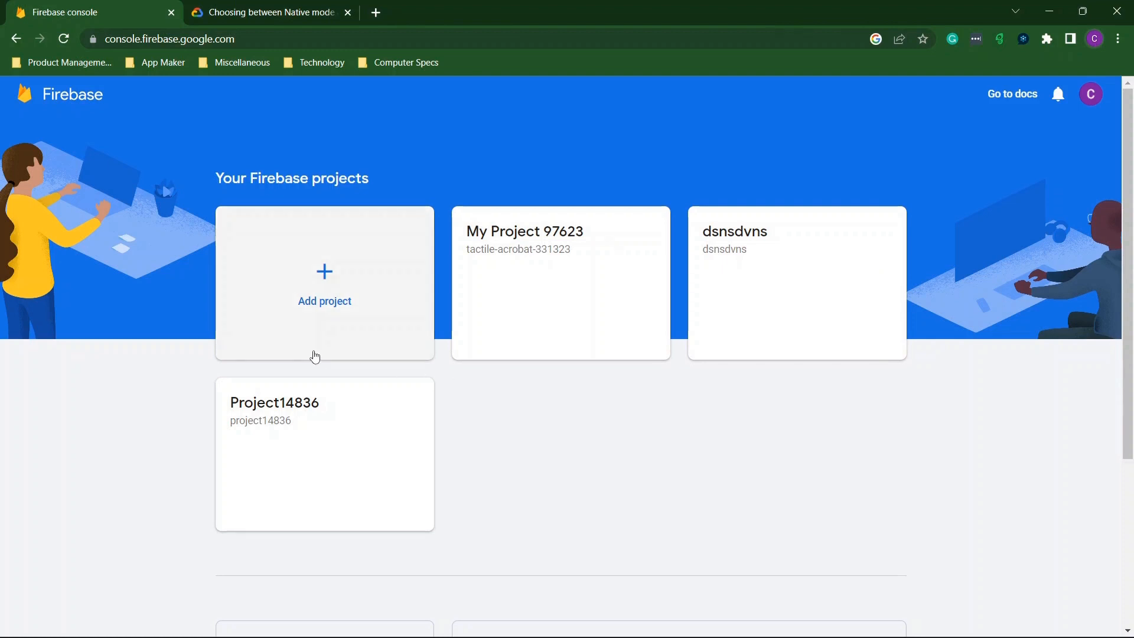
Start a new Firebase project and name it 'fdsfsfd'.
click(322, 275)
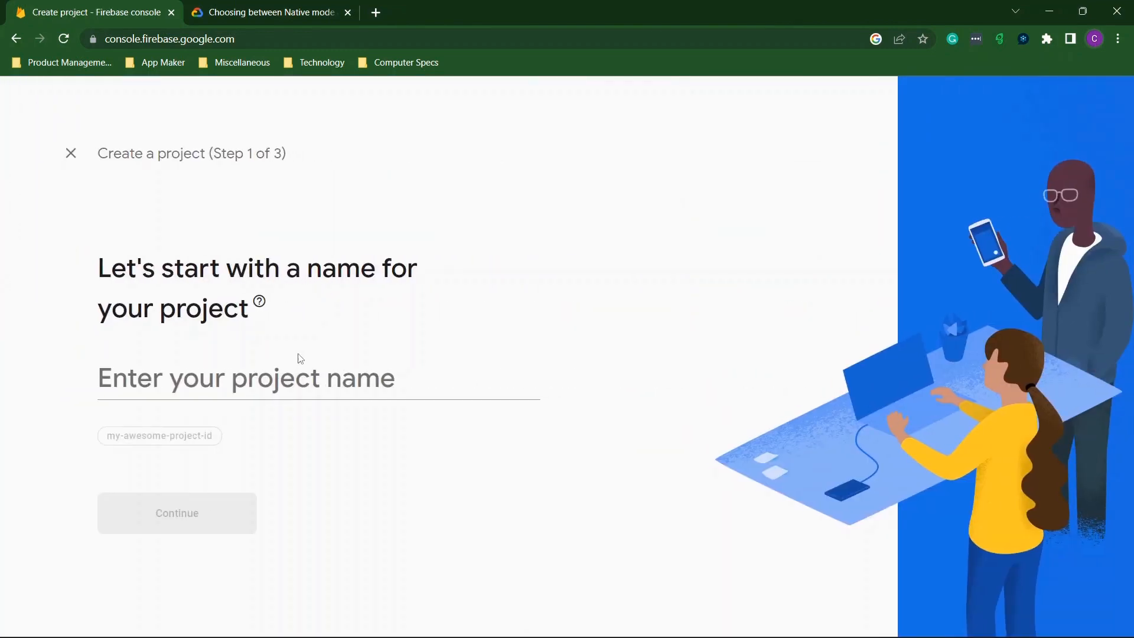
click(293, 384)
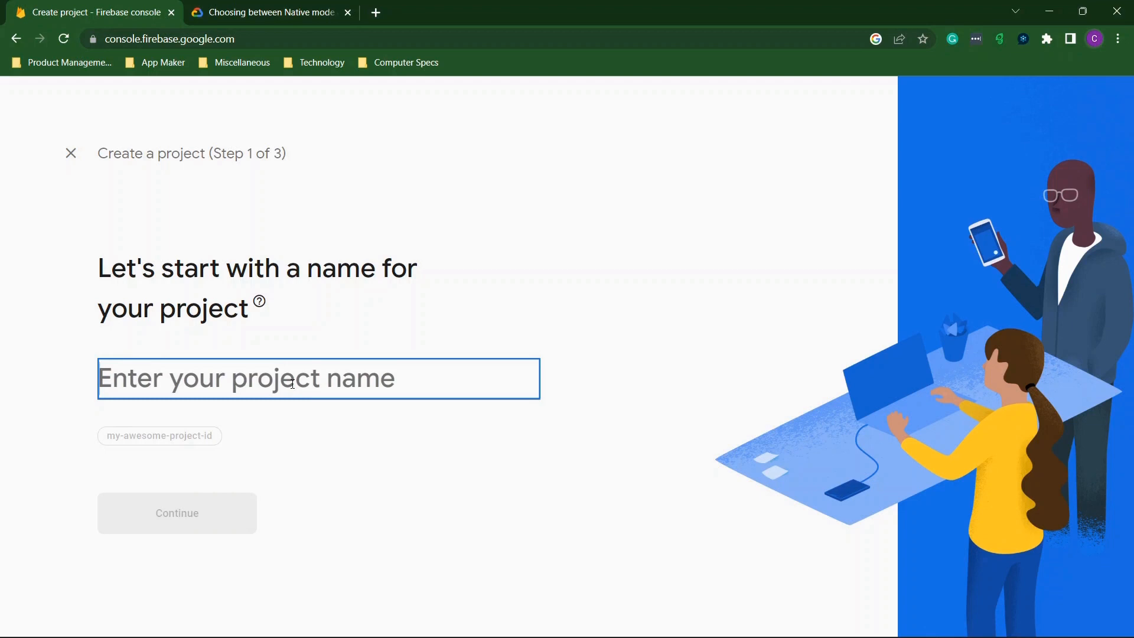
text(fdsfsfd)
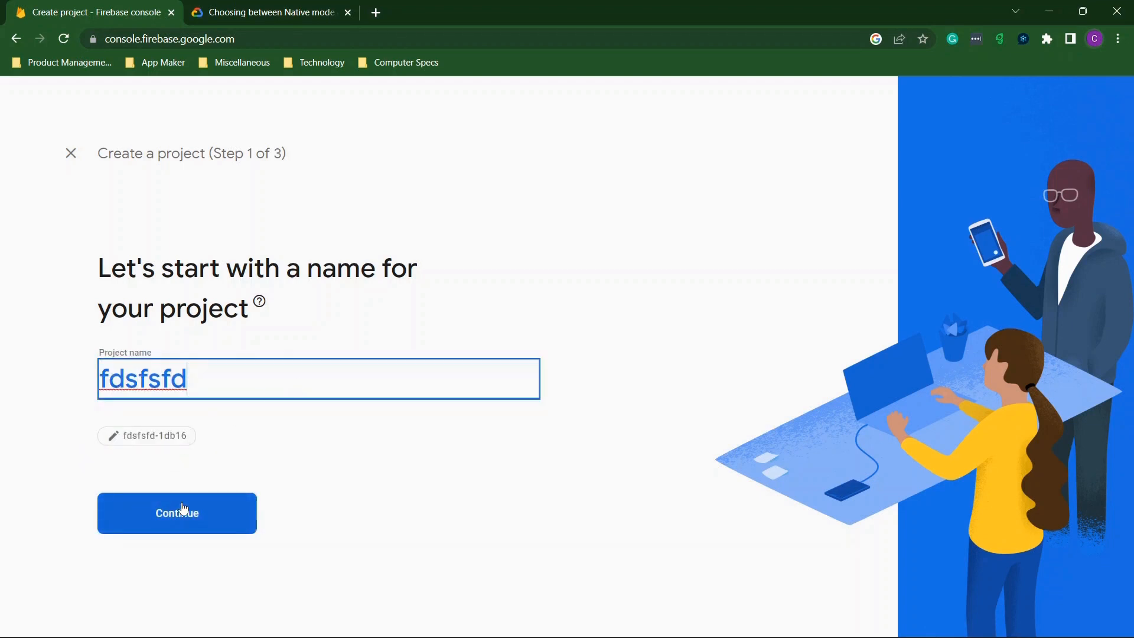
click(160, 531)
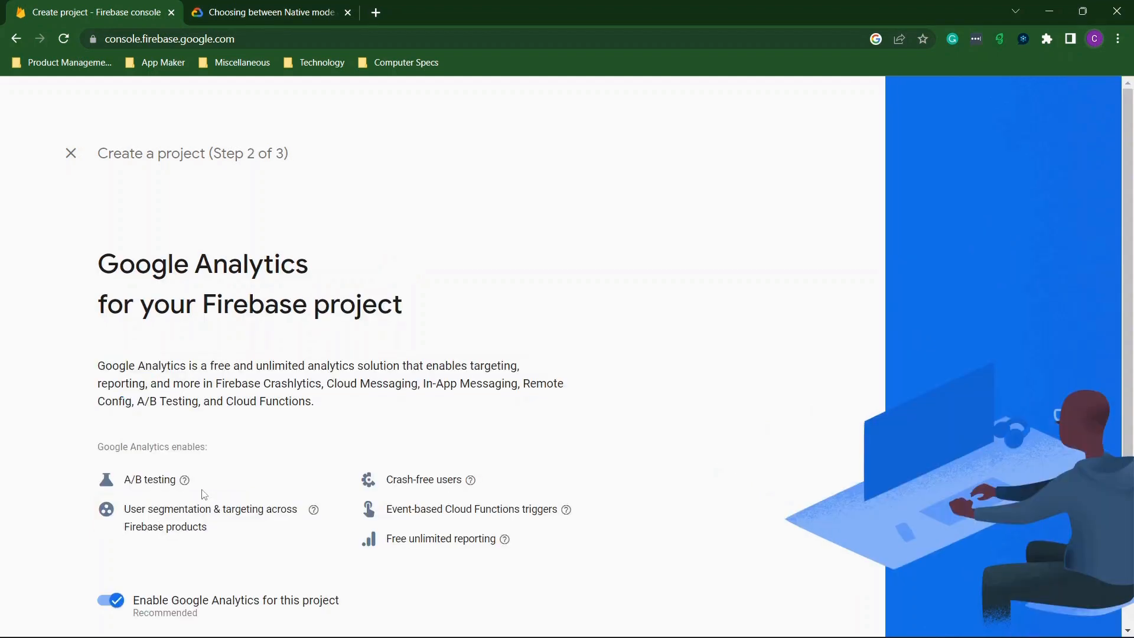
Keep Google Analytics on, link the Default Account for Firebase, and create the project.
scroll(429, 352, down, 1)
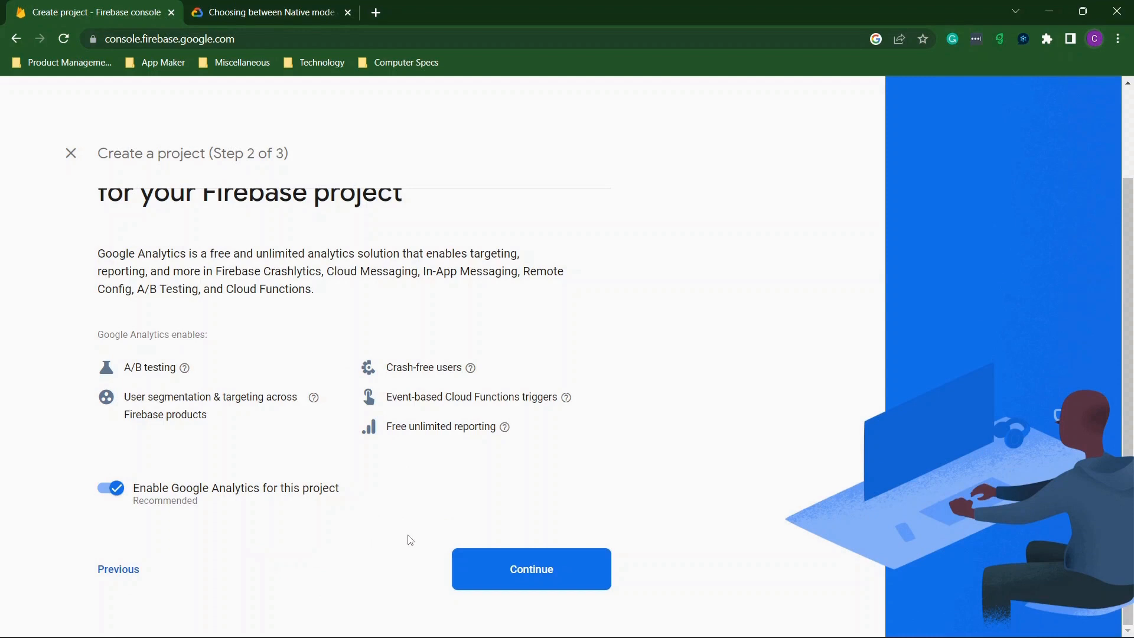
click(512, 562)
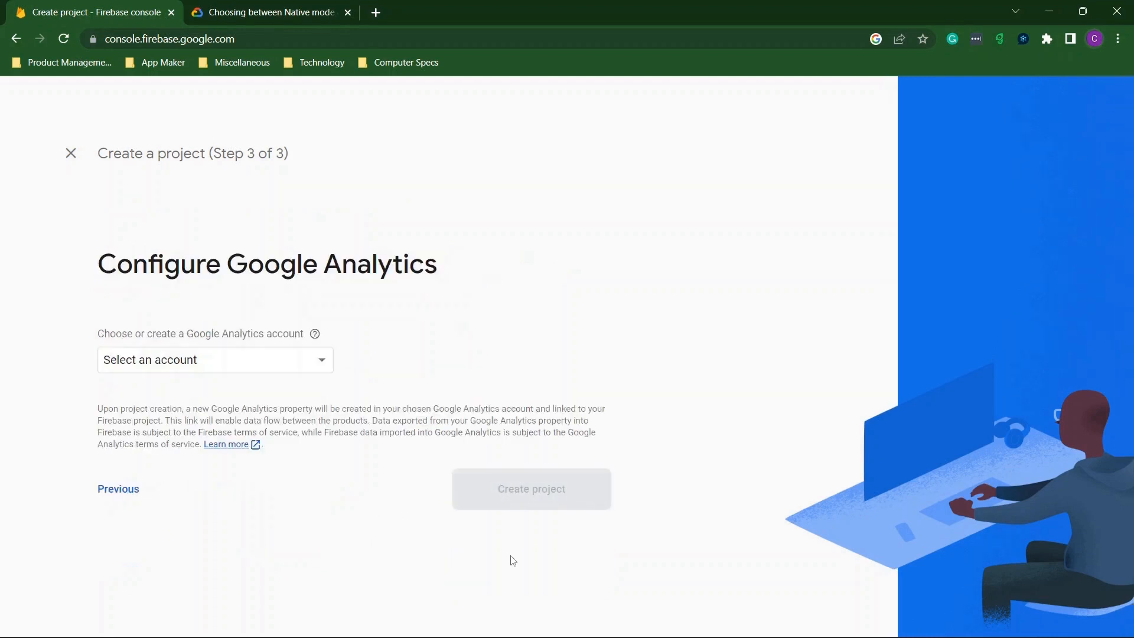
click(219, 368)
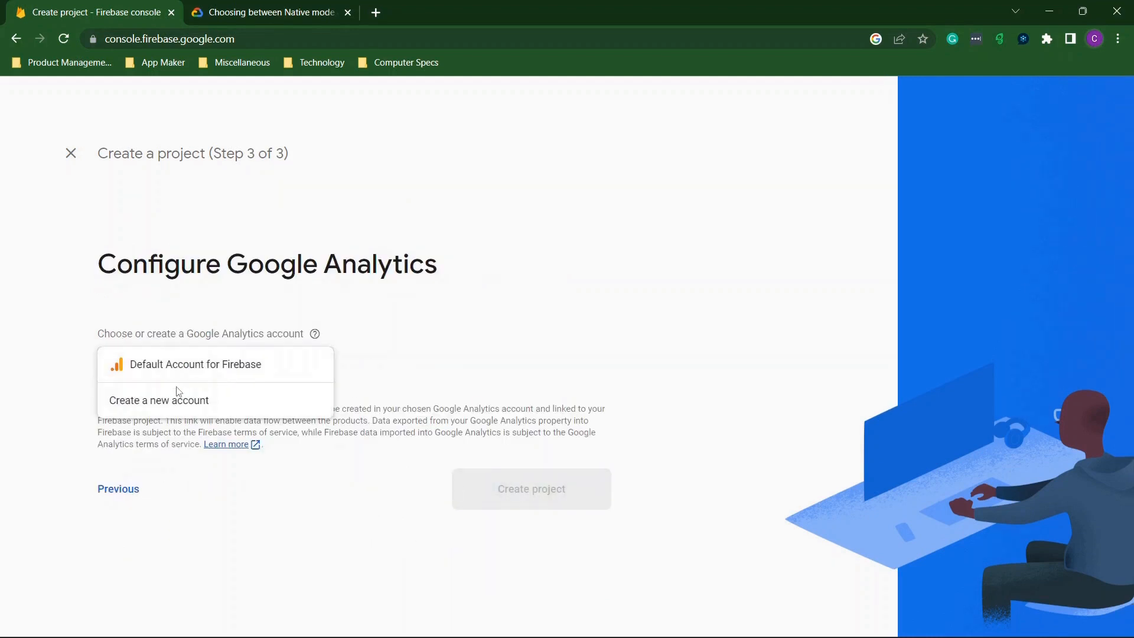
click(164, 367)
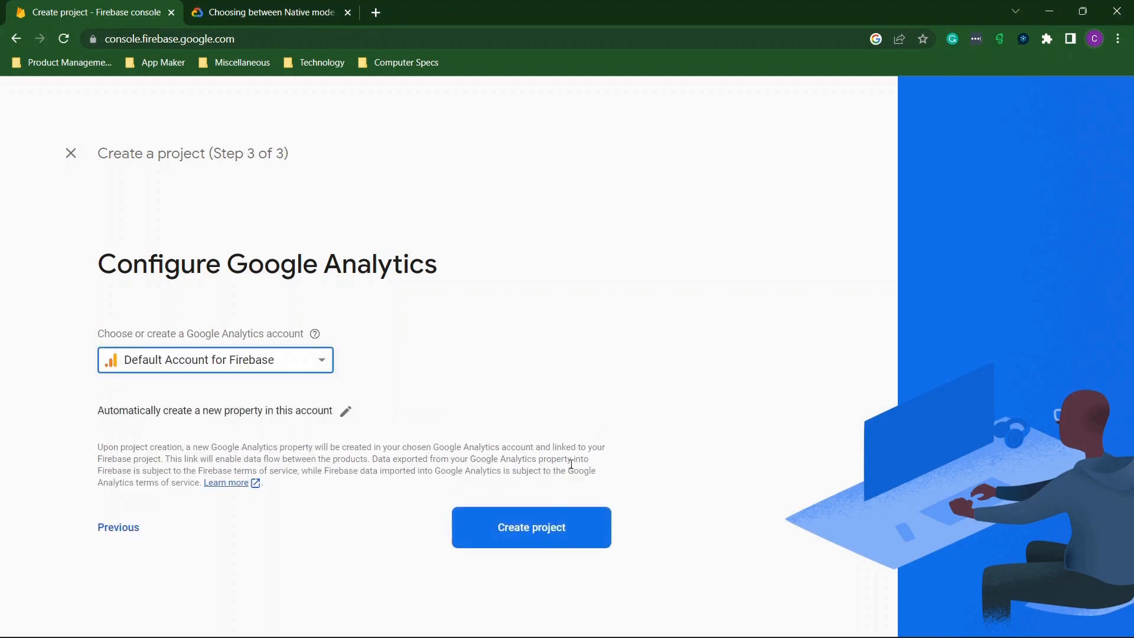
click(523, 532)
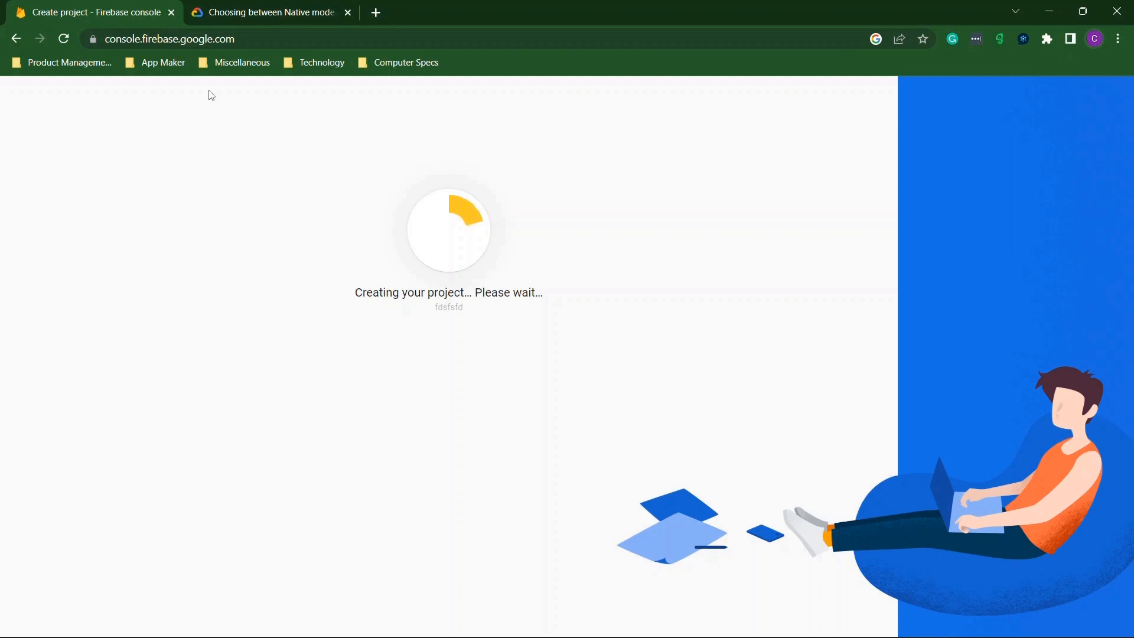
Read the Native vs Datastore mode guide, highlighting the Datastore mode heading.
click(249, 14)
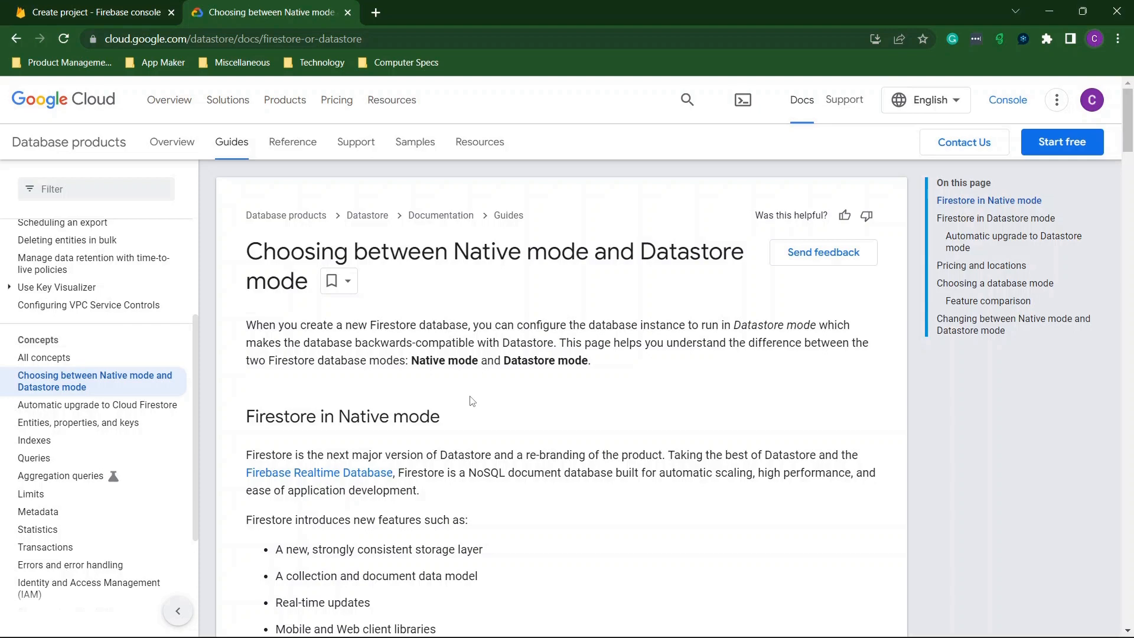
scroll(473, 401, down, 1)
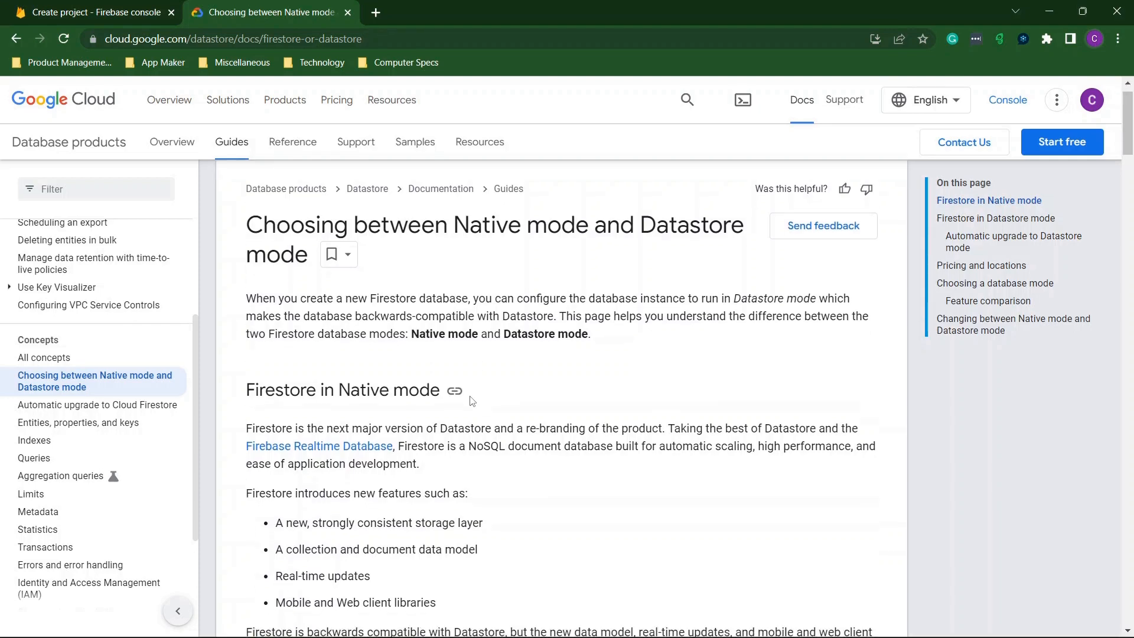
scroll(473, 401, down, 3)
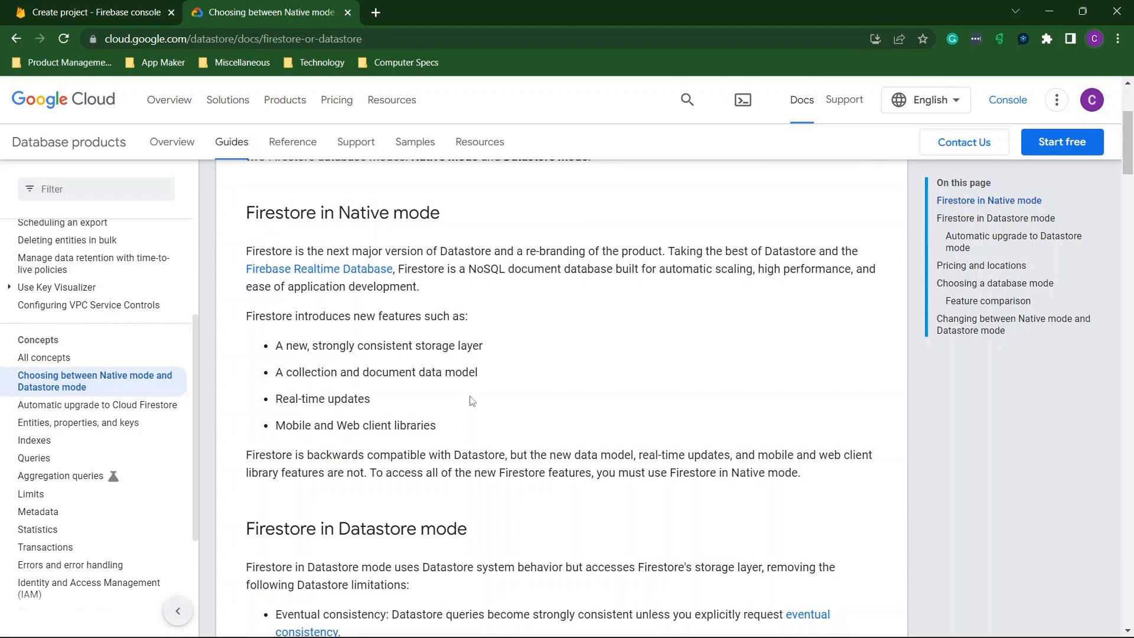
scroll(419, 445, down, 3)
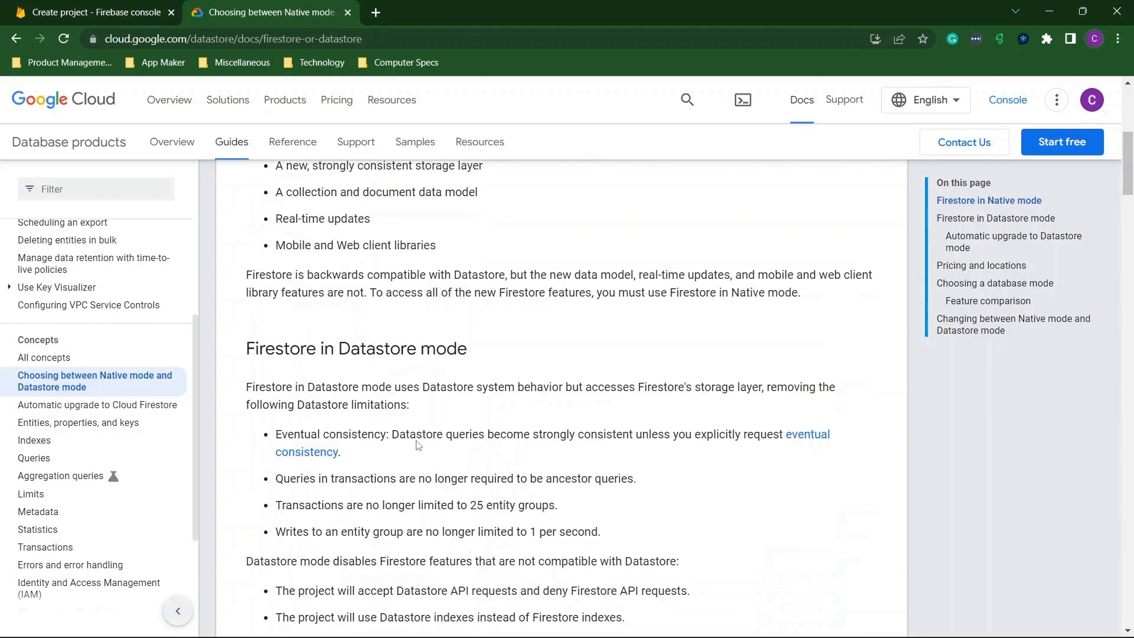
drag(342, 344, 467, 345)
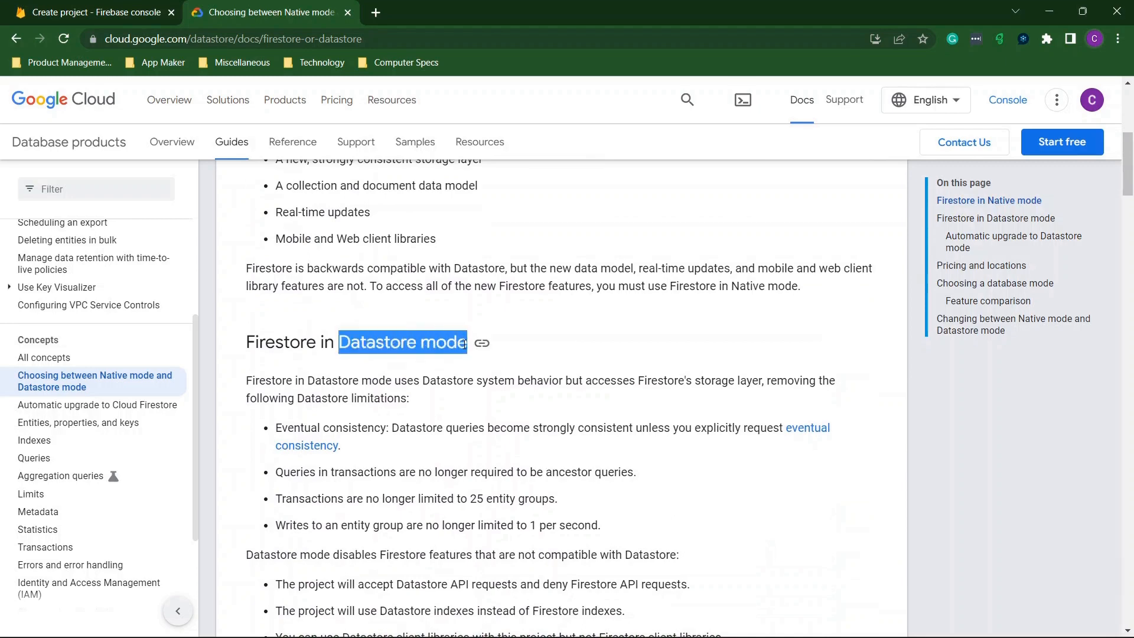
click(394, 384)
Review the Native mode section, then close the documentation tab.
scroll(394, 384, up, 3)
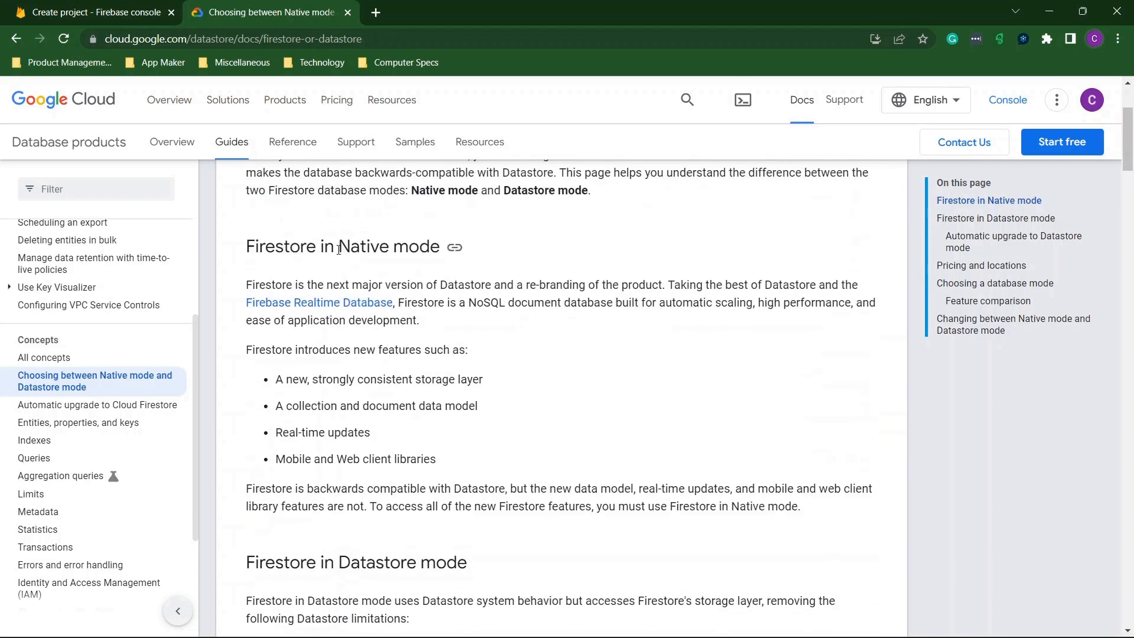
drag(339, 247, 440, 248)
click(439, 323)
scroll(376, 382, down, 1)
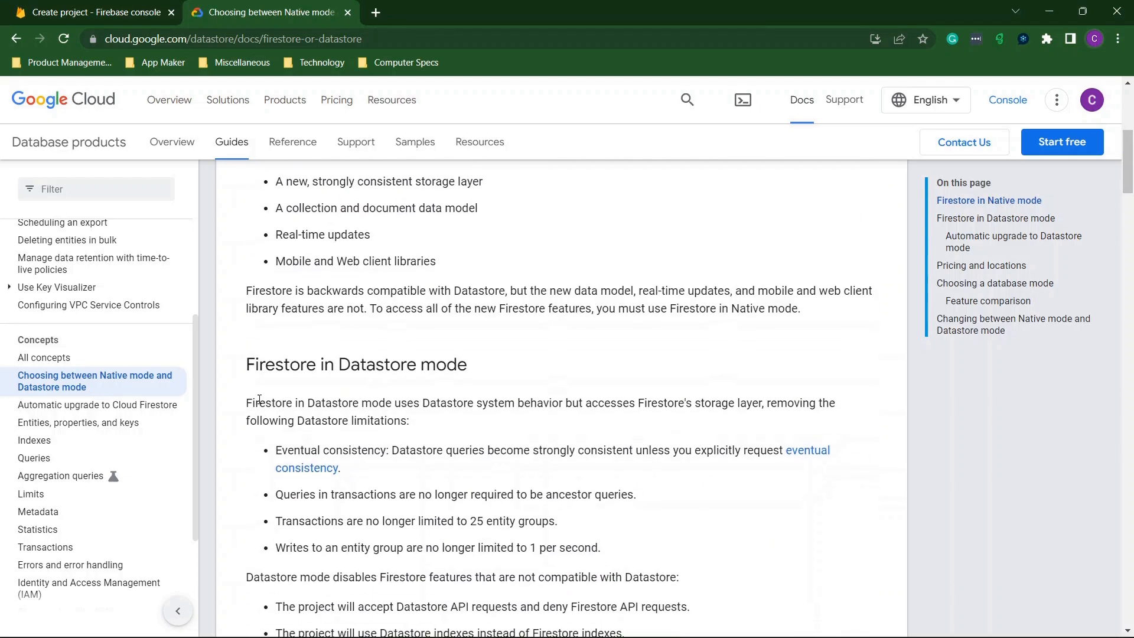
scroll(430, 363, up, 4)
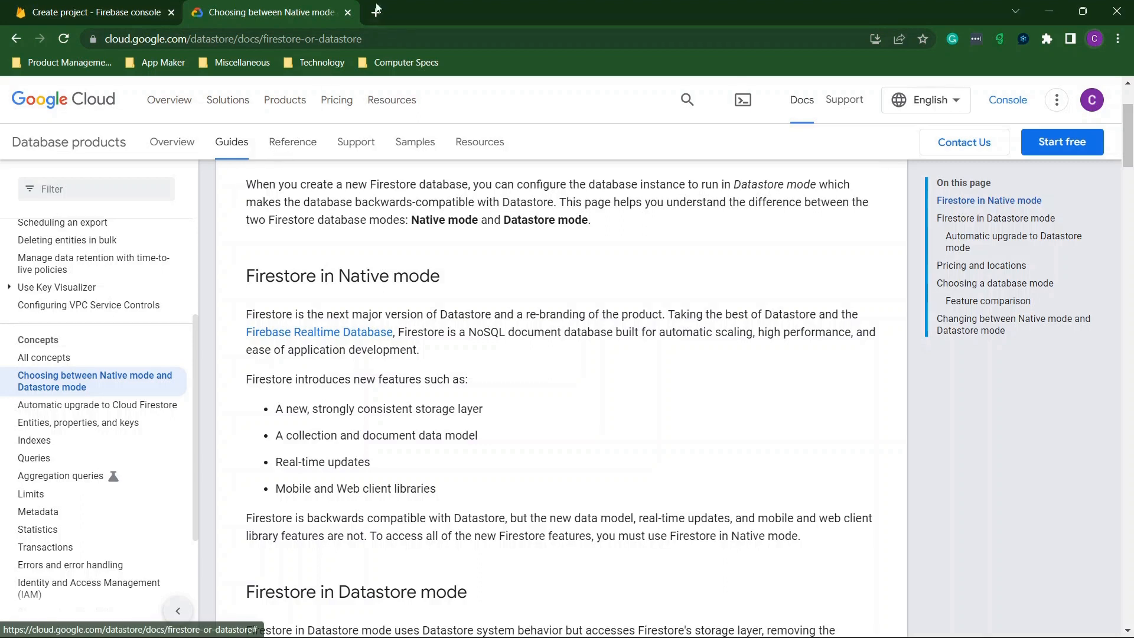
click(348, 12)
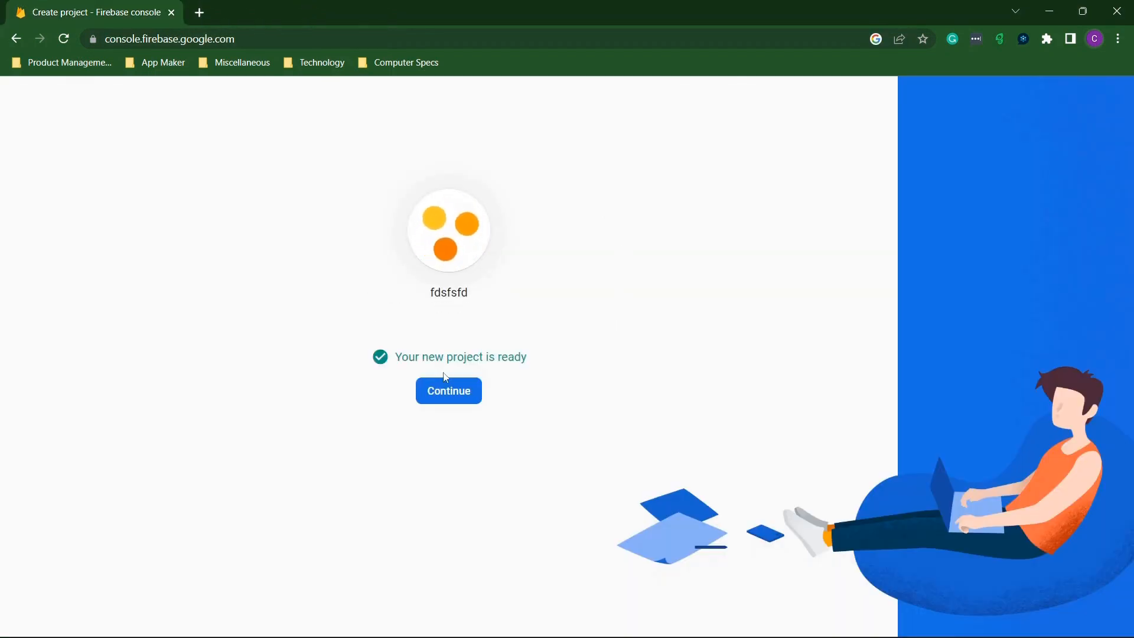
Continue into the fdsfsfd project and open Authentication under Build.
click(434, 404)
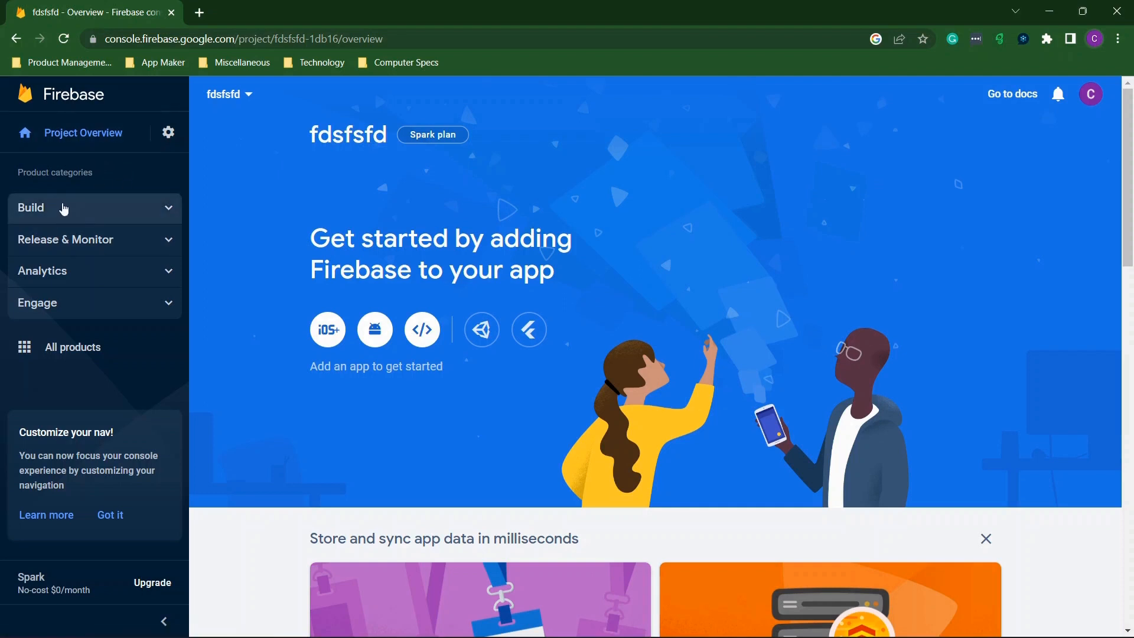
click(61, 210)
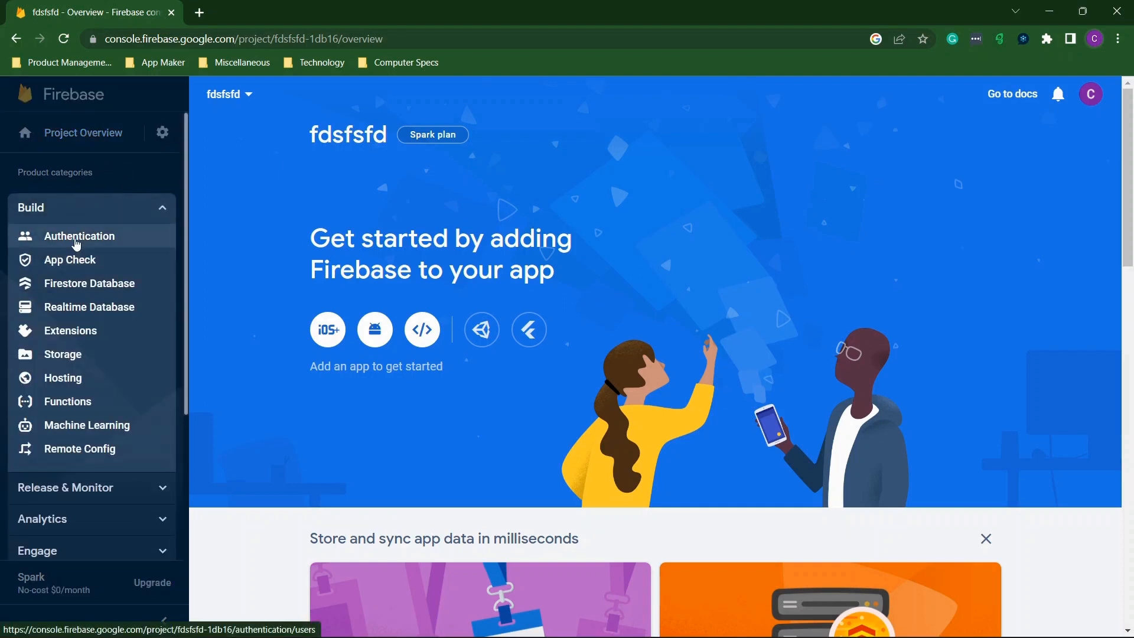
click(76, 238)
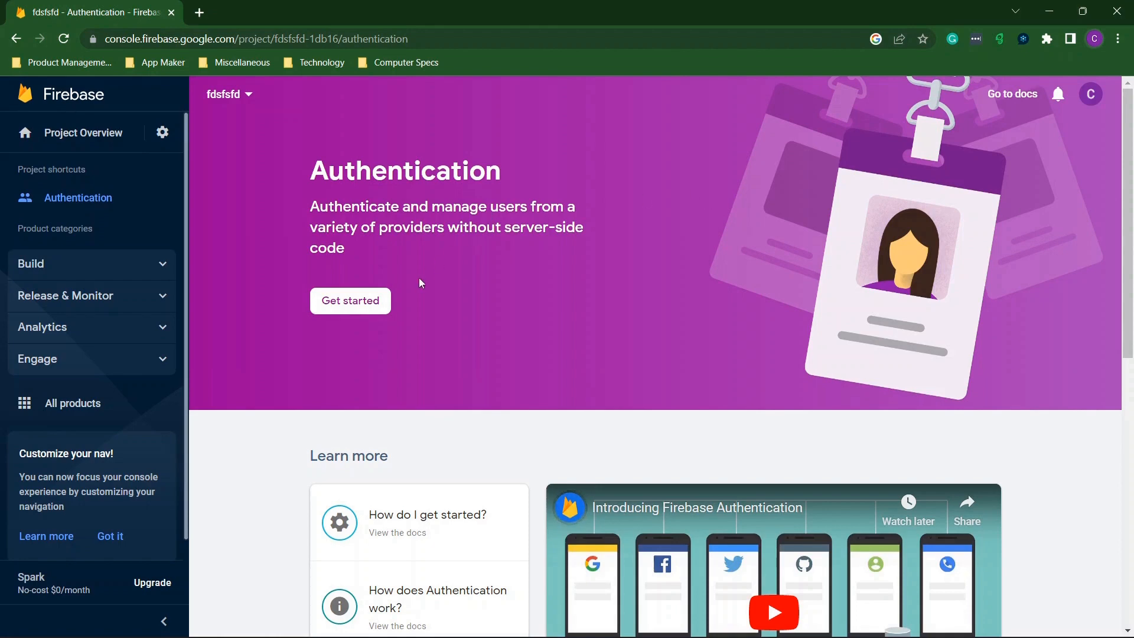
Set up Authentication by enabling and saving the Email/Password sign-in provider.
click(357, 303)
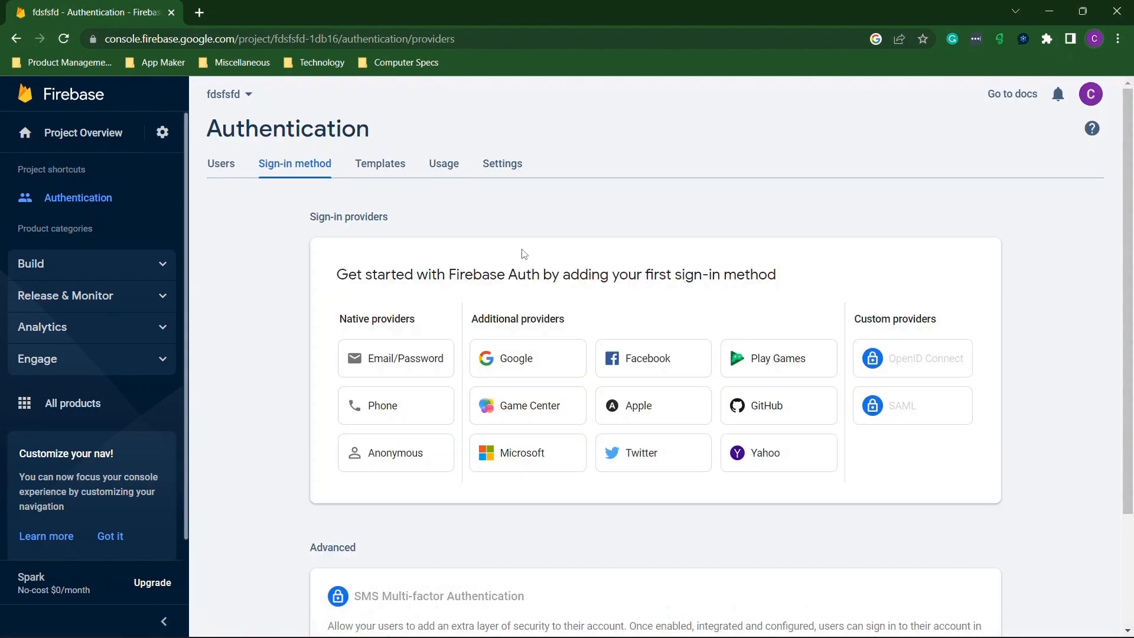
click(382, 360)
click(799, 312)
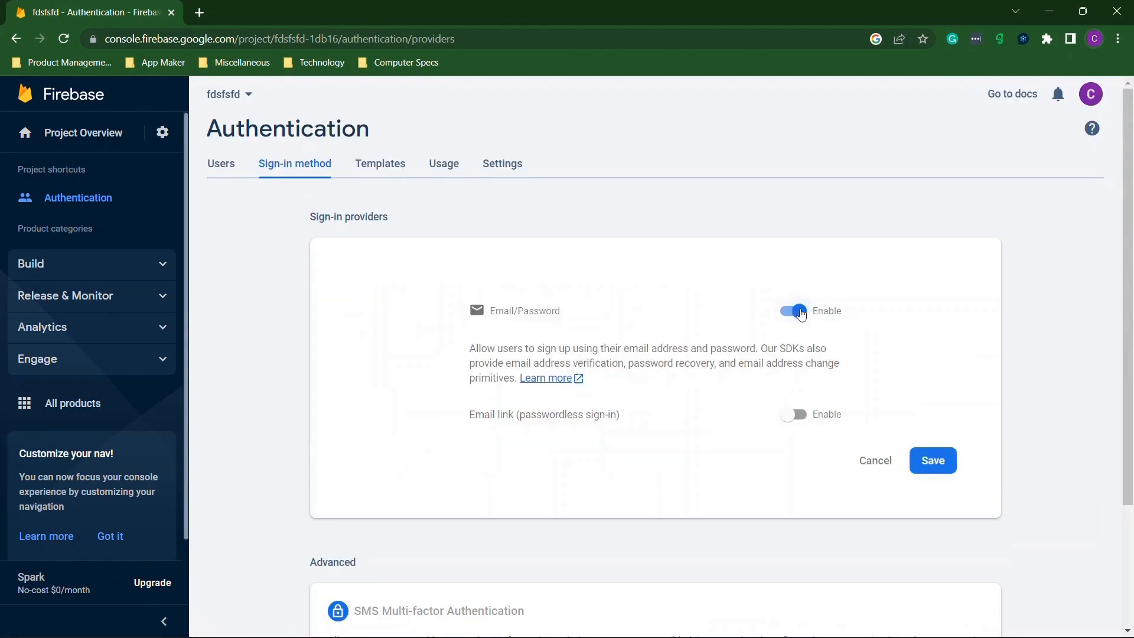
click(936, 469)
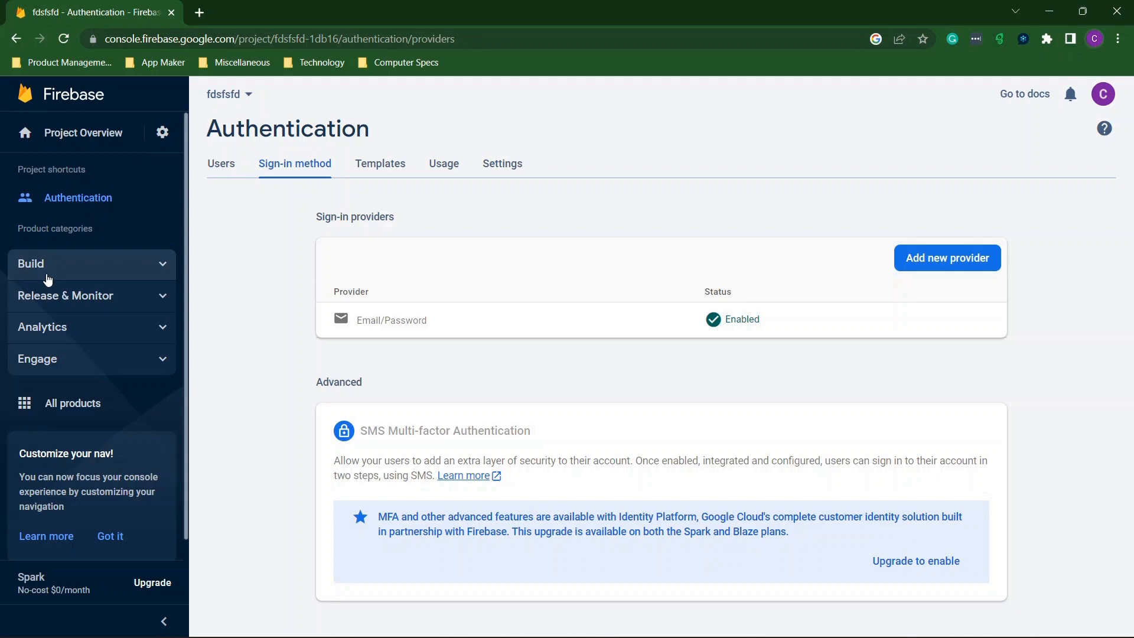
click(47, 277)
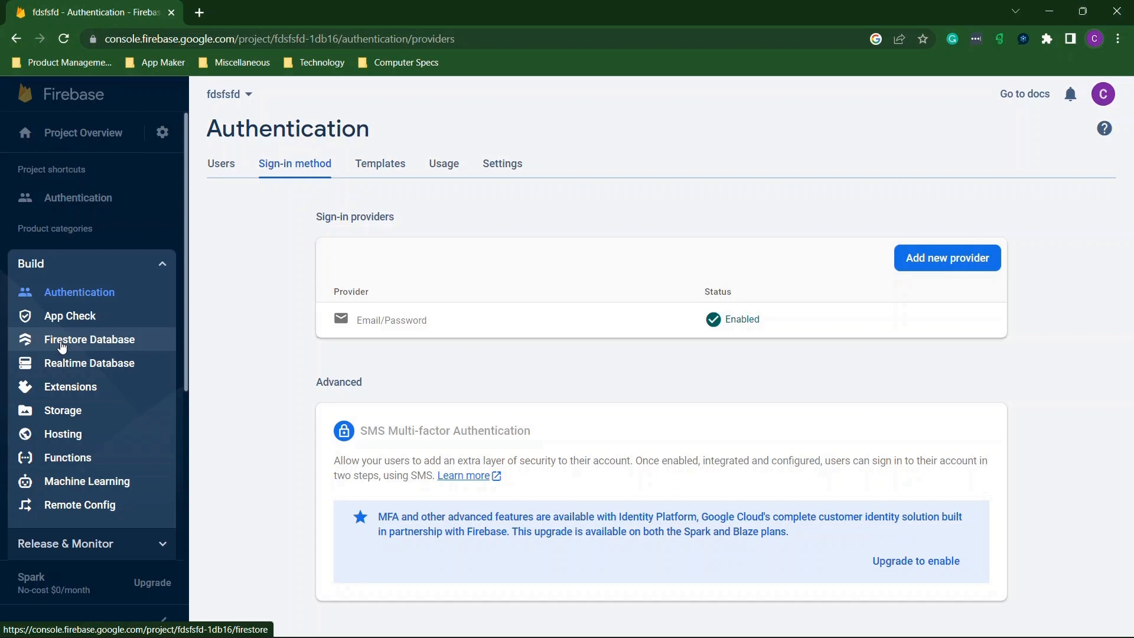
Try to create a production-mode Firestore database in the nam5 location.
click(62, 341)
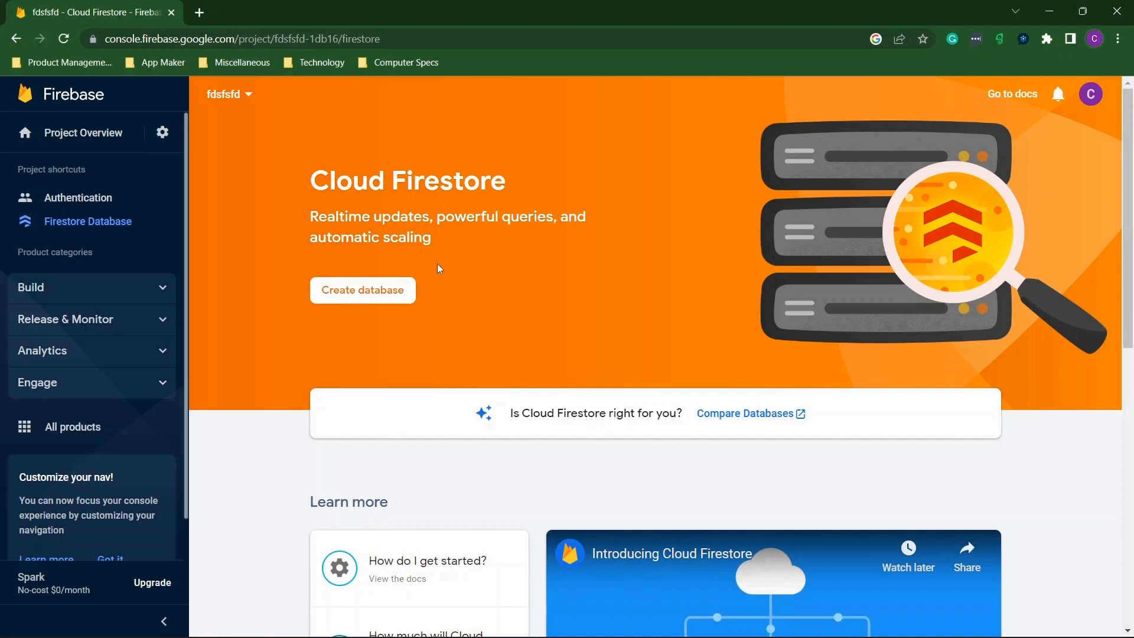
click(358, 304)
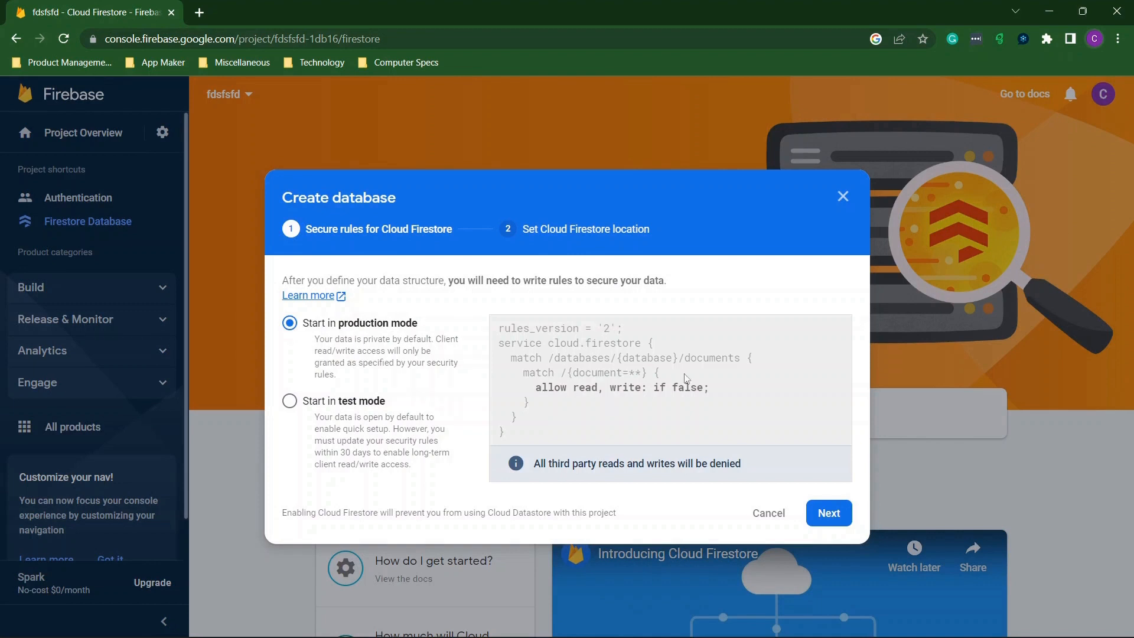
click(830, 515)
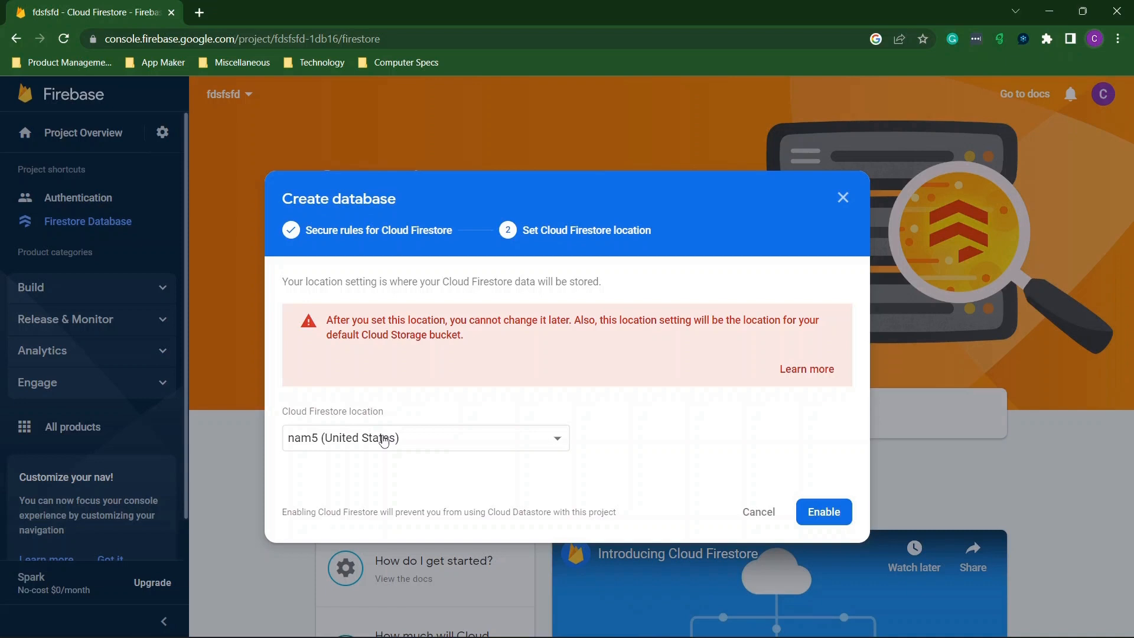
click(819, 512)
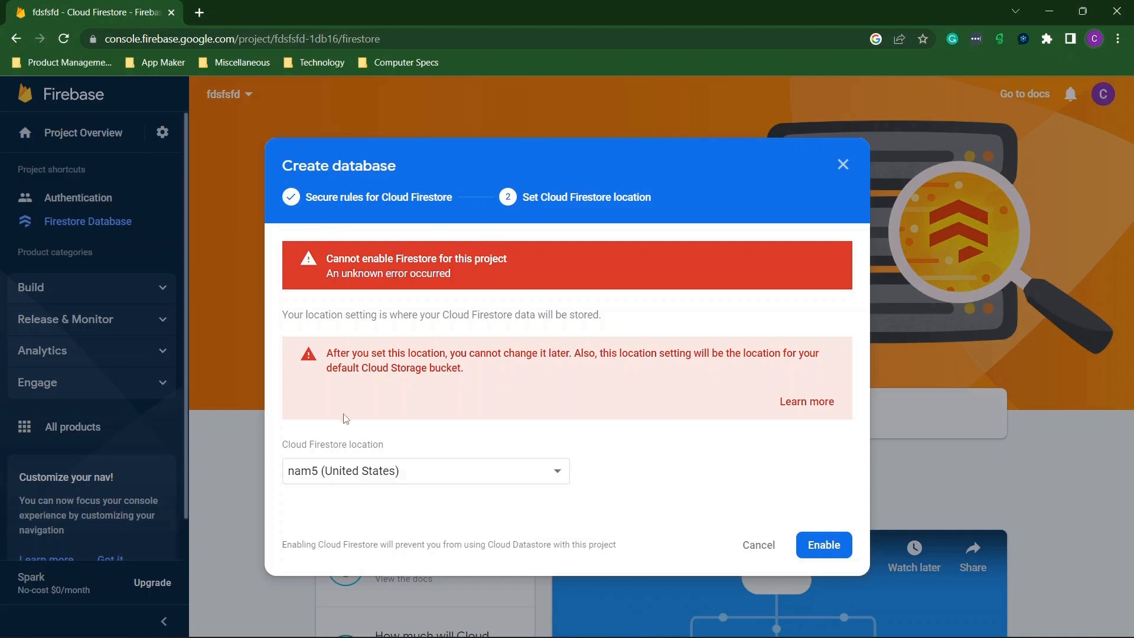
After the unknown error, cancel database creation and return to the Authentication users page.
click(364, 468)
click(765, 546)
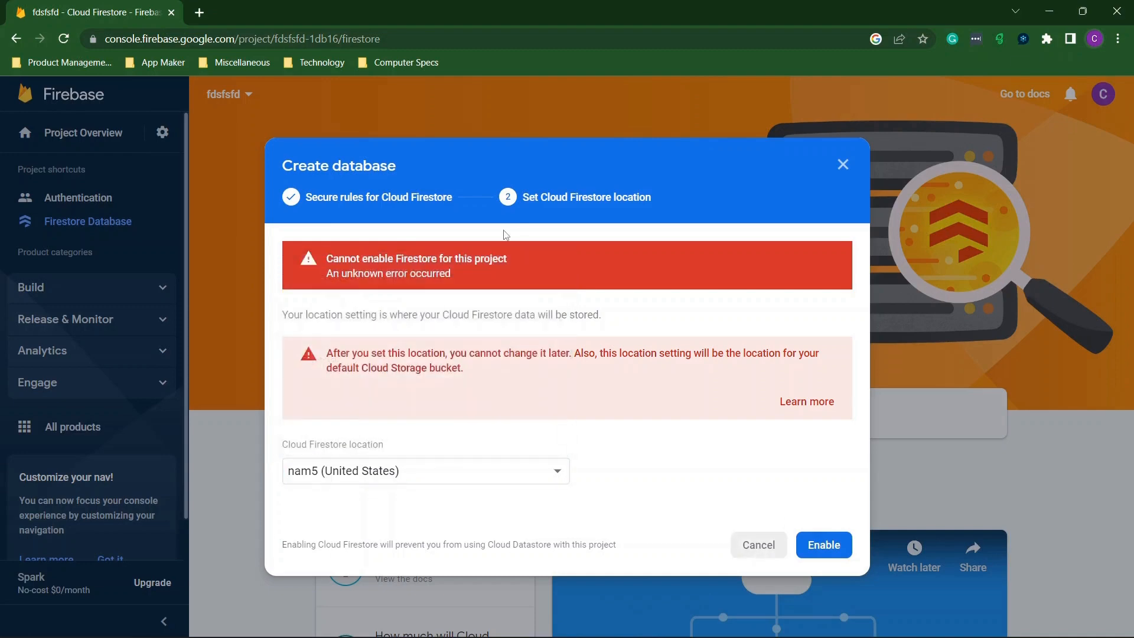
click(771, 548)
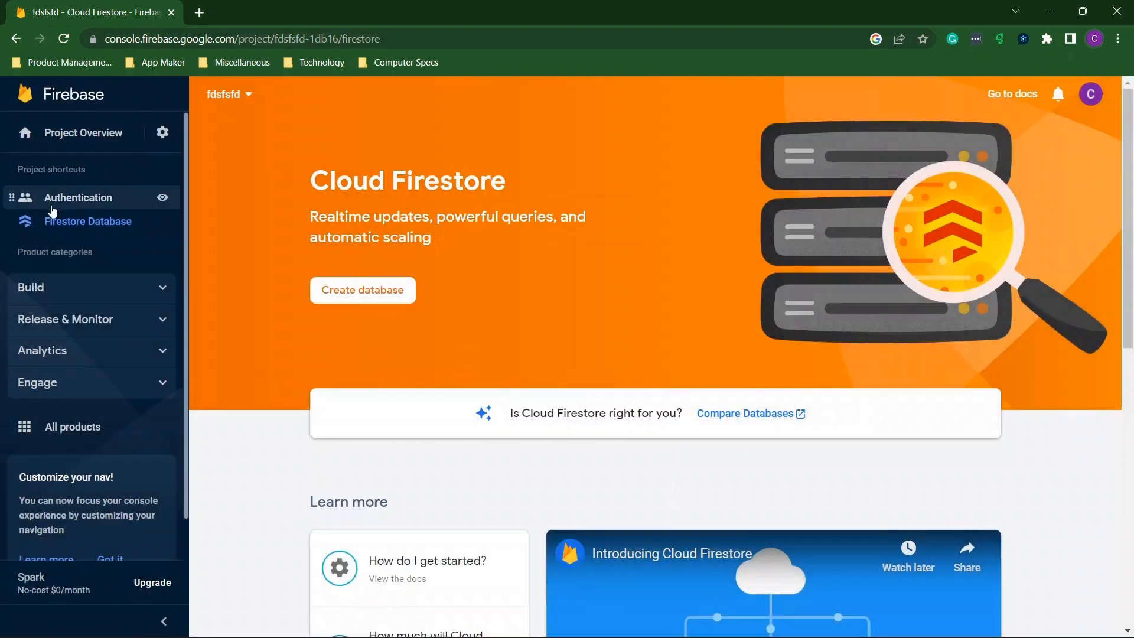
click(72, 204)
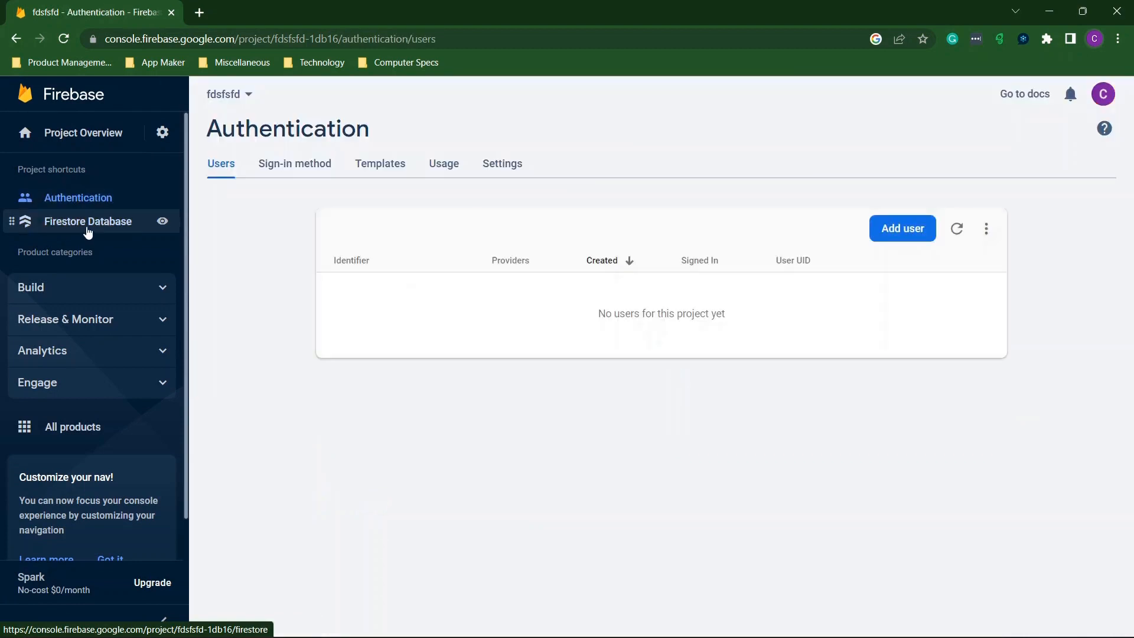
Open Firestore's Usage tab and check the Billable Metrics chart, which shows No Data.
click(88, 229)
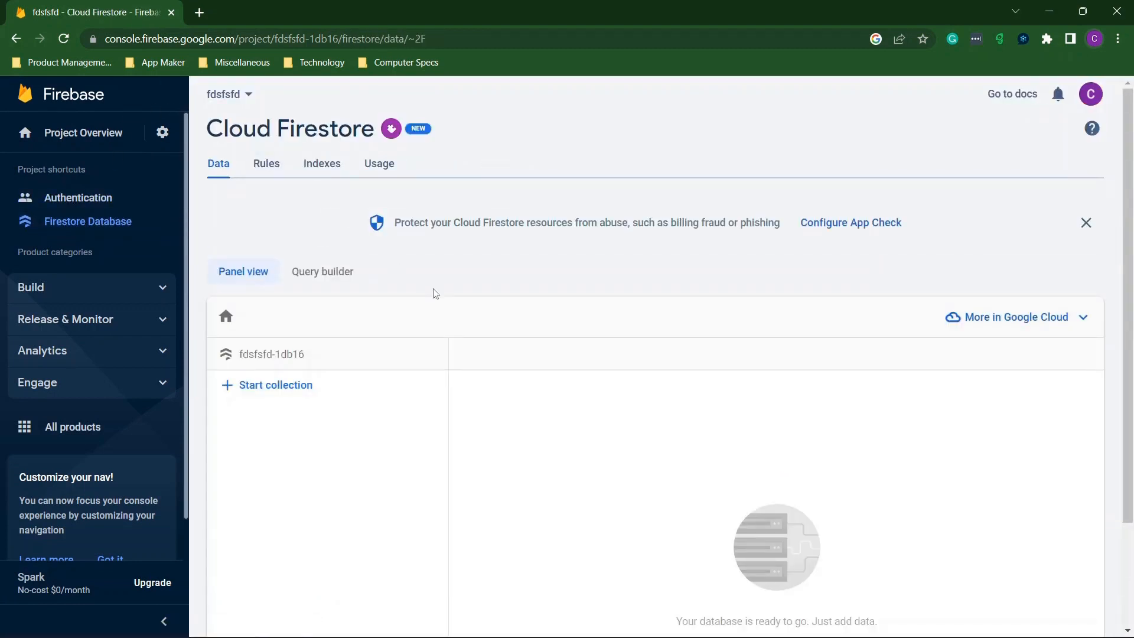
scroll(373, 355, down, 1)
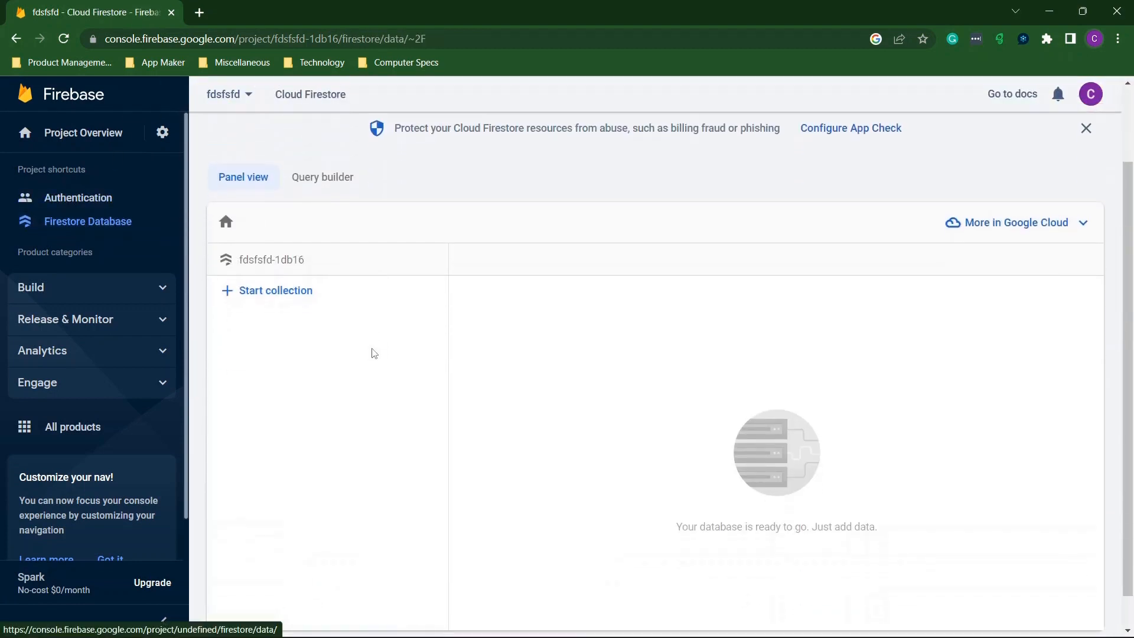
scroll(373, 354, up, 1)
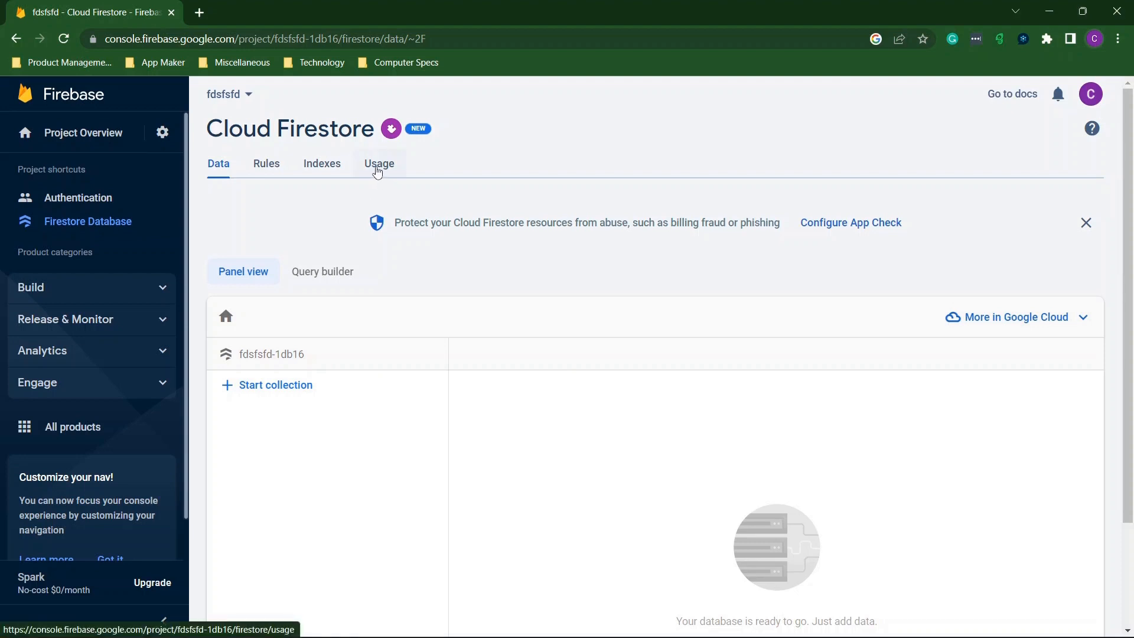
click(378, 171)
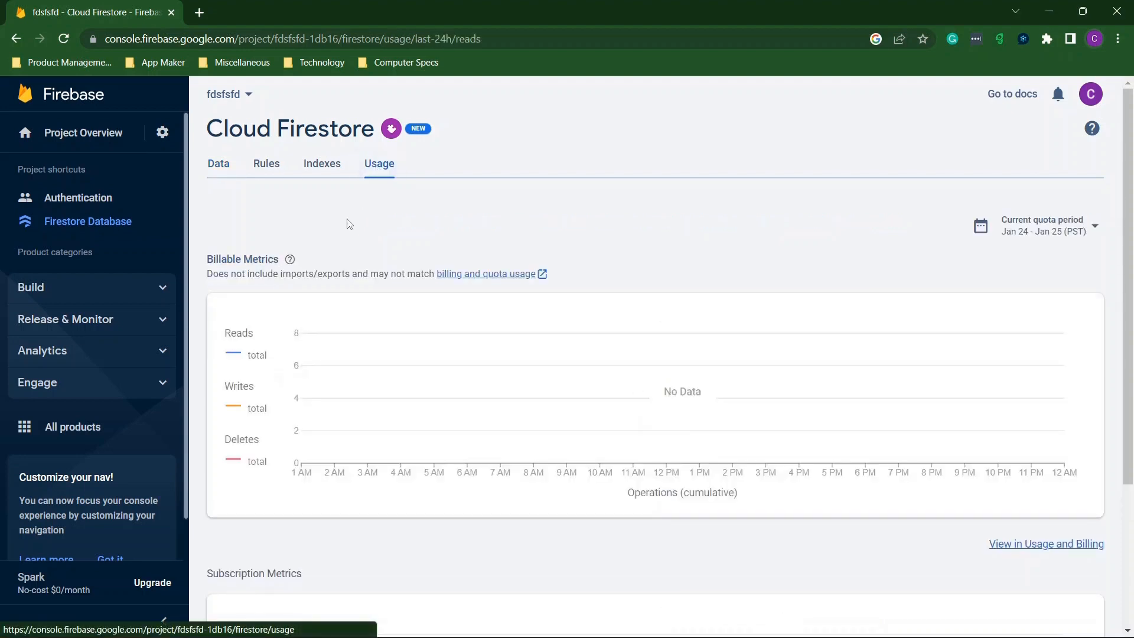
scroll(350, 223, down, 2)
scroll(349, 223, down, 2)
scroll(350, 223, up, 3)
scroll(710, 389, down, 1)
scroll(710, 388, up, 1)
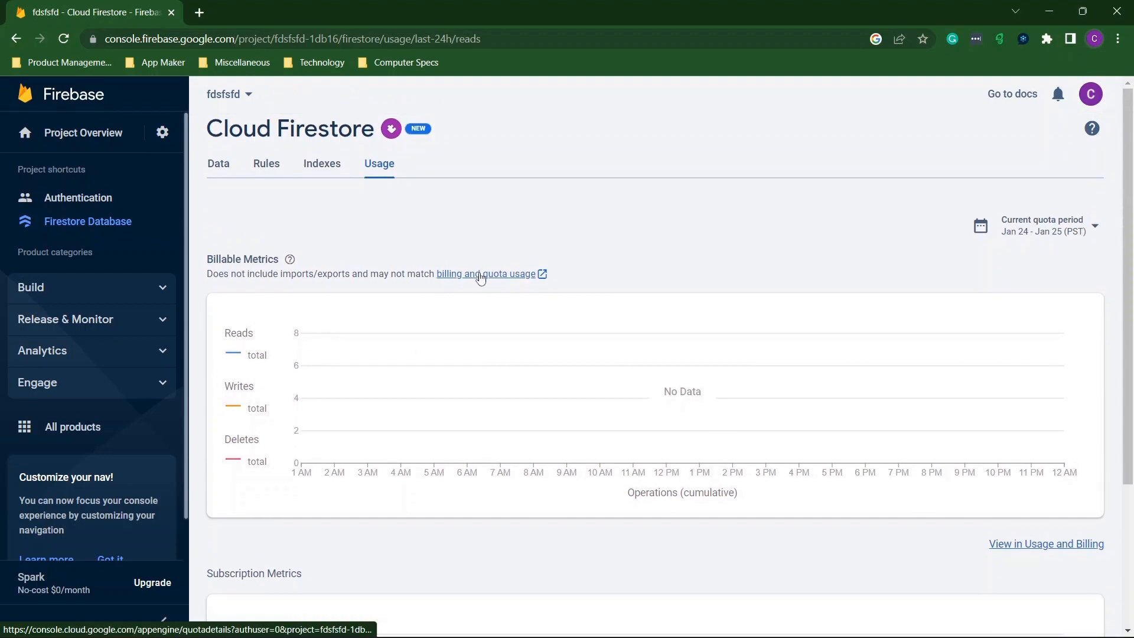
Open billing and quota usage details in a Google Cloud App Engine tab, then return to Firebase.
click(480, 275)
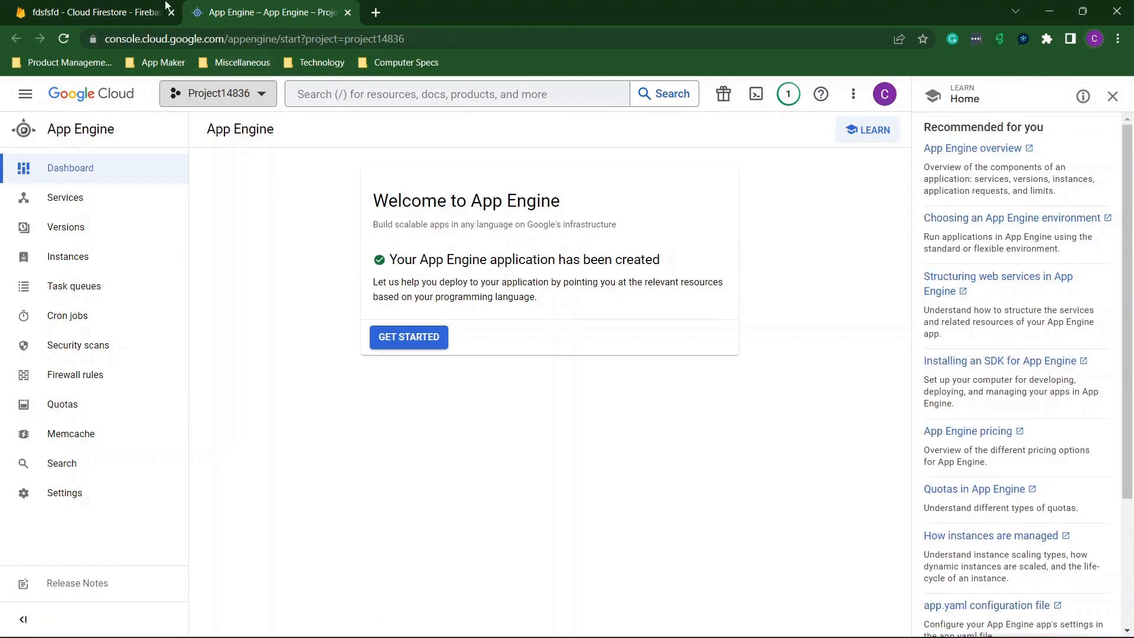
click(164, 7)
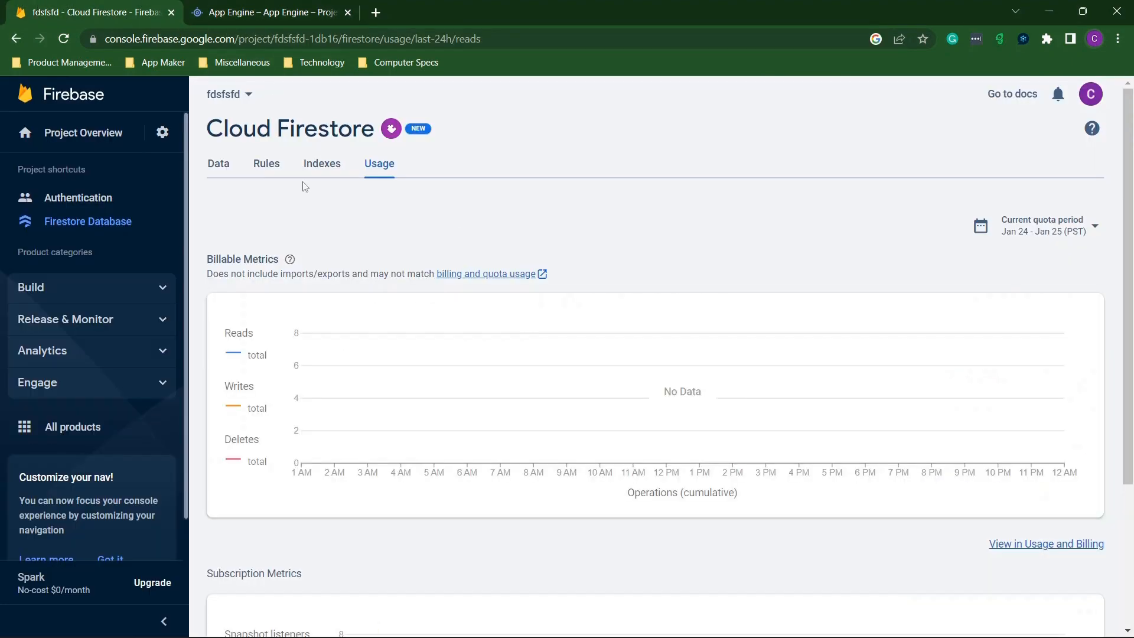
scroll(957, 194, down, 3)
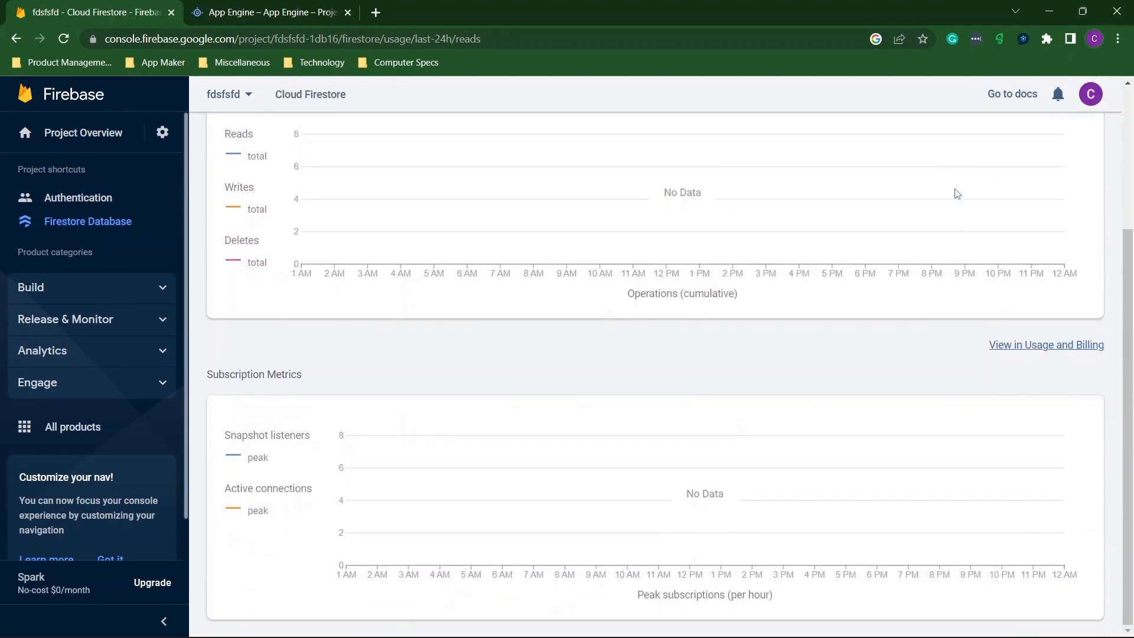
Open the project's Usage and Billing overview and expand the Project cost breakdown.
click(1064, 347)
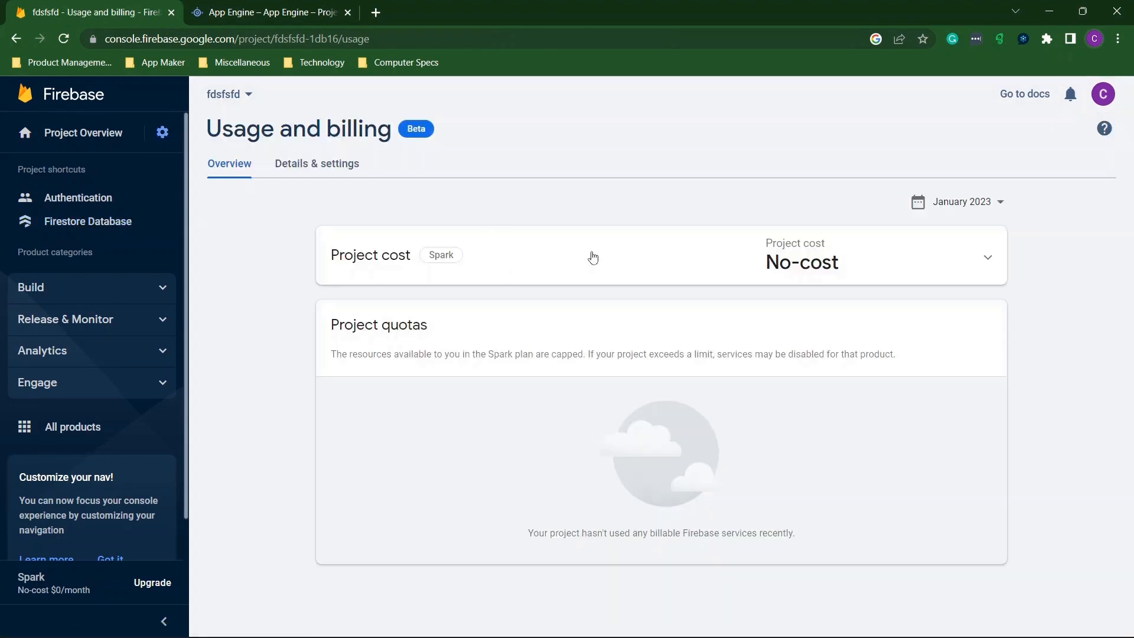
click(723, 260)
scroll(660, 295, down, 2)
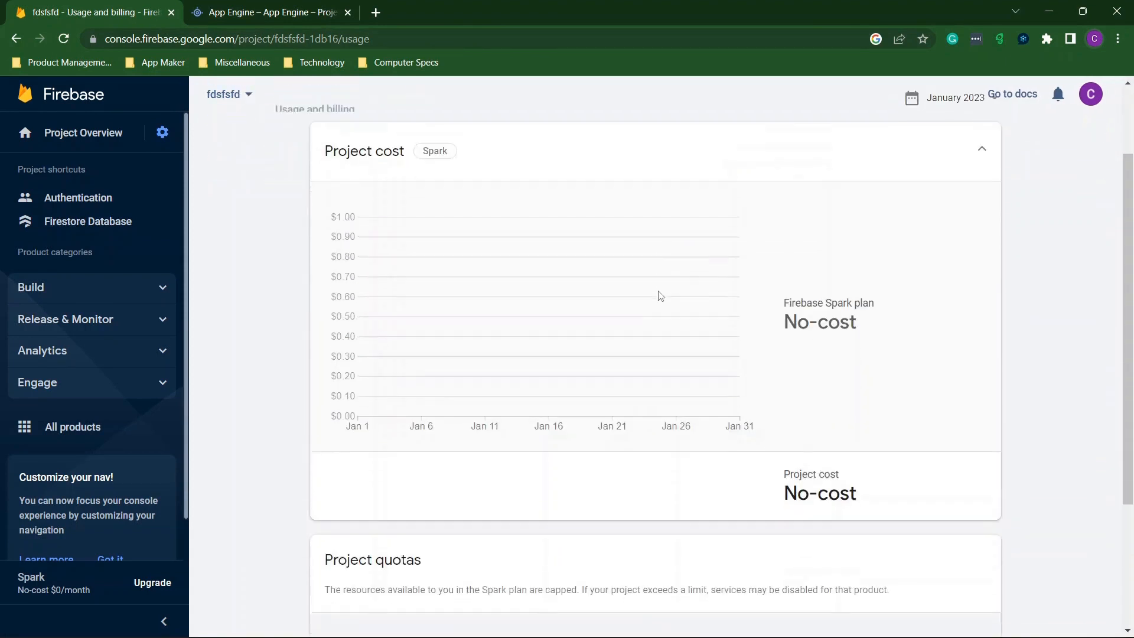
scroll(660, 295, up, 2)
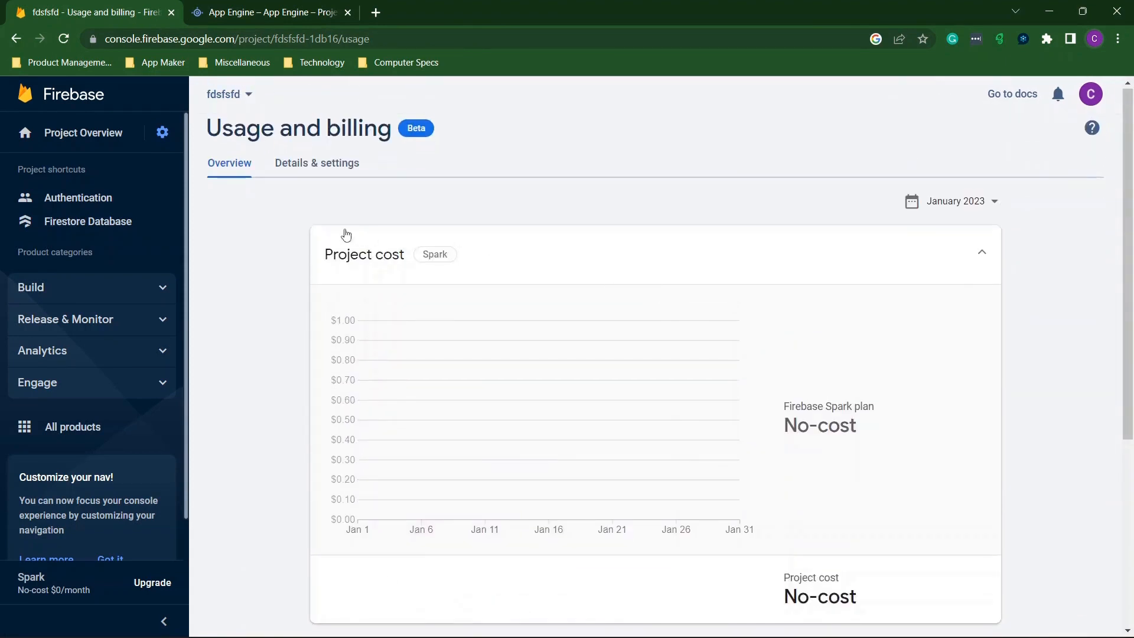
mouse_move(399, 146)
scroll(817, 401, down, 4)
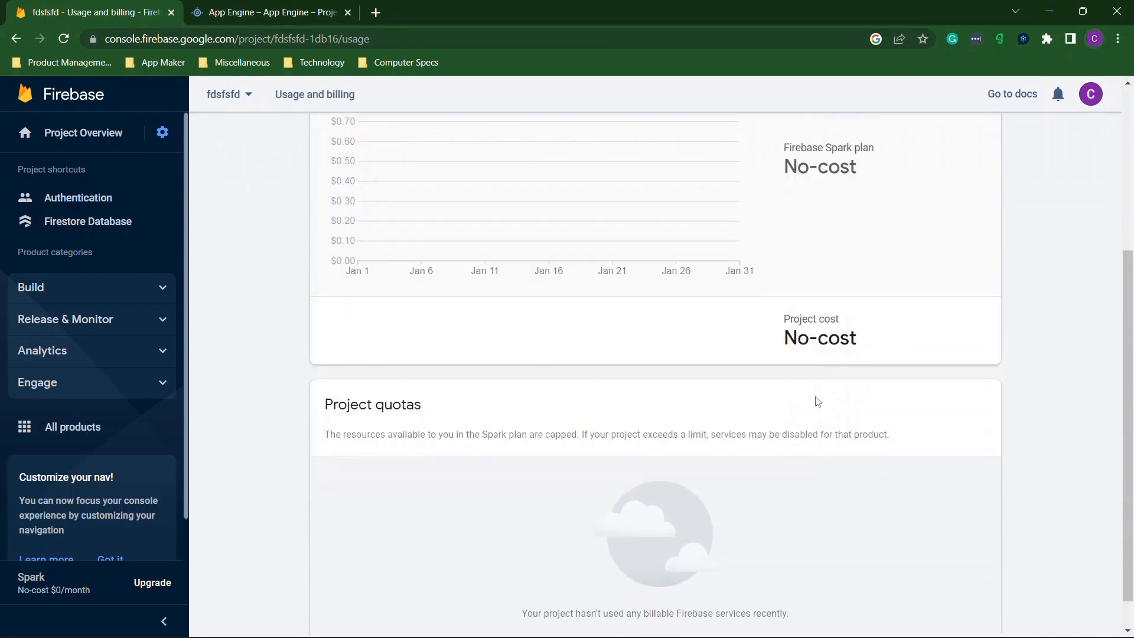
scroll(817, 401, up, 5)
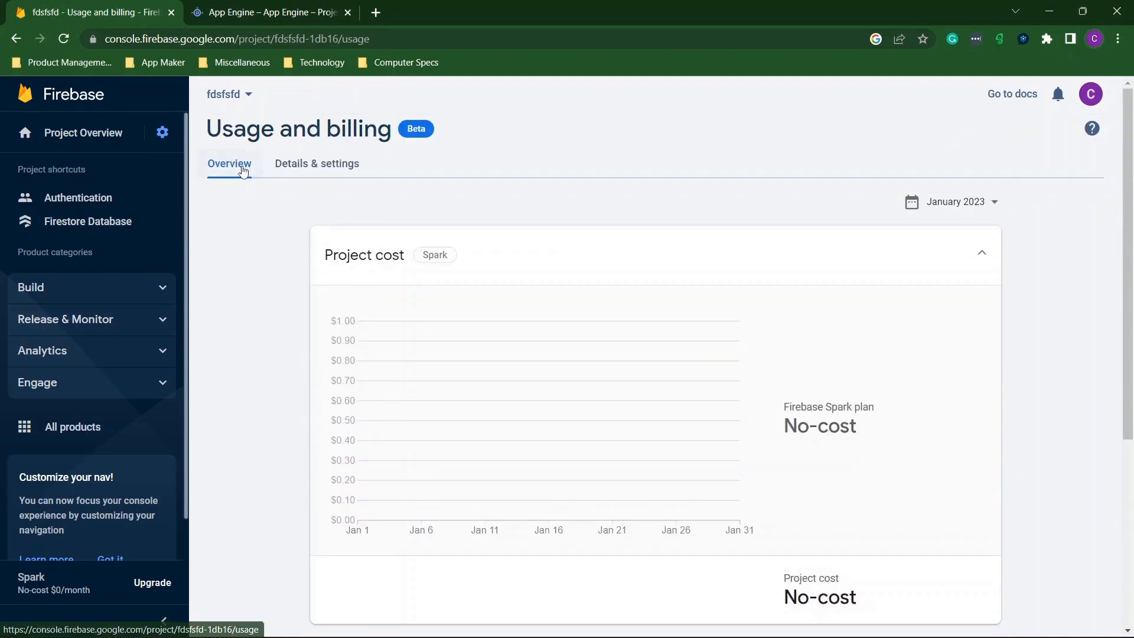
Go back to the Cloud Firestore usage page.
click(16, 38)
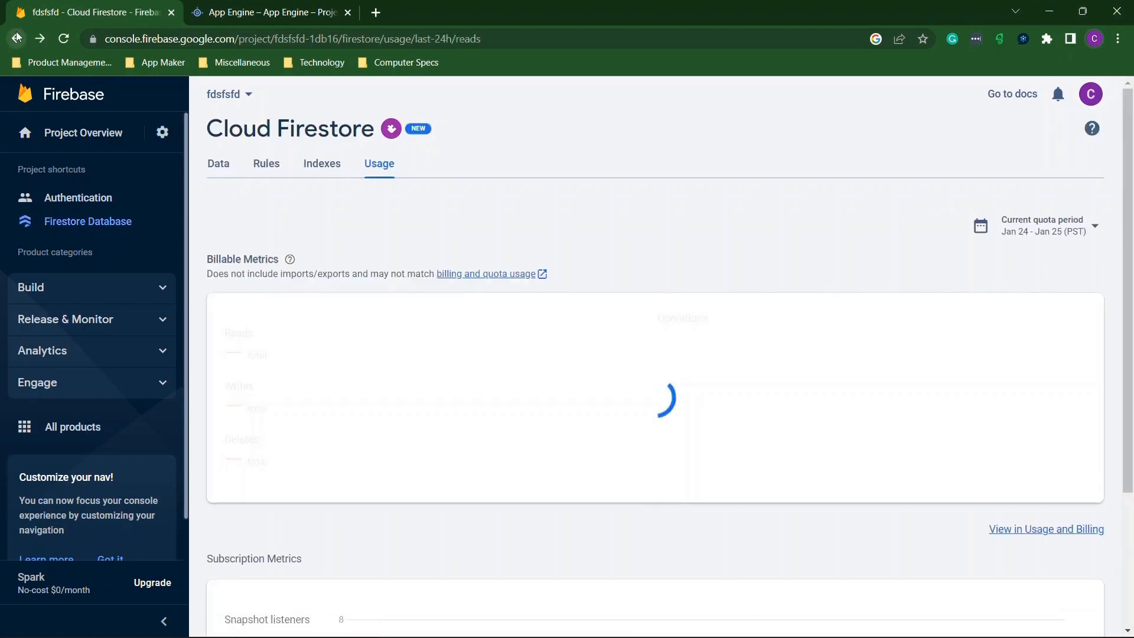
scroll(614, 256, down, 1)
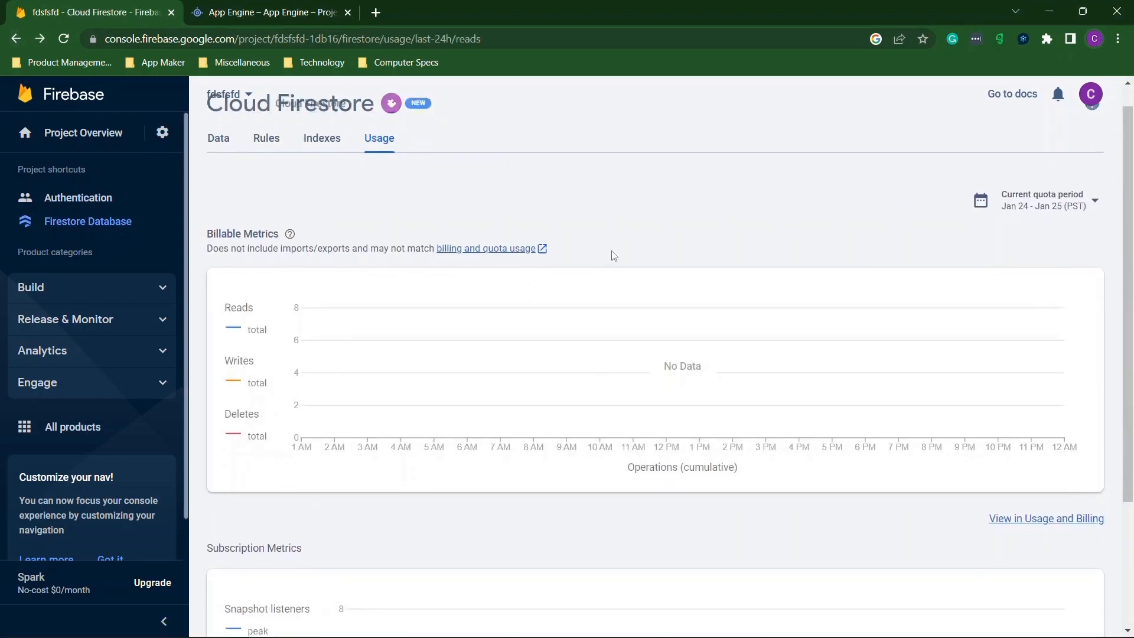
scroll(615, 255, up, 1)
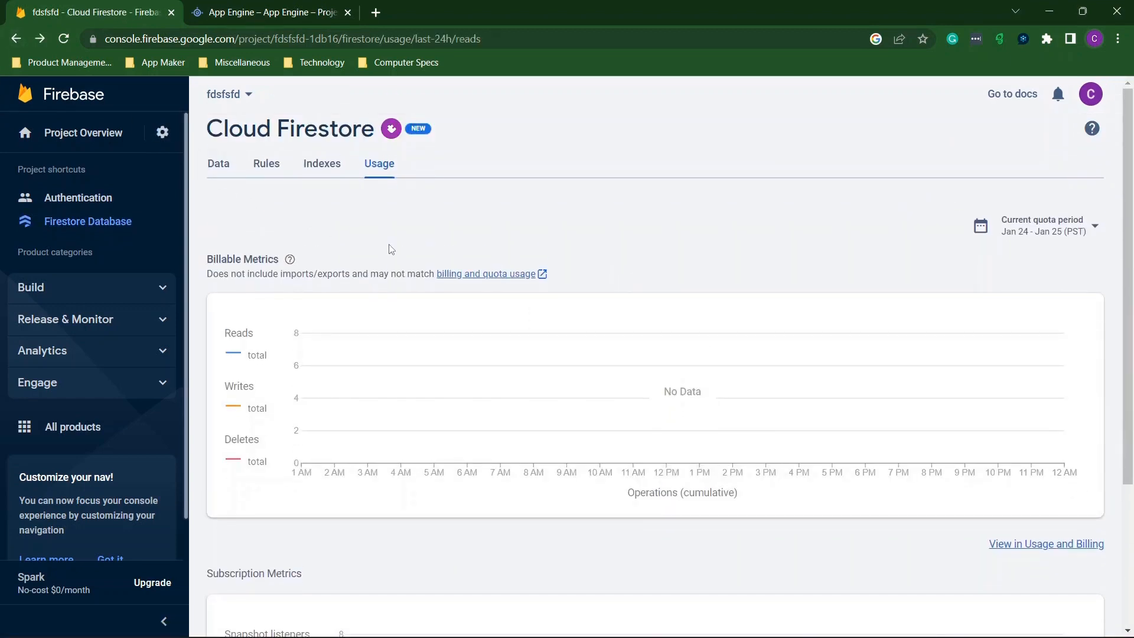
scroll(399, 250, down, 3)
scroll(400, 250, up, 3)
Return to the Firestore Data tab and bring up the Spark vs Blaze billing plans comparison.
click(226, 168)
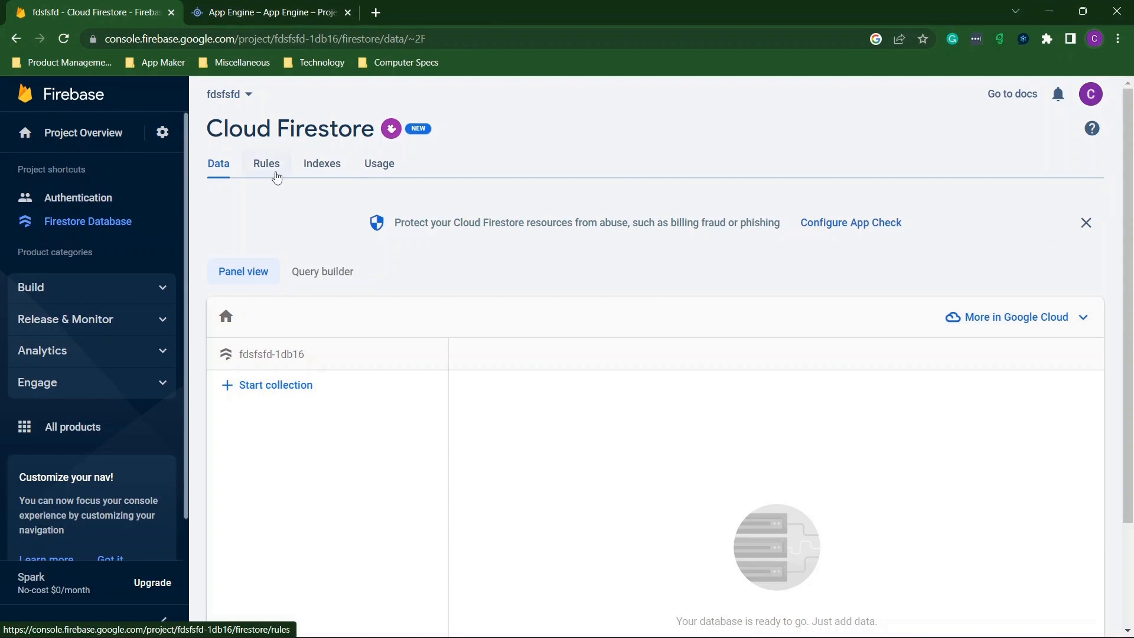
scroll(97, 418, down, 1)
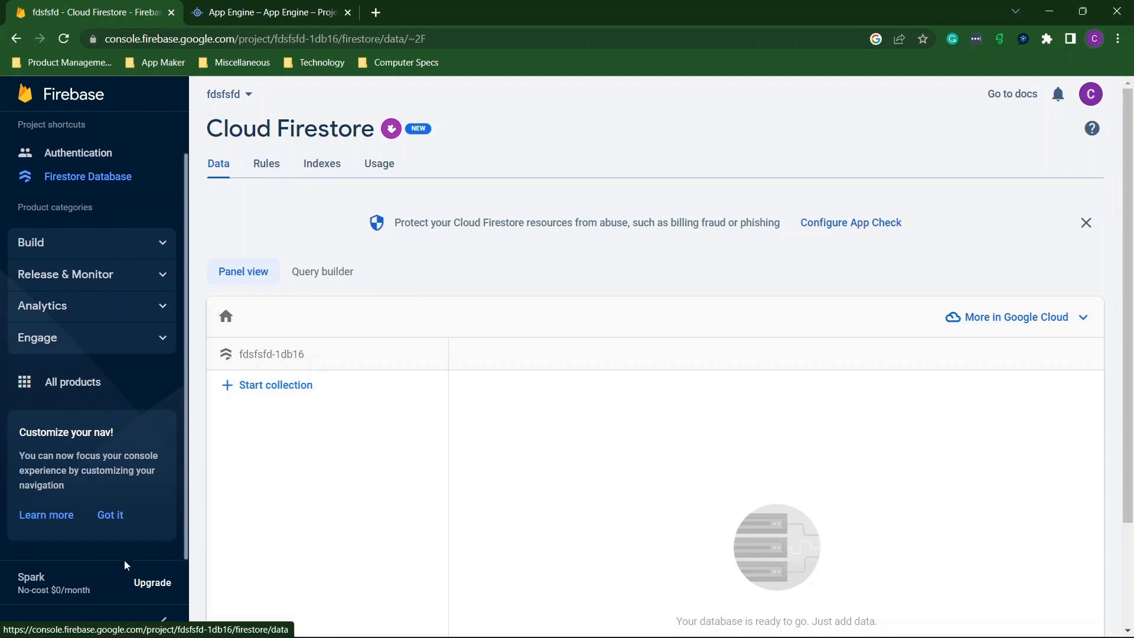
click(152, 581)
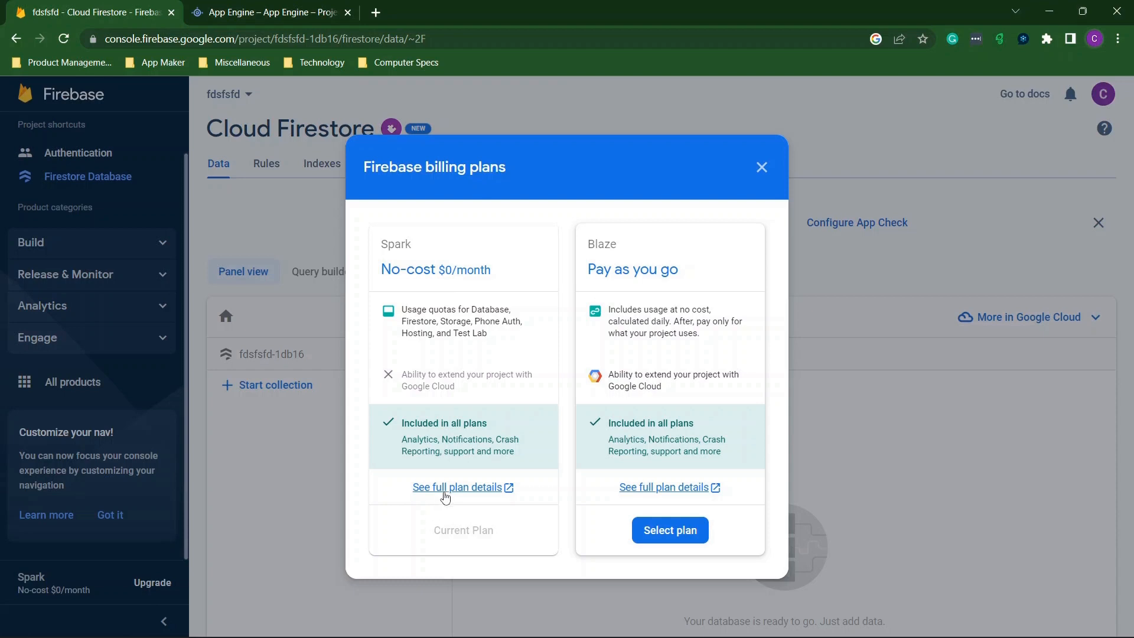
Open the full Spark plan details on the Firebase pricing page.
click(445, 489)
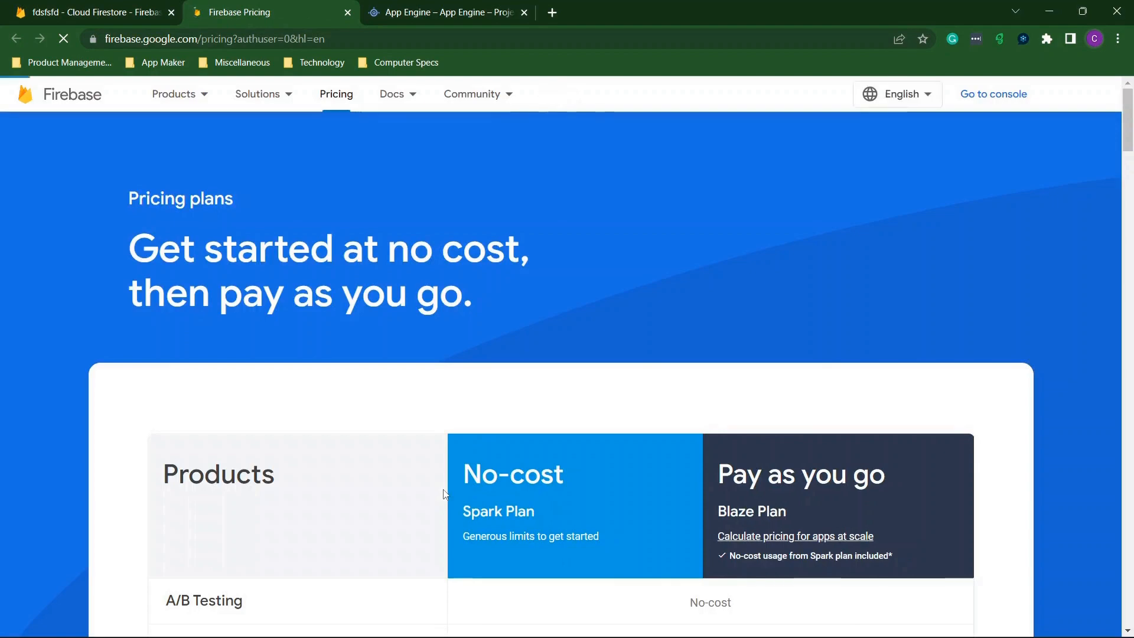
Check Spark's Cloud Firestore quotas (1 GiB, 50K reads, 20K writes, 20K deletes daily), then return to the console.
scroll(446, 495, down, 3)
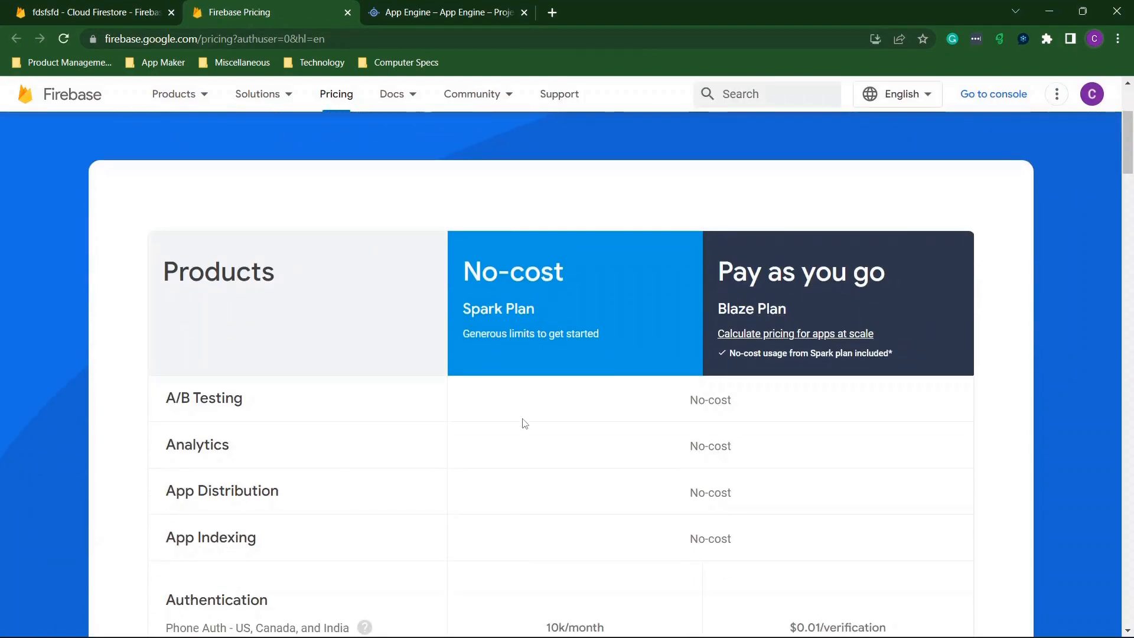
scroll(523, 421, down, 2)
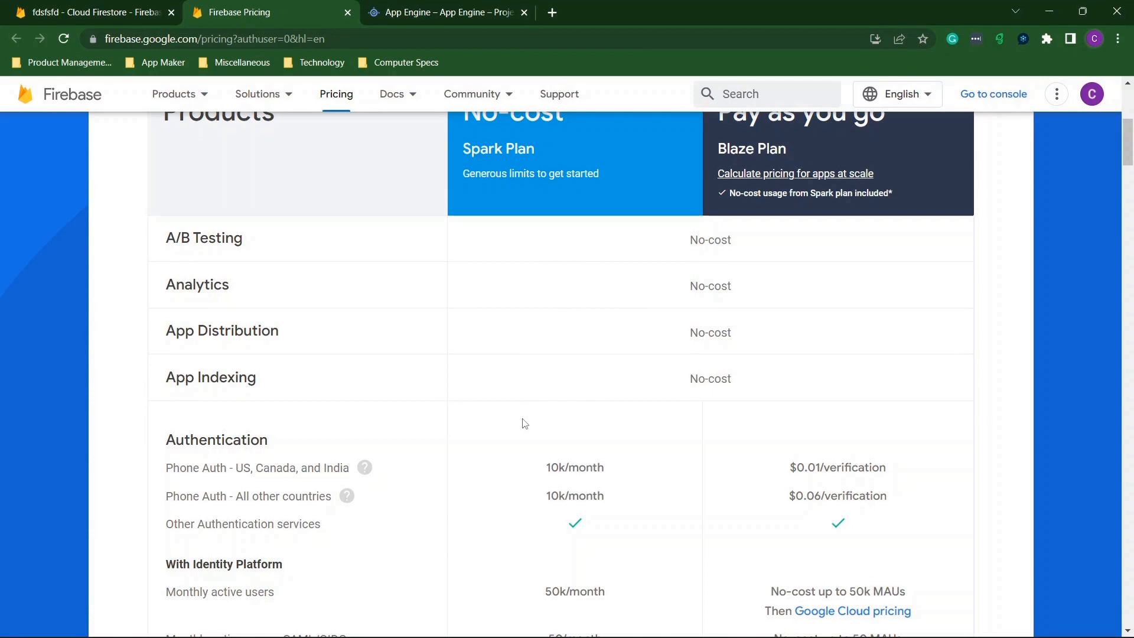
scroll(523, 423, down, 2)
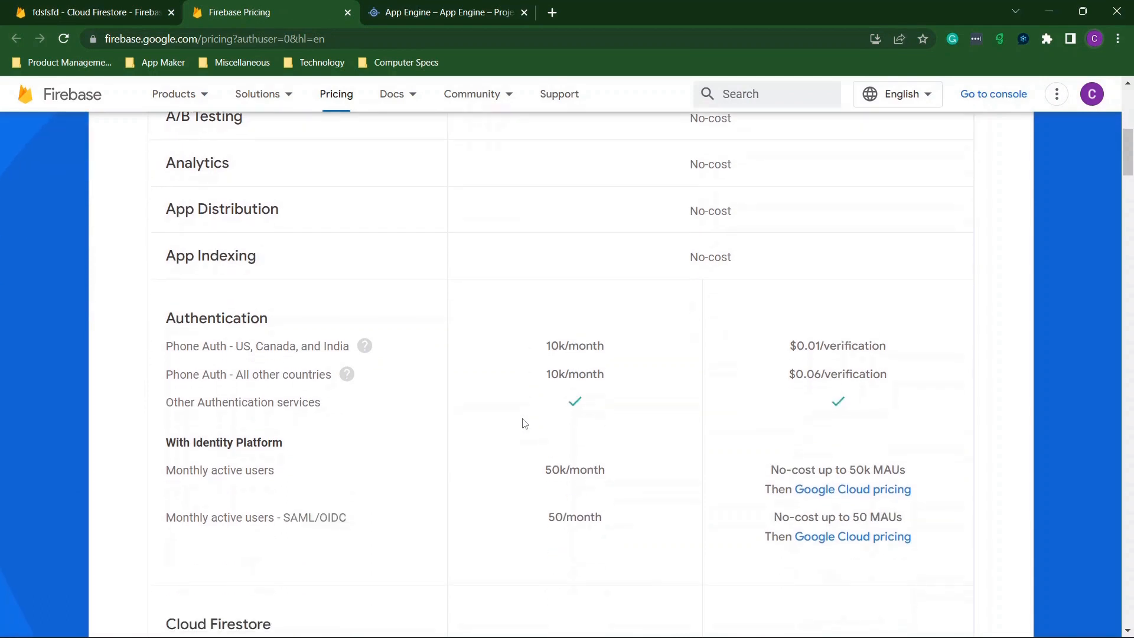
scroll(523, 423, down, 6)
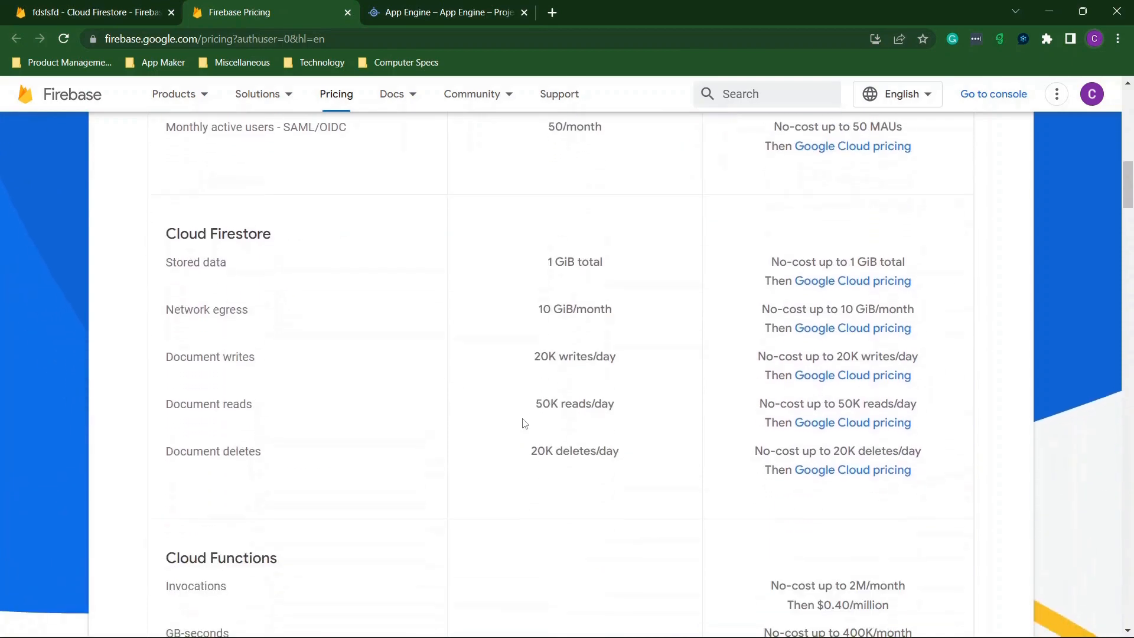
drag(545, 255, 636, 436)
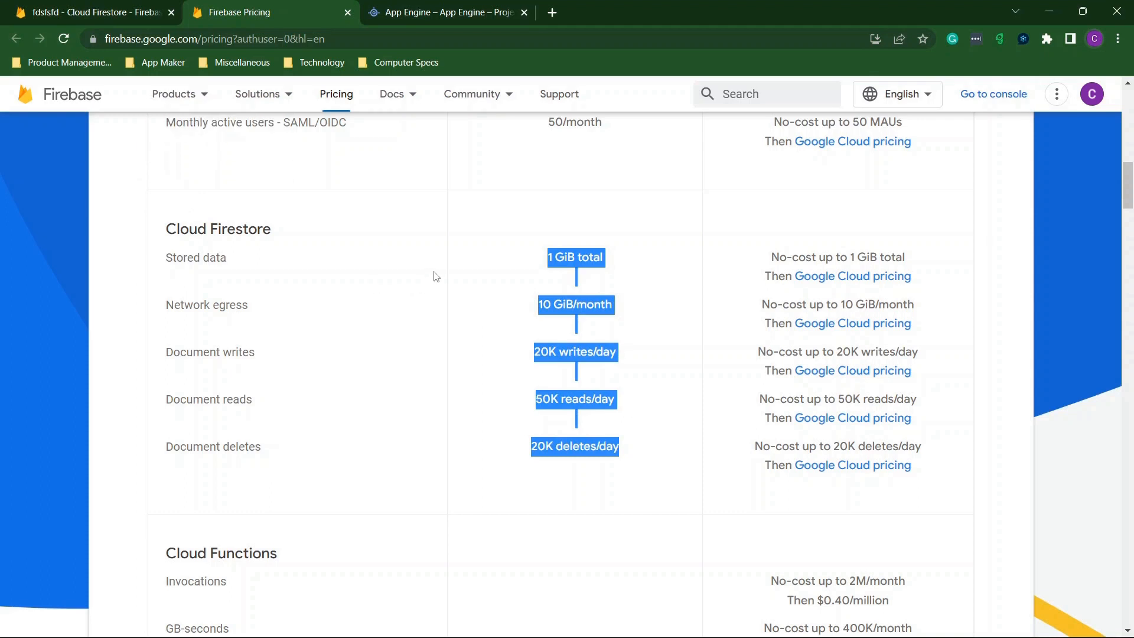
click(463, 278)
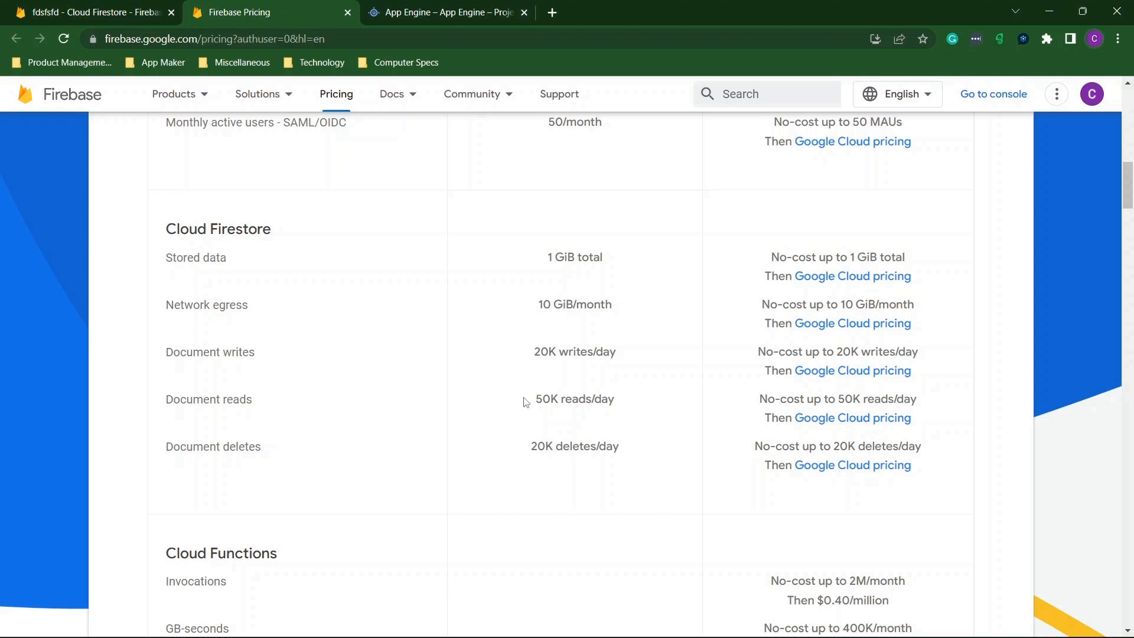
click(156, 7)
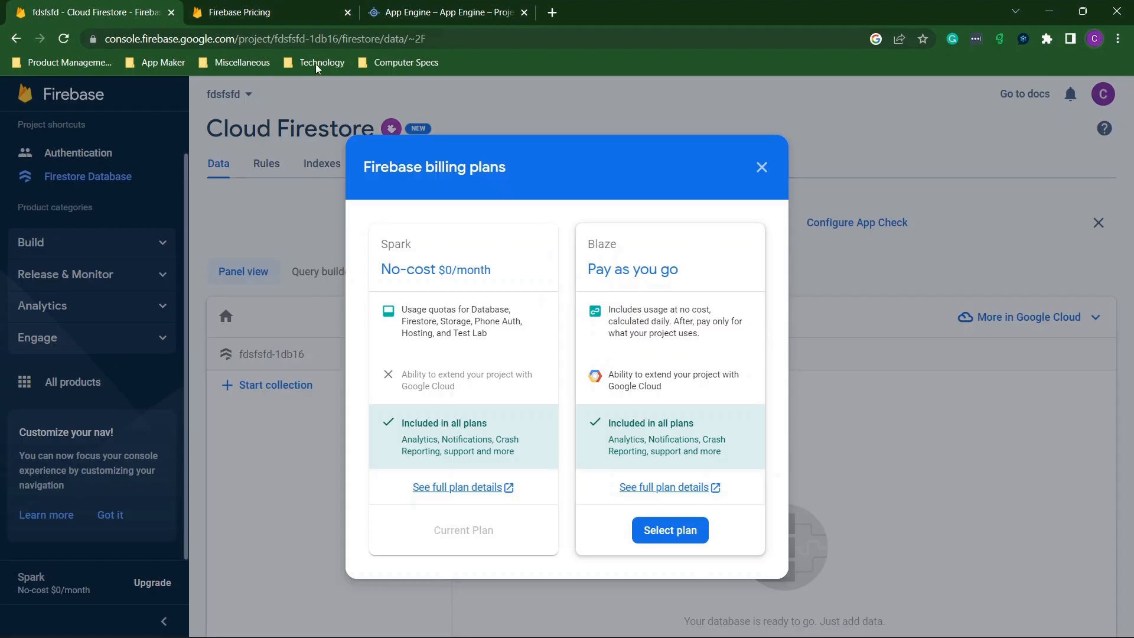
Change the Firestore security rule to 'allow read, write: if true;' and publish it.
click(348, 12)
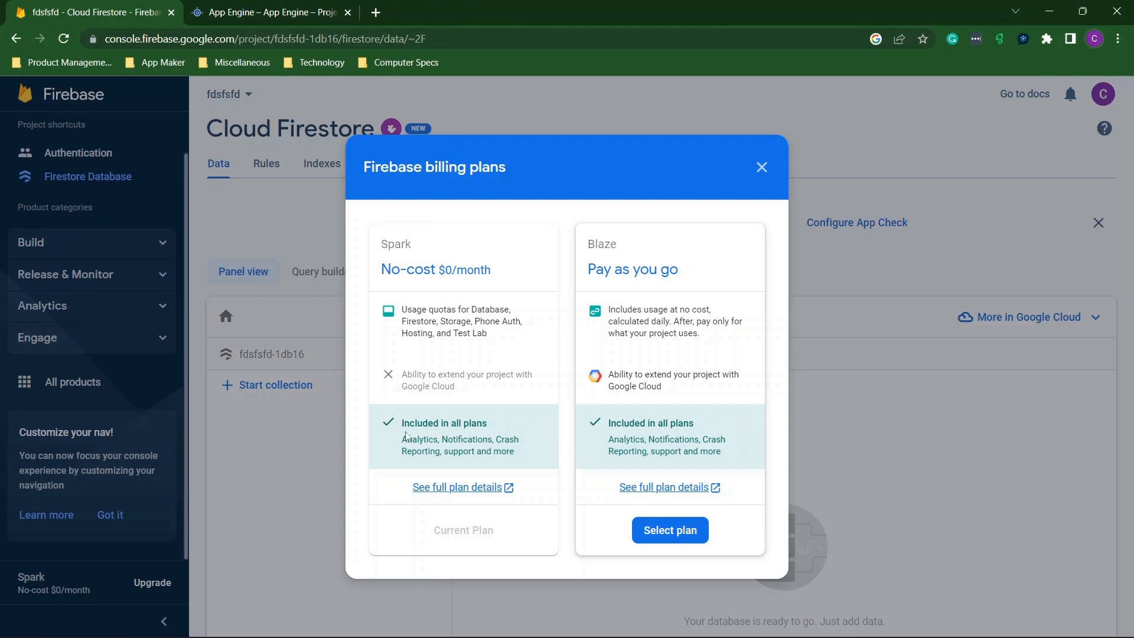
click(762, 169)
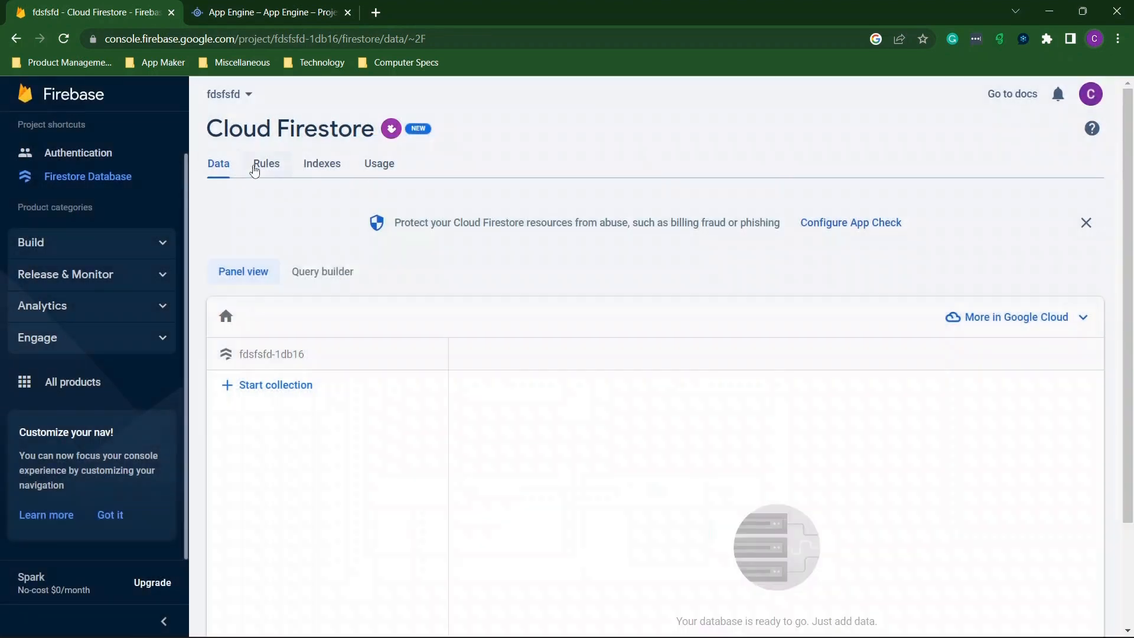
click(266, 164)
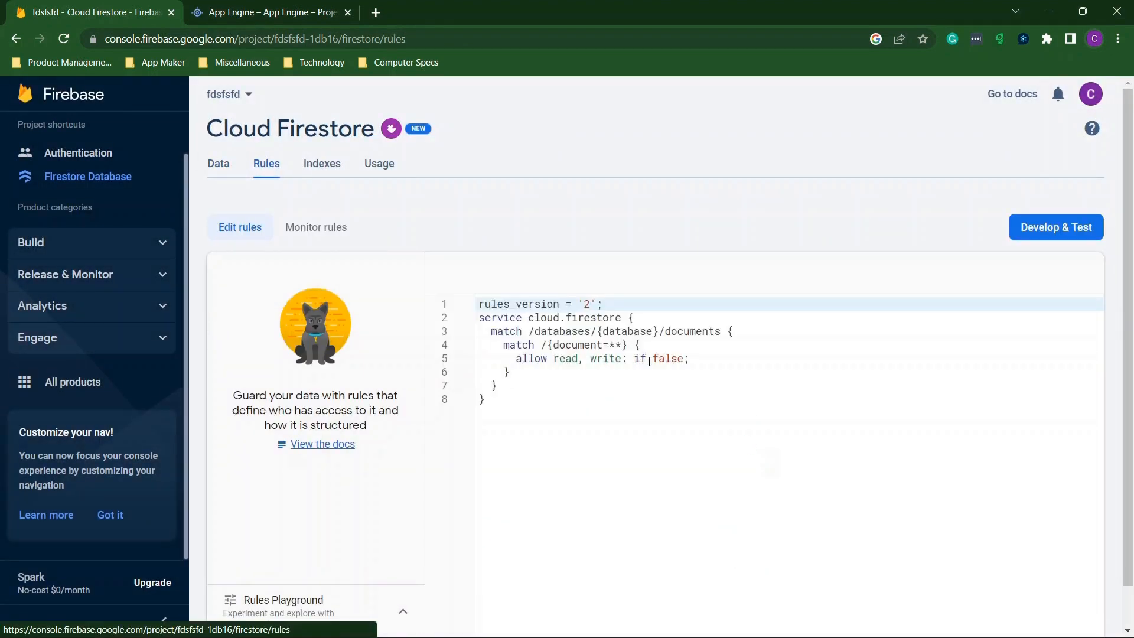
drag(685, 360, 655, 360)
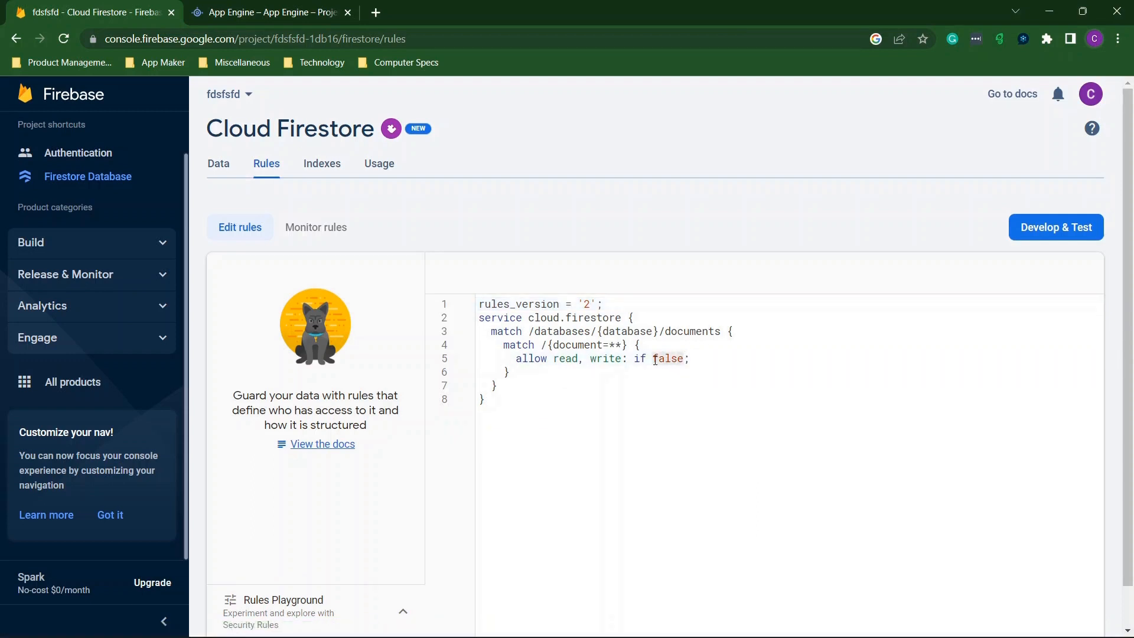
text(true)
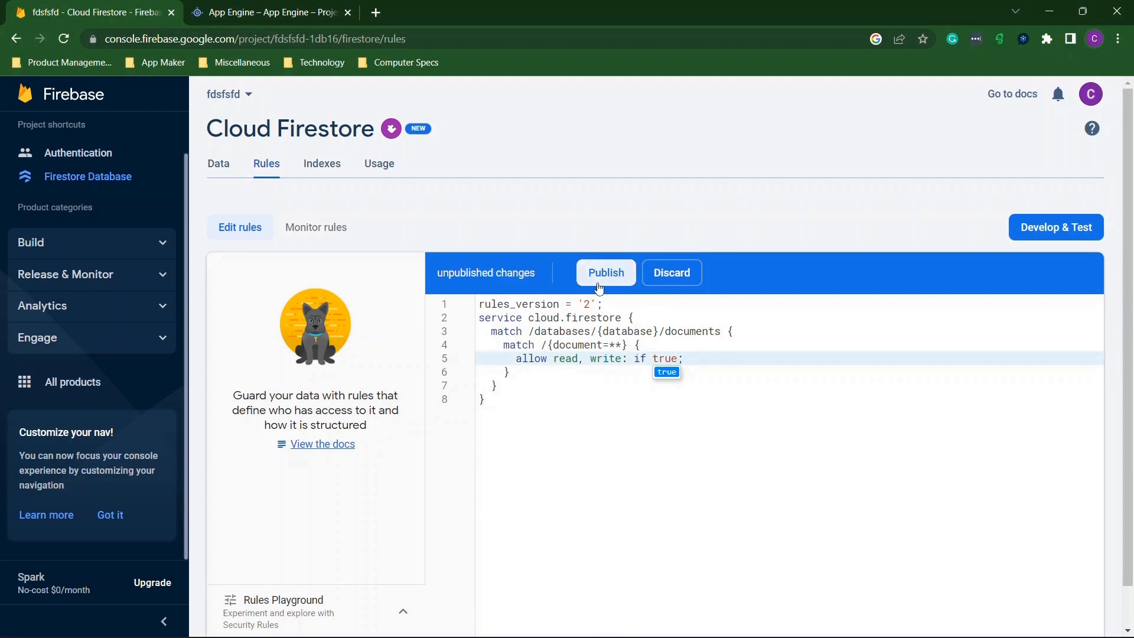
click(517, 360)
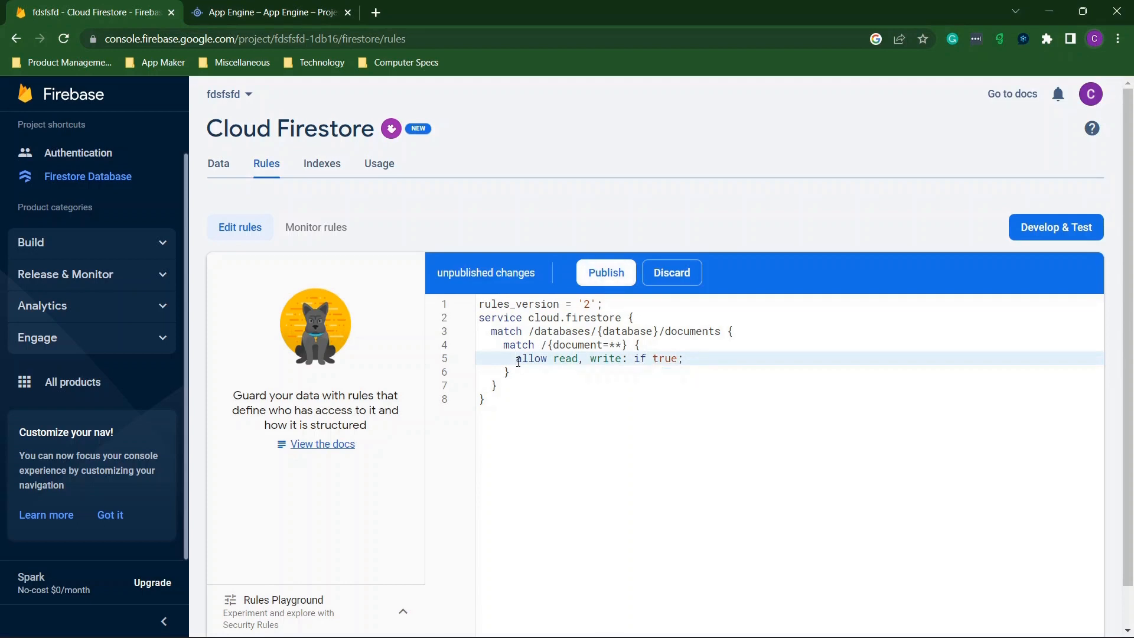
drag(518, 361, 687, 355)
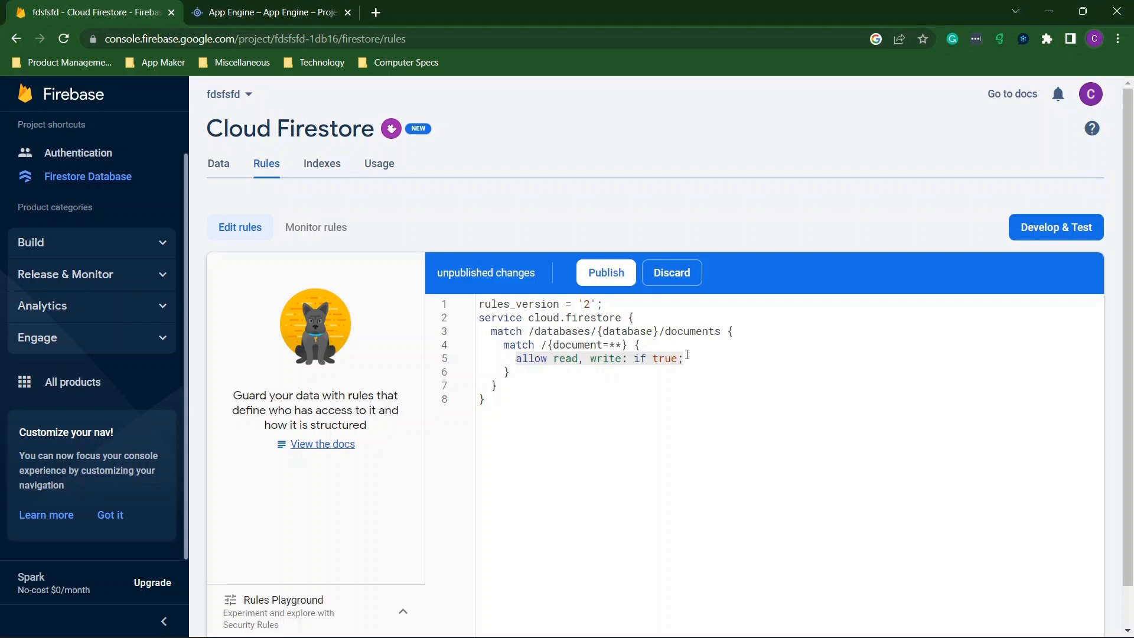
click(598, 274)
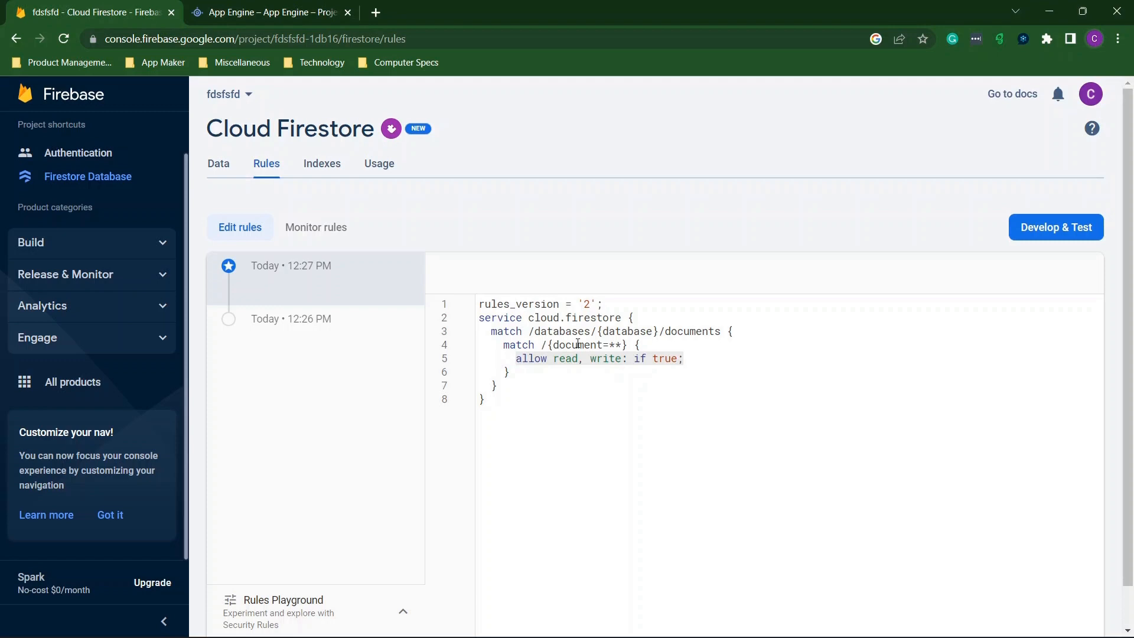
Start a new Firestore collection with the ID dfsdfd.
click(114, 164)
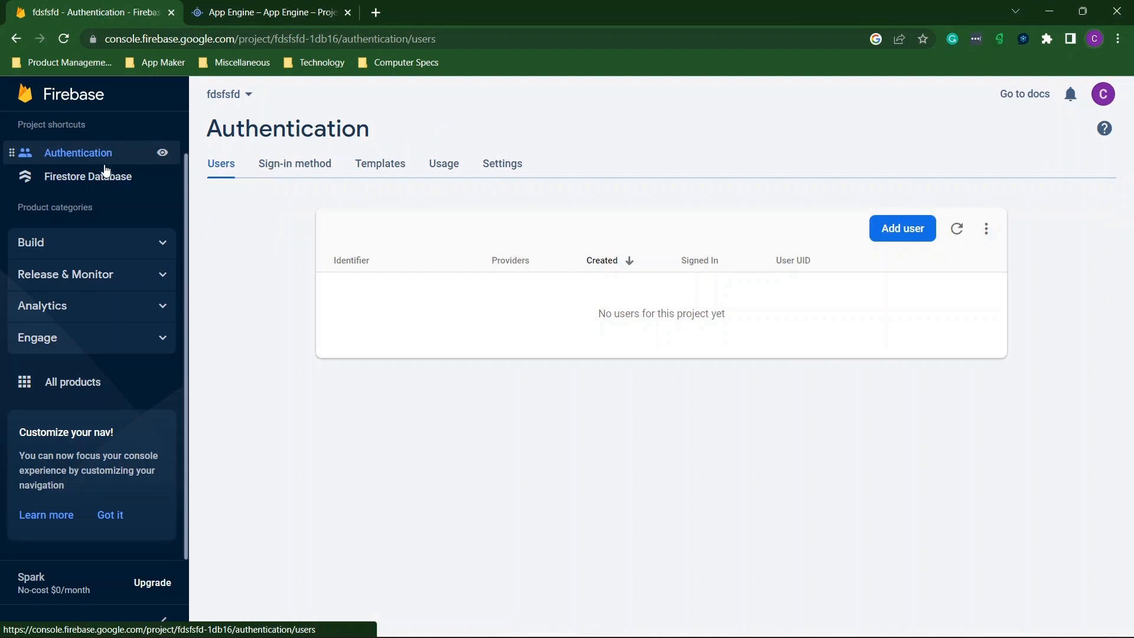
click(93, 184)
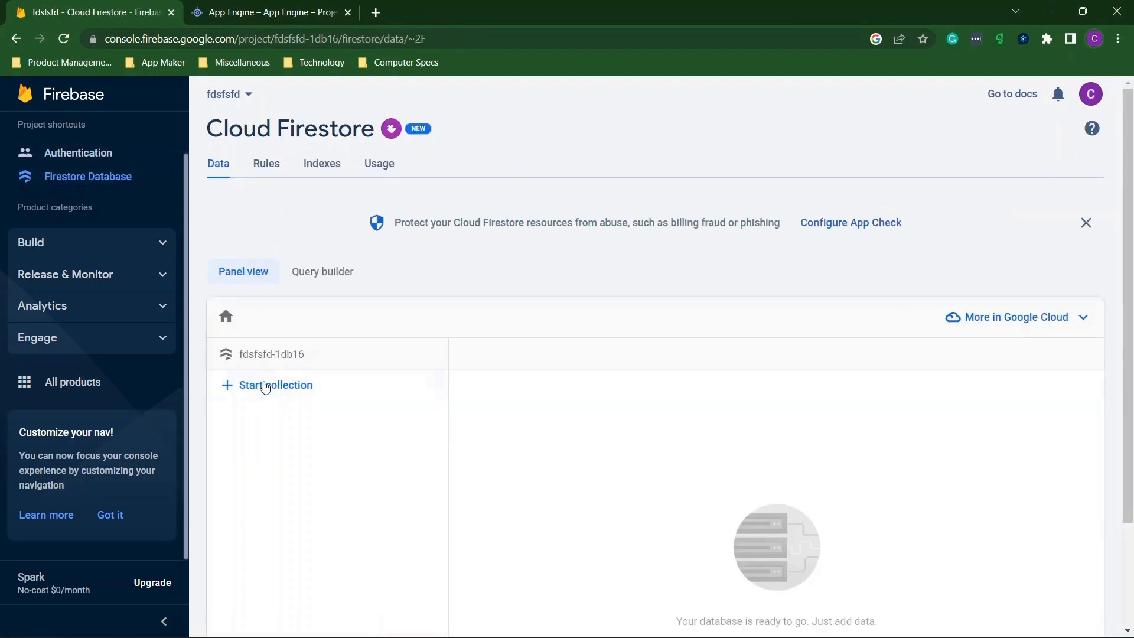
click(266, 391)
click(440, 407)
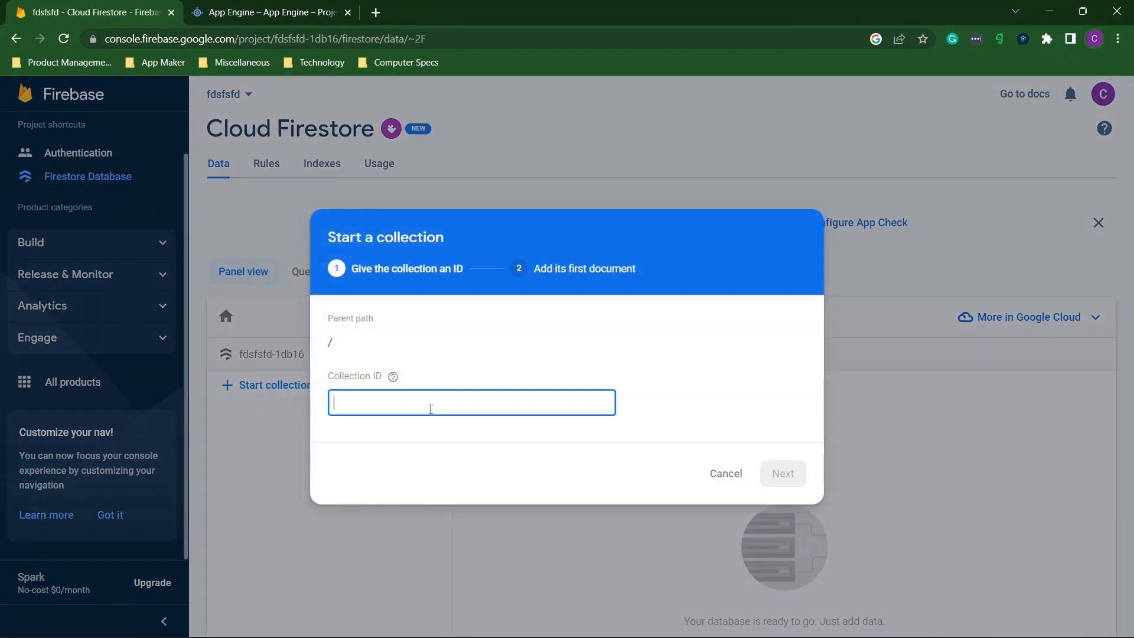
text(dfsdfd)
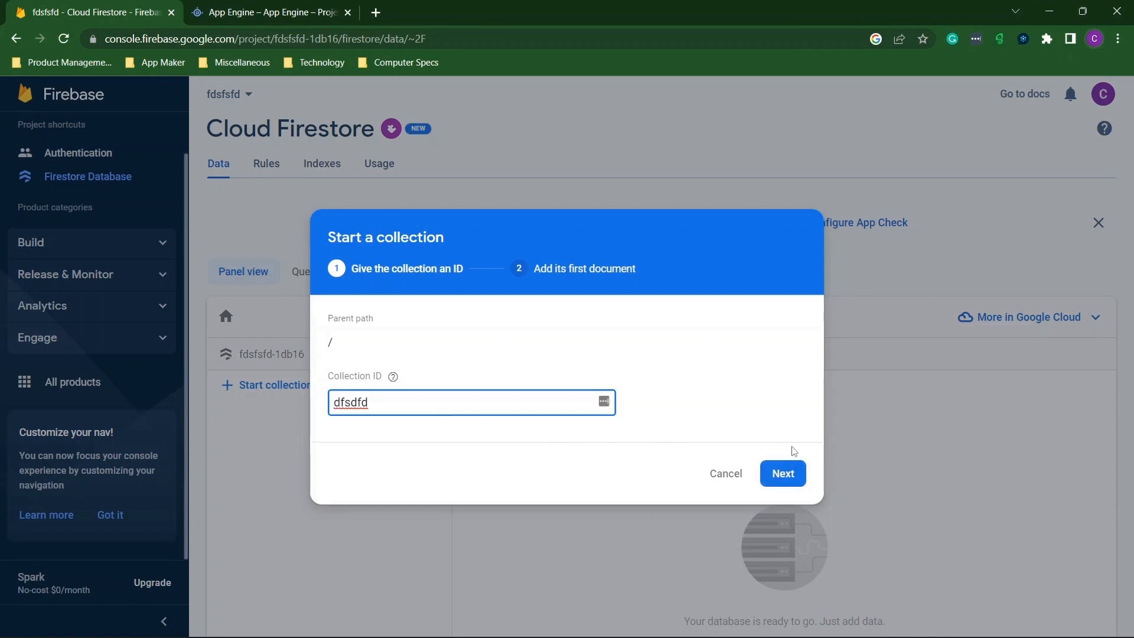
click(786, 471)
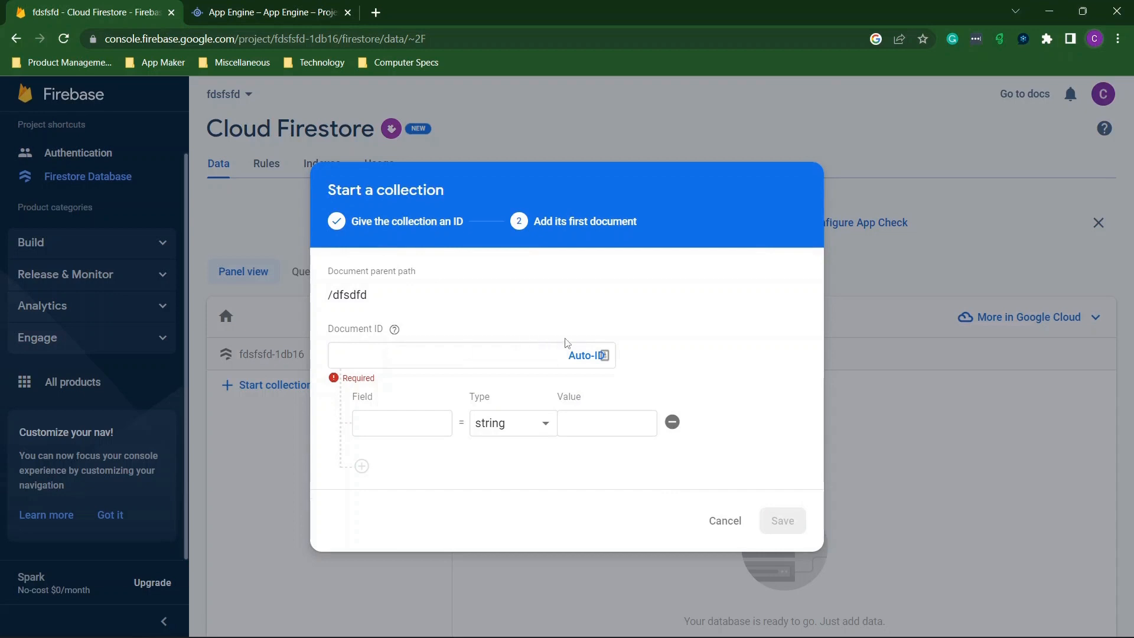
Add an auto-ID document with field 'field' set to 'value' and save it.
click(581, 355)
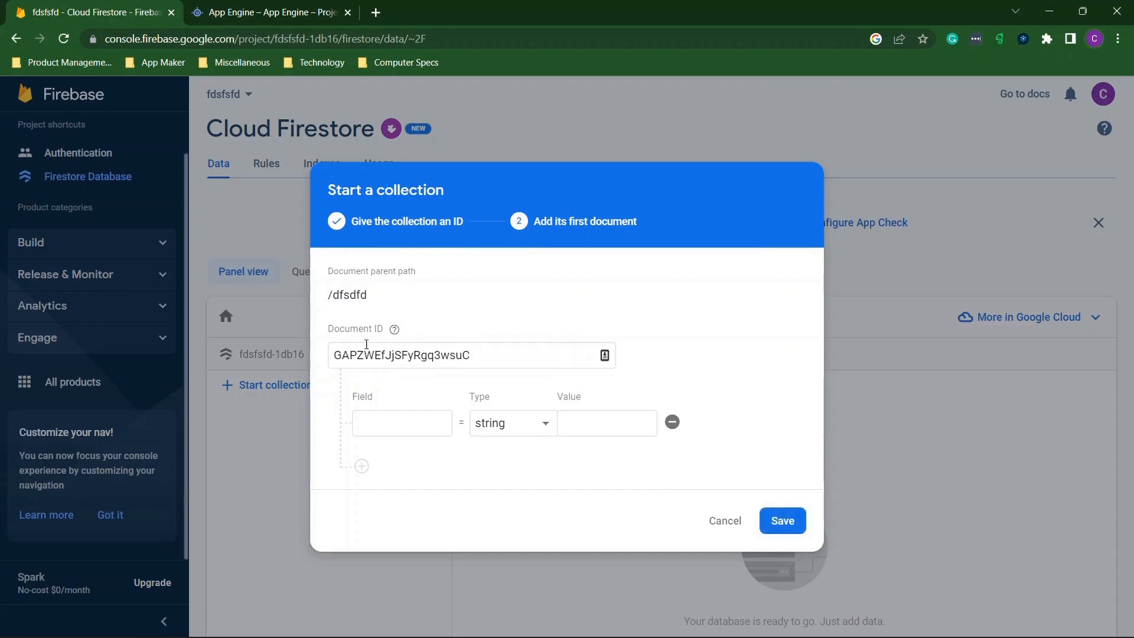
click(391, 423)
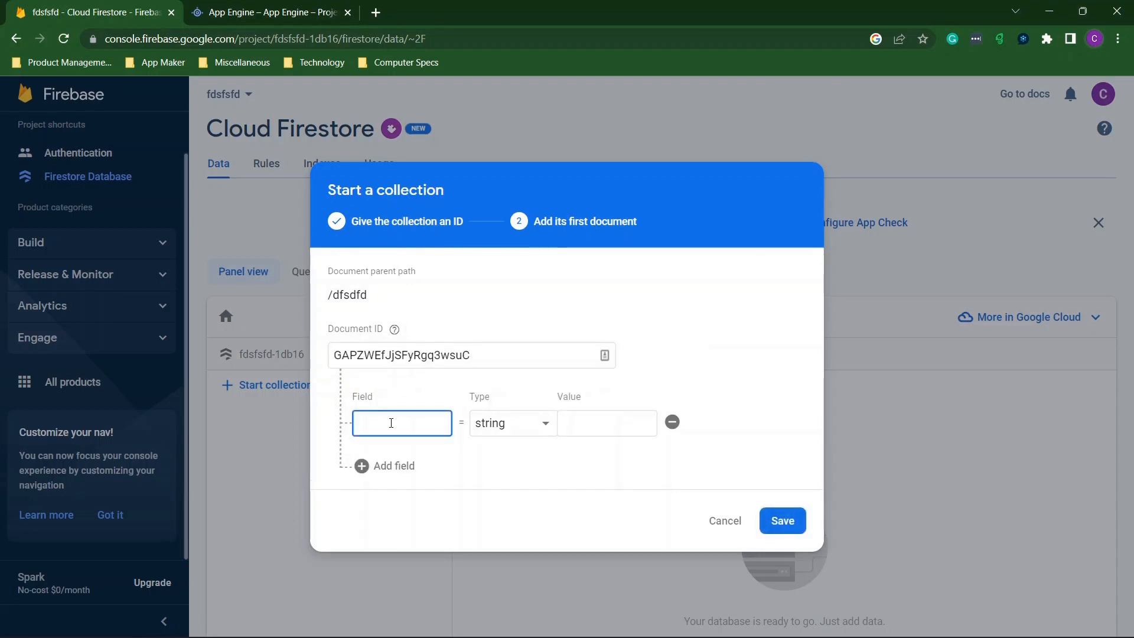
text(field)
click(581, 415)
text(va)
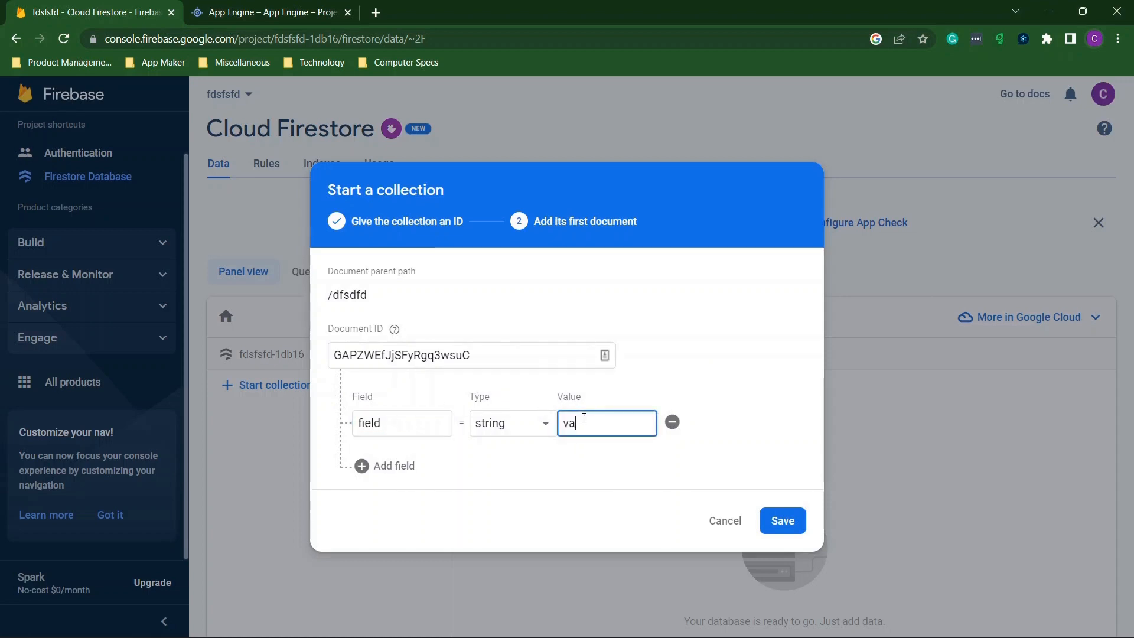
text(lue)
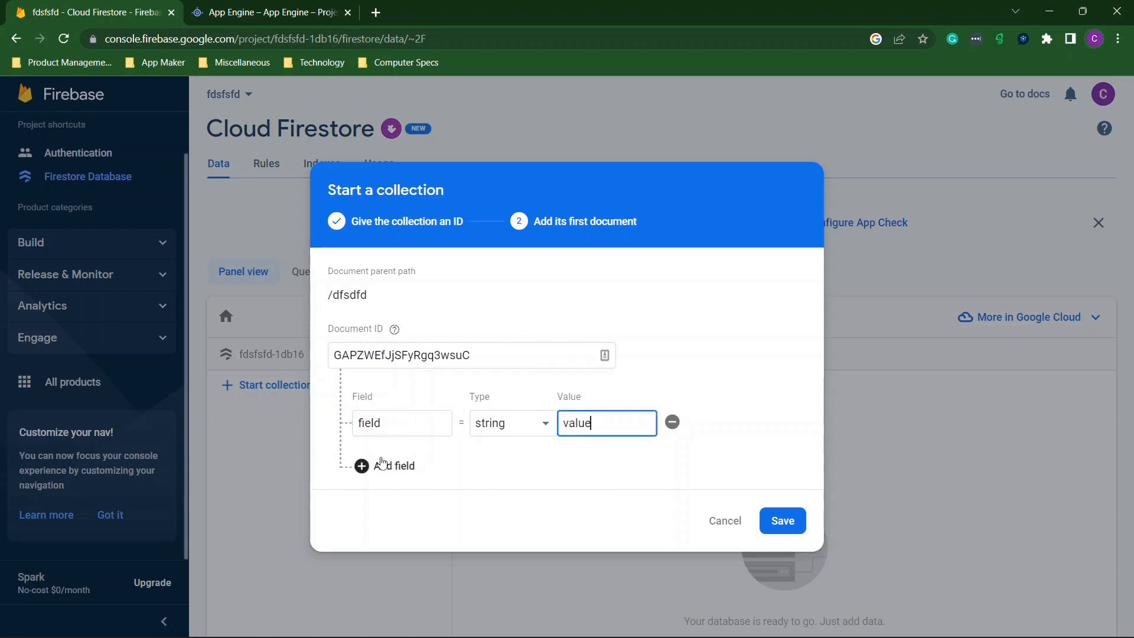
click(378, 465)
click(672, 454)
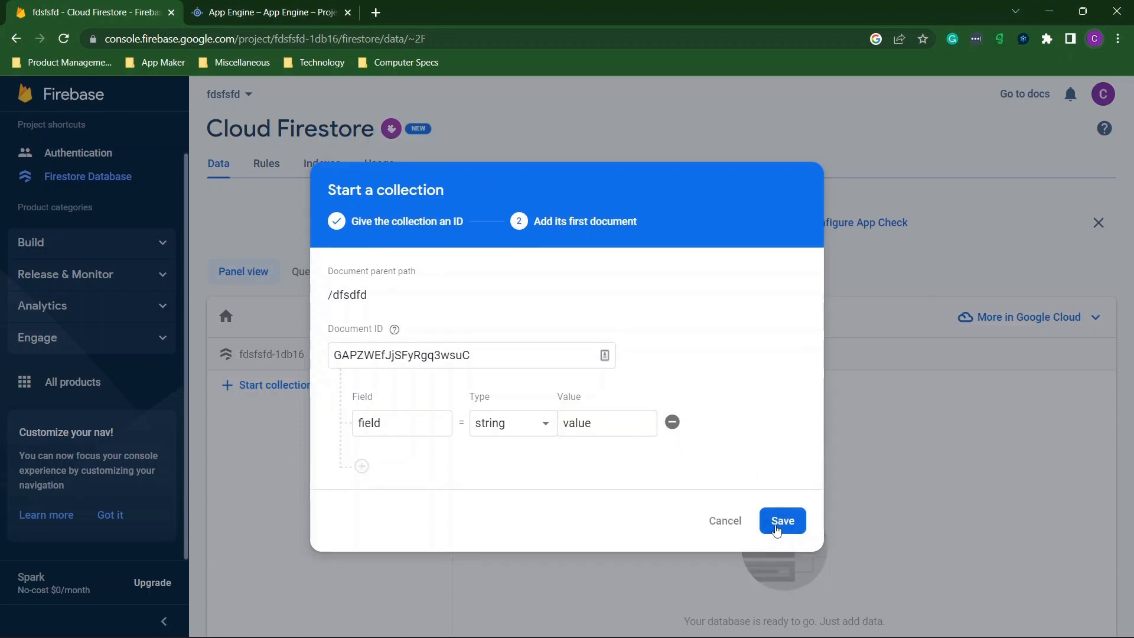
click(784, 521)
scroll(529, 350, down, 3)
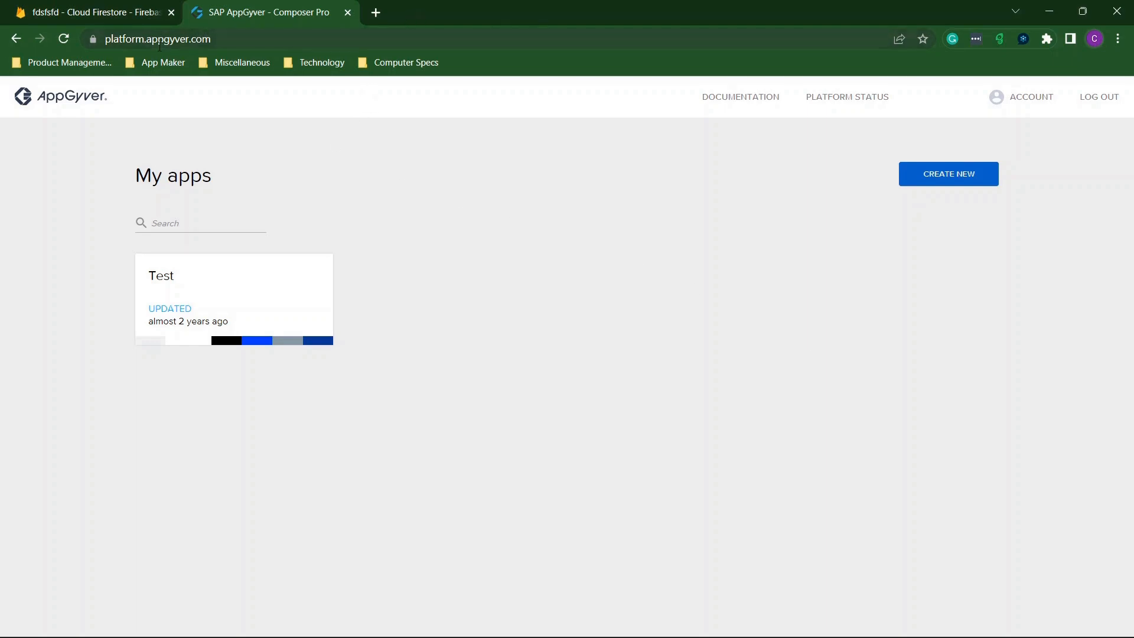
click(178, 38)
click(178, 39)
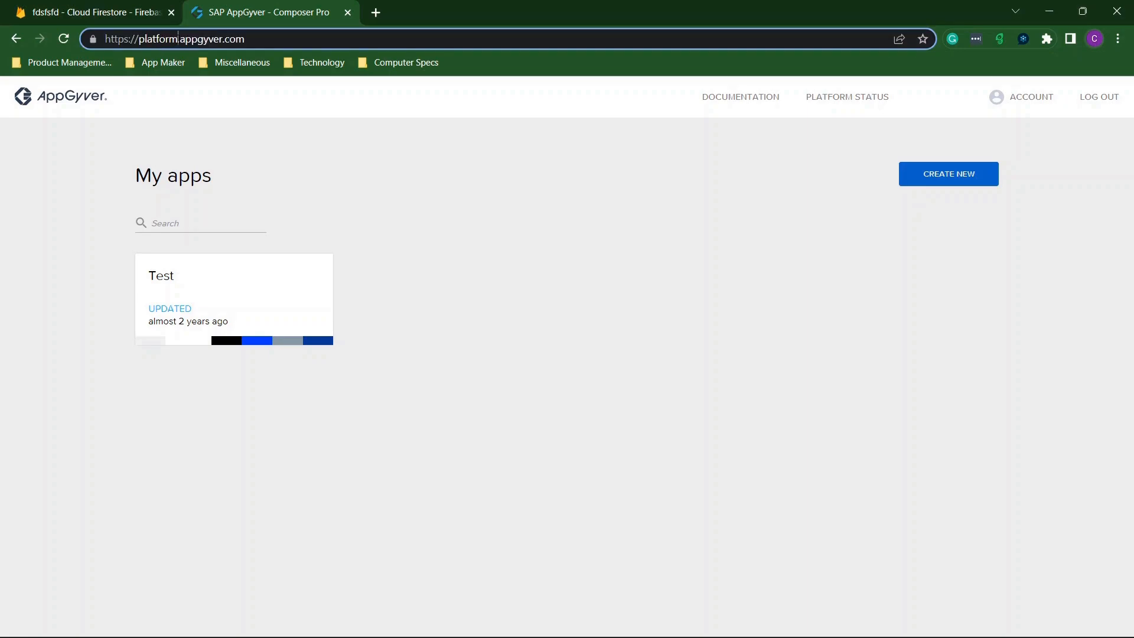
drag(180, 39, 66, 39)
text(www.)
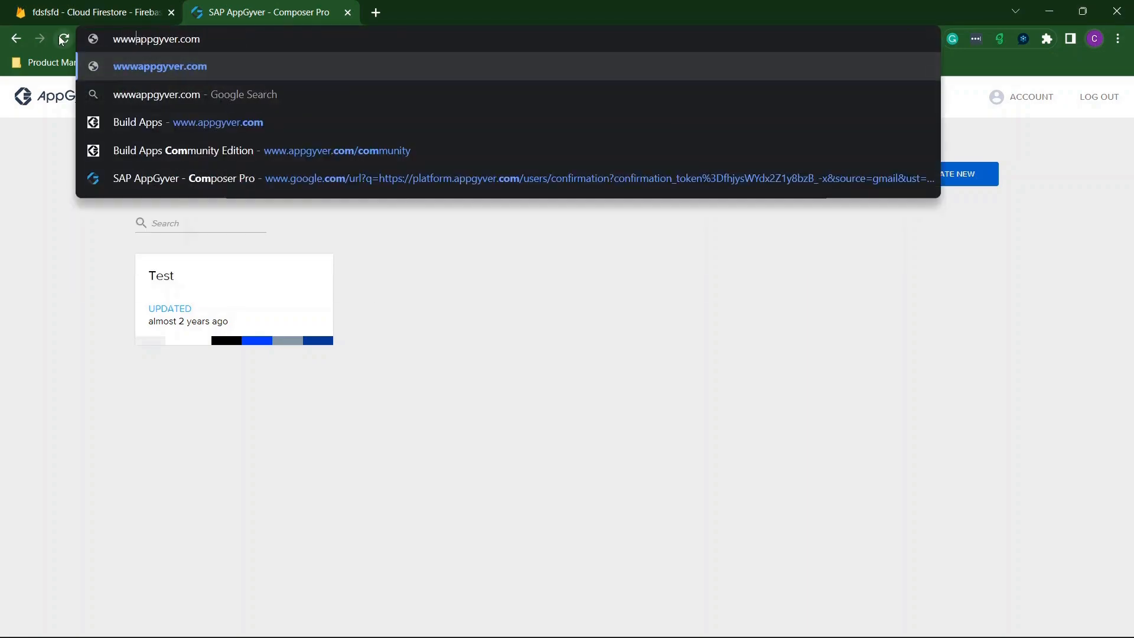
key(Return)
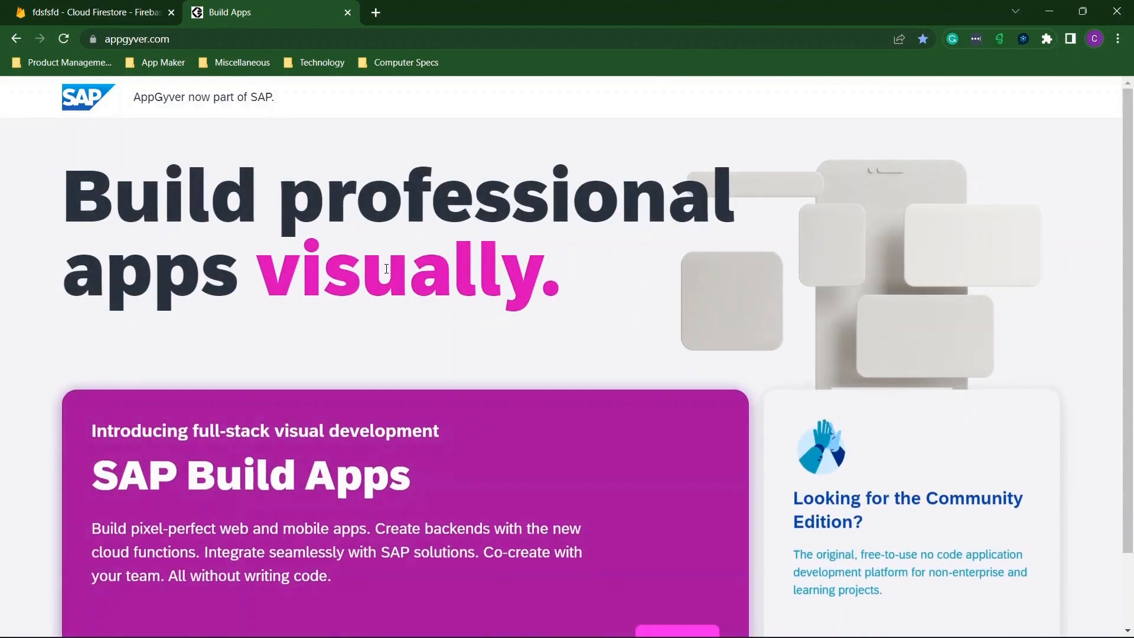
scroll(554, 222, down, 2)
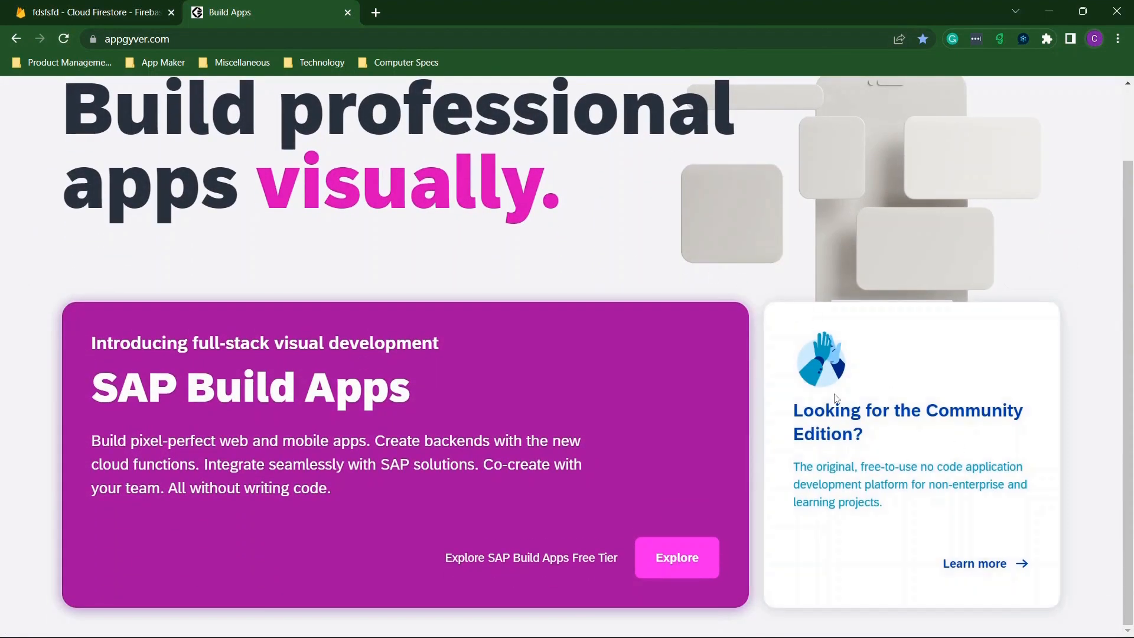
click(989, 565)
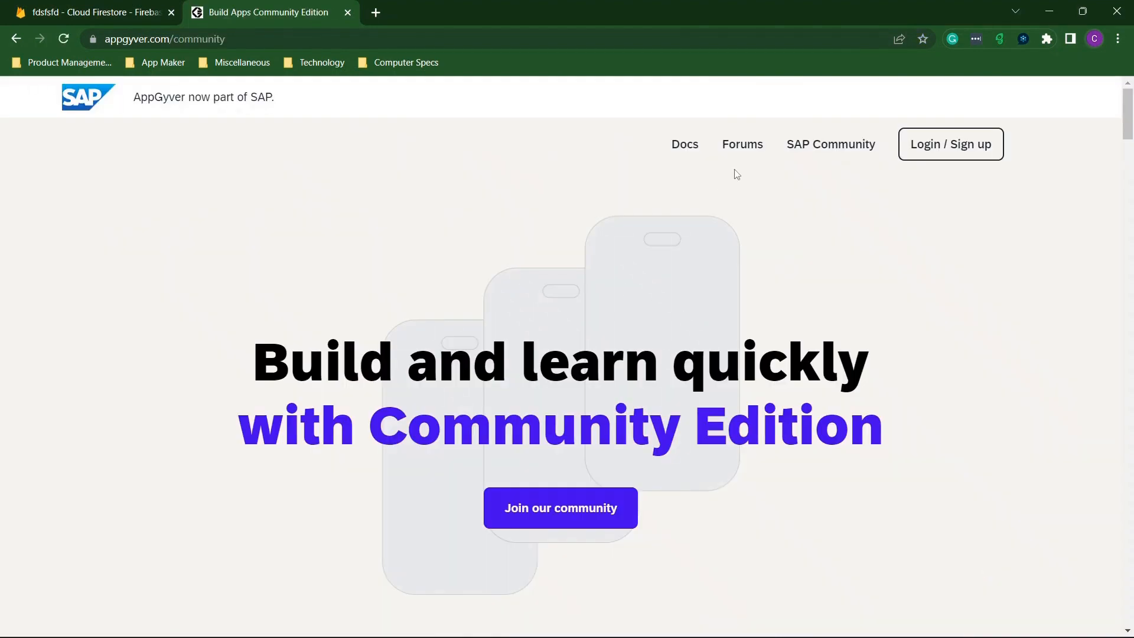
click(929, 144)
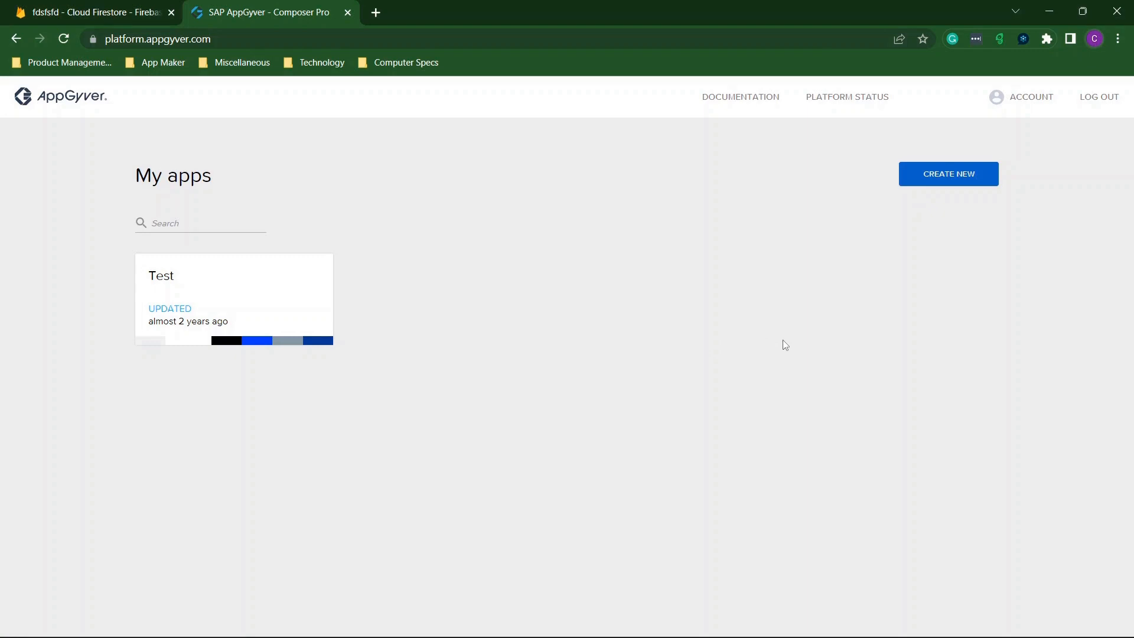
Create the Ticket Management app by importing the Ticket Management Limited file from Downloads.
click(942, 182)
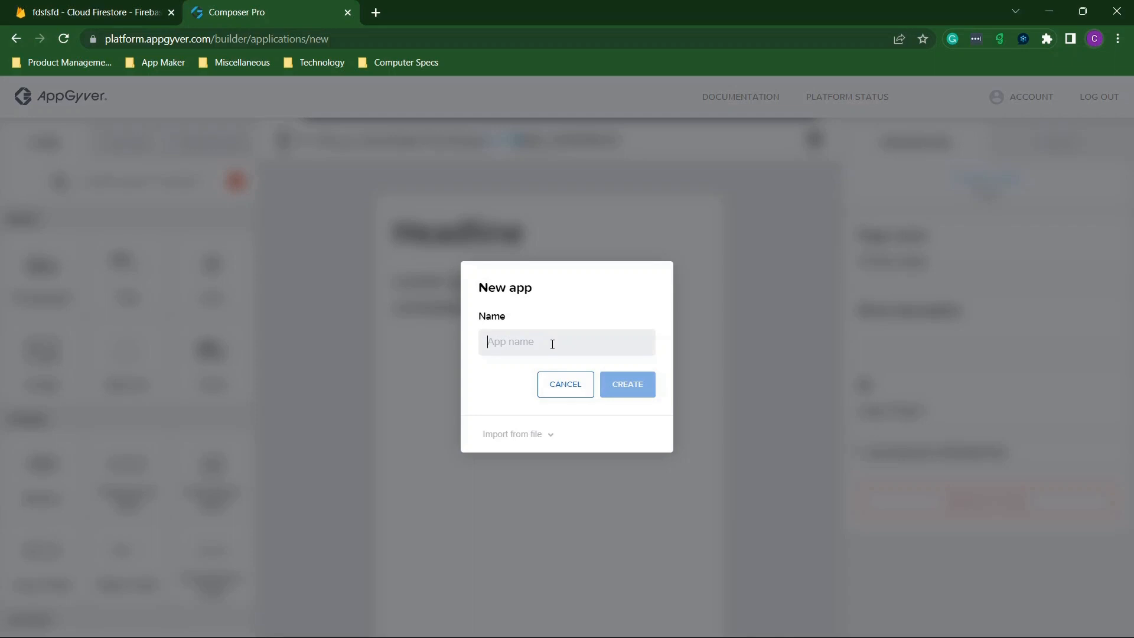
text(Ticket Man)
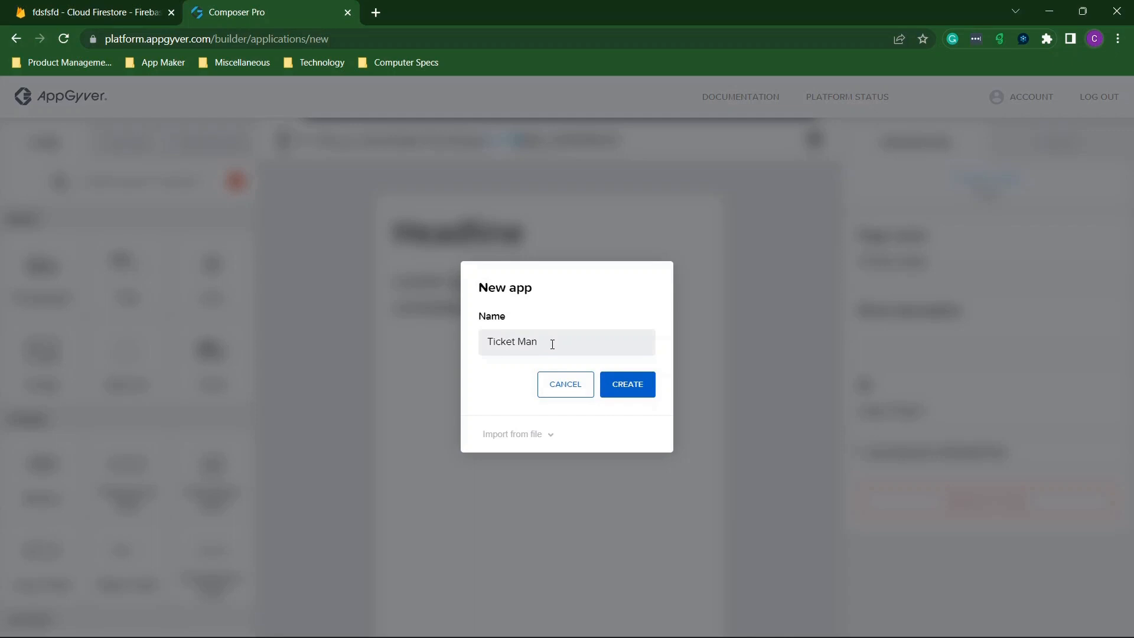
text(agement)
click(527, 435)
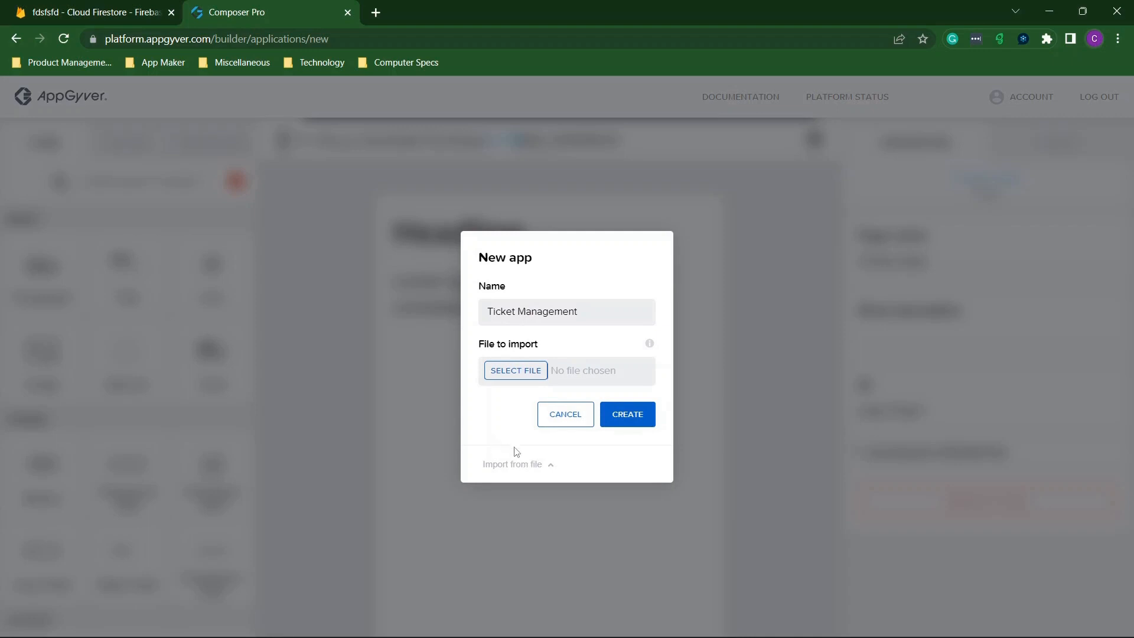
click(518, 372)
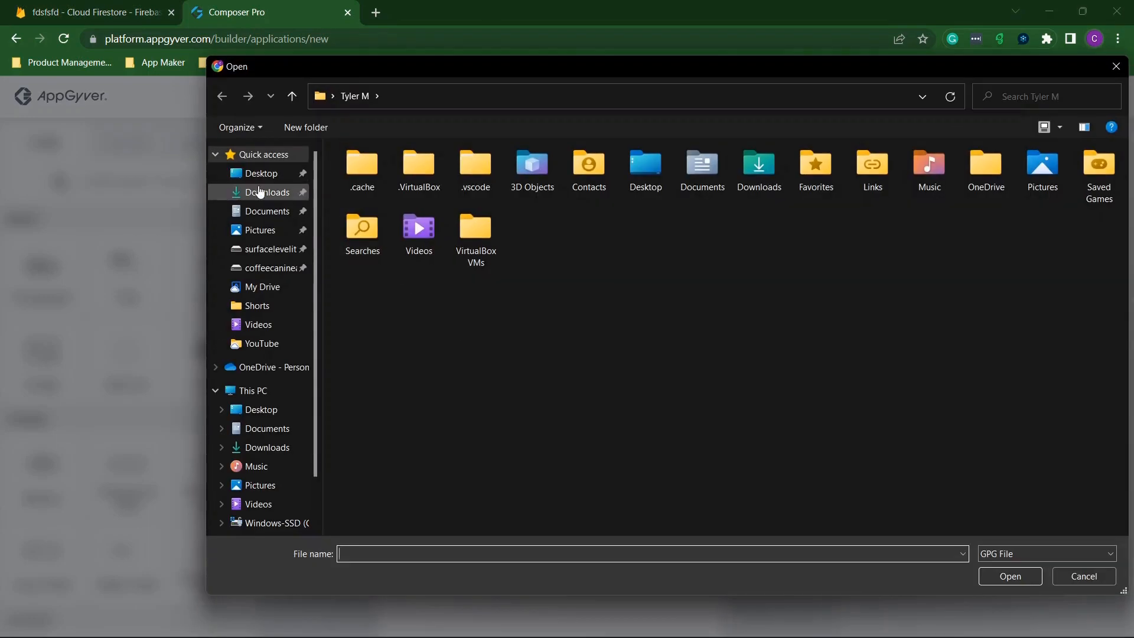
click(260, 194)
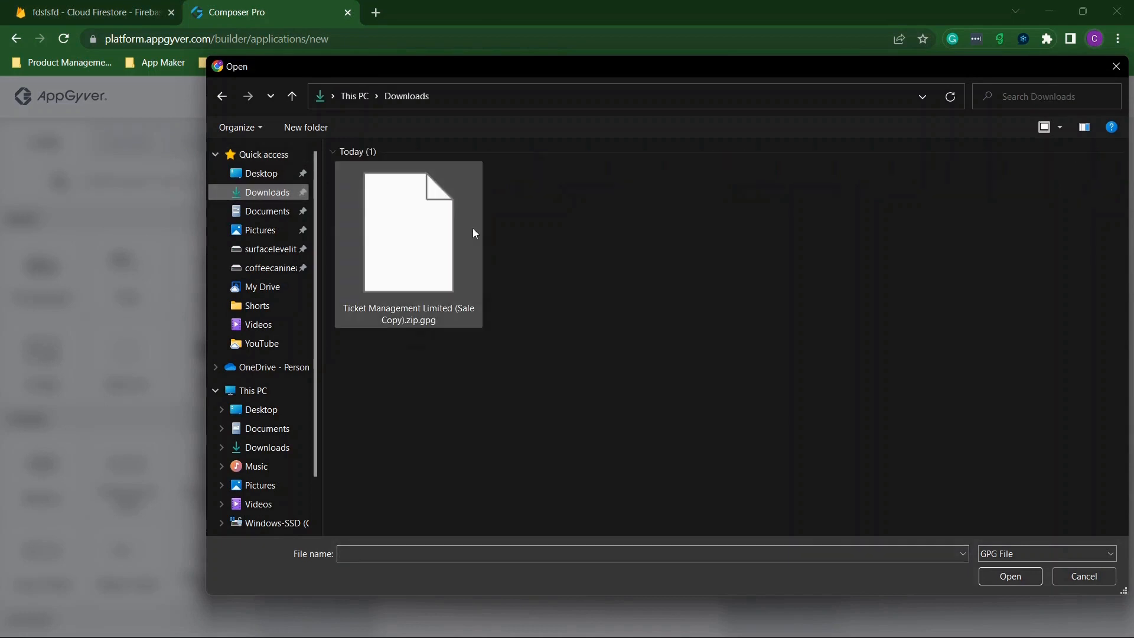
double_click(423, 229)
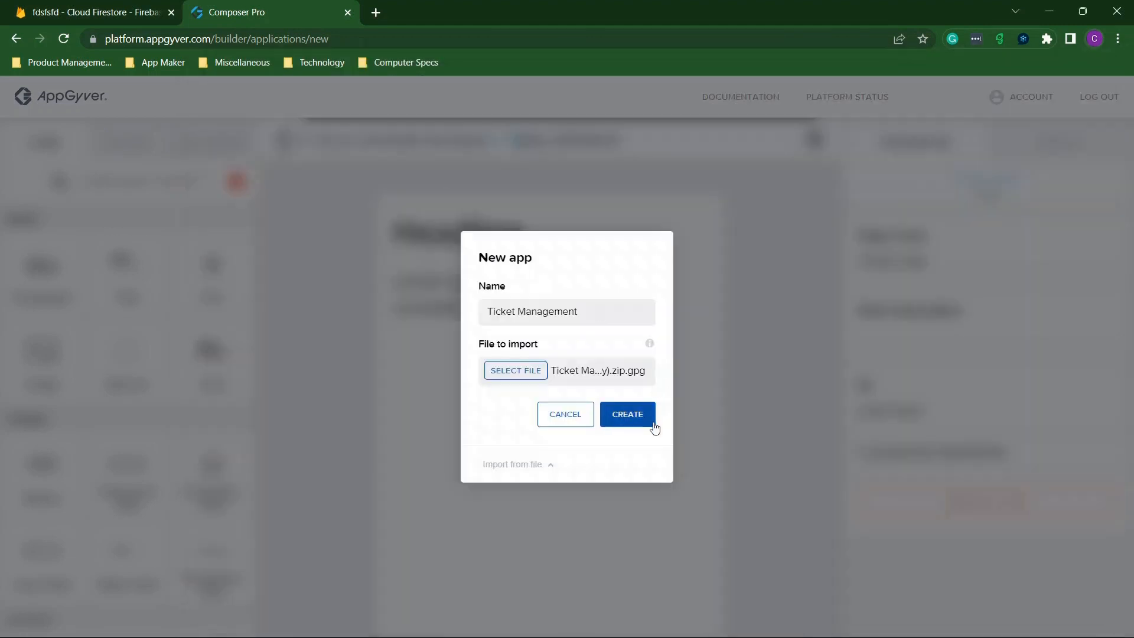
click(639, 421)
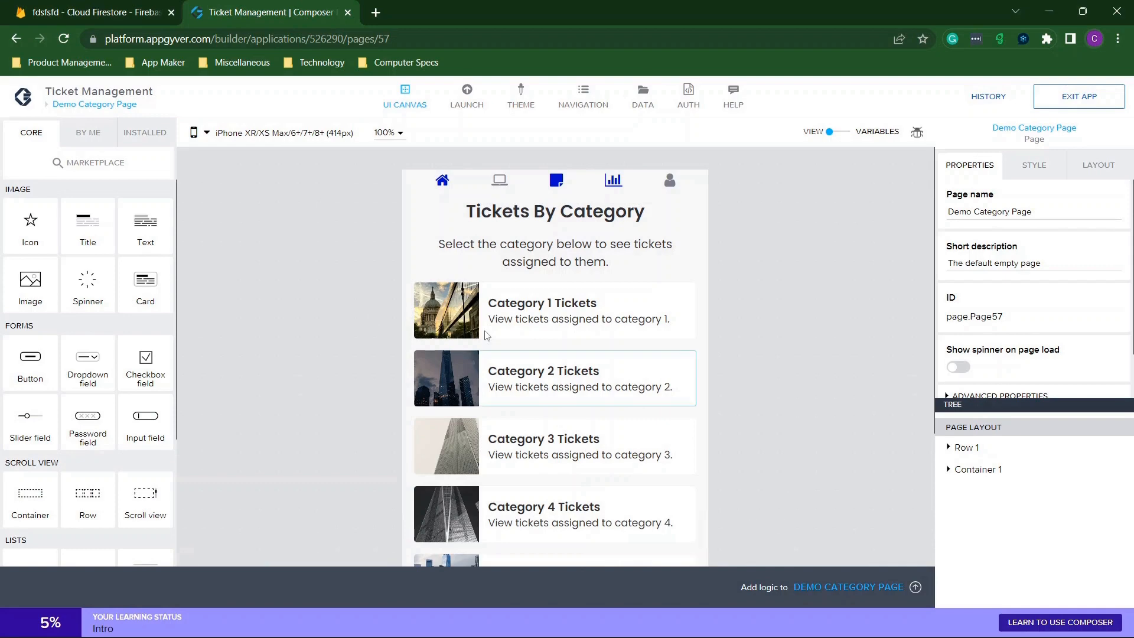
Review the pages overview, then select the Category 1 Tickets card to see its properties.
scroll(487, 335, down, 3)
scroll(520, 235, up, 3)
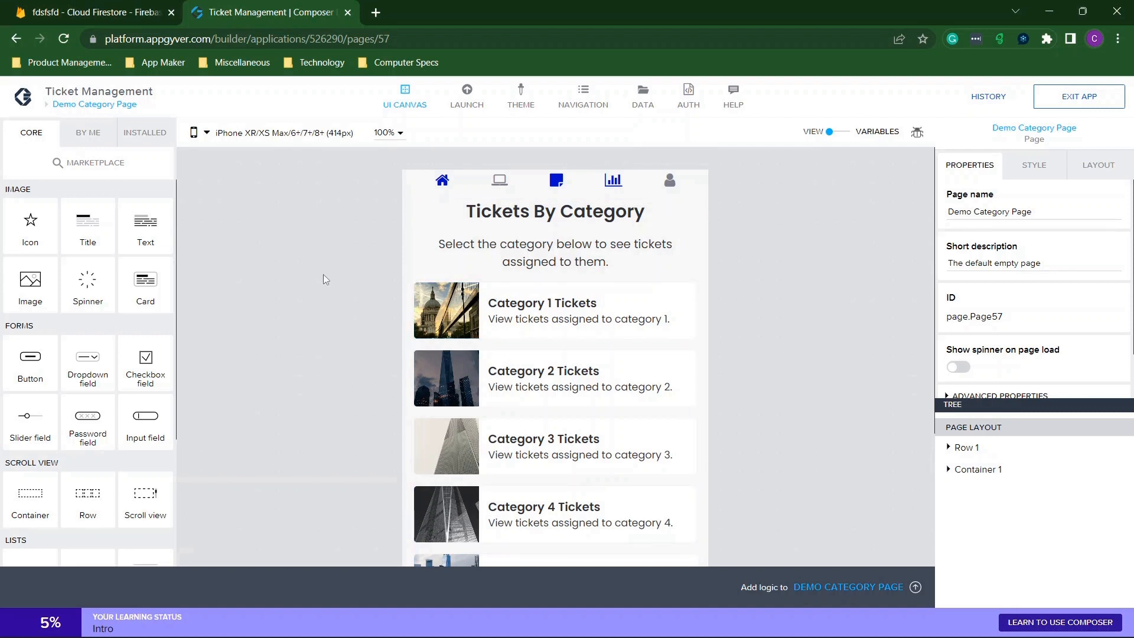
click(114, 106)
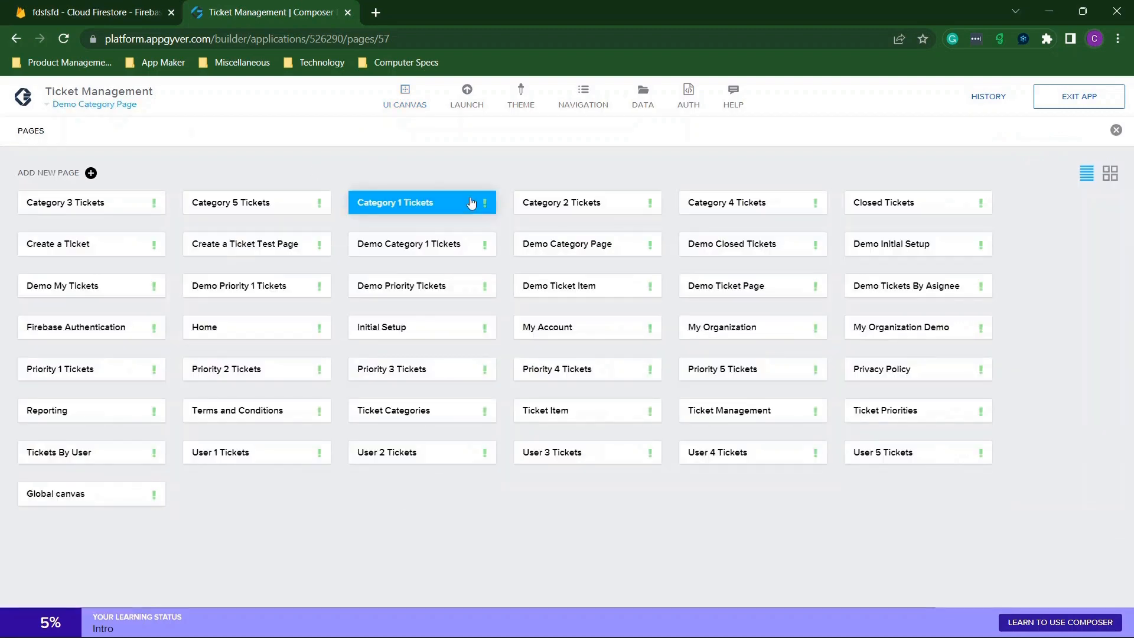
click(1116, 130)
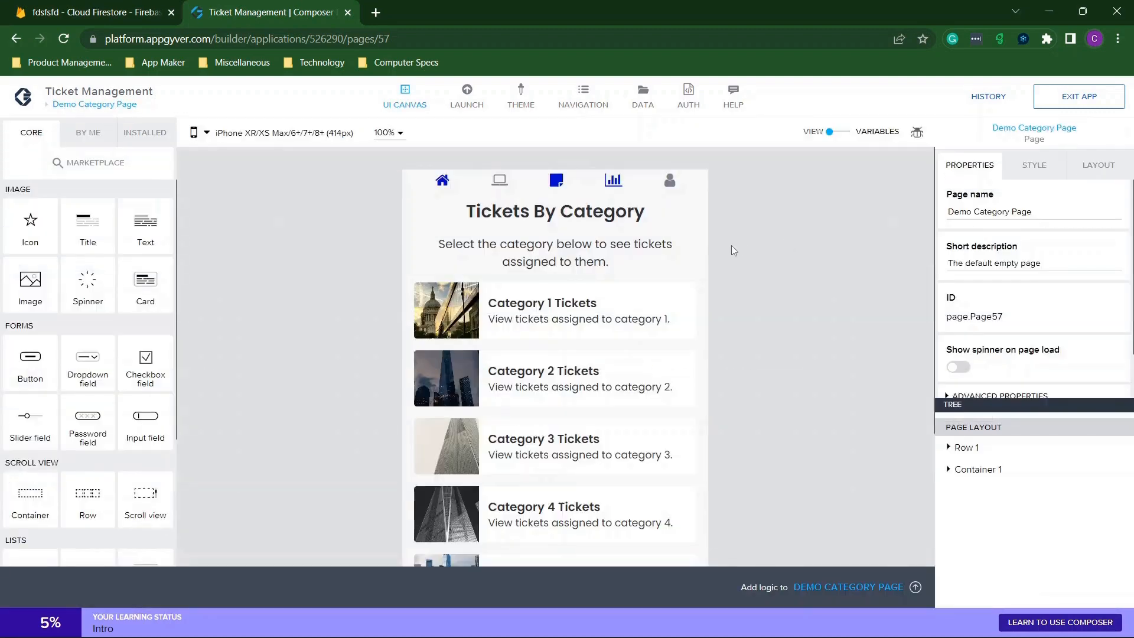
click(76, 105)
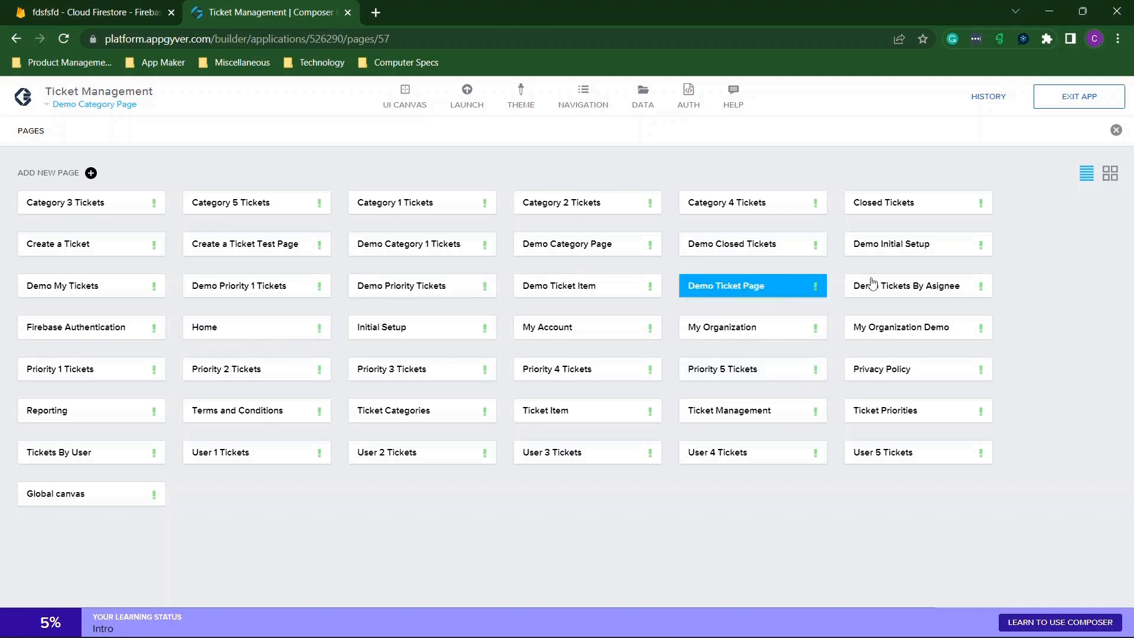
click(1116, 130)
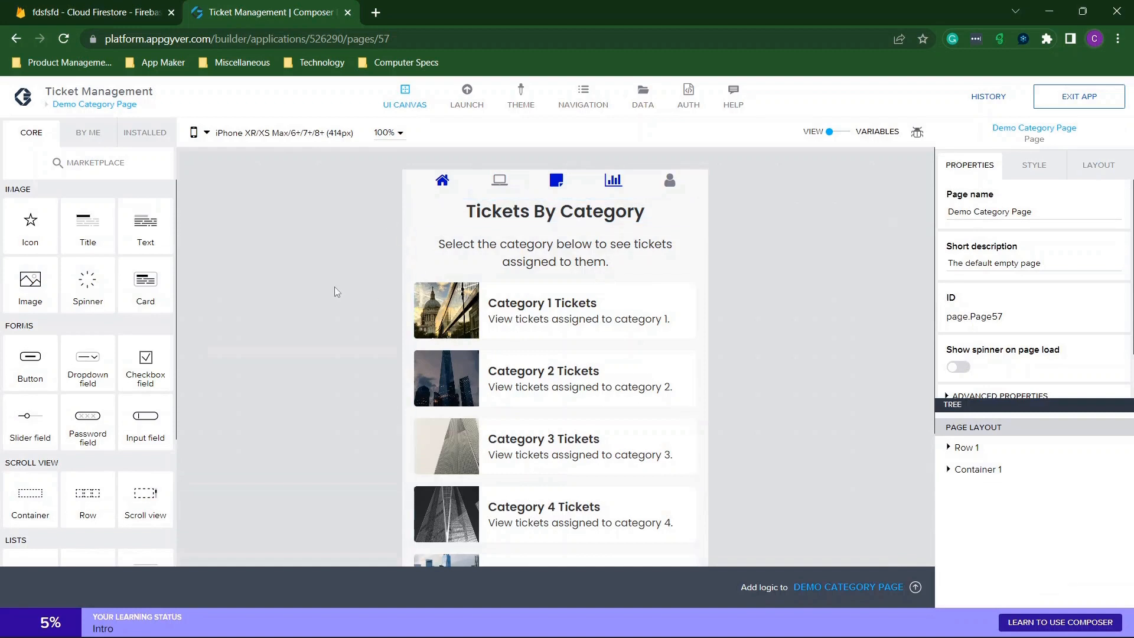
scroll(335, 286, down, 3)
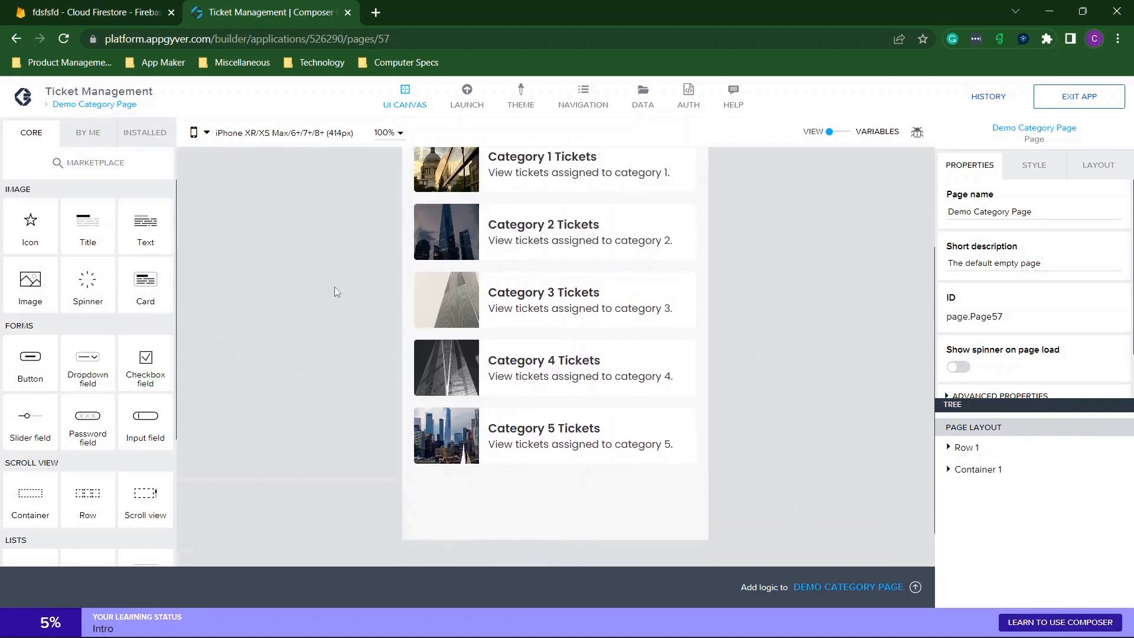
scroll(335, 286, up, 2)
click(505, 256)
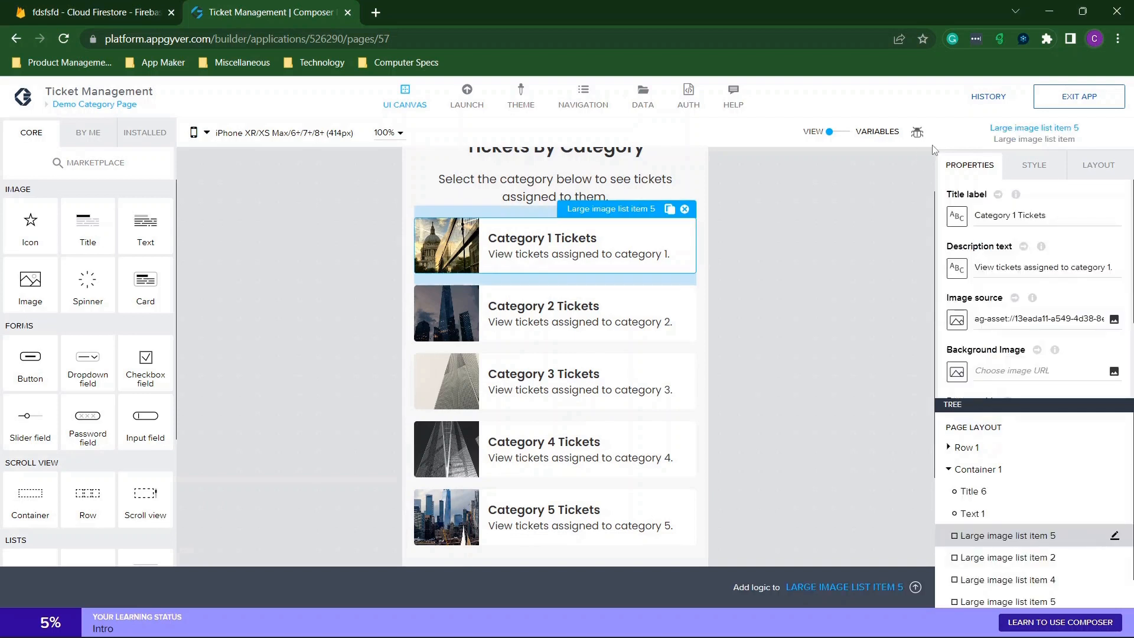
click(573, 322)
click(496, 245)
click(958, 320)
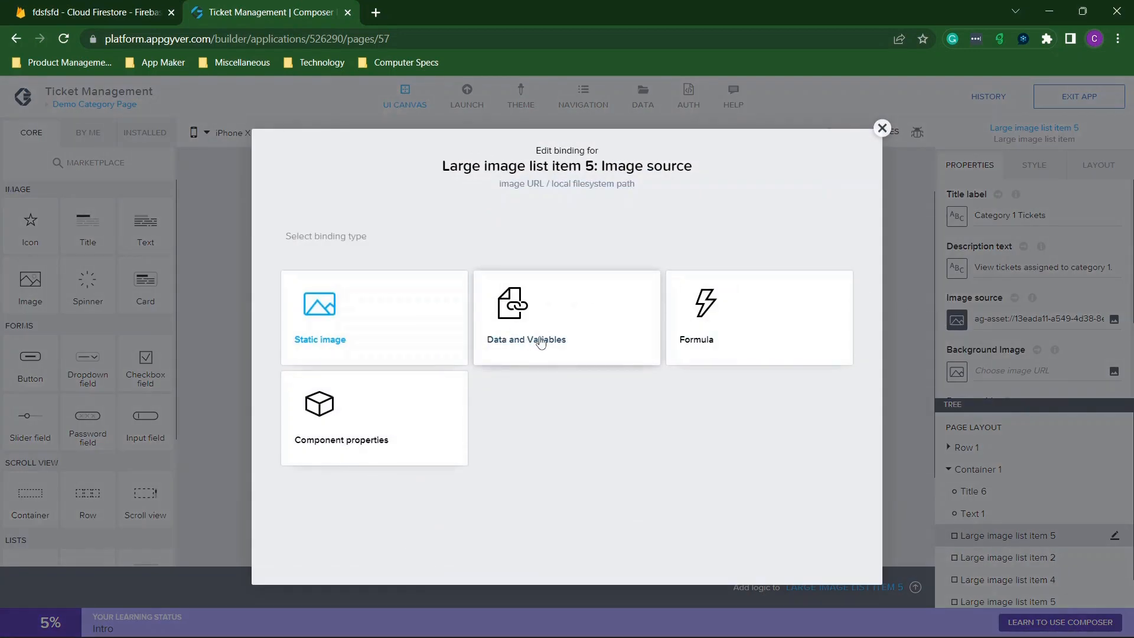
click(882, 128)
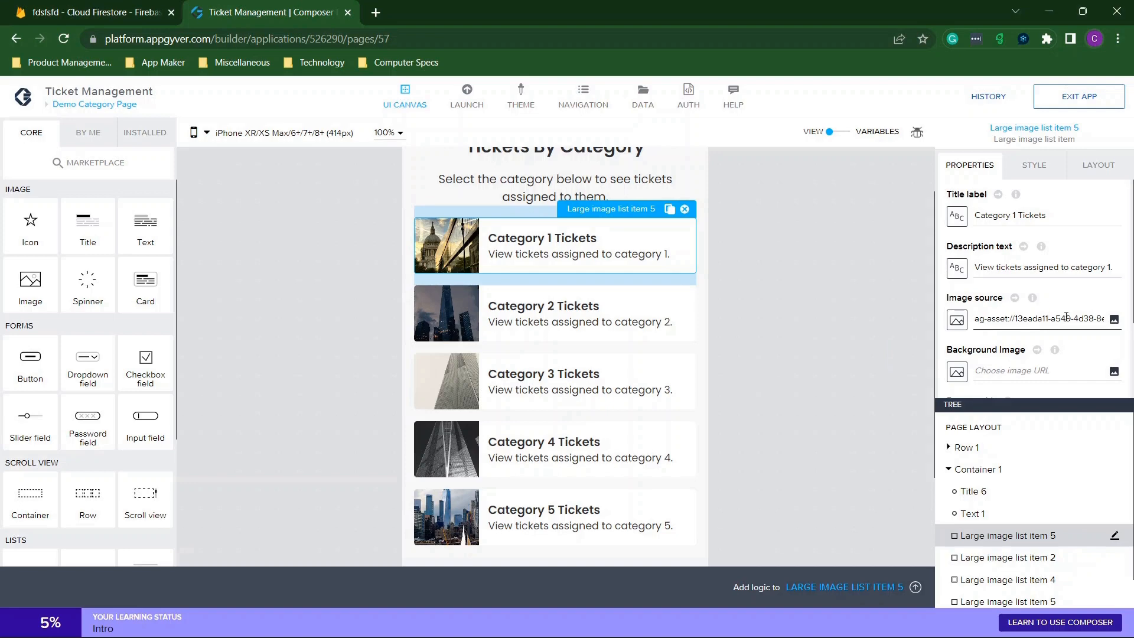
click(1113, 321)
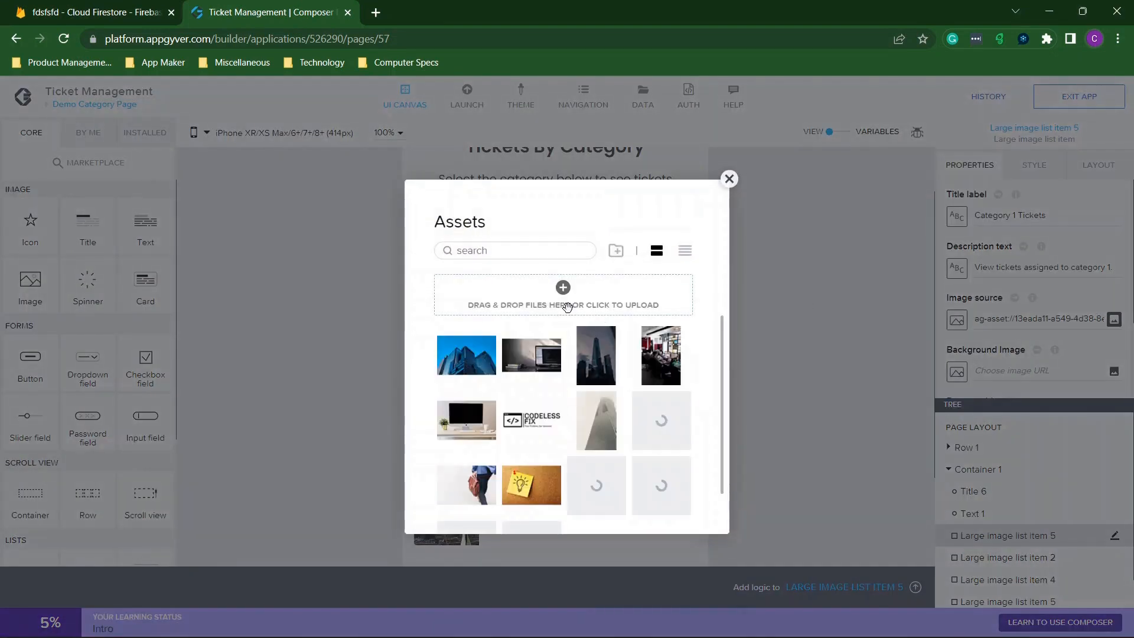
scroll(650, 404, down, 1)
scroll(651, 405, up, 1)
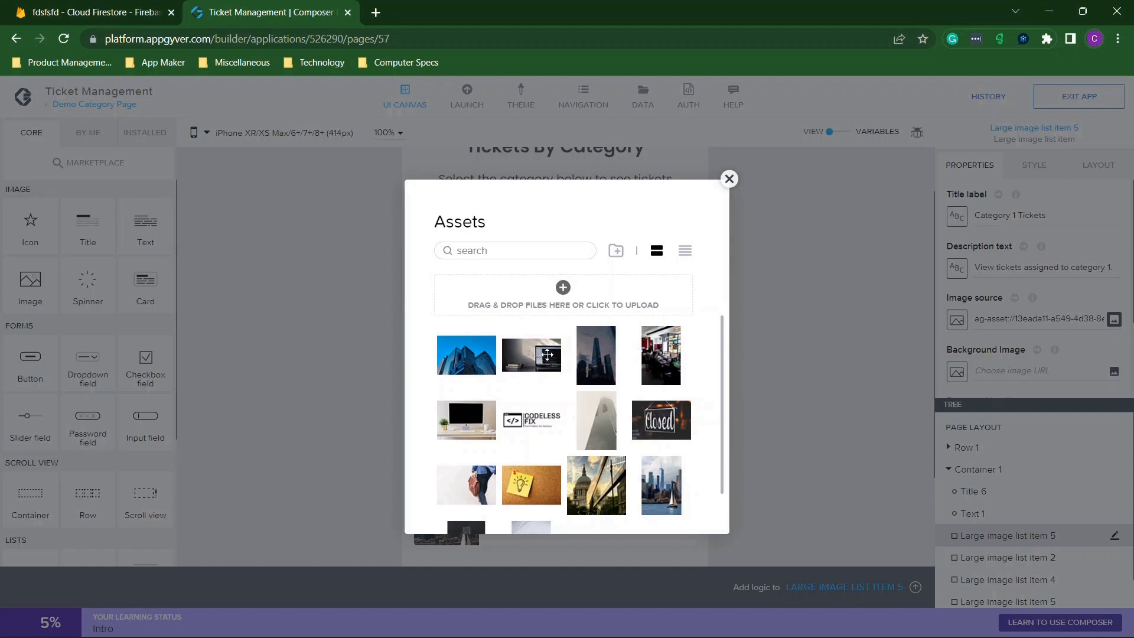
click(730, 179)
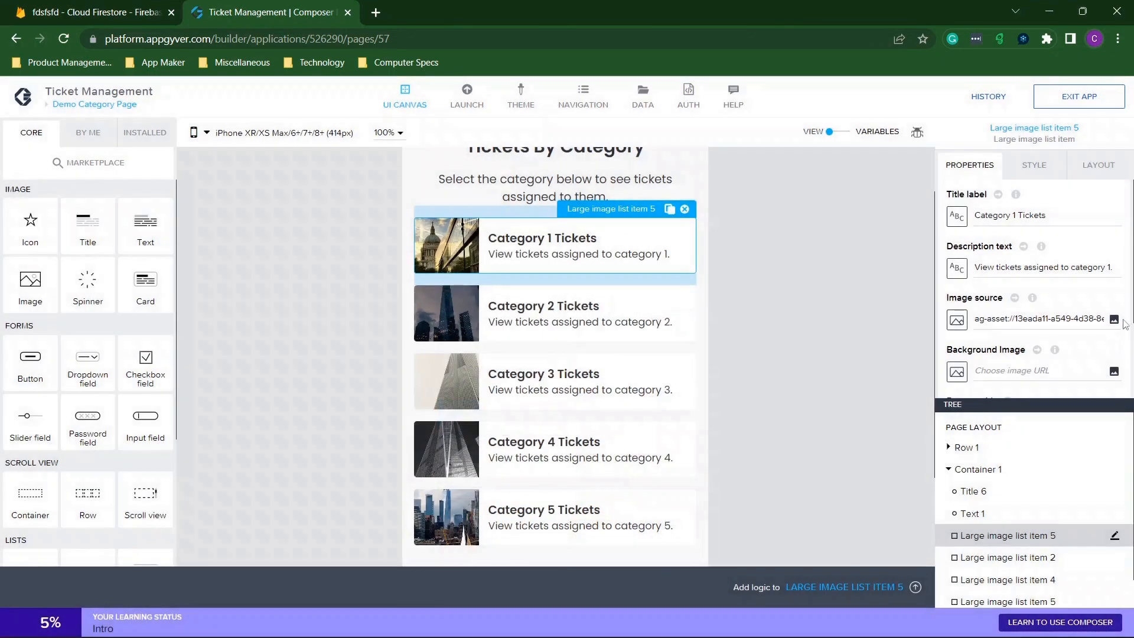
Review the page list and the logic flow triggered by tapping the Category 1 card.
click(68, 104)
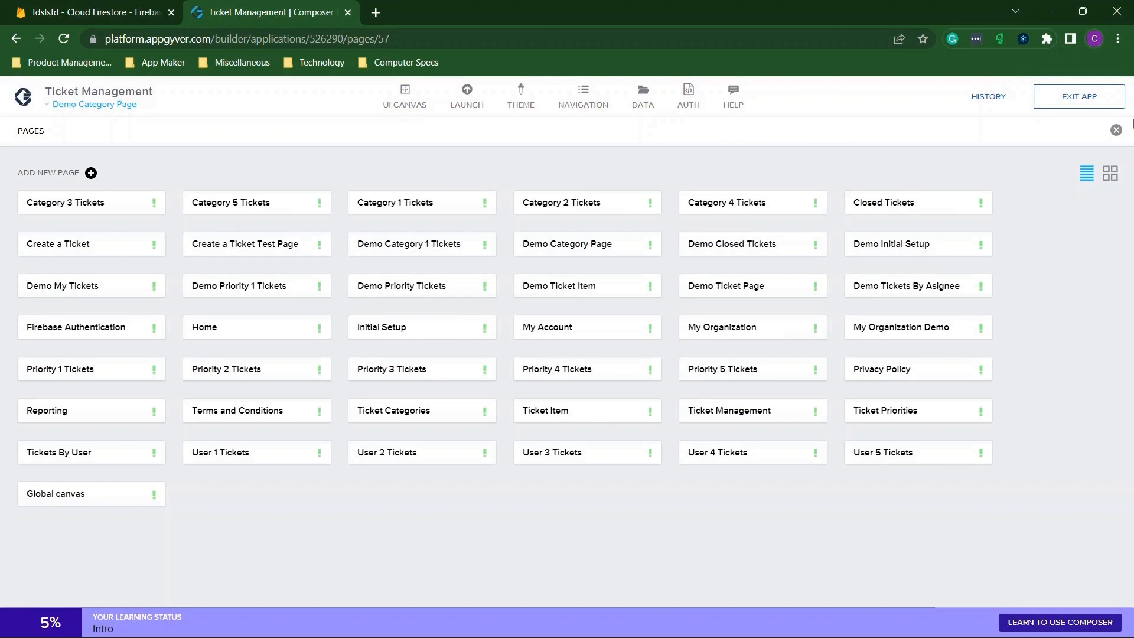
click(1116, 130)
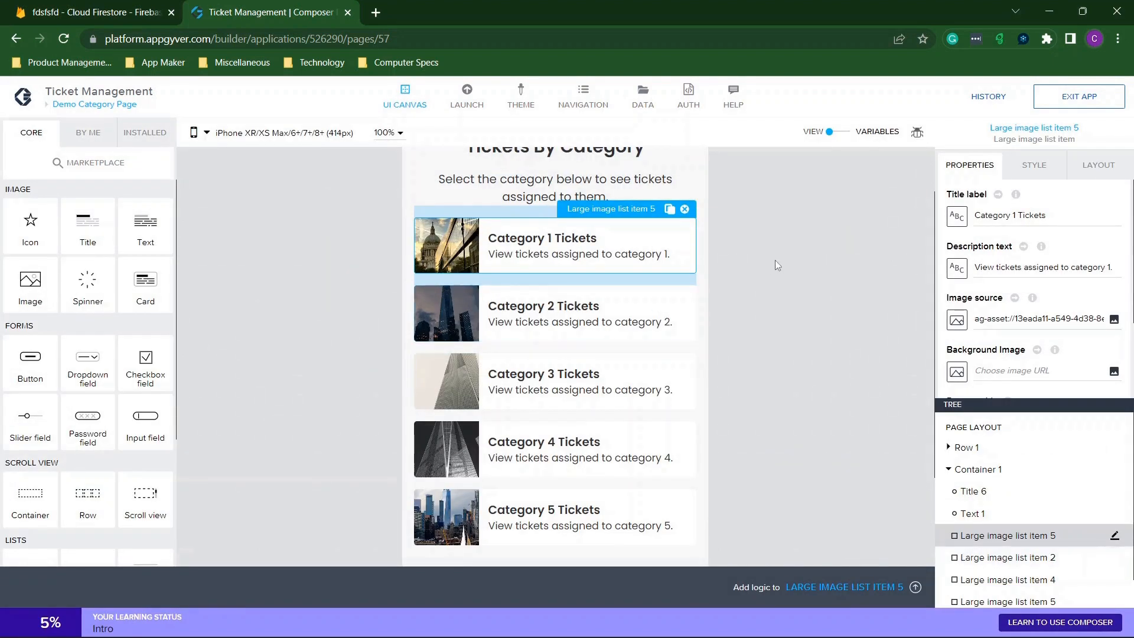
scroll(769, 254, up, 1)
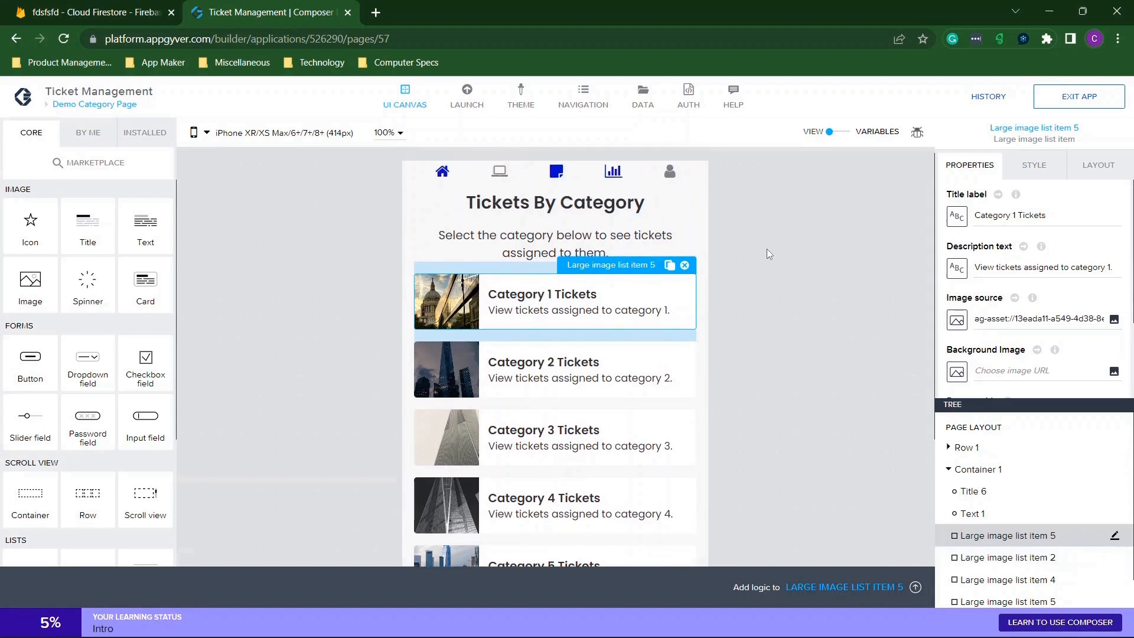
click(822, 586)
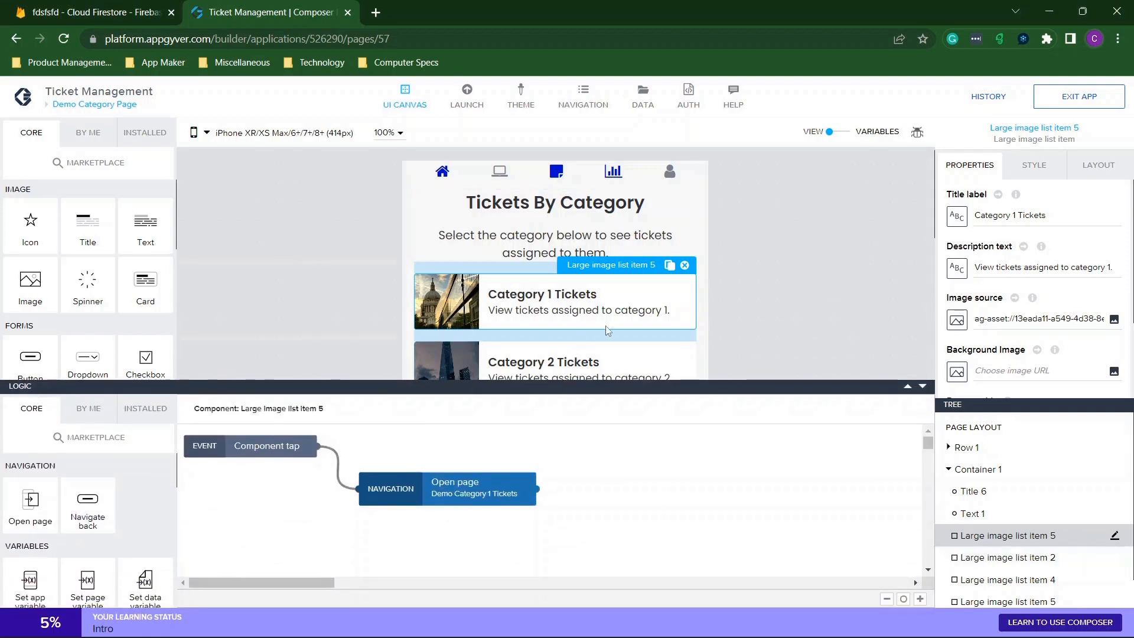
scroll(608, 330, down, 5)
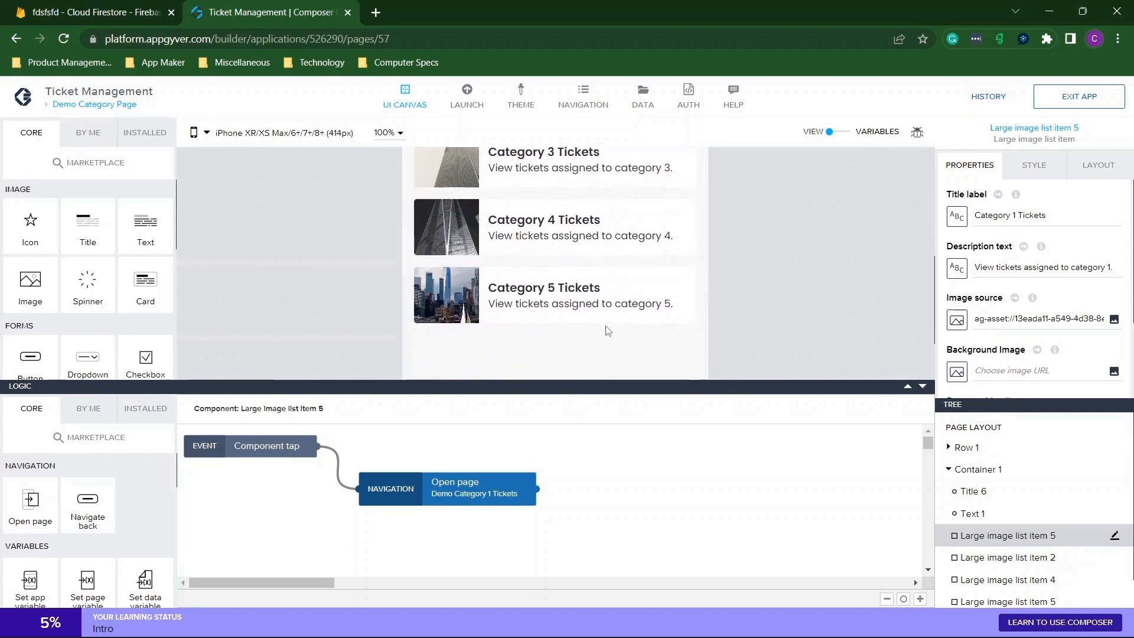
scroll(608, 328, up, 5)
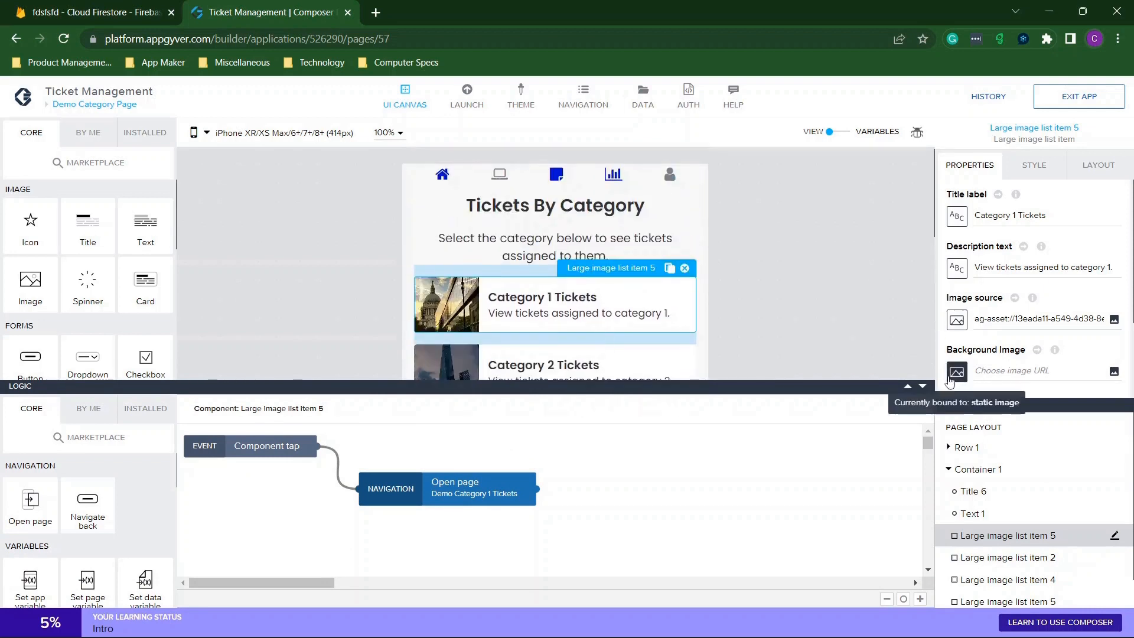
Hide the card's logic flow and switch to the Create a Ticket page.
click(923, 386)
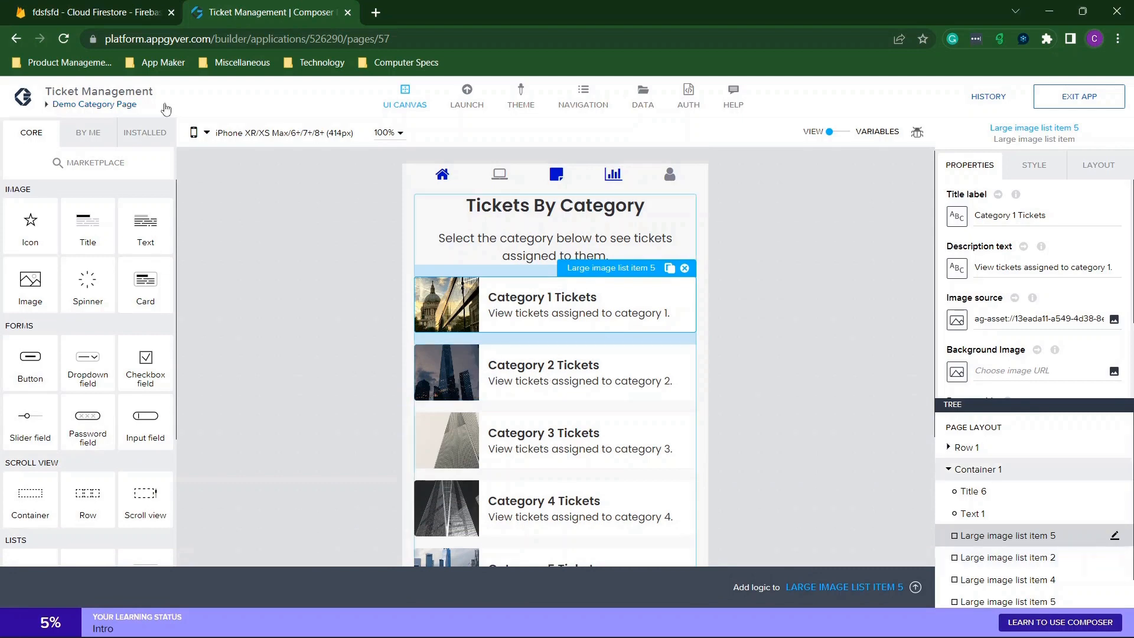
click(134, 106)
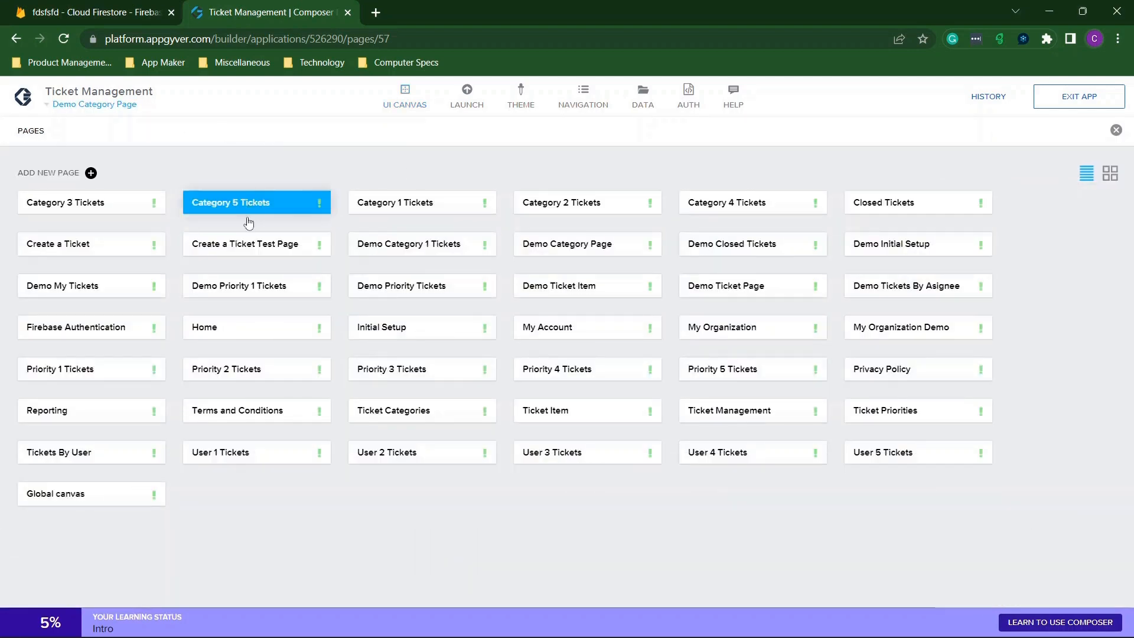
click(100, 251)
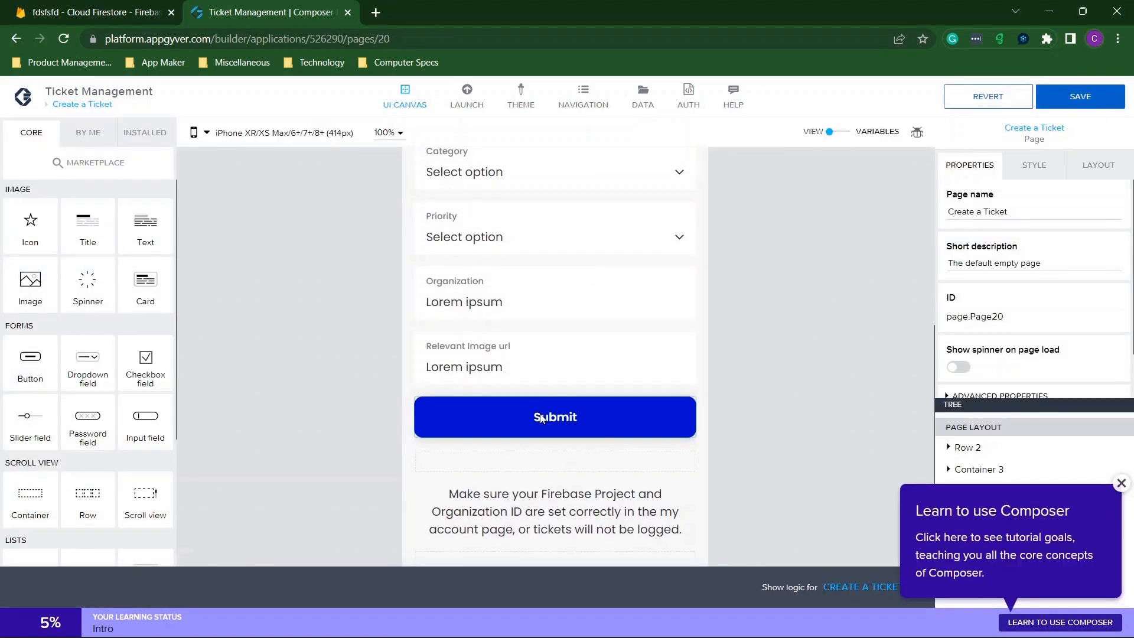
Select the Submit button and show its logic flow in an enlarged panel.
click(541, 418)
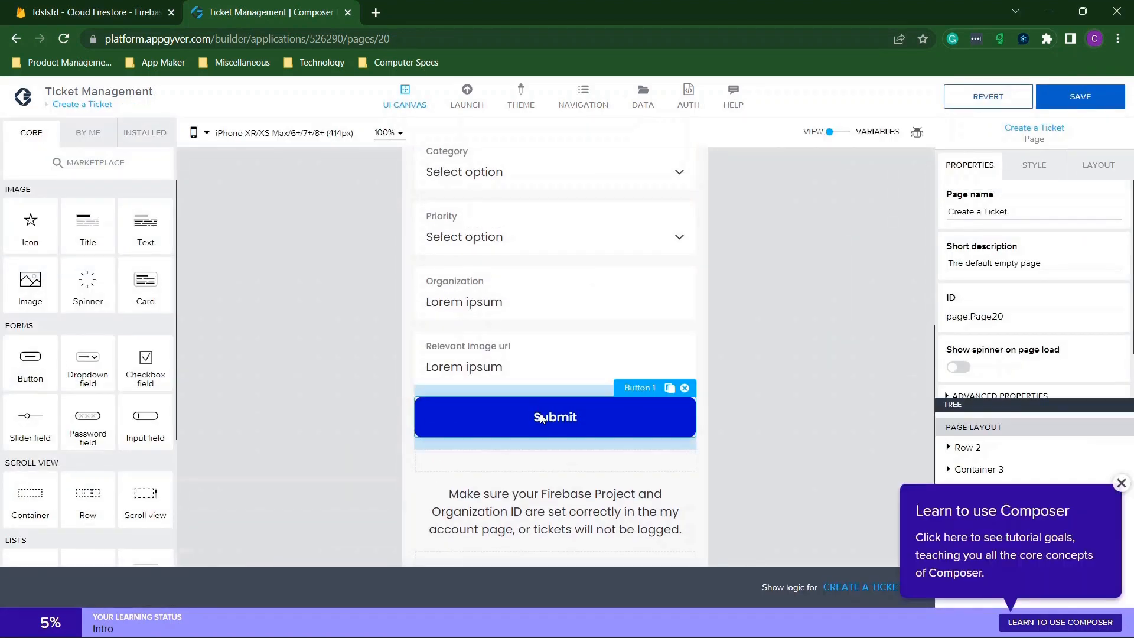
click(1118, 483)
click(877, 587)
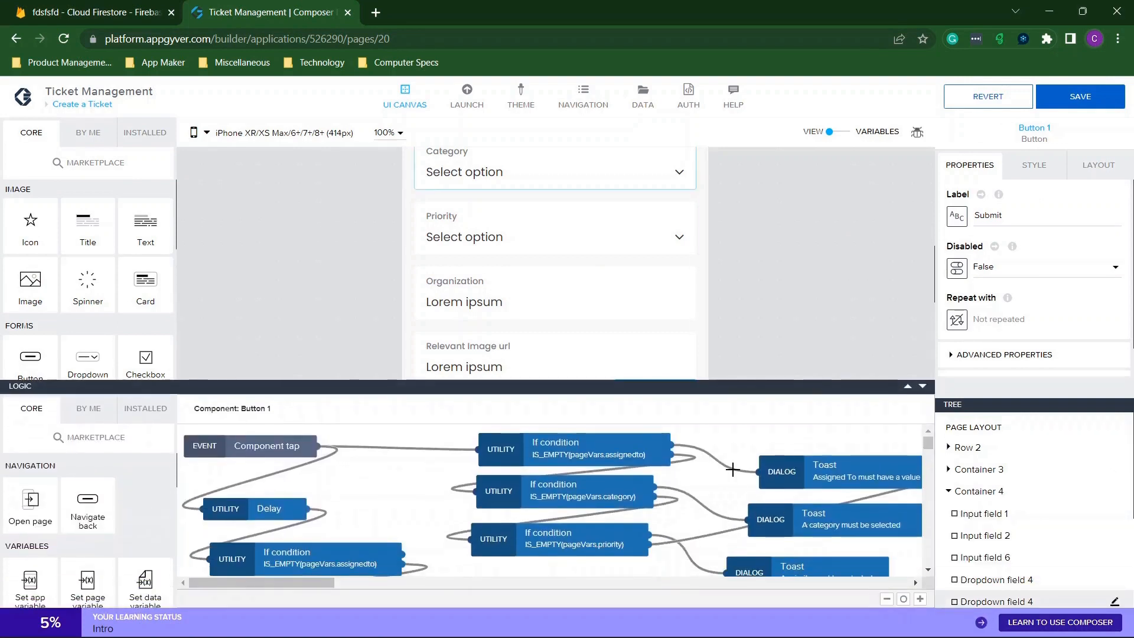
click(908, 386)
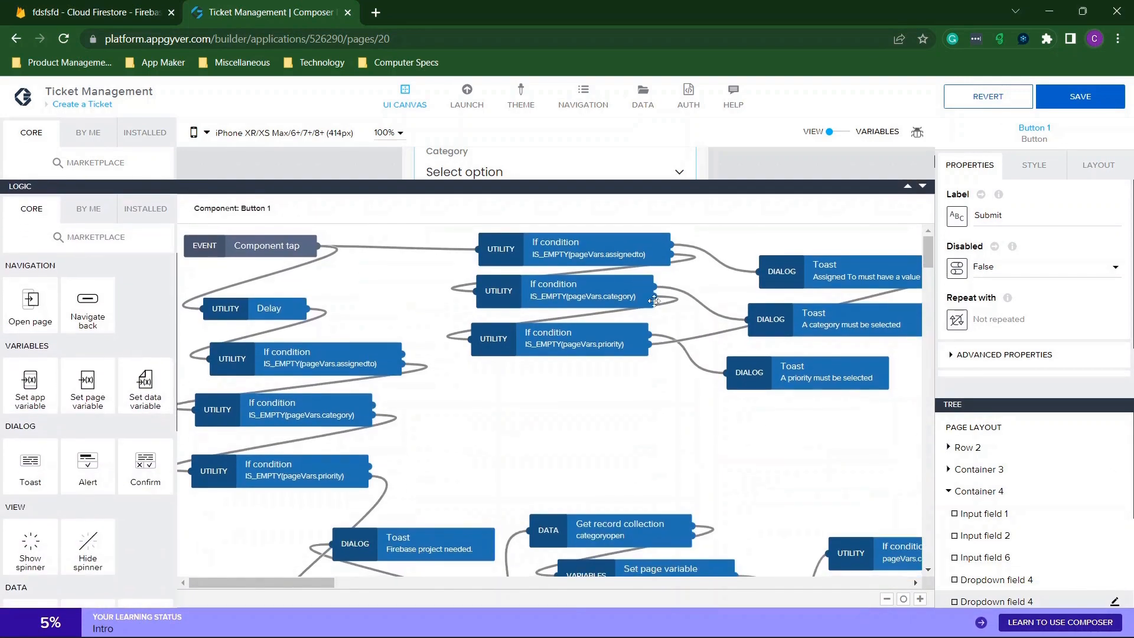
Pan through the validation checks, HTTP requests and toasts, then shrink the logic panel.
scroll(422, 315, down, 4)
scroll(422, 314, up, 4)
scroll(704, 369, right, 10)
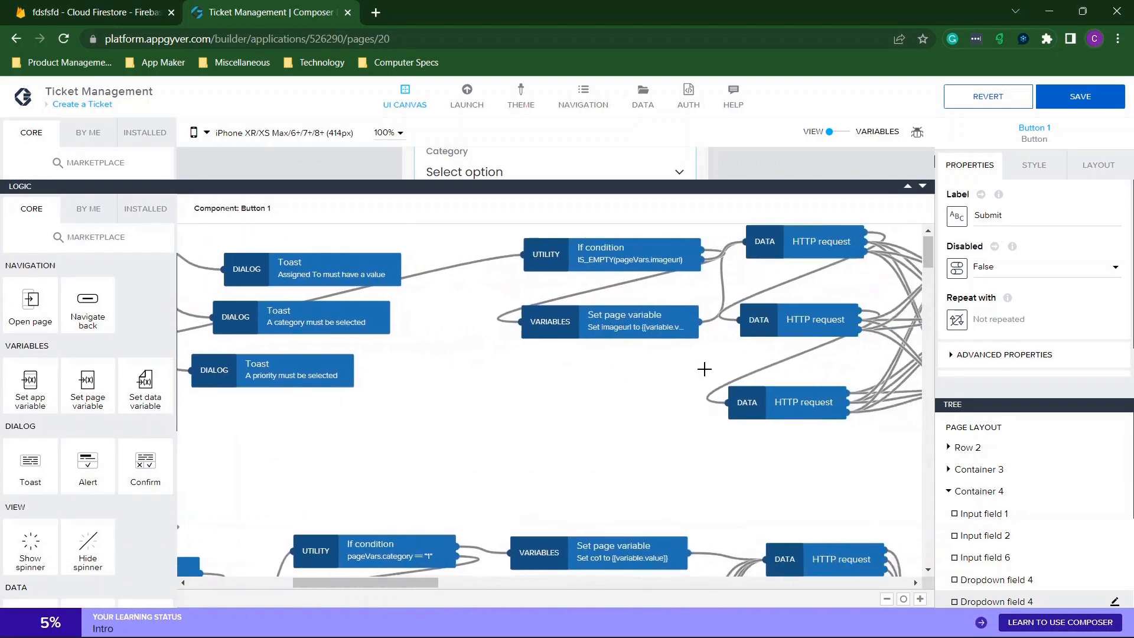
scroll(704, 370, left, 10)
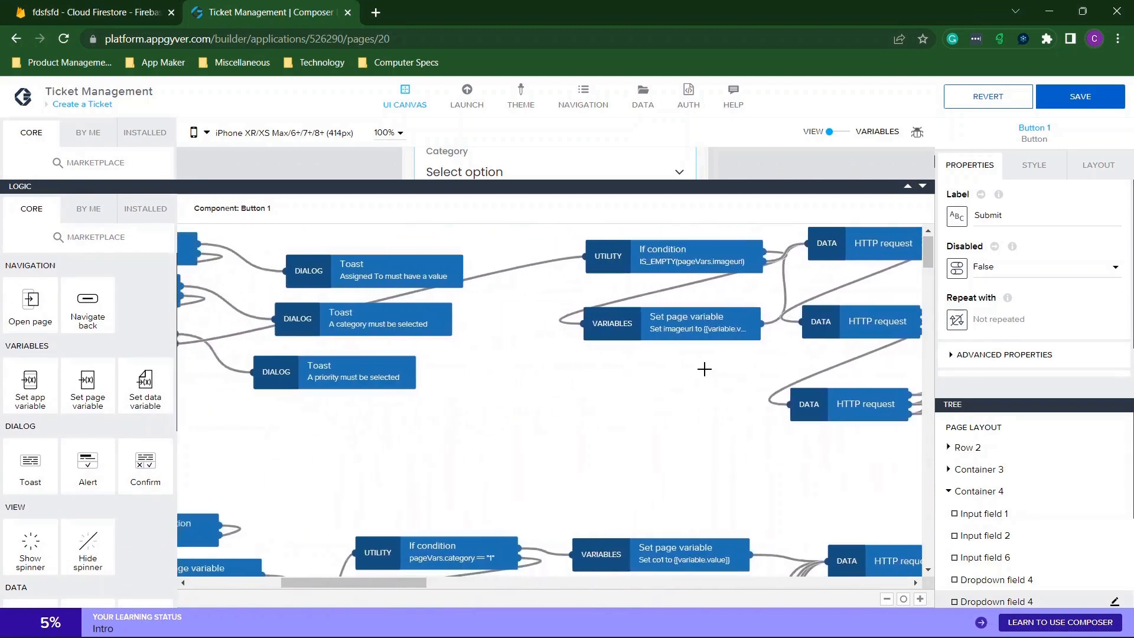
scroll(705, 370, down, 2)
scroll(704, 369, right, 8)
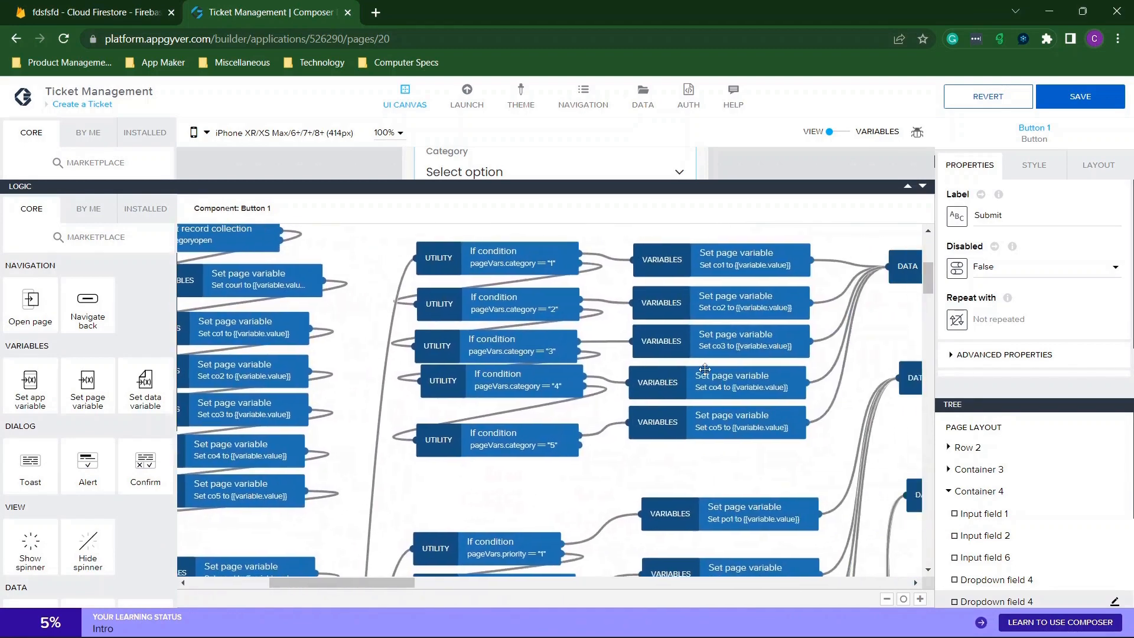
scroll(705, 370, down, 5)
scroll(705, 369, left, 4)
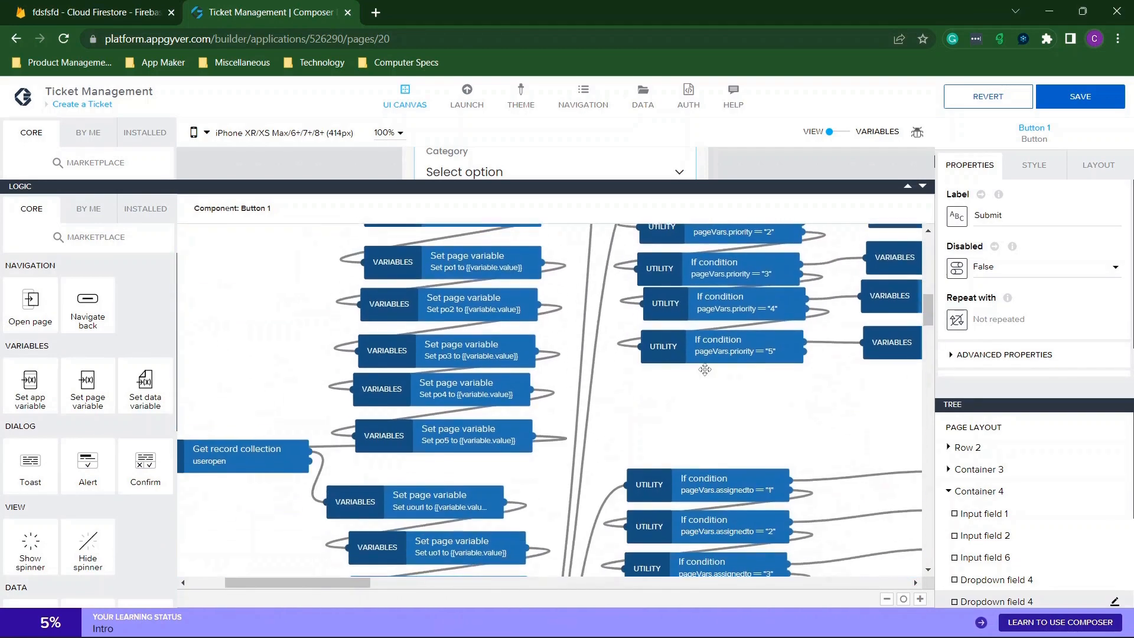
scroll(705, 369, right, 8)
scroll(705, 369, up, 3)
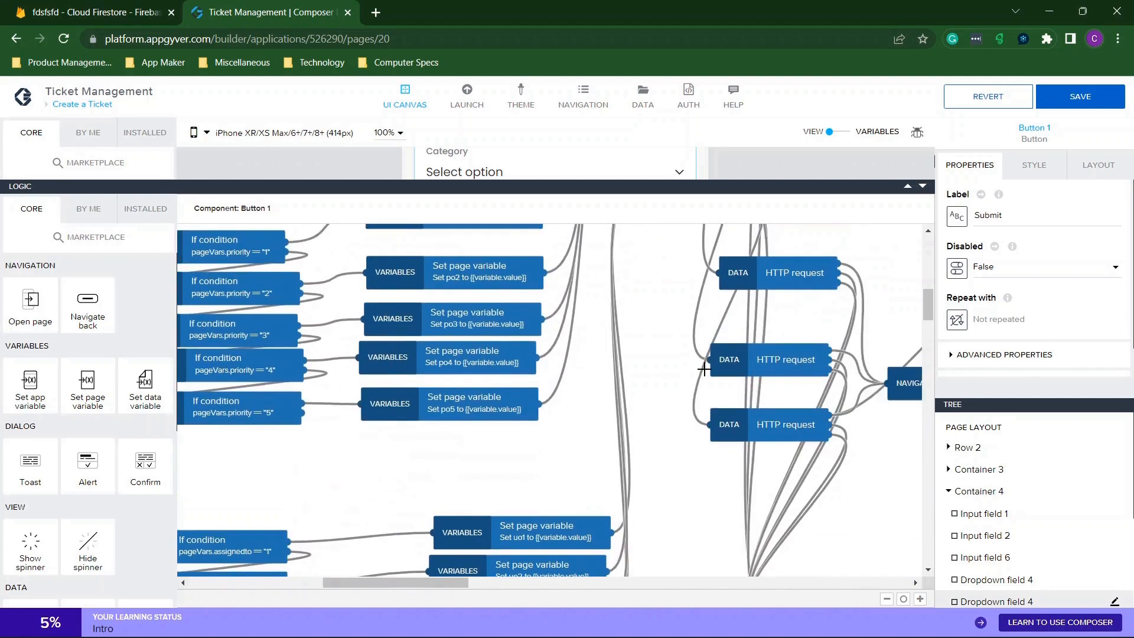
scroll(704, 369, right, 3)
scroll(704, 370, up, 4)
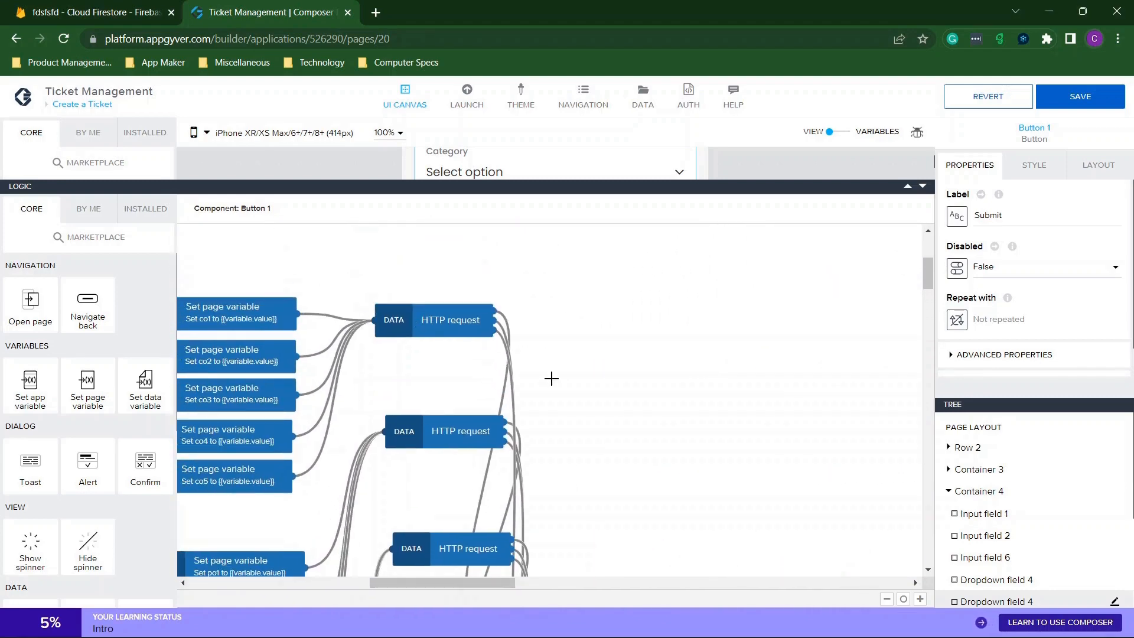
scroll(551, 378, down, 2)
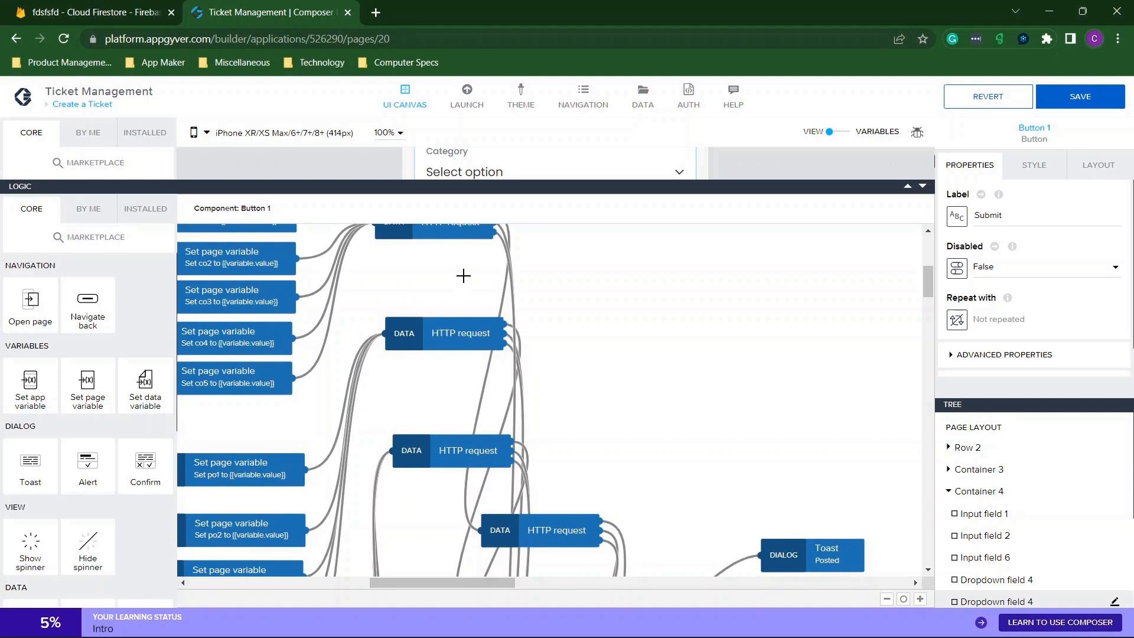
scroll(578, 474, down, 3)
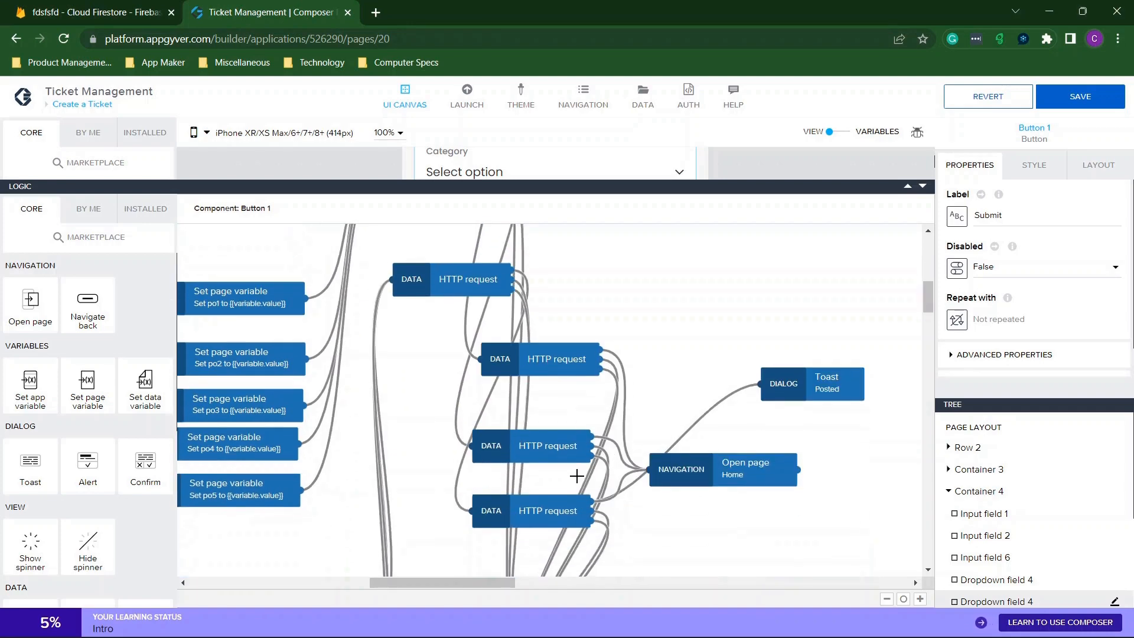
scroll(455, 305, up, 4)
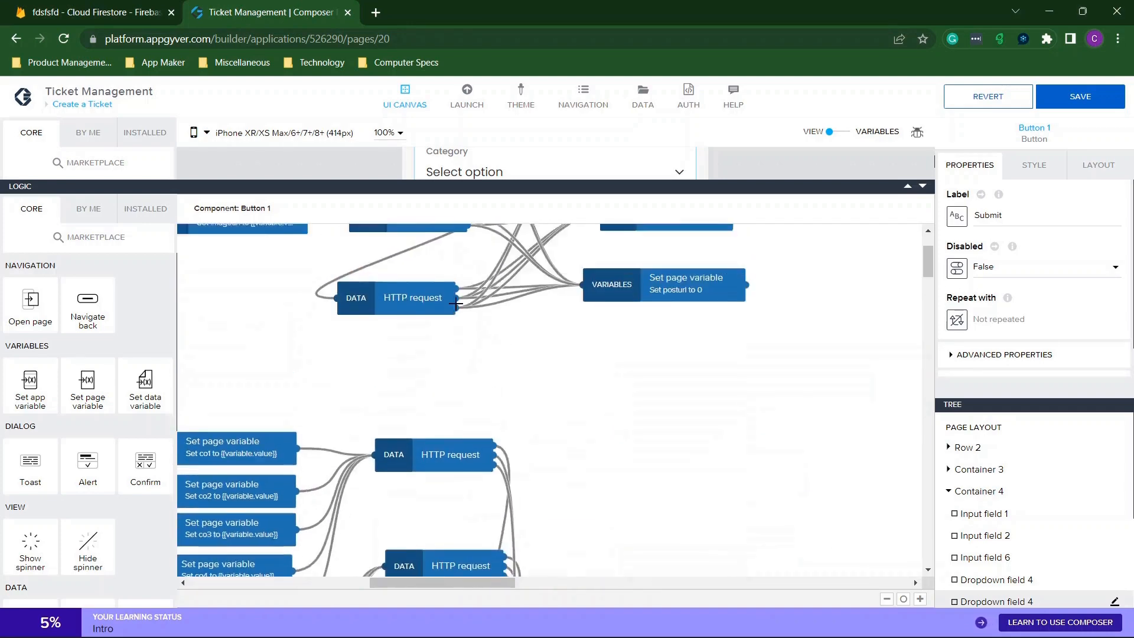
click(923, 186)
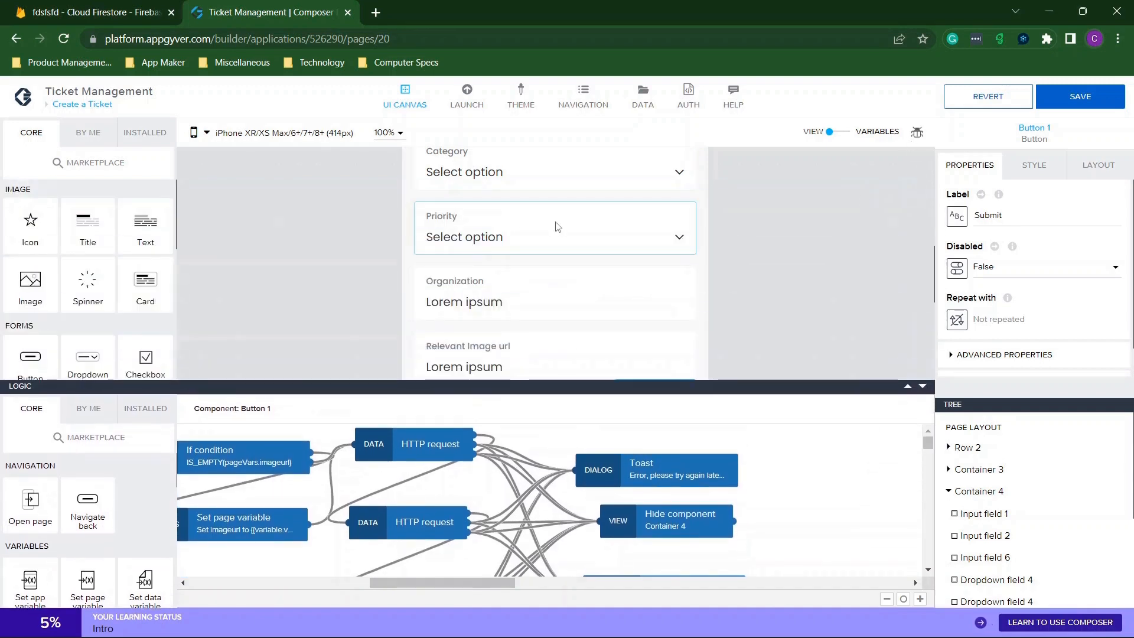
Hide the Submit logic flow, save the app, and close the page list.
click(923, 386)
click(1080, 97)
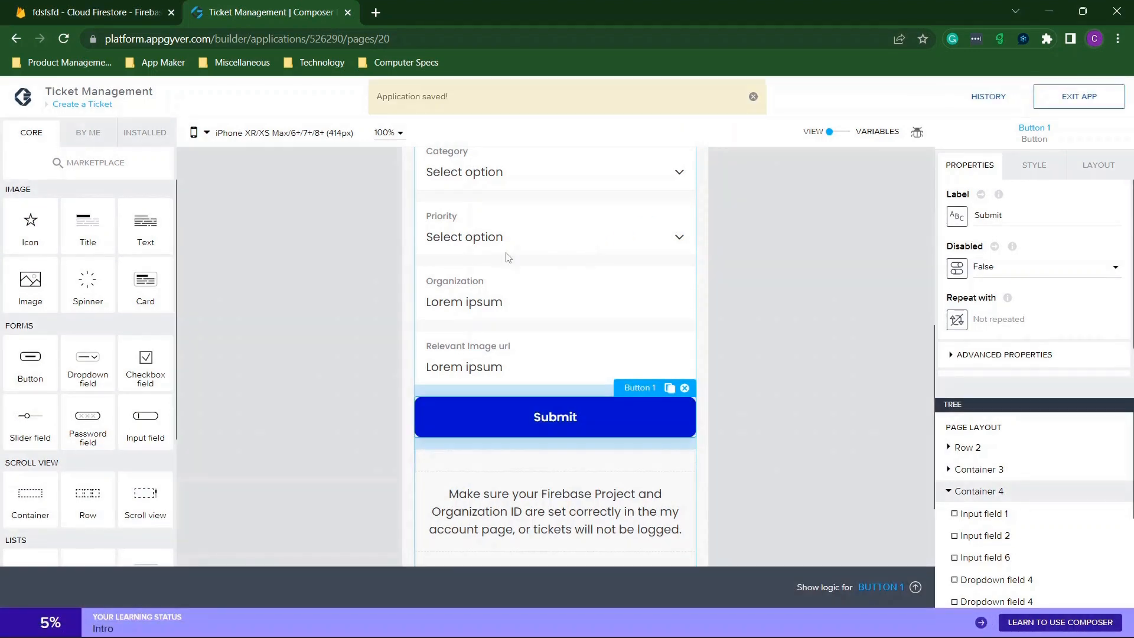
click(83, 104)
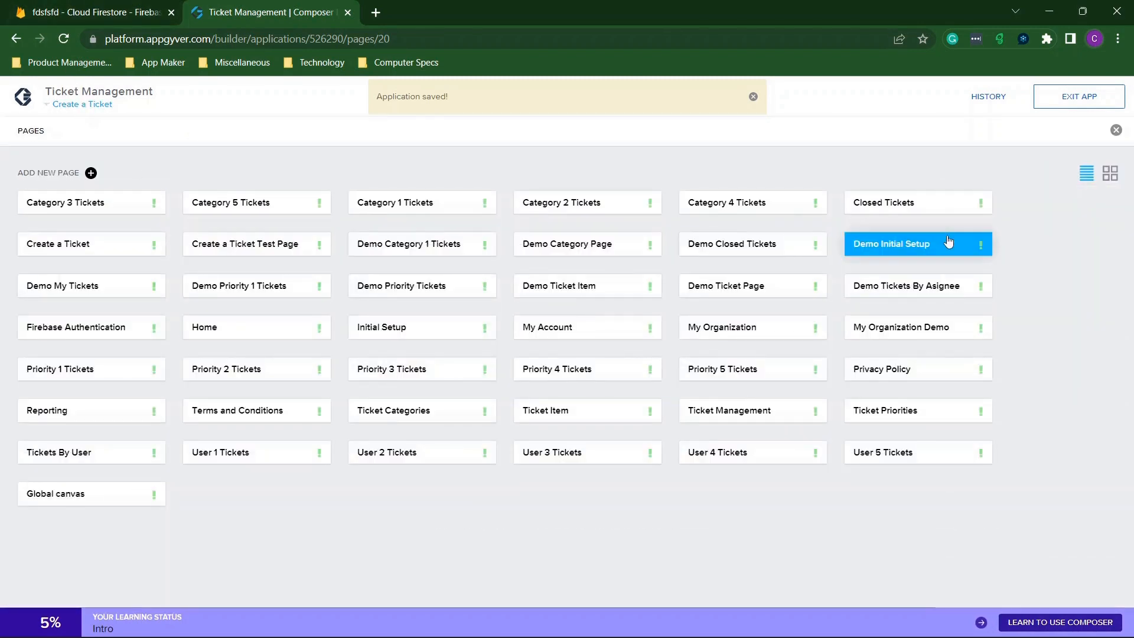
click(1116, 130)
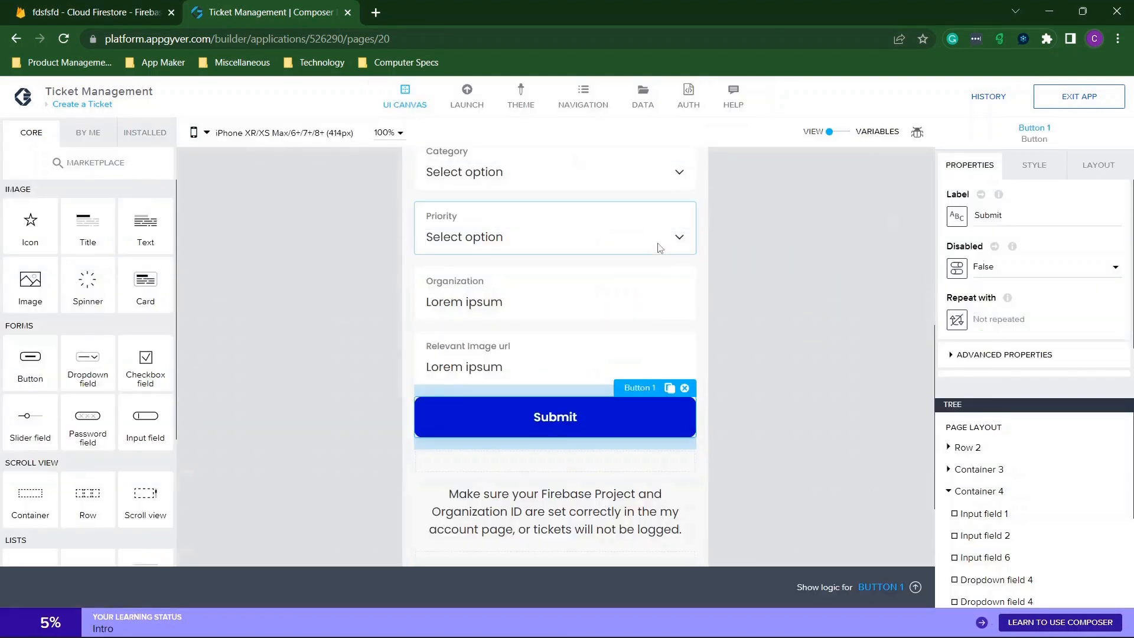
Inspect the title, page and description styles, then view the app's Auth settings.
click(578, 221)
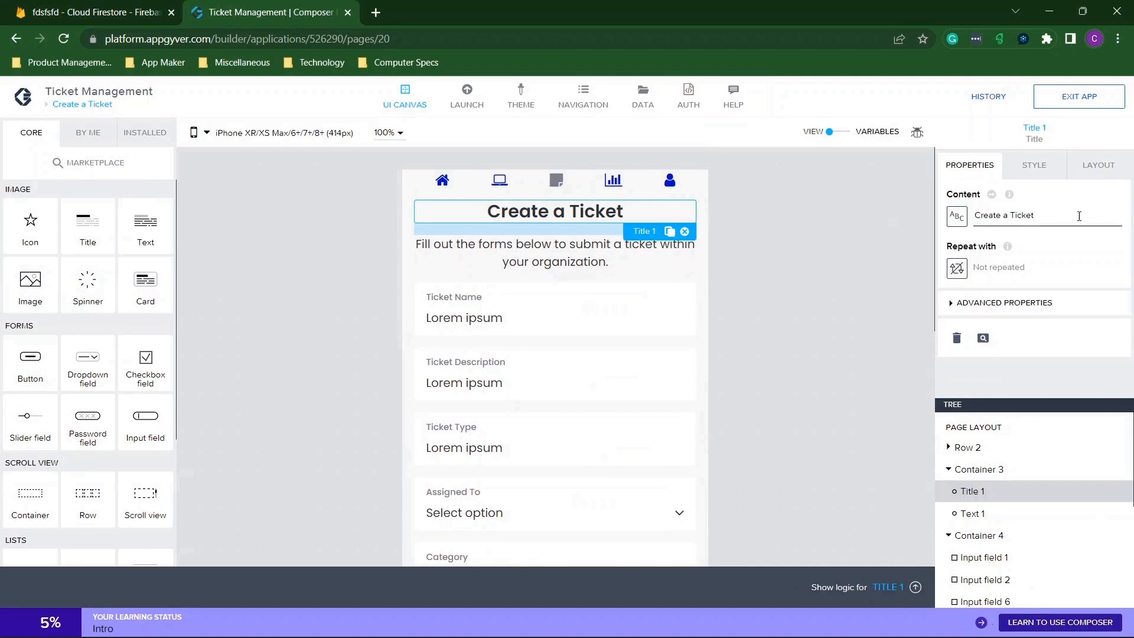
drag(1067, 225, 937, 236)
click(1037, 168)
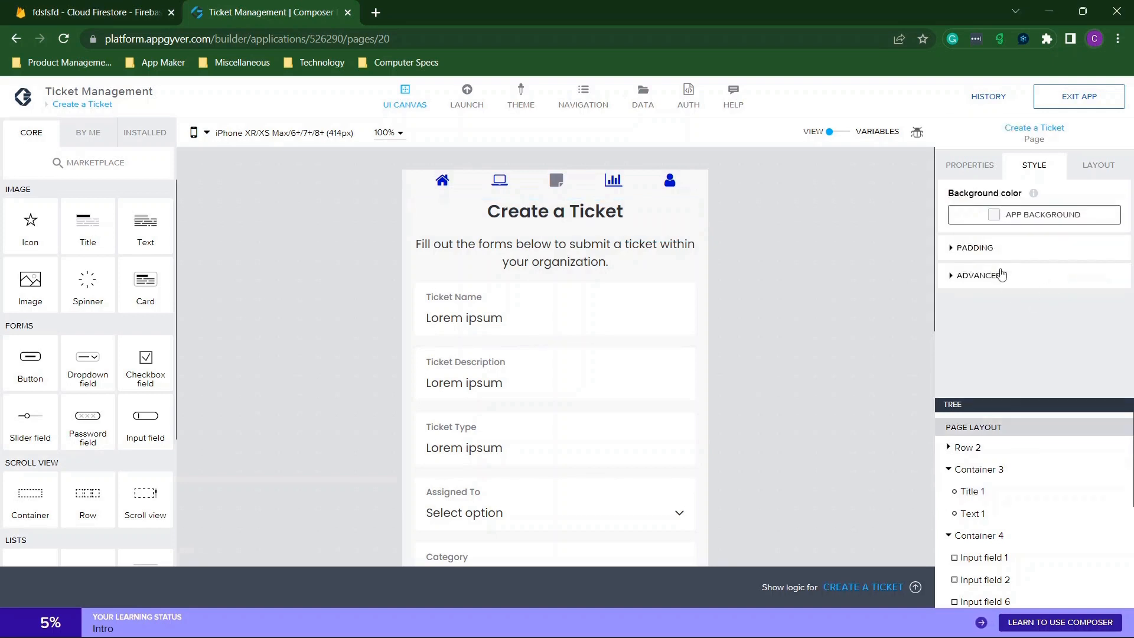
click(975, 249)
click(976, 249)
click(616, 269)
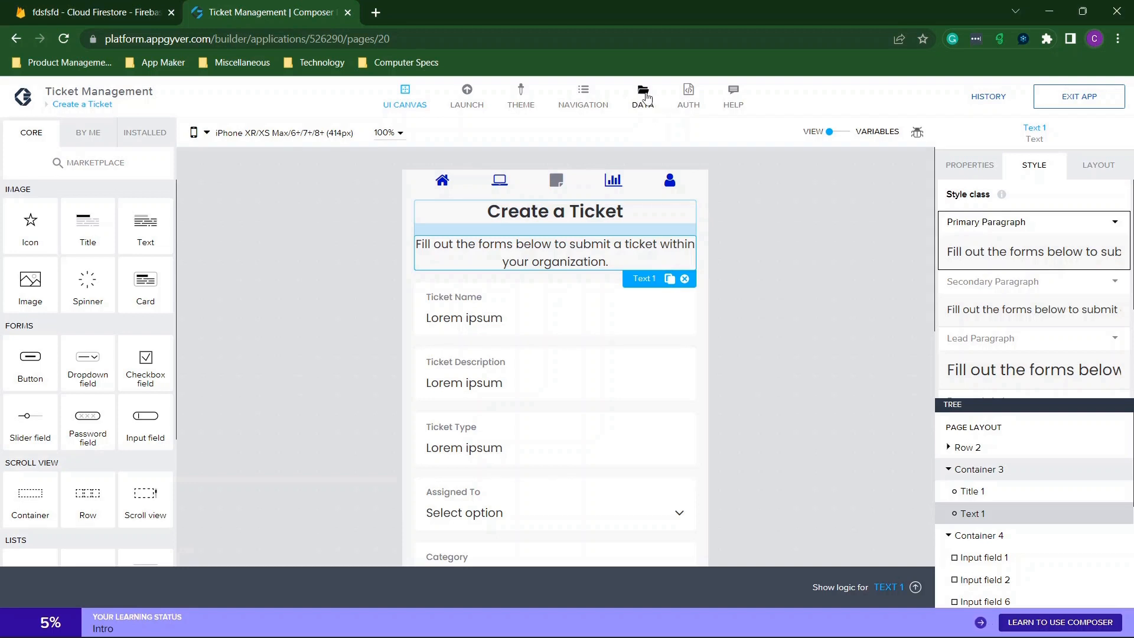
click(689, 95)
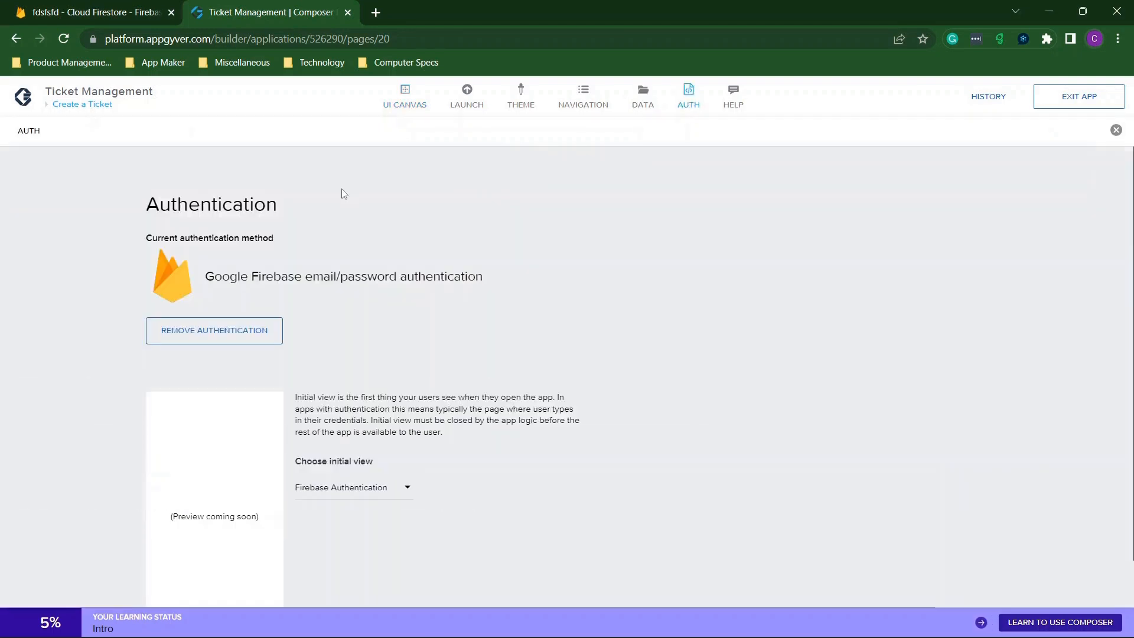
Look over the Firebase email/password authentication settings and close them.
scroll(394, 327, down, 1)
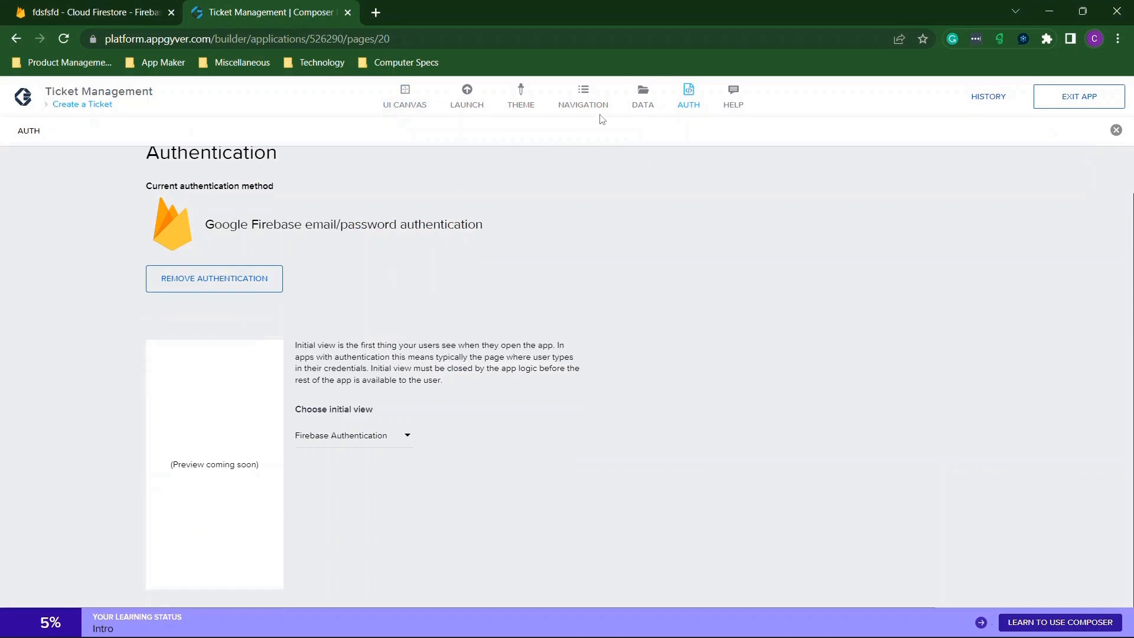
click(697, 101)
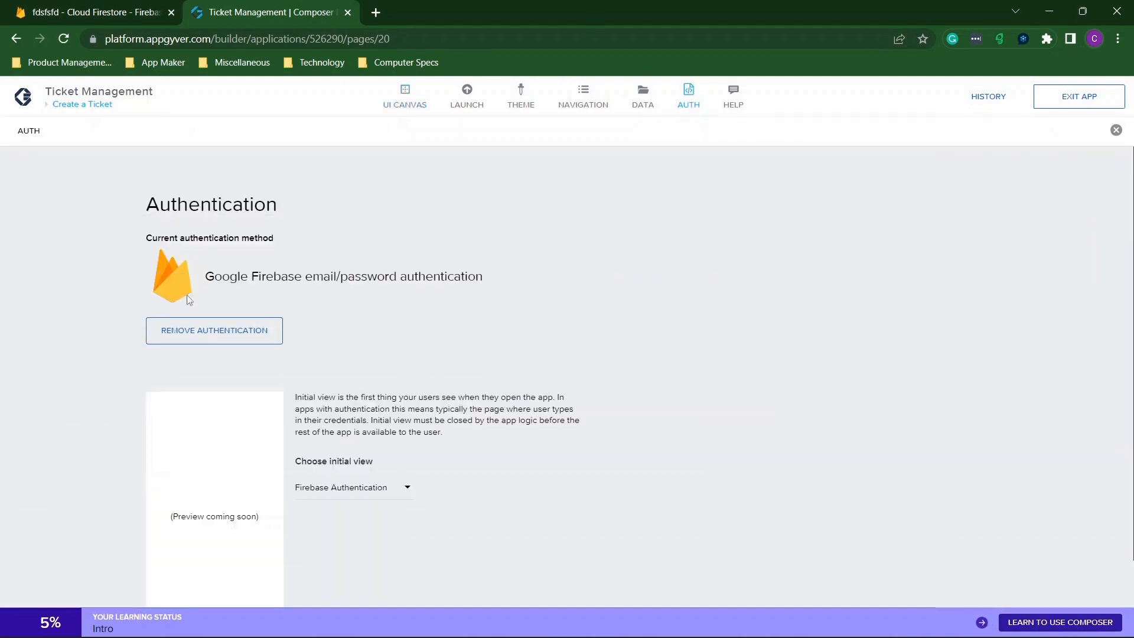
scroll(212, 319, down, 1)
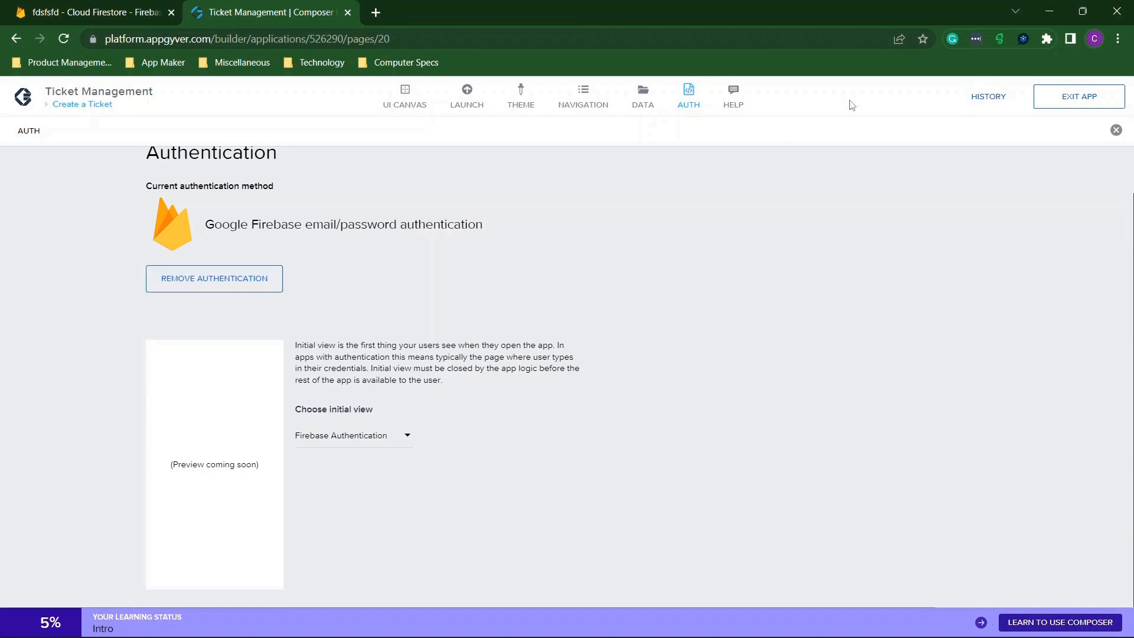
click(1116, 134)
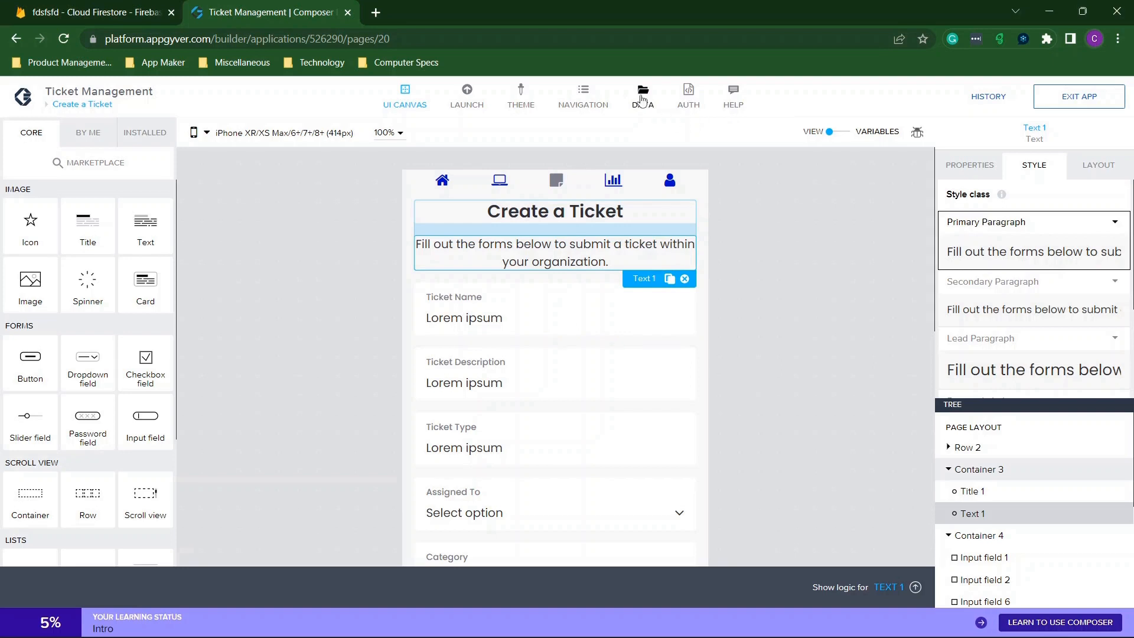
Check the app variables view, then open the Data Configurator and dismiss its welcome banner.
click(845, 138)
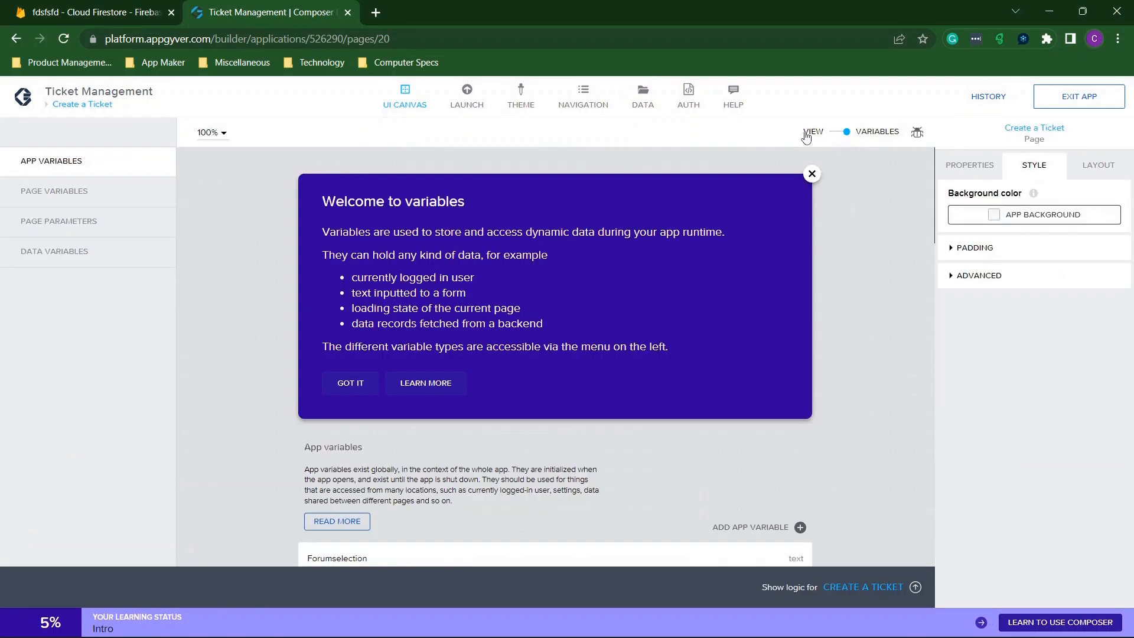
click(813, 174)
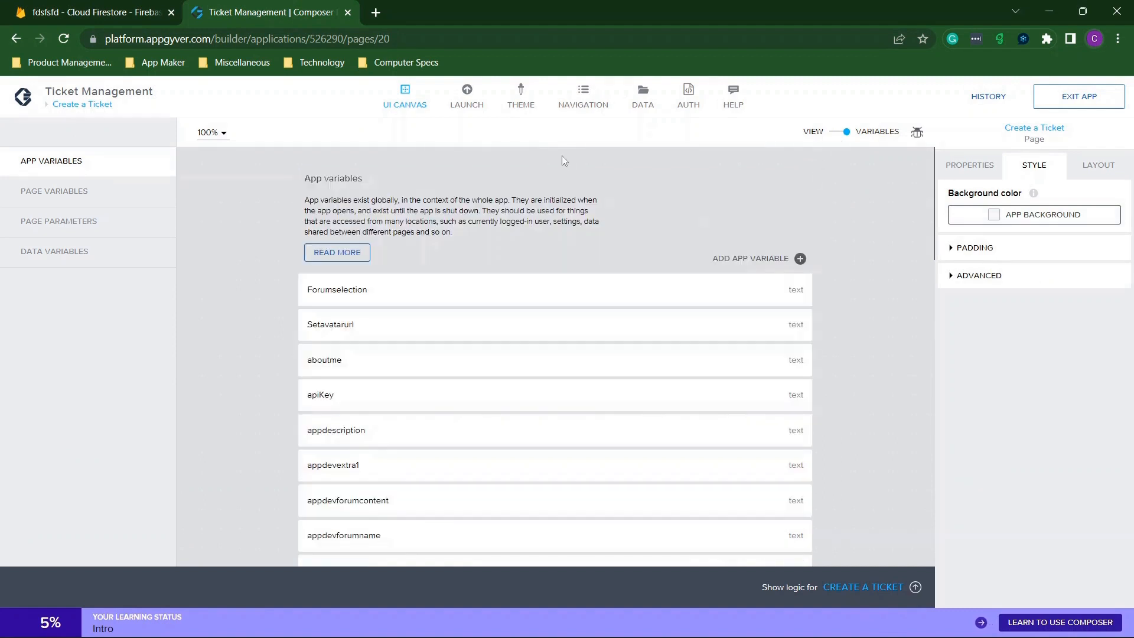
scroll(543, 190, down, 5)
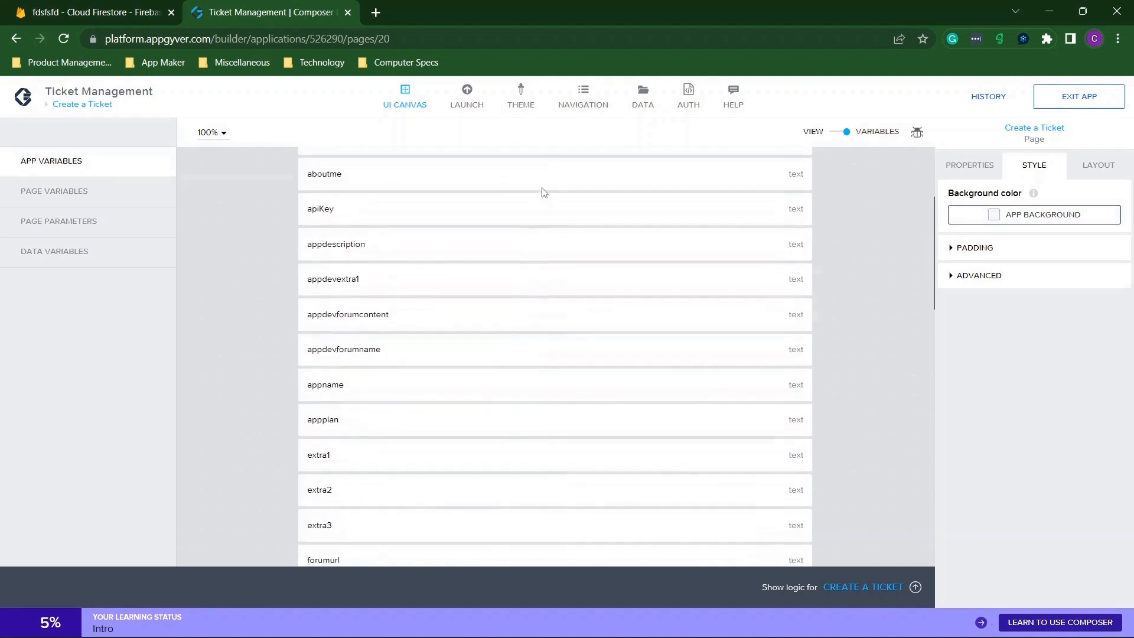
scroll(543, 195, up, 5)
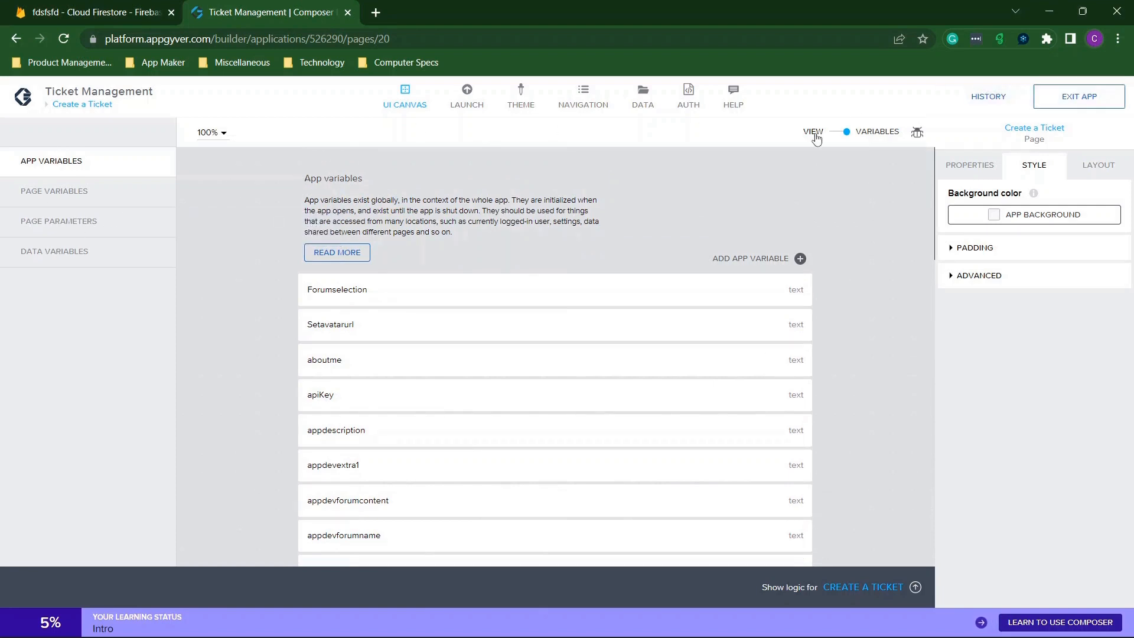
click(818, 134)
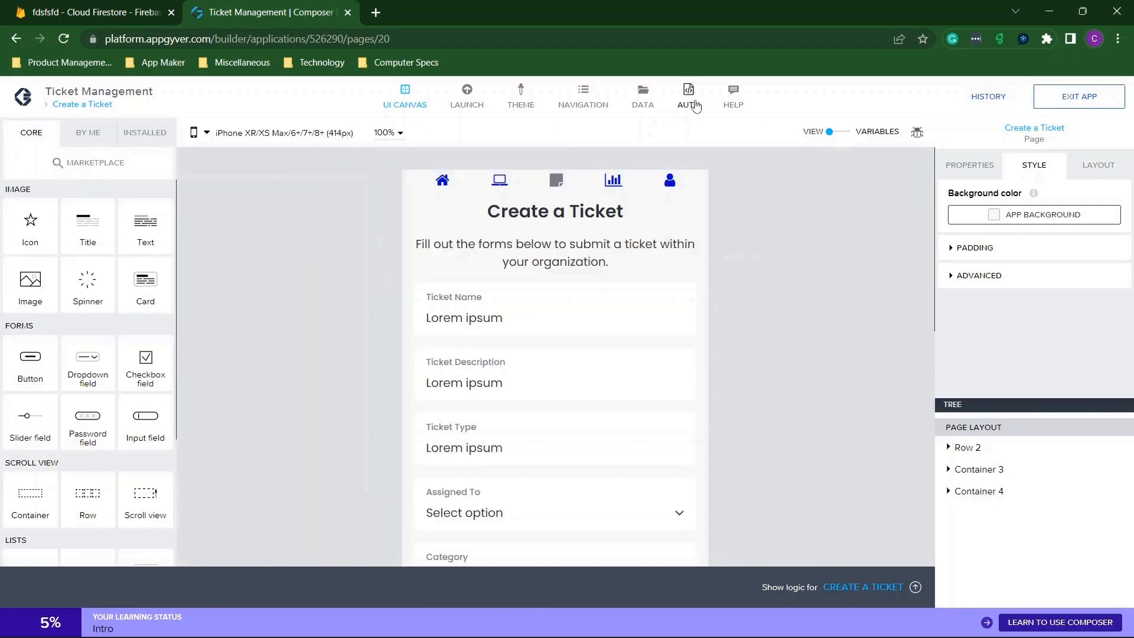
click(645, 99)
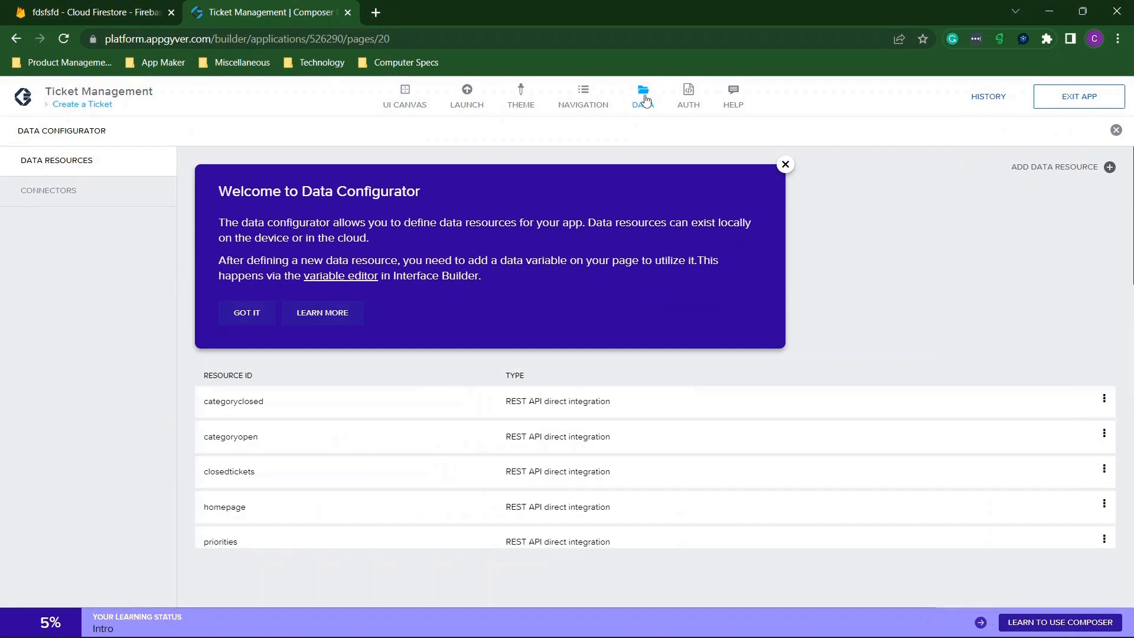
click(785, 165)
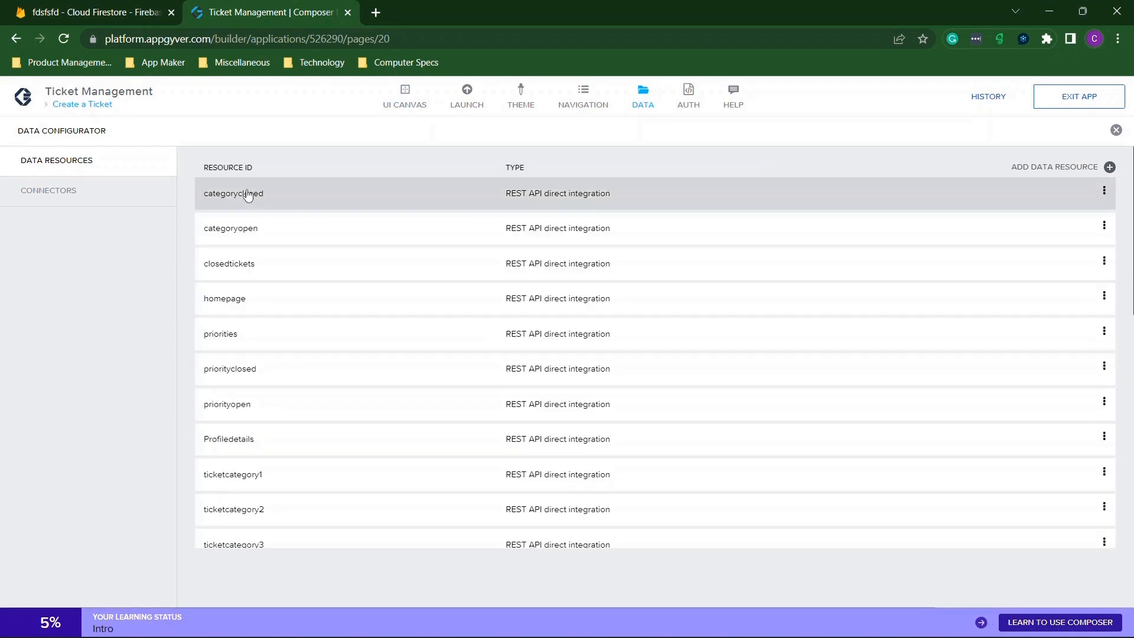
Show the Google Firebase connector settings and clear the iOS app ID, API key and client ID.
click(45, 201)
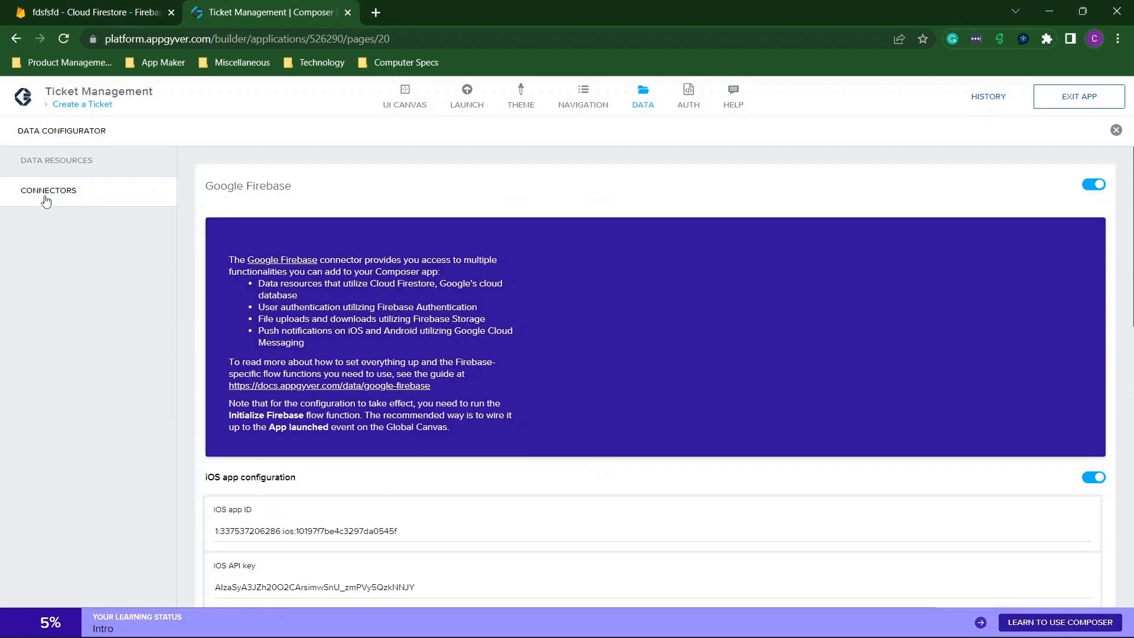
scroll(370, 289, down, 10)
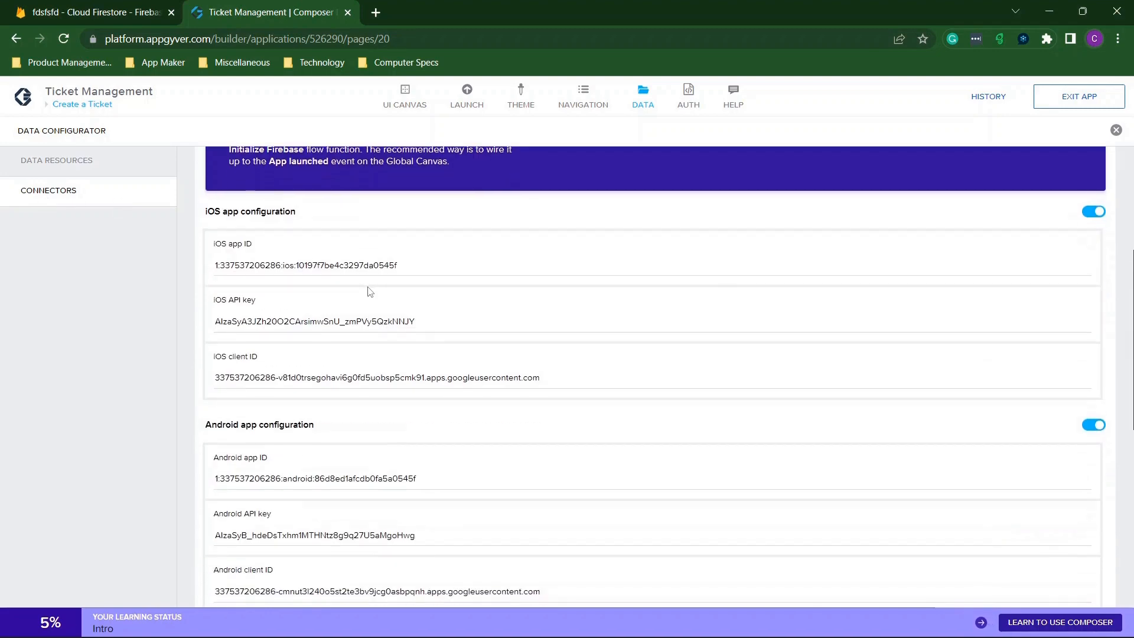
scroll(370, 291, down, 3)
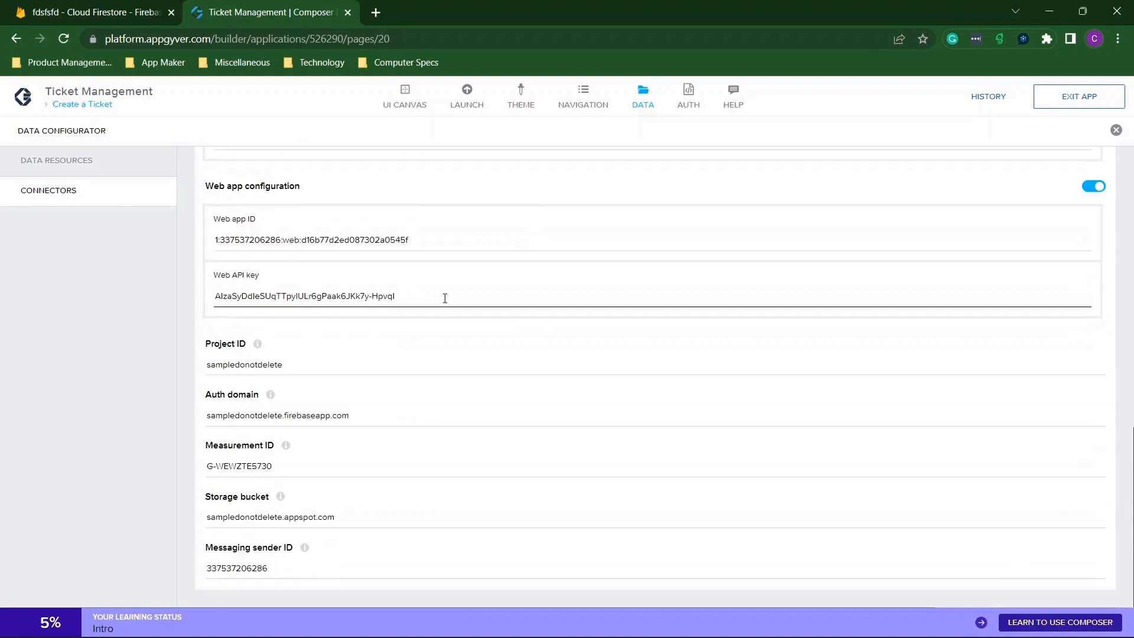
scroll(447, 296, up, 12)
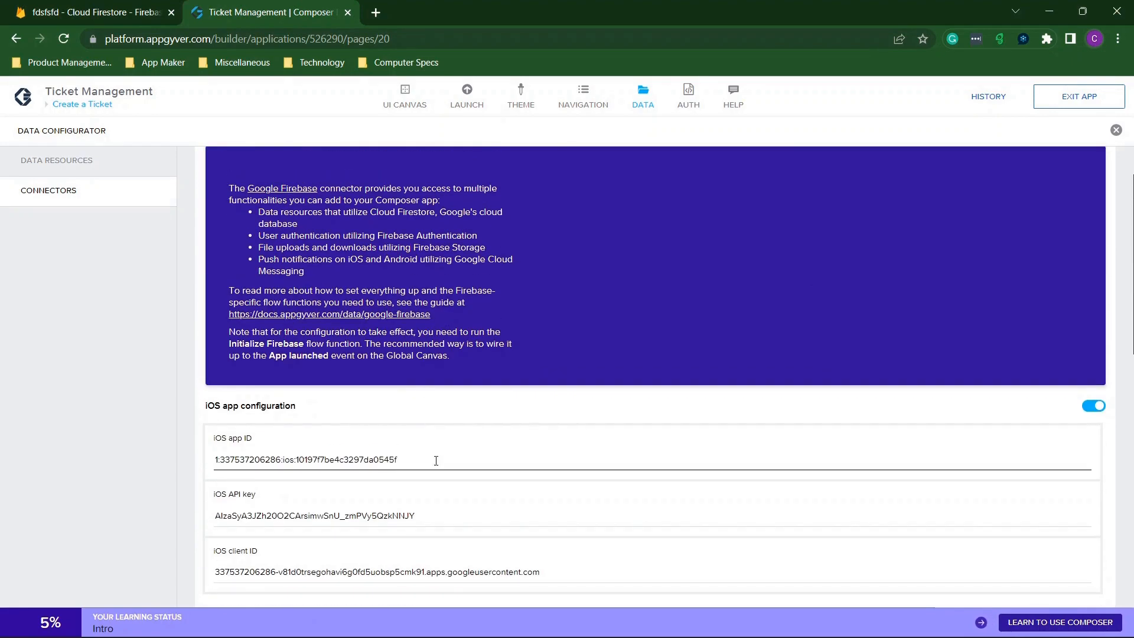
drag(436, 461, 207, 461)
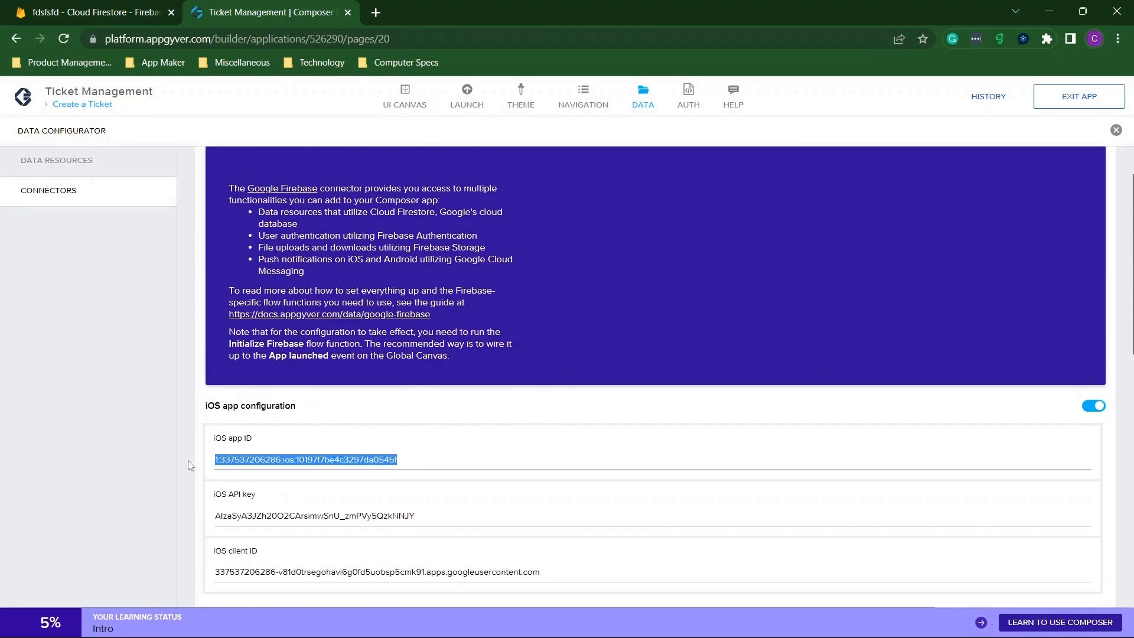
key(BackSpace)
scroll(195, 453, down, 4)
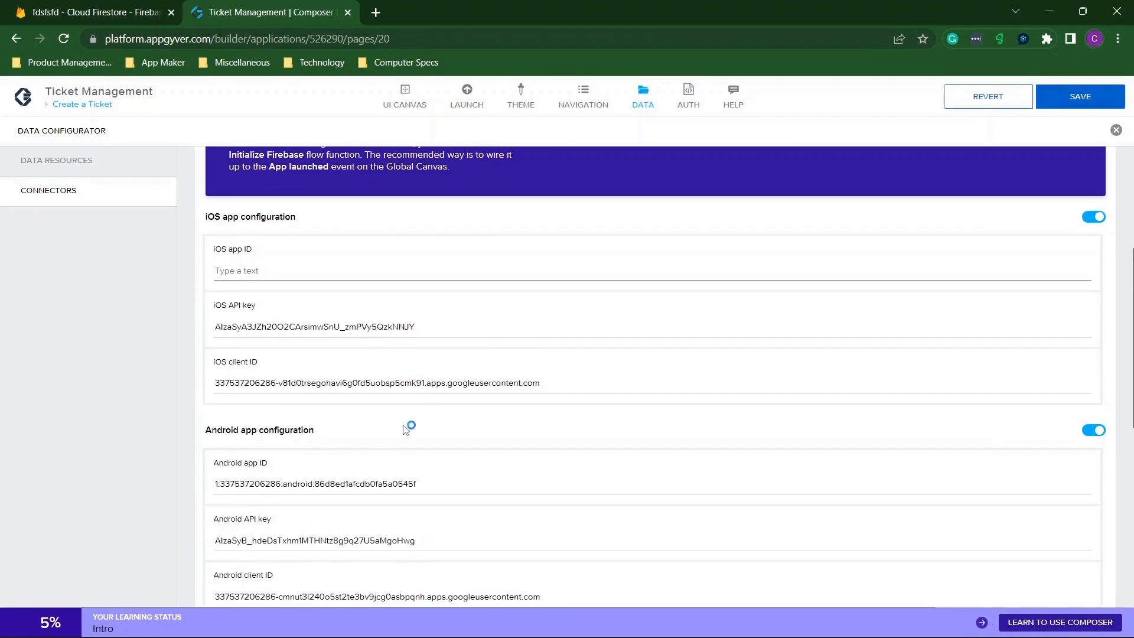
drag(419, 280, 154, 277)
key(BackSpace)
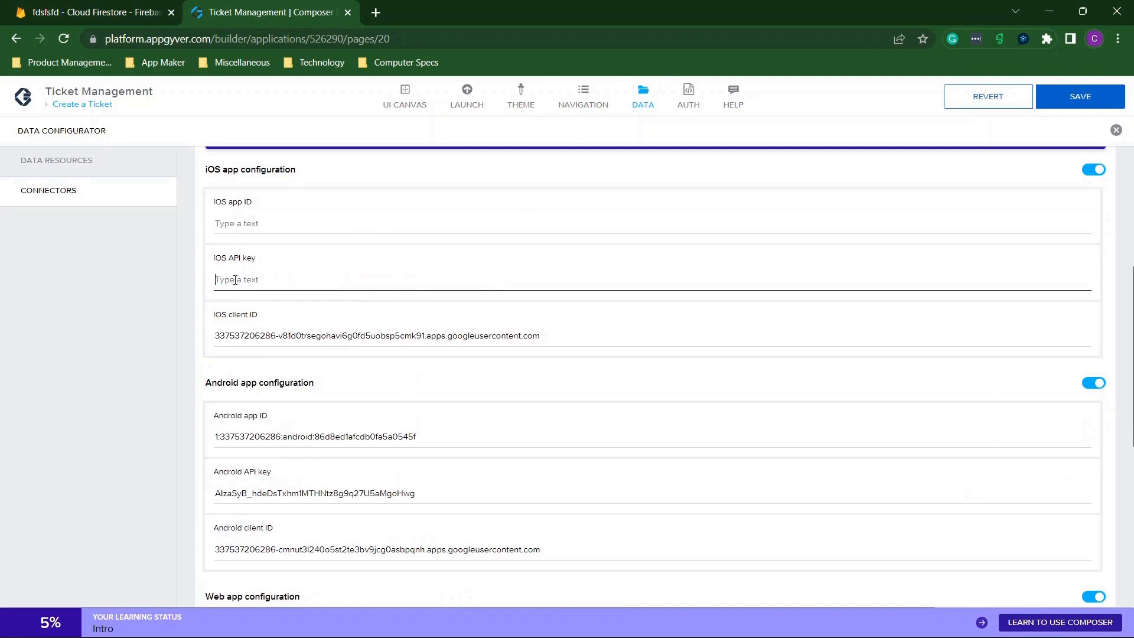
drag(625, 321, 172, 355)
key(BackSpace)
Clear the Android app ID, API key and client ID fields.
scroll(362, 374, down, 2)
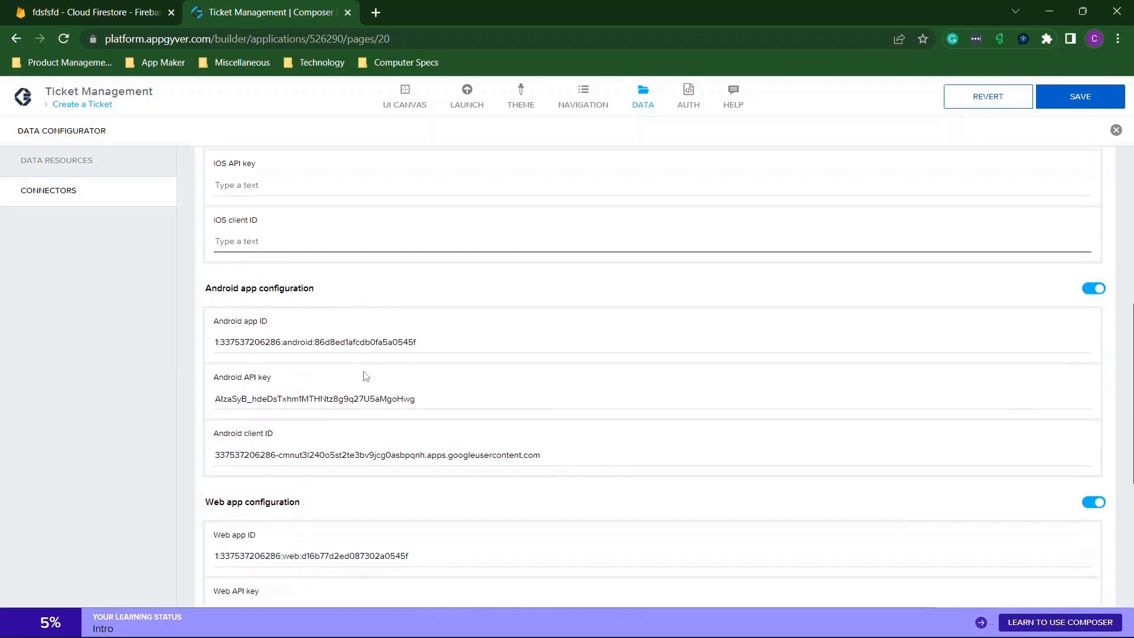
drag(438, 337, 81, 322)
key(BackSpace)
drag(431, 395, 189, 387)
key(BackSpace)
drag(572, 448, 151, 456)
key(BackSpace)
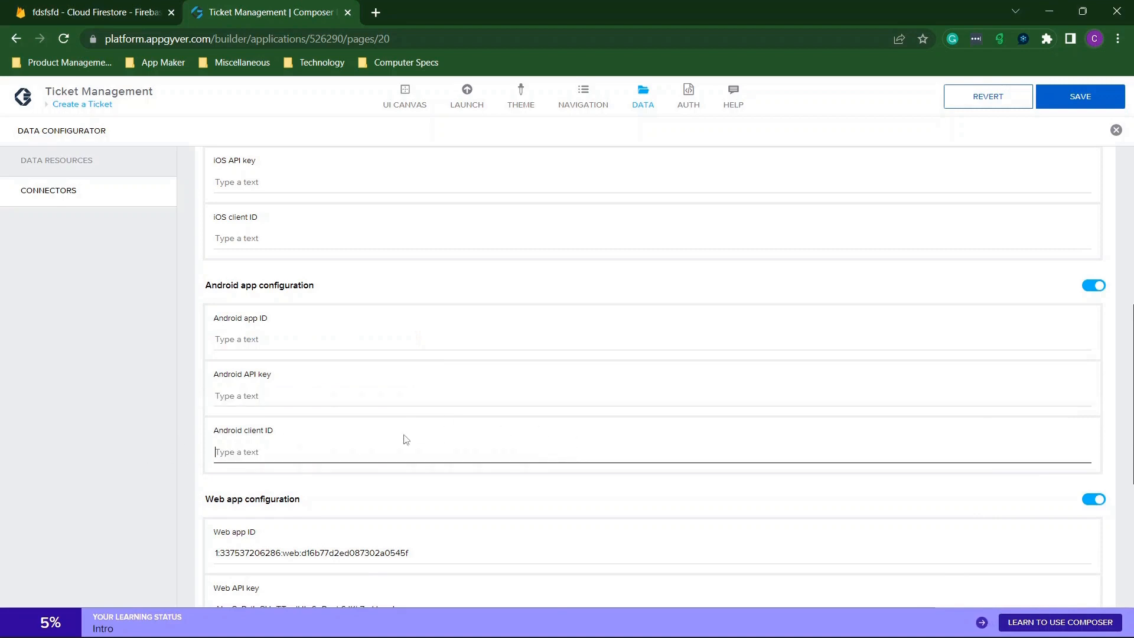
Clear the Web app ID, Web API key, Project ID and Auth domain fields.
scroll(442, 432, down, 4)
drag(408, 274, 139, 275)
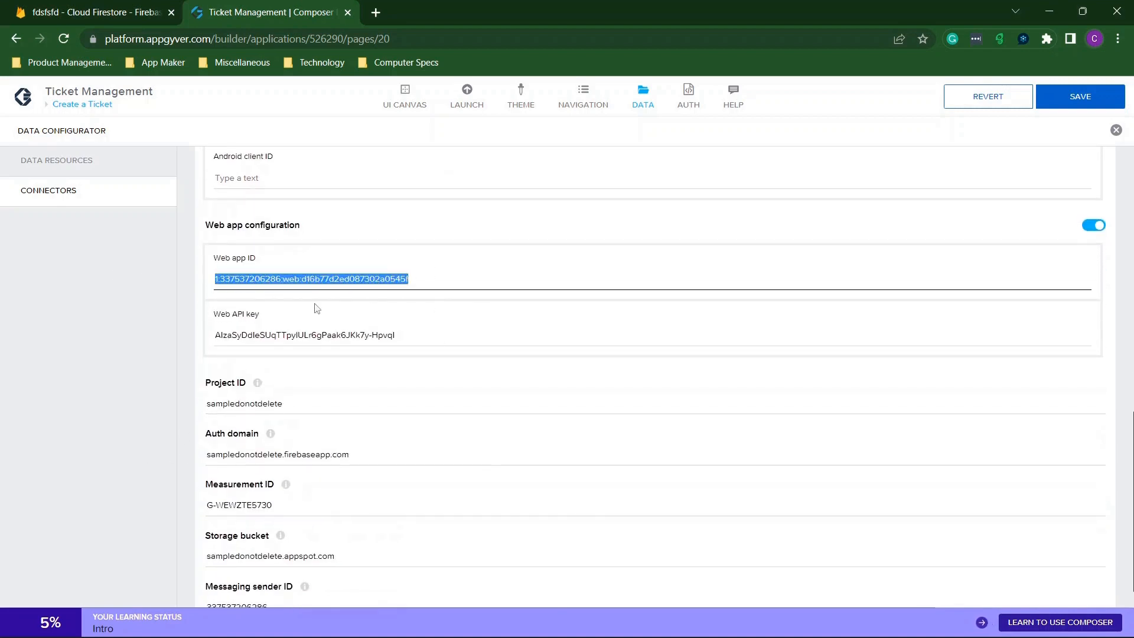
key(BackSpace)
drag(421, 333, 164, 349)
key(BackSpace)
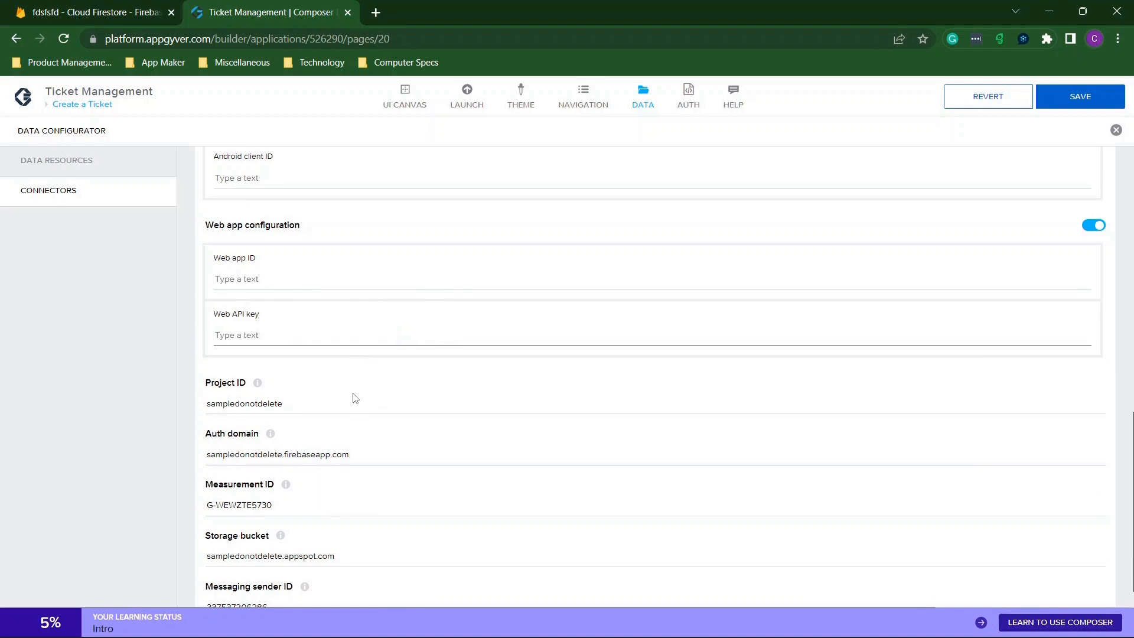
drag(355, 398, 188, 399)
key(BackSpace)
click(401, 450)
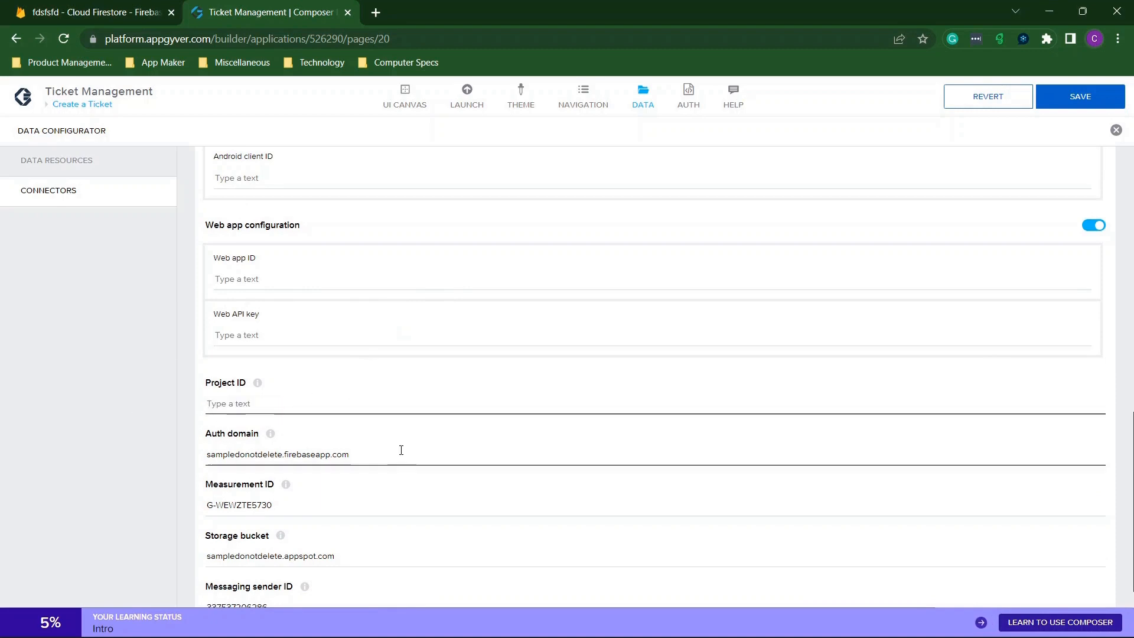
drag(402, 450, 145, 413)
key(BackSpace)
Clear the Measurement ID, Storage bucket and Messaging sender ID fields.
scroll(362, 443, down, 1)
drag(362, 465, 205, 462)
key(BackSpace)
drag(332, 517, 173, 521)
key(BackSpace)
click(264, 567)
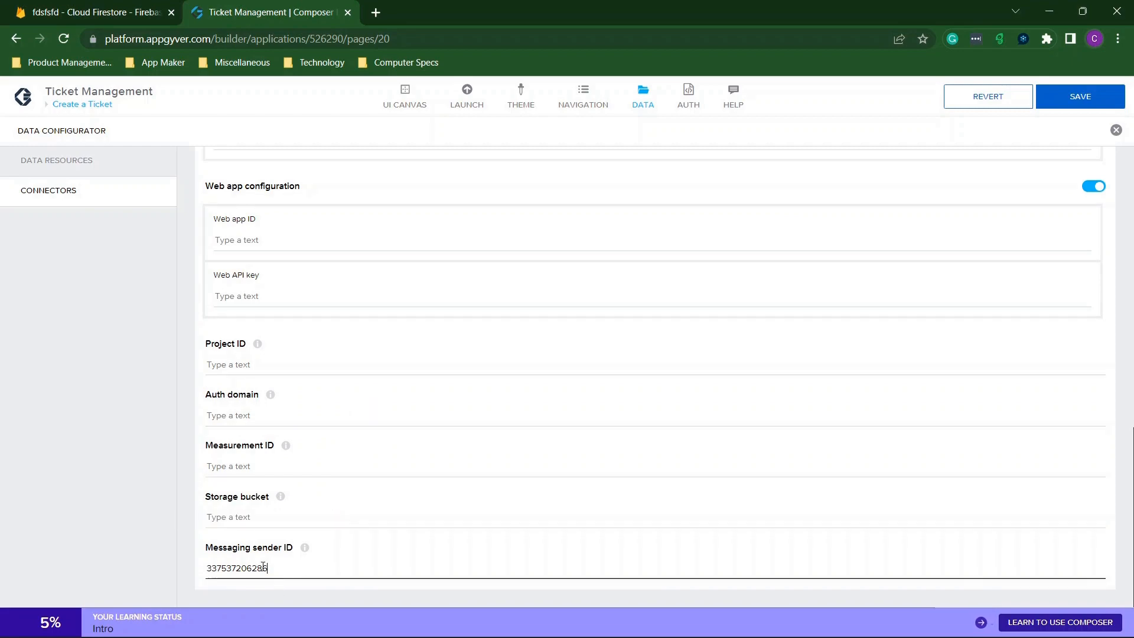
double_click(264, 567)
key(BackSpace)
Save the emptied Firebase connector and review its iOS, Android, Web and project fields.
scroll(395, 264, up, 6)
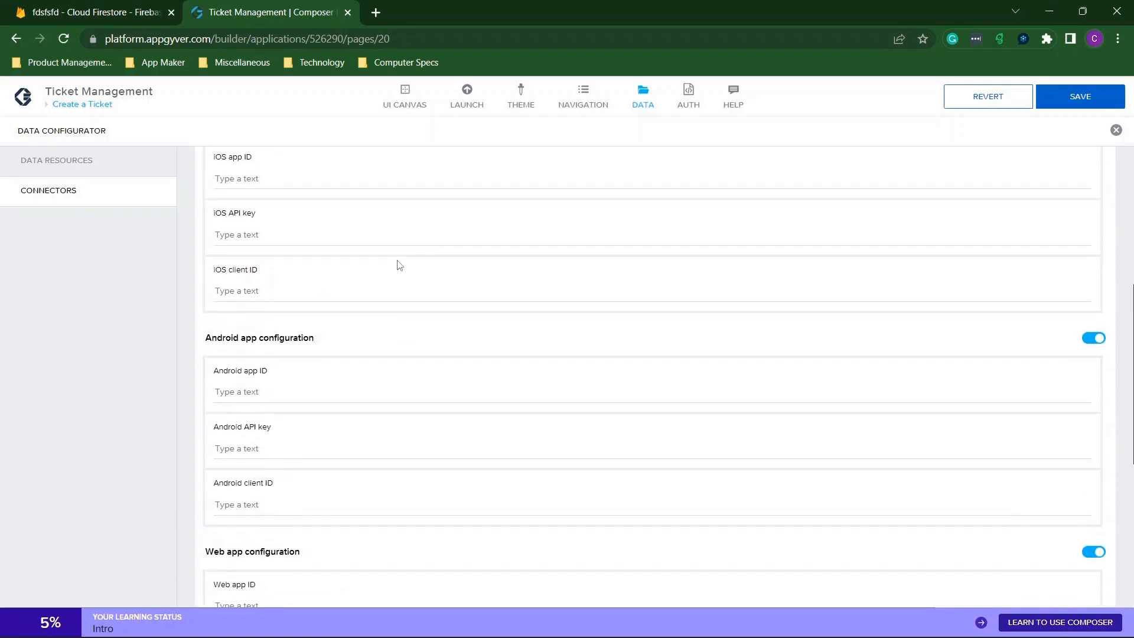
scroll(396, 264, up, 5)
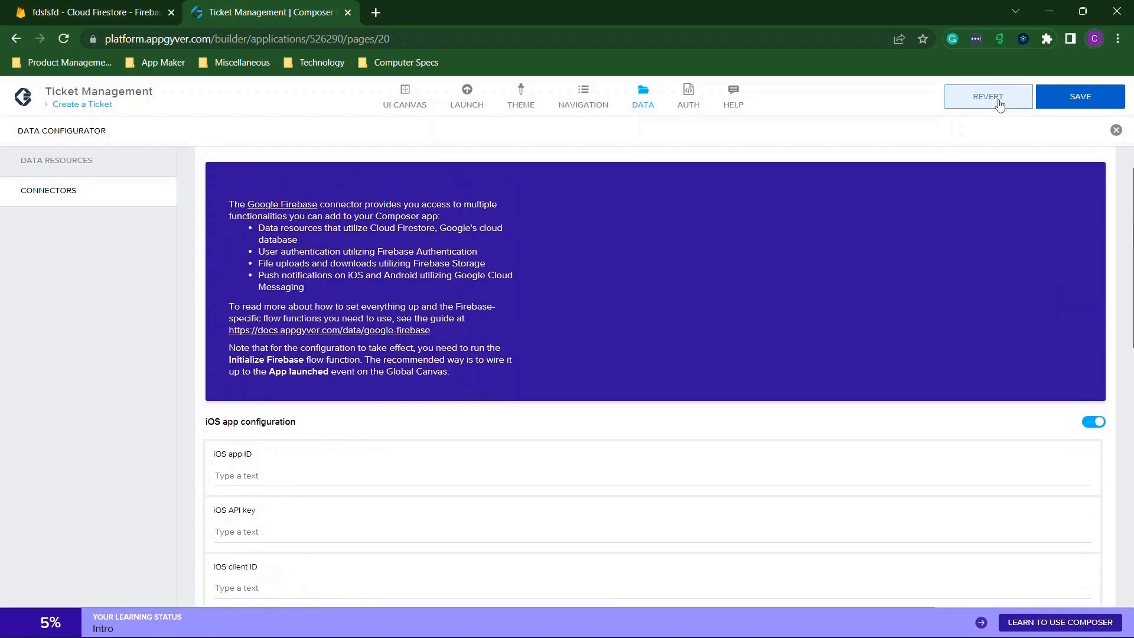
scroll(807, 324, up, 1)
click(1109, 90)
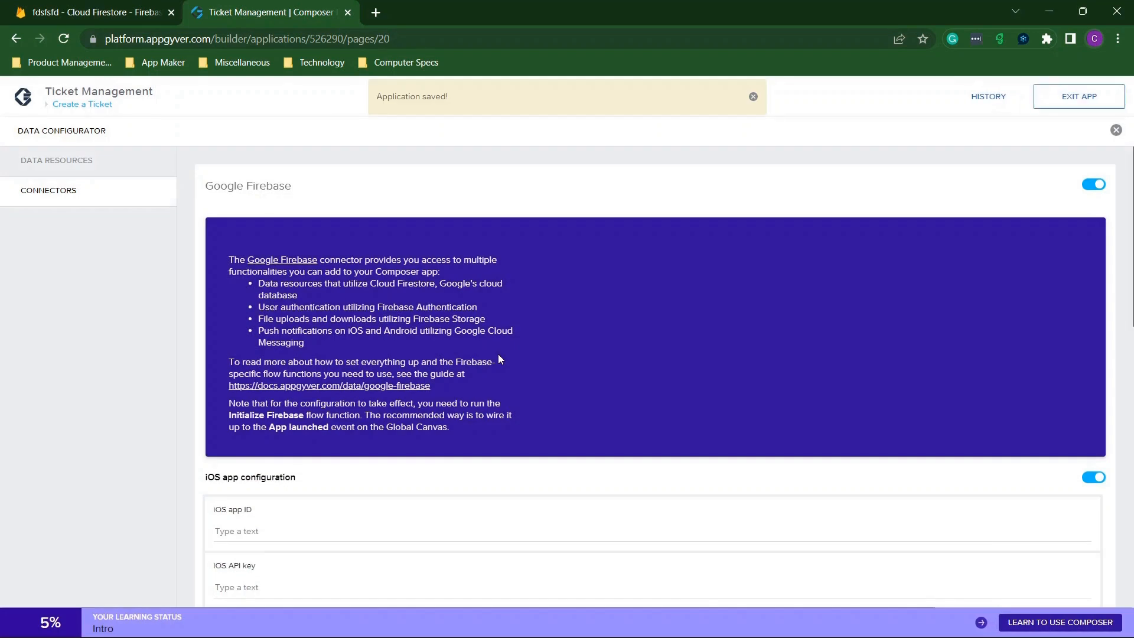
scroll(551, 348, down, 4)
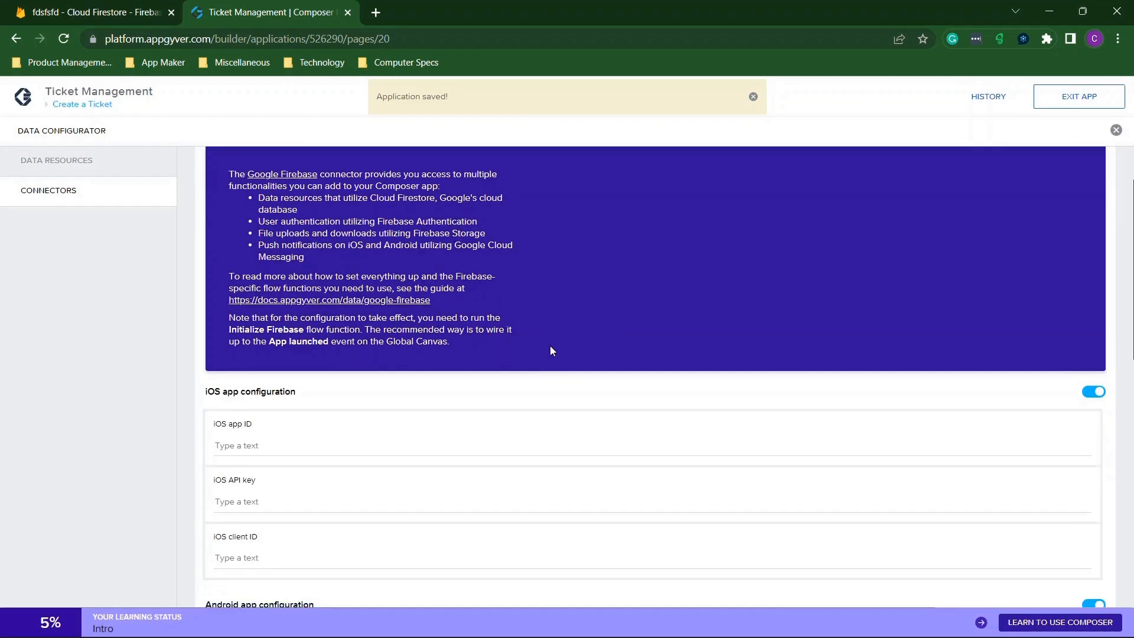
scroll(551, 348, down, 1)
scroll(549, 343, up, 2)
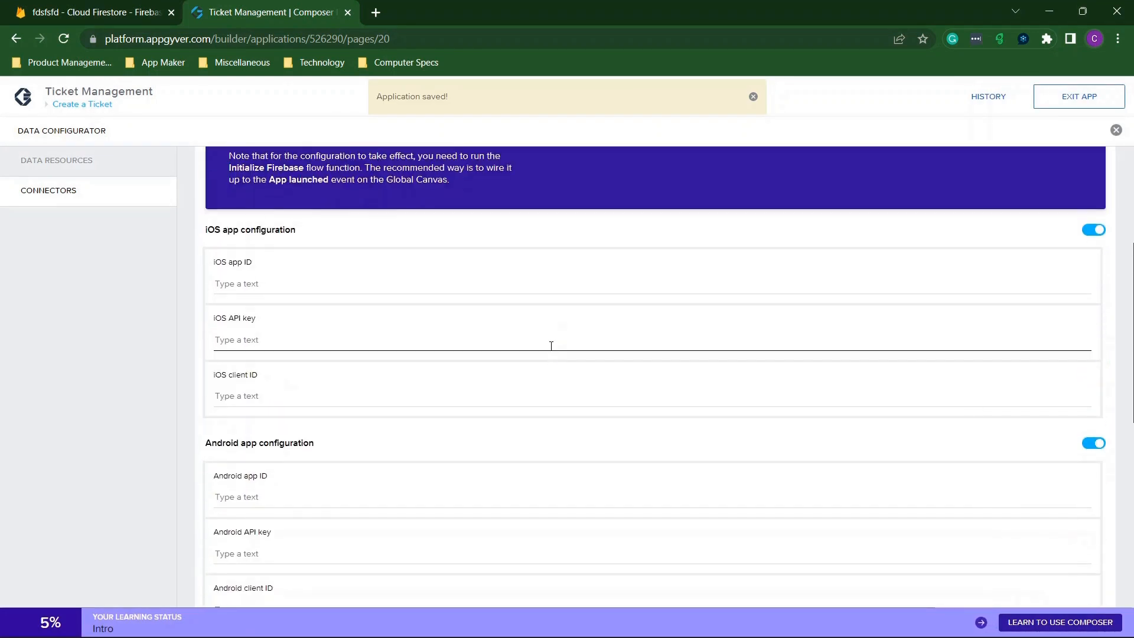
scroll(298, 484, down, 2)
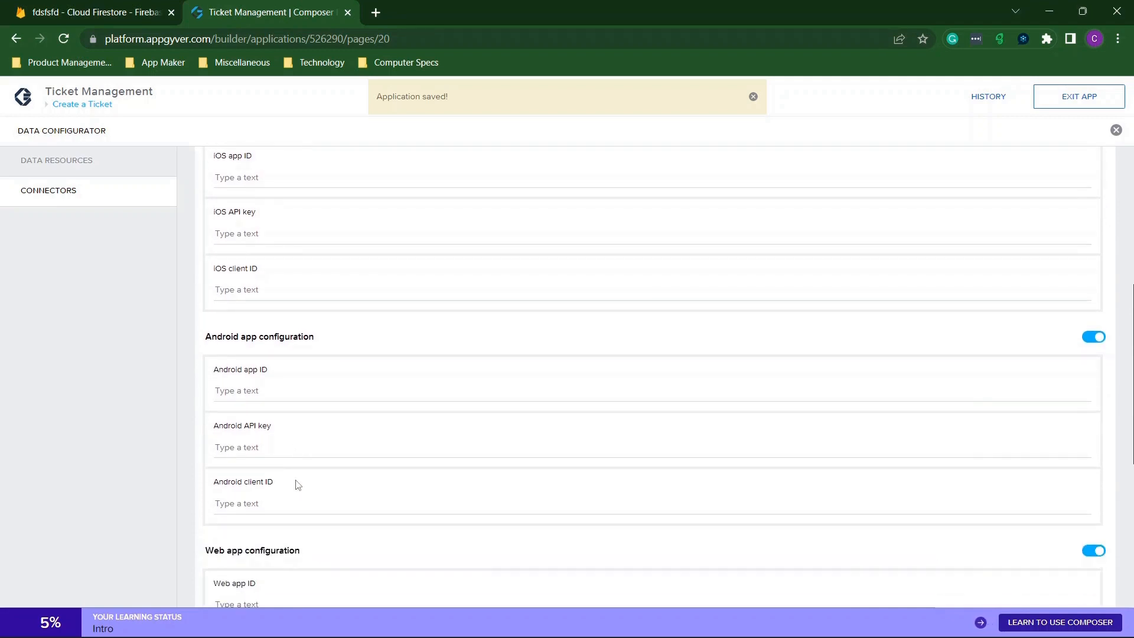
scroll(298, 484, down, 6)
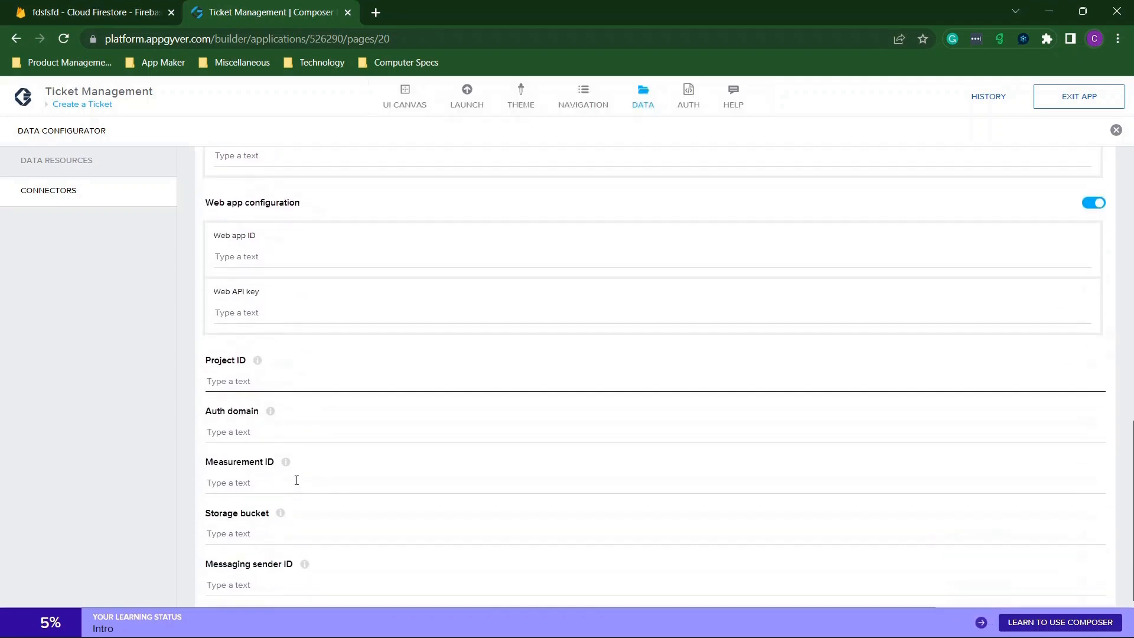
Open the fdsfsfd project in the Firebase console and start adding an Apple app.
click(92, 12)
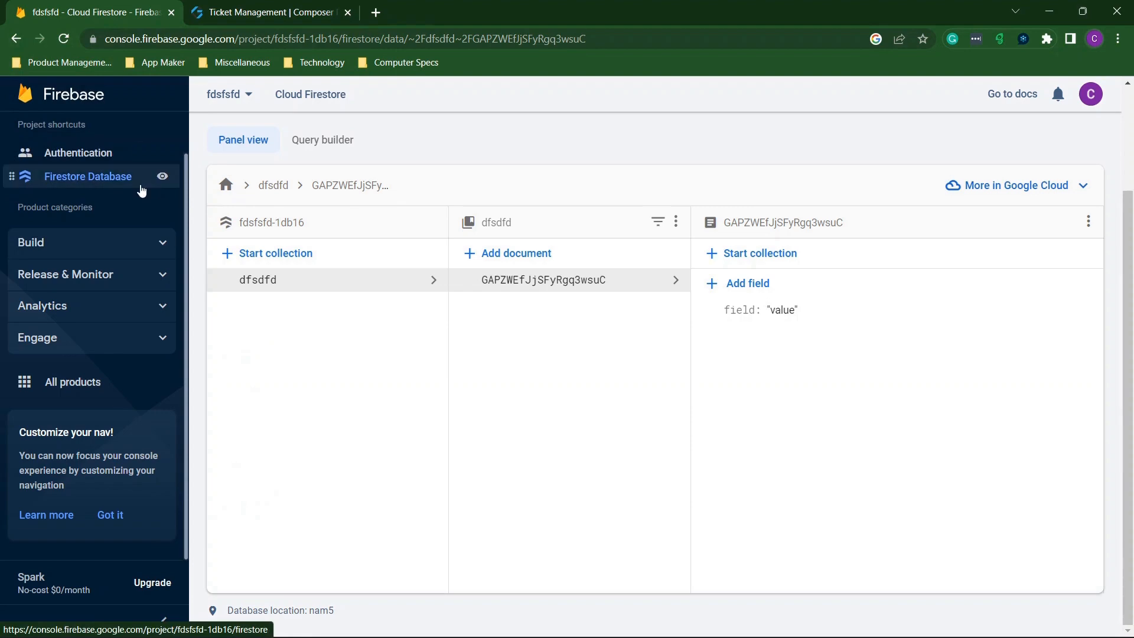
click(76, 99)
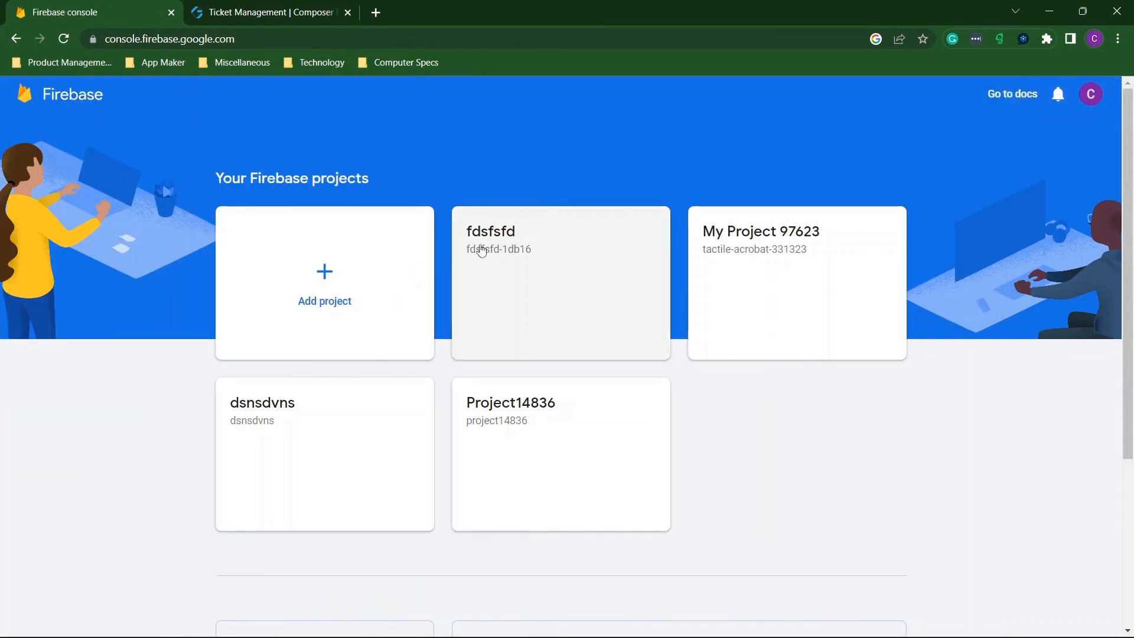
click(541, 273)
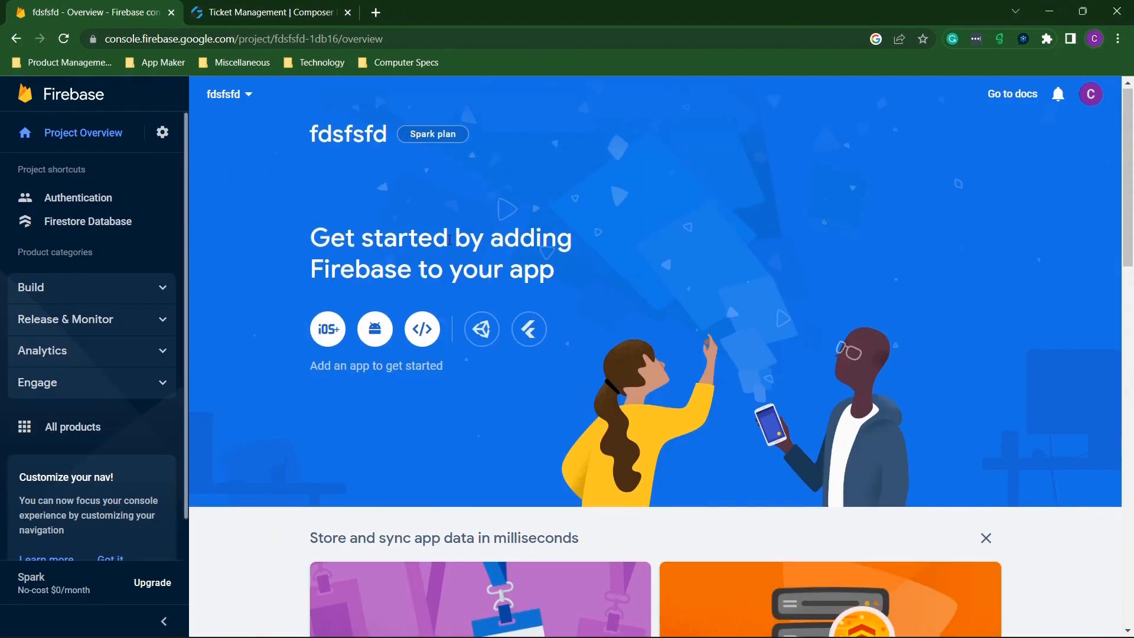
scroll(414, 242, down, 1)
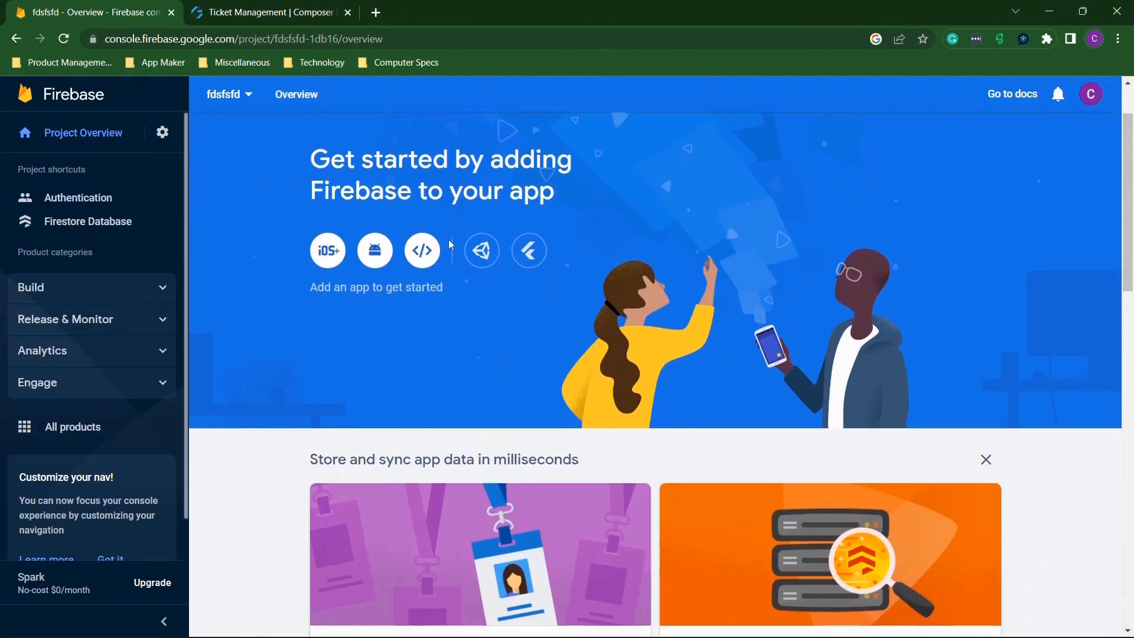
click(328, 250)
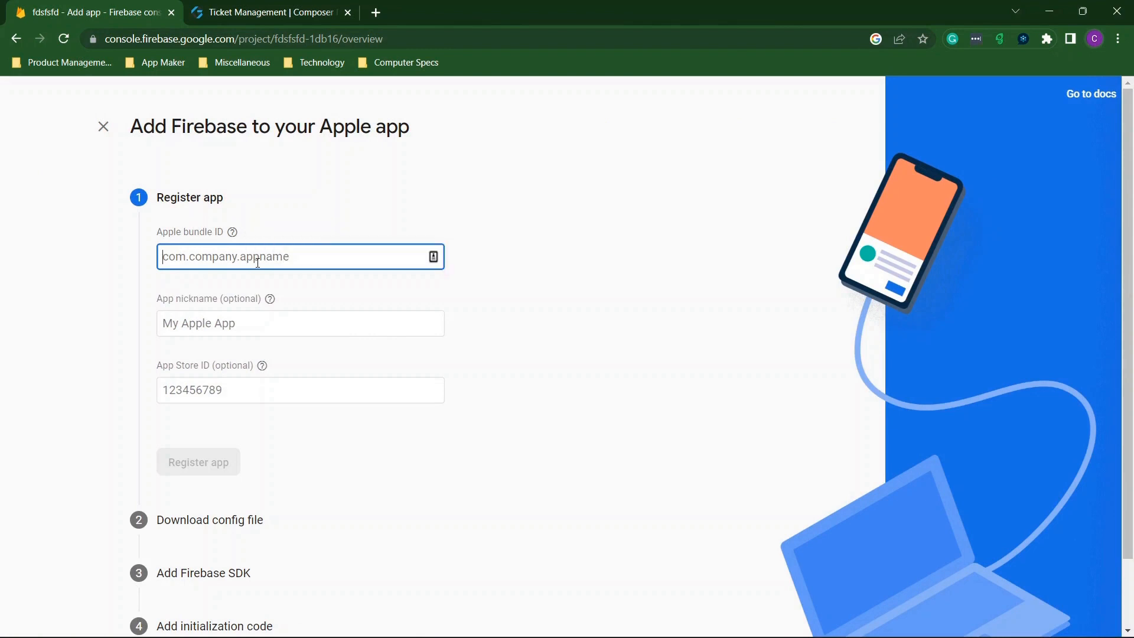
Register the Apple app with bundle ID com.codelessfix.ticket and nickname ticket.
text(com.)
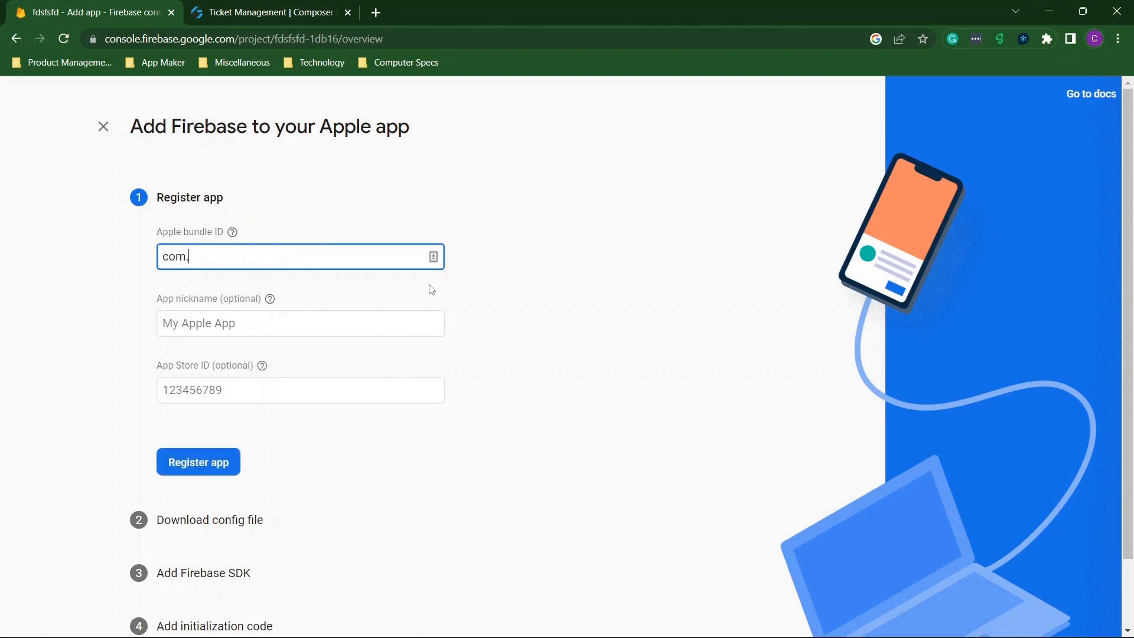
text(codelessfix.ticket)
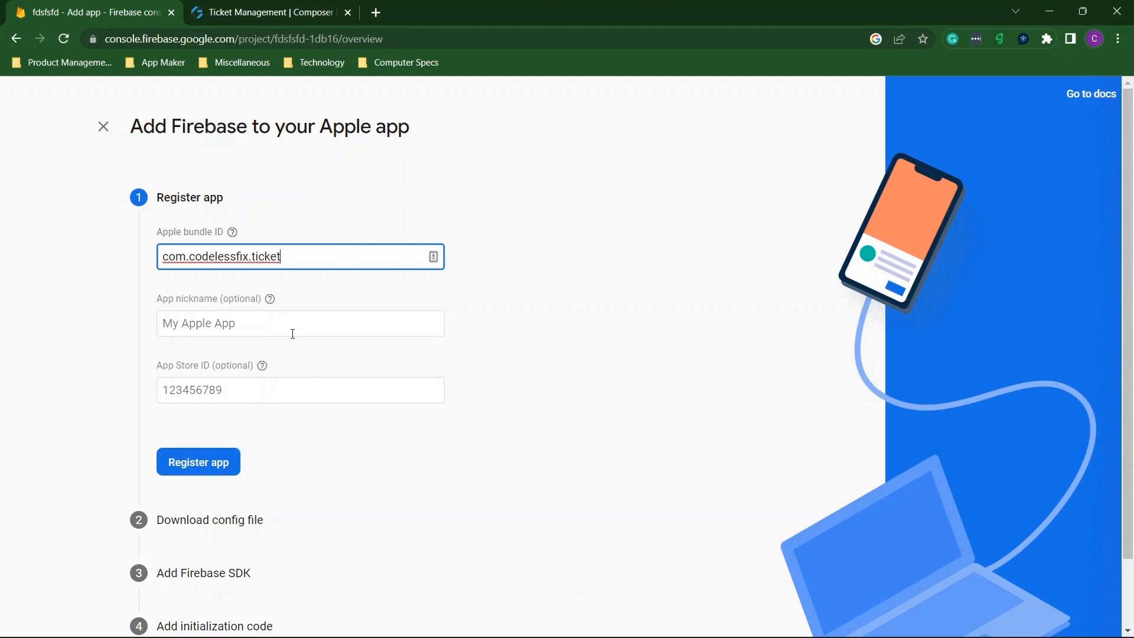
key(ctrl+a)
key(ctrl+c)
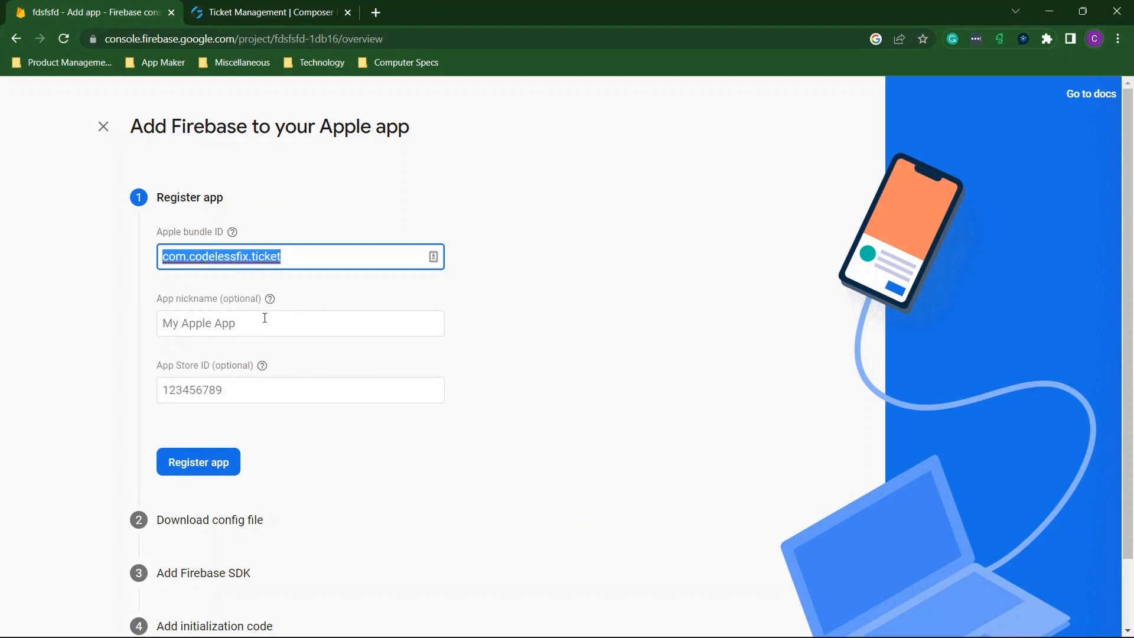
click(264, 318)
text(ticket)
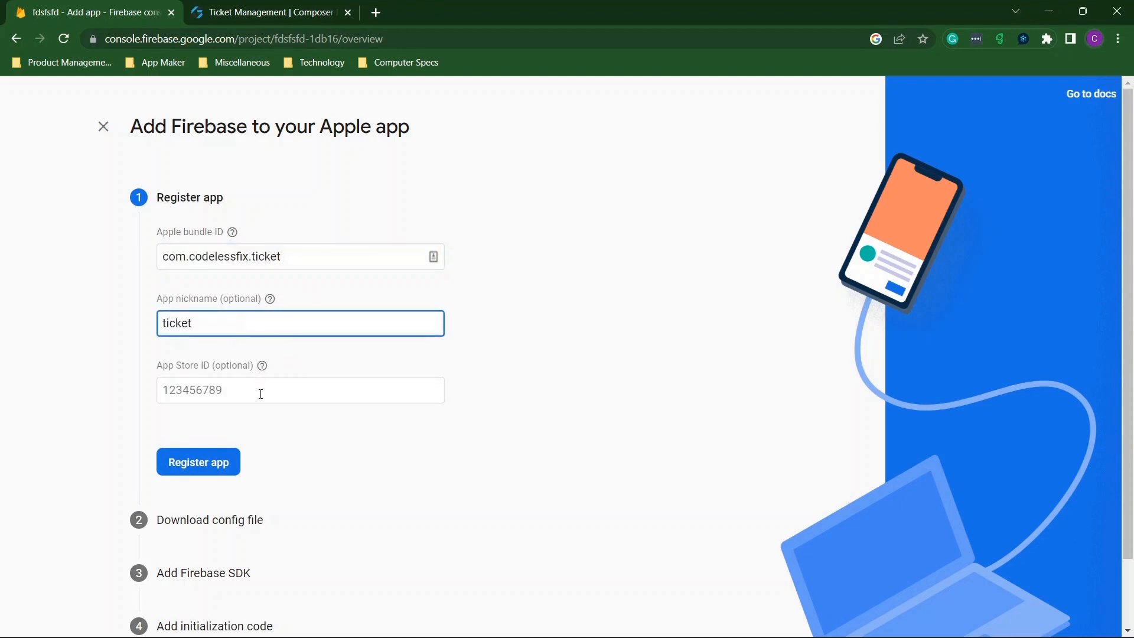
click(261, 394)
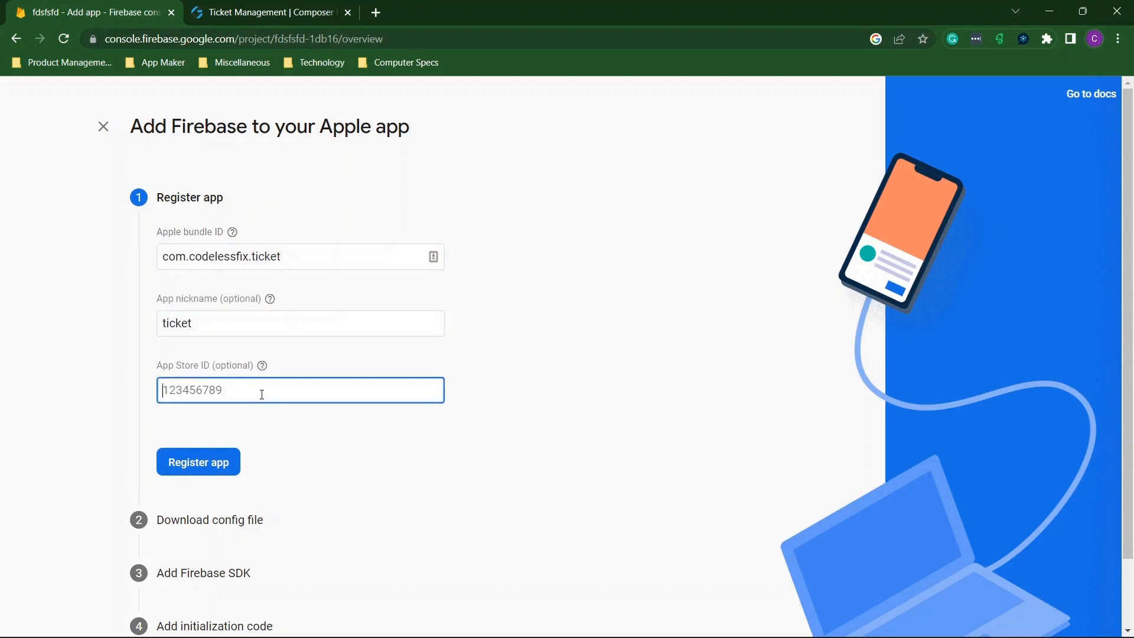
click(225, 464)
Download GoogleService-Info.plist and finish the remaining setup steps back to the overview.
scroll(429, 407, down, 1)
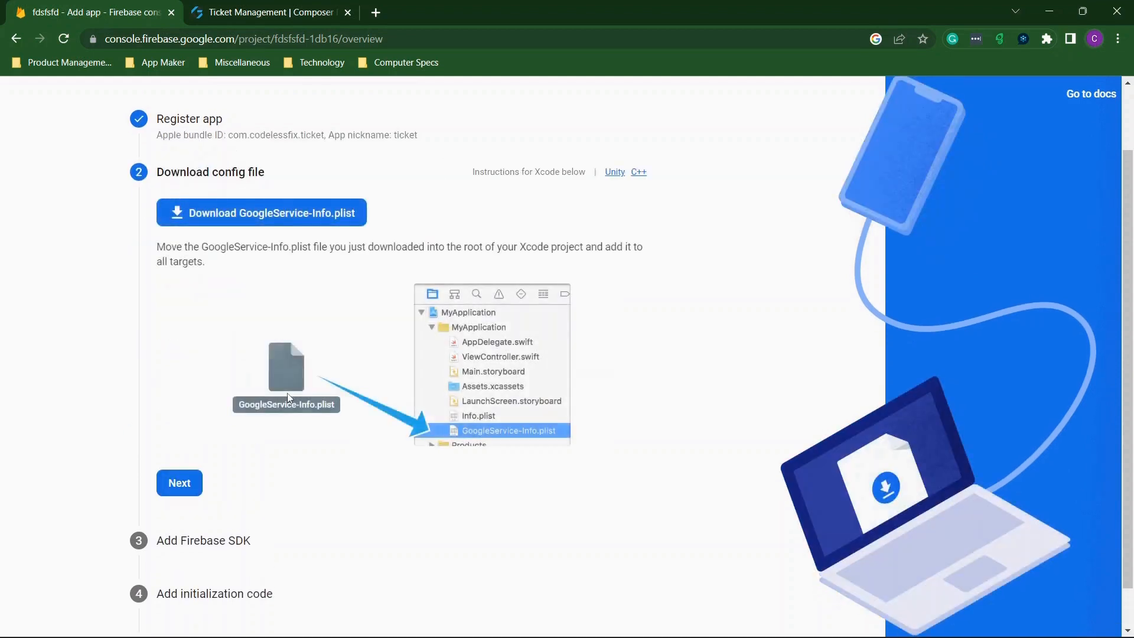
click(328, 194)
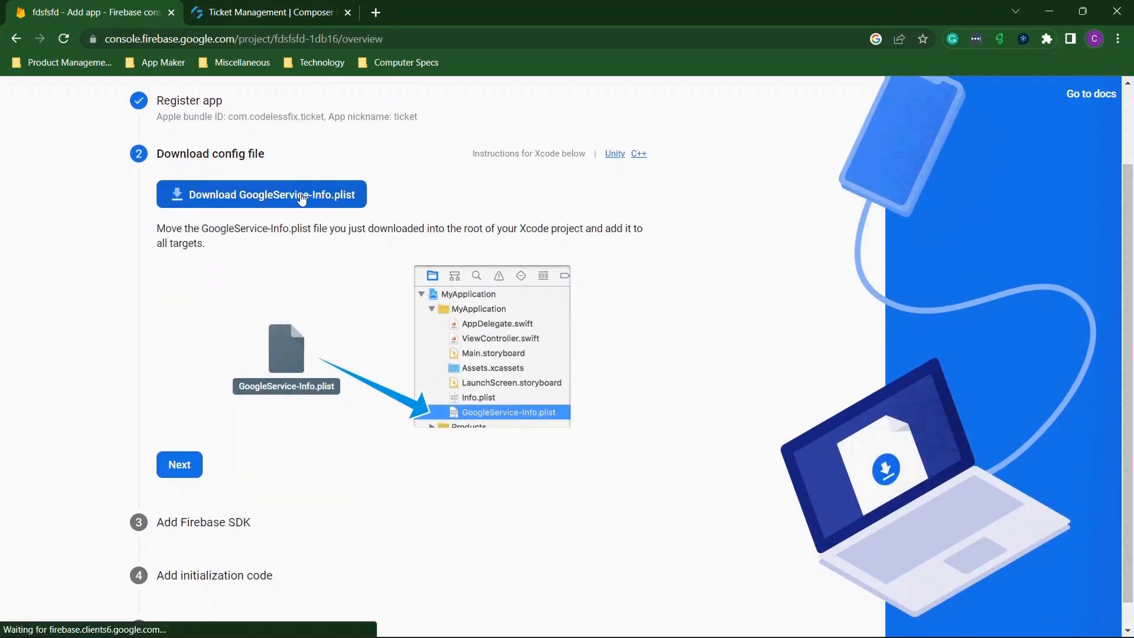
click(182, 465)
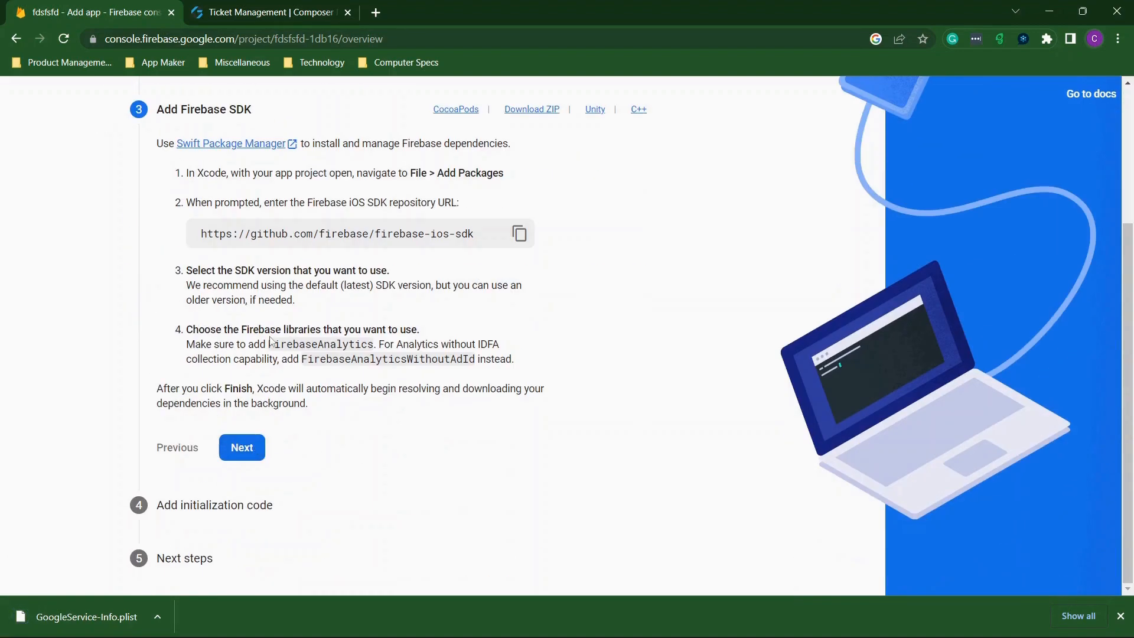
click(241, 448)
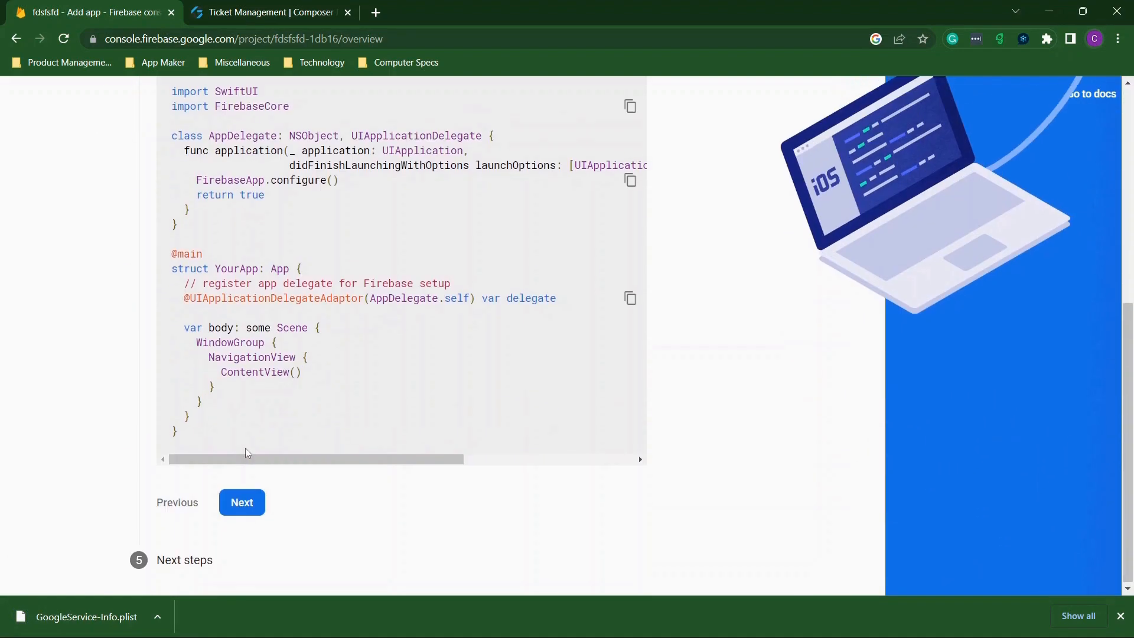
click(226, 506)
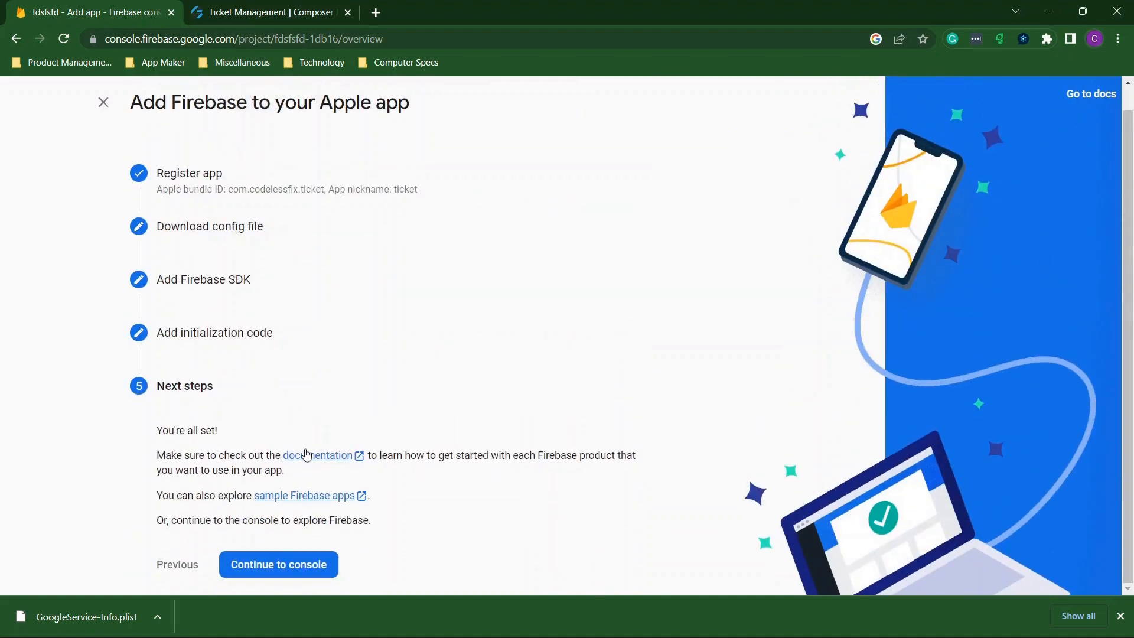
click(289, 563)
Register an Android app with package name com.codelessfix.ticket and nickname ticket.
scroll(470, 275, down, 15)
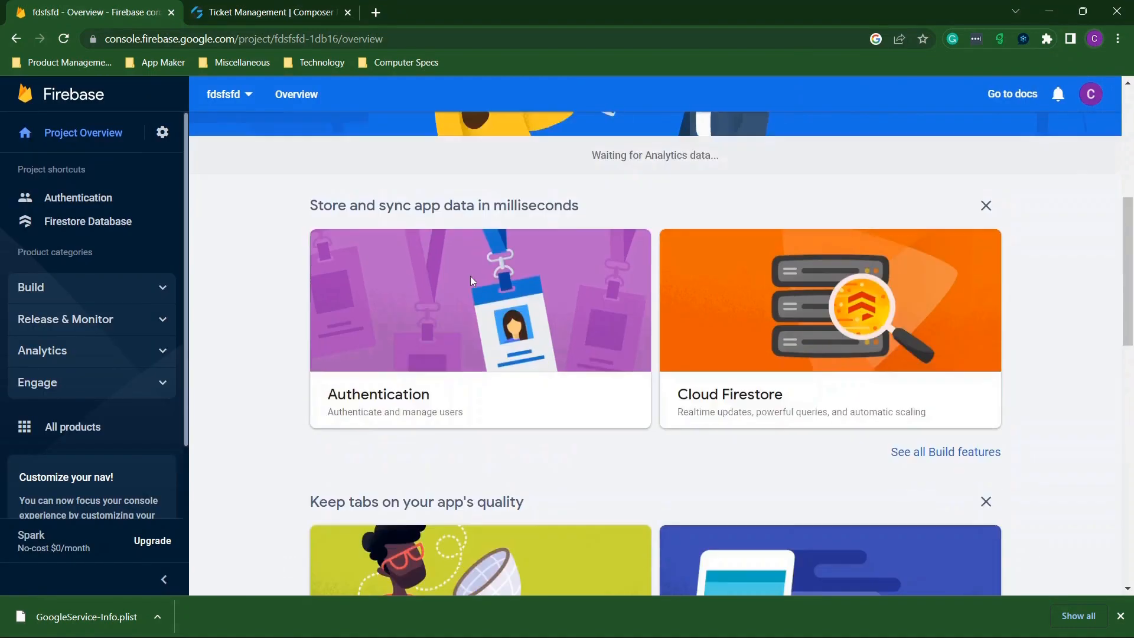
scroll(472, 280, up, 15)
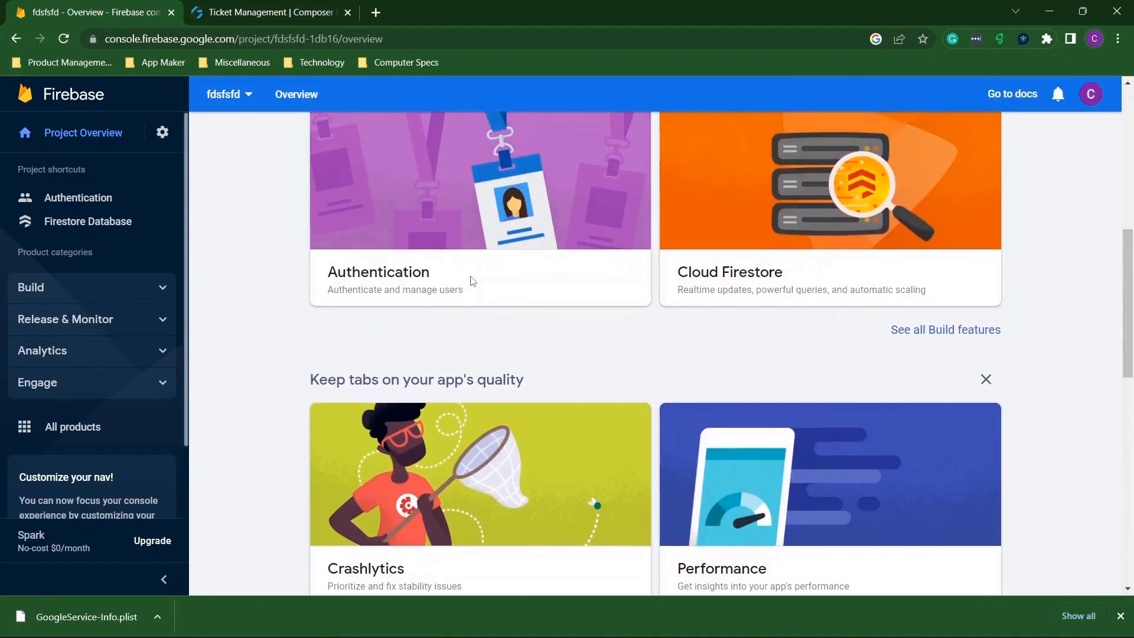
click(409, 171)
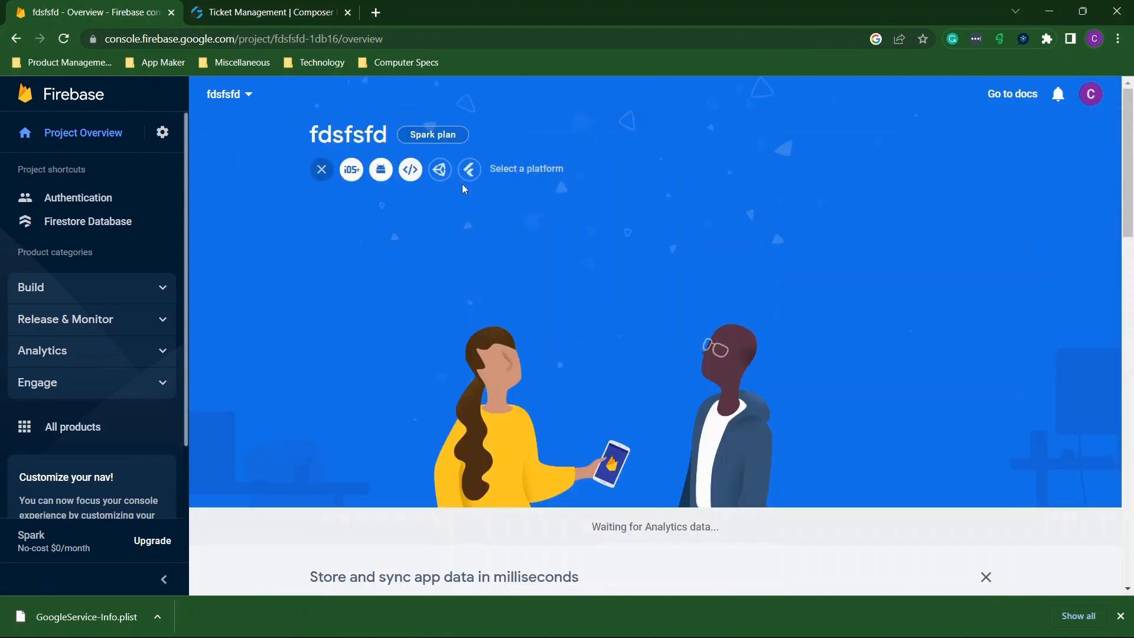
click(387, 171)
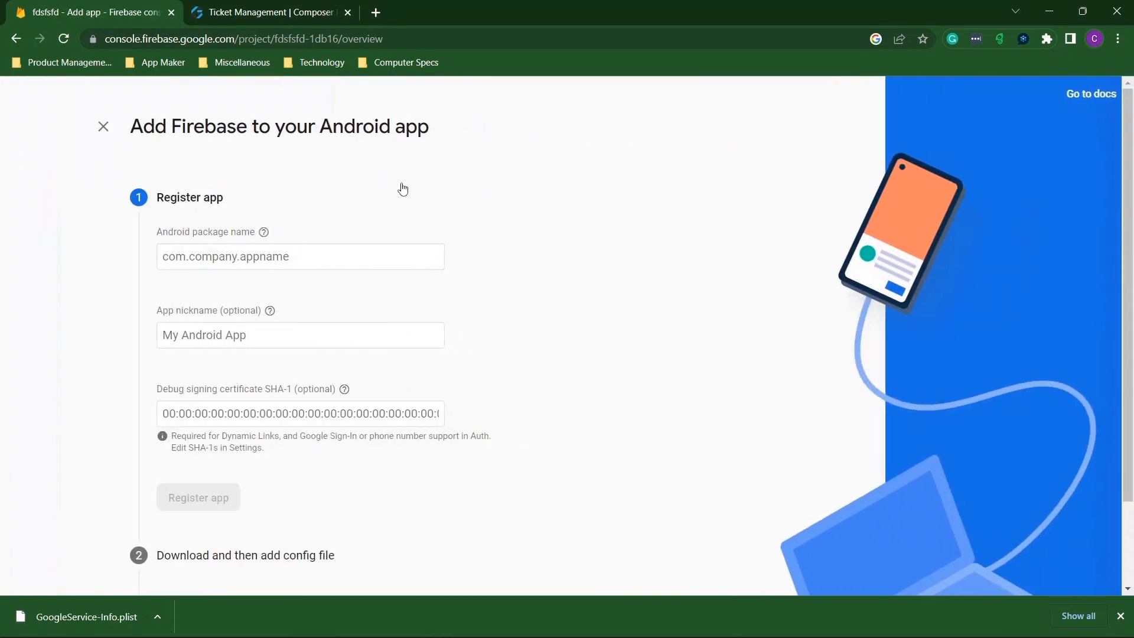
click(232, 256)
key(ctrl+v)
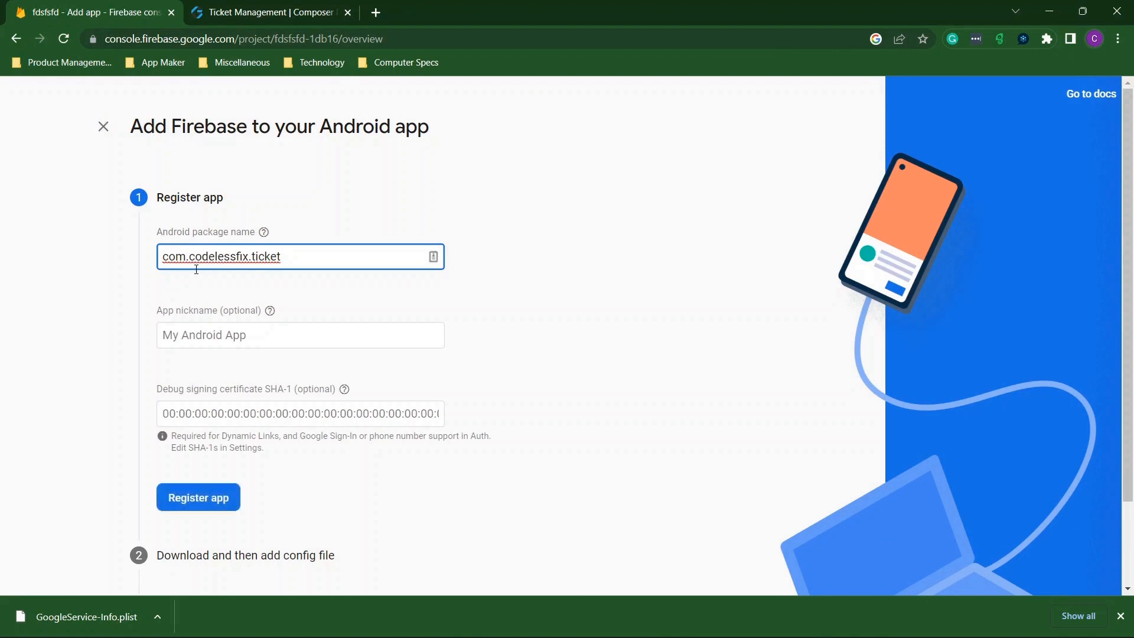
click(275, 339)
text(ticket)
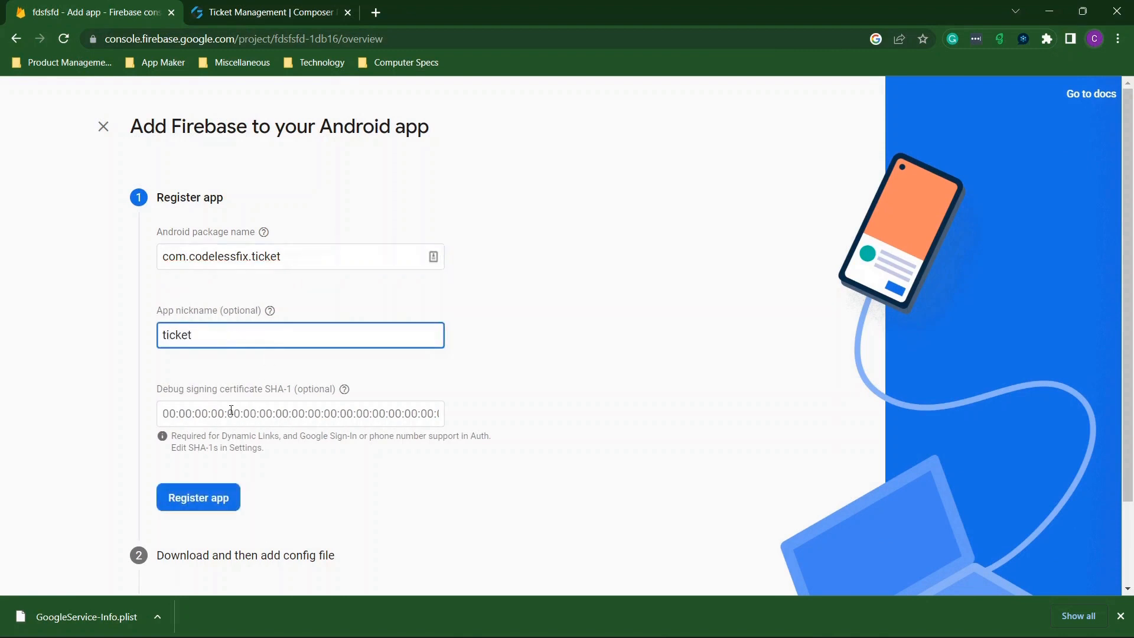
scroll(231, 408, down, 1)
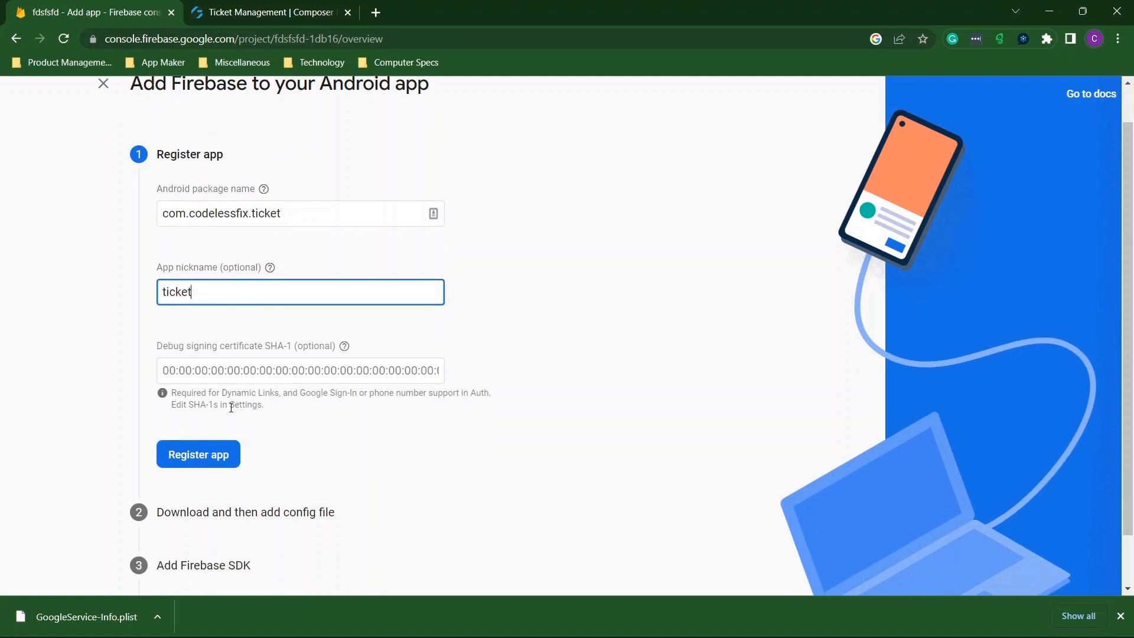
click(212, 454)
Download google-services.json and finish the Android setup back to the project overview.
scroll(330, 367, down, 1)
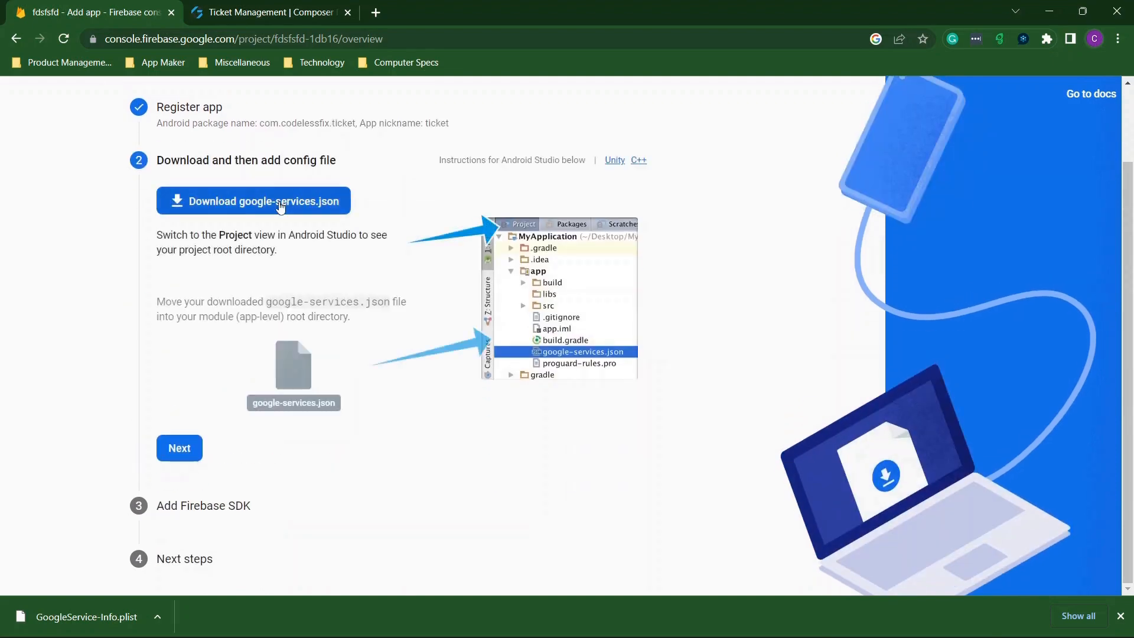
click(280, 202)
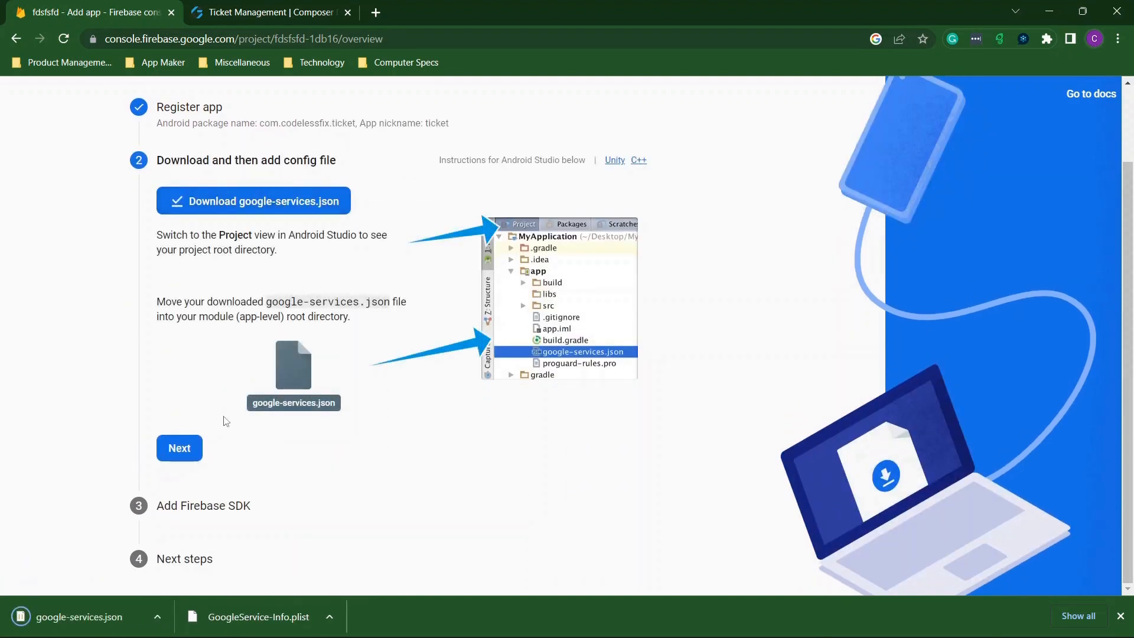
click(184, 448)
scroll(359, 389, down, 6)
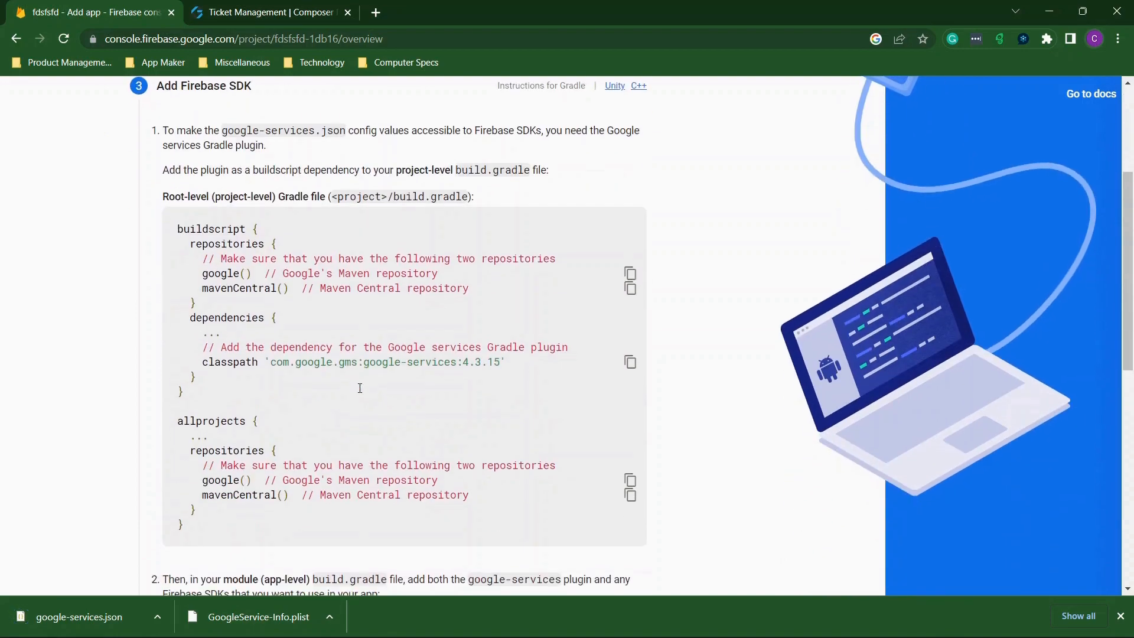
scroll(361, 393, down, 7)
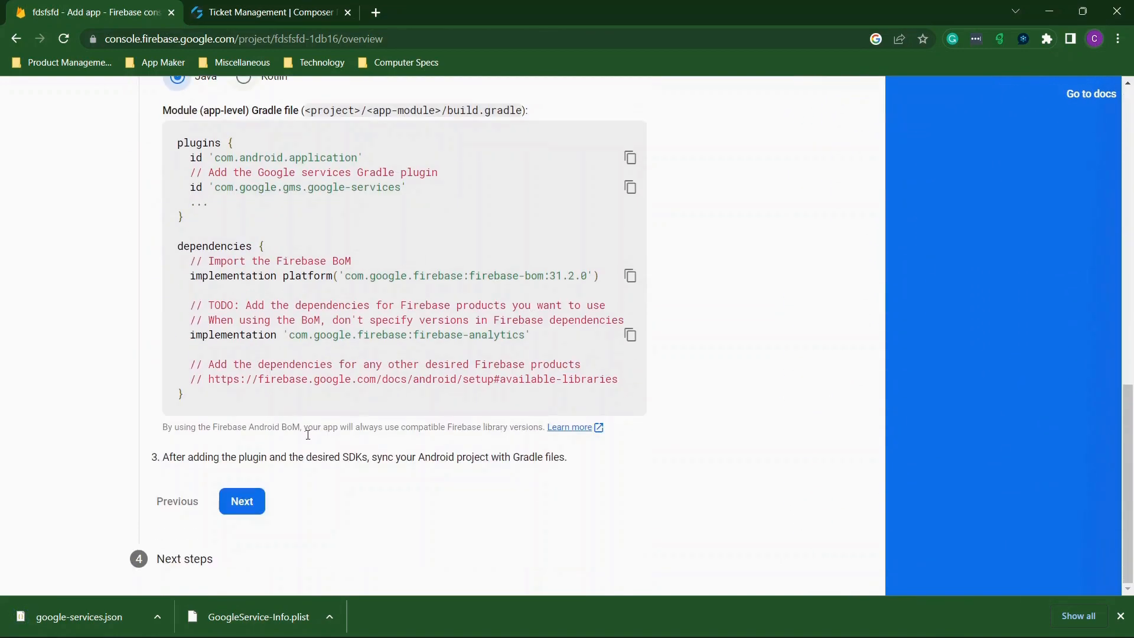
click(244, 507)
click(284, 534)
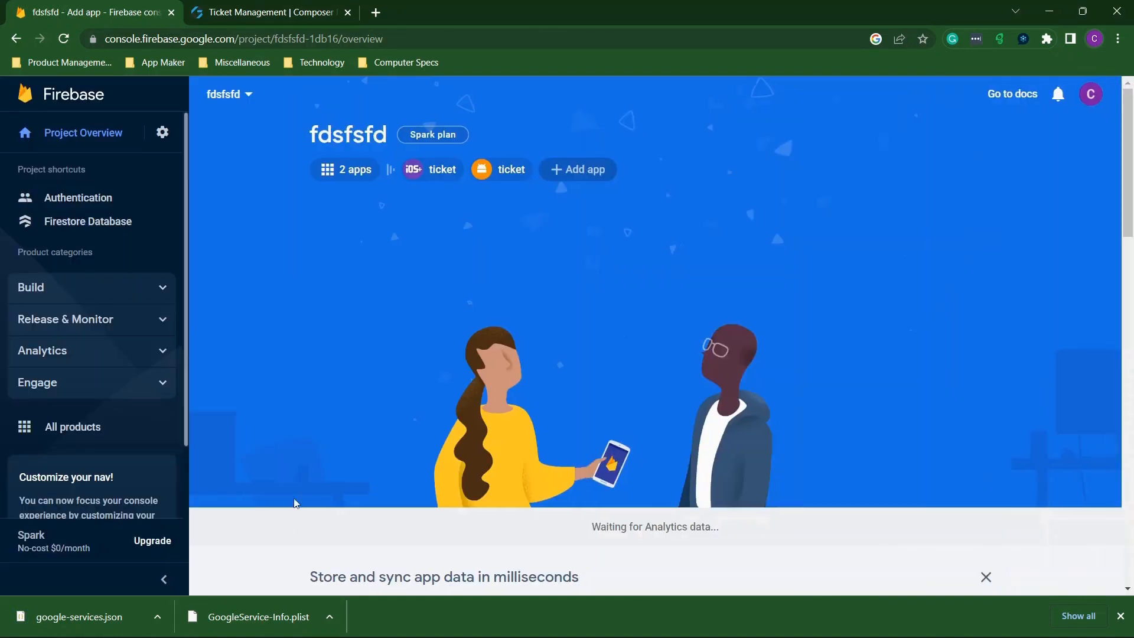
Register a web app nicknamed Ticket and continue back to the fdsfsfd overview.
click(566, 176)
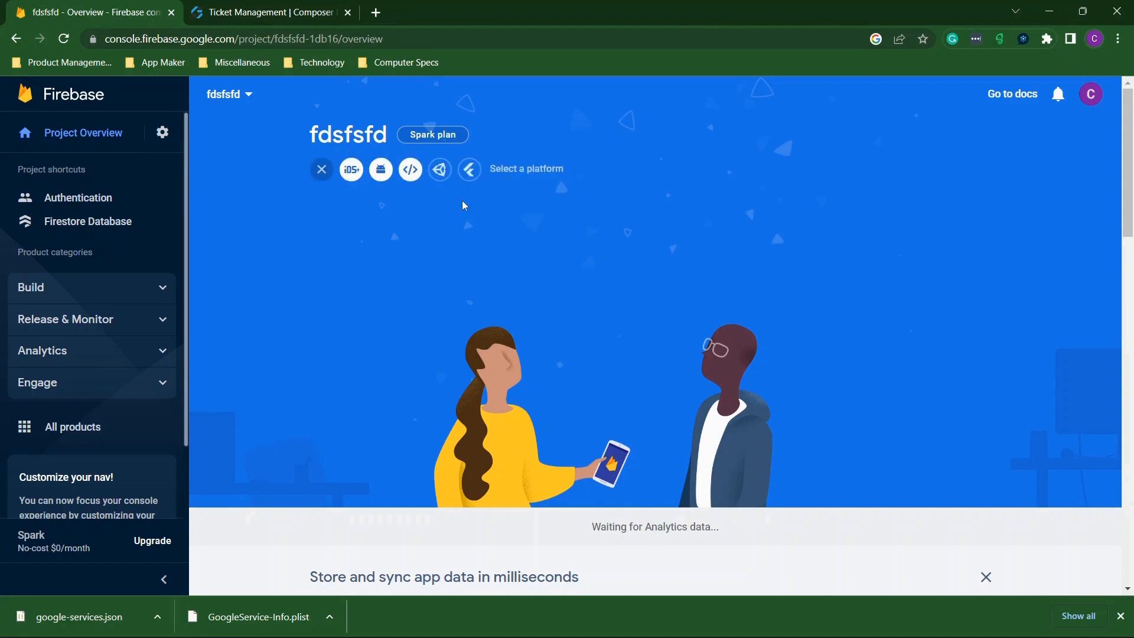
click(412, 171)
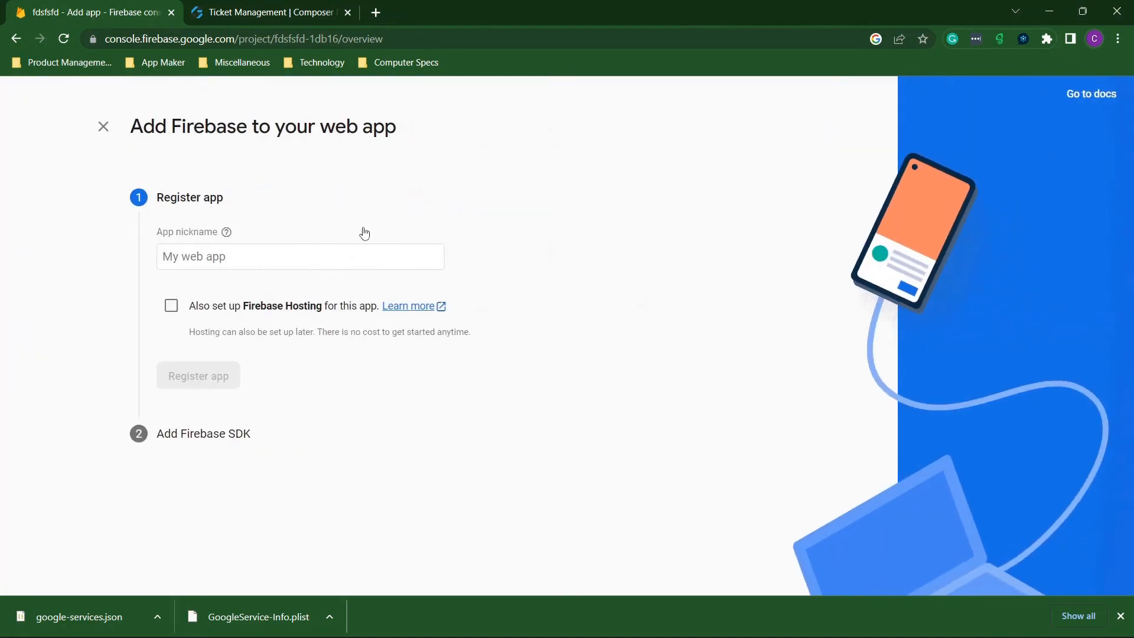
click(319, 247)
text(Ticket)
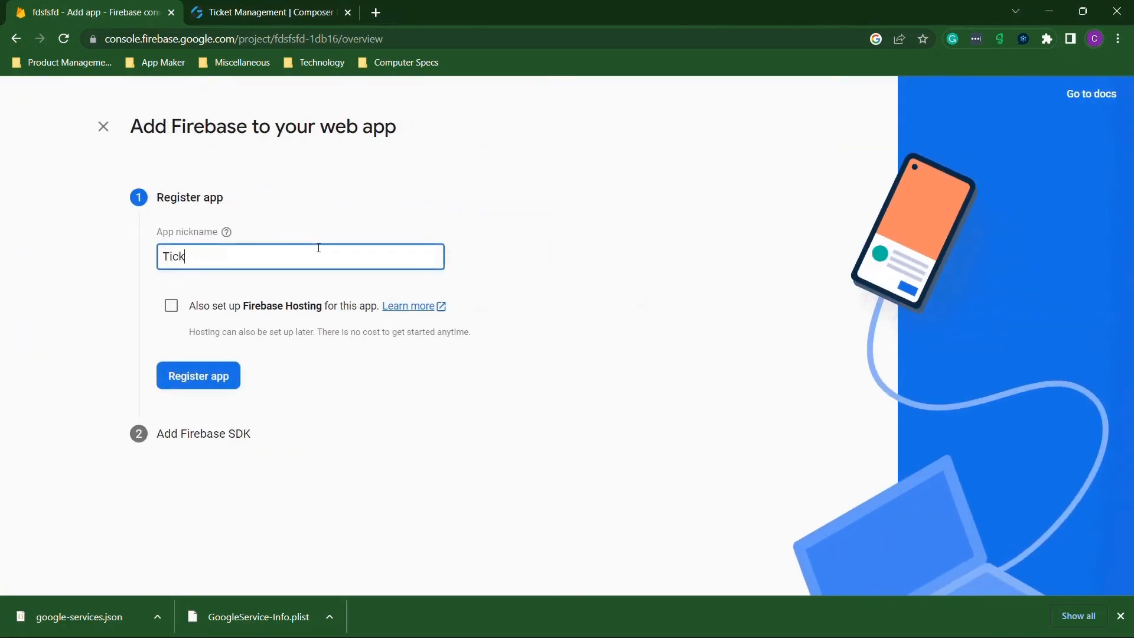
click(212, 369)
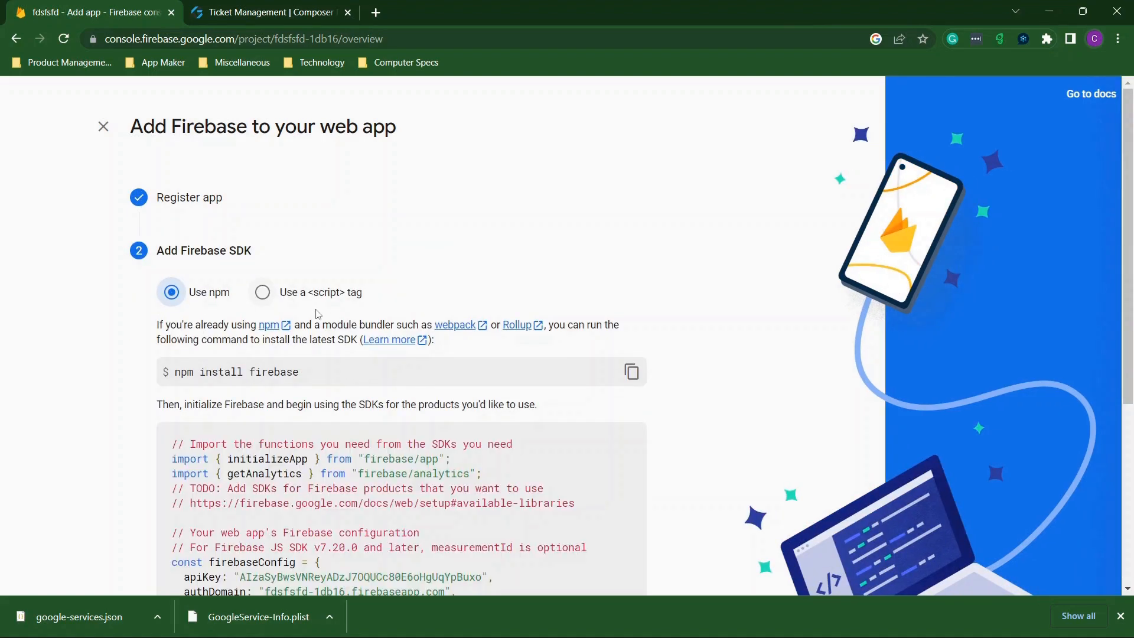
scroll(318, 313, down, 4)
scroll(318, 314, down, 1)
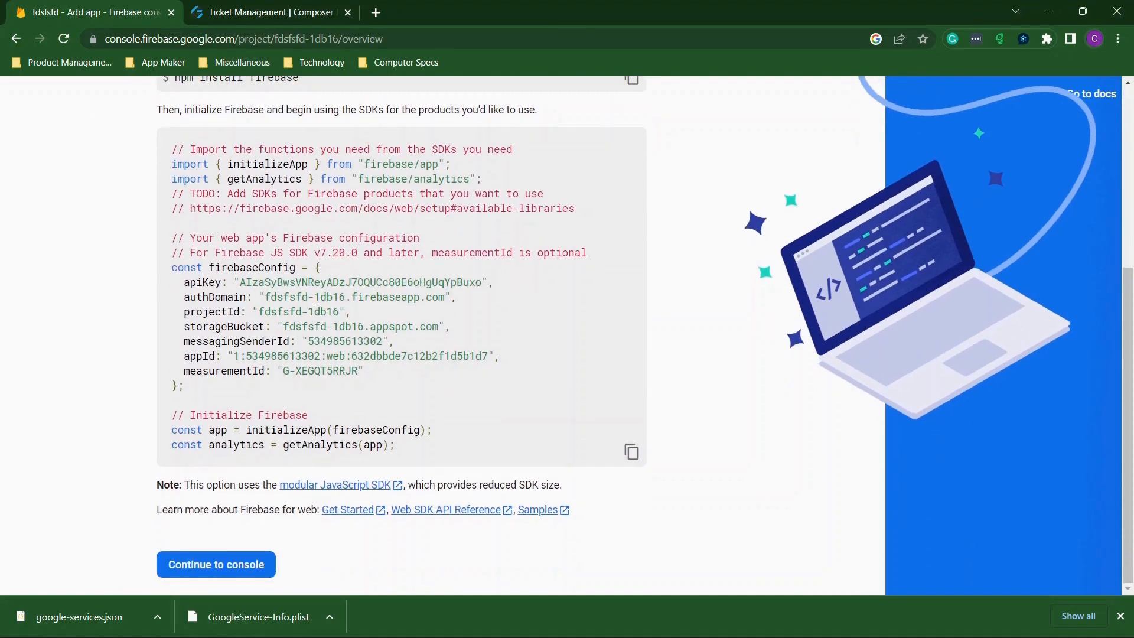
click(249, 565)
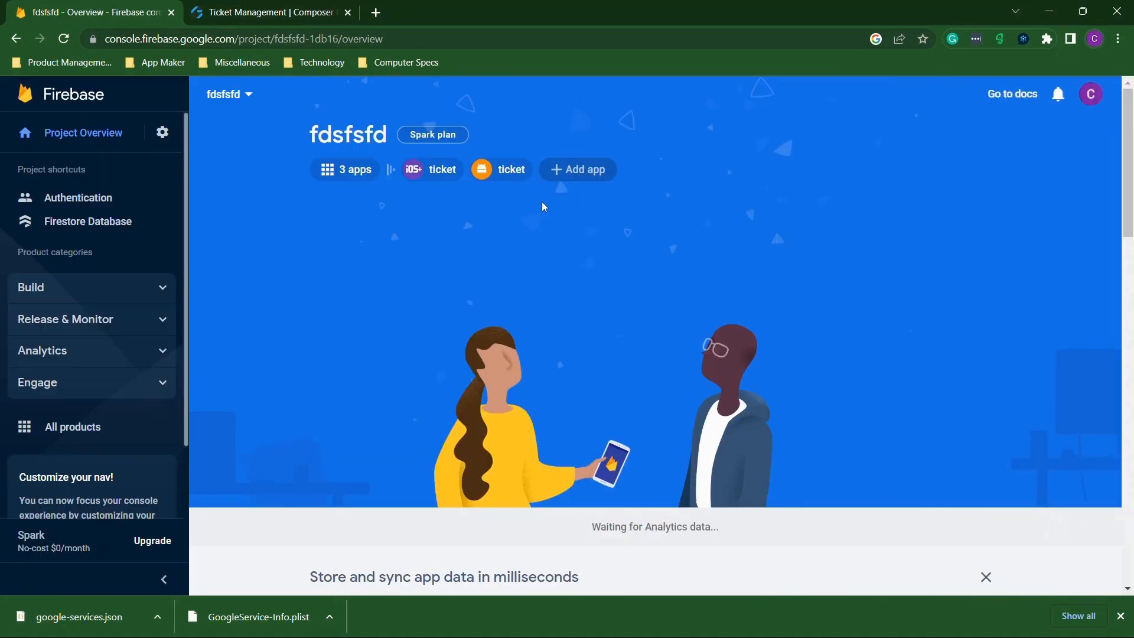
From the 3 apps list, open Project settings for the iOS ticket app.
scroll(510, 216, down, 8)
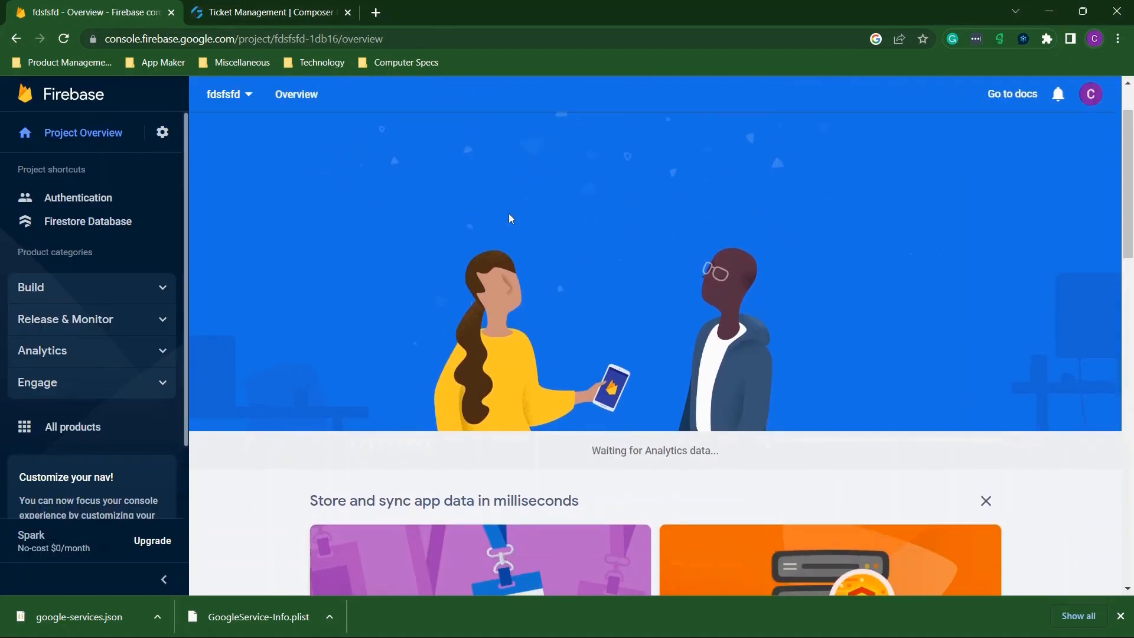
scroll(510, 218, up, 8)
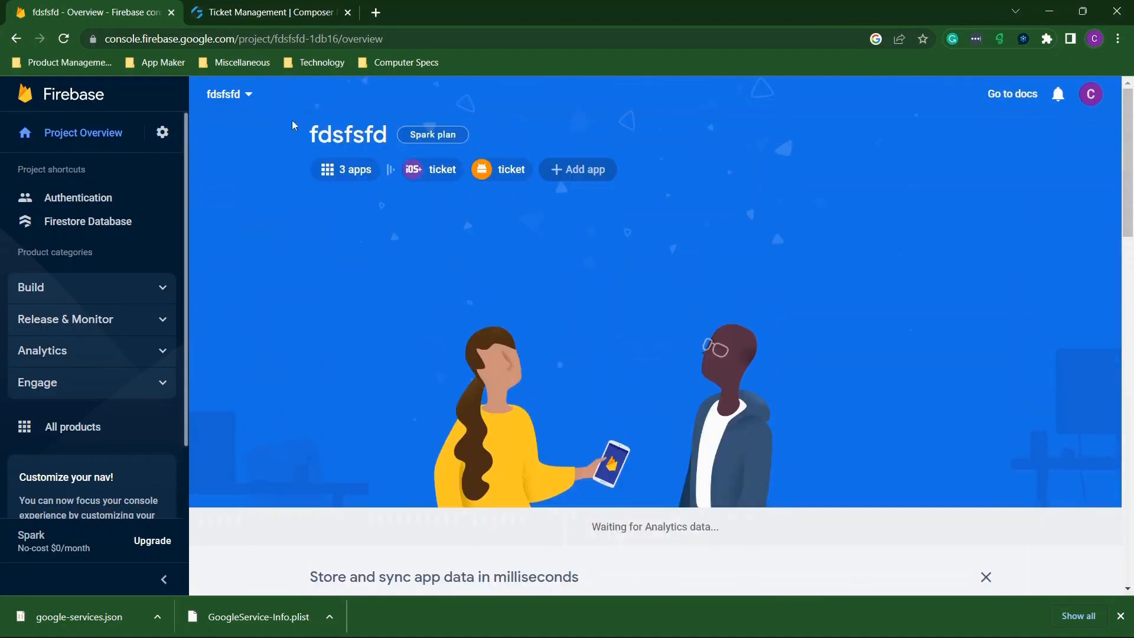
click(354, 169)
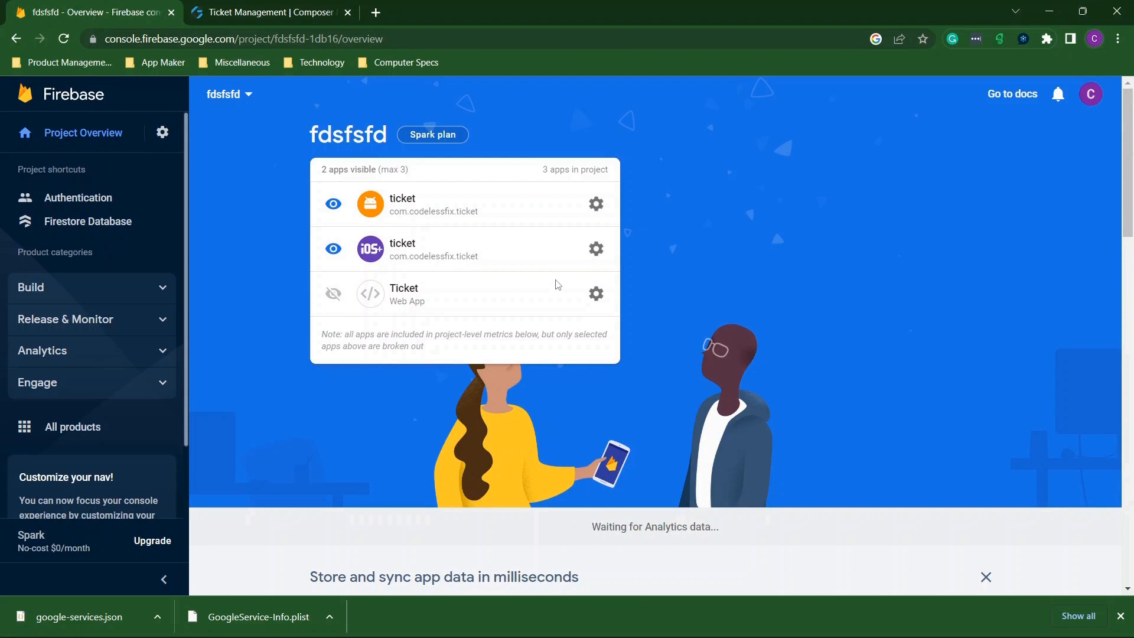
click(595, 247)
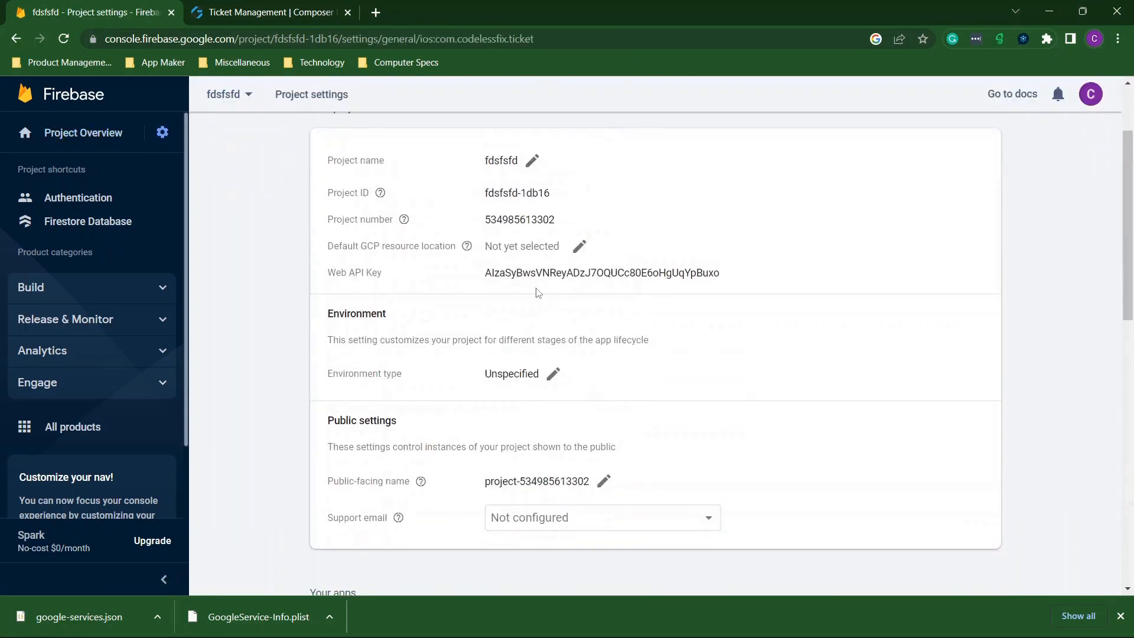
Copy the iOS ticket app's App ID from Firebase settings into Composer's iOS app ID field.
click(307, 12)
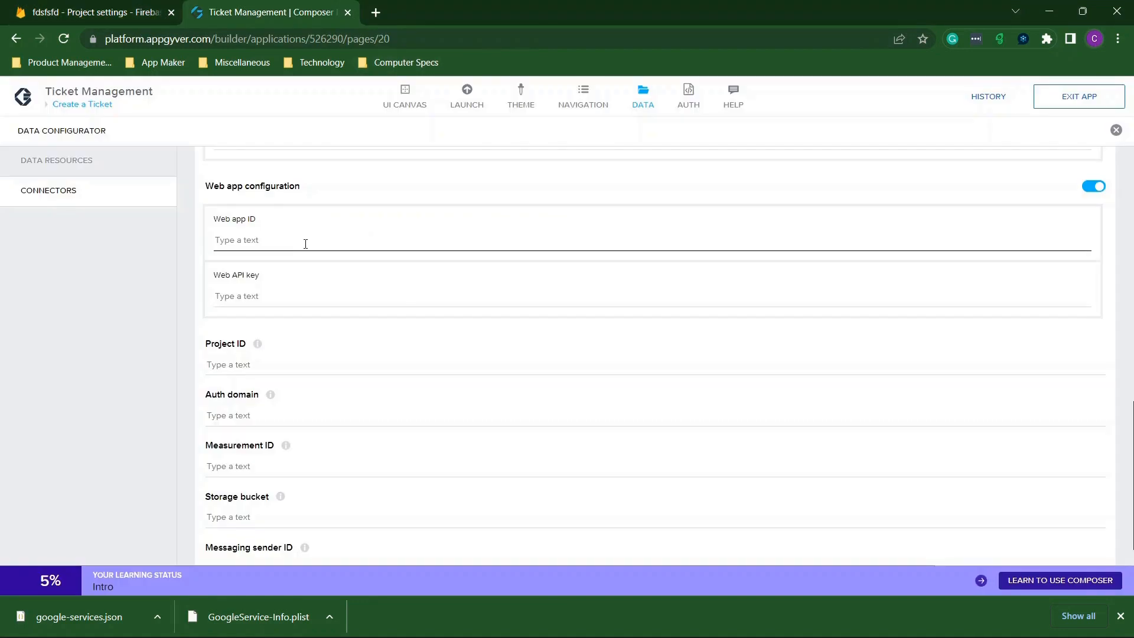
scroll(306, 244, up, 7)
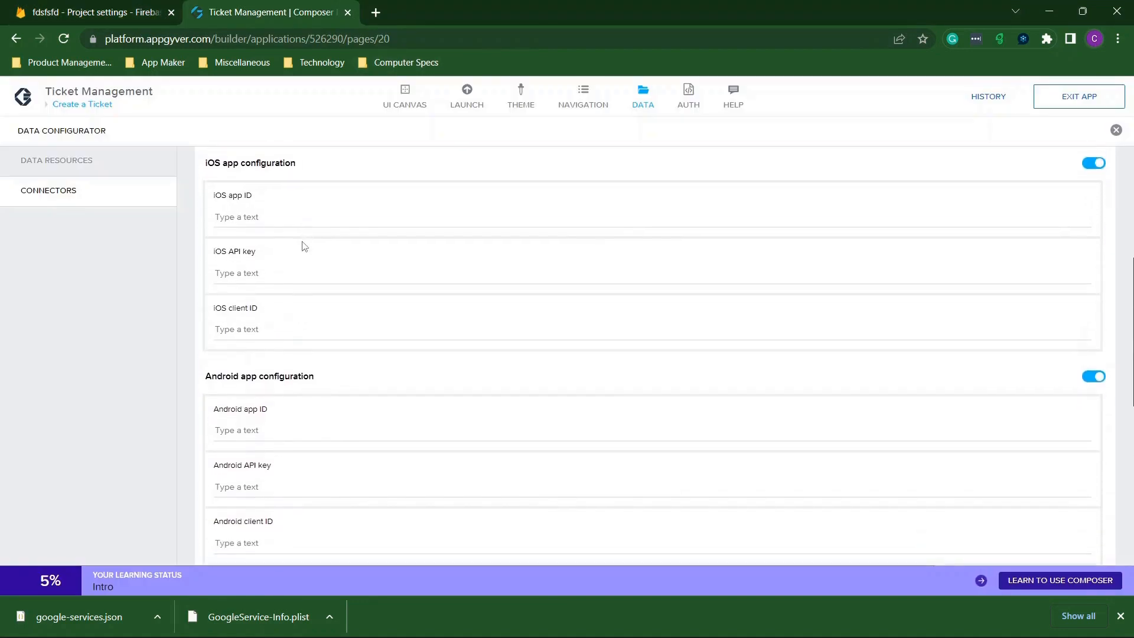
click(139, 22)
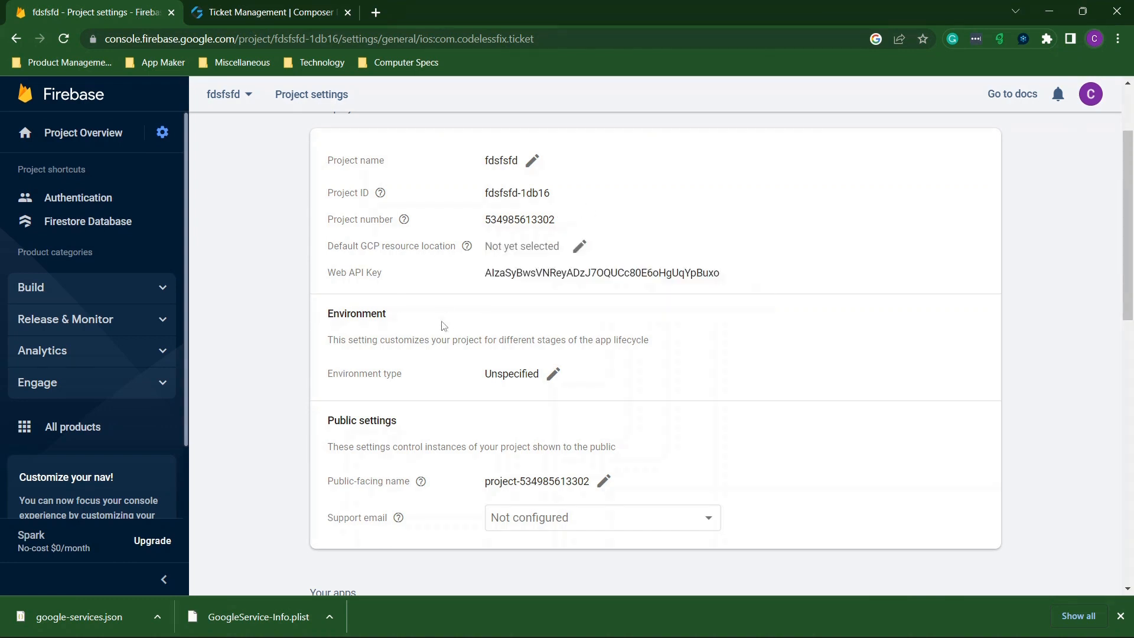
scroll(502, 352, up, 2)
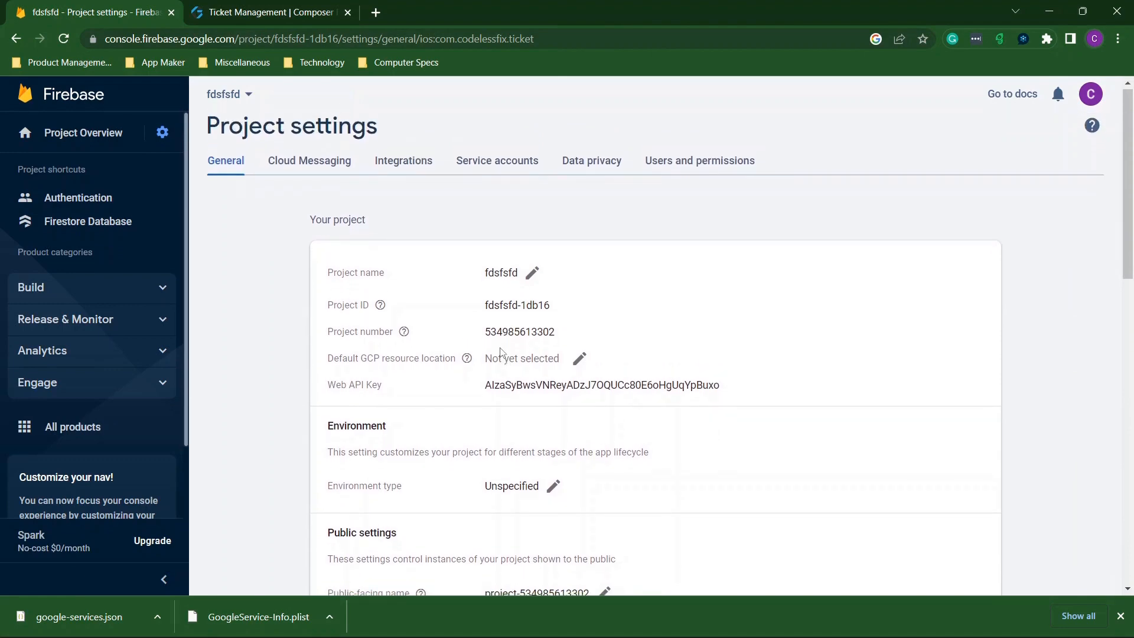
scroll(501, 352, down, 1)
scroll(503, 352, down, 7)
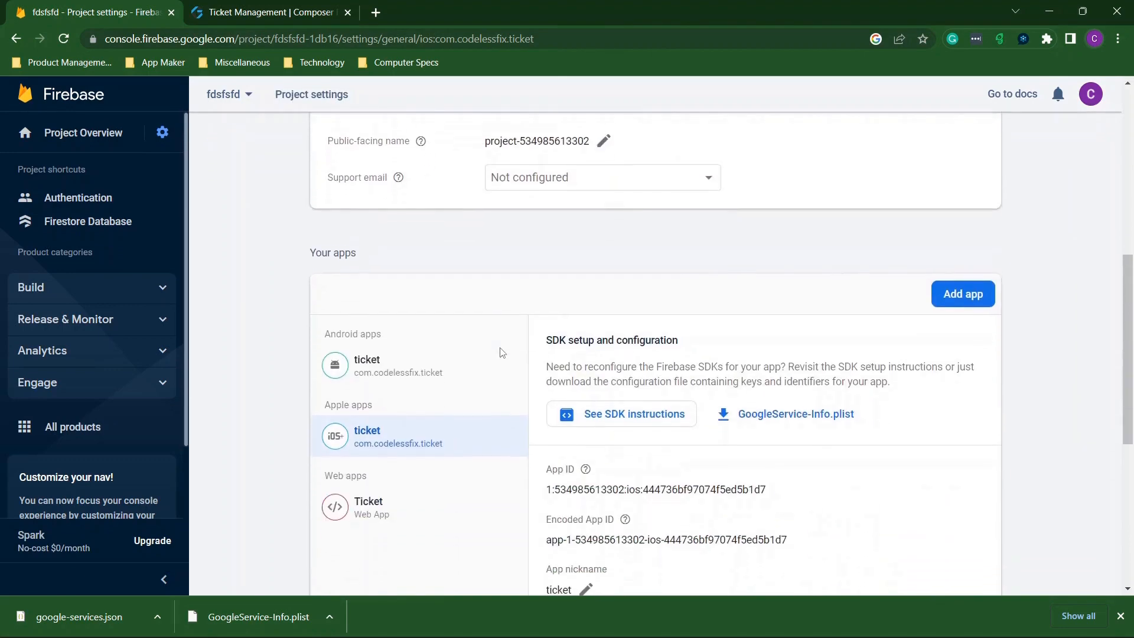
scroll(502, 353, down, 3)
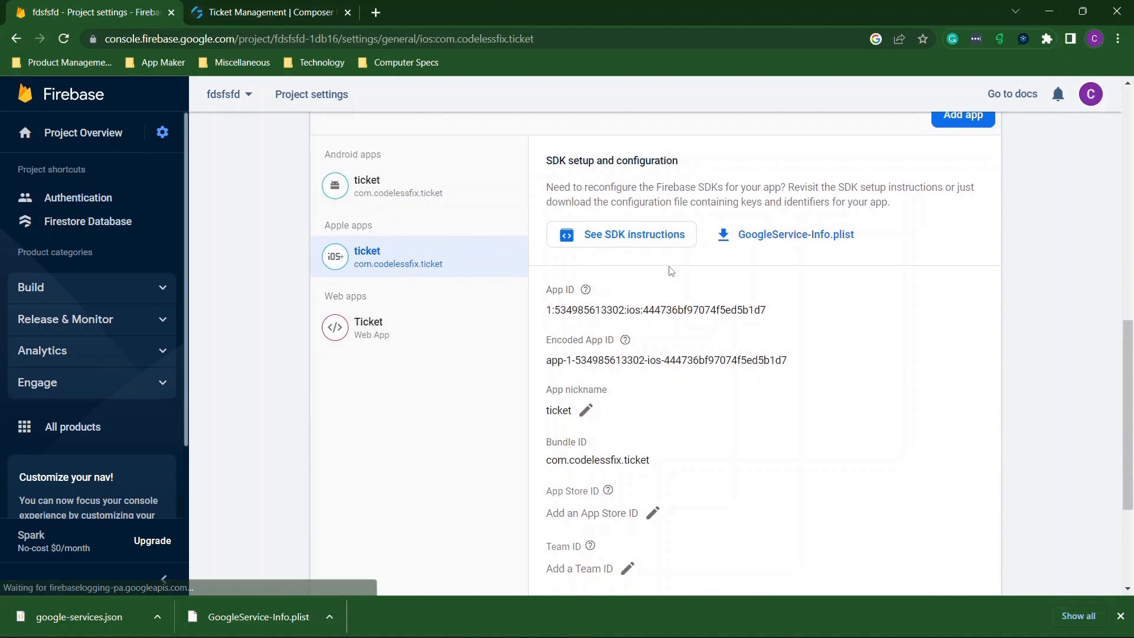
scroll(684, 271, down, 1)
drag(791, 278, 546, 282)
key(ctrl+c)
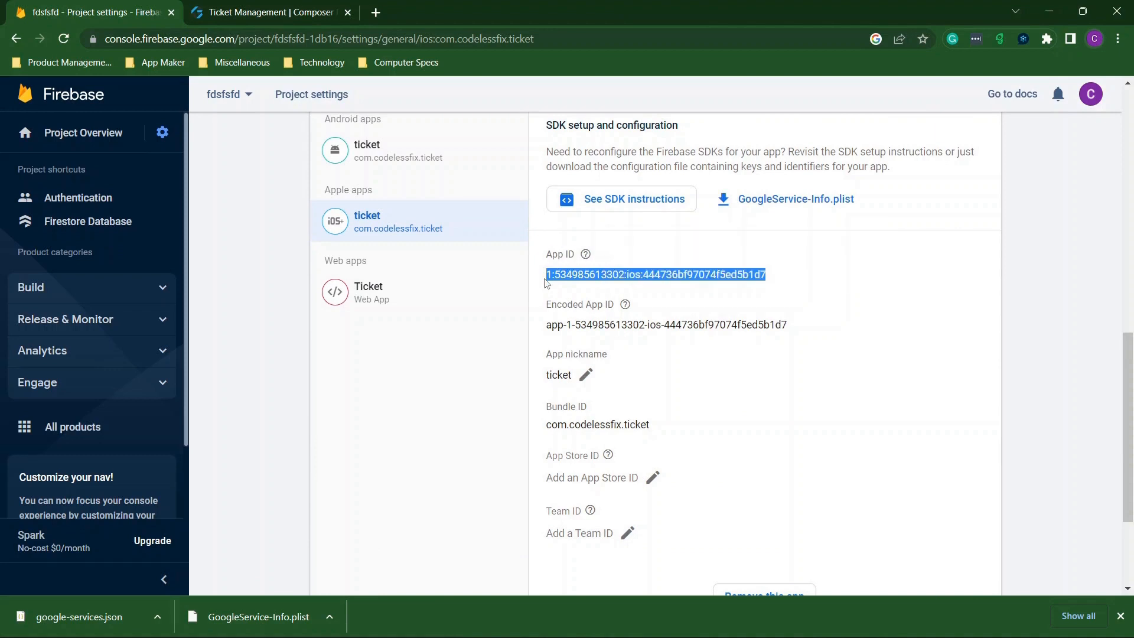
click(229, 23)
click(288, 212)
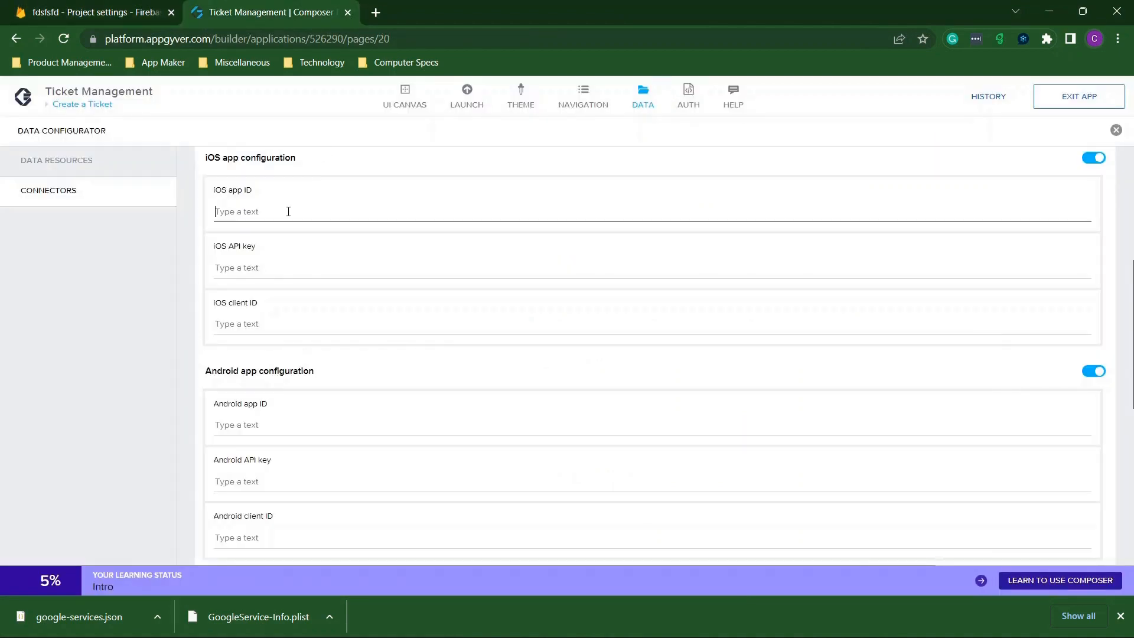
key(ctrl+v)
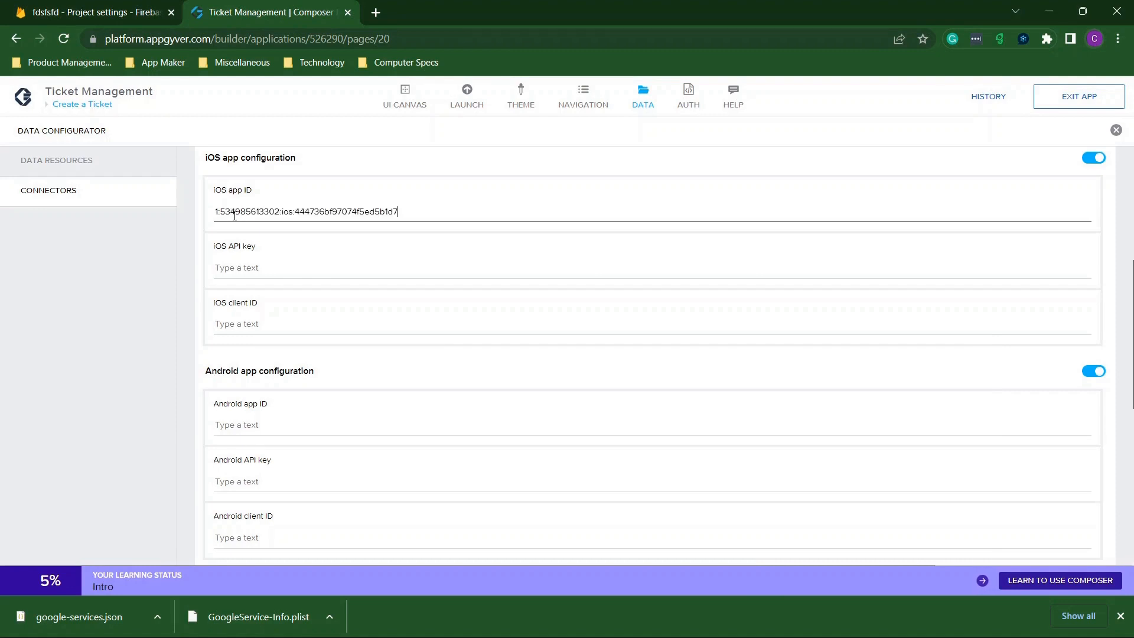
click(251, 267)
Open the downloaded GoogleService-Info.plist file.
click(121, 12)
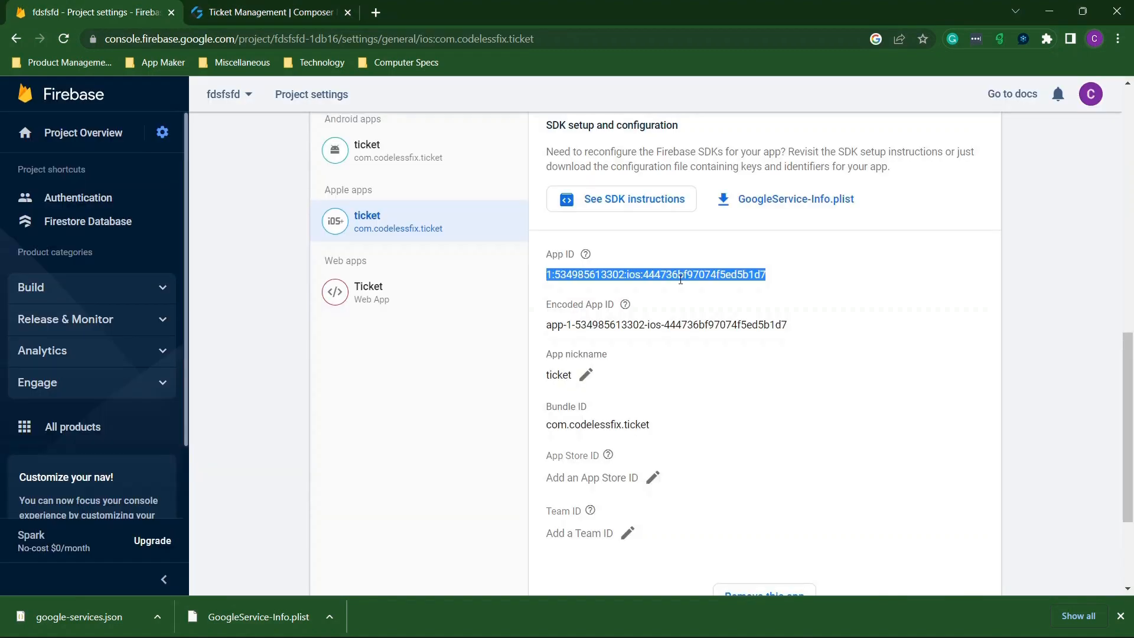
scroll(653, 401, down, 1)
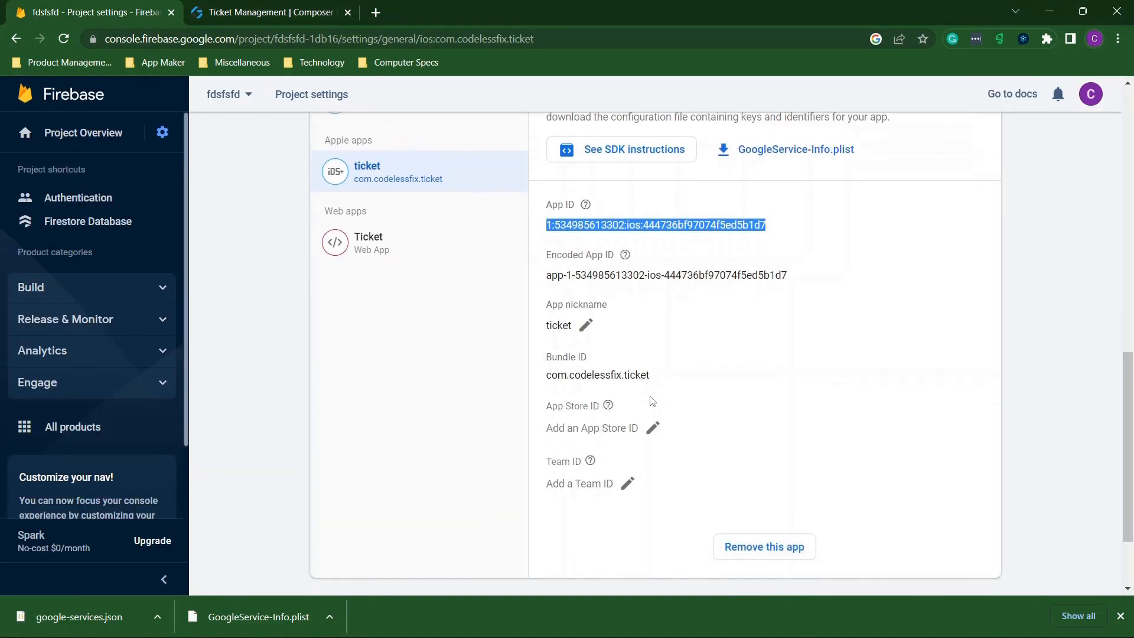
click(319, 601)
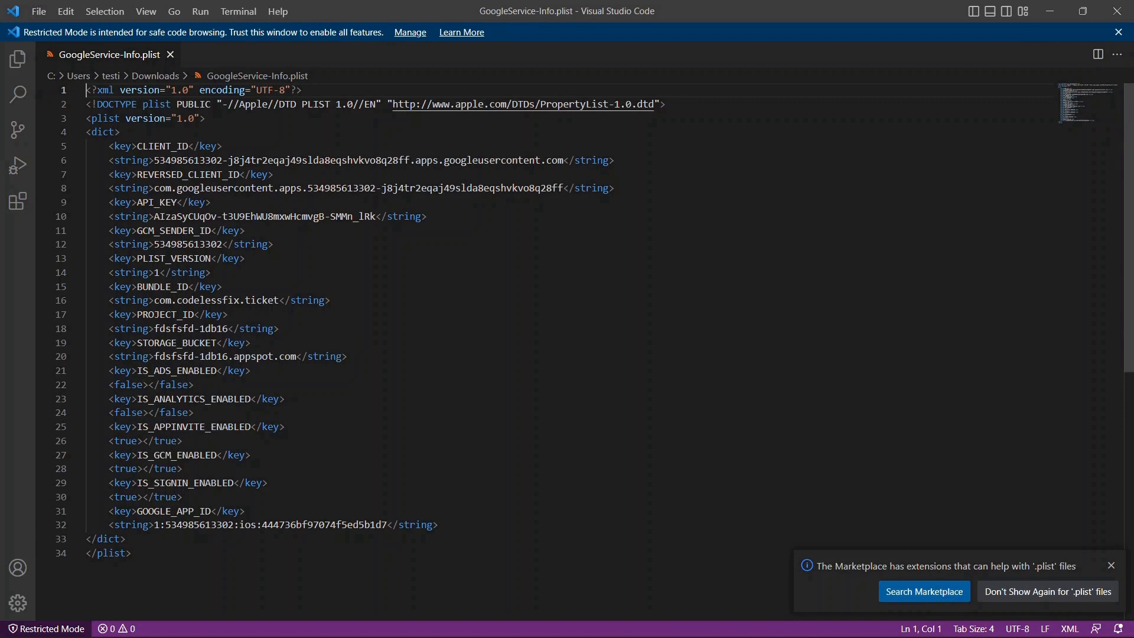
Copy the full API_KEY value from line 10 of the plist and minimize VS Code.
drag(110, 202, 460, 222)
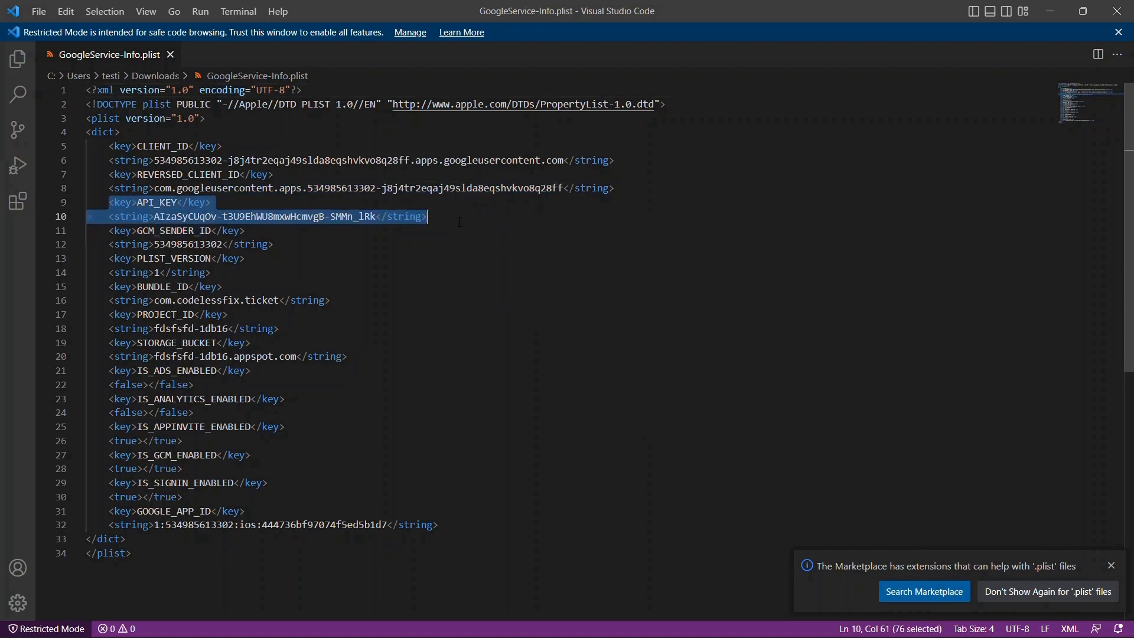
click(154, 215)
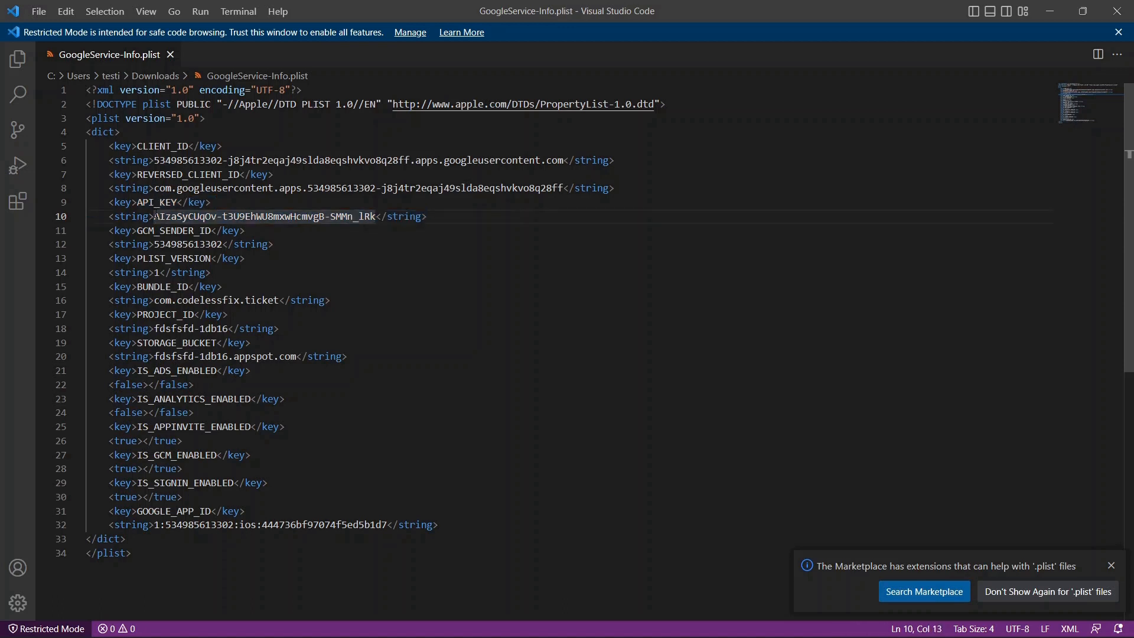
drag(155, 216, 372, 217)
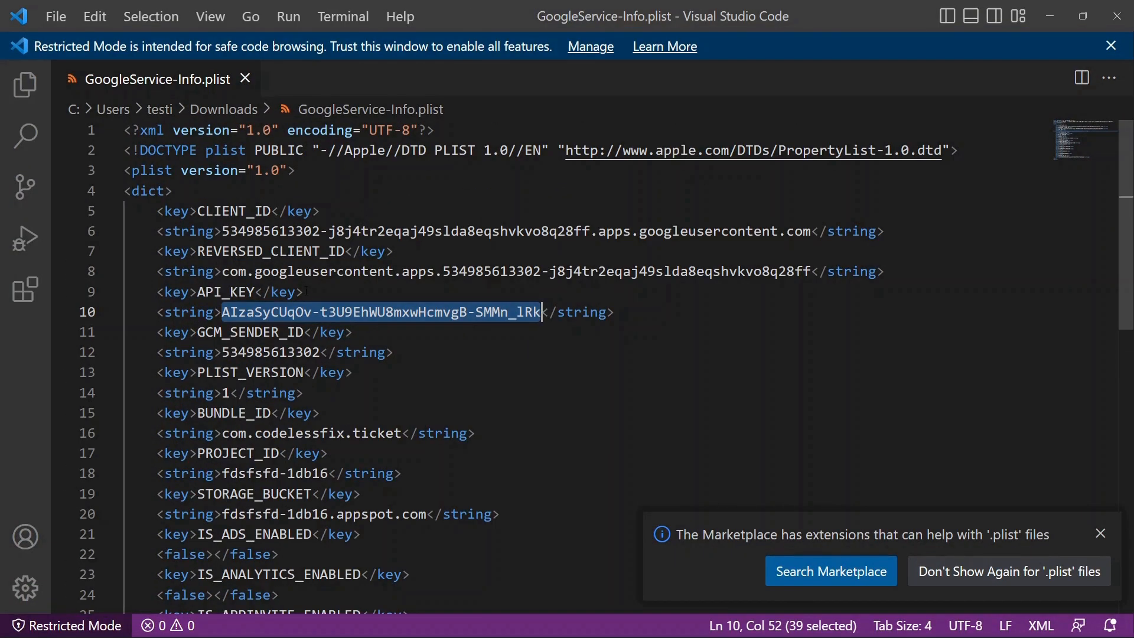
click(571, 326)
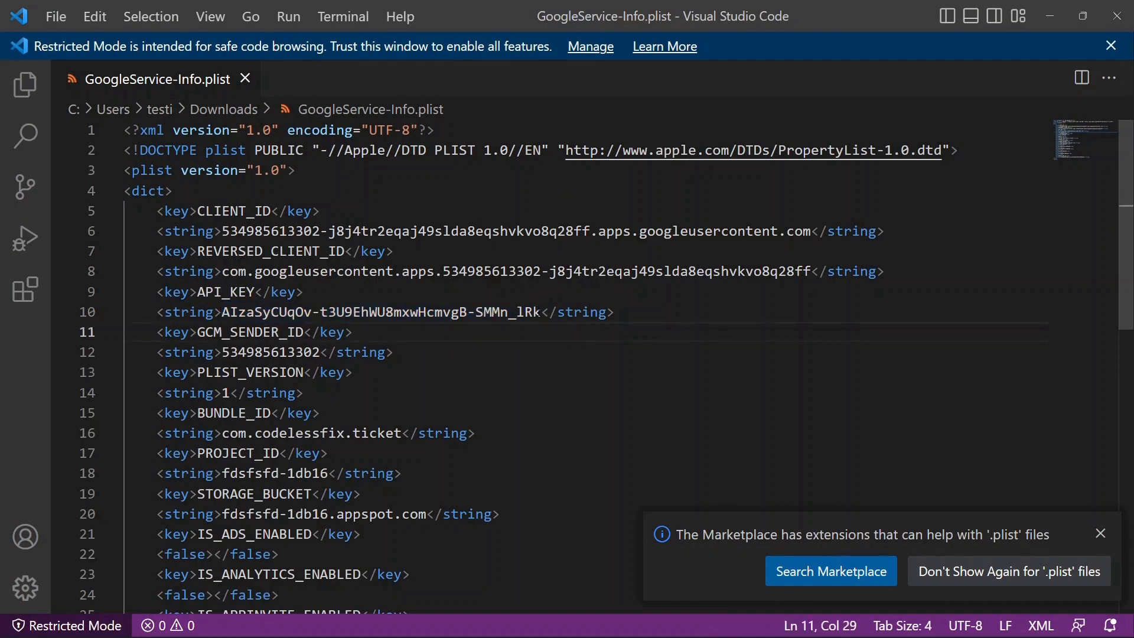
drag(541, 312, 223, 314)
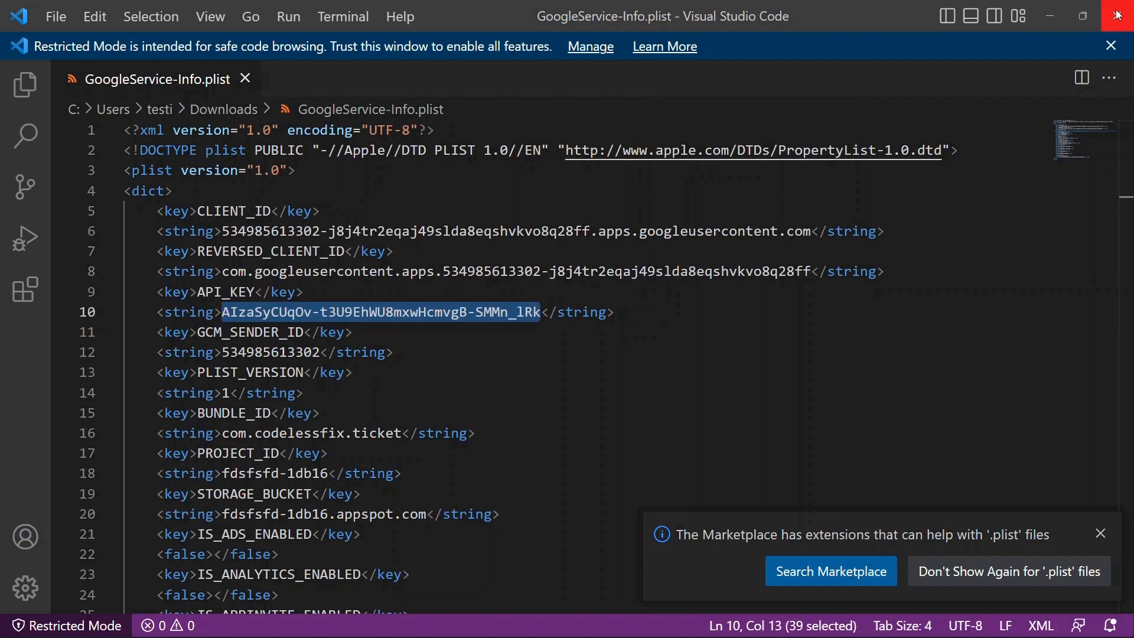
click(1051, 16)
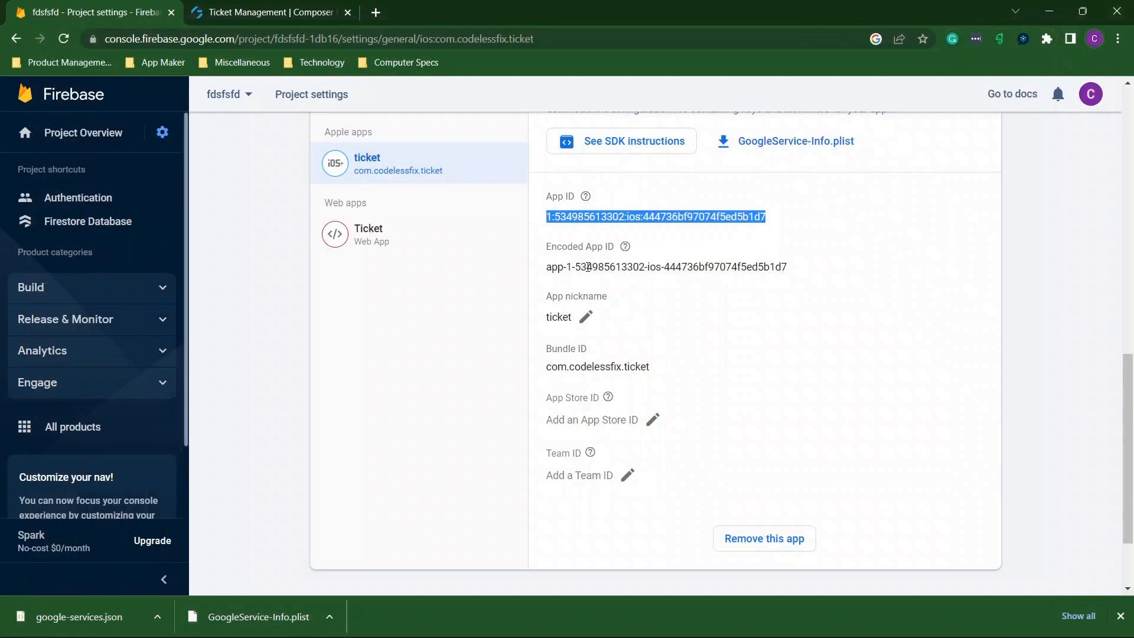
Paste the plist's API key into Composer's iOS API key field, then reopen GoogleService-Info.plist.
click(235, 8)
click(280, 289)
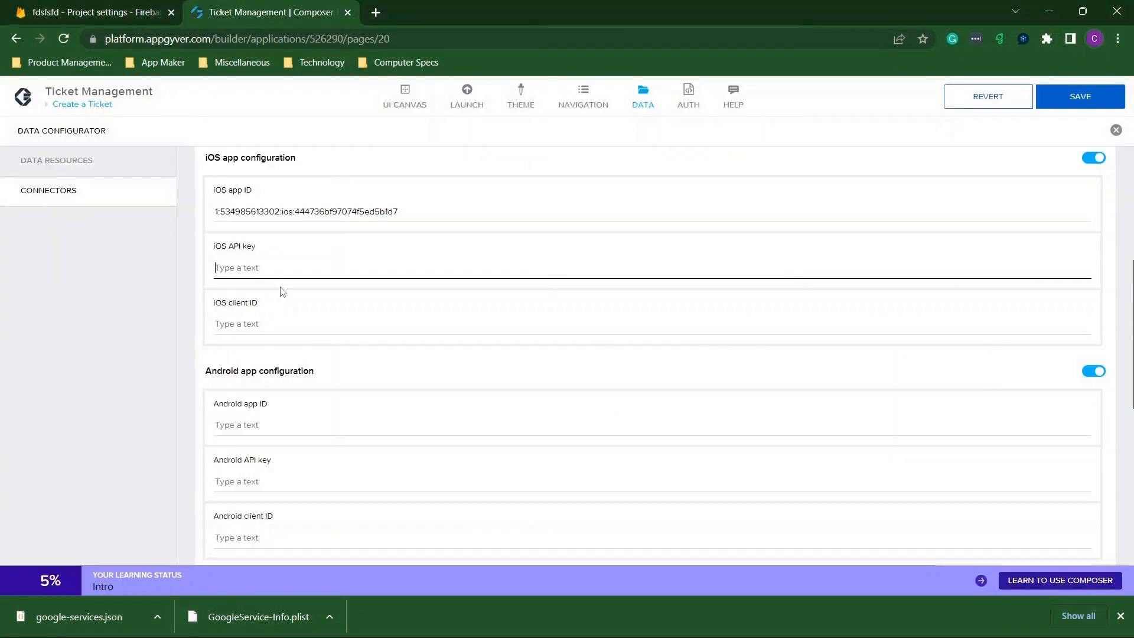
key(ctrl+v)
click(269, 323)
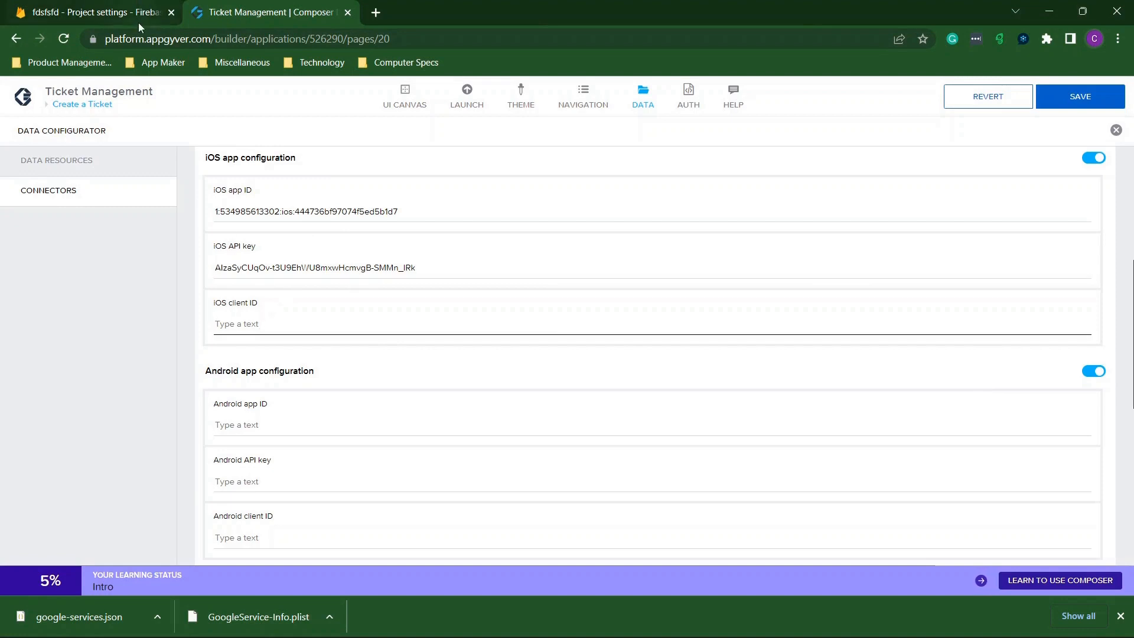
click(138, 18)
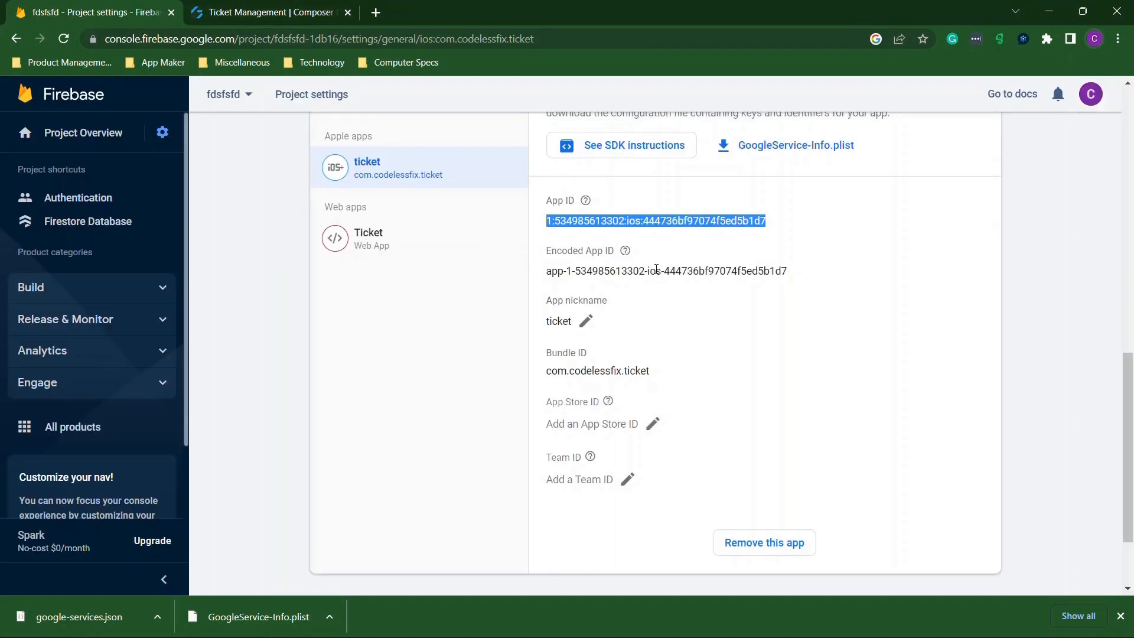
click(378, 455)
click(245, 615)
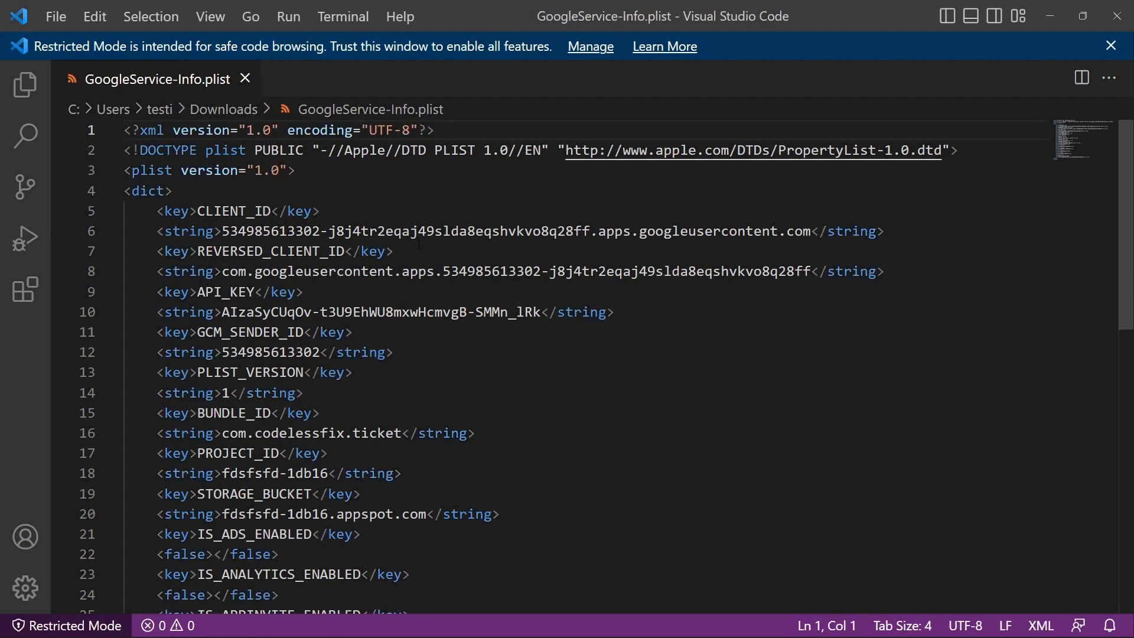
Copy the CLIENT_ID value on line 6 and return to the Ticket Management Composer tab.
scroll(419, 244, down, 1)
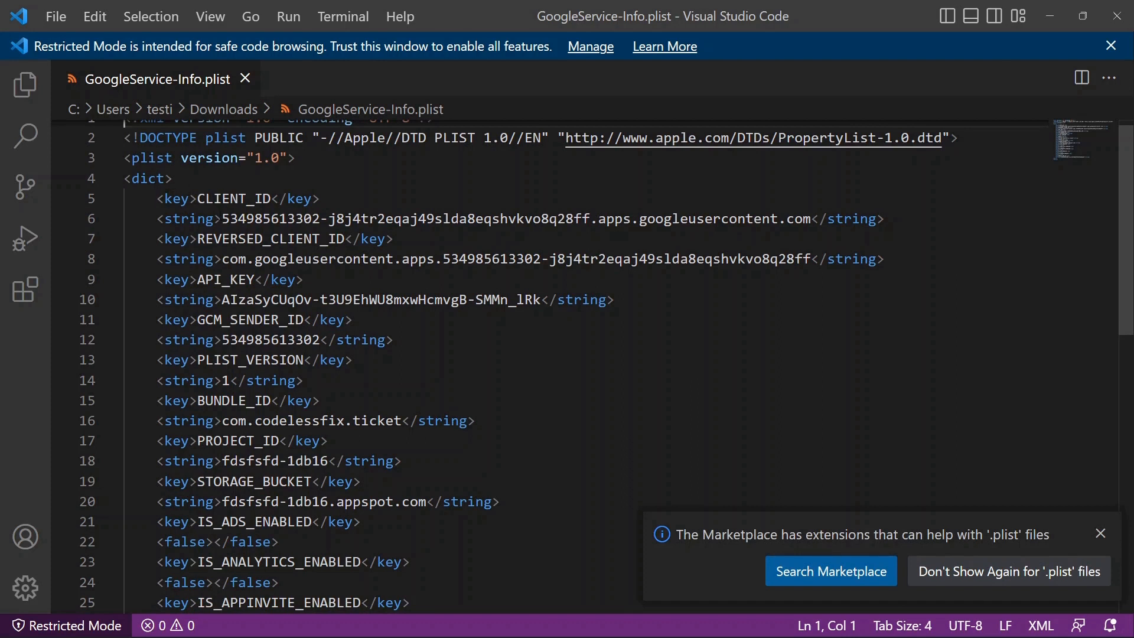
drag(222, 219, 813, 219)
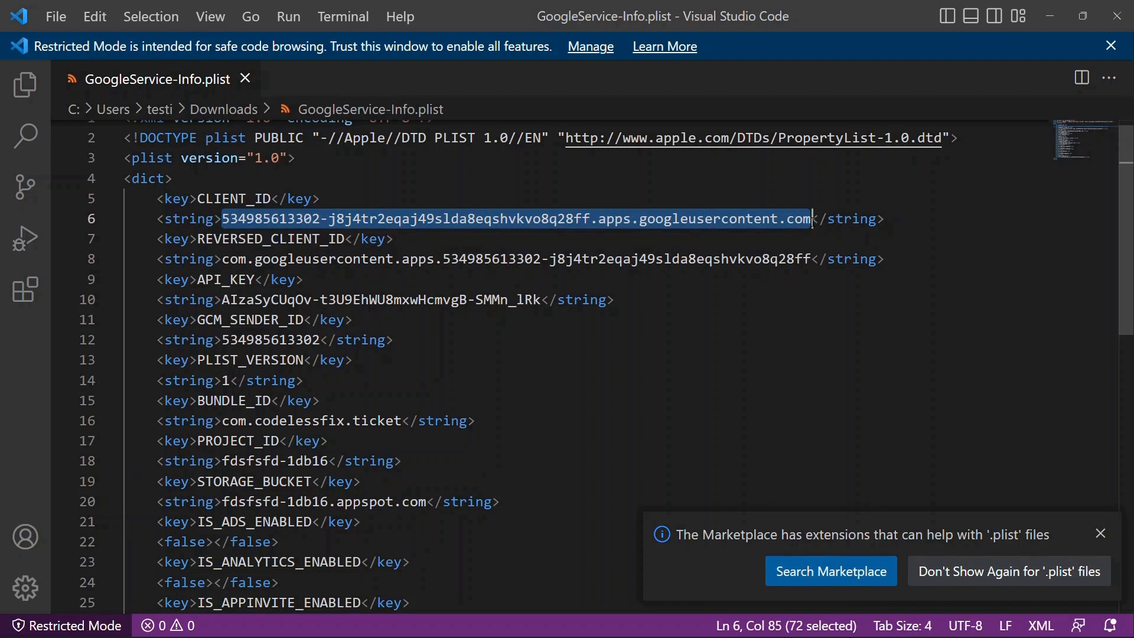
click(1117, 16)
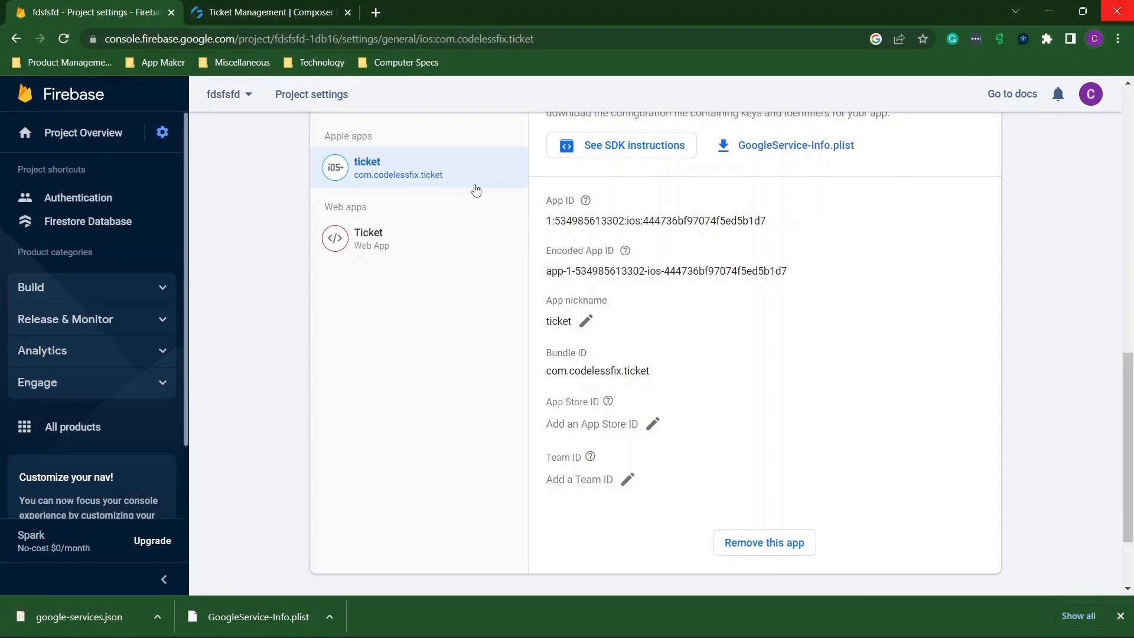
key(ctrl+Tab)
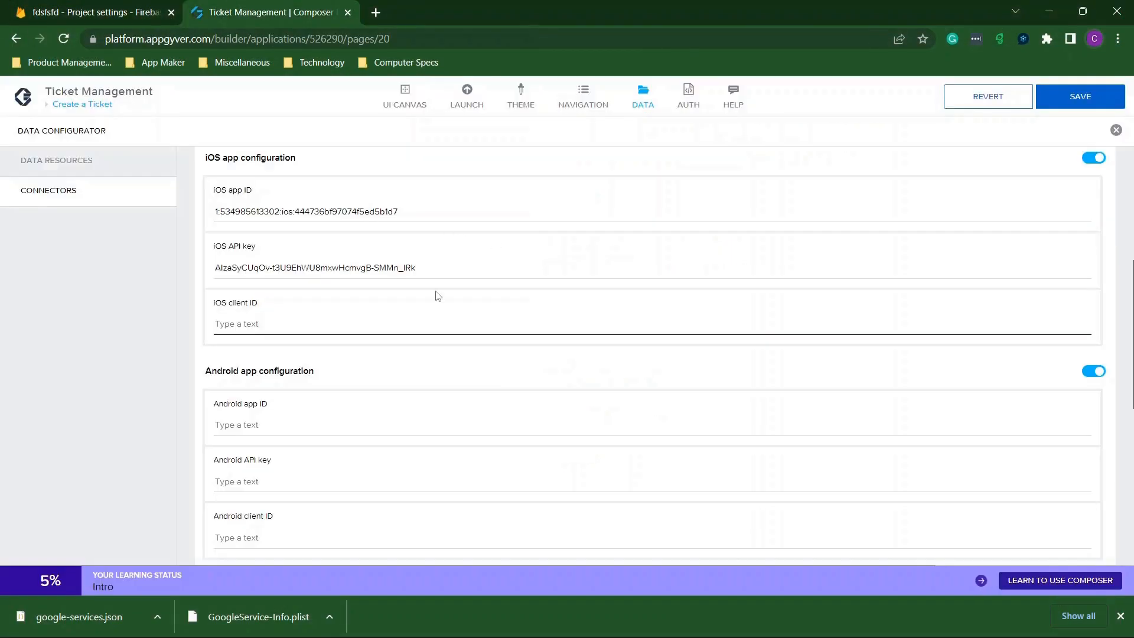
Paste the iOS client ID, then copy the Android ticket app's App ID into Android app ID.
key(ctrl+v)
scroll(437, 295, down, 3)
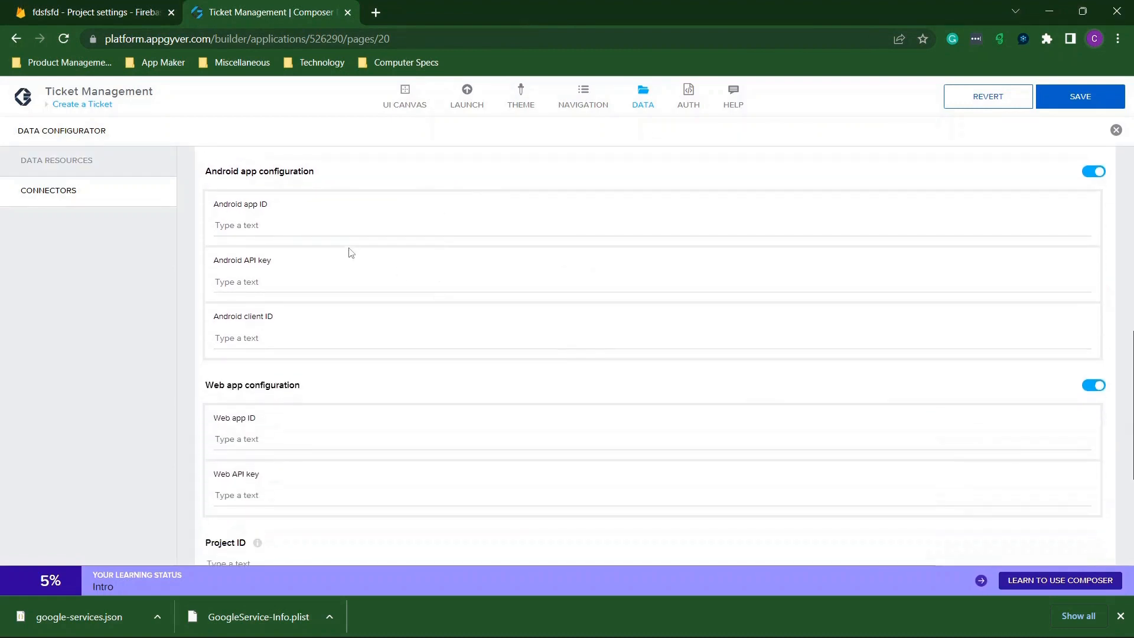
click(308, 222)
click(147, 6)
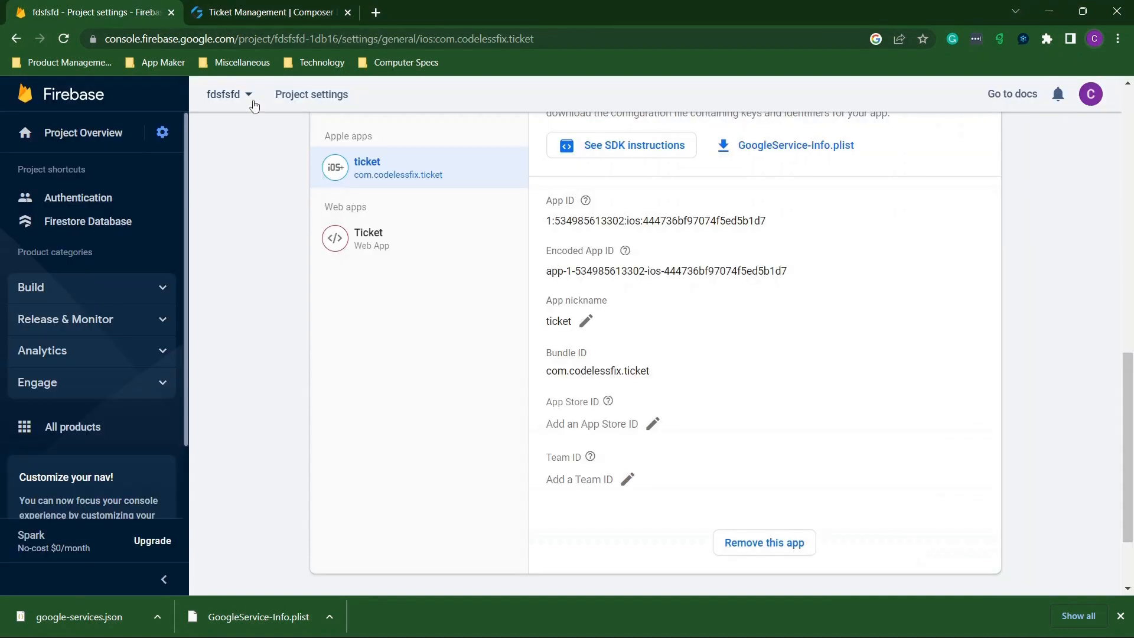
scroll(423, 257, up, 1)
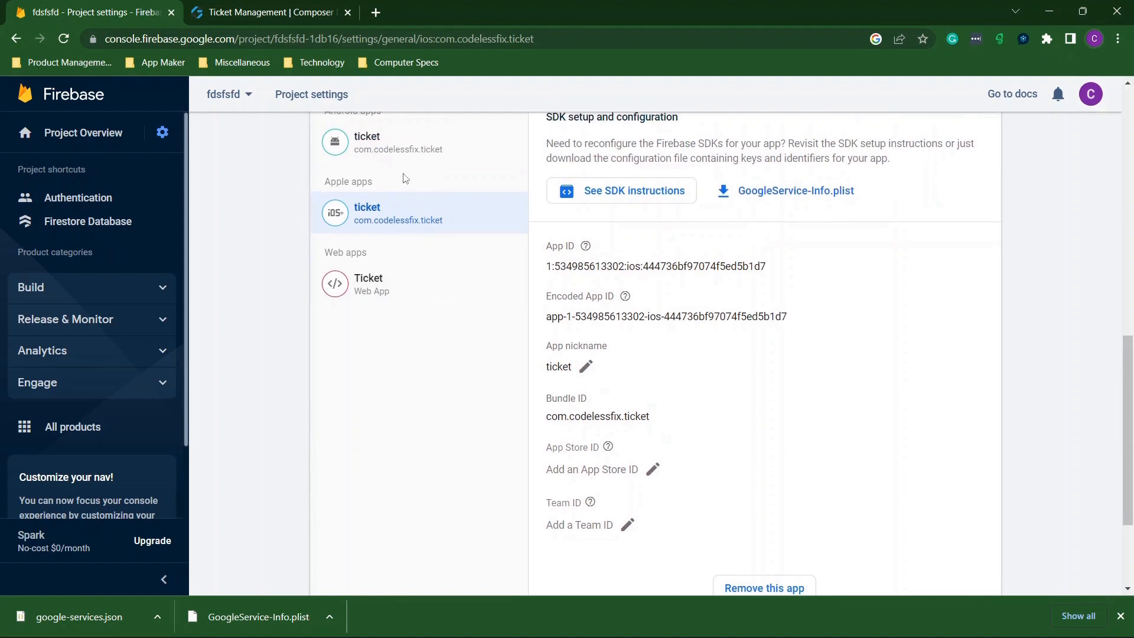
click(399, 151)
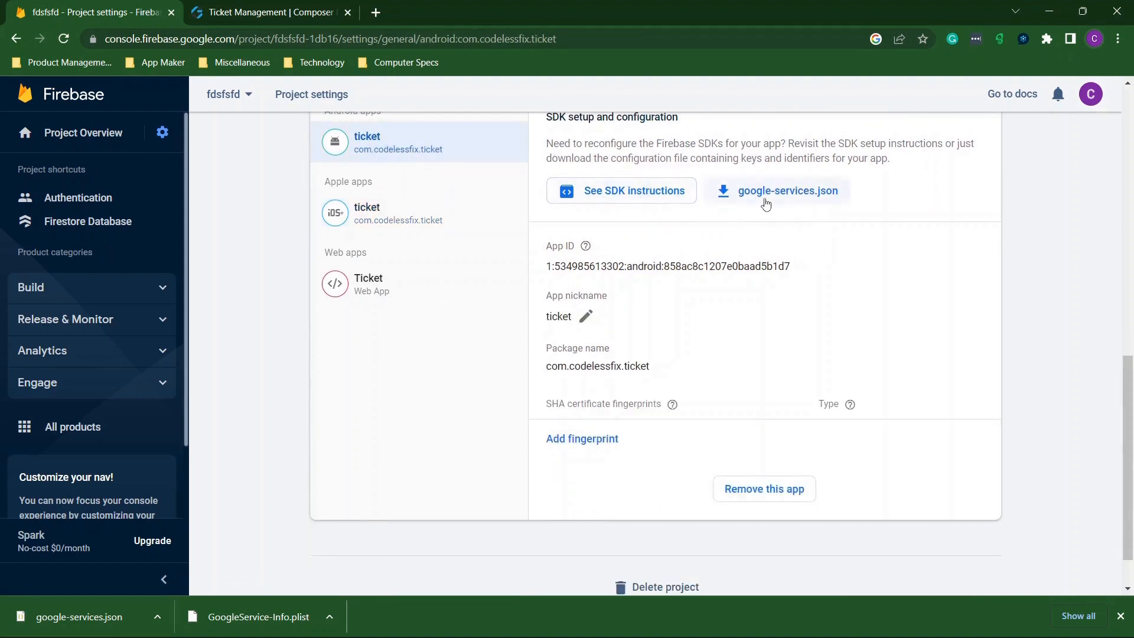
drag(802, 270, 544, 271)
key(ctrl+c)
click(190, 7)
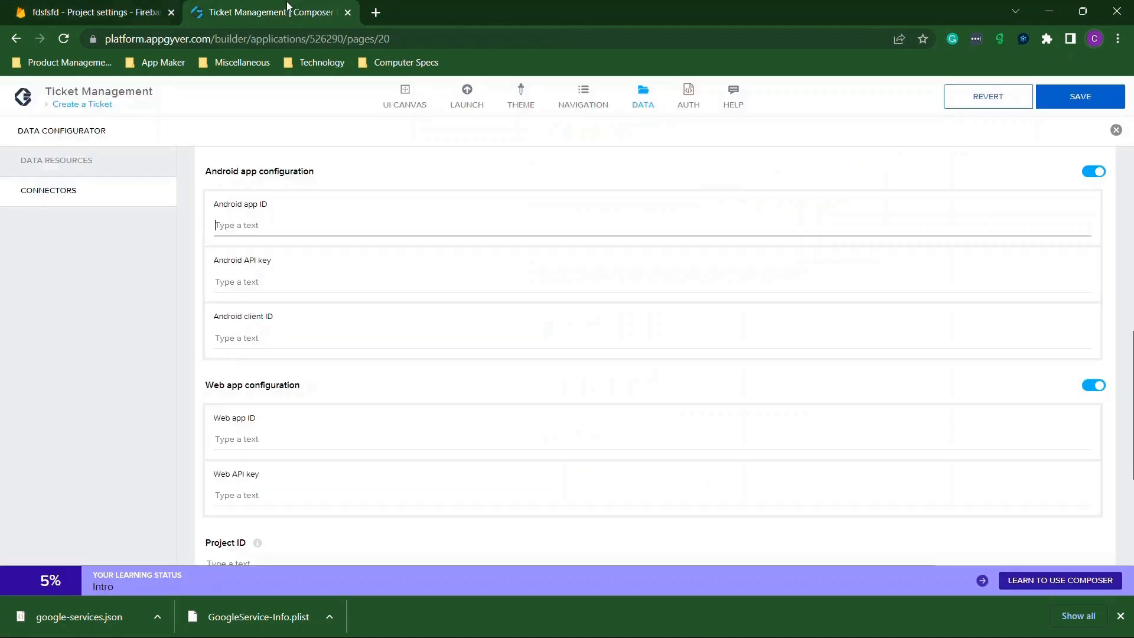
key(ctrl+v)
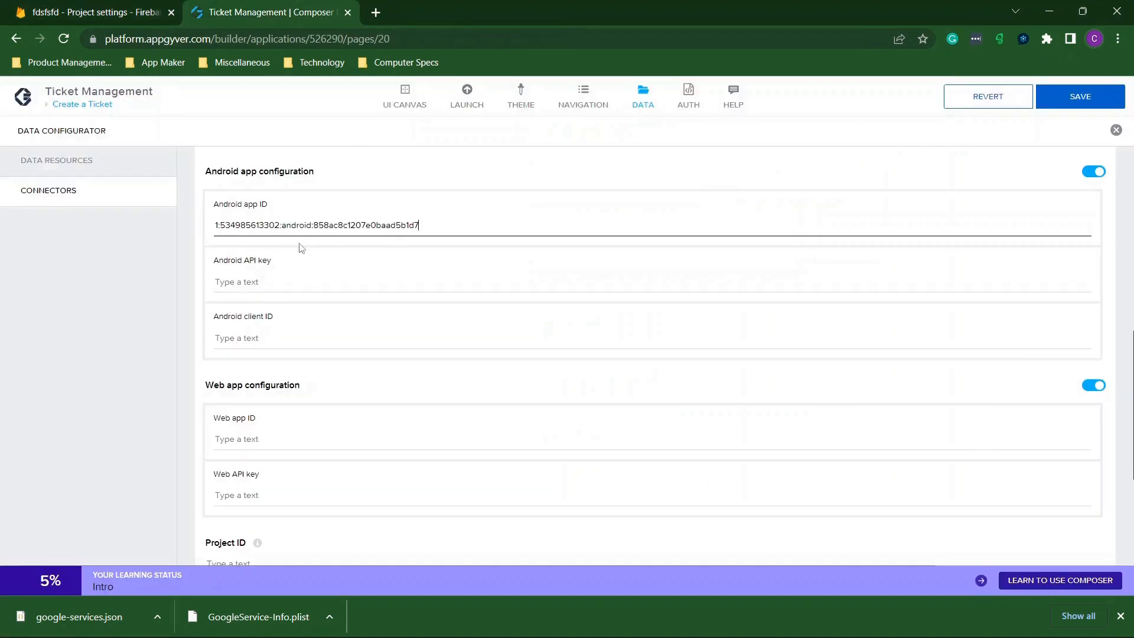
Open the downloaded google-services.json file in the code editor.
click(275, 277)
click(95, 12)
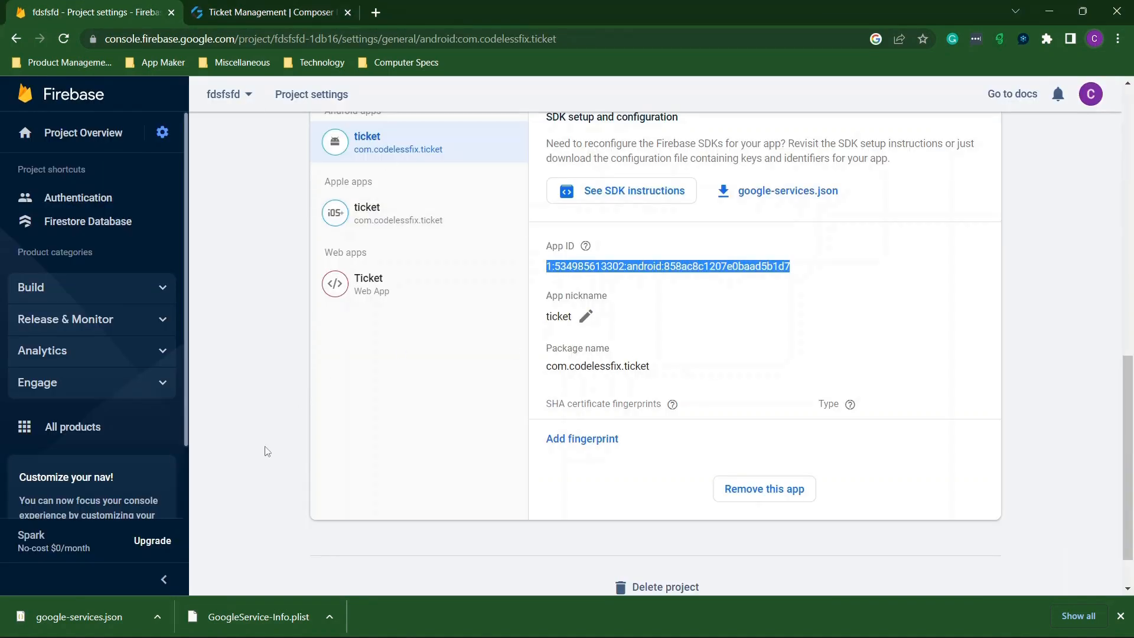
click(110, 603)
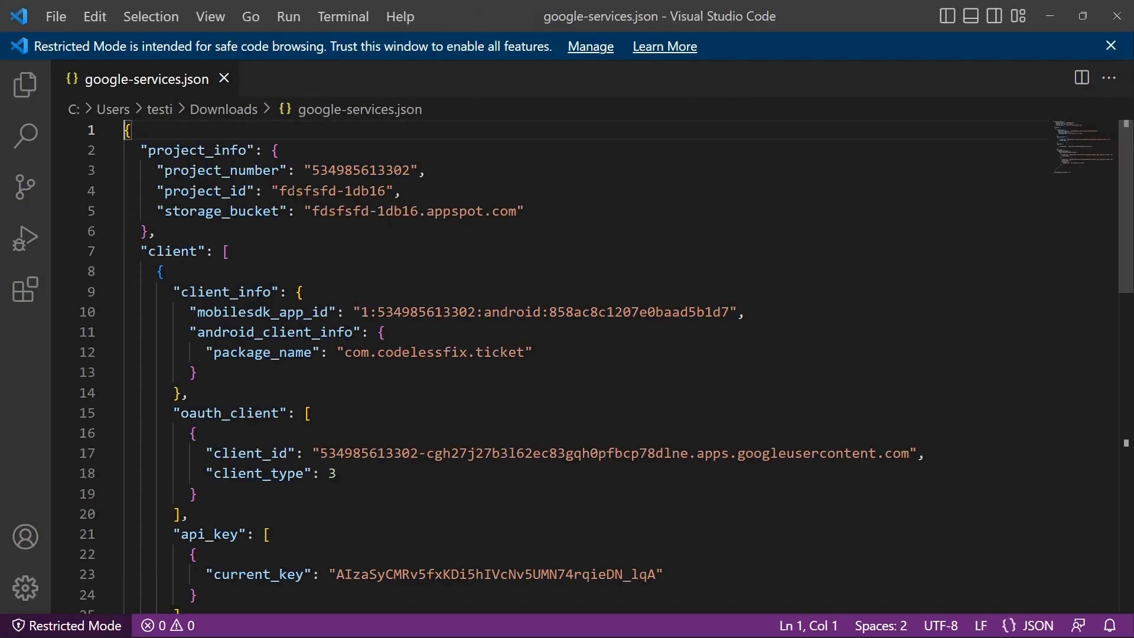
Search google-services.json for 'api', select the current_key value on line 23, and return to the Ticket Management Composer tab.
click(294, 192)
key(ctrl+f)
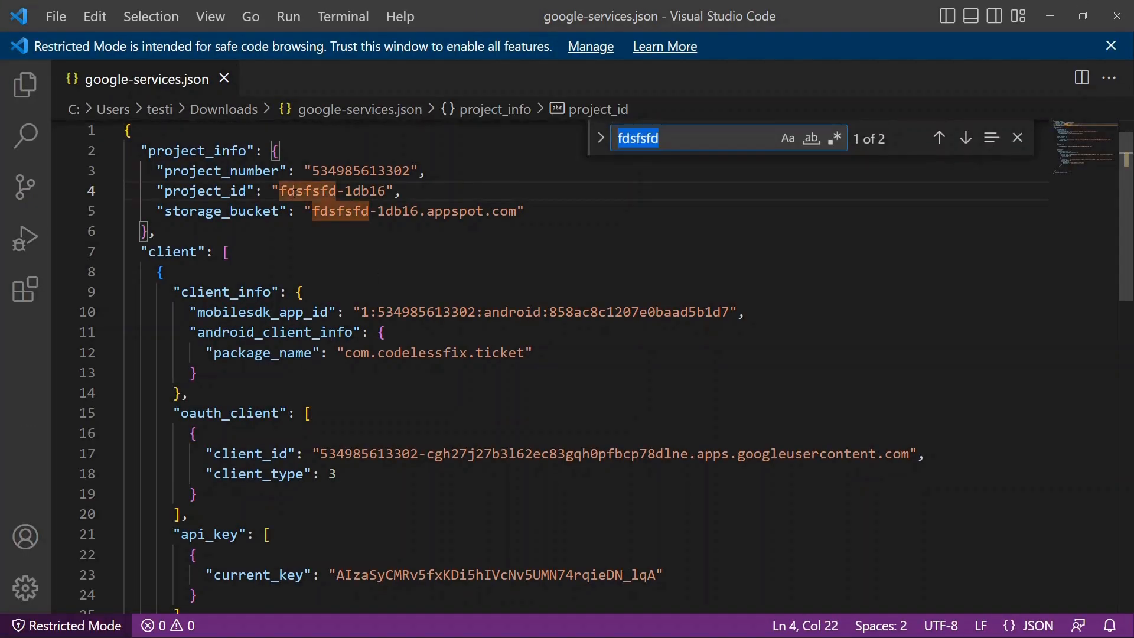
text(api)
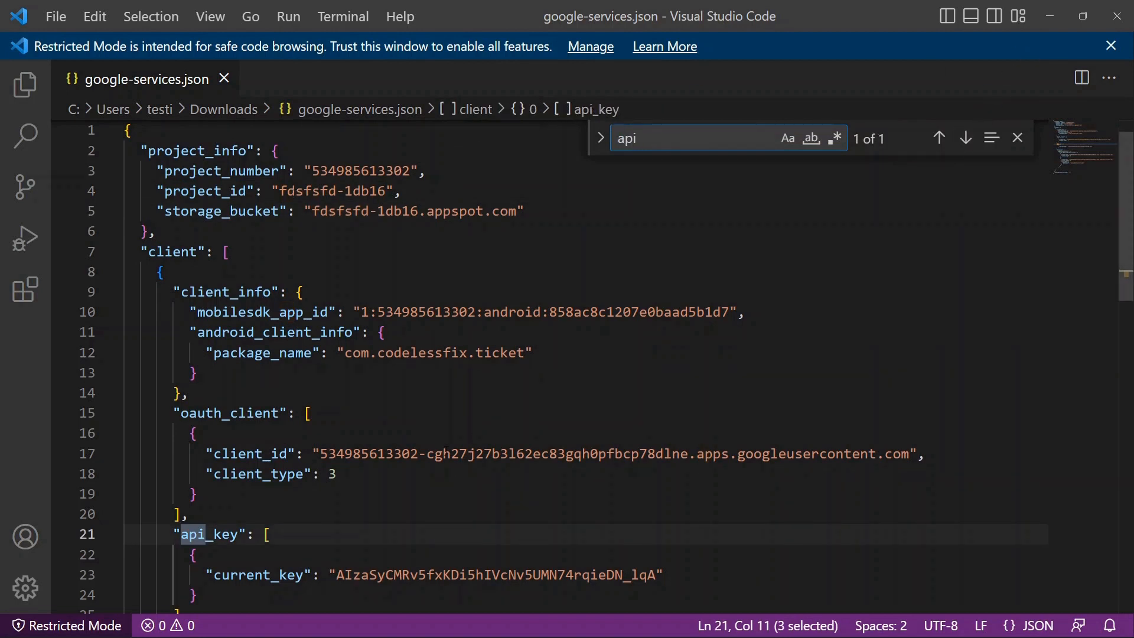
scroll(285, 359, down, 3)
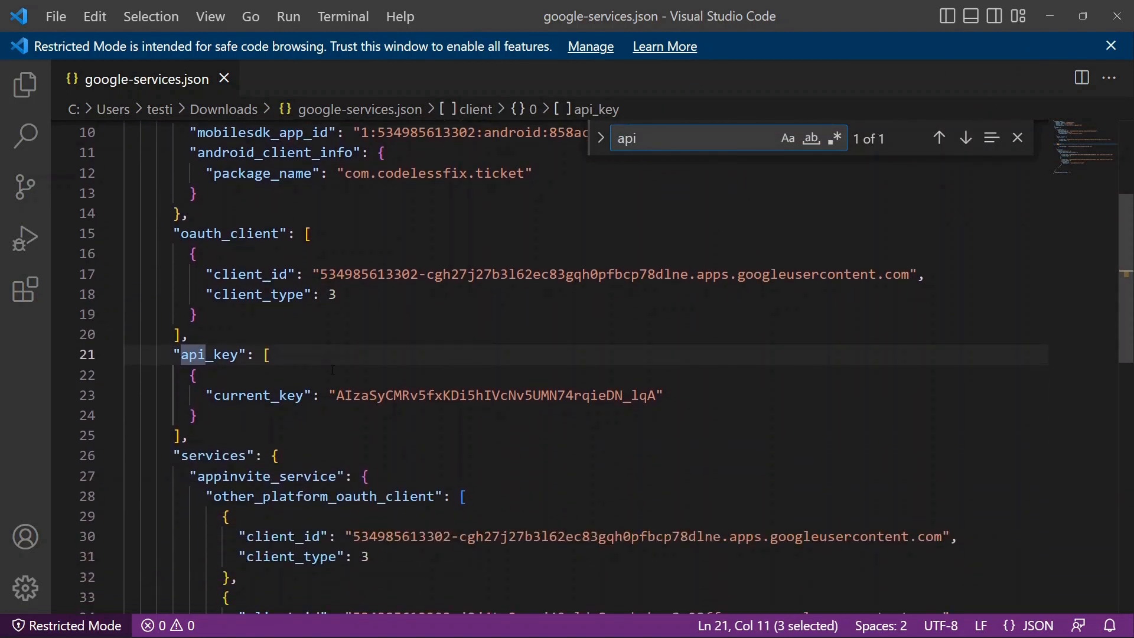
drag(340, 399, 657, 396)
key(ctrl+c)
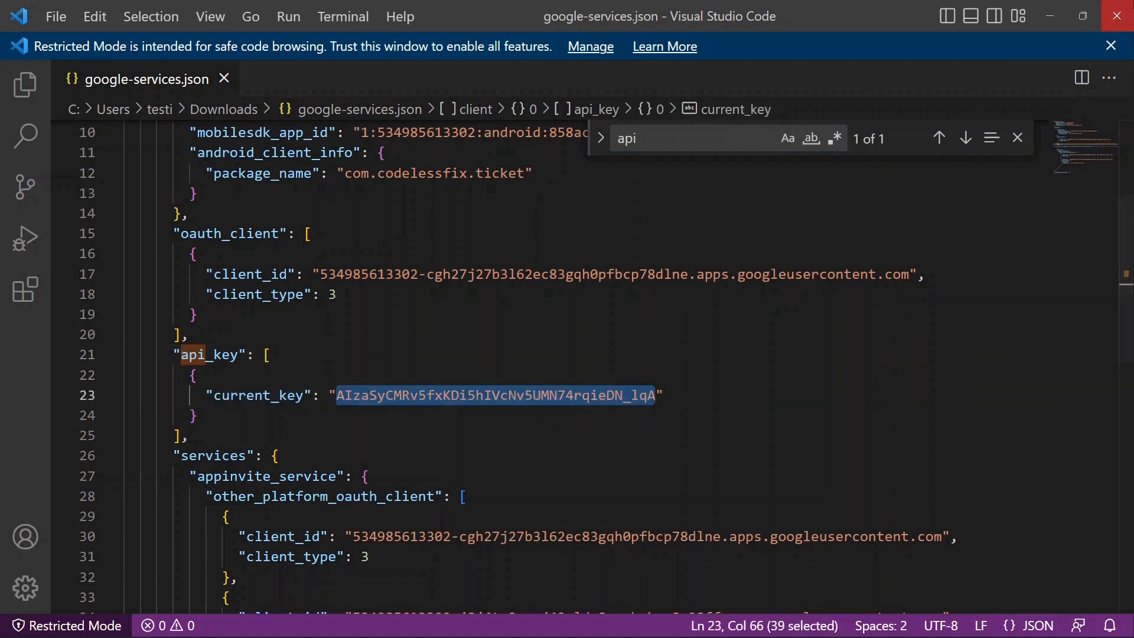
key(alt+Tab)
click(296, 12)
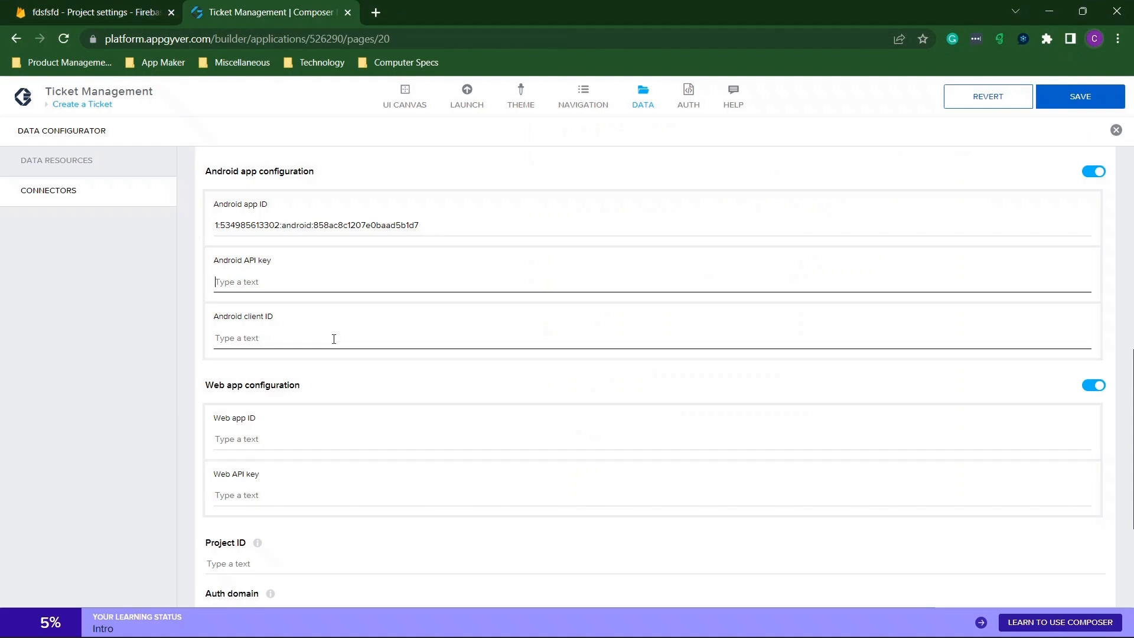
Paste the copied key into the Android API key field.
click(309, 301)
key(ctrl+v)
click(292, 333)
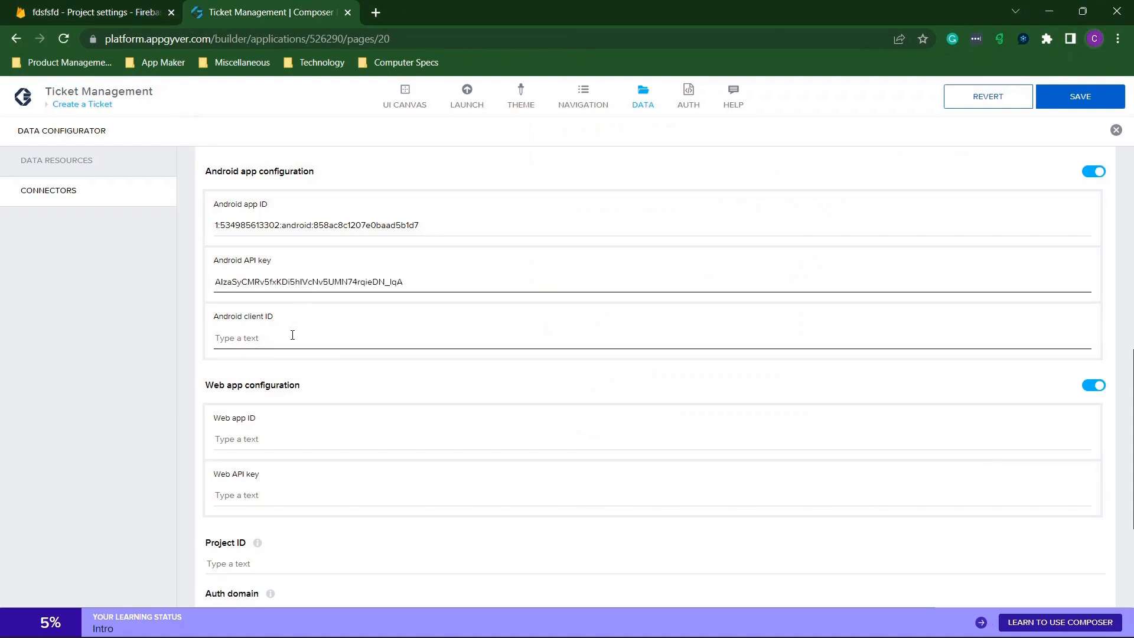
Download google-services.json again from Firebase project settings and open the new google-services (1).json.
click(165, 6)
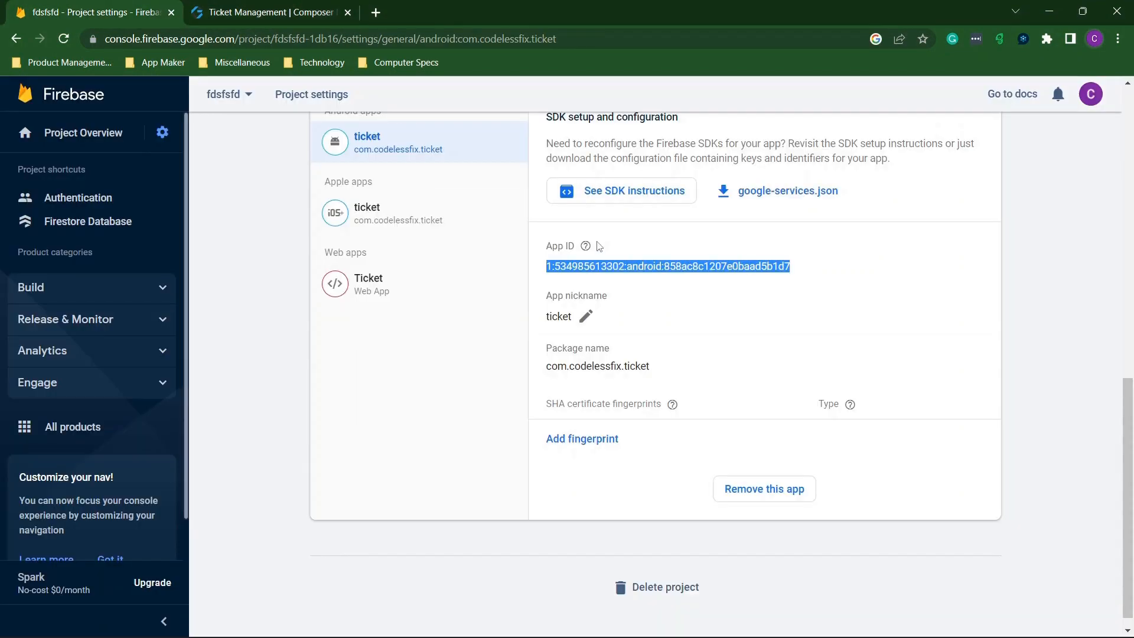
click(660, 313)
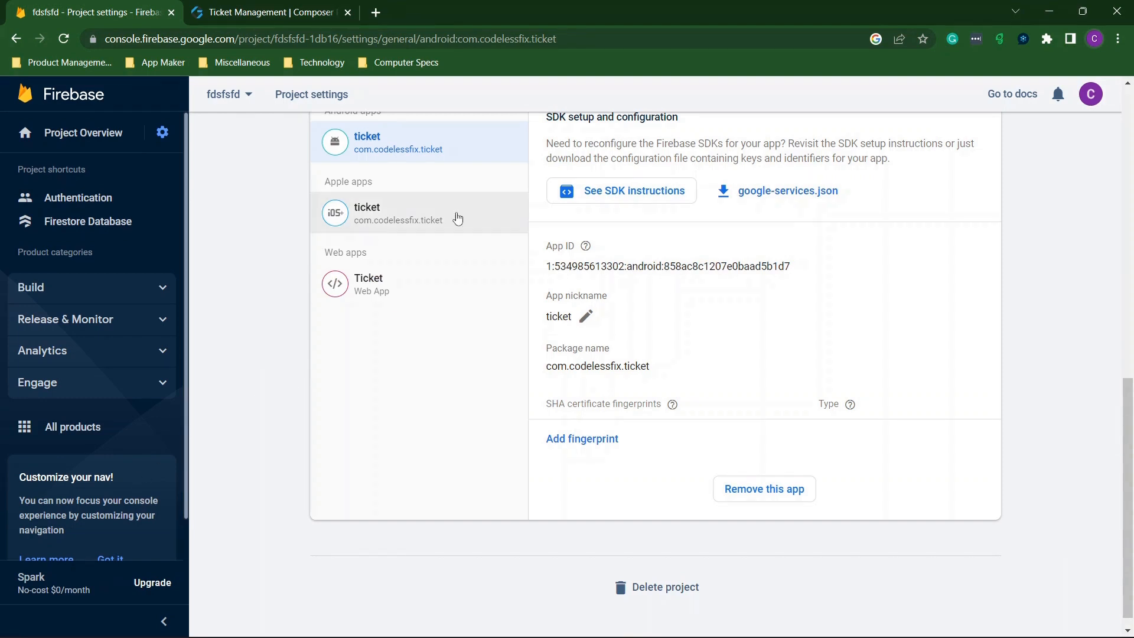
click(783, 196)
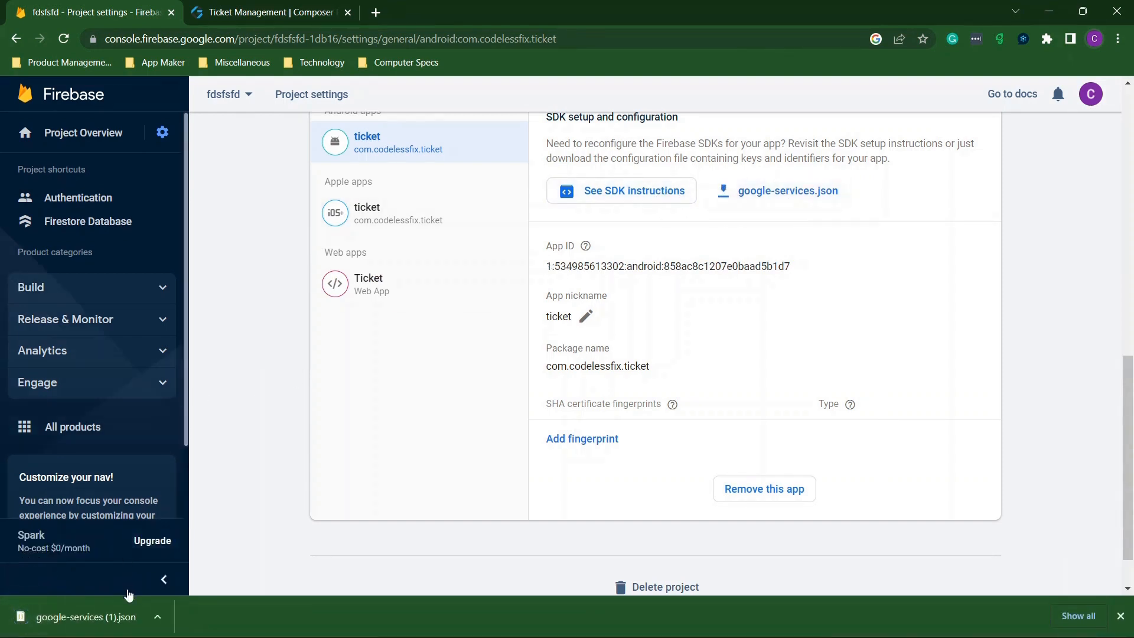
click(85, 617)
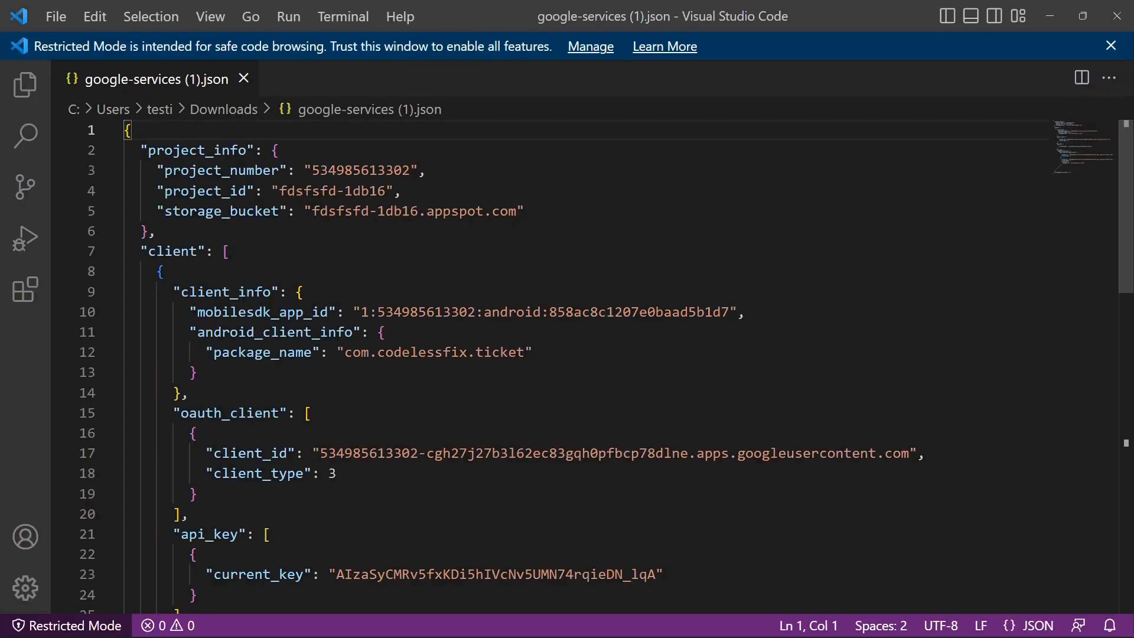
Inspect the client block on lines 7–13 and the oauth_client client_id entries.
drag(140, 251, 603, 367)
click(410, 313)
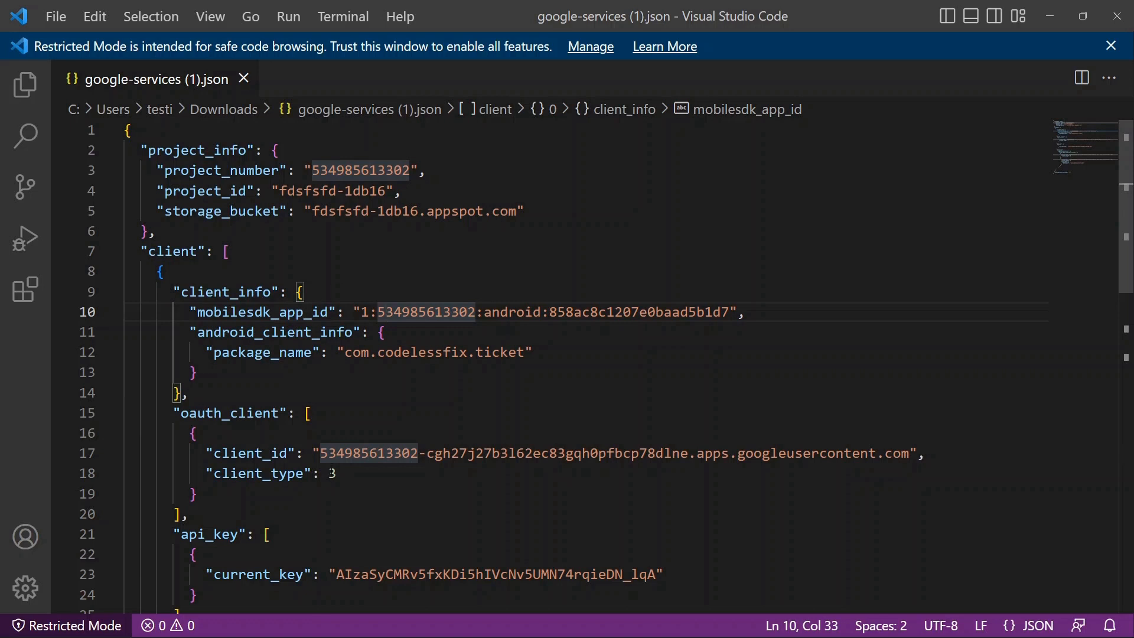
drag(173, 413, 419, 453)
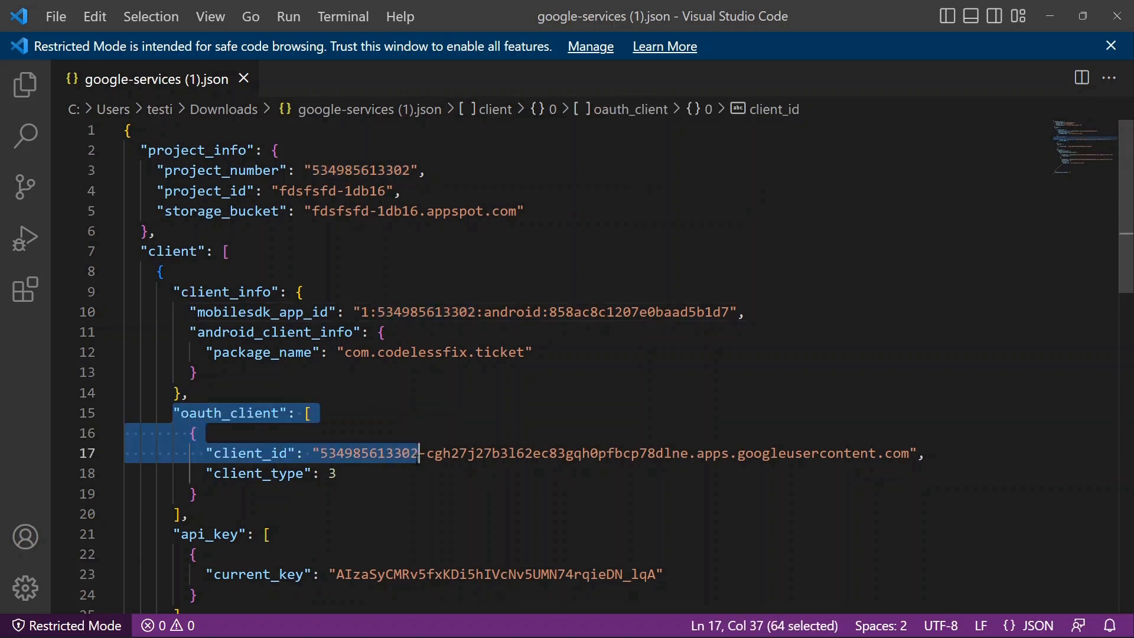
click(456, 422)
Search the file for 'client' and step through matches to the client_id on line 30.
key(ctrl+f)
text(cl)
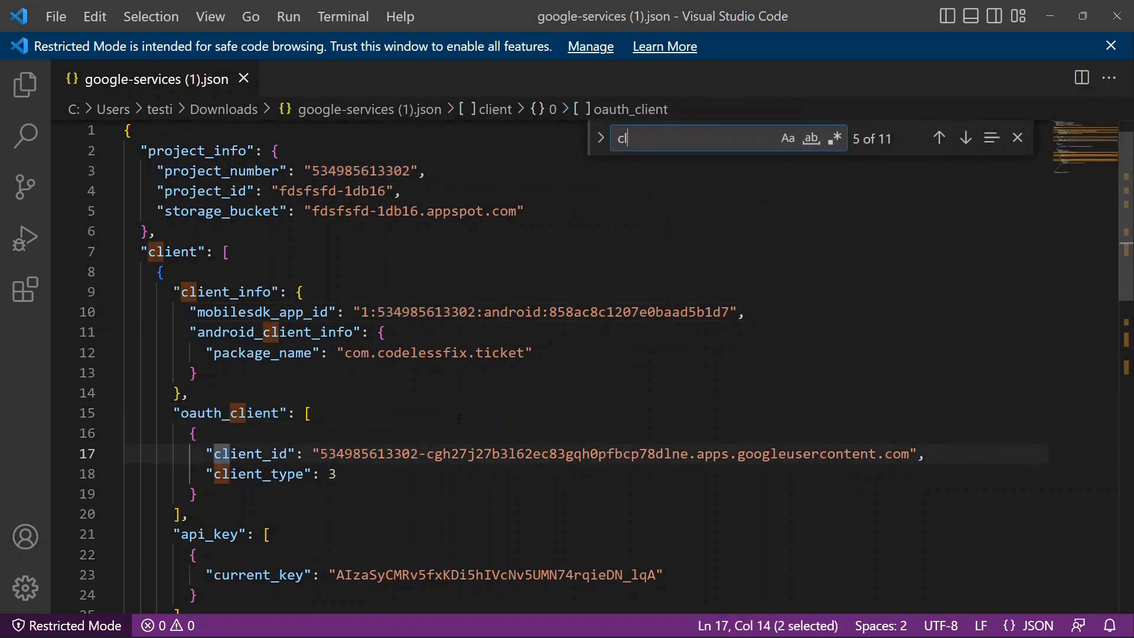
text(ient)
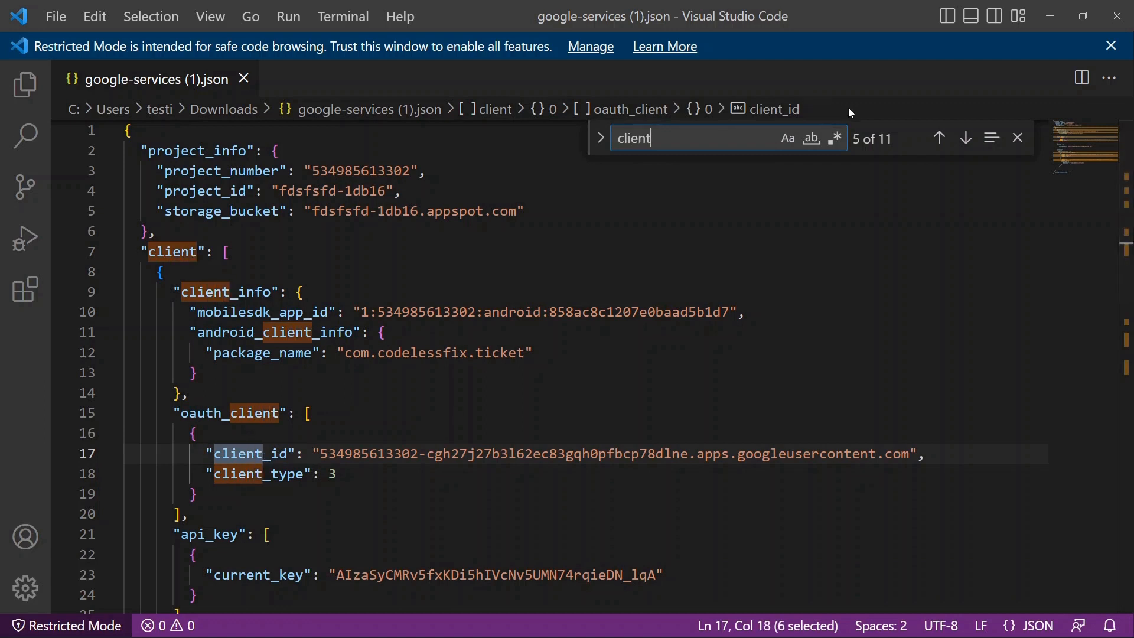
click(966, 138)
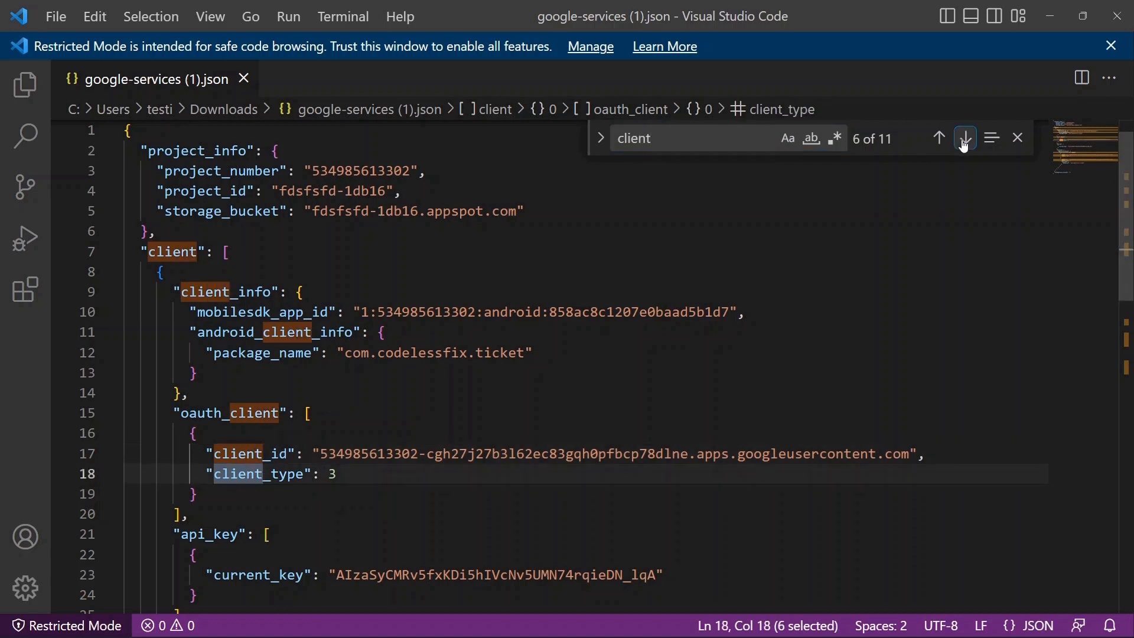
click(966, 137)
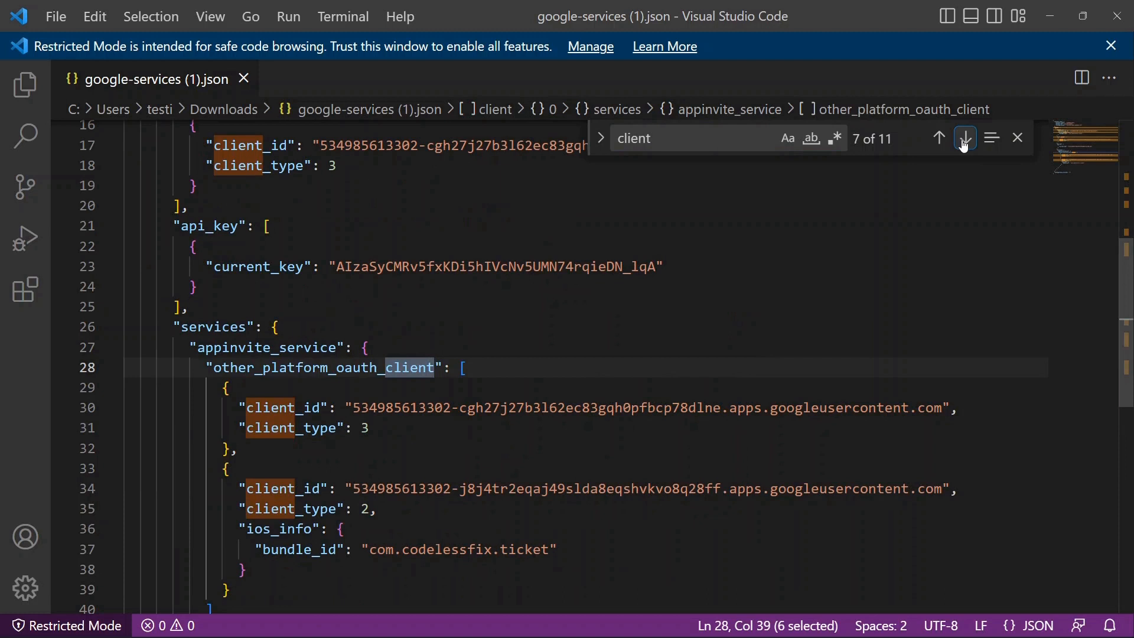
click(966, 137)
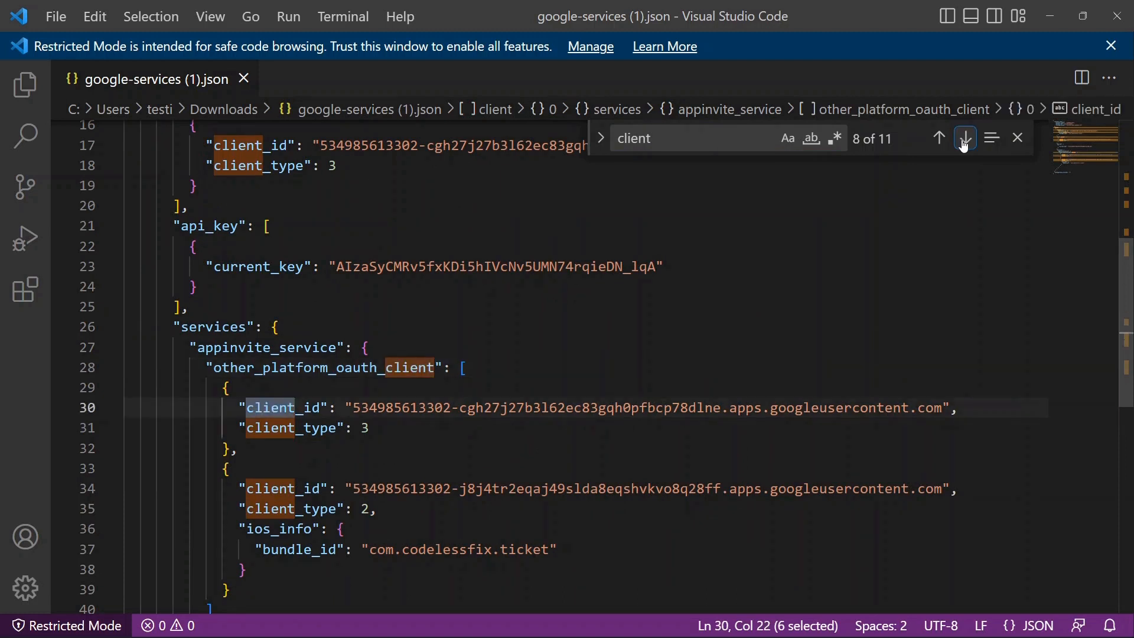
scroll(893, 202, up, 1)
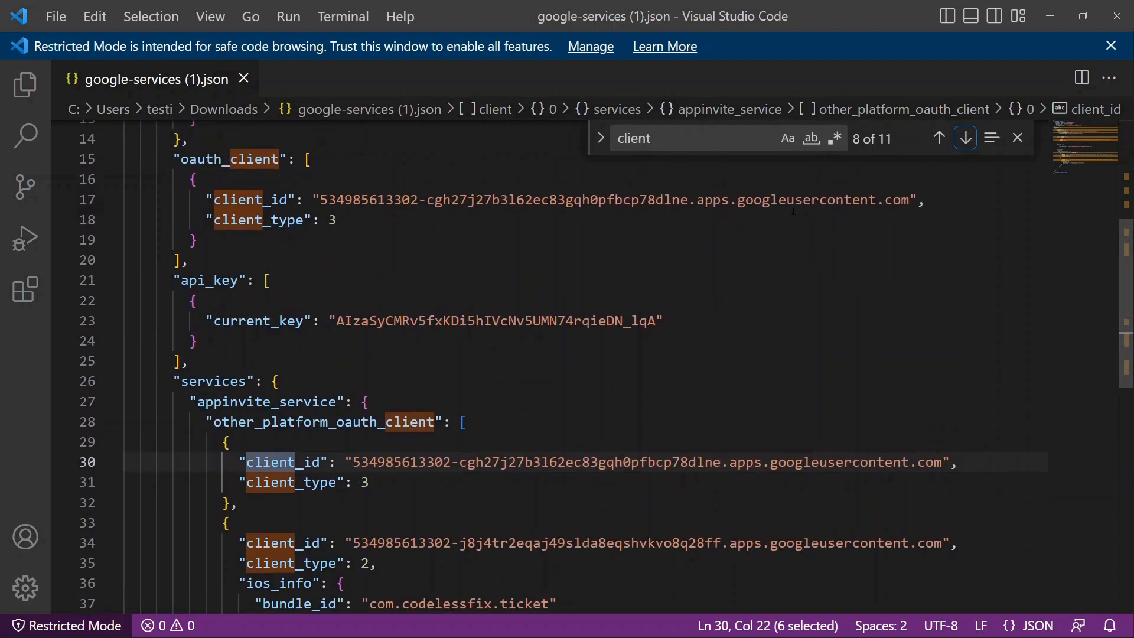
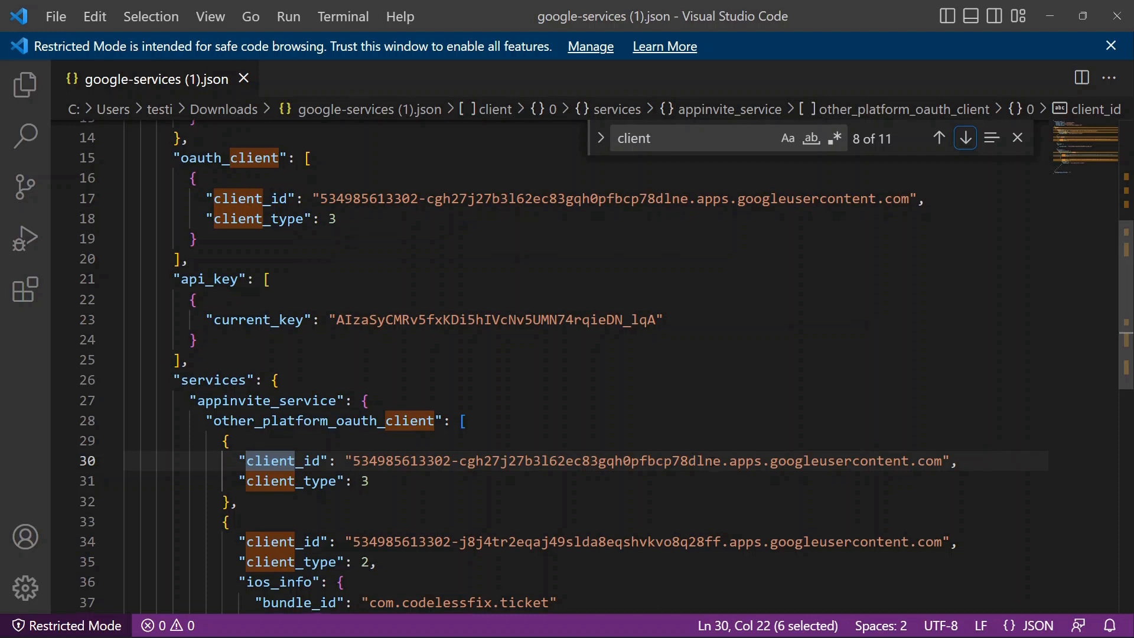
Scroll through google-services (1).json and reveal the Firebase page behind the editor.
scroll(567, 366, down, 1)
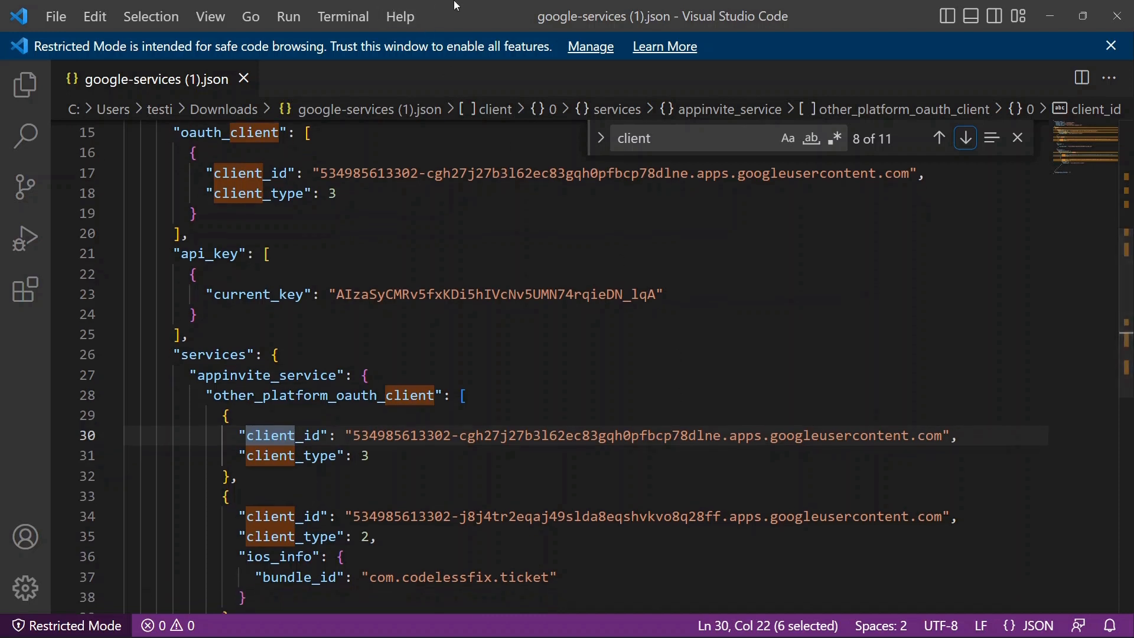
scroll(440, 221, up, 3)
scroll(440, 221, up, 4)
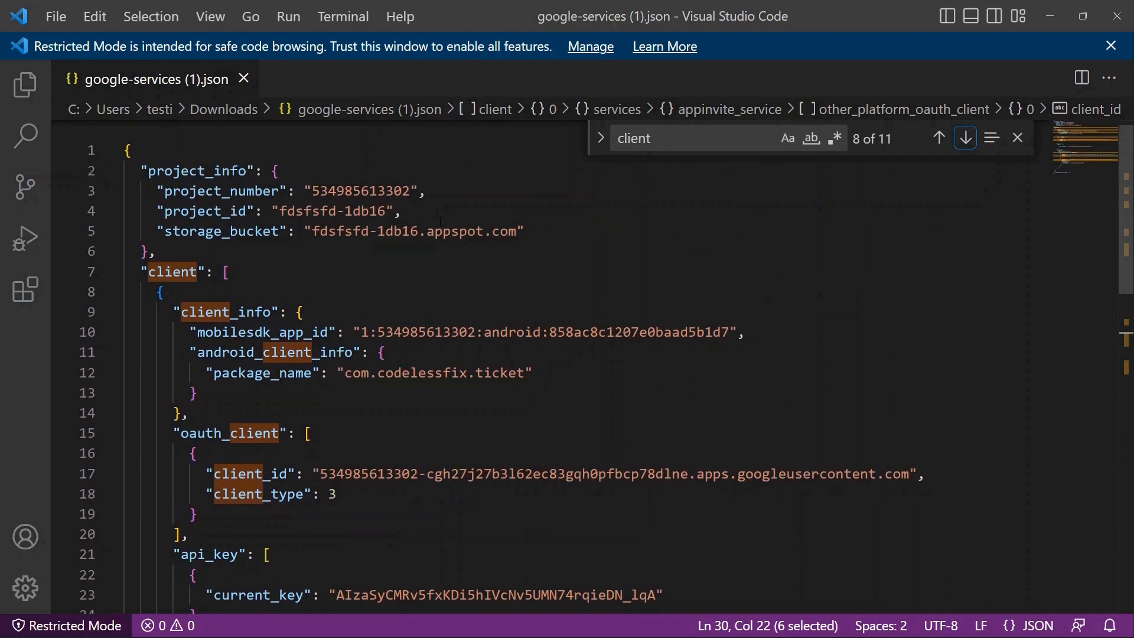
scroll(440, 221, down, 1)
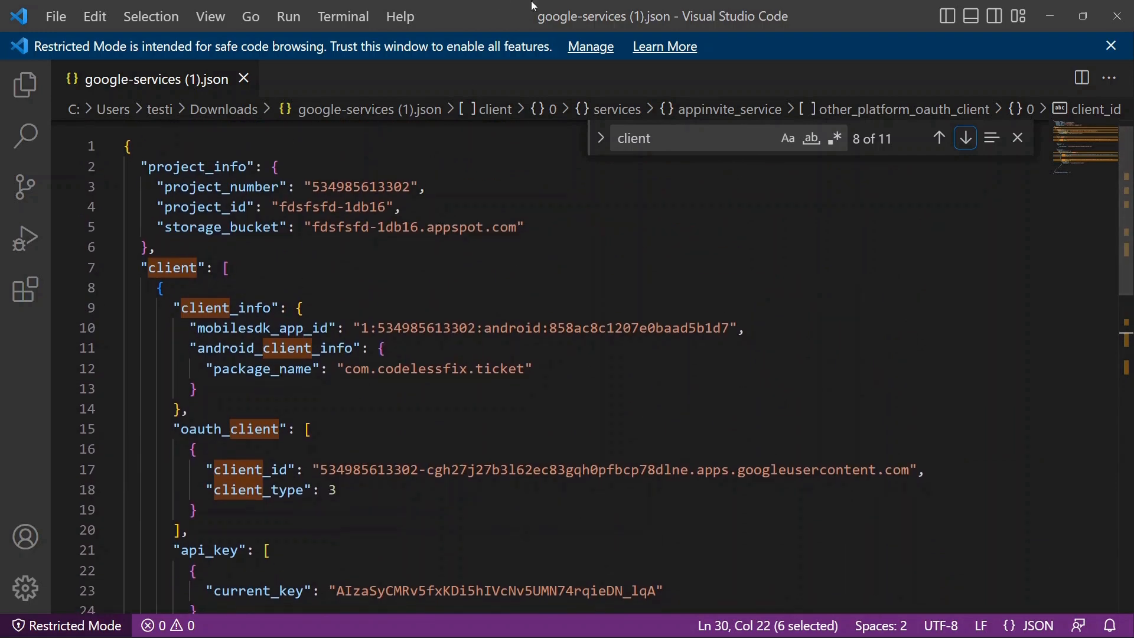
drag(505, 9, 591, 3)
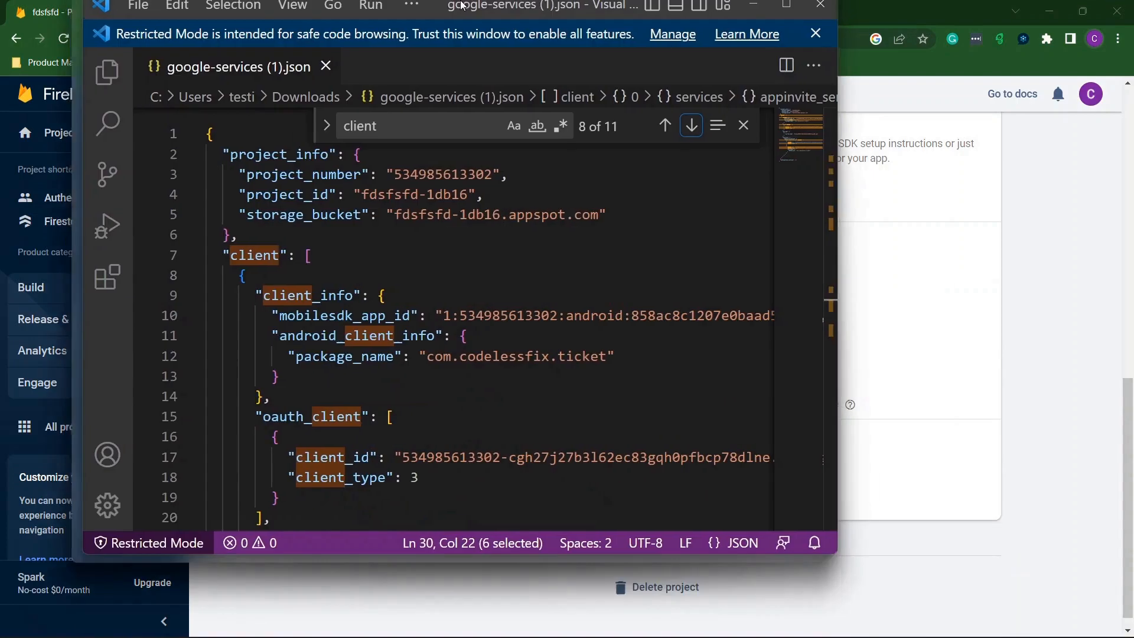
scroll(429, 193, up, 1)
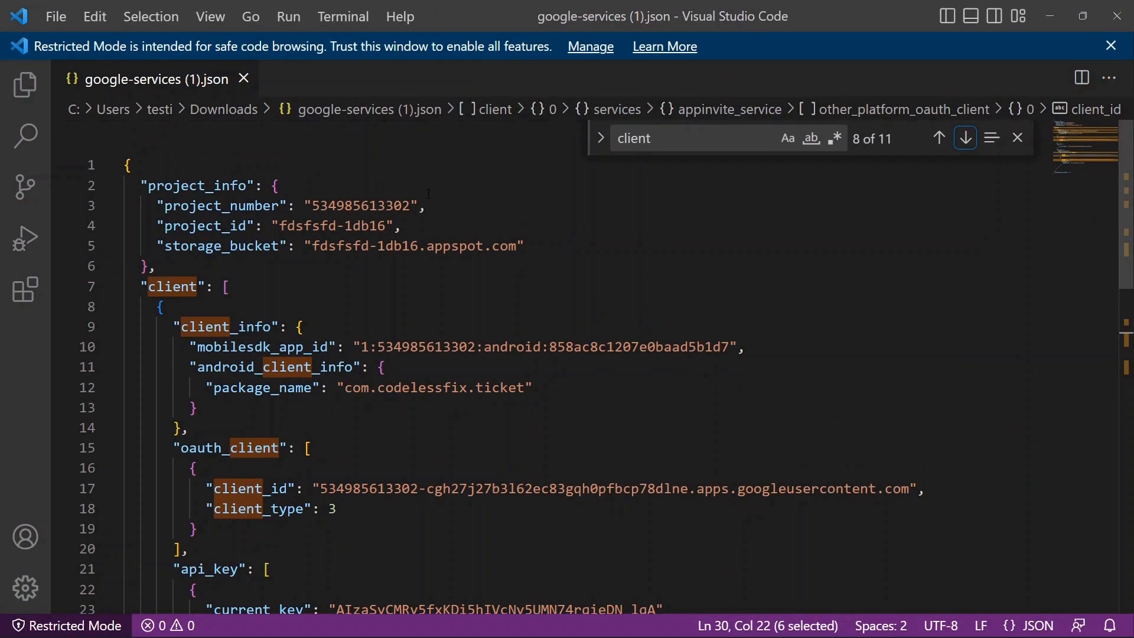
Step through the 'client' matches and select the client_id value on line 17.
click(966, 138)
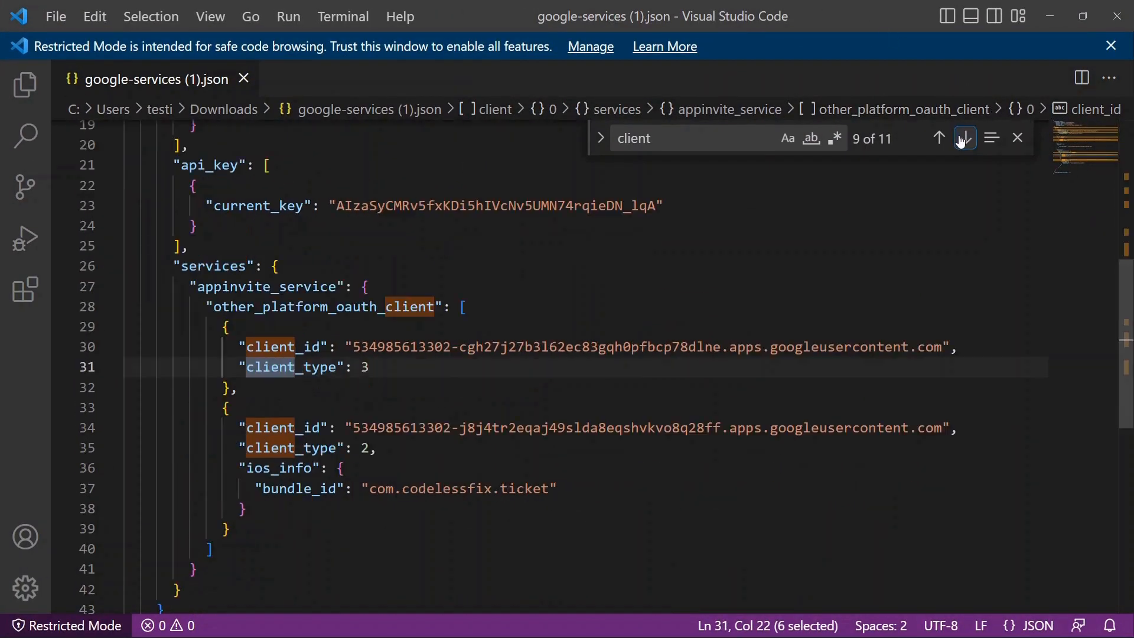
click(963, 139)
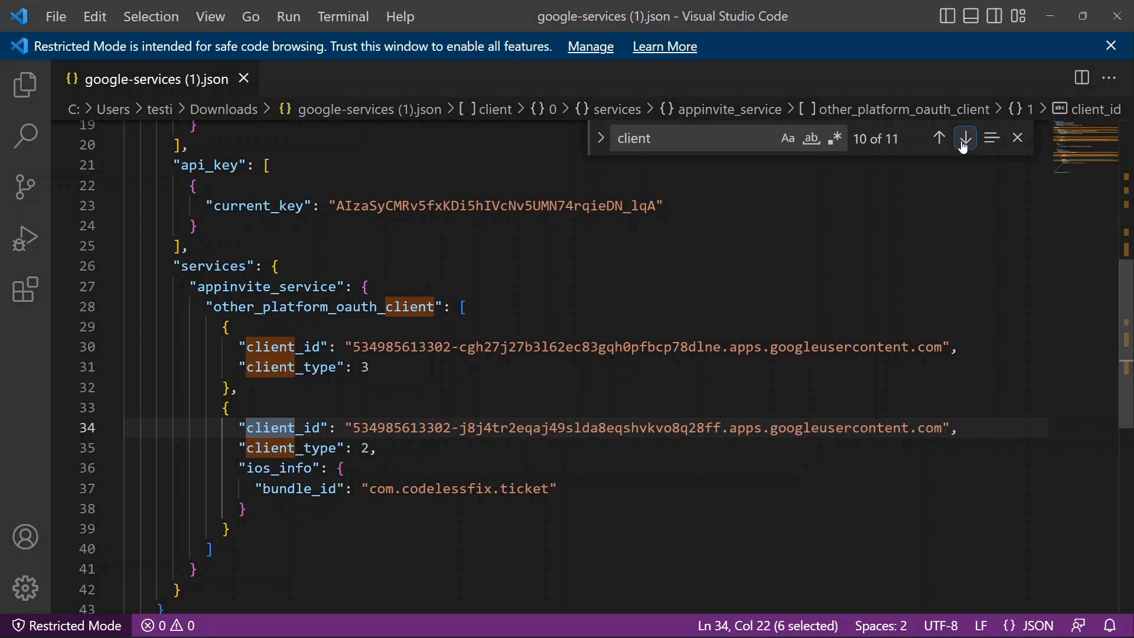
click(941, 140)
click(942, 139)
click(941, 139)
click(940, 139)
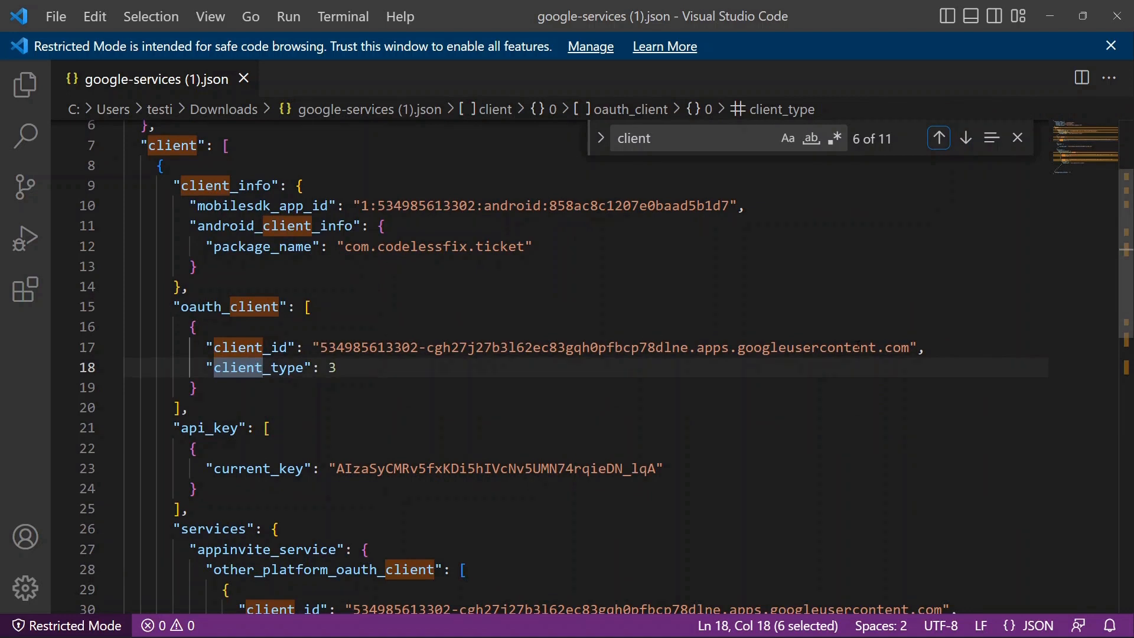
mouse_move(910, 347)
mouse_down()
mouse_move(299, 307)
mouse_move(201, 331)
mouse_move(330, 348)
mouse_move(320, 349)
mouse_move(283, 326)
mouse_move(953, 358)
mouse_move(911, 349)
mouse_up()
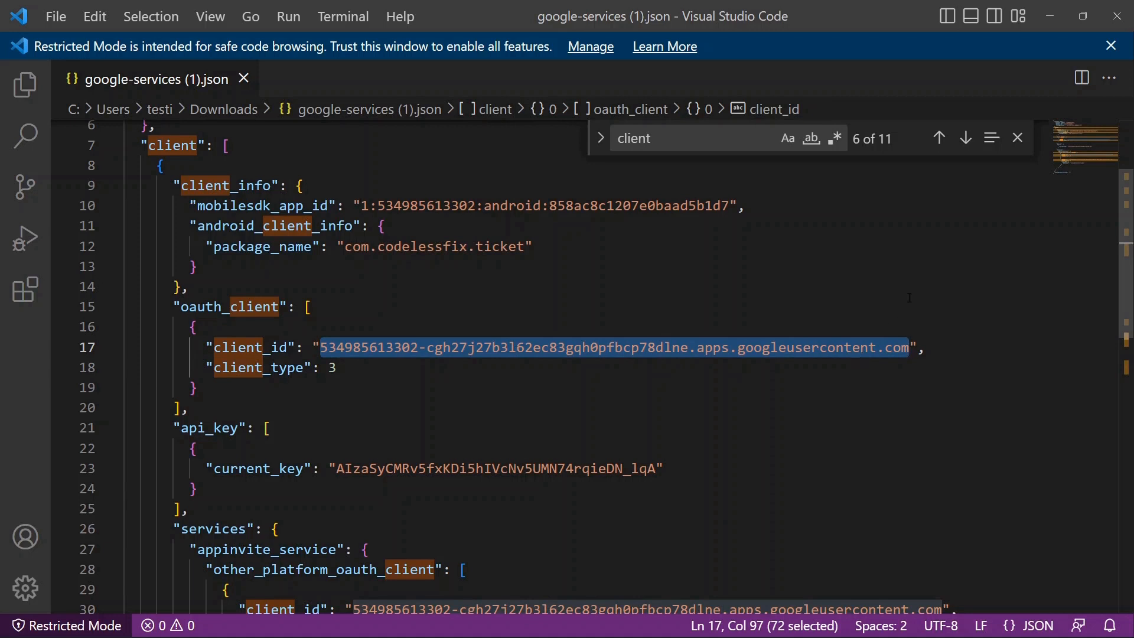
Close VS Code and paste the copied client ID into the Android client ID field.
click(1118, 16)
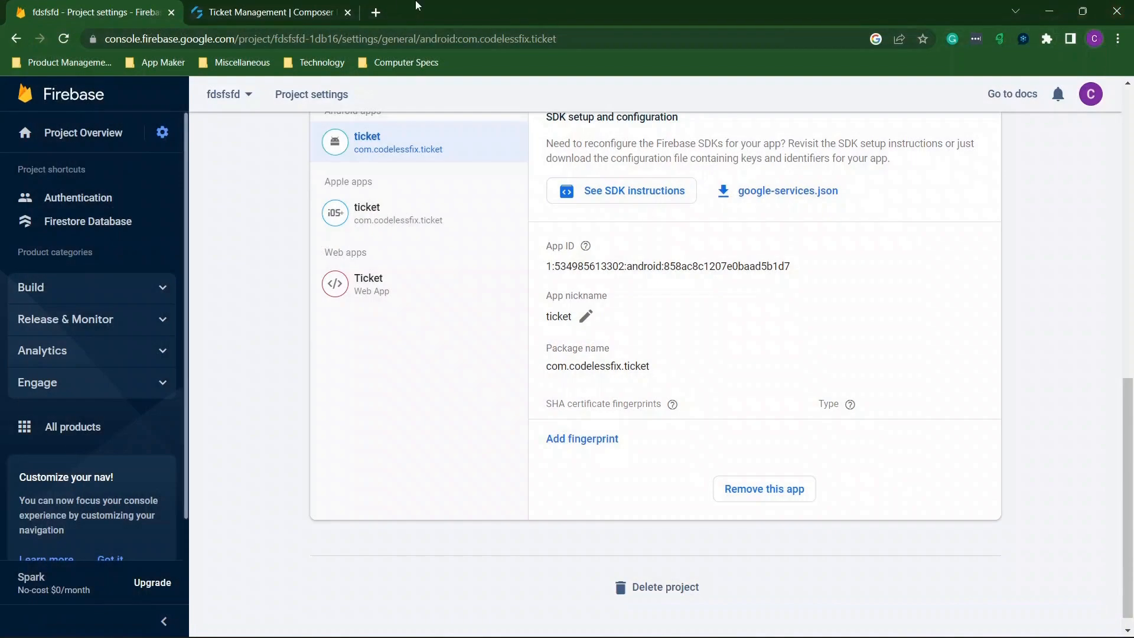
click(307, 10)
click(492, 343)
key(ctrl+v)
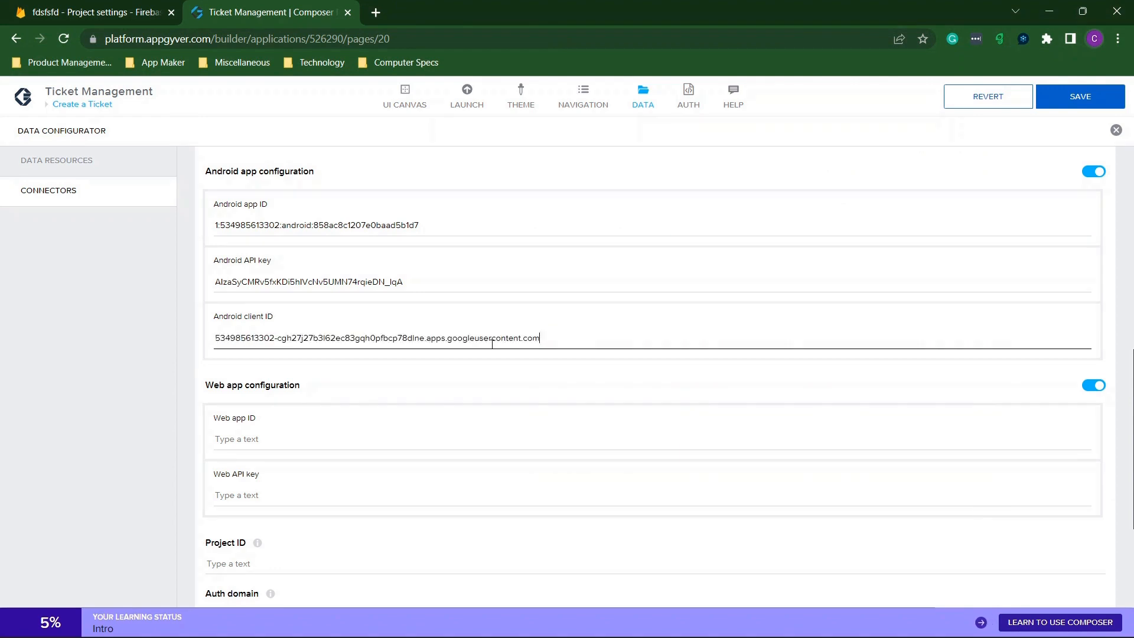
scroll(484, 348, down, 1)
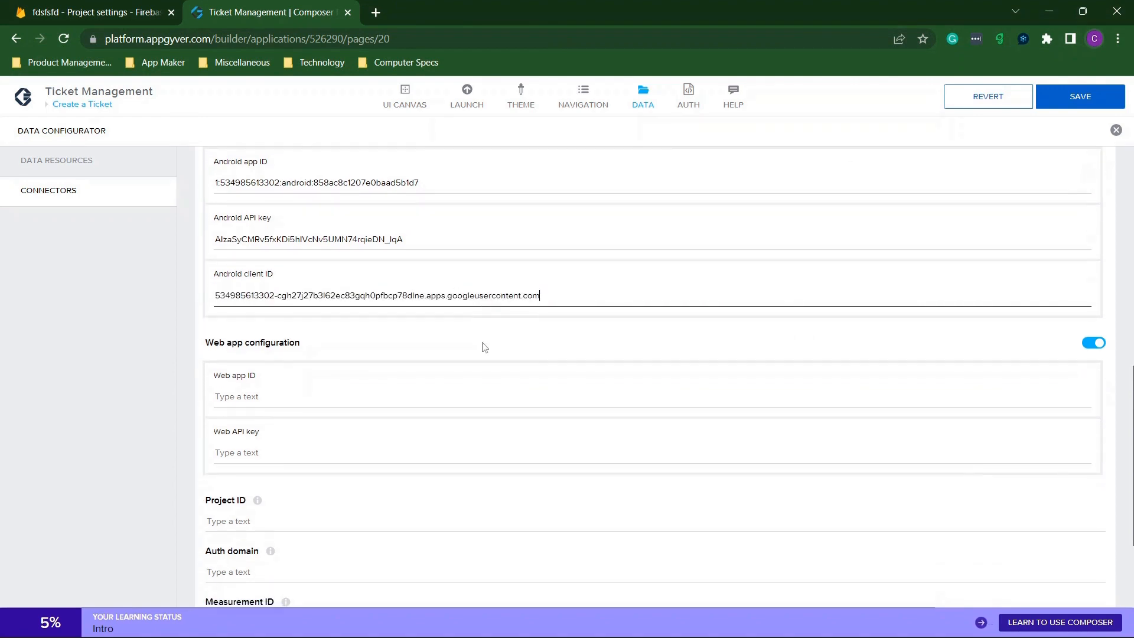
scroll(484, 348, up, 5)
scroll(485, 348, down, 8)
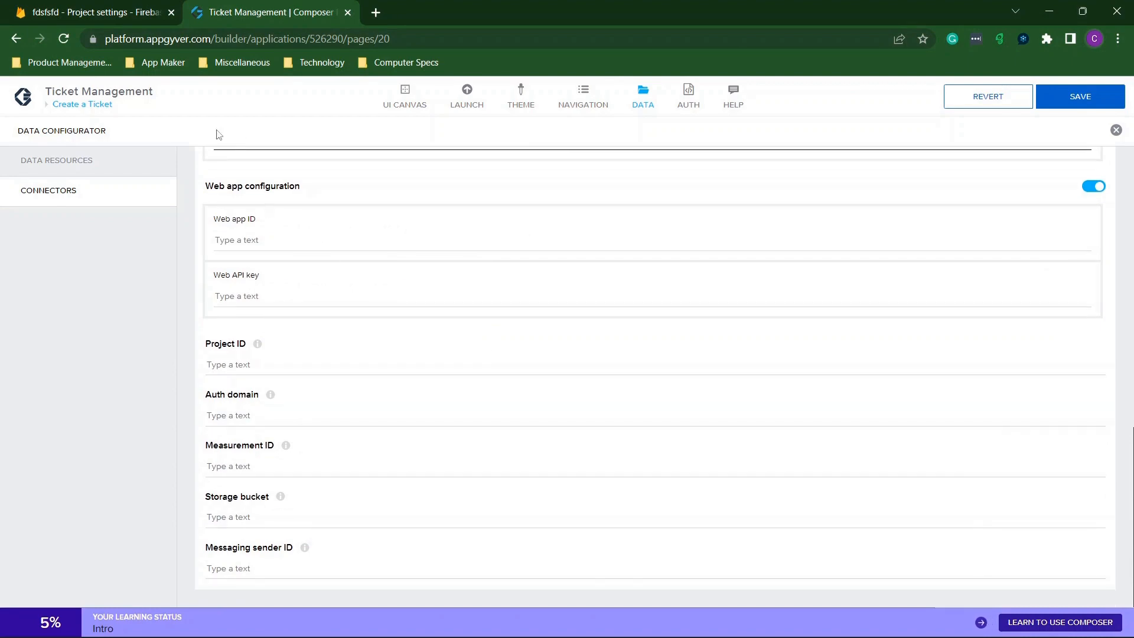
Copy the appId from the Firebase config into the Web app ID field.
click(112, 12)
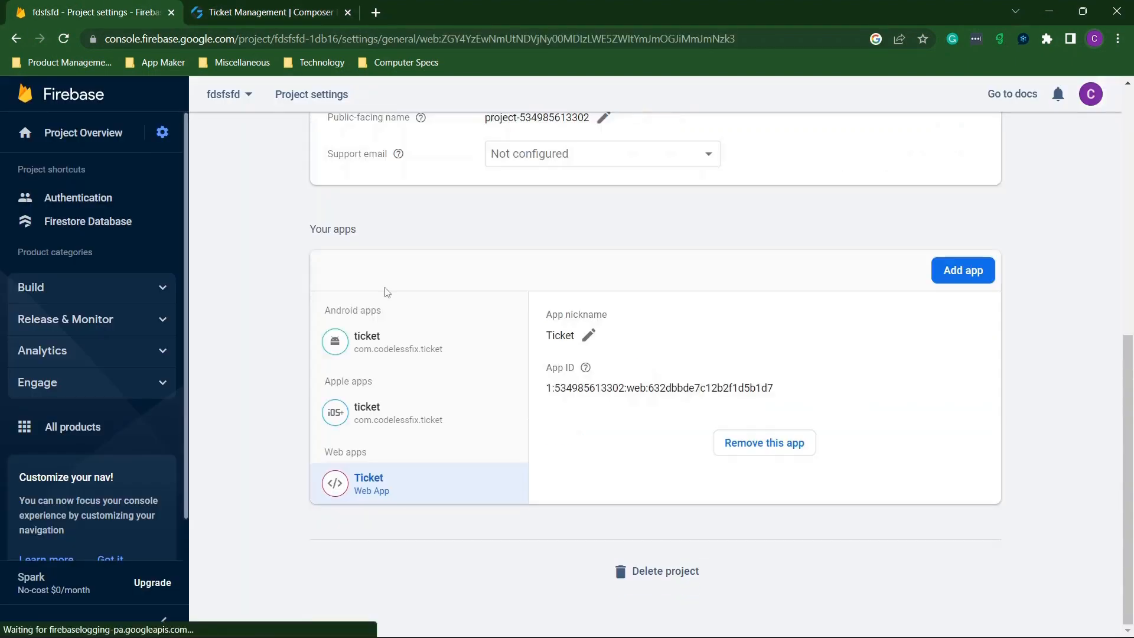
scroll(648, 309, down, 10)
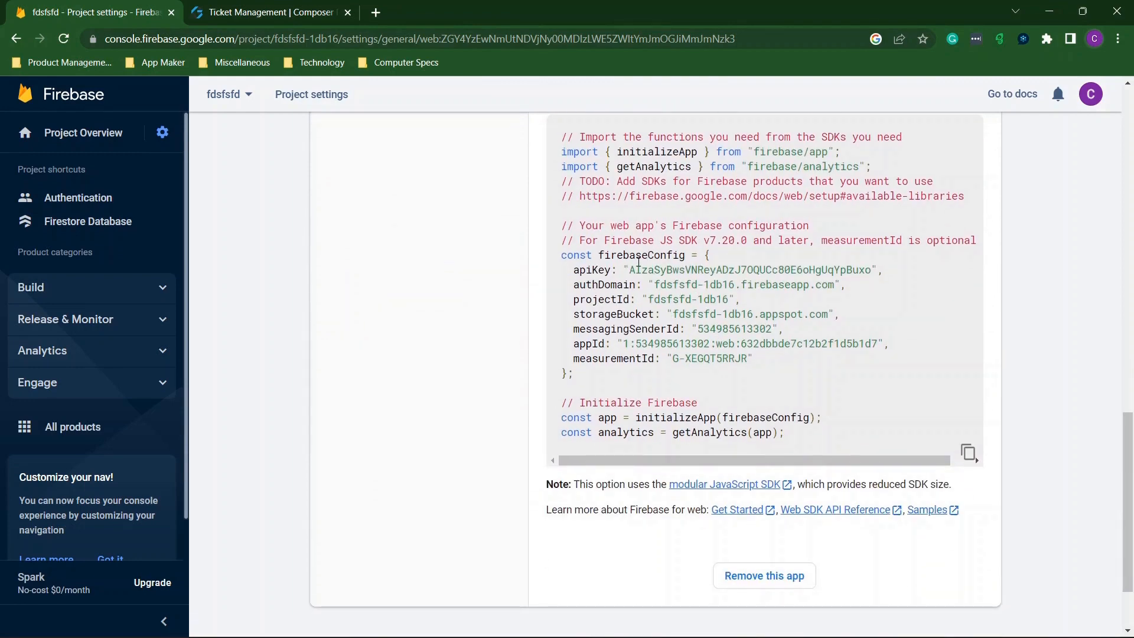
click(313, 11)
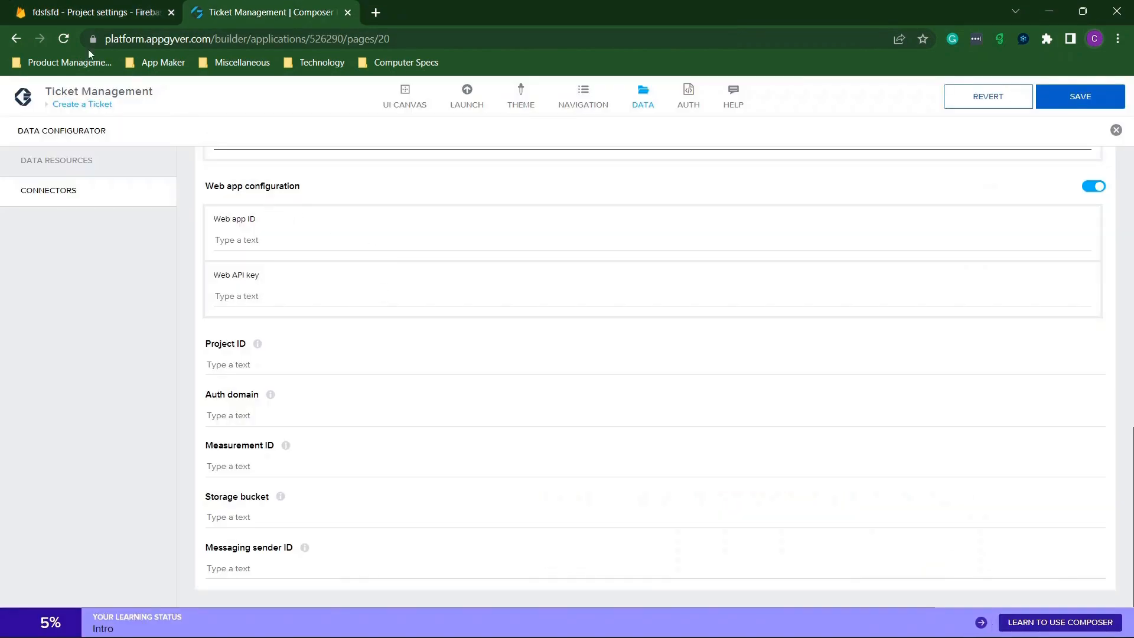
click(91, 12)
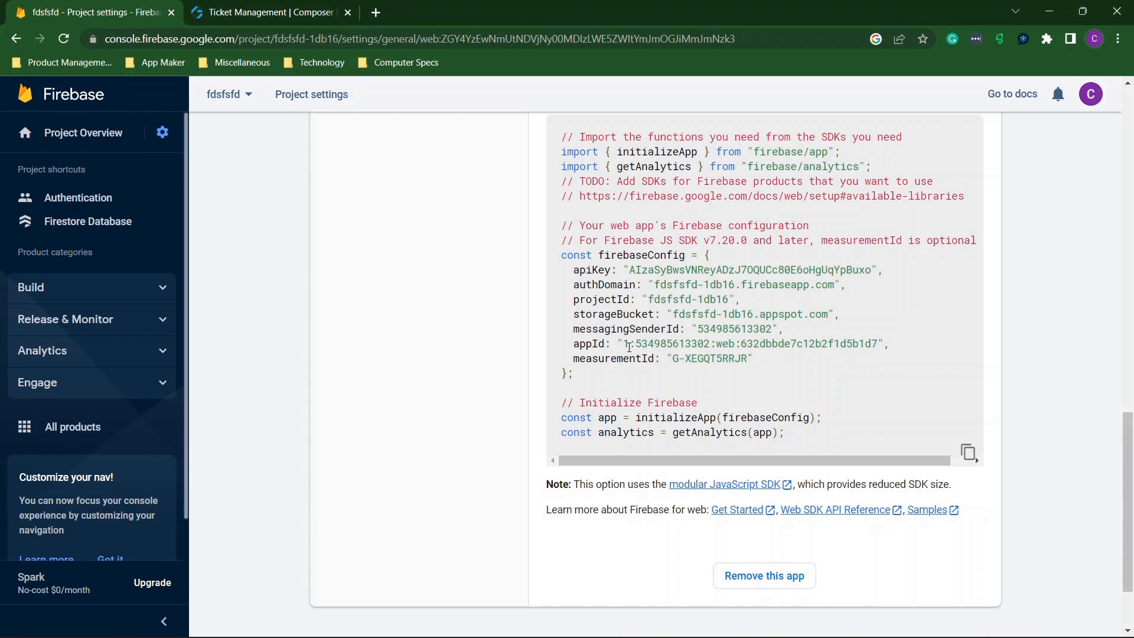
drag(624, 343, 881, 346)
key(ctrl+c)
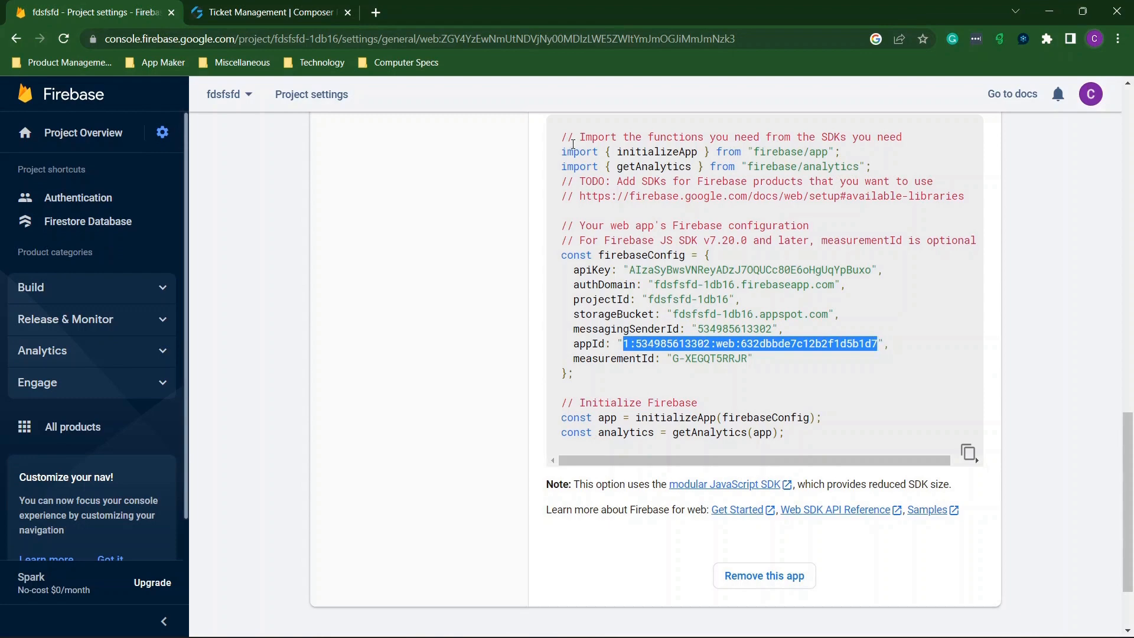
click(207, 8)
click(337, 238)
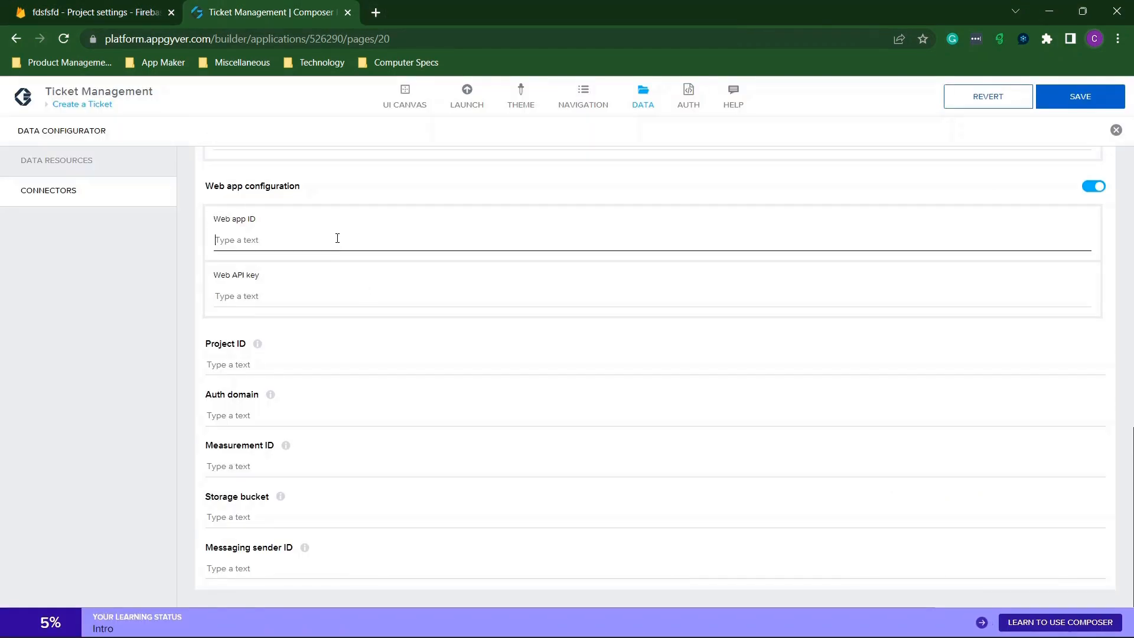
key(ctrl+v)
key(Tab)
Copy the apiKey from the Firebase config into the Web API key field.
click(116, 7)
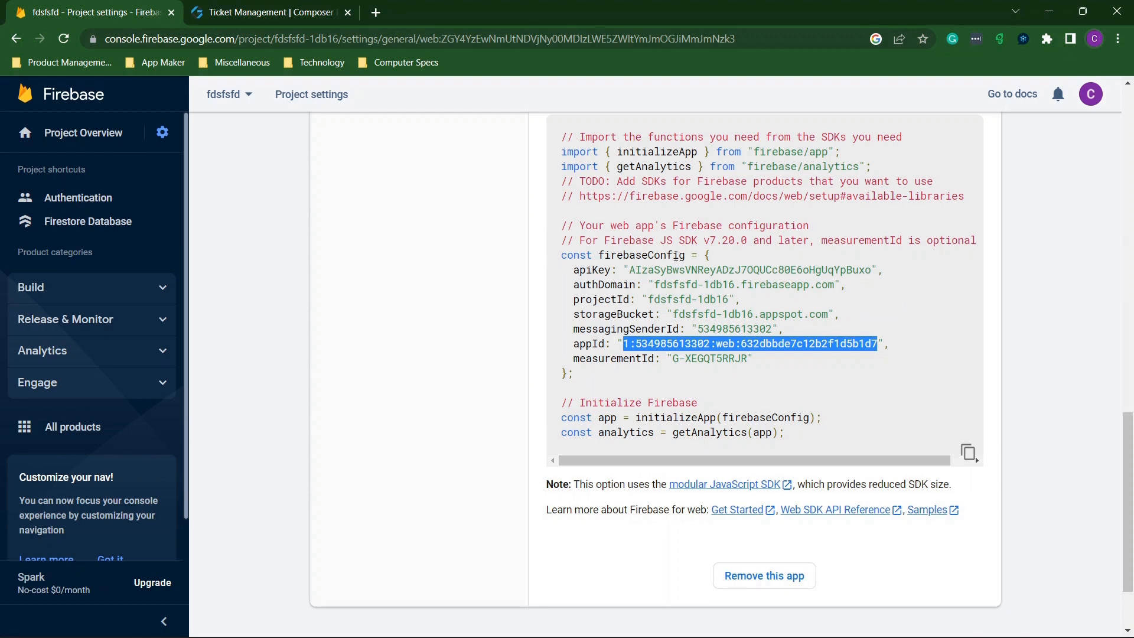
drag(632, 270, 874, 273)
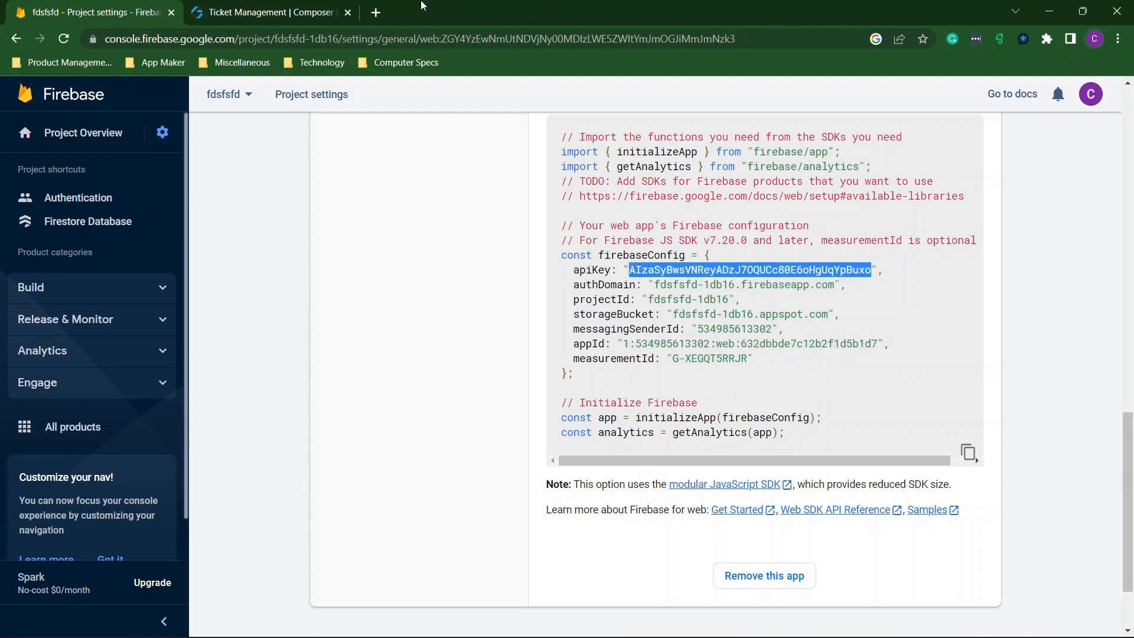
key(ctrl+c)
click(275, 7)
key(ctrl+v)
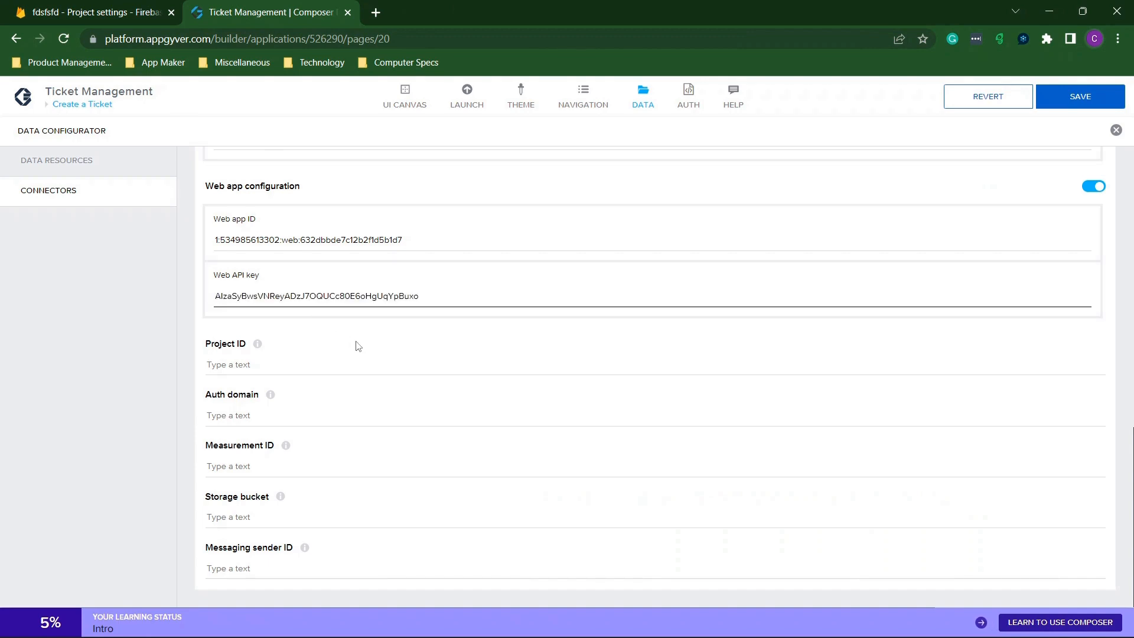
Copy the projectId from the Firebase config into the Project ID field.
click(252, 365)
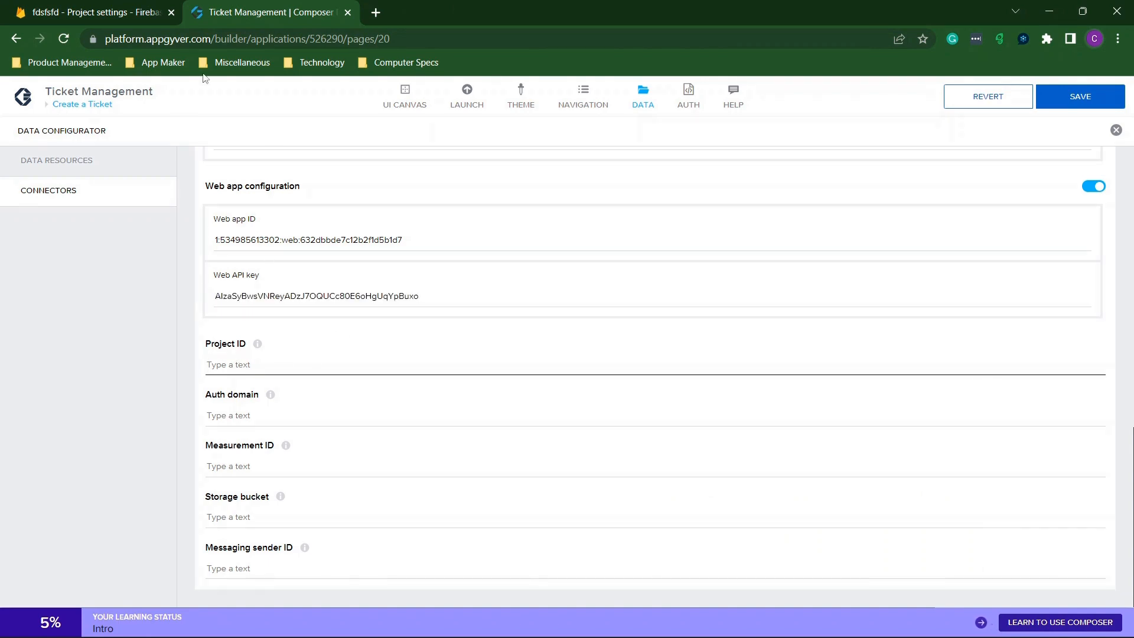
click(127, 6)
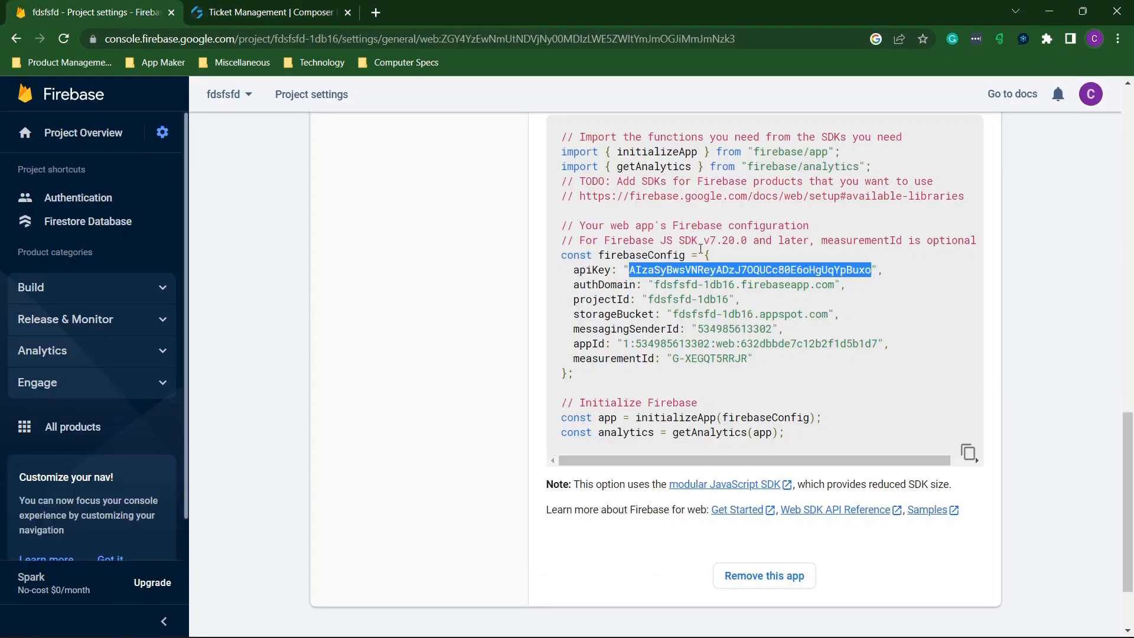
drag(650, 299, 728, 299)
key(ctrl+c)
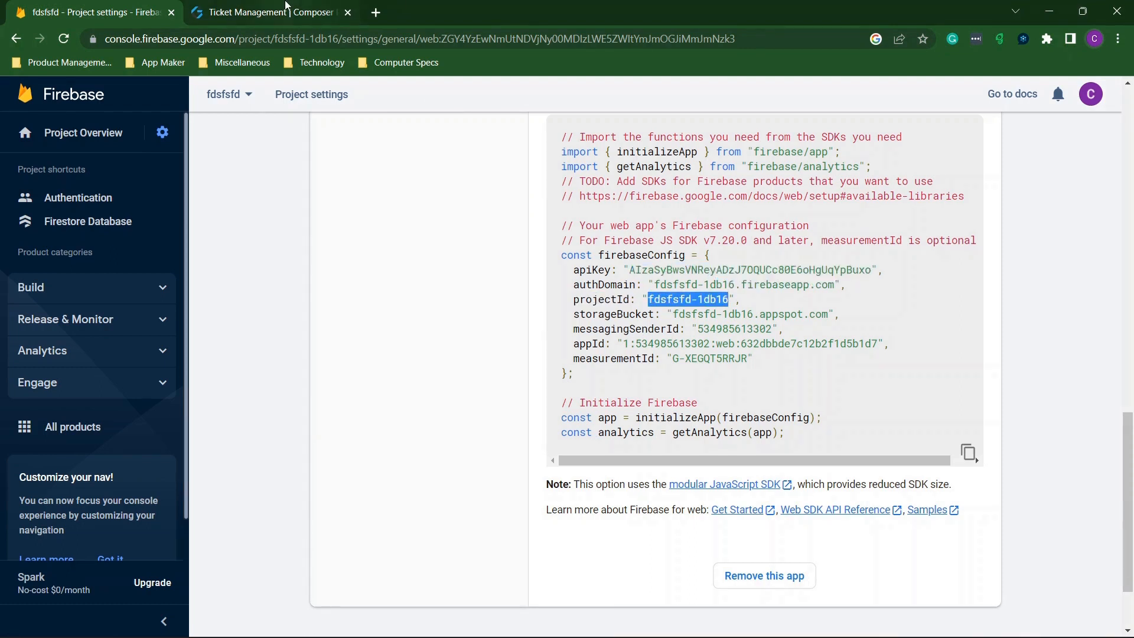
click(289, 7)
key(ctrl+v)
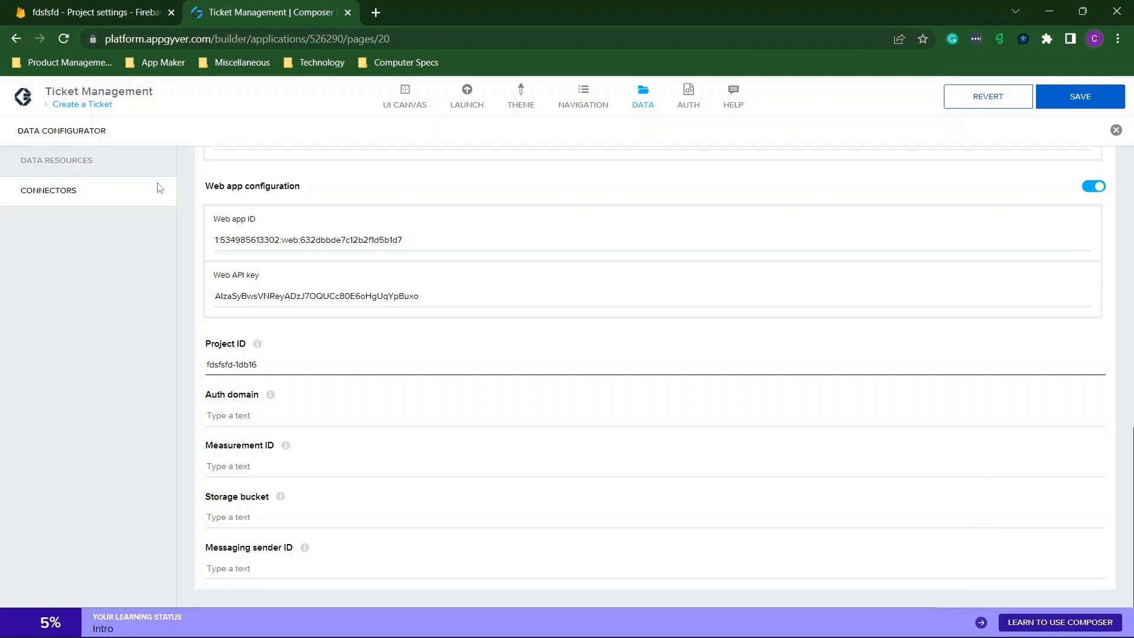
Copy the measurementId from the Firebase config into the Measurement ID field.
click(74, 8)
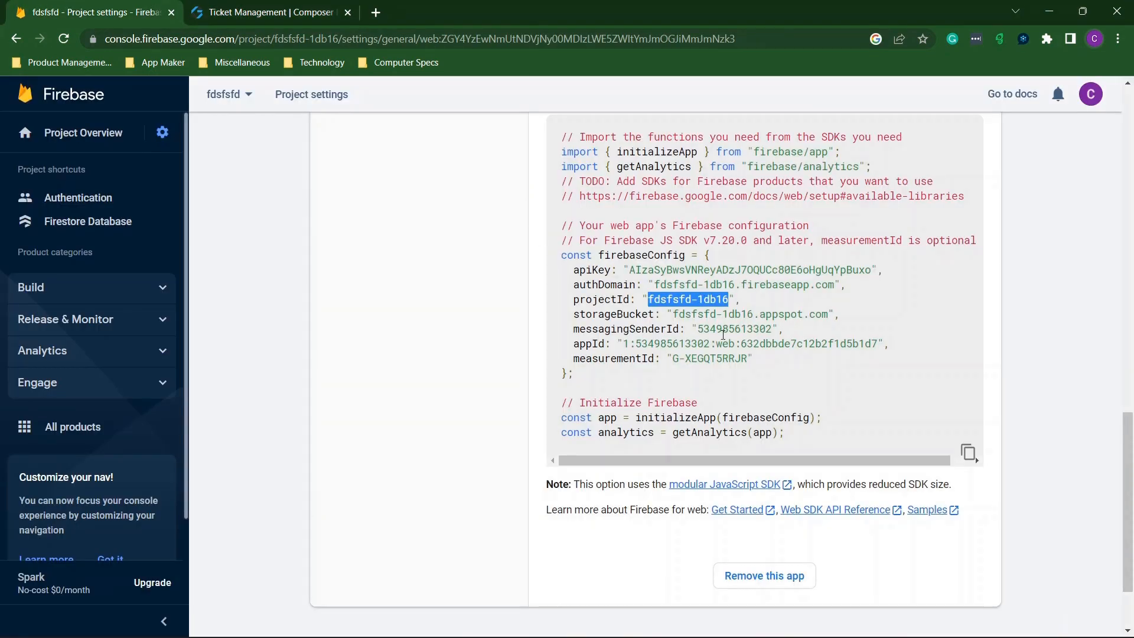
drag(624, 343, 877, 345)
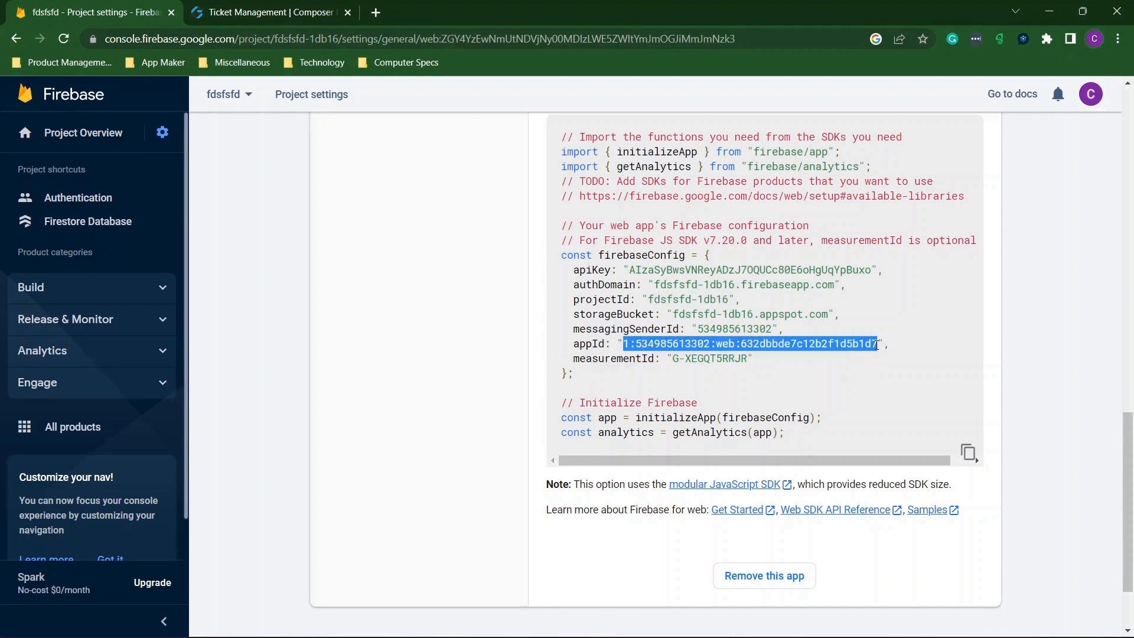
click(233, 7)
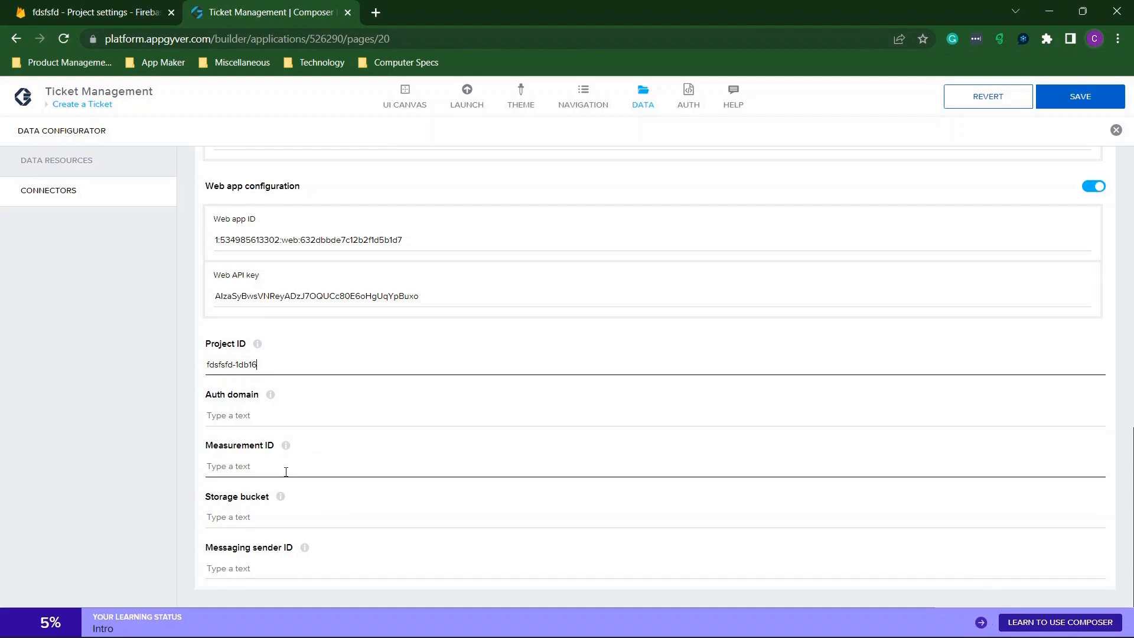
click(94, 11)
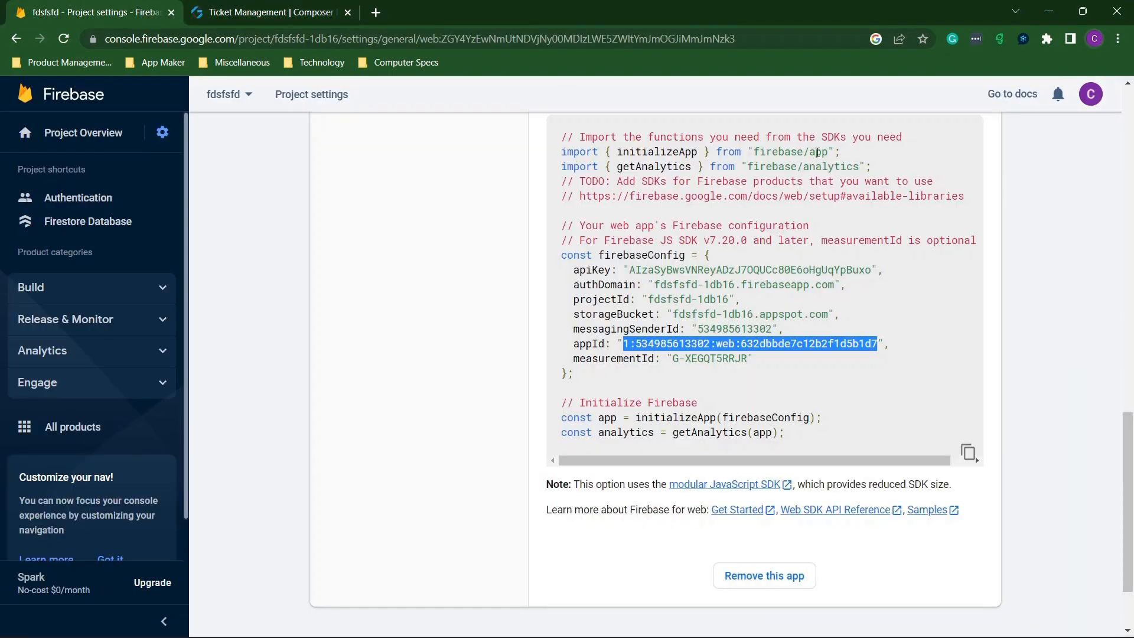
click(748, 312)
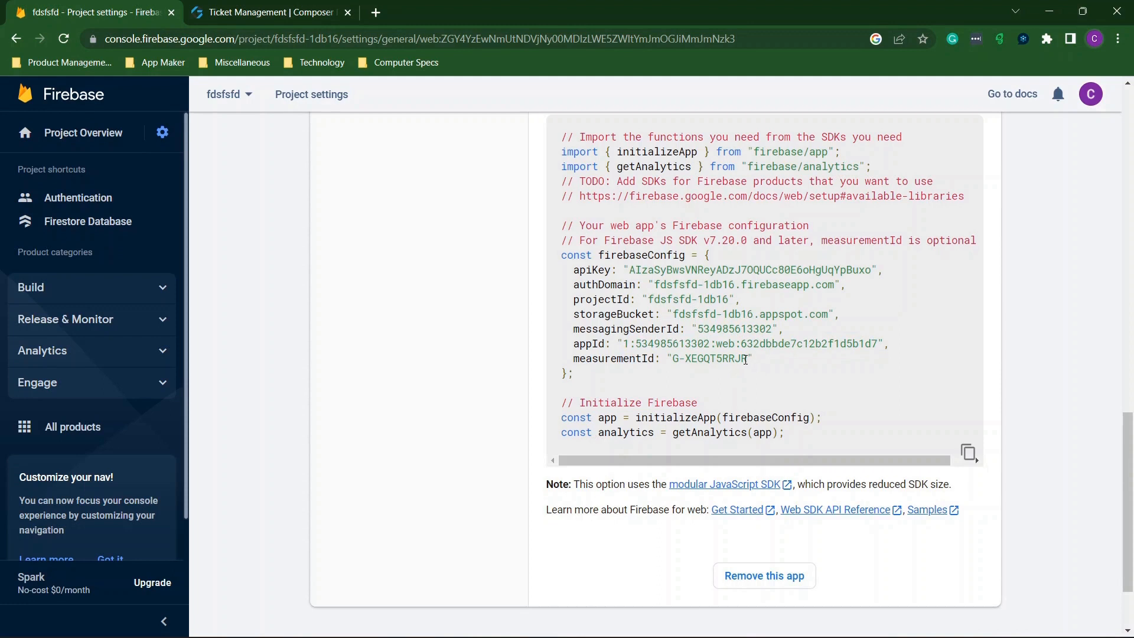
drag(745, 360, 672, 355)
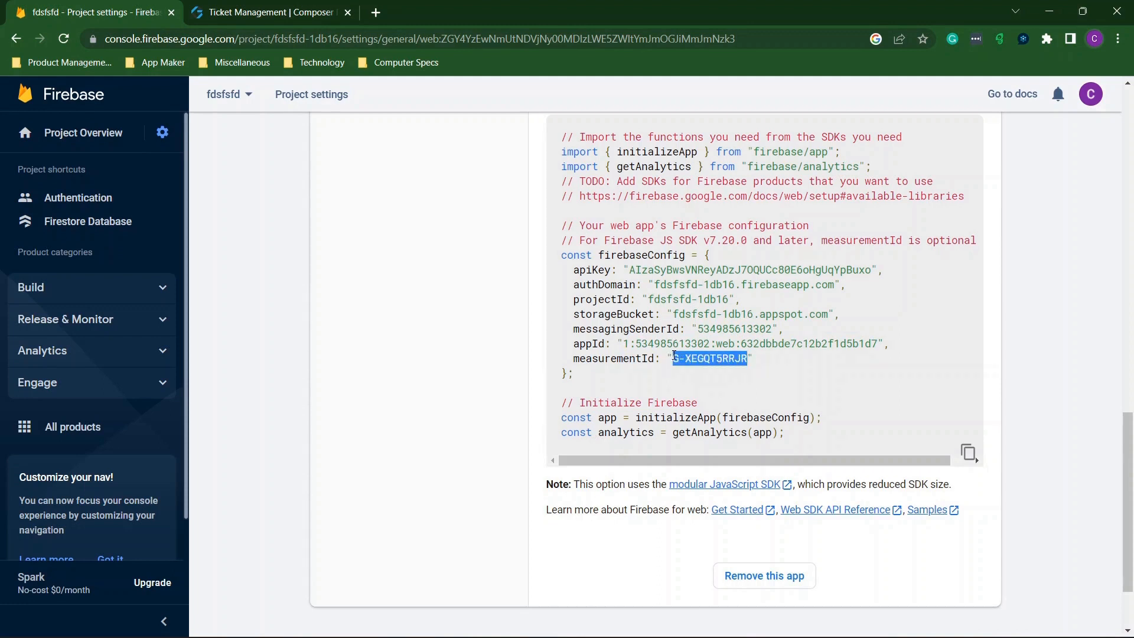
click(269, 11)
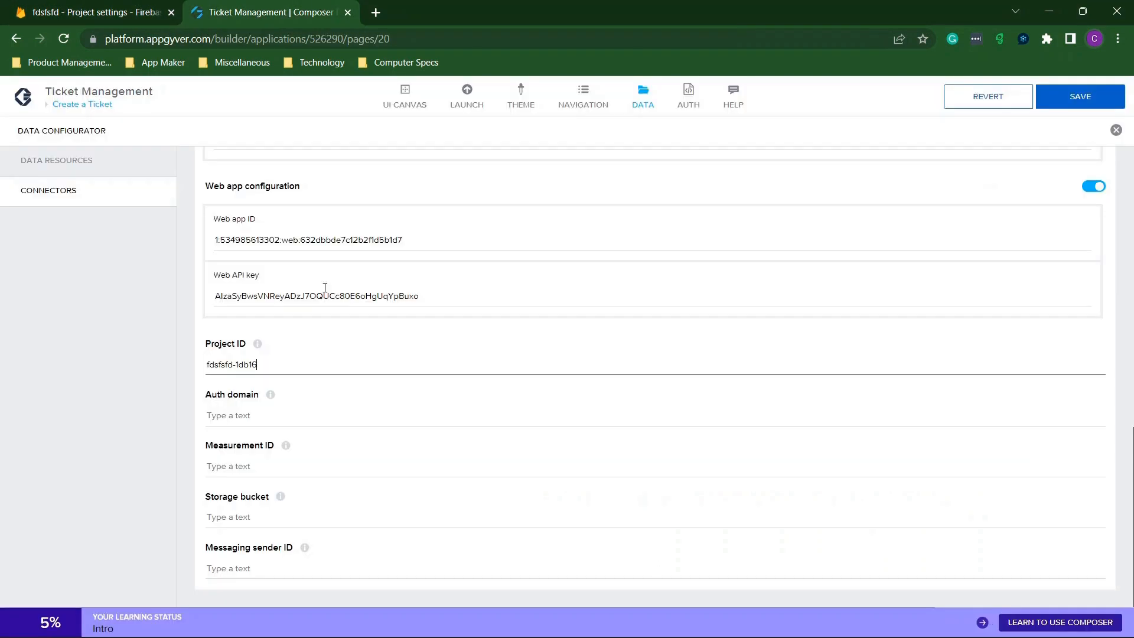
click(278, 460)
key(ctrl+v)
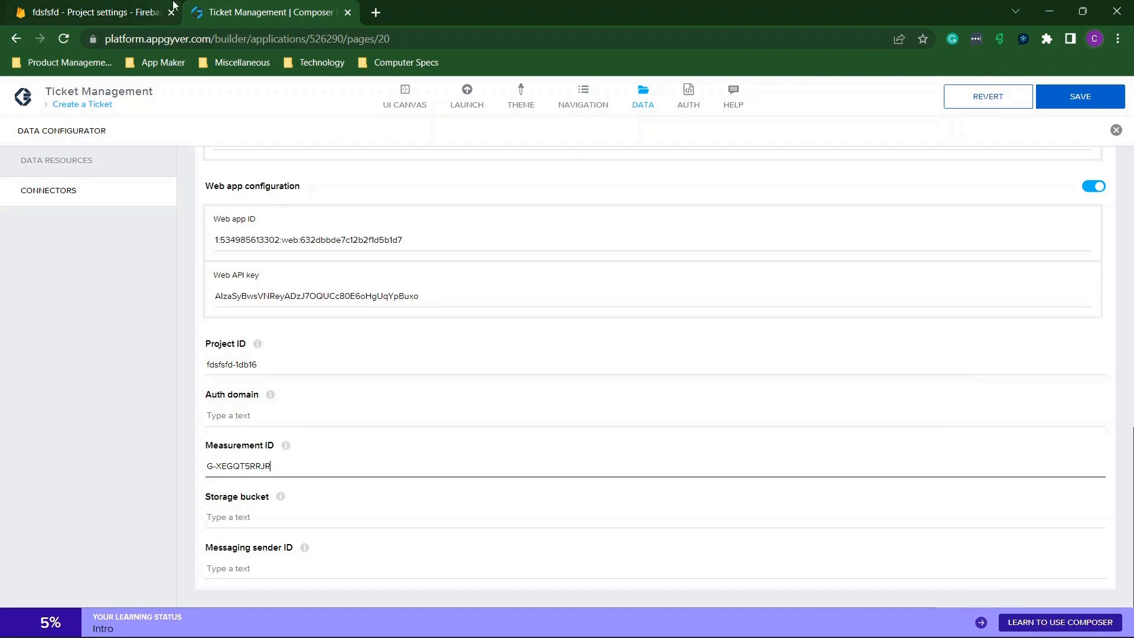
Copy the authDomain value into the Auth domain field.
click(106, 7)
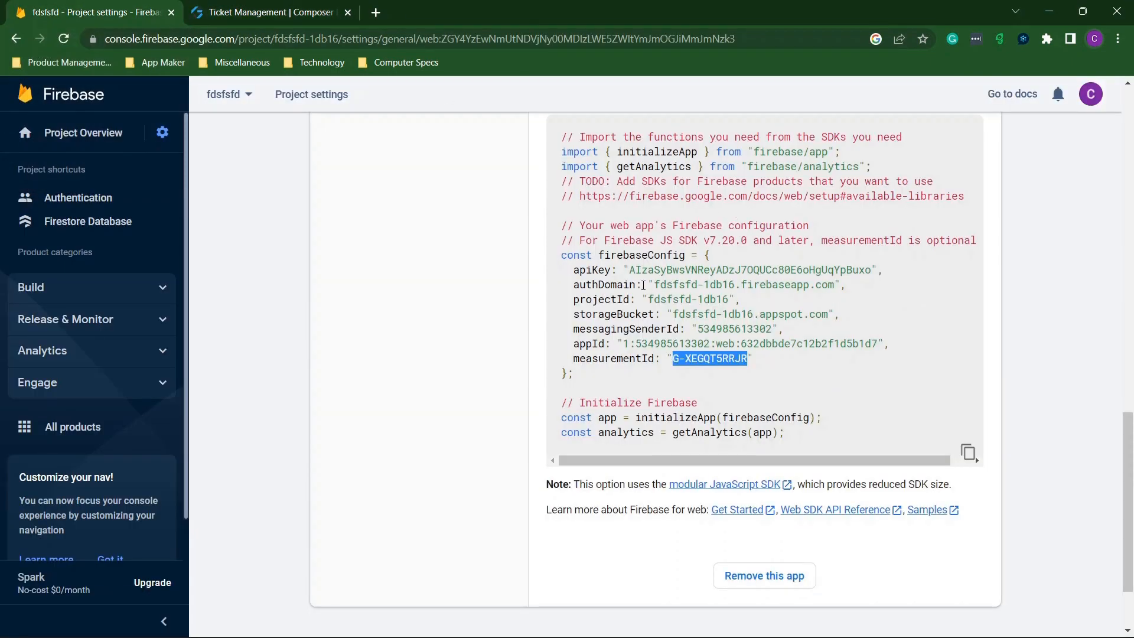
drag(656, 287, 833, 291)
click(278, 7)
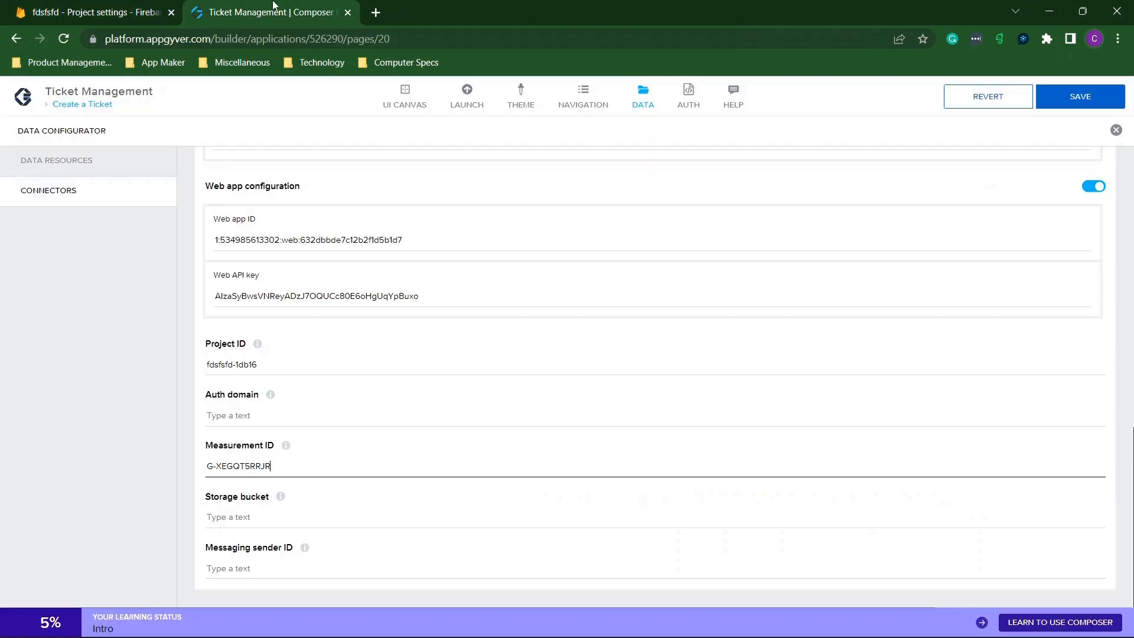
click(318, 416)
key(ctrl+v)
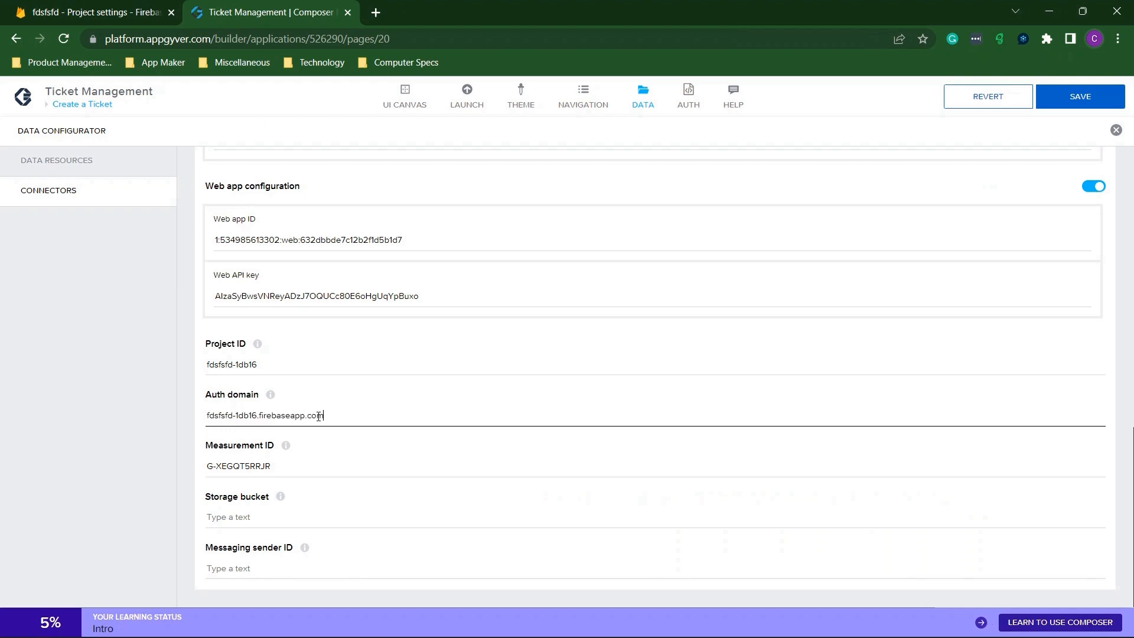
Copy the storageBucket value into the Storage bucket field and verify it.
click(95, 7)
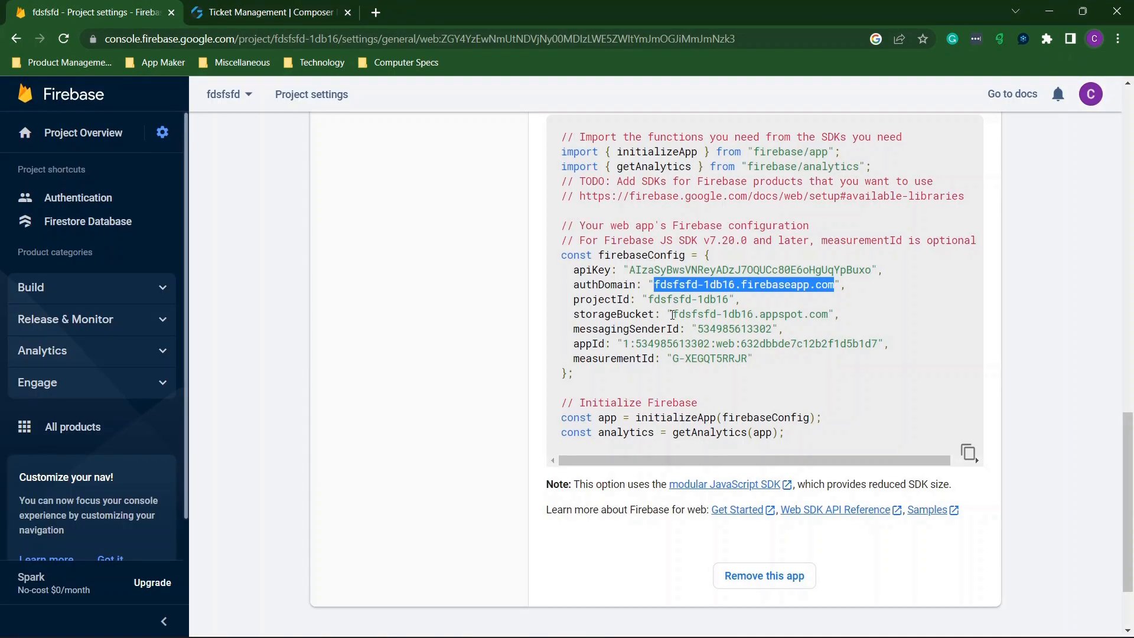
drag(672, 314, 828, 315)
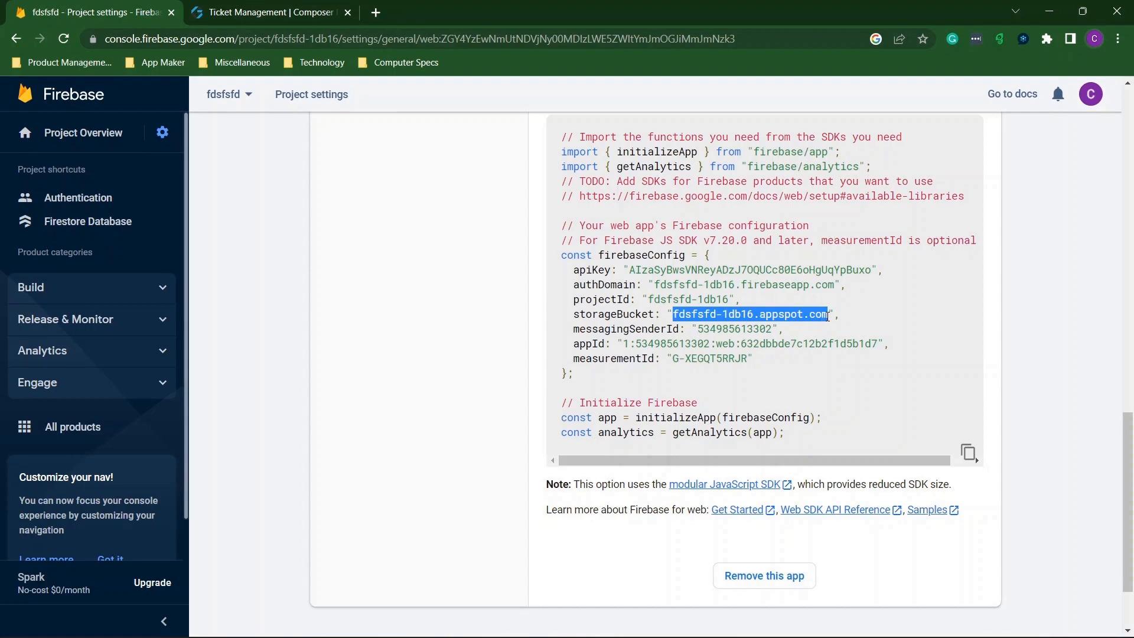
click(318, 4)
click(322, 515)
key(ctrl+v)
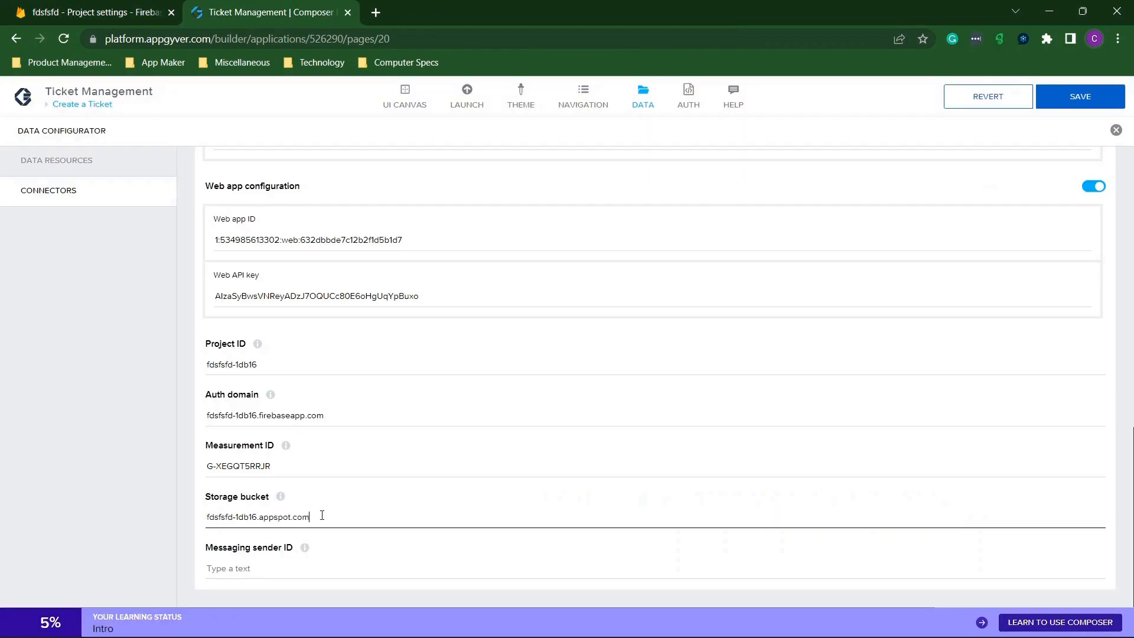
click(133, 11)
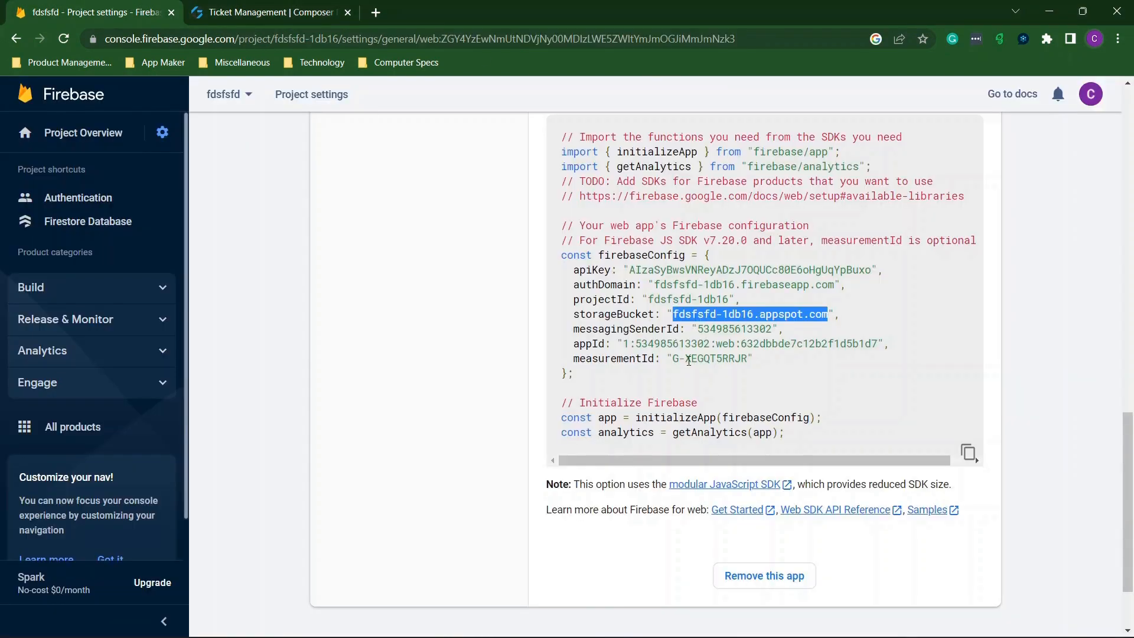
click(307, 12)
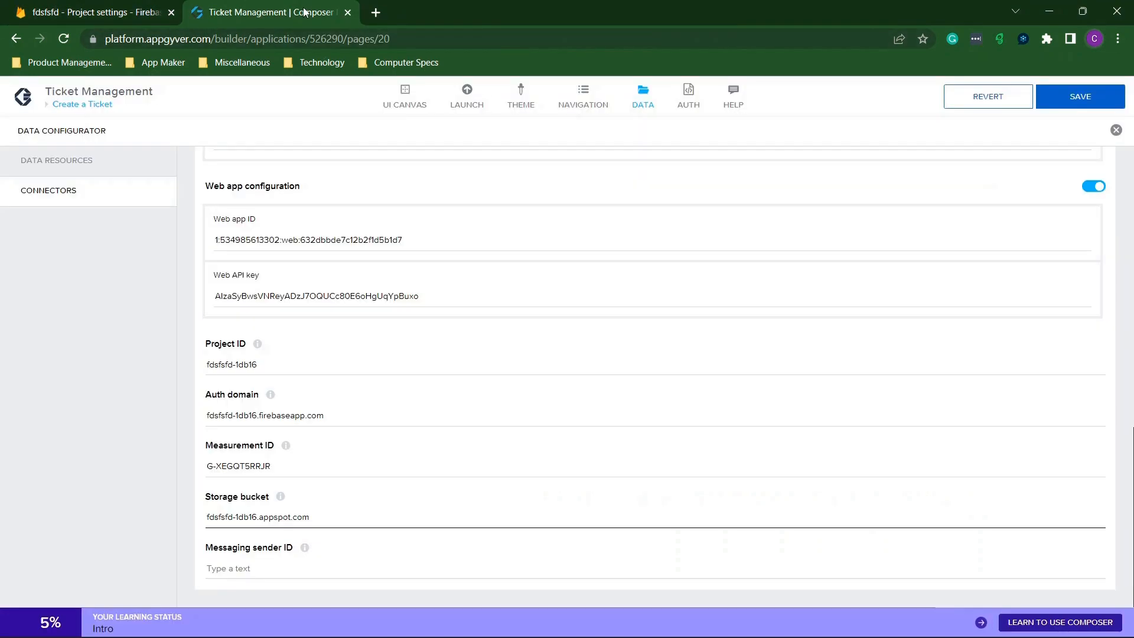
Copy the messagingSenderId value into the Messaging sender ID field.
click(94, 9)
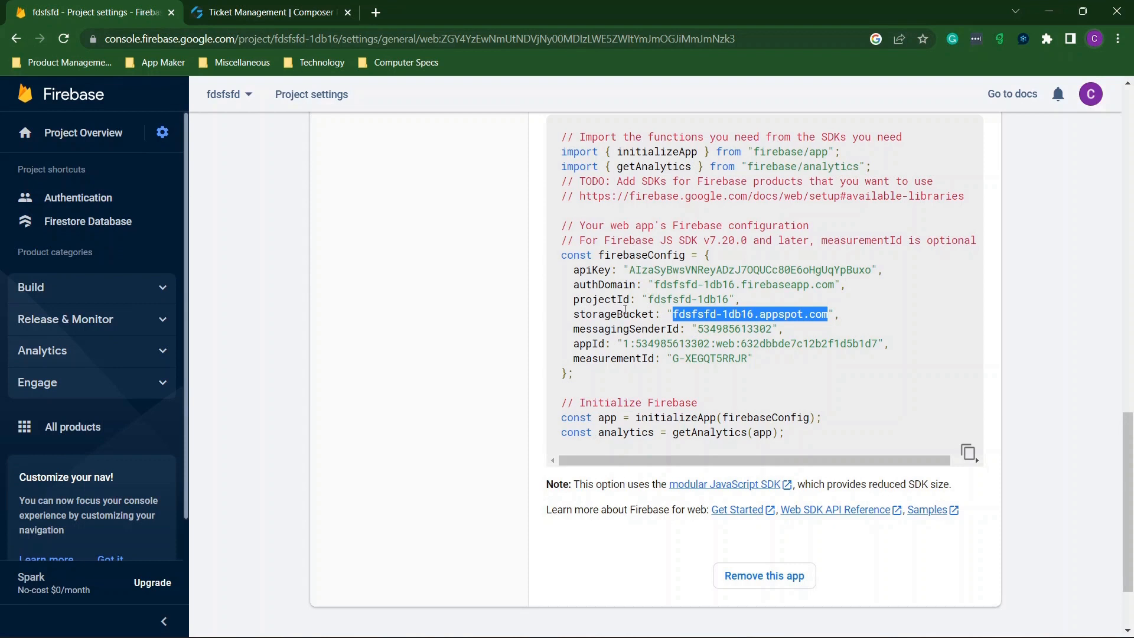
scroll(676, 335, down, 1)
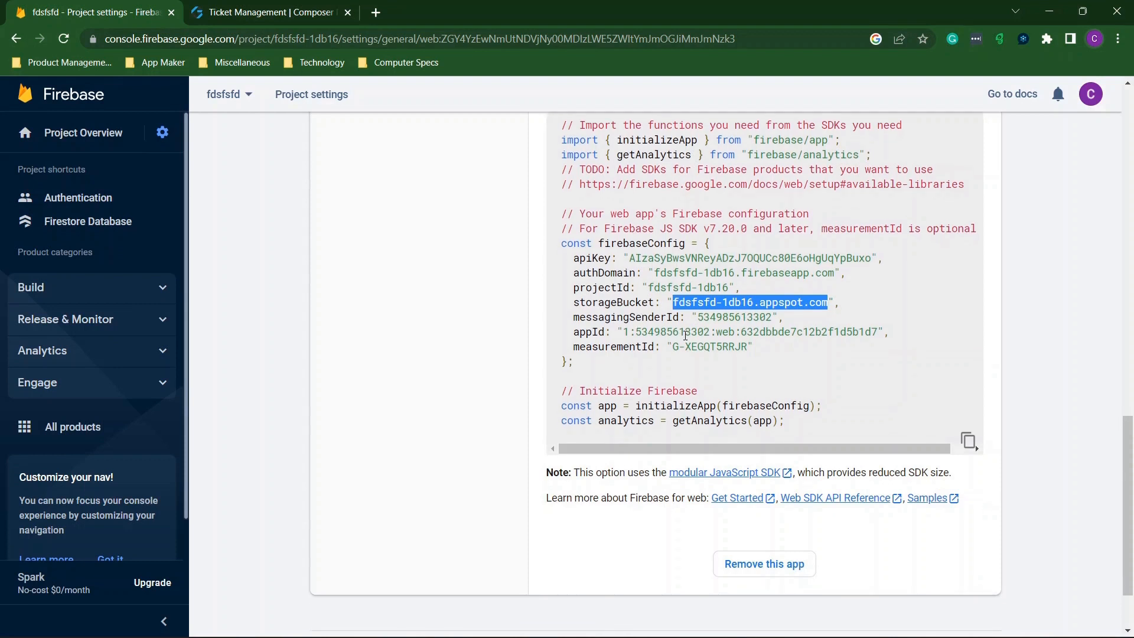
click(656, 313)
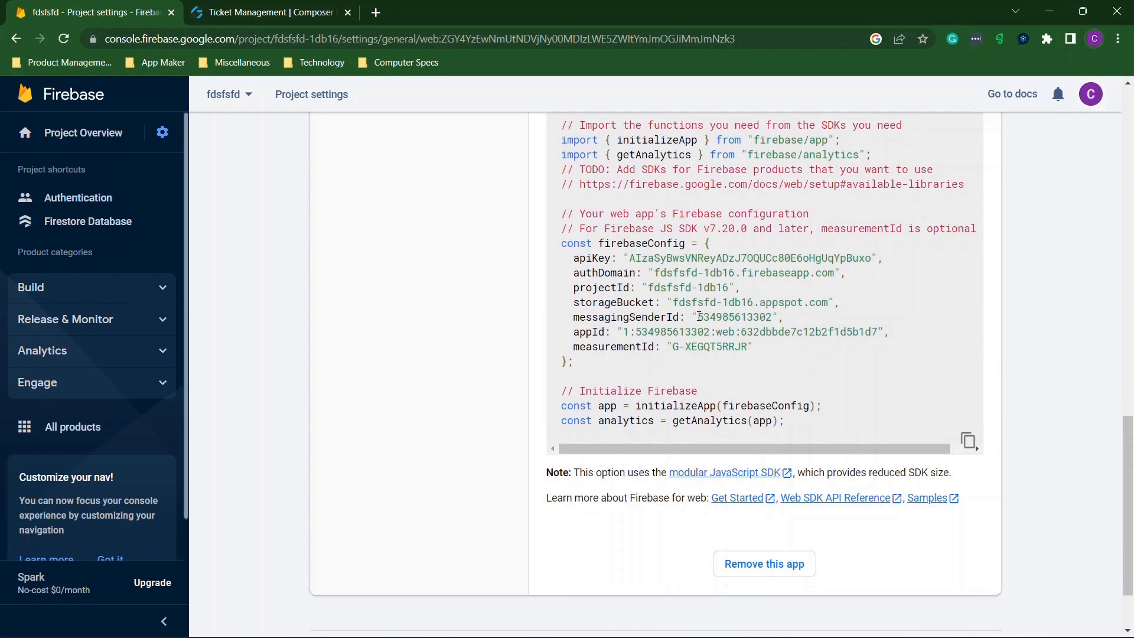
drag(698, 316, 772, 317)
key(ctrl+c)
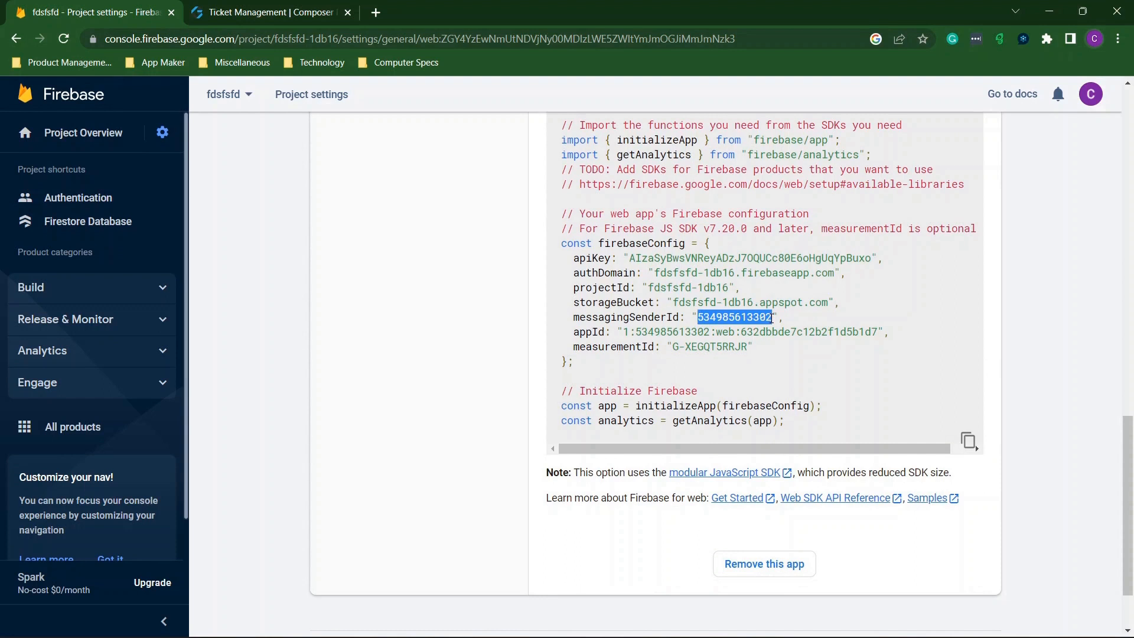
click(332, 6)
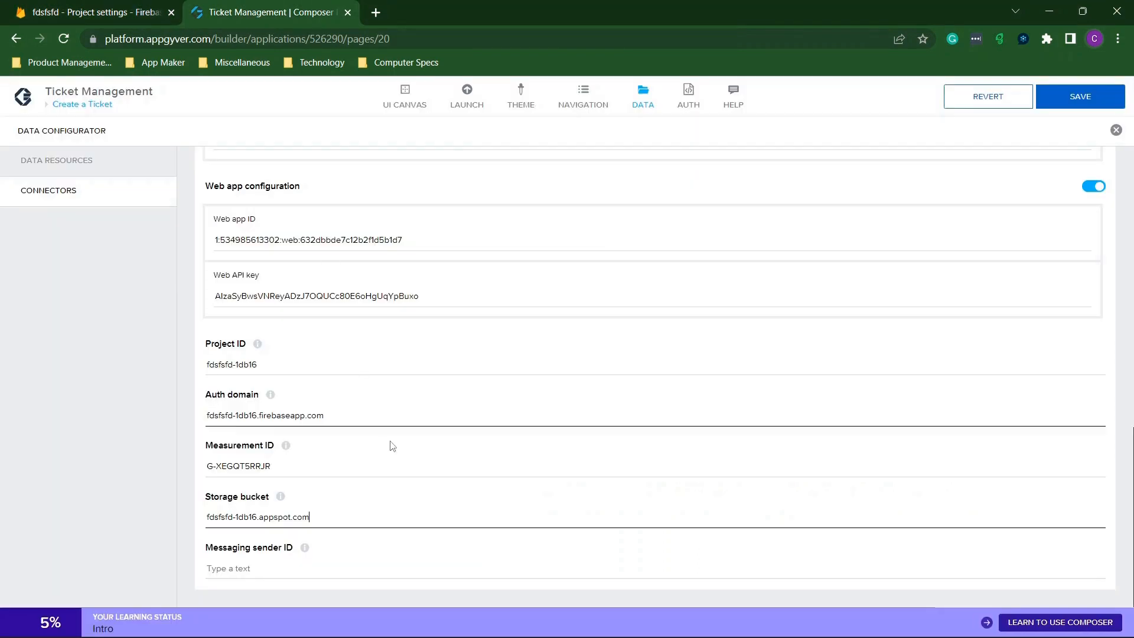
click(239, 565)
key(ctrl+v)
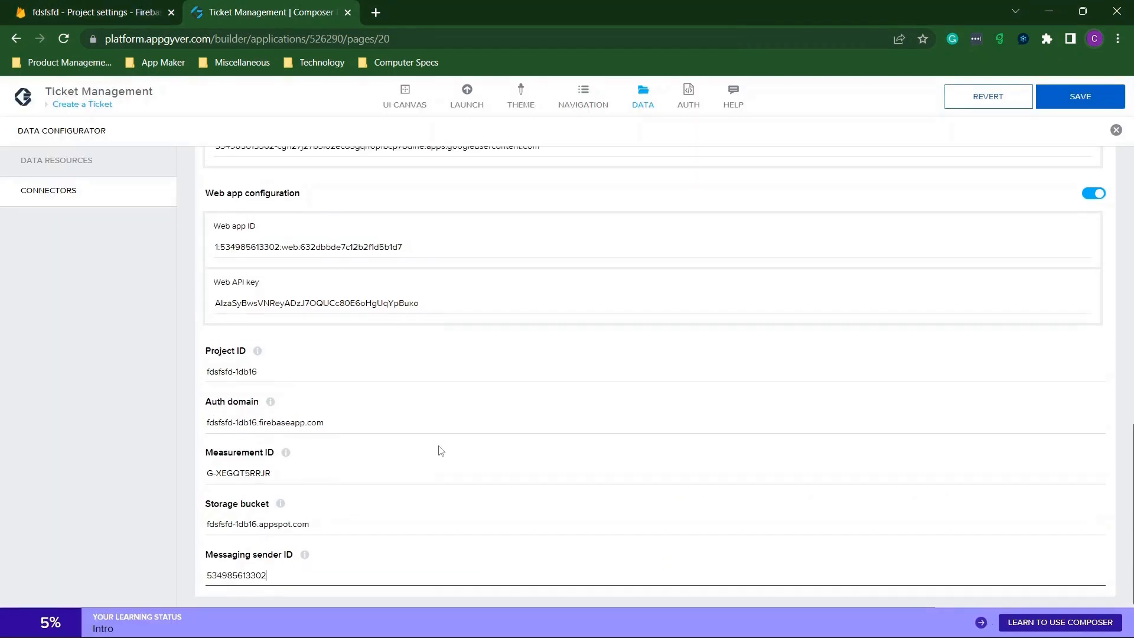
Save the application and close the Data Configurator.
scroll(442, 451, up, 1)
scroll(441, 451, down, 1)
scroll(441, 451, up, 3)
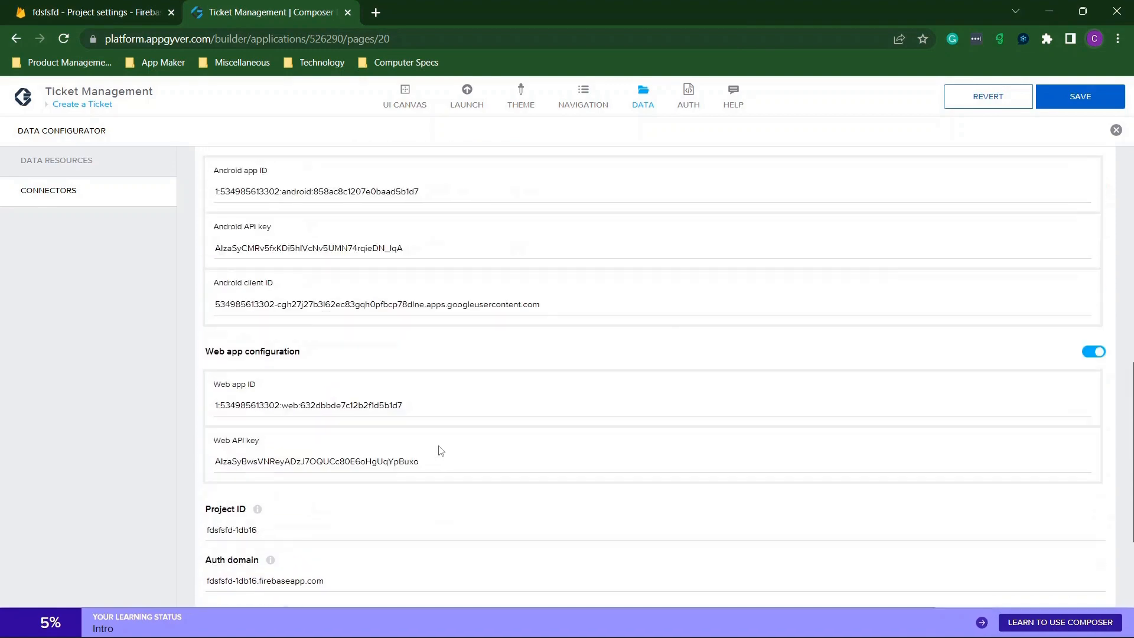
scroll(895, 271, up, 7)
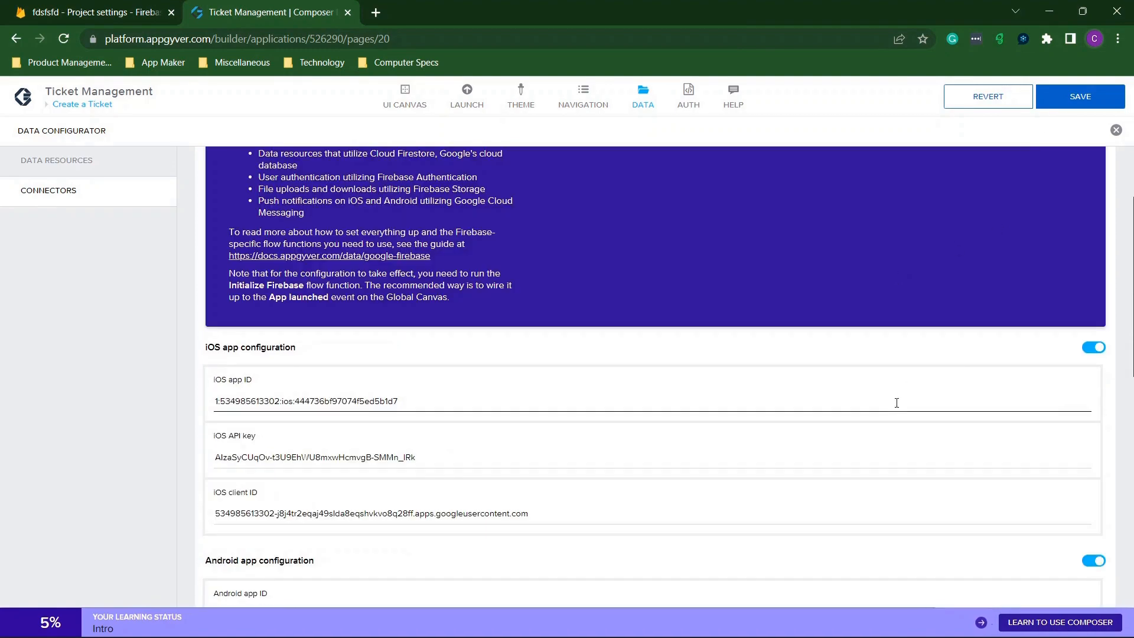
scroll(897, 402, down, 10)
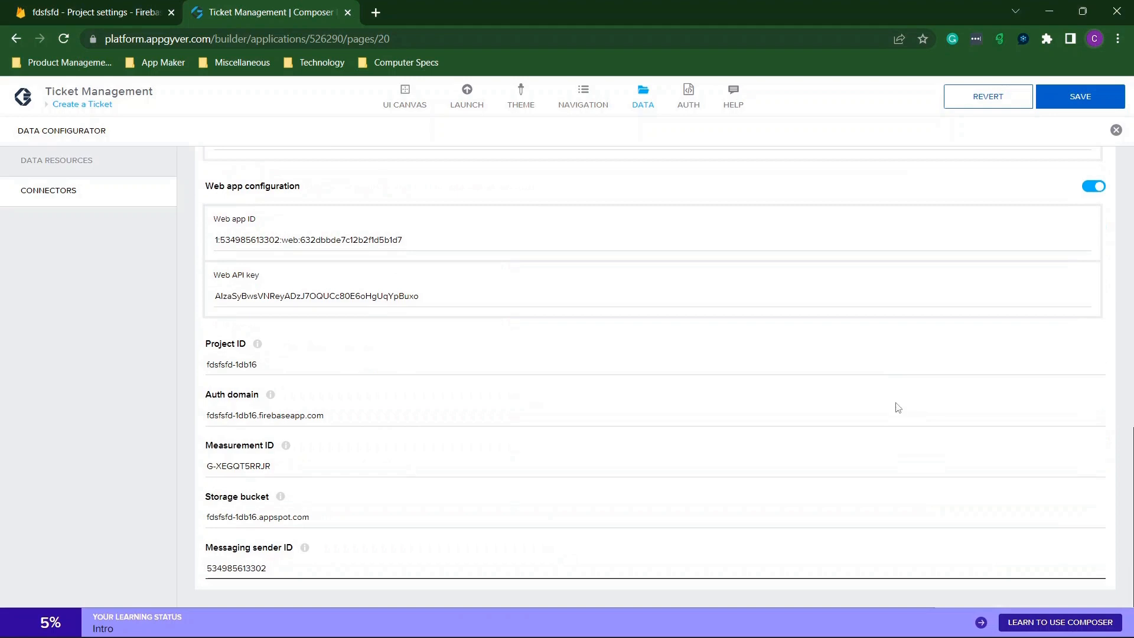
click(1082, 96)
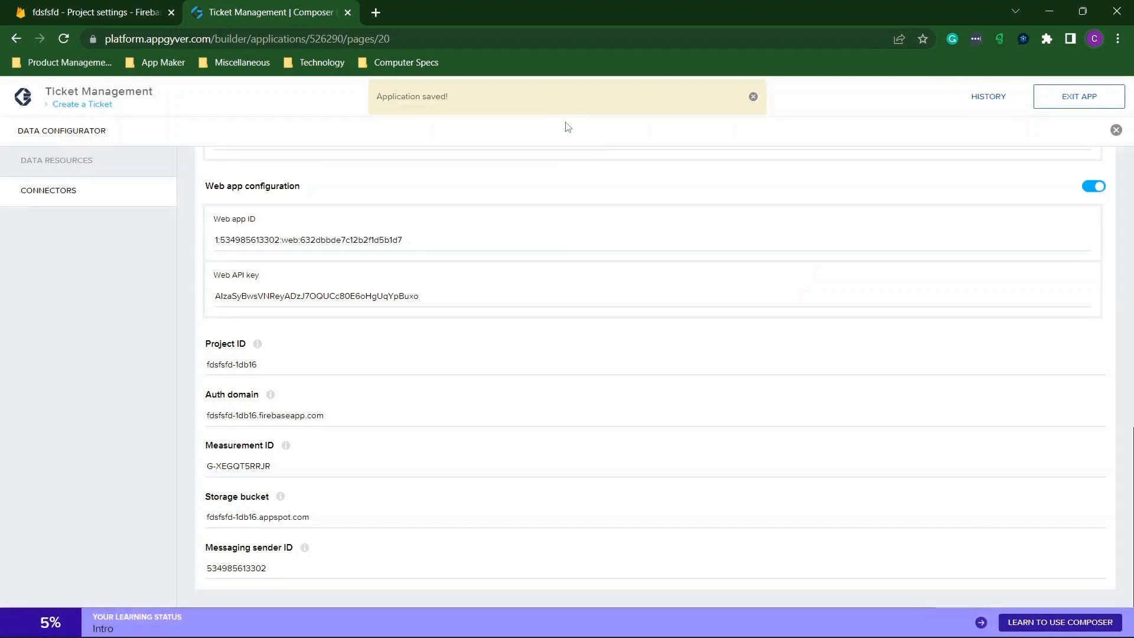
click(1116, 130)
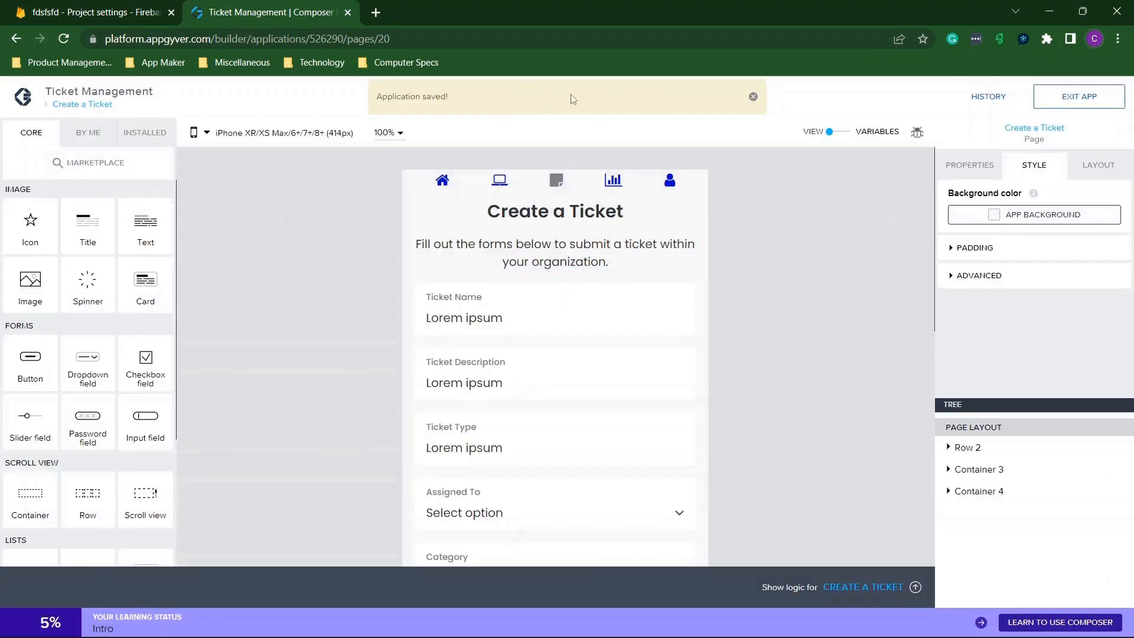
Open the categoryclosed REST resource and select sampledonotdelete in its Resource URL.
click(643, 93)
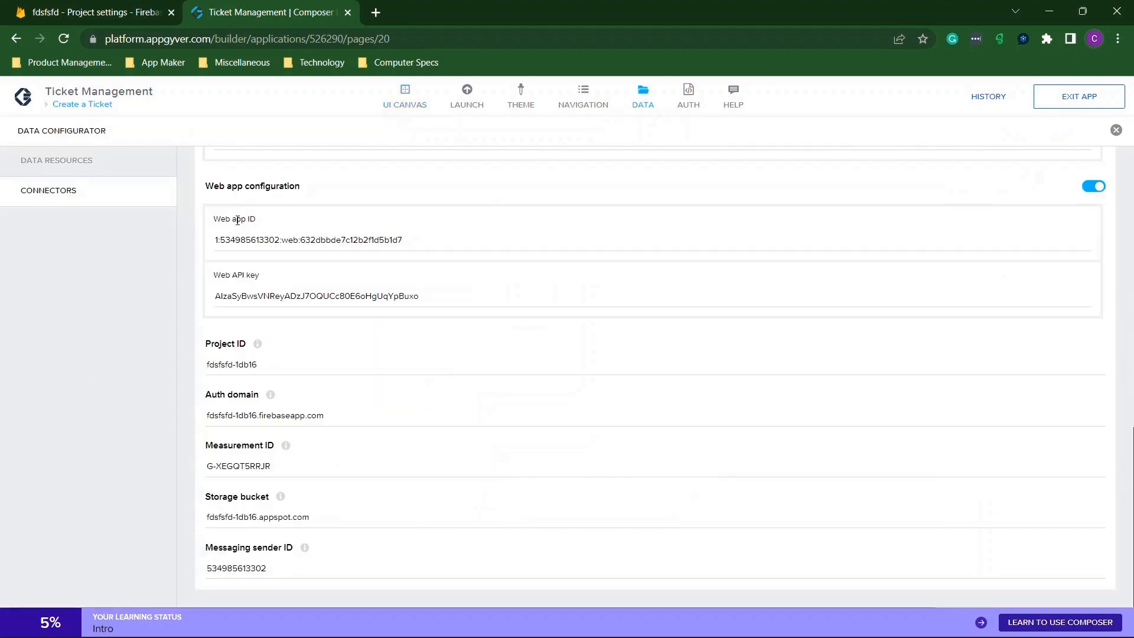
click(86, 163)
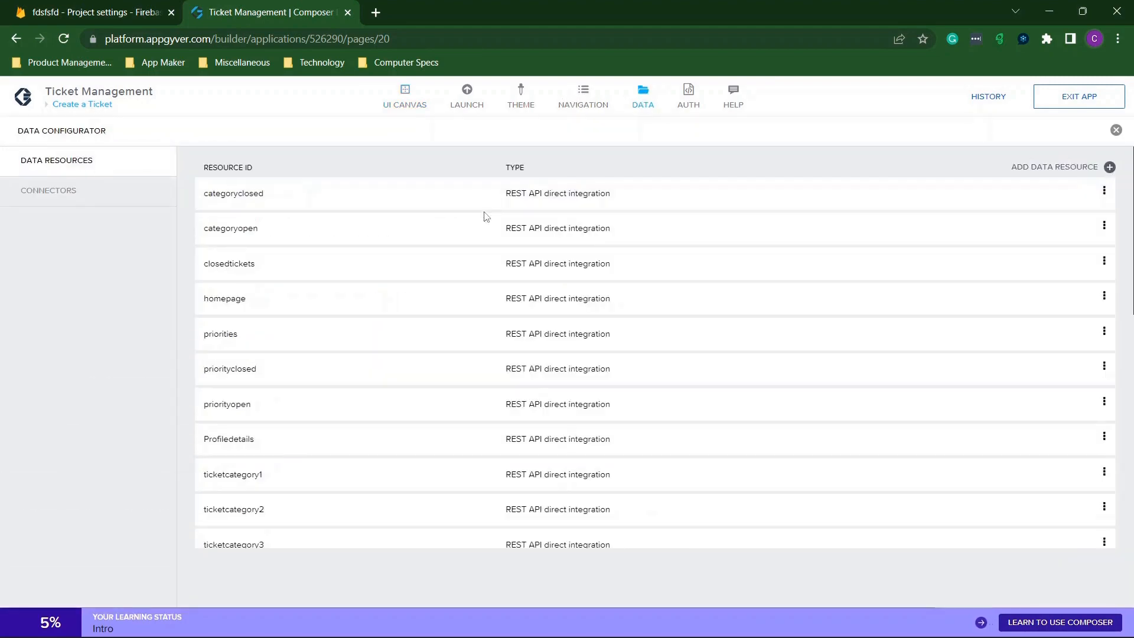
scroll(484, 216, down, 9)
scroll(485, 217, up, 9)
click(315, 196)
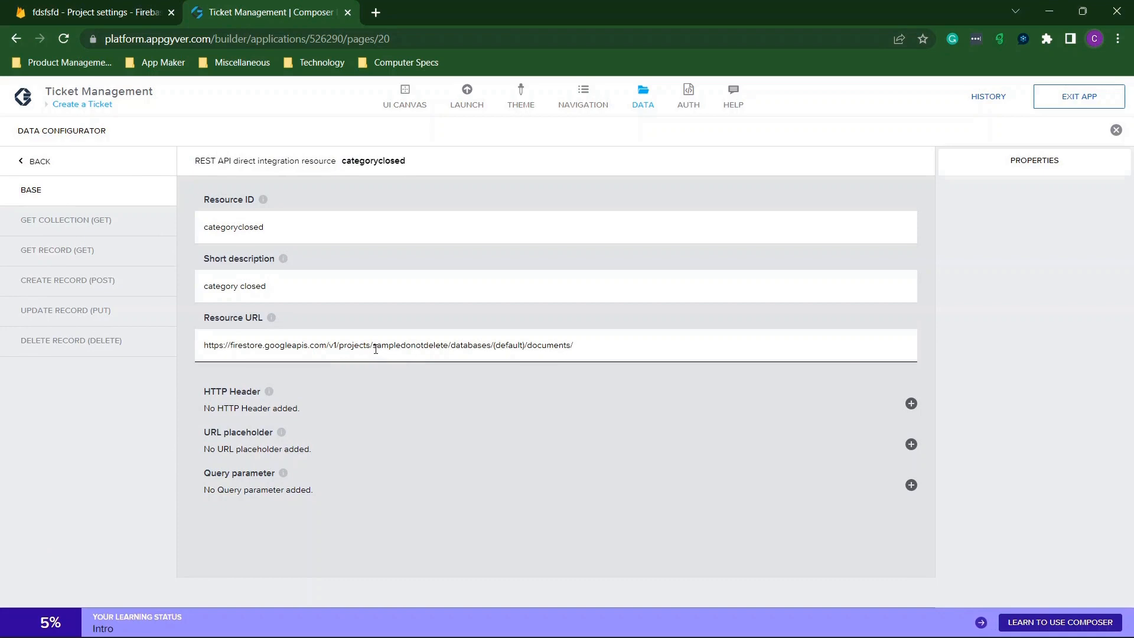
drag(374, 347, 447, 343)
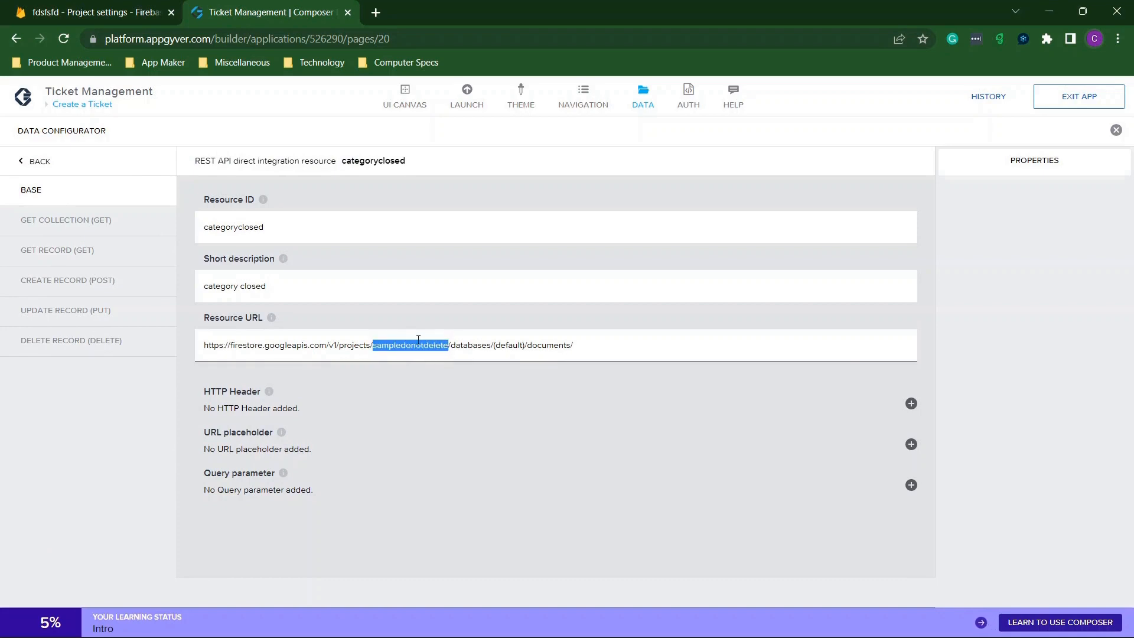
Replace it with project ID fdsfsfd copied from the Firebase URL and save the app.
click(141, 7)
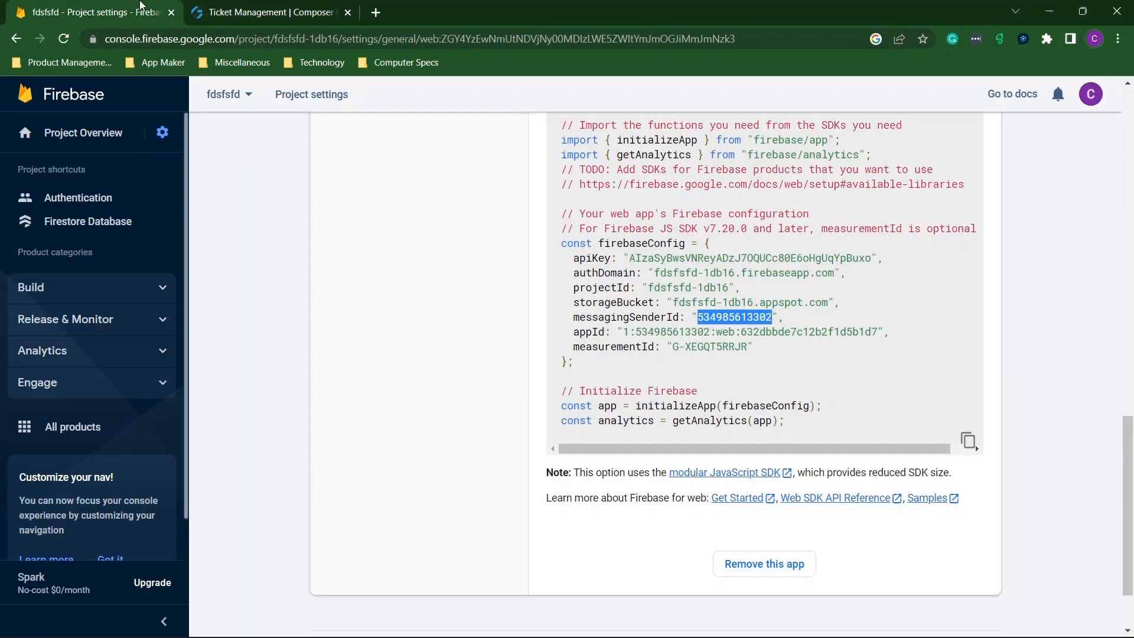
click(213, 100)
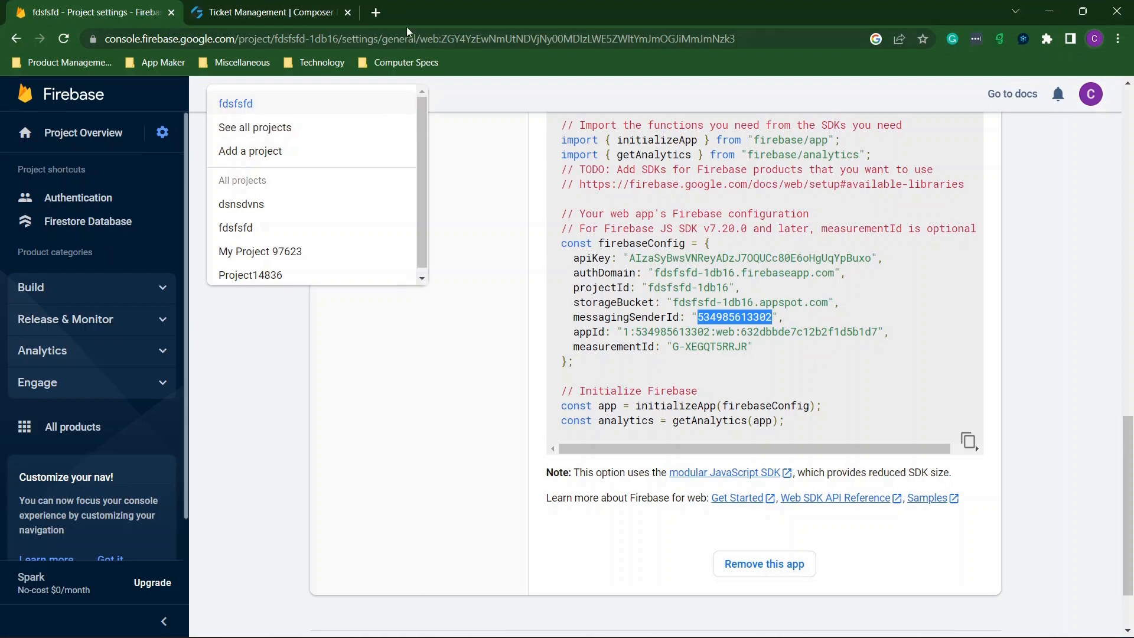
drag(445, 37, 769, 38)
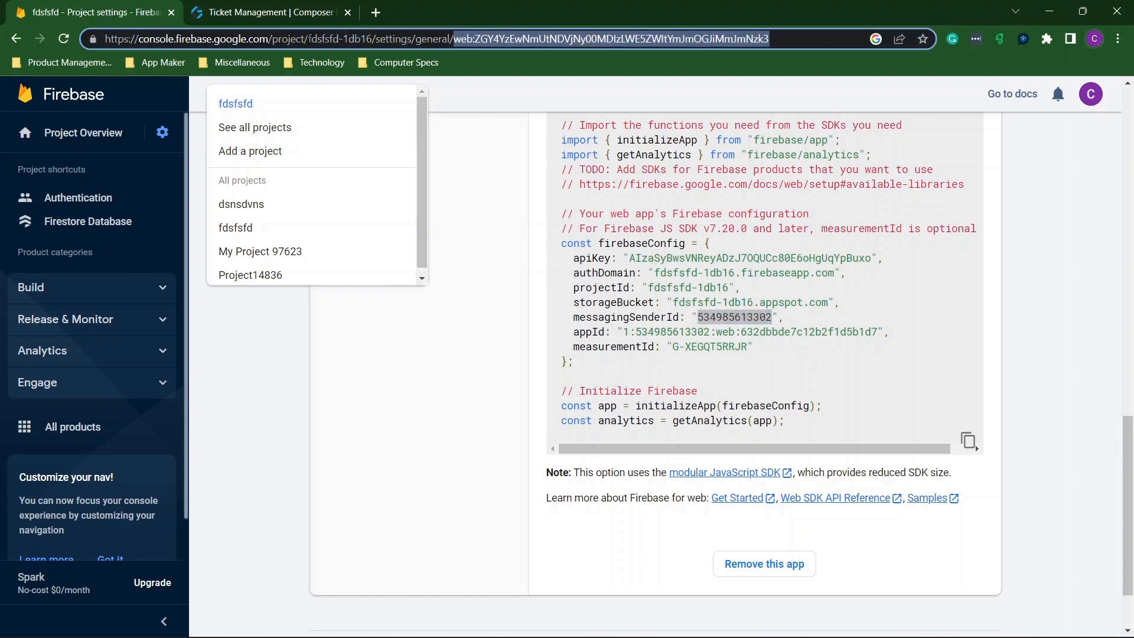
drag(308, 38, 325, 38)
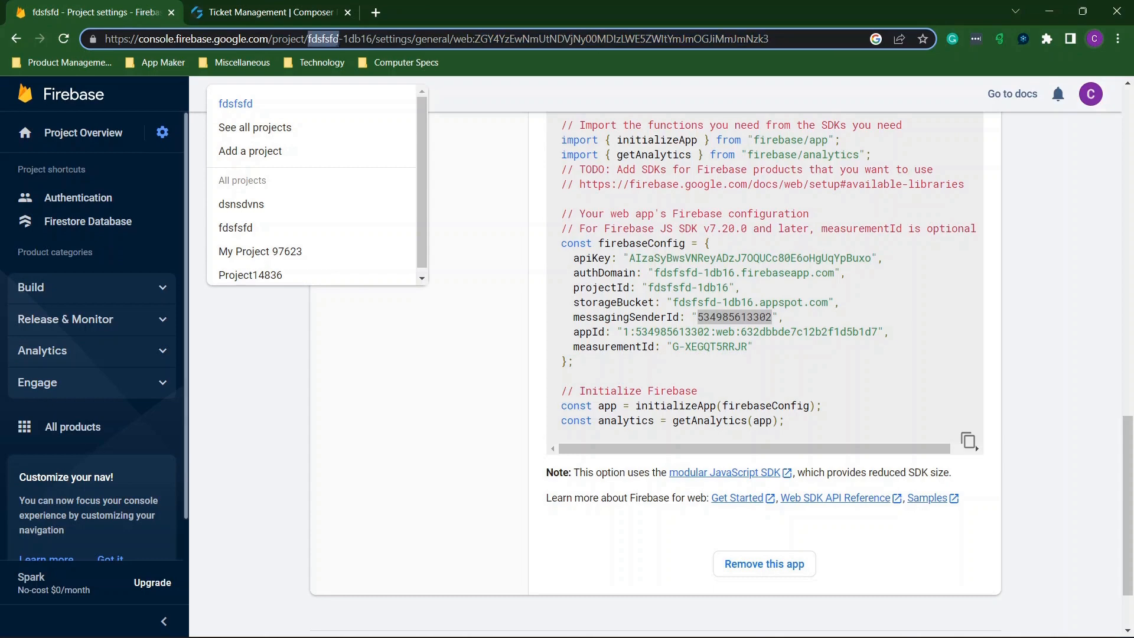
click(271, 5)
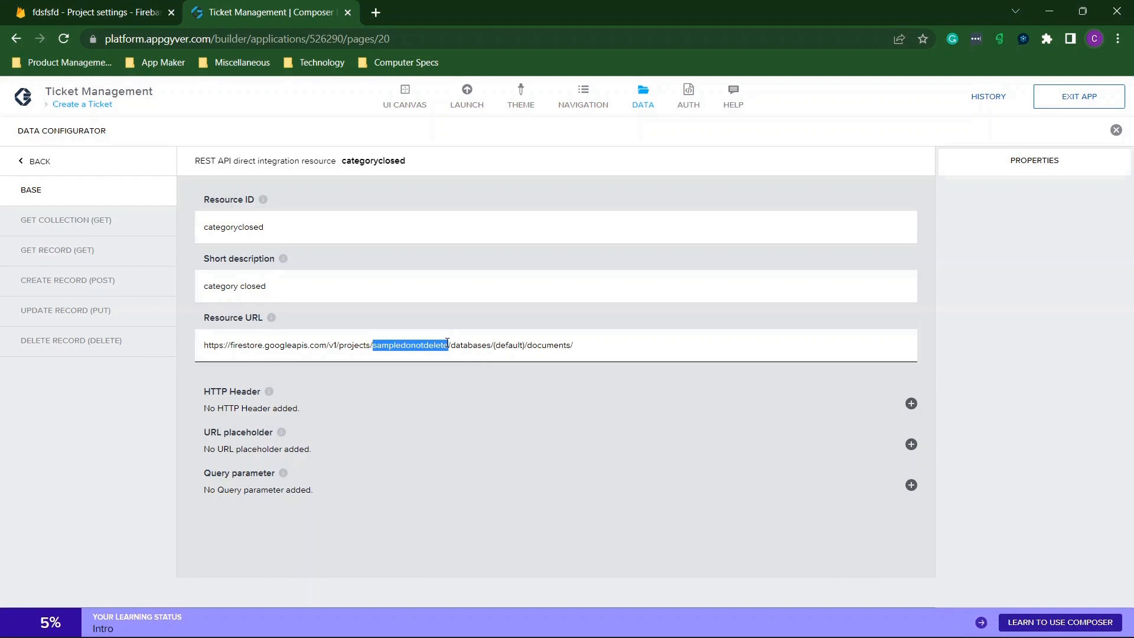
text(fdsfsfd)
click(540, 309)
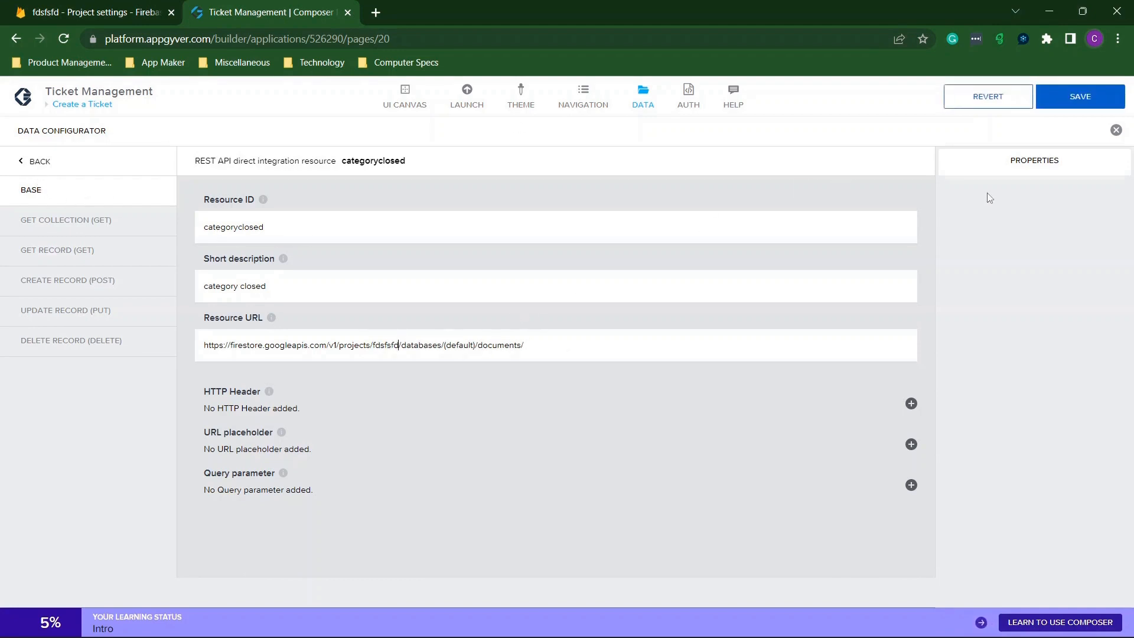
click(1058, 101)
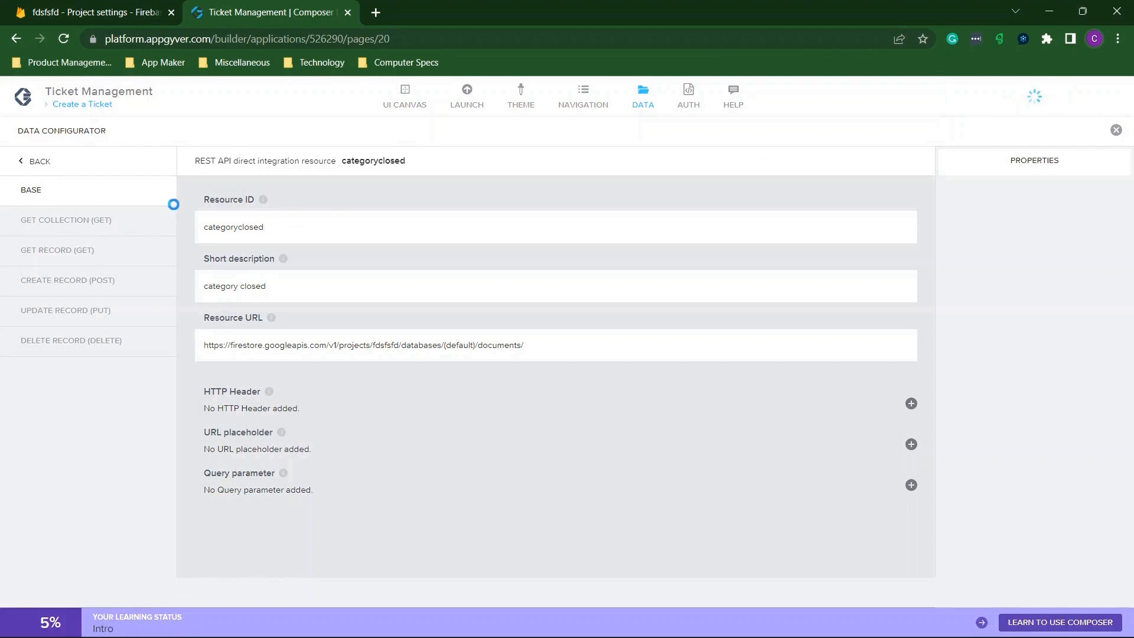
click(38, 161)
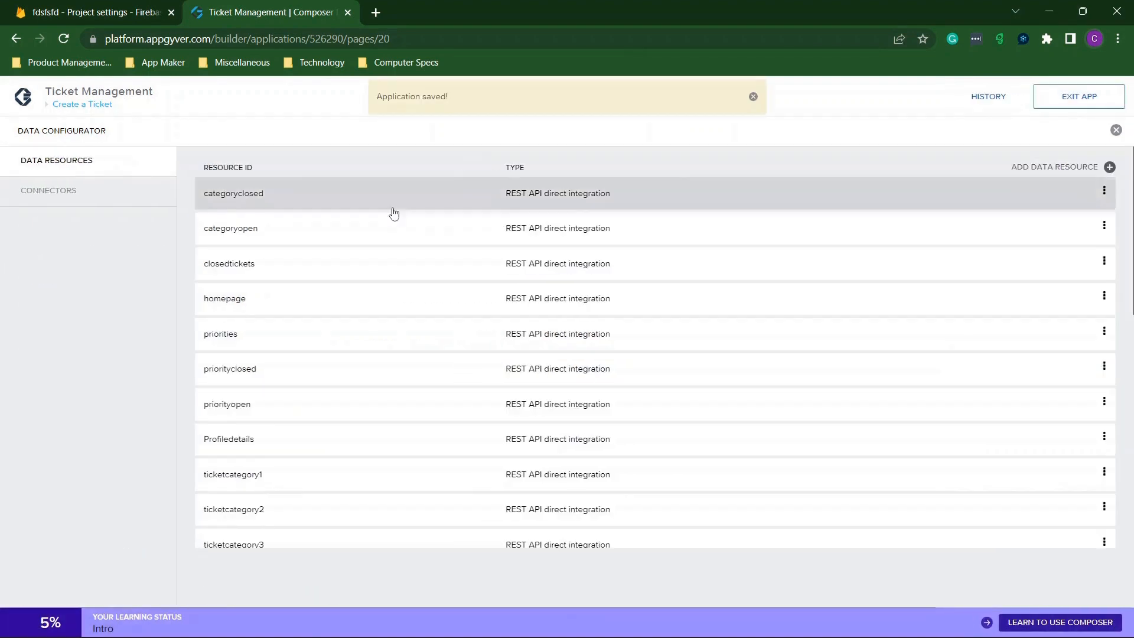
Change the categoryopen resource URL from sampledonotdelete to fdsfsfd and save.
click(286, 224)
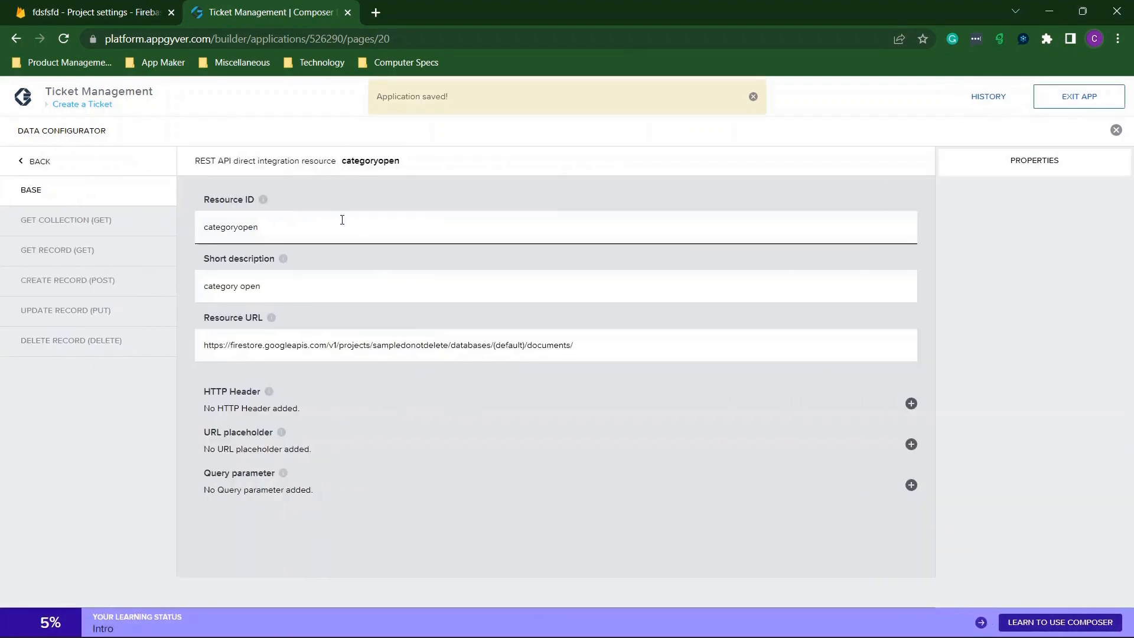
click(479, 356)
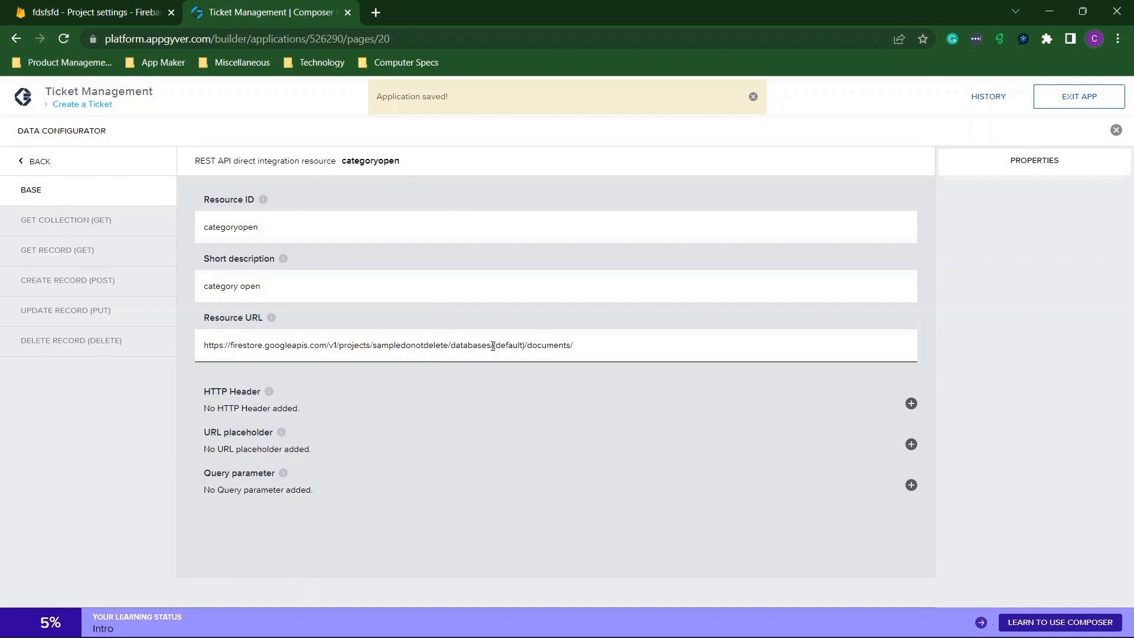
drag(449, 343, 395, 345)
text(fdsfsfd)
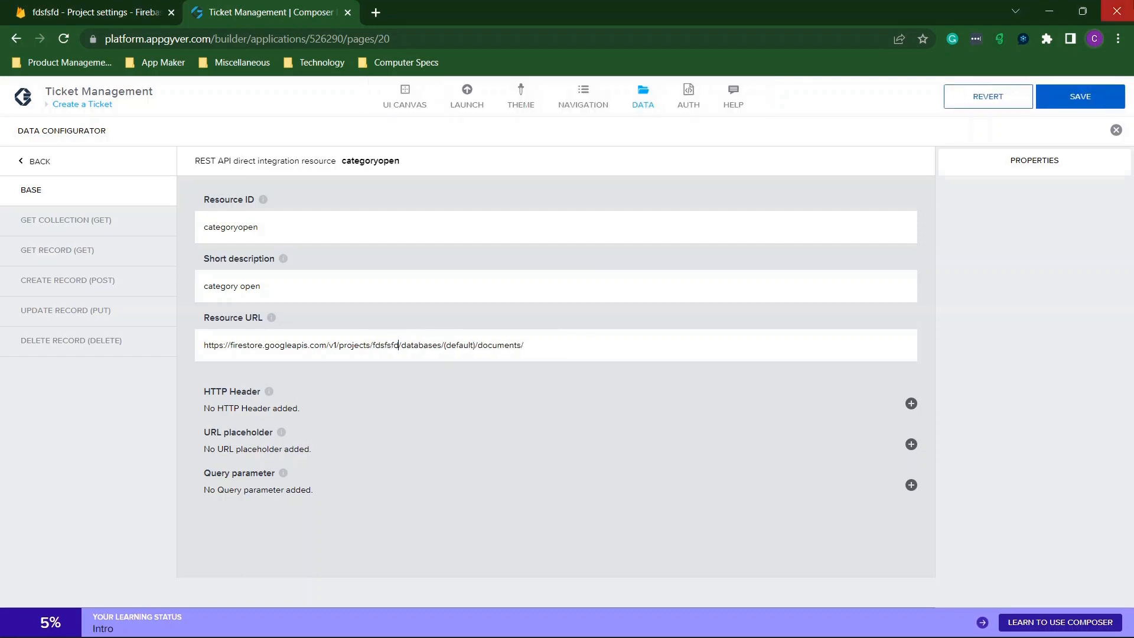
click(1075, 105)
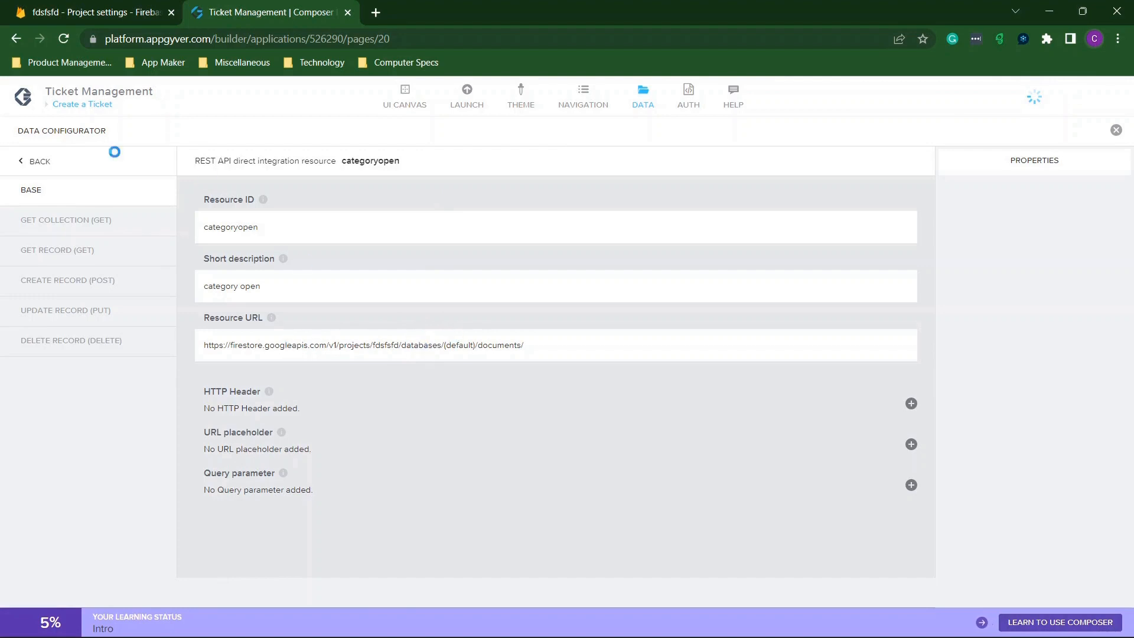
click(40, 162)
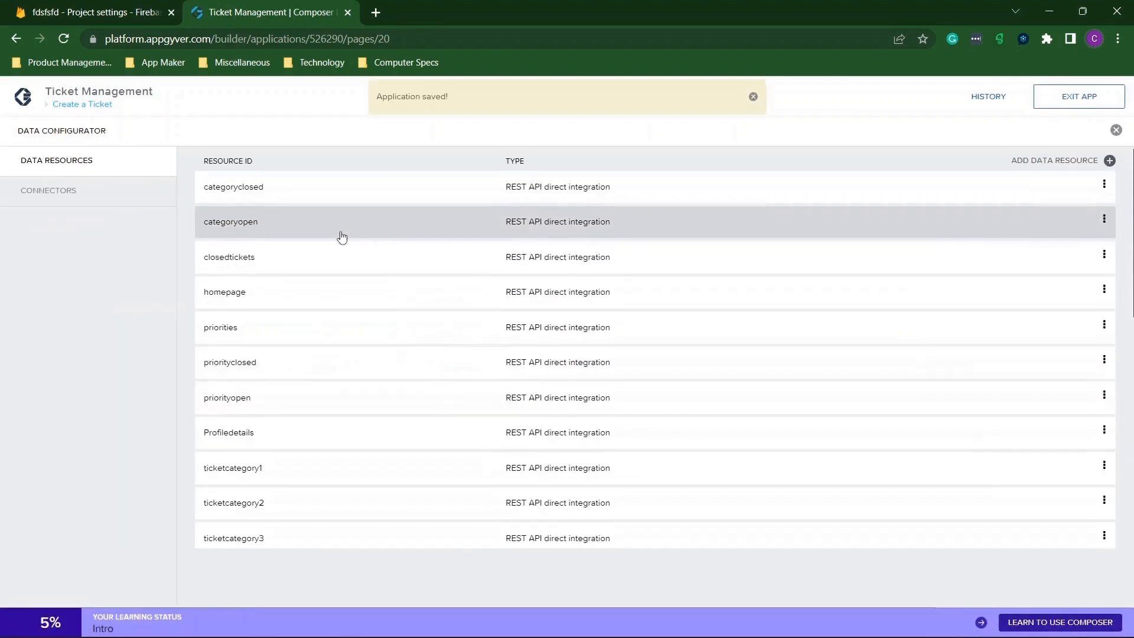
Change the closedtickets resource URL to fdsfsfd, save, and show the page list.
click(343, 264)
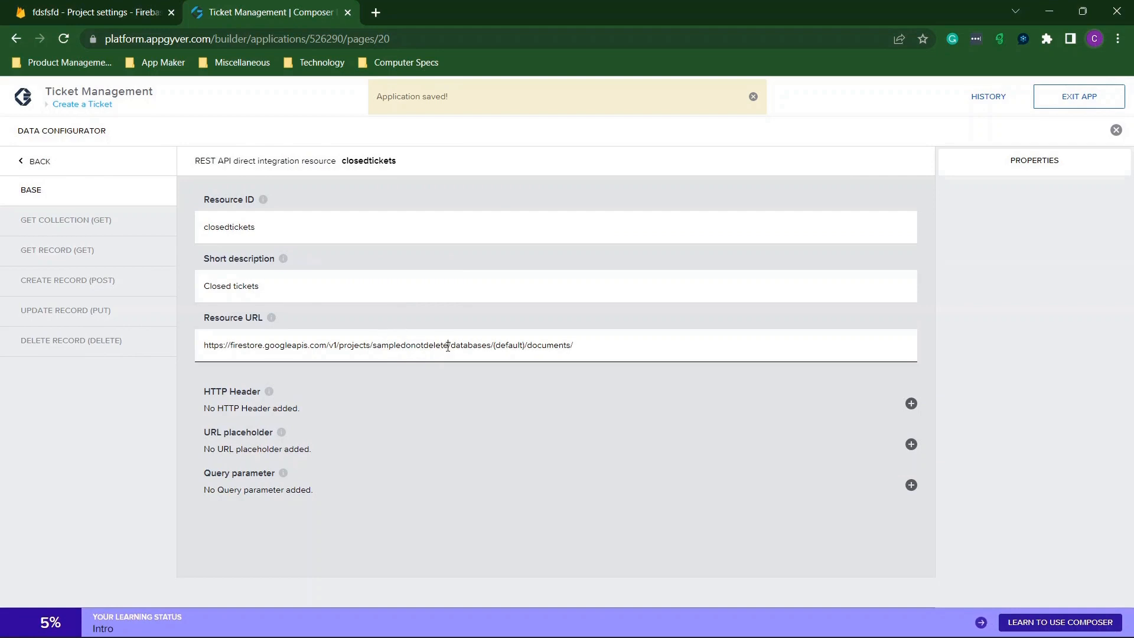
drag(448, 346, 374, 347)
text(fdsfsfd)
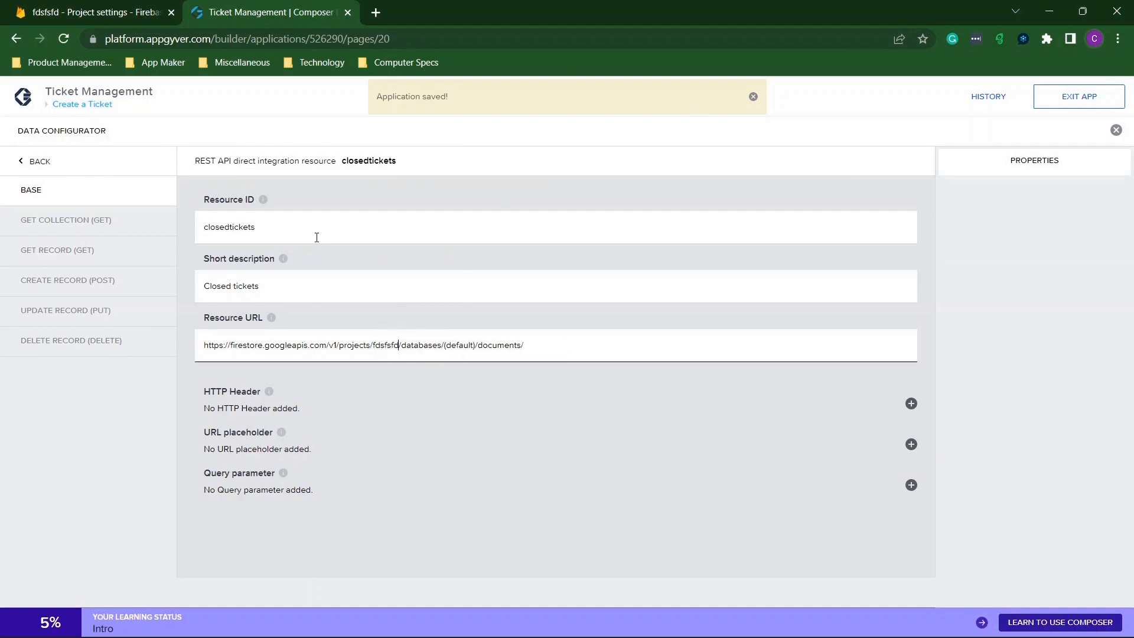
click(1071, 98)
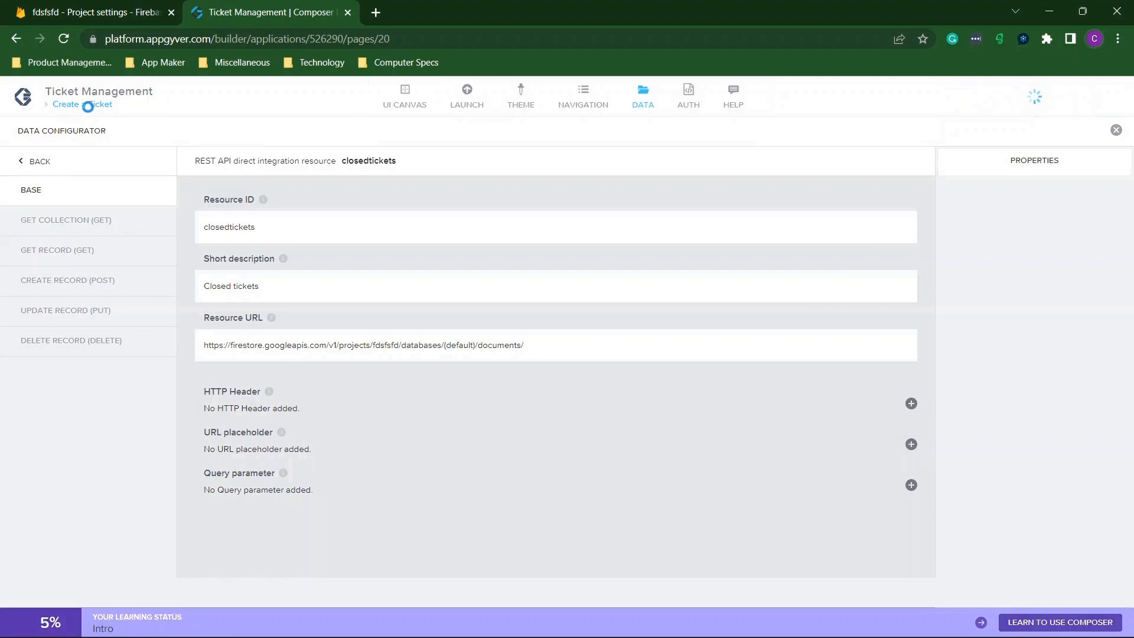
click(88, 105)
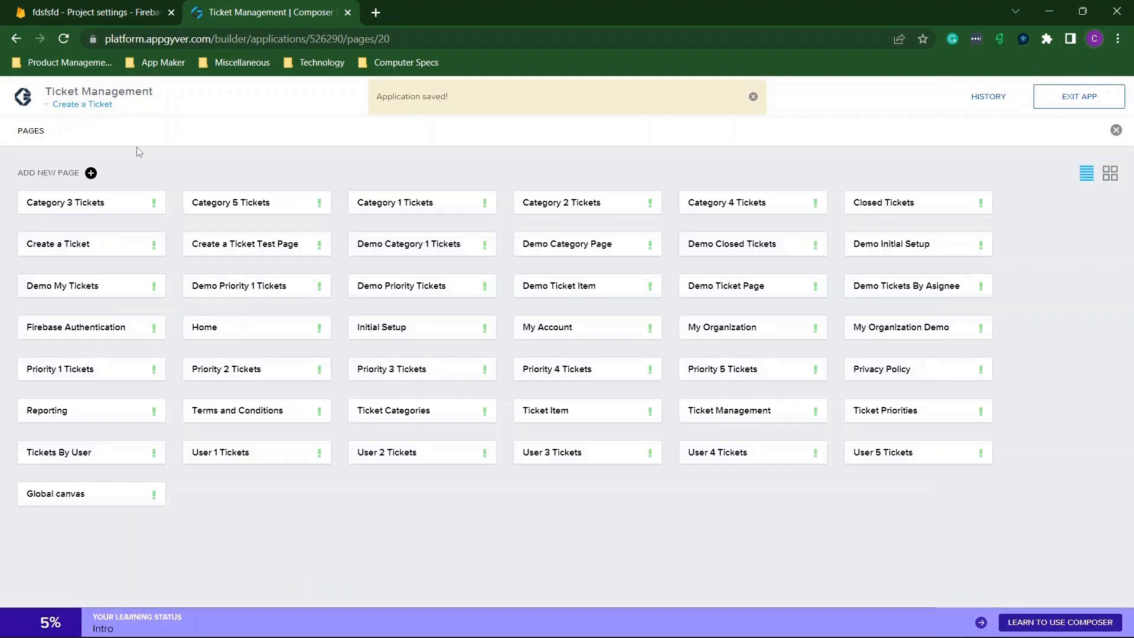
Return to Create a Ticket, open DATA, and select sampledonotdelete in the homepage resource URL.
click(101, 105)
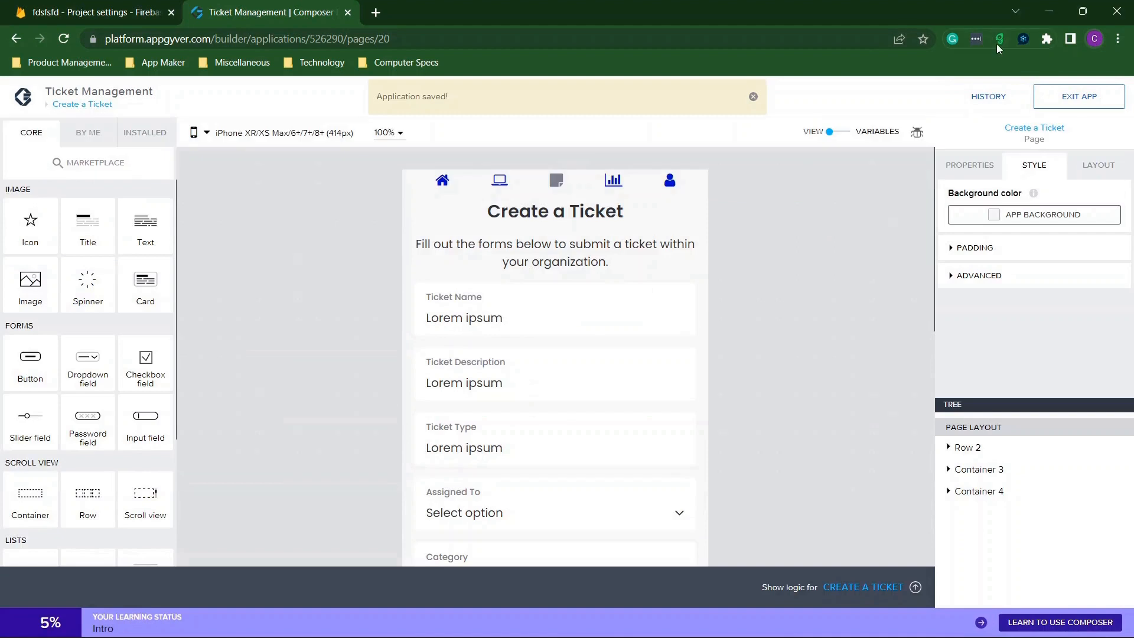
click(839, 136)
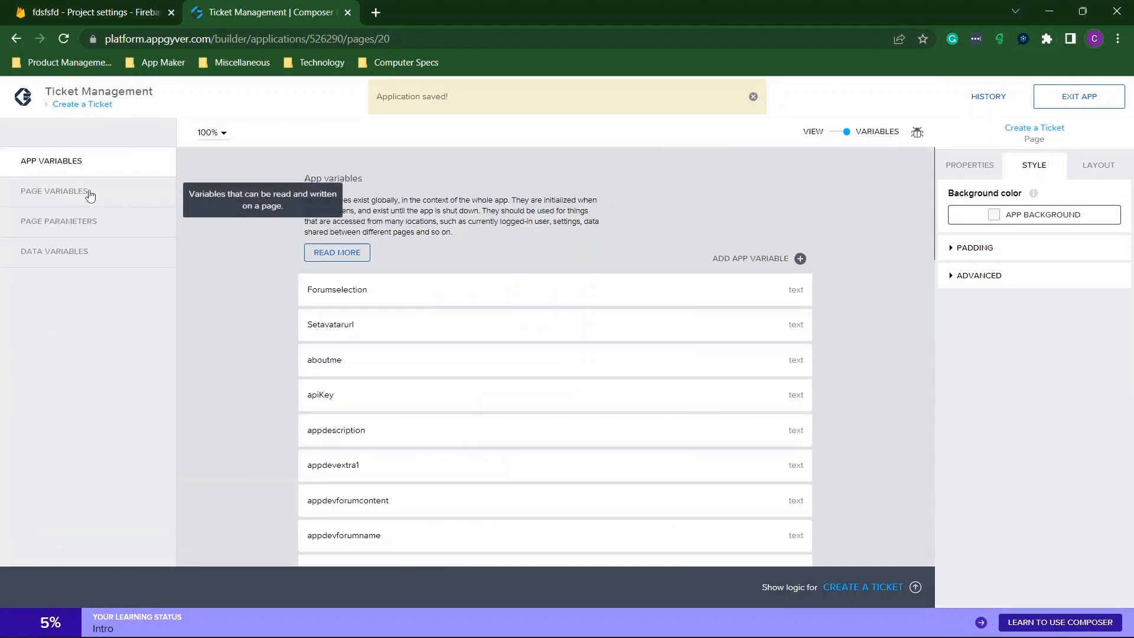
click(840, 136)
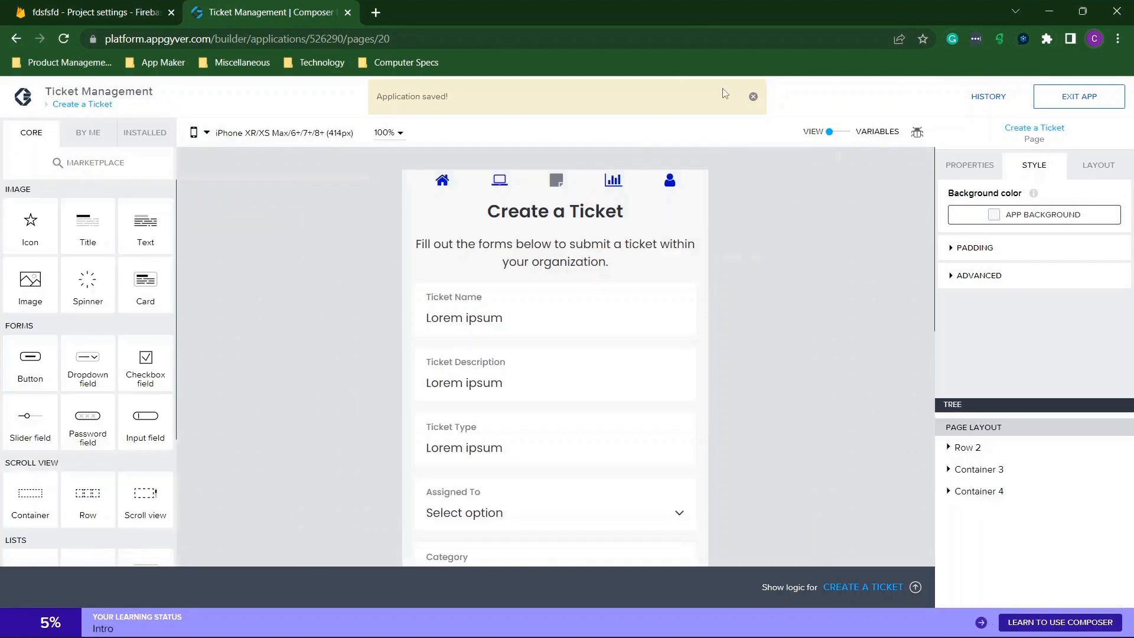
click(642, 97)
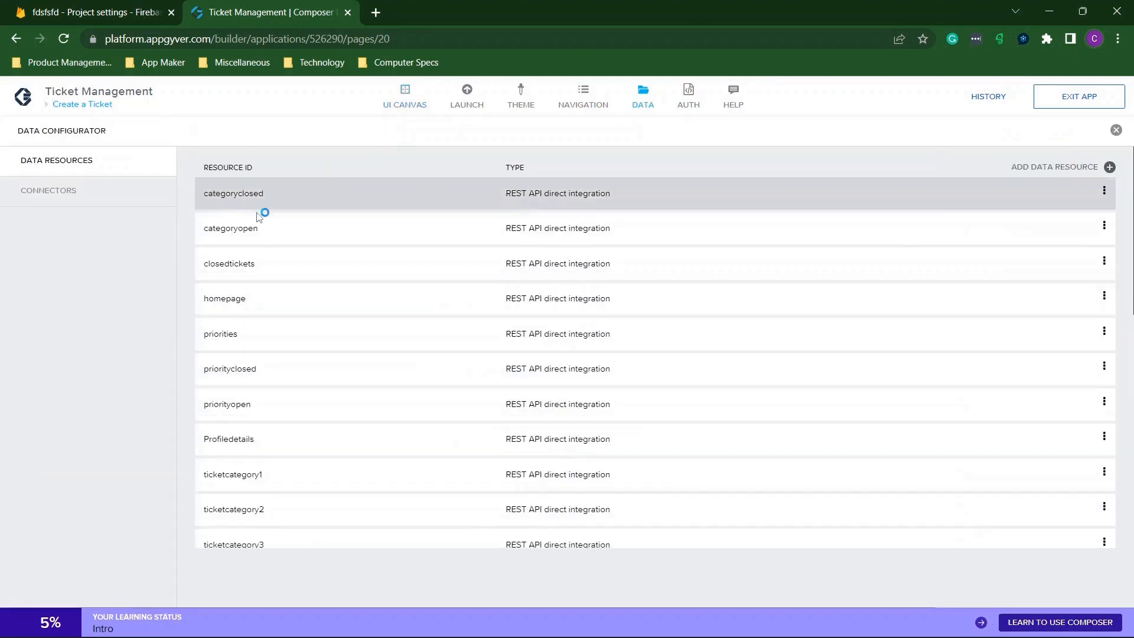
click(284, 295)
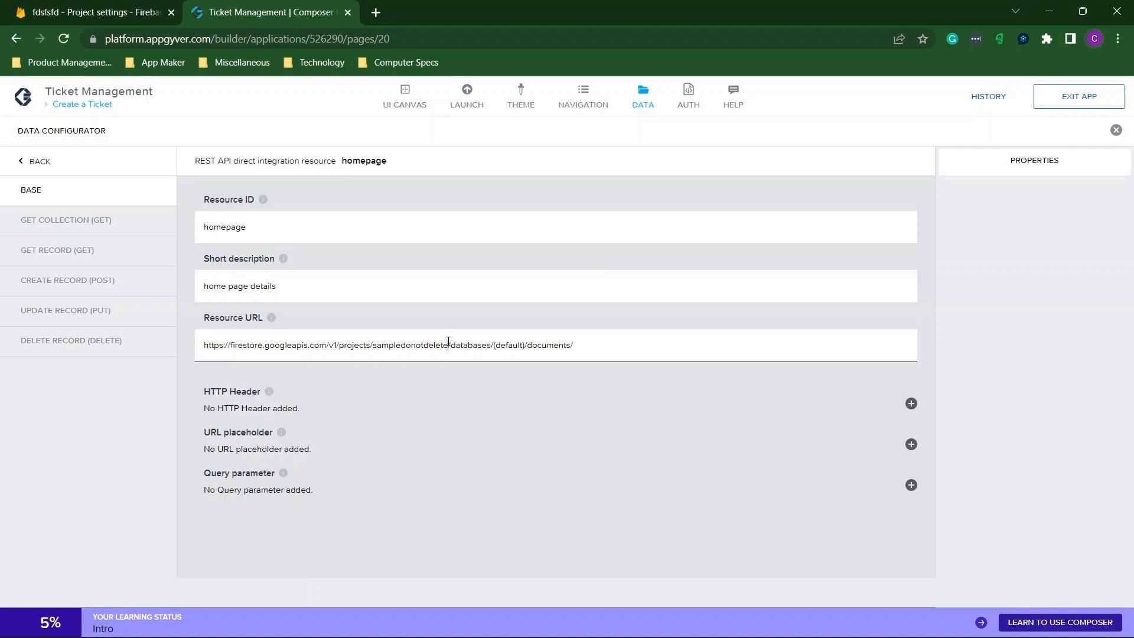
drag(448, 344, 385, 345)
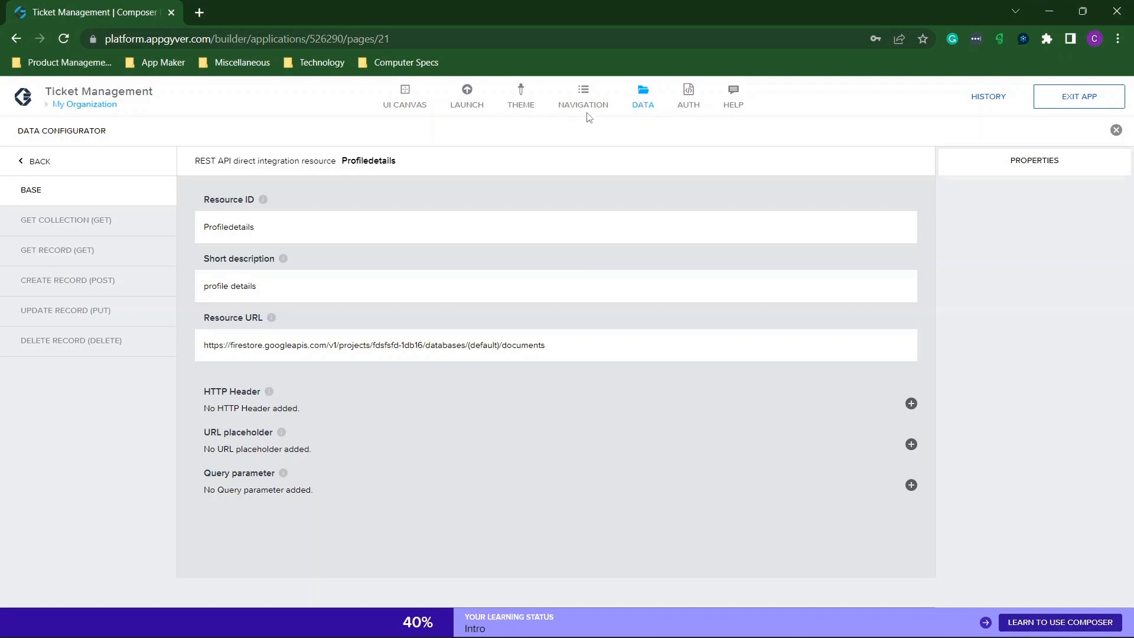
Arrange Composer beside the Firestore console, review the resource list, and save the homepage URL change.
click(26, 161)
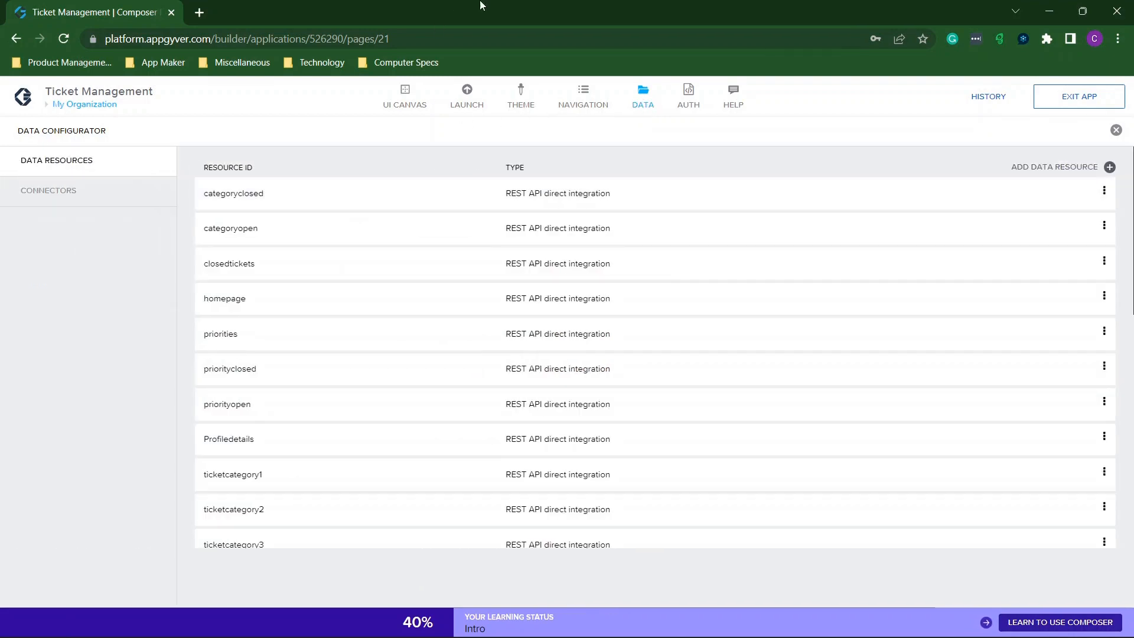
drag(494, 4, 1, 318)
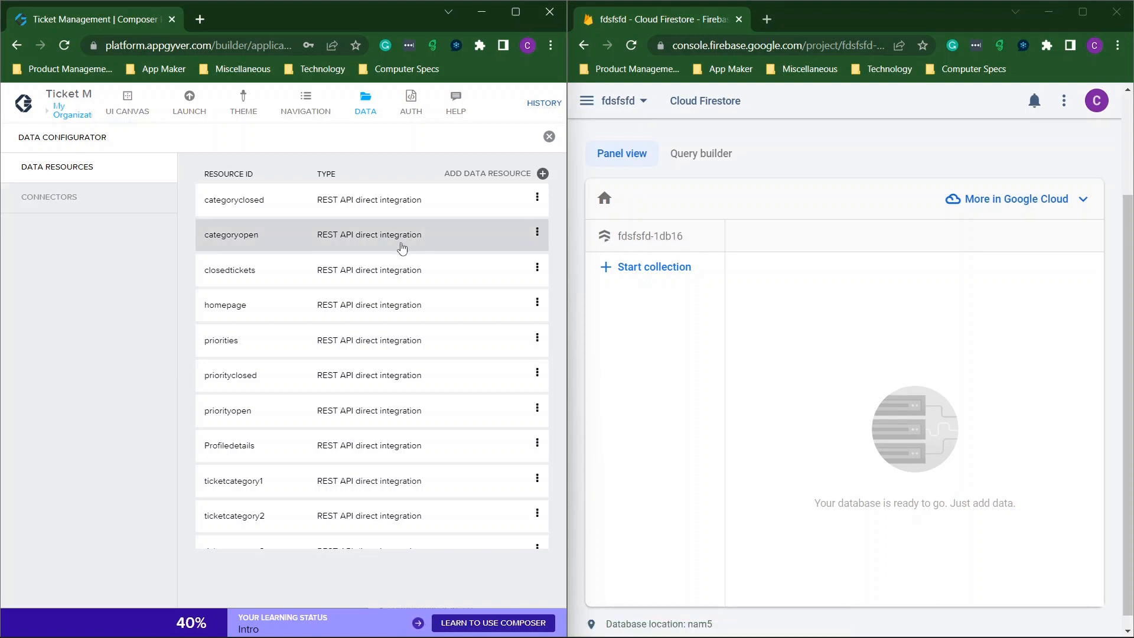
scroll(403, 248, down, 8)
scroll(402, 248, down, 1)
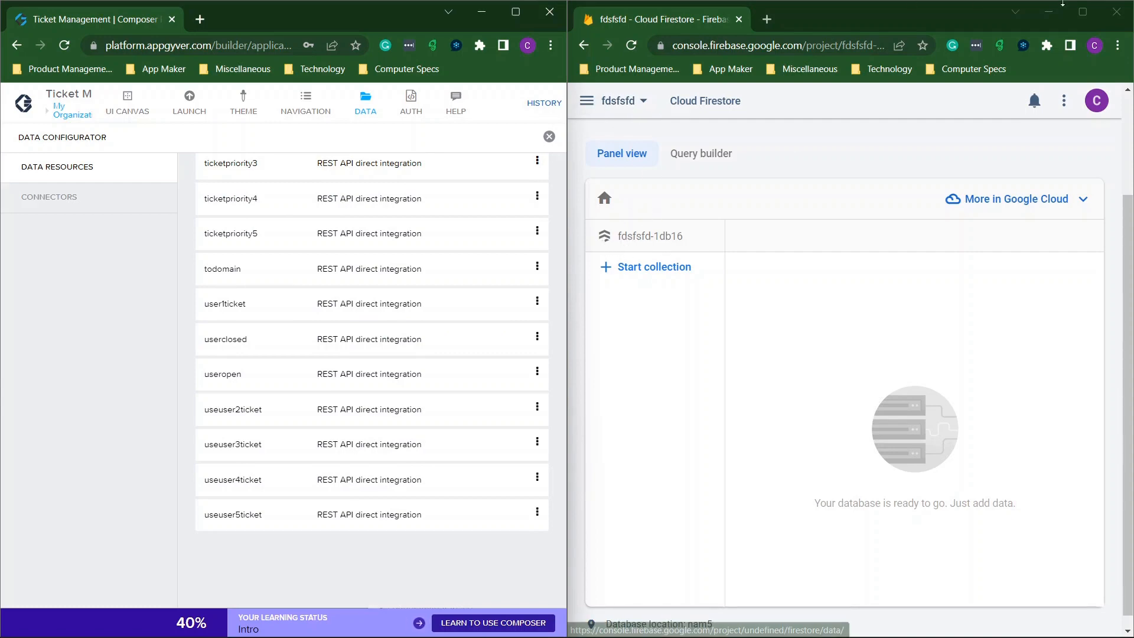
click(1082, 12)
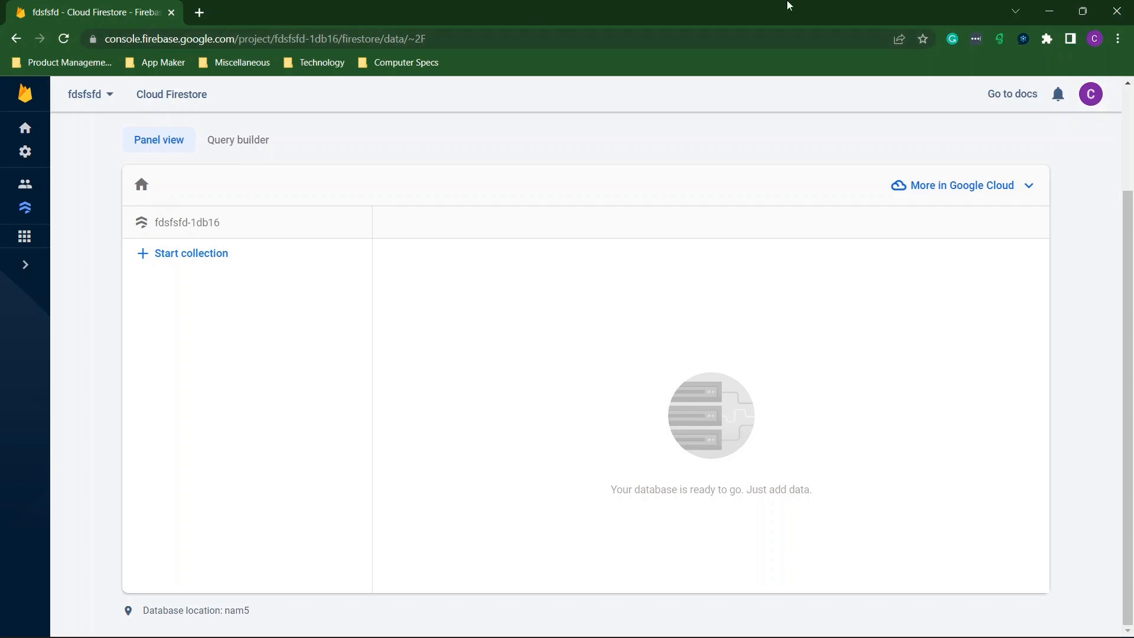
drag(424, 6, 1133, 88)
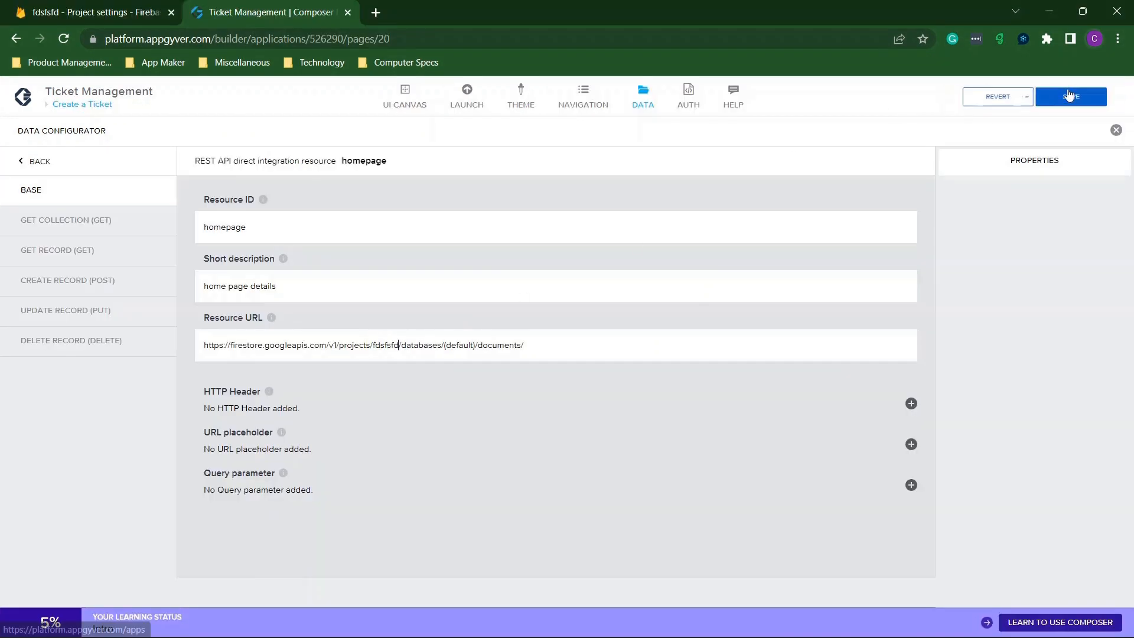
click(1070, 96)
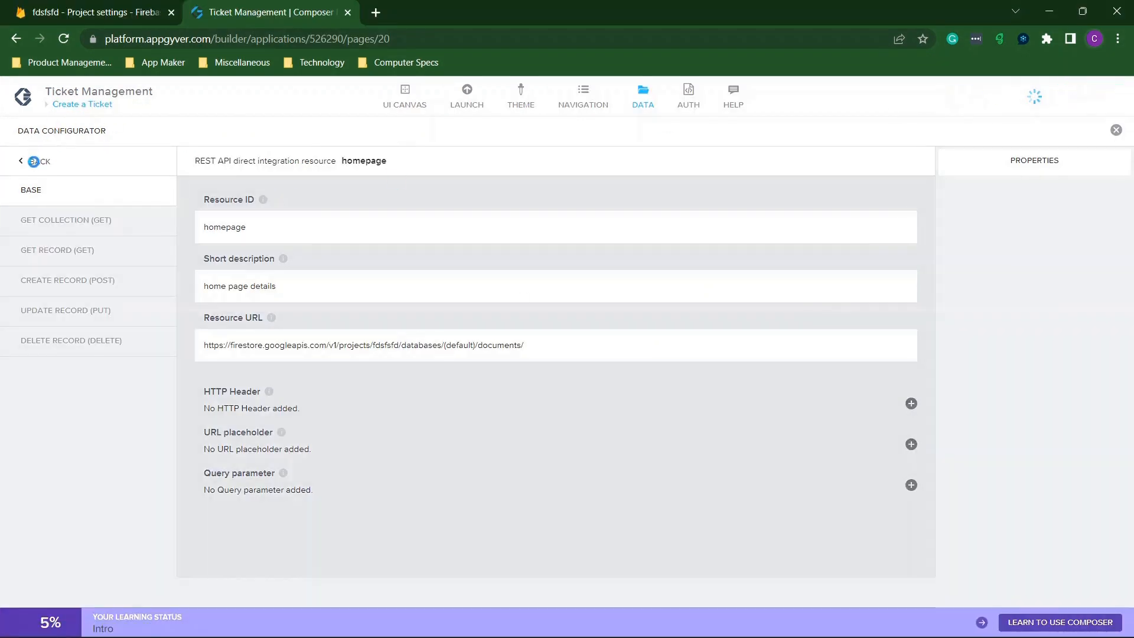
Replace the old project name with fdsfsfd in the priorities resource URL.
click(34, 161)
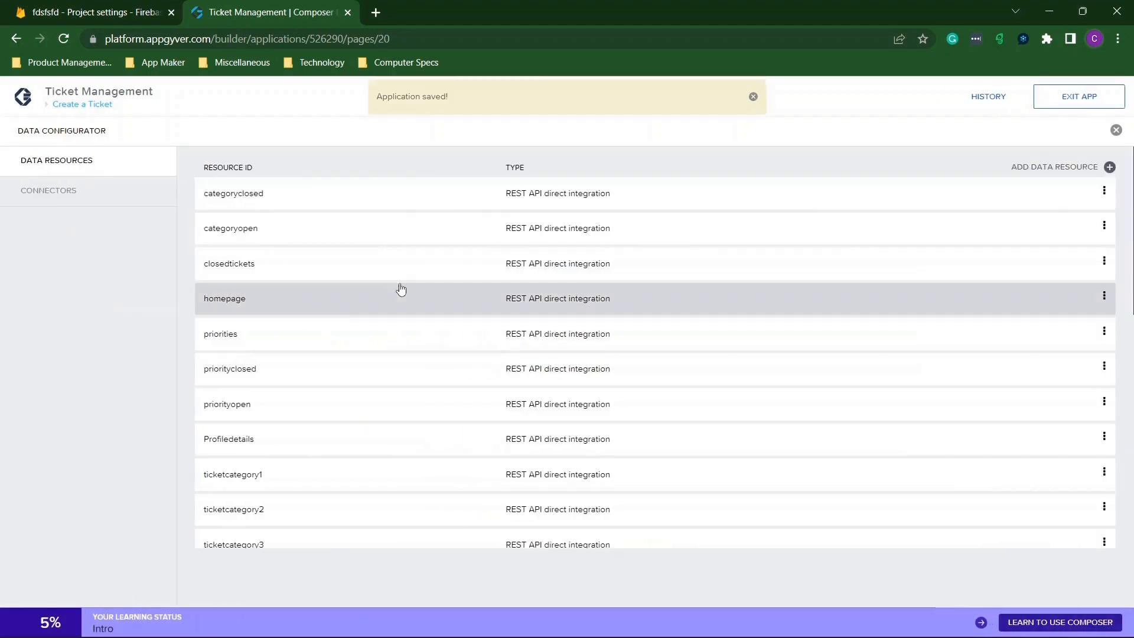
scroll(349, 308, down, 3)
click(278, 203)
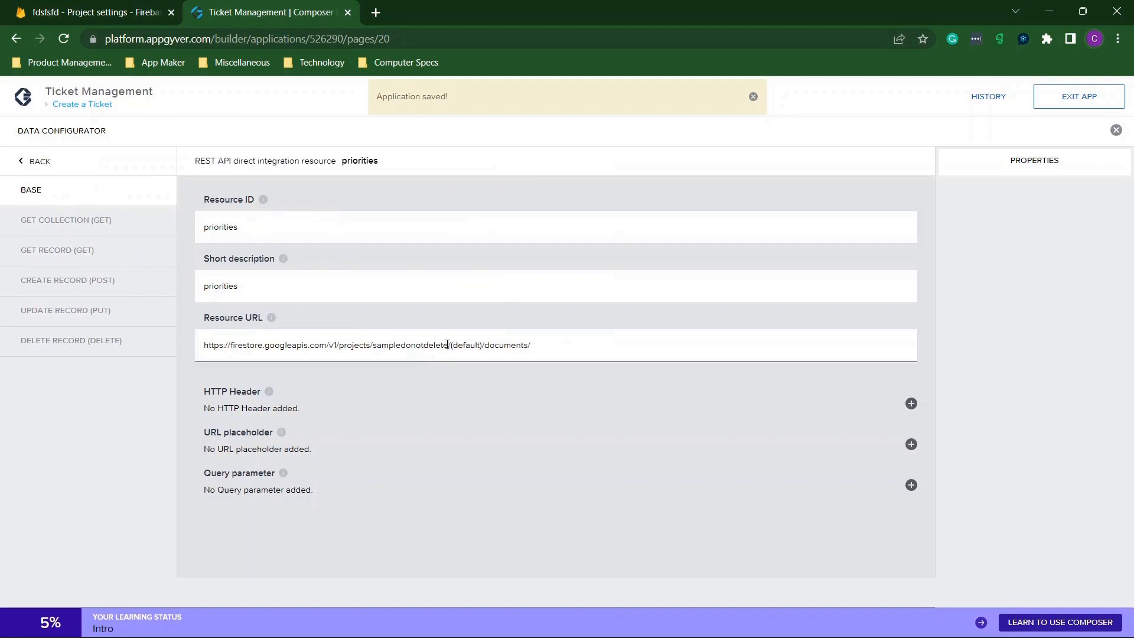
drag(447, 345, 382, 353)
text(fdsfsfd)
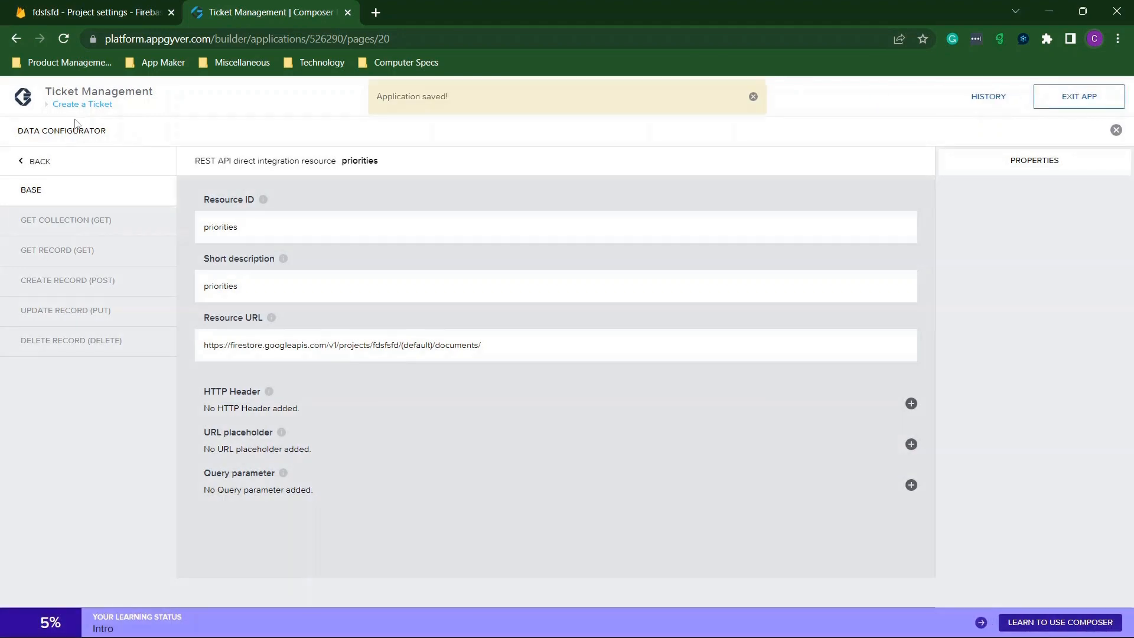
Point the priorityclosed Resource URL at fdsfsfd and save the app.
click(26, 161)
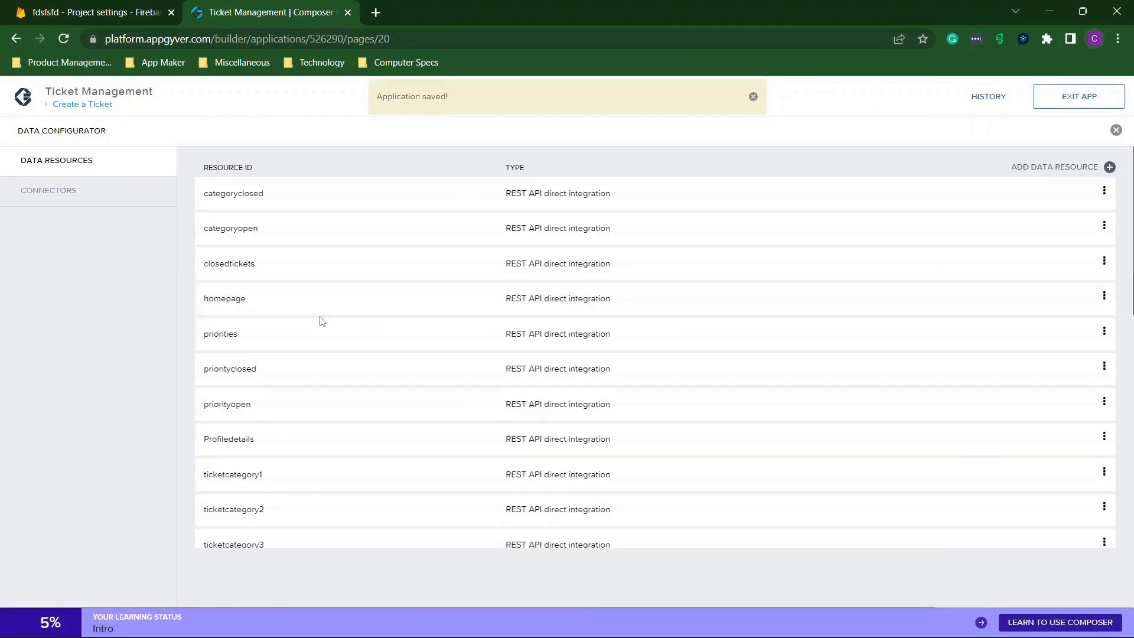
click(289, 367)
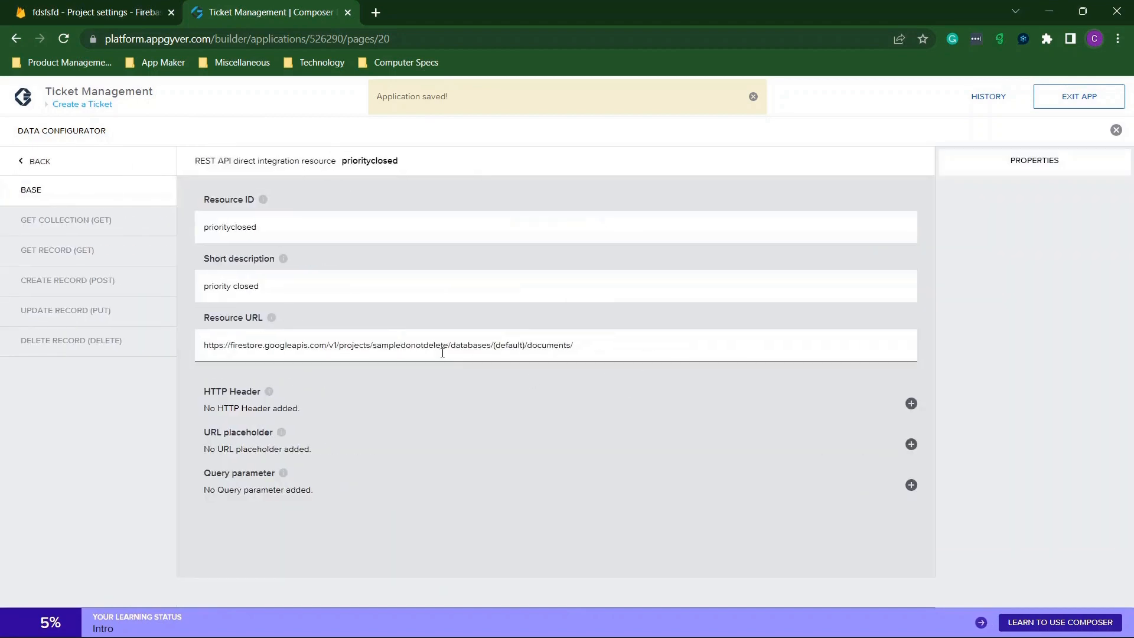
drag(448, 345, 371, 342)
text(fdsfsfd)
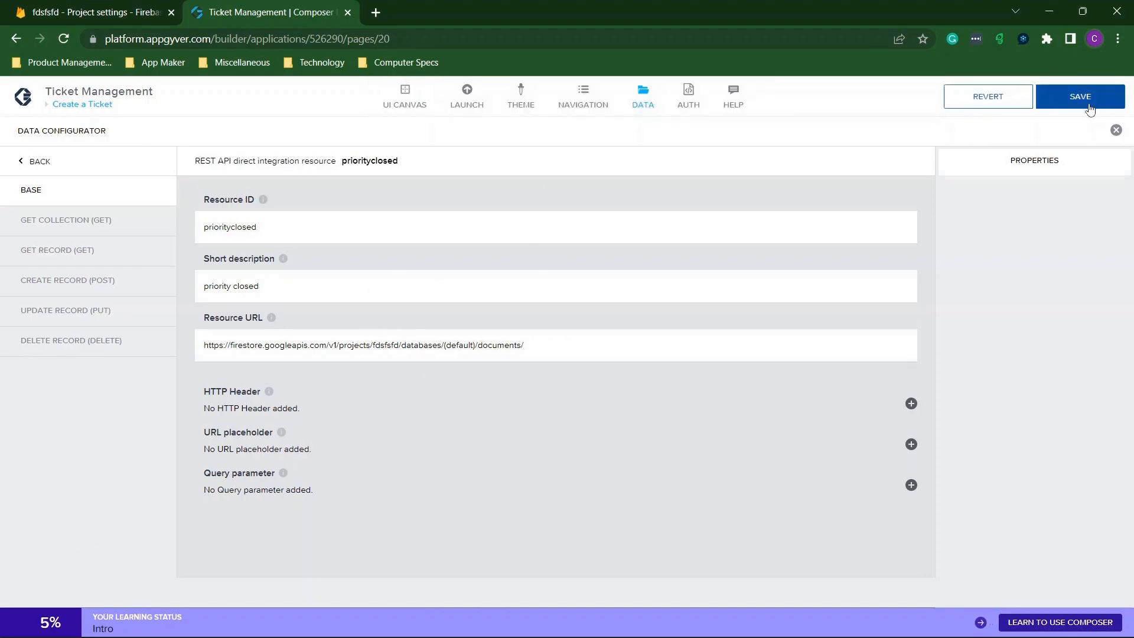
click(1088, 106)
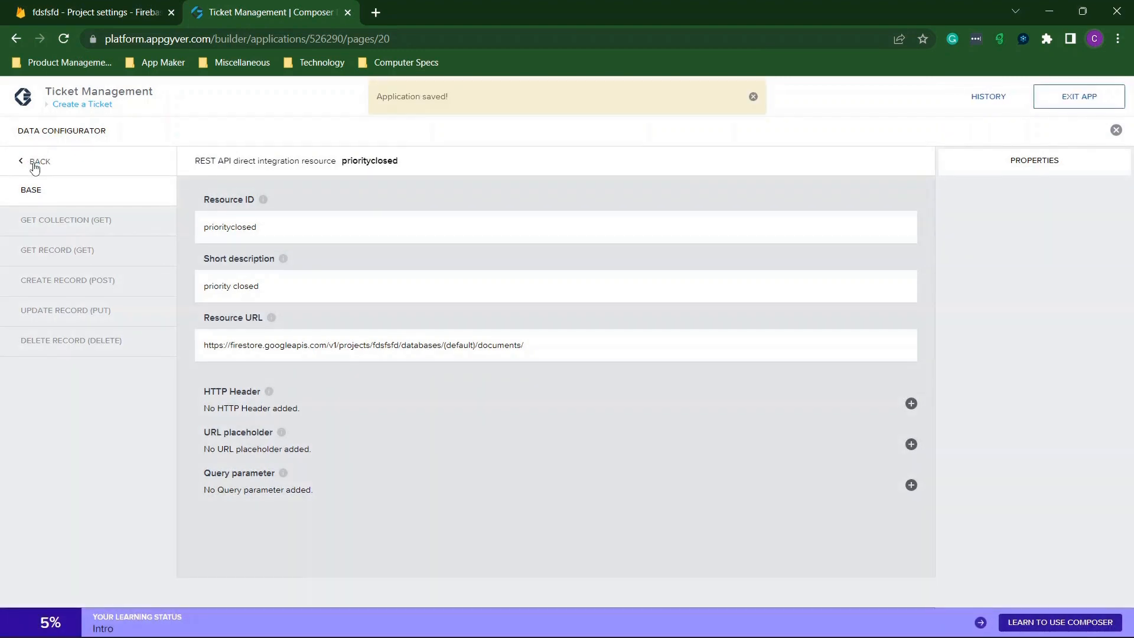
Change the priorityopen Resource URL to project fdsfsfd and recheck it.
click(34, 169)
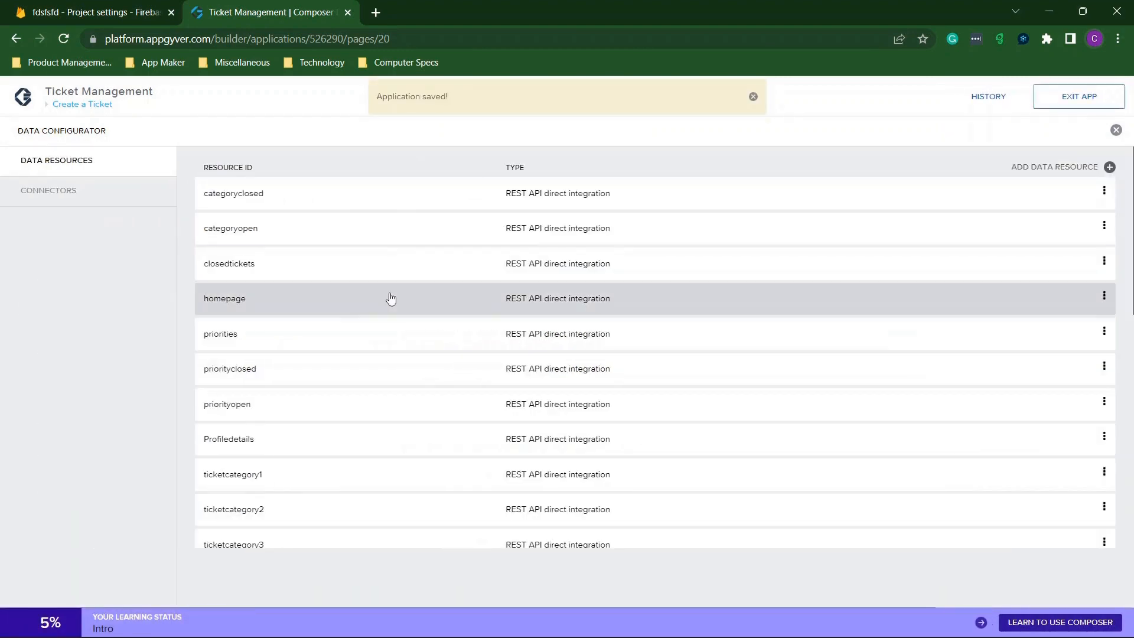
click(264, 401)
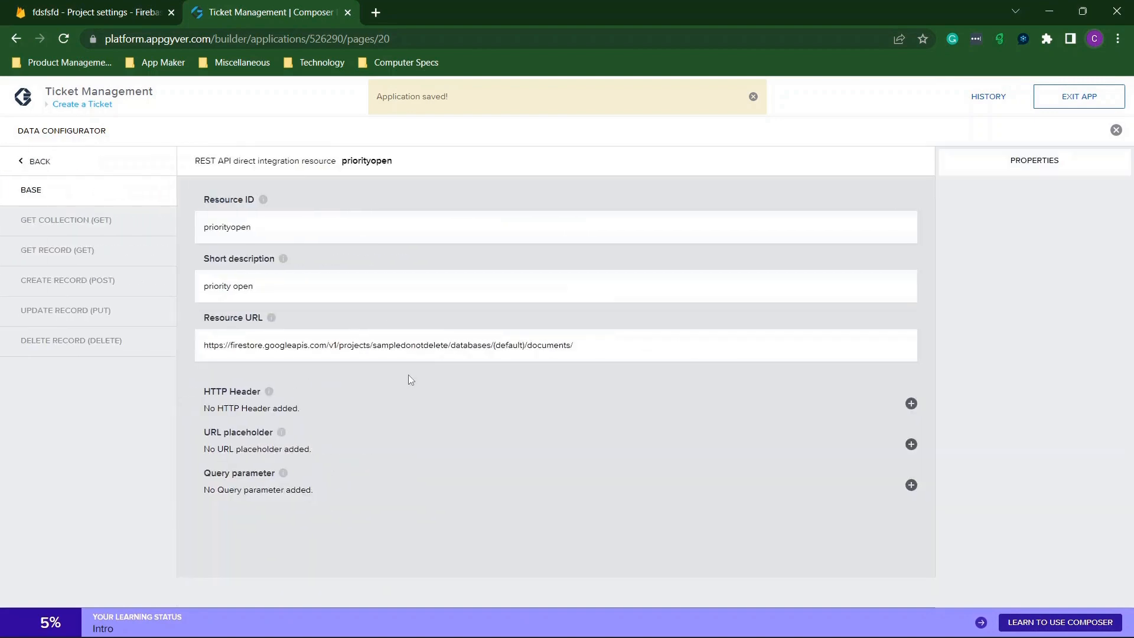
click(450, 346)
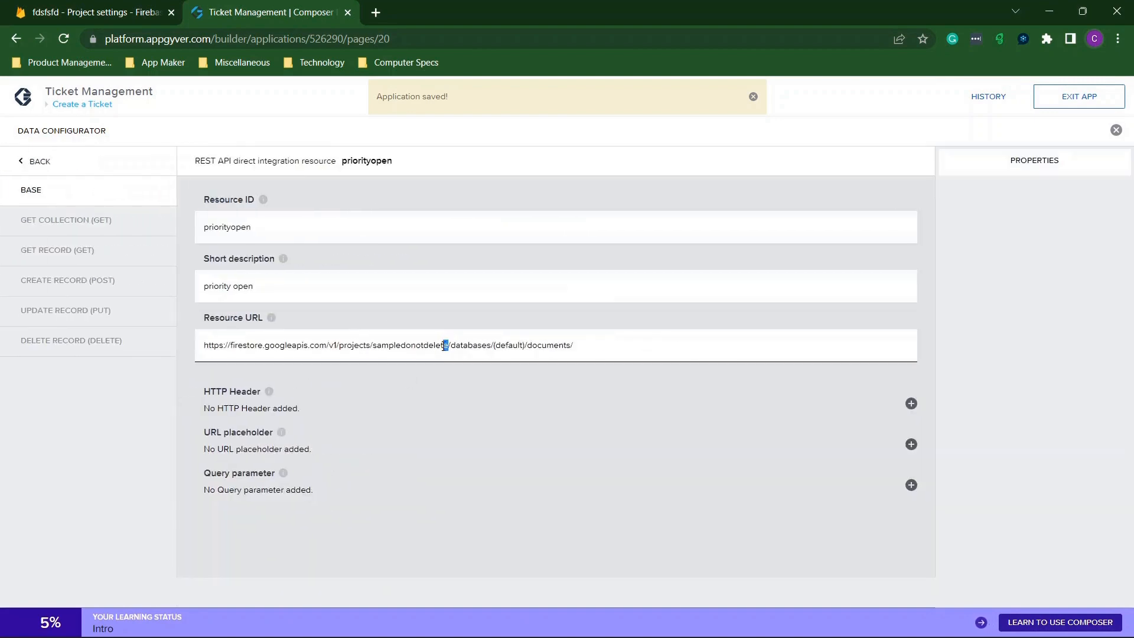
drag(445, 346, 375, 351)
text(fdsfsfd)
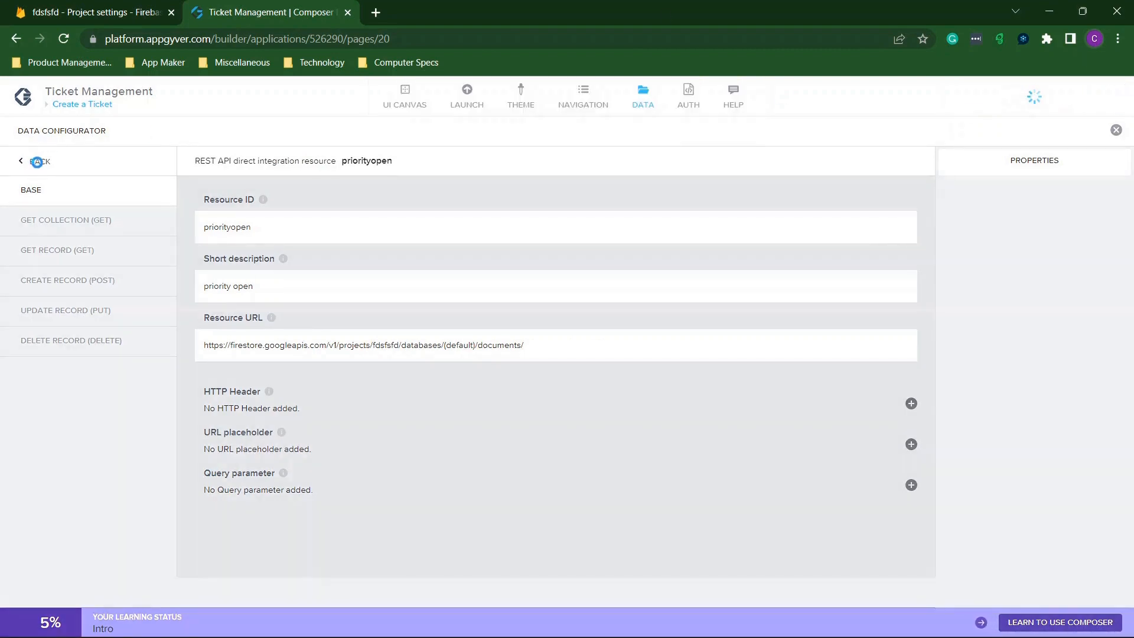
click(38, 167)
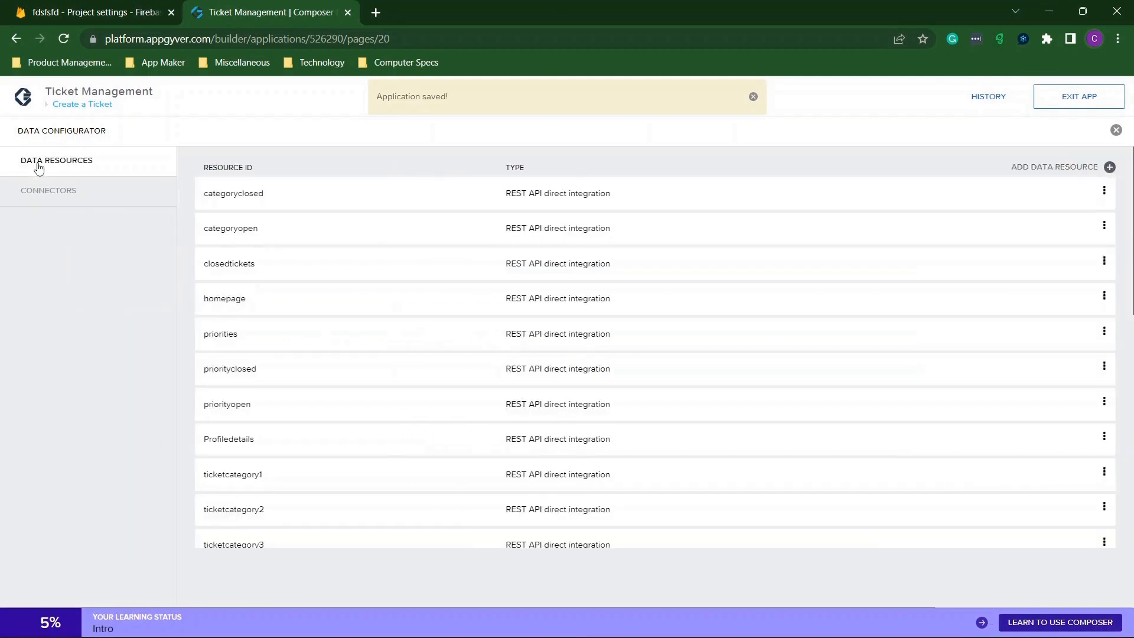
click(299, 402)
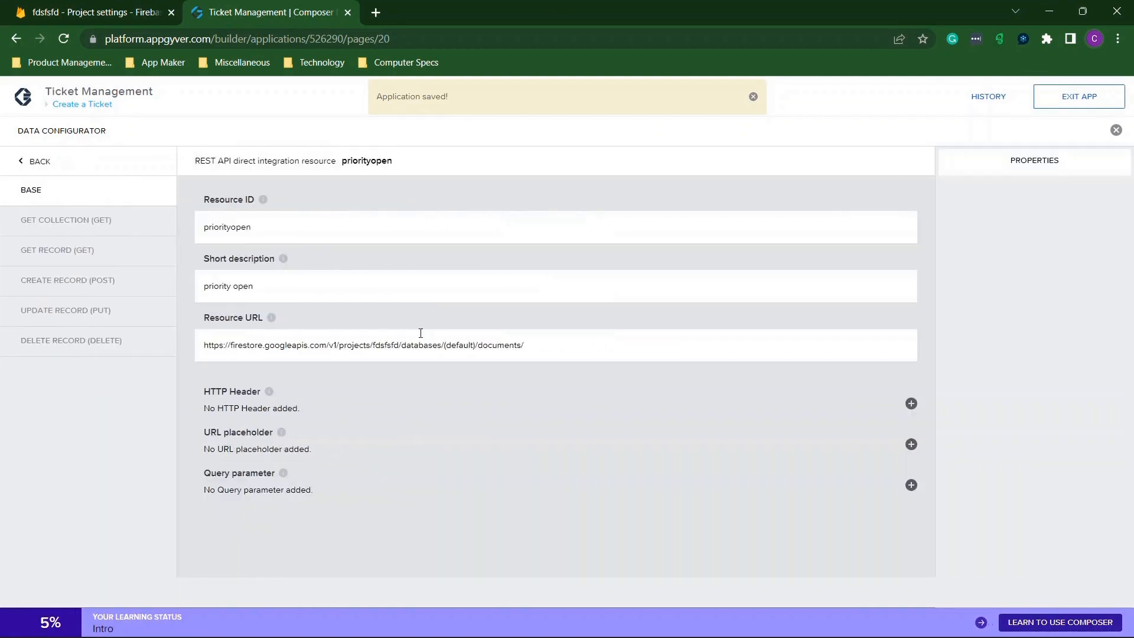
click(35, 169)
Point the Profiledetails Resource URL at fdsfsfd and save the app.
click(271, 440)
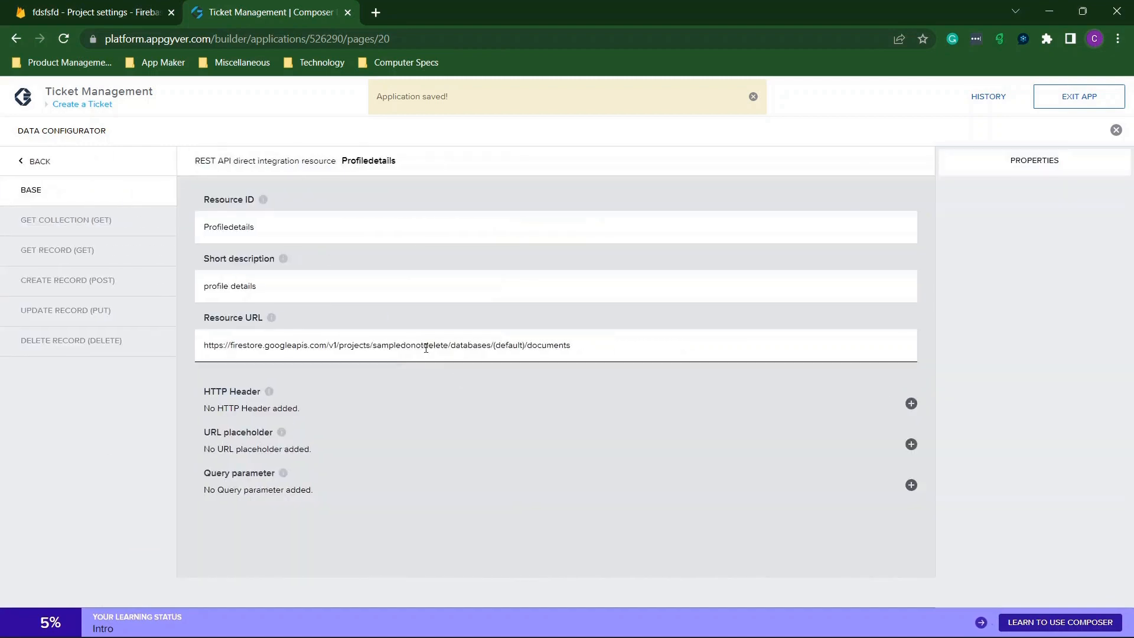
drag(449, 345, 375, 343)
text(fdsfsfd)
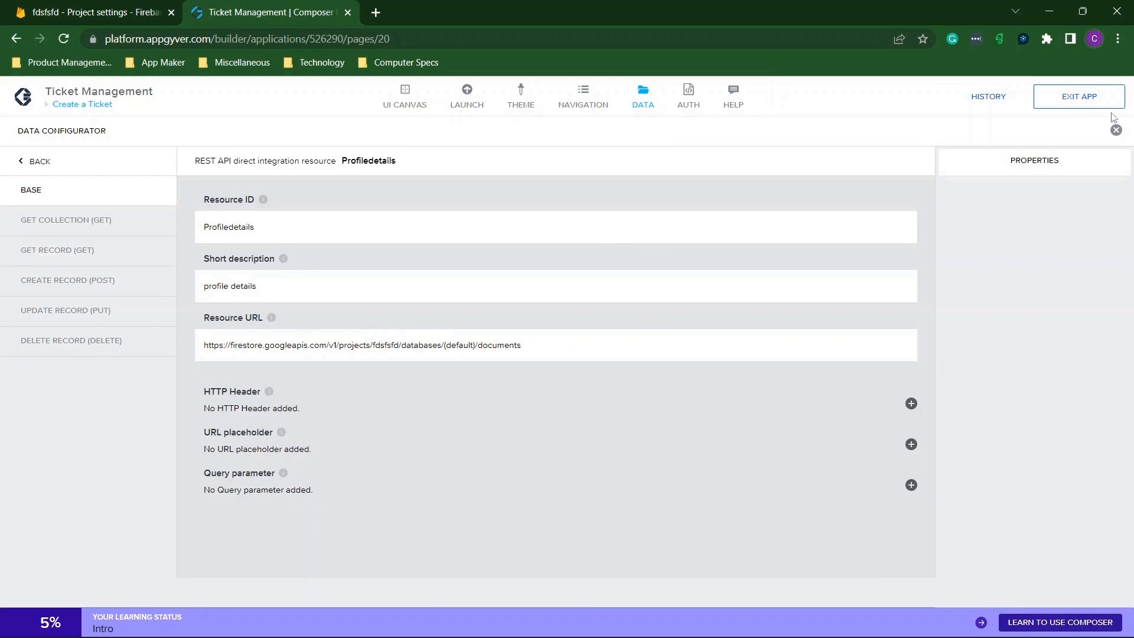
click(1092, 101)
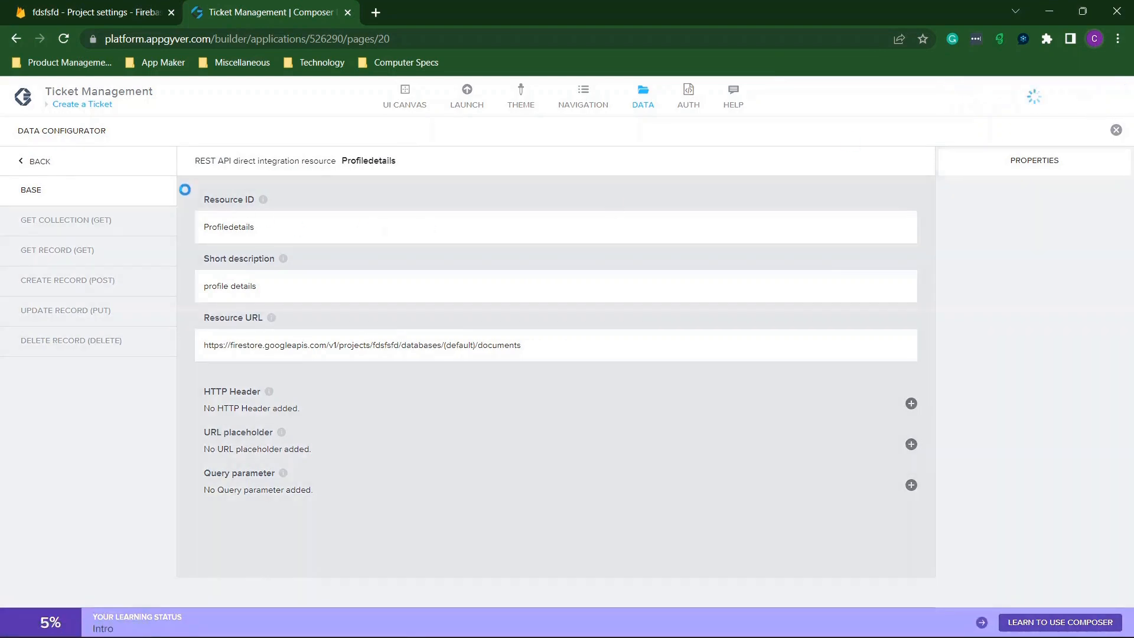
Replace sampledonotdelete with fdsfsfd in the ticketcategory1 Resource URL.
click(34, 164)
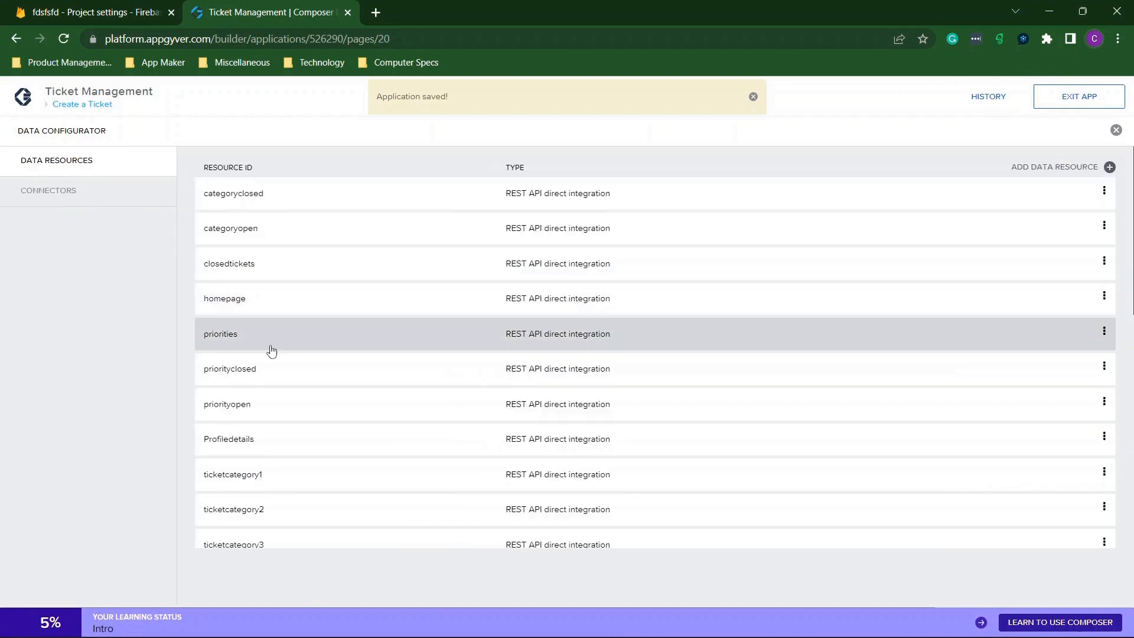
click(264, 473)
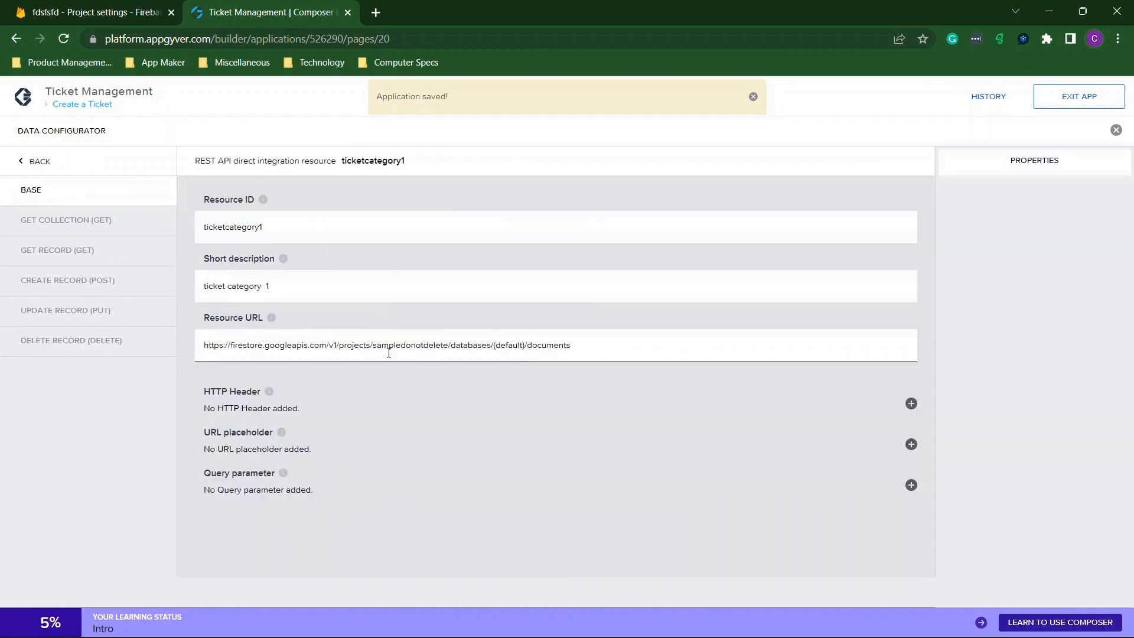
drag(447, 344, 377, 342)
text(fdsfsfd)
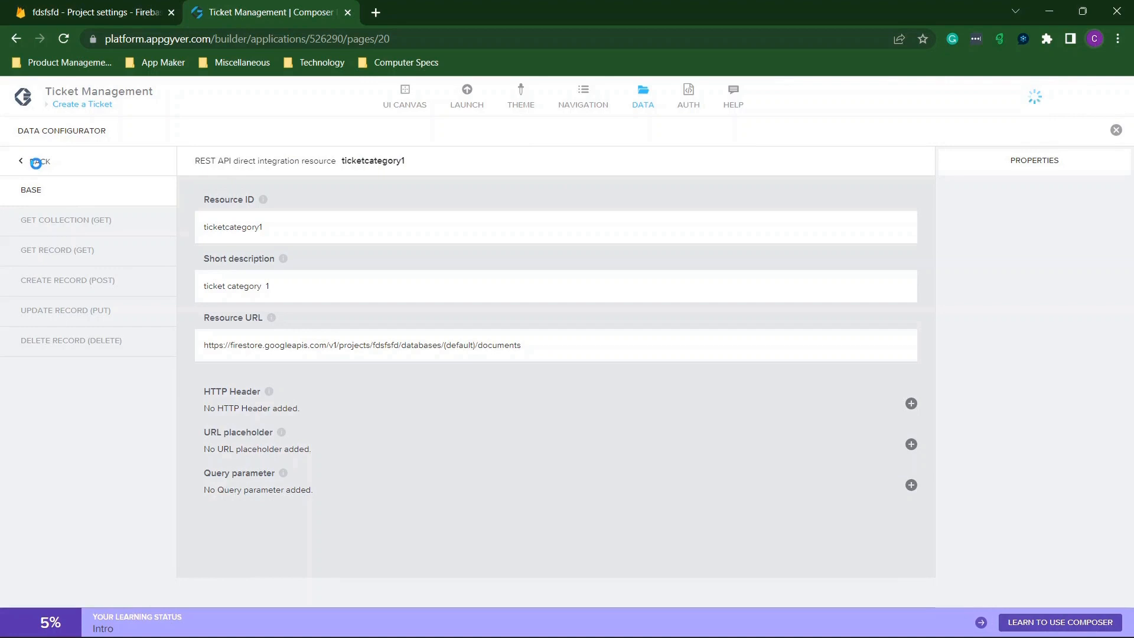
click(34, 164)
scroll(413, 411, down, 3)
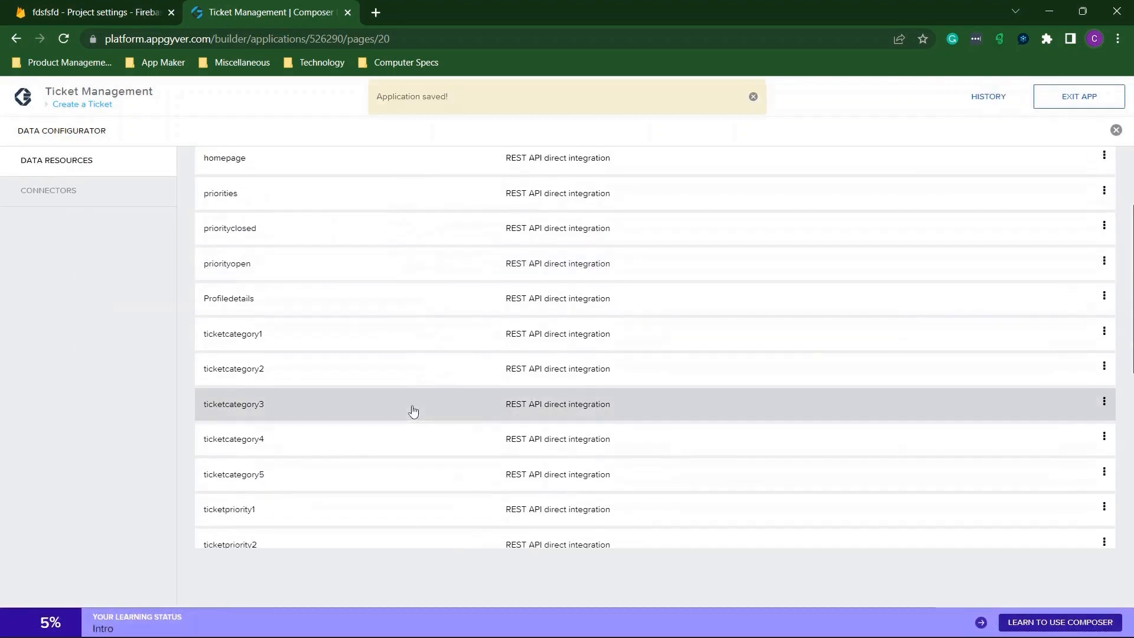
Point the ticketcategory2 Resource URL at fdsfsfd and save the app.
click(271, 372)
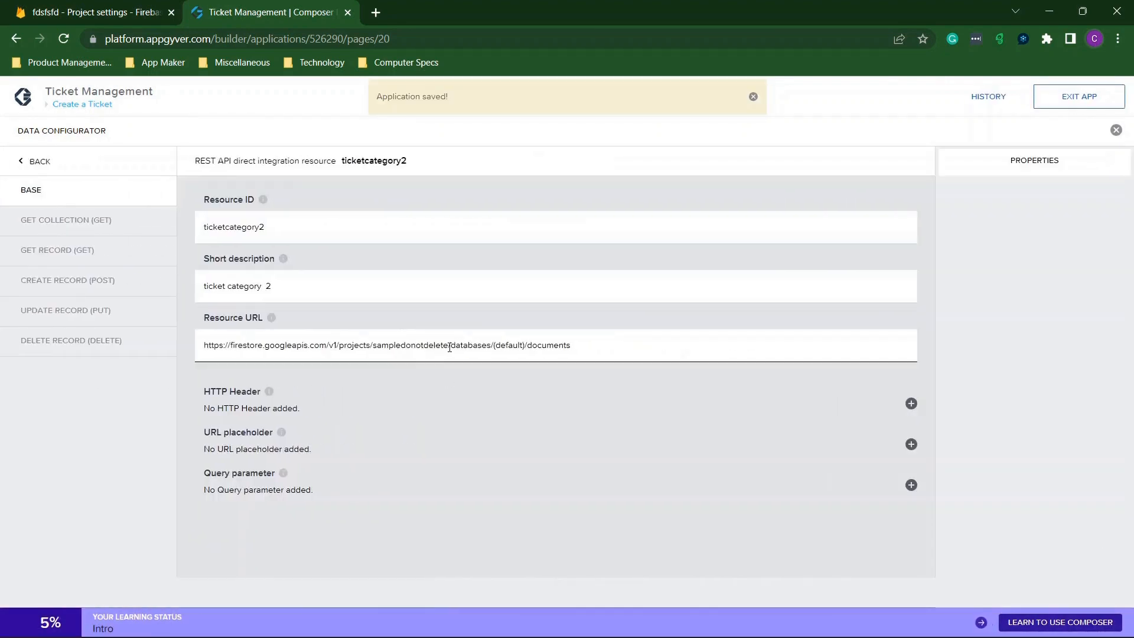
drag(449, 347, 383, 347)
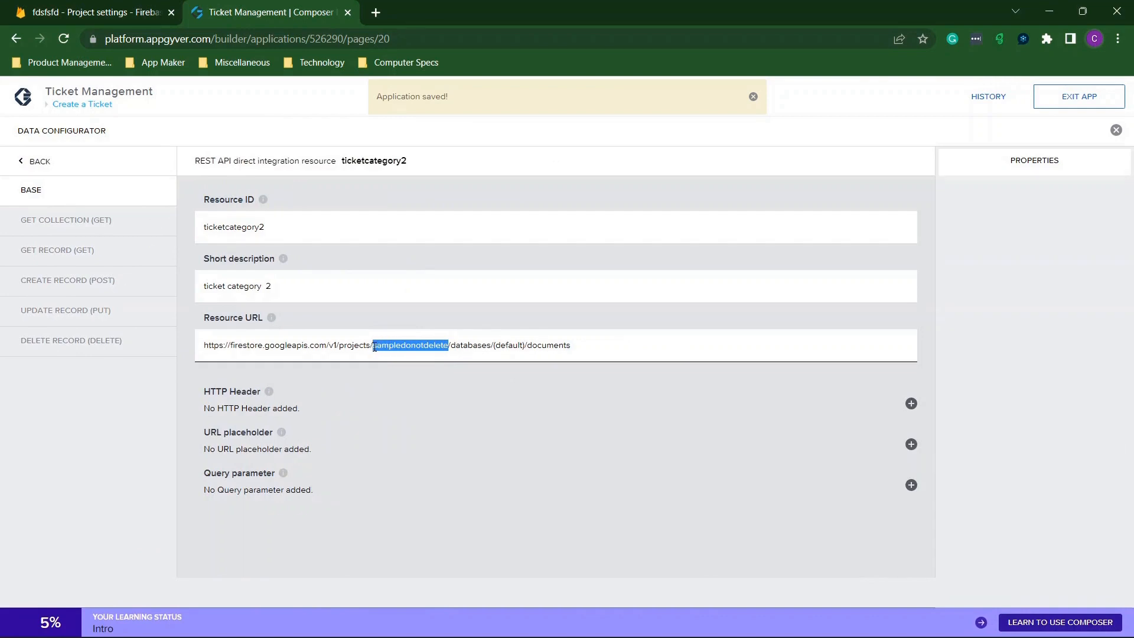
text(fdsfsfd)
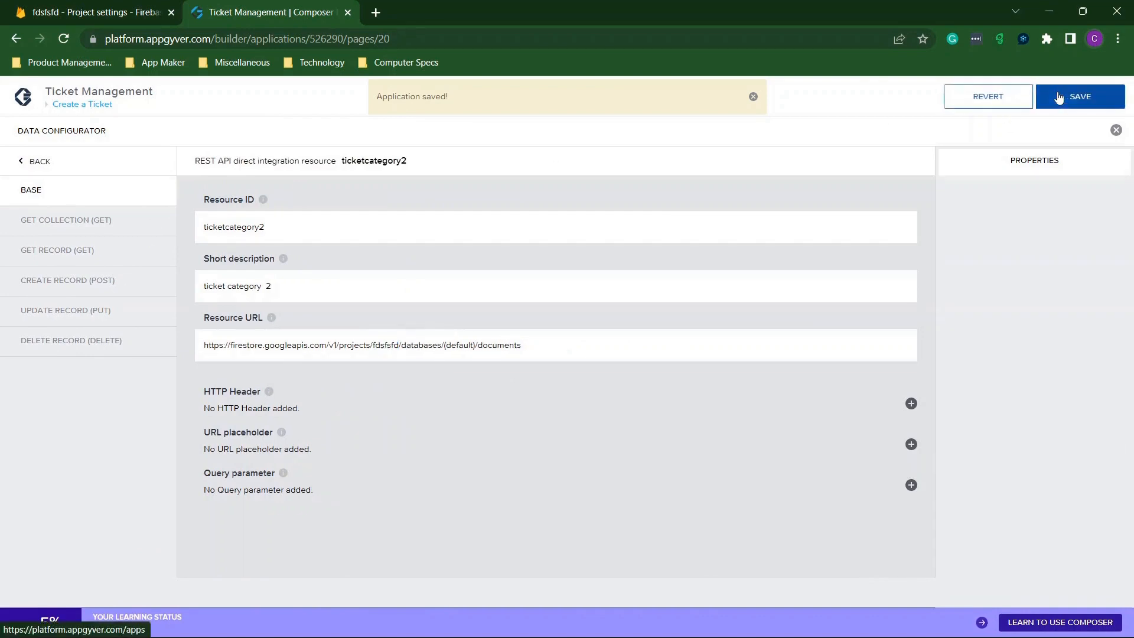
click(1060, 96)
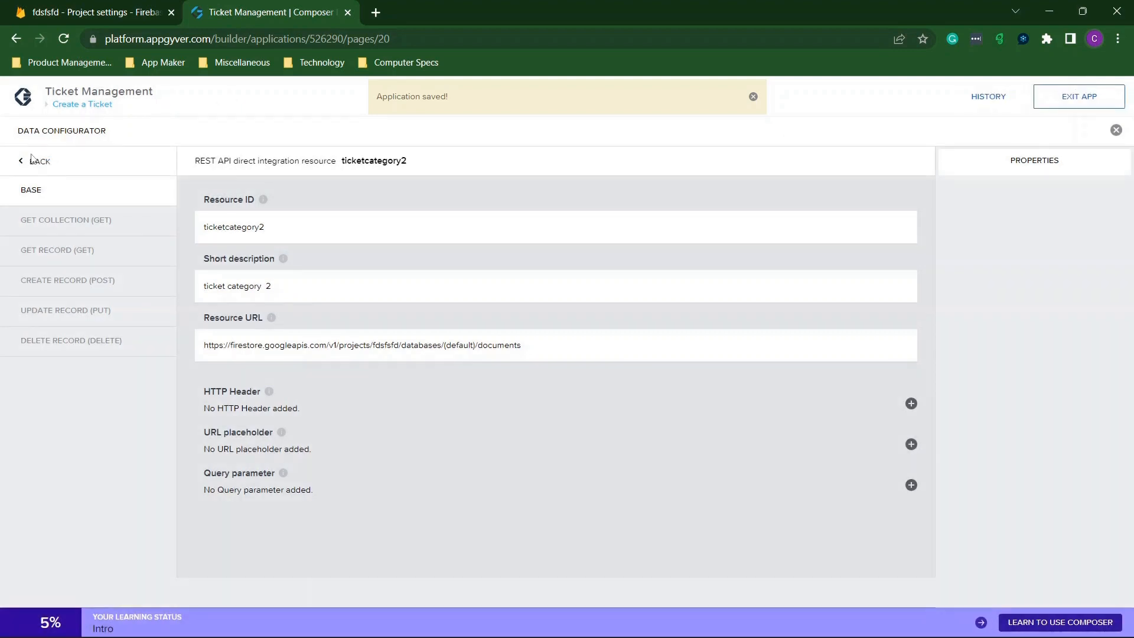
click(35, 163)
scroll(384, 416, down, 1)
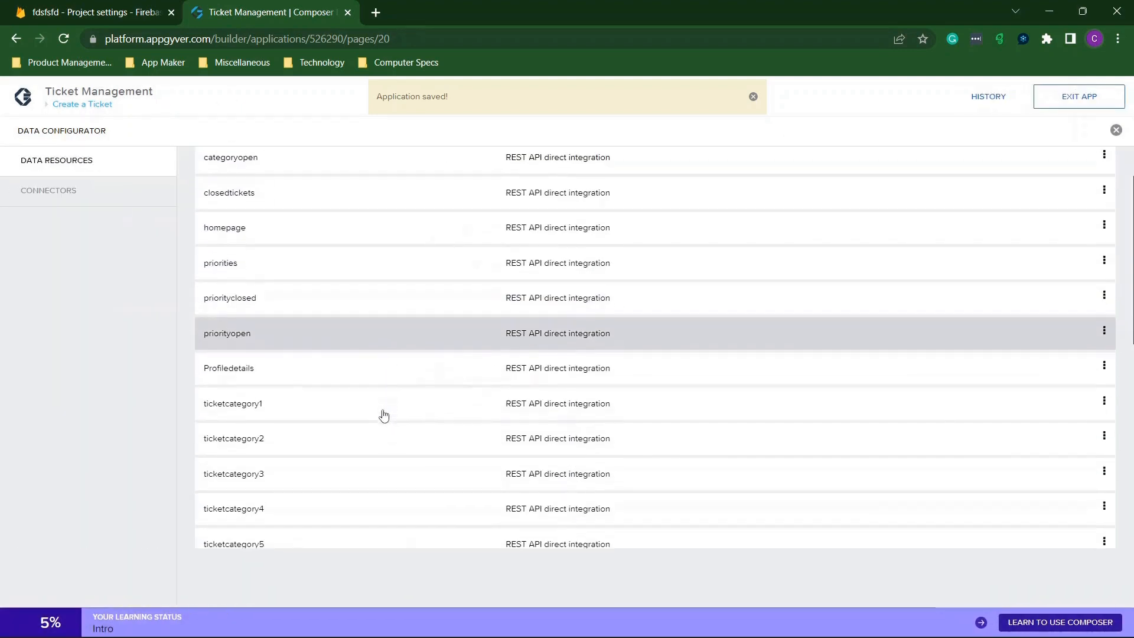
Replace the old project name with fdsfsfd in the ticketcategory3 Resource URL.
click(260, 476)
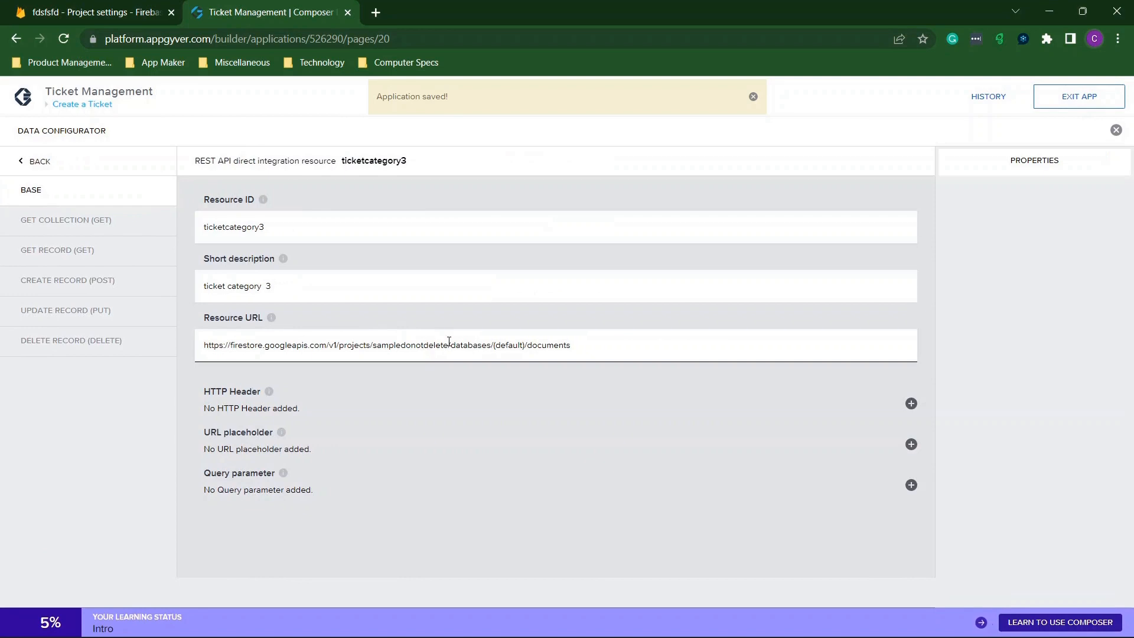
drag(449, 342, 393, 344)
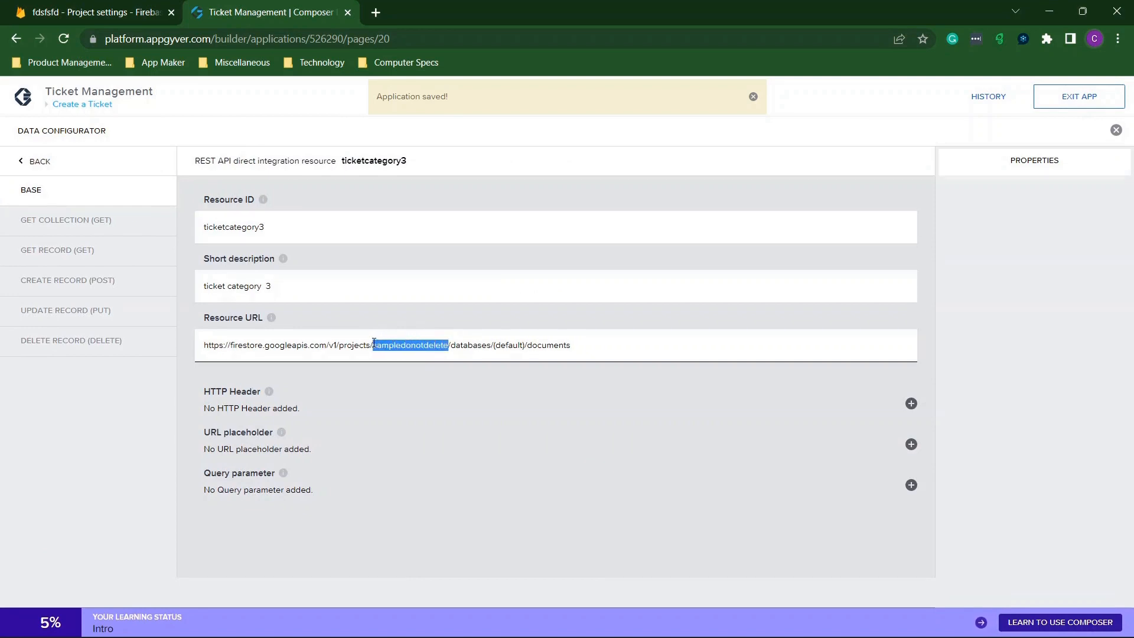
text(fdsfsfd)
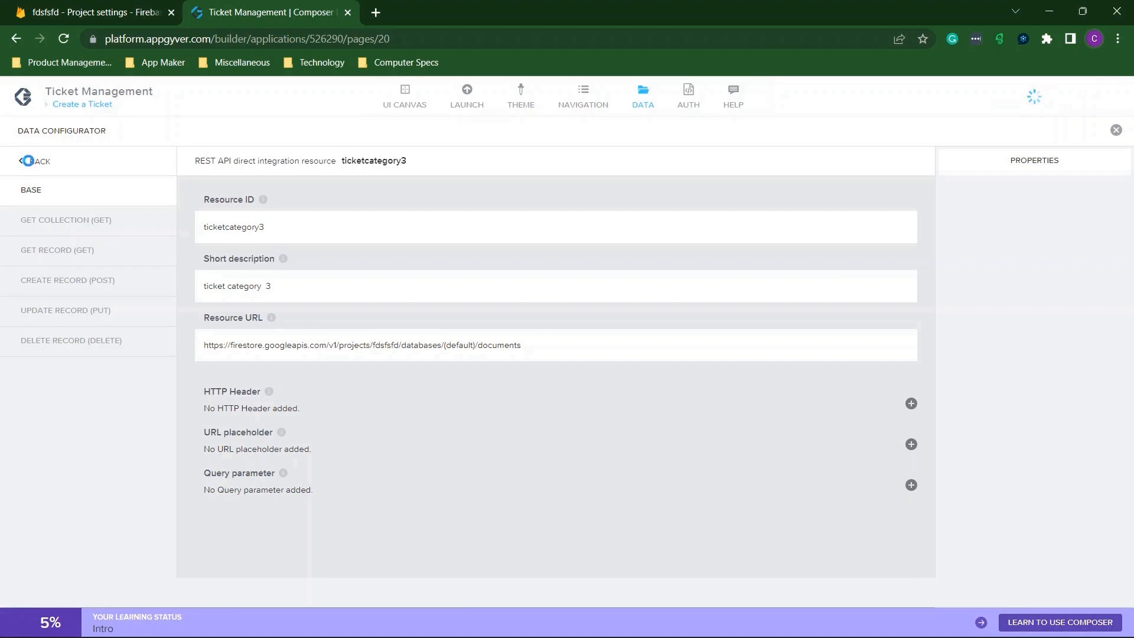
click(27, 160)
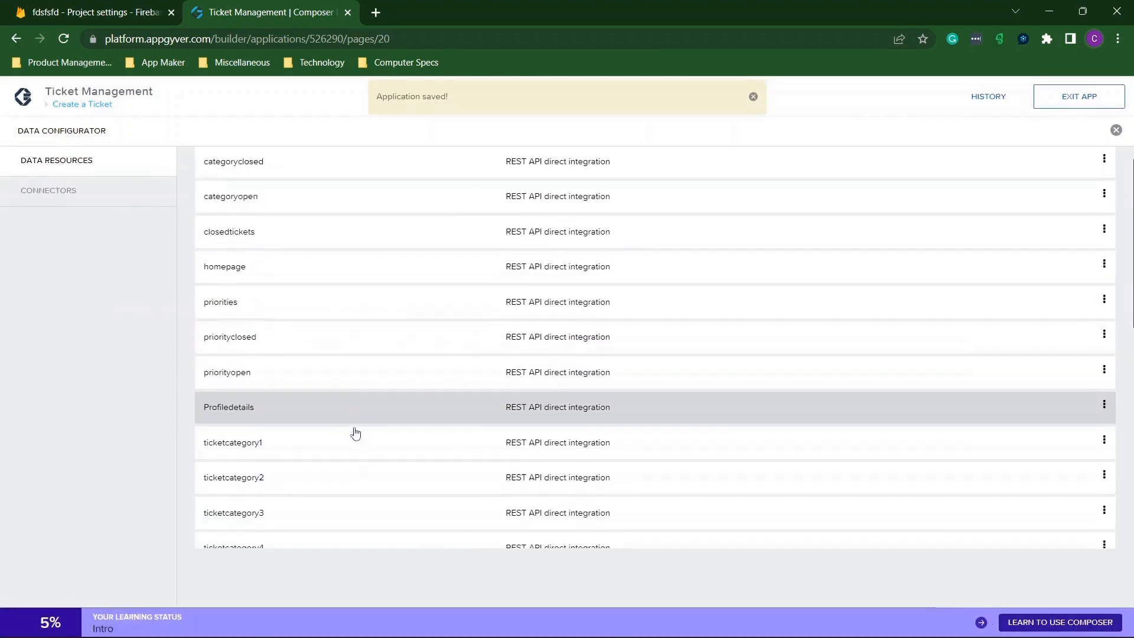
scroll(355, 434, down, 2)
click(246, 402)
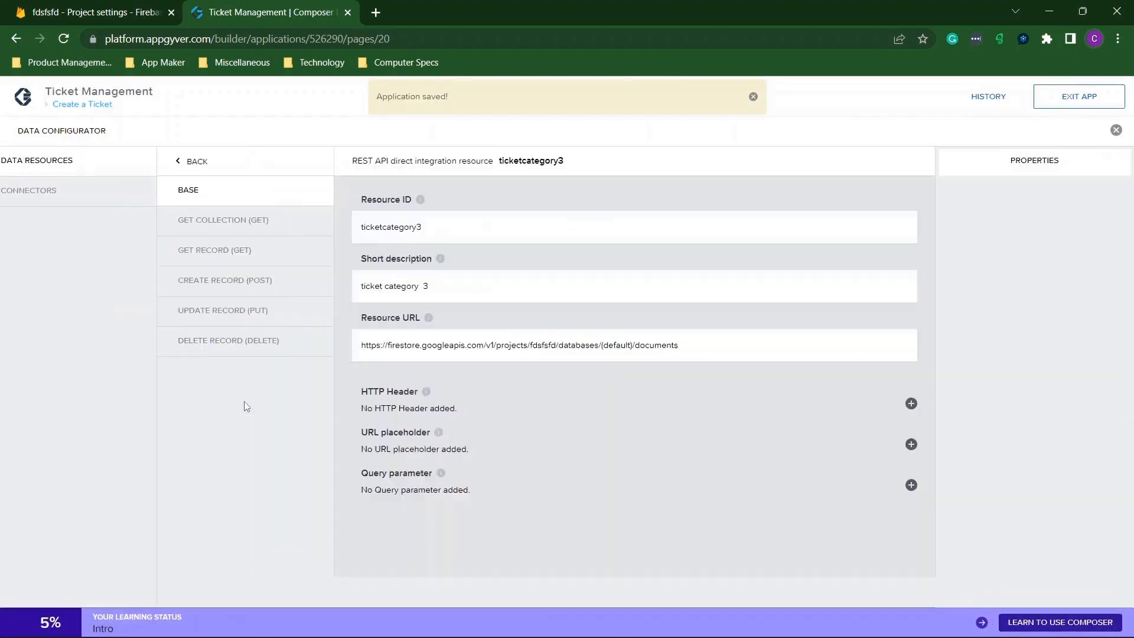
click(30, 160)
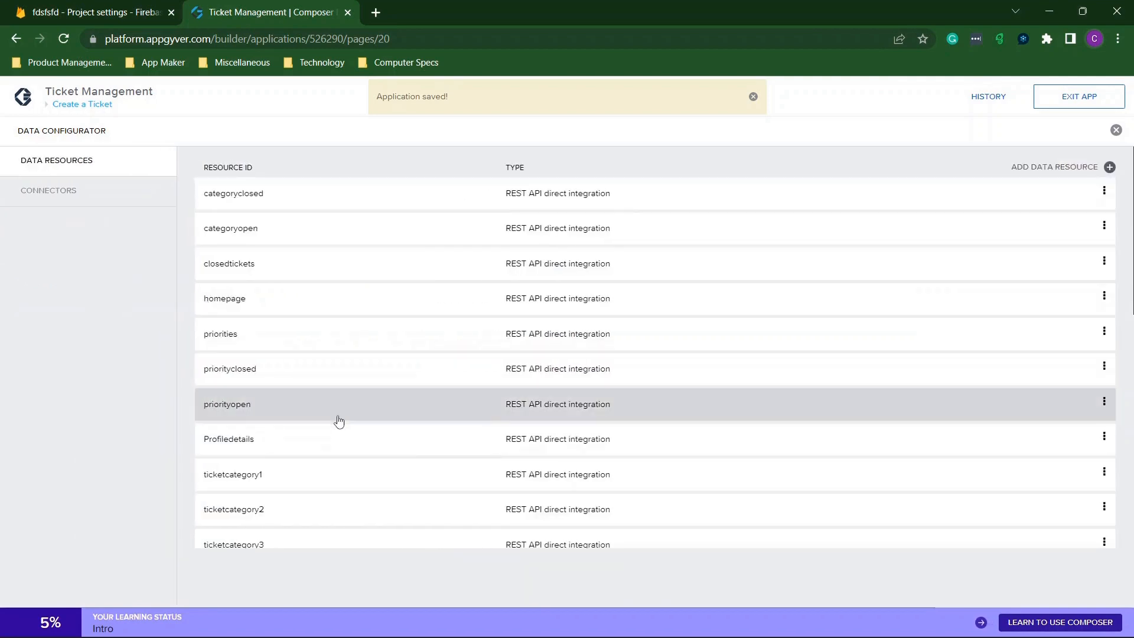
scroll(300, 434, down, 2)
Change the ticketcategory4 Resource URL to project fdsfsfd and save the app.
click(245, 476)
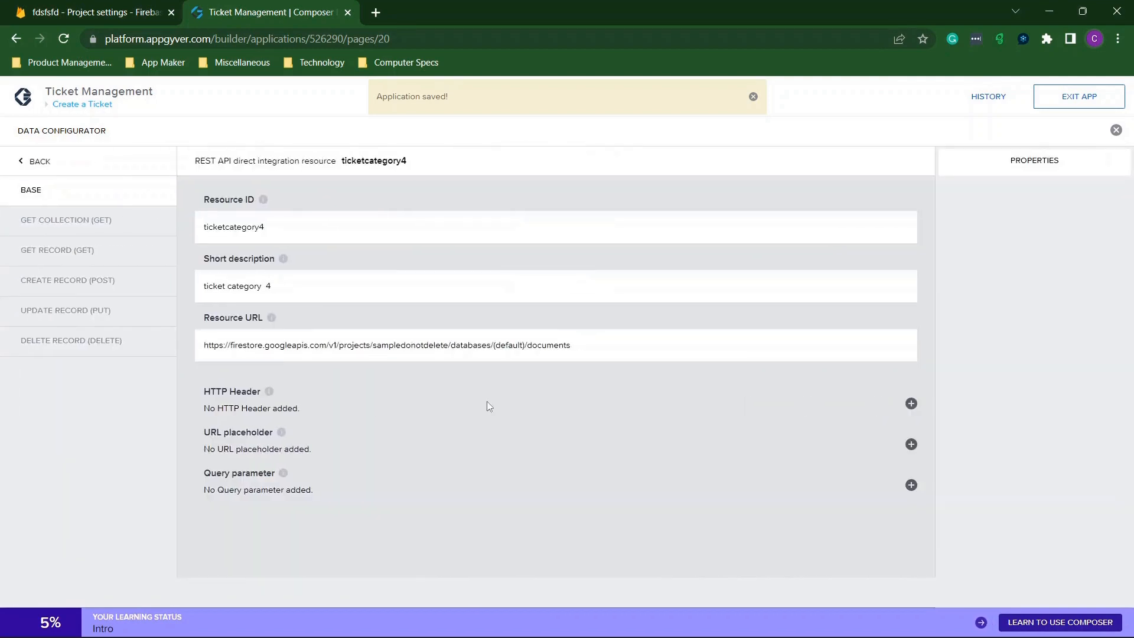
drag(449, 346, 377, 347)
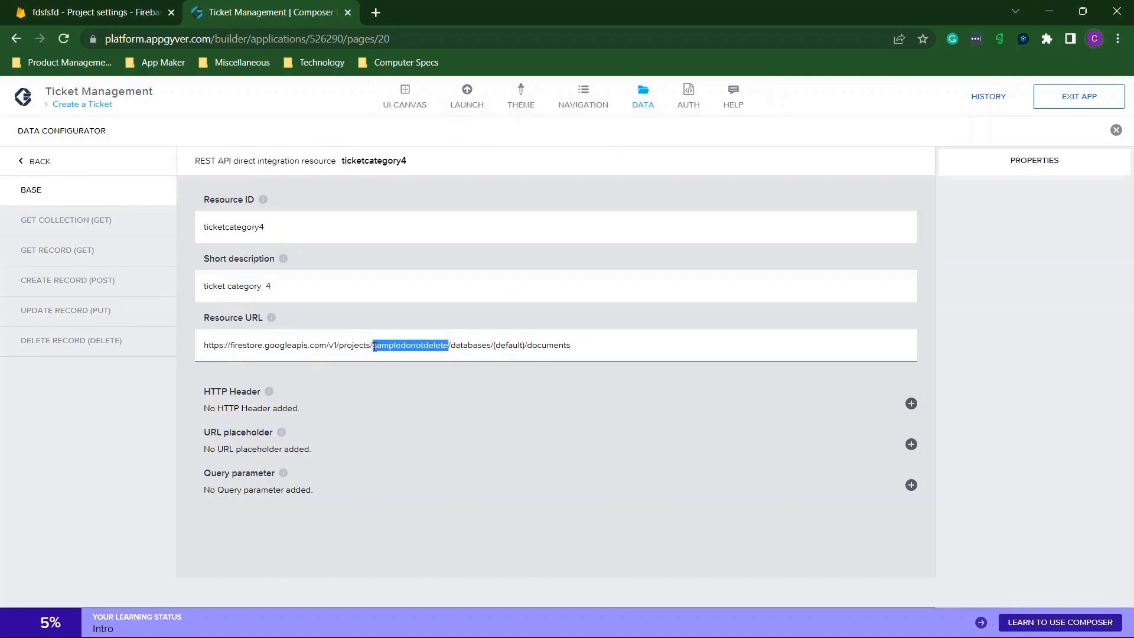
text(fdsfsfd)
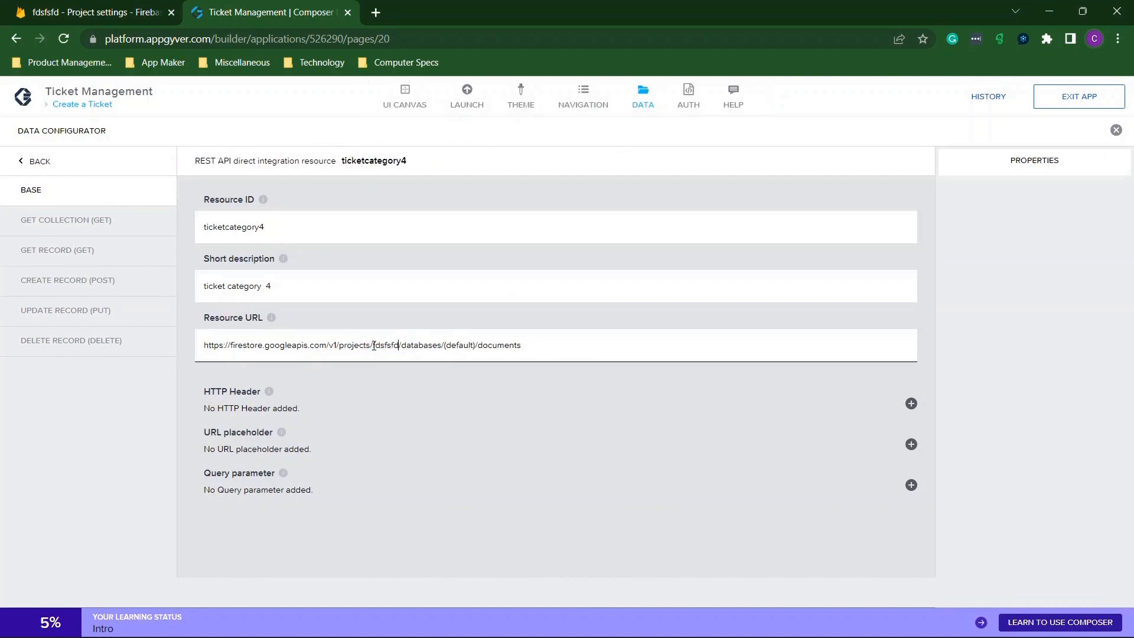
click(1080, 98)
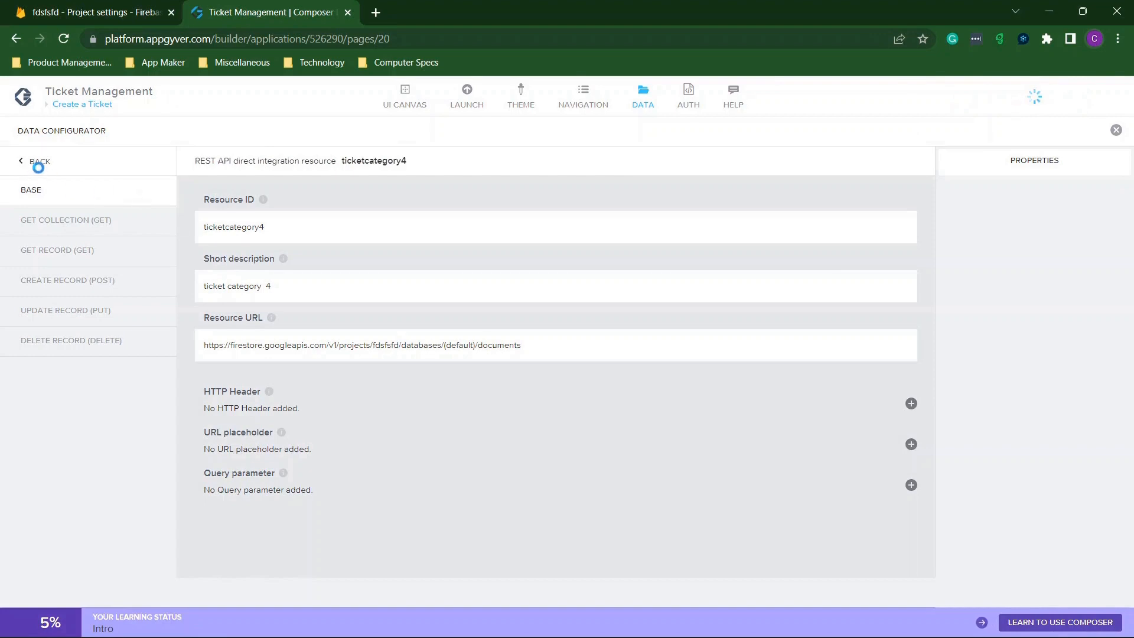
Reopen ticketcategory4 to verify its URL, then return to the Data Resources list.
click(39, 163)
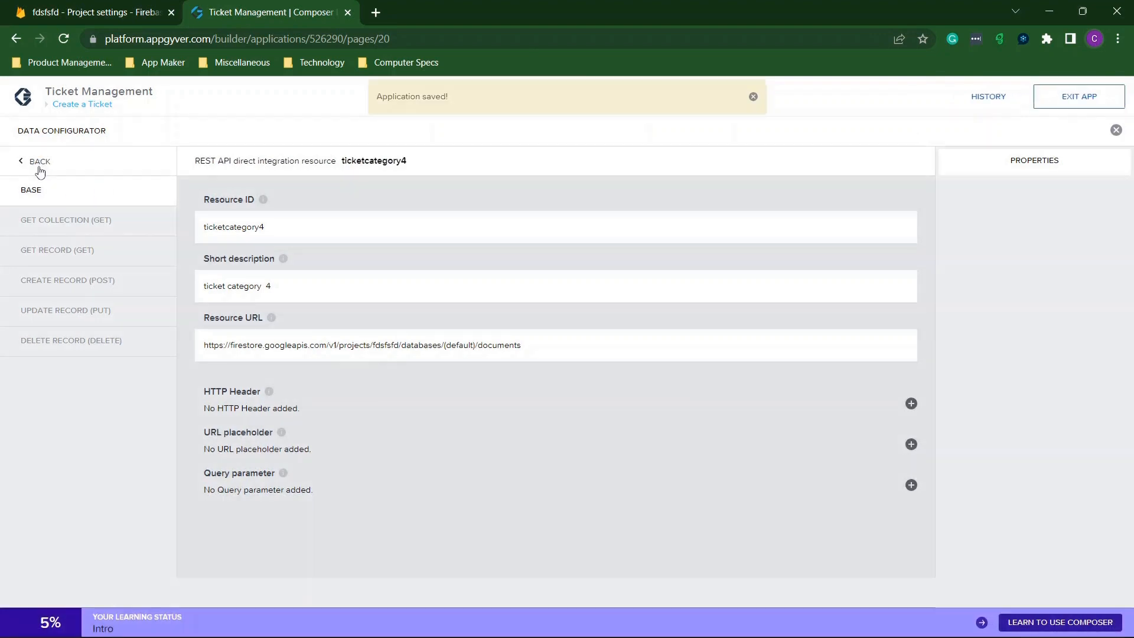
scroll(348, 348, down, 10)
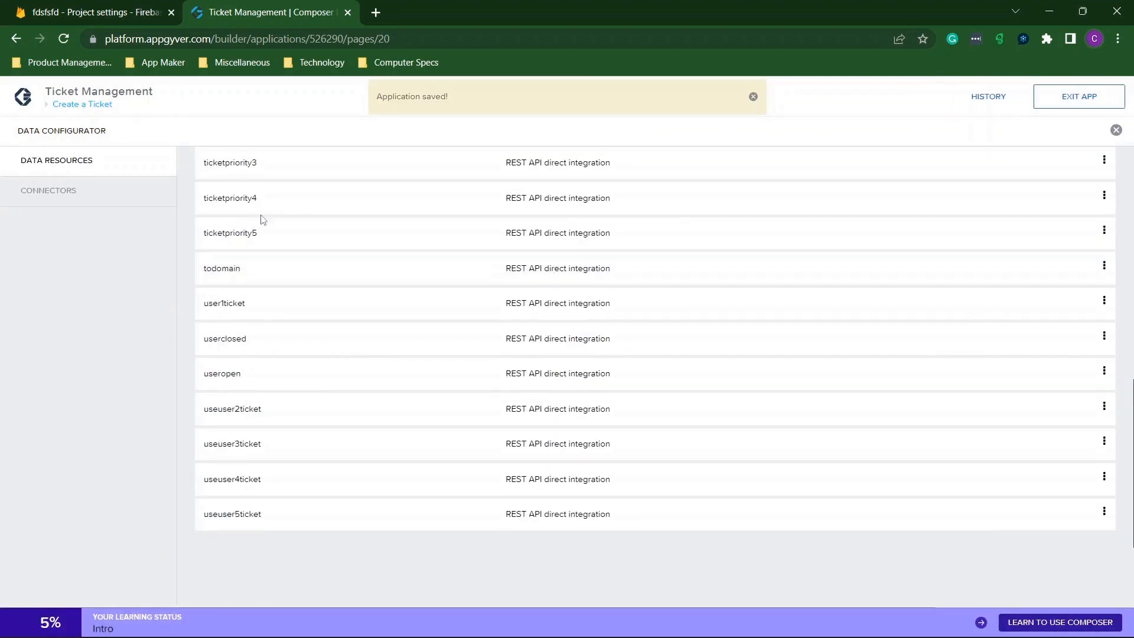
scroll(294, 271, up, 3)
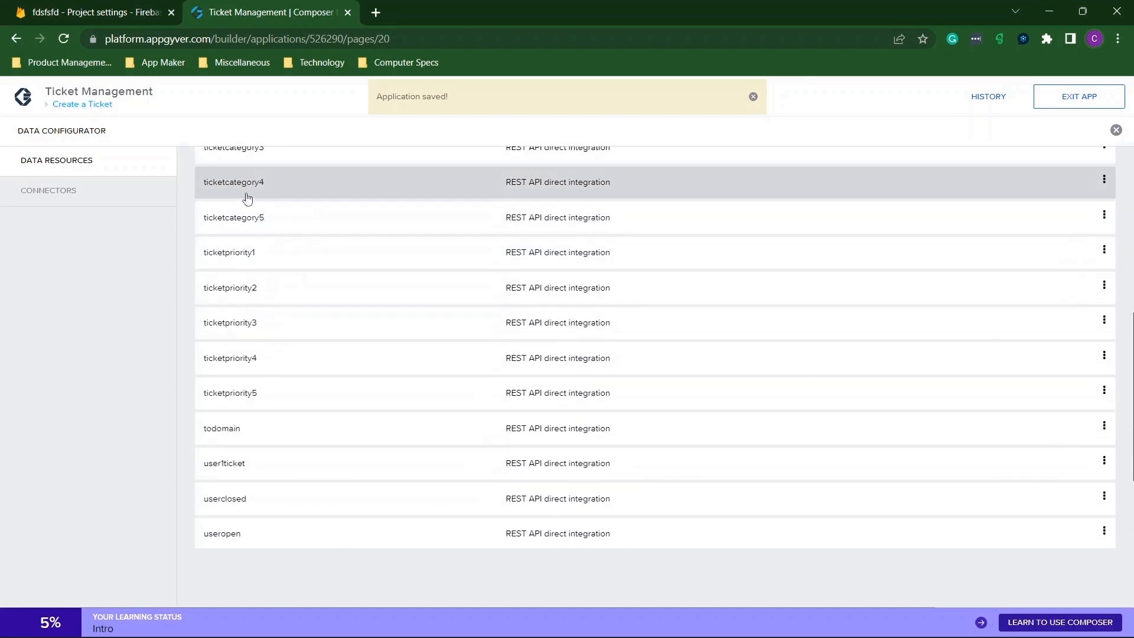
click(246, 198)
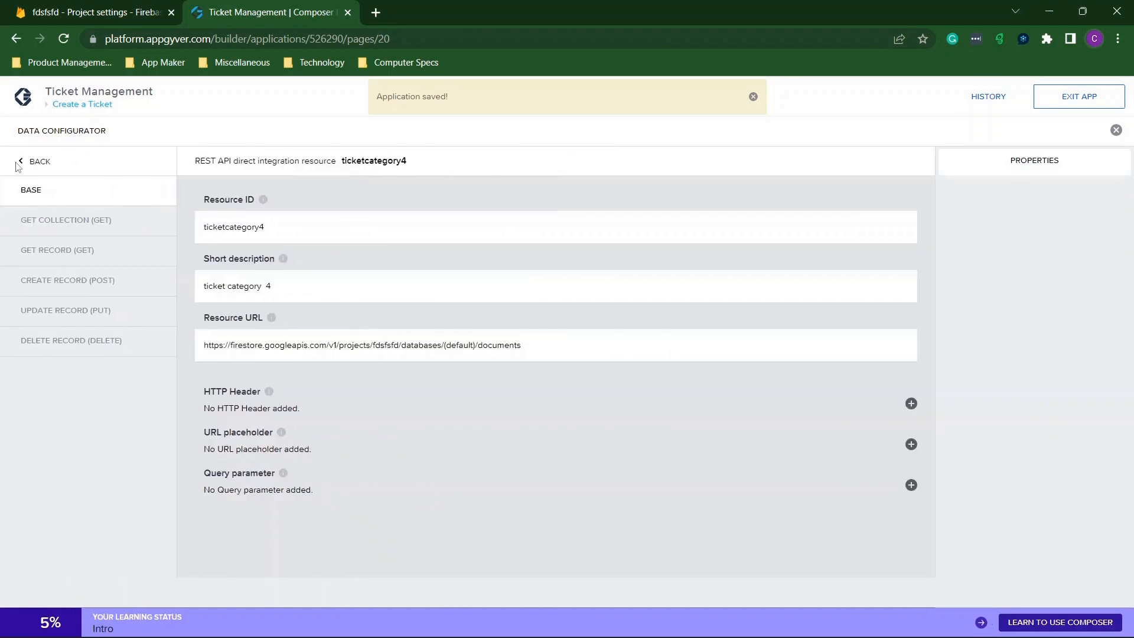
click(34, 162)
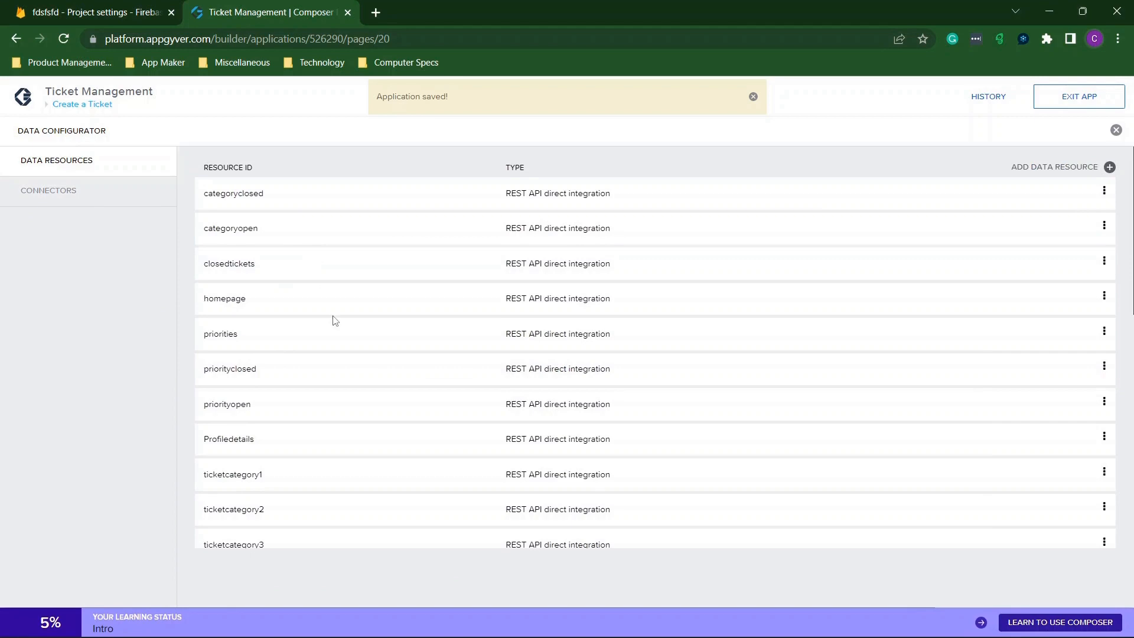
scroll(332, 320, down, 4)
Point the ticketcategory5 Resource URL at fdsfsfd and recheck it.
click(253, 433)
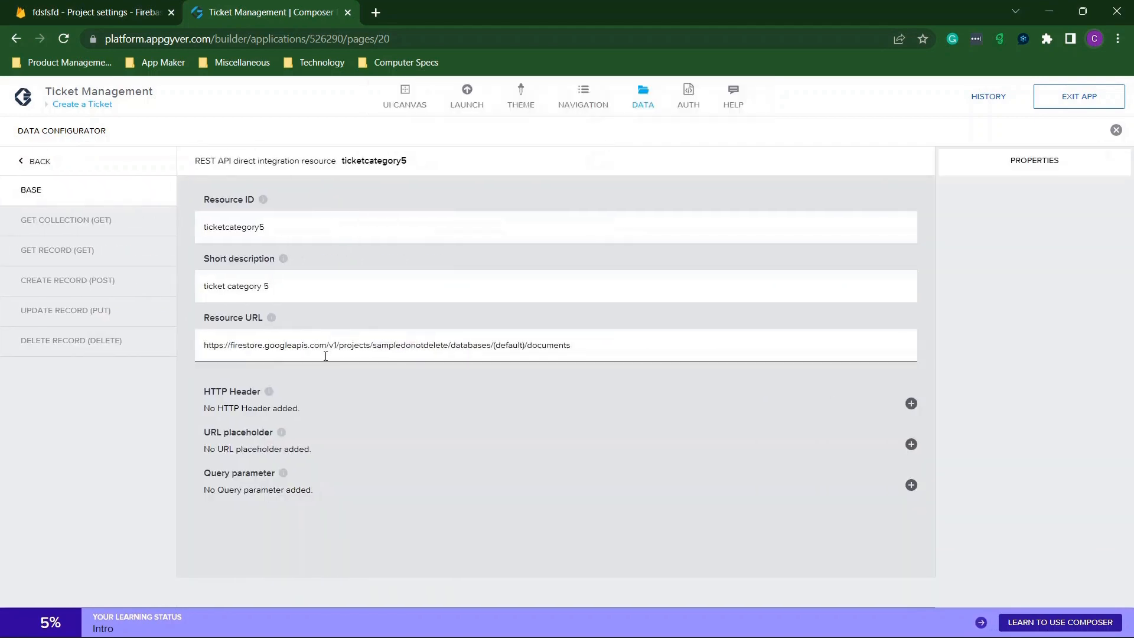
drag(447, 345, 382, 347)
text(fdsfsfd)
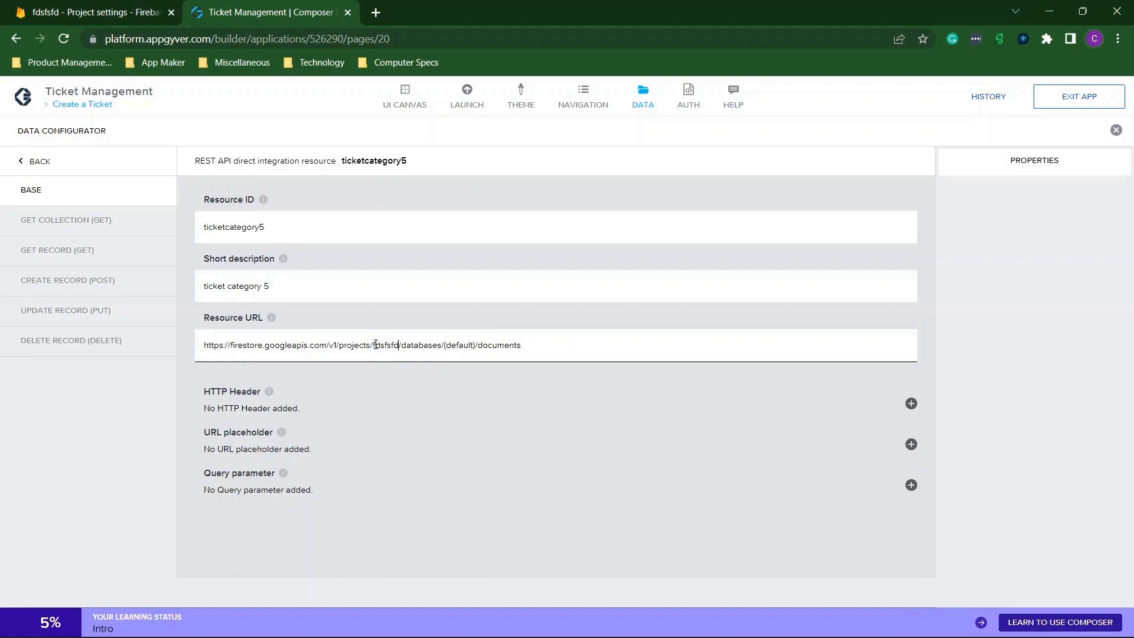
click(31, 163)
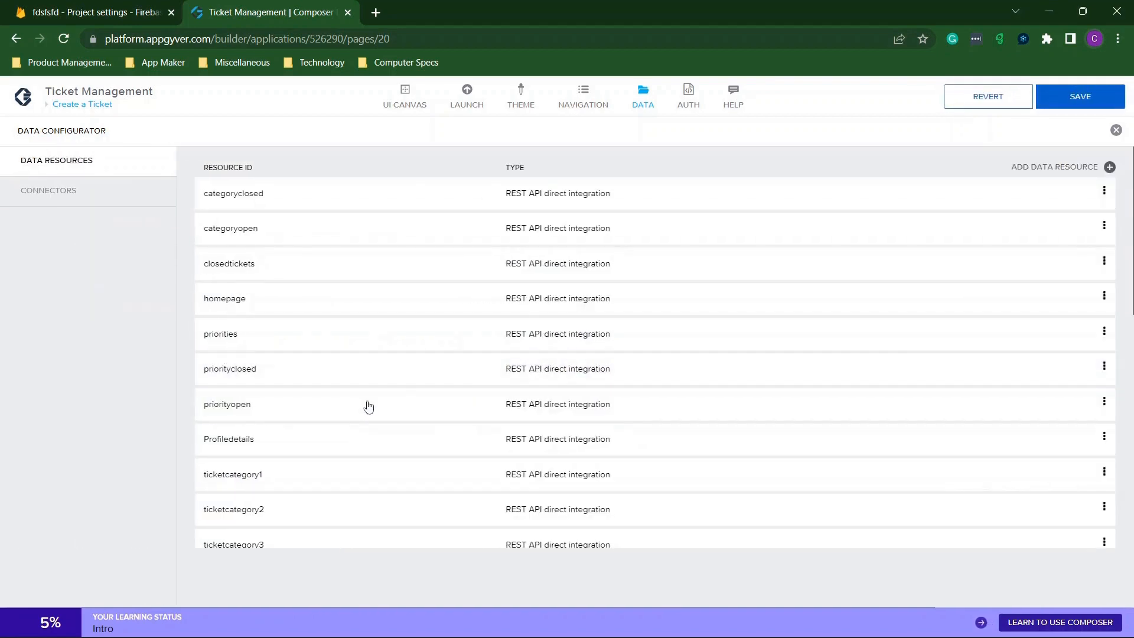
scroll(348, 423, down, 4)
click(302, 413)
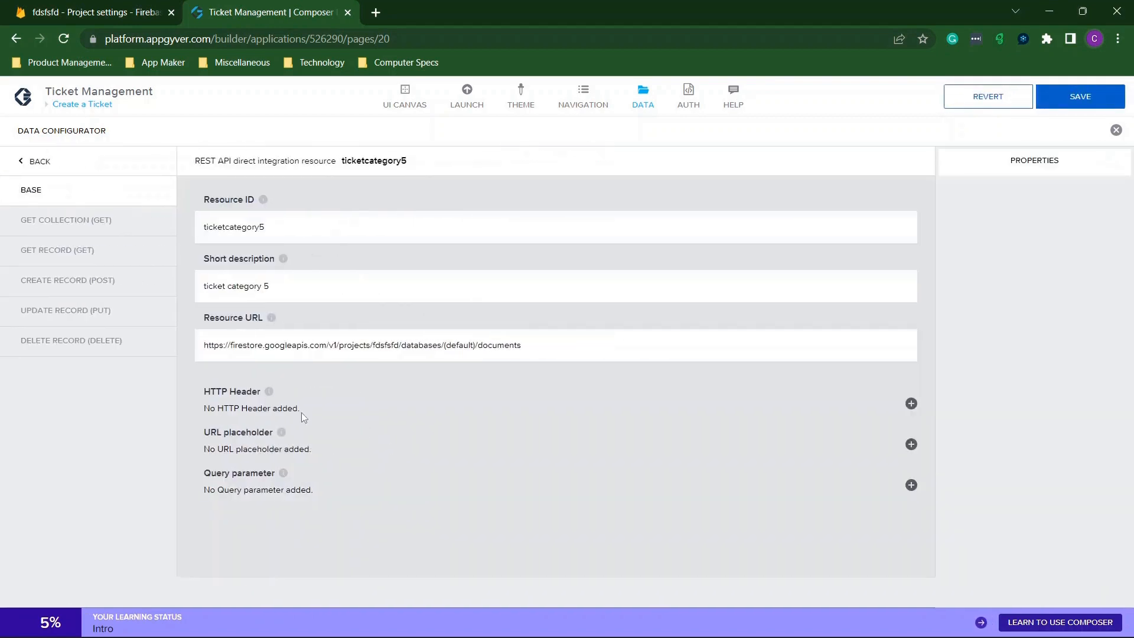
click(21, 164)
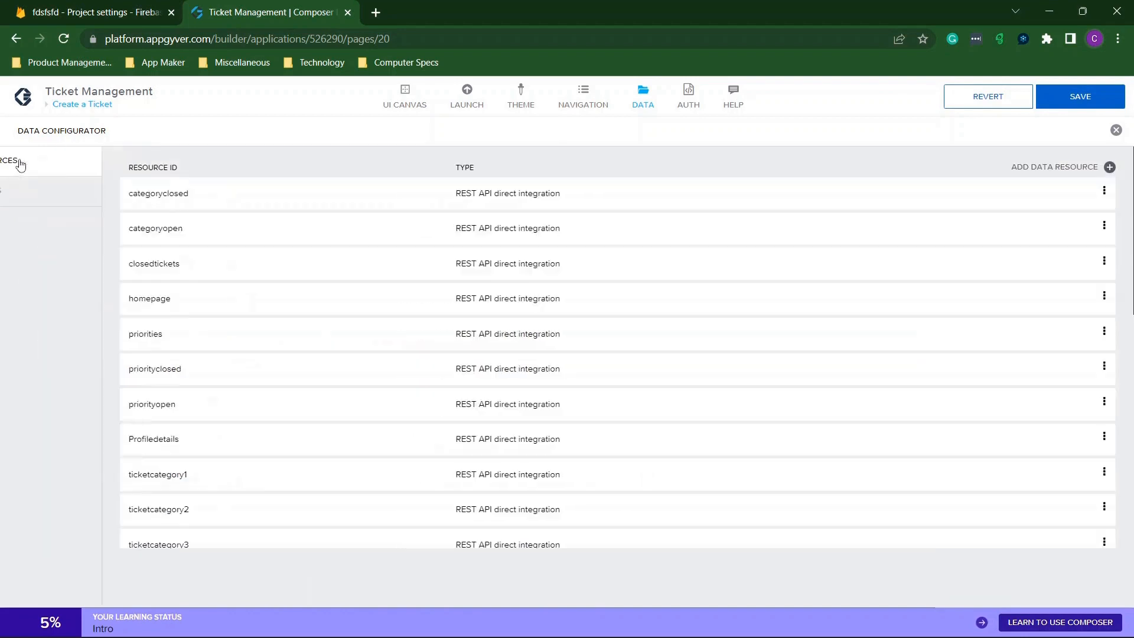
scroll(362, 333, down, 5)
scroll(365, 336, down, 1)
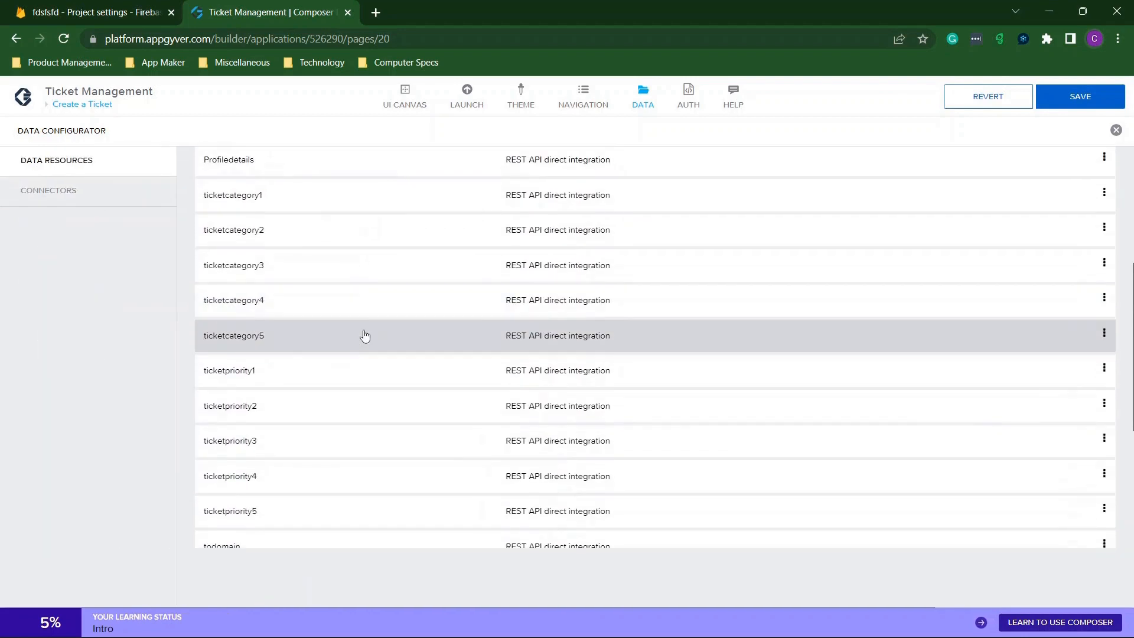
Replace sampledonotdelete with fdsfsfd in the ticketpriority1 Resource URL.
click(281, 368)
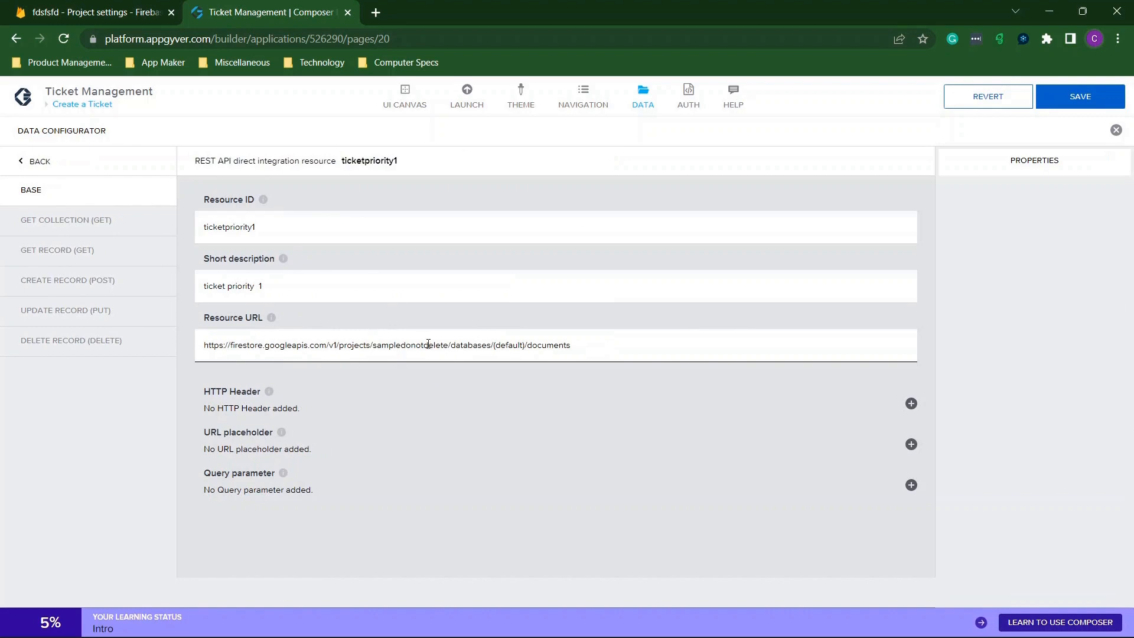
drag(448, 345, 378, 343)
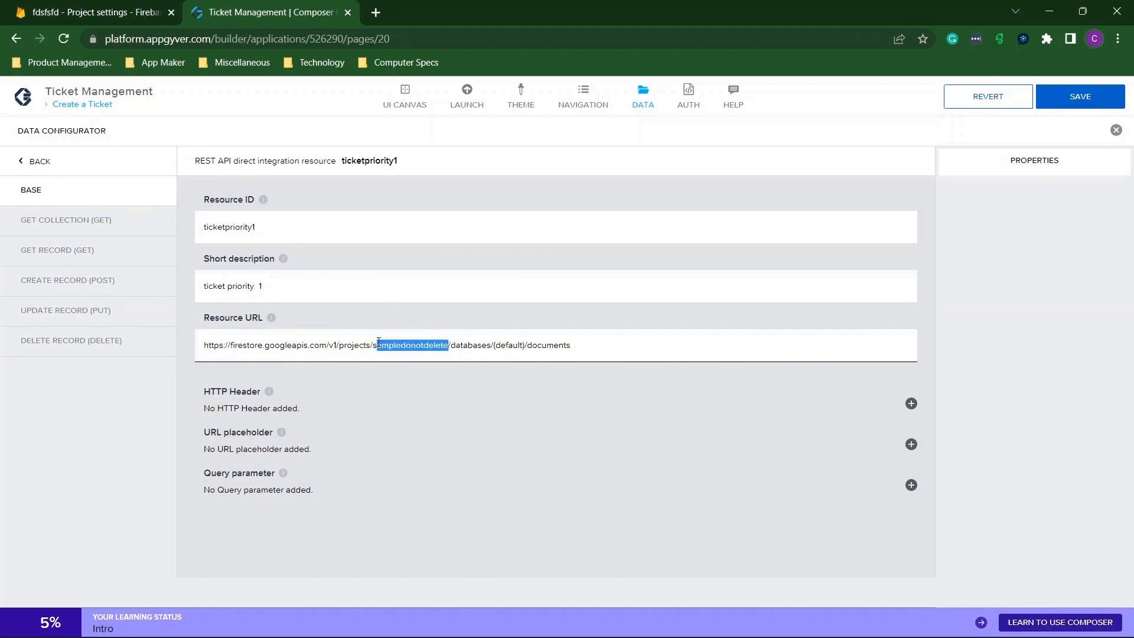
text(fdsfsfd)
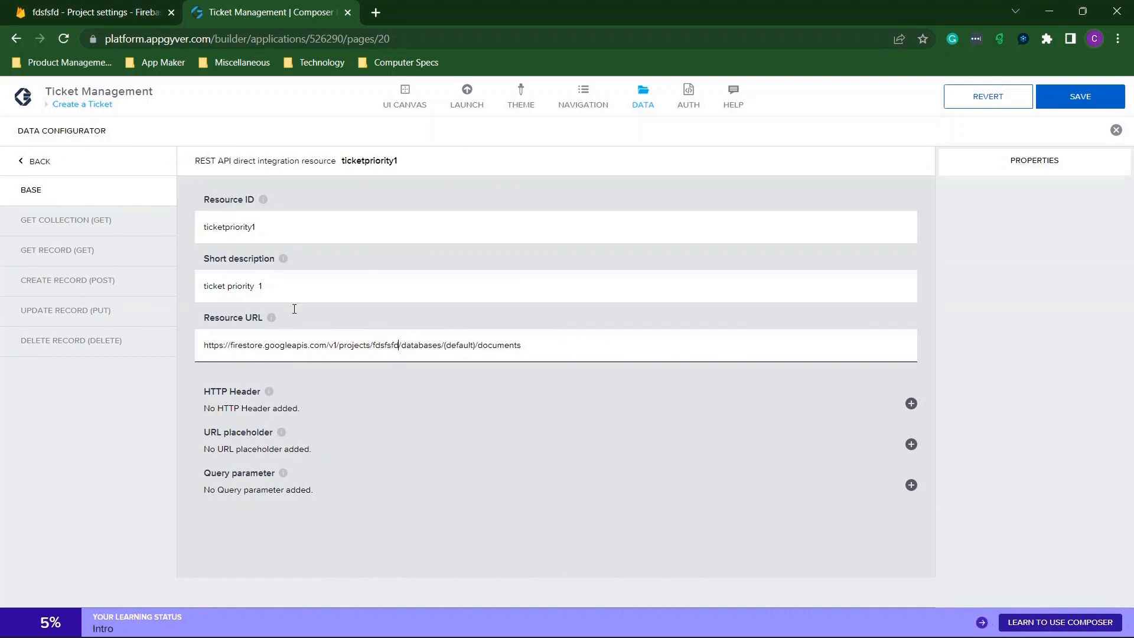
click(150, 251)
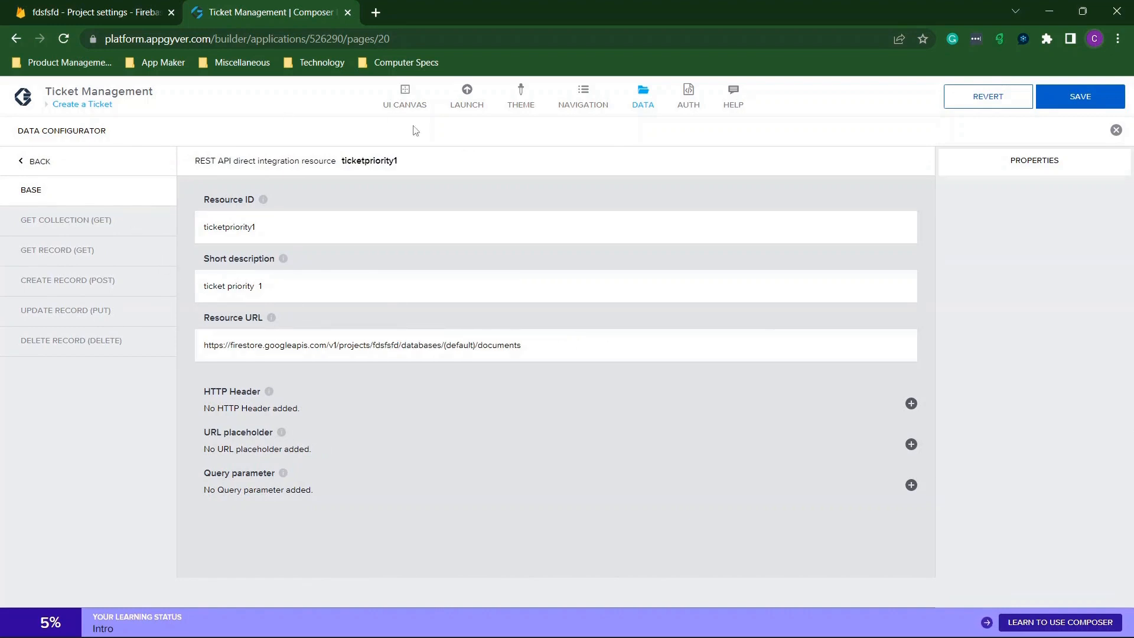
click(41, 161)
scroll(486, 431, down, 5)
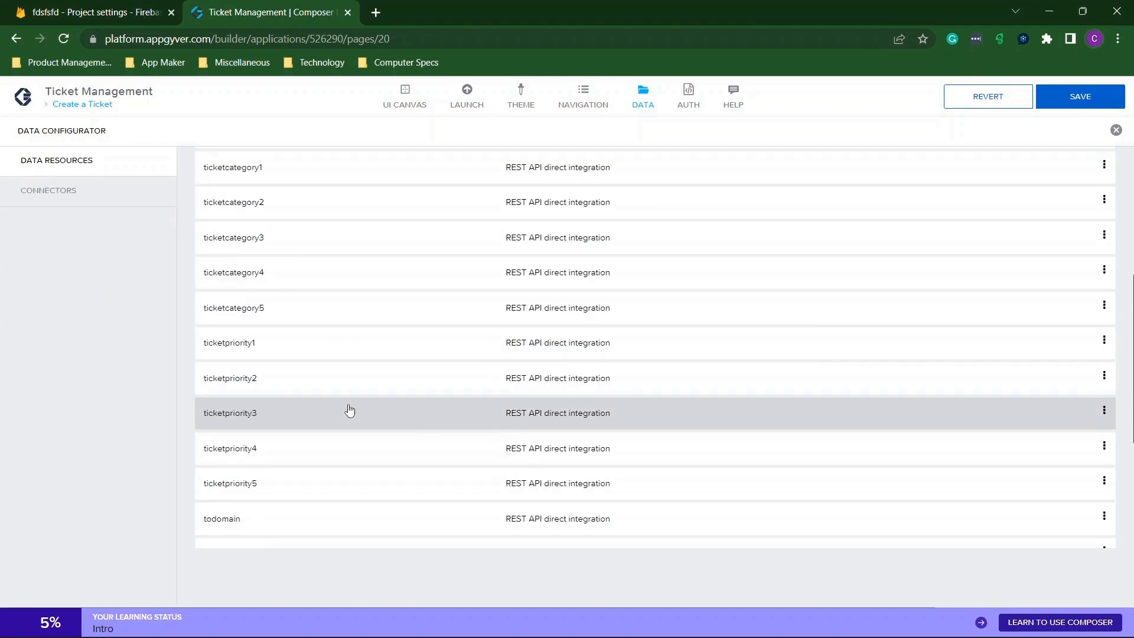
Replace sampledonotdelete with fdsfsfd in the ticketpriority2 Resource URL.
click(259, 378)
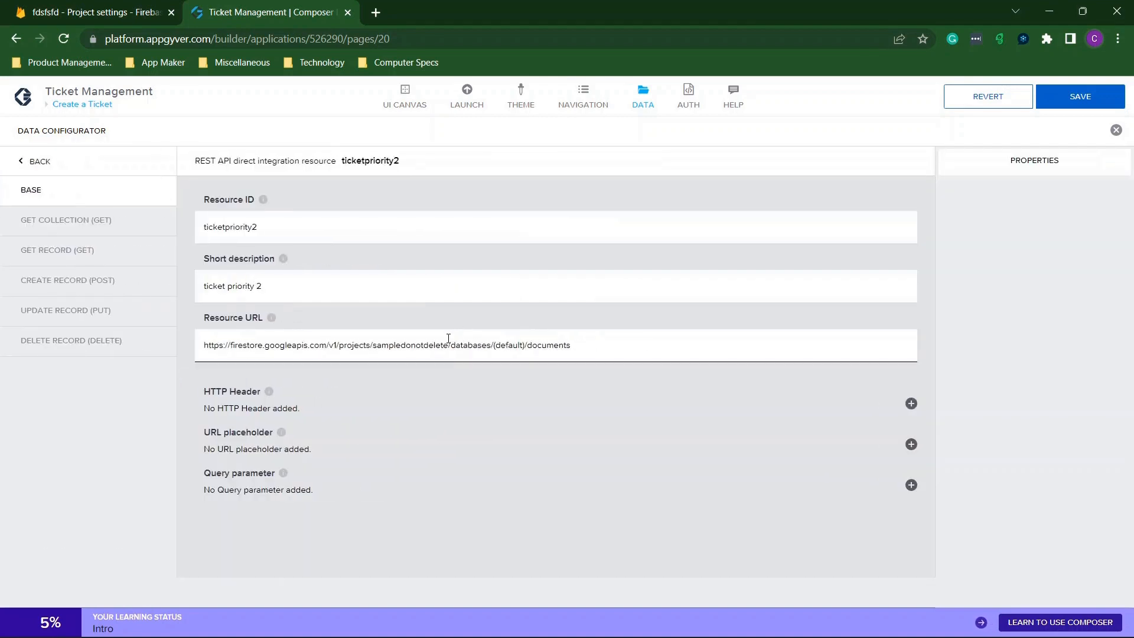
drag(448, 341, 371, 335)
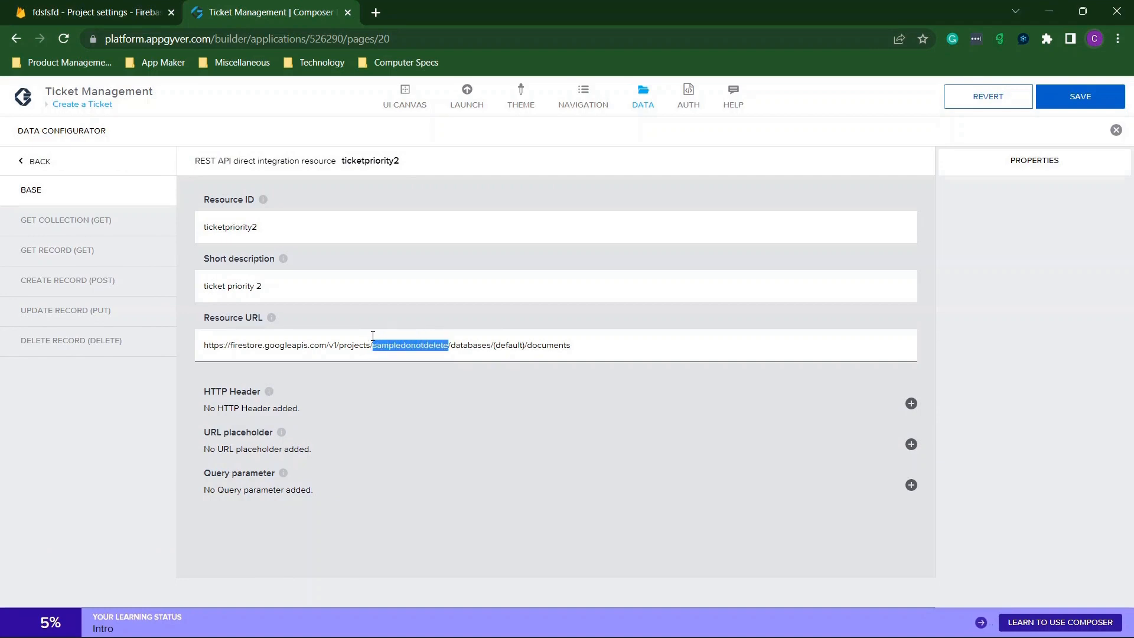
text(fdsfsfd)
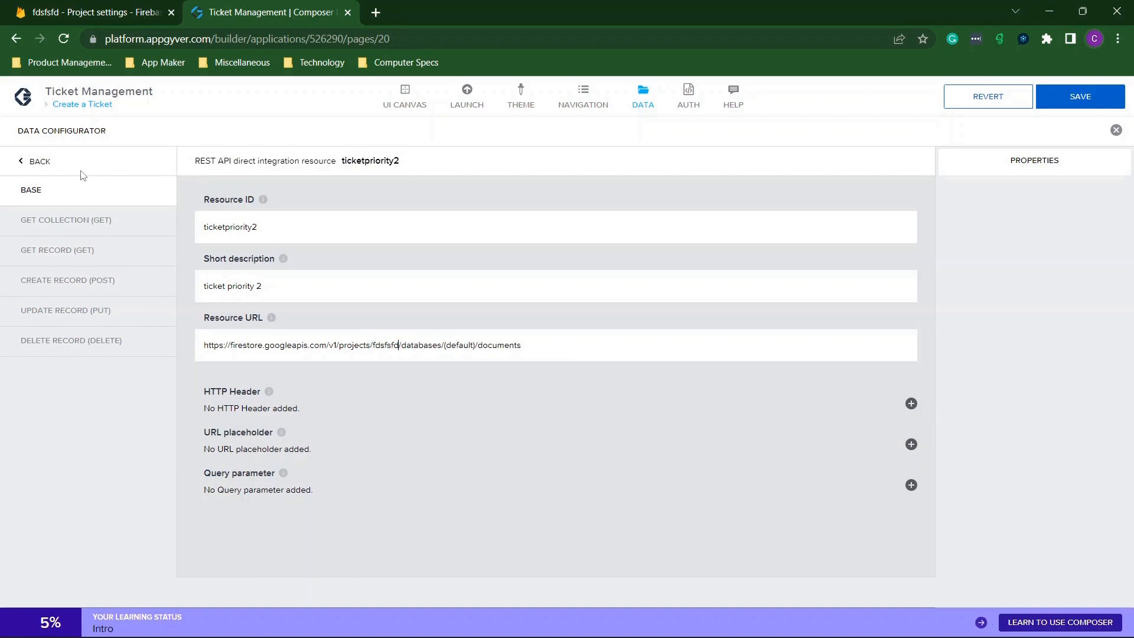
click(42, 163)
scroll(385, 400, down, 5)
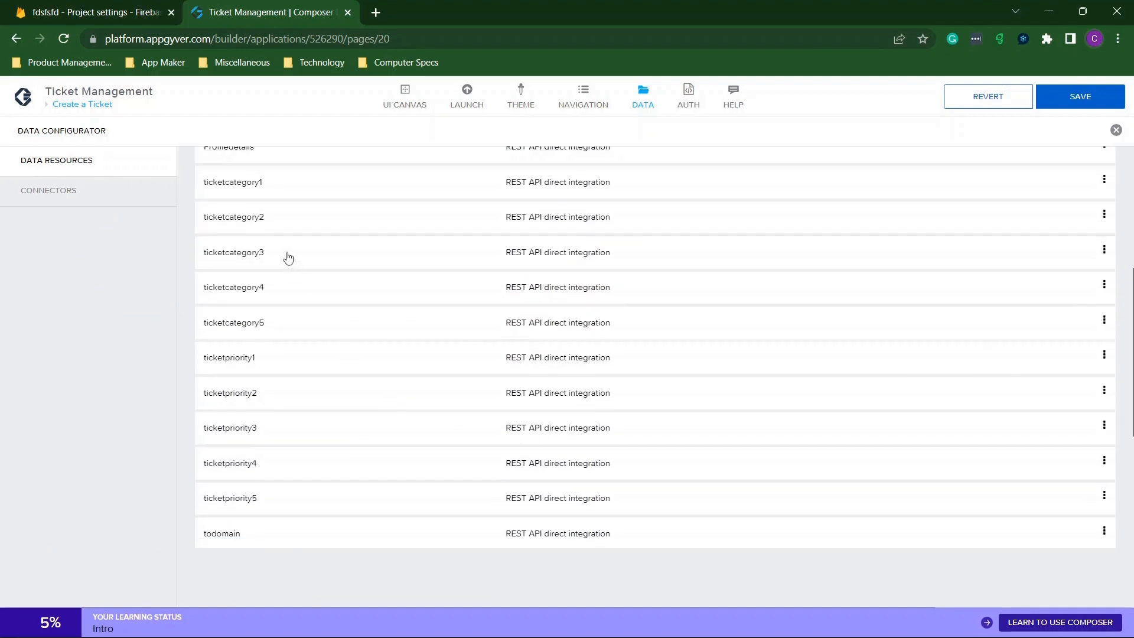
Replace the old project name with fdsfsfd in the ticketpriority3 Resource URL.
click(267, 427)
click(424, 354)
drag(449, 341, 373, 343)
text(fdsfsfd)
click(59, 161)
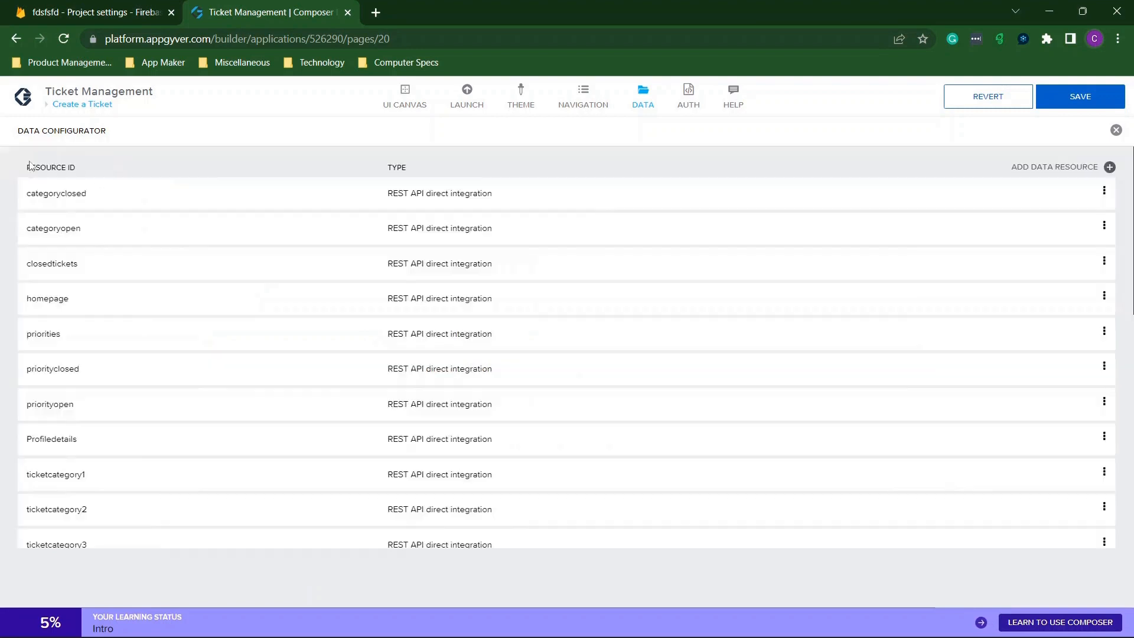
scroll(423, 436, down, 5)
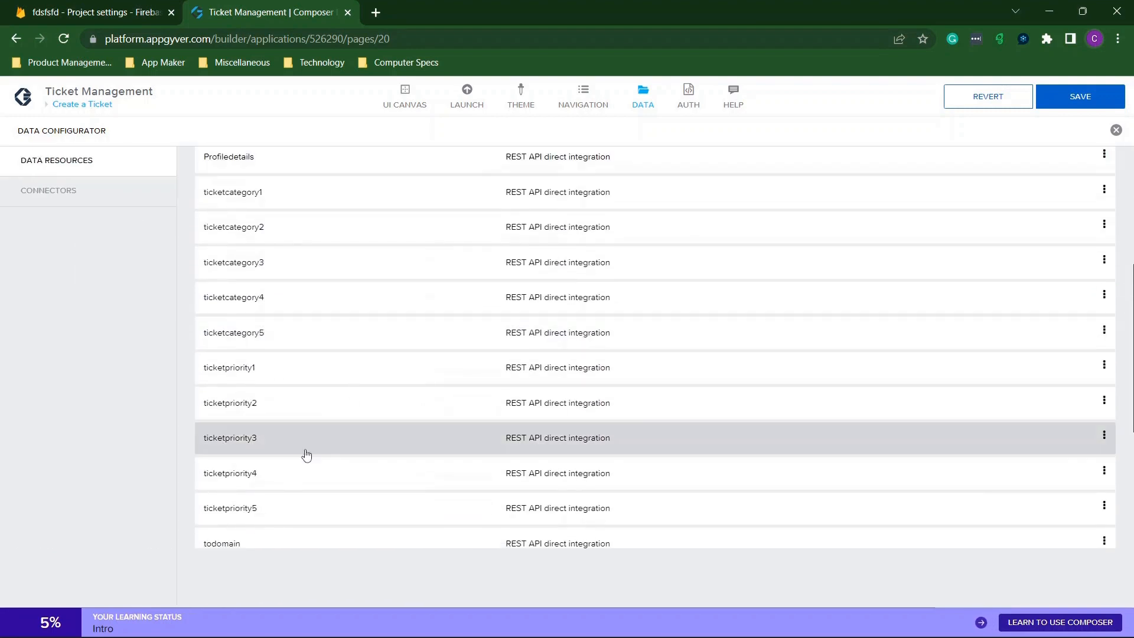
Point ticketpriority4's URL at fdsfsfd and verify ticketcategory5's URL.
click(278, 471)
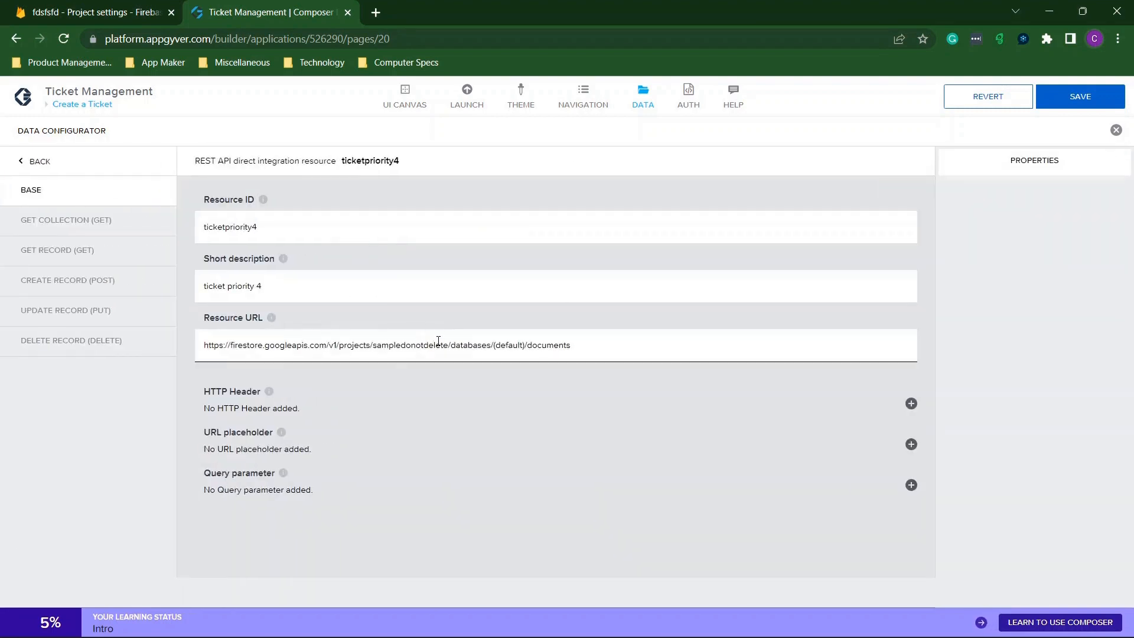
drag(449, 345, 371, 345)
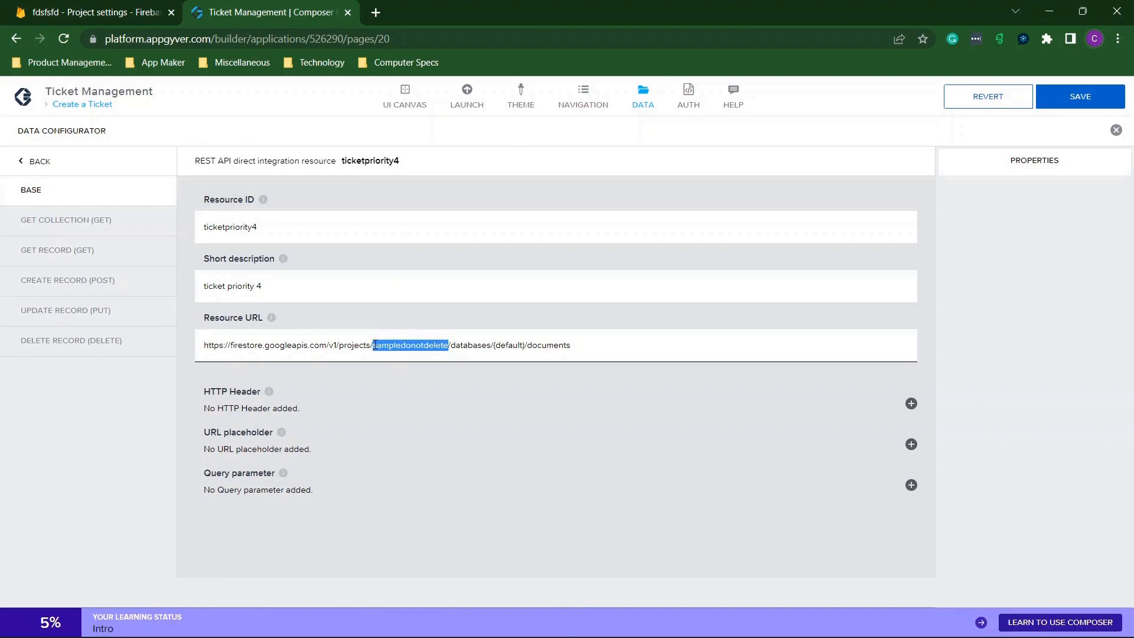
text(fdsfsfd)
click(33, 165)
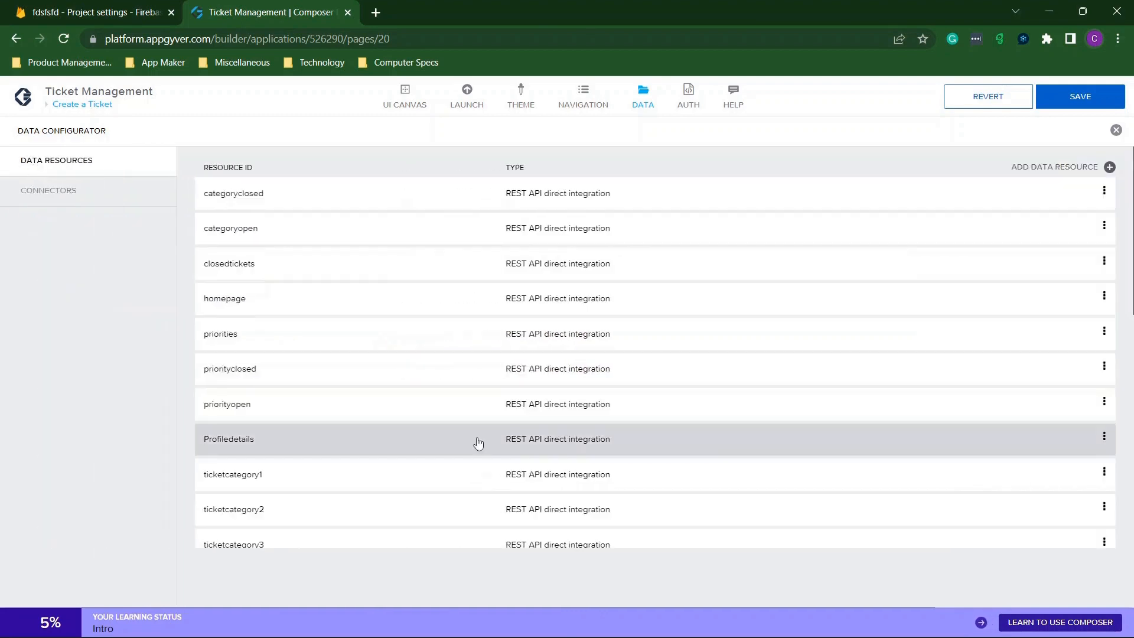
scroll(477, 443, down, 5)
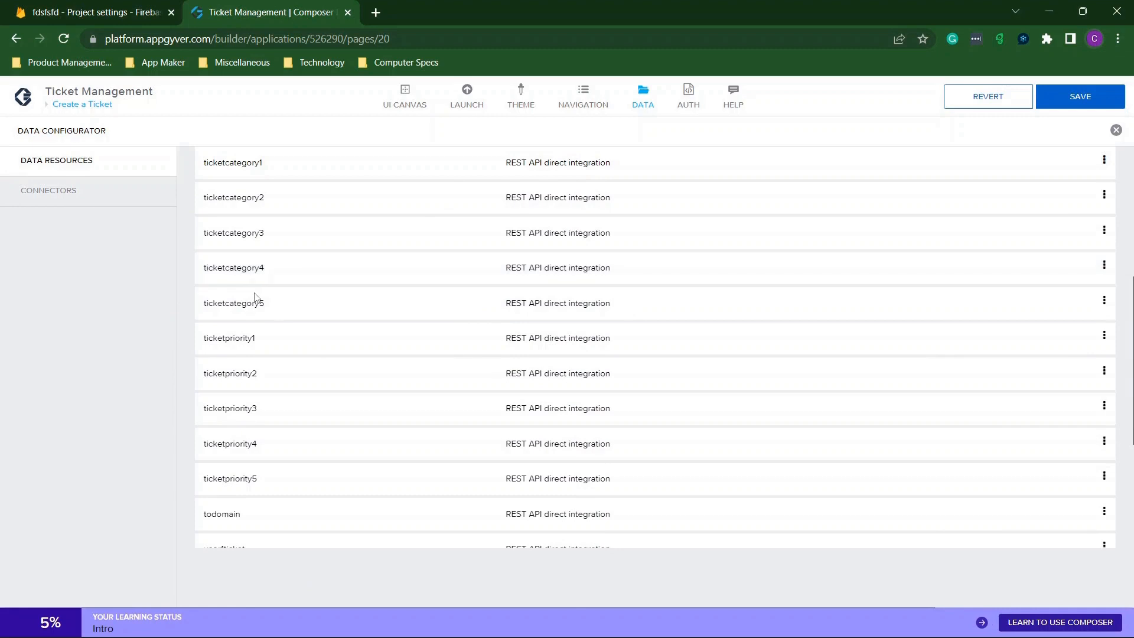
click(256, 302)
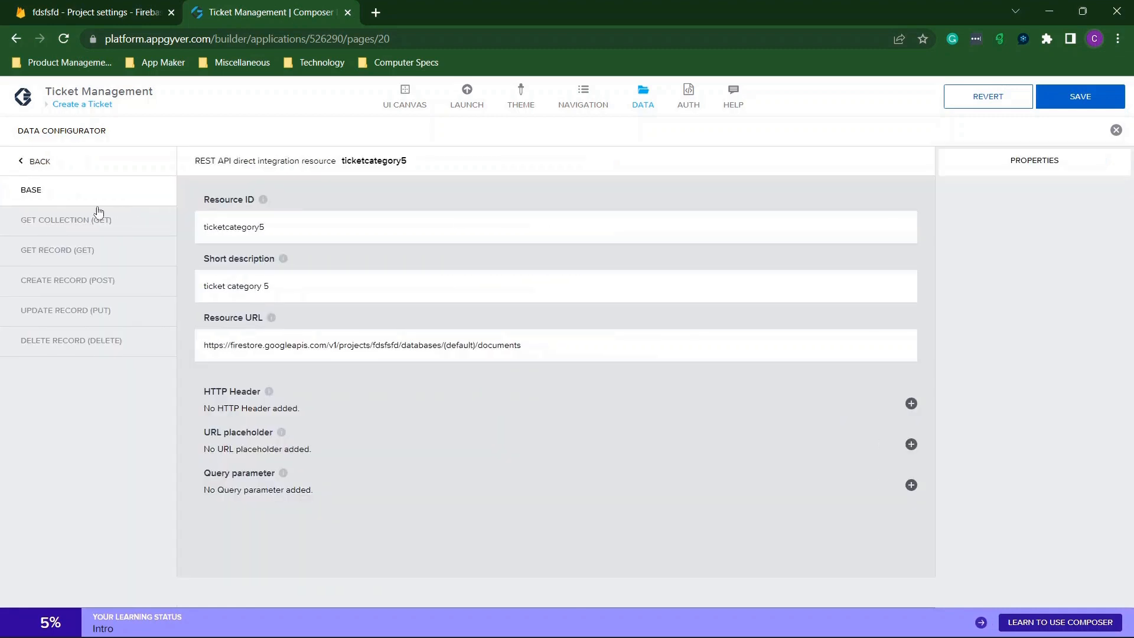
click(50, 171)
scroll(425, 397, down, 5)
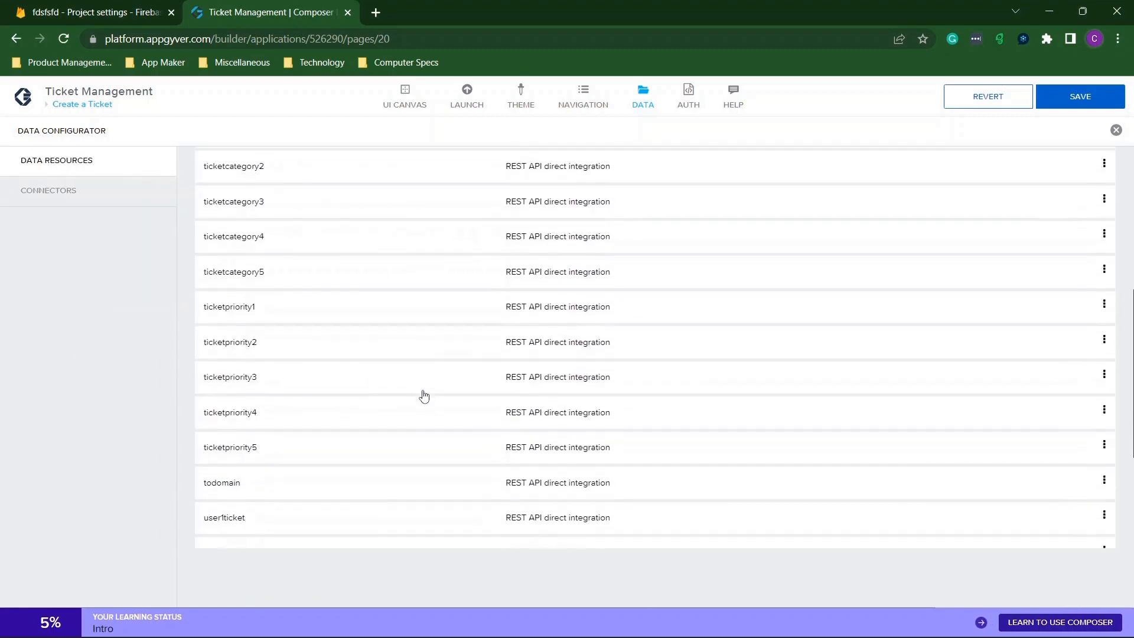
Replace the old project ID with fdsfsfd in the ticketpriority5 Resource URL.
click(284, 439)
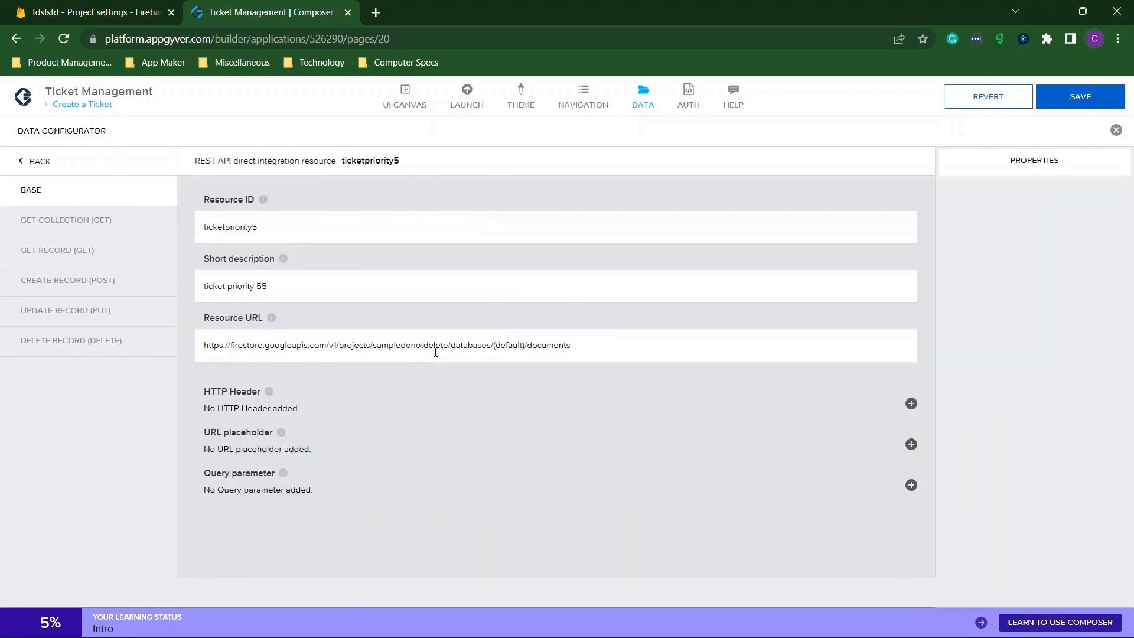
drag(449, 346, 372, 346)
text(fdsfsfd)
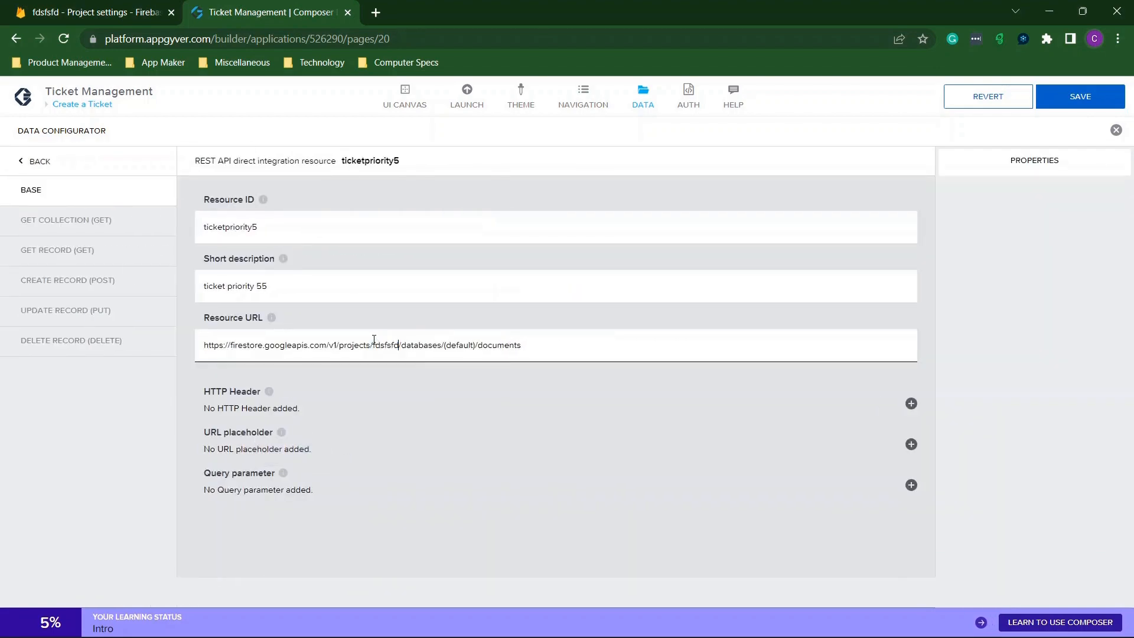
click(36, 165)
scroll(486, 380, down, 6)
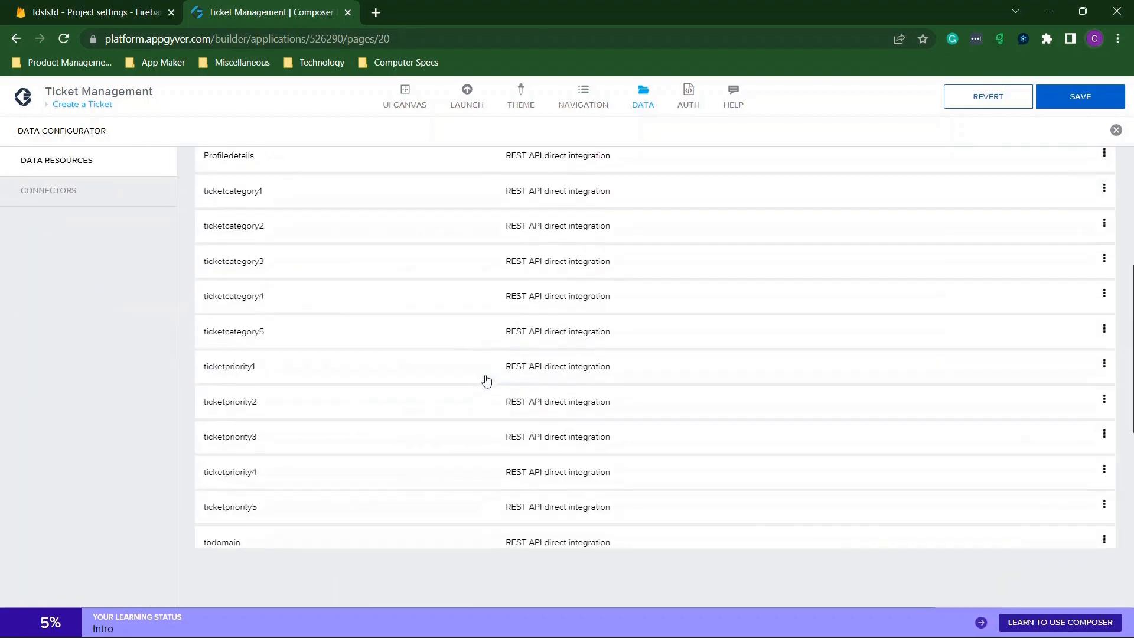
Update the todomain Resource URL's project to fdsfsfd and return to the list.
click(264, 432)
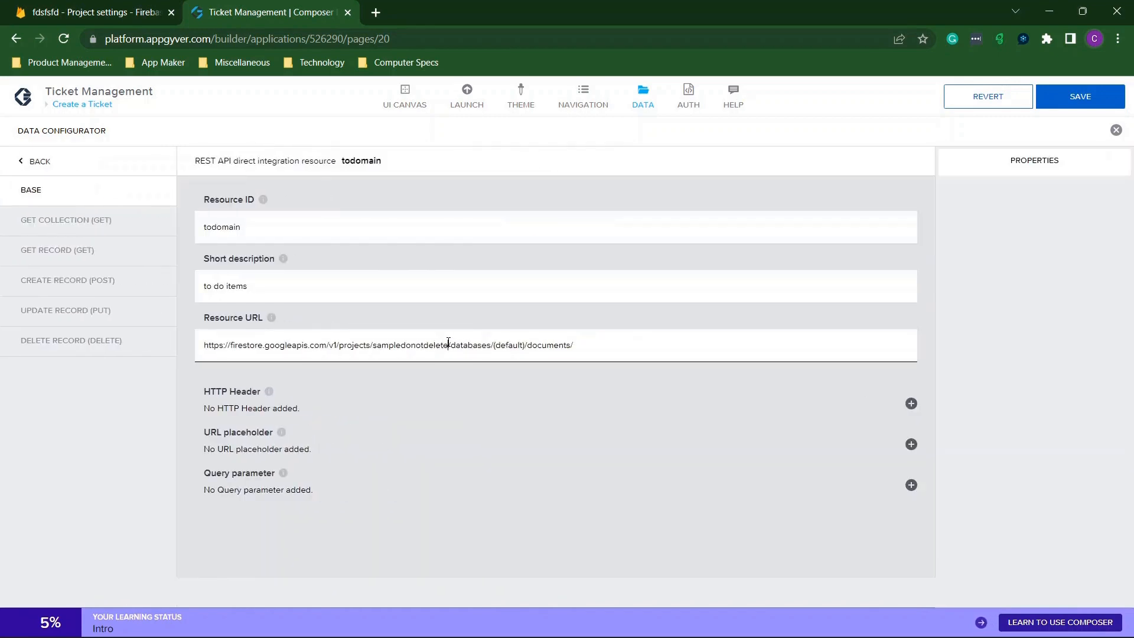
drag(449, 345, 373, 345)
click(375, 343)
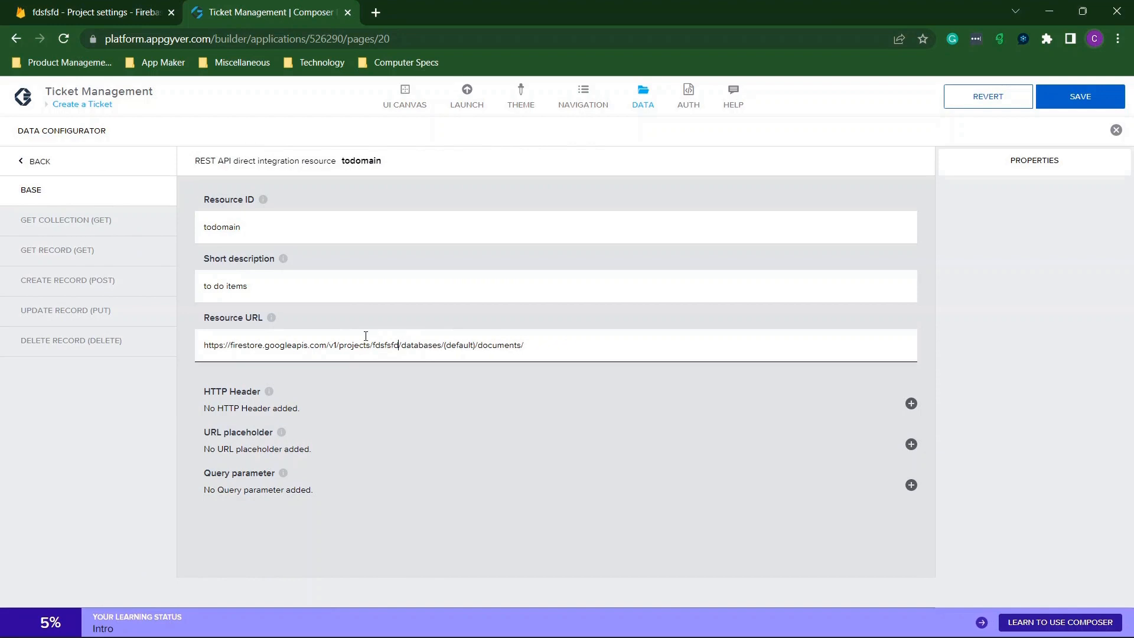
click(45, 167)
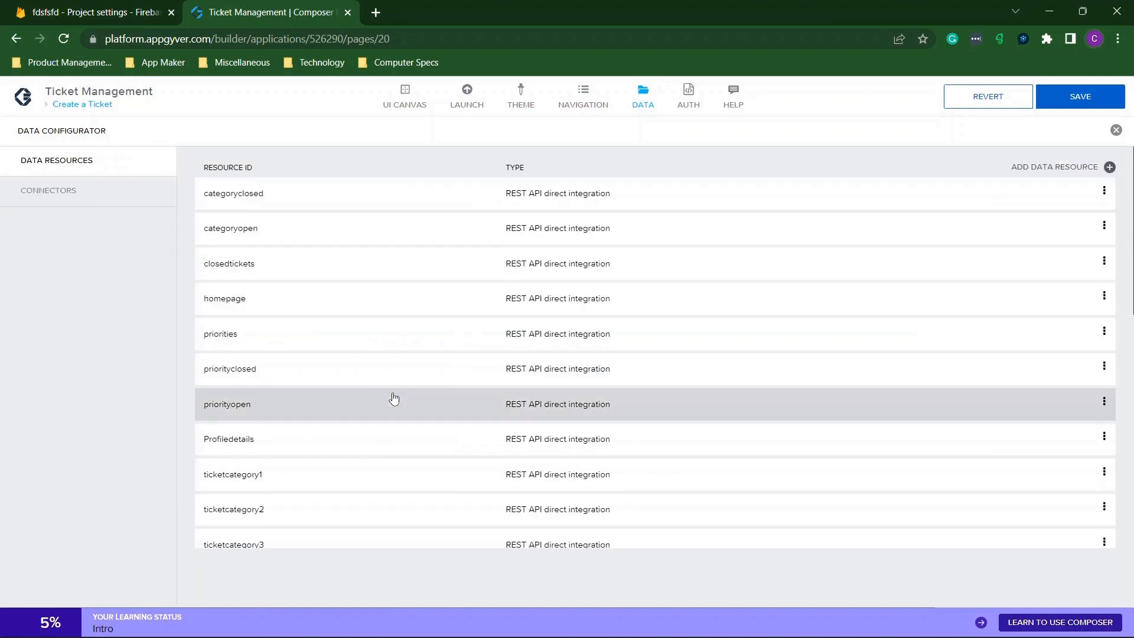
Update the project in the user1ticket Resource URL to fdsfsfd.
scroll(393, 398, down, 9)
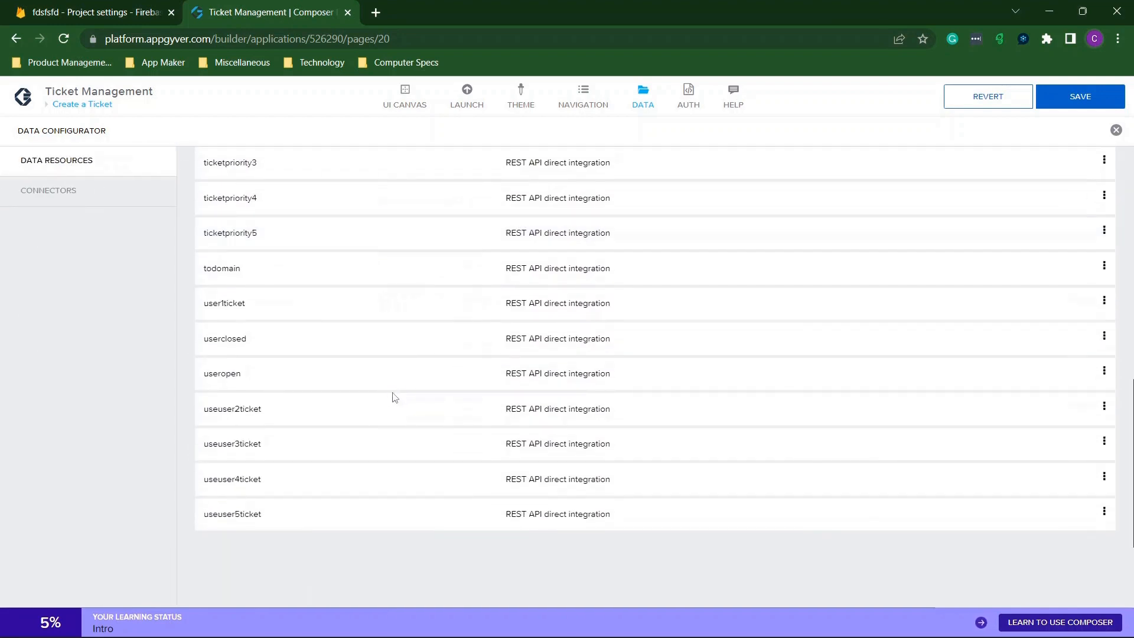
click(248, 303)
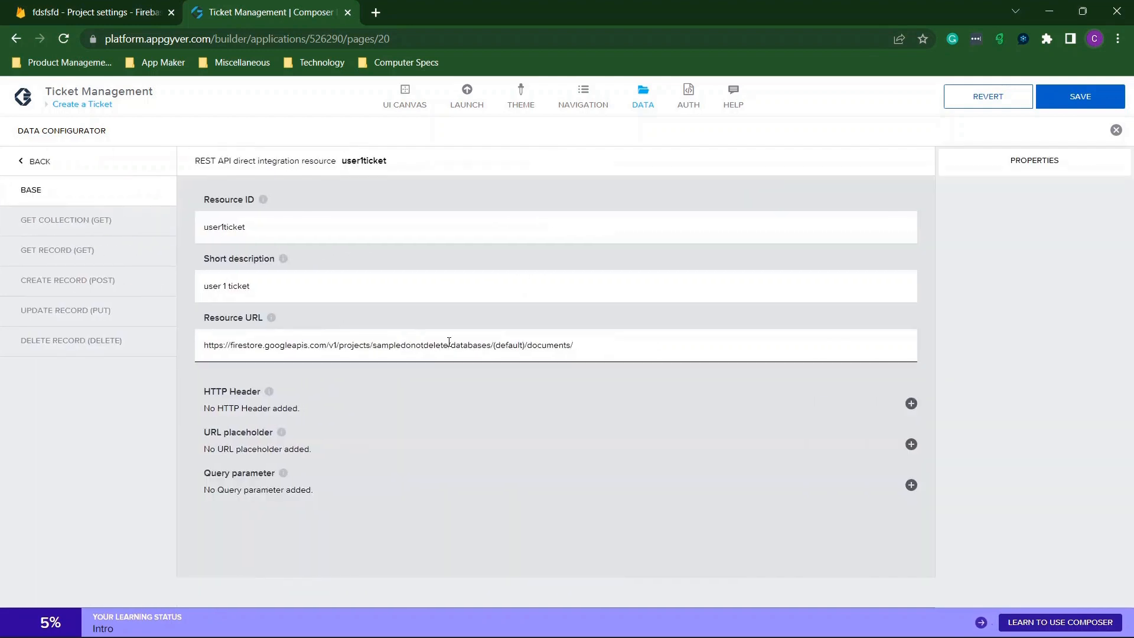
drag(448, 345, 378, 341)
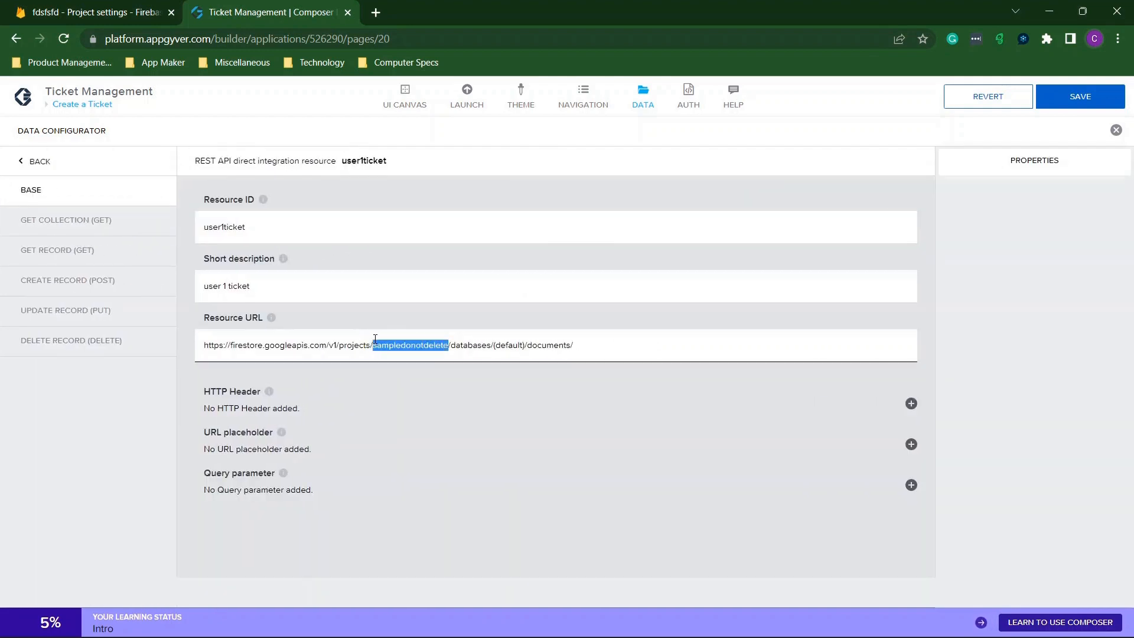
click(35, 165)
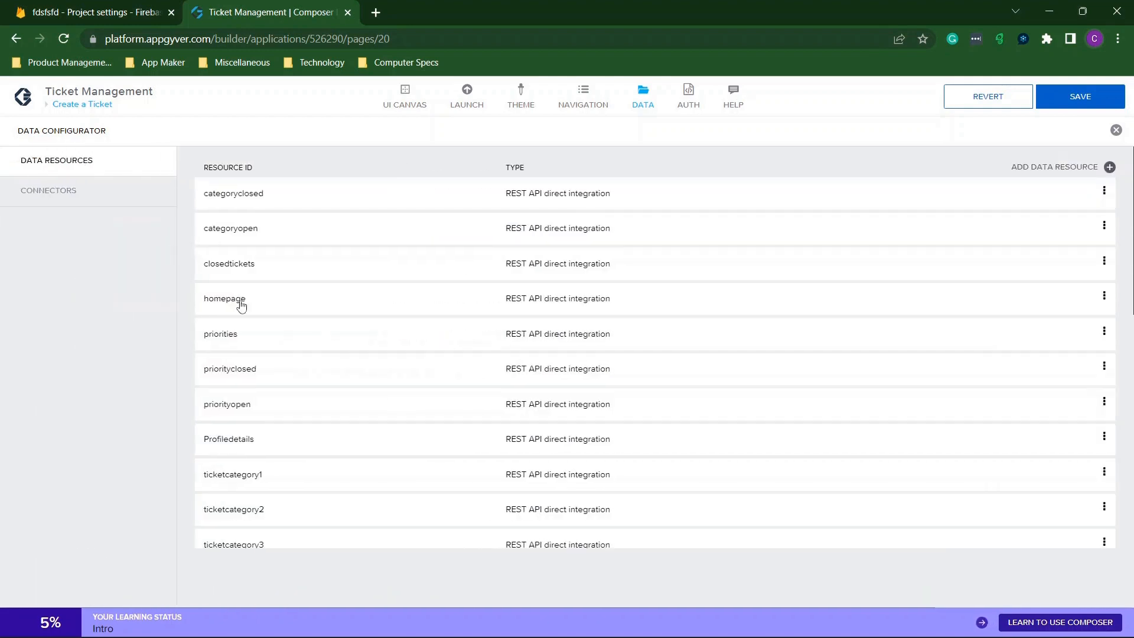
scroll(314, 362, down, 10)
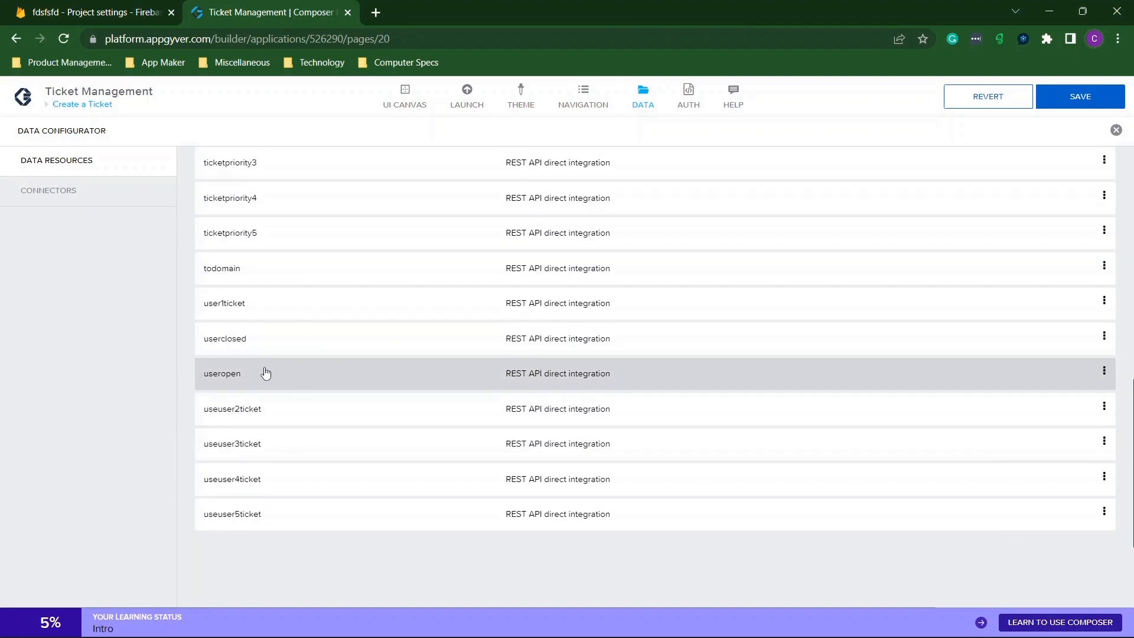
Update the project in the userclosed Resource URL to fdsfsfd.
click(262, 336)
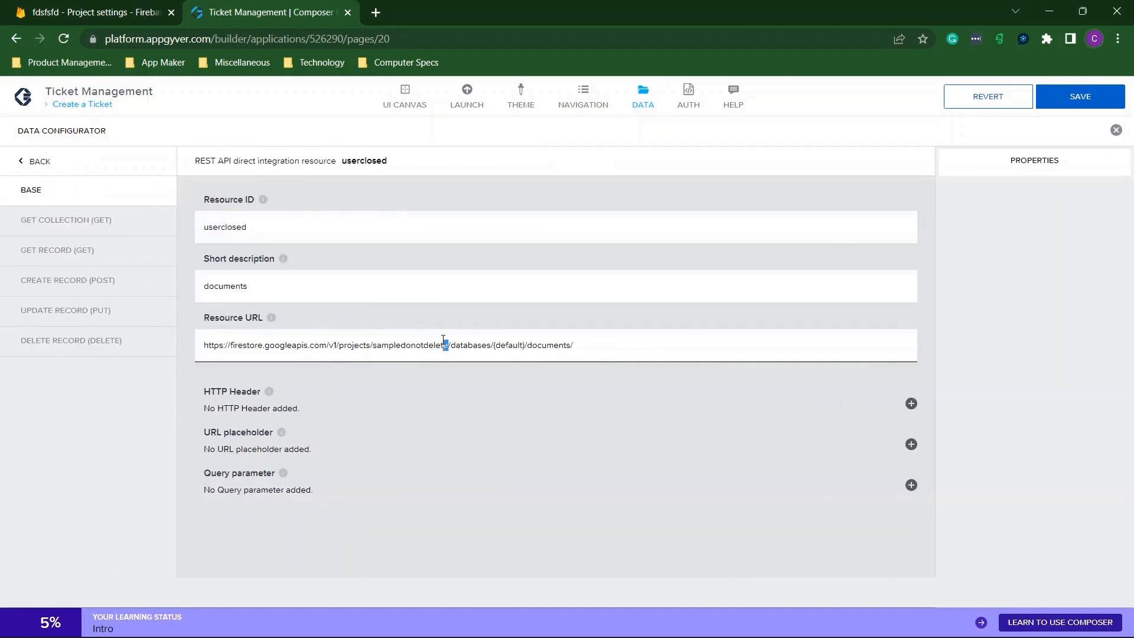
drag(443, 339, 382, 339)
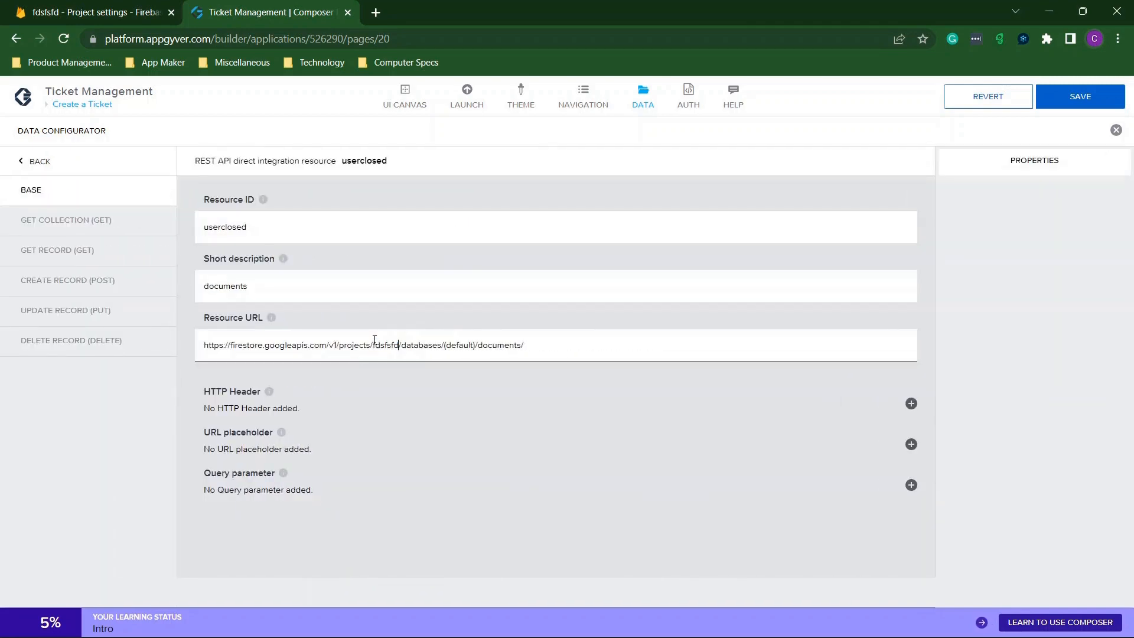
click(38, 161)
scroll(530, 379, down, 10)
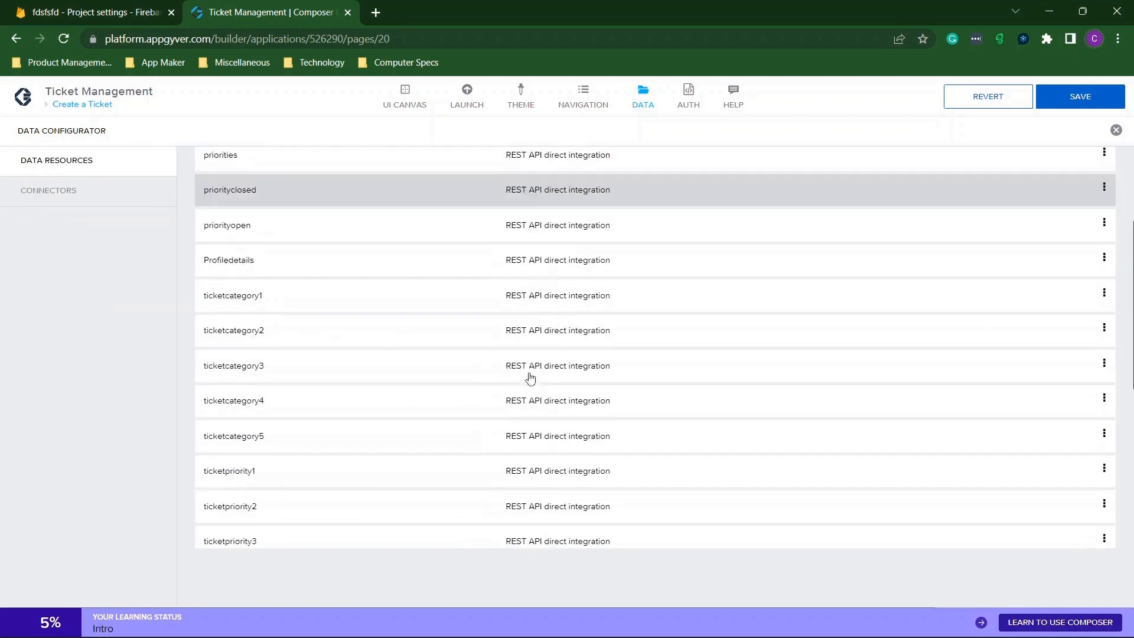
Replace the old project ID with fdsfsfd in the useropen Resource URL.
click(266, 372)
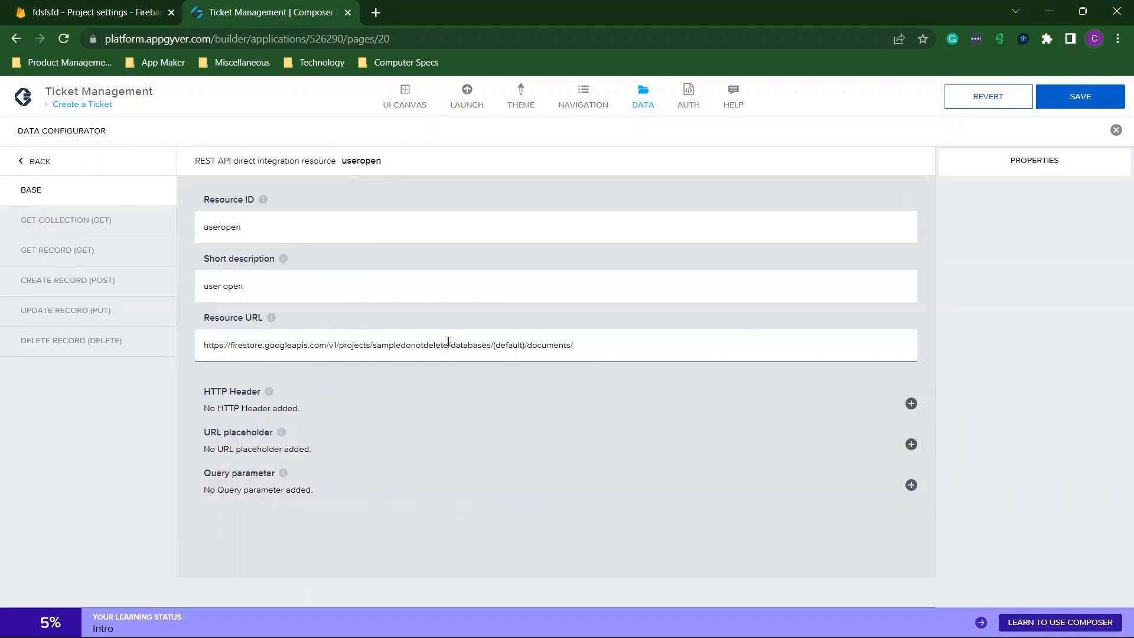
drag(449, 343, 387, 337)
text(fdsfsfd)
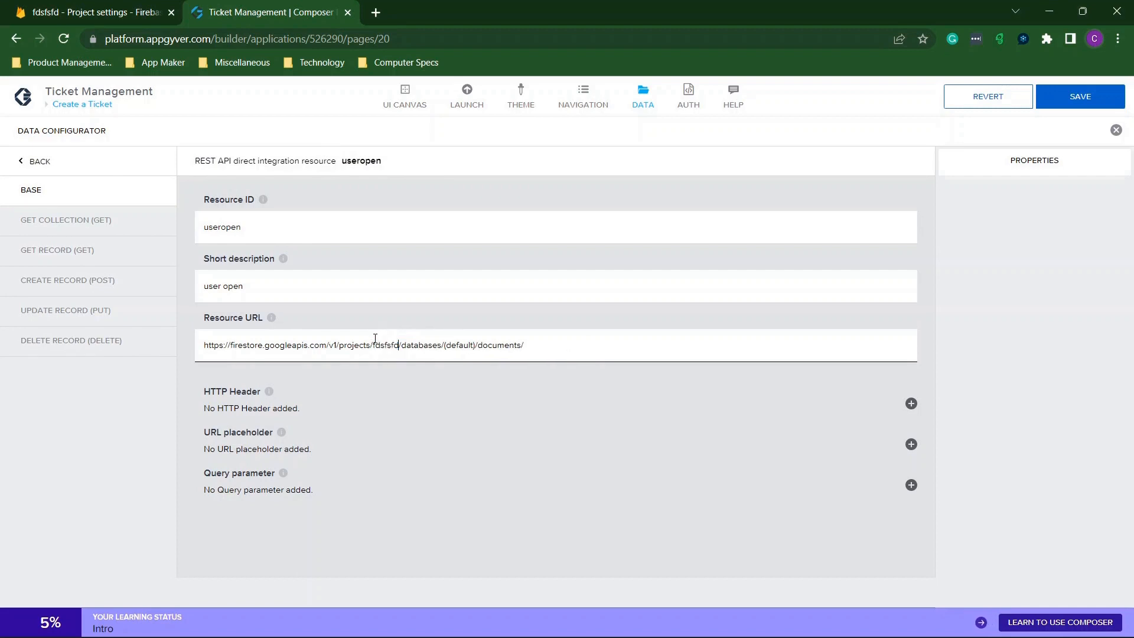
click(26, 168)
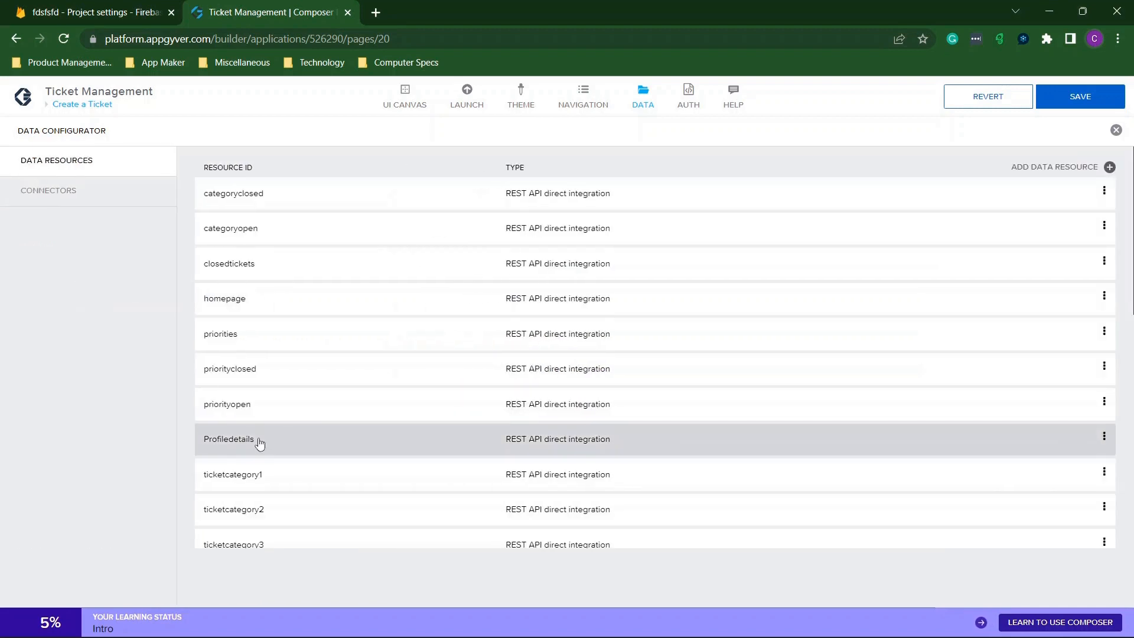
scroll(256, 443, down, 8)
Replace the old project ID with fdsfsfd in the useuser2ticket Resource URL.
click(230, 407)
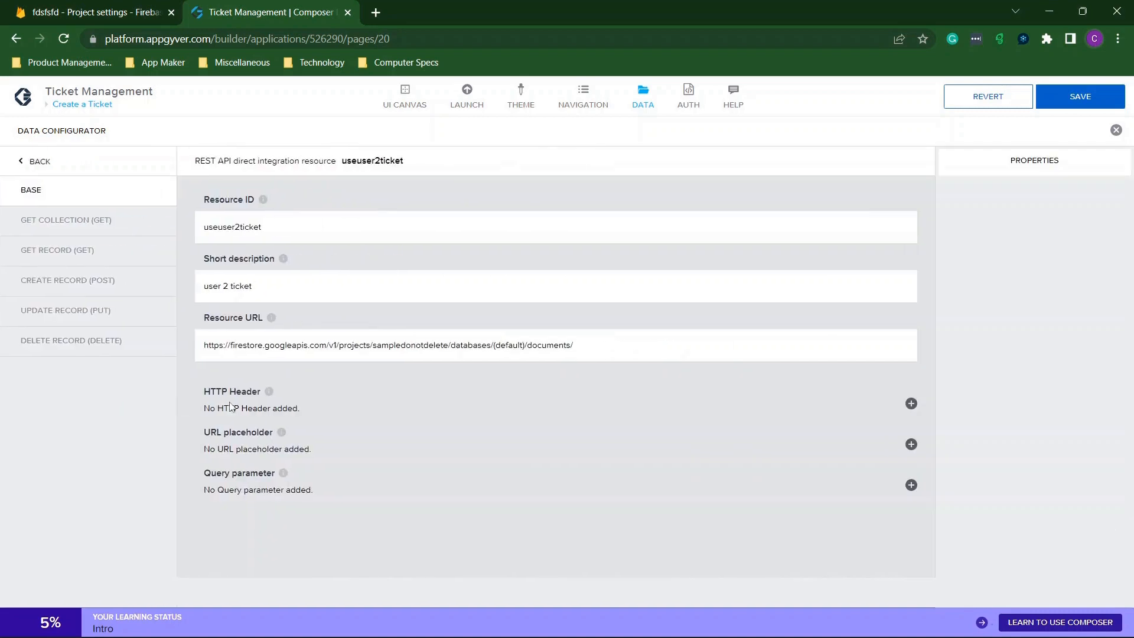
drag(447, 344, 374, 348)
text(fdsfsfd)
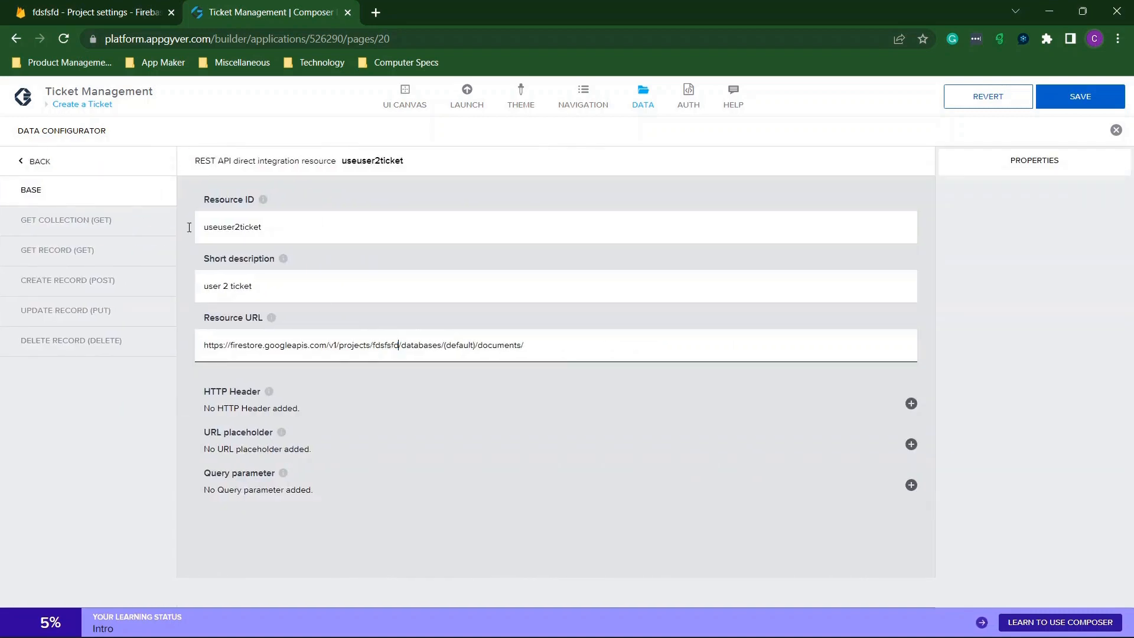
click(80, 190)
click(38, 170)
scroll(427, 438, down, 10)
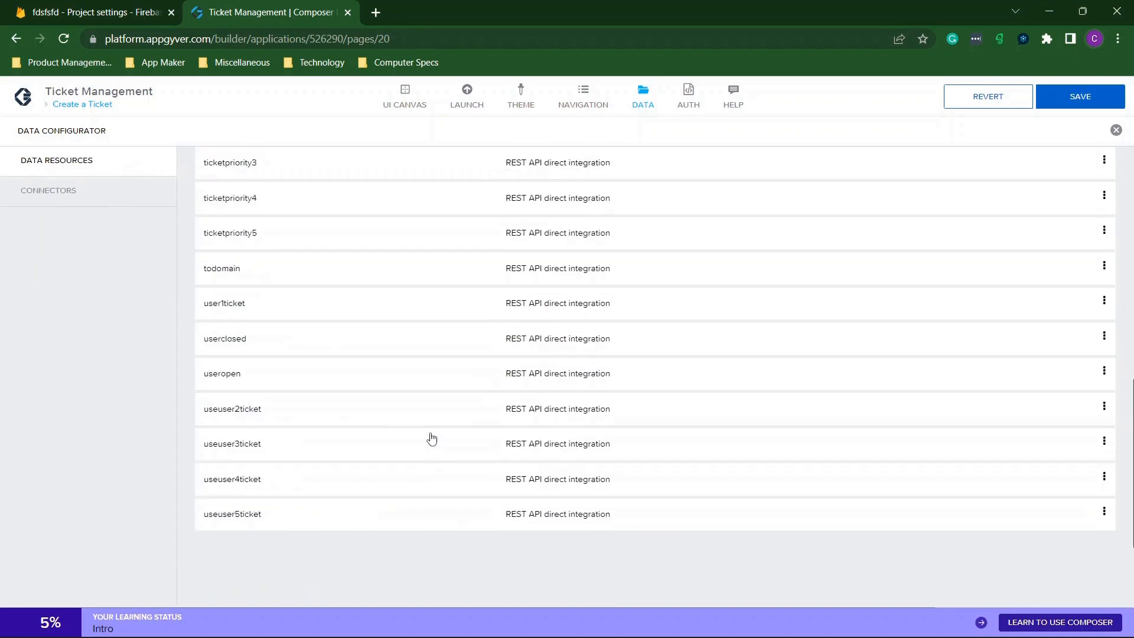
Update the useuser3ticket Resource URL to fdsfsfd and recheck it.
click(251, 440)
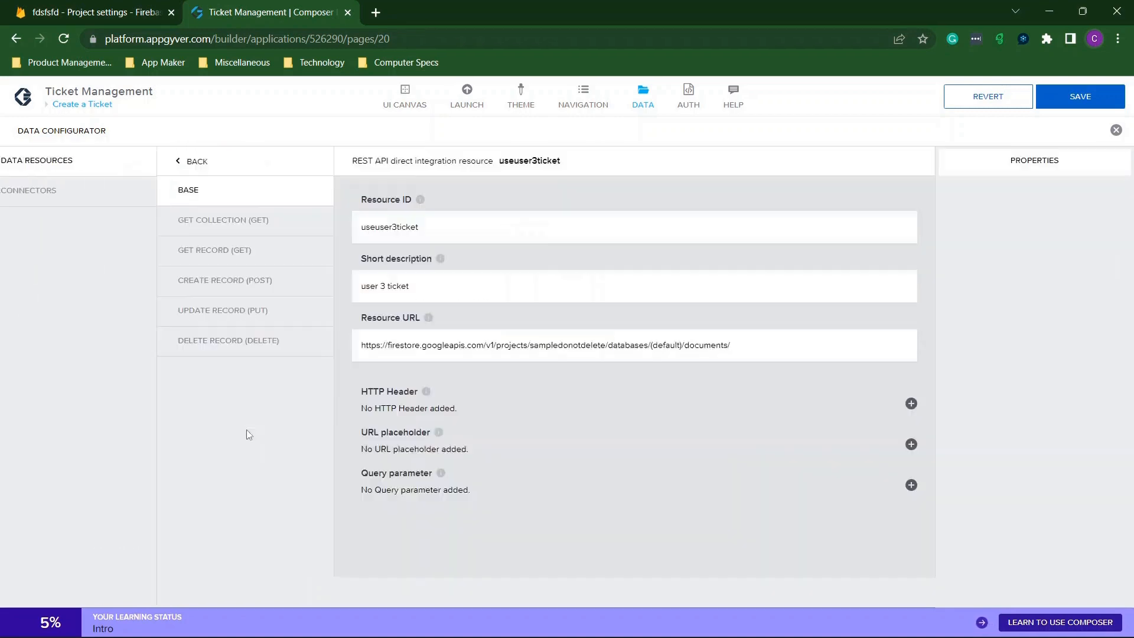
drag(449, 342, 366, 335)
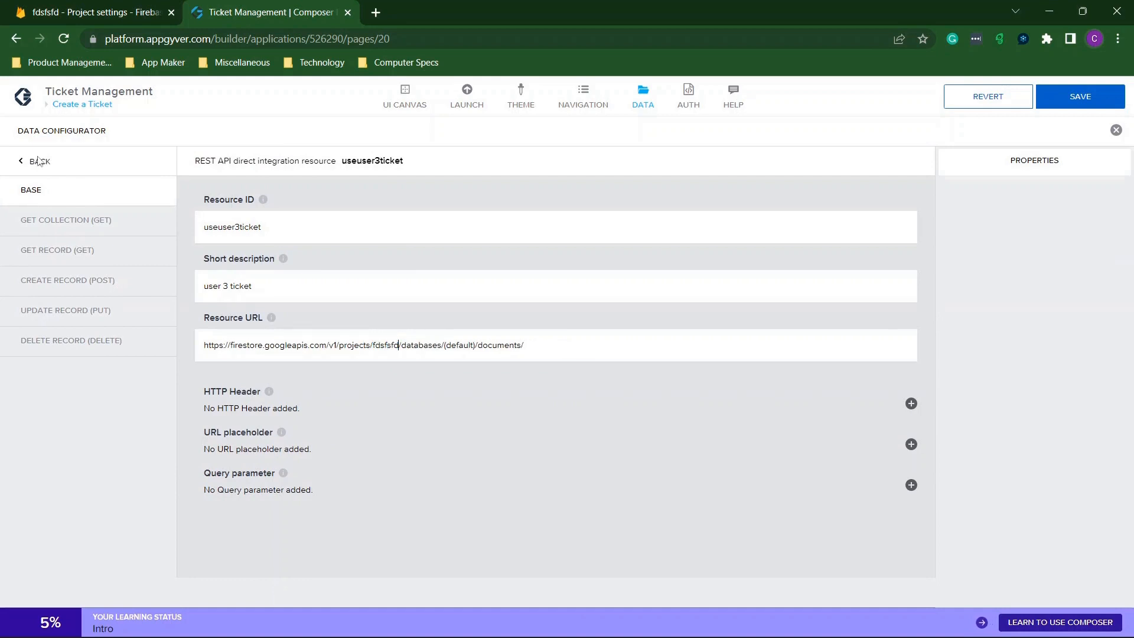
click(32, 168)
scroll(354, 486, down, 5)
scroll(354, 487, down, 5)
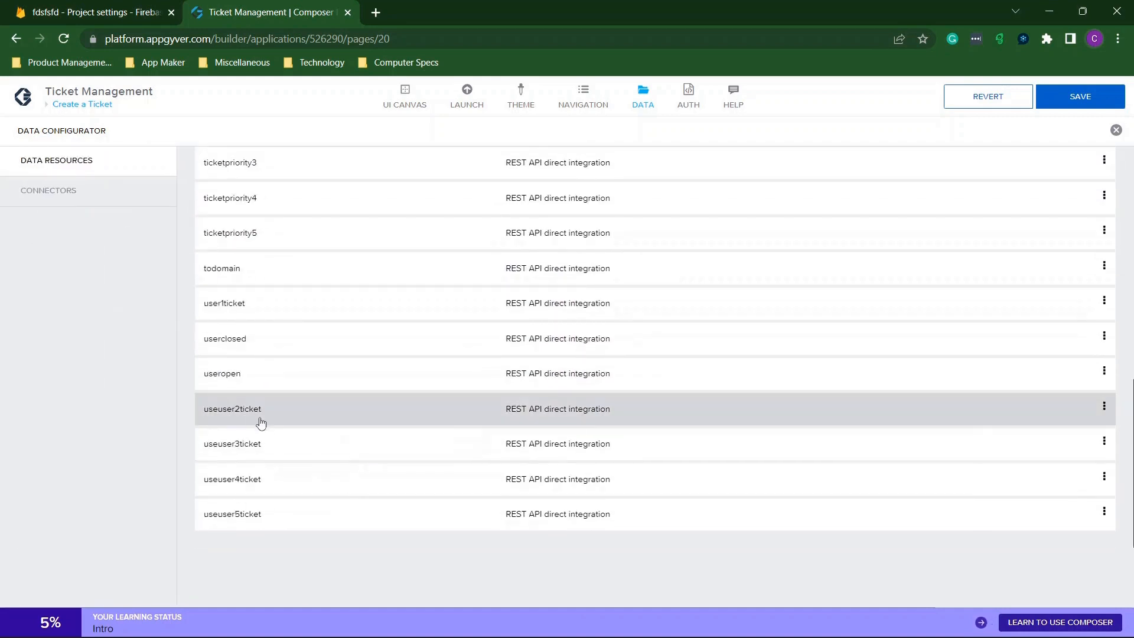
click(261, 444)
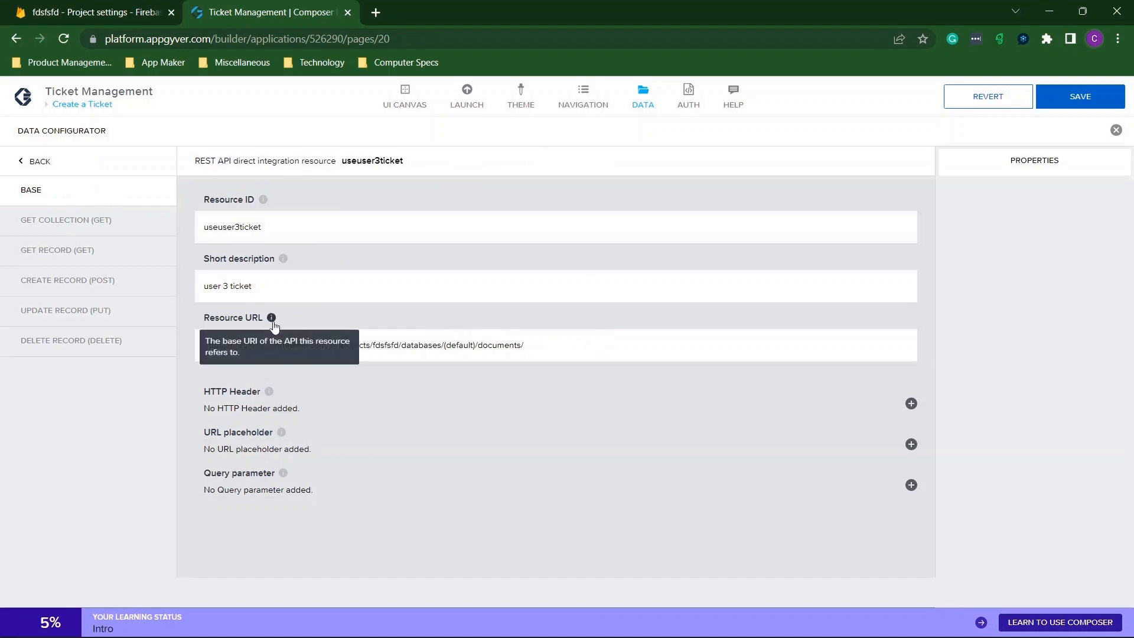
click(36, 164)
scroll(407, 299, down, 5)
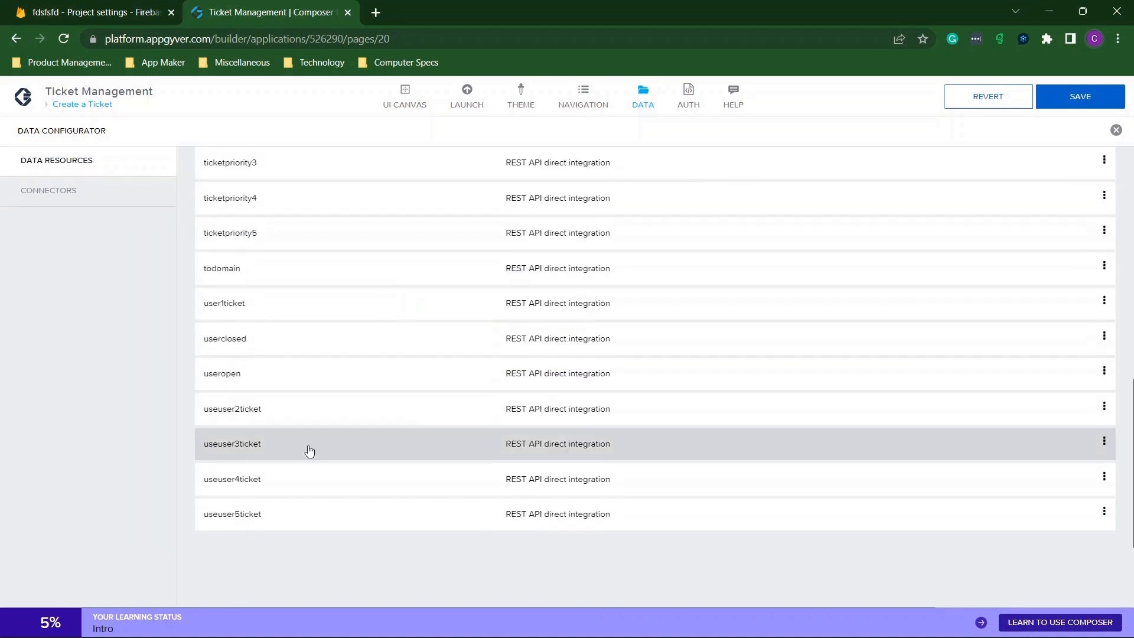
Replace the old project ID with fdsfsfd in the useuser4ticket Resource URL.
click(279, 478)
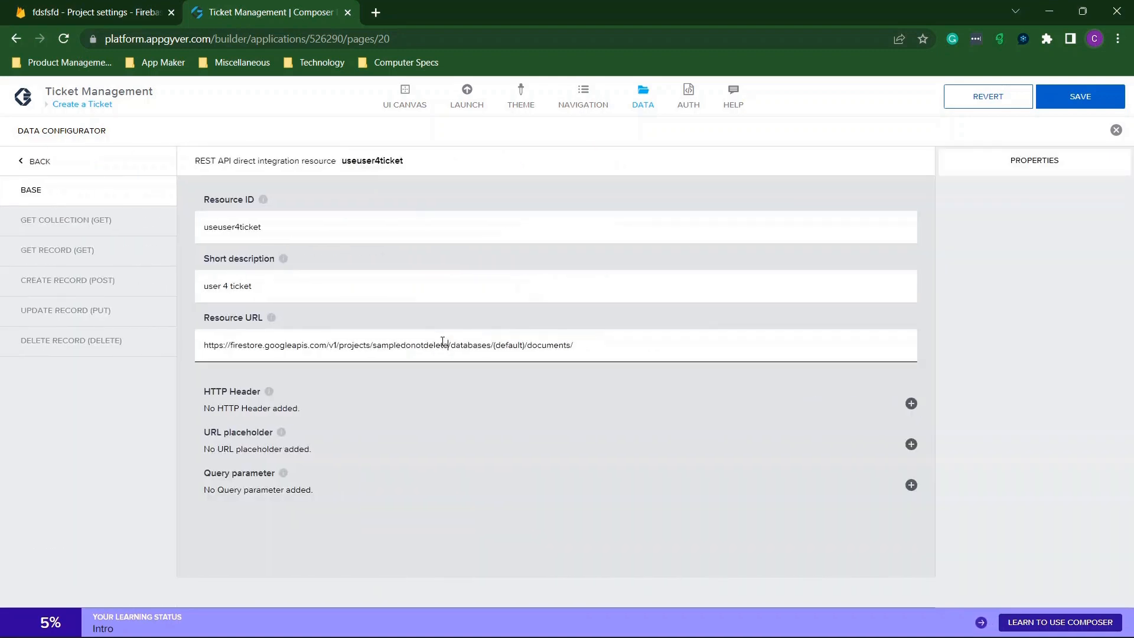
drag(443, 343, 384, 343)
text(fdsfsfd)
click(39, 171)
scroll(339, 400, down, 5)
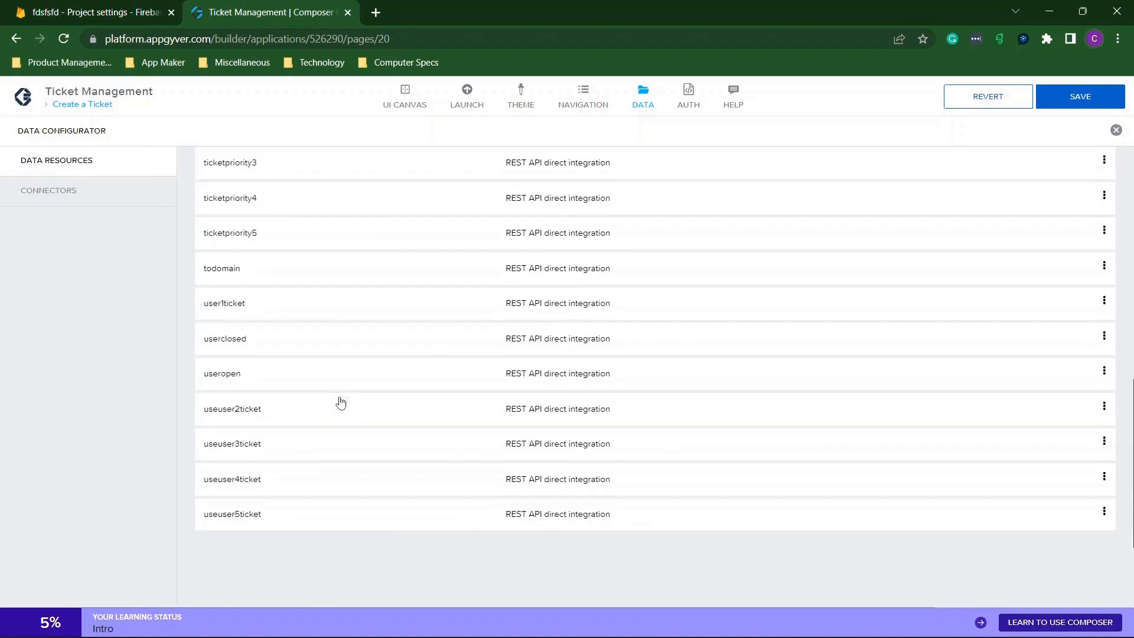
Point the useuser5ticket Resource URL at fdsfsfd and save the app.
click(223, 517)
drag(451, 346, 375, 335)
text(fdsfsfd)
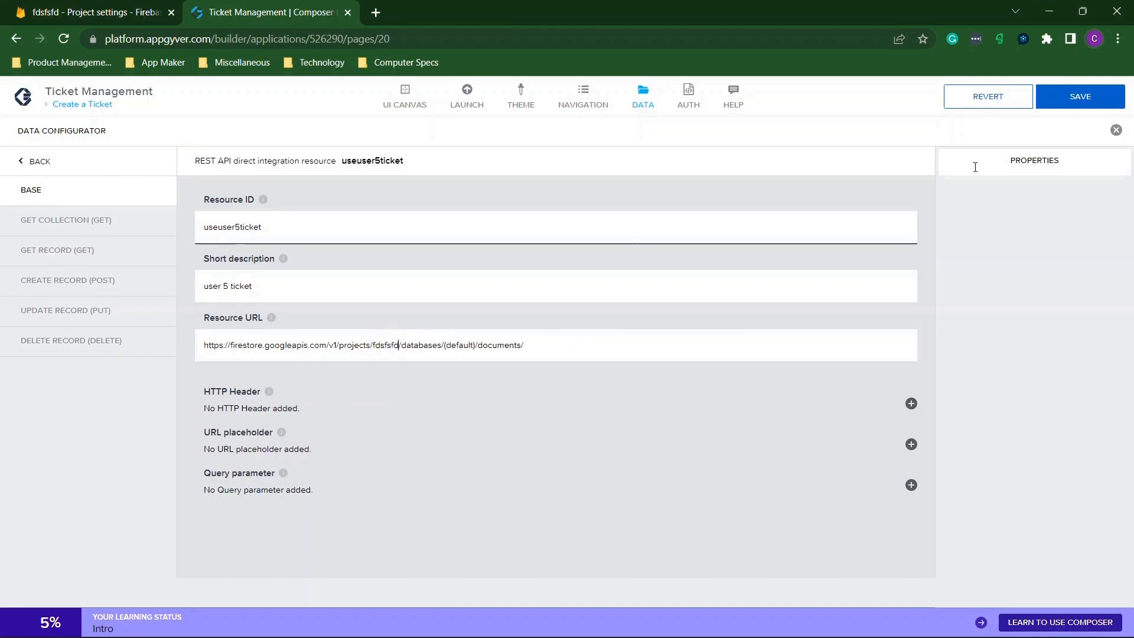
click(1080, 96)
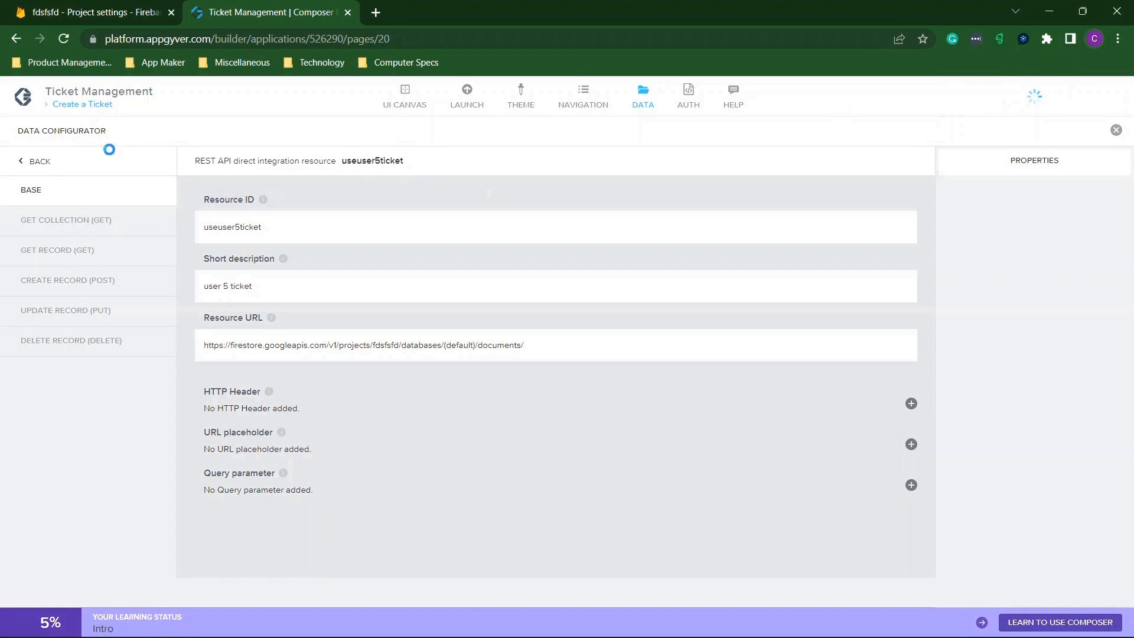
Recheck Profiledetails, close the Data Configurator, and bring up the Launch preview options.
click(39, 161)
click(314, 438)
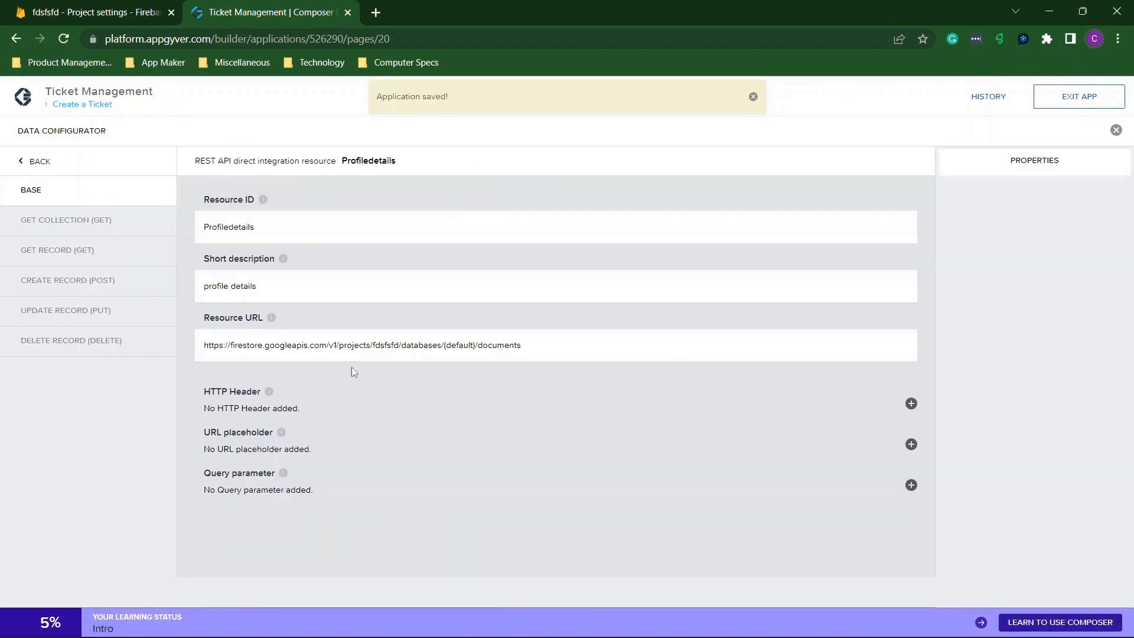
click(38, 161)
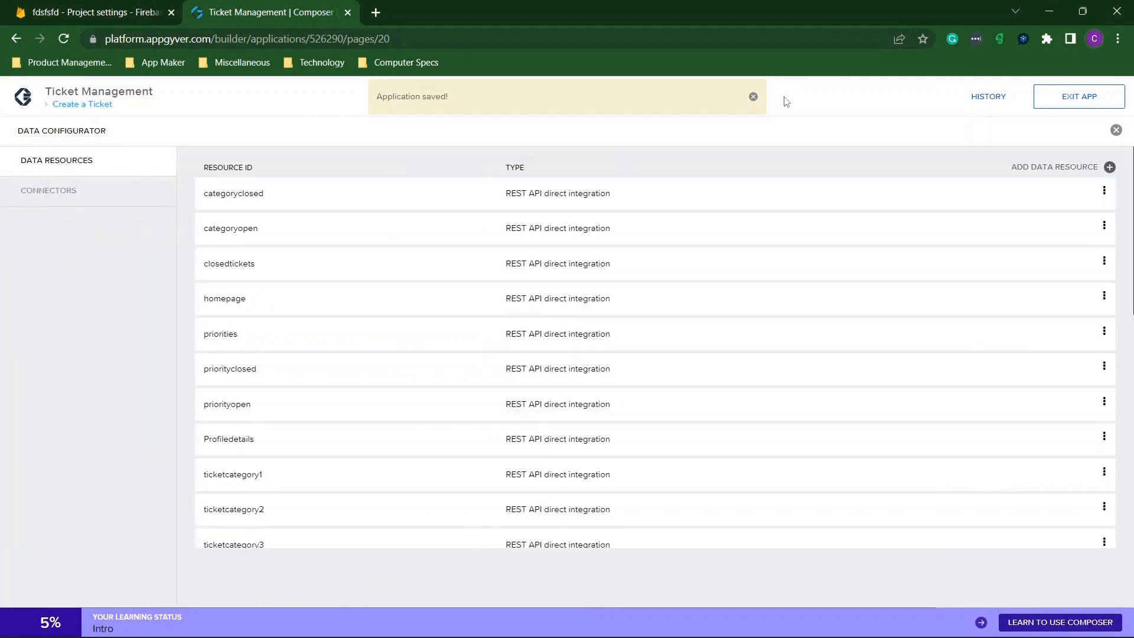
click(1116, 130)
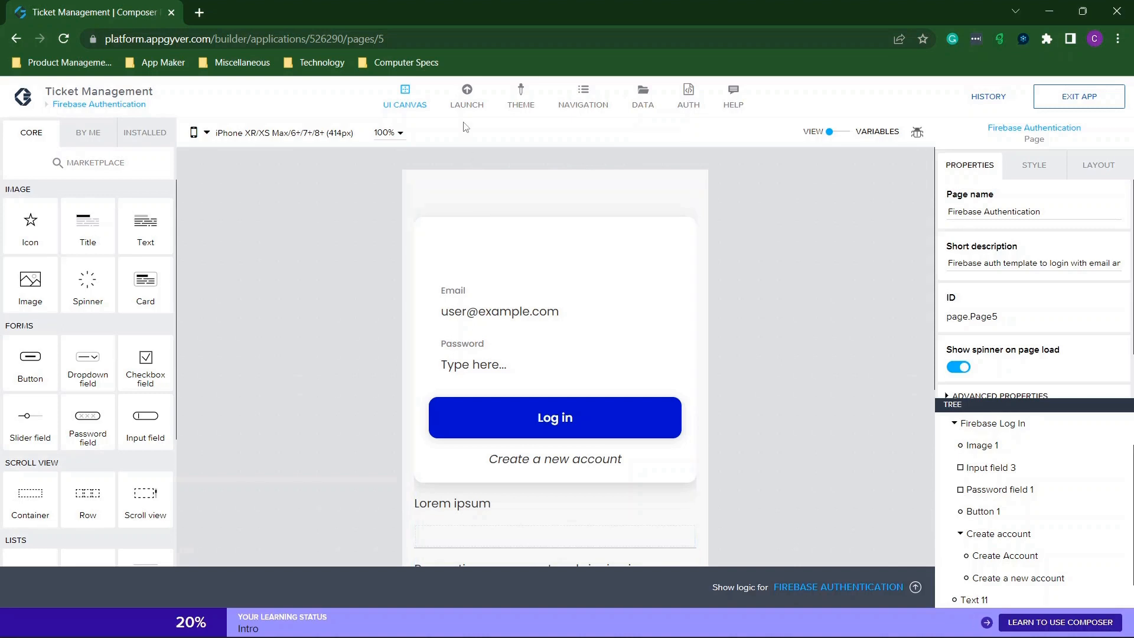
click(466, 101)
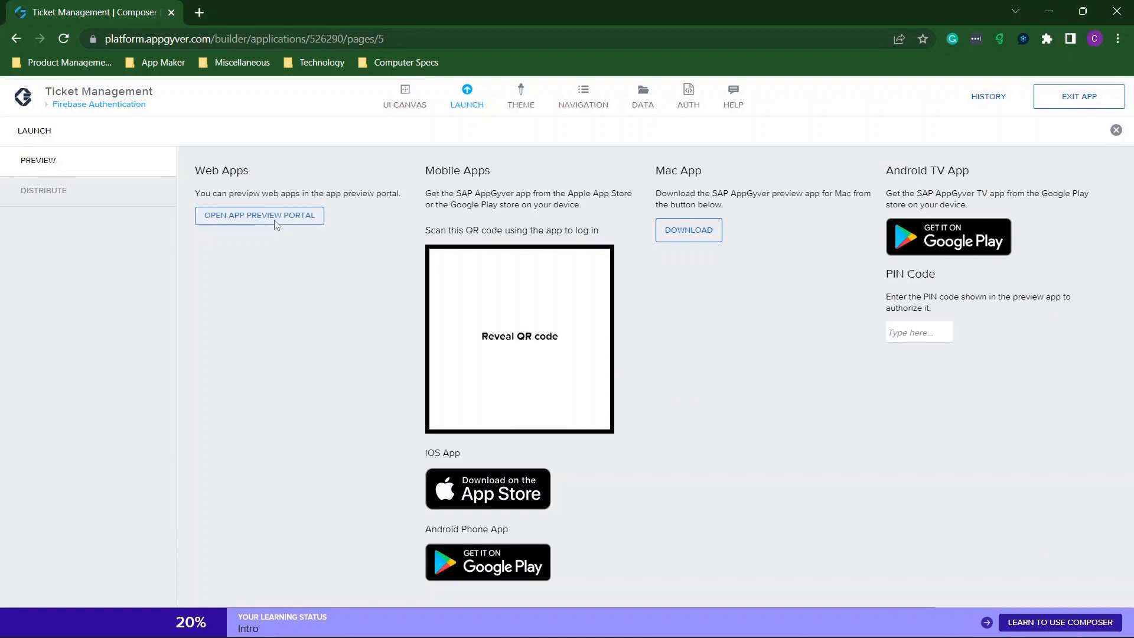
Launch the Ticket Management preview from the Preview Portal, then return to Composer and list all app pages.
click(274, 220)
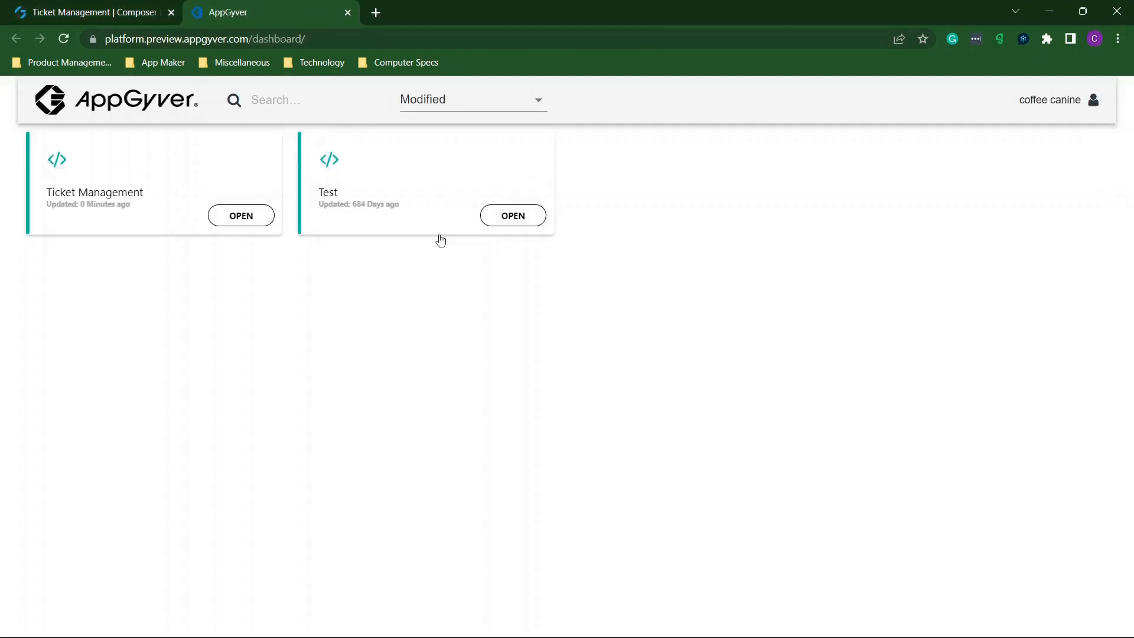
click(239, 227)
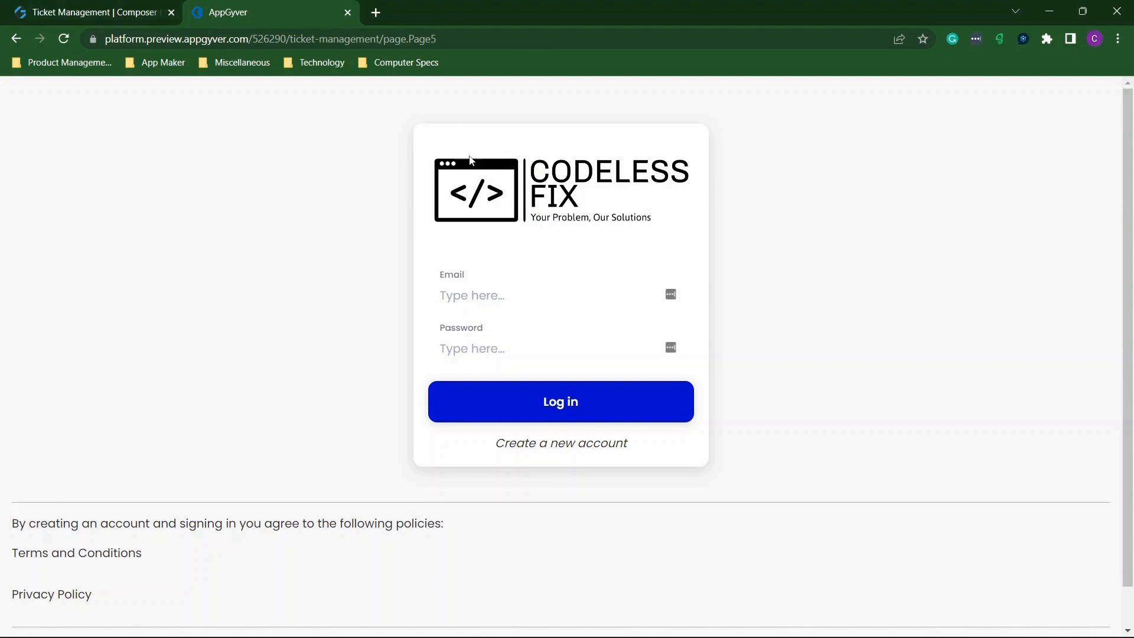
click(118, 10)
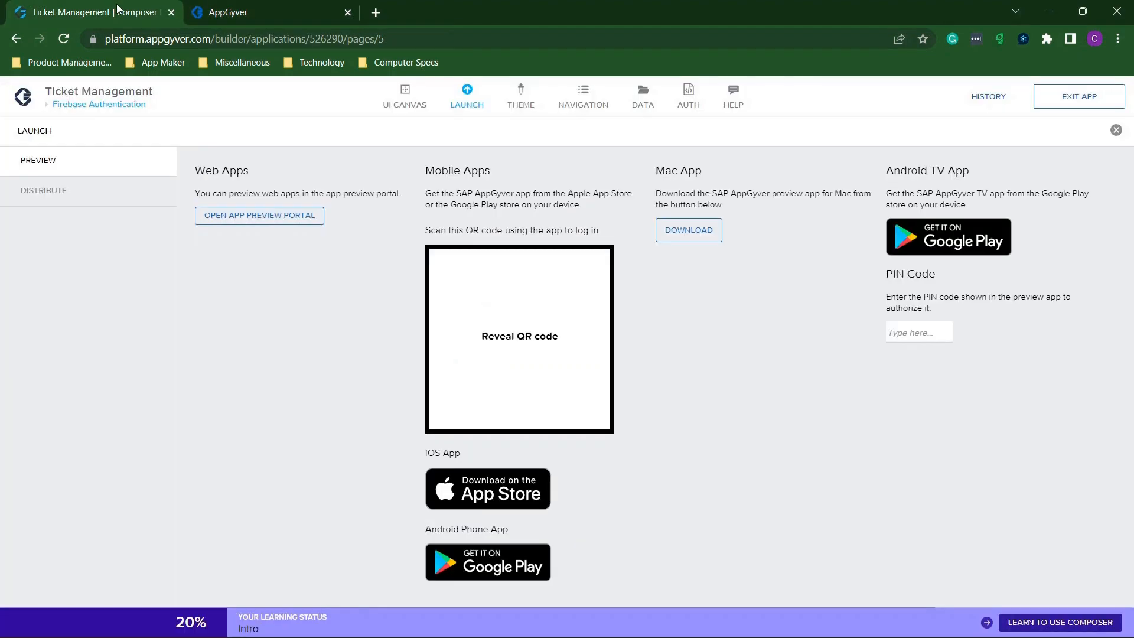
click(1116, 130)
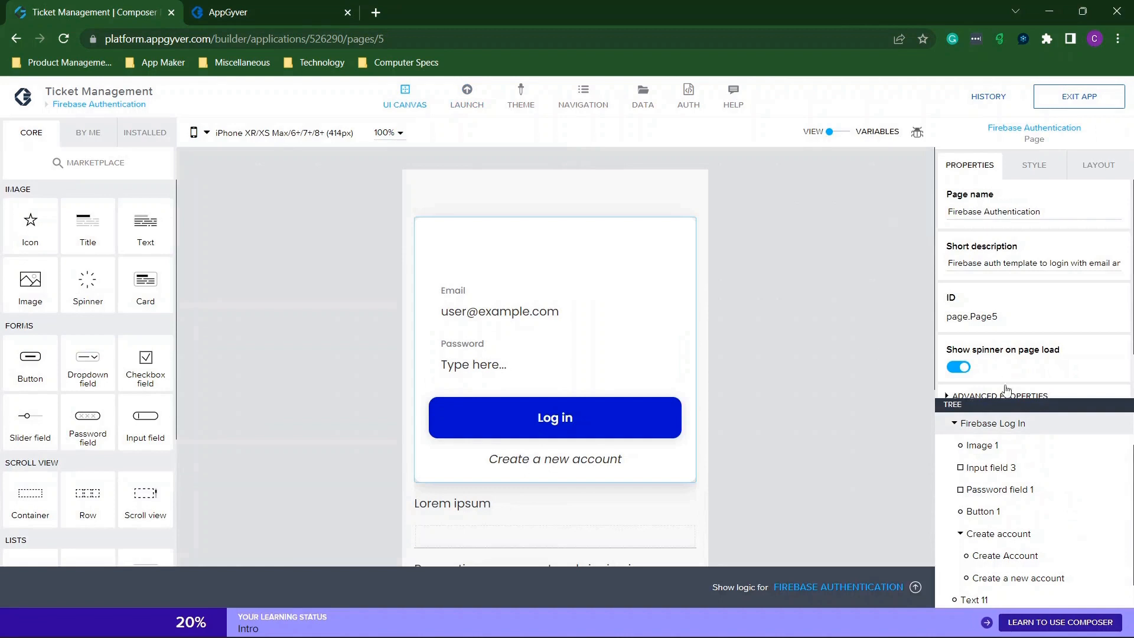
scroll(1005, 464, up, 1)
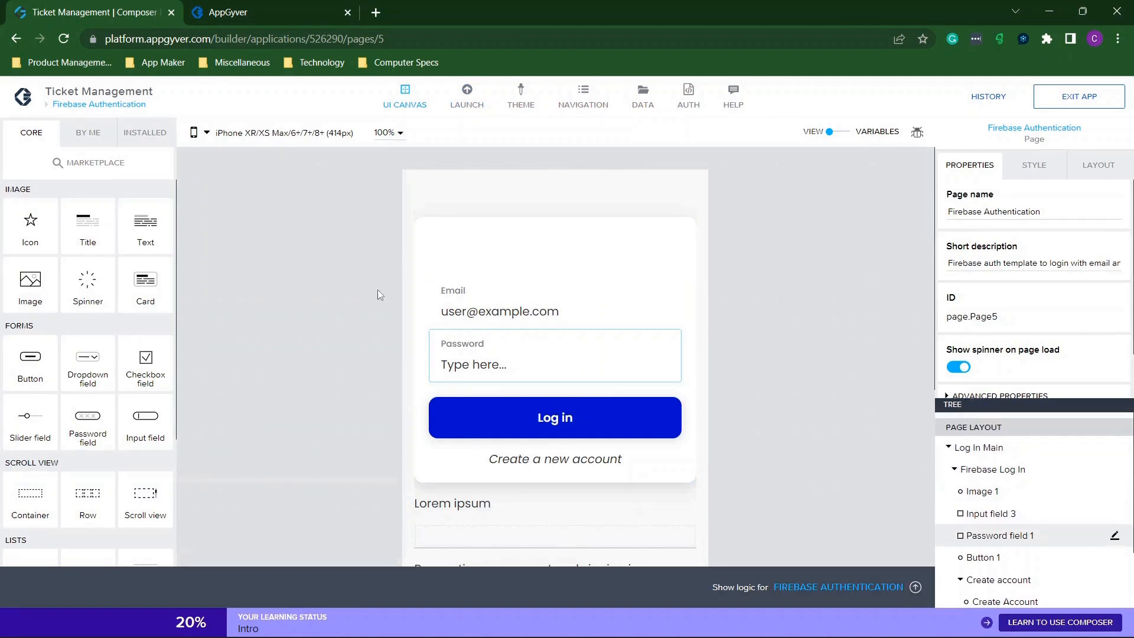
click(98, 106)
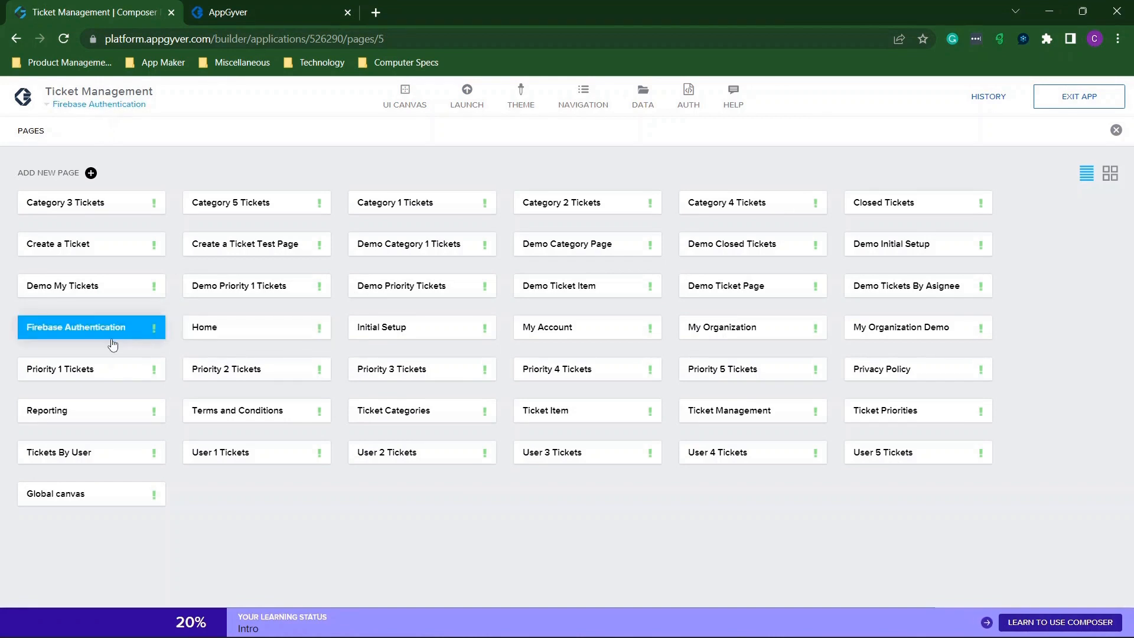
Open the Firebase Authentication page and select Image 1 under Log In Main.
click(87, 336)
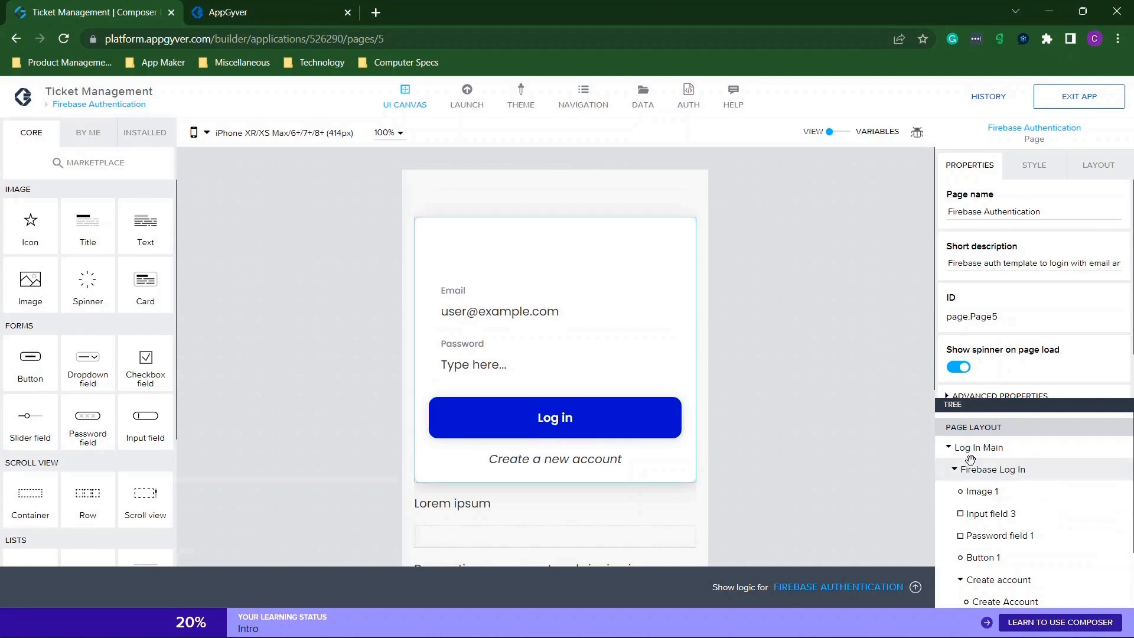
click(948, 448)
click(948, 449)
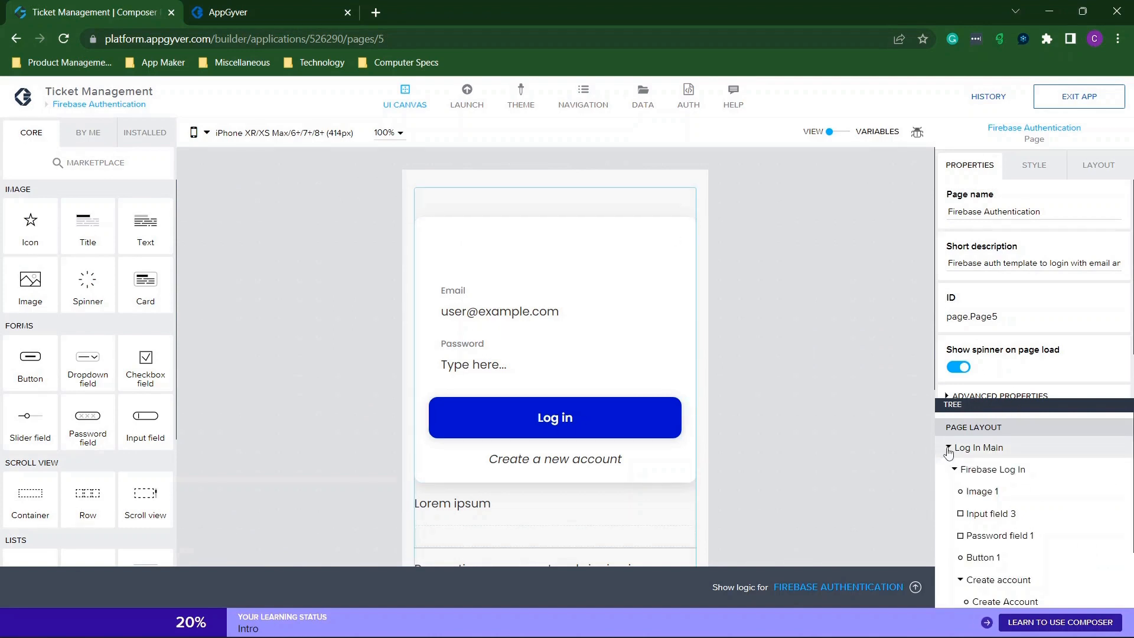
click(993, 491)
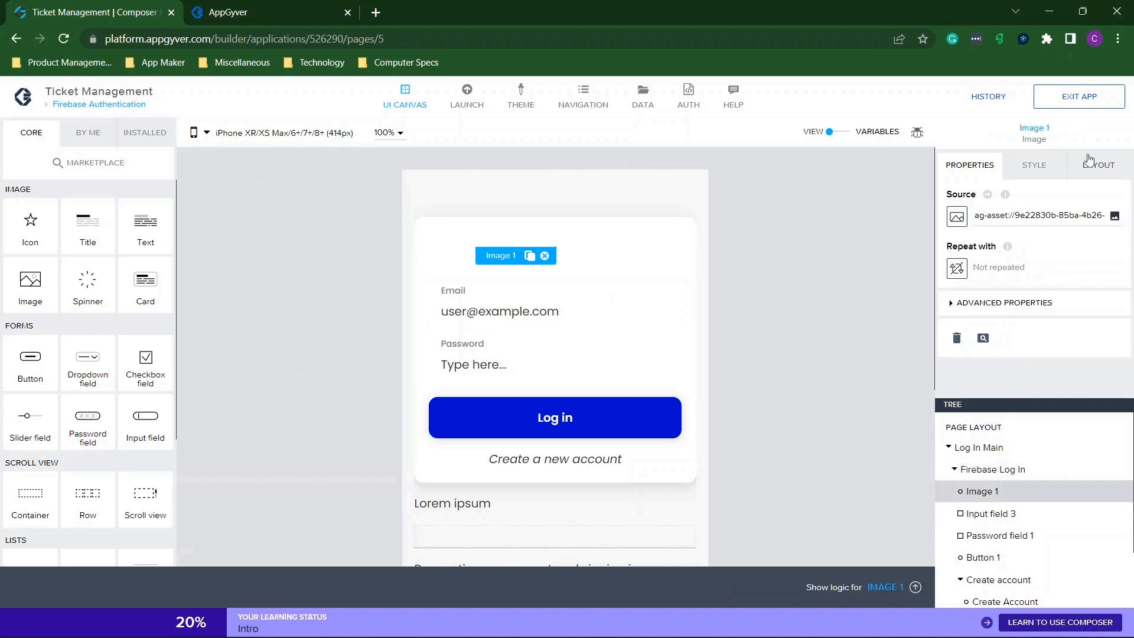
Inspect Image 1's asset source without changing it, and glance at the running preview.
click(1114, 216)
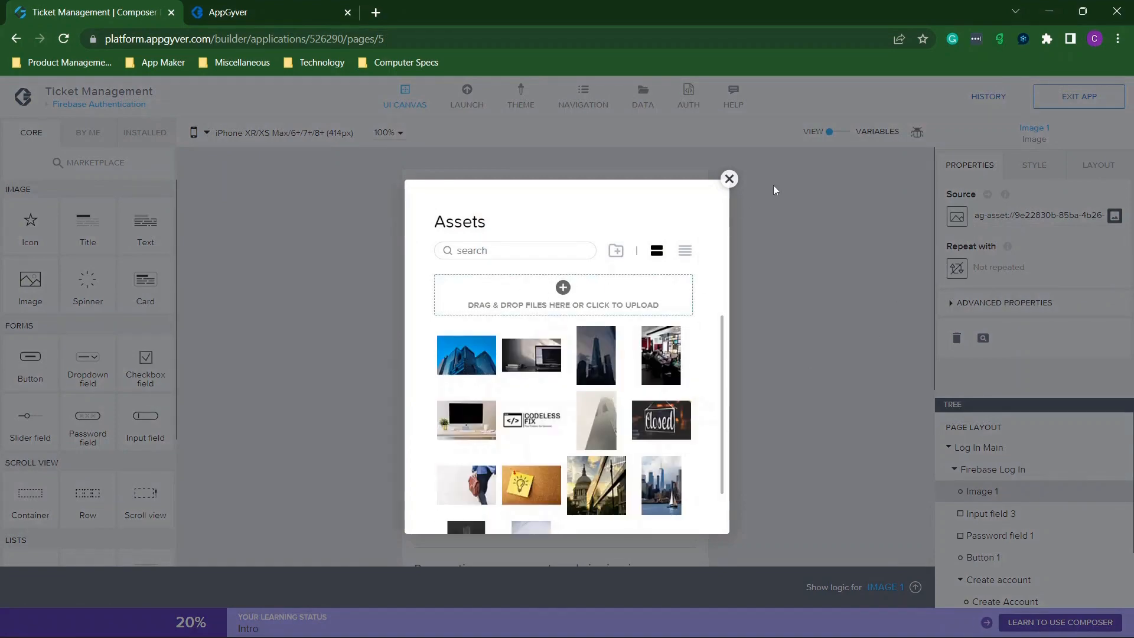
click(729, 178)
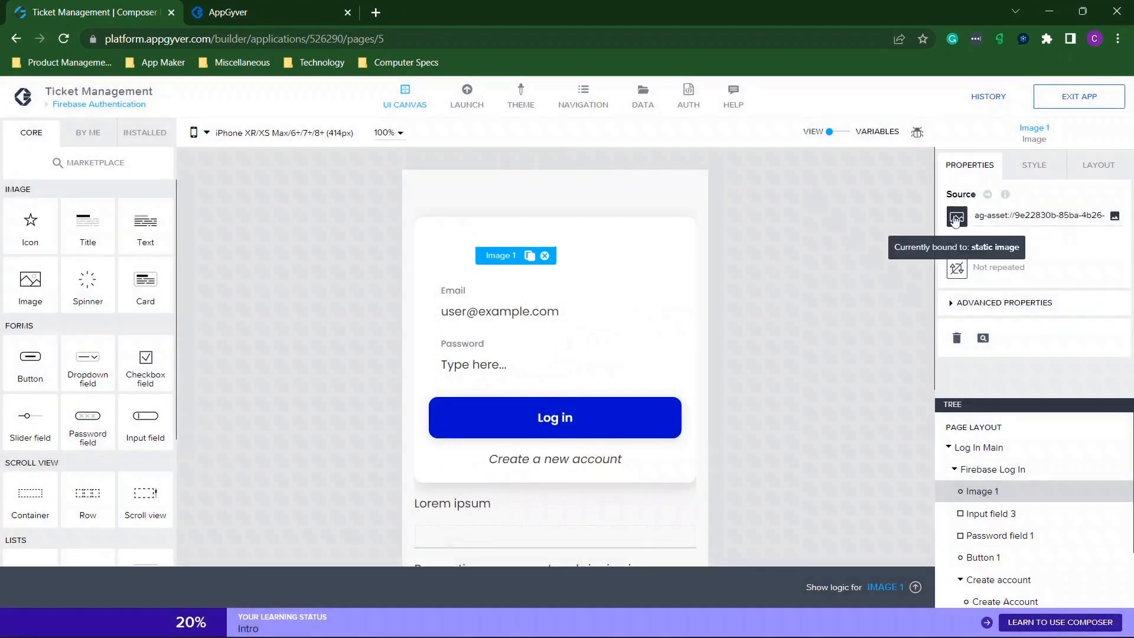
drag(1014, 216, 1131, 231)
click(1038, 209)
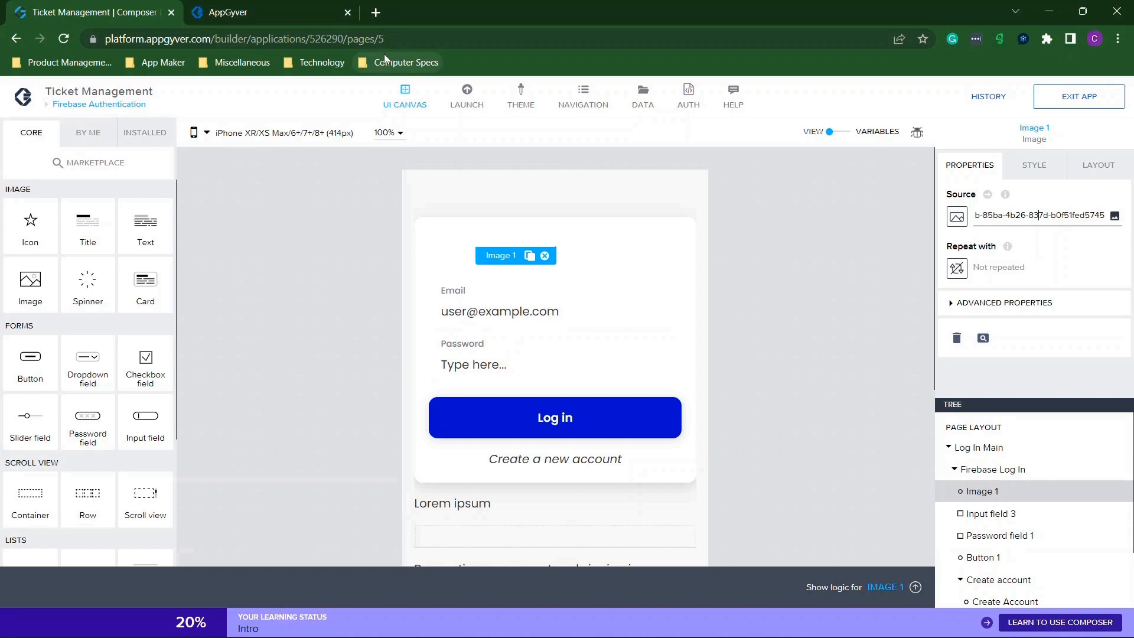
click(258, 9)
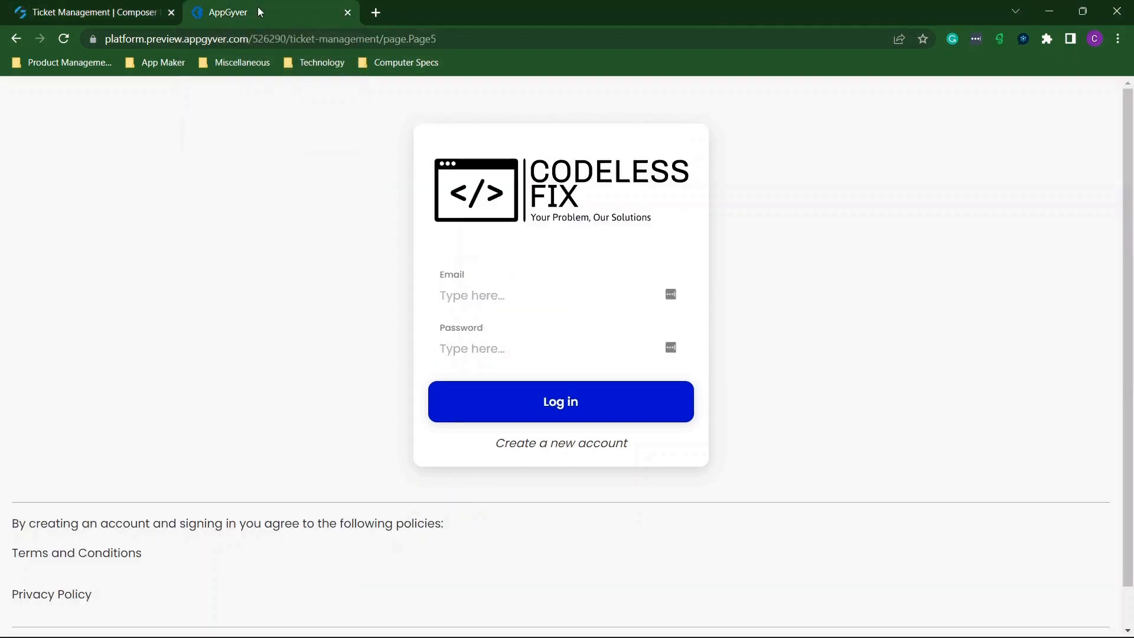
click(103, 13)
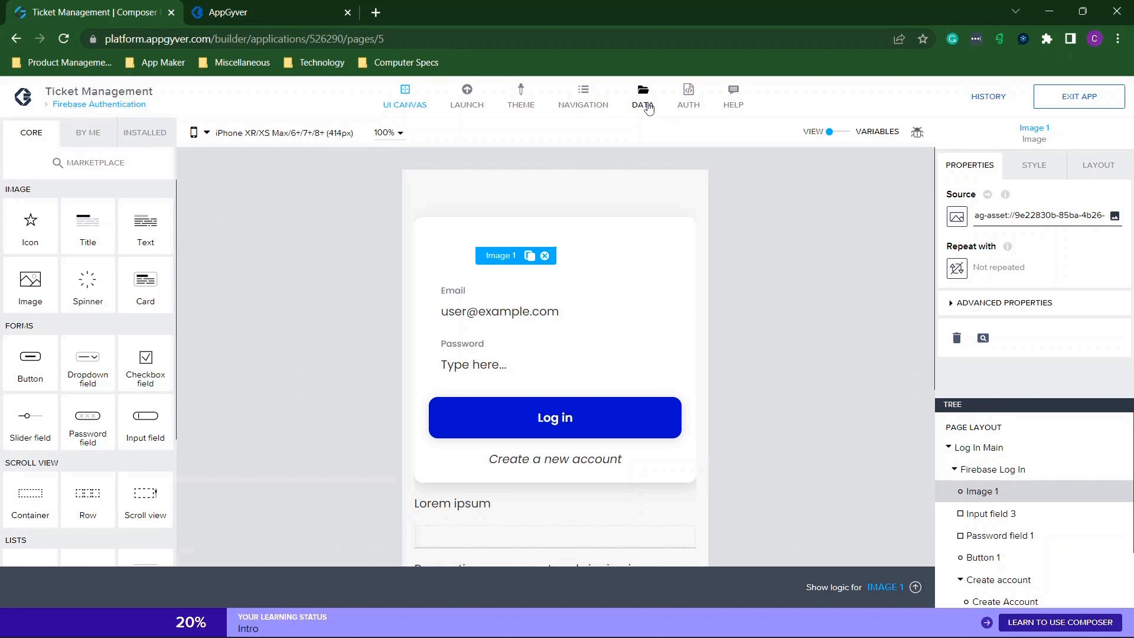
In the app variables view, delete the old API key from apiKey's Initial value.
click(838, 132)
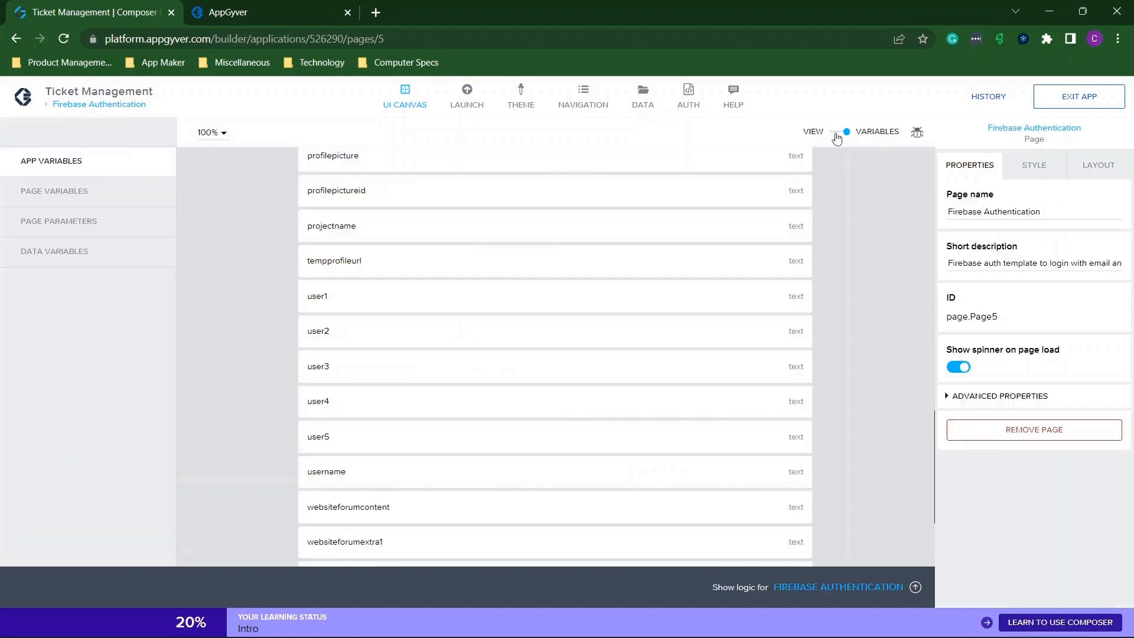
scroll(235, 235, up, 3)
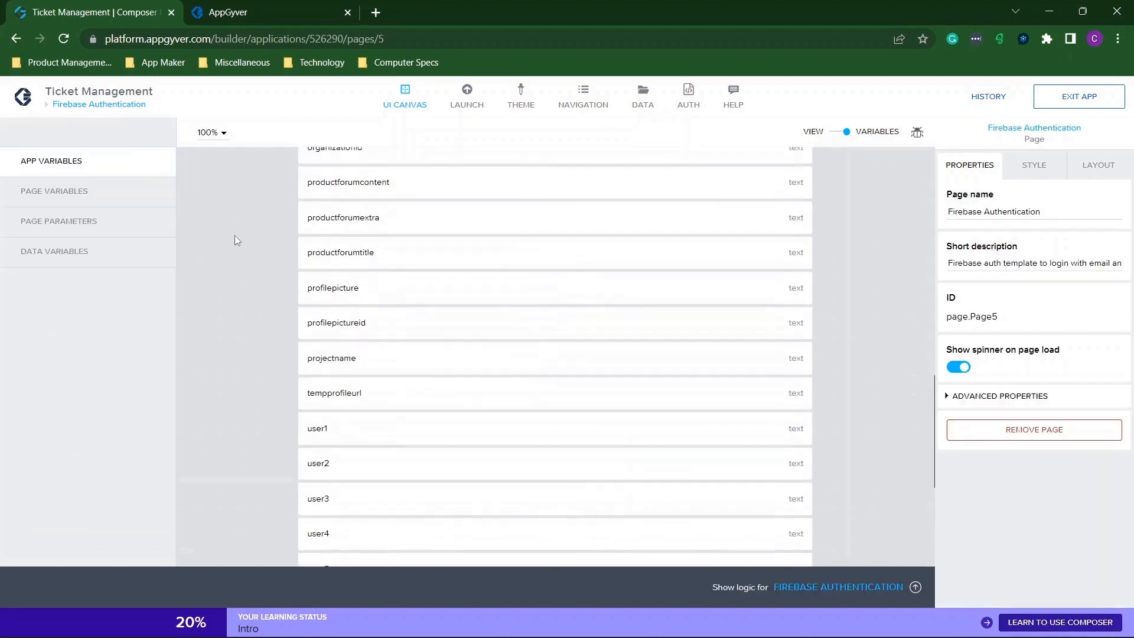
scroll(235, 239, up, 10)
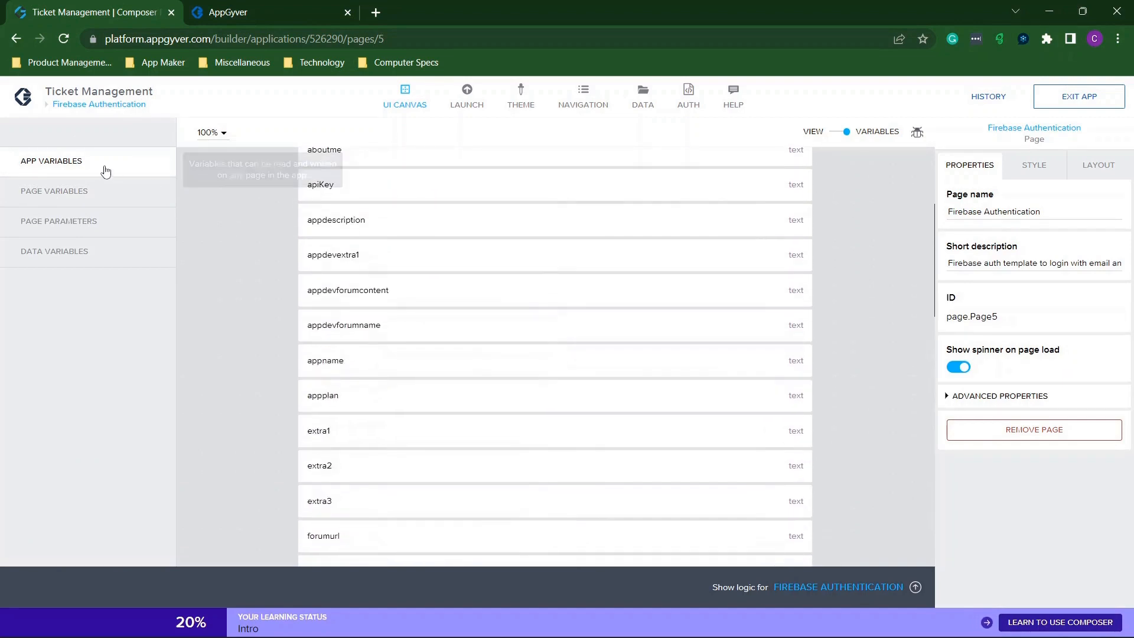
scroll(443, 245, up, 3)
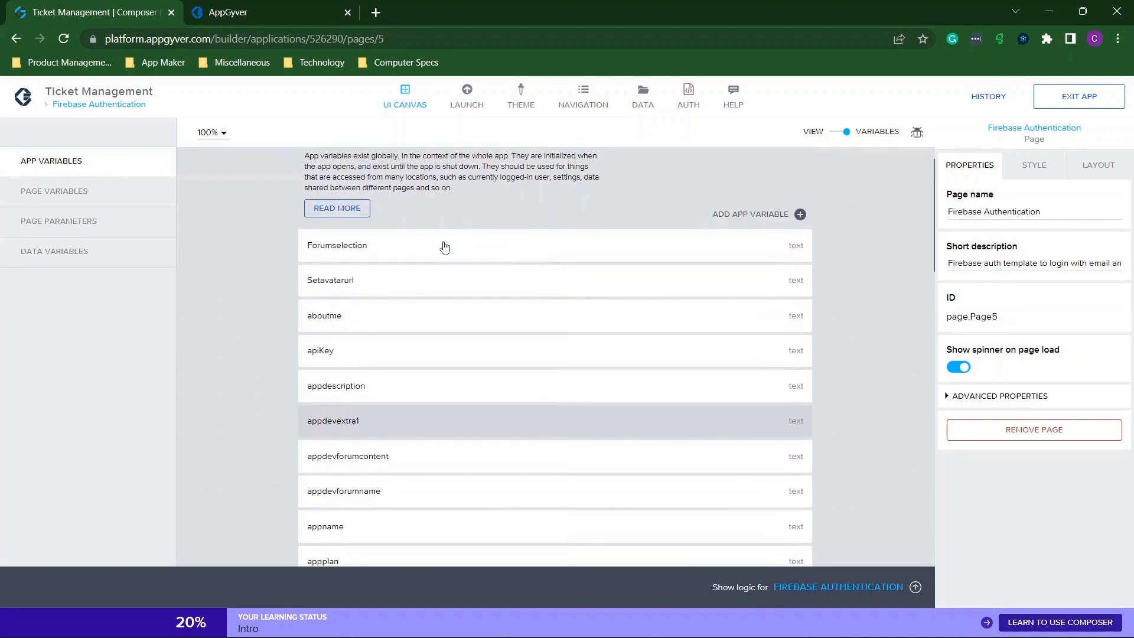
click(360, 351)
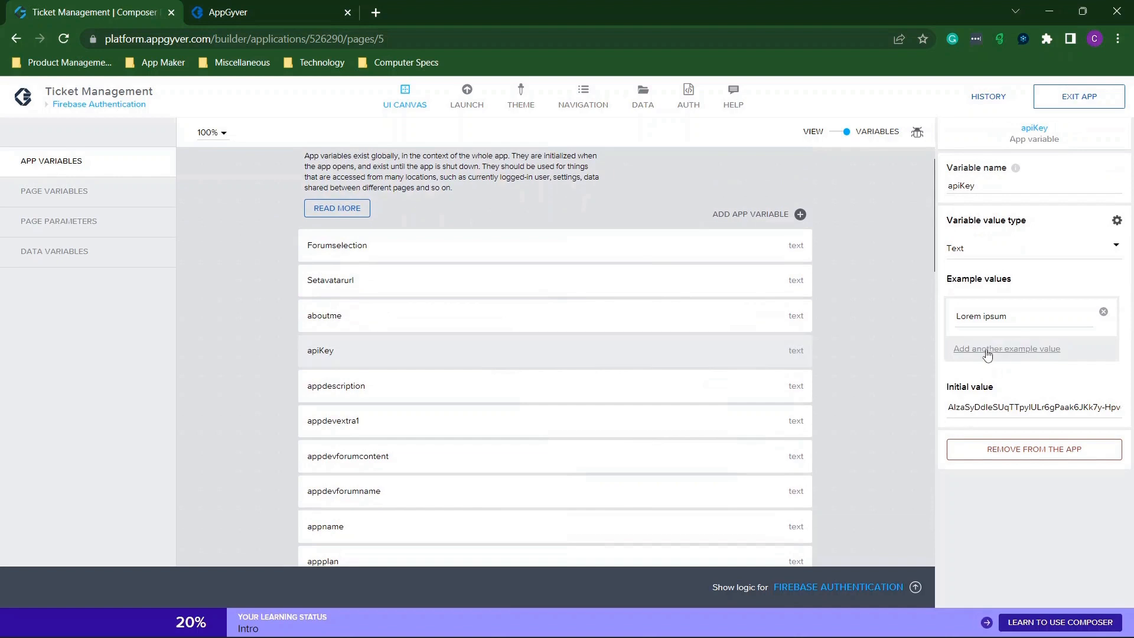
click(982, 406)
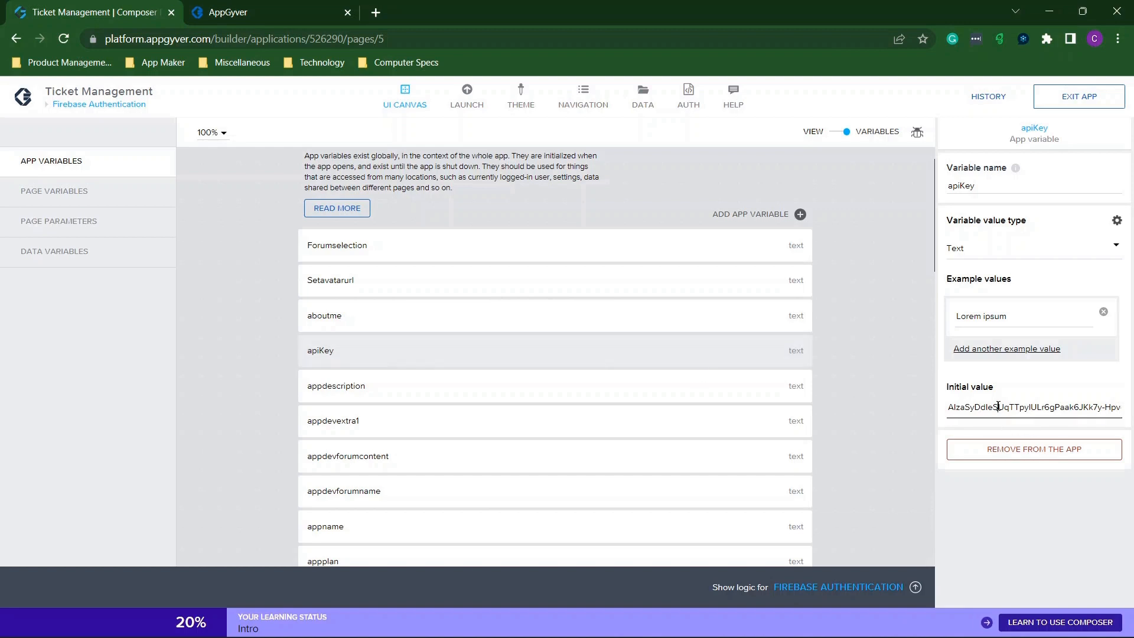
triple_click(999, 406)
key(BackSpace)
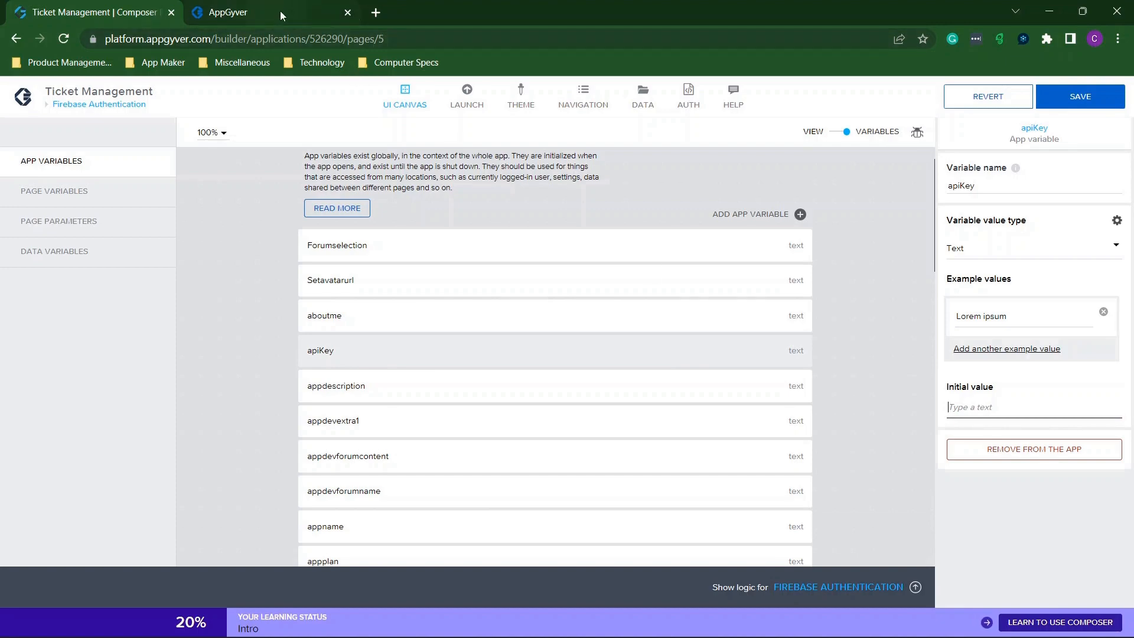
Snap Composer to the left half and open the Firebase Project settings page.
drag(566, 3, 0, 233)
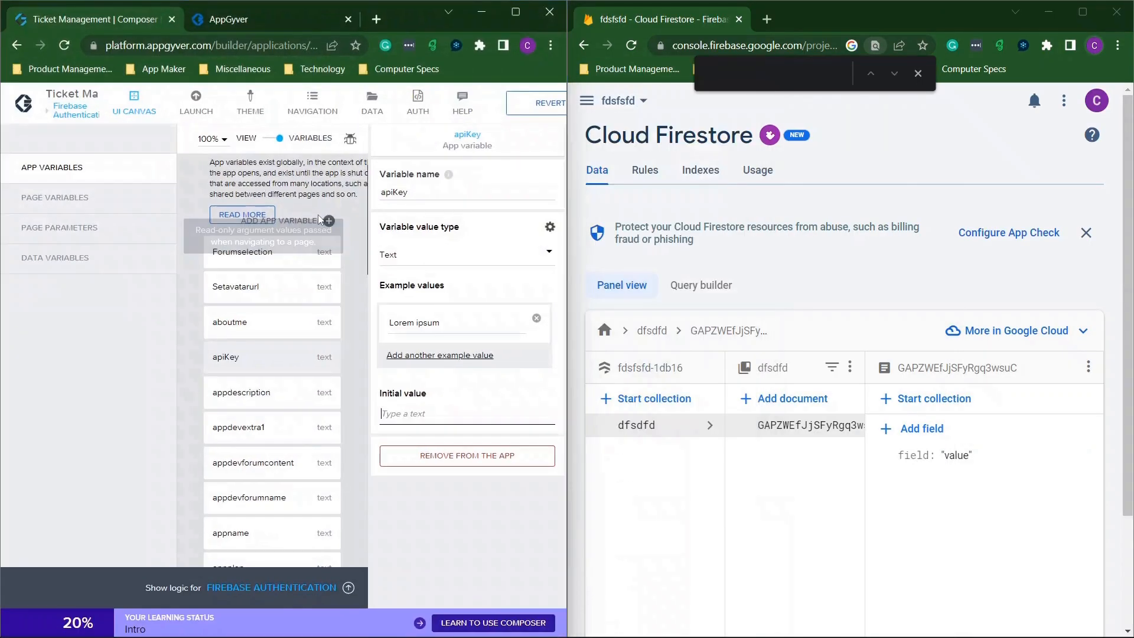
click(919, 73)
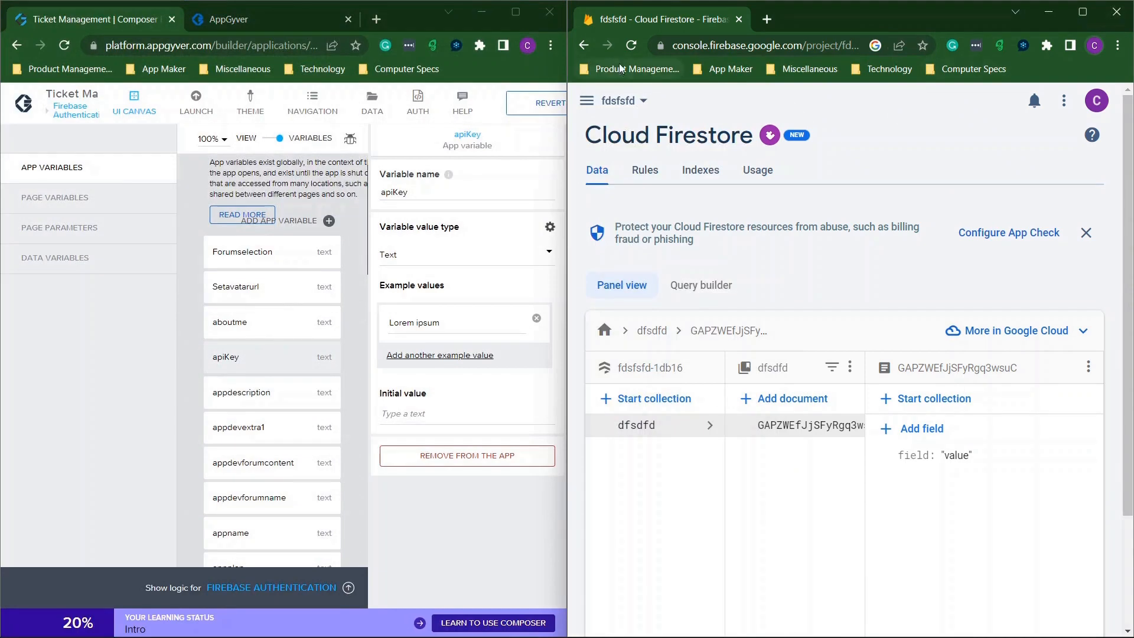
click(587, 101)
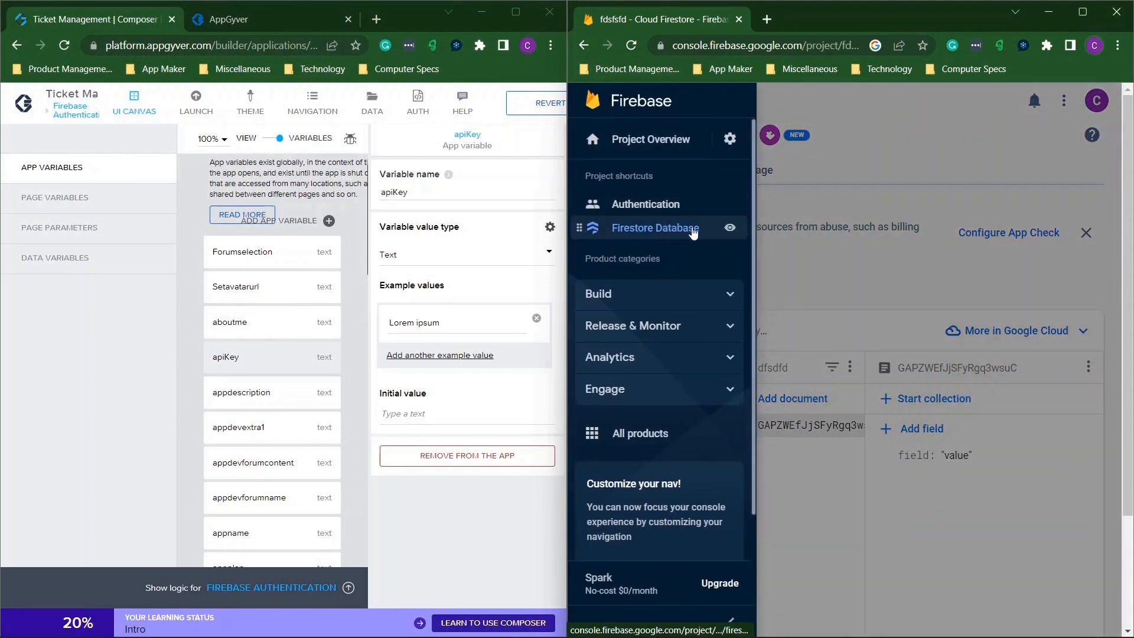
click(730, 139)
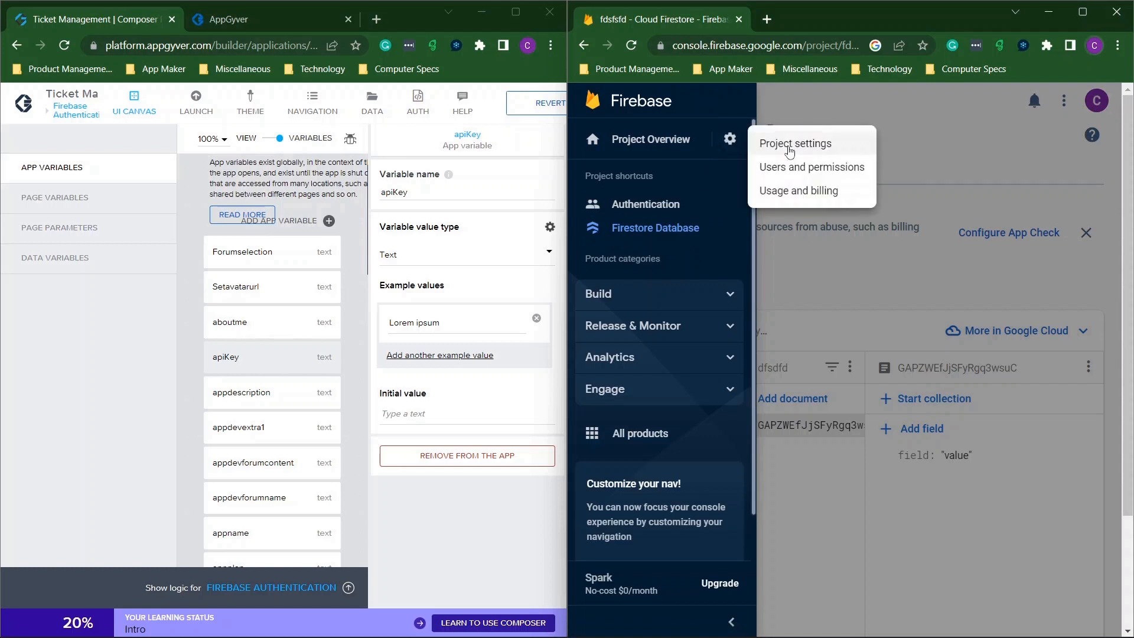
click(789, 147)
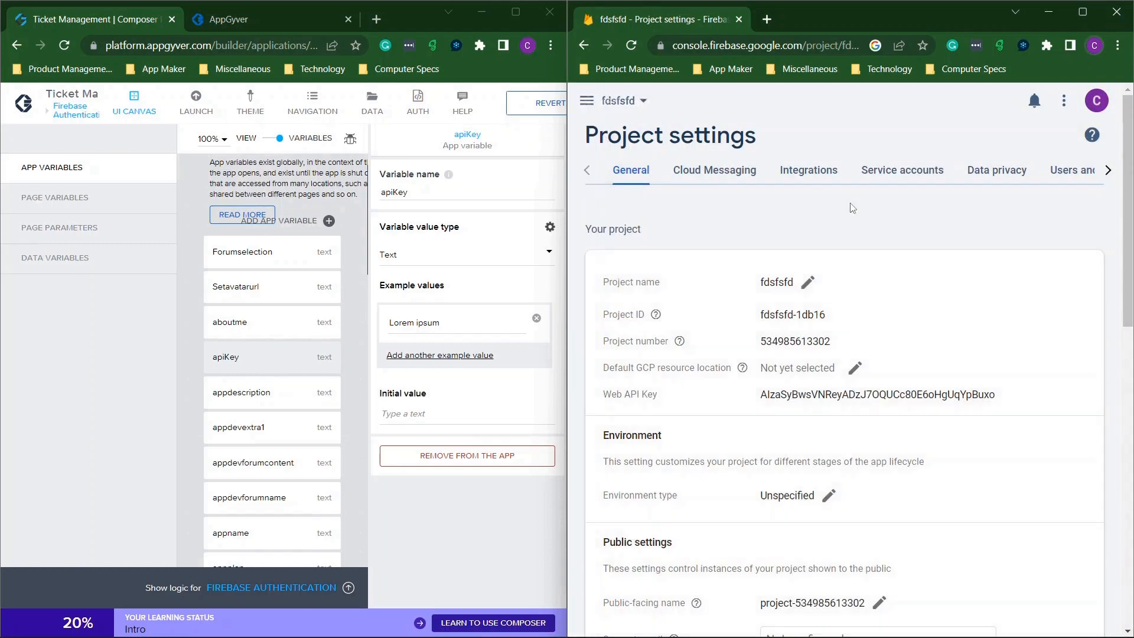
scroll(838, 243, down, 1)
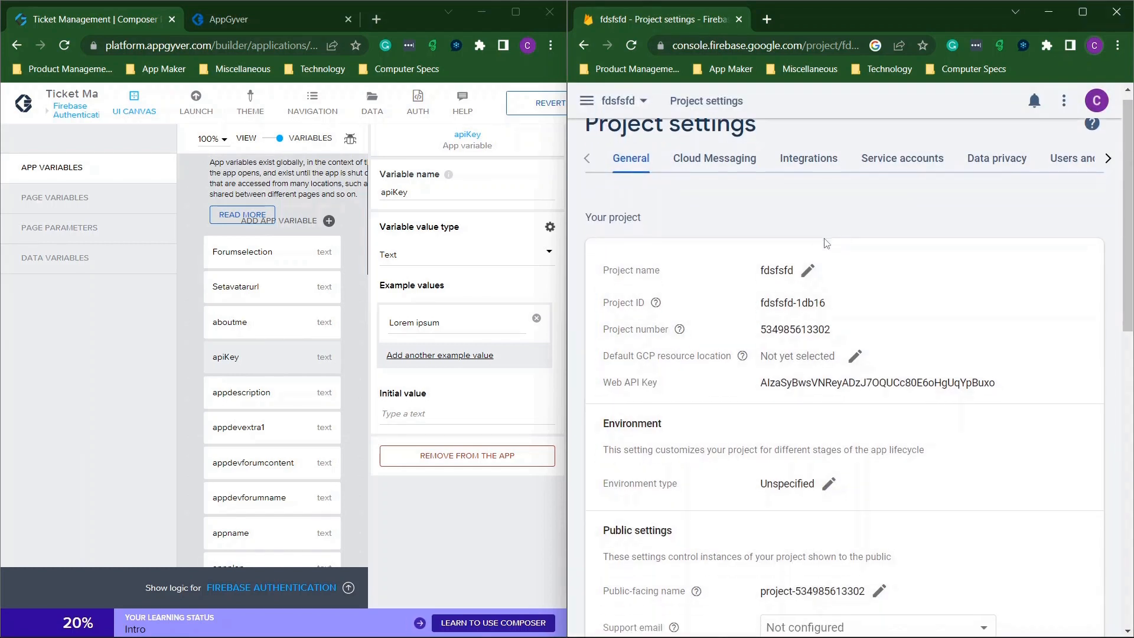
scroll(821, 245, down, 1)
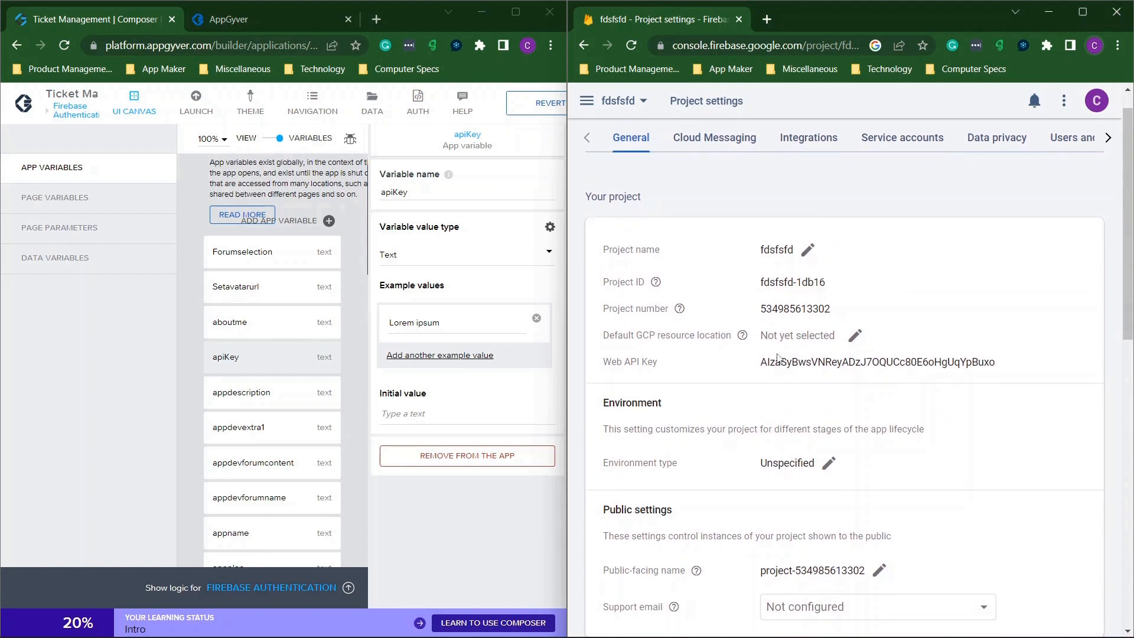
Copy the project's Web API Key into apiKey's Initial value and maximize Composer.
drag(763, 363, 1004, 362)
key(ctrl+c)
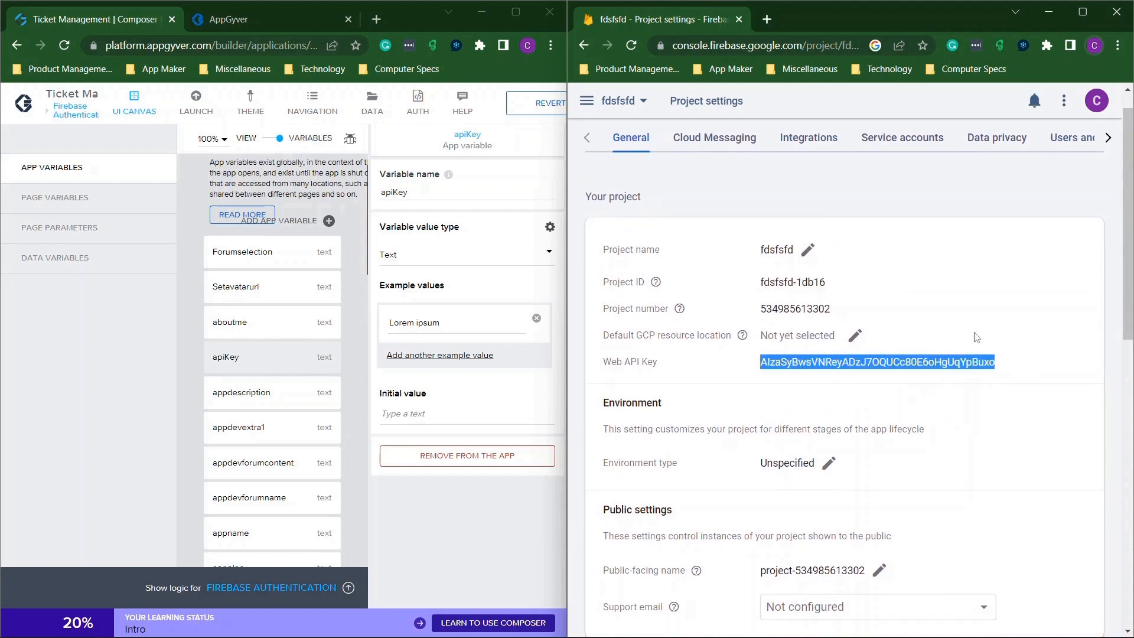
click(403, 414)
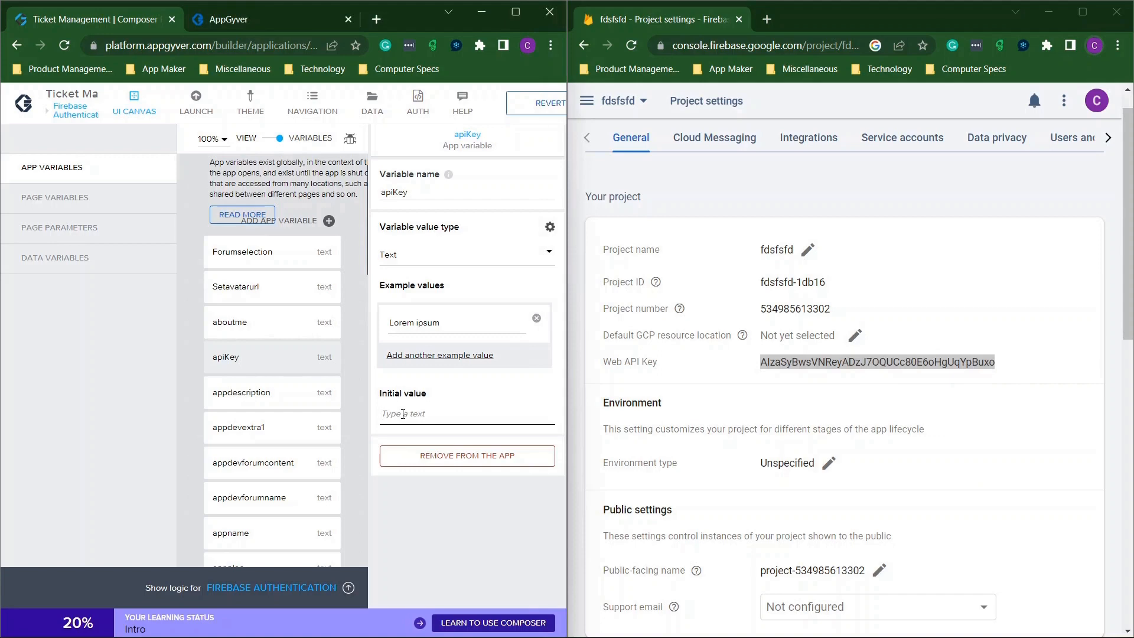
key(ctrl+v)
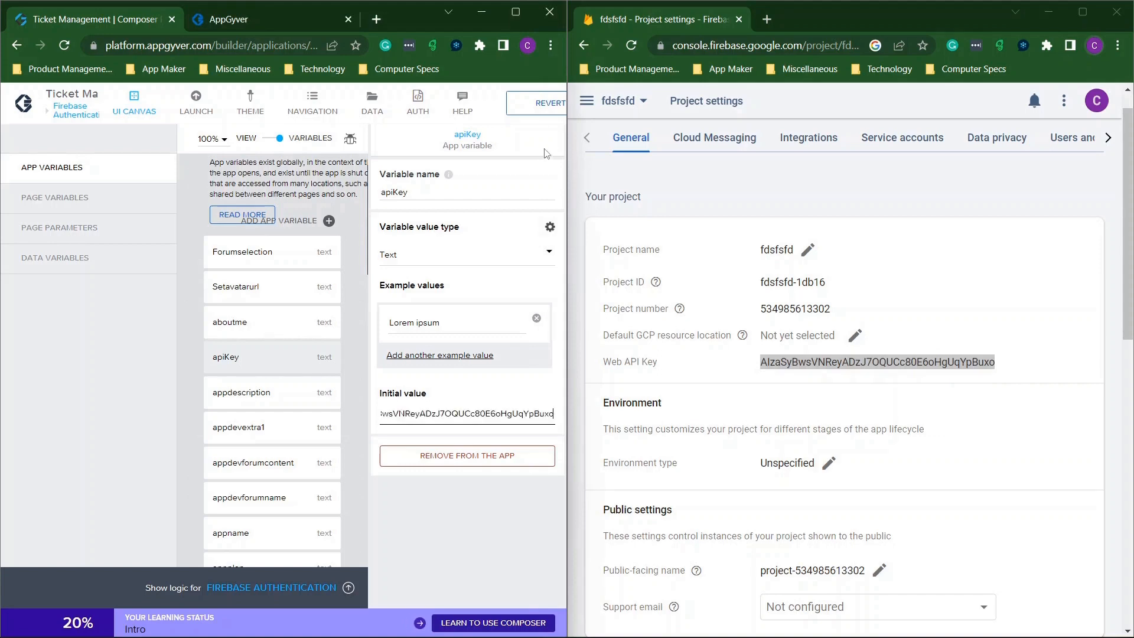
click(516, 12)
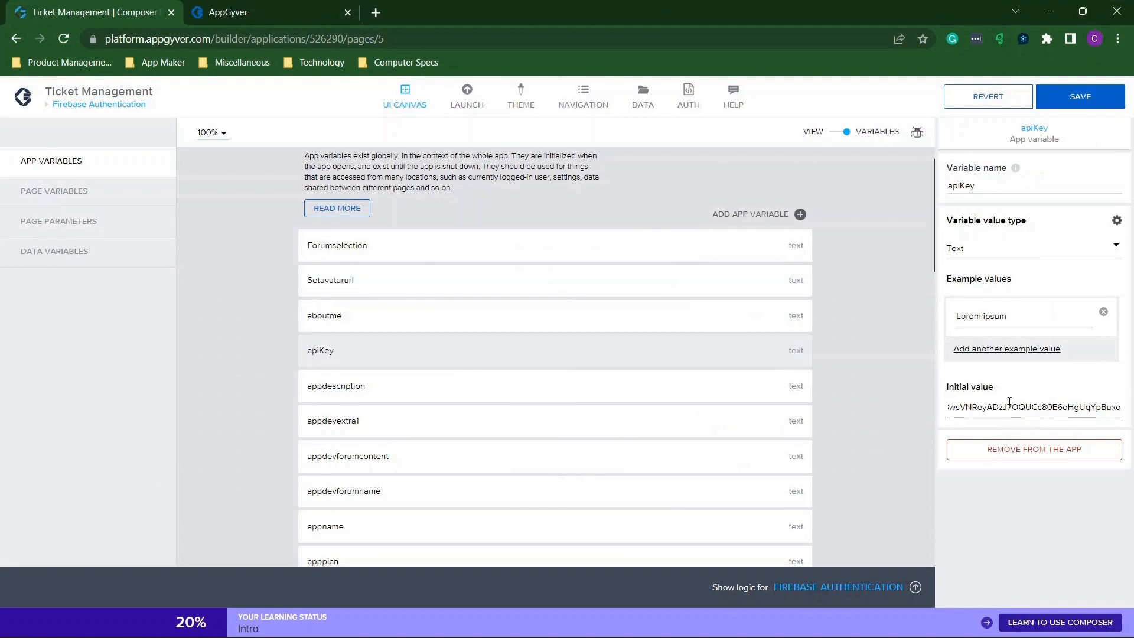
Save the app and snap its preview login page to the left, beside Firebase settings.
click(1102, 103)
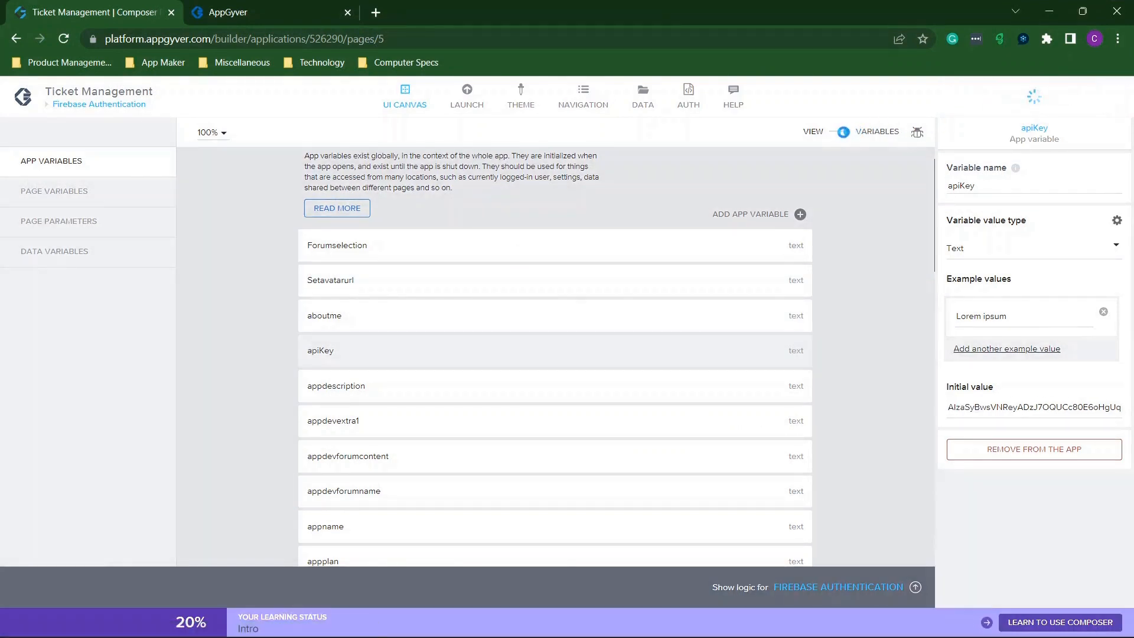
click(843, 132)
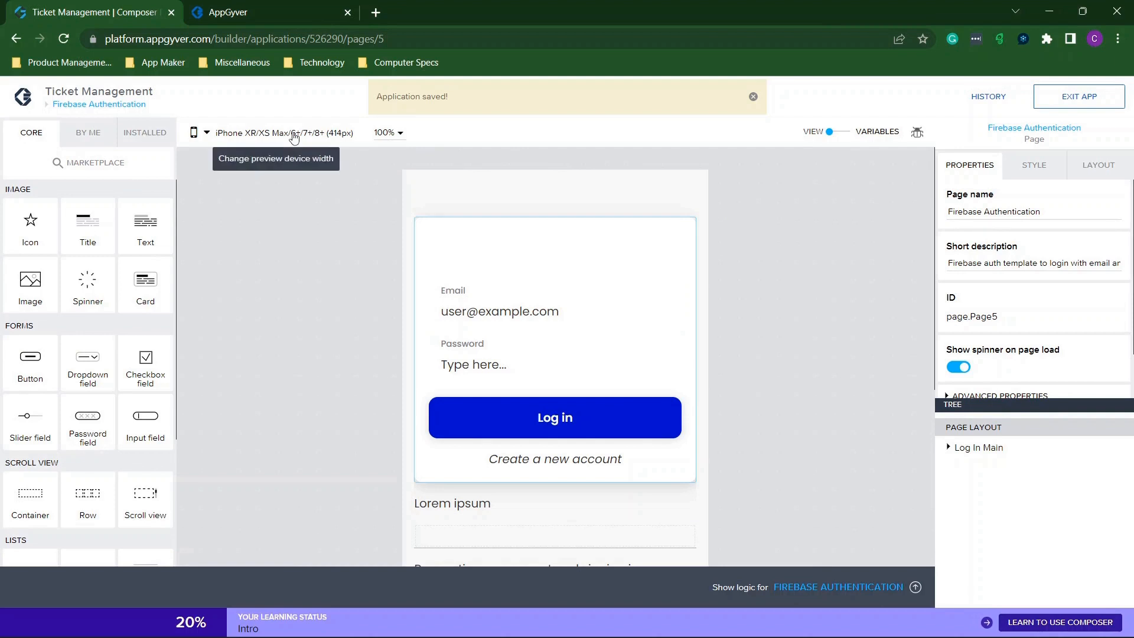
click(289, 10)
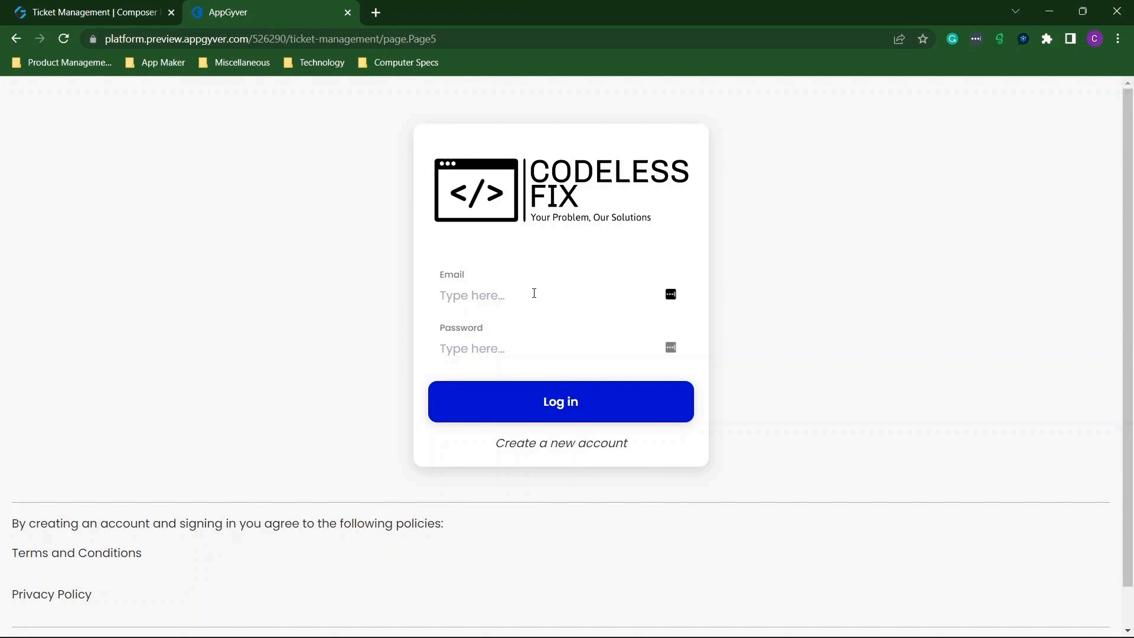
click(63, 14)
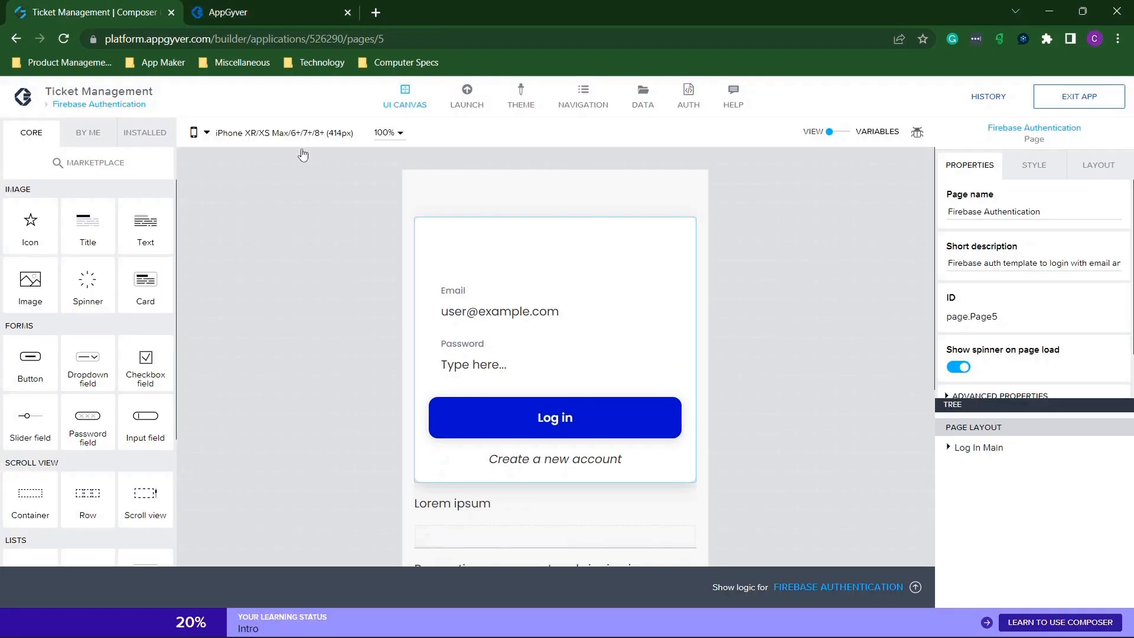
click(266, 11)
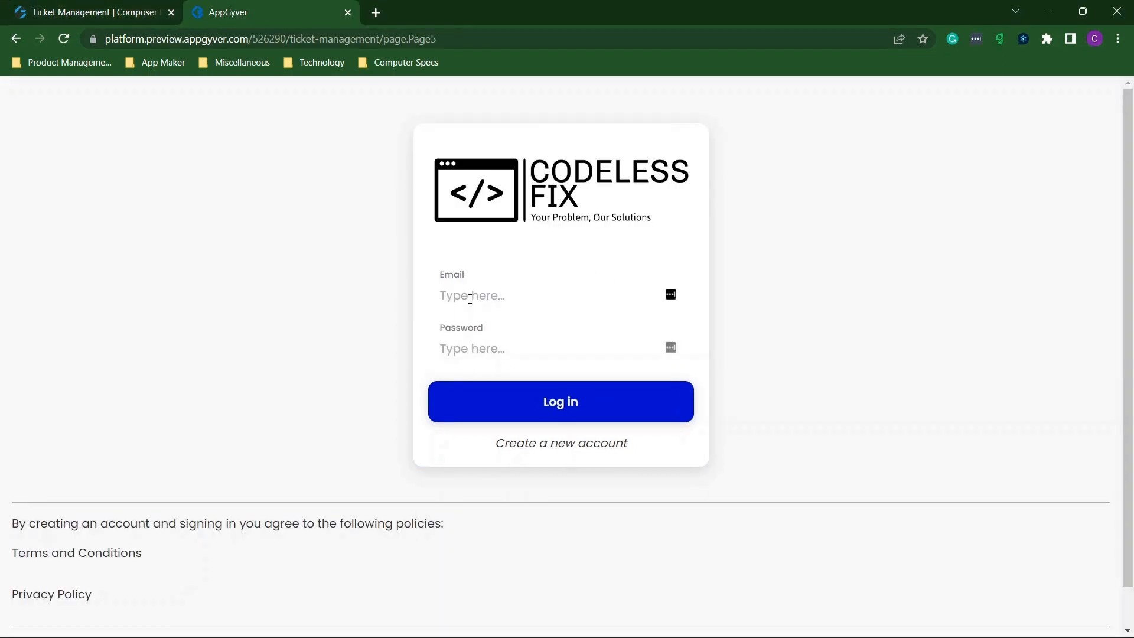
drag(562, 7, 3, 116)
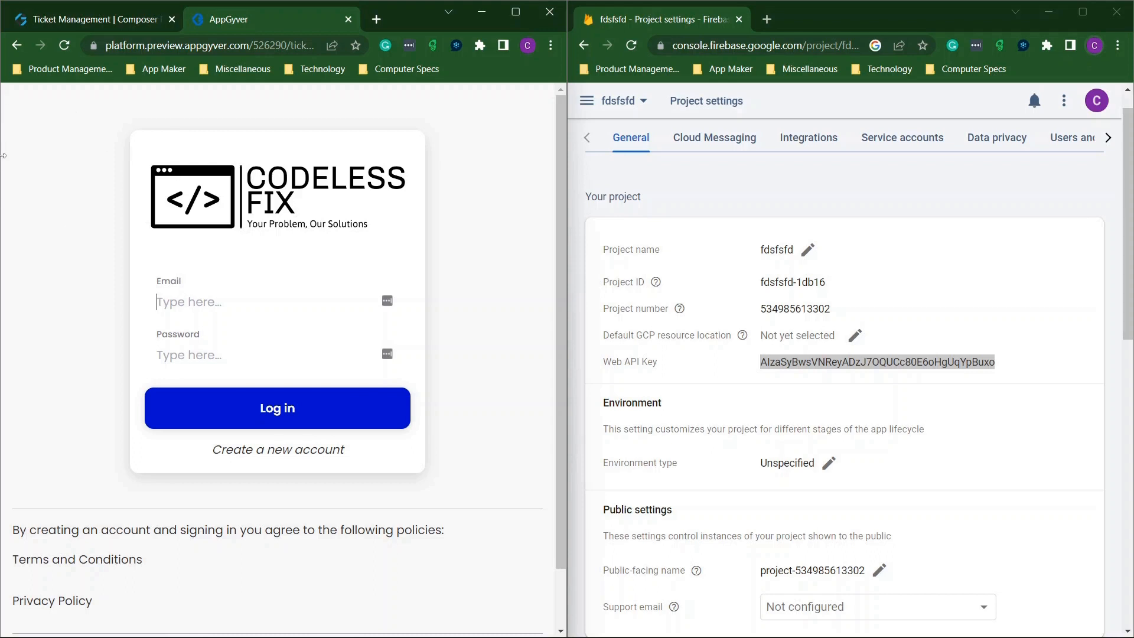
Try logging in with a test email and password, then dismiss the failure message.
click(232, 303)
text(a@a.com)
key(Tab)
text(1234)
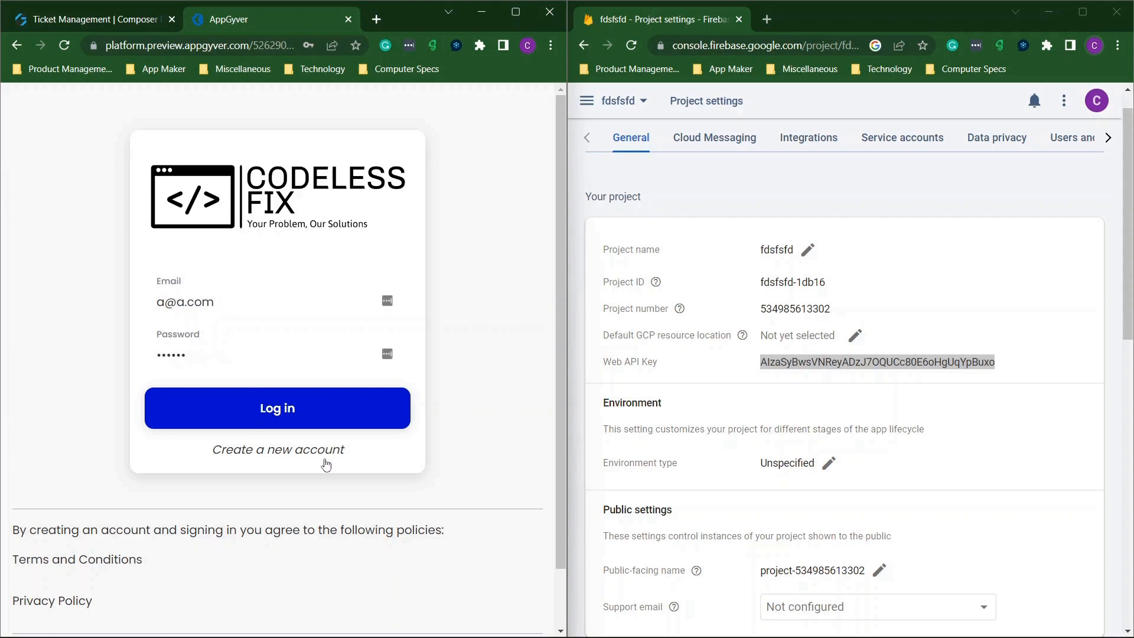
click(312, 410)
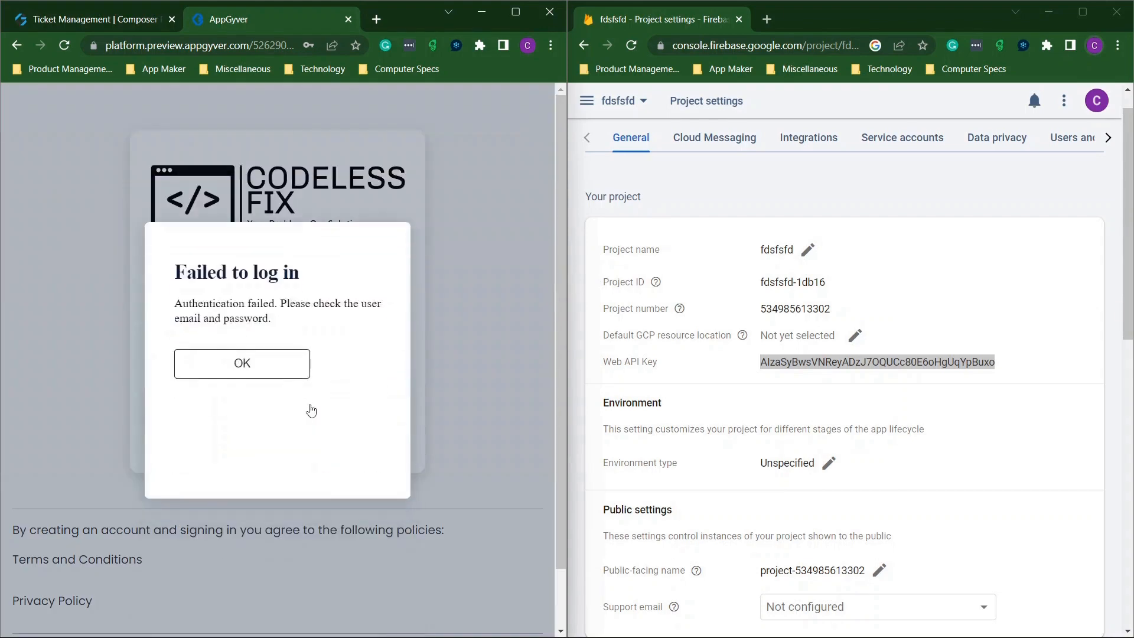
click(267, 363)
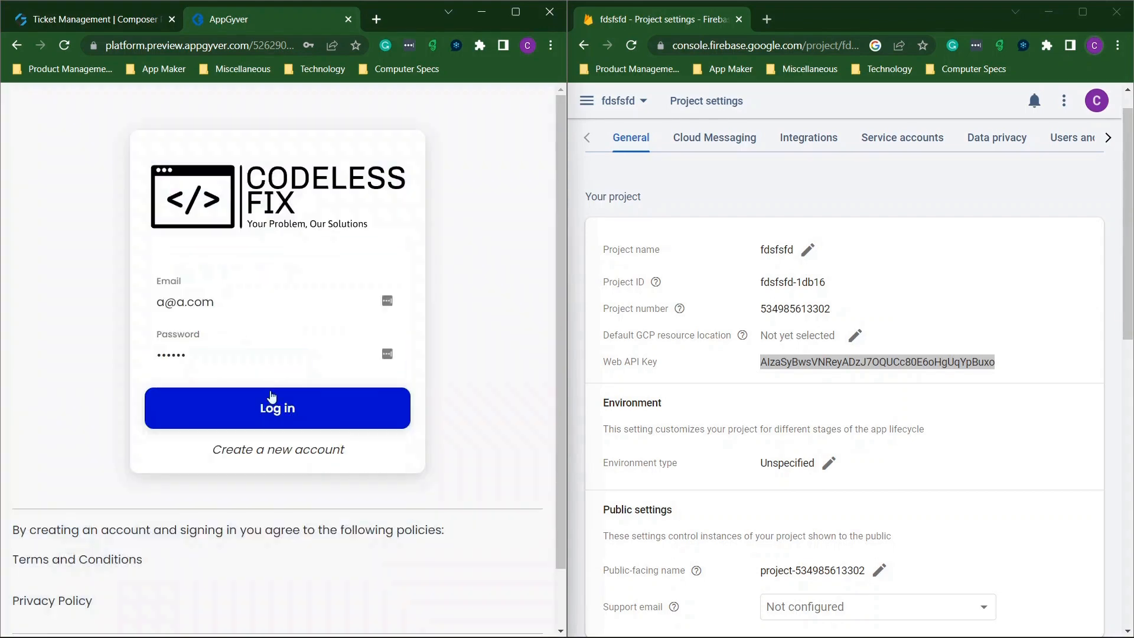
Create an account with the test credentials and retry the login.
click(286, 452)
click(297, 465)
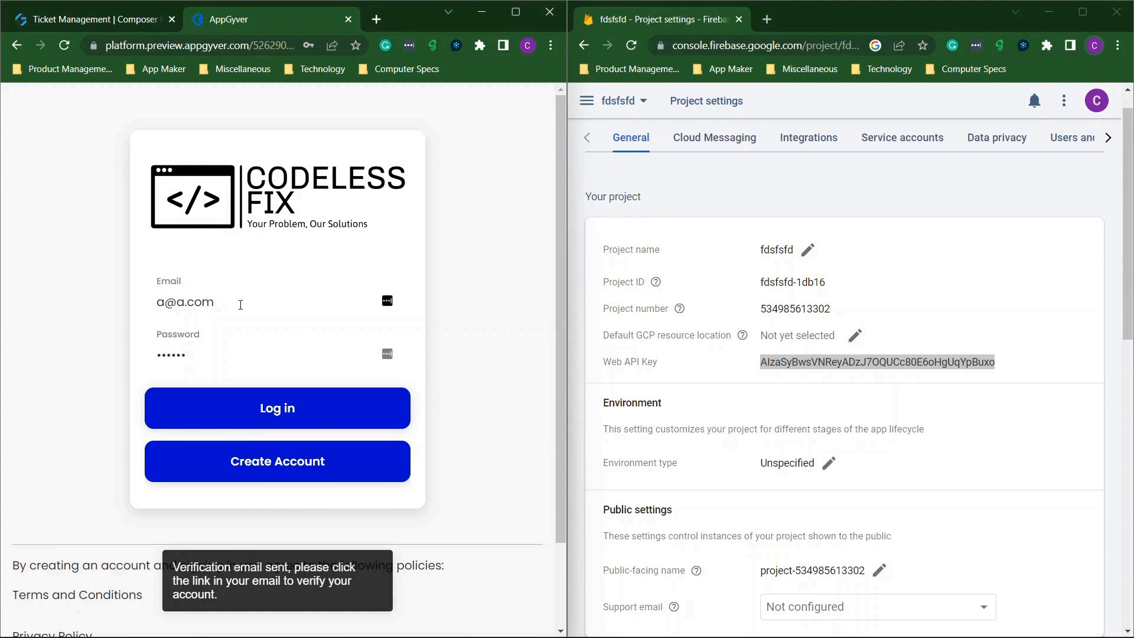
drag(239, 303, 8, 297)
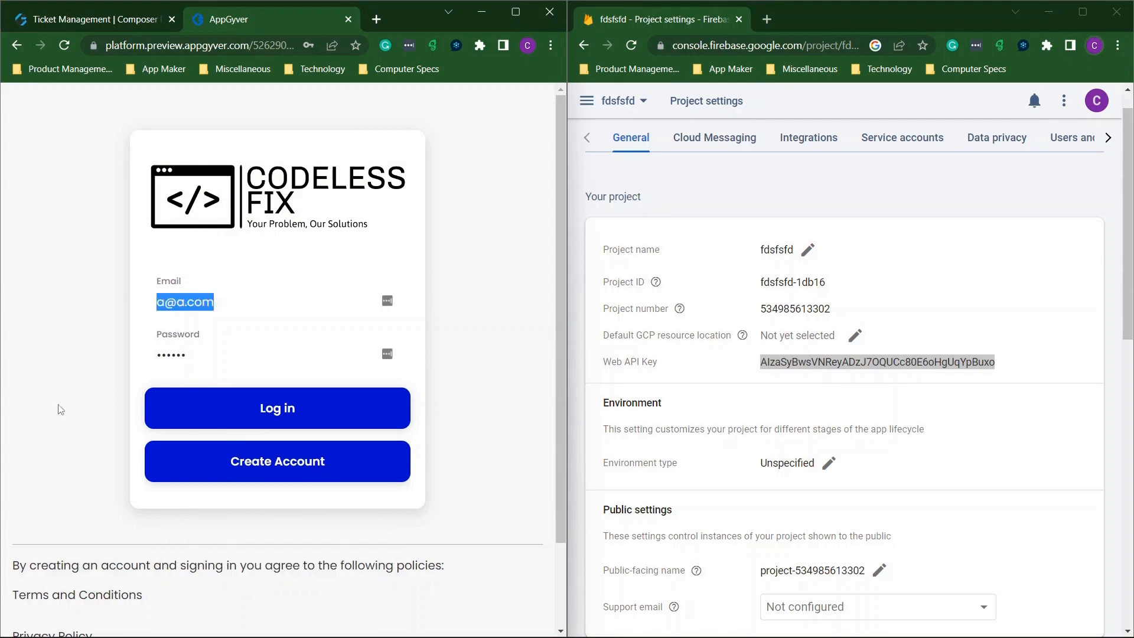
click(281, 404)
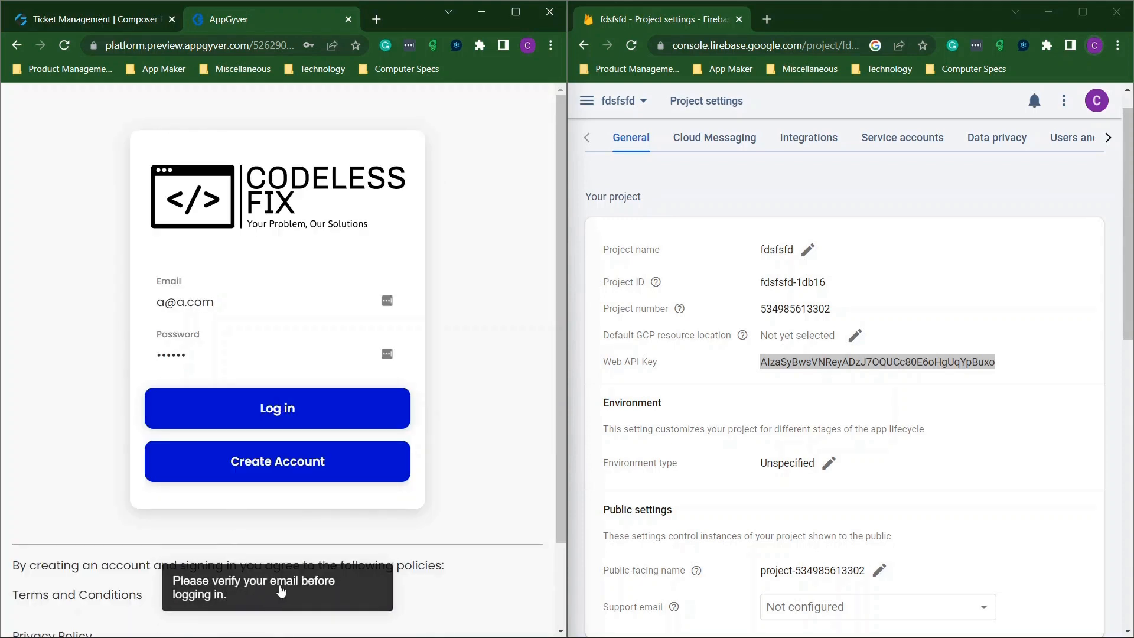
Retry login with the support email address and a password, then register that account.
drag(256, 305, 97, 308)
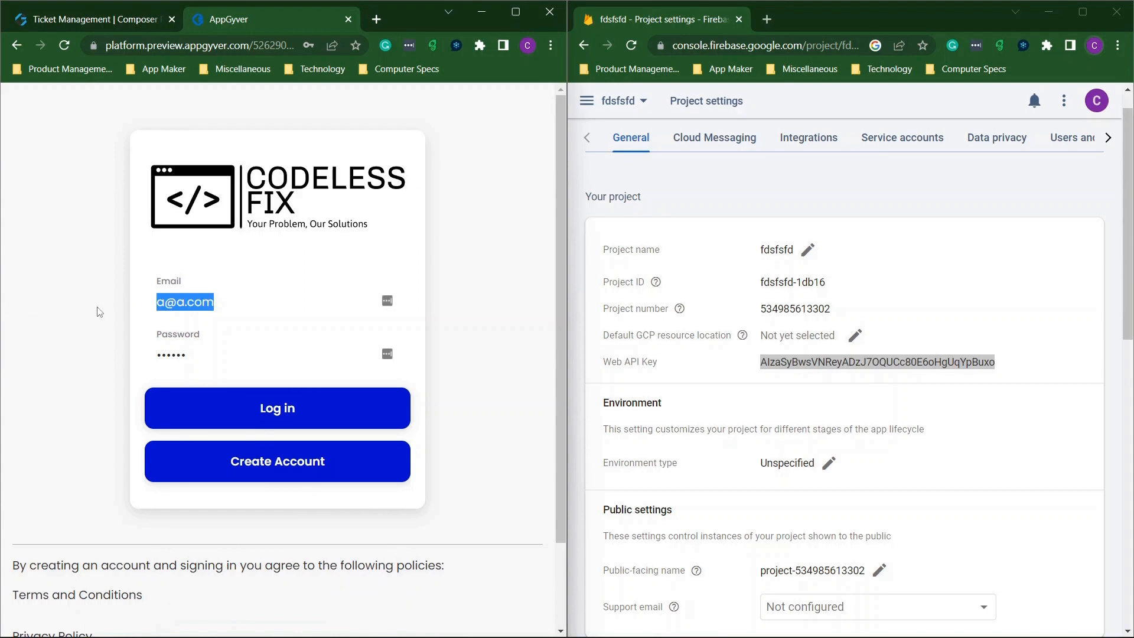
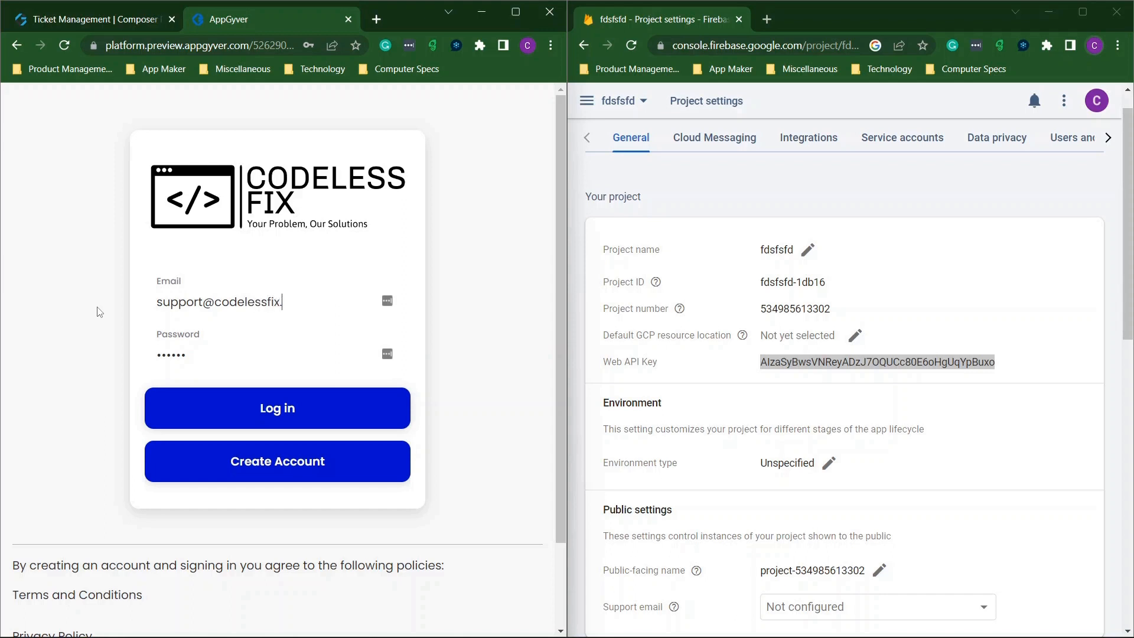
key(Tab)
text(••)
click(286, 425)
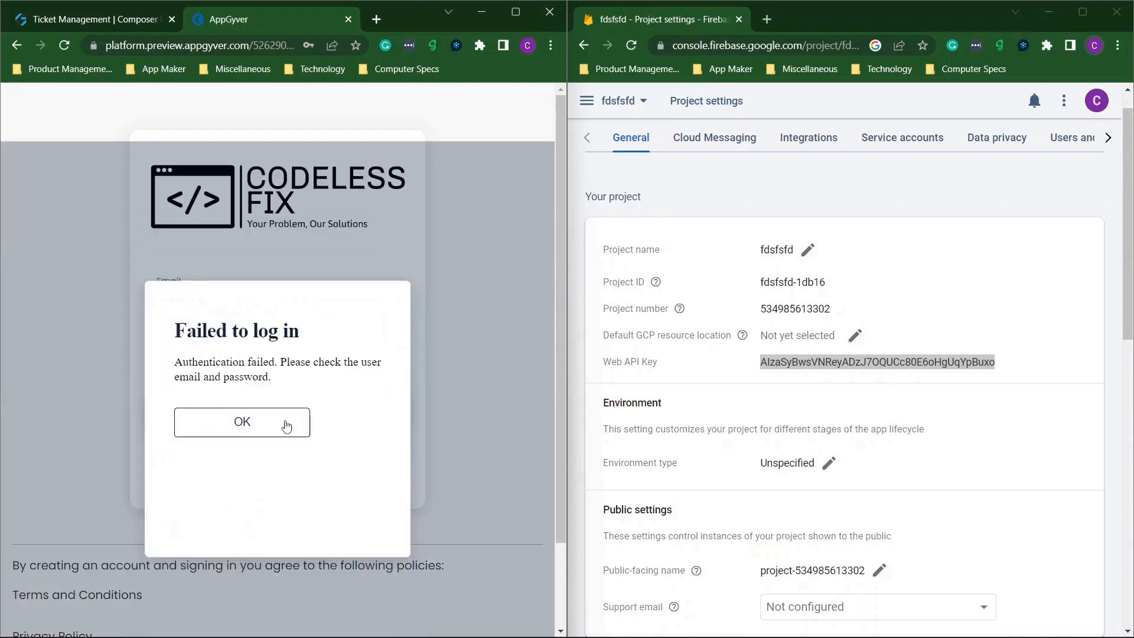
click(266, 369)
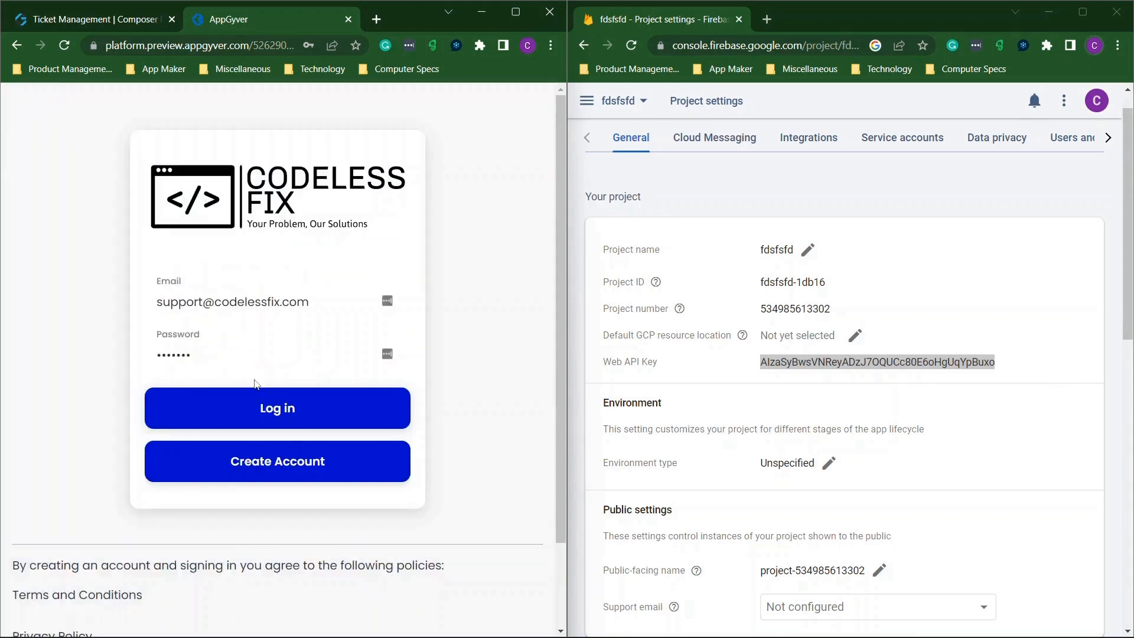
click(290, 466)
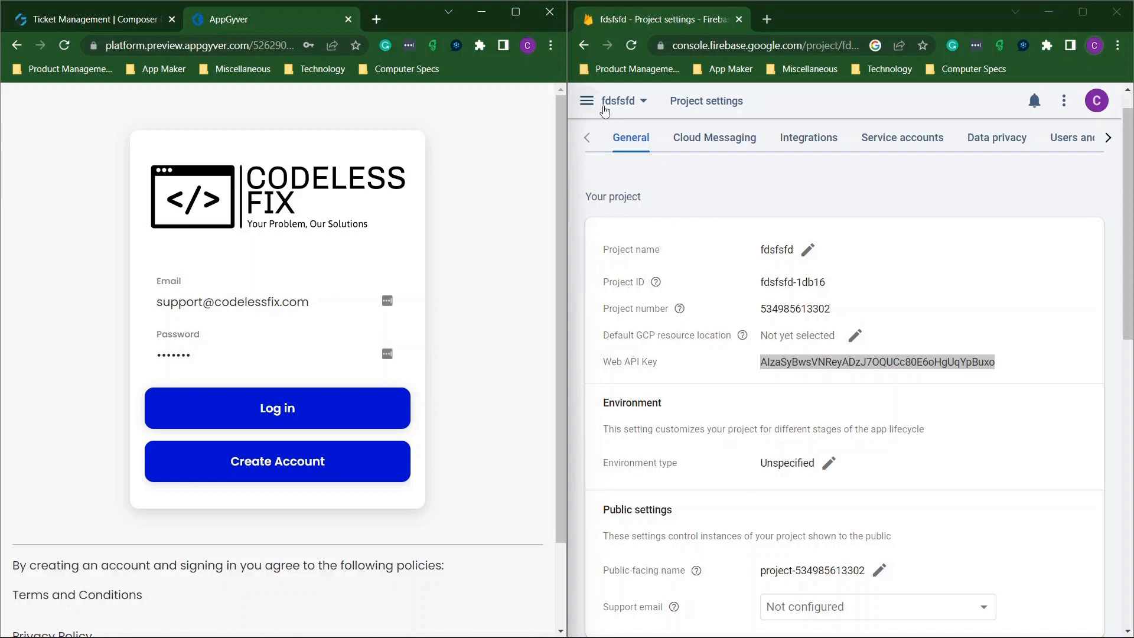
Go to the Firebase Authentication users list from the navigation menu.
click(587, 101)
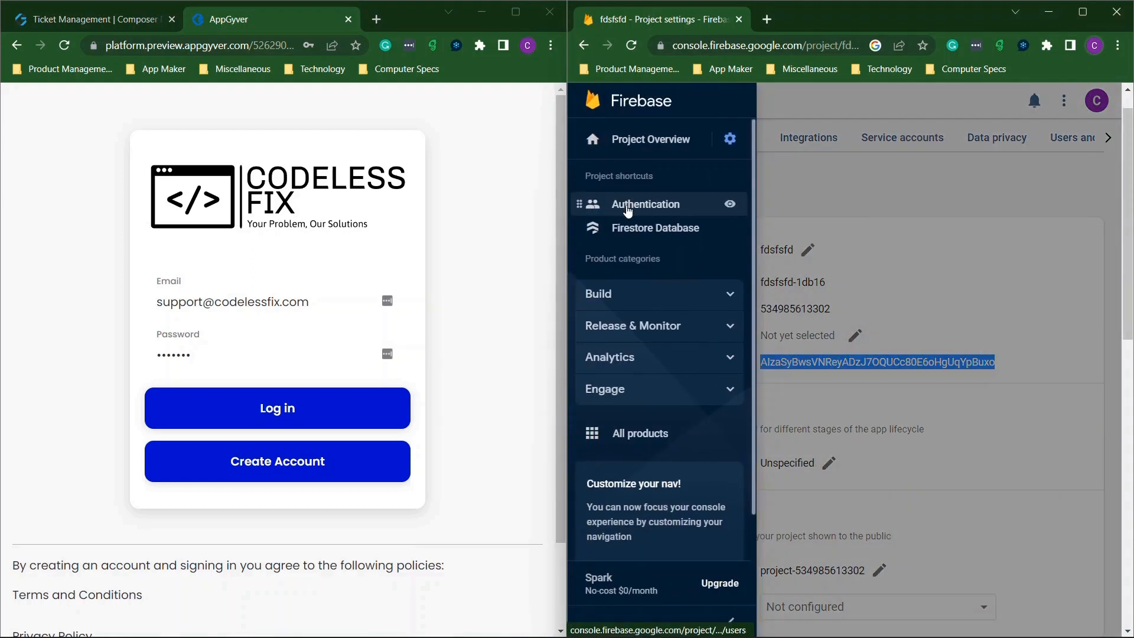
click(626, 210)
click(904, 132)
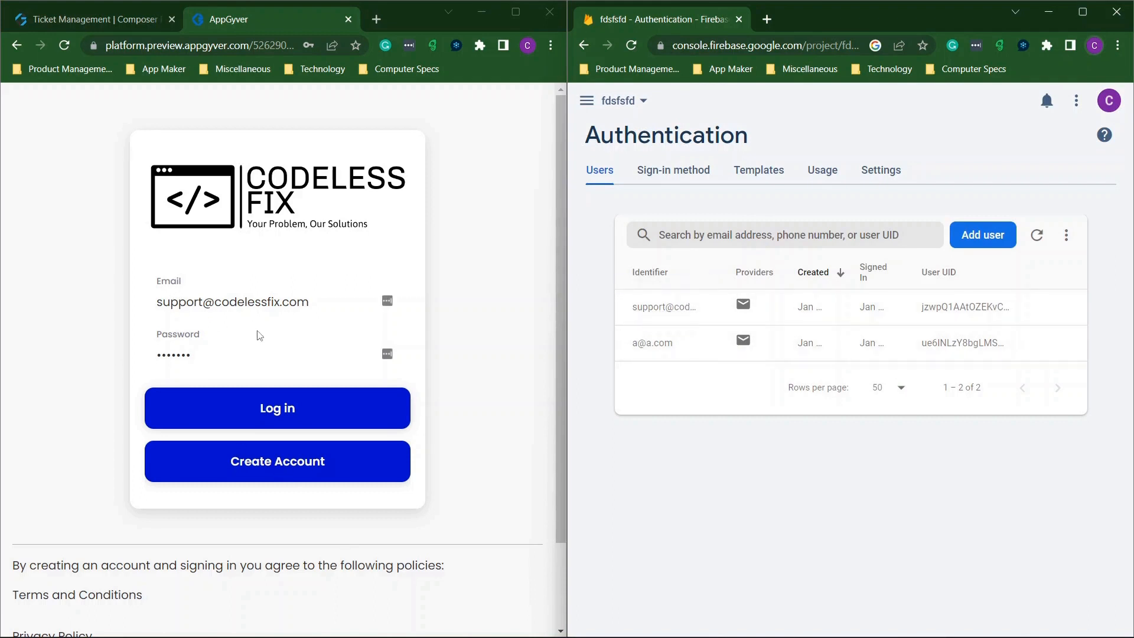
Try logging in to the preview, then view and dismiss the first user's options menu.
click(282, 423)
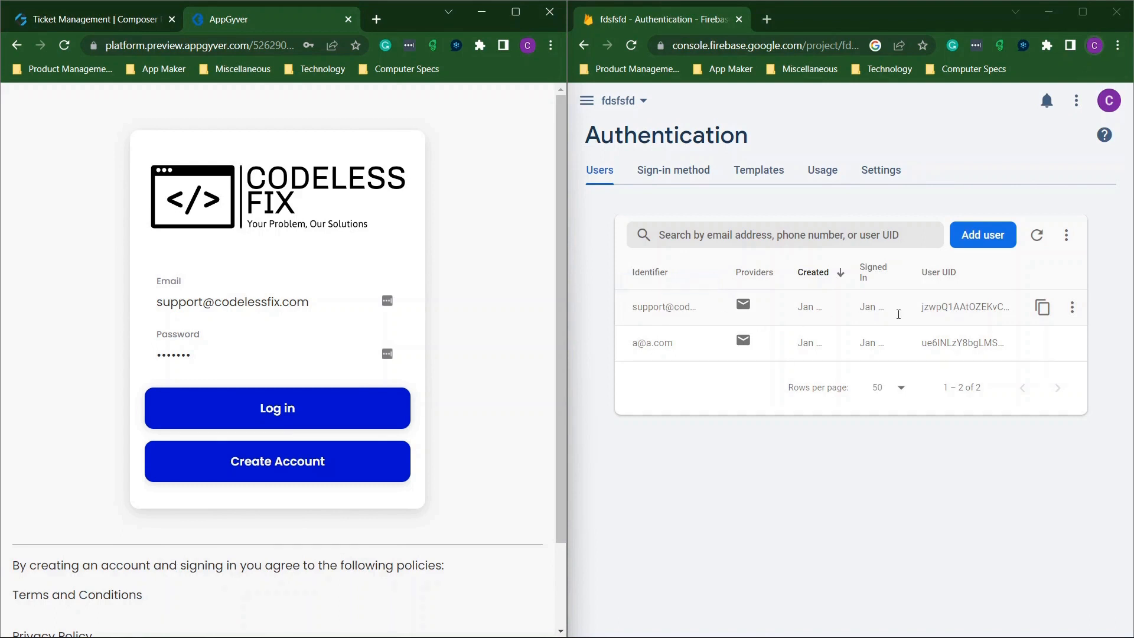
click(1073, 307)
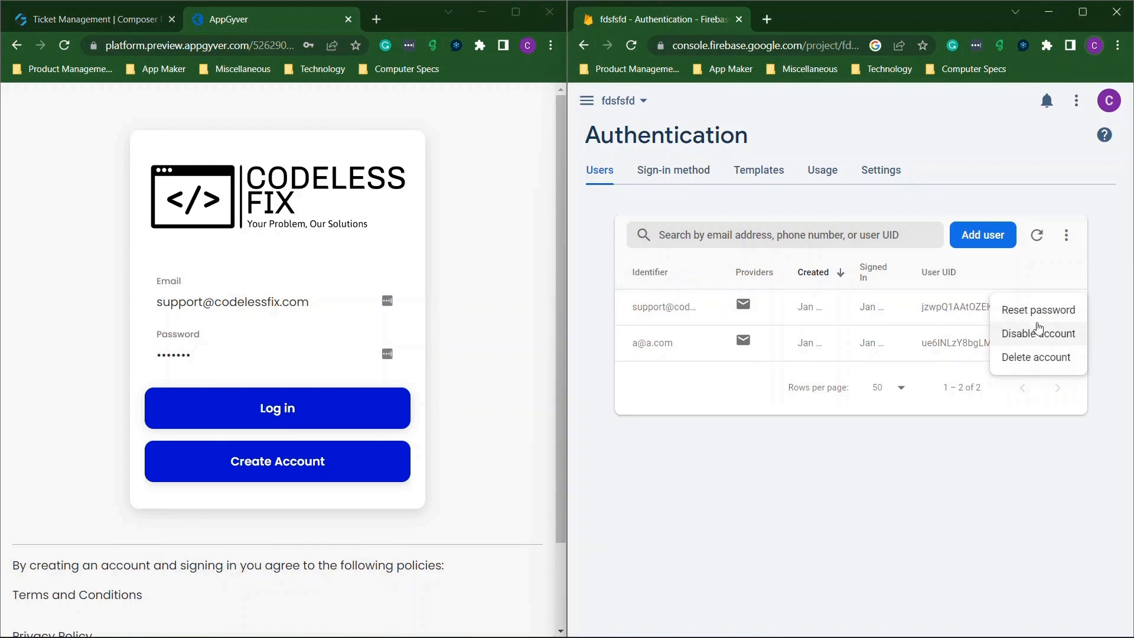
click(888, 461)
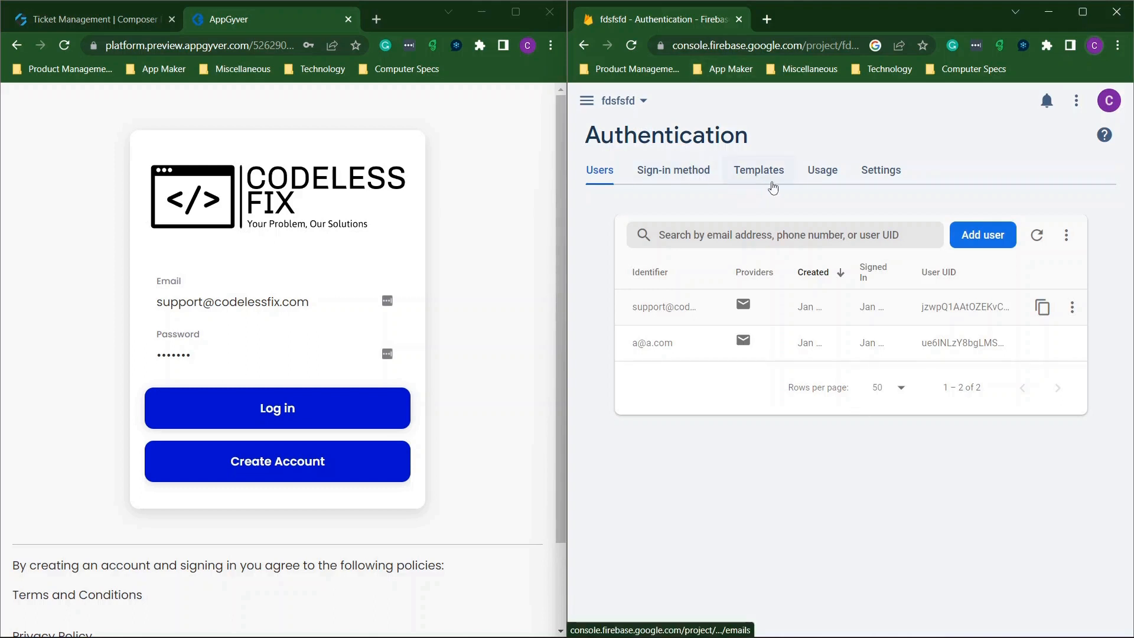
Open Authentication Templates and read through the Email address verification template.
click(773, 188)
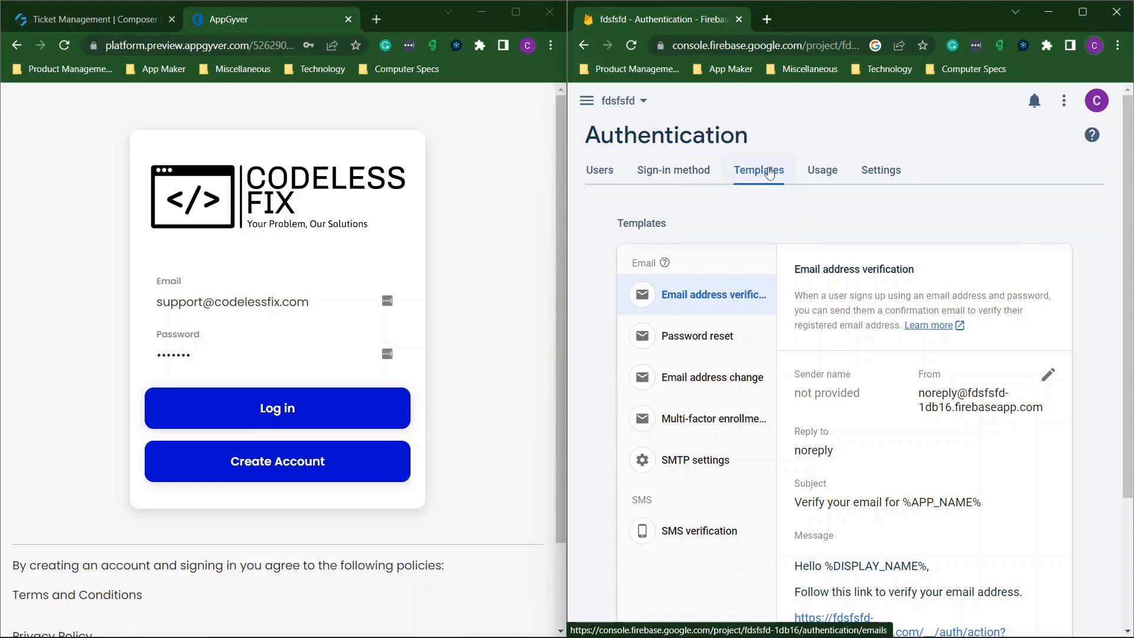
scroll(848, 305, down, 2)
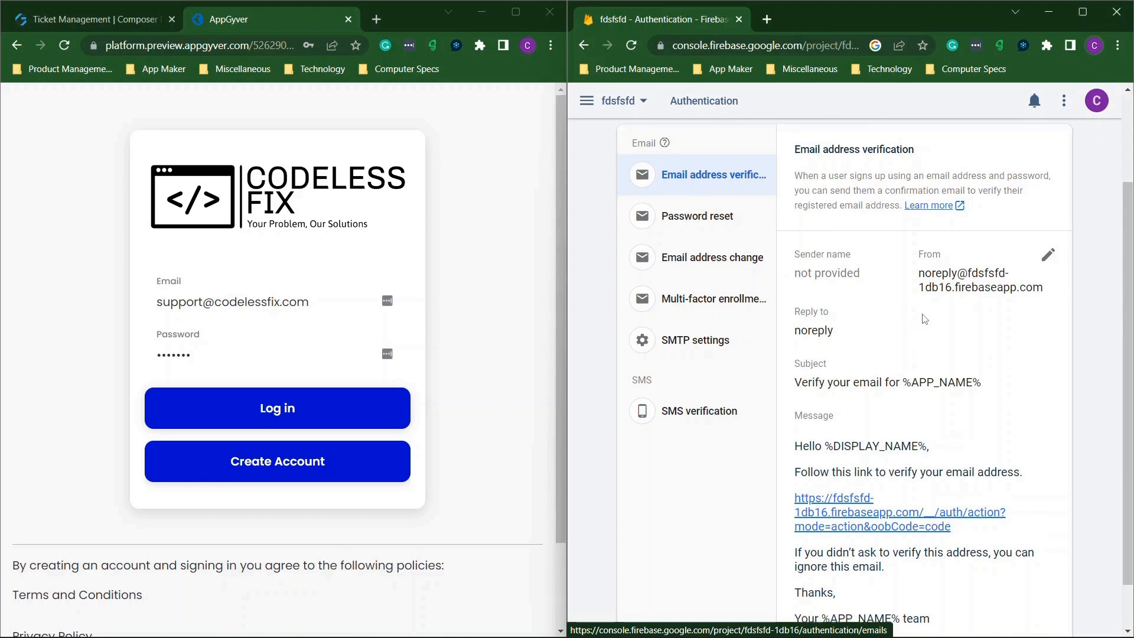
scroll(944, 232, down, 1)
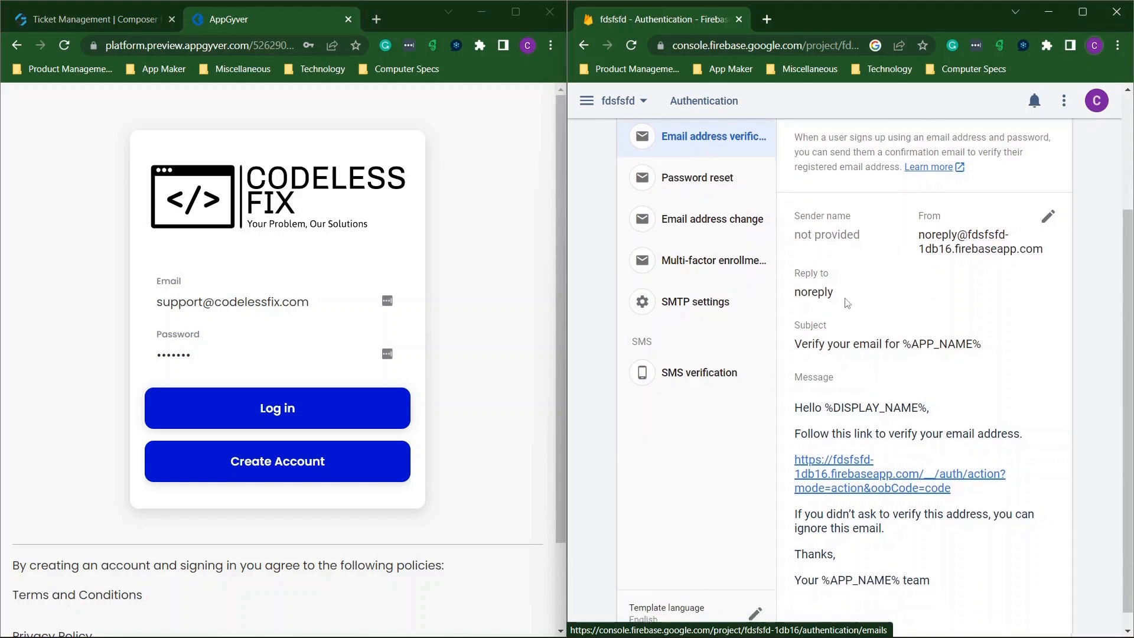
scroll(864, 325, down, 1)
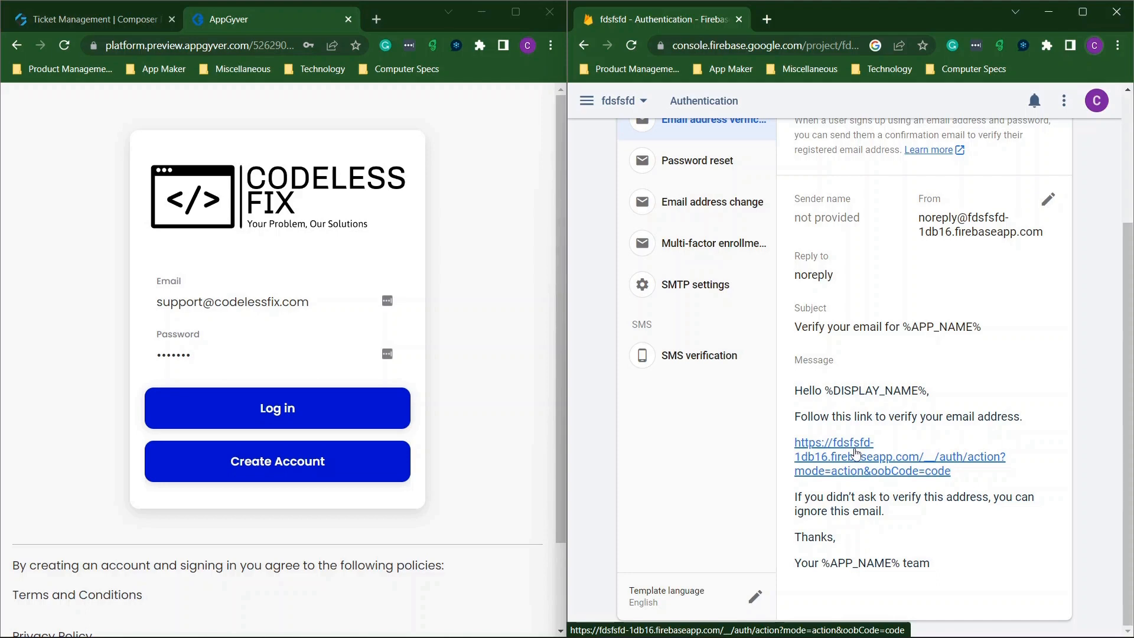
scroll(856, 453, up, 3)
scroll(868, 405, down, 2)
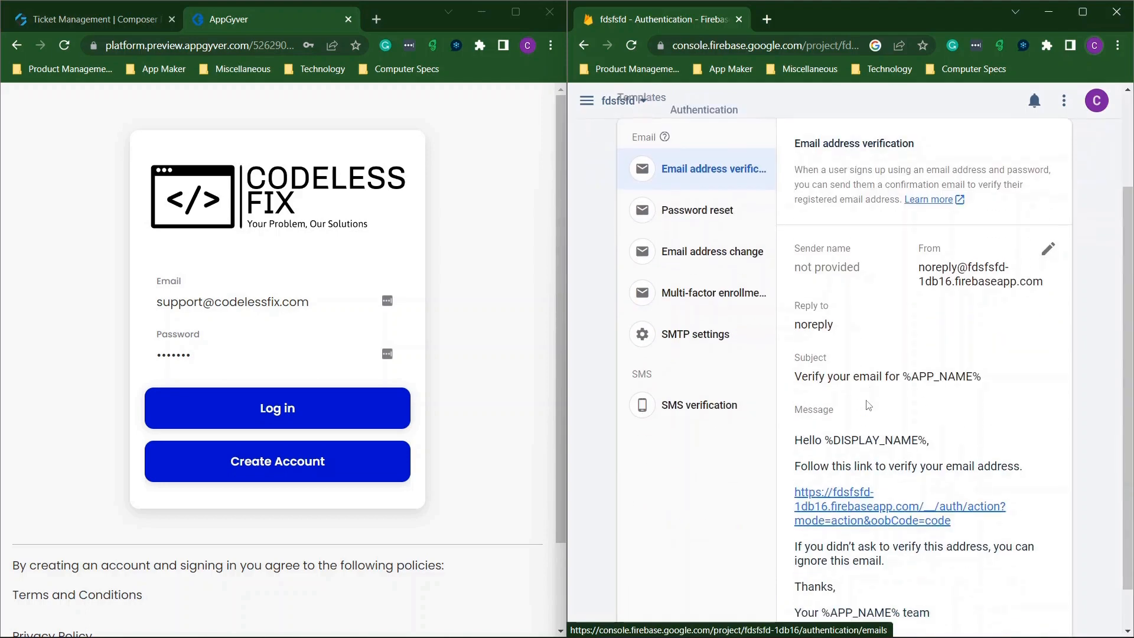
scroll(868, 406, up, 3)
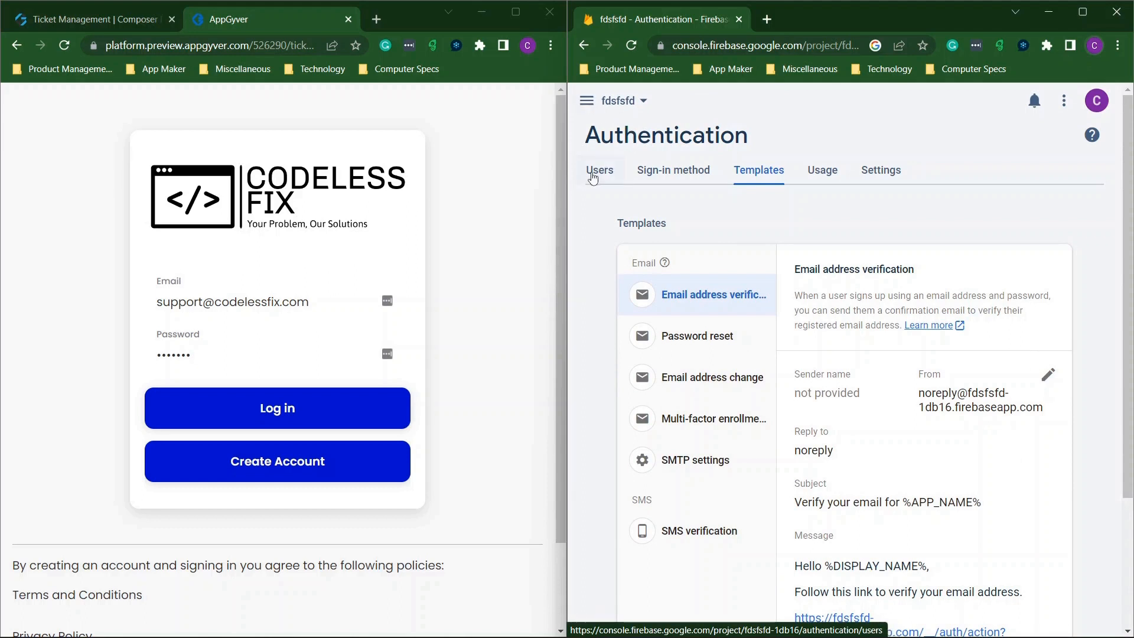
Log in to the preview, then open the pages overview in the maximized Ticket Management builder.
click(594, 178)
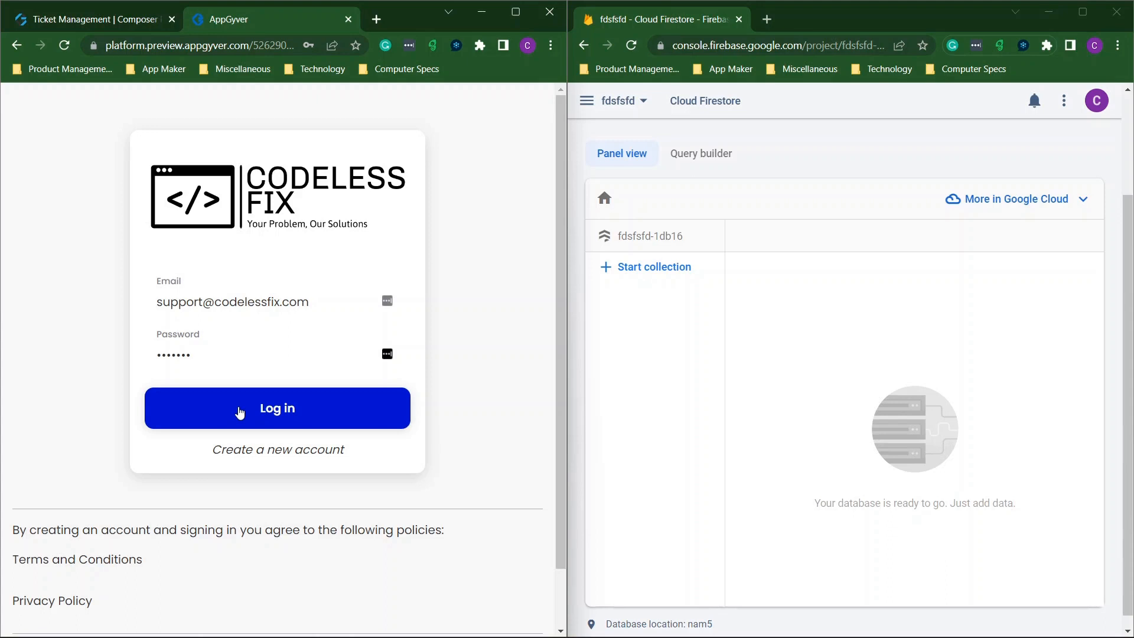
click(239, 413)
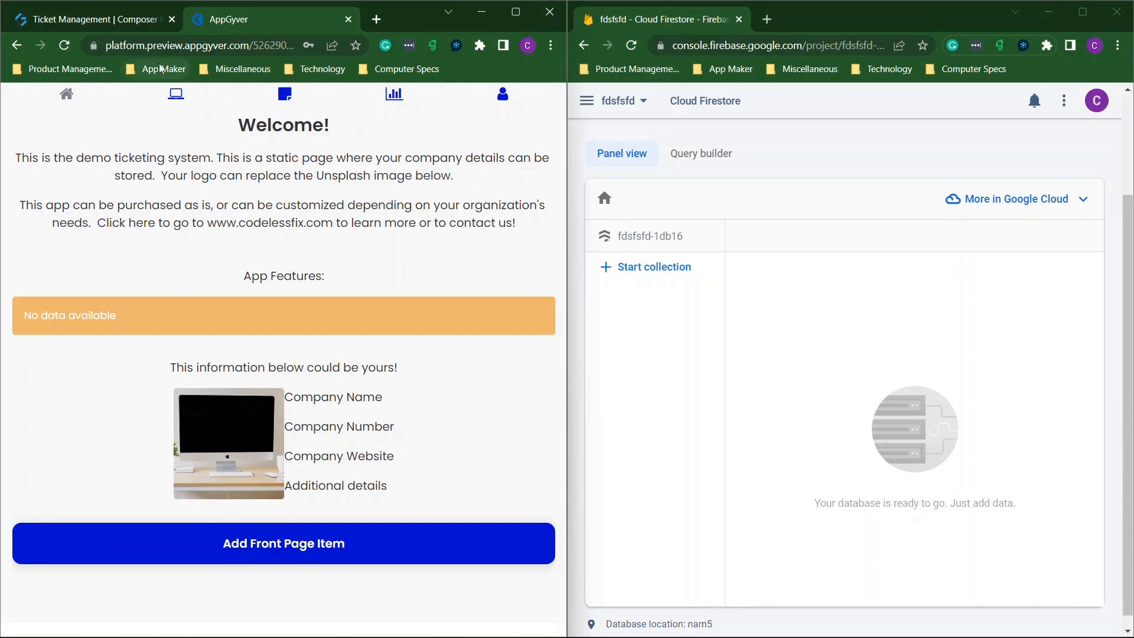
click(83, 18)
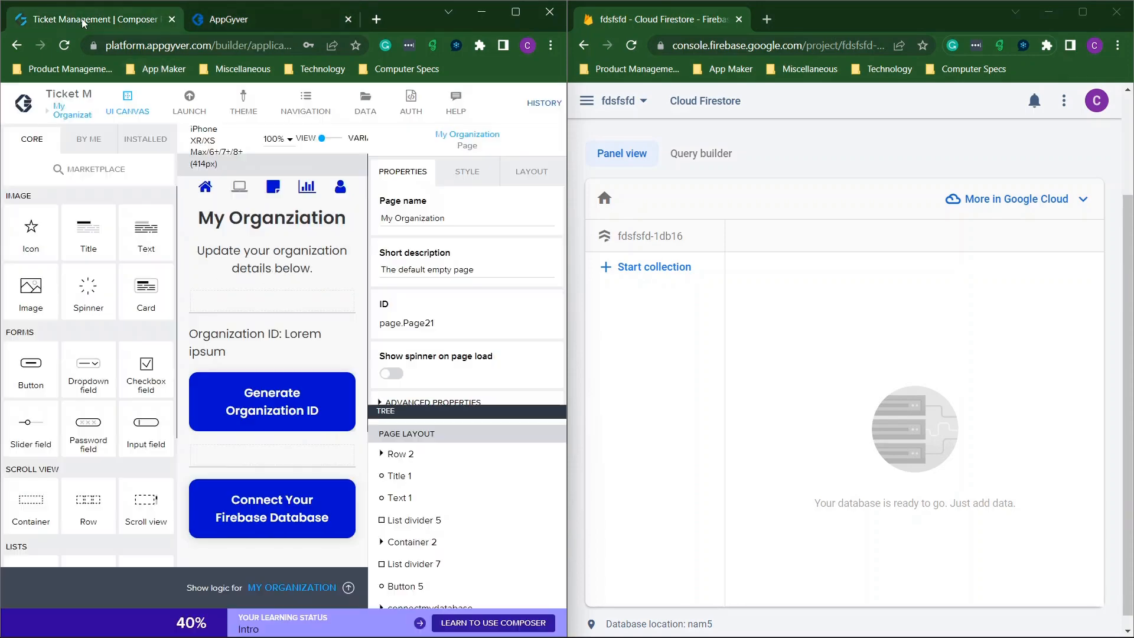
click(513, 17)
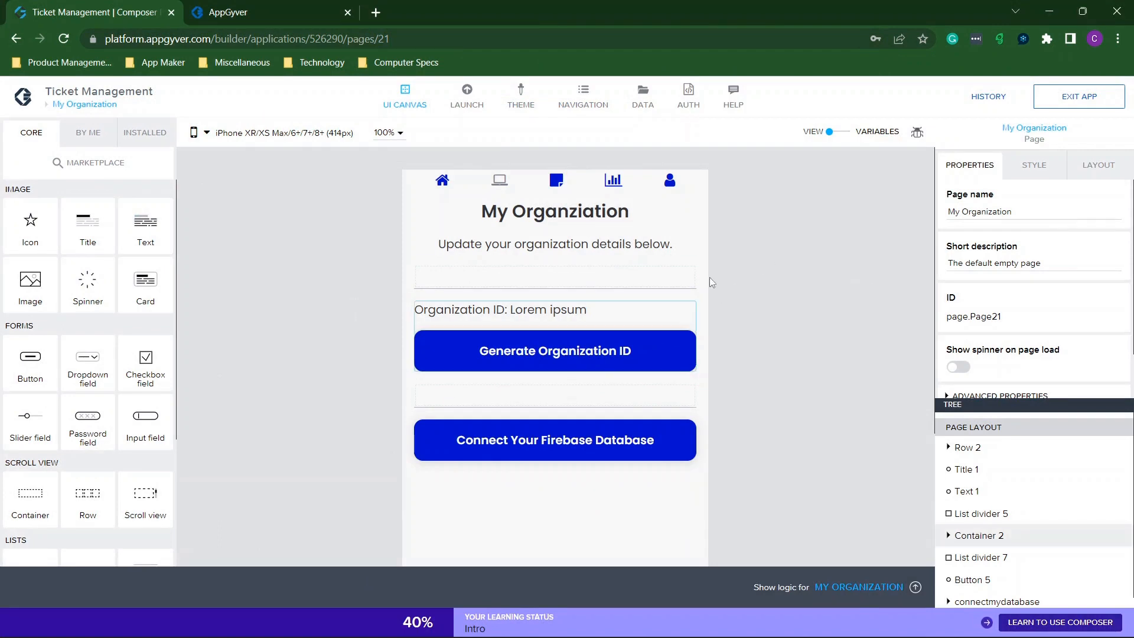
click(85, 104)
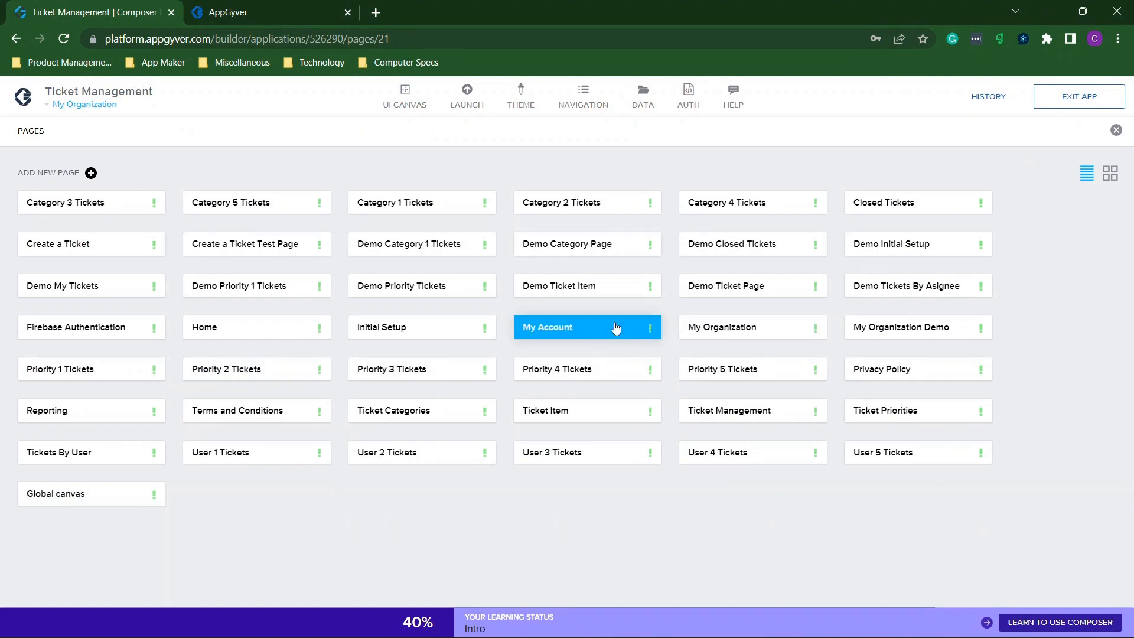
Glance at My Account, then open the Firebase Authentication page for editing.
click(555, 334)
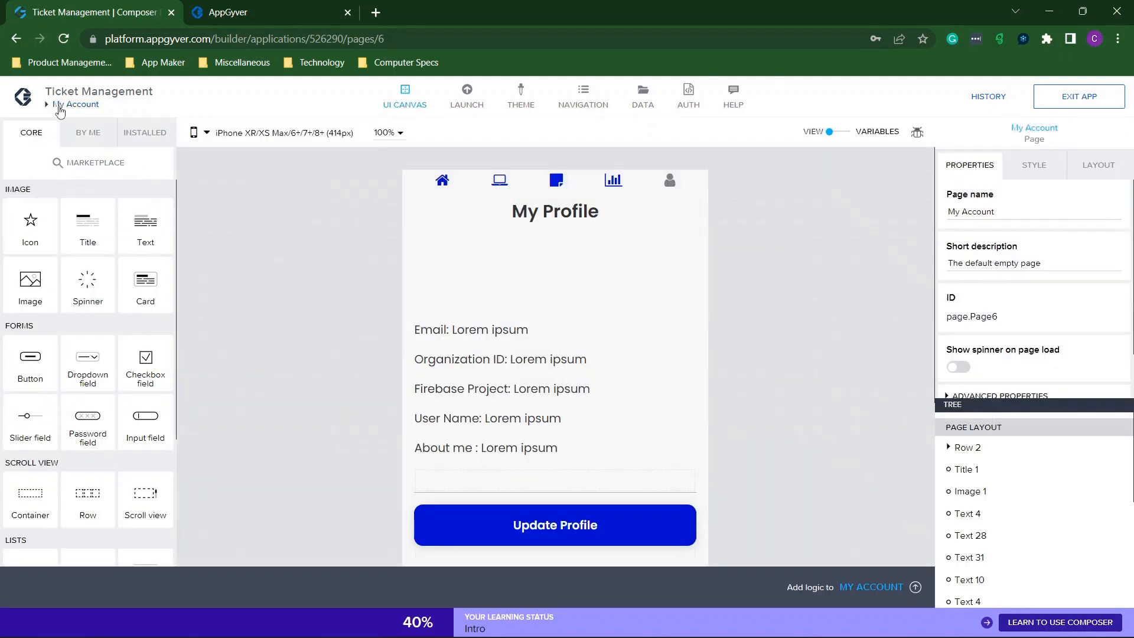
click(58, 108)
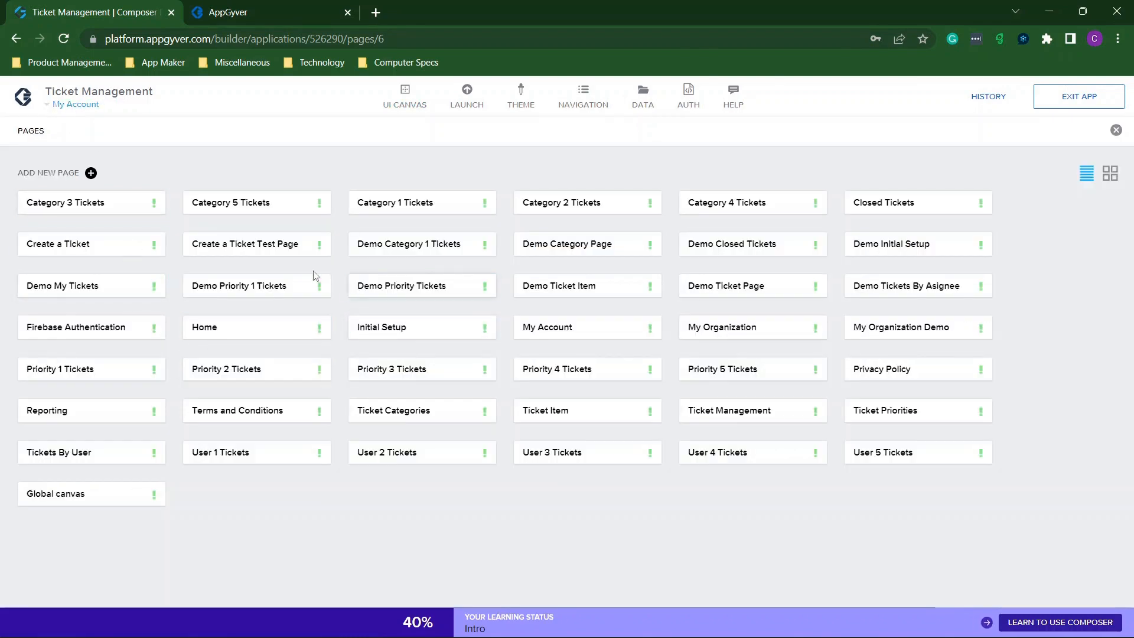
click(91, 335)
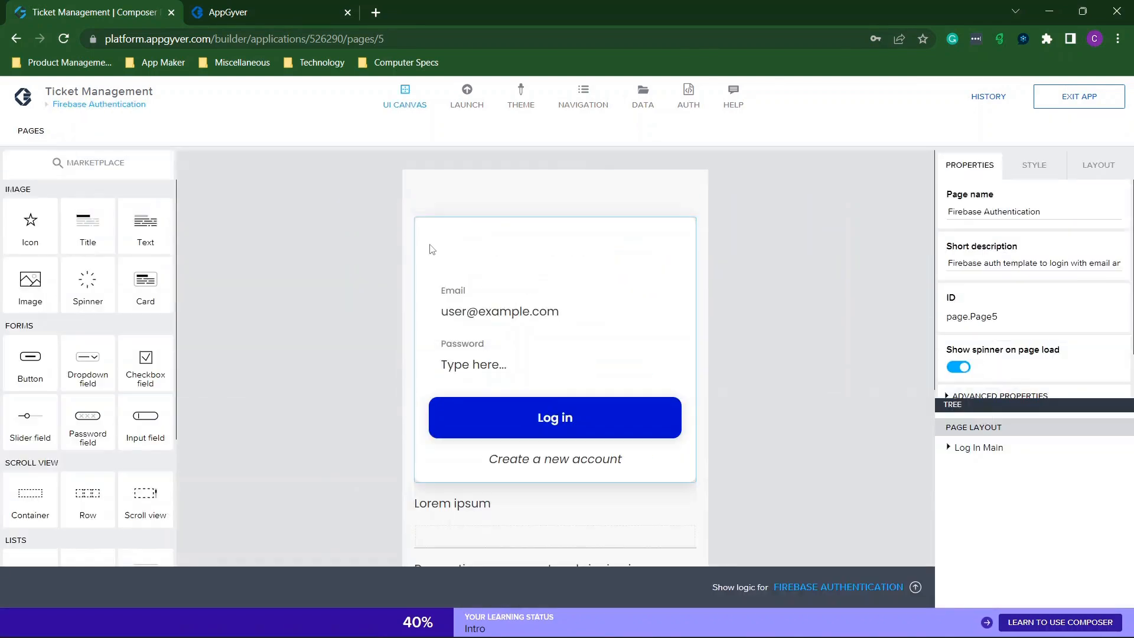
scroll(817, 352, down, 5)
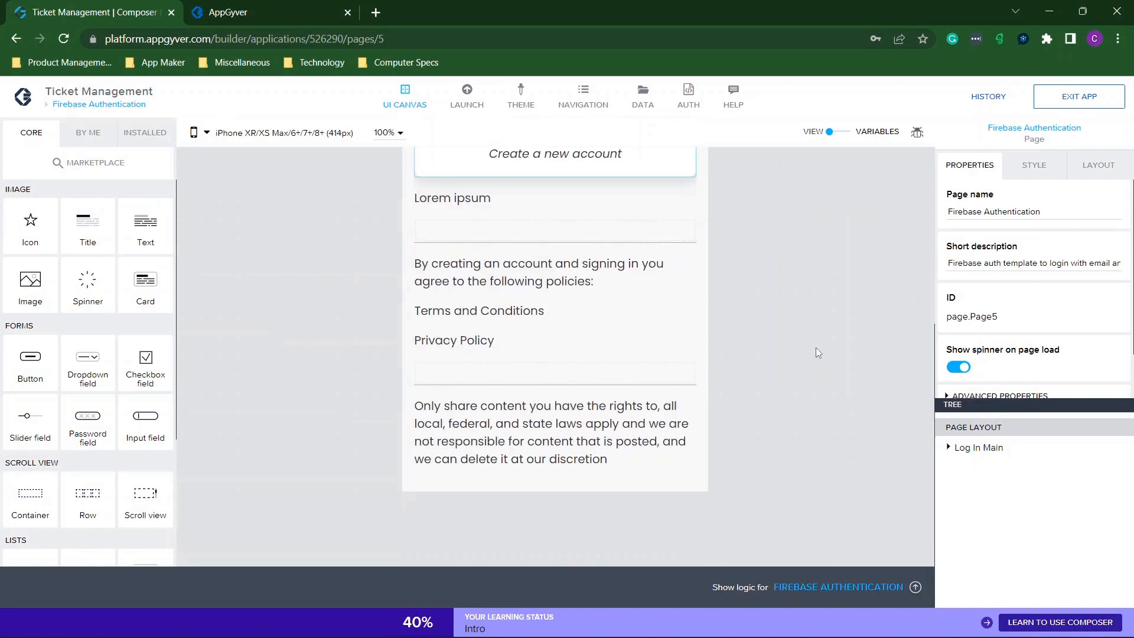
Expand Log In Main, Firebase Log In and Create account in the layout tree.
click(949, 448)
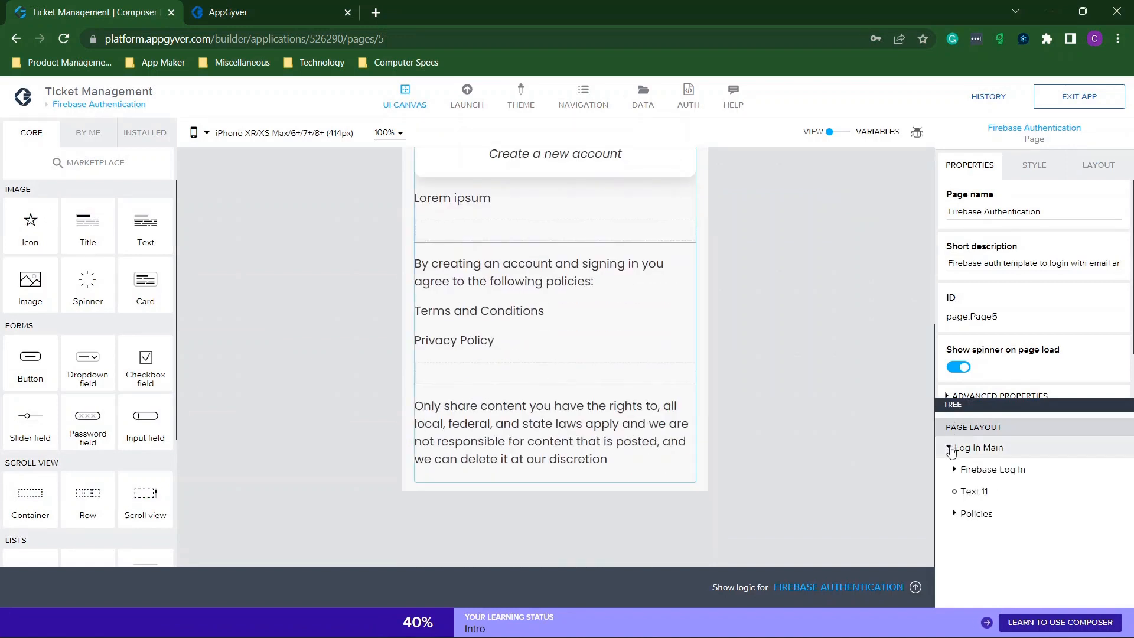
click(954, 470)
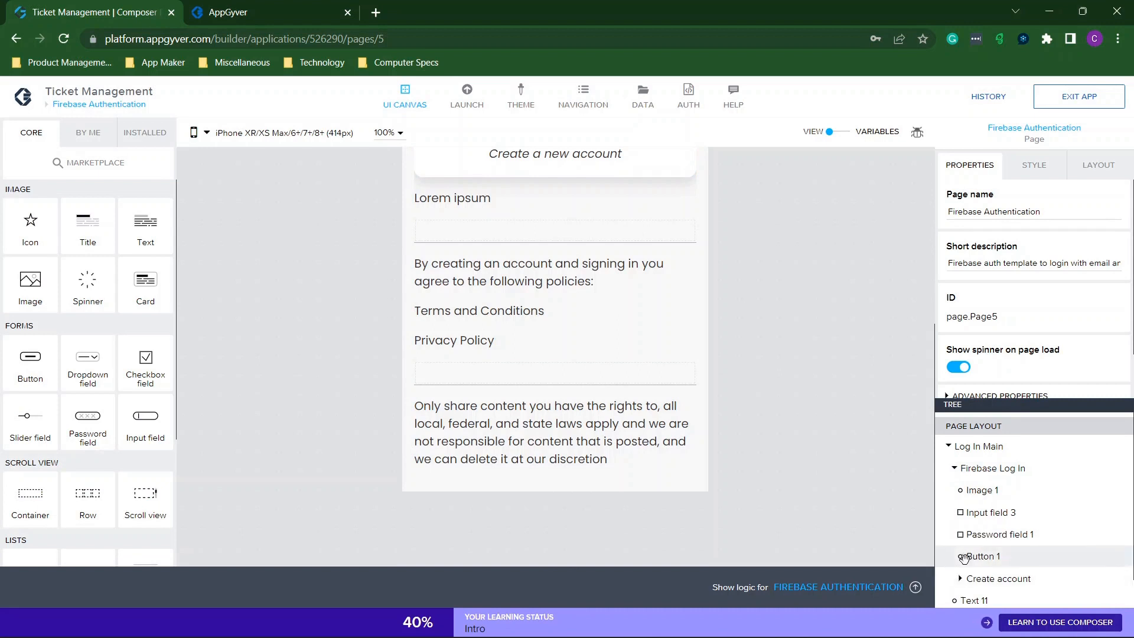
scroll(951, 561, down, 1)
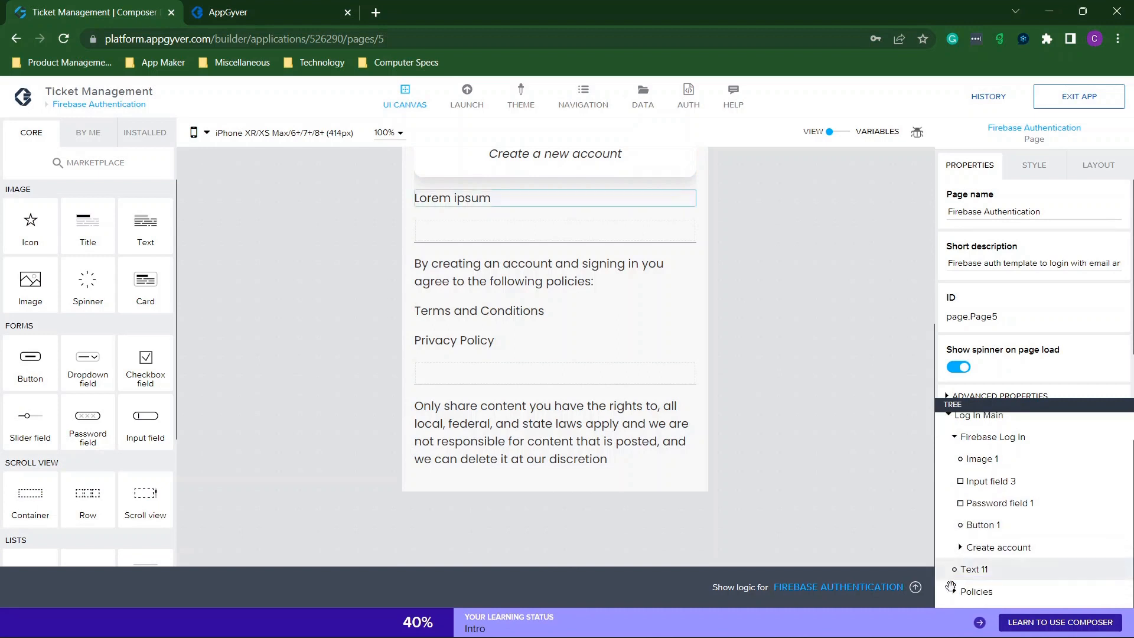
click(960, 547)
scroll(982, 504, down, 3)
scroll(980, 505, up, 4)
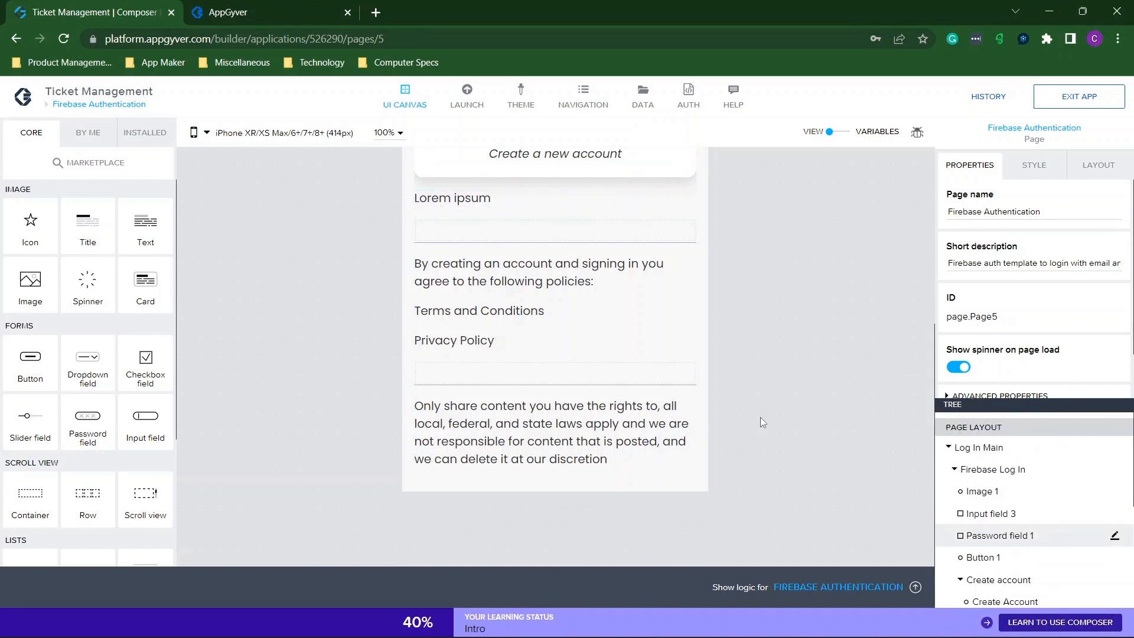
scroll(490, 360, up, 5)
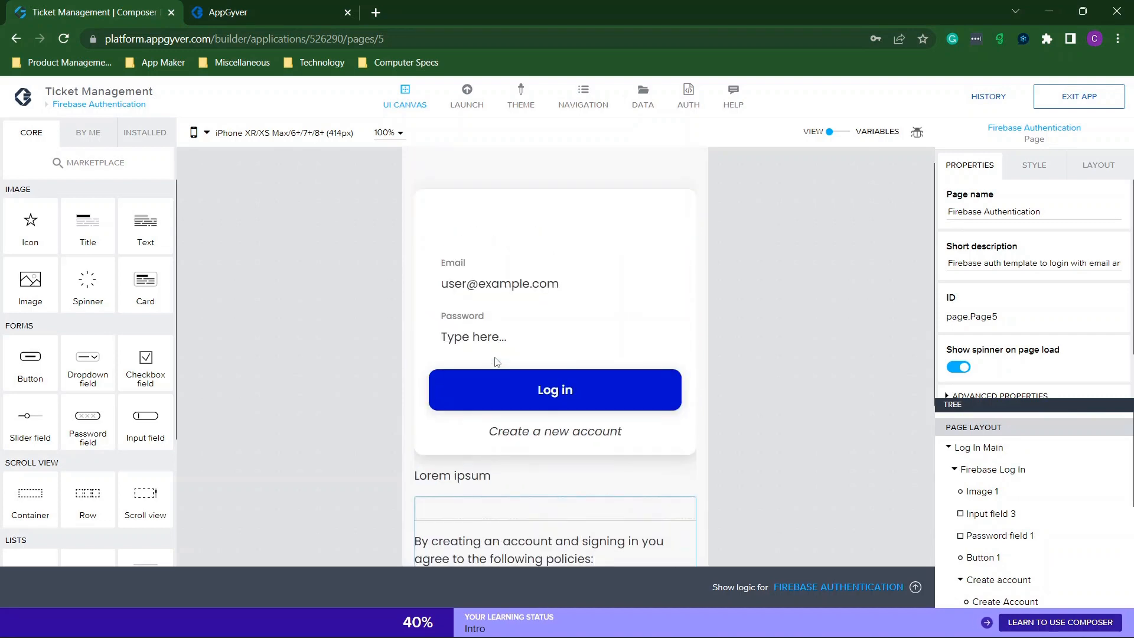
Inspect the login card's Image 1 source in the asset picker without changing it.
click(981, 491)
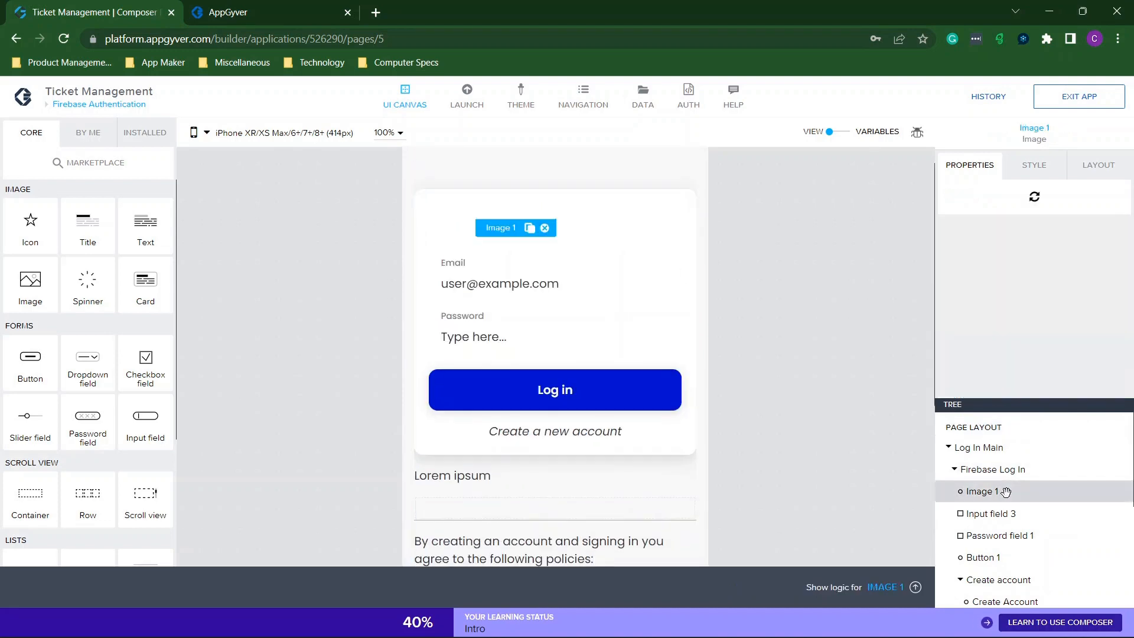
click(1114, 216)
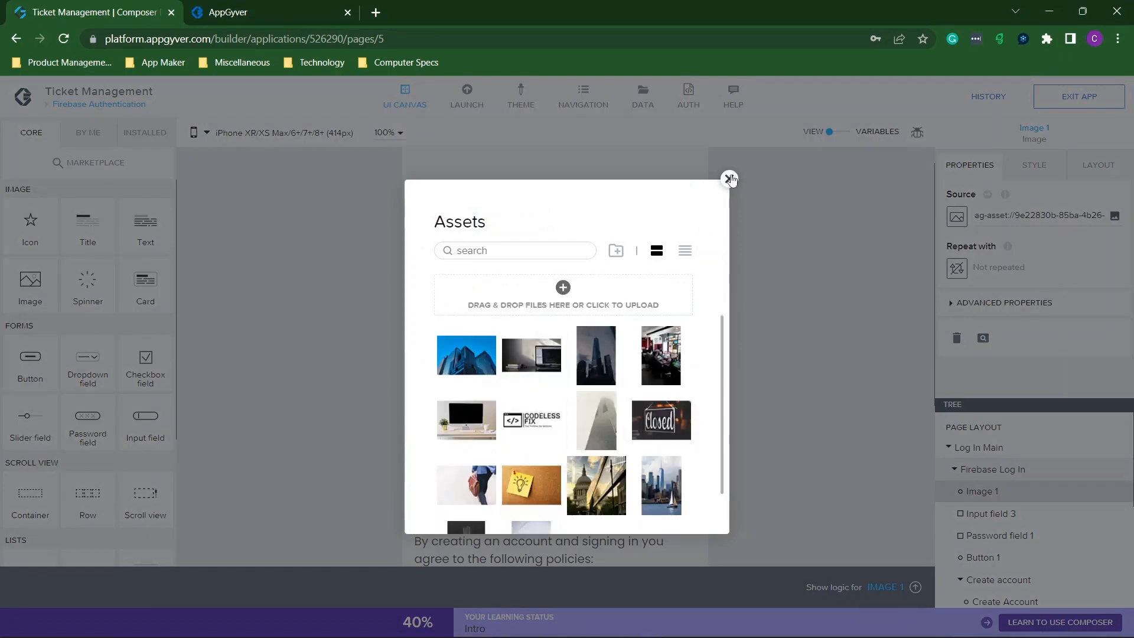
click(729, 178)
drag(993, 215, 1053, 215)
click(1054, 215)
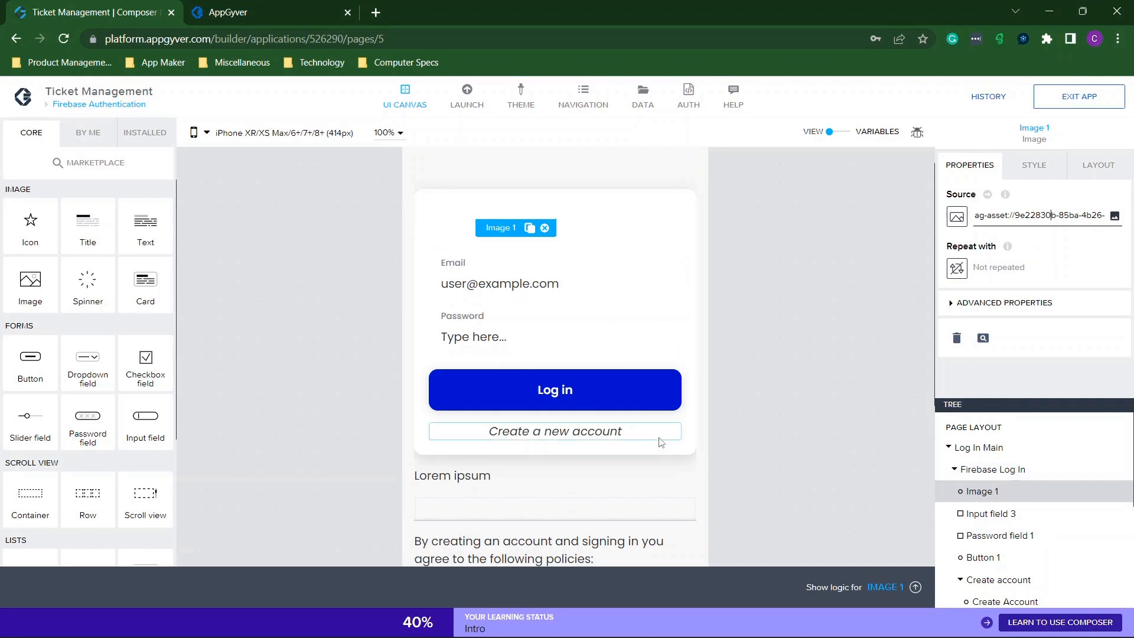
Check the Terms and Conditions and Privacy Policy texts, then return to the pages list.
scroll(541, 261, down, 4)
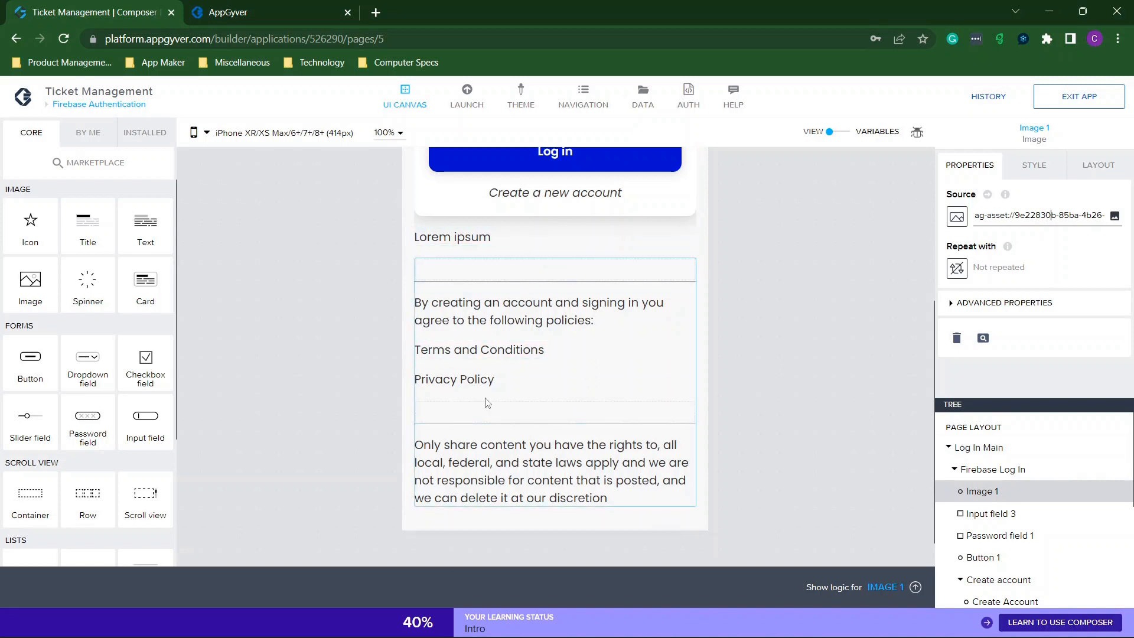
click(447, 352)
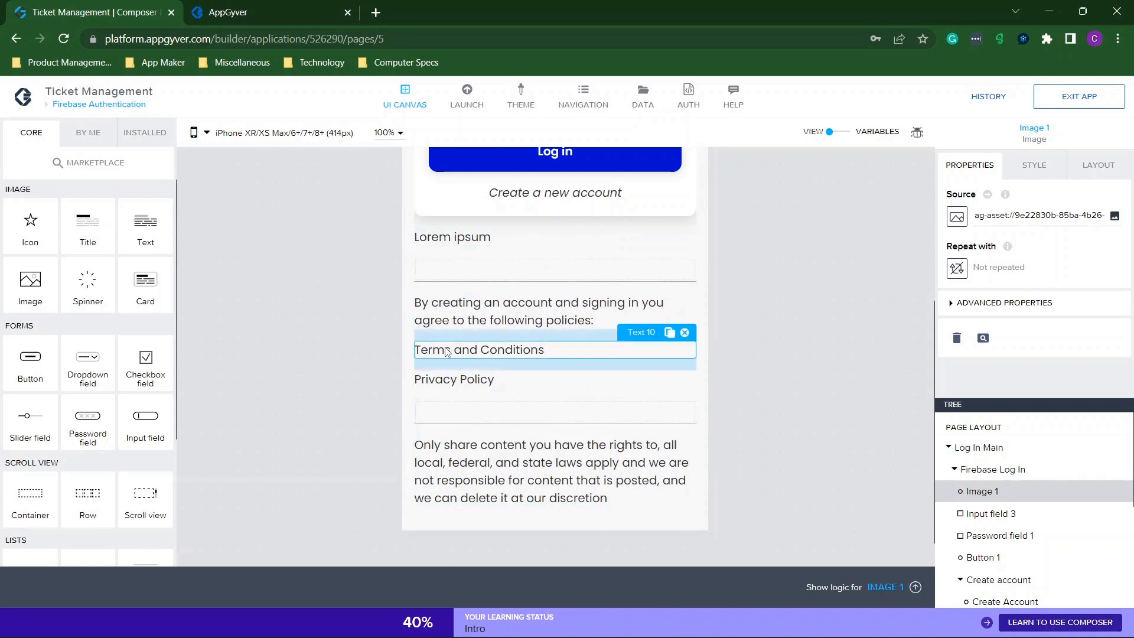
click(459, 383)
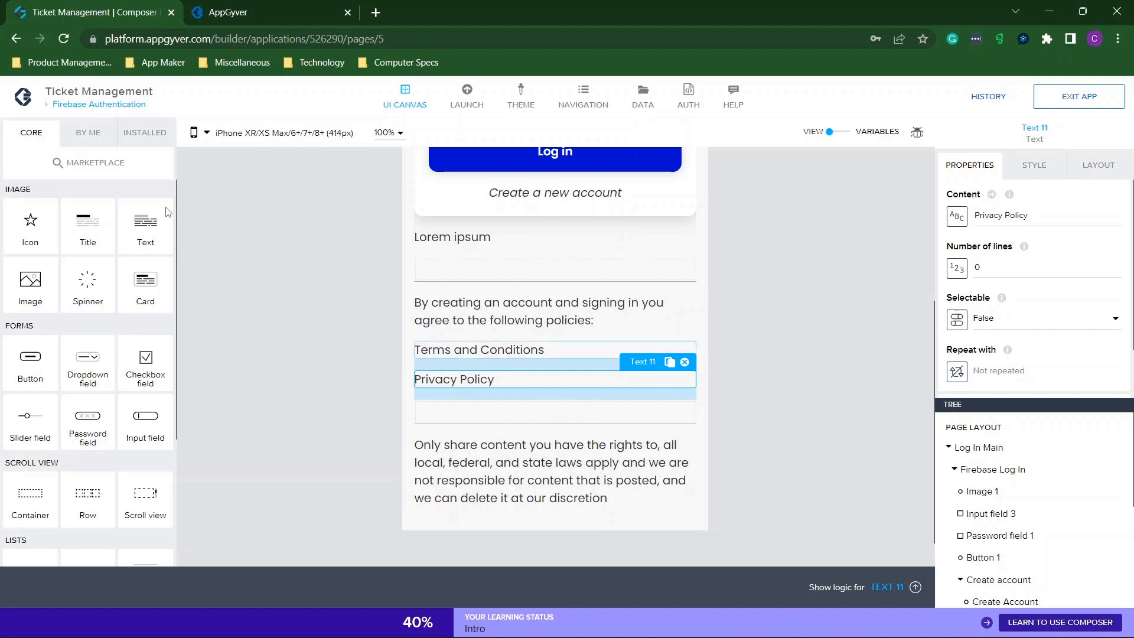
click(81, 109)
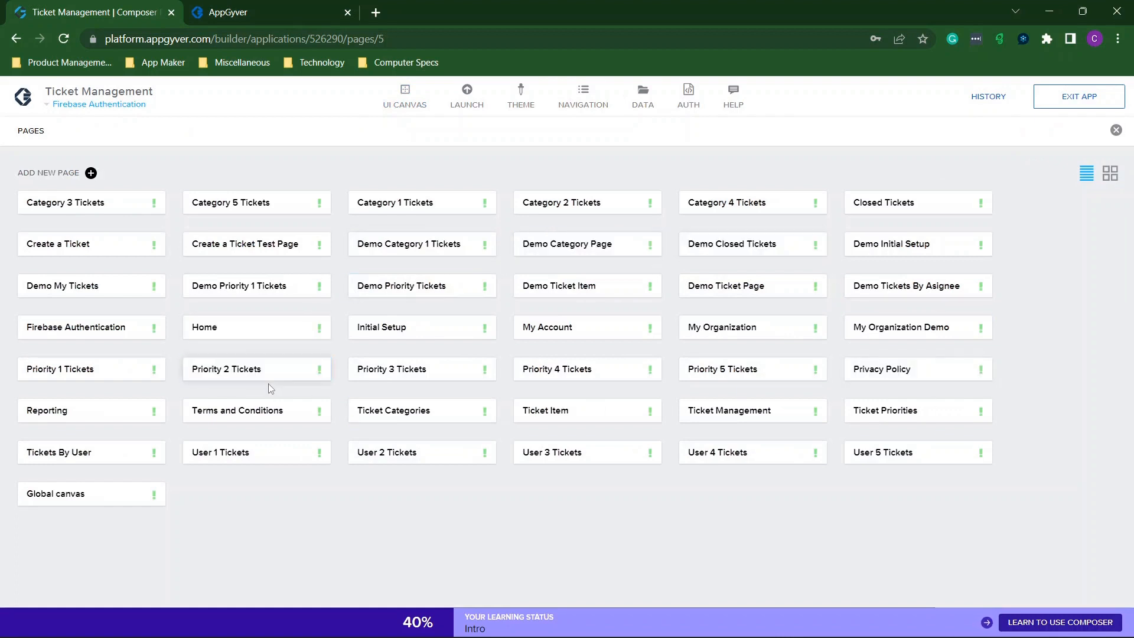
Close the pages list and scroll over the Firebase Authentication canvas.
click(1117, 130)
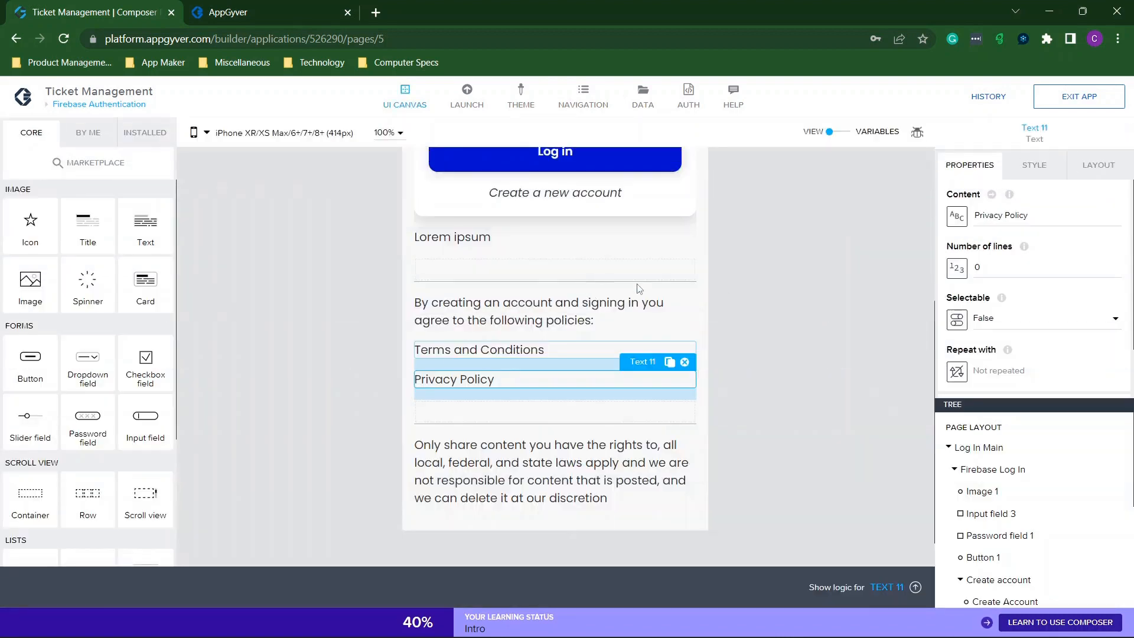
scroll(725, 286, up, 2)
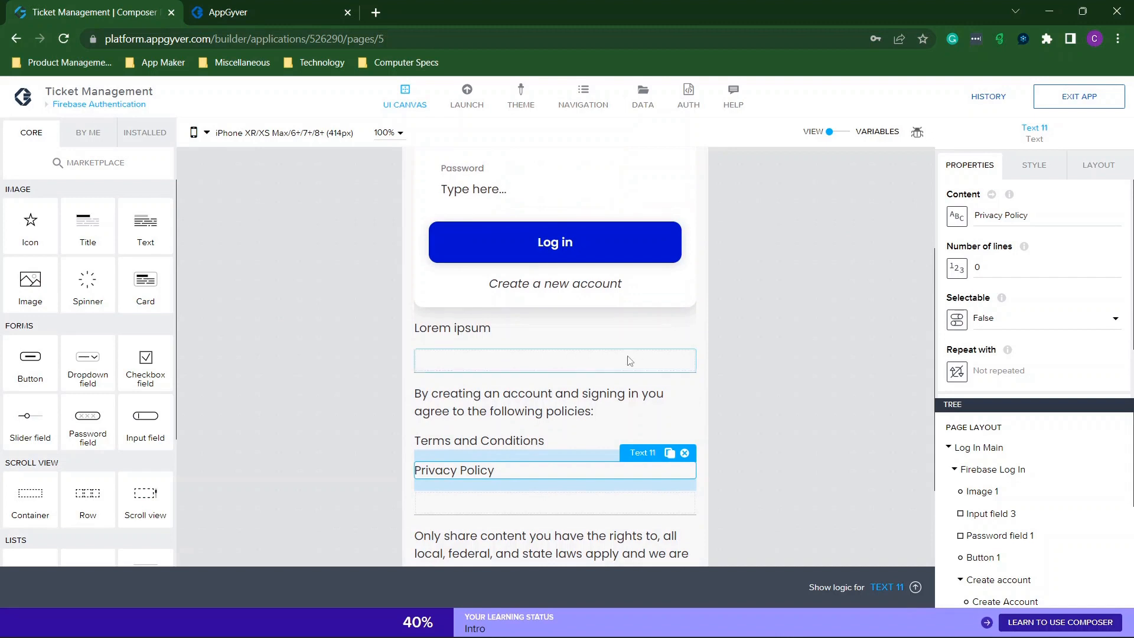
scroll(630, 361, up, 2)
scroll(630, 361, down, 2)
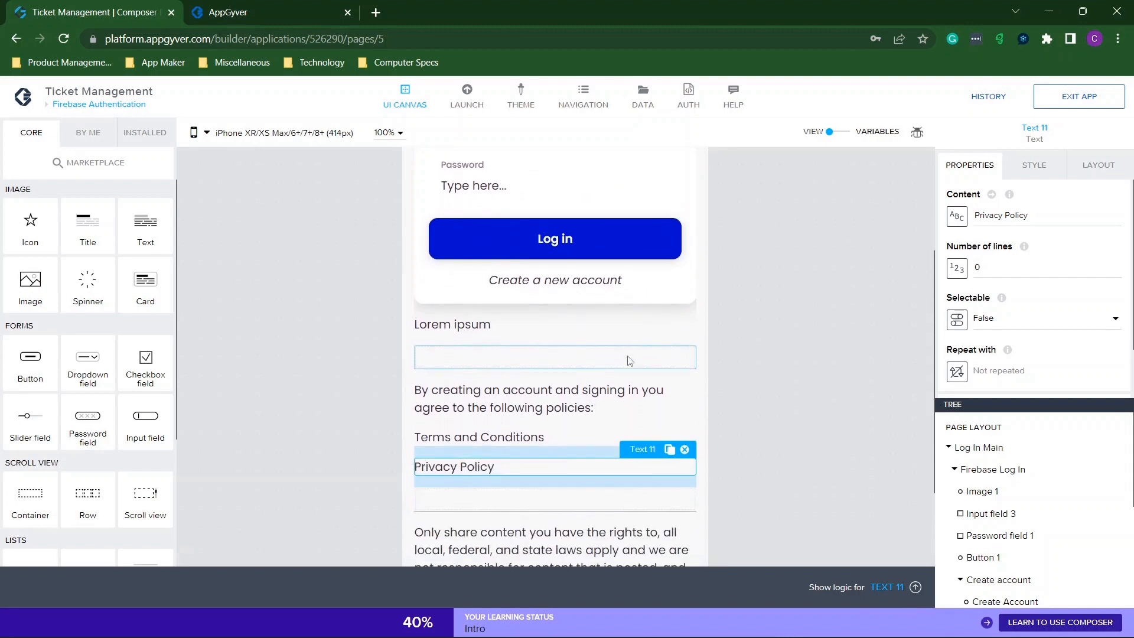
scroll(643, 392, down, 3)
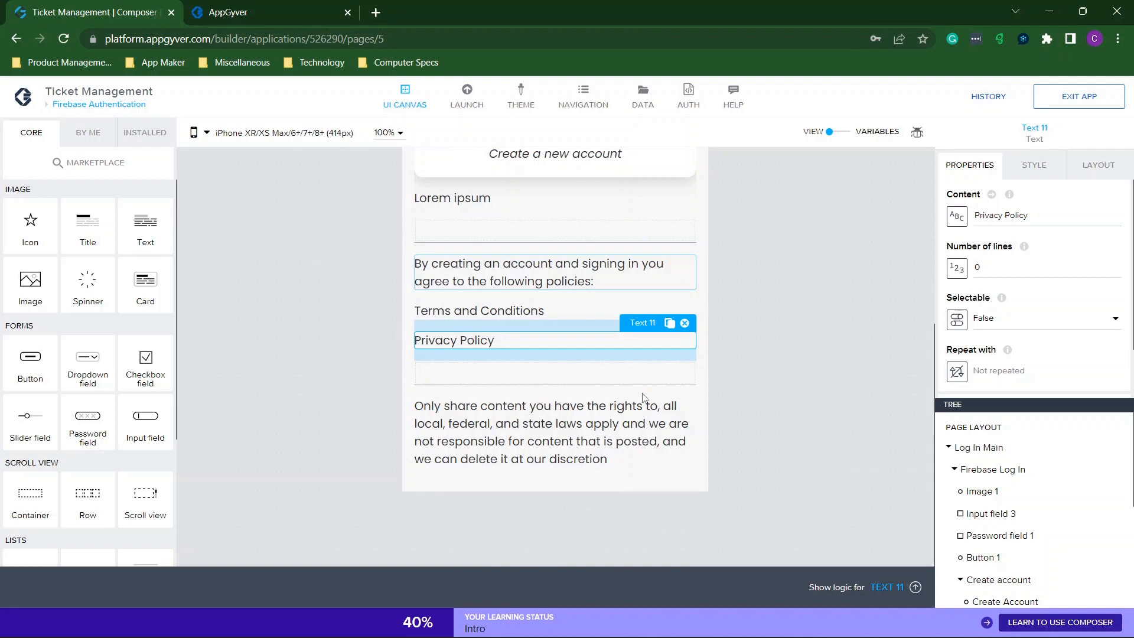
scroll(644, 397, up, 7)
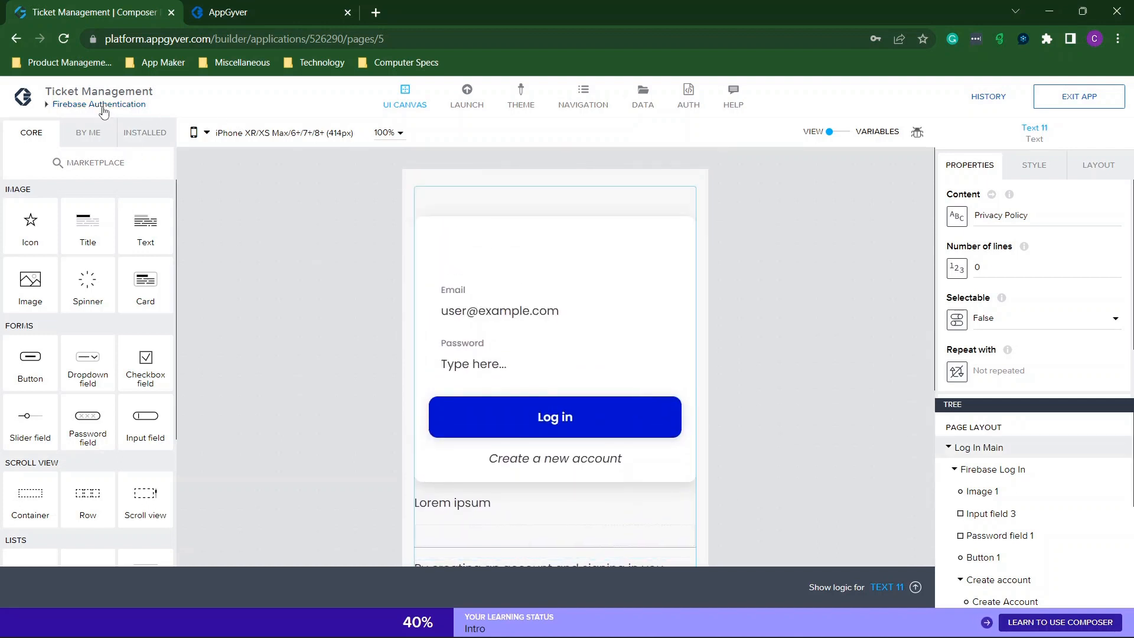
Check the running preview, then open the Home page from the pages list.
click(236, 17)
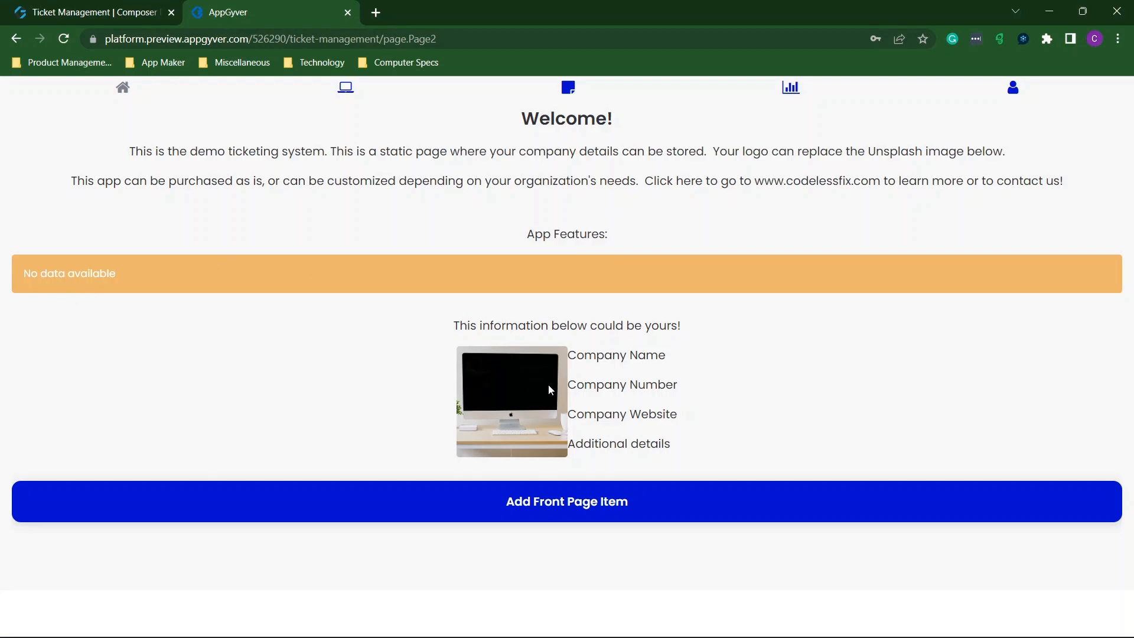
click(19, 7)
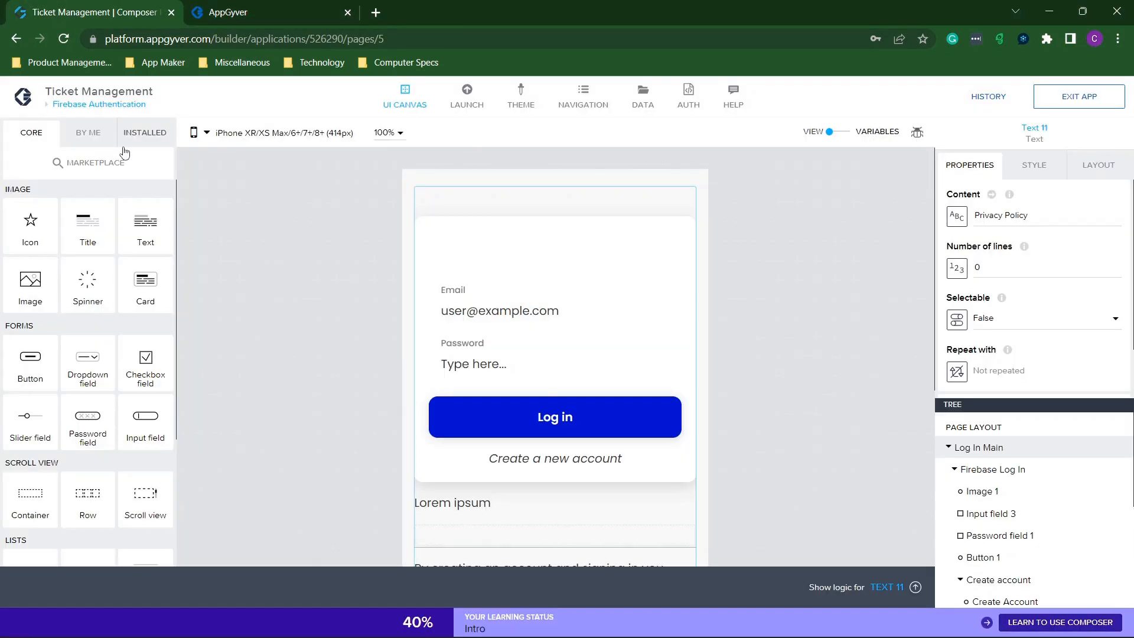
click(86, 110)
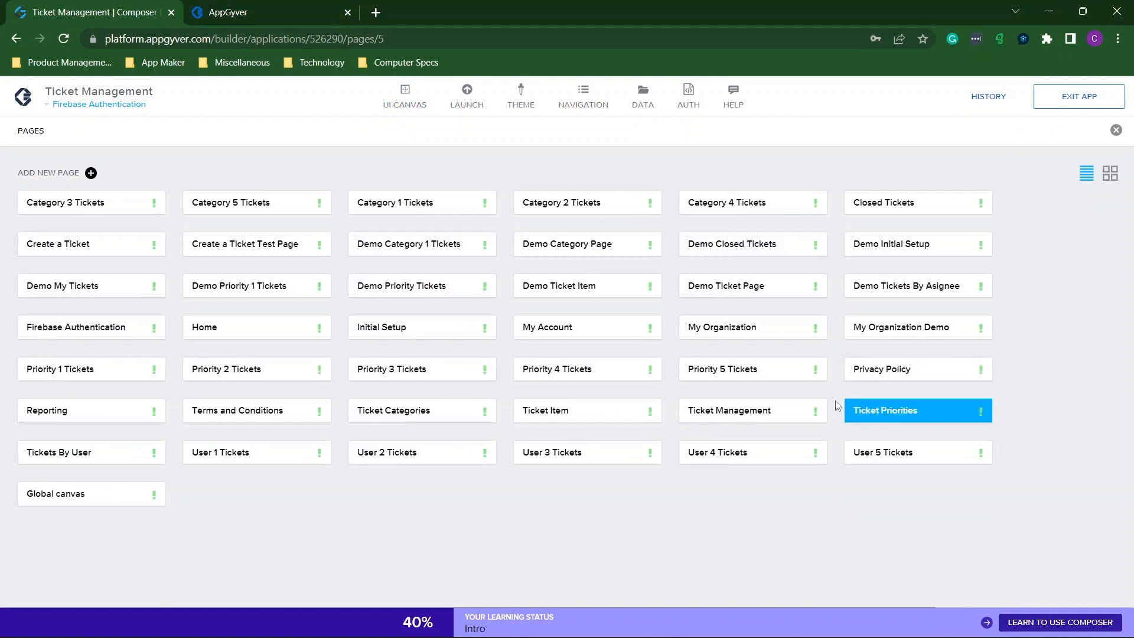
click(244, 330)
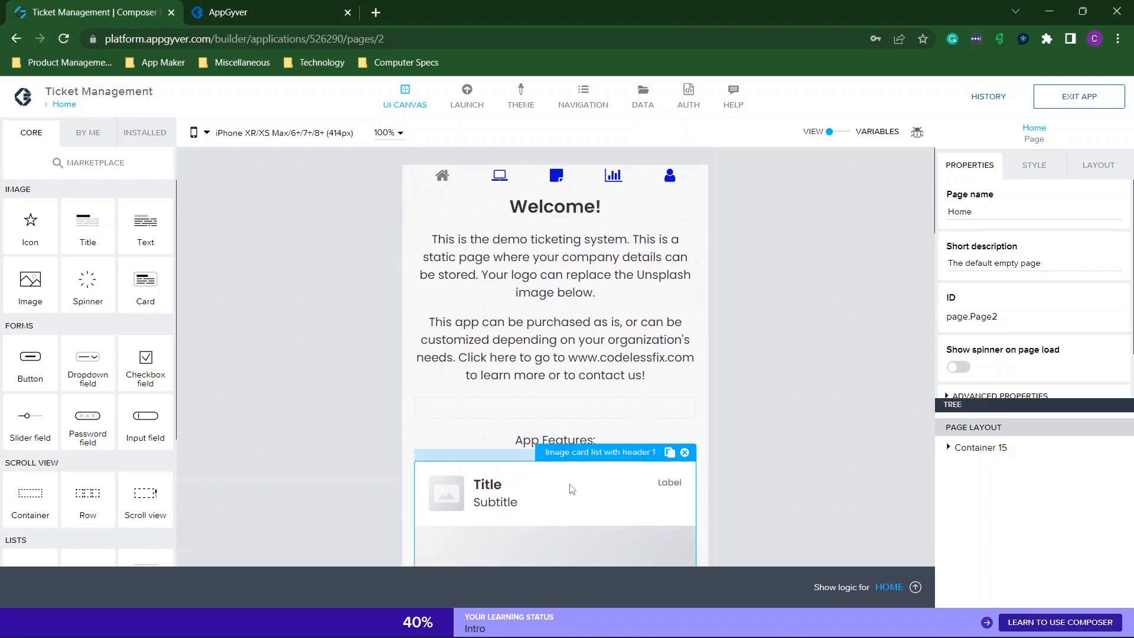
Replace the App Features card list's default image with a pasted Firebase storage URL.
click(576, 491)
drag(977, 269, 1127, 267)
click(1081, 267)
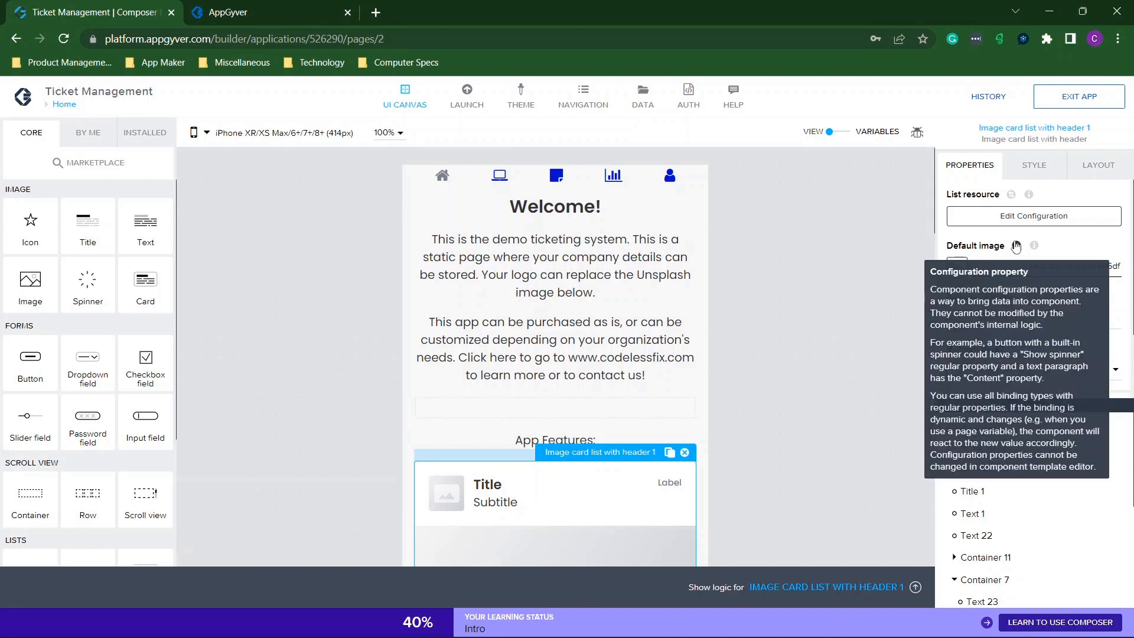
drag(982, 267, 1123, 268)
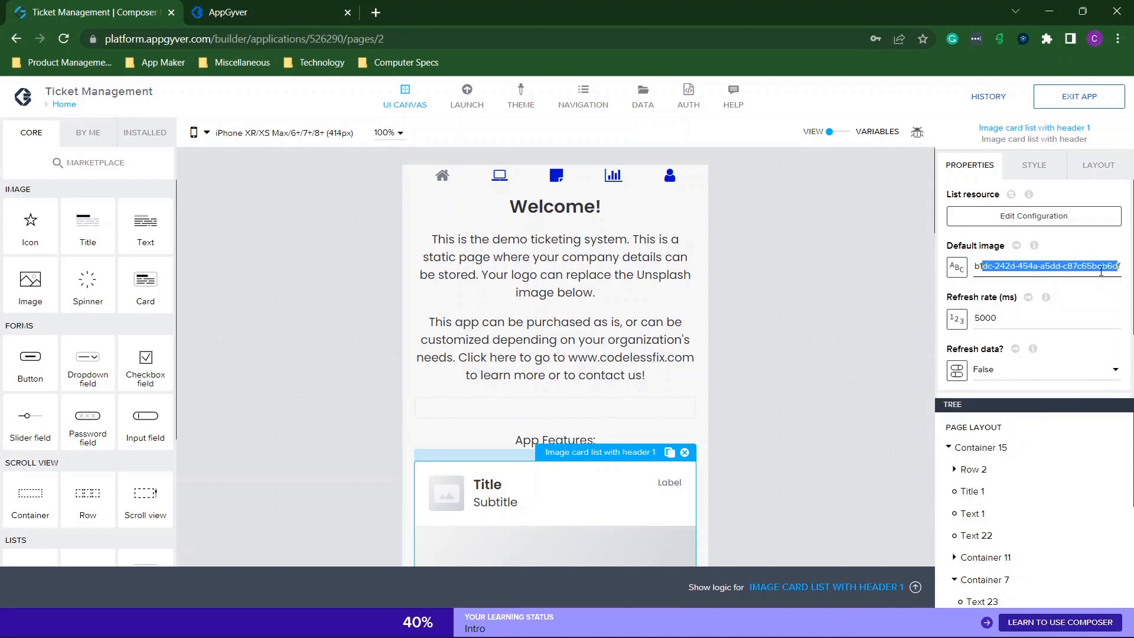
key(ctrl+v)
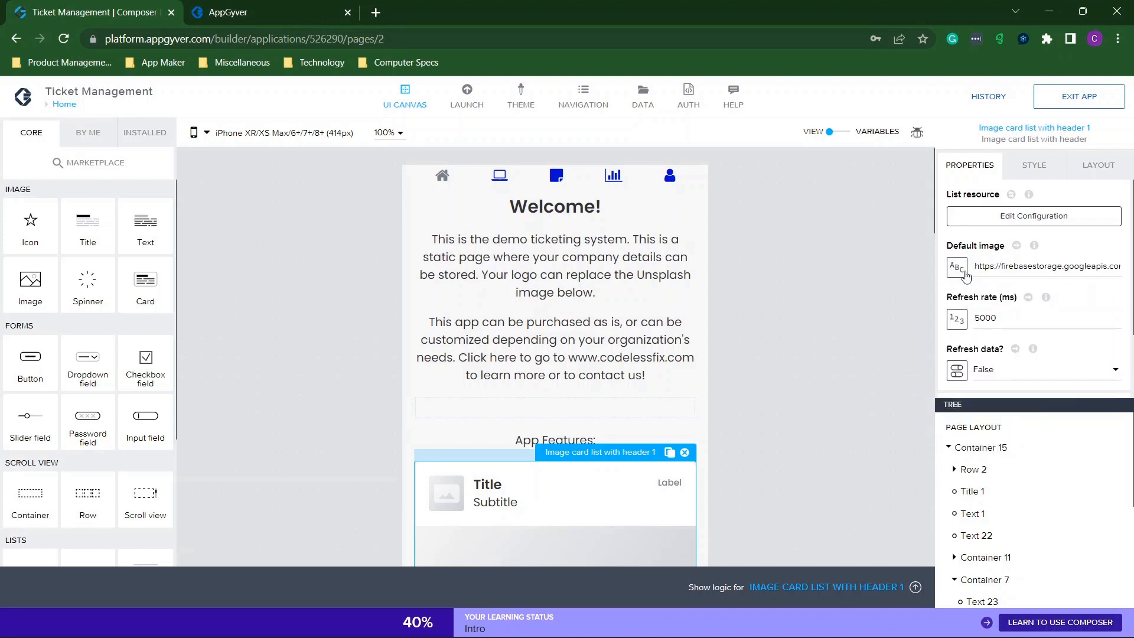
Review the card list's data configuration and leave it without saving.
click(1034, 216)
scroll(525, 366, down, 1)
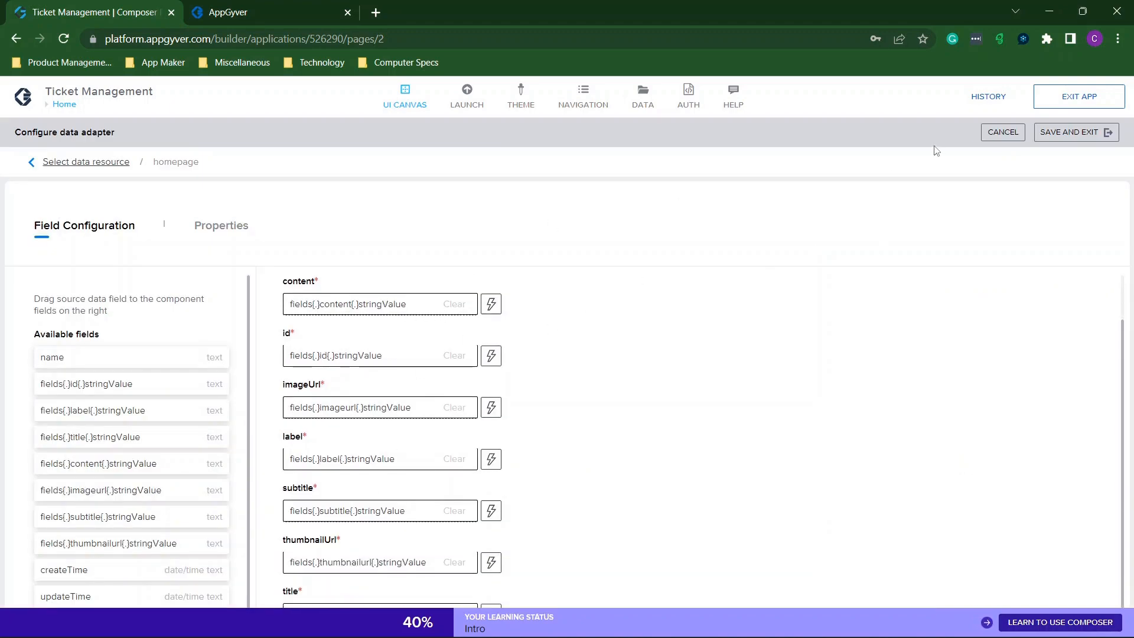
click(992, 134)
scroll(689, 357, down, 3)
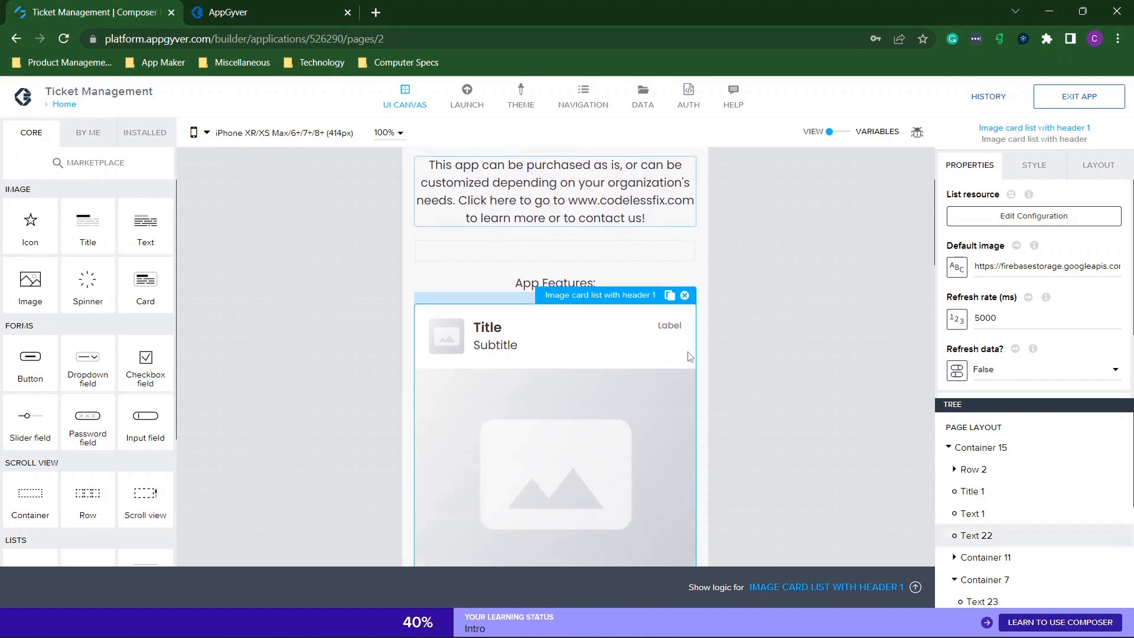
scroll(690, 357, down, 3)
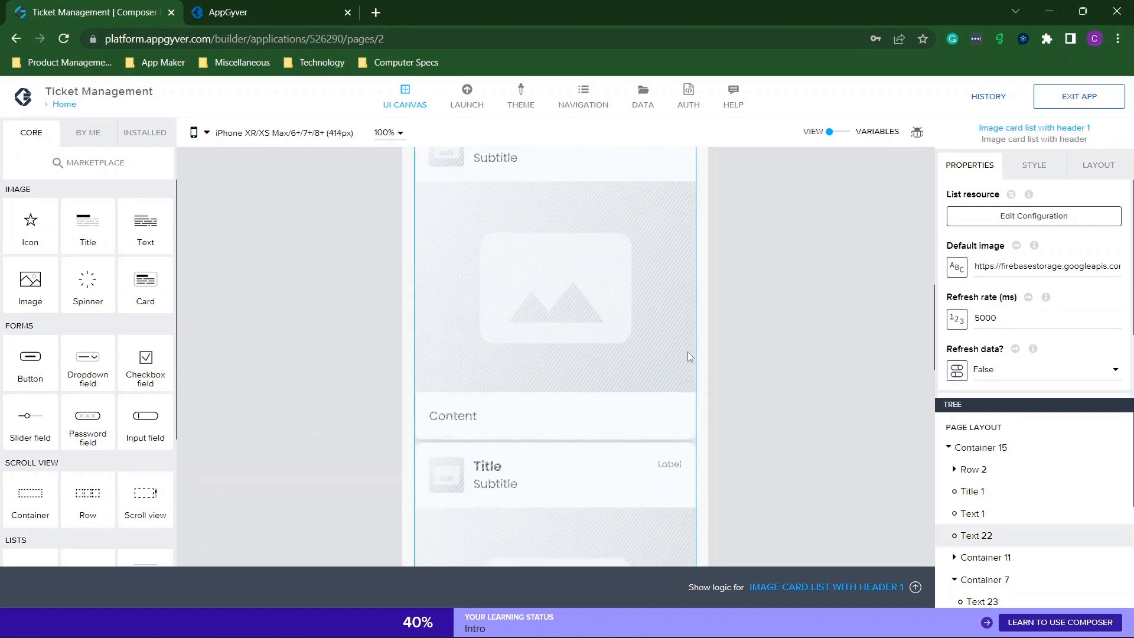
scroll(687, 353, down, 10)
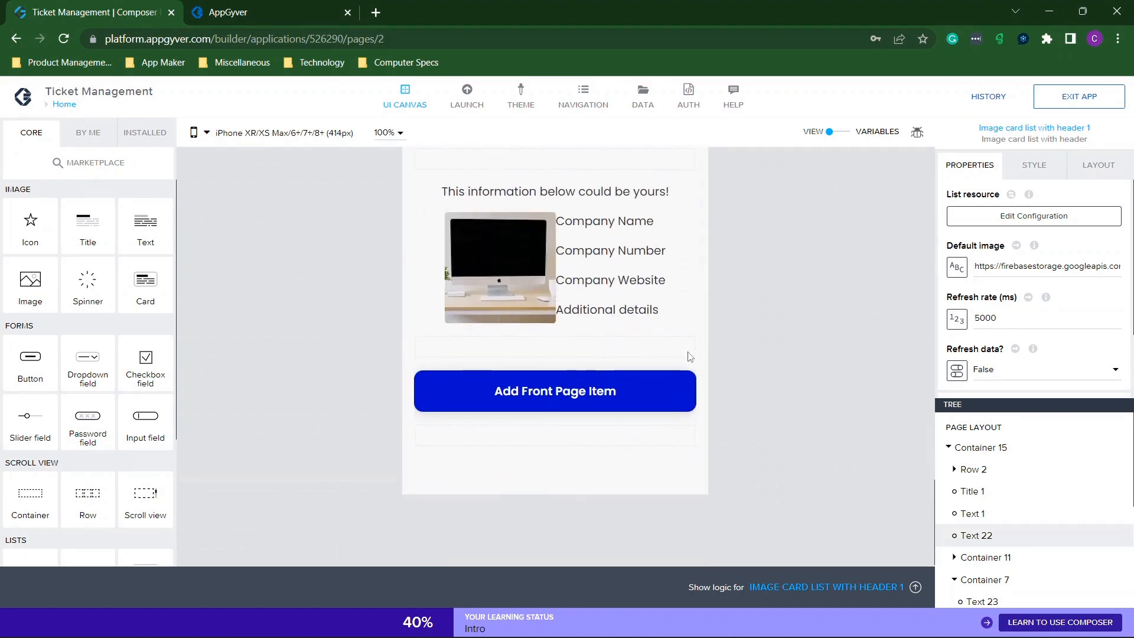
Inspect the computer image and Company Name text, then dock the preview window left.
click(516, 257)
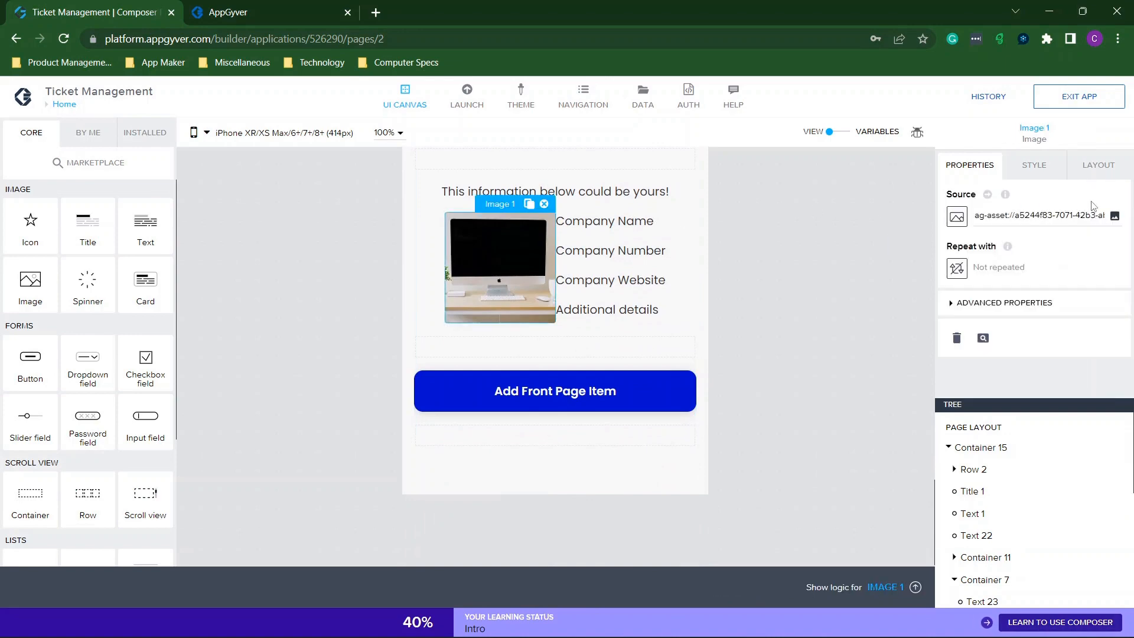
click(1115, 216)
click(614, 227)
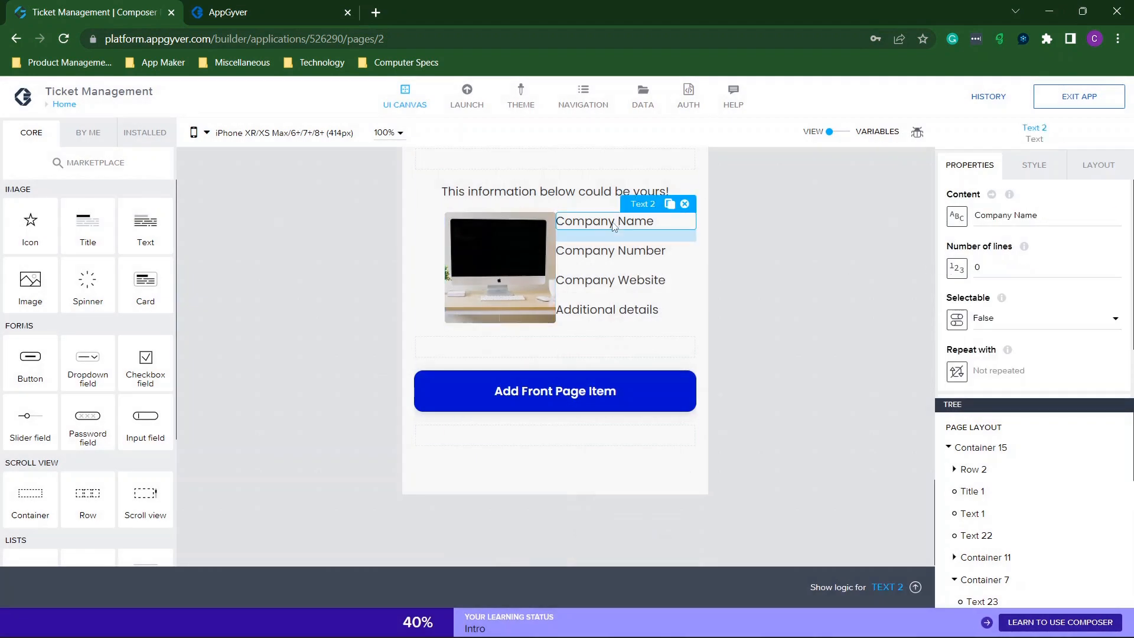
triple_click(1030, 214)
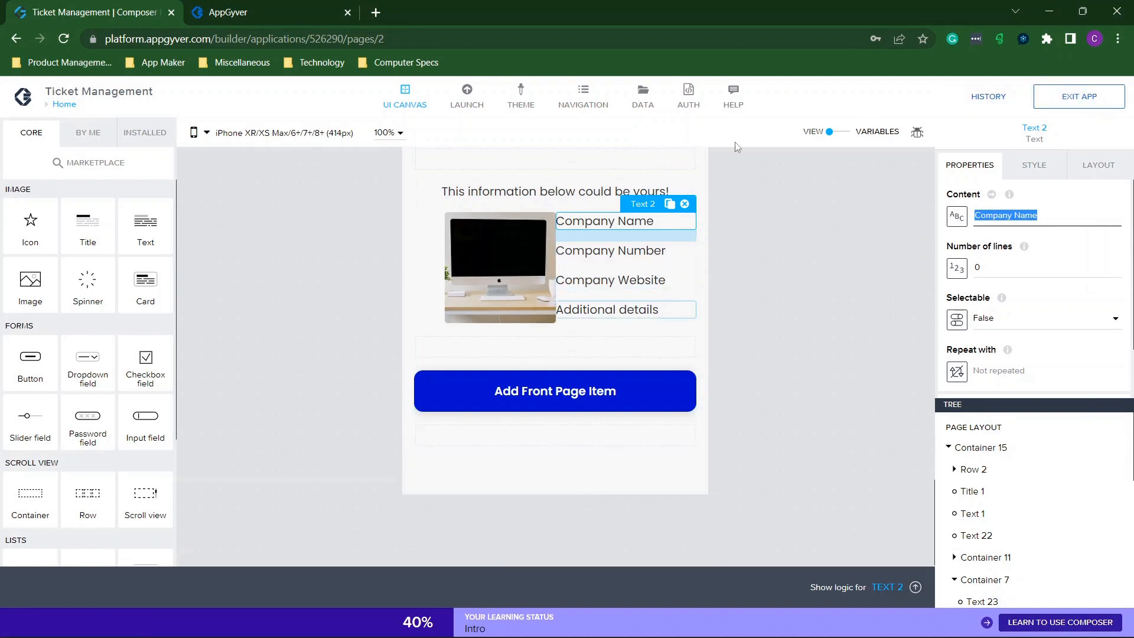
scroll(737, 147, up, 2)
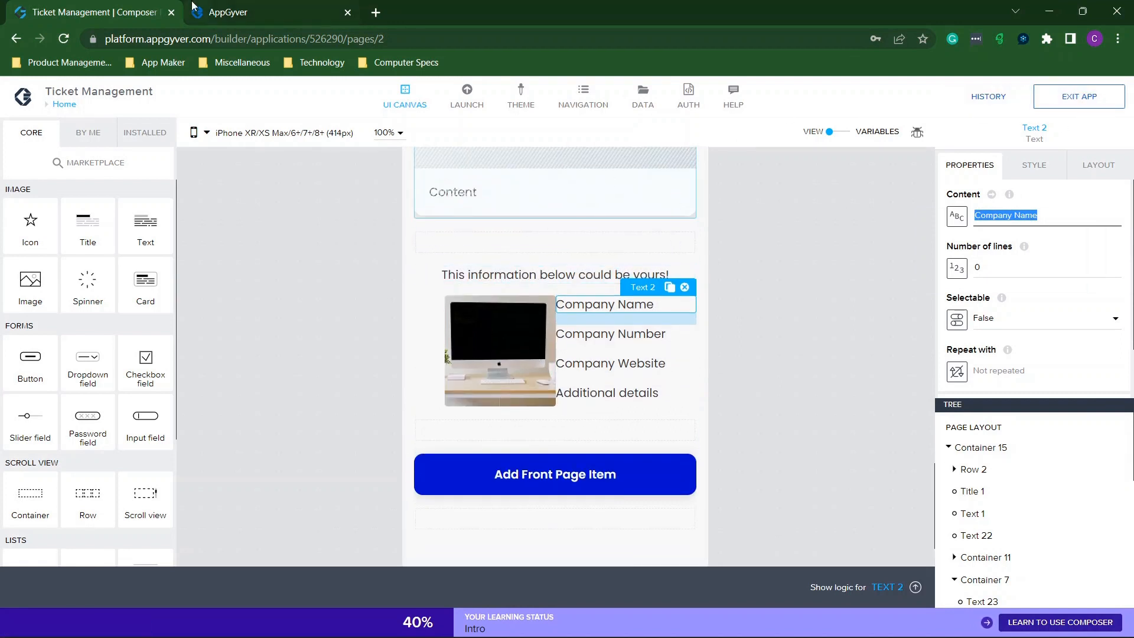
click(248, 13)
drag(582, 7, 2, 165)
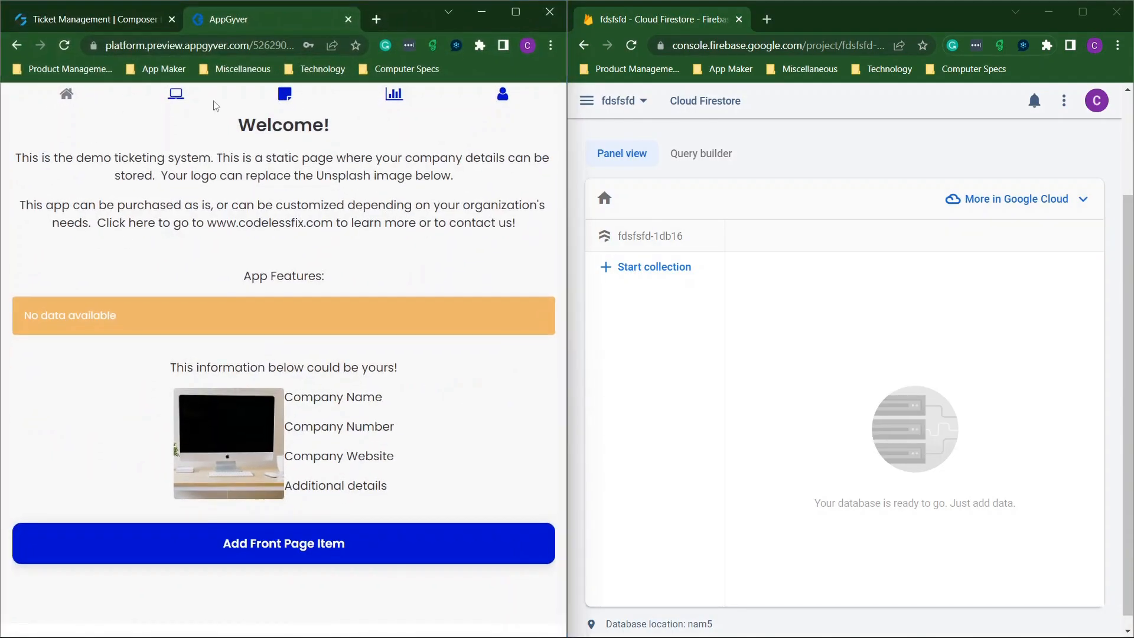
Open the My Organization page in the app preview.
click(182, 97)
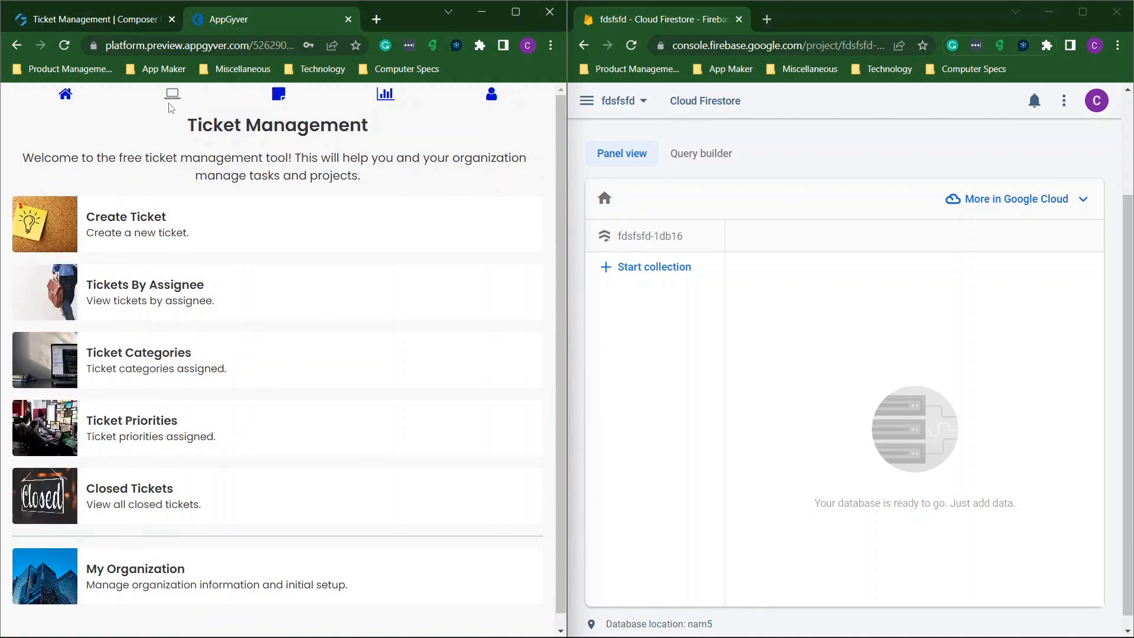
click(82, 574)
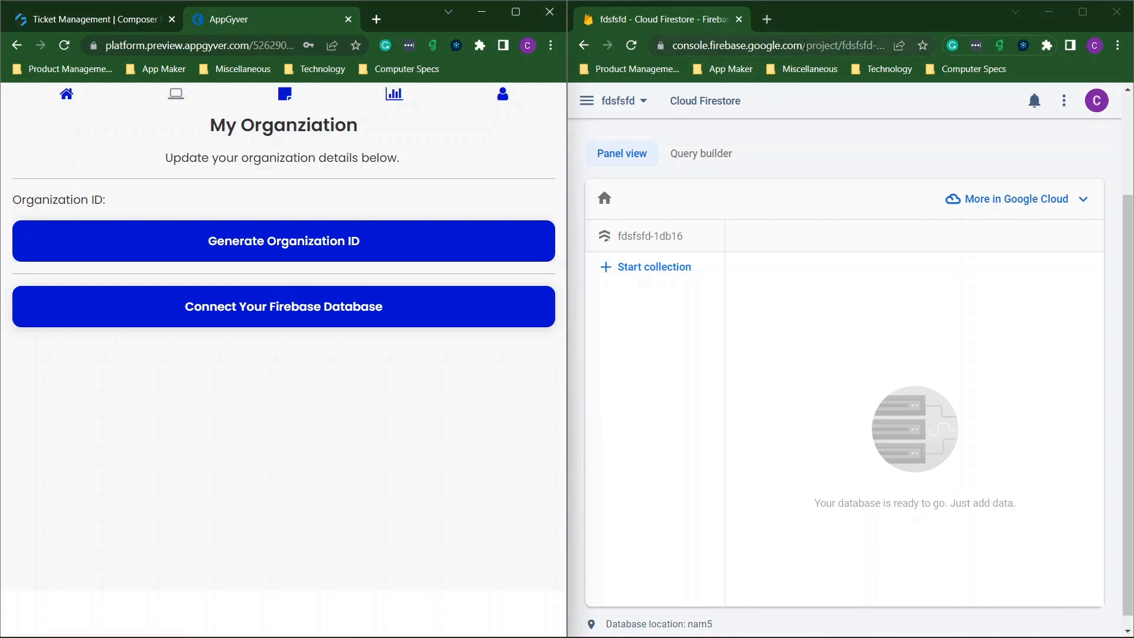
click(822, 48)
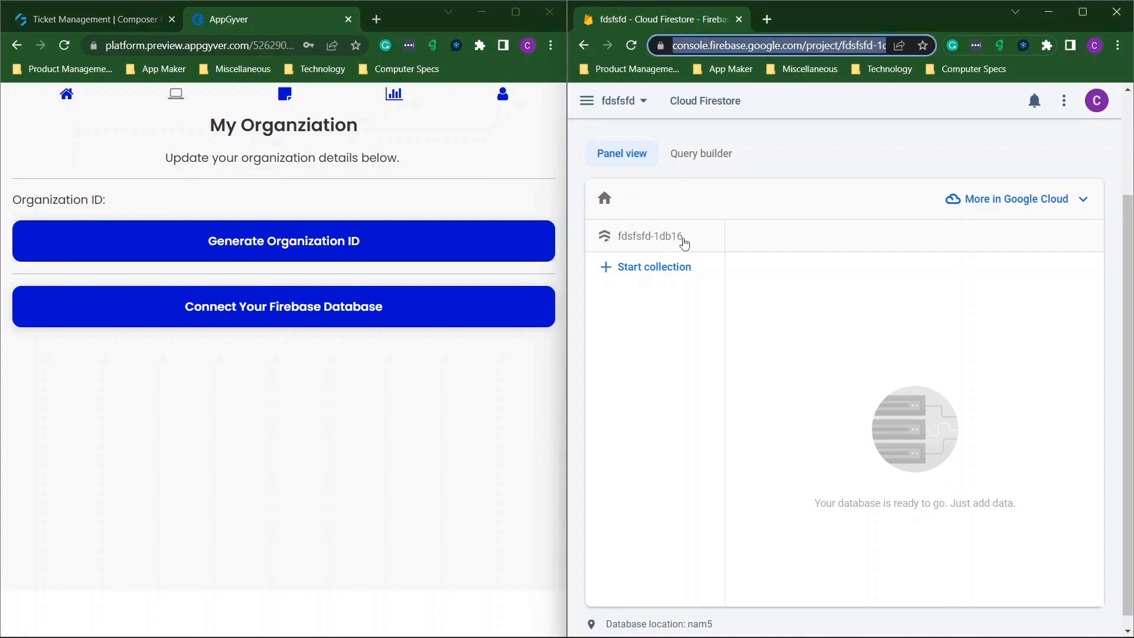
drag(684, 243, 623, 240)
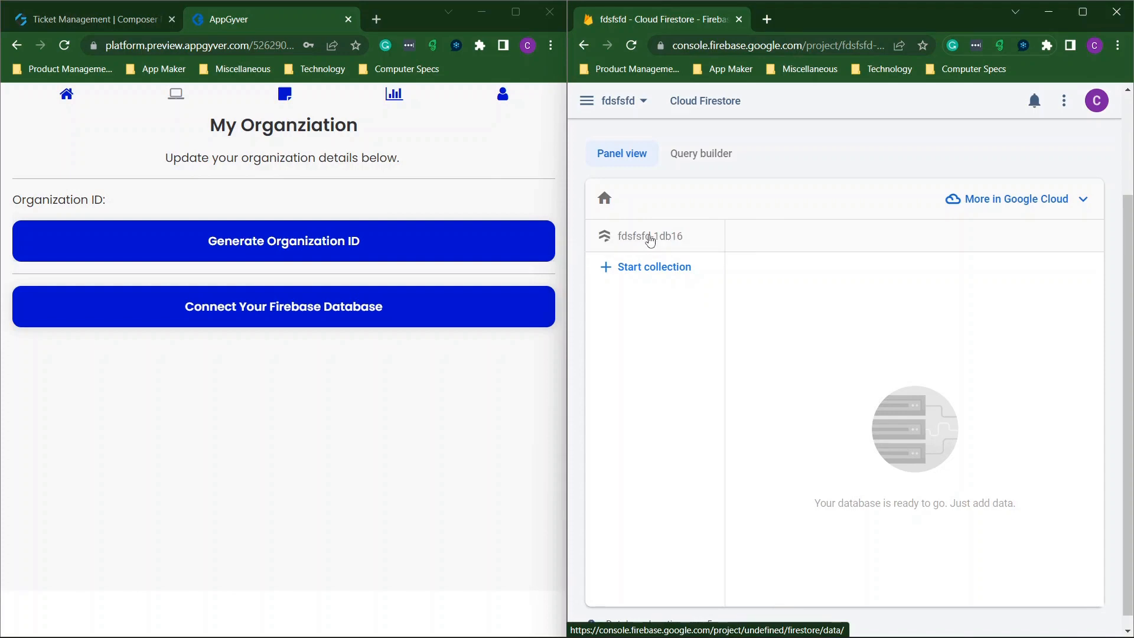
Select project id fdsfsfd-1db16 in the Firebase address, then dock the console beside the preview.
click(1083, 12)
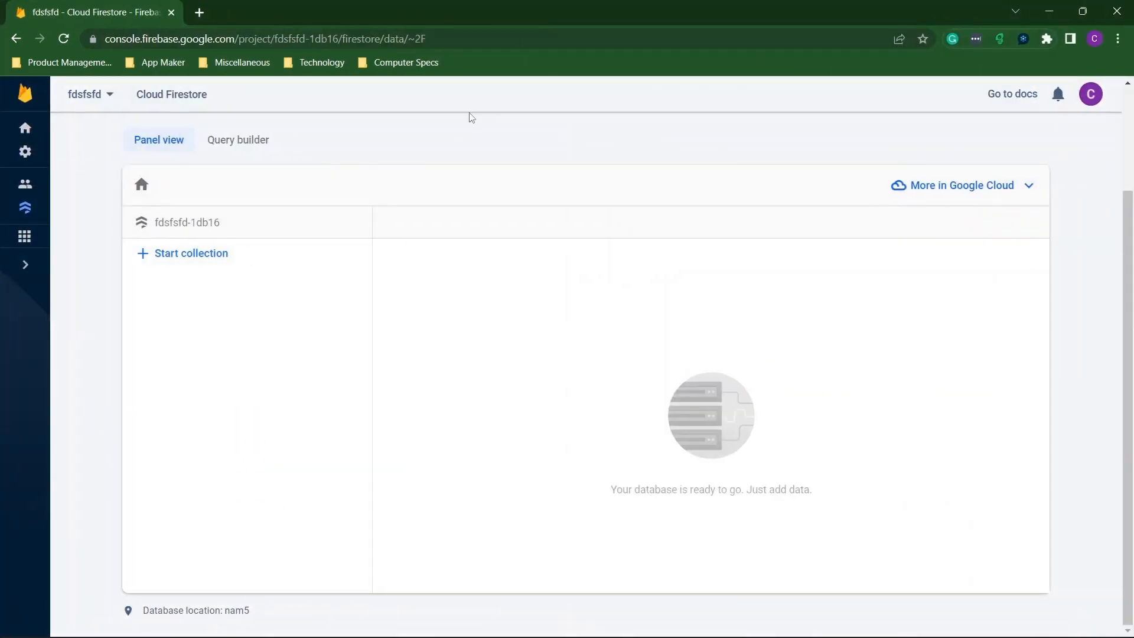
click(292, 44)
click(310, 39)
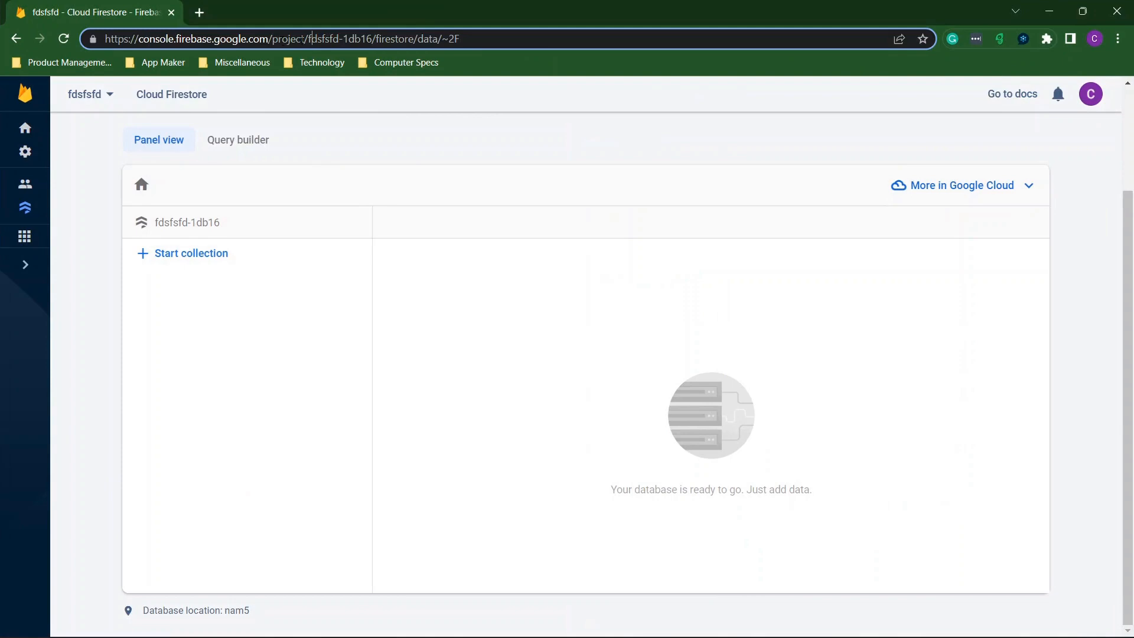
drag(308, 39, 367, 39)
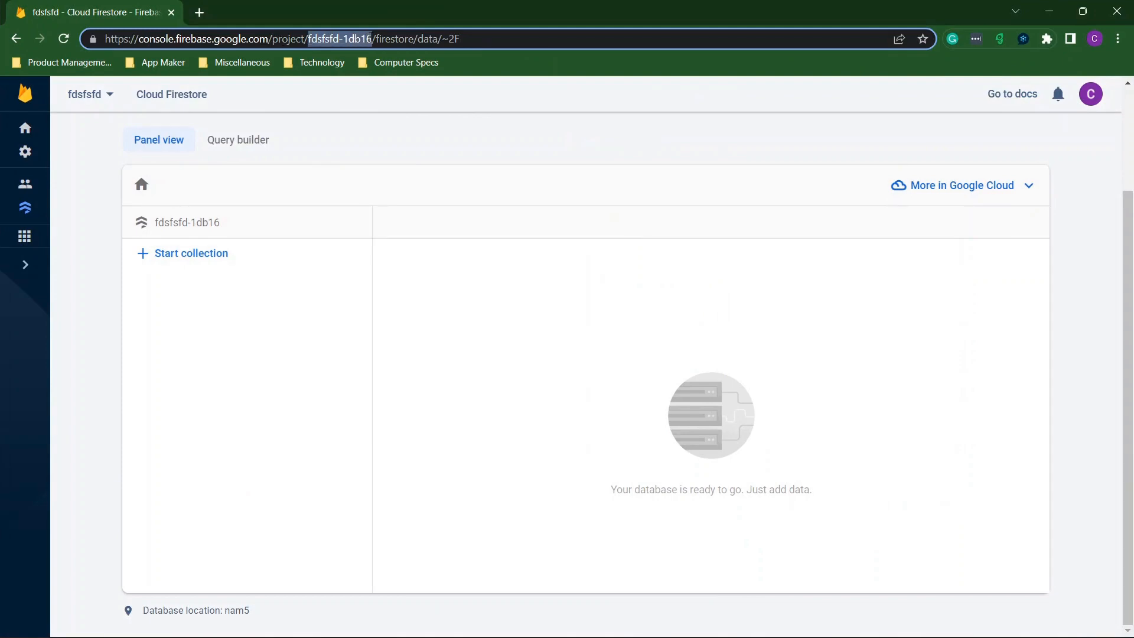
double_click(401, 6)
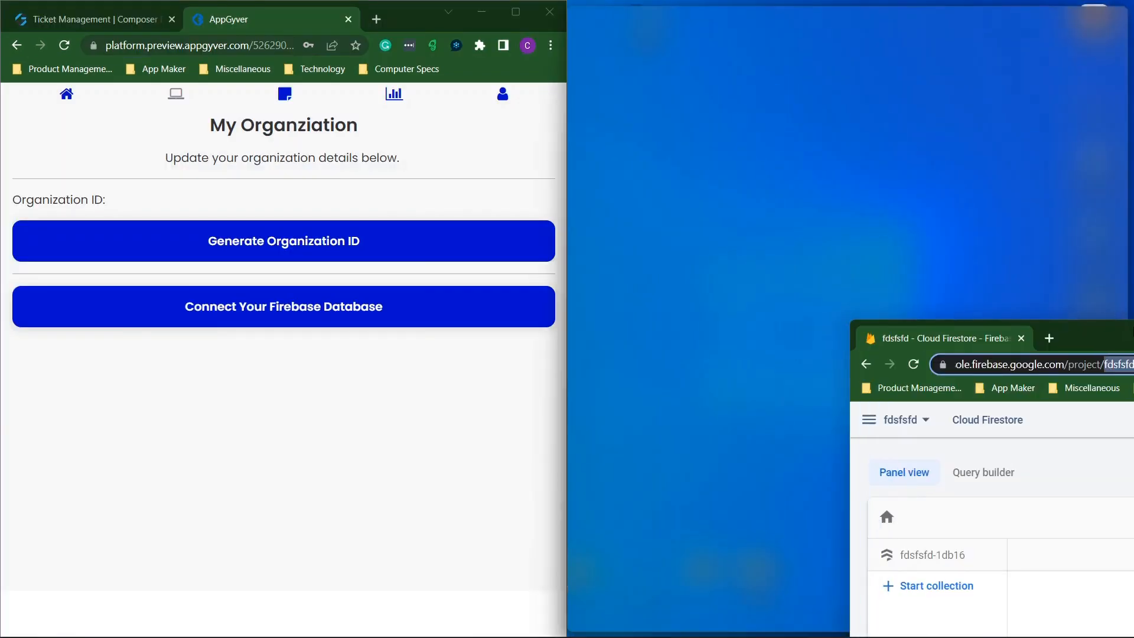
Paste project id fdsfsfd-1db16 into Connect Your Firebase Database and add the profile details.
click(295, 317)
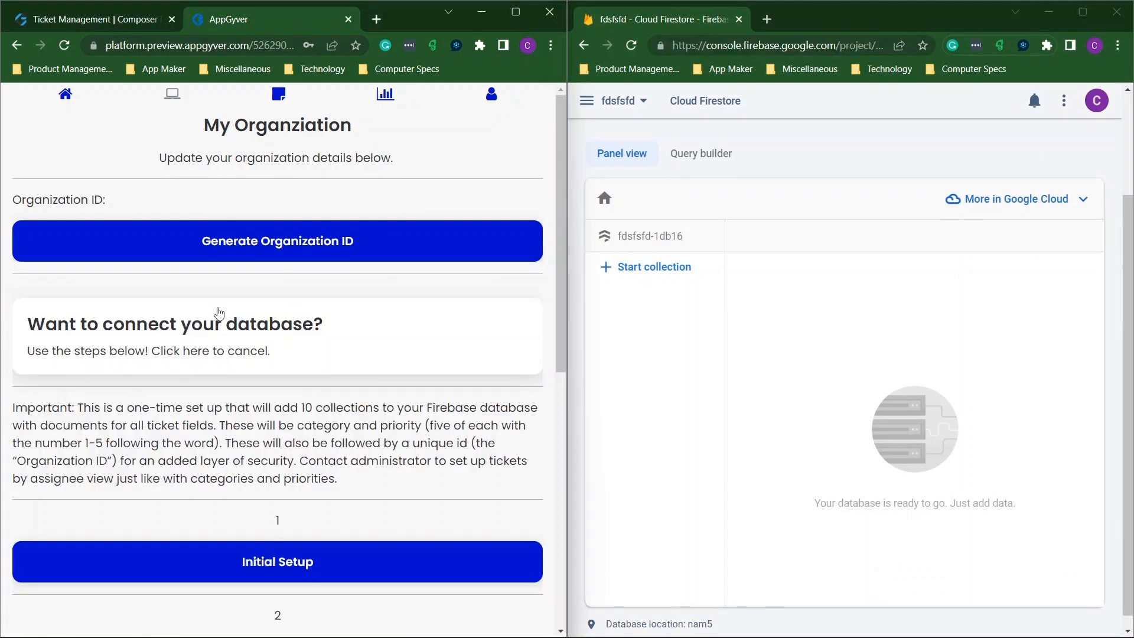
scroll(220, 314, down, 5)
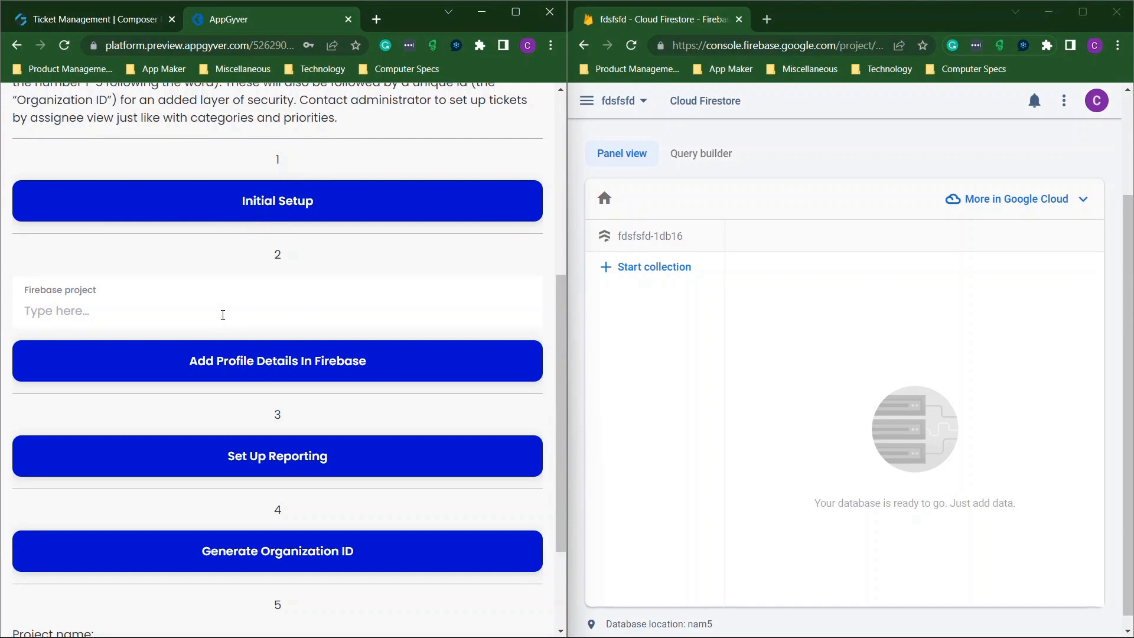
click(223, 314)
text(fdsfsfd-1db16)
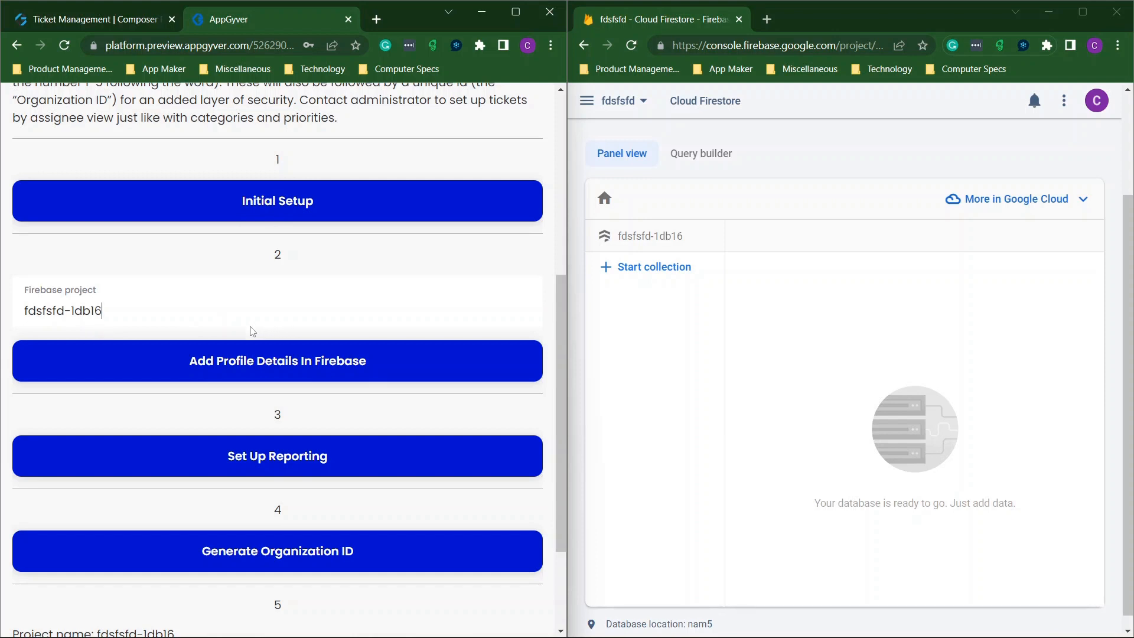
click(249, 365)
Reload Firestore to confirm profiledetails, then run Set Up Reporting.
click(632, 48)
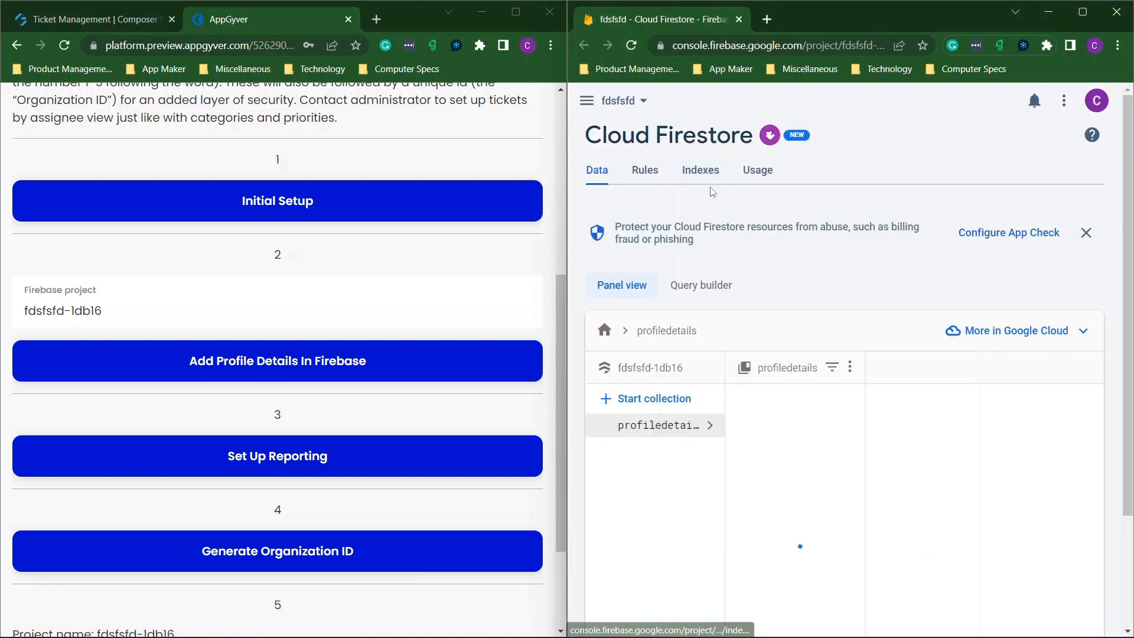
scroll(768, 281, down, 3)
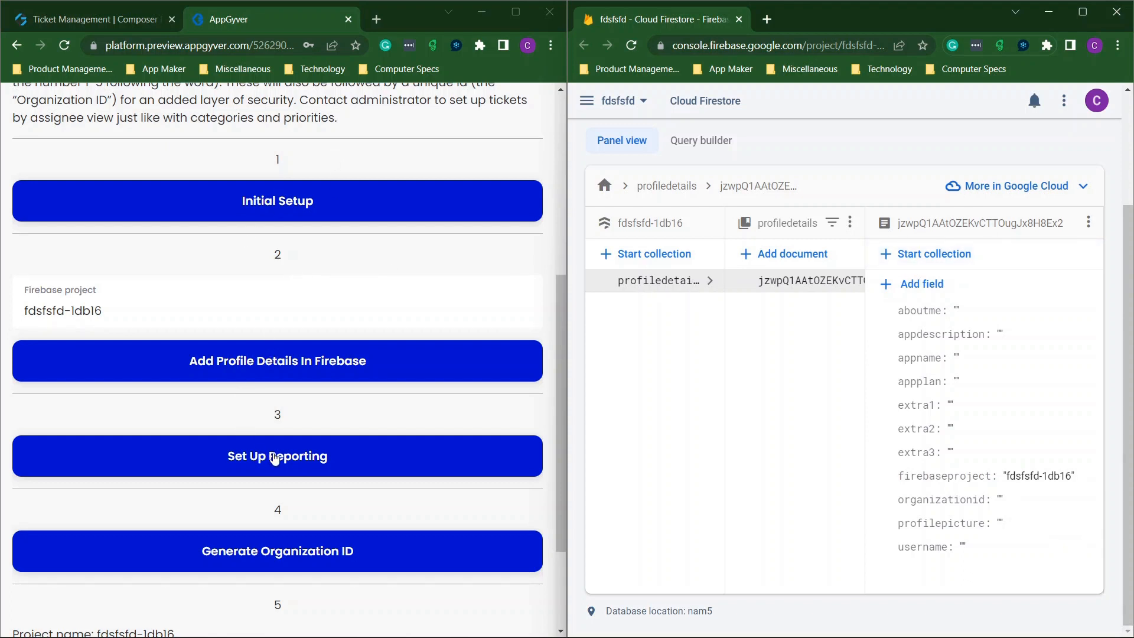
click(302, 459)
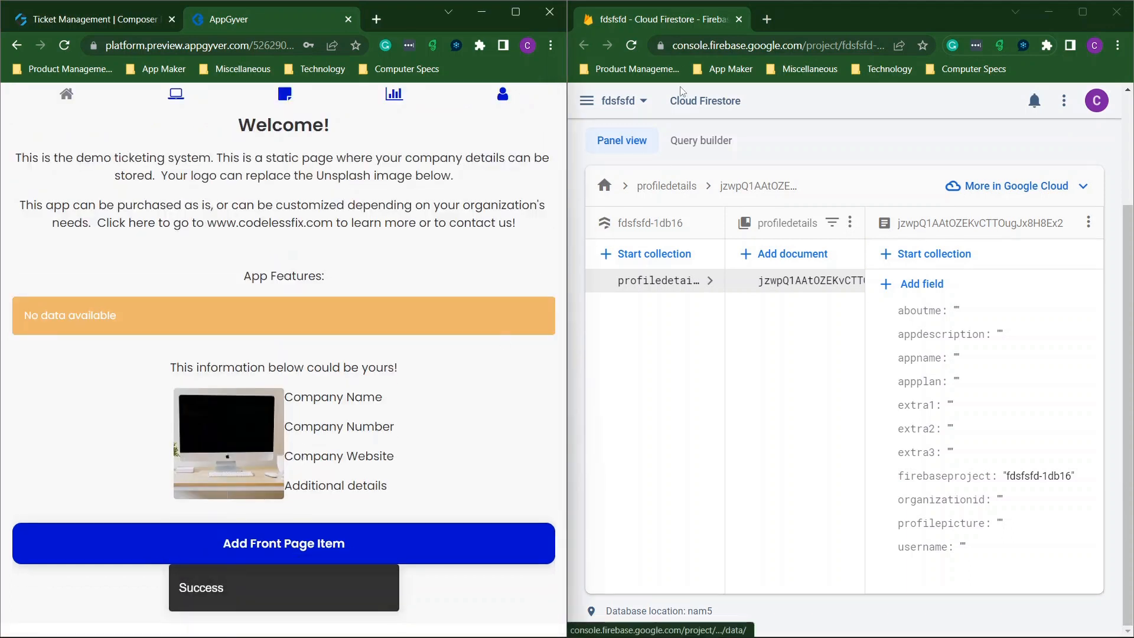
Reload Firestore and browse the useropen, priorityclosed, priorityopen, userclosed and profiledetails collections.
click(633, 46)
click(635, 45)
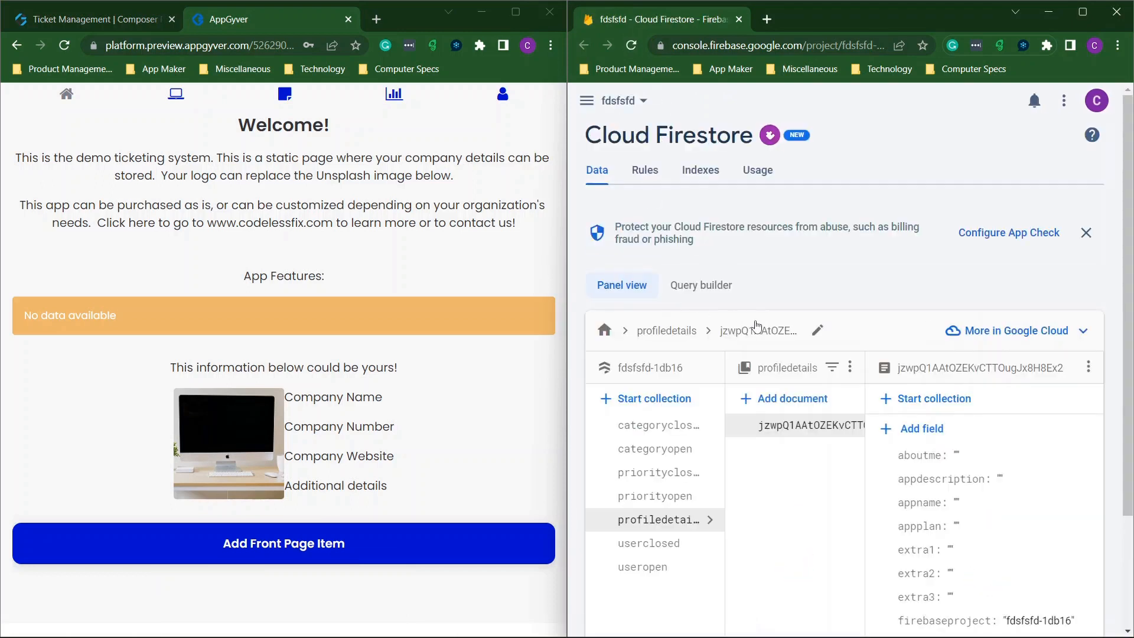
scroll(755, 325, down, 1)
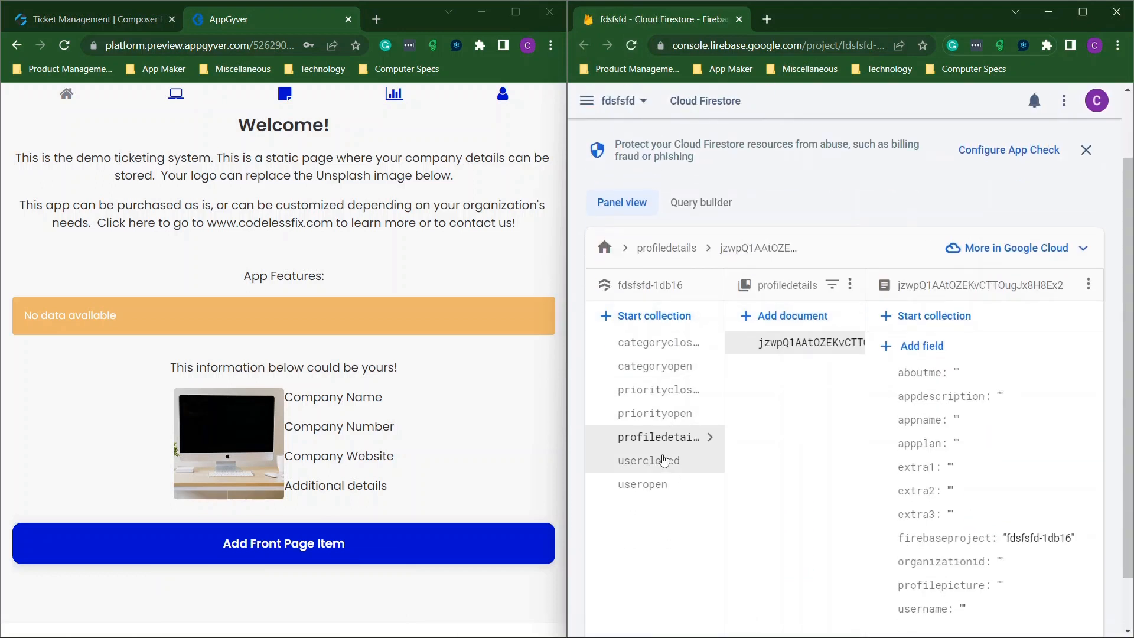
click(654, 485)
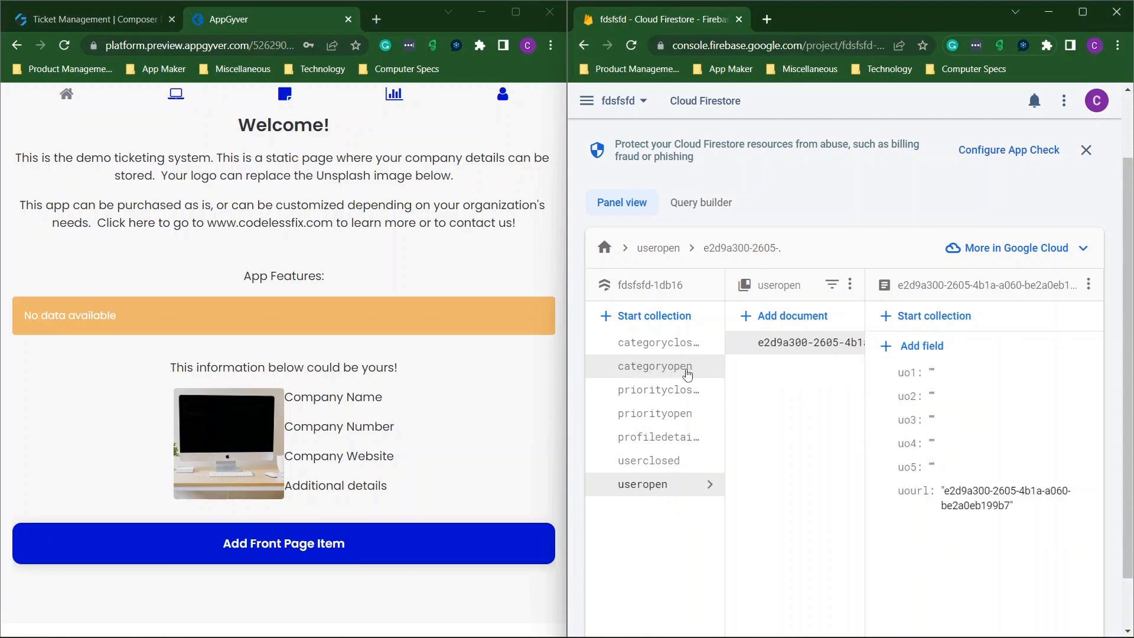
click(654, 391)
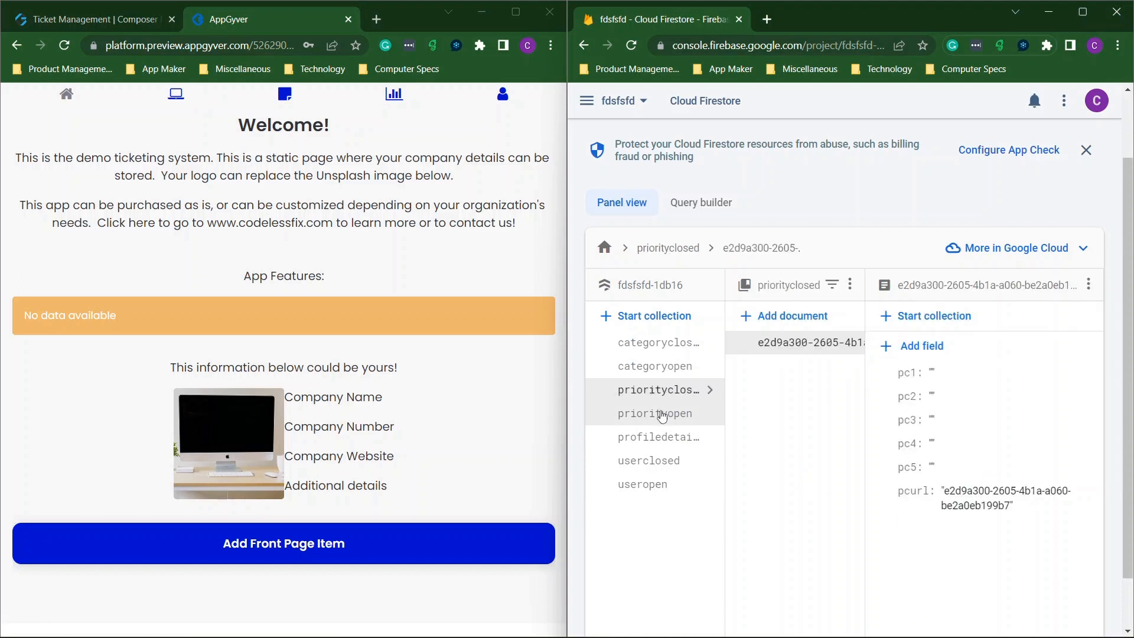
click(661, 414)
click(663, 458)
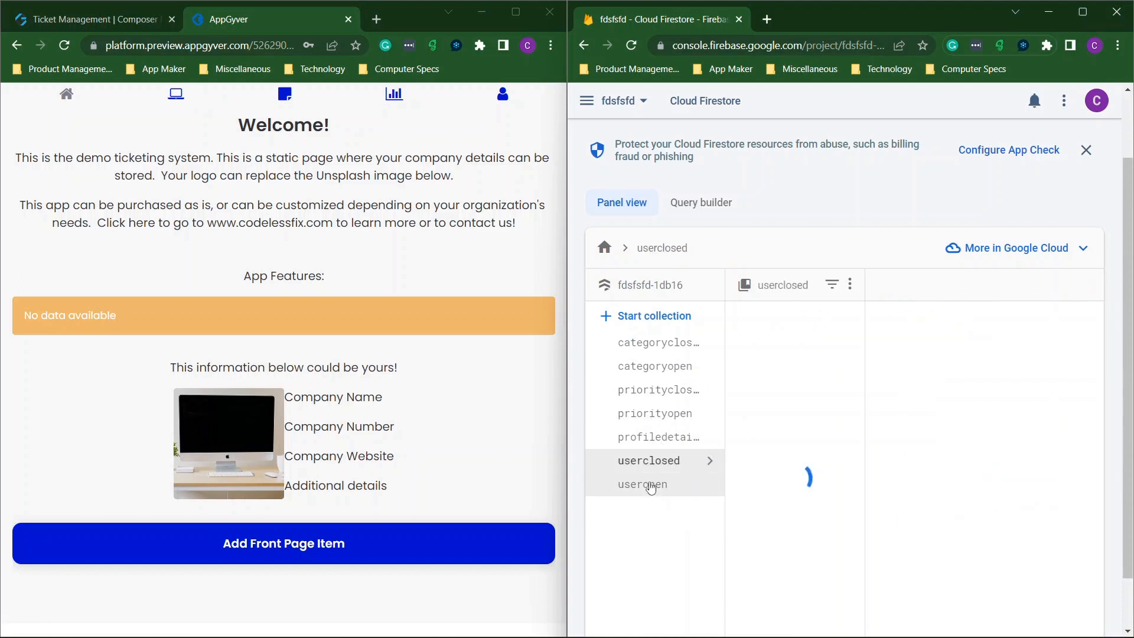
click(649, 486)
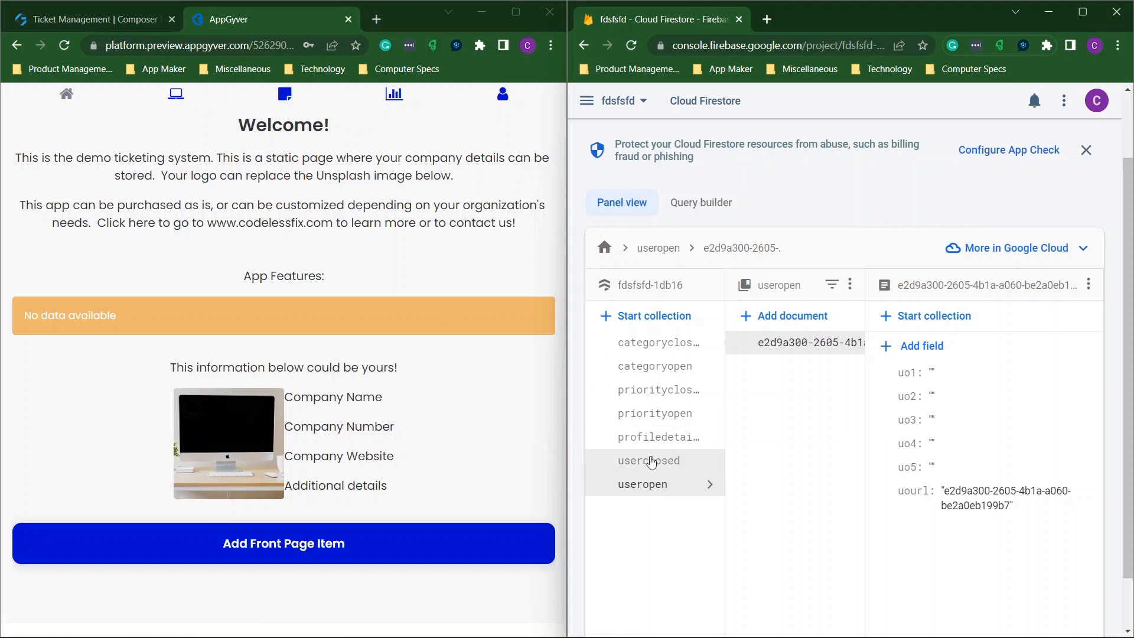
click(657, 439)
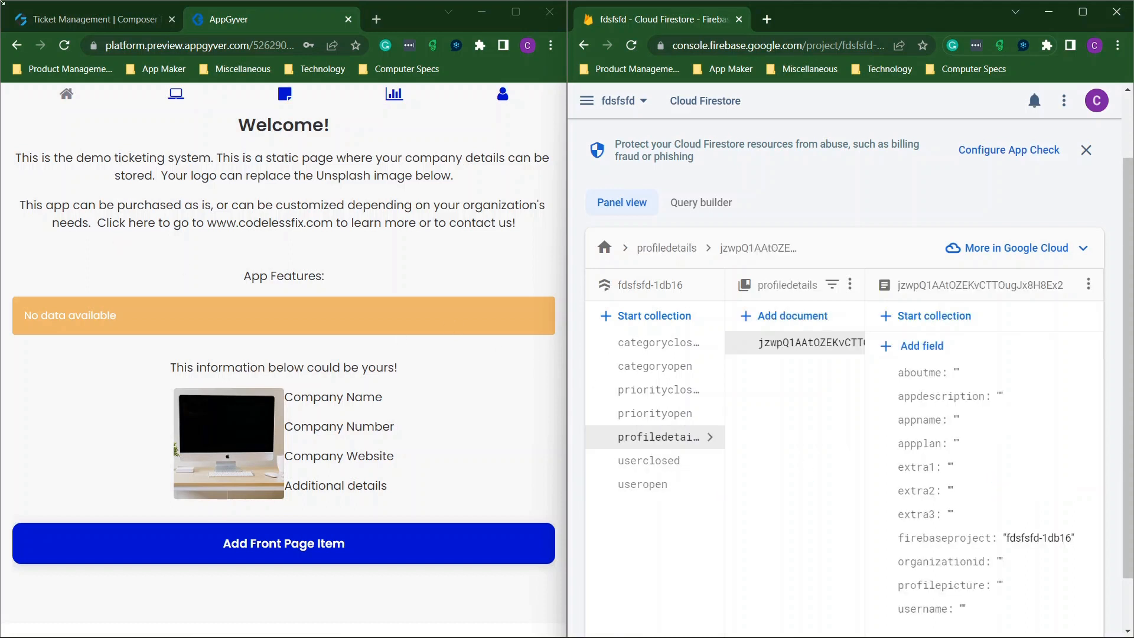
In the preview, reopen My Organization's Connect Your Firebase Database setup steps.
click(53, 20)
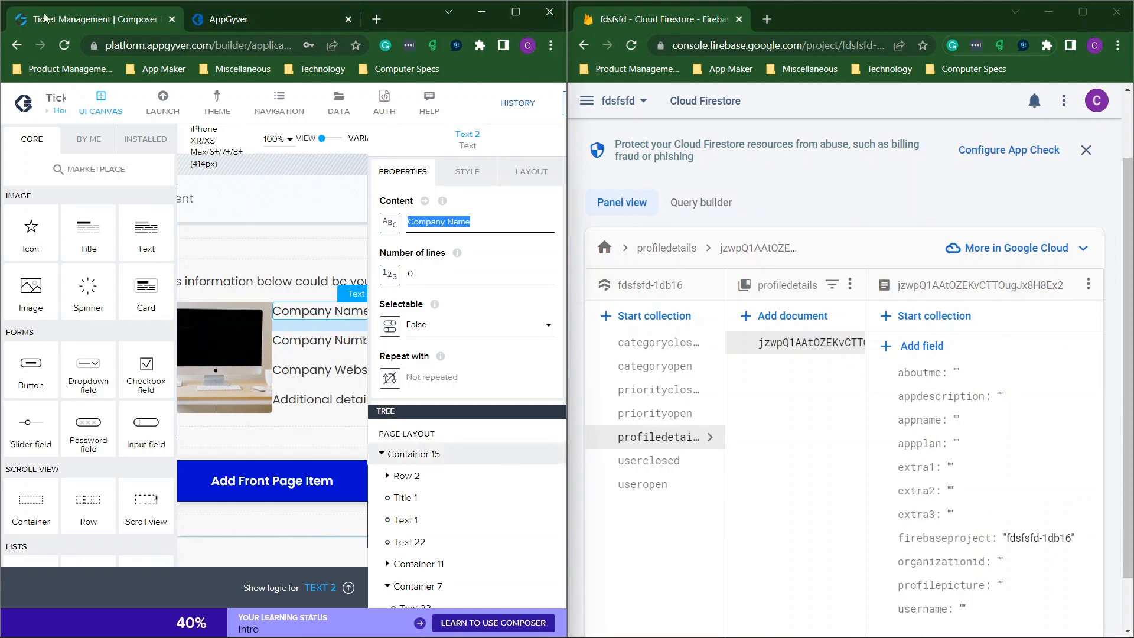
click(264, 27)
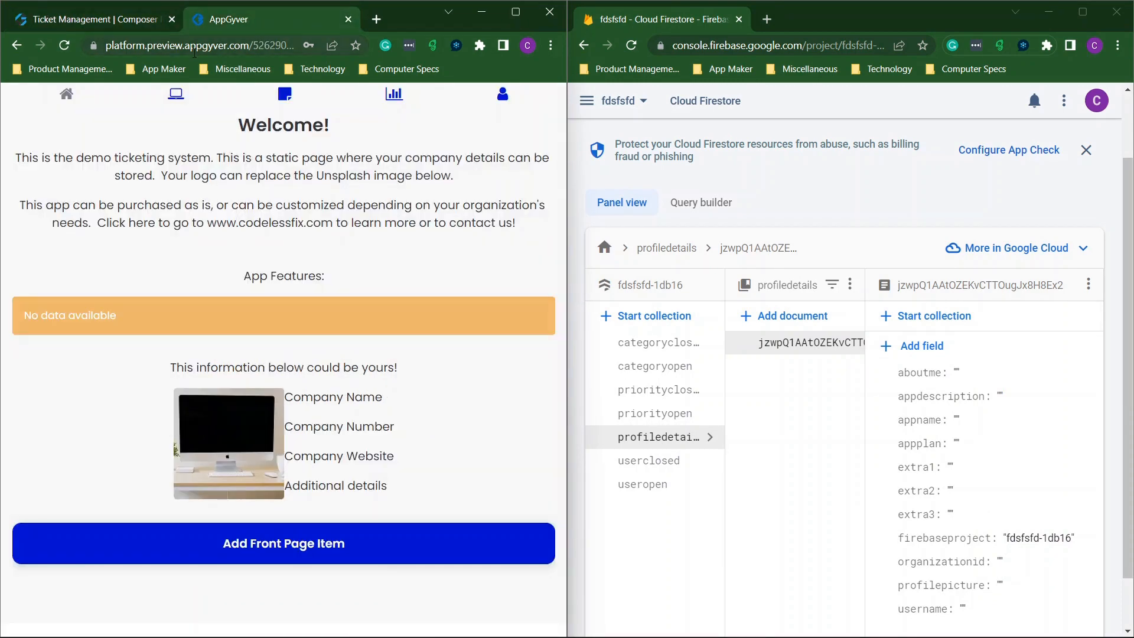
click(103, 18)
click(230, 25)
click(175, 95)
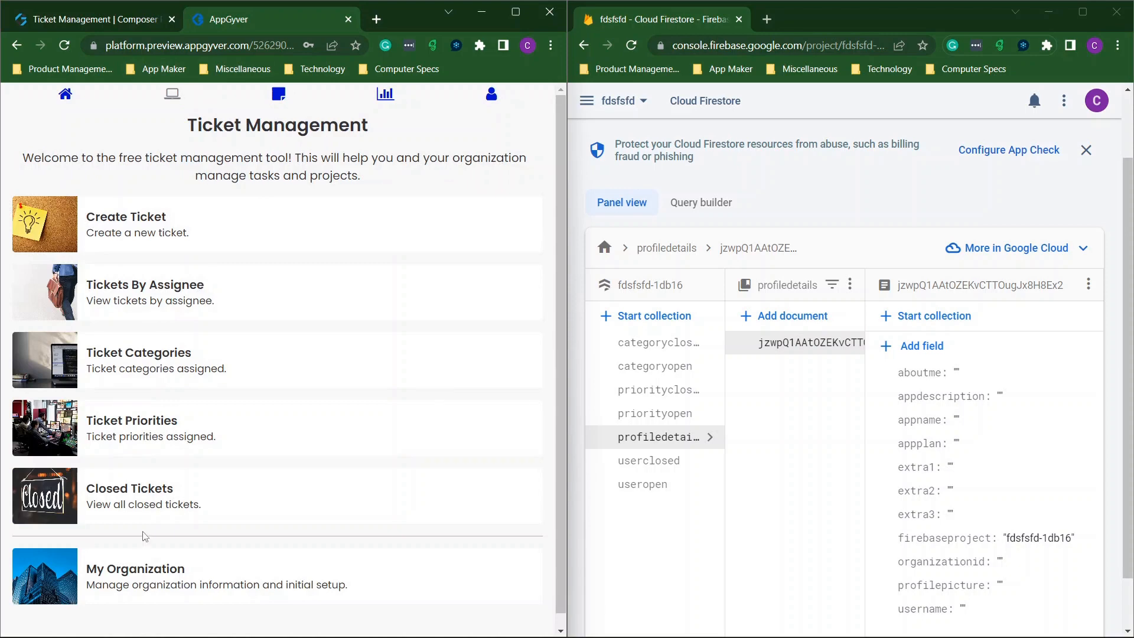
click(135, 587)
click(252, 308)
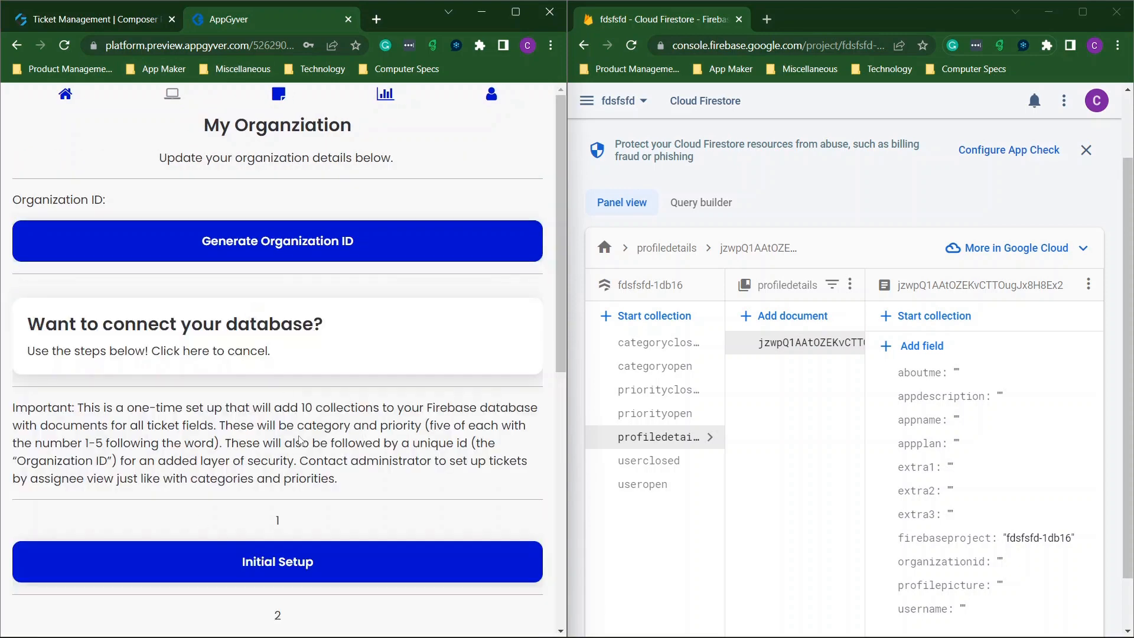
scroll(358, 465, down, 5)
scroll(322, 407, down, 3)
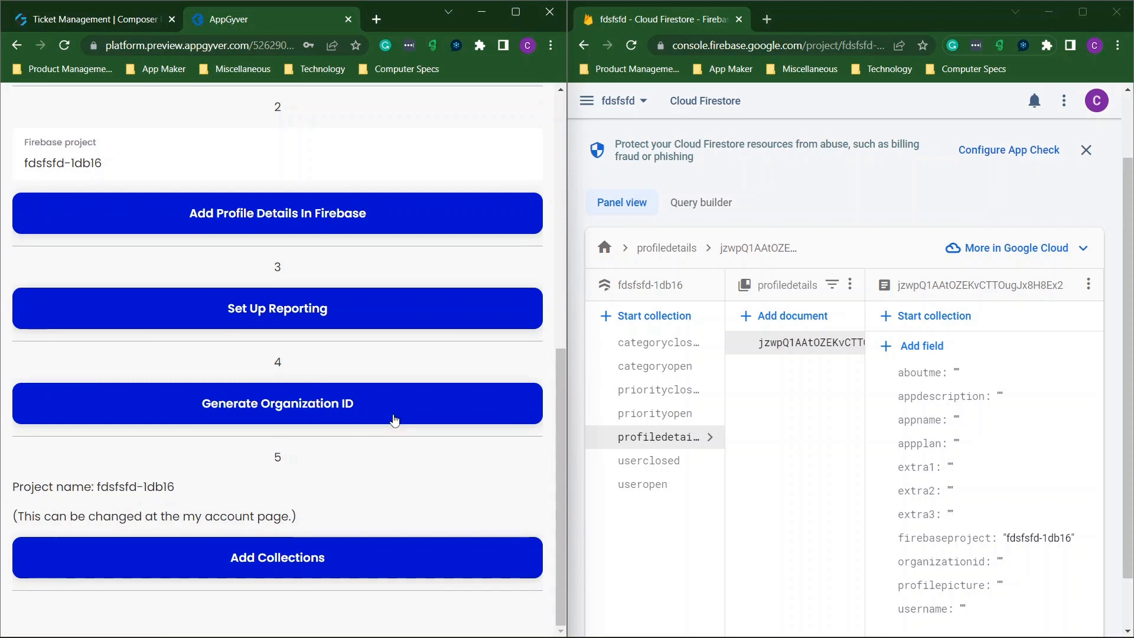
Generate a new organization ID and save it.
click(291, 409)
scroll(330, 378, up, 6)
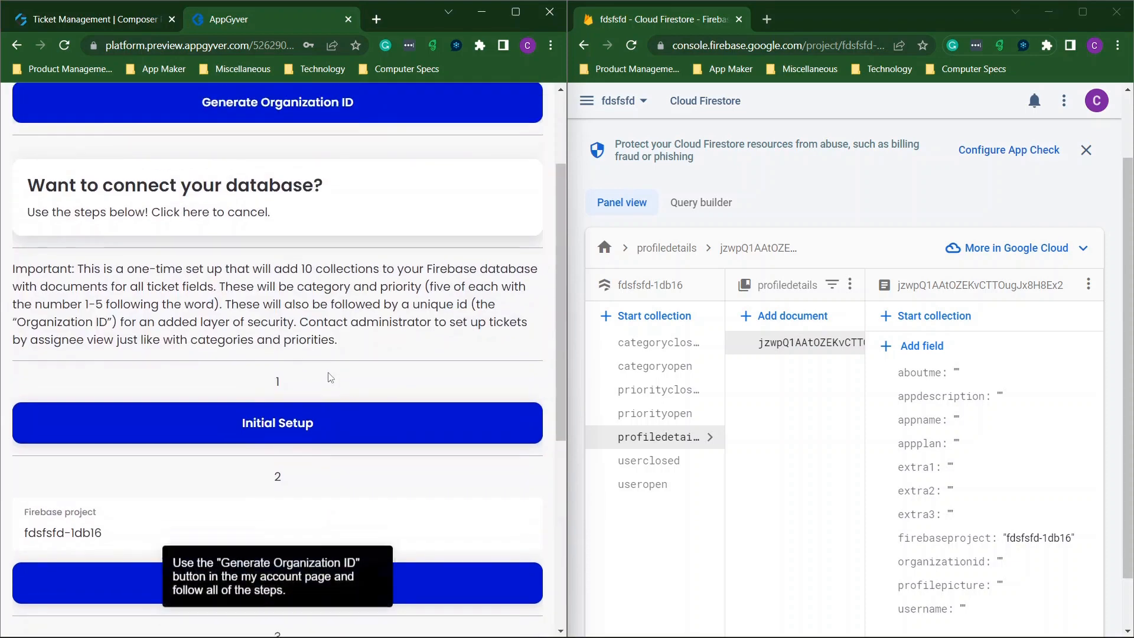
scroll(257, 275, up, 2)
click(272, 243)
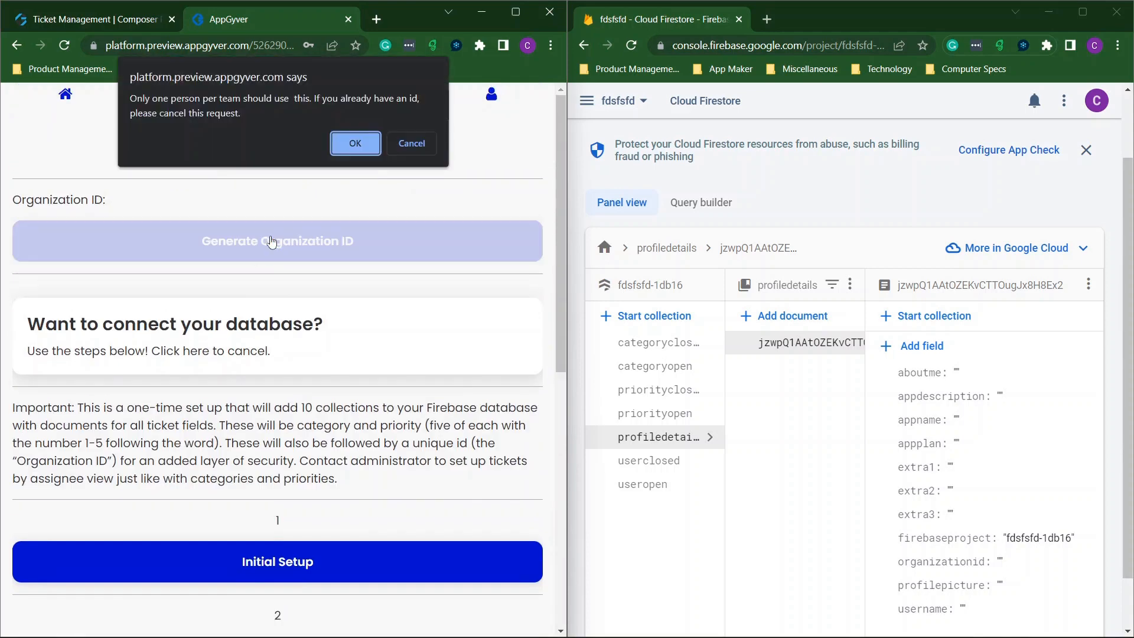
click(345, 143)
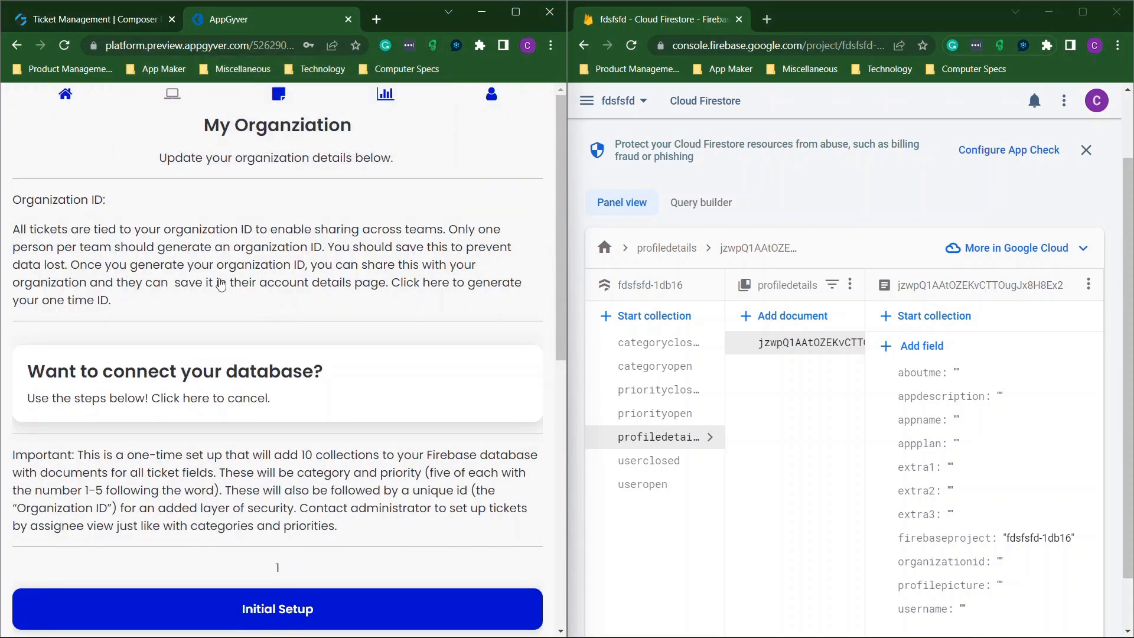
click(118, 260)
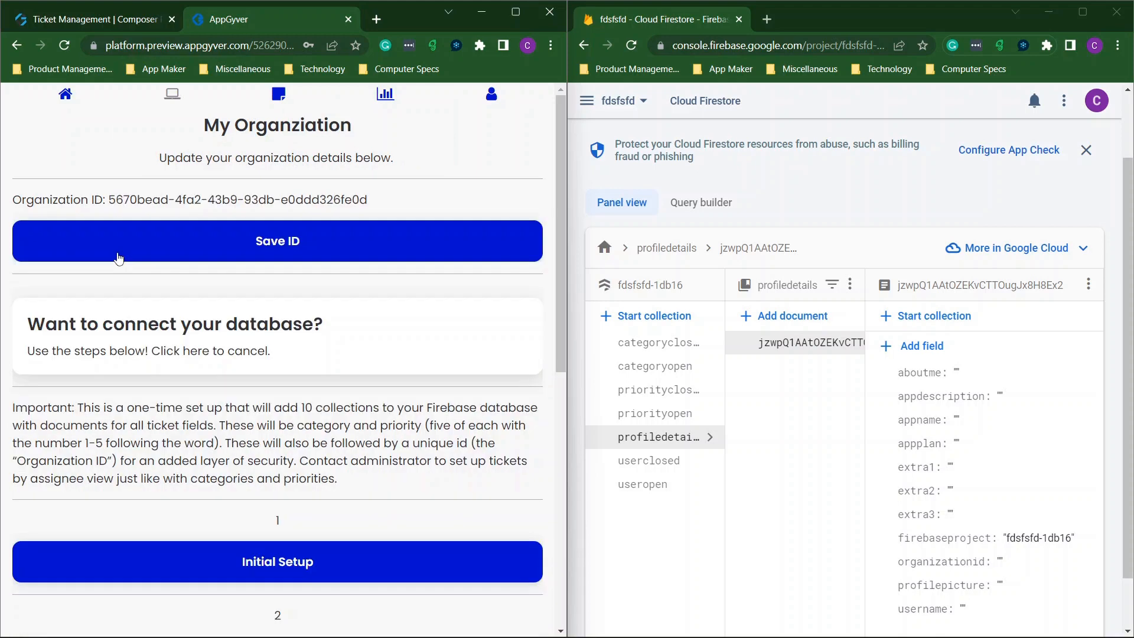
click(297, 246)
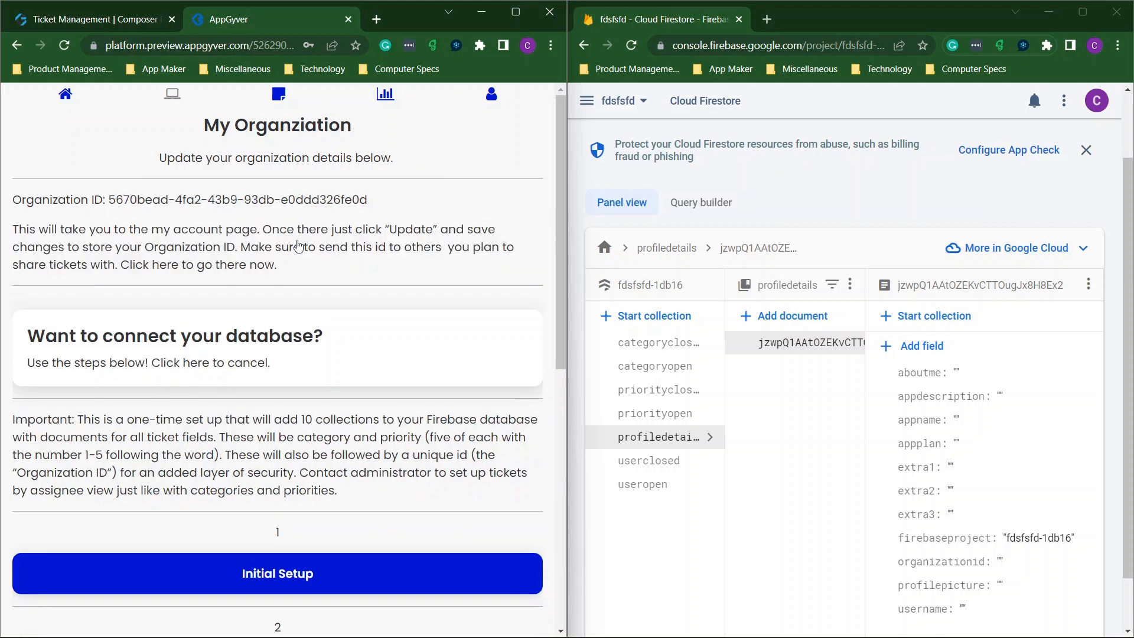
Store the generated organization ID in the profile update form and save the profile.
click(208, 249)
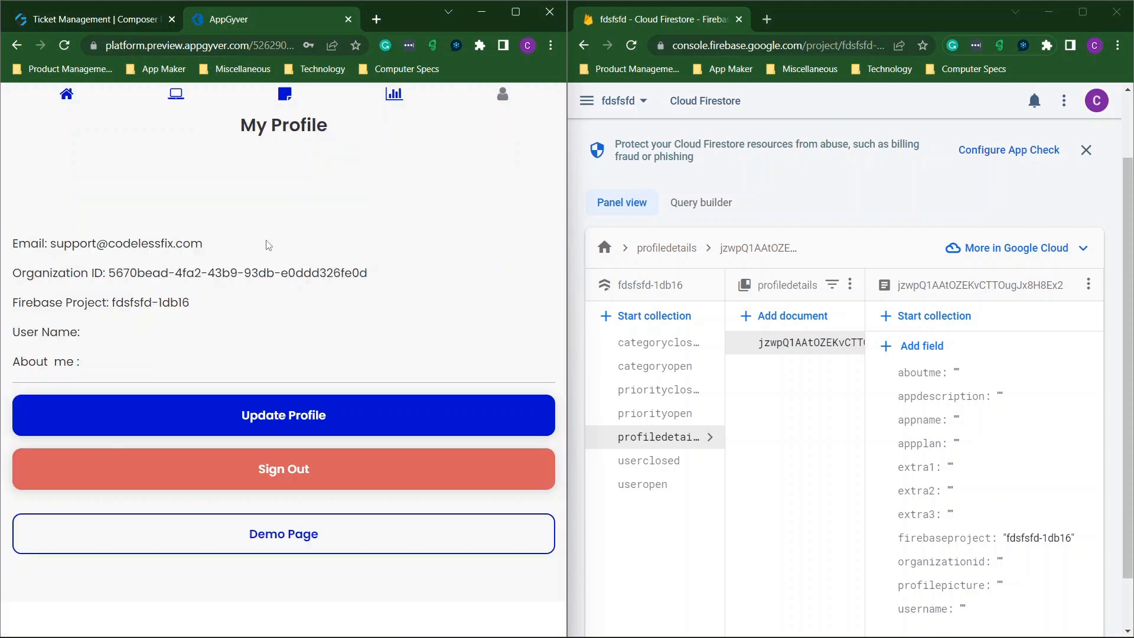
click(300, 417)
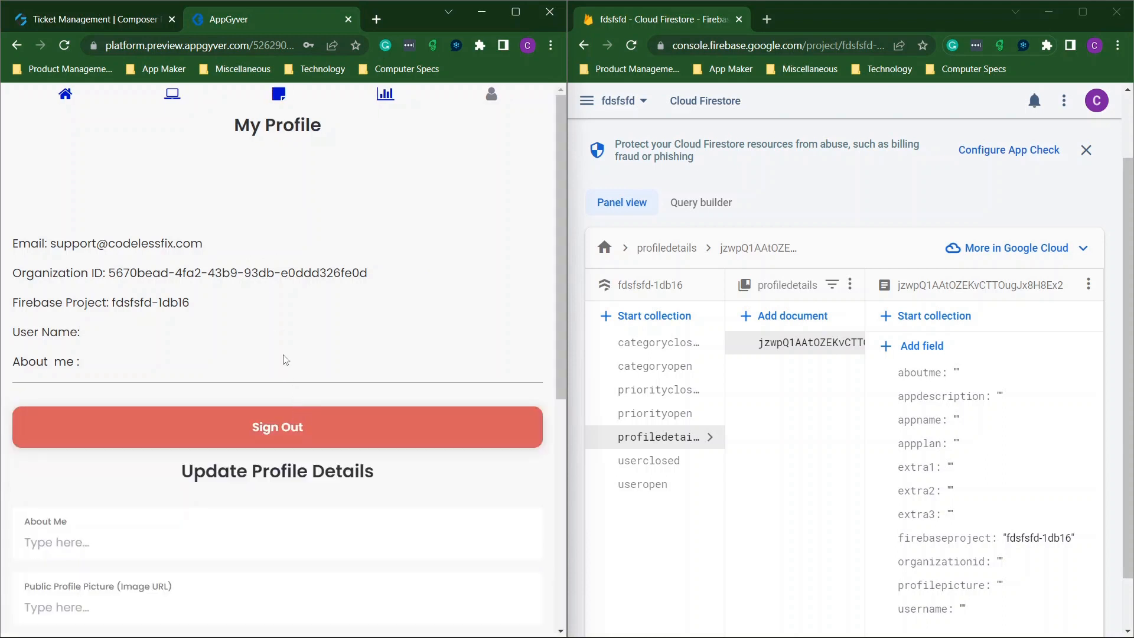
scroll(285, 358, down, 4)
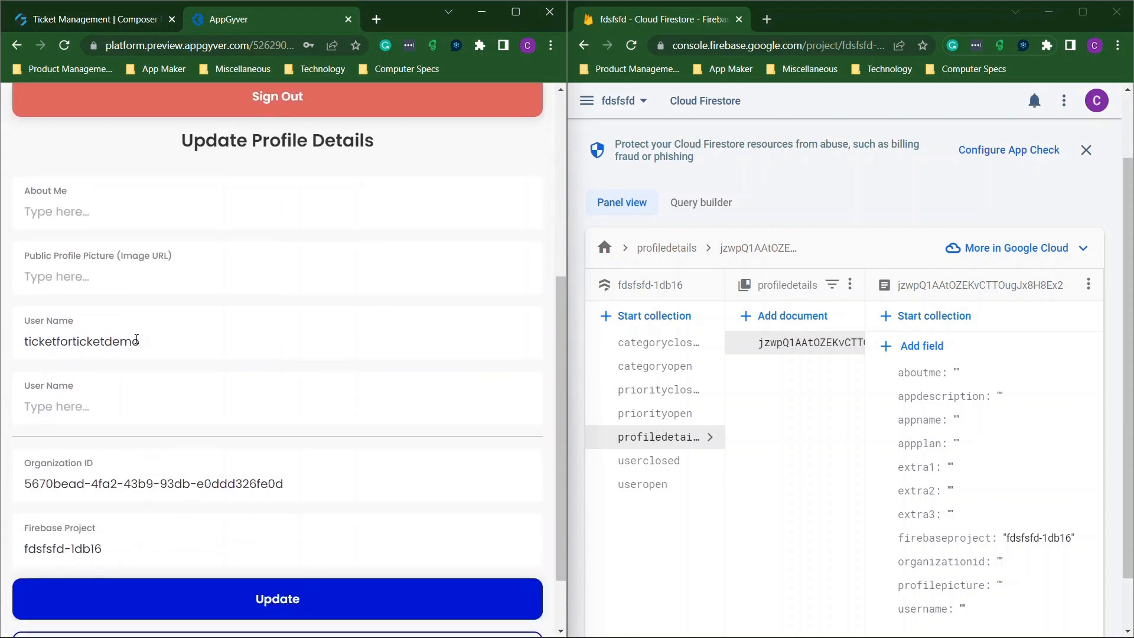
scroll(169, 418, down, 2)
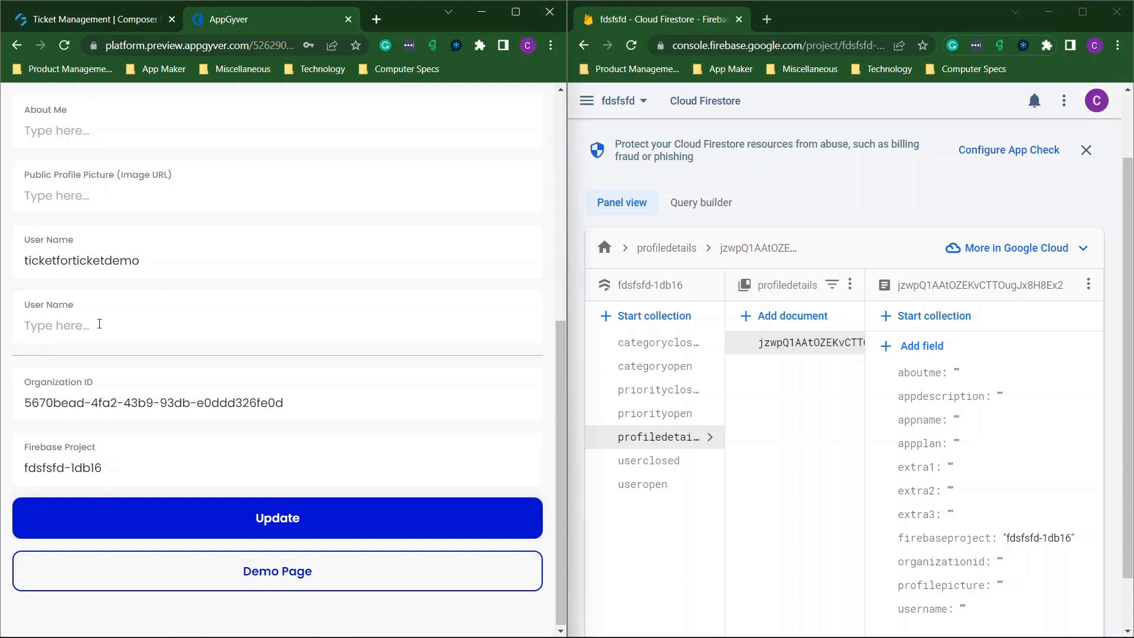
click(274, 526)
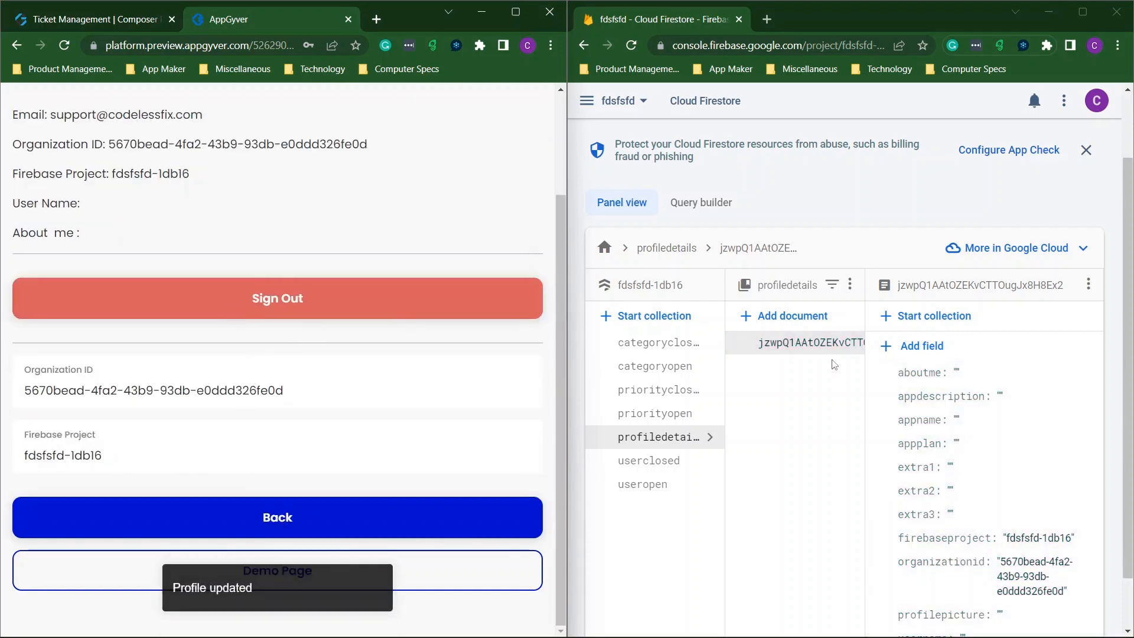
Return home, open My Organization and bring up the Firebase database connection steps 2–5.
mouse_move(1012, 577)
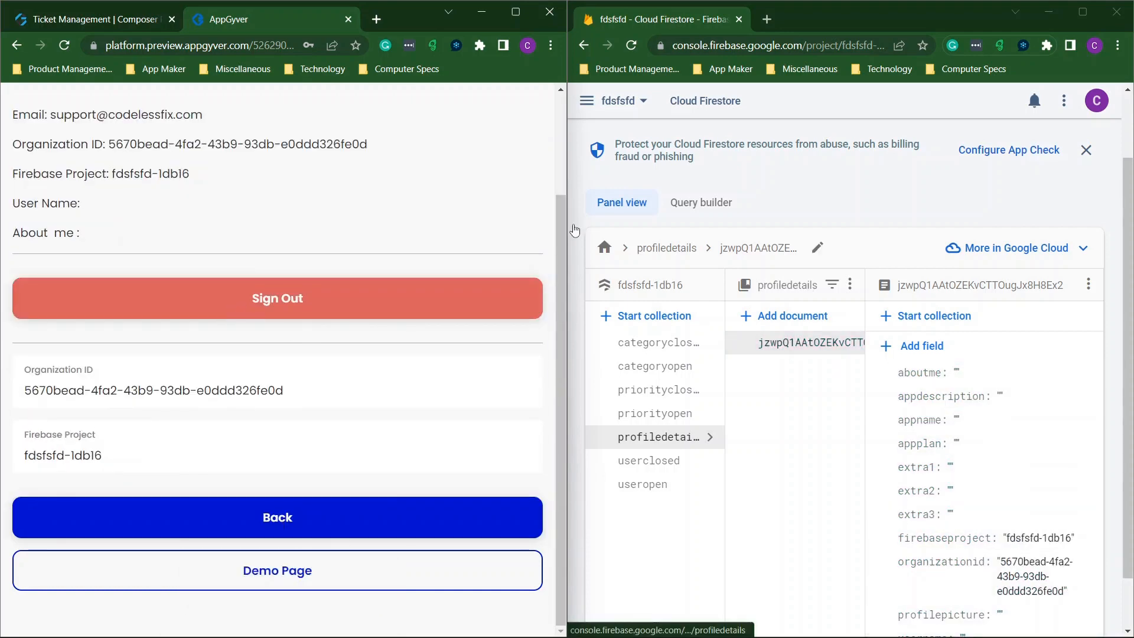
scroll(16, 216, up, 2)
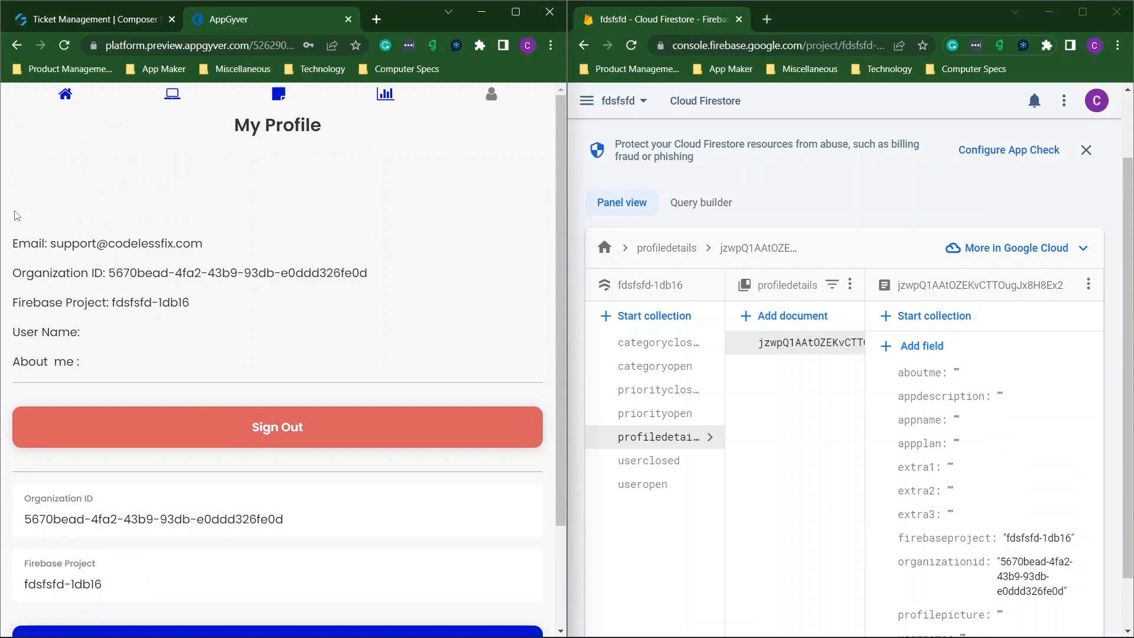
click(181, 95)
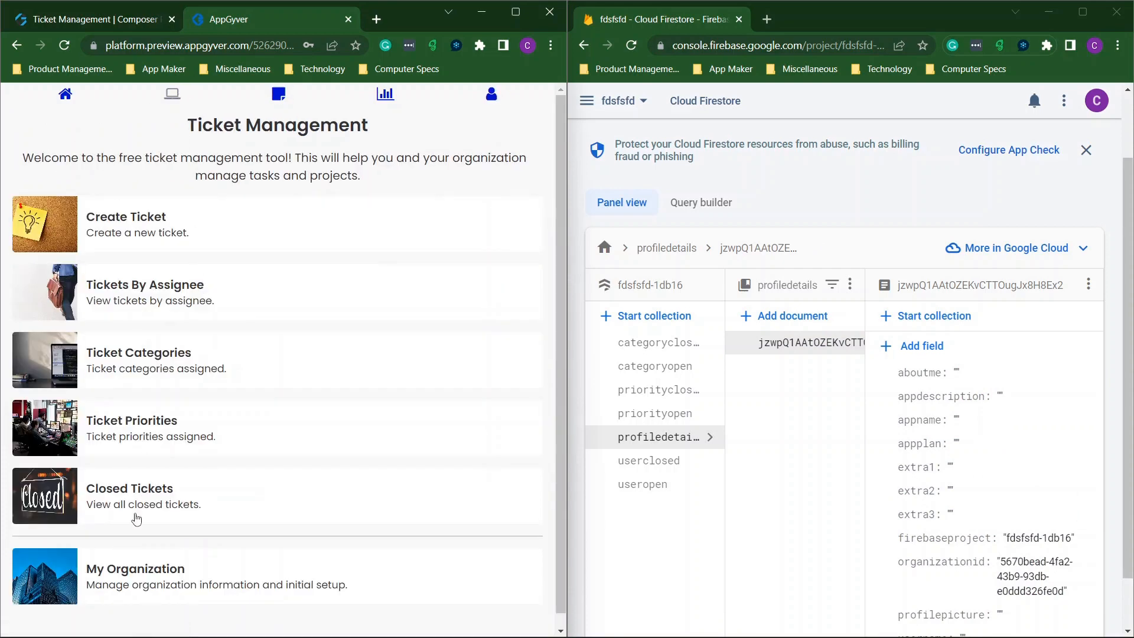
click(117, 570)
click(234, 288)
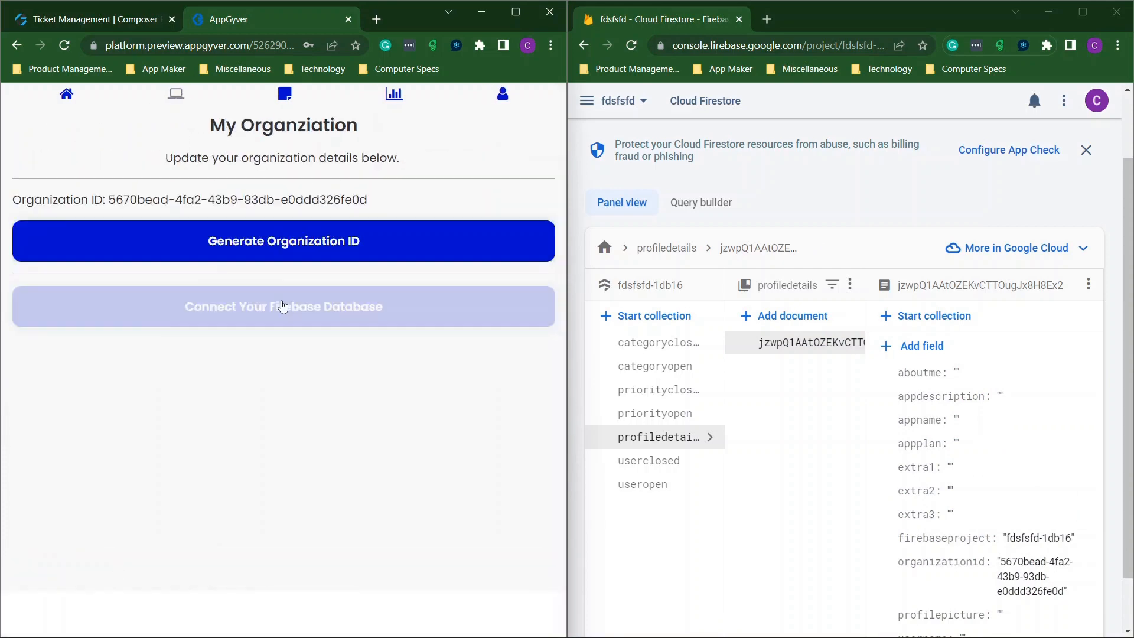
scroll(334, 325, down, 8)
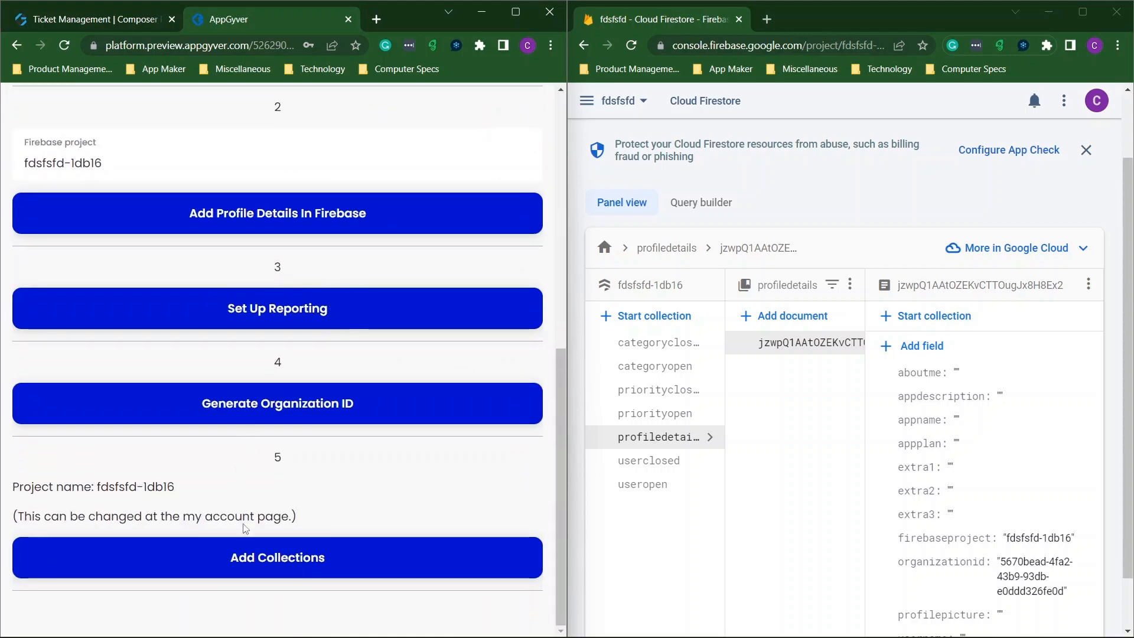
Add the categories, priority levels and users collections to Firebase, then return to the Ticket Management builder.
click(319, 556)
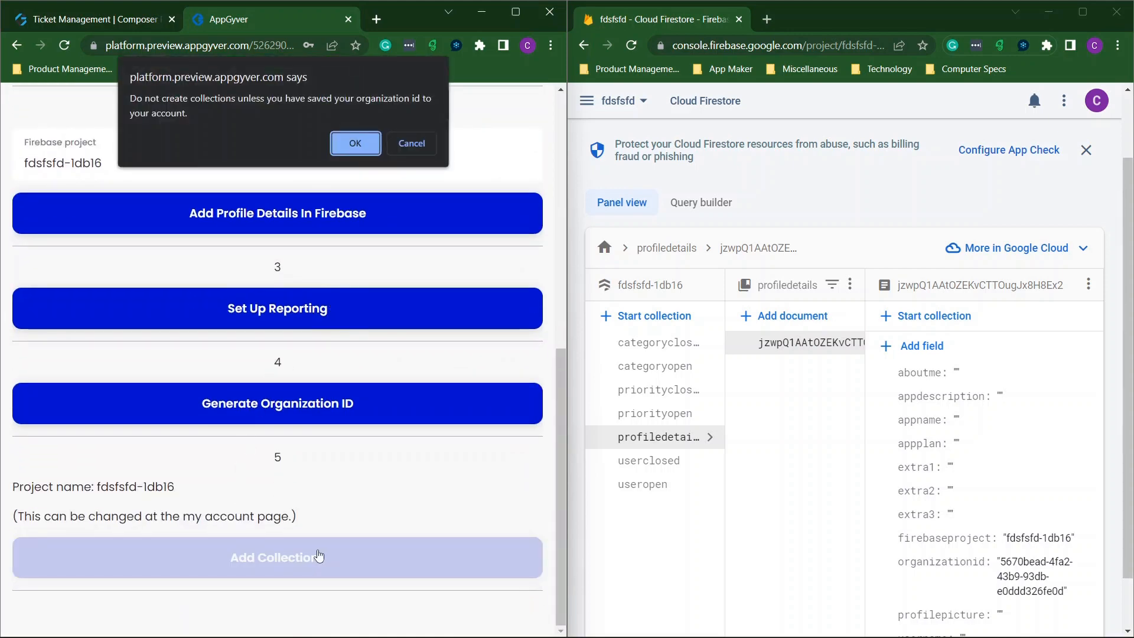
click(339, 147)
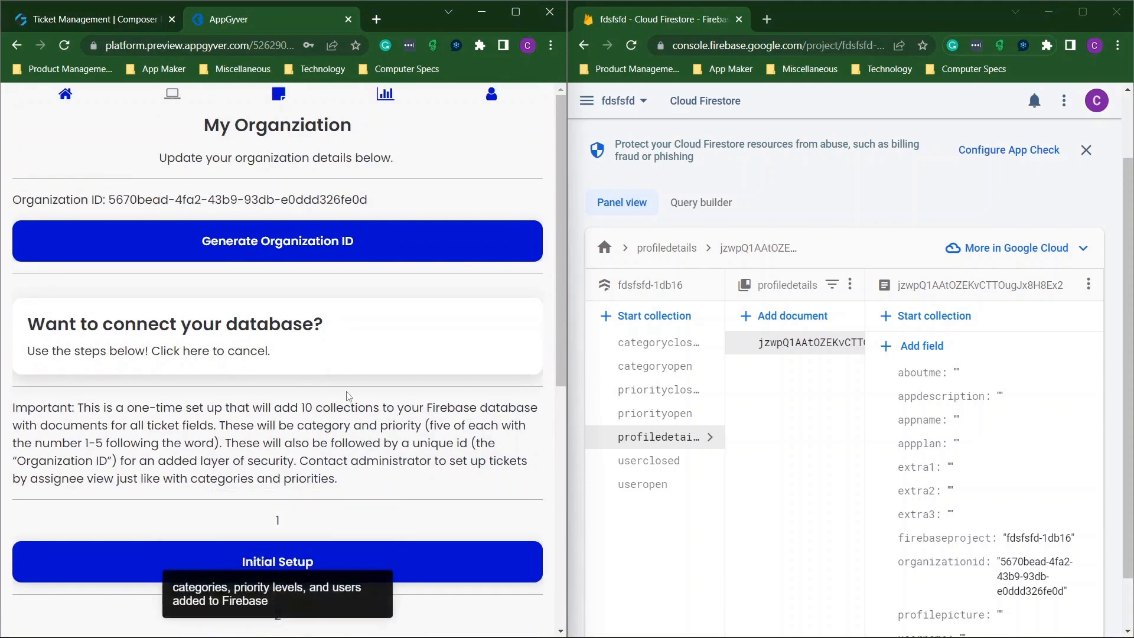
click(95, 19)
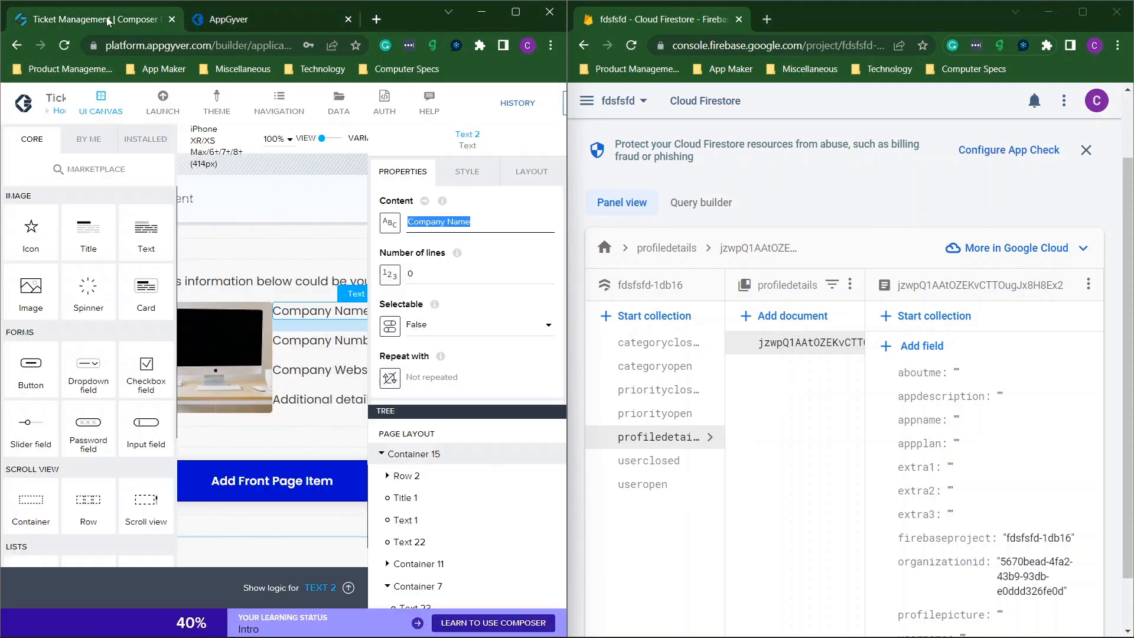
Maximize the builder and open the My Organization page in the editor.
click(516, 12)
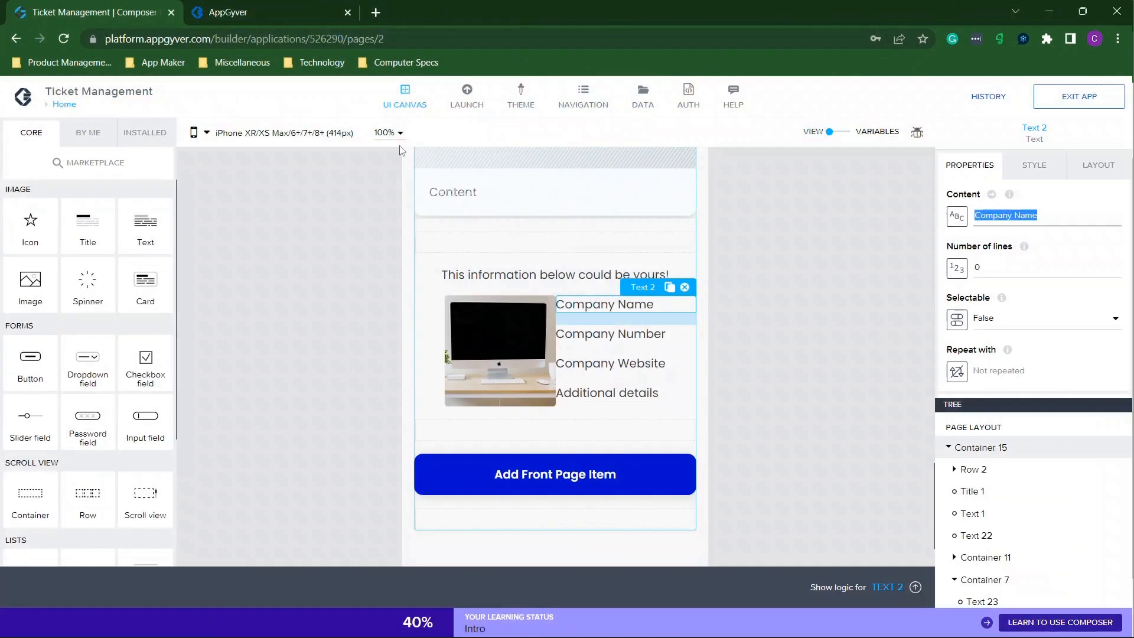
click(64, 104)
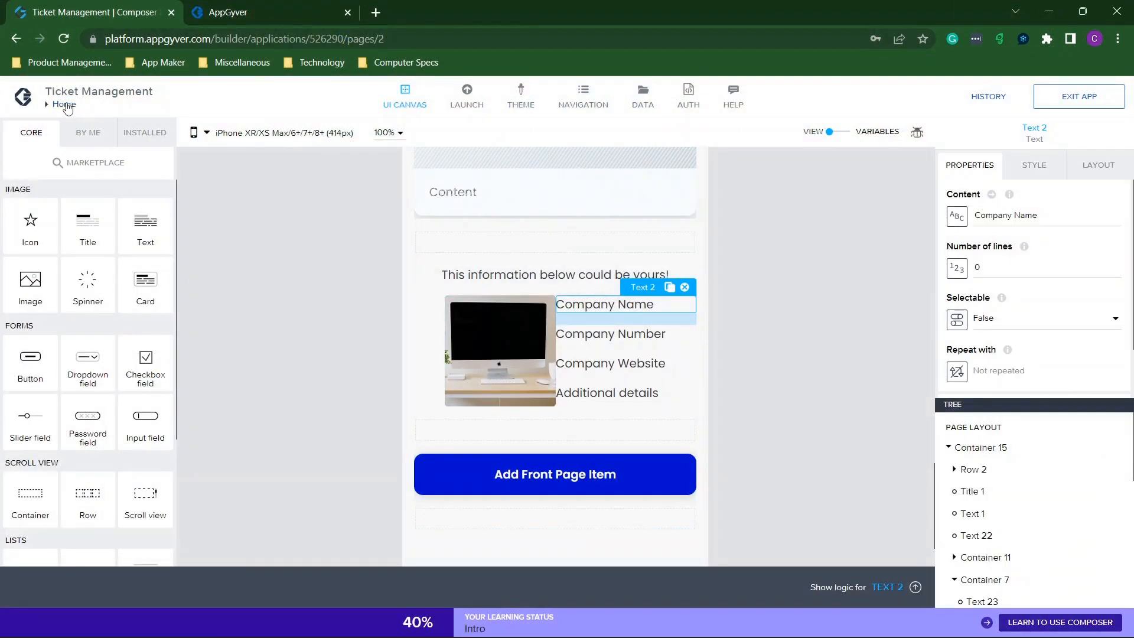
click(709, 331)
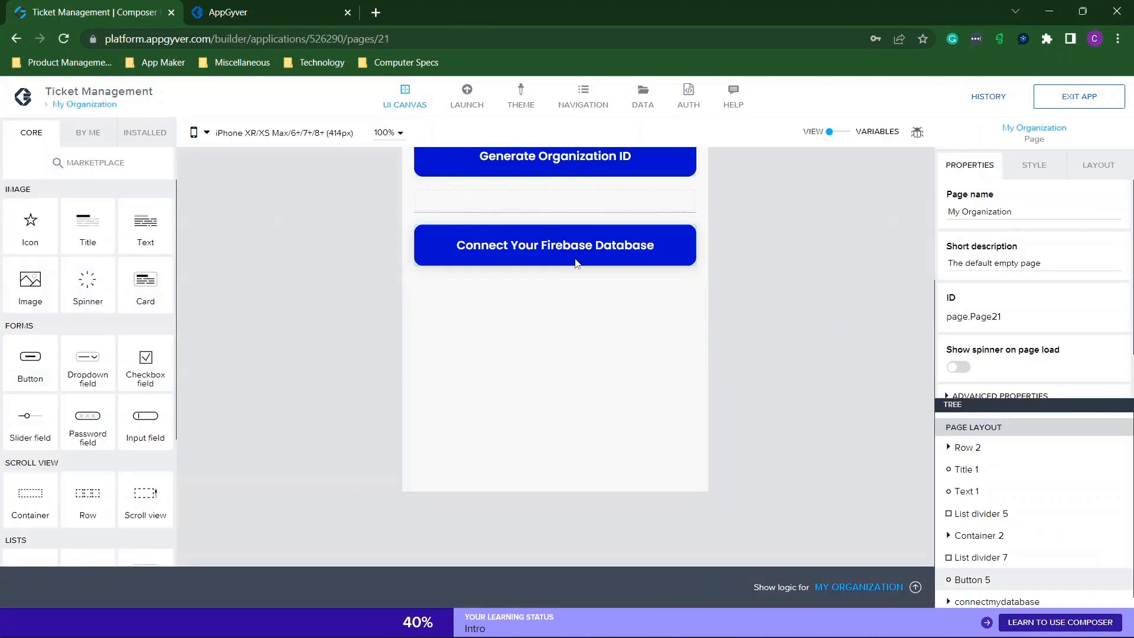
Inspect the Firebase connection button's Disabled setting and the Generate Organization ID button without changes.
click(569, 253)
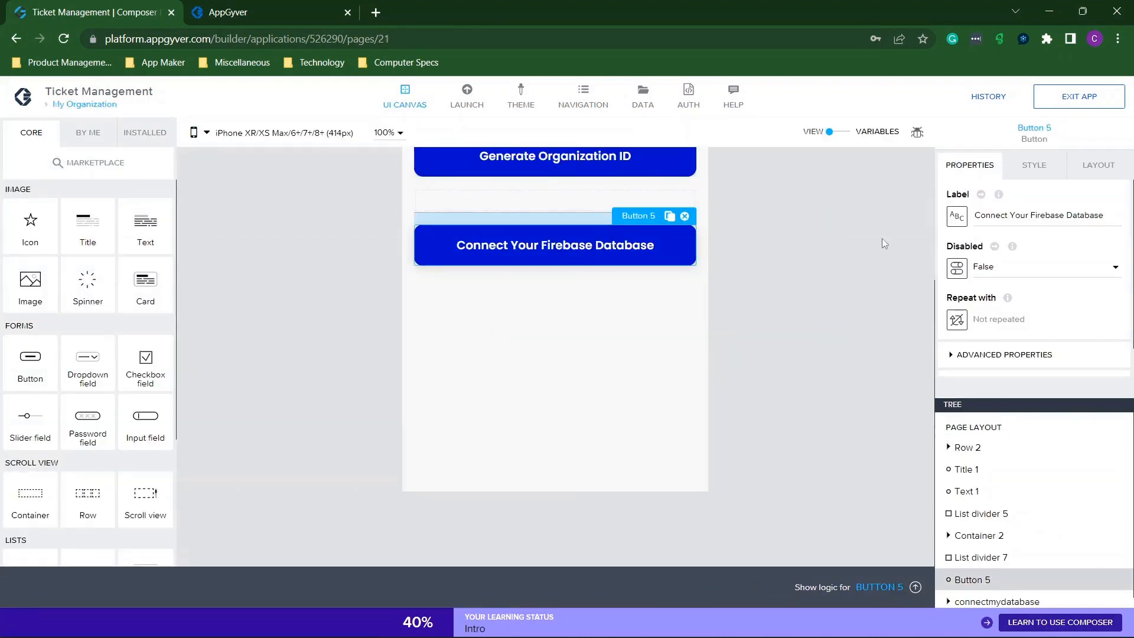
click(993, 269)
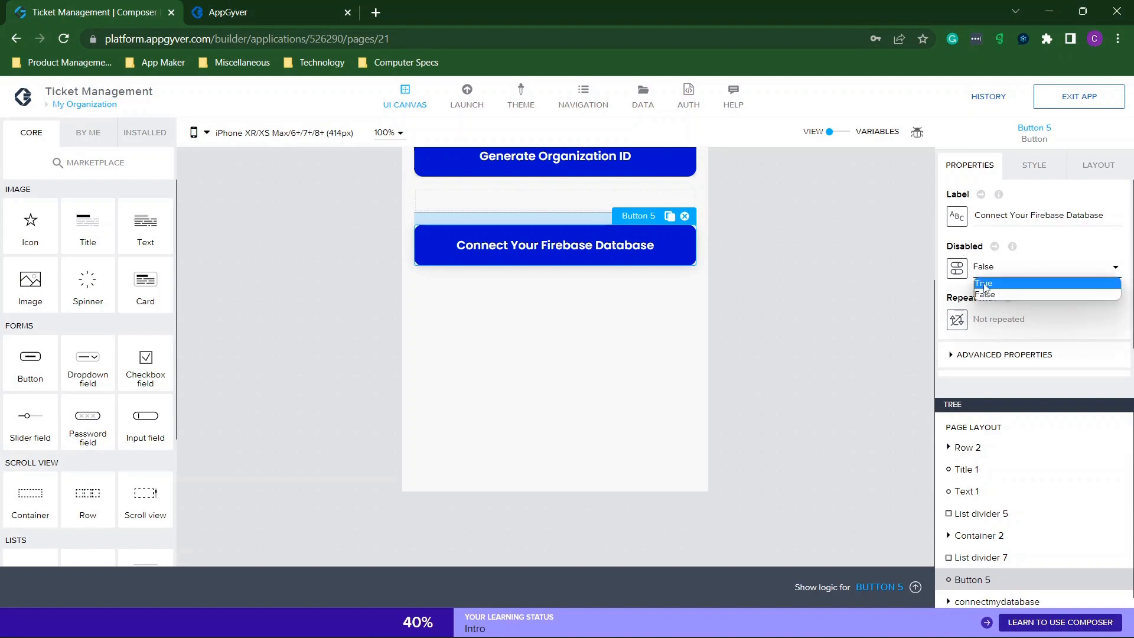
click(800, 264)
scroll(799, 264, up, 2)
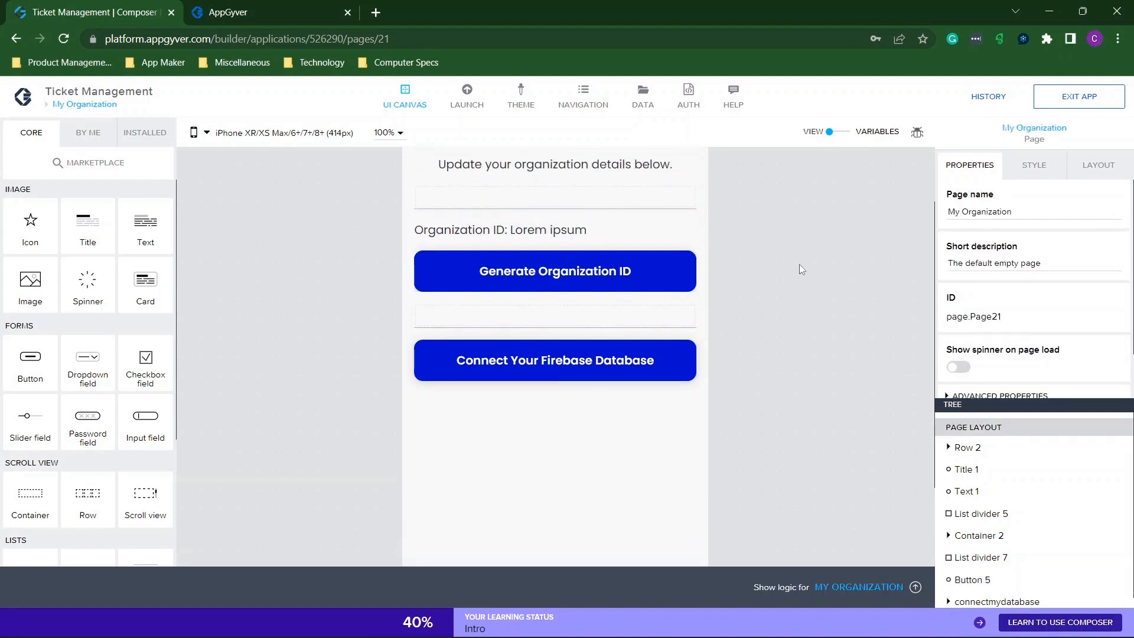
click(590, 278)
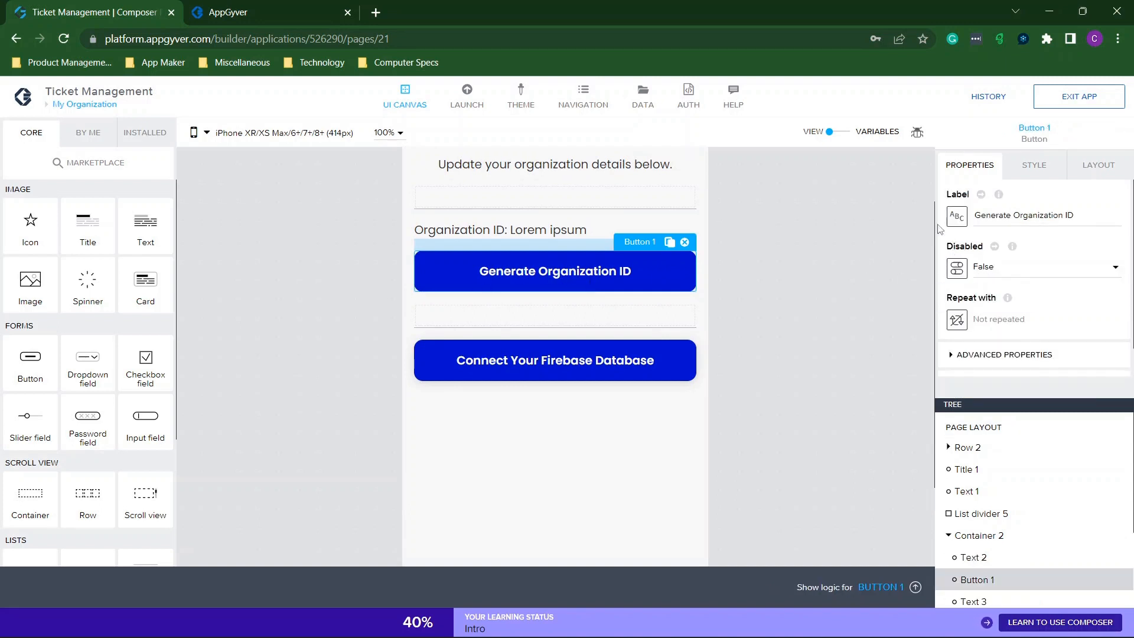
click(251, 7)
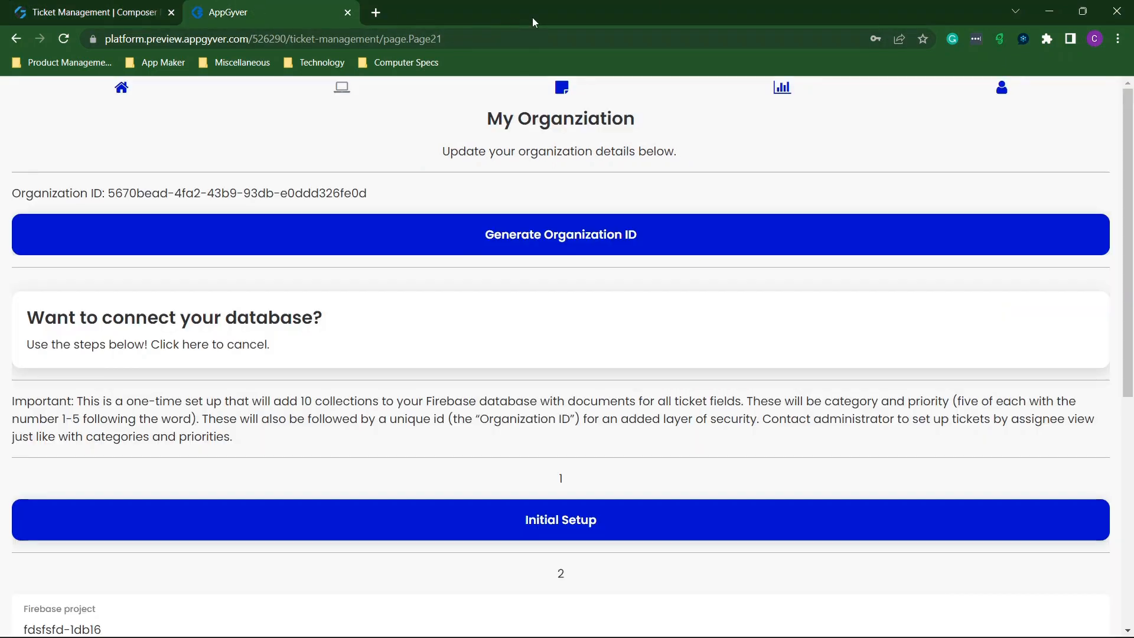
Reload Firestore to show the new collections and maximize its window.
double_click(612, 16)
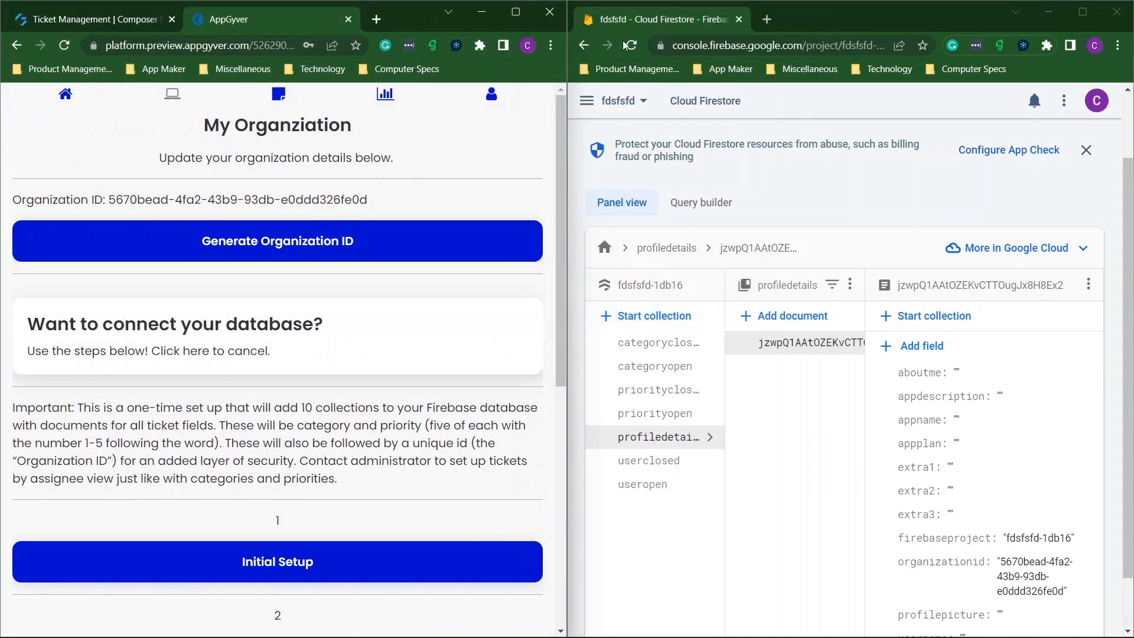
click(627, 45)
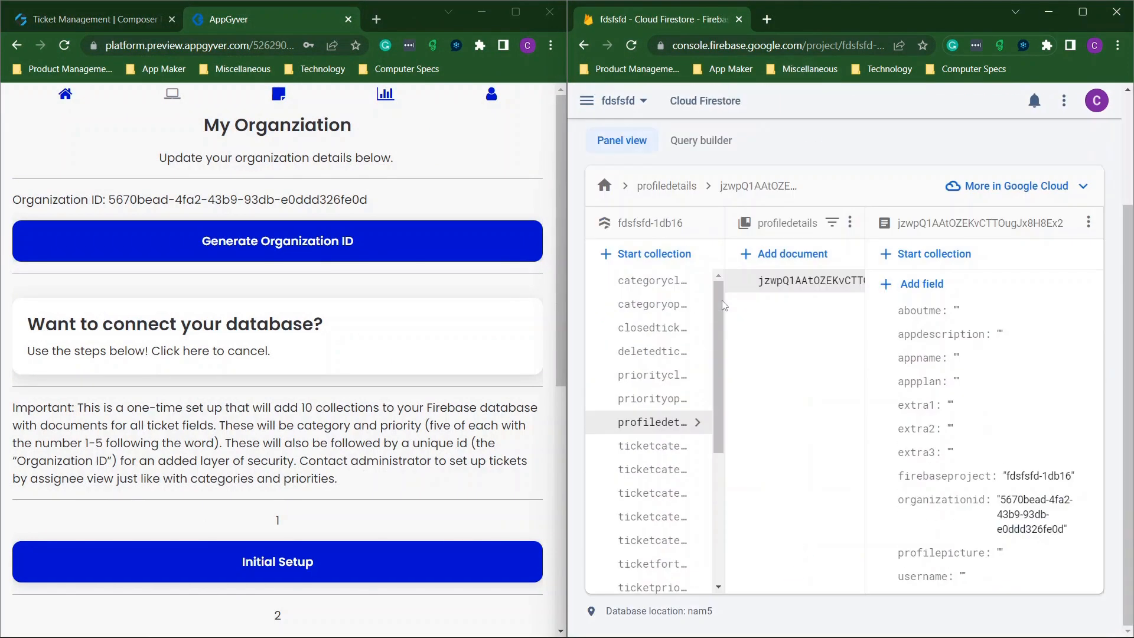
click(1083, 12)
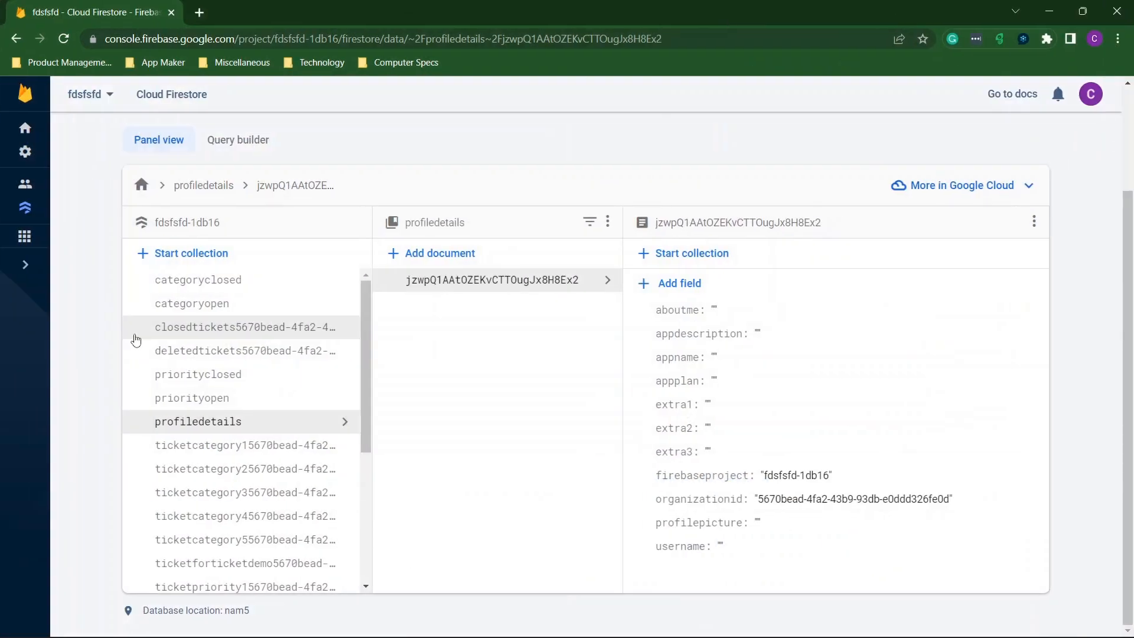
scroll(221, 332, down, 3)
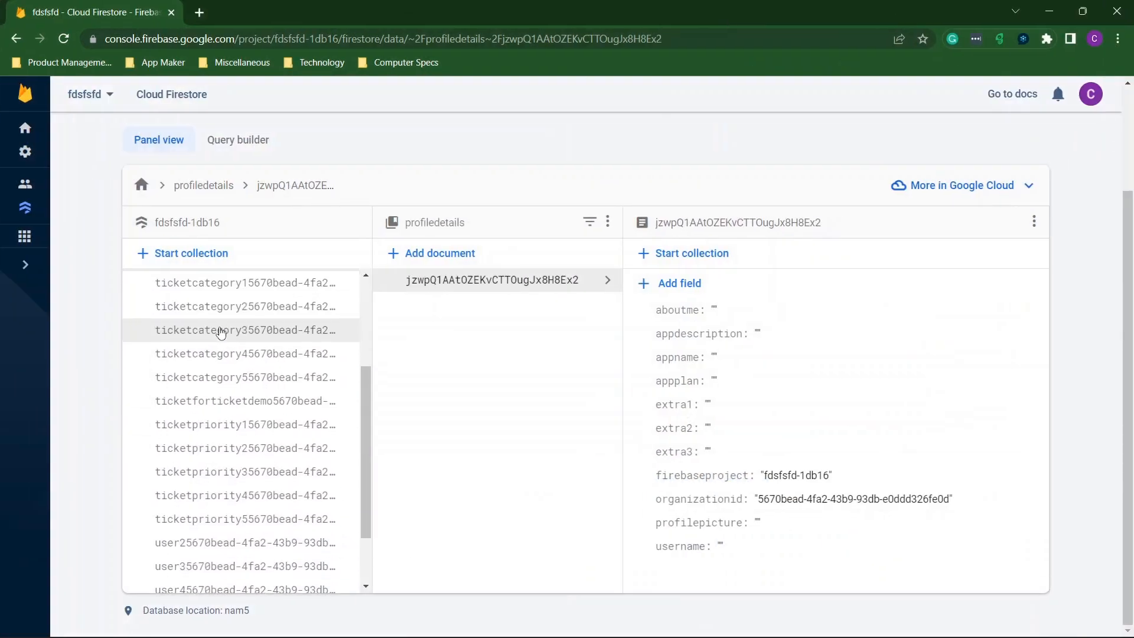
scroll(221, 331, up, 1)
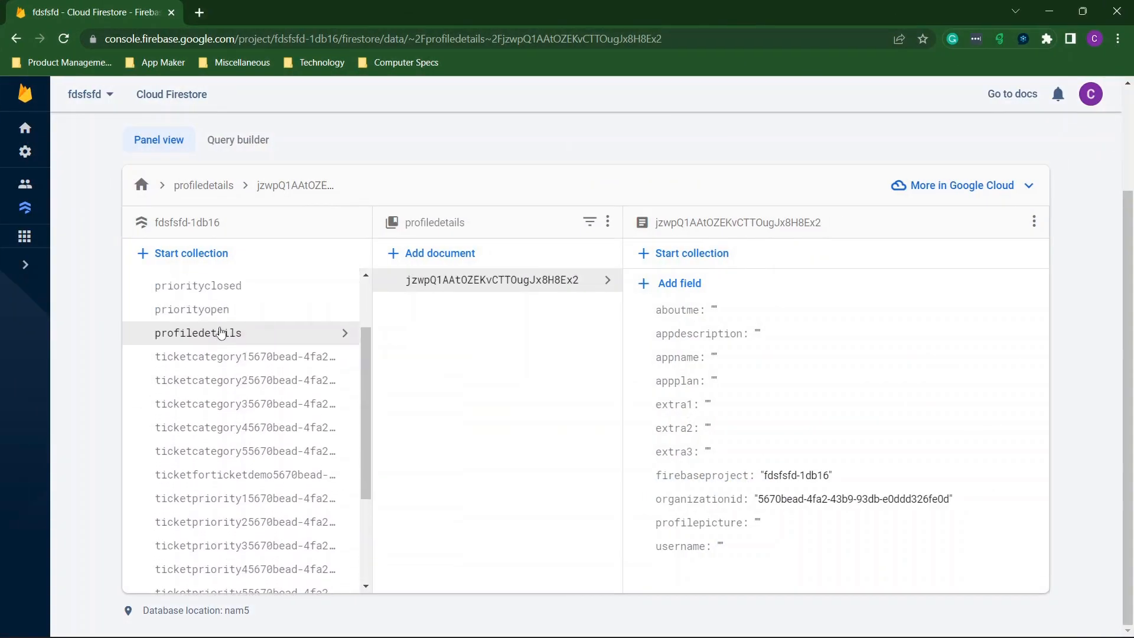
View the documents in the ticketcategory collections 1 through 4.
click(248, 358)
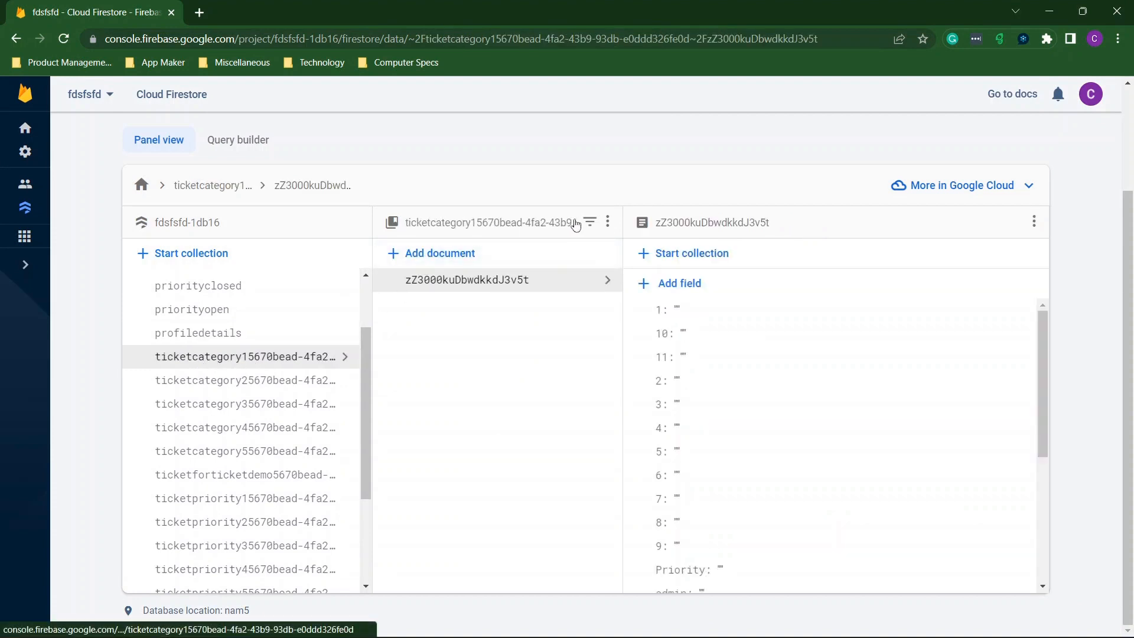
click(236, 381)
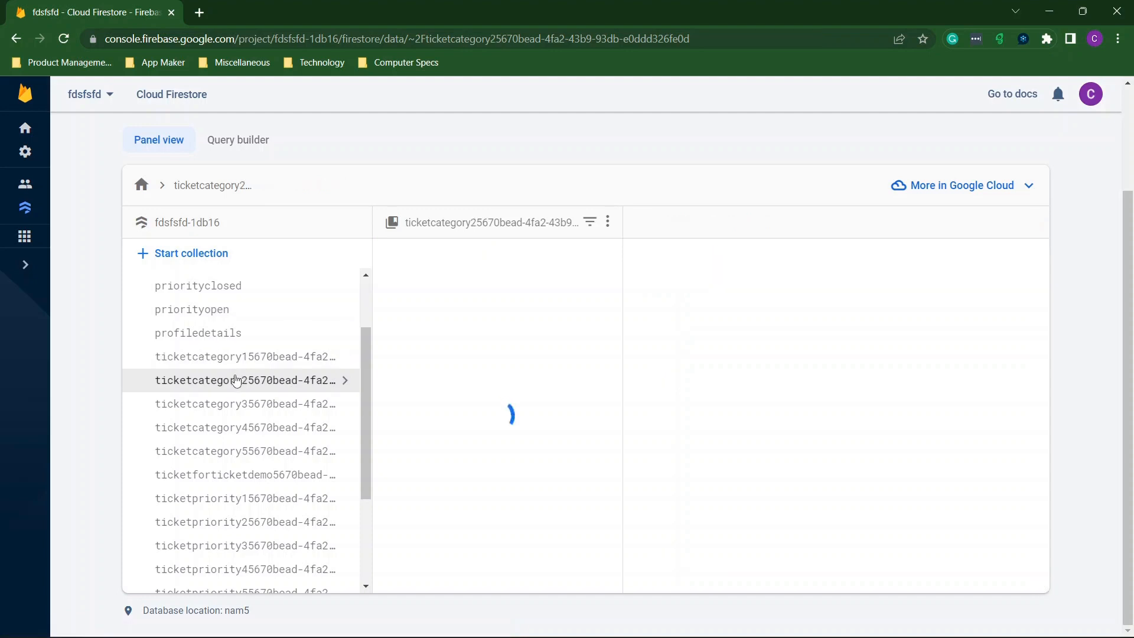
click(268, 404)
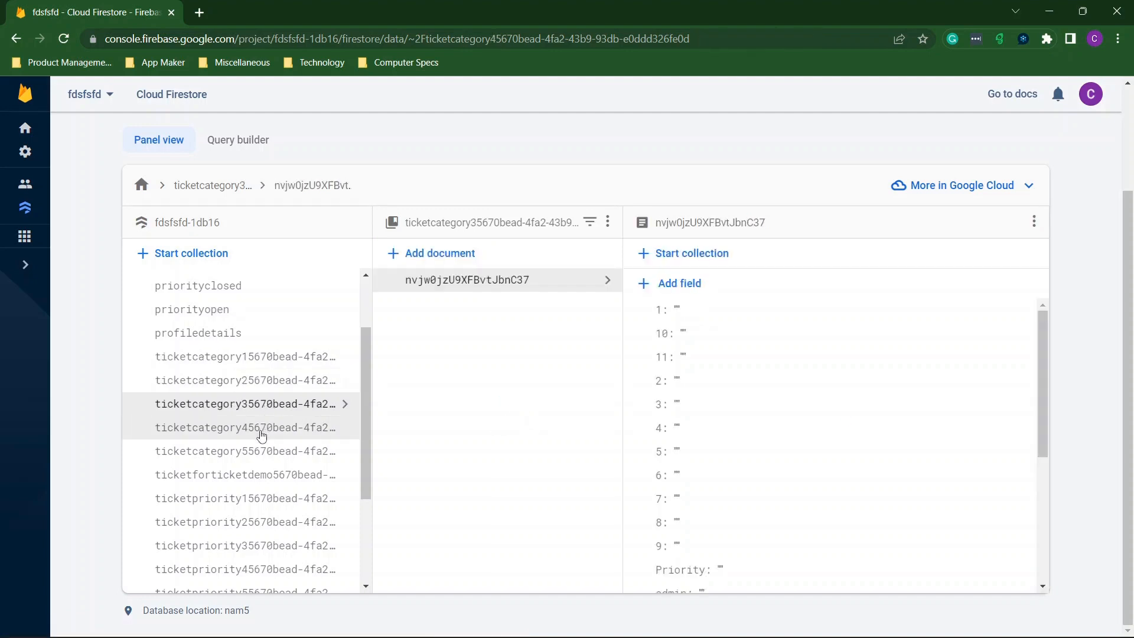
click(265, 431)
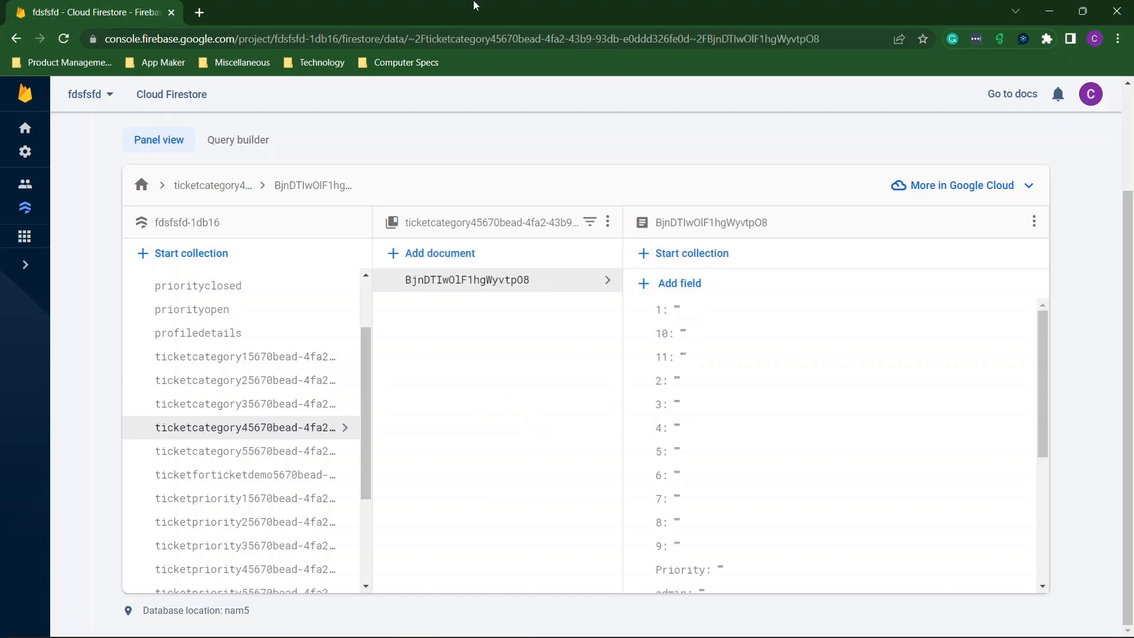
Reposition the Firestore window beside the preview, then maximize it again.
drag(452, 5, 1133, 136)
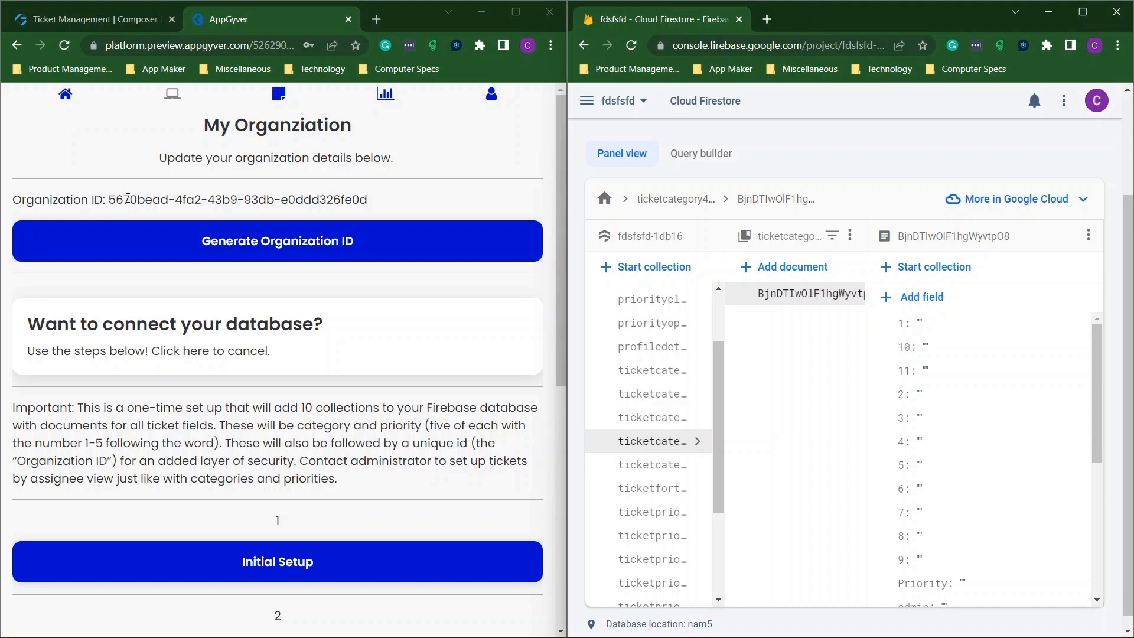
drag(827, 19, 986, 151)
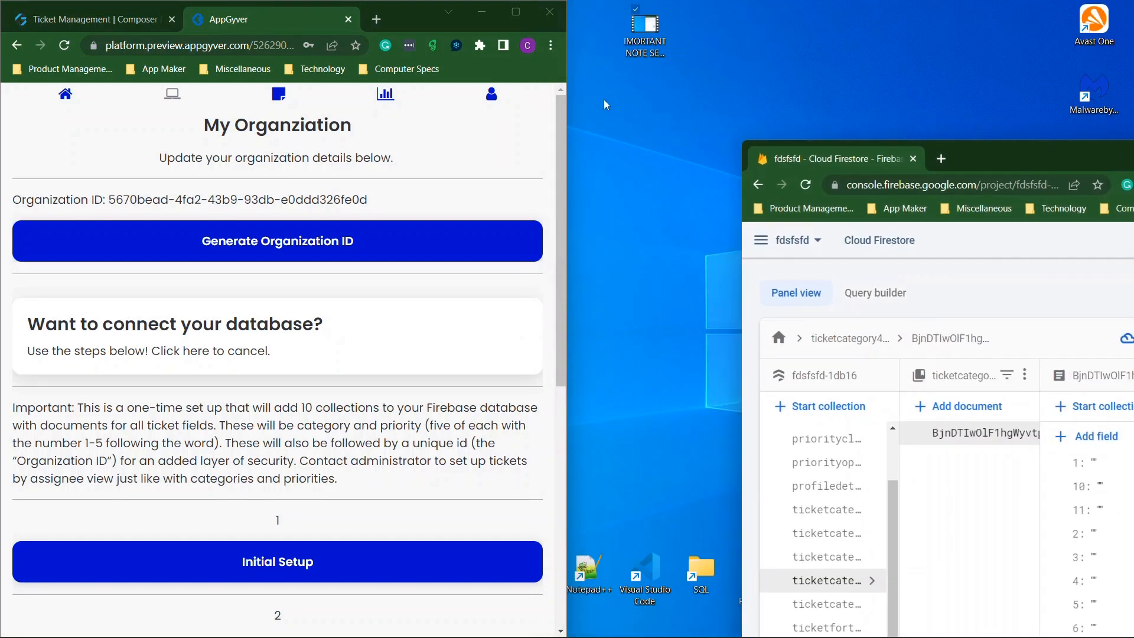
double_click(1047, 154)
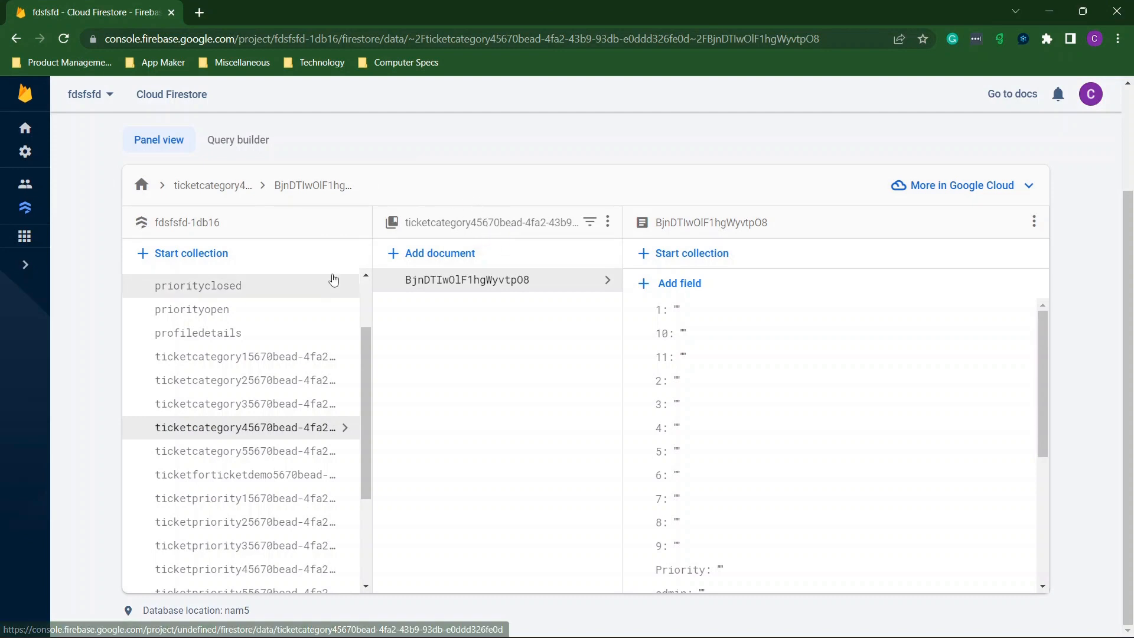
Browse the Firestore data, then shrink its window to reveal the My Organization preview alongside.
scroll(287, 387, down, 3)
scroll(286, 387, up, 5)
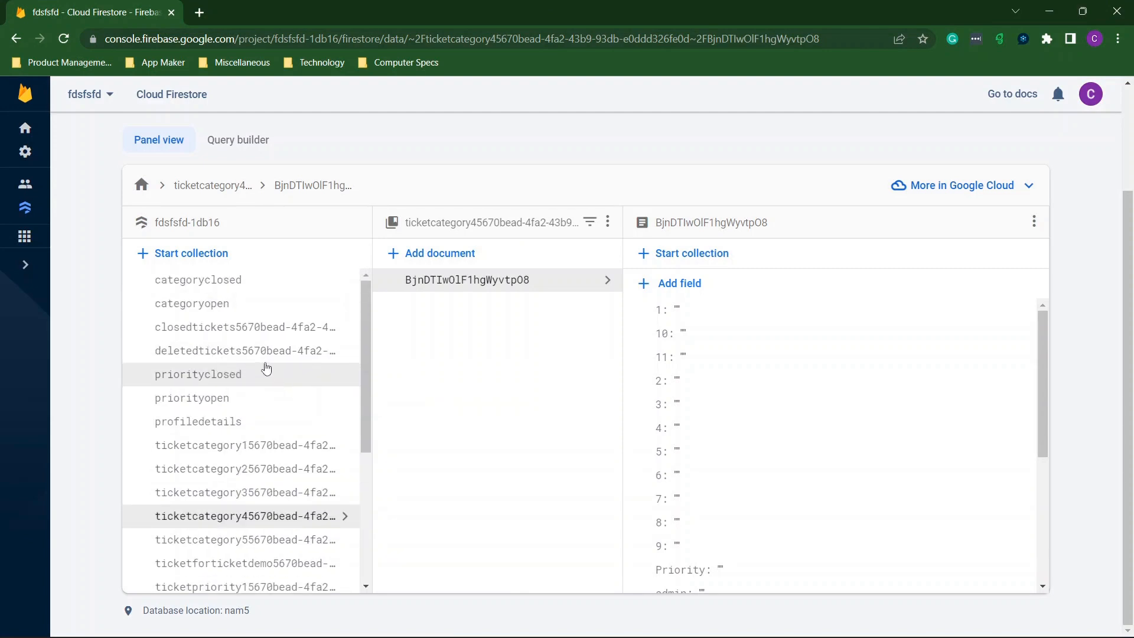
scroll(281, 434, down, 3)
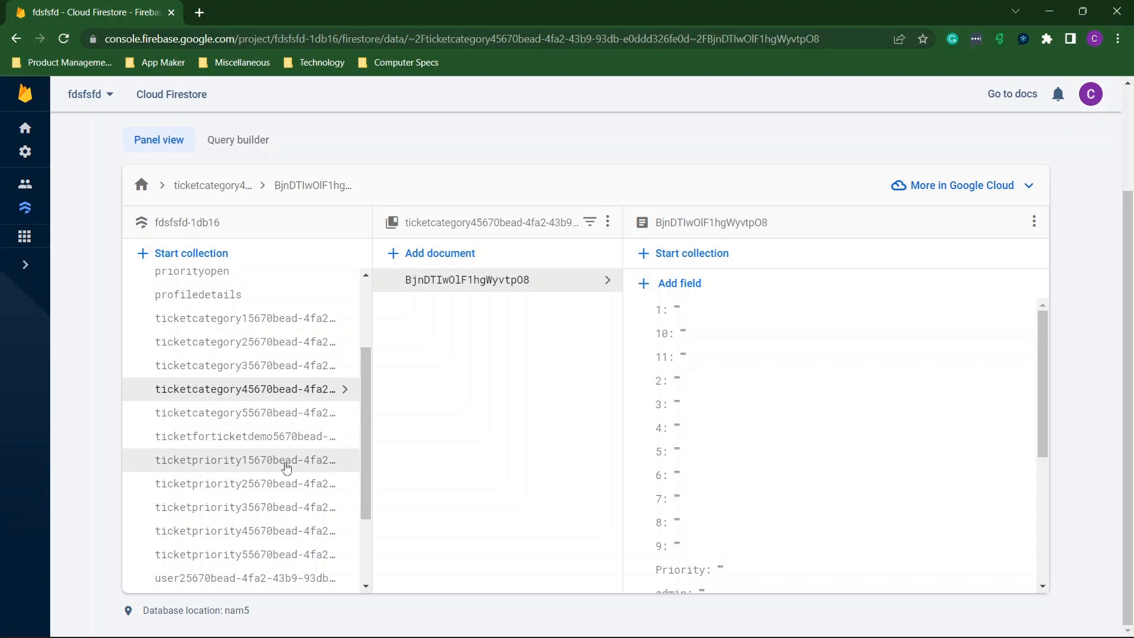
scroll(231, 463, down, 1)
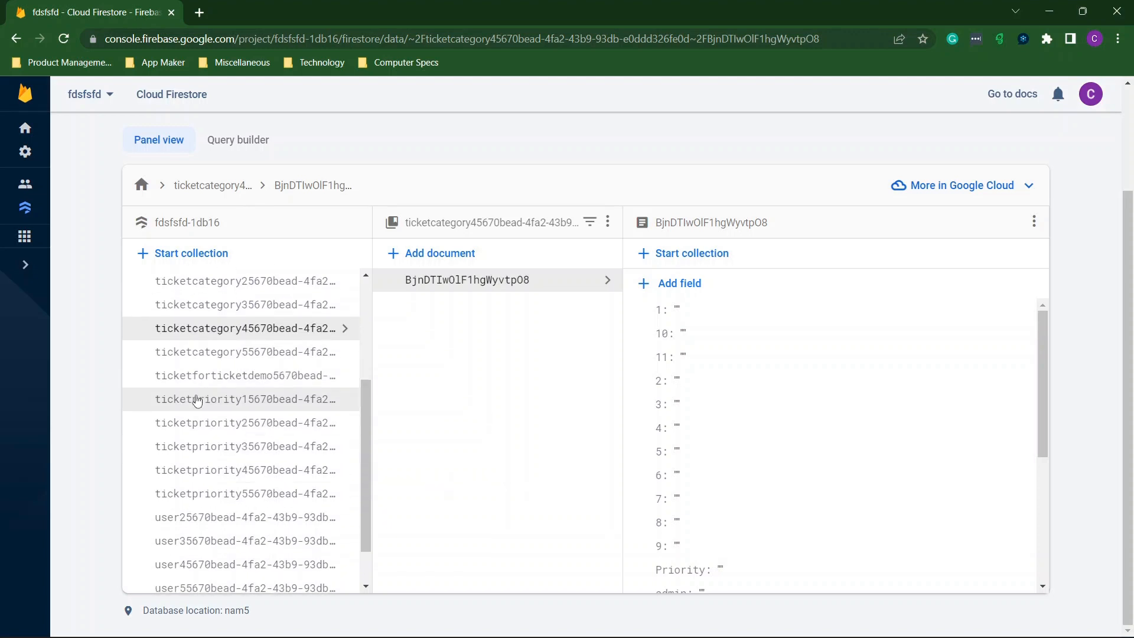
scroll(229, 426, down, 1)
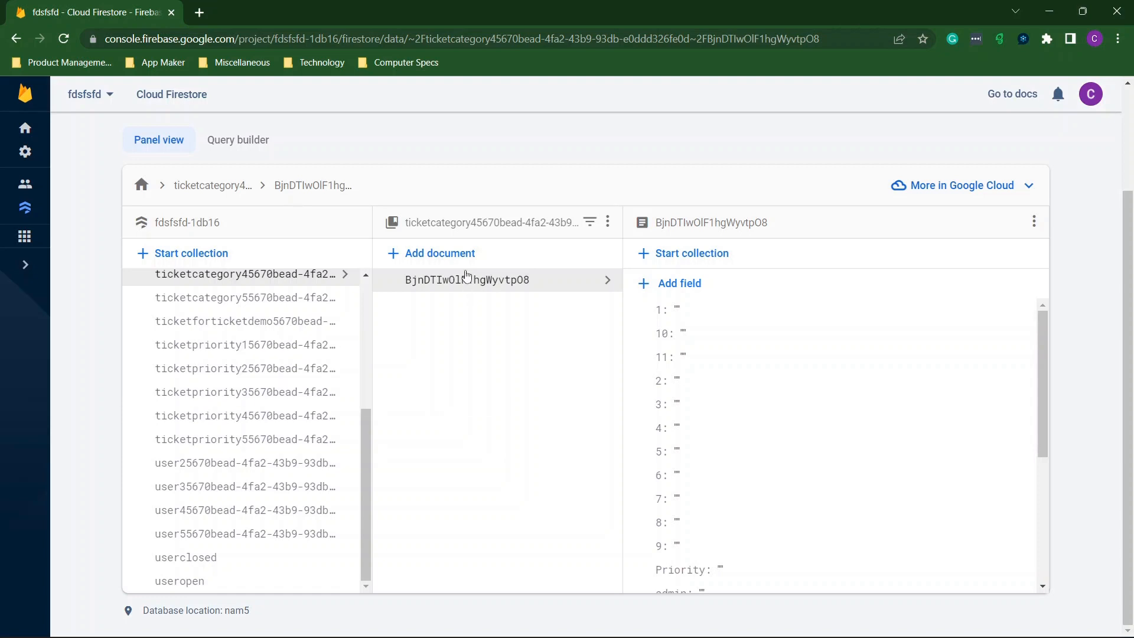
drag(317, 5, 1131, 88)
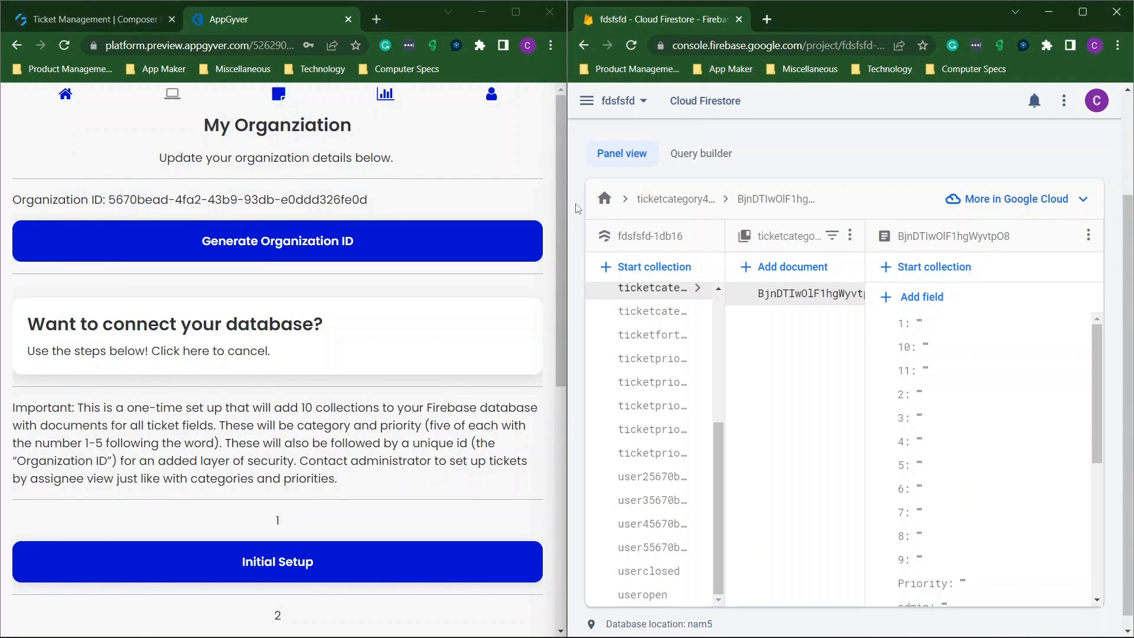
Maximize the app preview, go to the Welcome home page, then return to the builder.
click(270, 350)
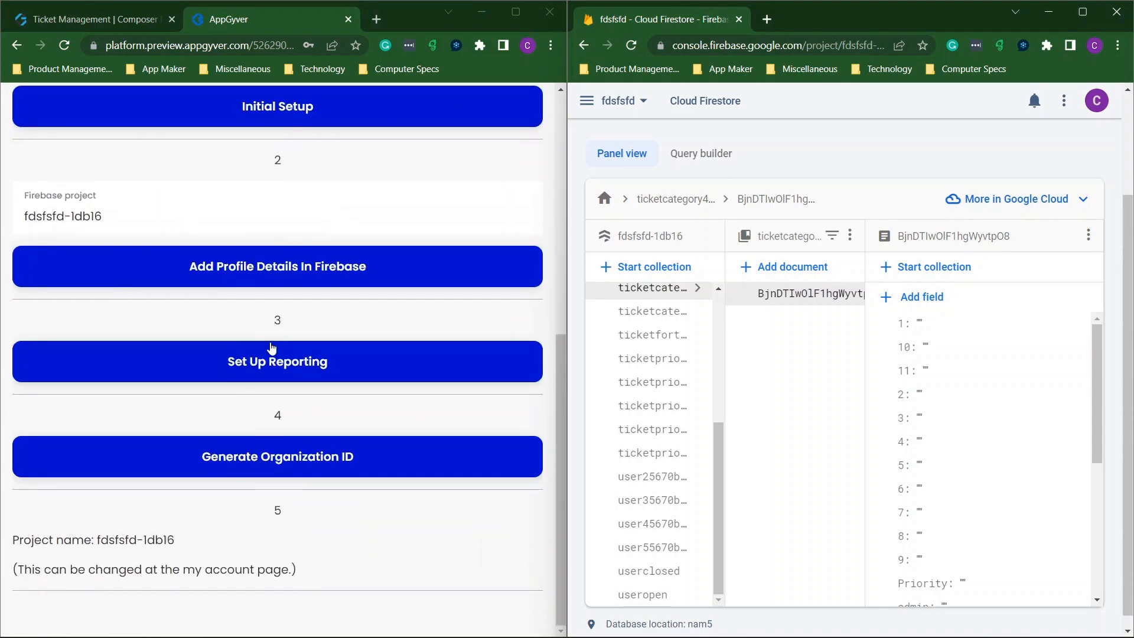
scroll(271, 347, up, 6)
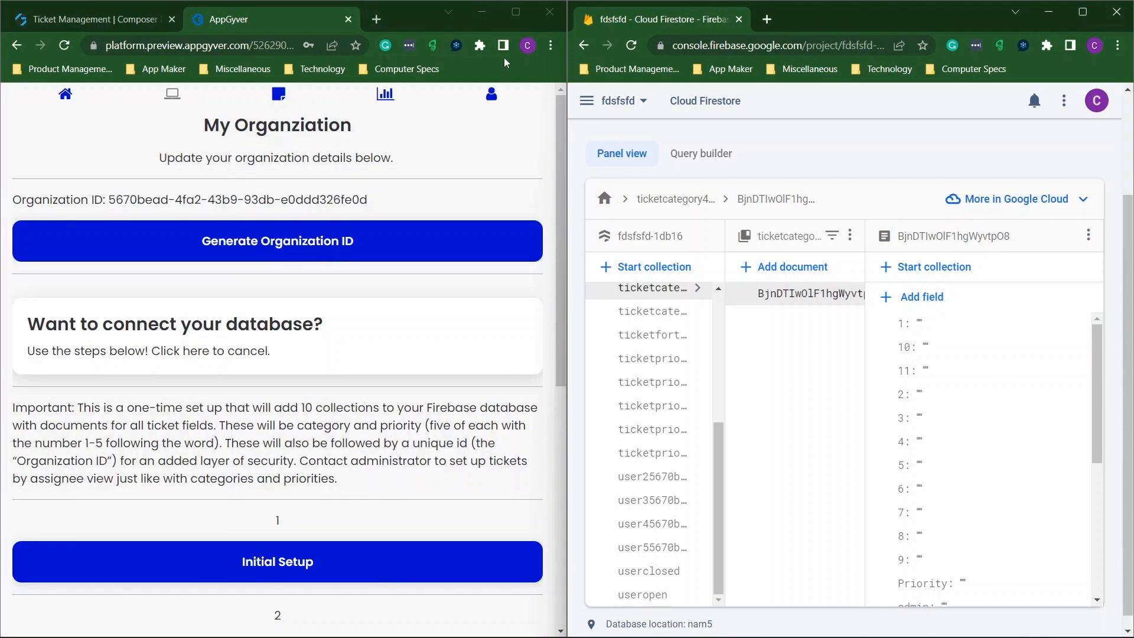
click(514, 12)
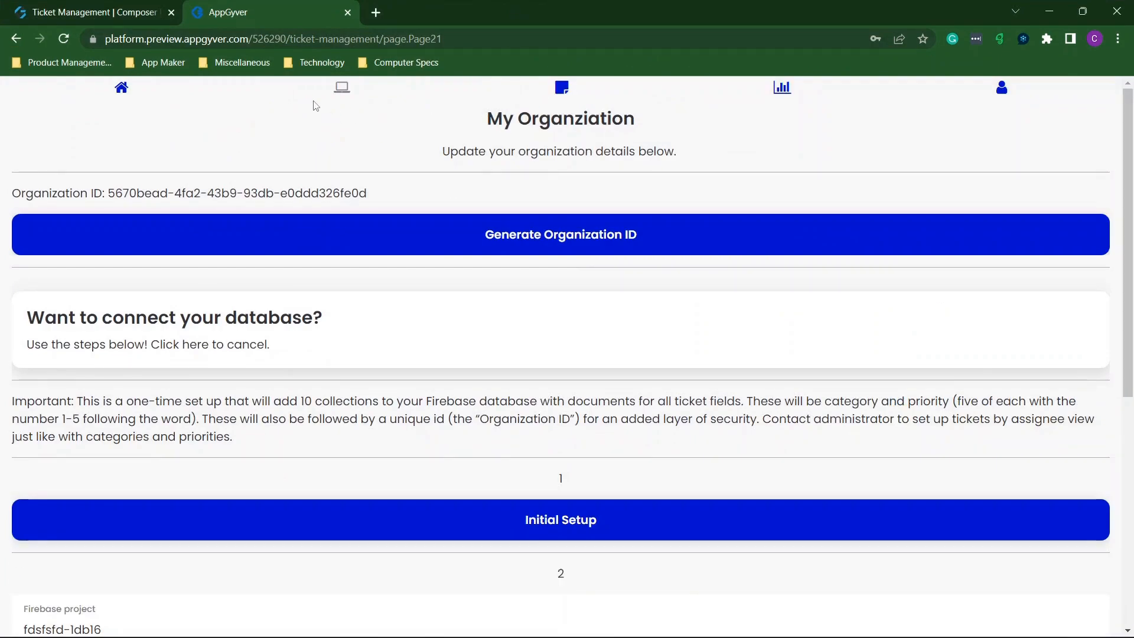
click(123, 90)
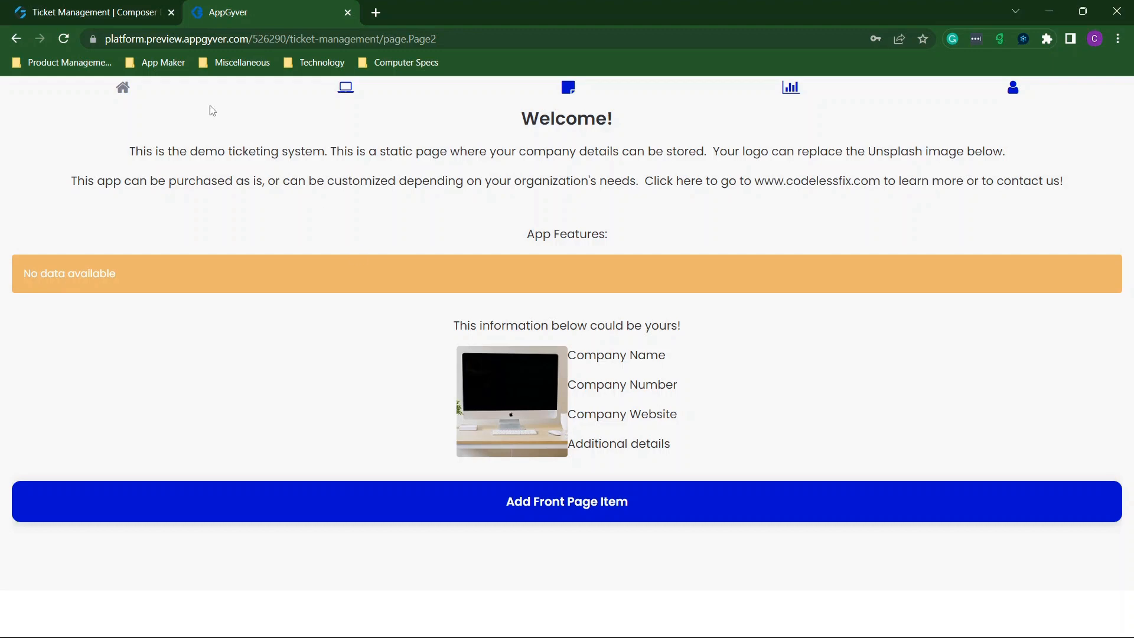
click(105, 15)
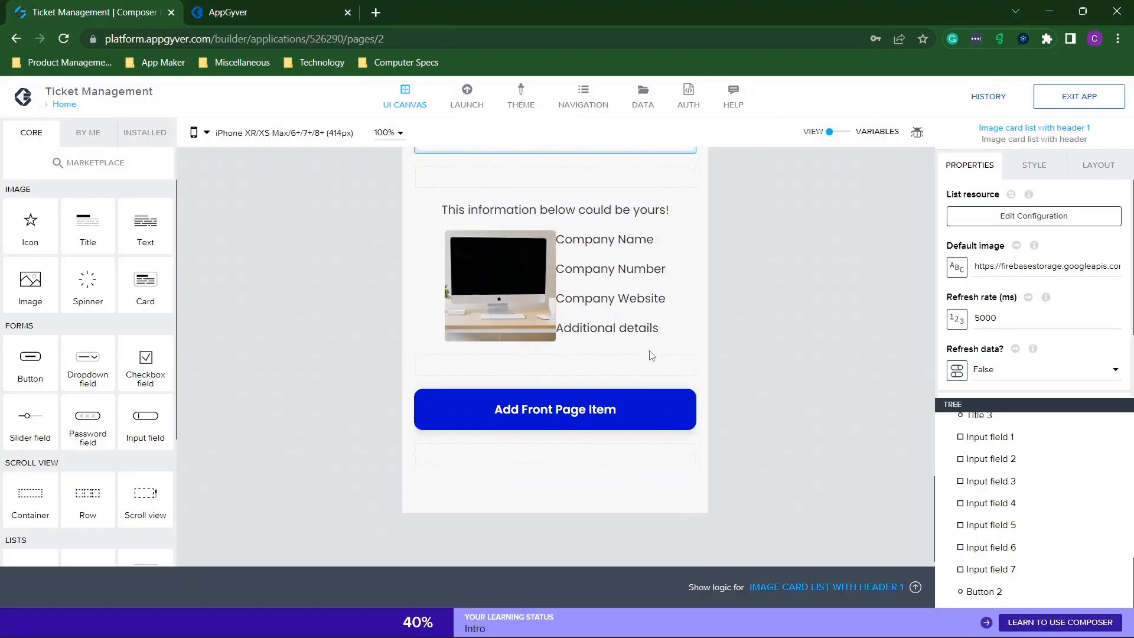
Open the Update button's HTTP request URL binding: Firestore Homepage address plus GENERATE_UUID().
click(581, 414)
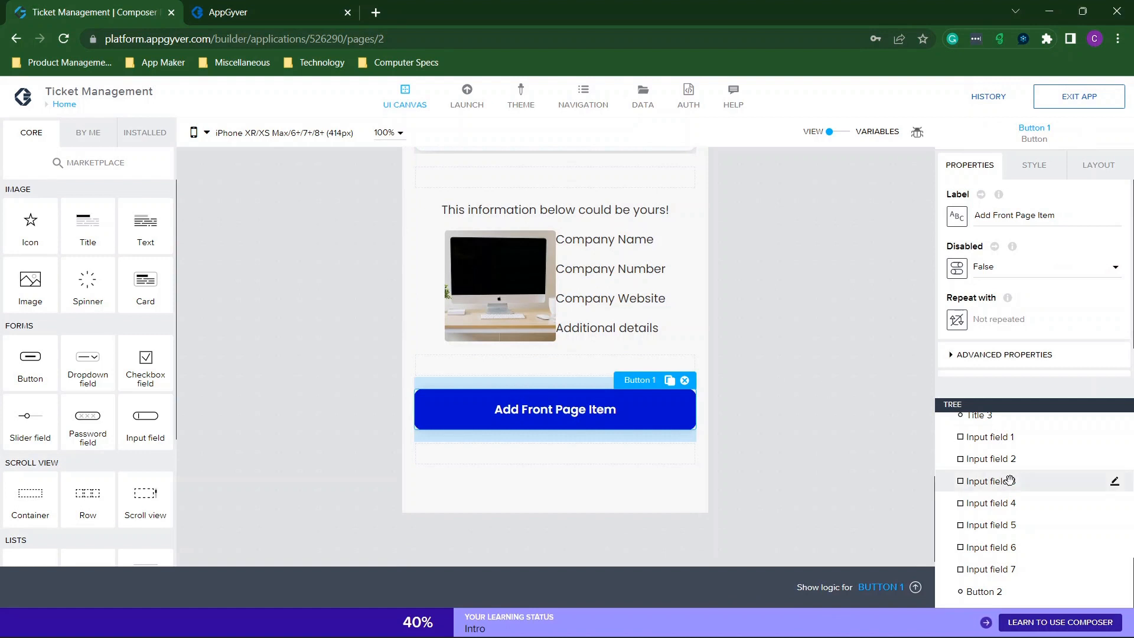
scroll(972, 523, up, 2)
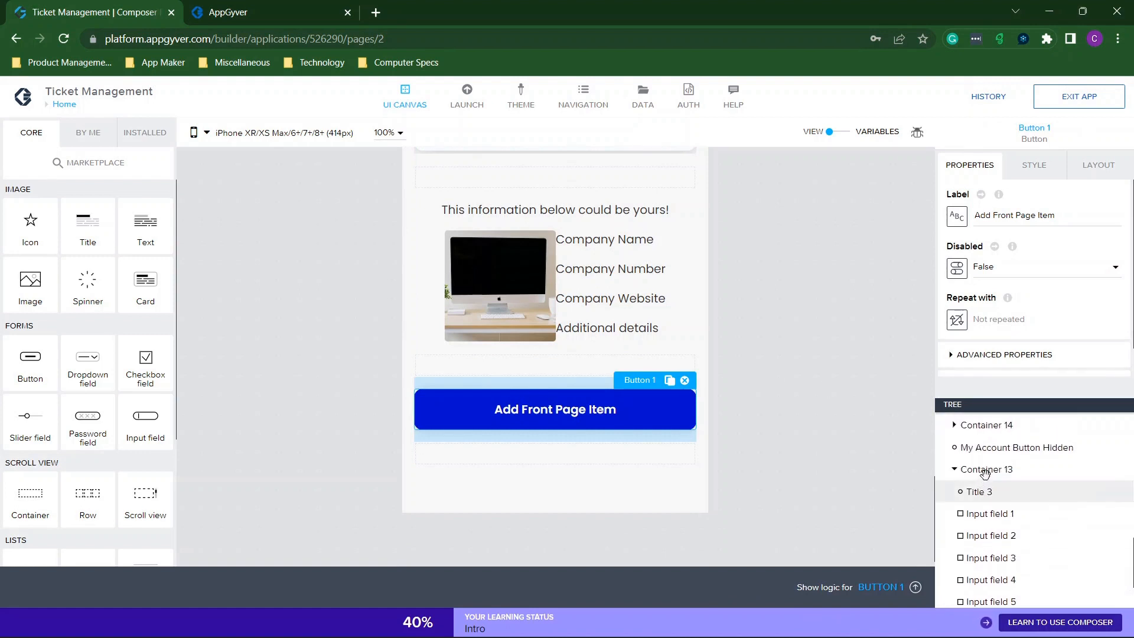
scroll(992, 526, down, 2)
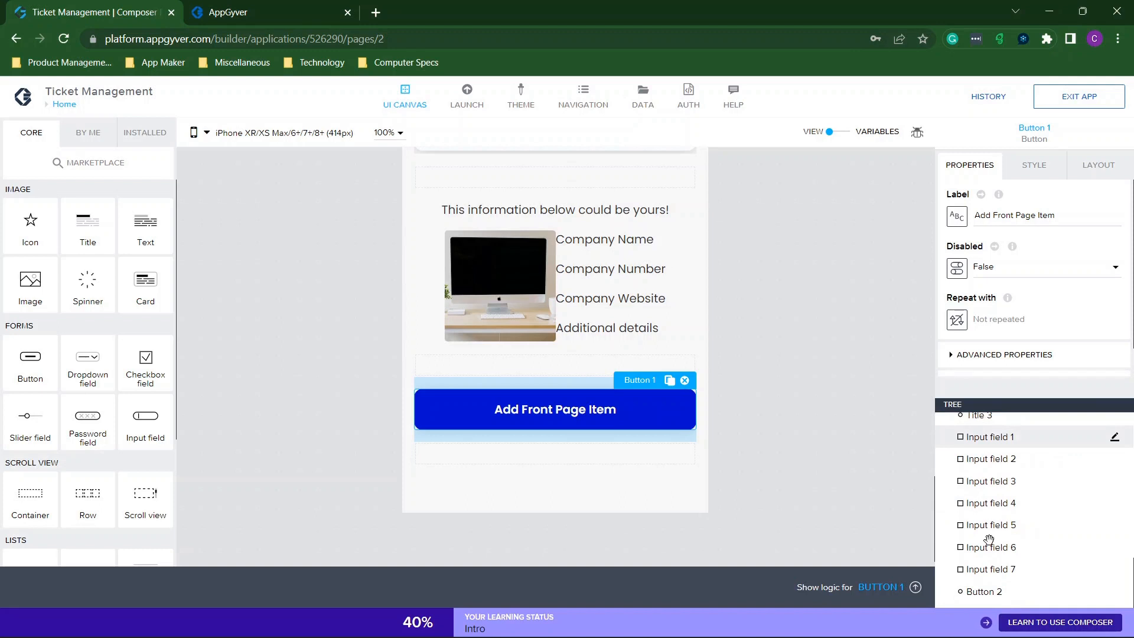
click(976, 591)
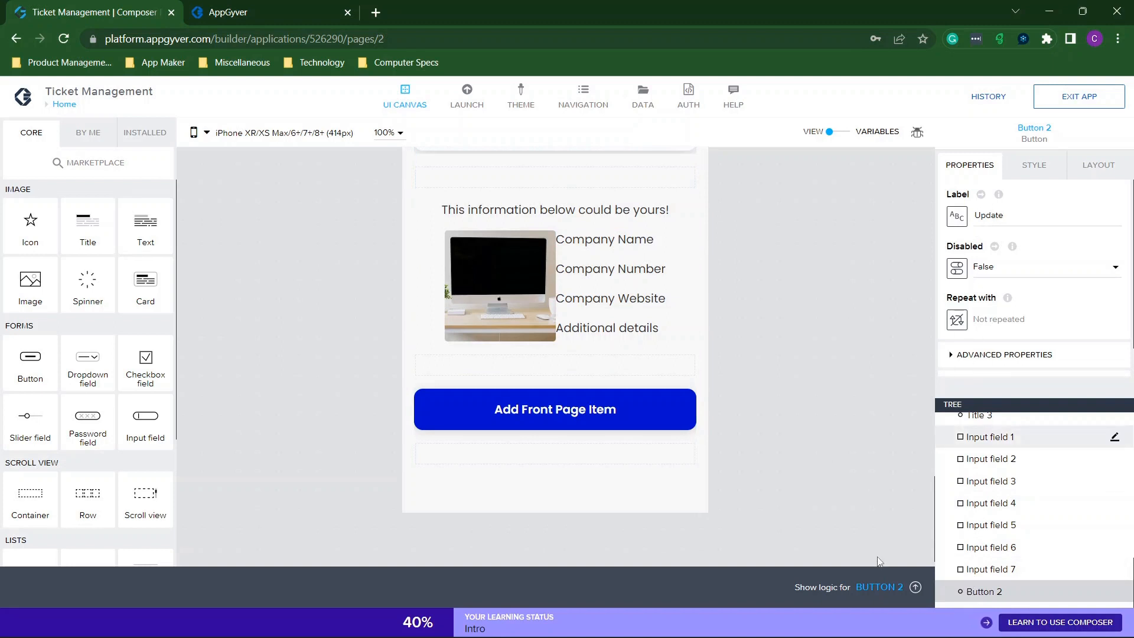
click(881, 587)
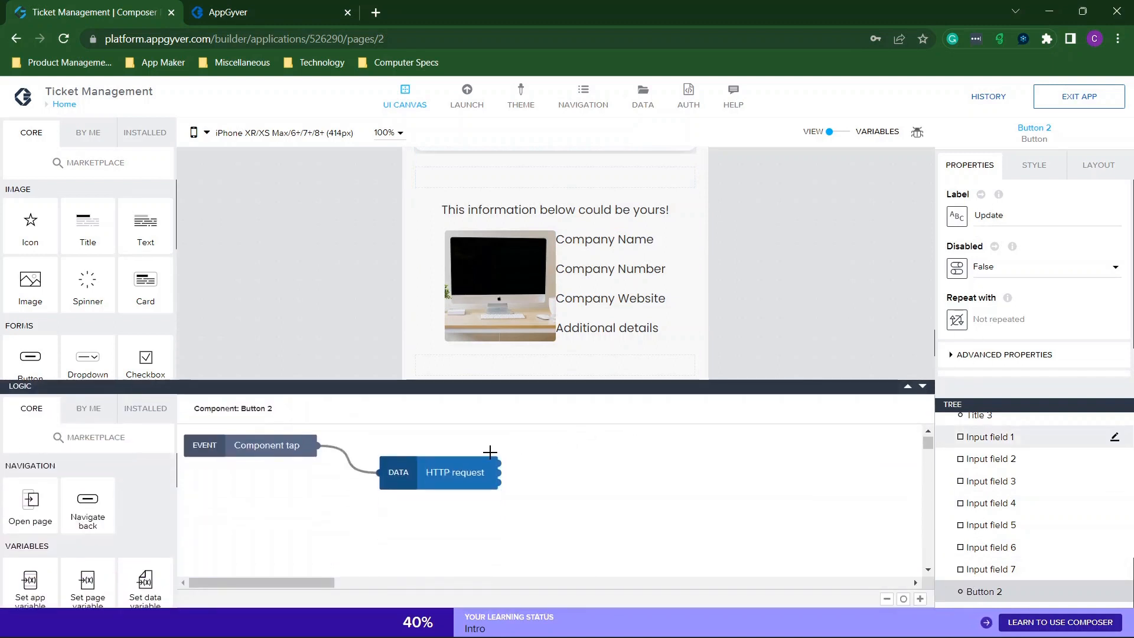
click(455, 472)
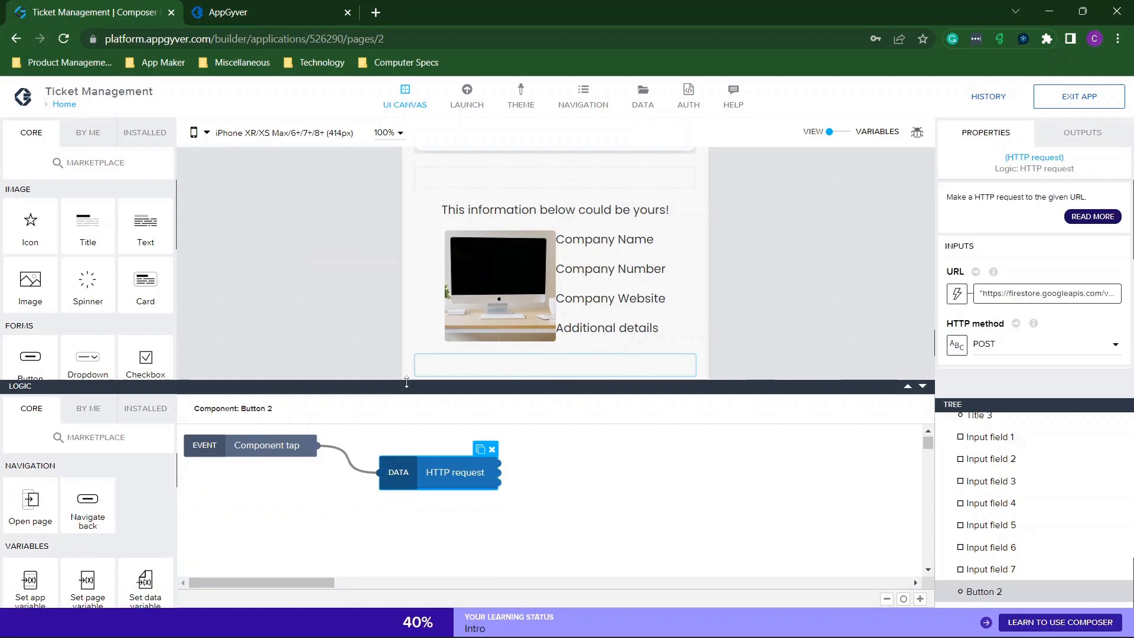
click(1007, 302)
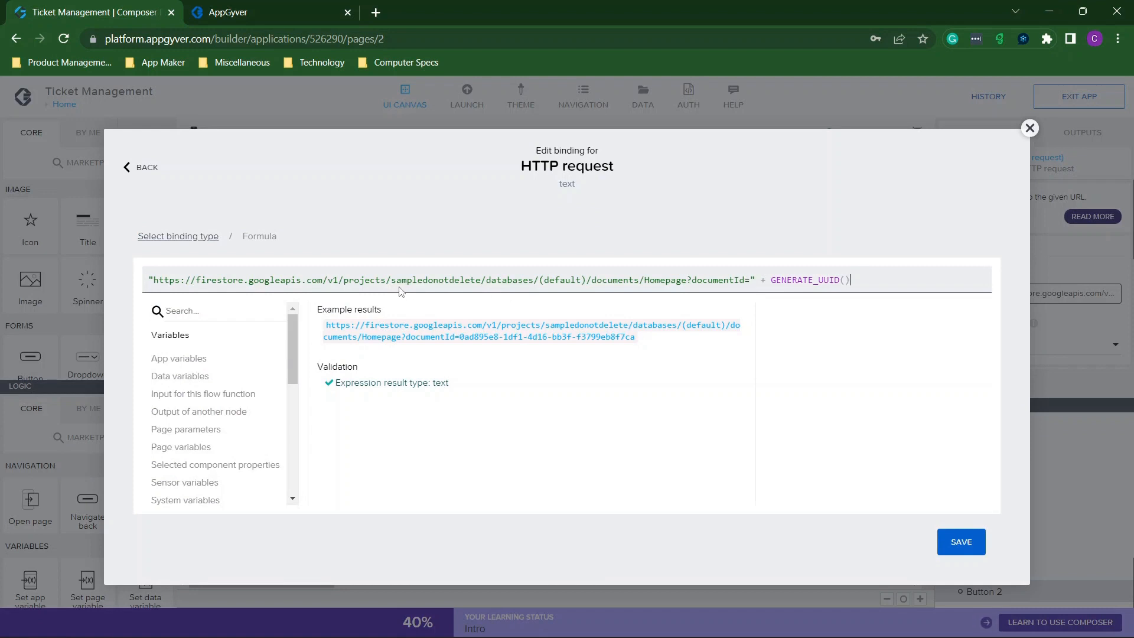
Replace 'sampledonotdelete' with 'fdsfsfd-1db16' in the URL formula and save the binding.
drag(392, 281, 481, 281)
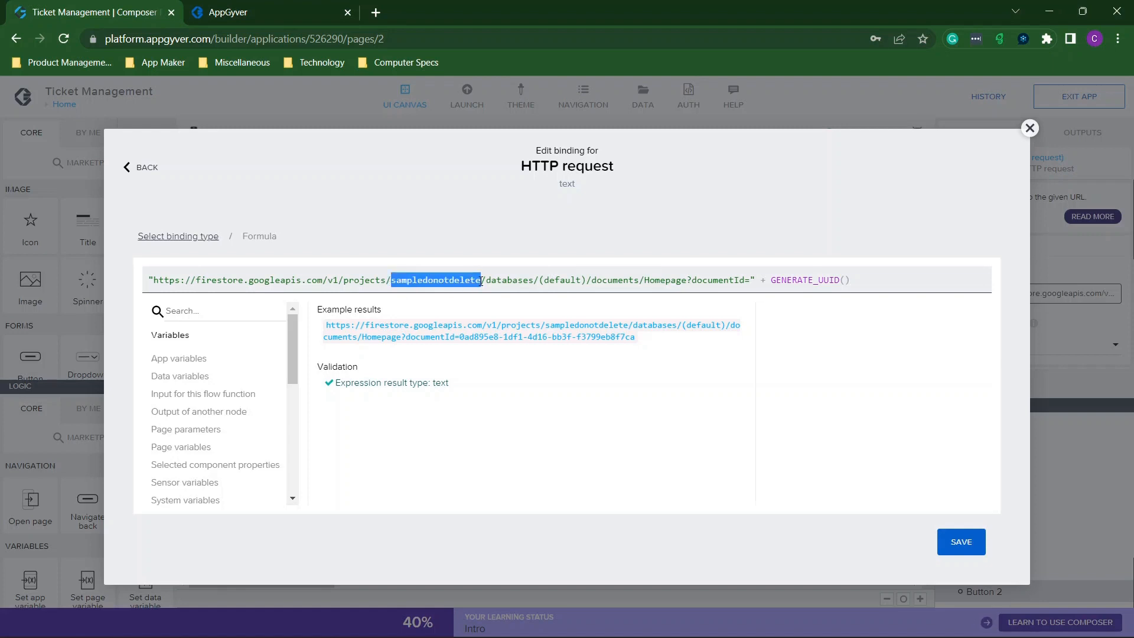
text(fdsfsfd-1db16)
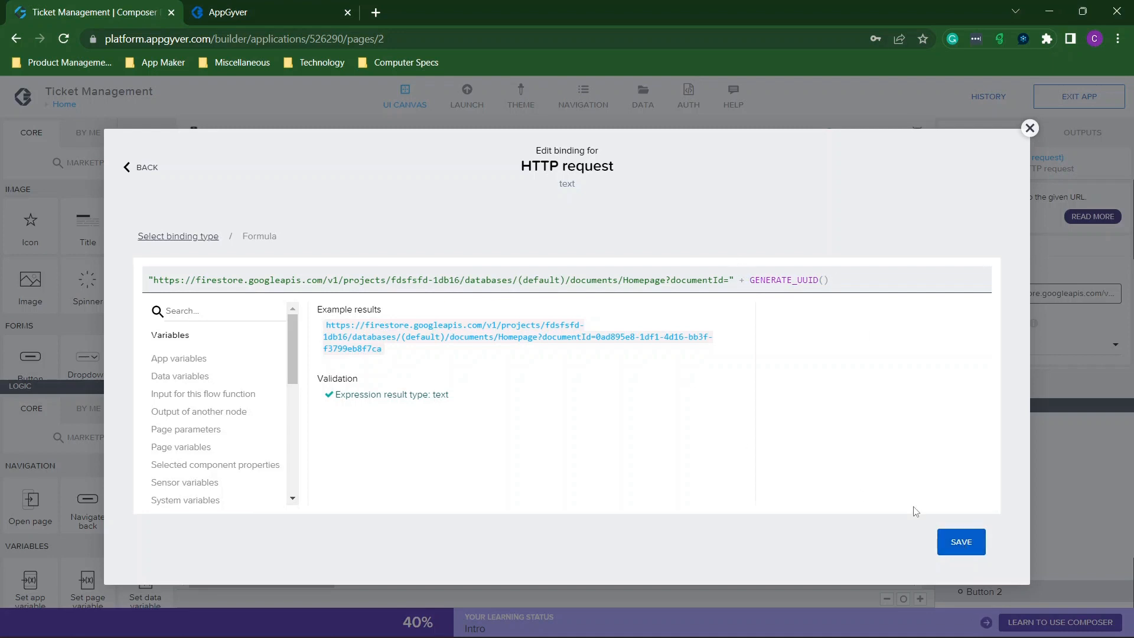
click(957, 540)
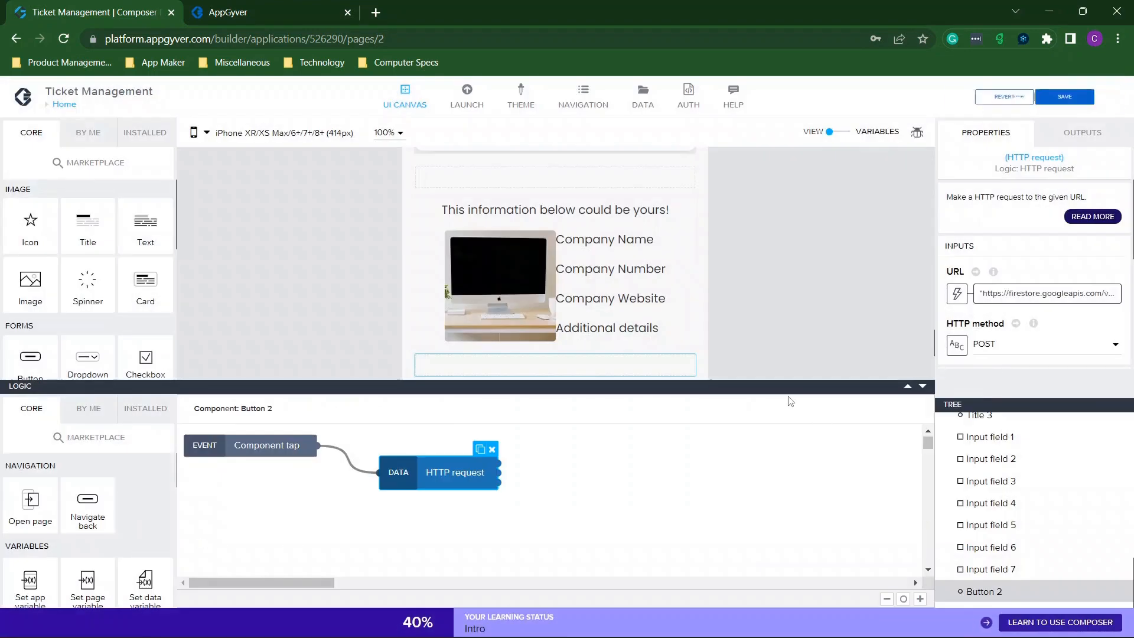
Save the app, then snap the Welcome page preview to the left half beside Firestore.
click(1051, 101)
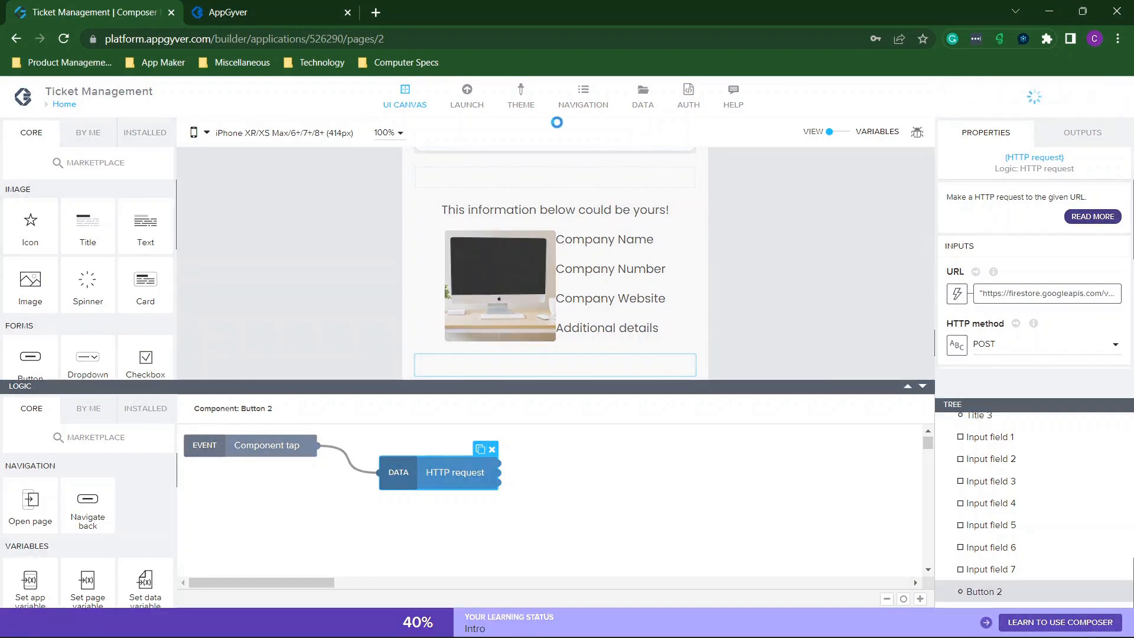
click(221, 12)
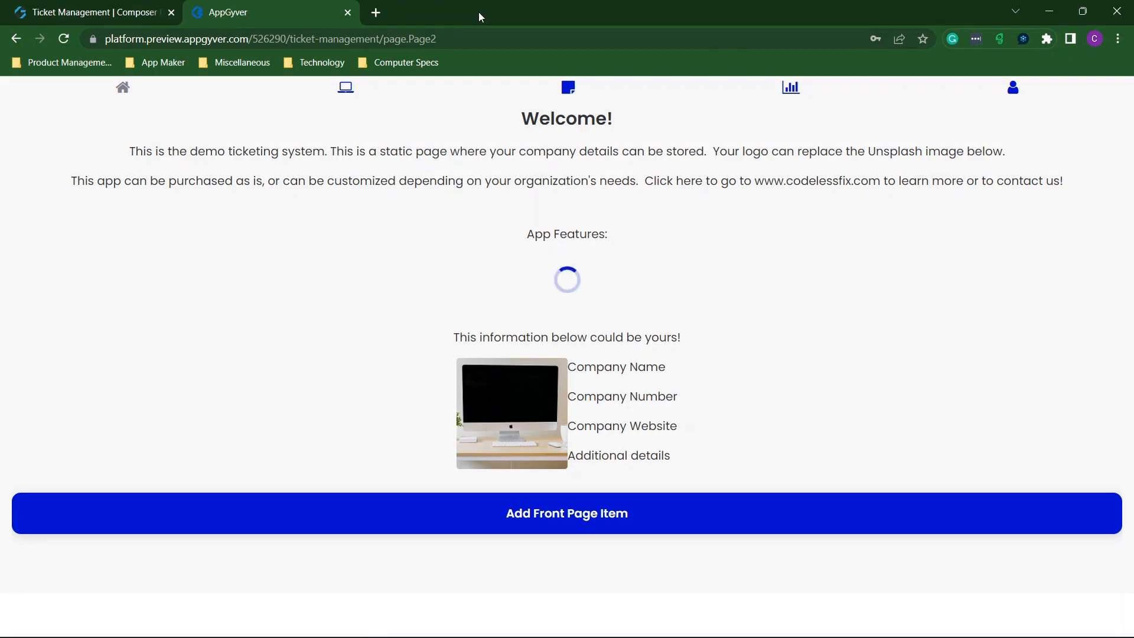
drag(501, 14, 0, 148)
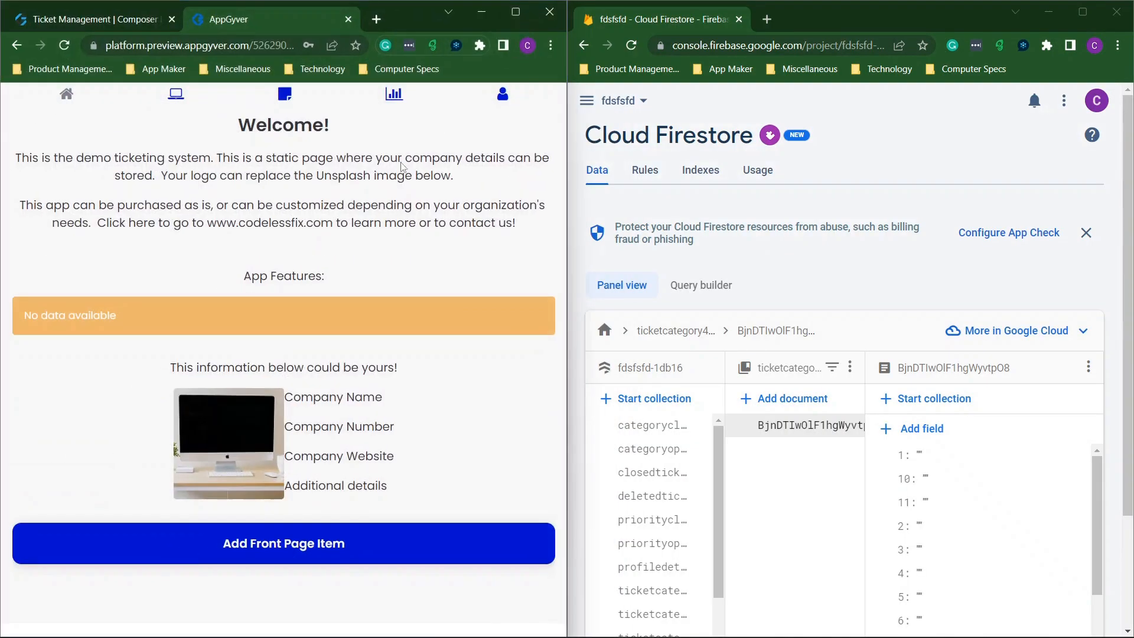
Fill a new front page item: title, subtitle 'here is some text', label 'label this', filler content.
click(281, 544)
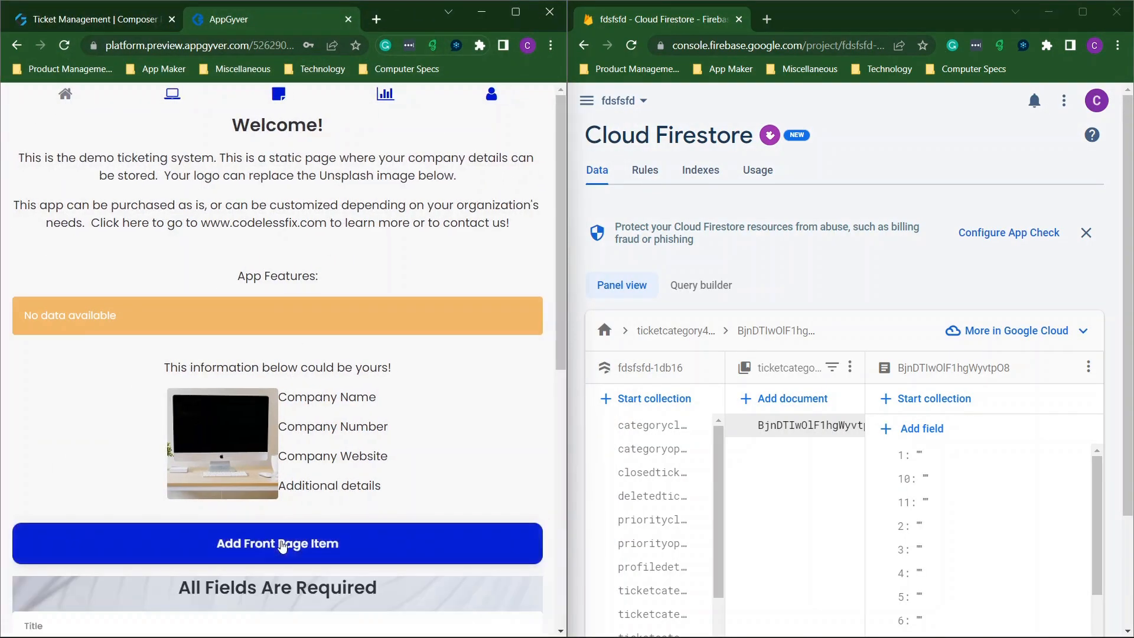
scroll(354, 412, down, 5)
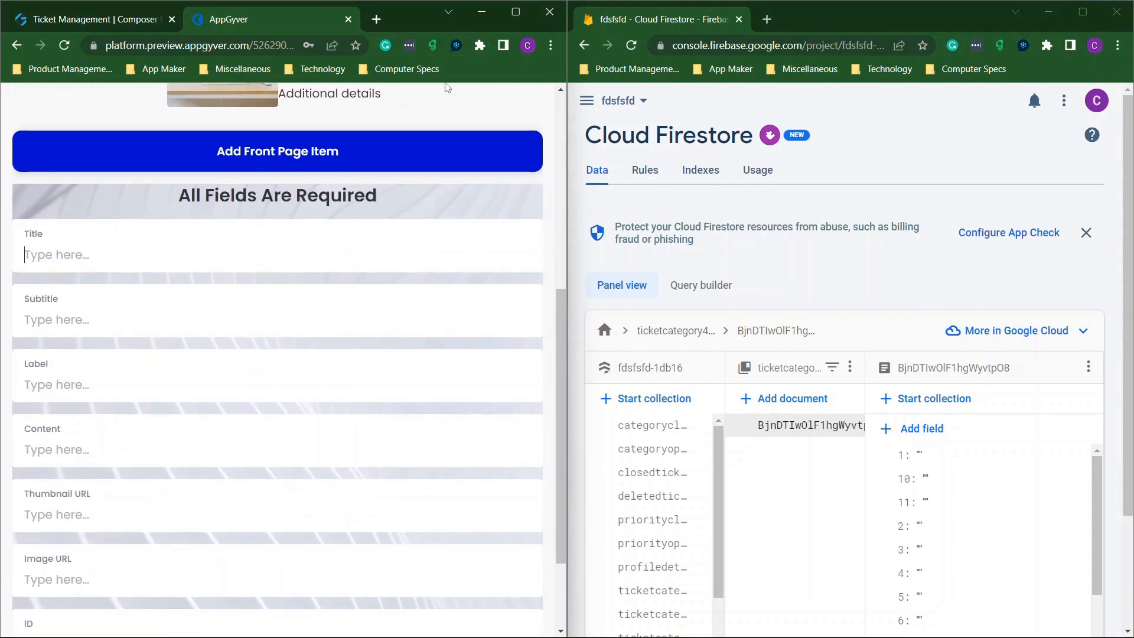
text(title)
click(209, 322)
text(he)
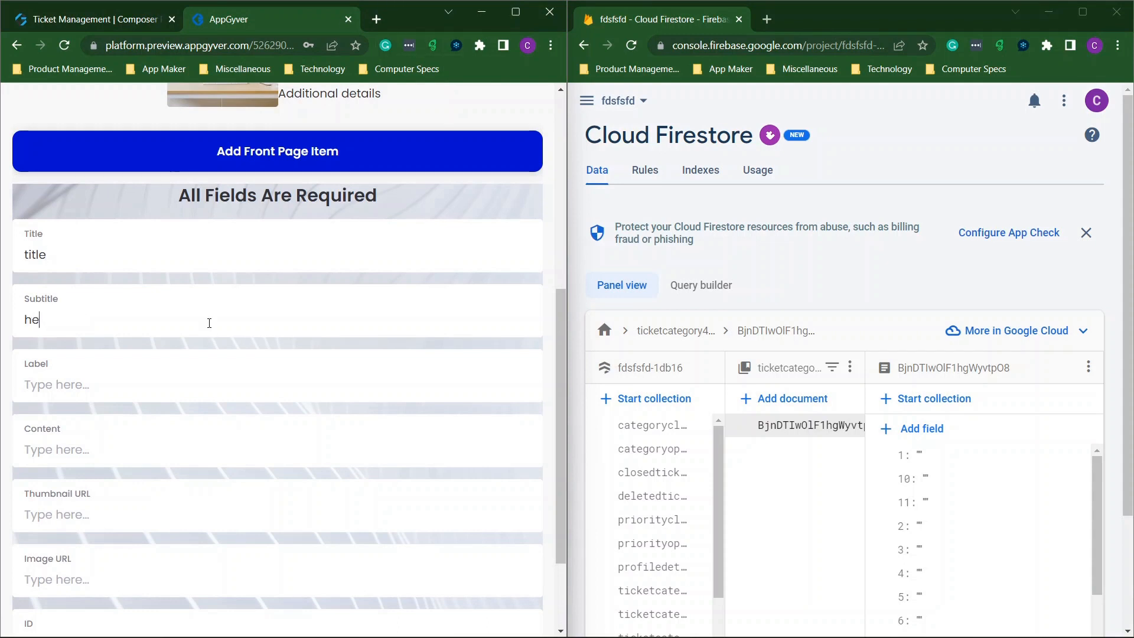
text(re si)
key(BackSpace)
key(BackSpace)
text(iis)
key(BackSpace)
key(BackSpace)
key(BackSpace)
text(s some textlabel this)
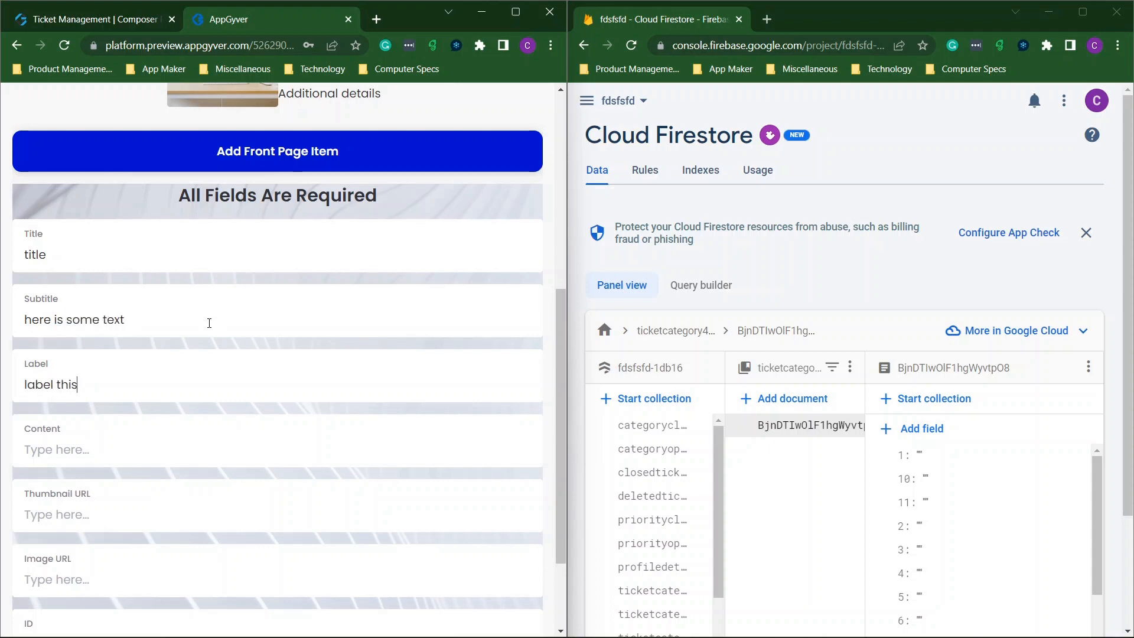
text(content duidhfisfsuifudf)
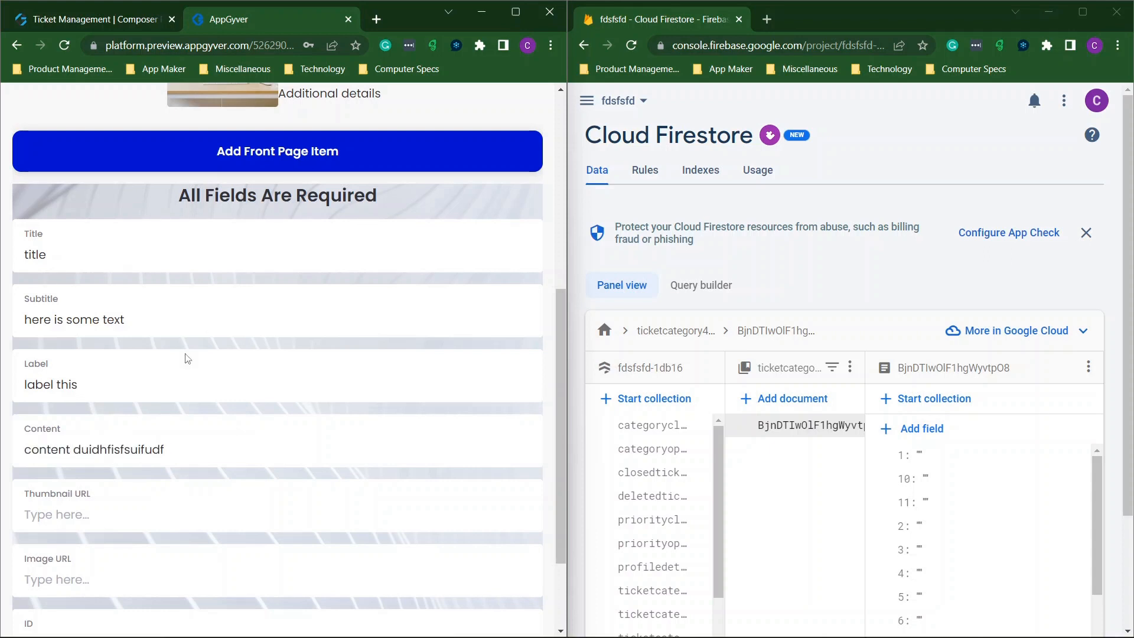
scroll(158, 417, down, 2)
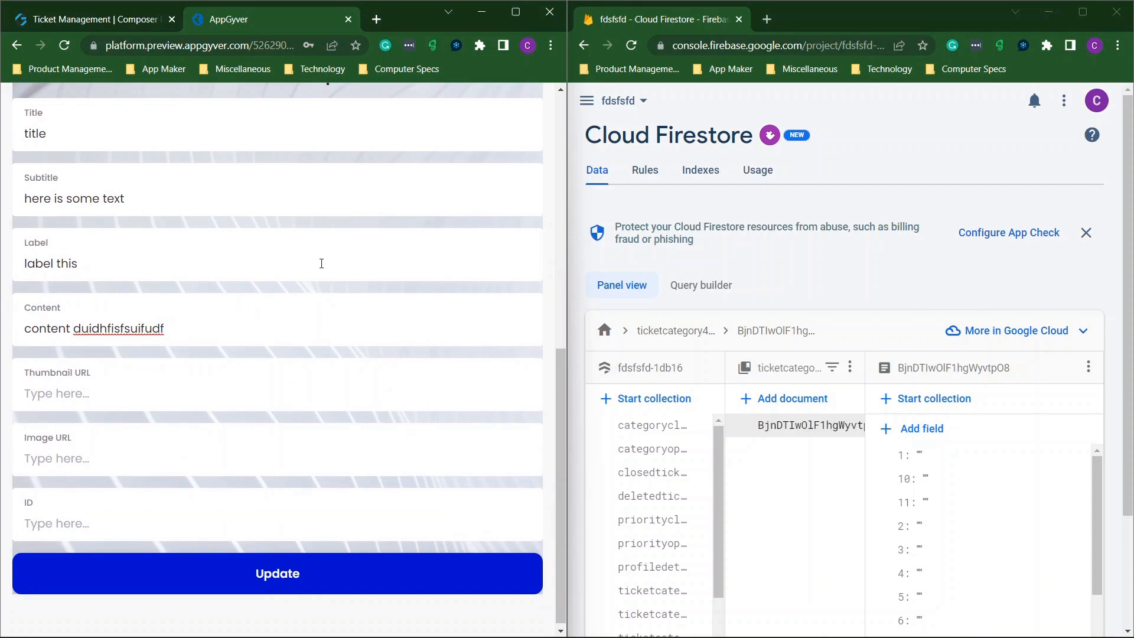
Open Unsplash in a new tab and search for company photos.
click(376, 19)
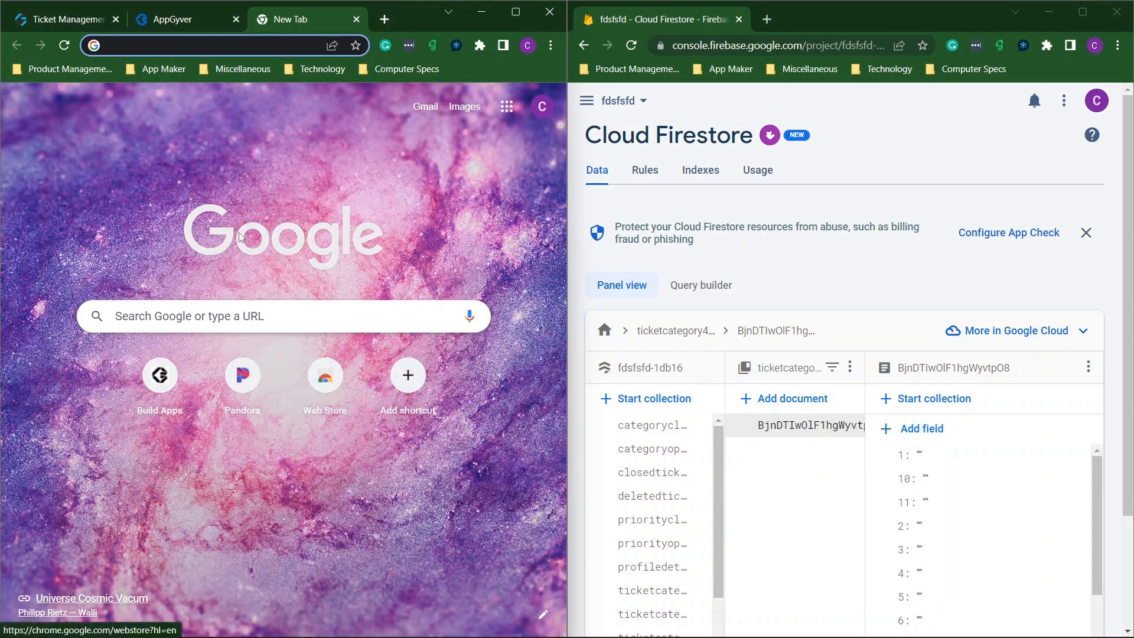
text(u)
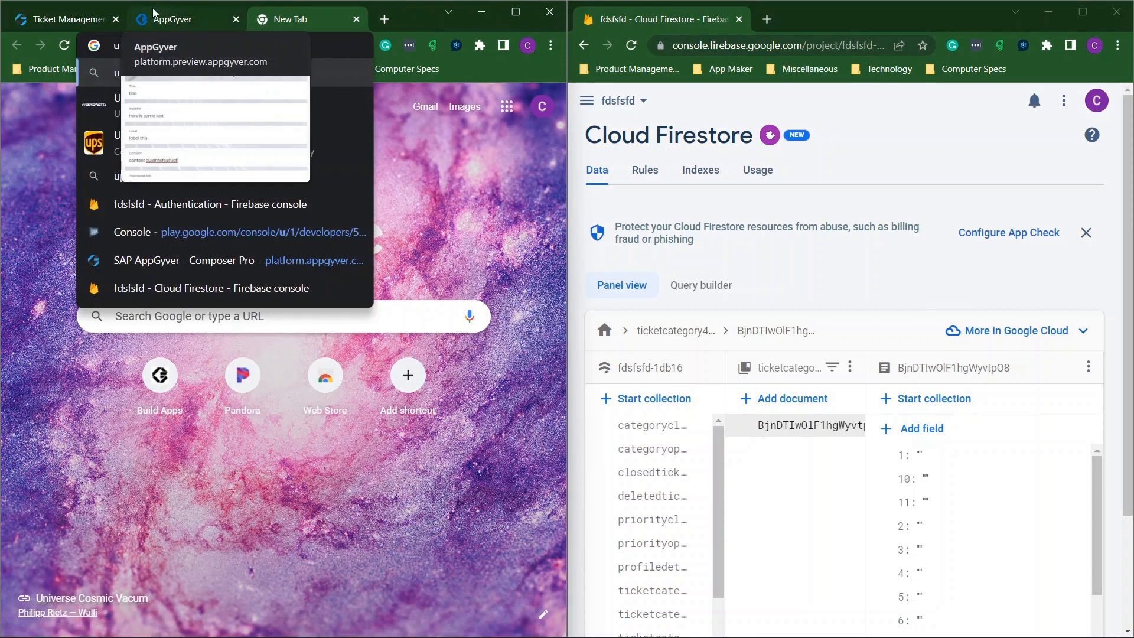
text(ns)
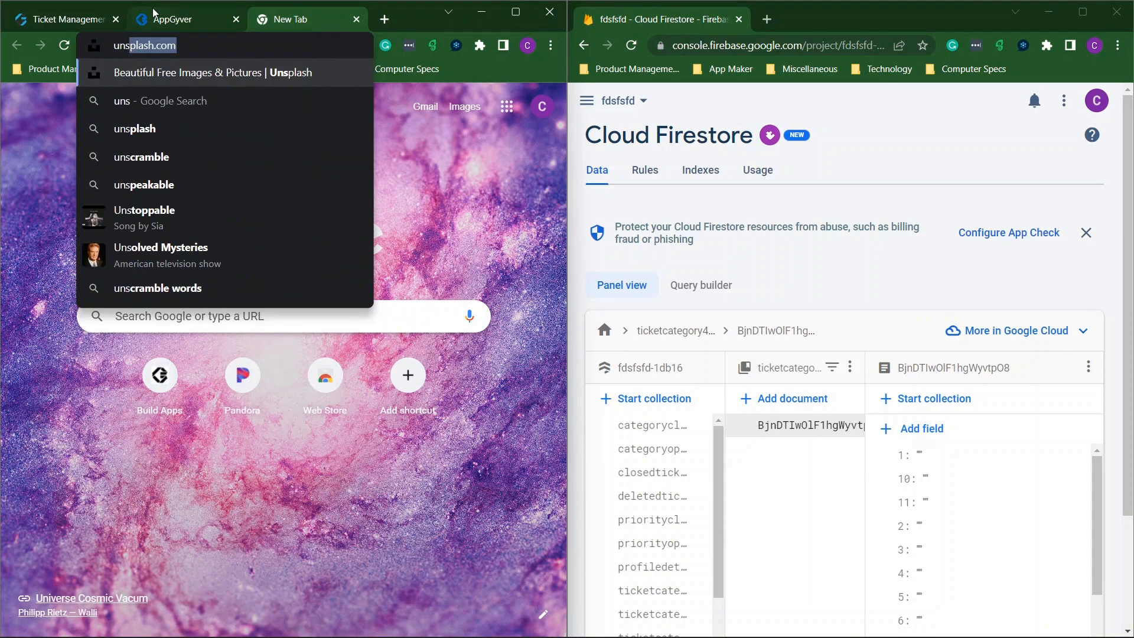
key(Return)
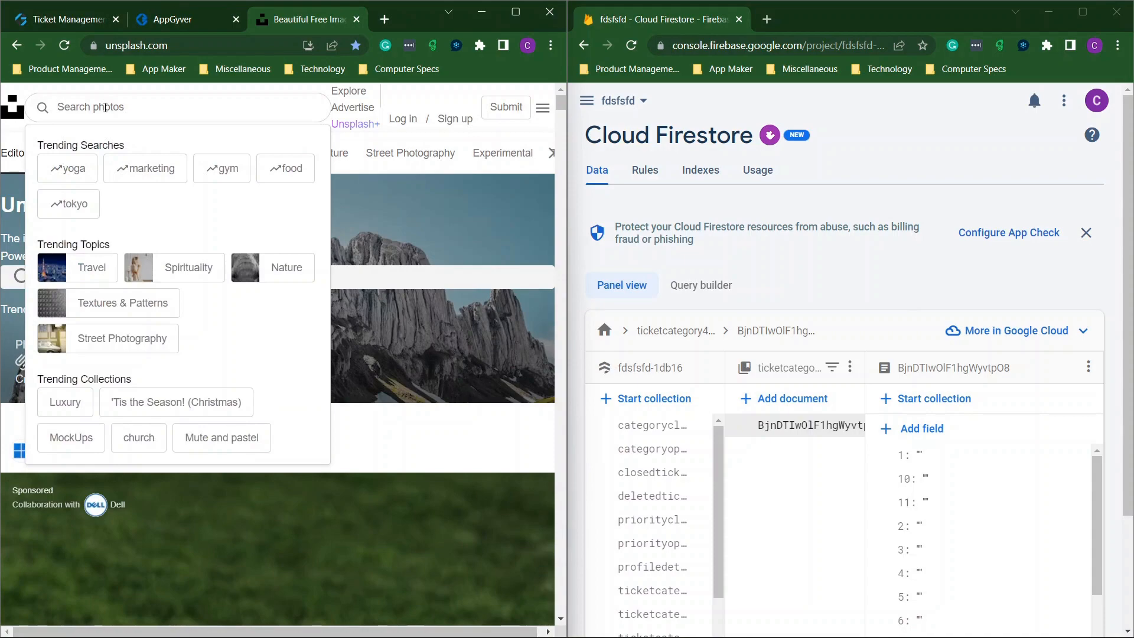
text(company)
key(Return)
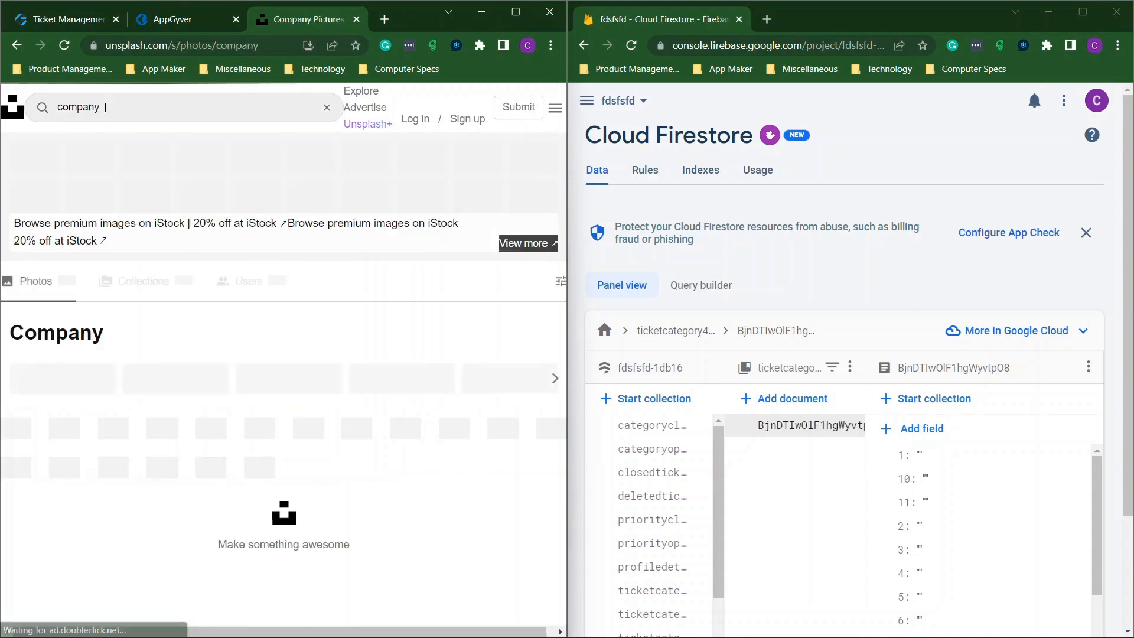
click(512, 16)
scroll(488, 234, down, 10)
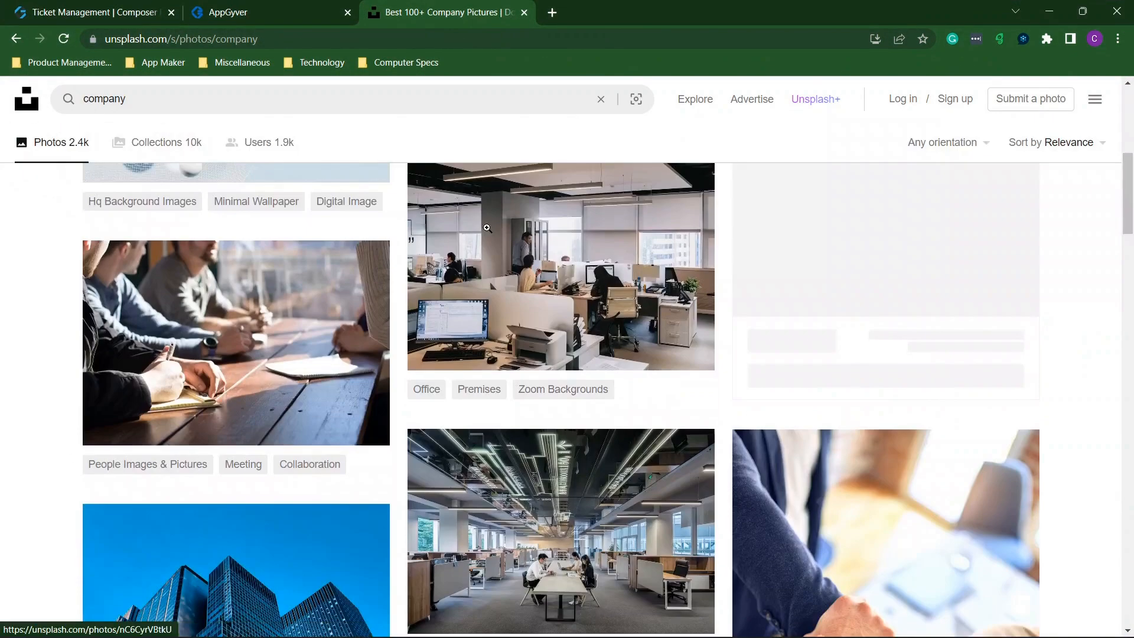
Copy the office photo's image address and snap the Ticket Management builder to the left half.
click(535, 237)
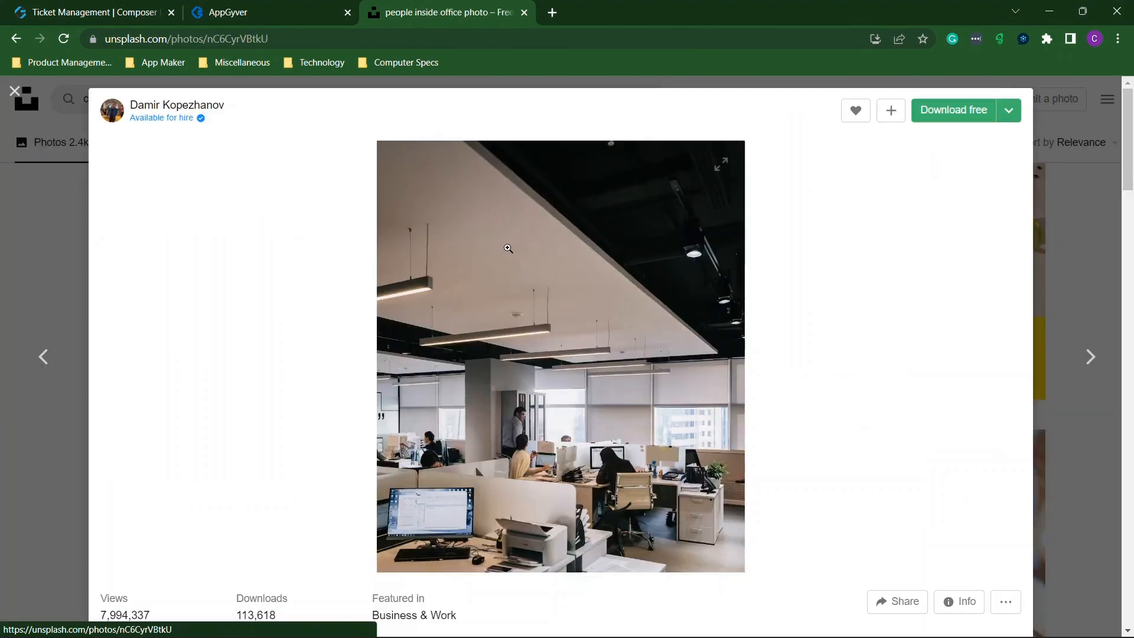
right_click(482, 257)
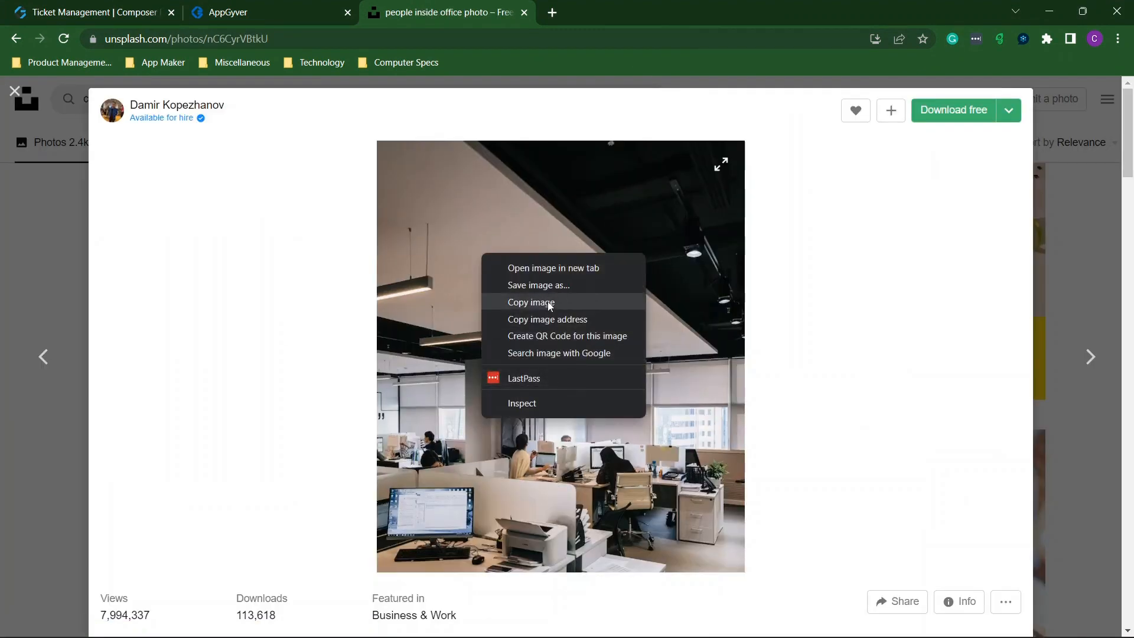
click(585, 321)
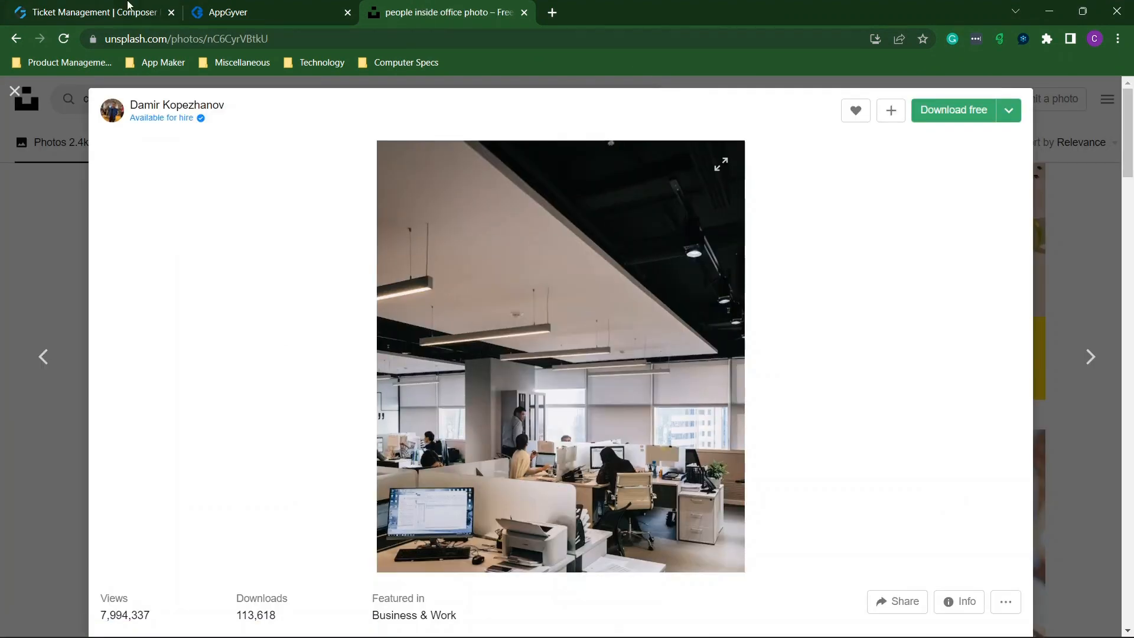
click(110, 8)
drag(662, 11, 3, 268)
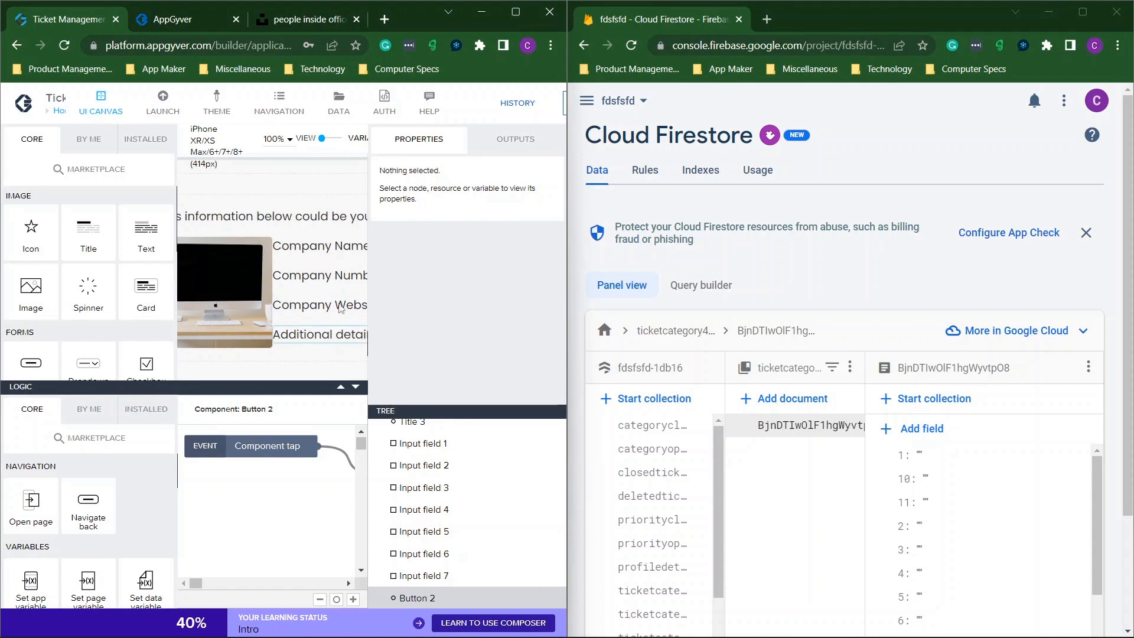
Paste the office photo address as Thumbnail URL and Image URL, enter ID 1, and submit.
click(200, 20)
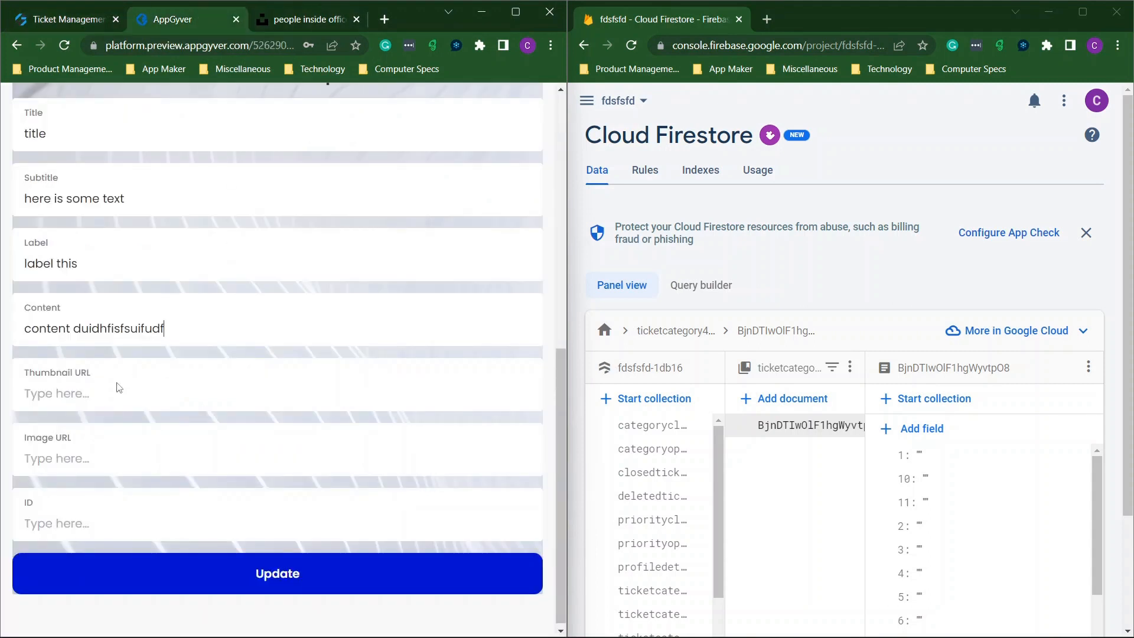
key(ctrl+v)
click(120, 458)
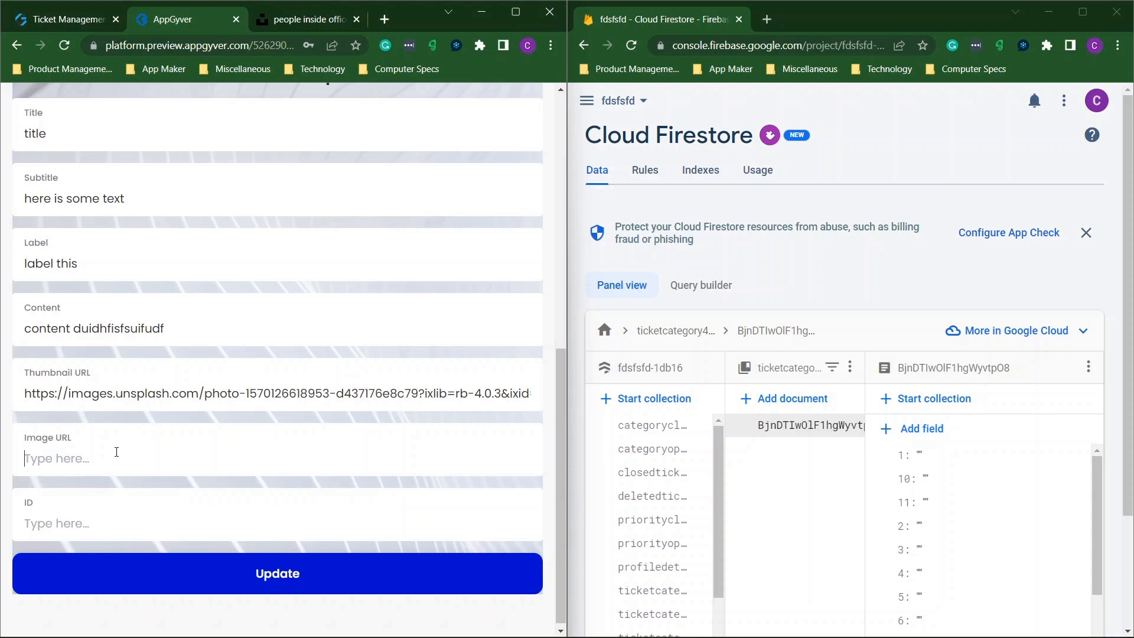
key(ctrl+v)
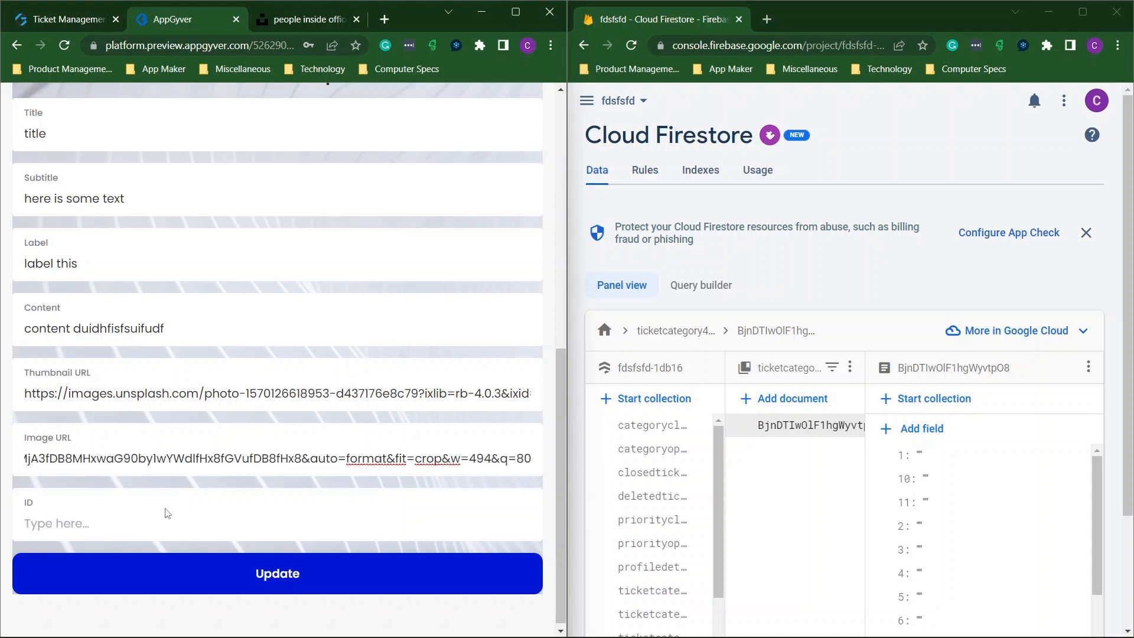
click(147, 519)
text(1)
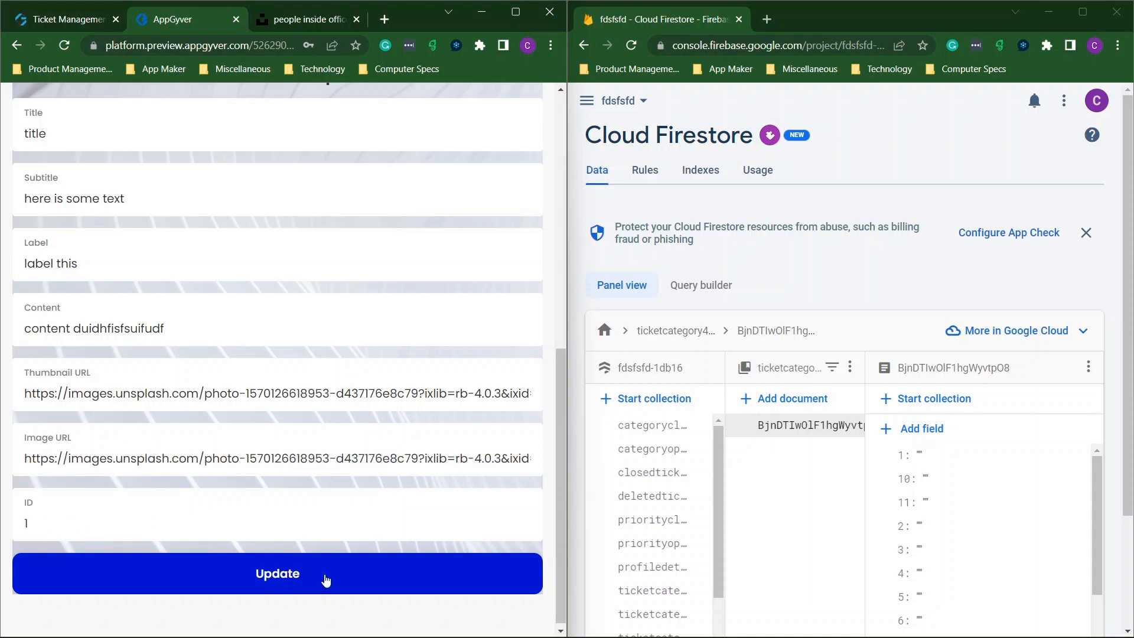
click(300, 578)
scroll(641, 449, down, 3)
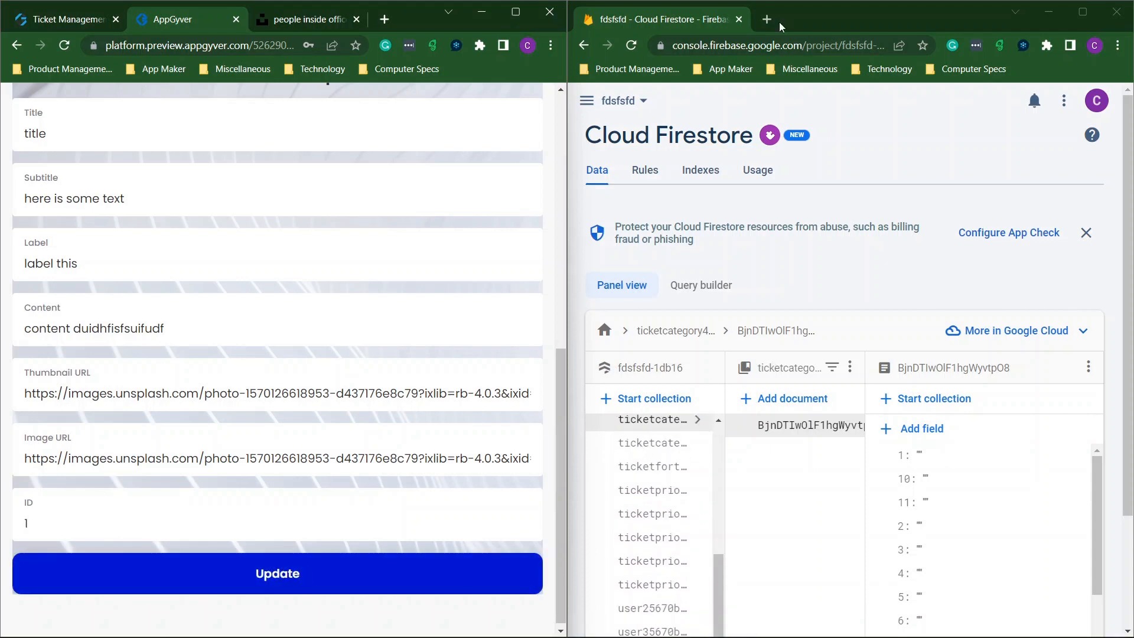
Reload Firestore and check the Homepage collection's new document with id 1 and both image URLs.
click(634, 45)
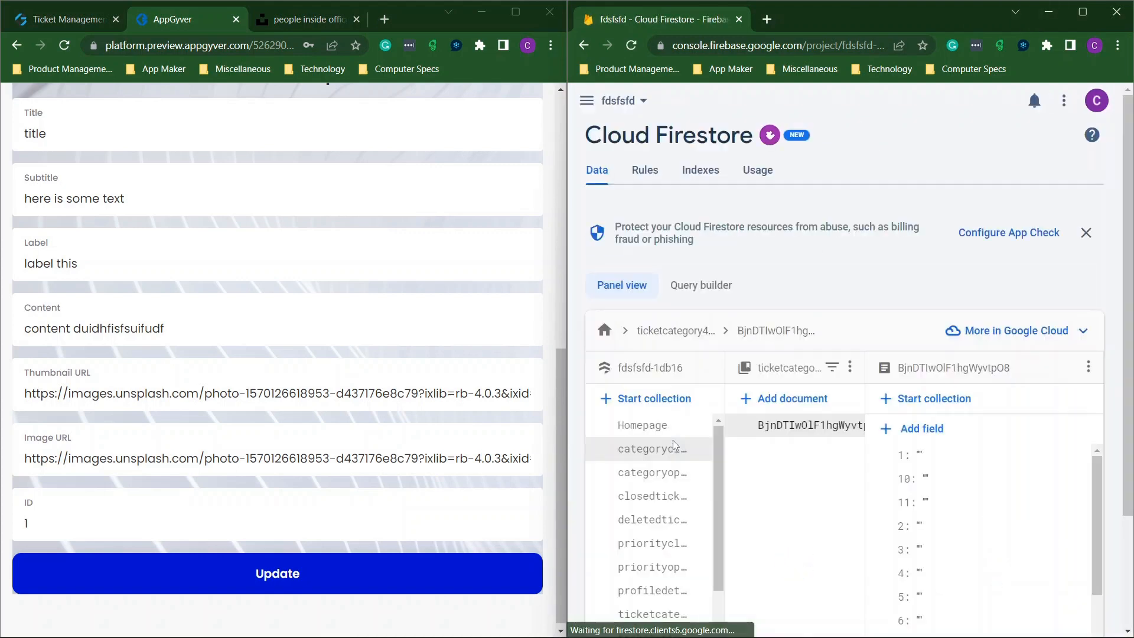
click(657, 436)
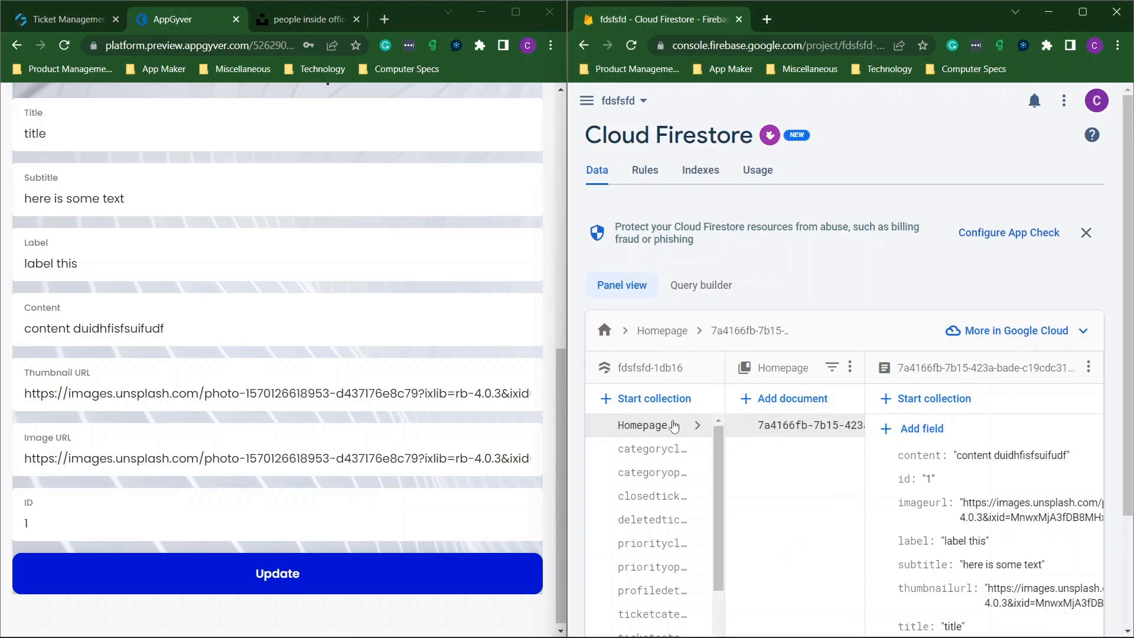
scroll(1004, 473, down, 3)
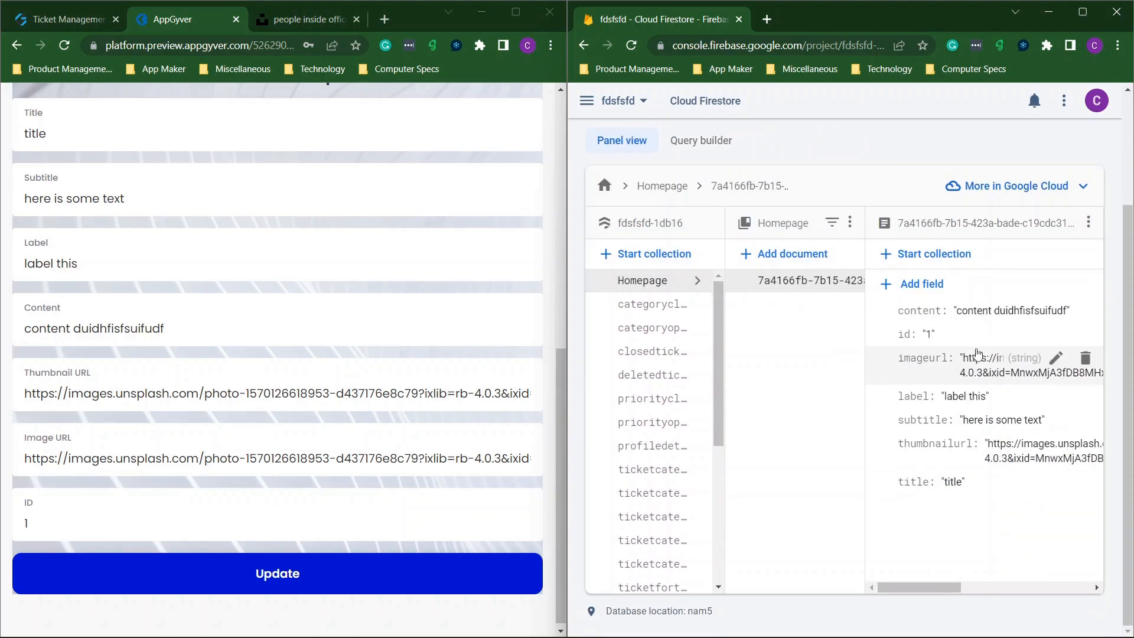
click(87, 19)
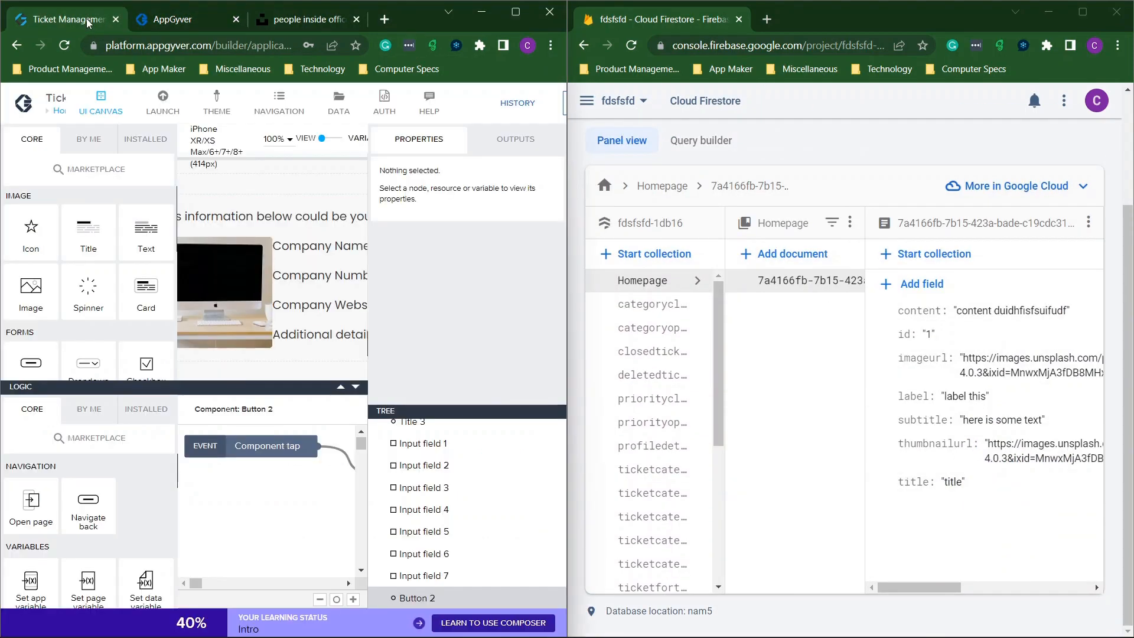
click(207, 21)
scroll(149, 165, up, 7)
scroll(149, 165, up, 2)
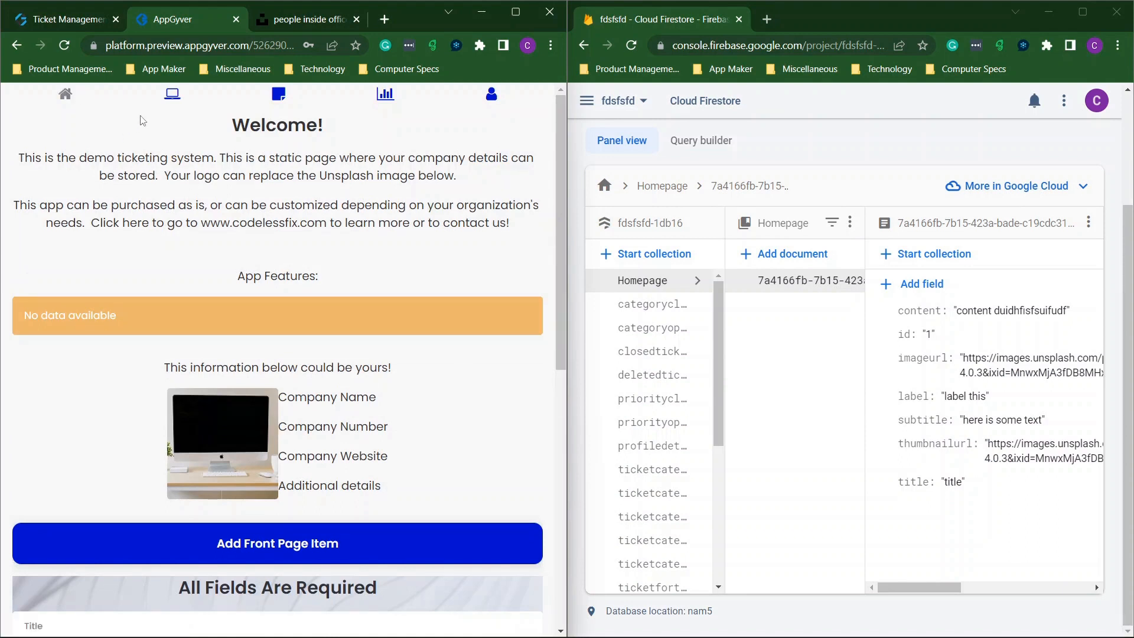
Refresh the Welcome page to confirm the office-photo item is listed.
click(66, 96)
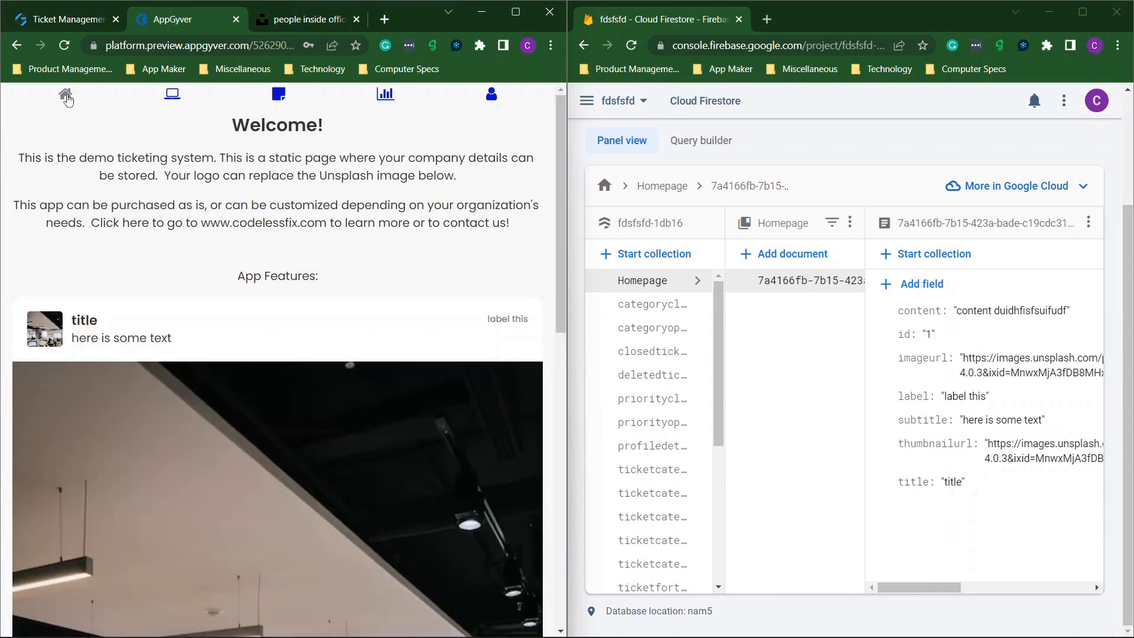
scroll(224, 281, down, 10)
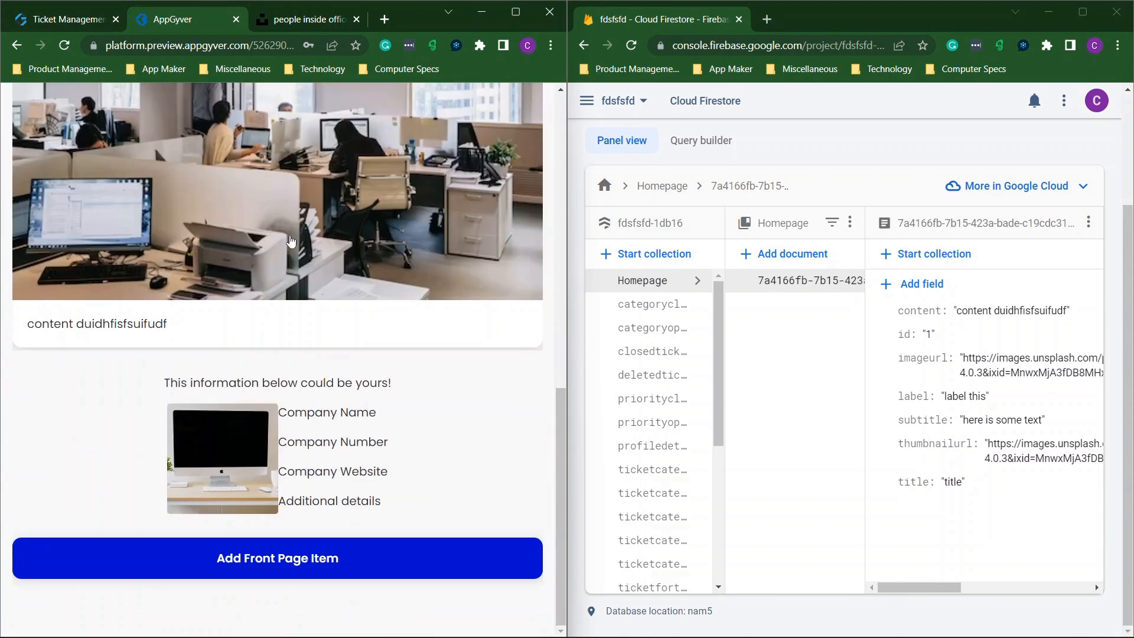
scroll(287, 231, up, 10)
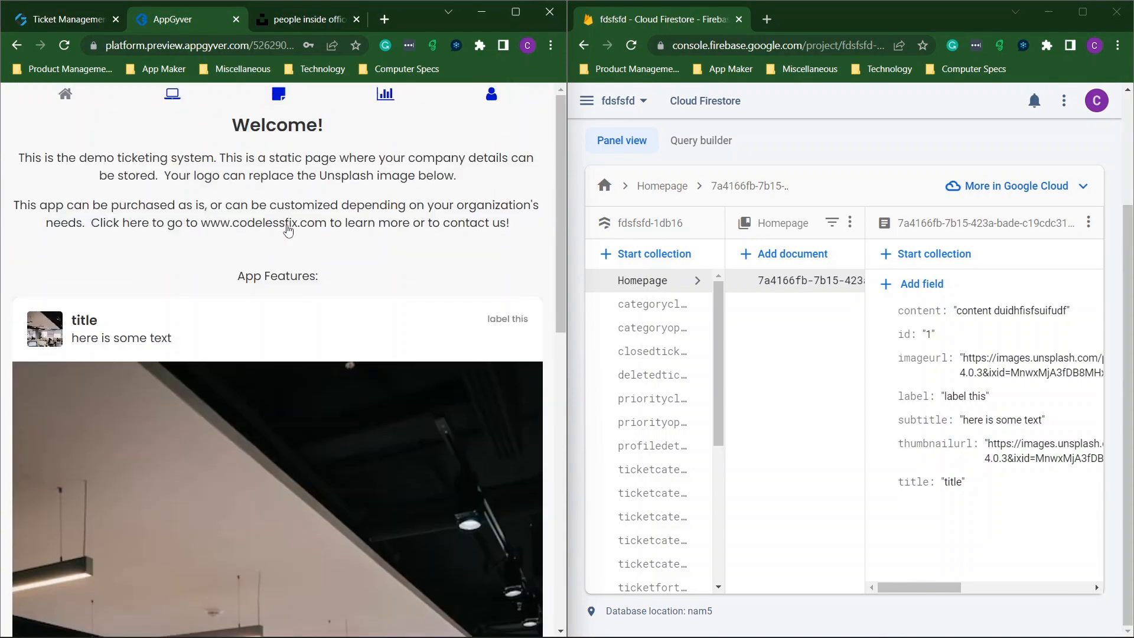
scroll(297, 258, down, 10)
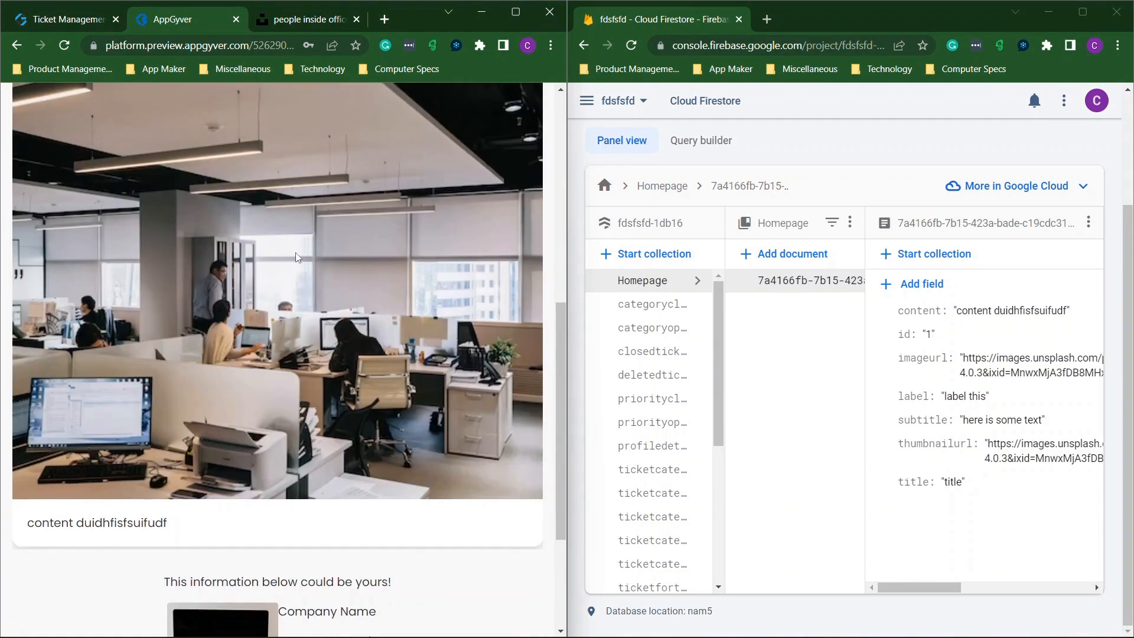
Start a new front-page item with title asdsadasd and subtitle sadsfdsdfs.
click(276, 569)
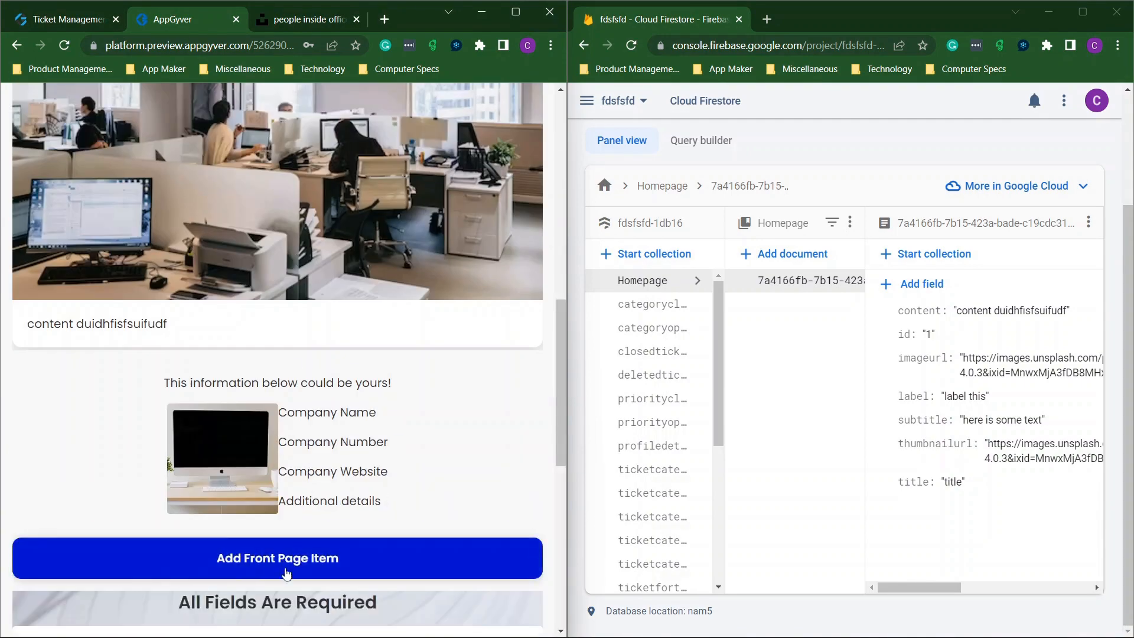
scroll(319, 520, down, 8)
click(127, 116)
text(asdsadasd)
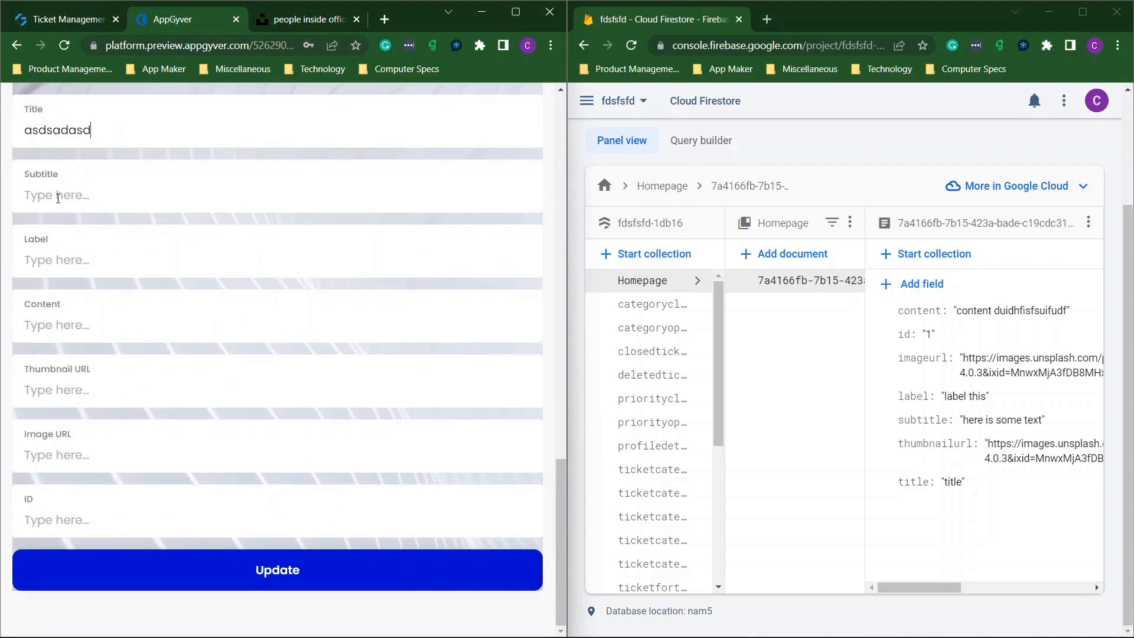
key(Tab)
text(sadsfdsdfs)
Fill label dfdsfsdfsddsfdsfs, paste both image URLs, set ID 2, and save the second item.
click(62, 260)
text(dfdsfsdfsd)
text(dsfdsfsdf)
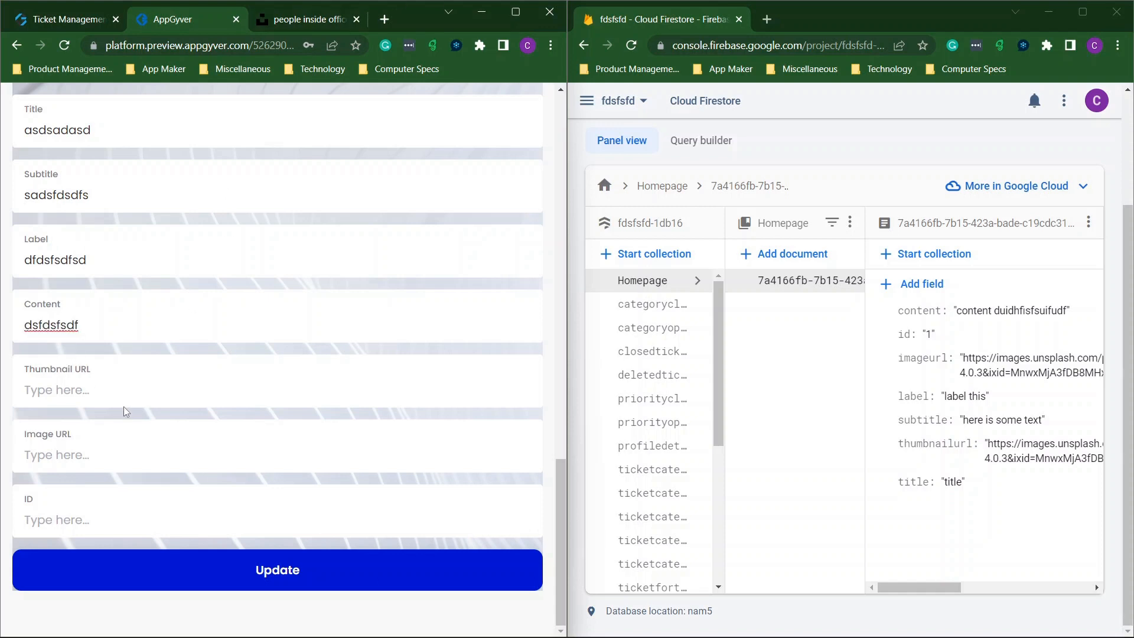
key(ctrl+v)
click(109, 443)
key(ctrl+v)
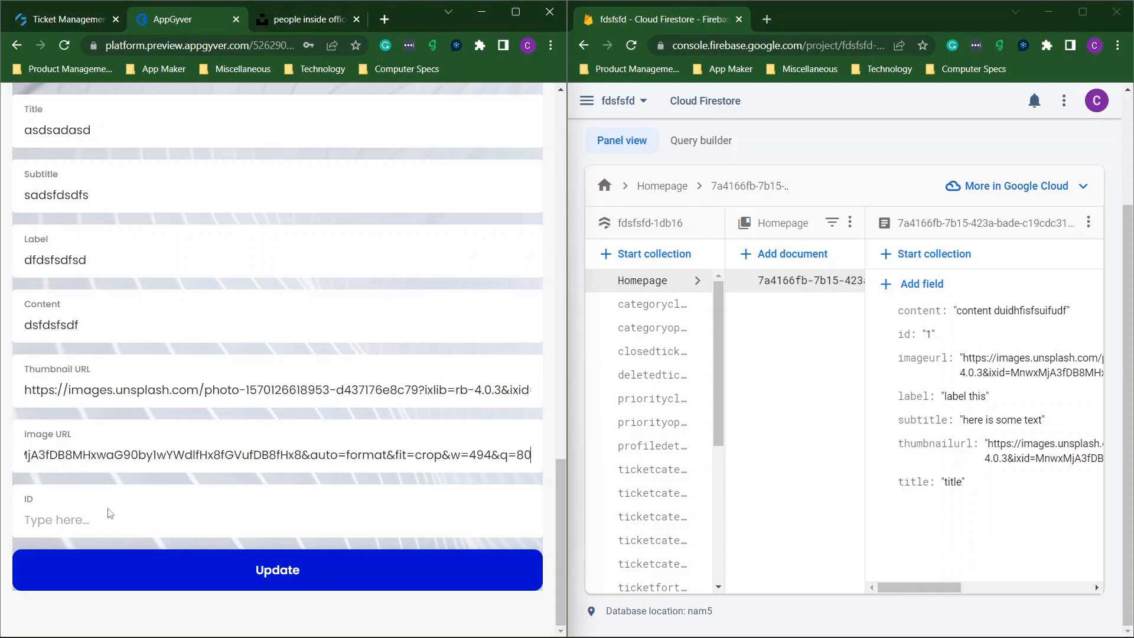
click(109, 519)
text(2)
click(275, 560)
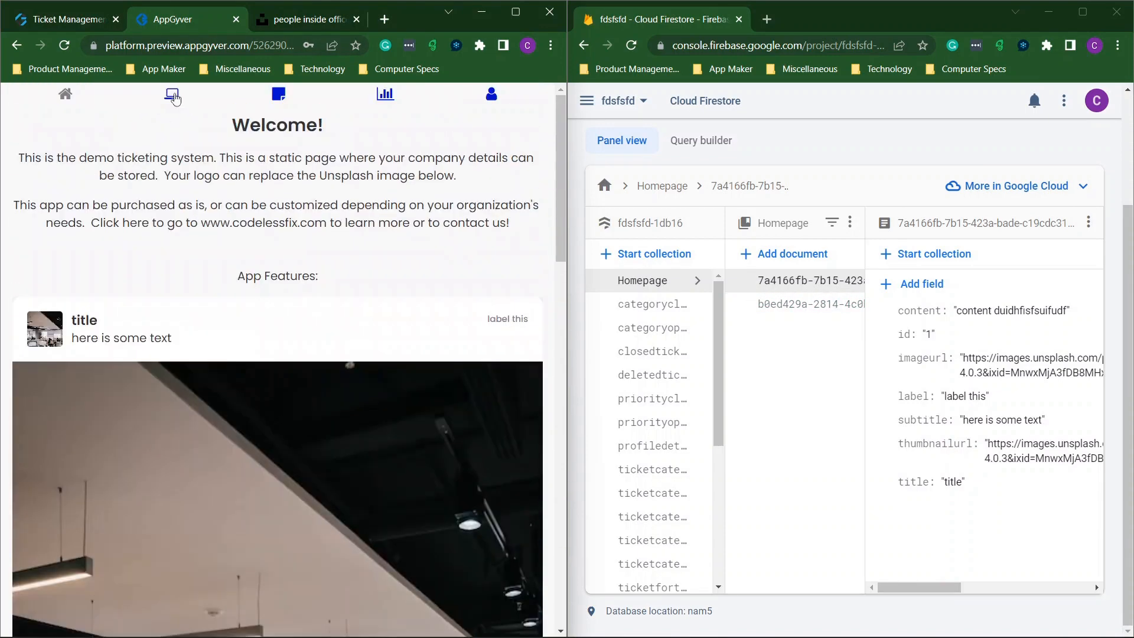
Check both App Features cards on the preview's Welcome page and dock the preview on the left half.
click(174, 97)
click(65, 95)
scroll(317, 277, down, 15)
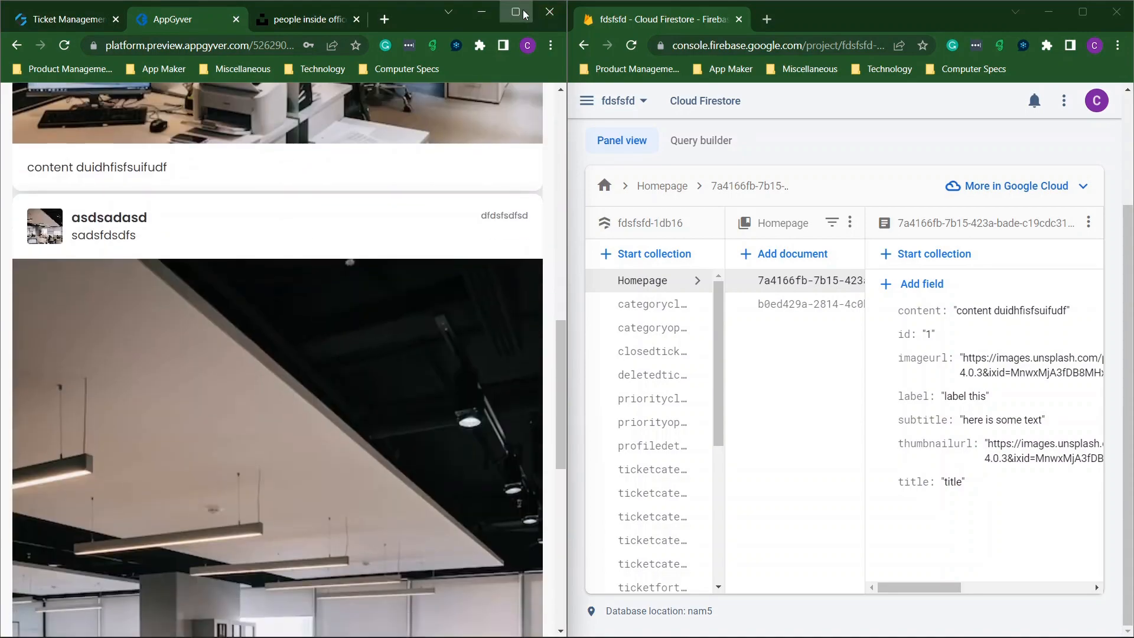
click(524, 13)
scroll(547, 300, up, 10)
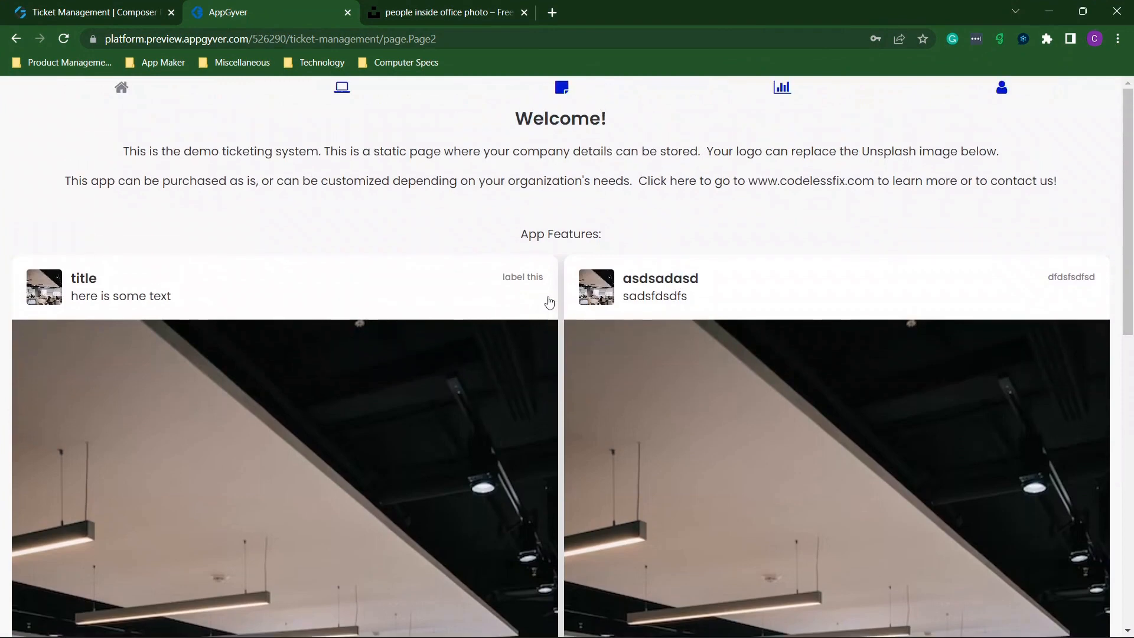
click(717, 327)
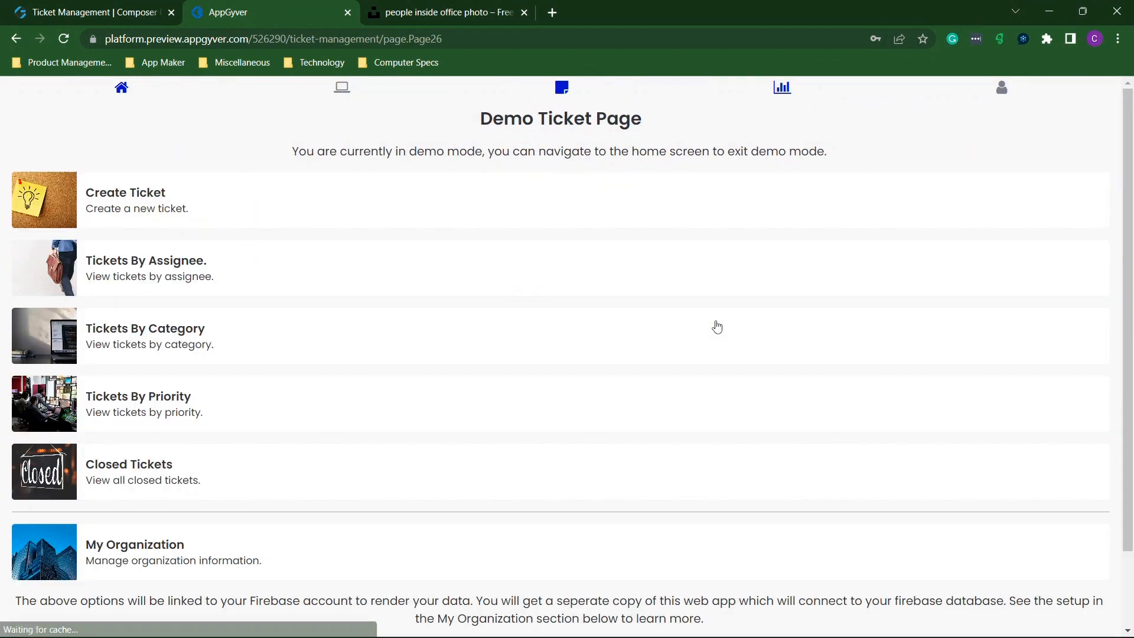
click(123, 90)
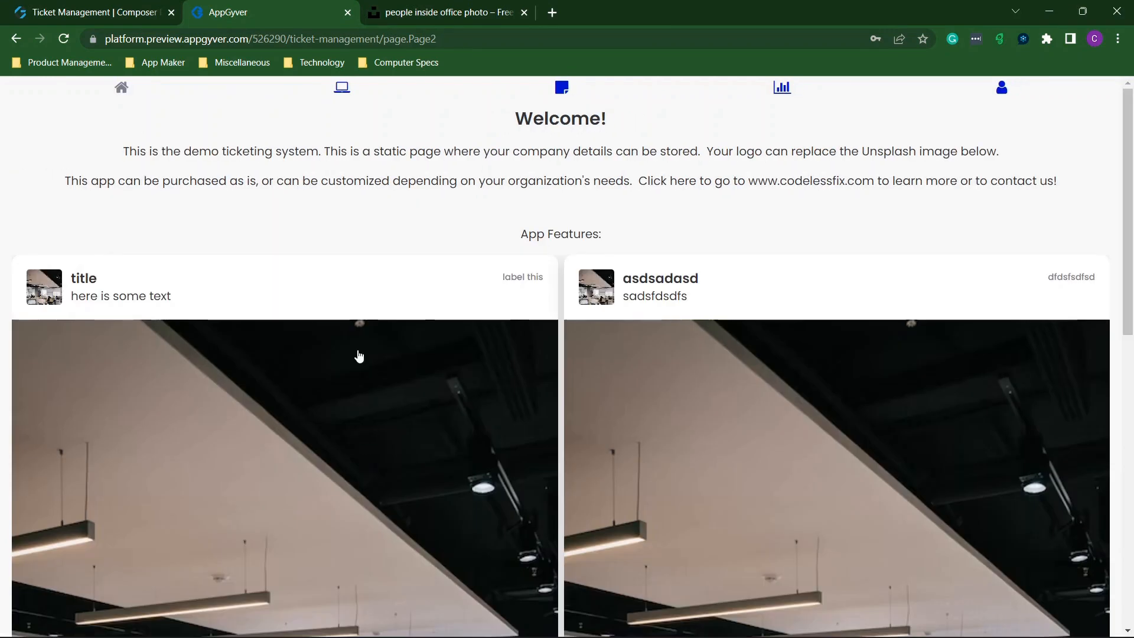
scroll(268, 242, down, 5)
scroll(269, 249, down, 4)
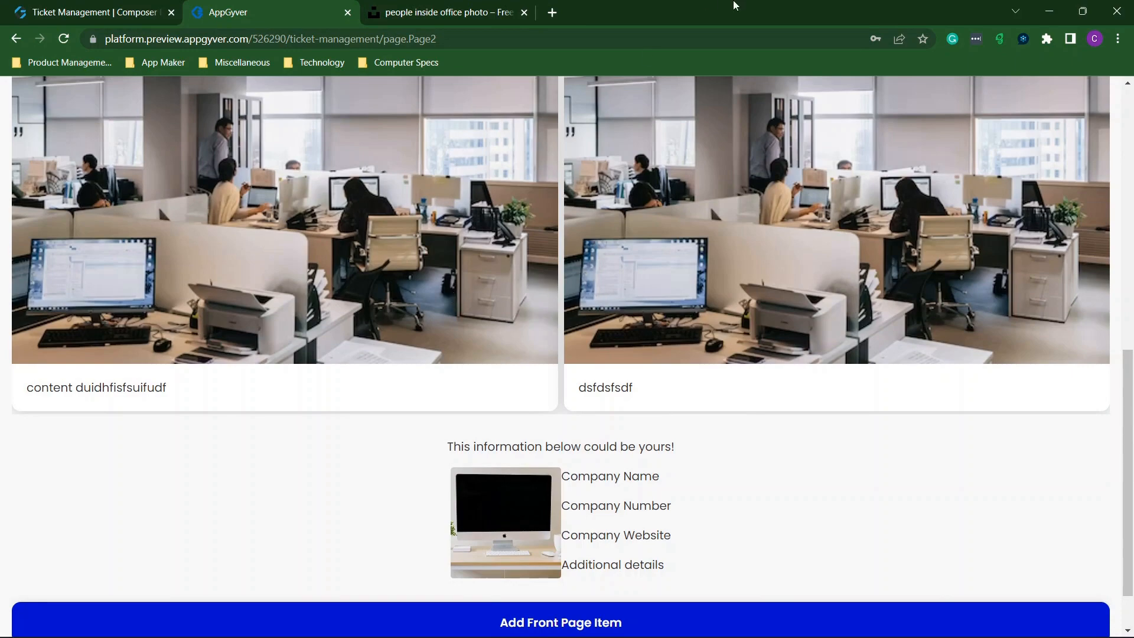
drag(735, 5, 0, 193)
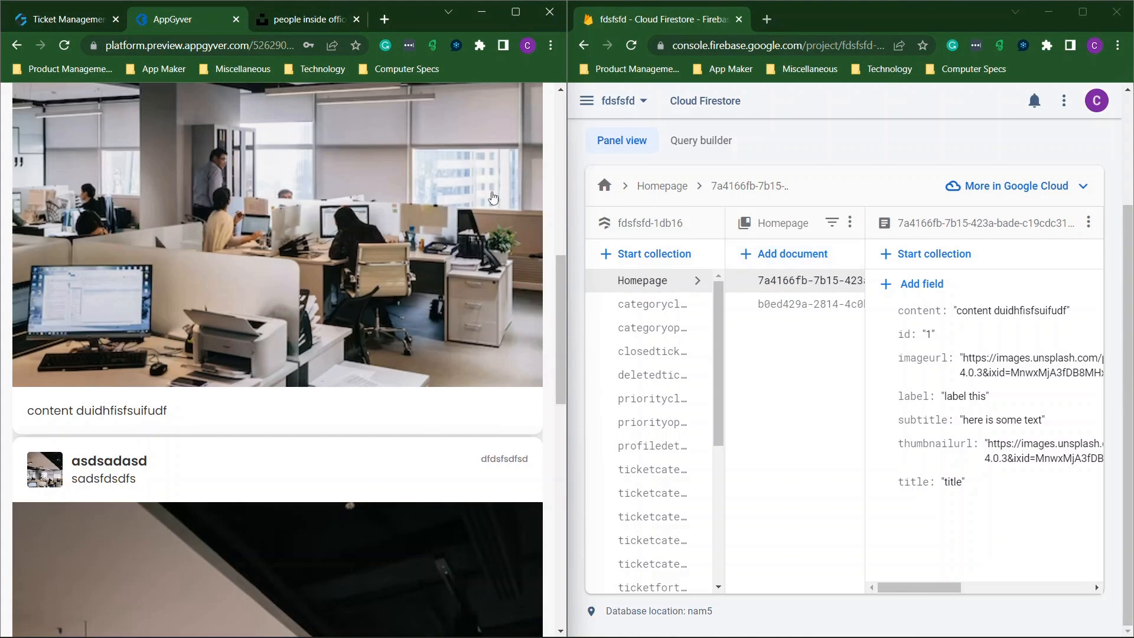
Inspect the Add Front Page Item button's advanced properties, then bring up the Unsplash office photo.
click(73, 13)
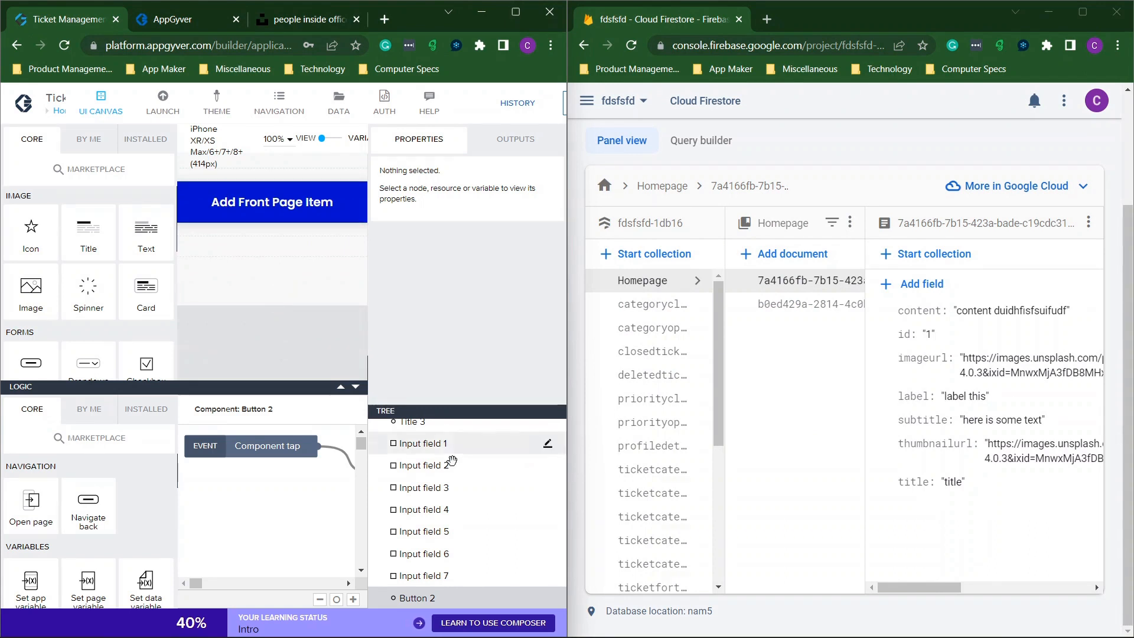
click(276, 203)
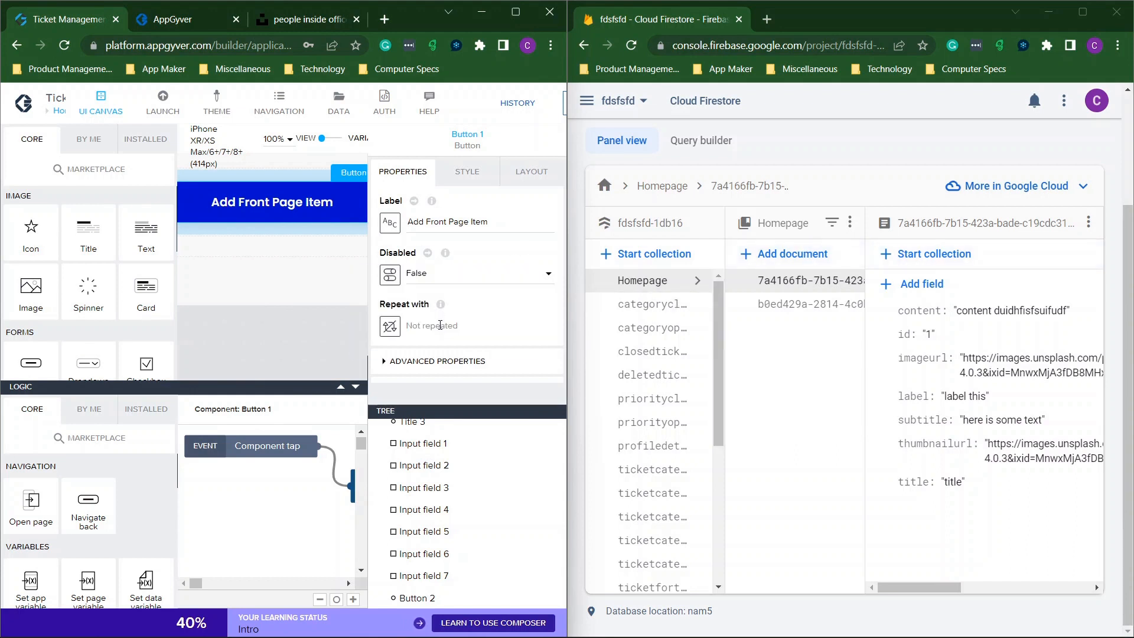
click(443, 361)
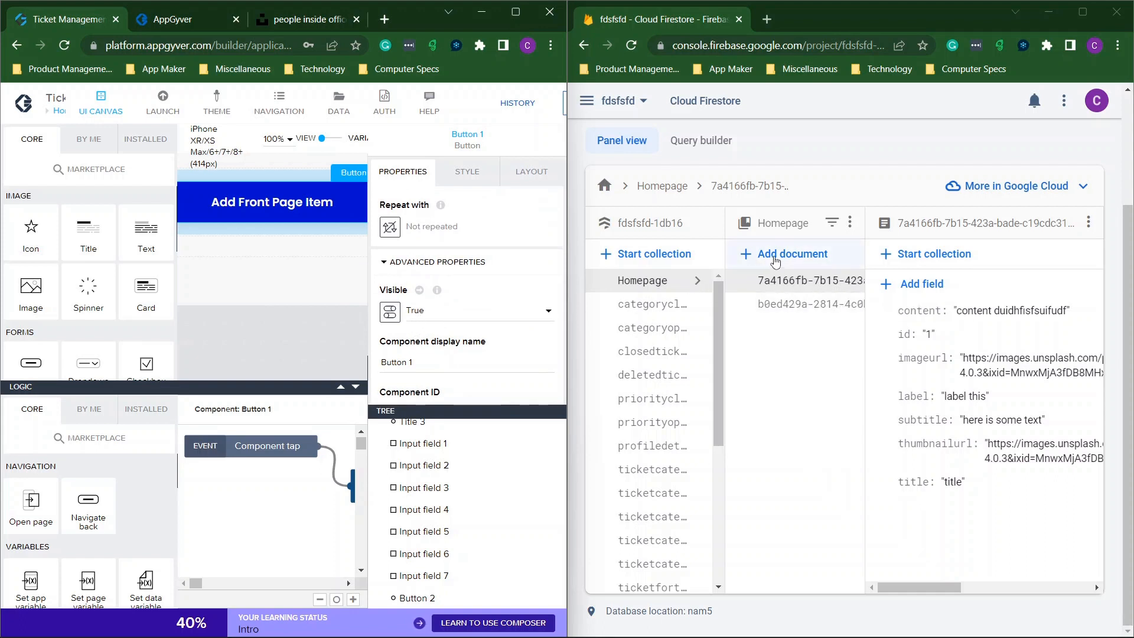
click(225, 20)
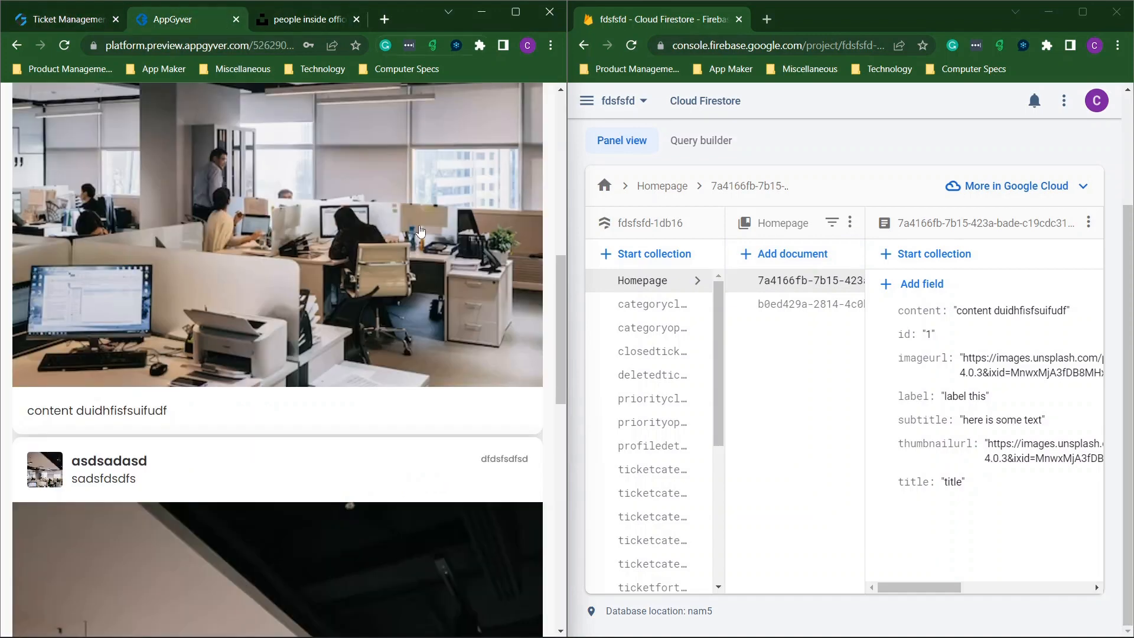
scroll(414, 236, up, 10)
click(278, 21)
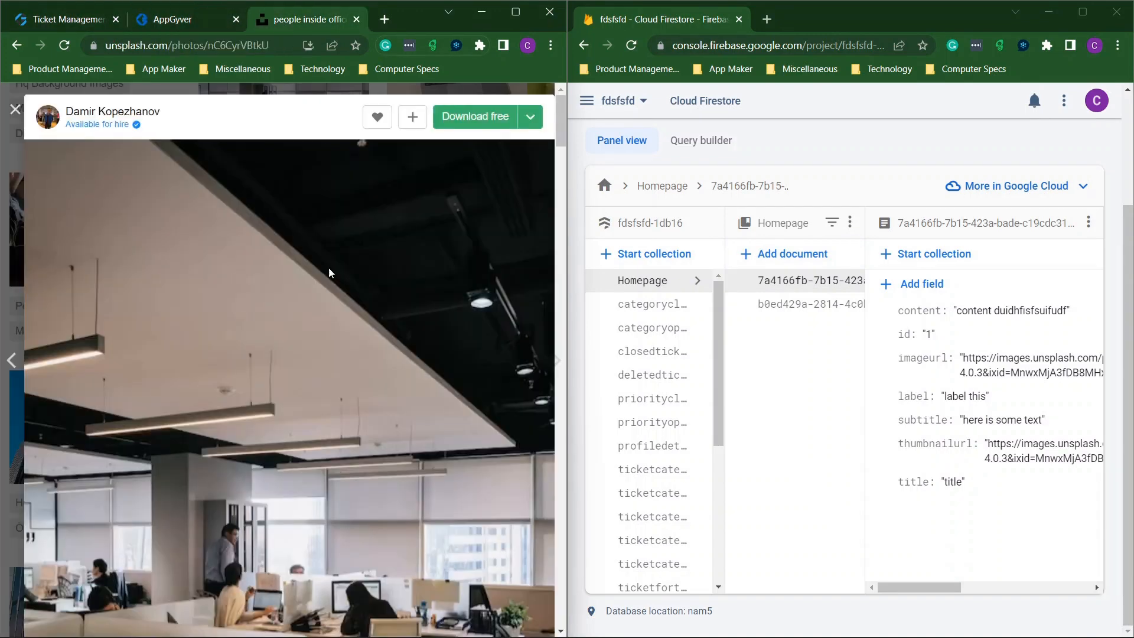
Copy the image address of an Unsplash team photo from the company results.
click(14, 101)
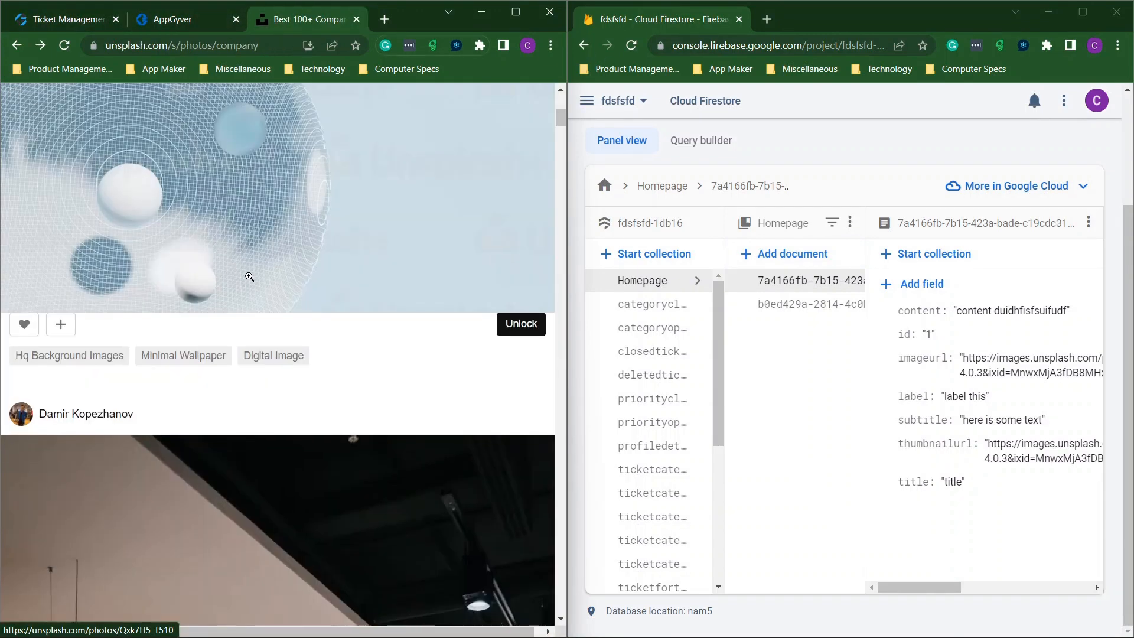
scroll(251, 282, down, 10)
click(251, 282)
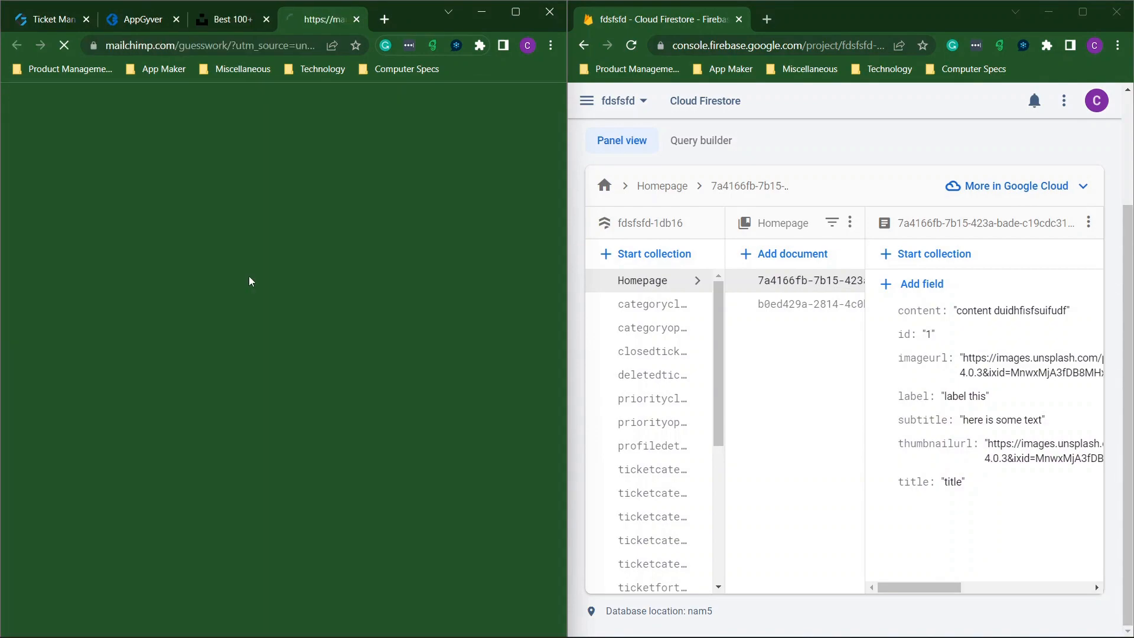
click(240, 6)
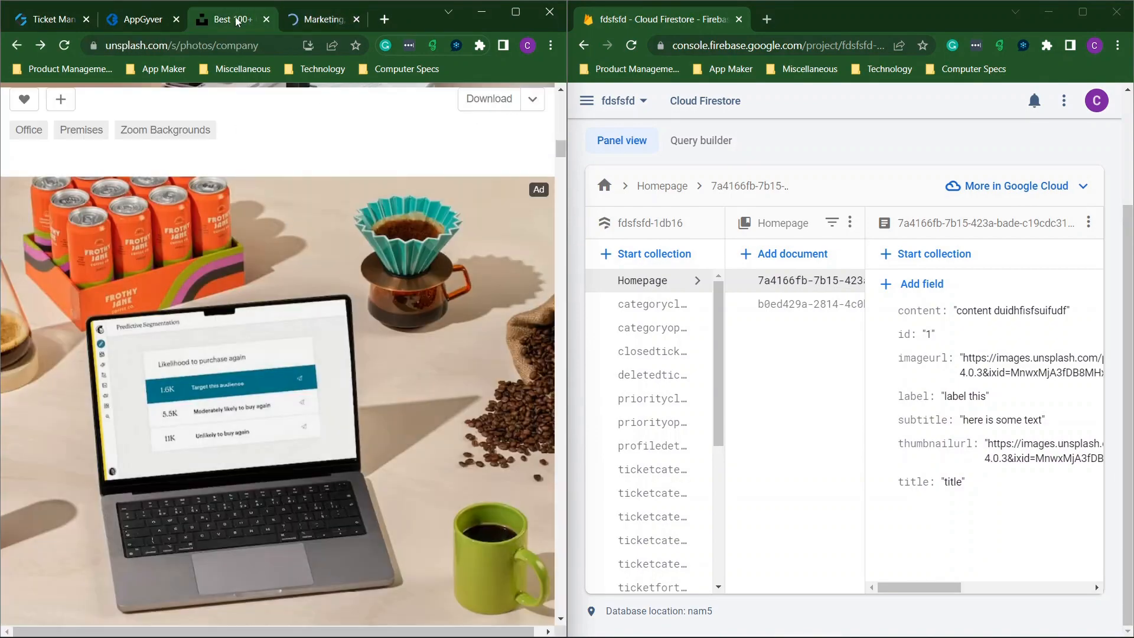
click(295, 300)
scroll(296, 298, down, 3)
click(296, 298)
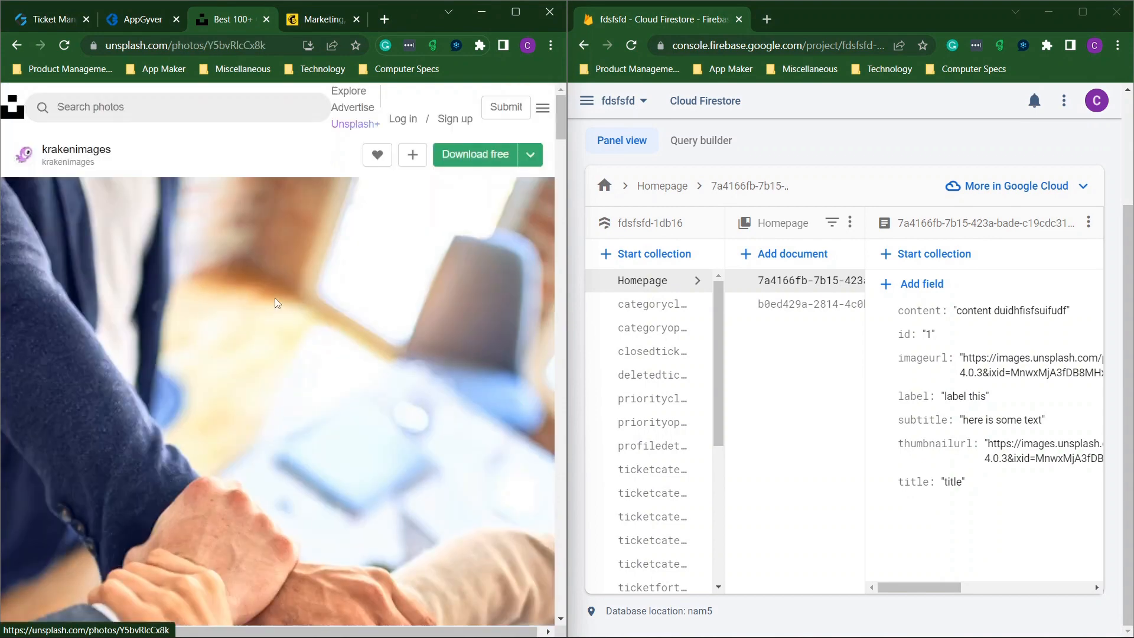
right_click(275, 279)
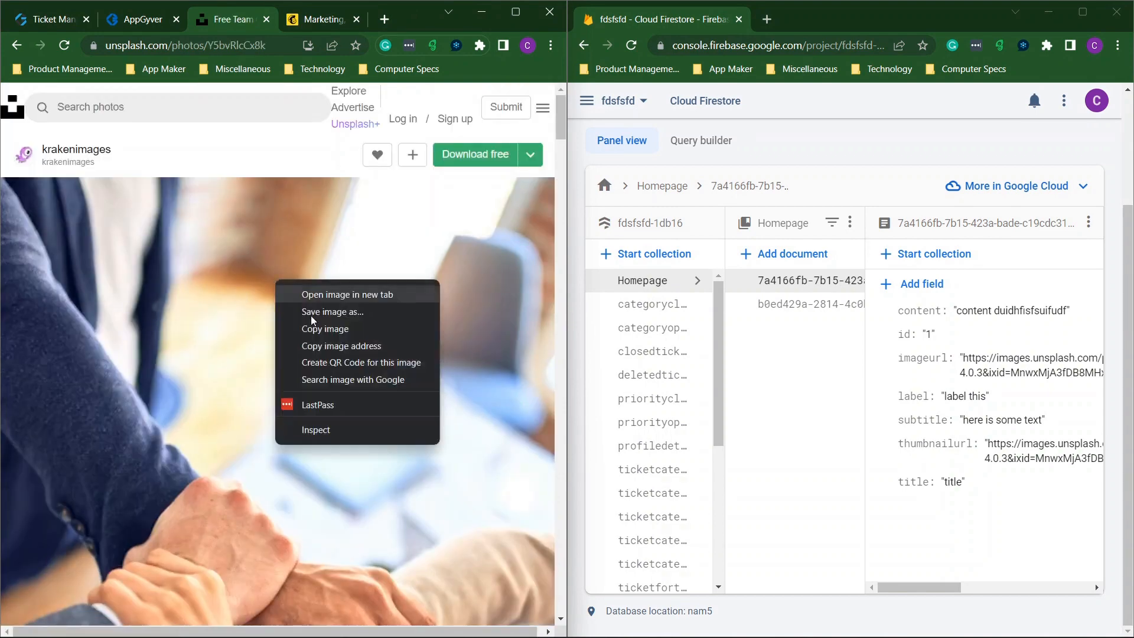
click(329, 350)
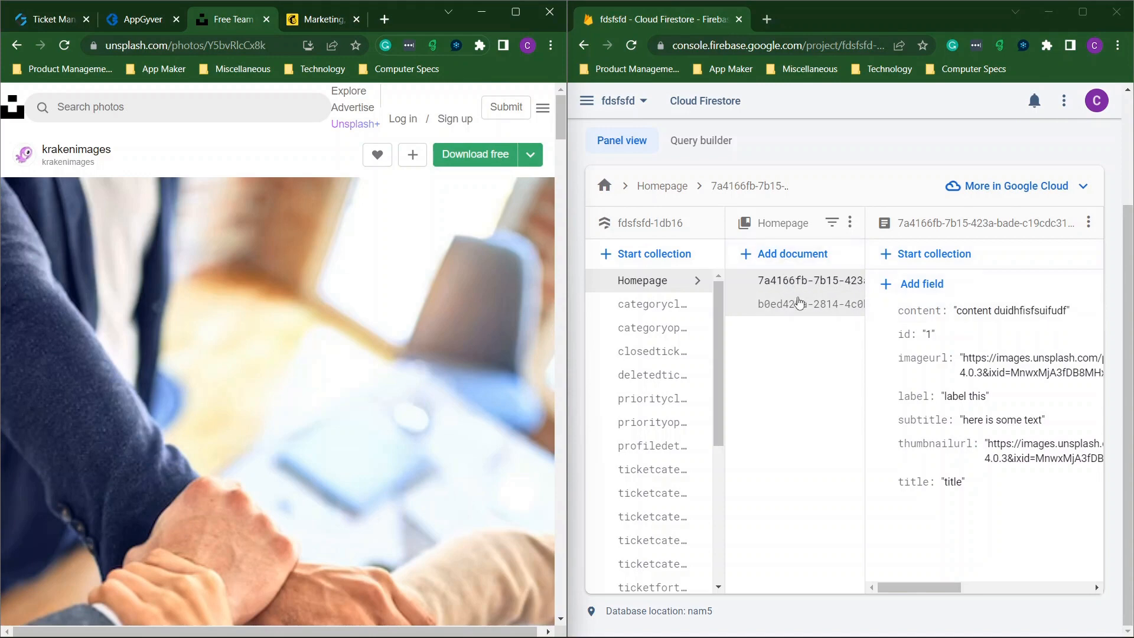
Replace the first Homepage document's imageurl in Firestore with the team photo address.
click(790, 254)
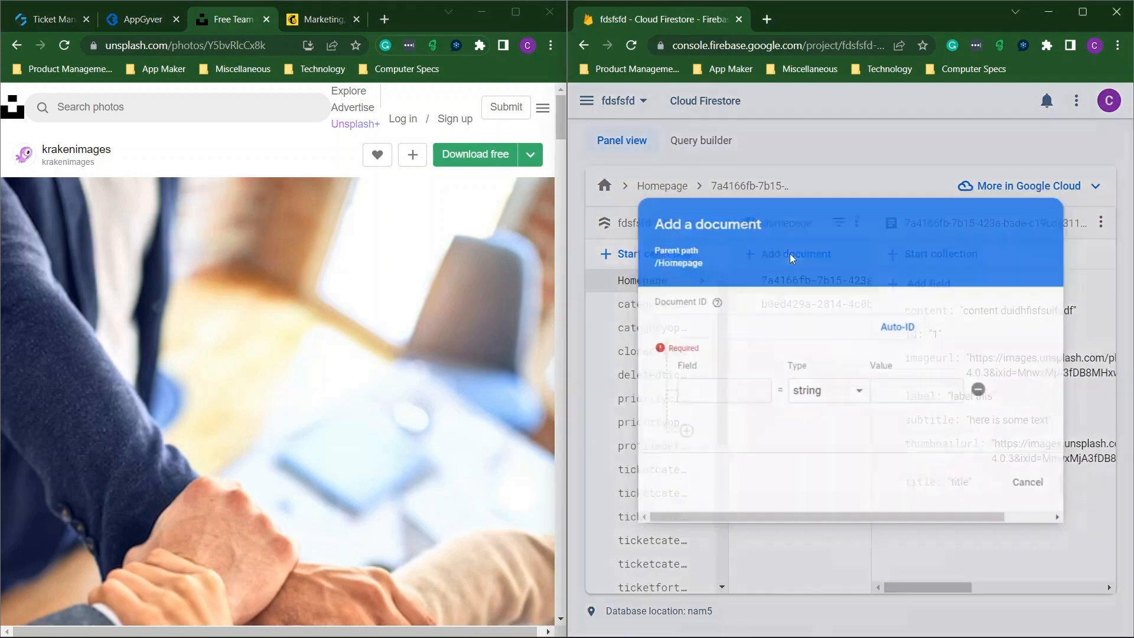
click(1039, 490)
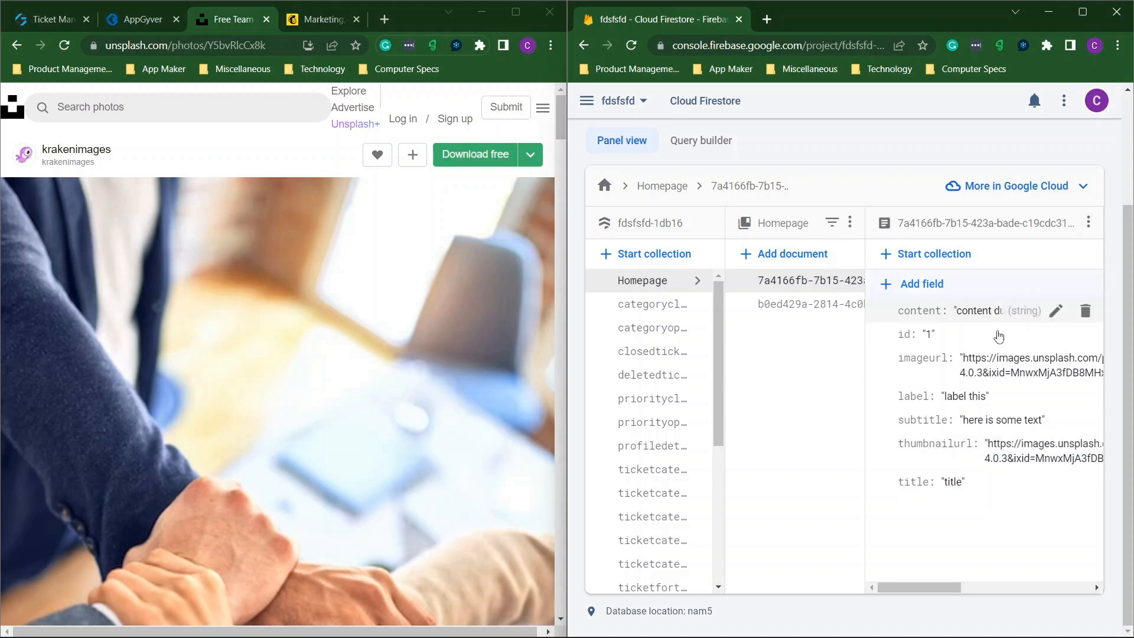
click(1019, 373)
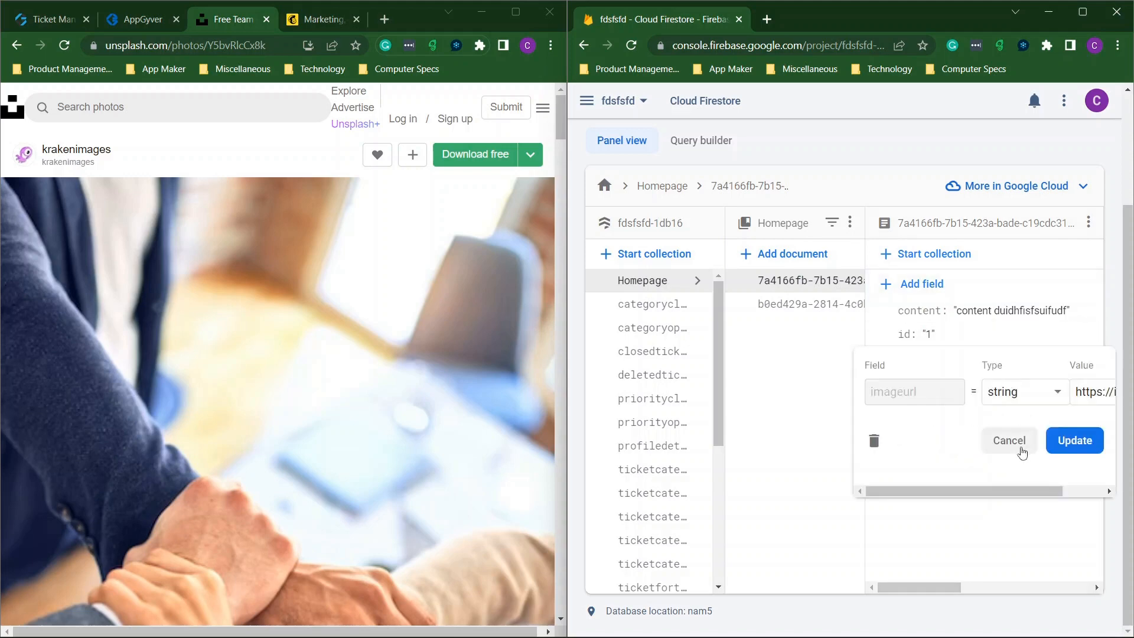
click(1009, 441)
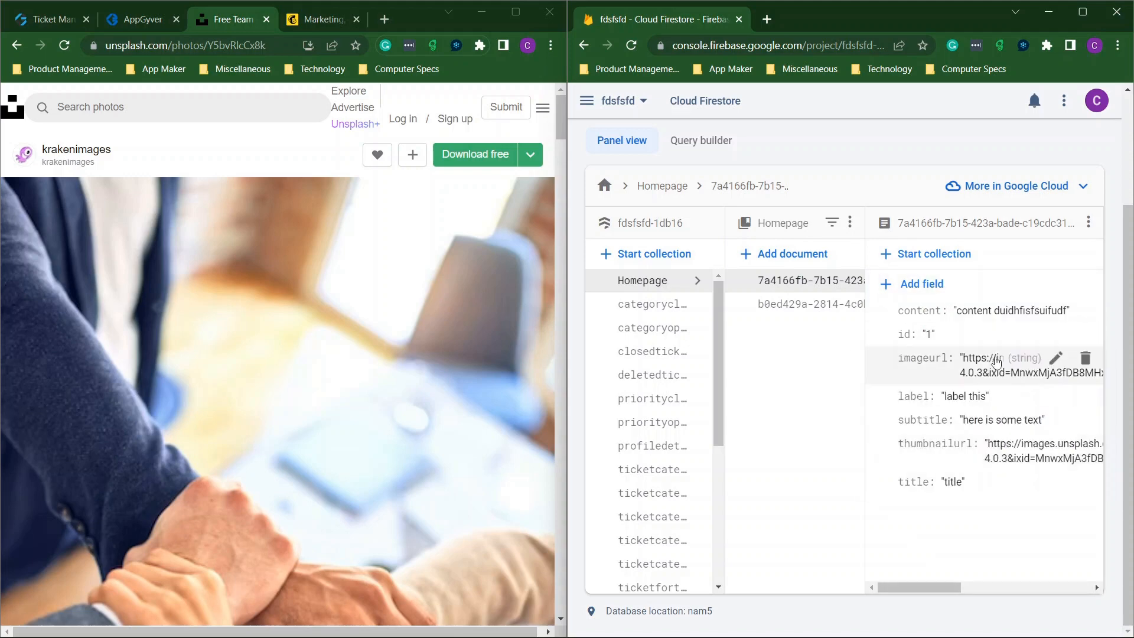
click(130, 22)
scroll(379, 390, down, 15)
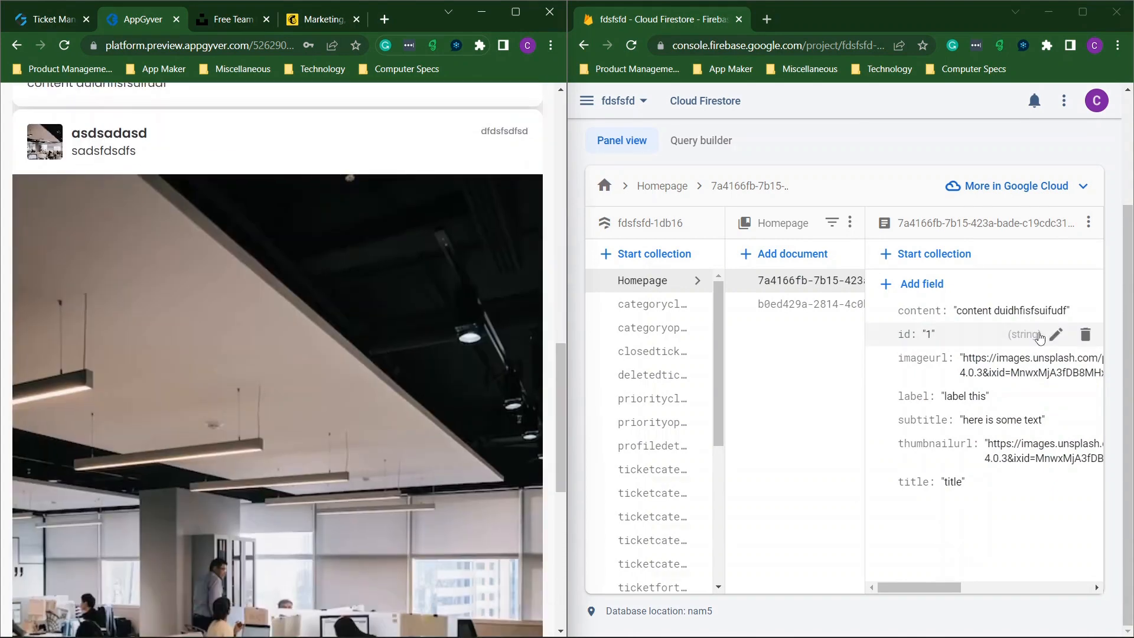
click(1007, 362)
triple_click(1095, 393)
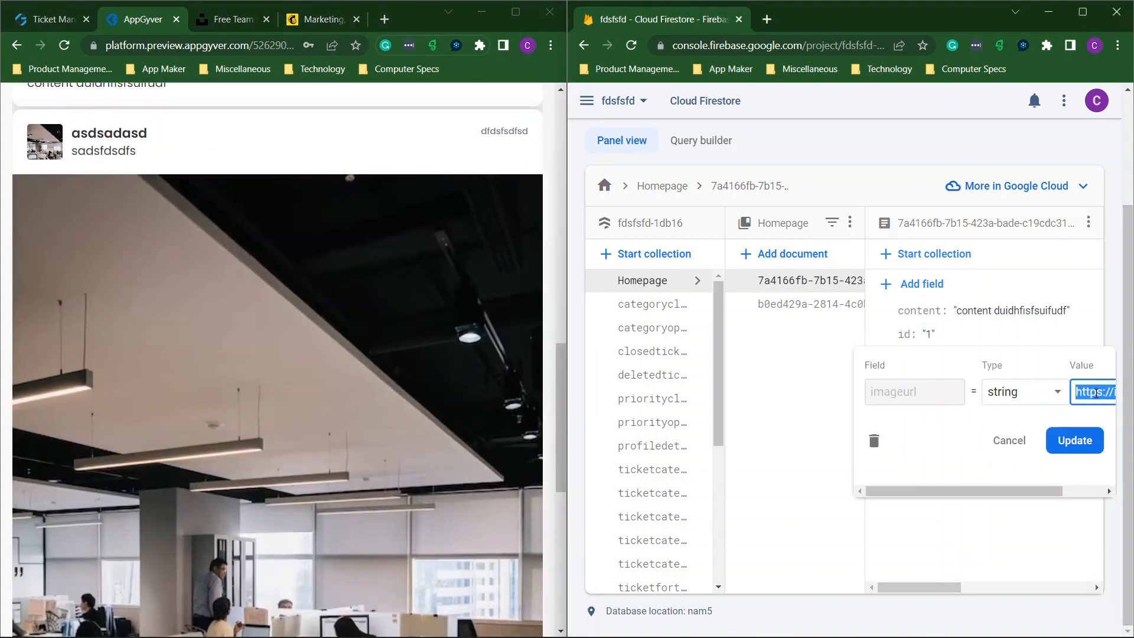
key(ctrl+v)
click(1041, 438)
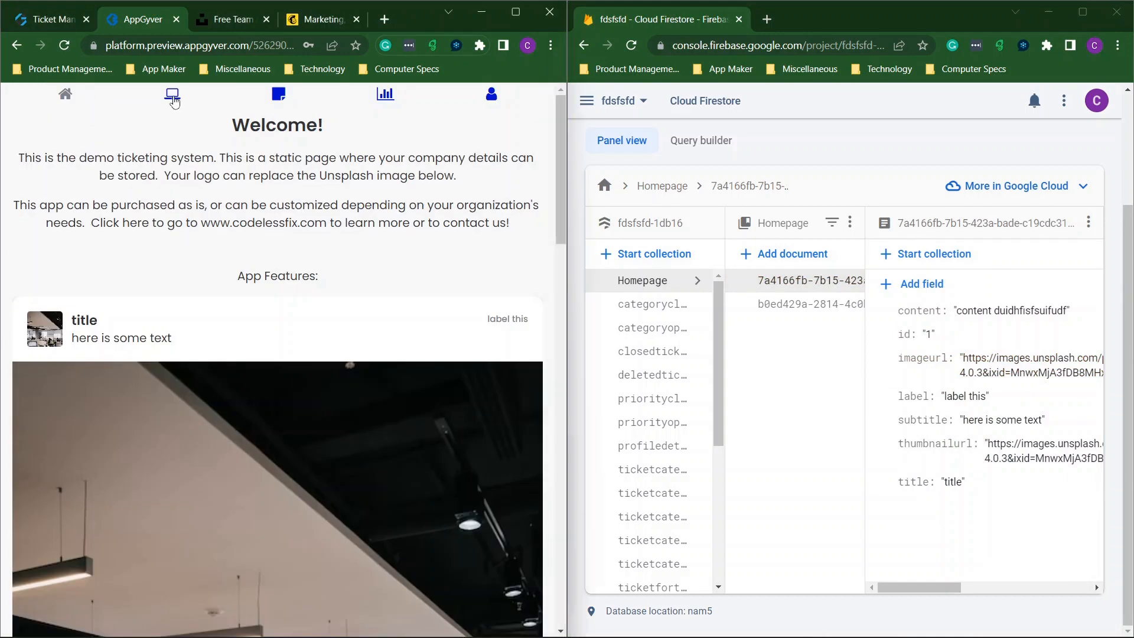
Reload the preview's Welcome page to show the new title-card photo, and maximise it.
click(172, 97)
click(59, 100)
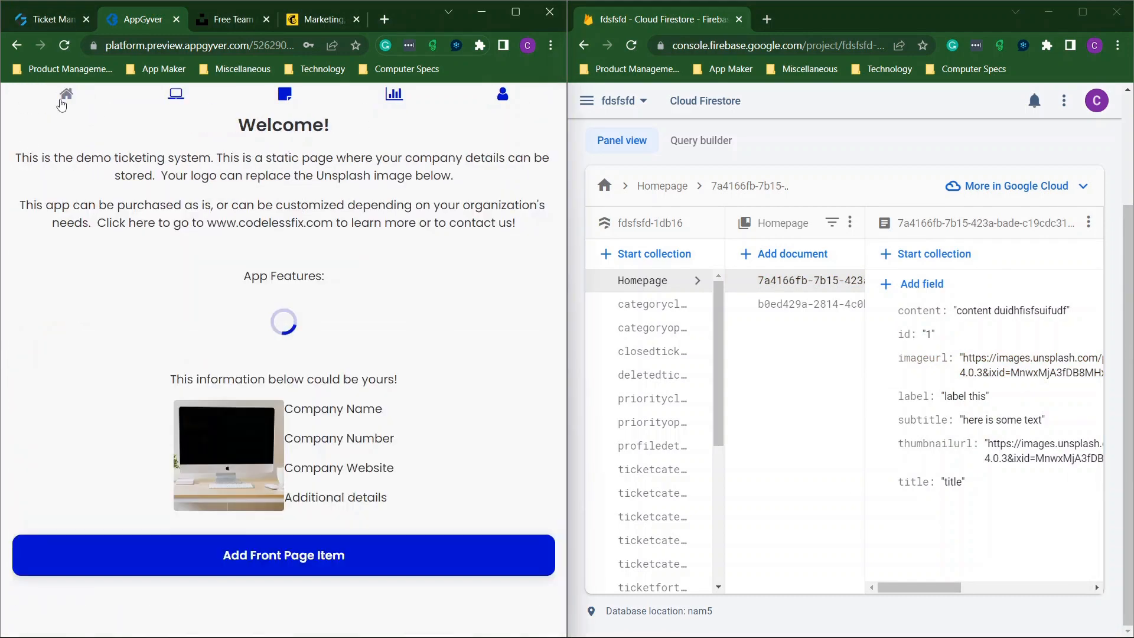
scroll(400, 332, down, 5)
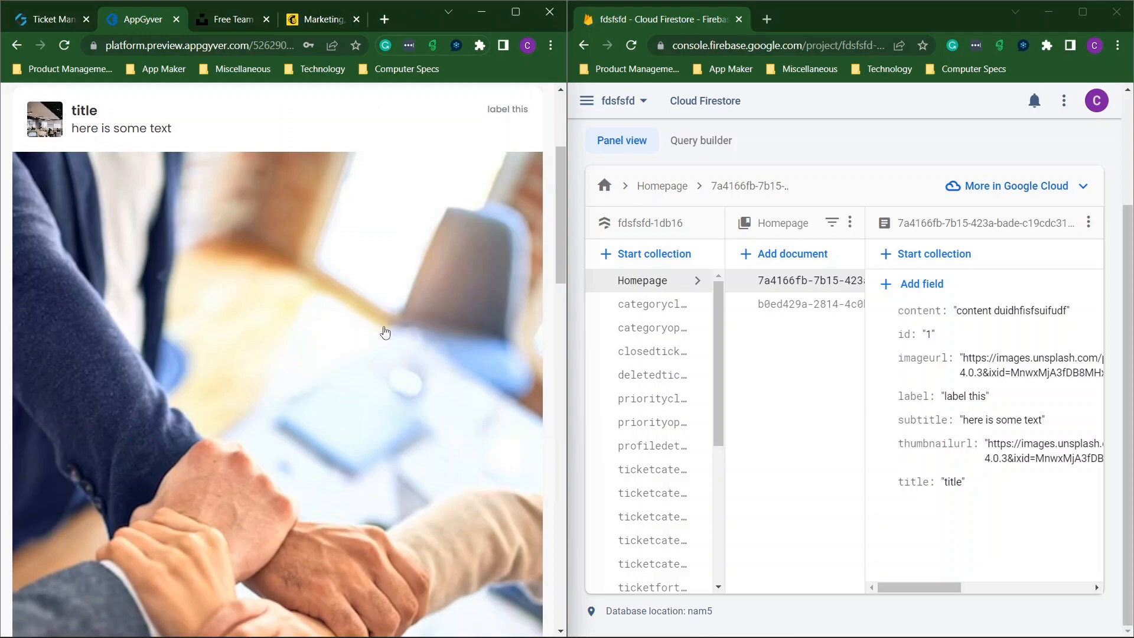
click(515, 12)
scroll(586, 297, up, 4)
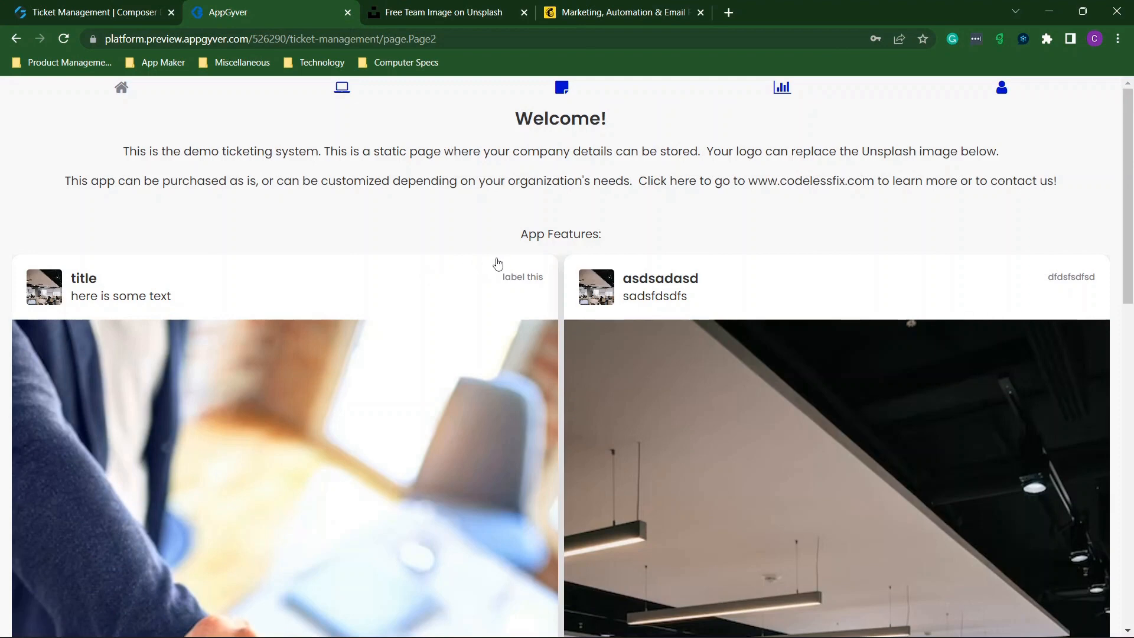
Select the Image card list with header 1 in the builder and collapse the logic area.
click(105, 15)
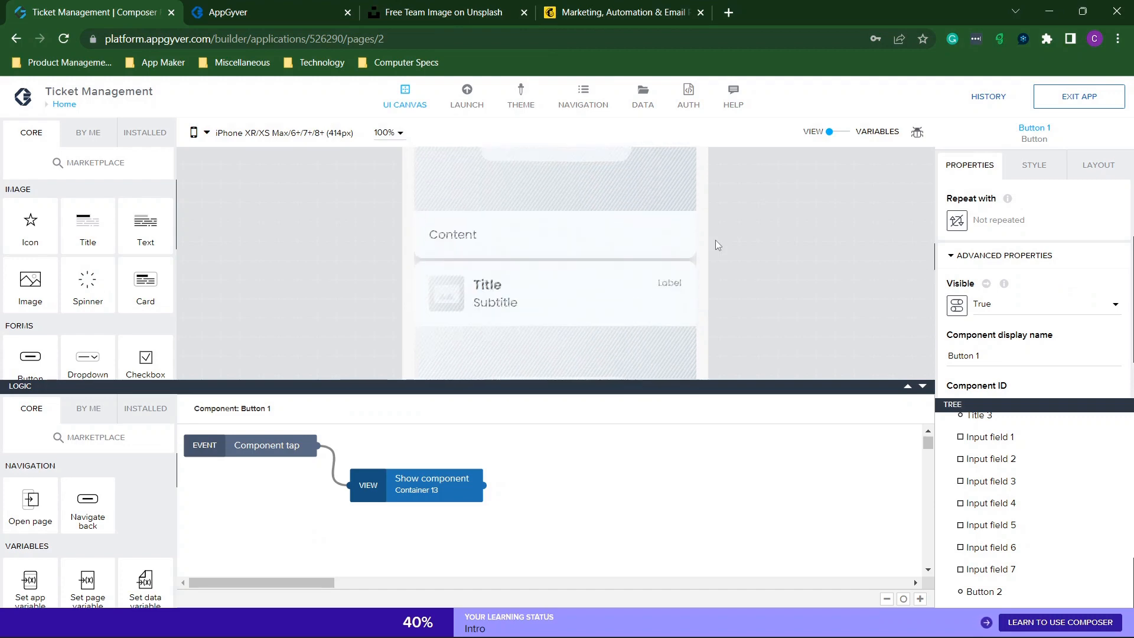
scroll(715, 240, up, 10)
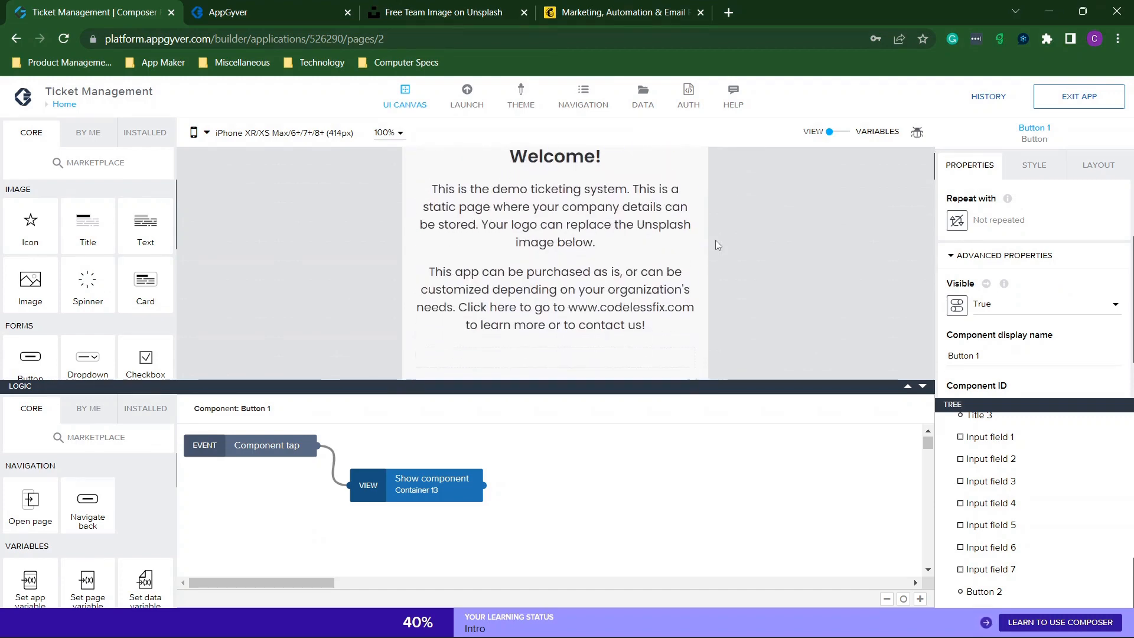
scroll(715, 239, down, 2)
click(586, 285)
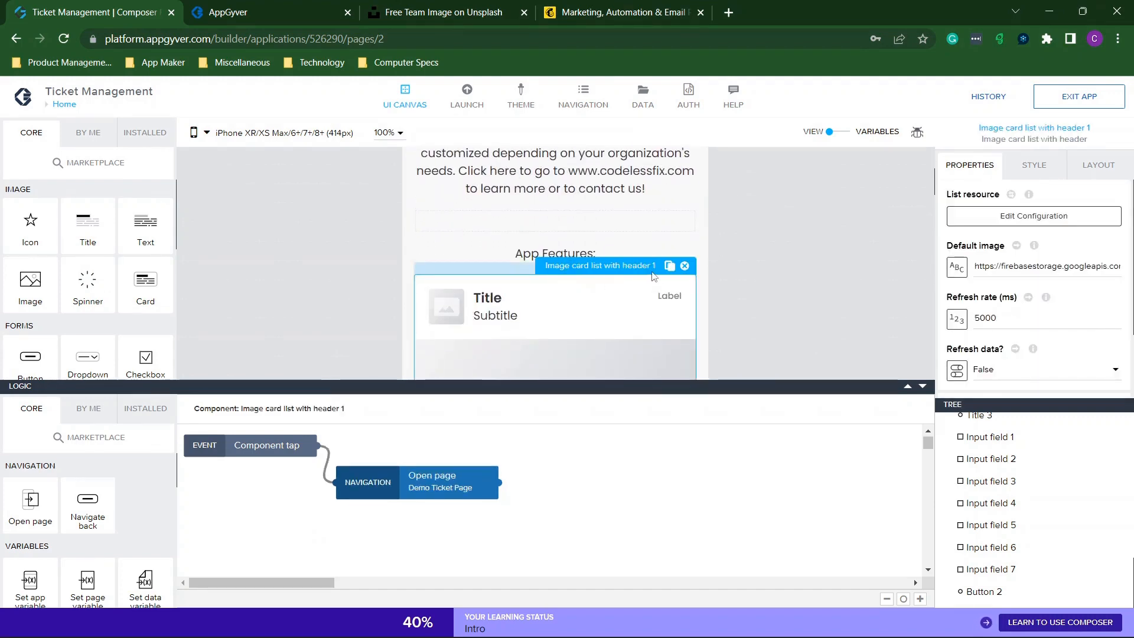
click(917, 390)
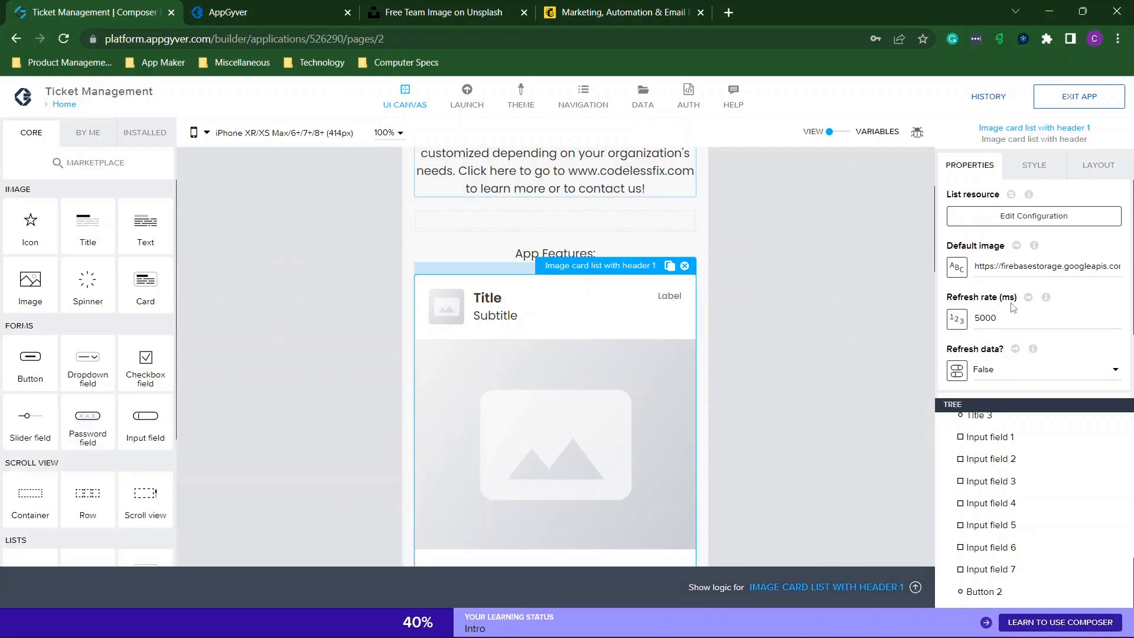
Keep the list visible in its advanced properties, then snap the preview beside Firestore.
scroll(1005, 366, down, 2)
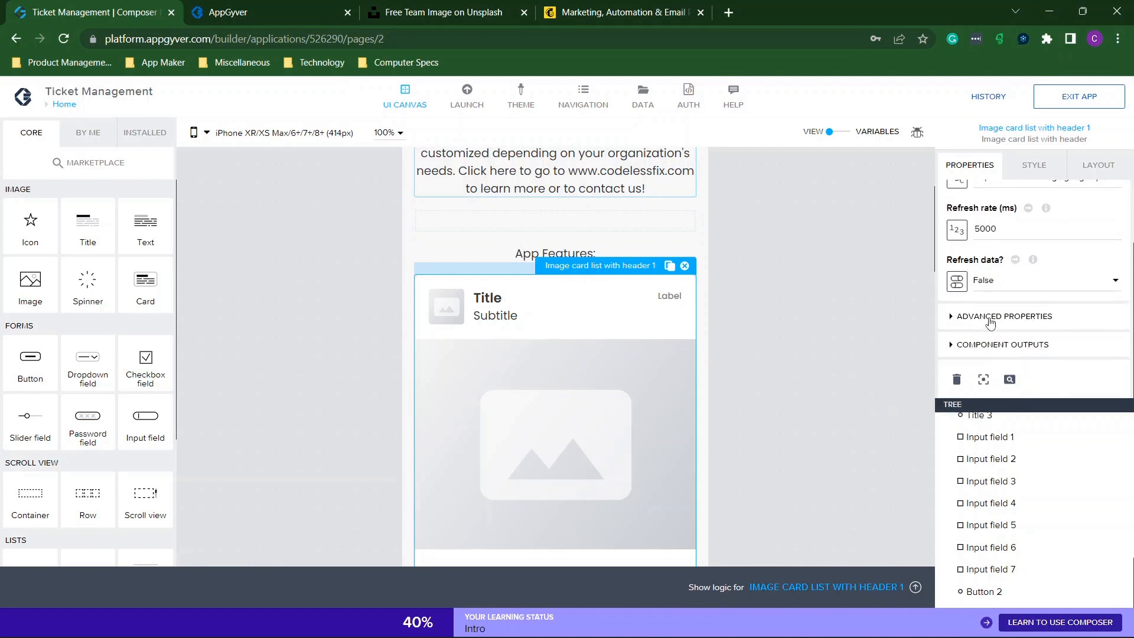
click(991, 321)
scroll(995, 328, down, 1)
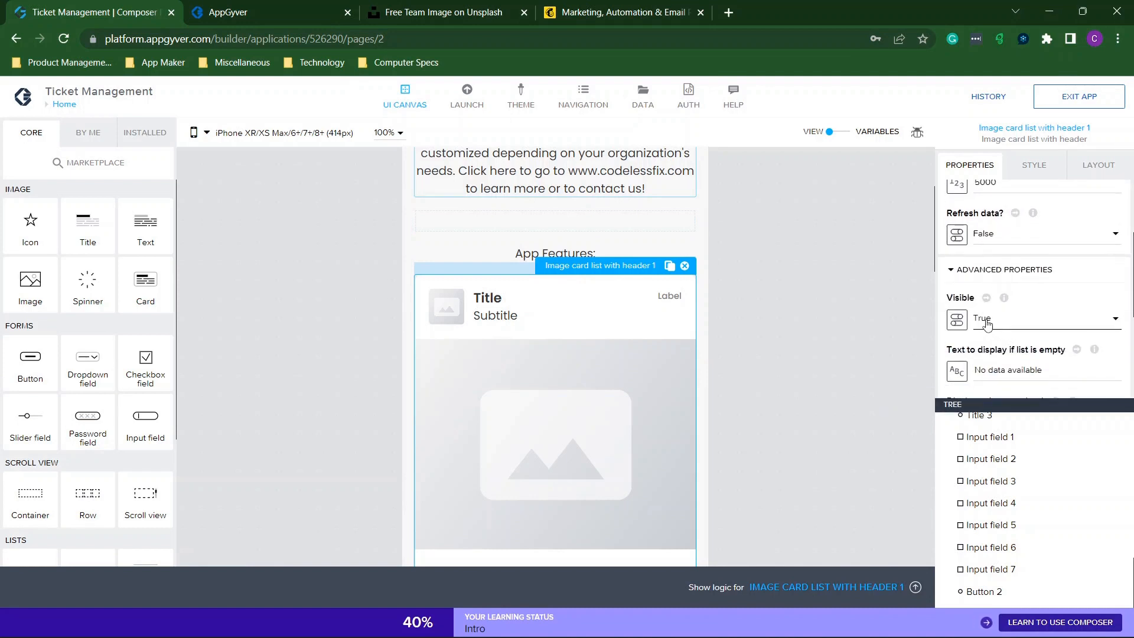
click(1018, 324)
click(887, 355)
click(888, 356)
scroll(888, 356, up, 3)
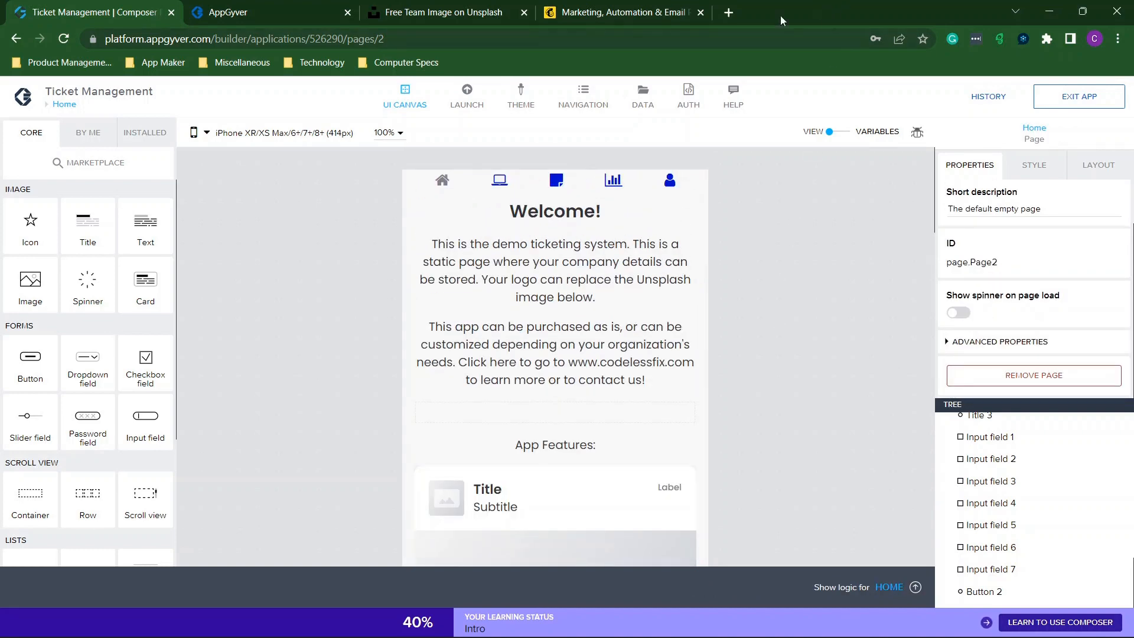
click(361, 10)
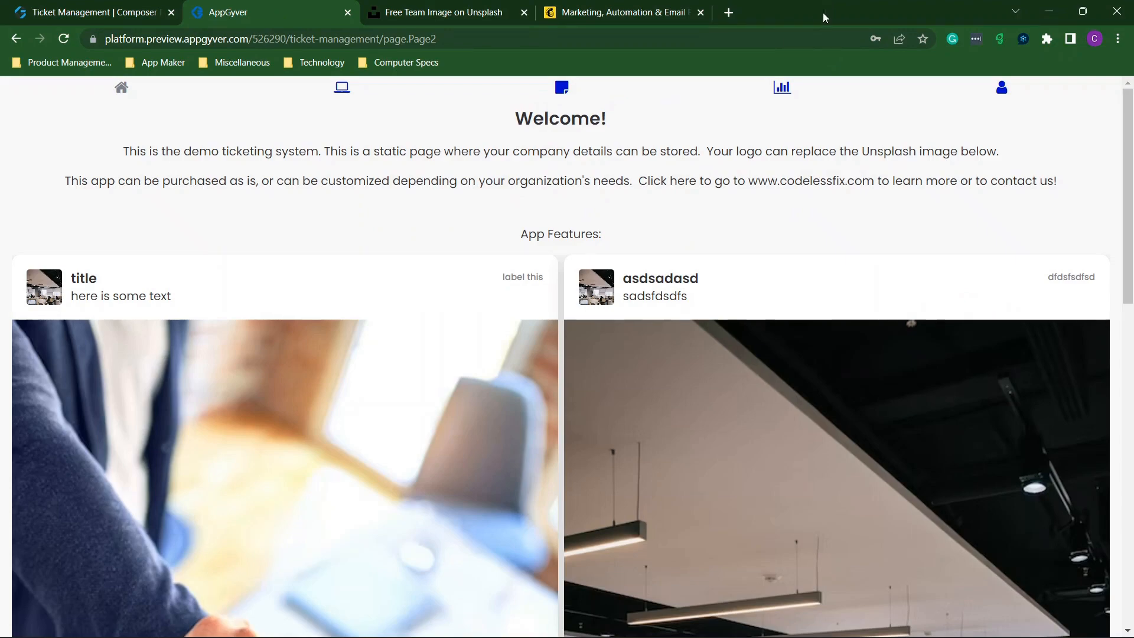
key(super+Left)
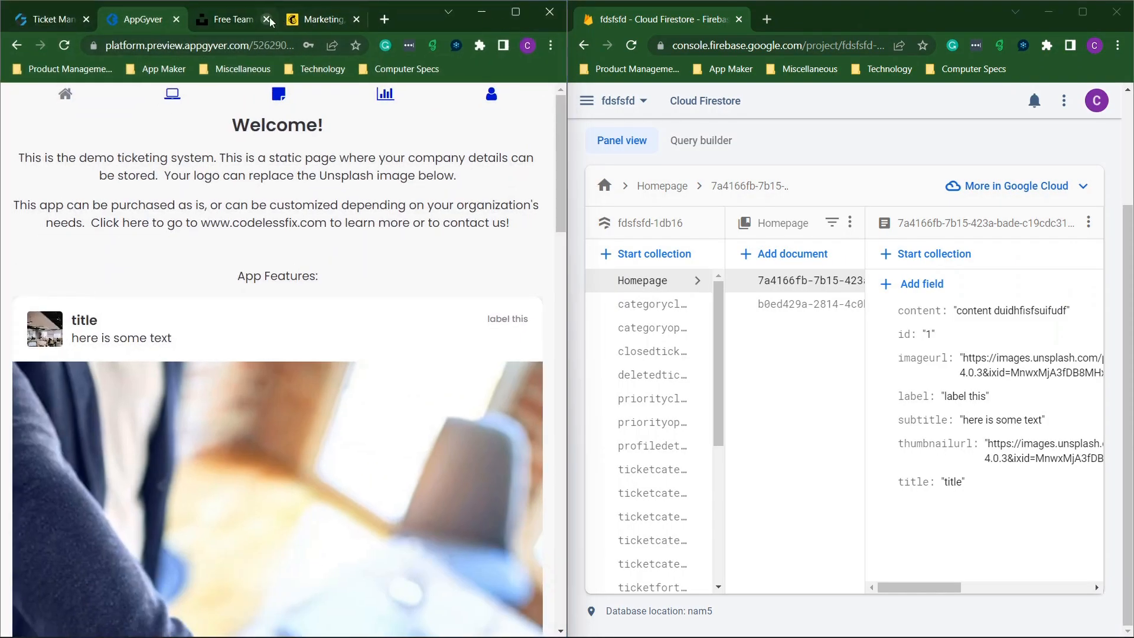
Close the Unsplash and marketing tabs and open the preview's Reporting page.
click(267, 19)
click(266, 19)
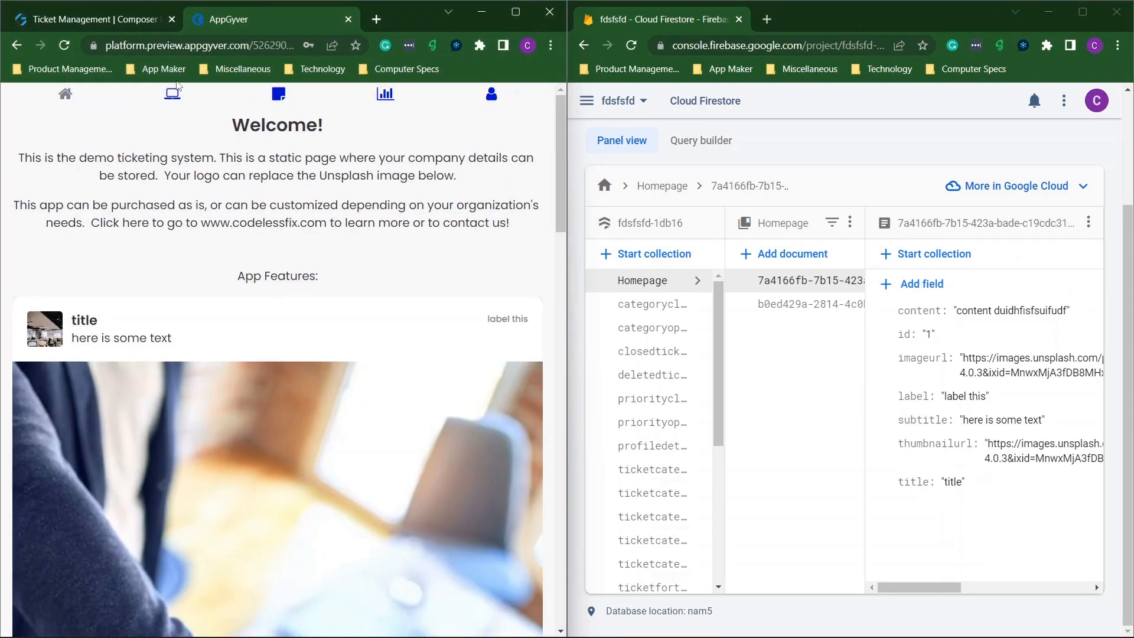
click(172, 93)
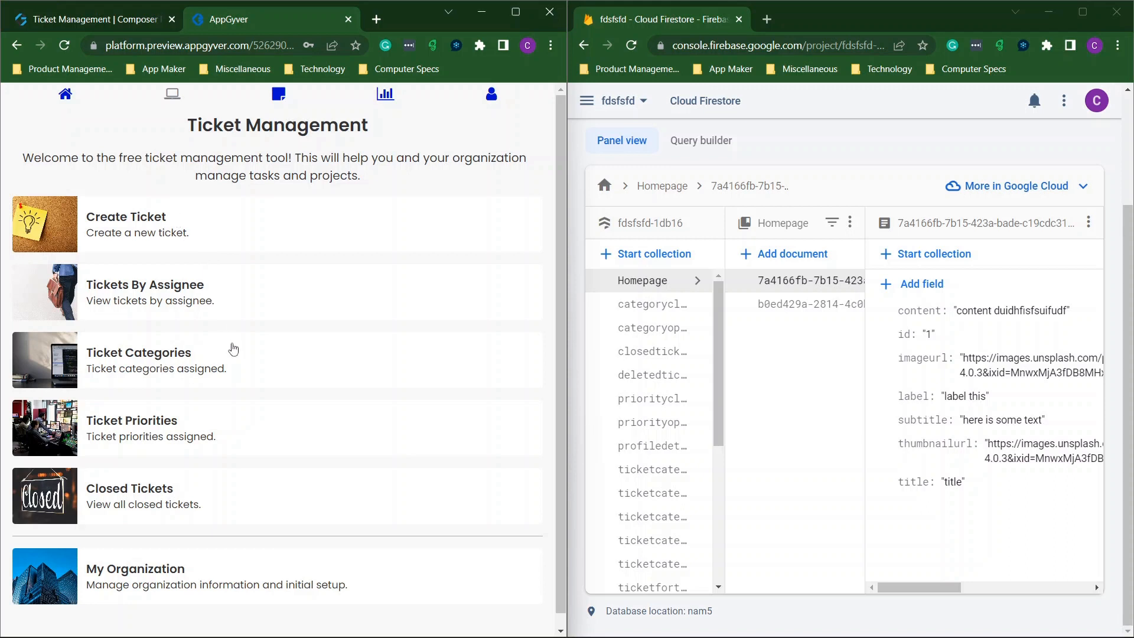
click(385, 94)
Scroll through the closed-tickets-by-user percentages and view Firestore's categoryclosed document.
scroll(290, 309, down, 2)
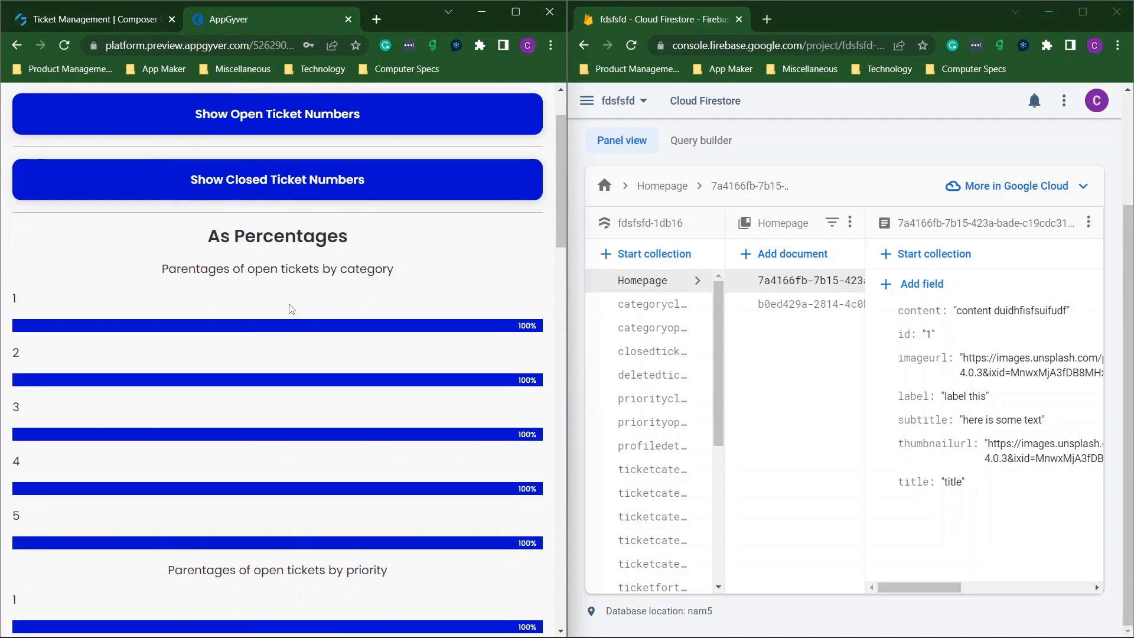
scroll(291, 308, down, 2)
scroll(352, 263, down, 12)
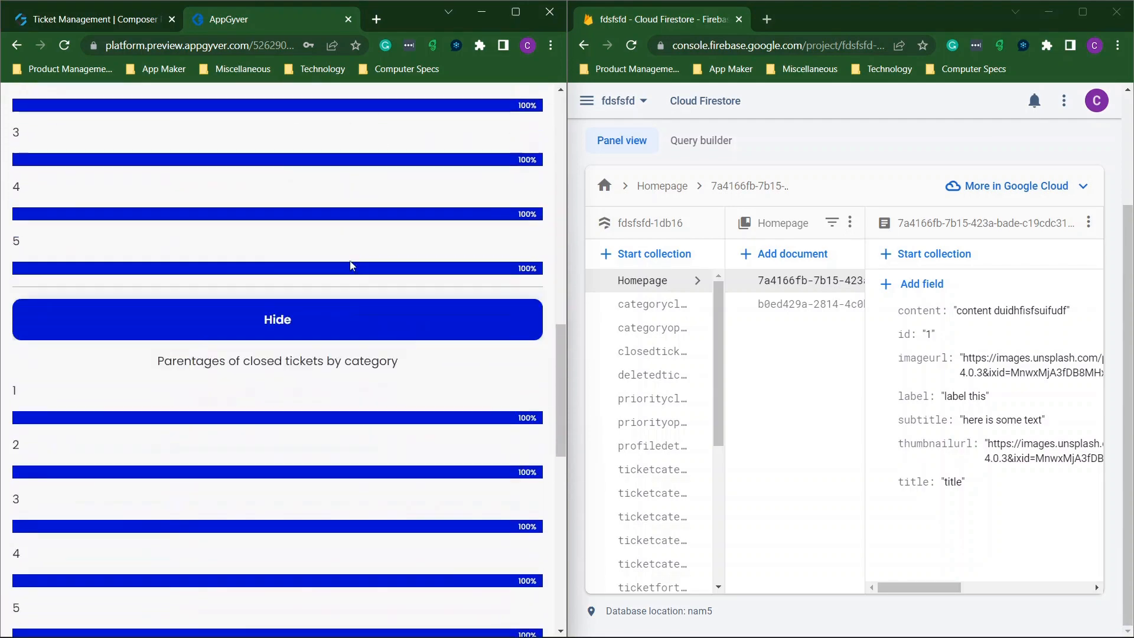
scroll(350, 265, down, 13)
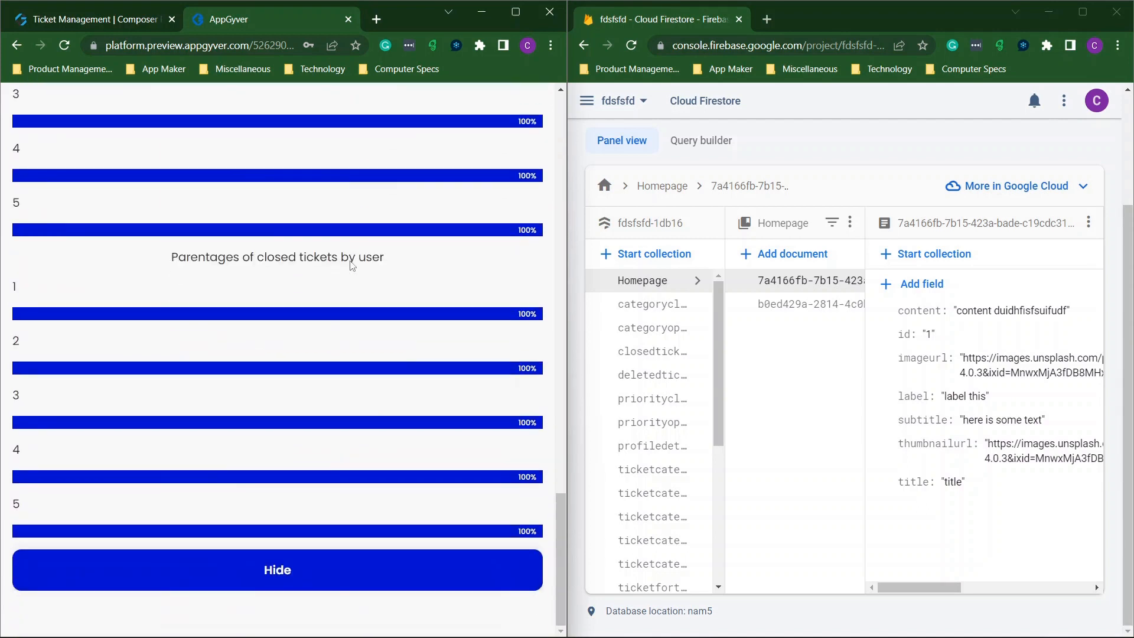
click(665, 308)
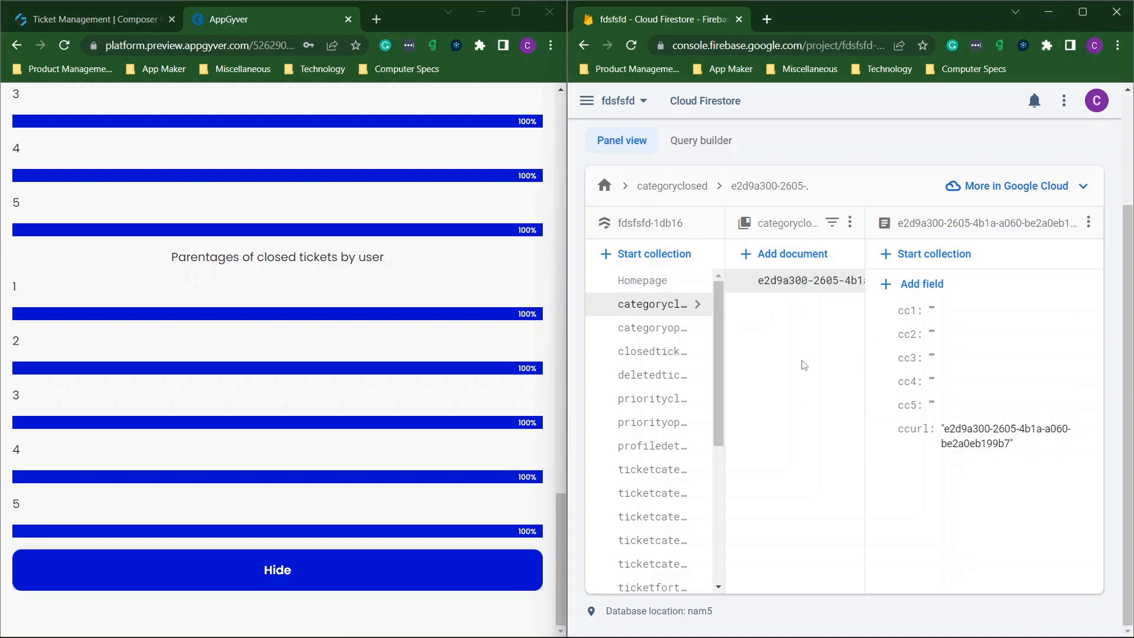
Inspect the categoryopen collection and document option menus, then maximise Firestore.
click(630, 327)
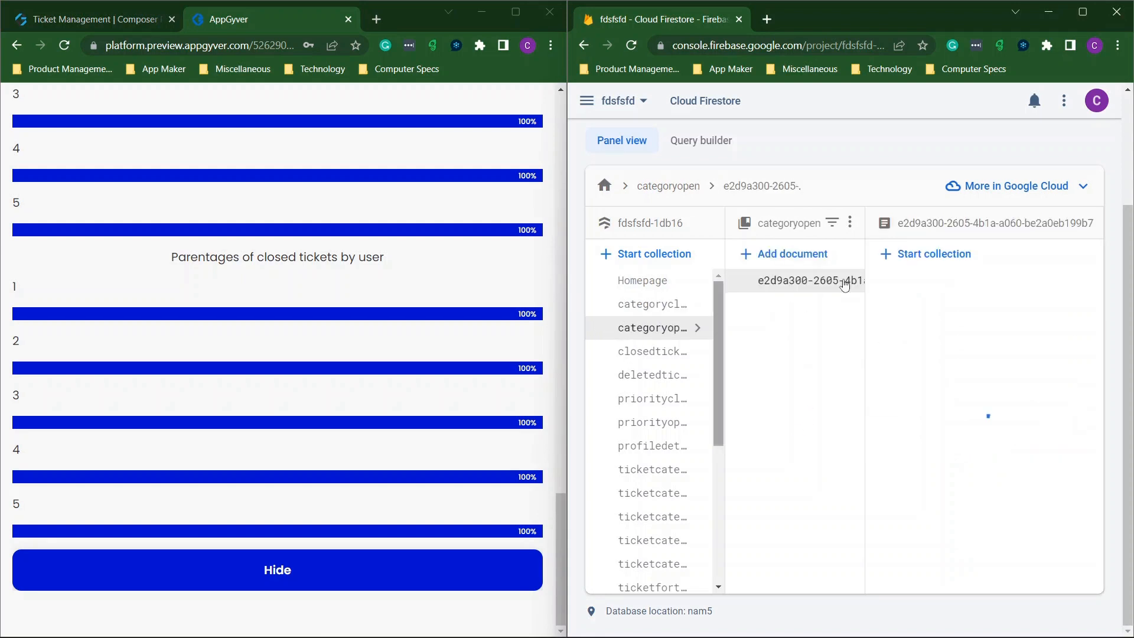
click(851, 223)
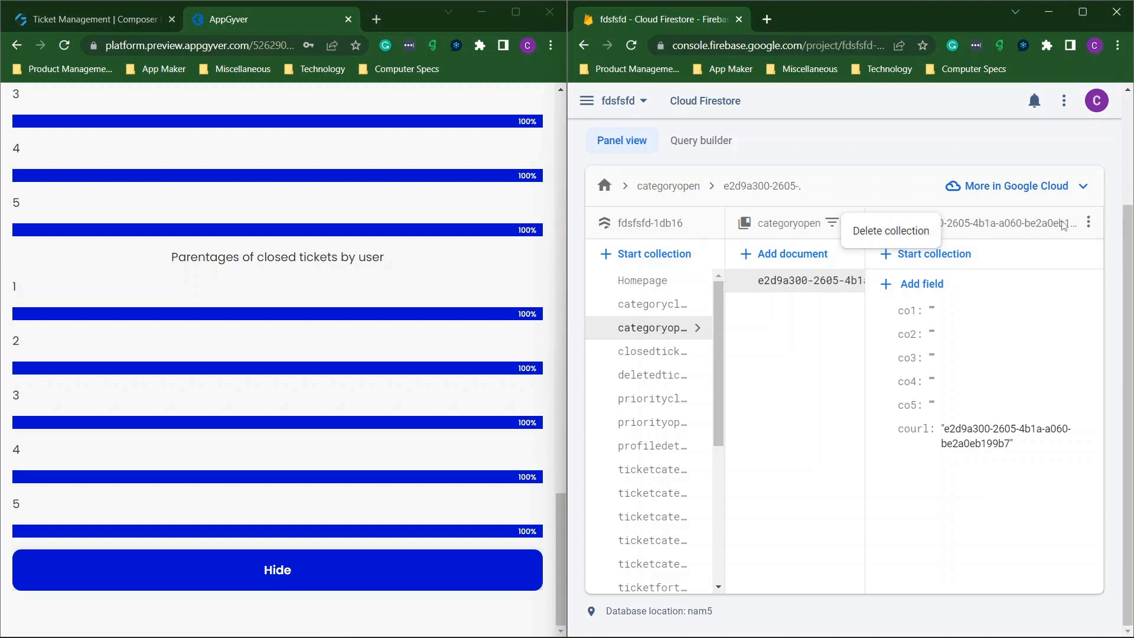
click(1088, 223)
click(1089, 224)
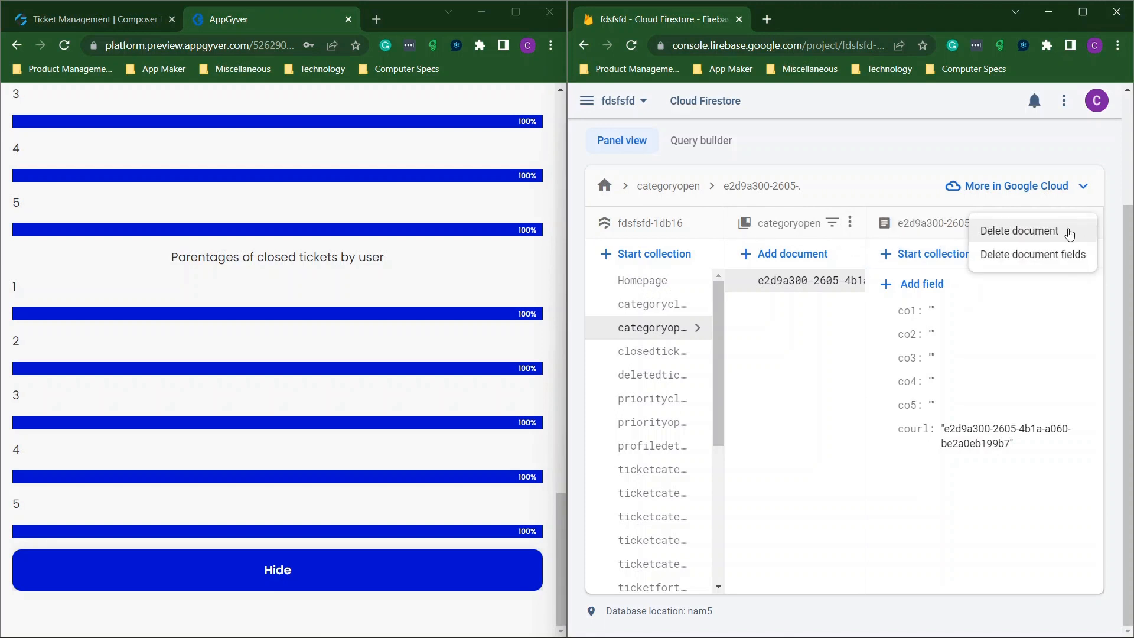
click(654, 348)
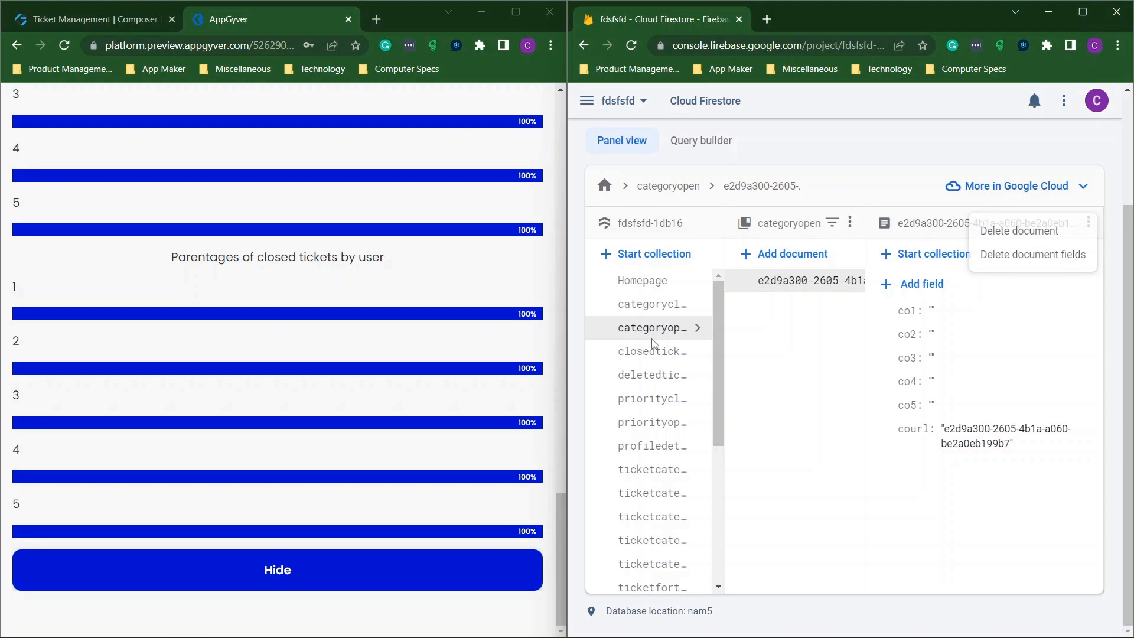
click(655, 351)
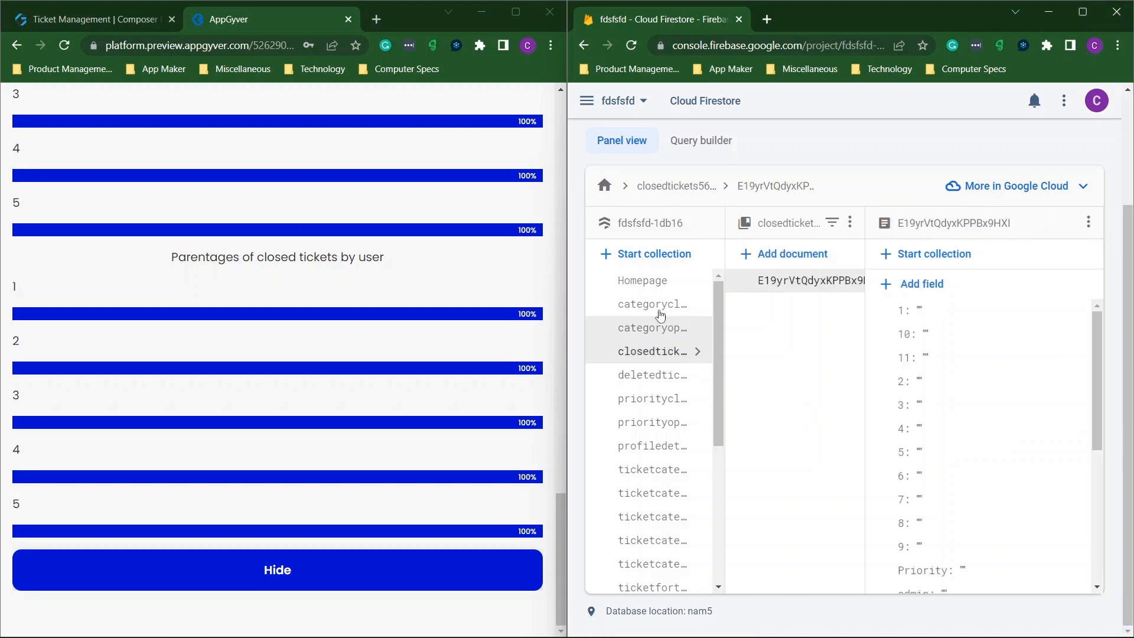
click(1086, 13)
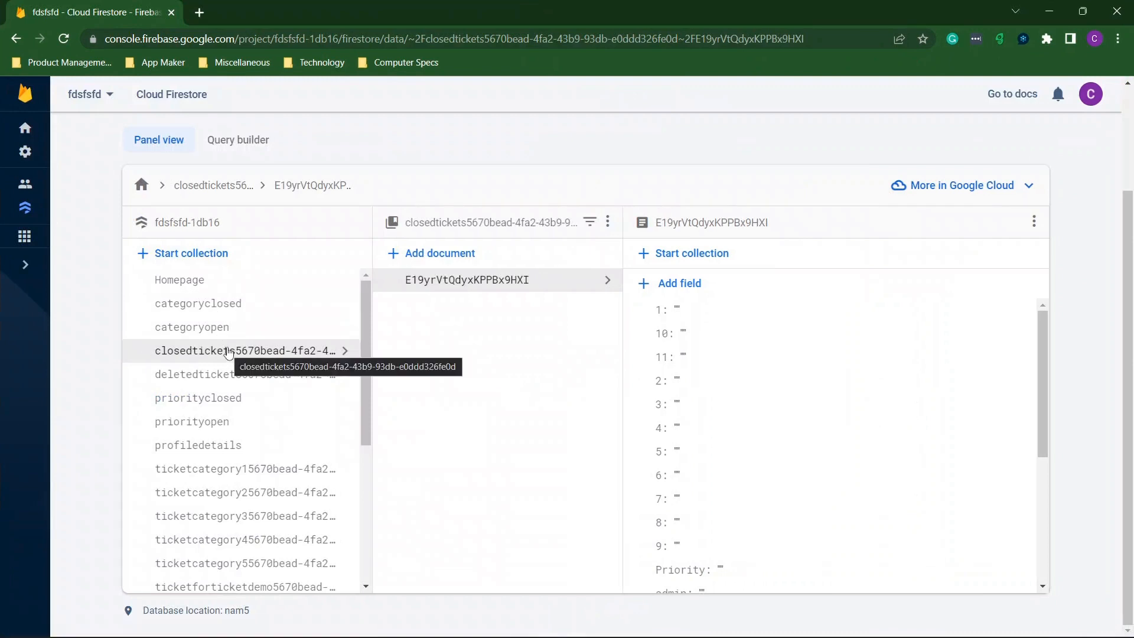
Review the categoryclosed, categoryopen, priorityopen, profiledetails, priorityclosed and useropen collections.
click(210, 307)
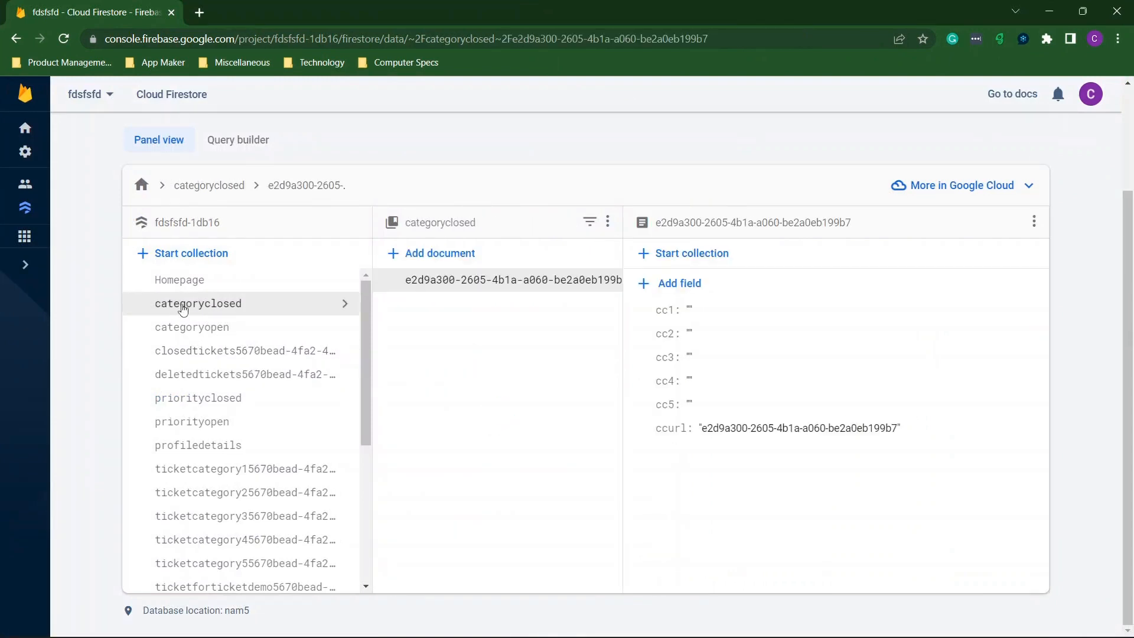
click(196, 330)
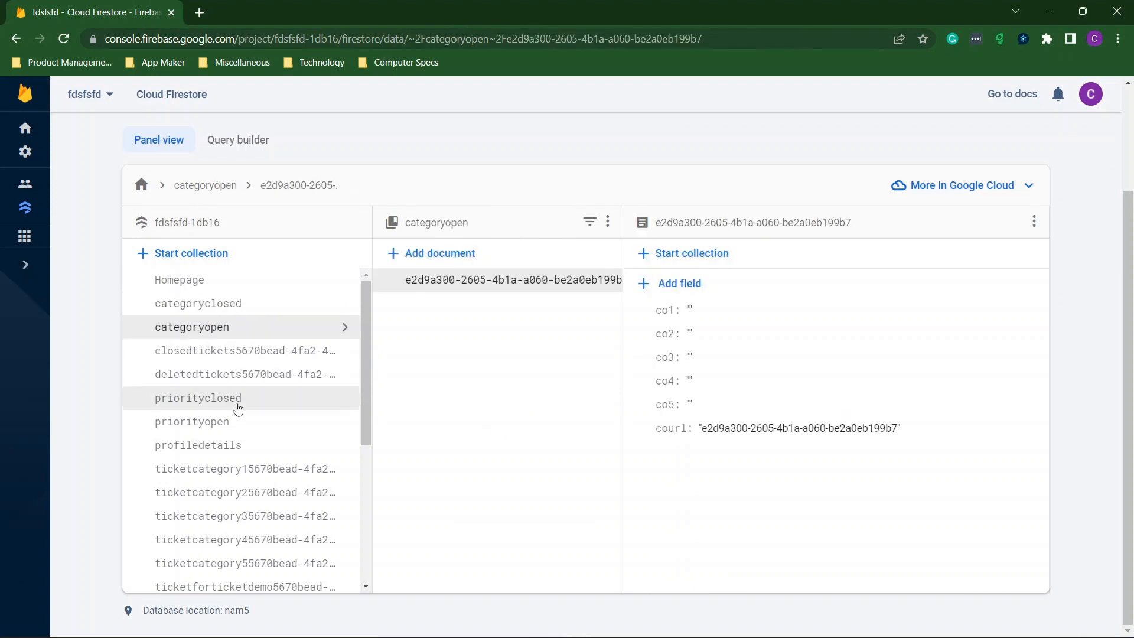
click(218, 425)
click(217, 444)
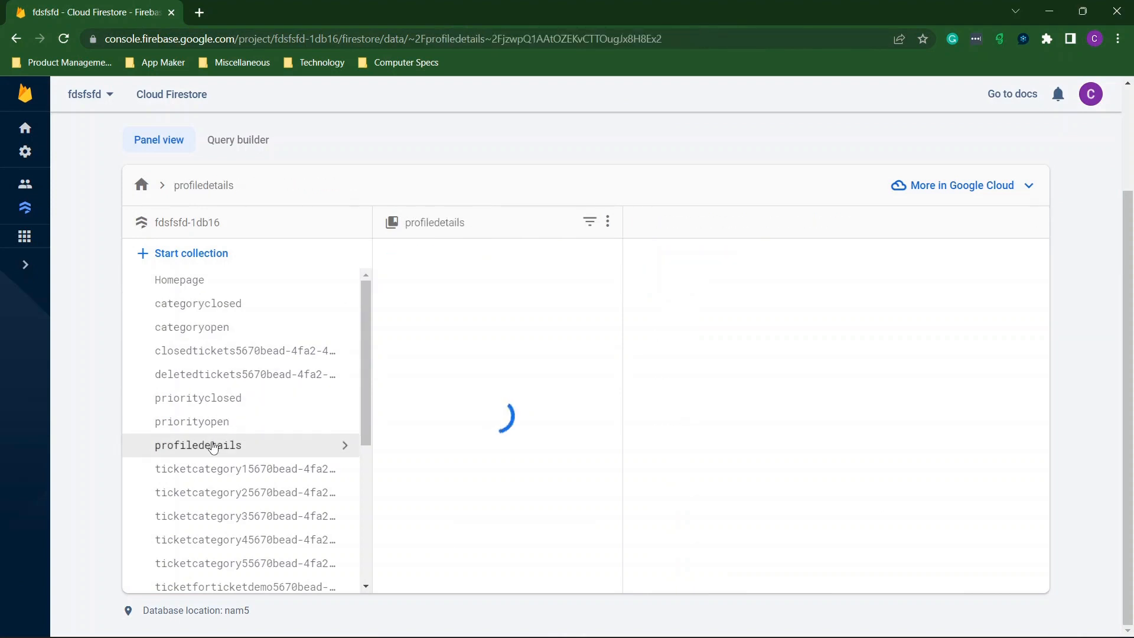
scroll(216, 446, down, 1)
click(203, 351)
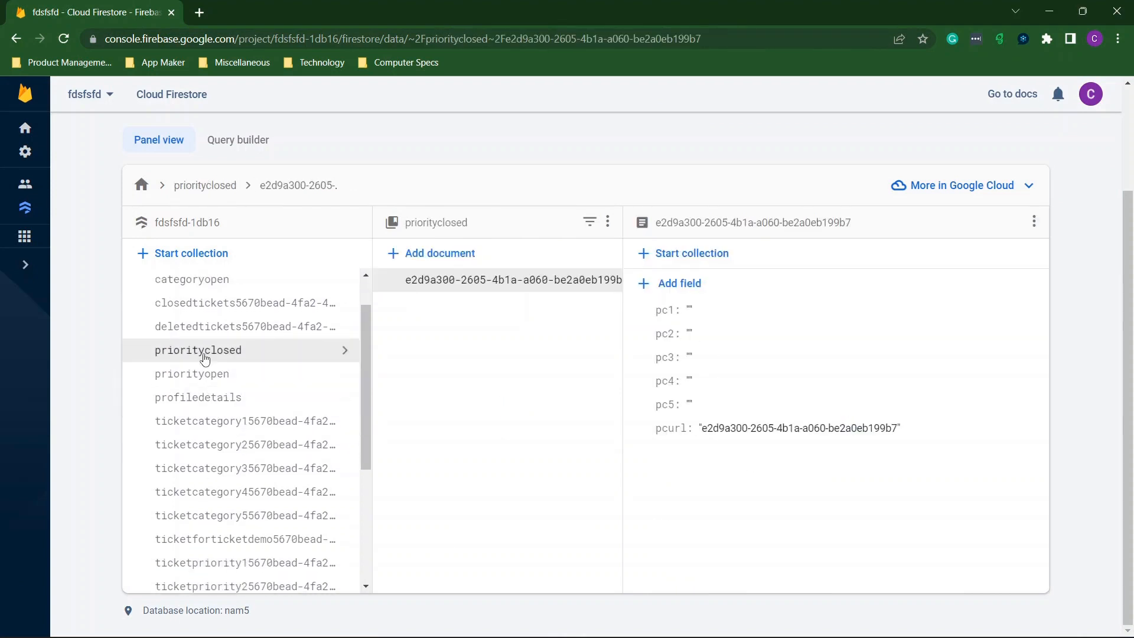
scroll(204, 358, down, 3)
scroll(205, 358, down, 1)
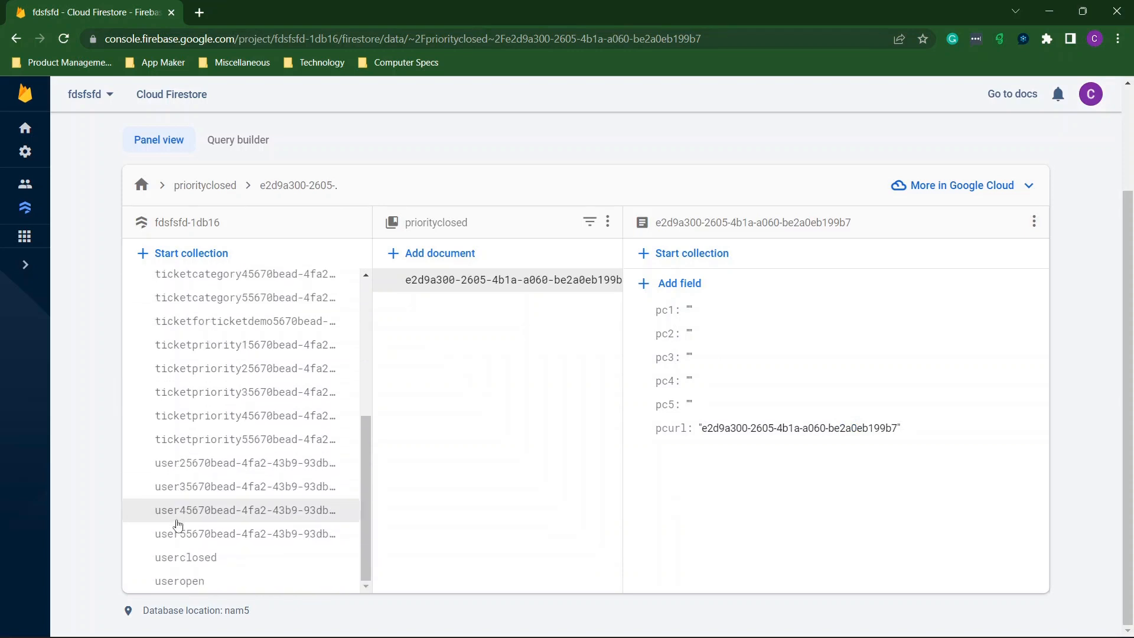
click(190, 582)
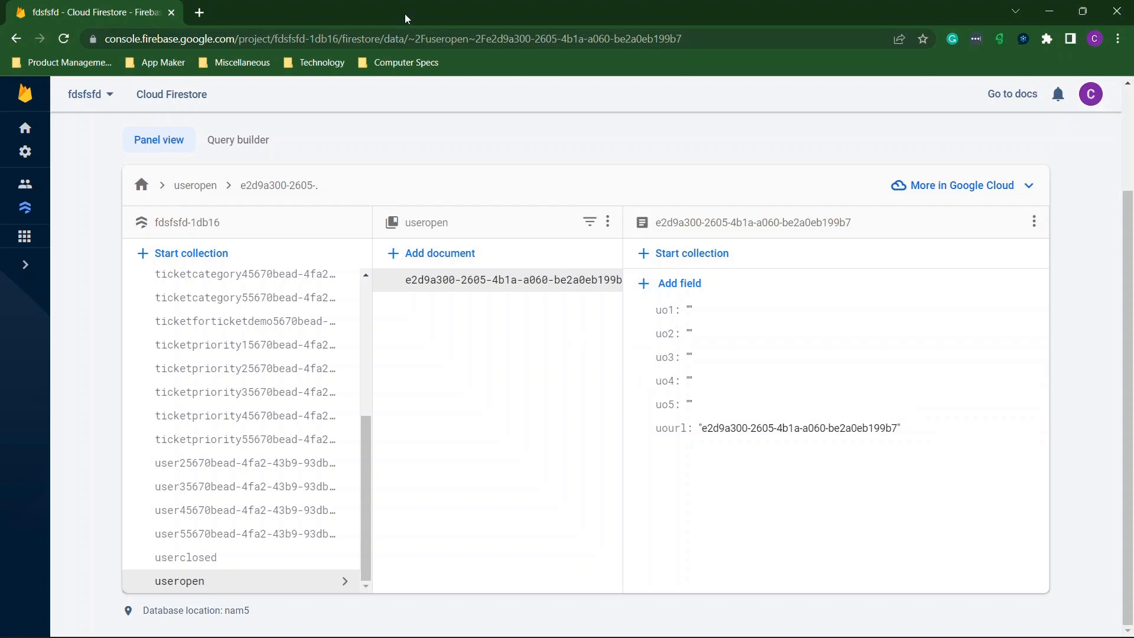
Snap Firestore beside the preview and return the preview to the Ticket Management home page.
drag(530, 17, 1133, 109)
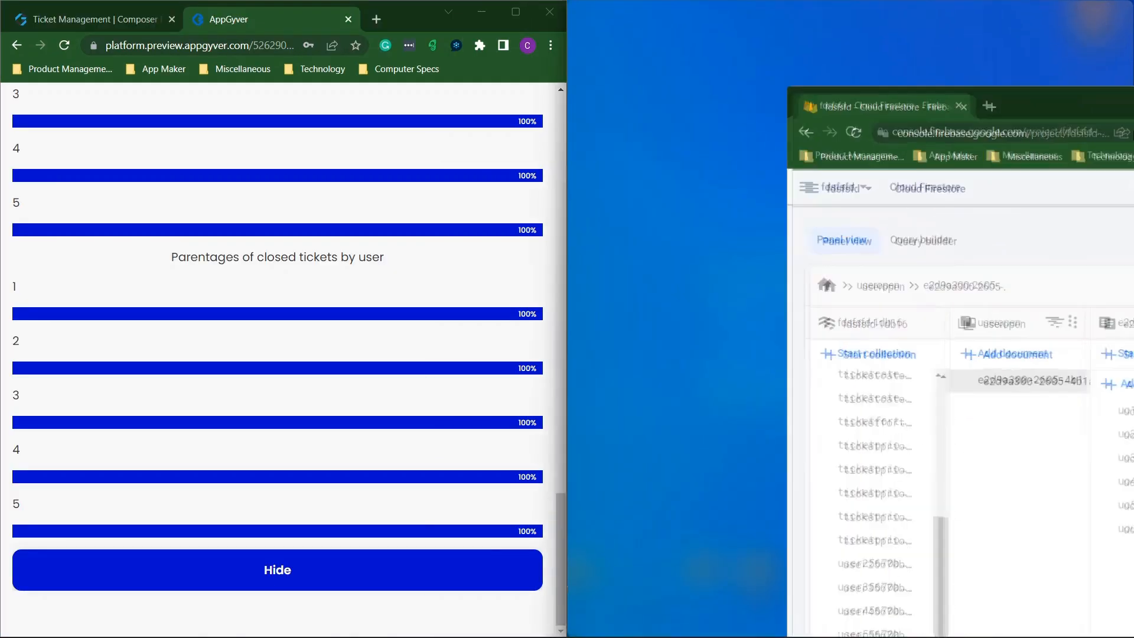
scroll(324, 242, up, 15)
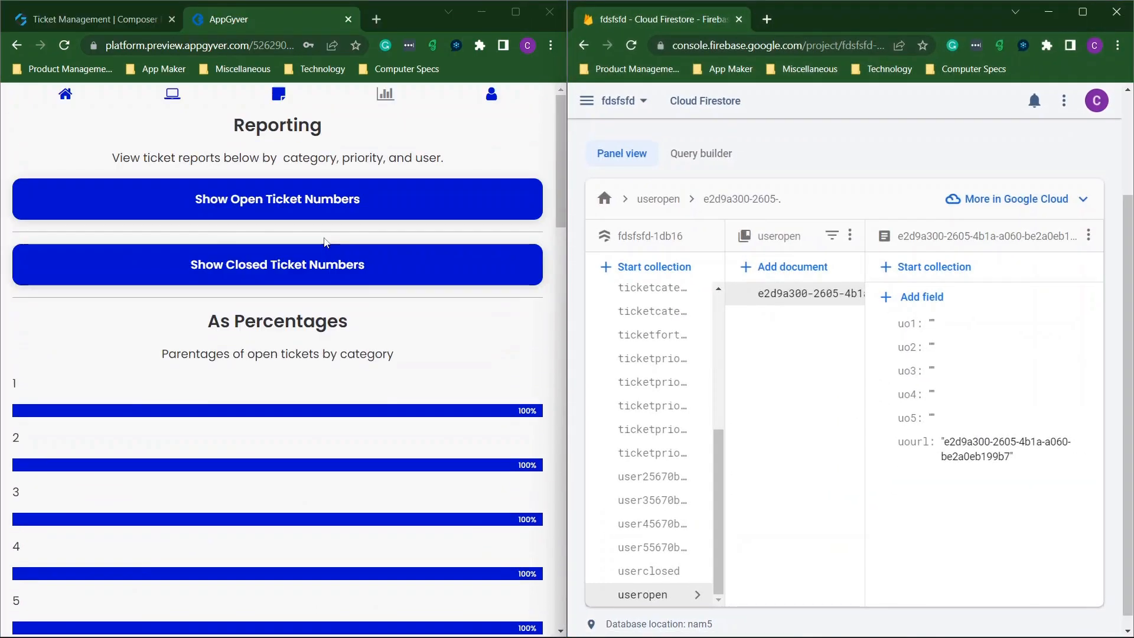
click(174, 97)
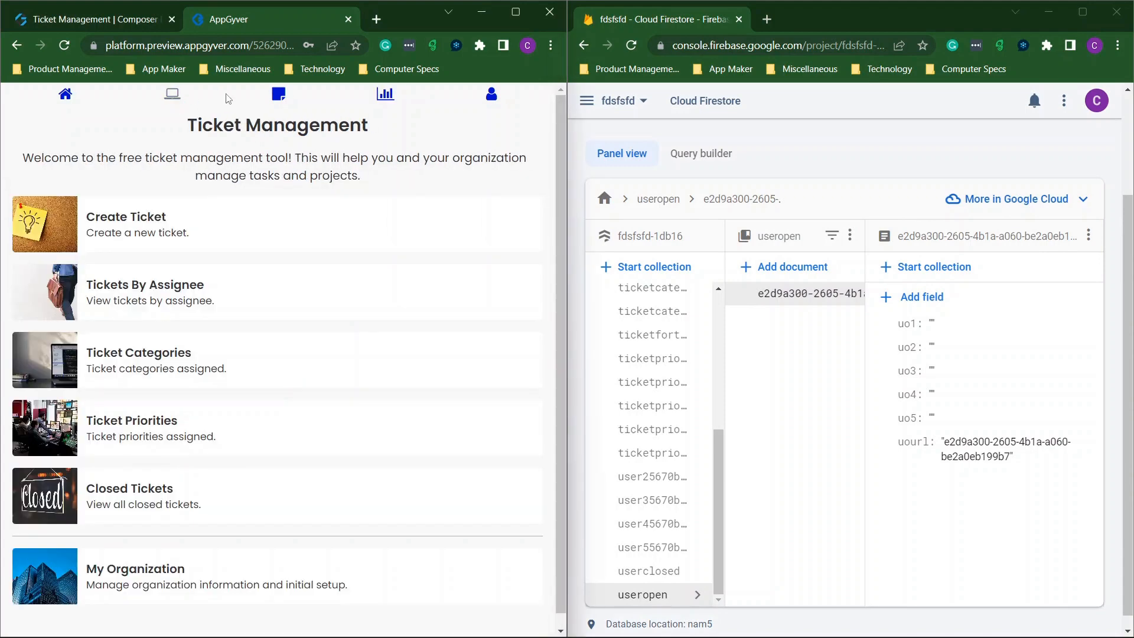
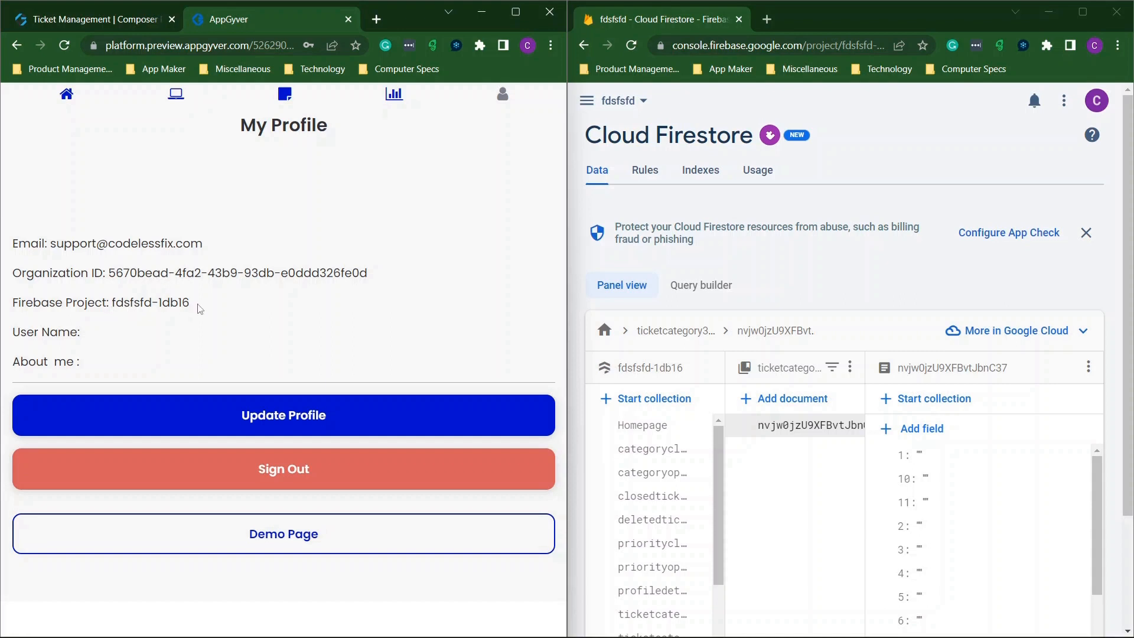
Bring up ticketcategory2's GET COLLECTION settings, with relative path /ticketcategory2, in a full-screen builder.
click(57, 23)
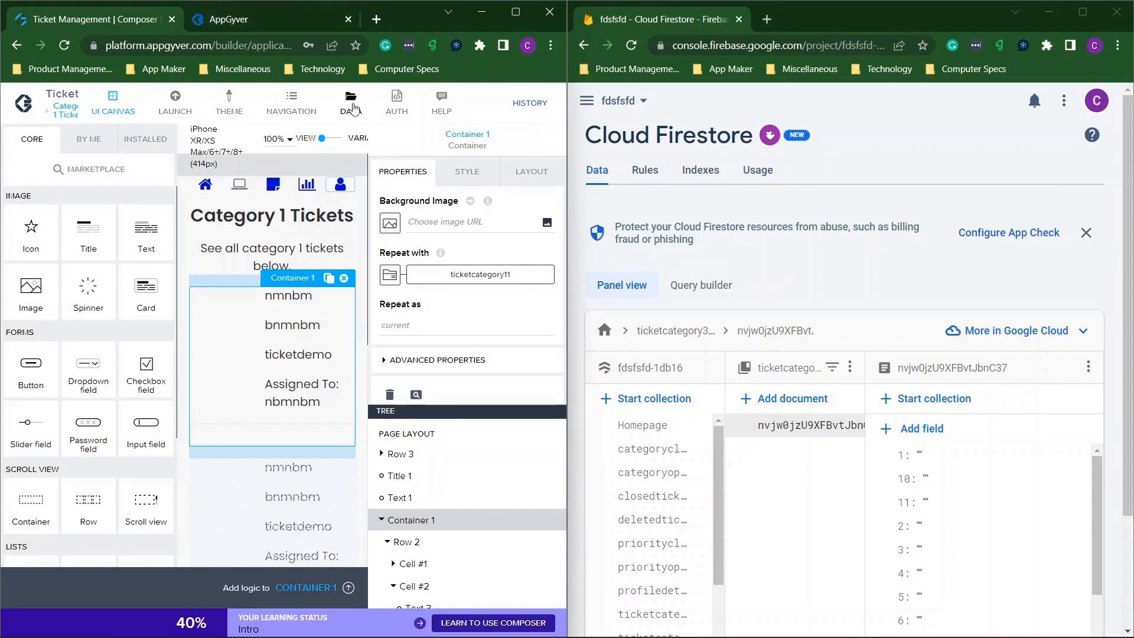
click(351, 98)
click(516, 11)
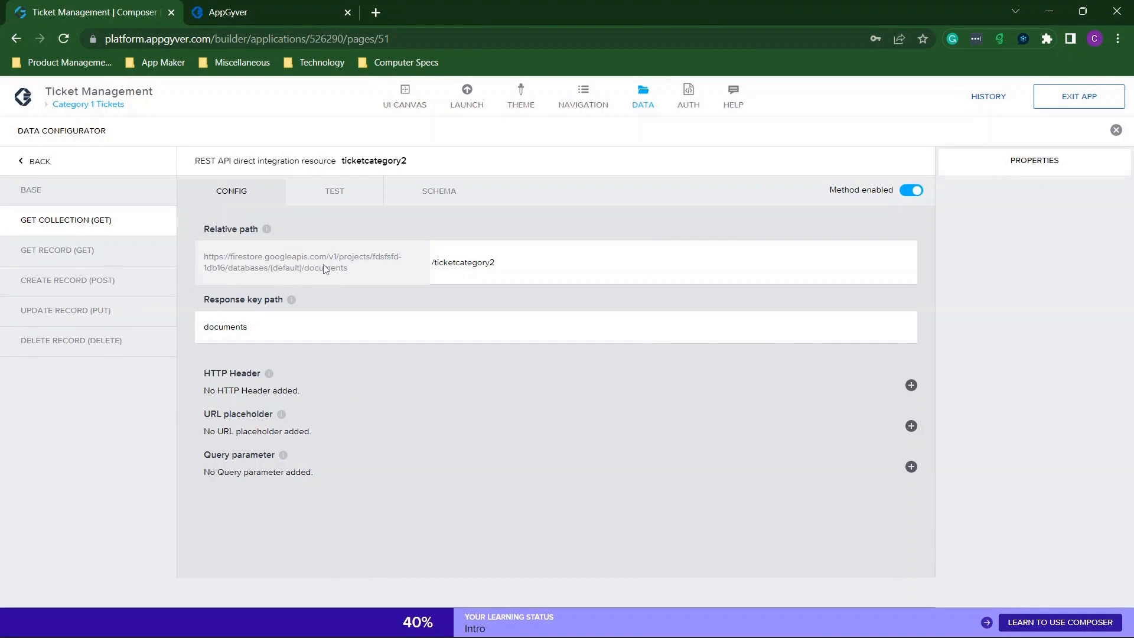
Check that ticketcategory1's GET COLLECTION relative path ends with the organization suffix.
click(470, 272)
double_click(457, 264)
click(48, 167)
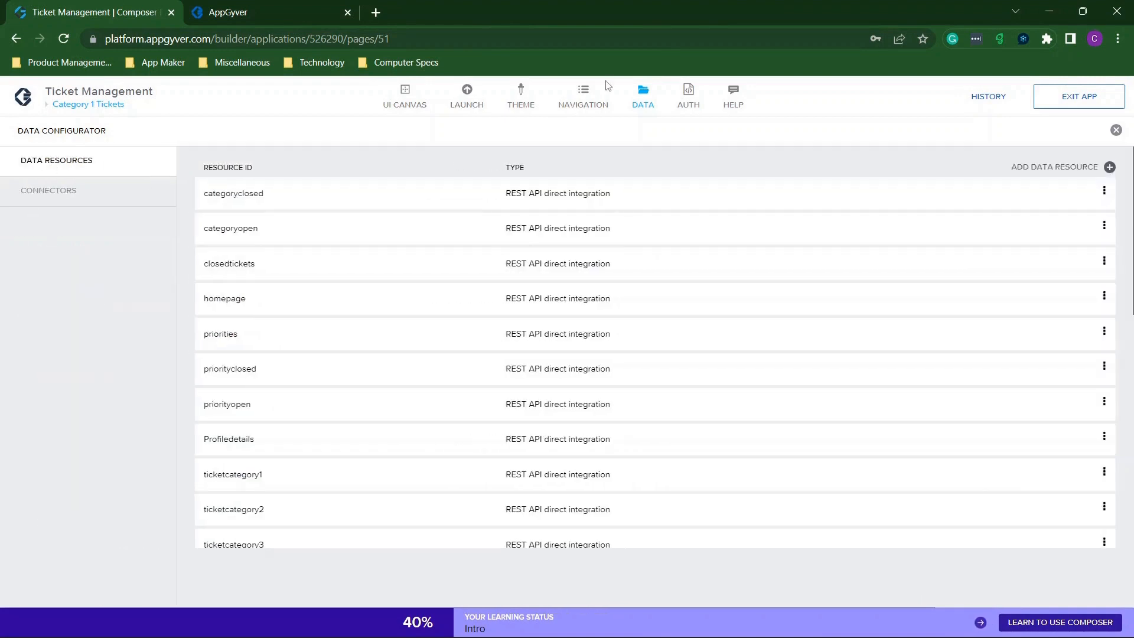
click(646, 102)
click(648, 104)
scroll(392, 294, down, 3)
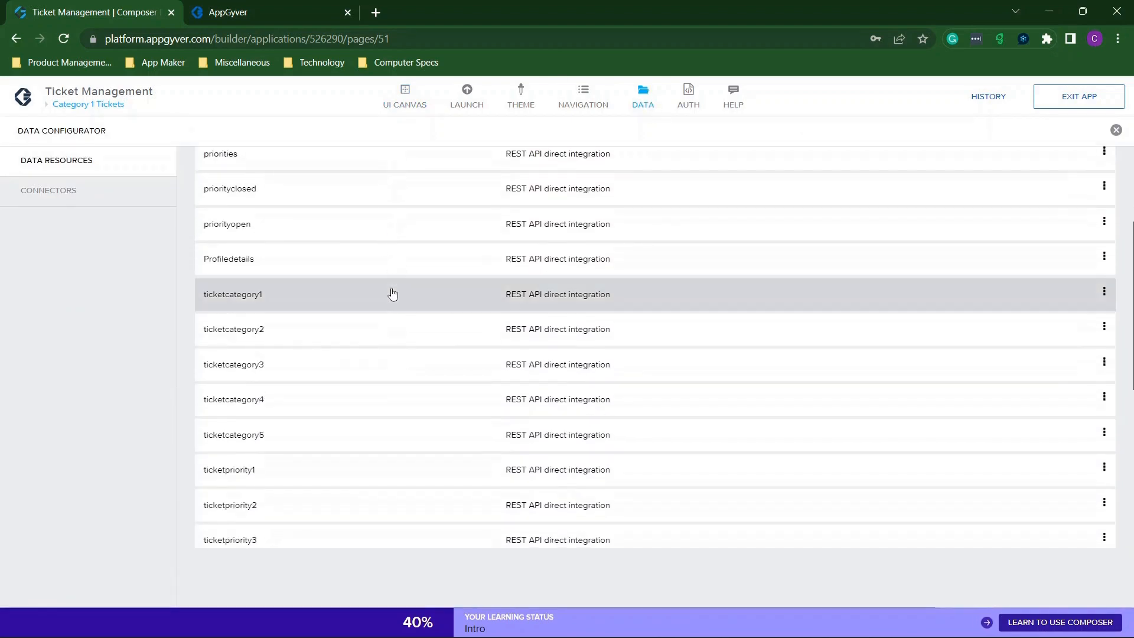
click(276, 296)
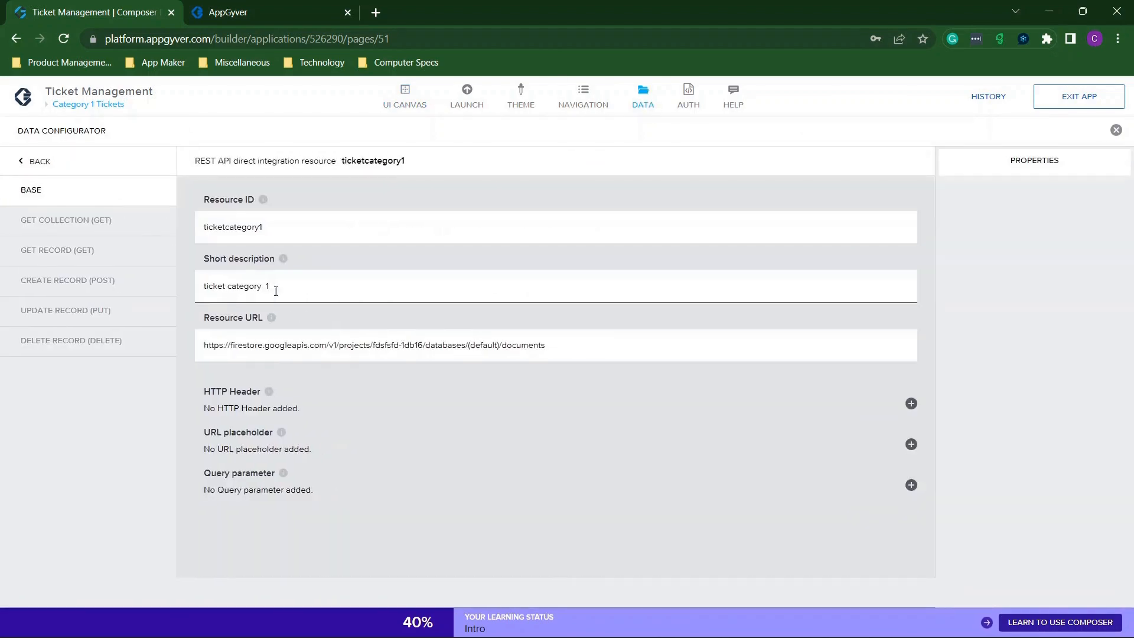
click(114, 227)
drag(467, 262, 738, 287)
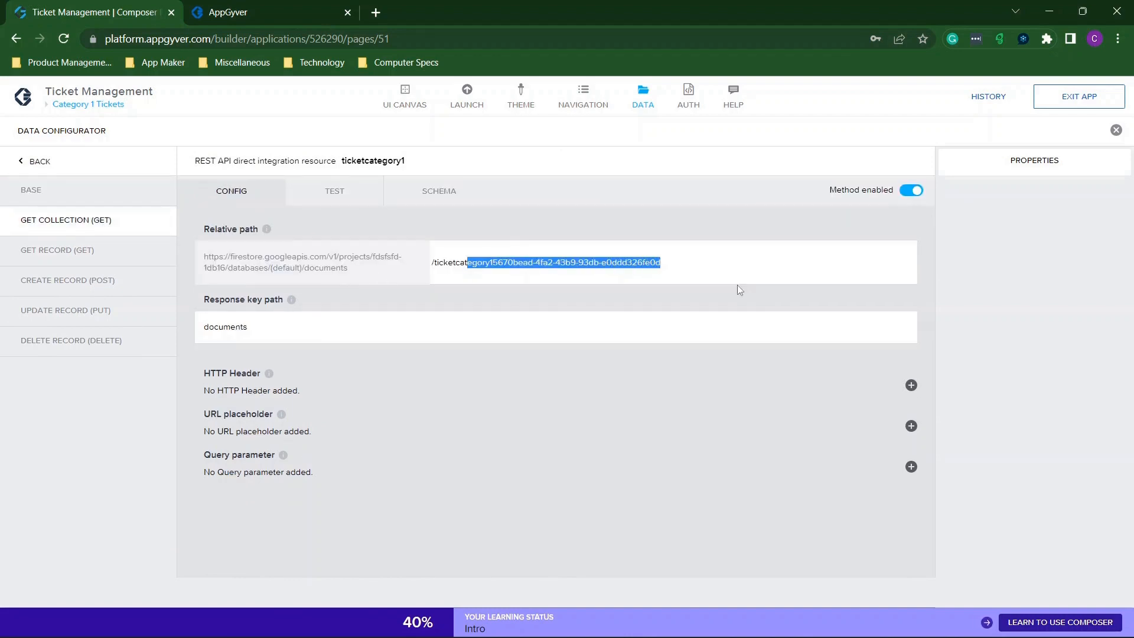
Confirm ticketcategory2's path is plain /ticketcategory2, then switch to the web preview.
click(59, 168)
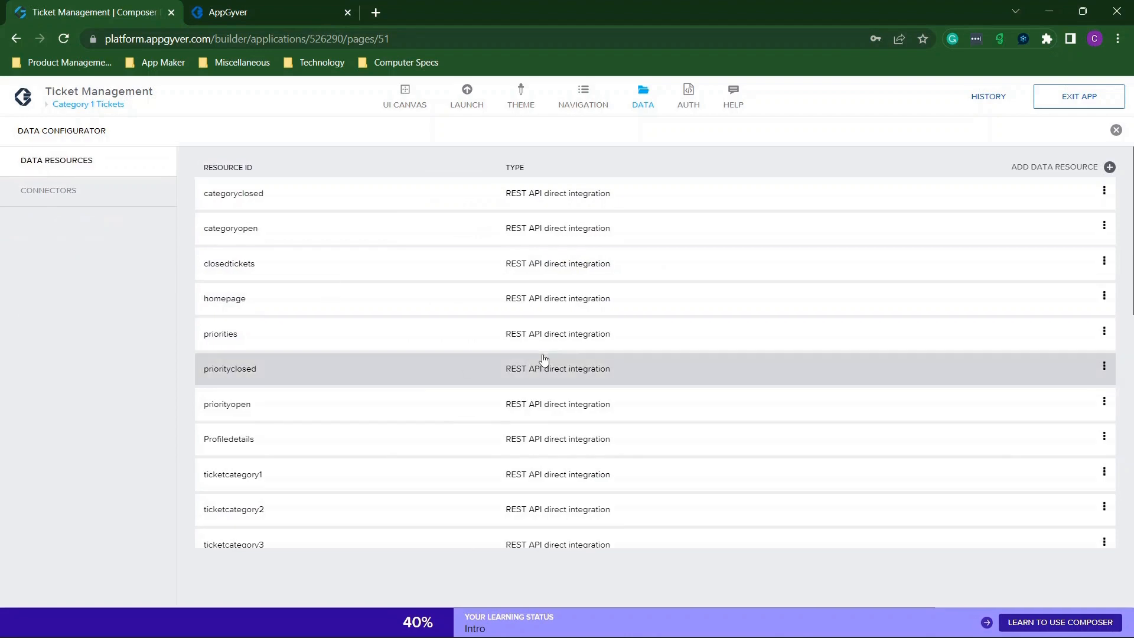
click(287, 506)
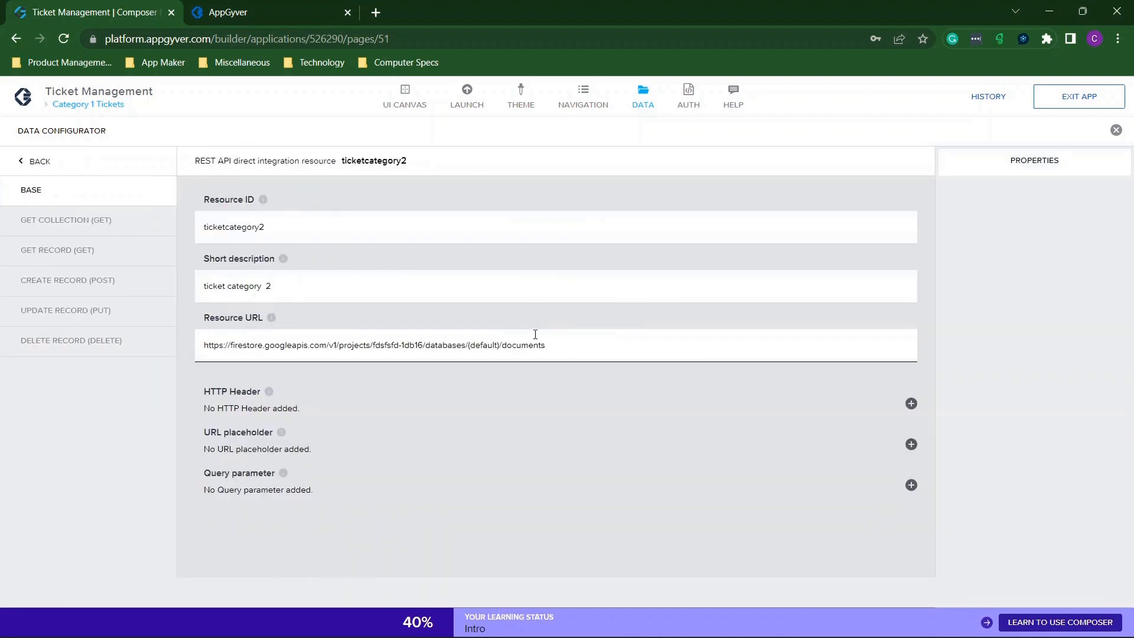
click(133, 223)
drag(438, 267, 517, 270)
click(517, 270)
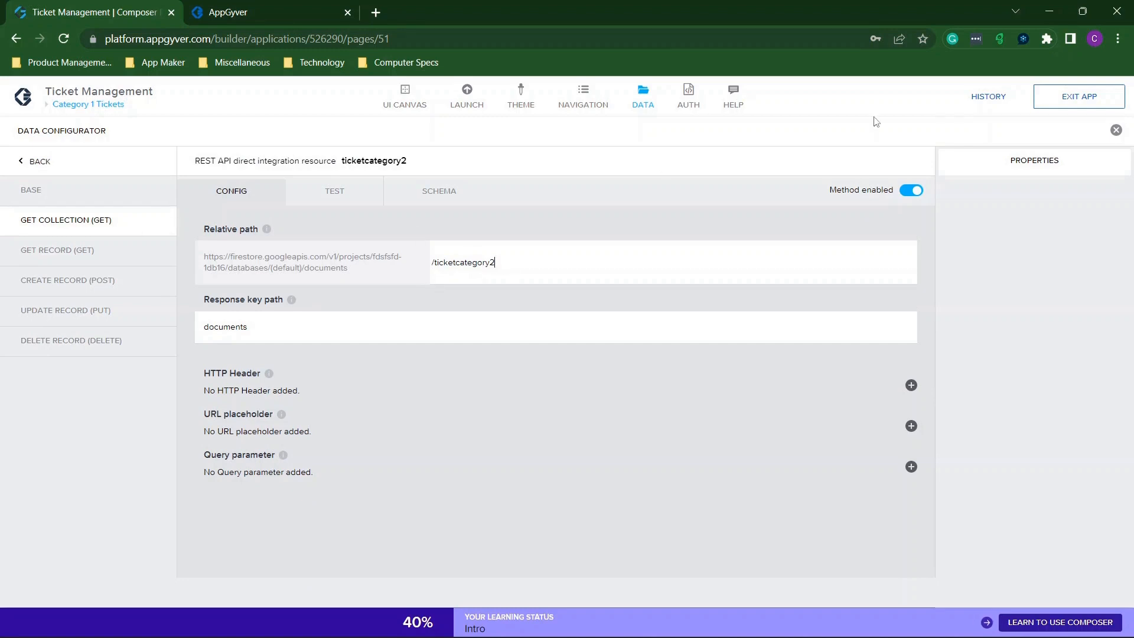
key(ctrl+Tab)
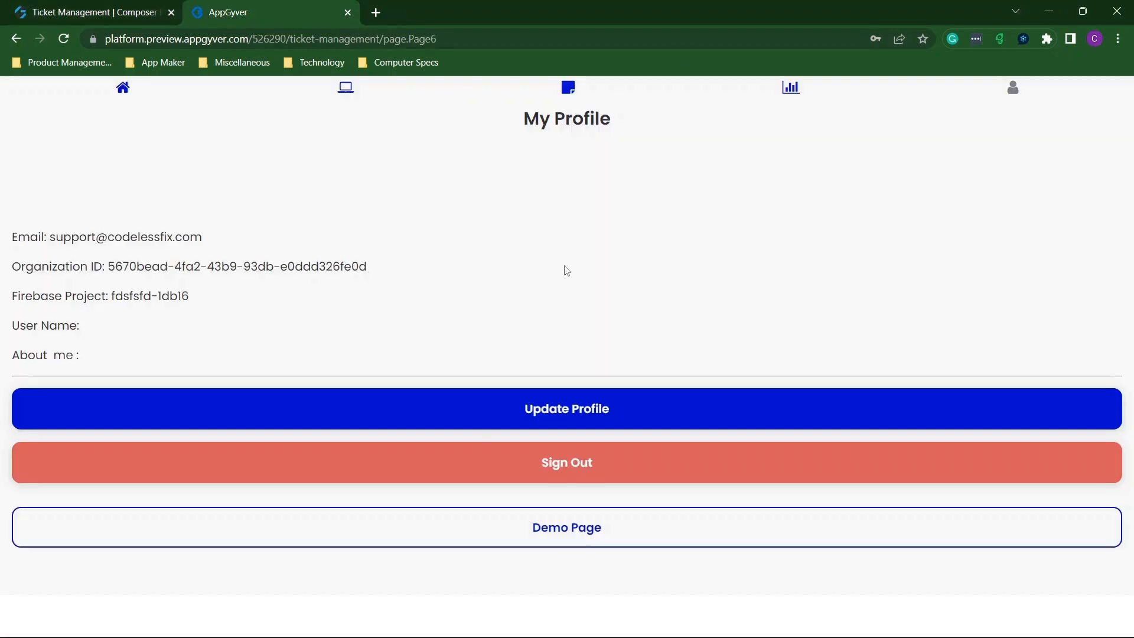
In the preview, check Category 1 Tickets (two tickets) and Category 2 Tickets (none), then return to the builder.
click(346, 91)
click(185, 328)
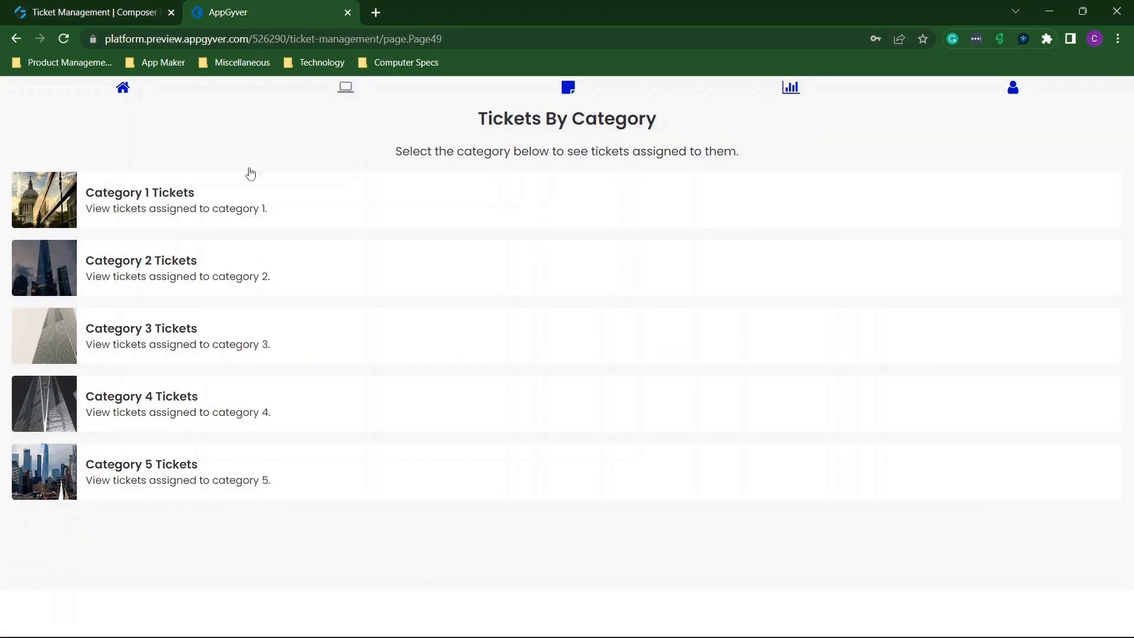
click(251, 203)
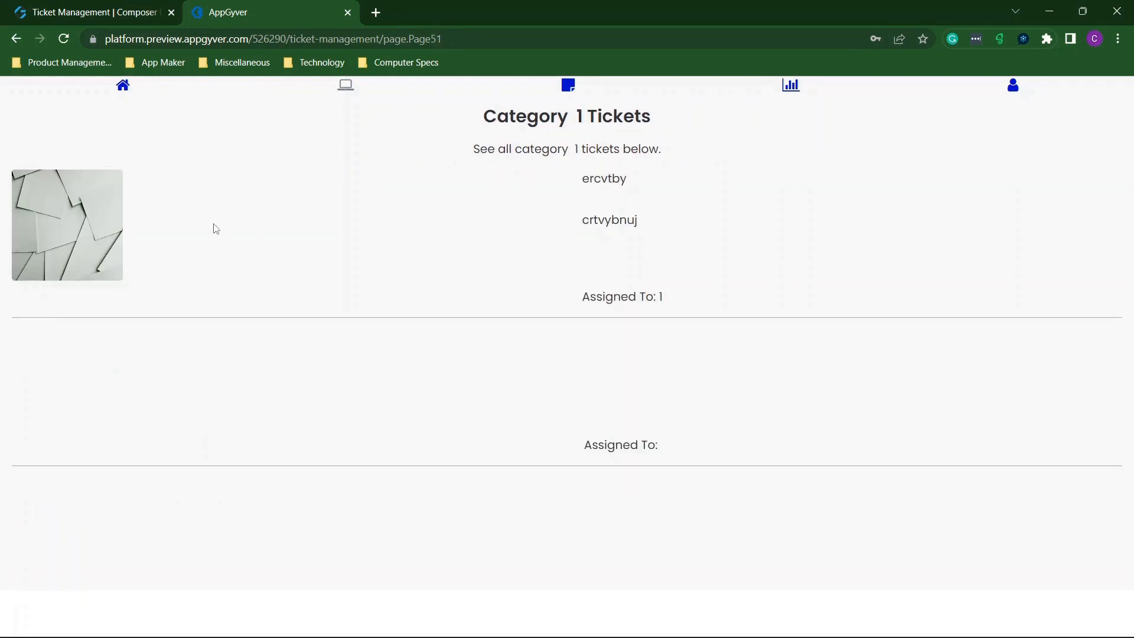
click(16, 39)
click(151, 282)
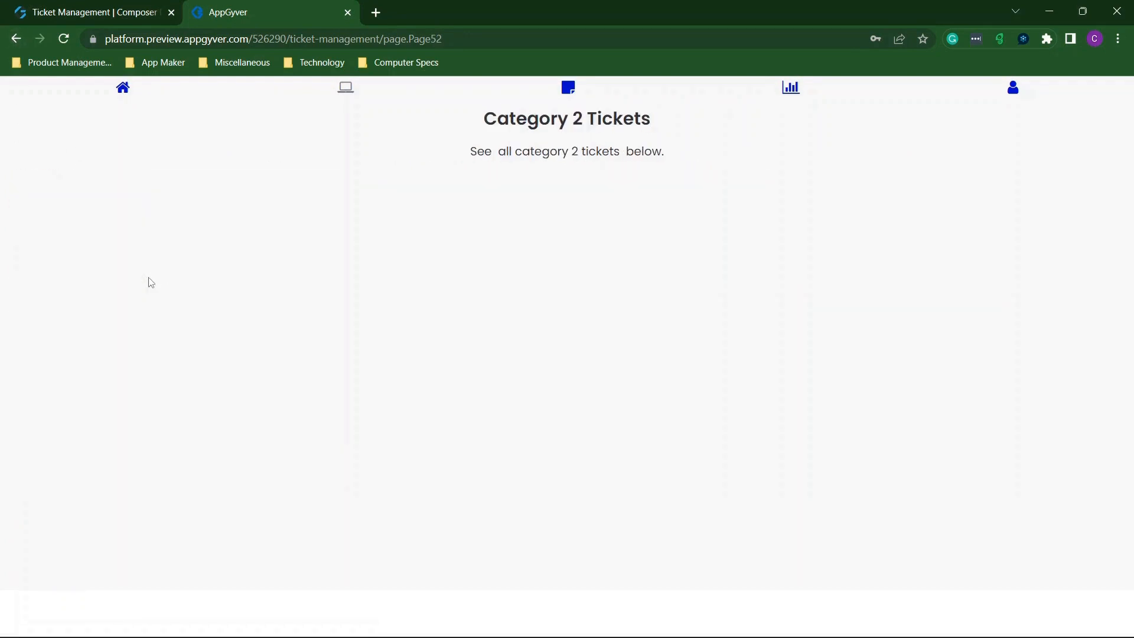
click(14, 42)
click(56, 17)
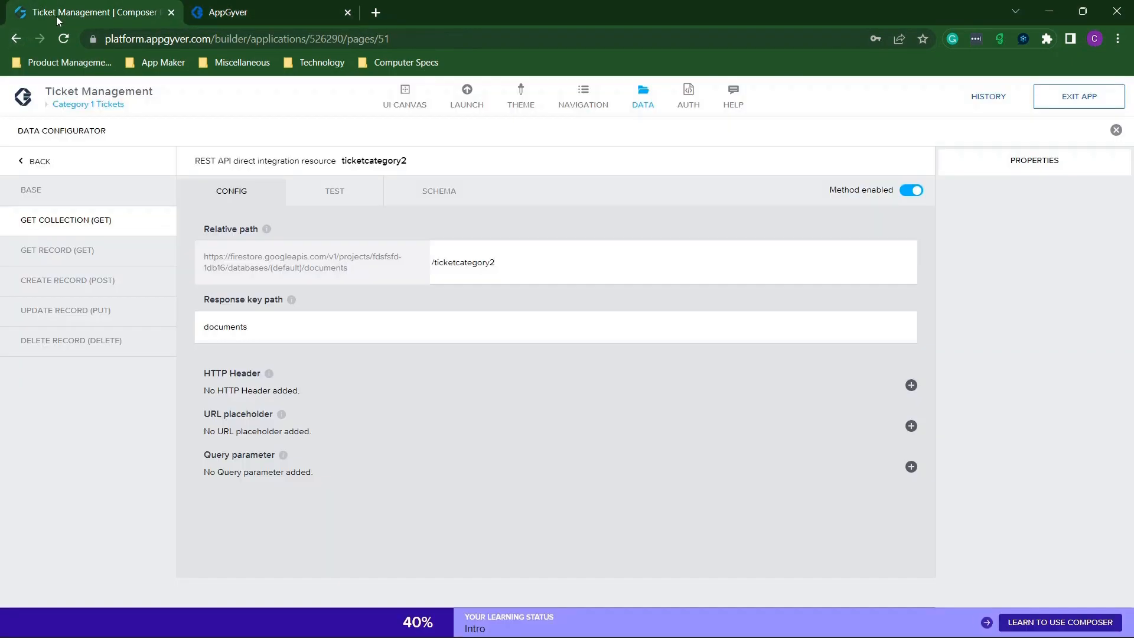
Snap the builder left and open the ticketcategory1 collection in full-screen Firestore.
drag(702, 12, 0, 130)
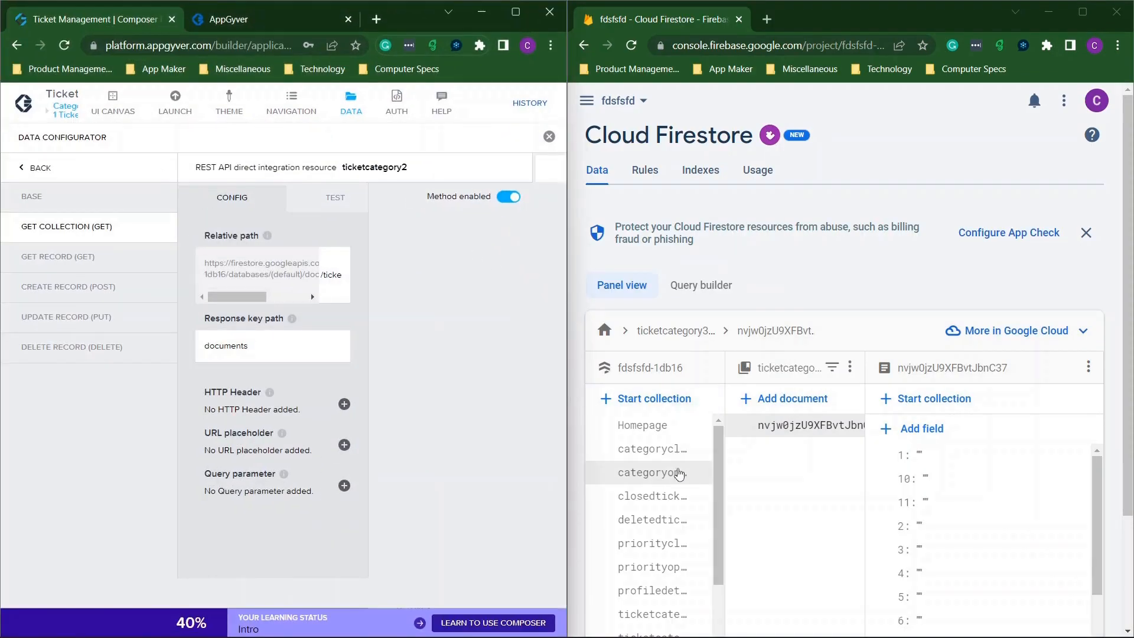
click(1083, 12)
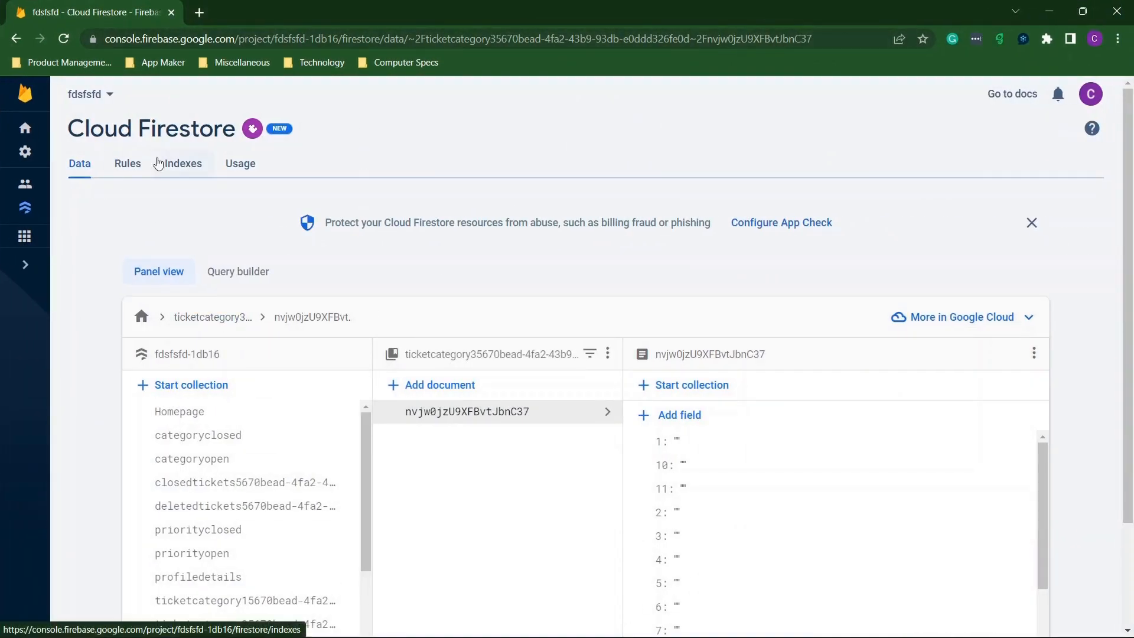
scroll(245, 435, down, 3)
scroll(245, 437, down, 2)
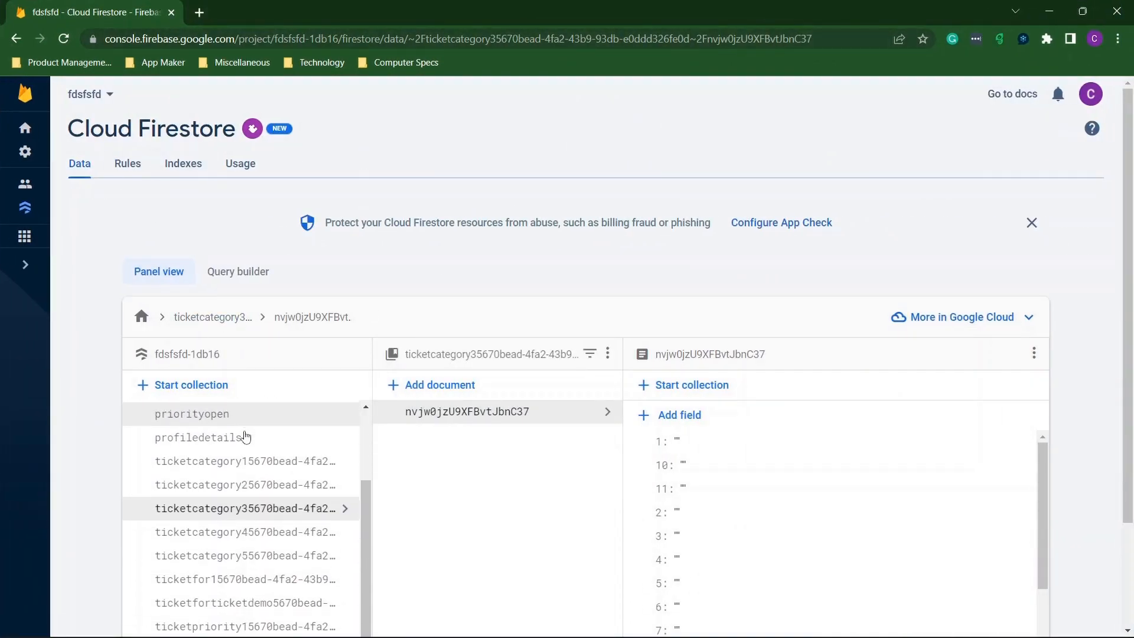
click(262, 463)
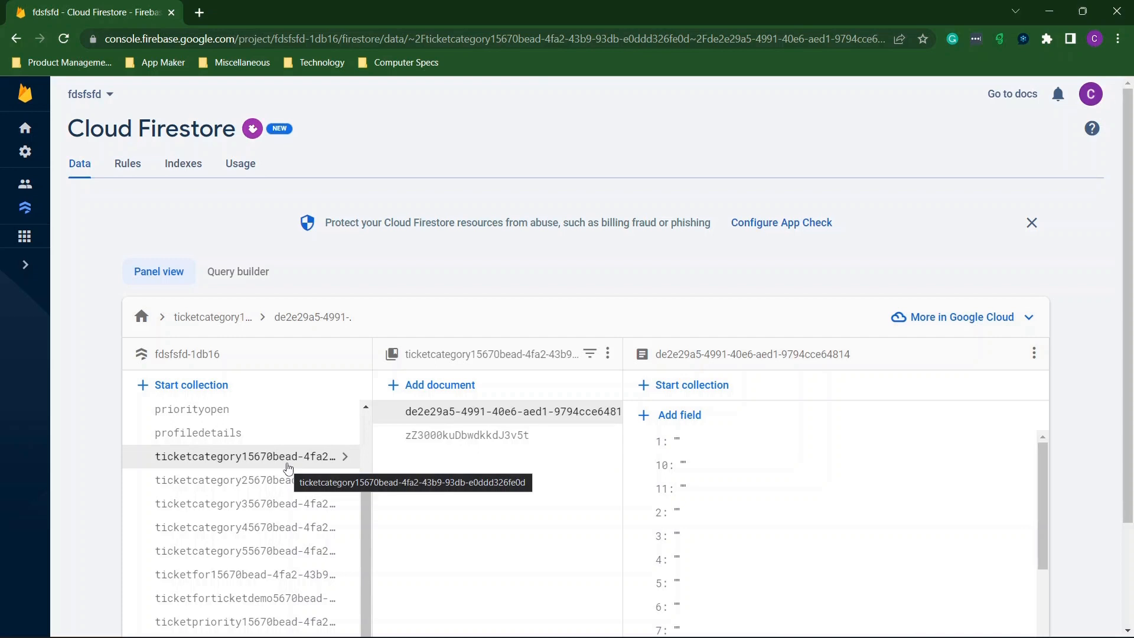
Compare against the preview's My Profile page, then maximise Firestore and select its URL.
drag(542, 6, 1133, 88)
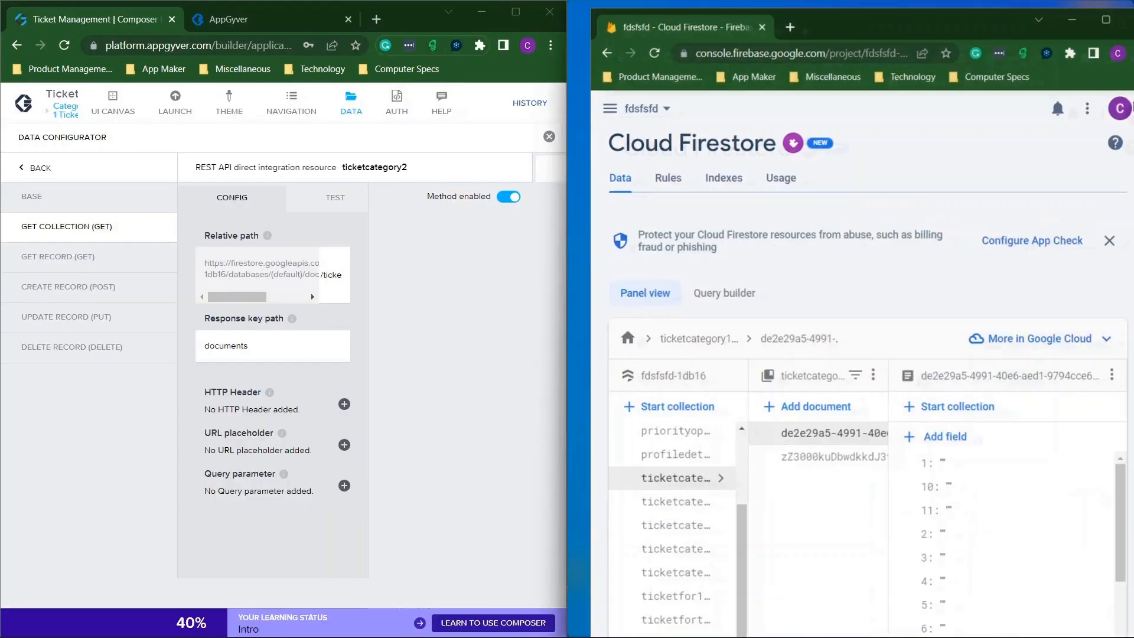
click(317, 23)
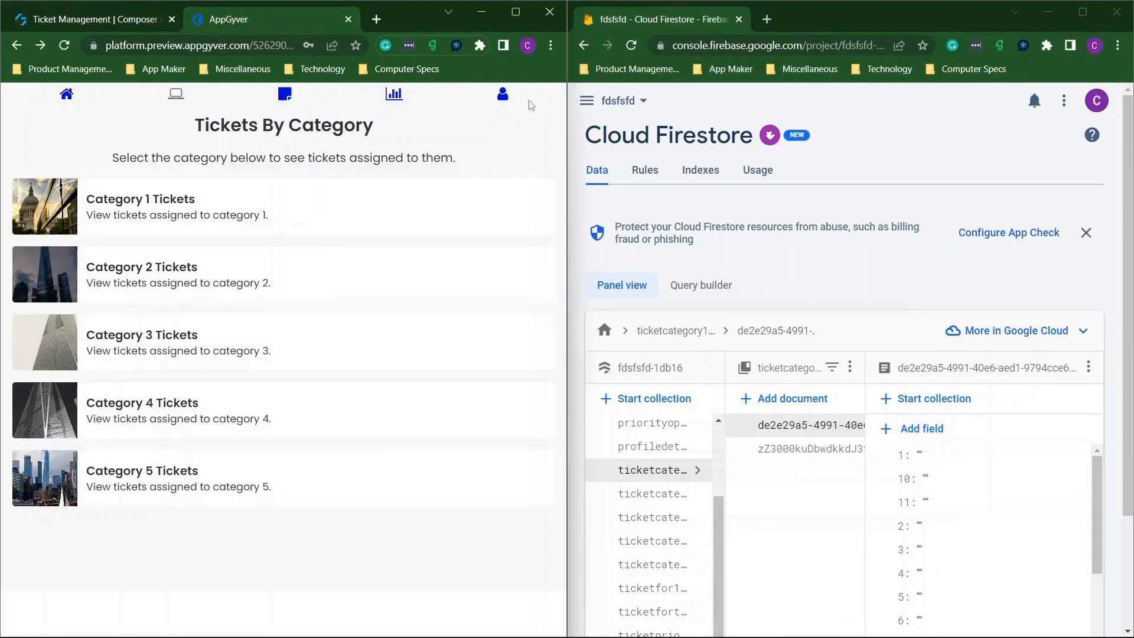
click(503, 95)
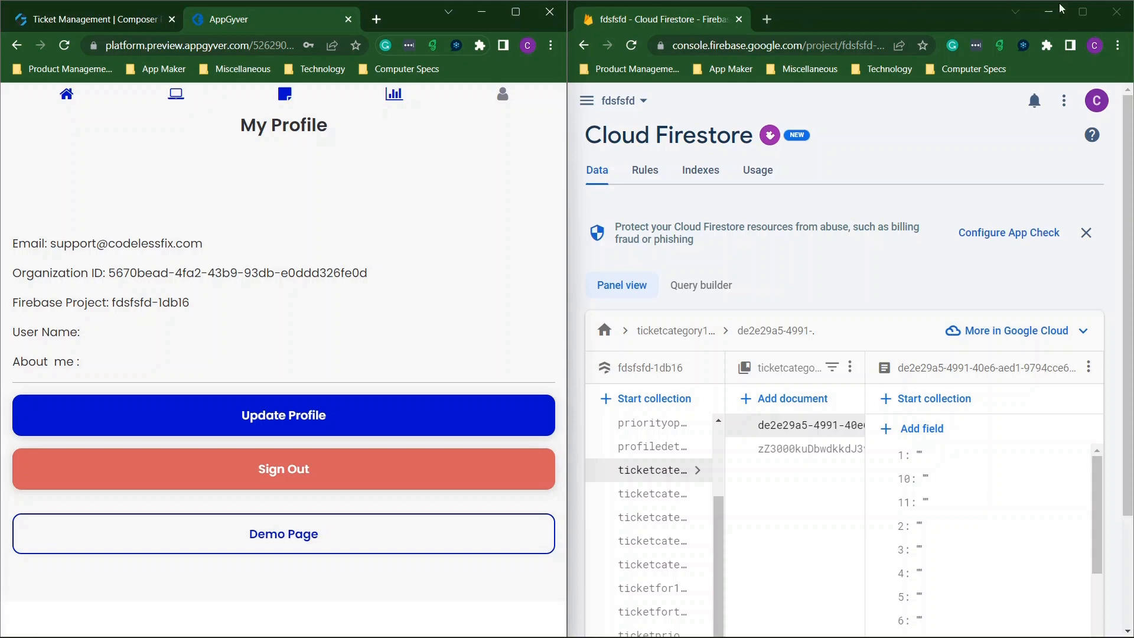
click(1083, 11)
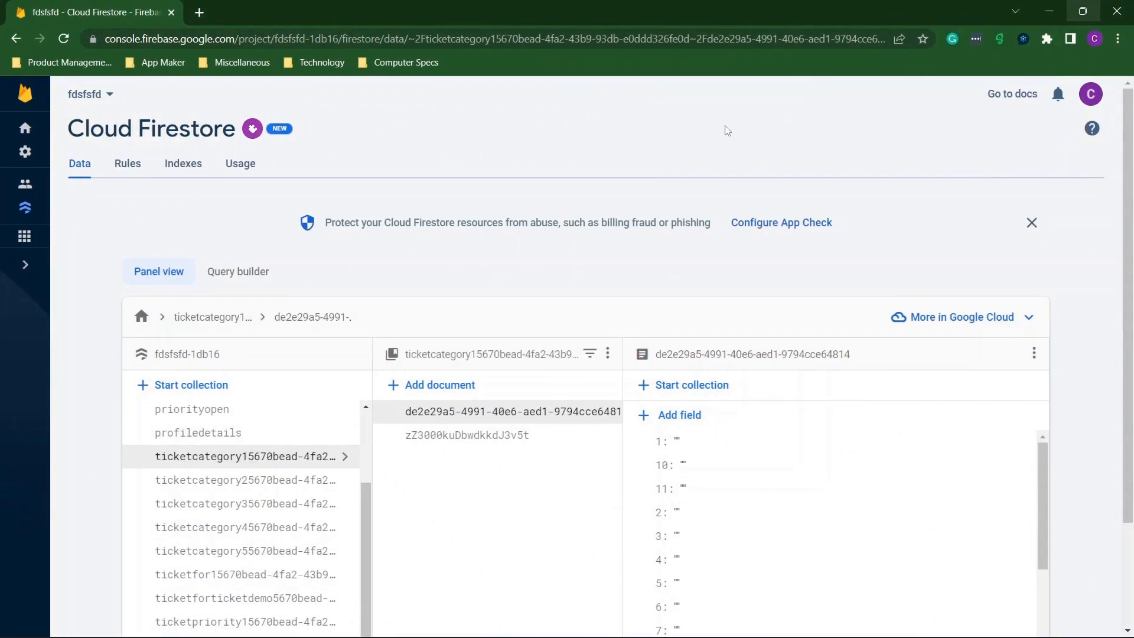
click(563, 46)
click(542, 41)
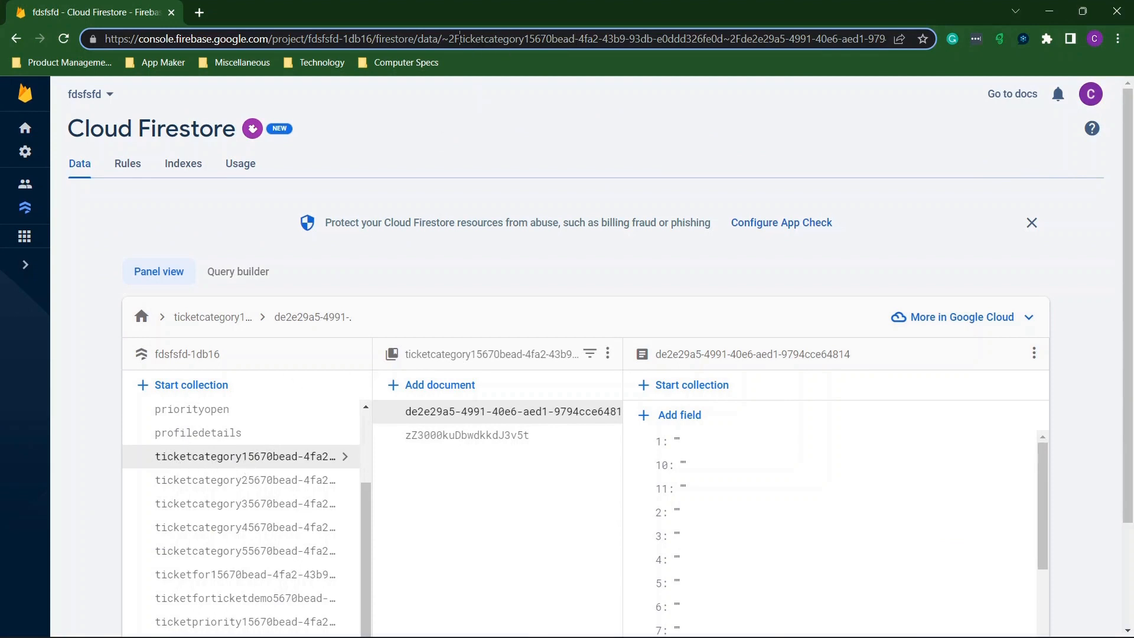
Select the organization ID after ticketcategory1 in the Firestore URL and snap Firestore beside the preview.
drag(460, 39, 528, 38)
click(530, 38)
drag(530, 38, 723, 38)
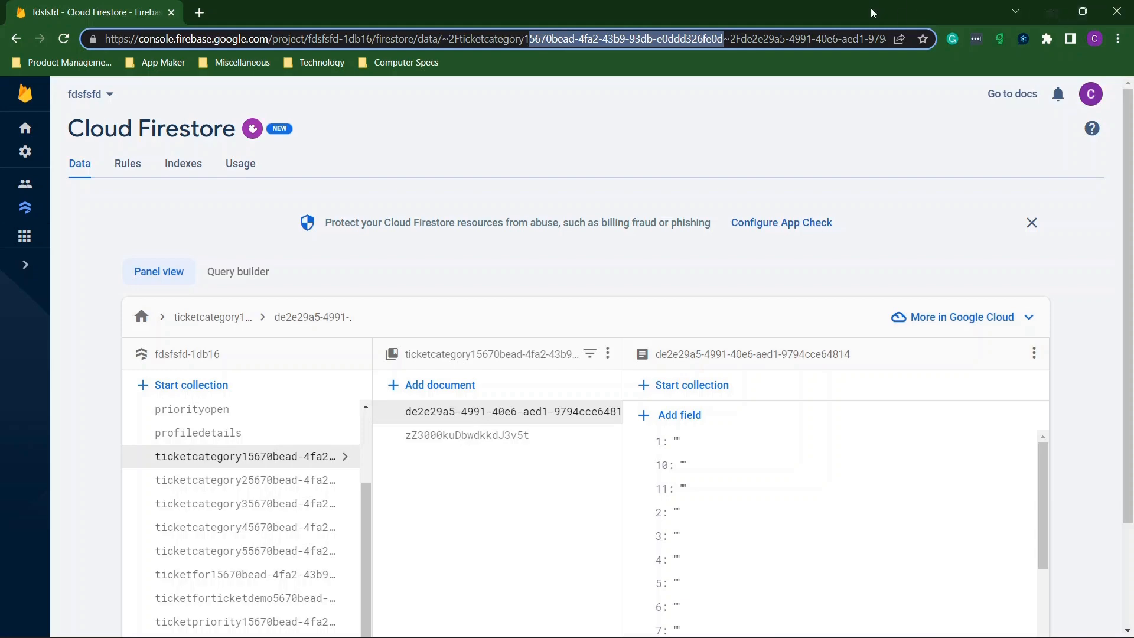
drag(872, 11, 1133, 70)
click(197, 262)
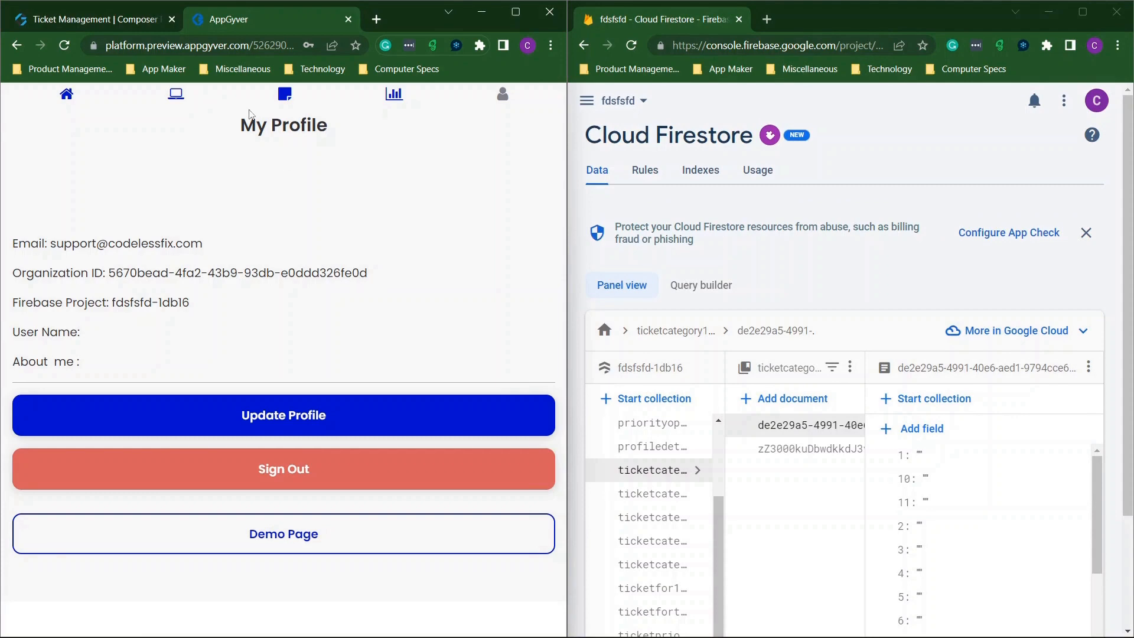
Replace the ID after /ticketcategory1 in its collection path with 5670bead-4fa2-43b9-93db-e0ddd326fe0d.
click(118, 19)
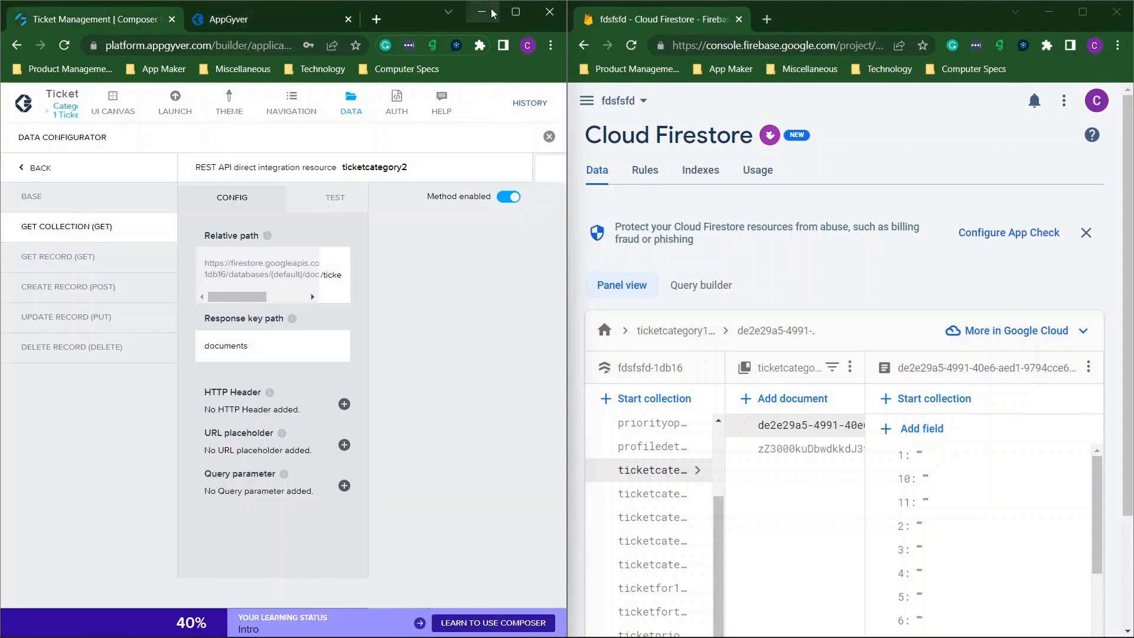
click(516, 12)
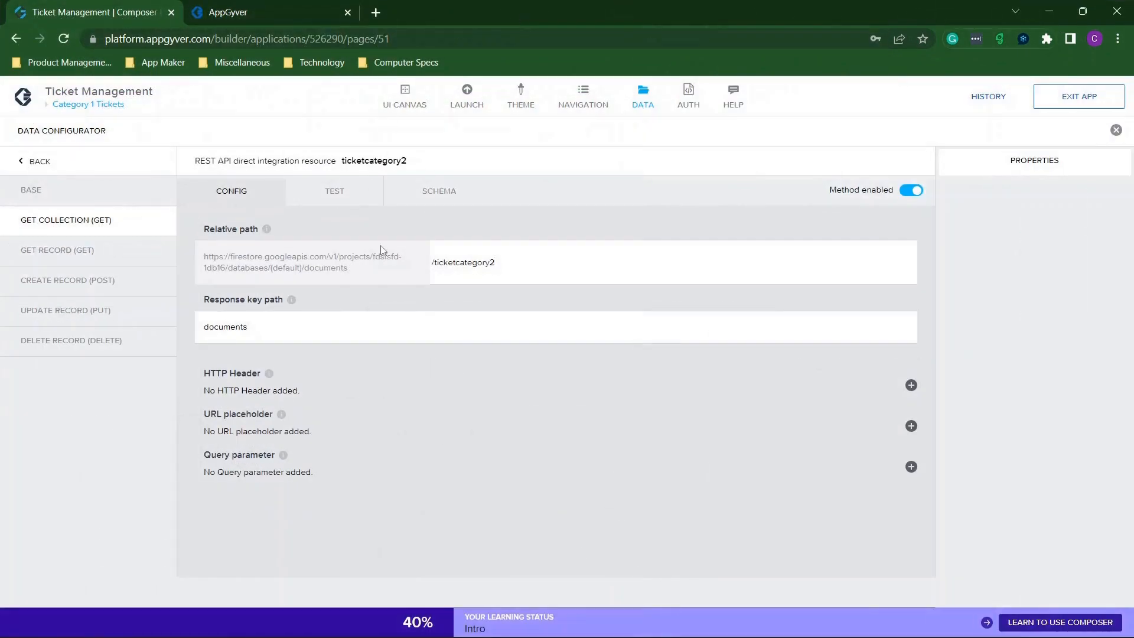
click(33, 168)
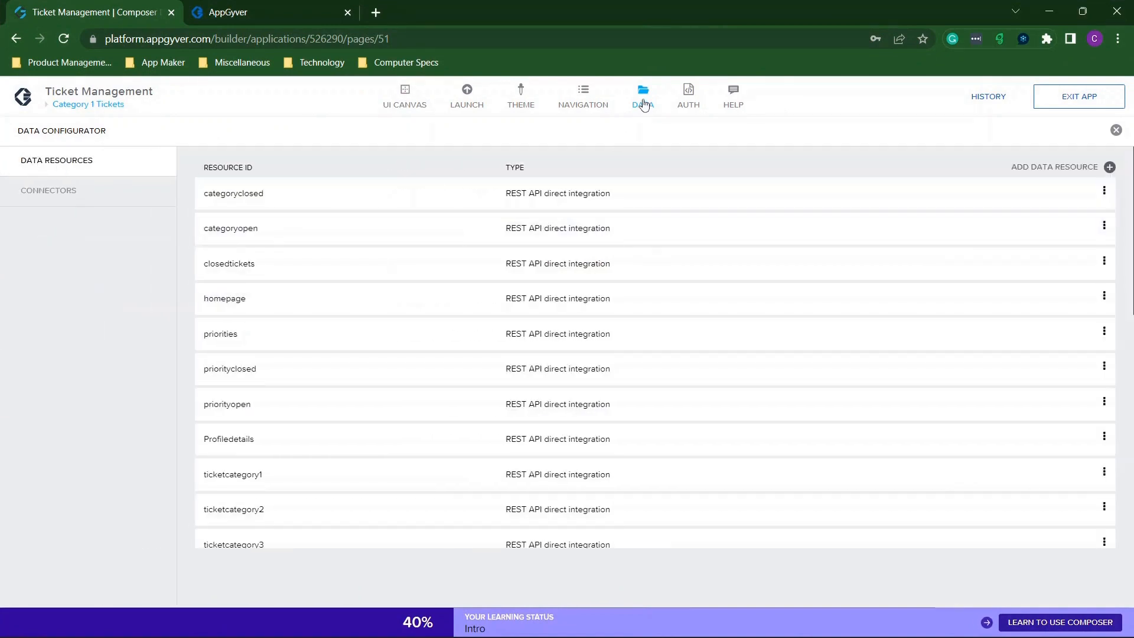
scroll(382, 253, down, 3)
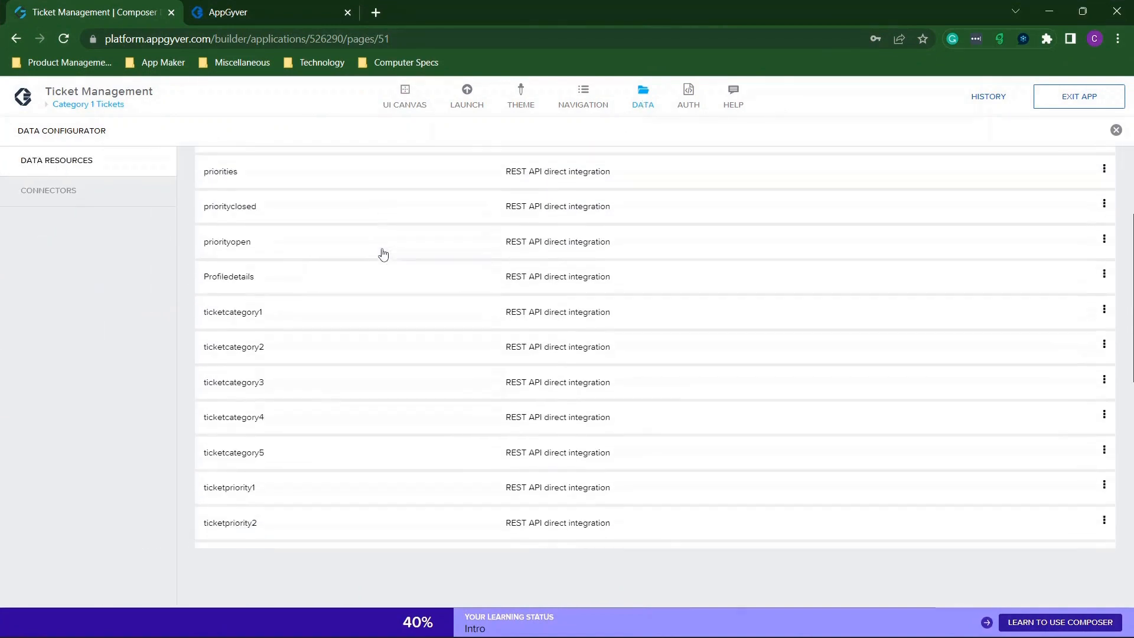
click(332, 315)
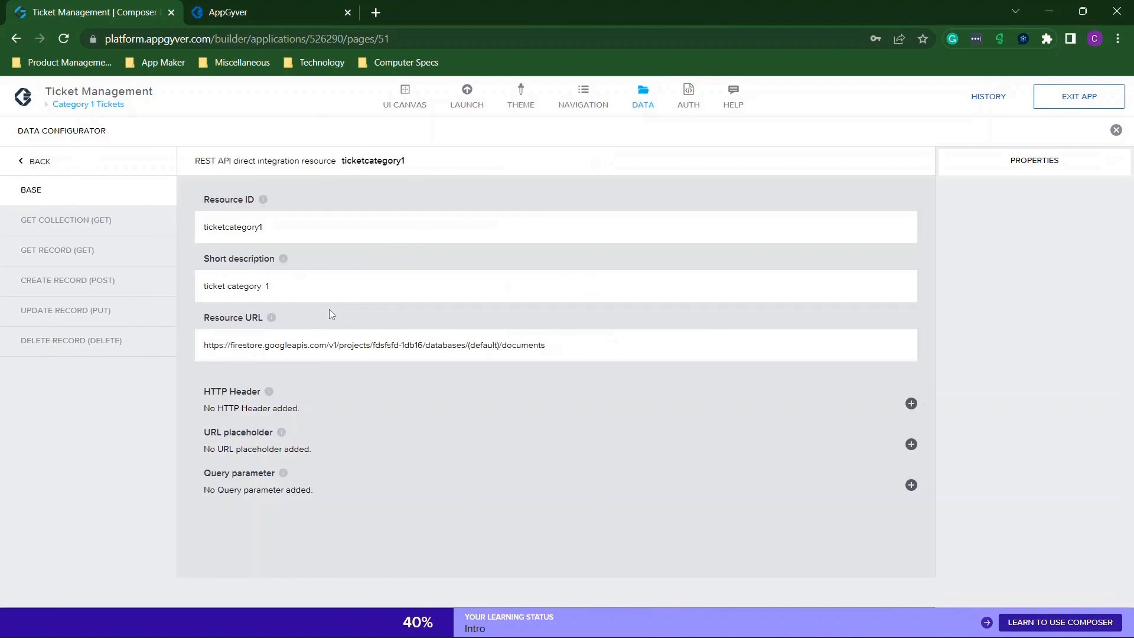
click(83, 221)
click(661, 278)
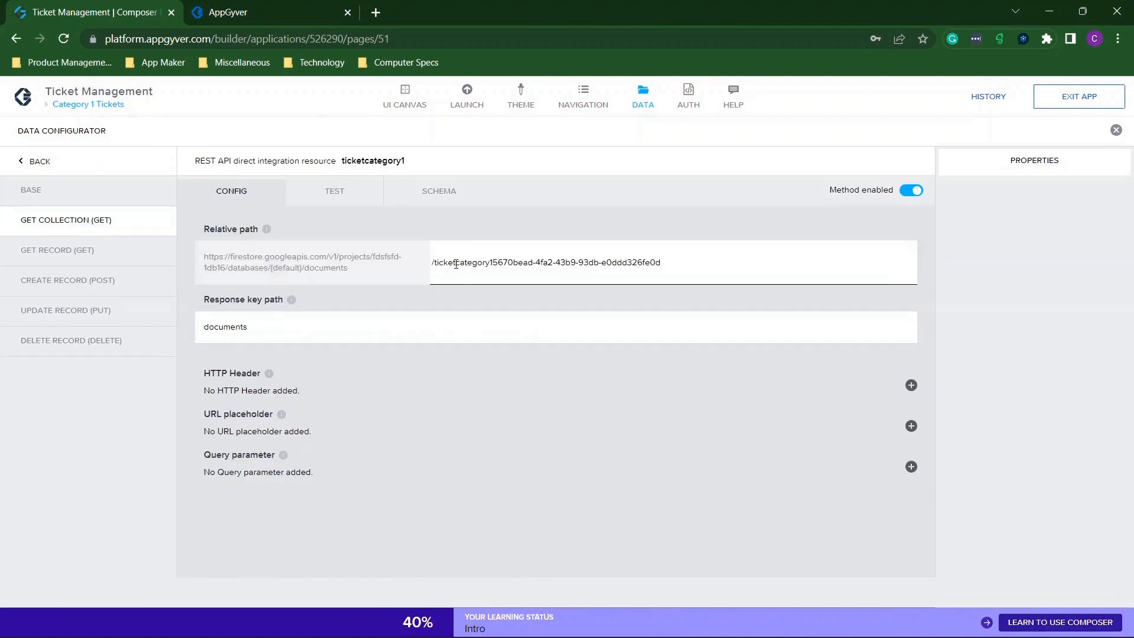
drag(494, 264, 996, 249)
key(ctrl+c)
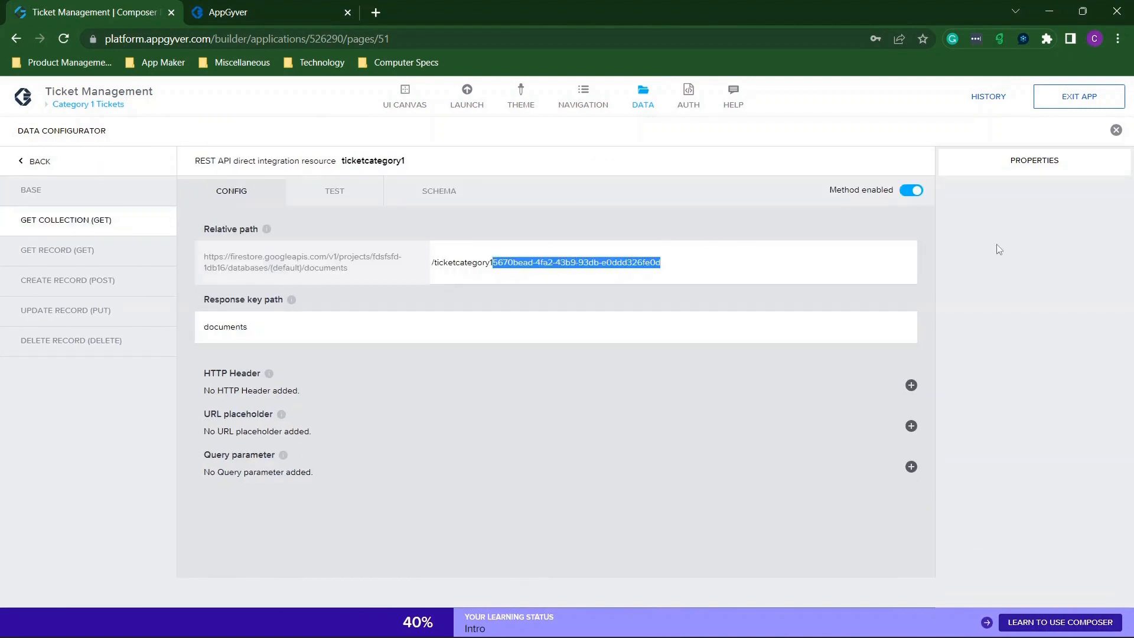
key(BackSpace)
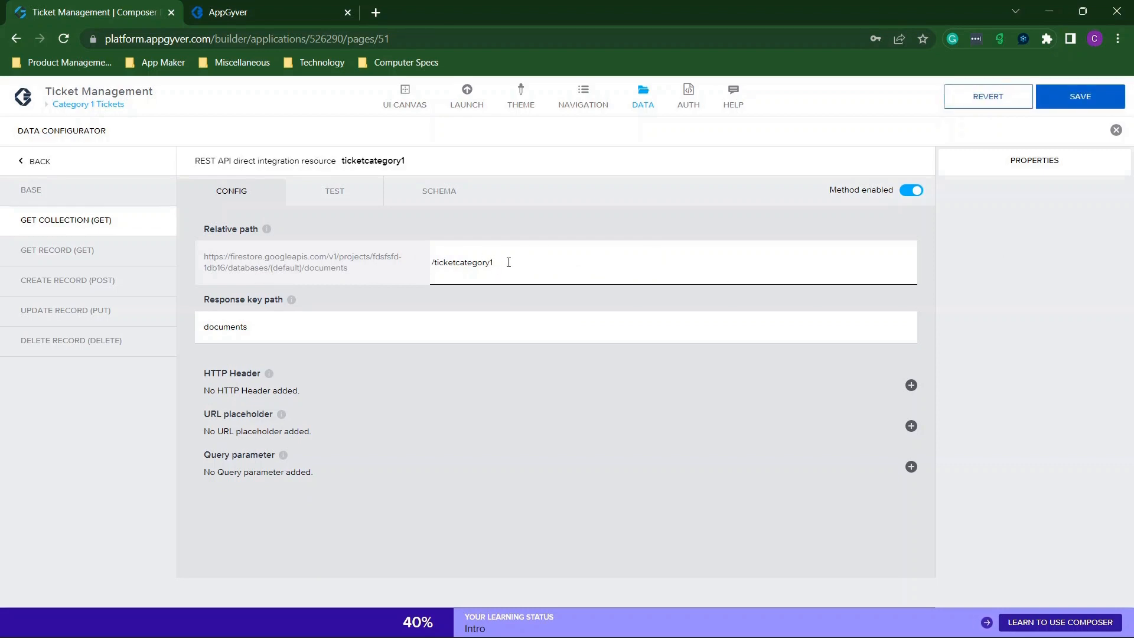
key(ctrl+v)
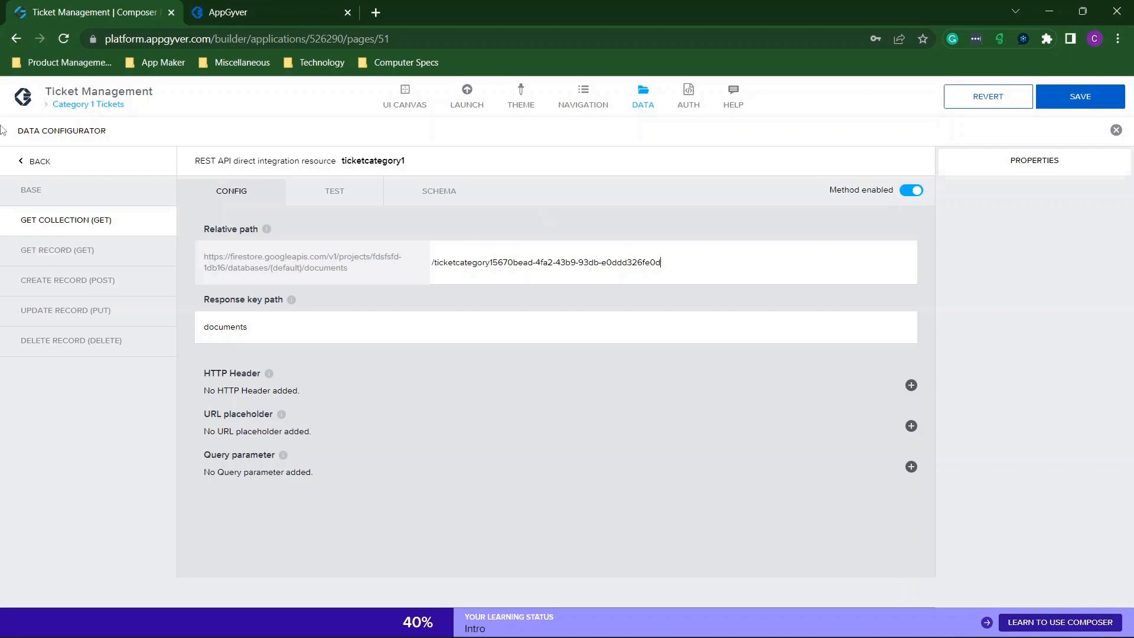
click(34, 170)
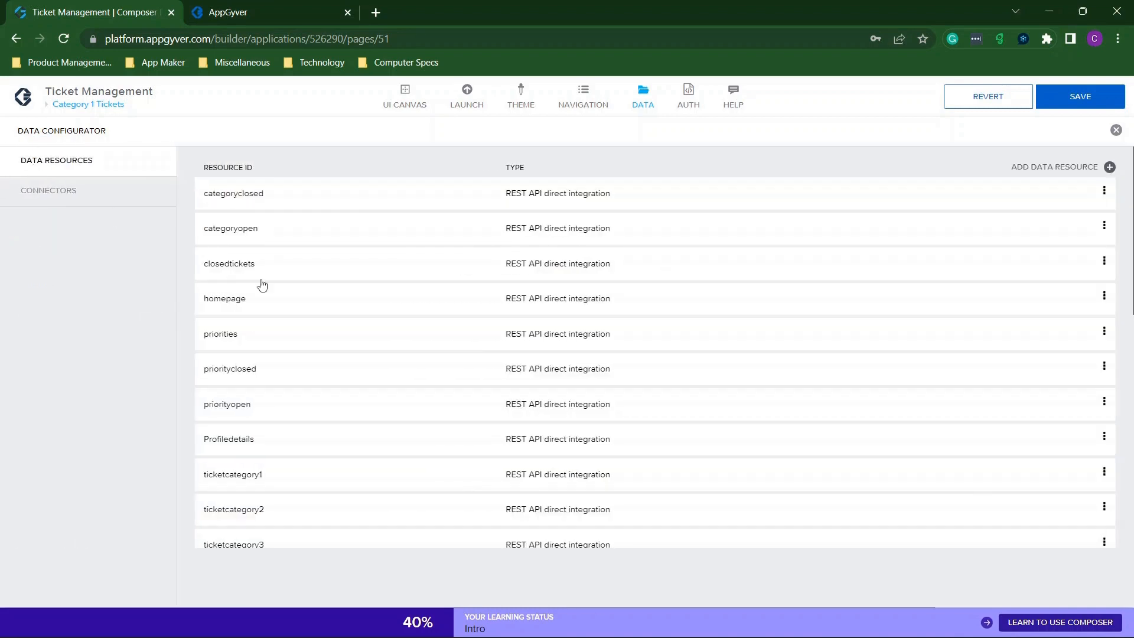
Paste the document ID onto the end of ticketcategory2's collection relative path.
scroll(443, 336, down, 3)
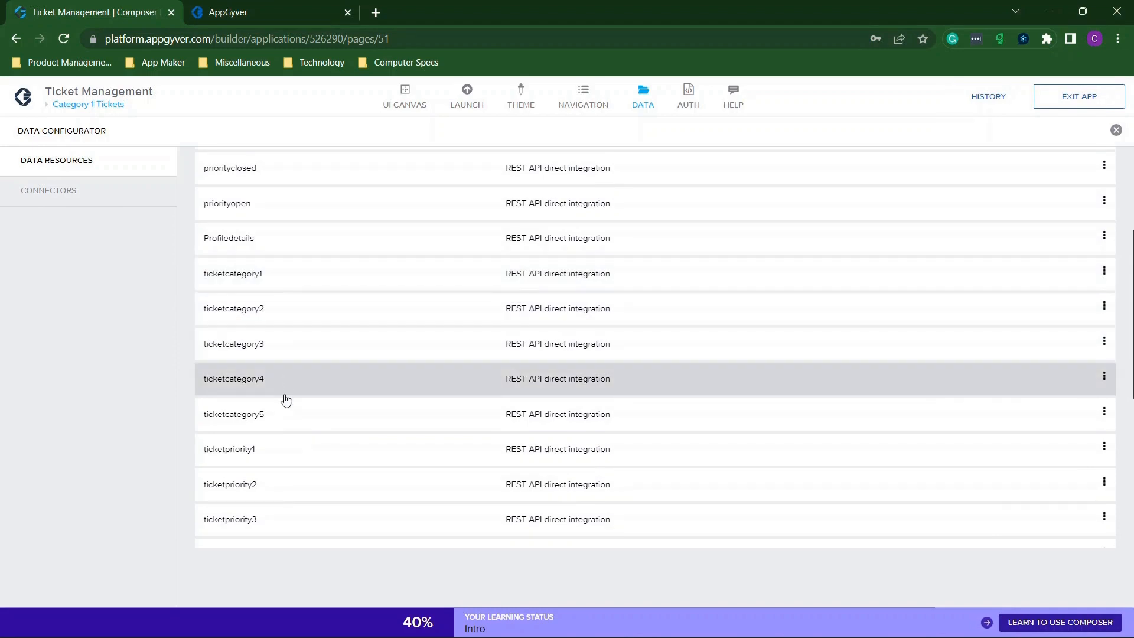
scroll(286, 412, down, 3)
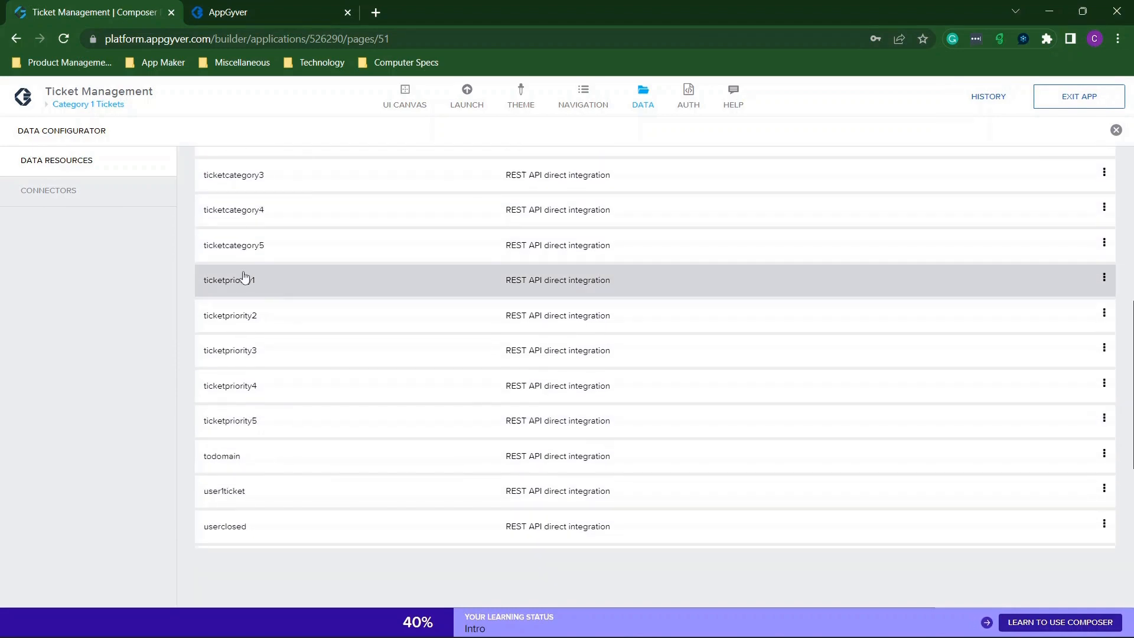
scroll(290, 414, down, 3)
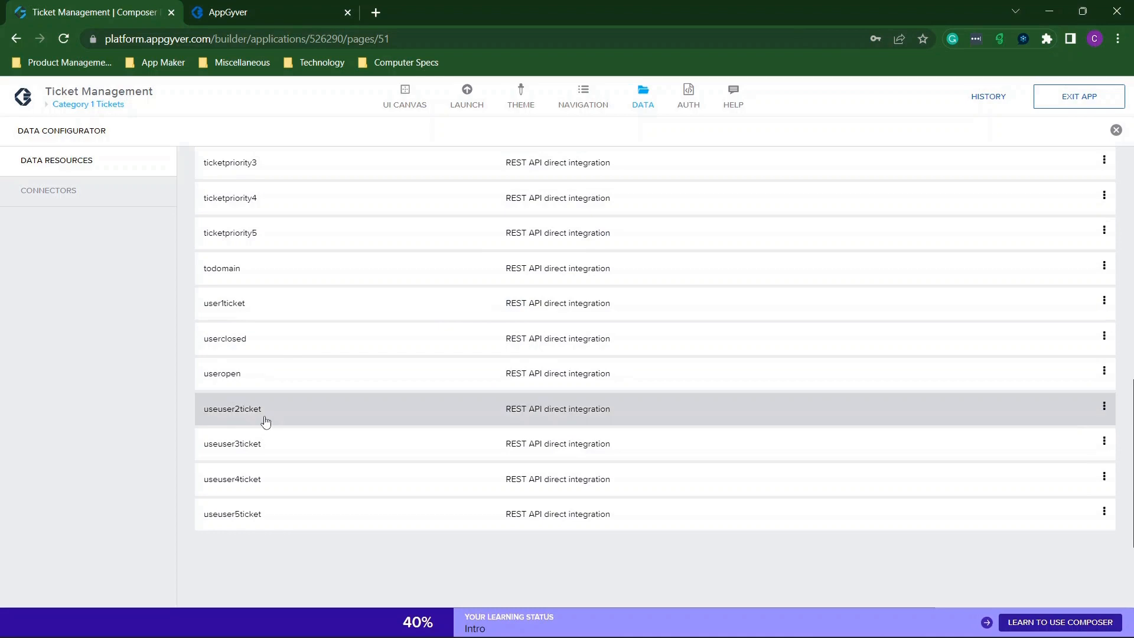
scroll(384, 234, up, 7)
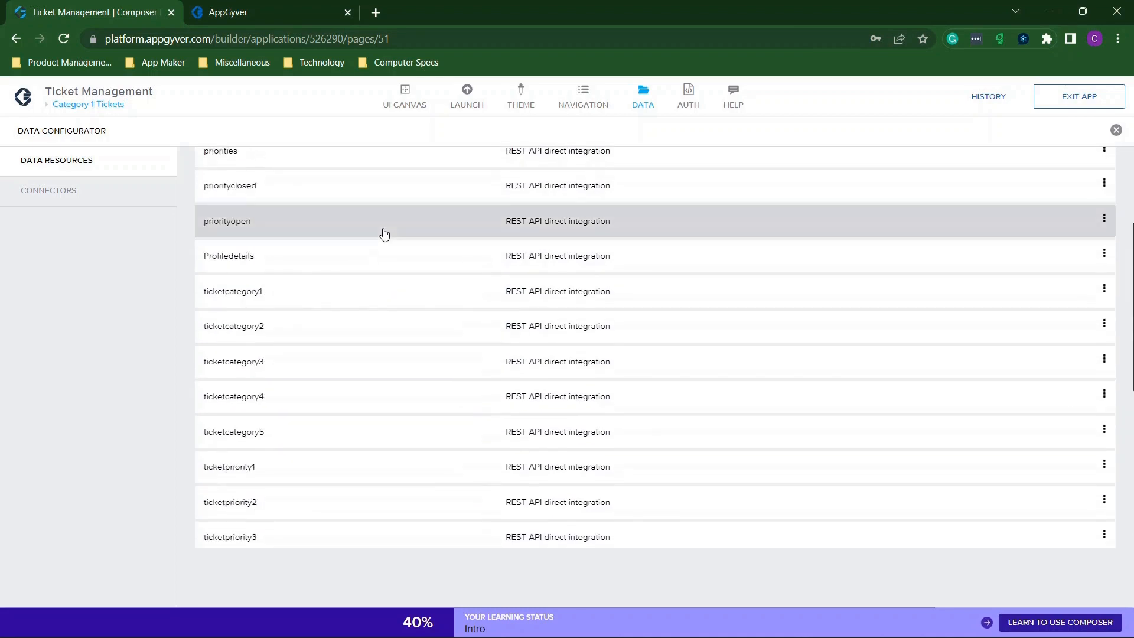
click(283, 370)
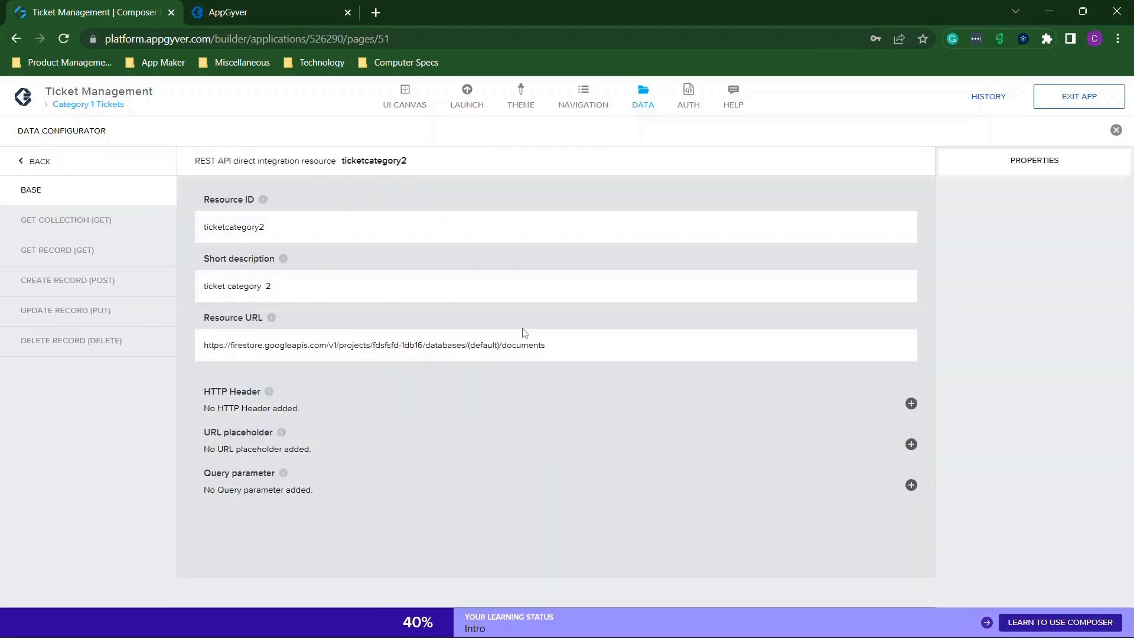
click(85, 231)
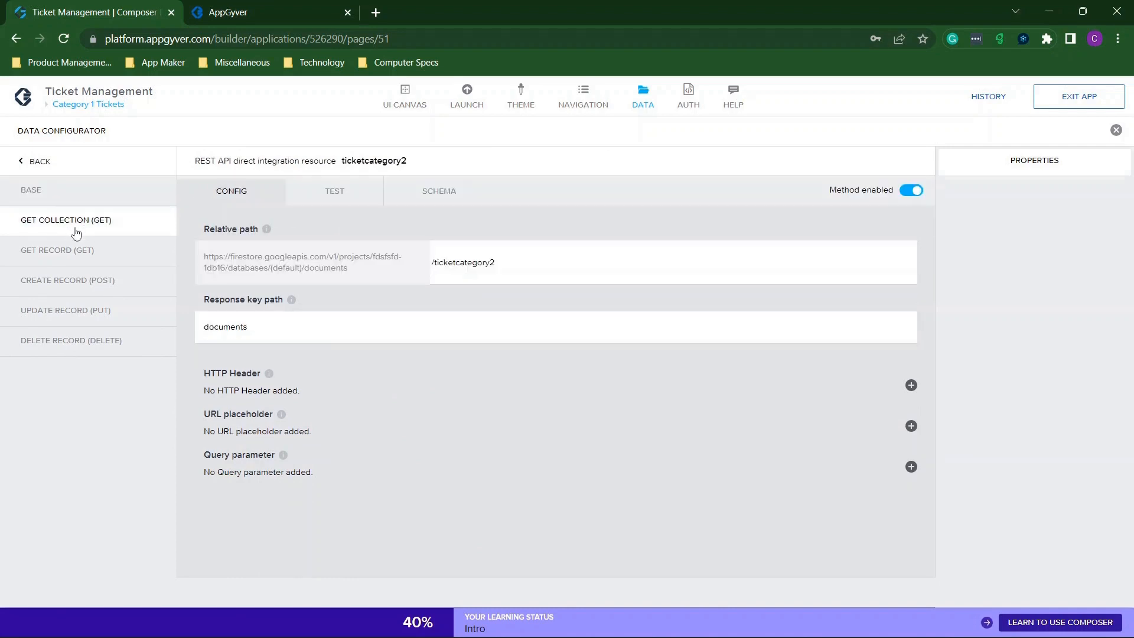
key(ctrl+v)
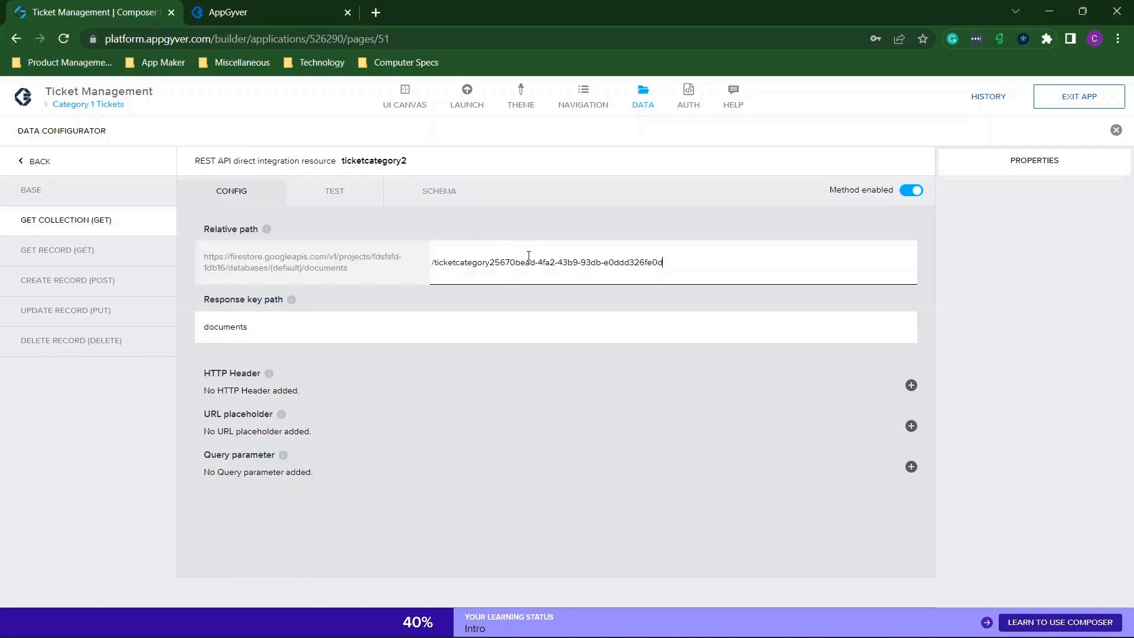
click(40, 166)
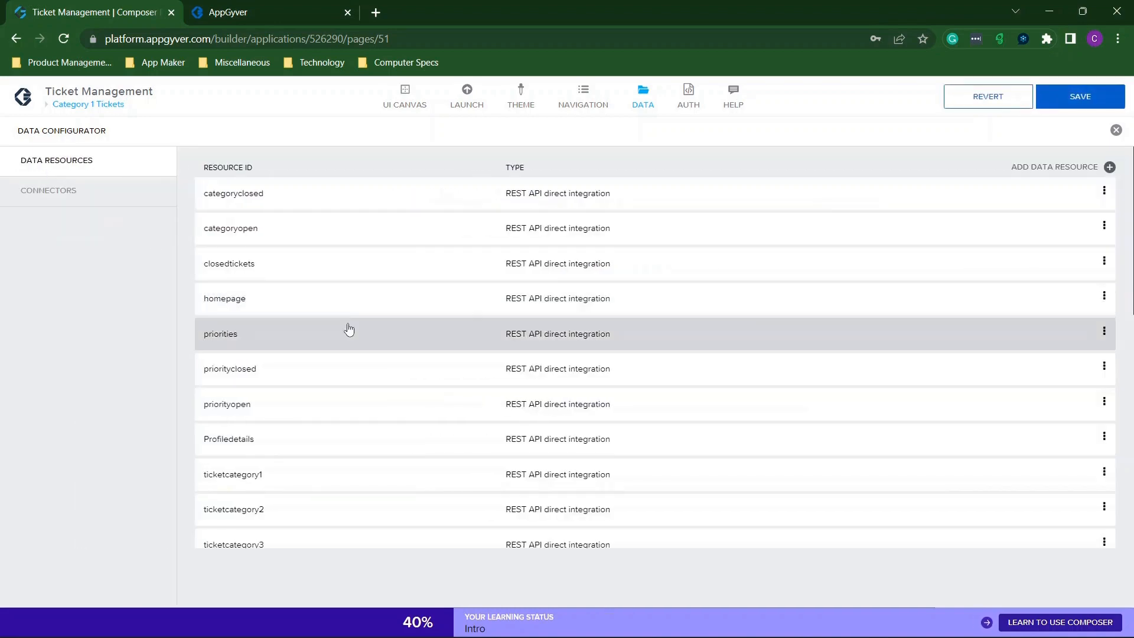
Append the document ID to the ticketpriority1 and ticketpriority2 collection paths.
scroll(380, 458, down, 3)
scroll(284, 402, down, 2)
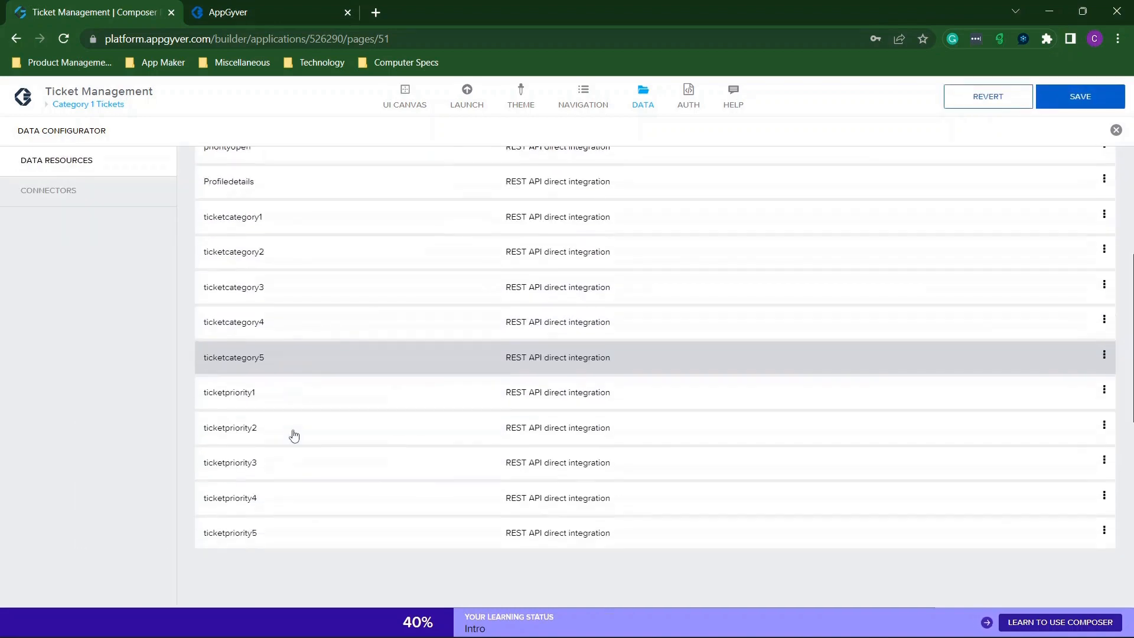
click(279, 367)
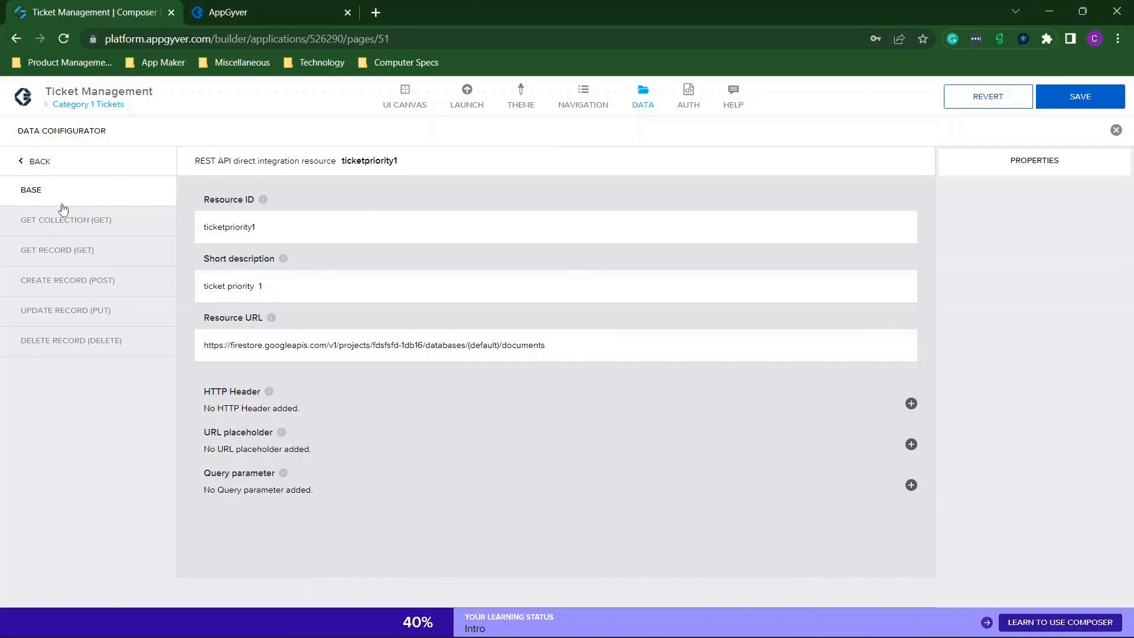
click(67, 229)
click(531, 268)
key(ctrl+v)
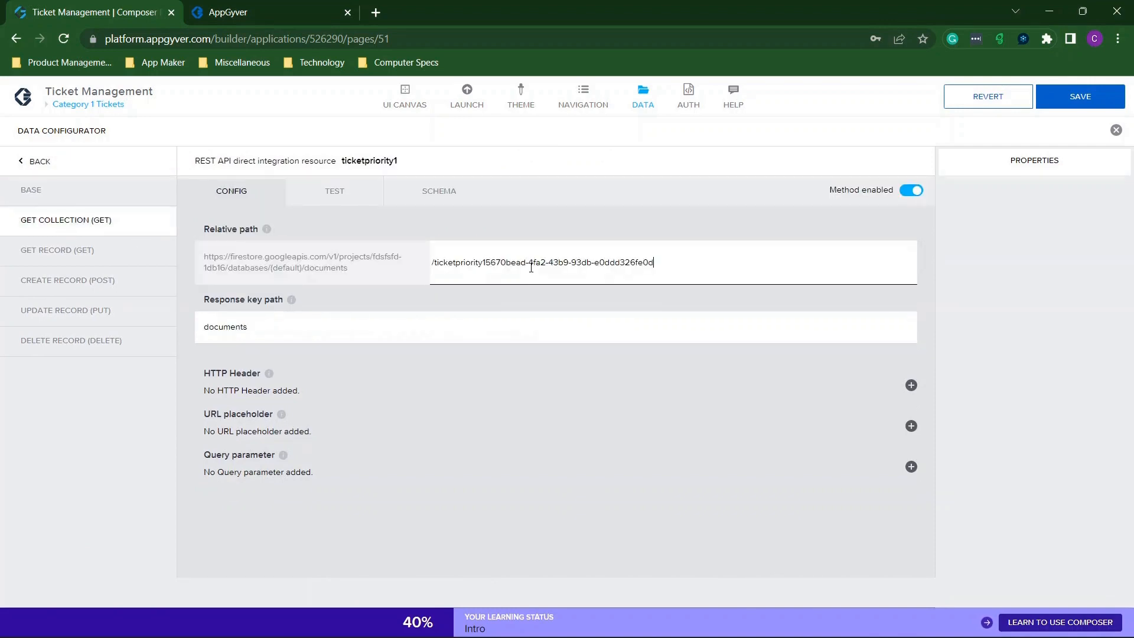
click(38, 164)
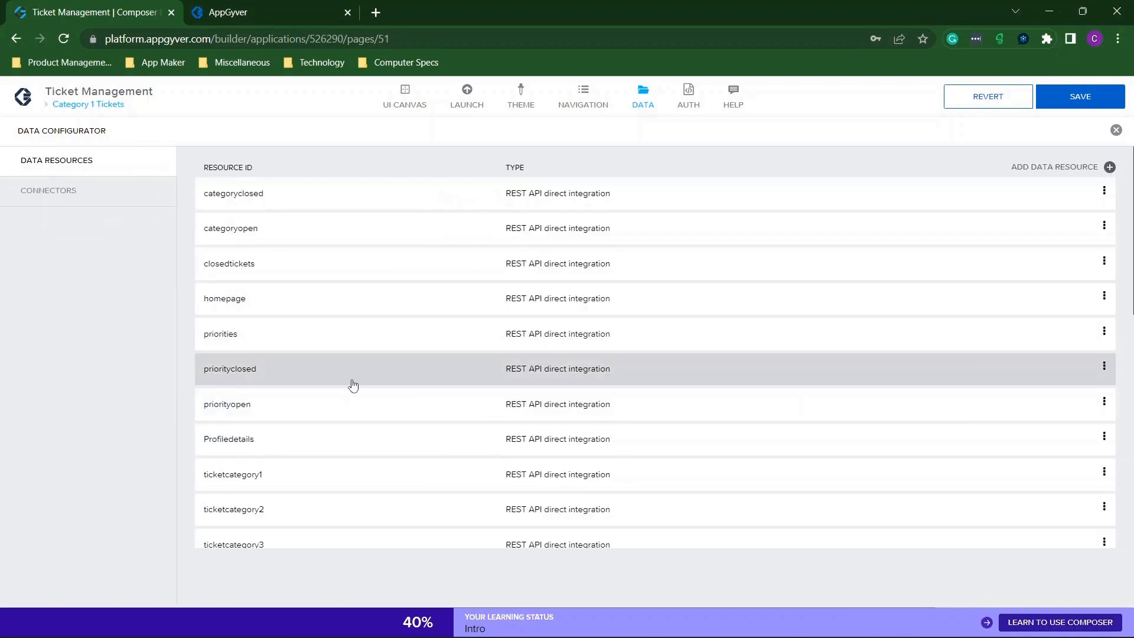
scroll(352, 384, down, 6)
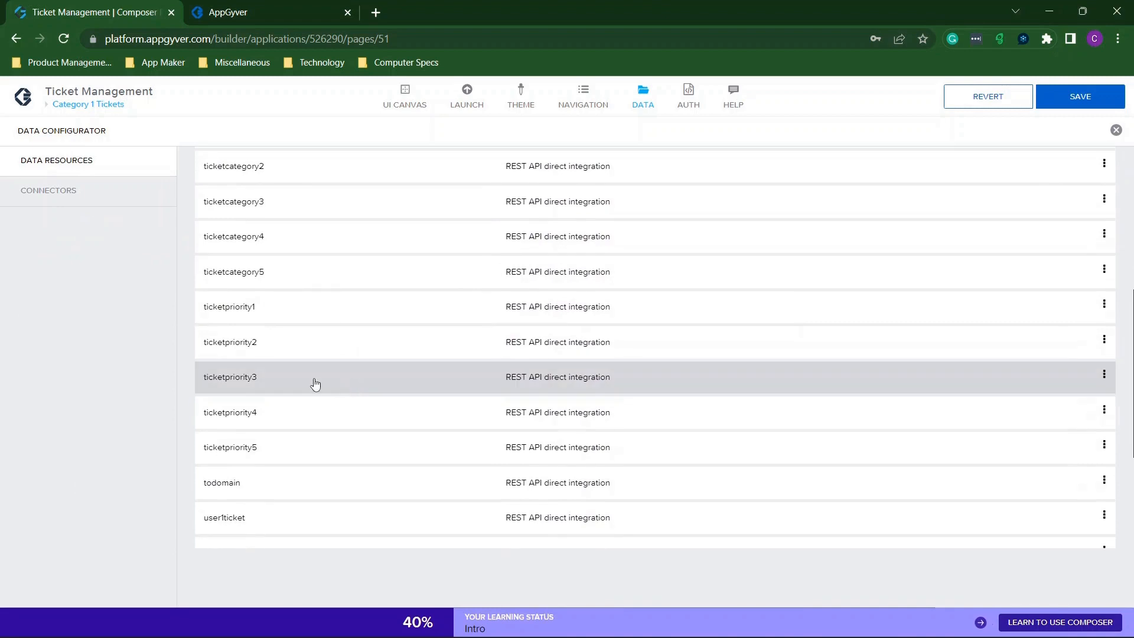
click(292, 349)
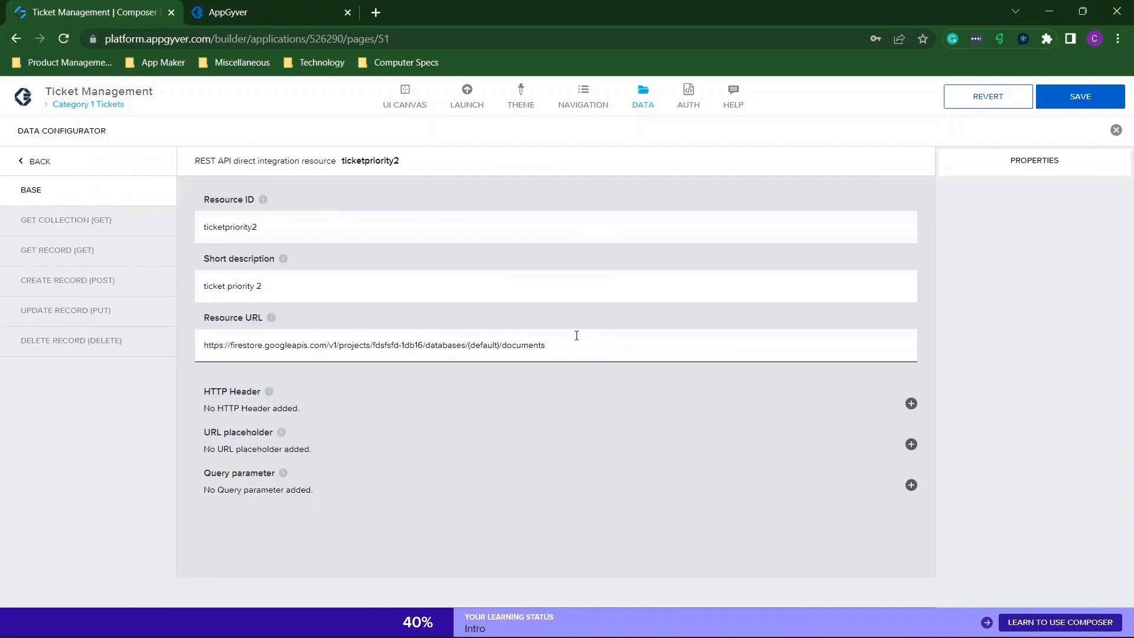
click(92, 228)
text(5670bead-4fa2-43b9-93db-e0ddd326fe0d)
click(134, 222)
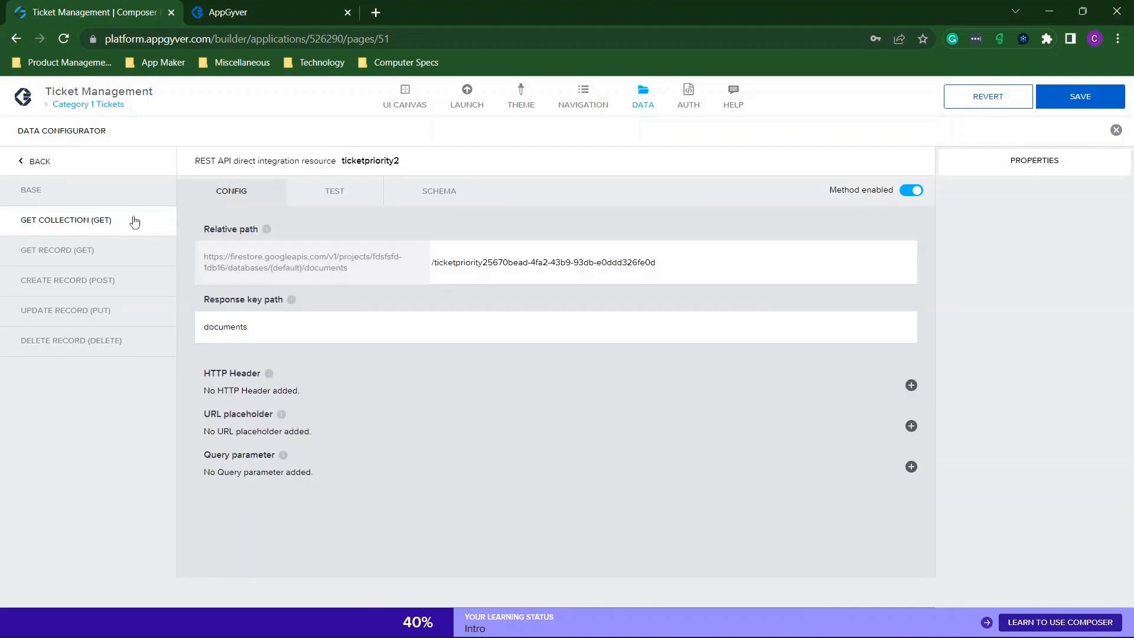
click(37, 169)
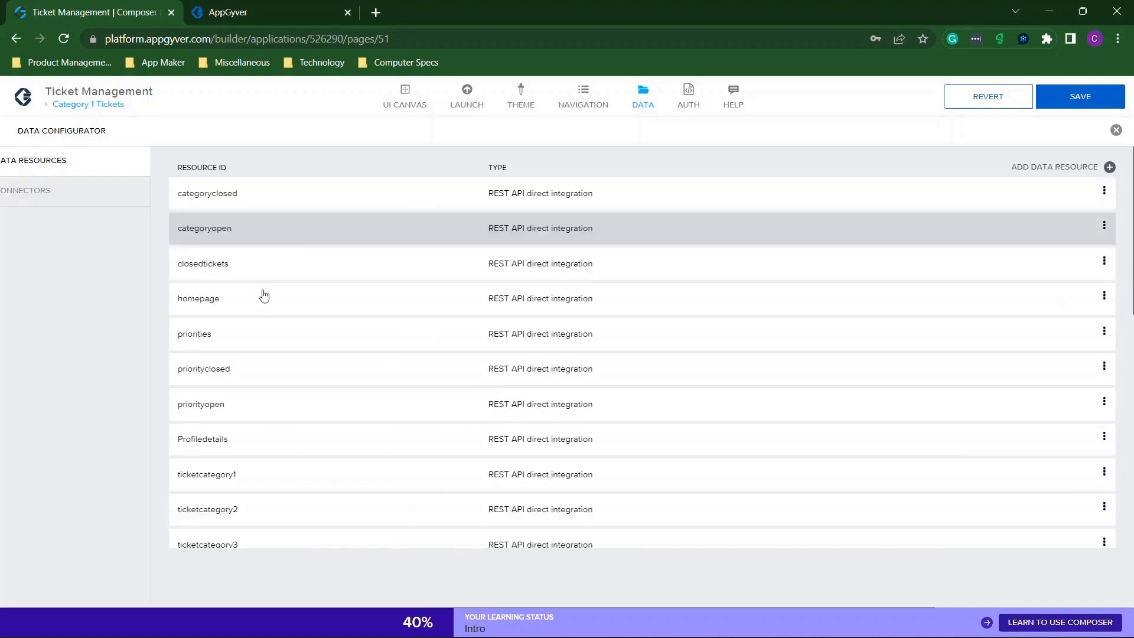
Append the document ID to user1ticket's ticketfor1 and useuser2ticket's ticketfor2 paths, then save the app.
scroll(342, 327, down, 10)
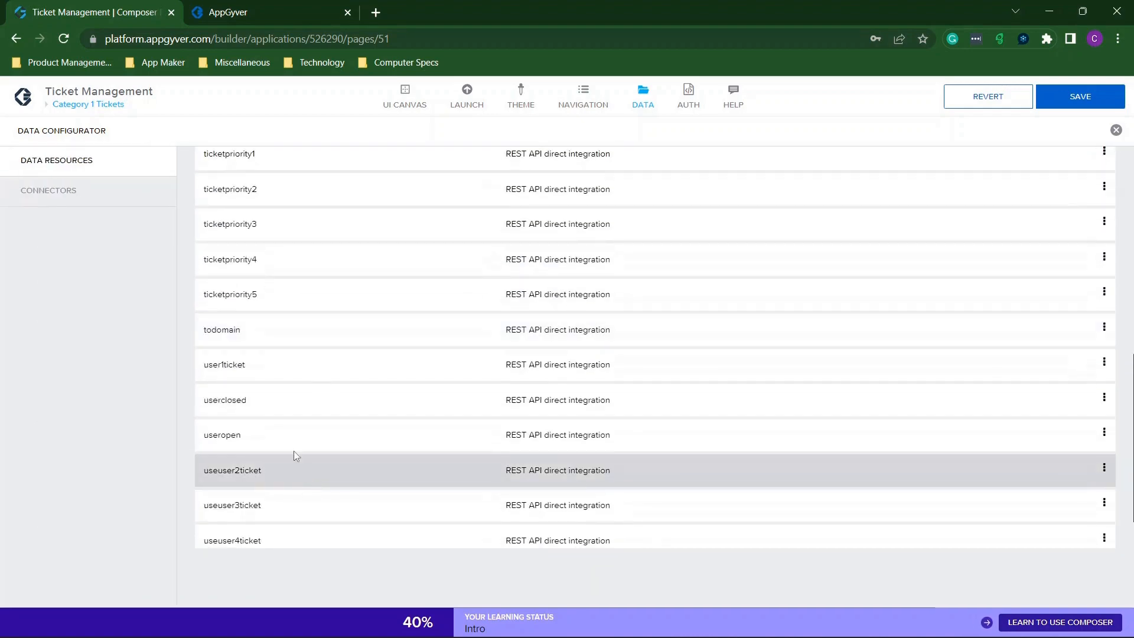
click(247, 369)
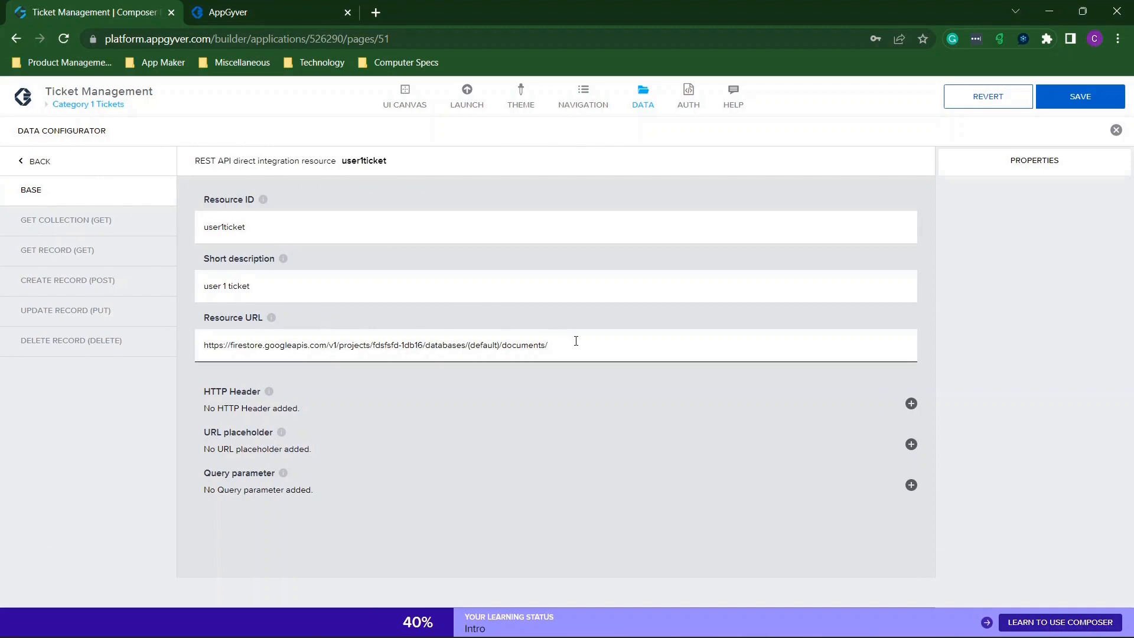
click(71, 222)
click(579, 271)
text(5670bead-4fa2-43b9-93db-e0ddd326fe0d)
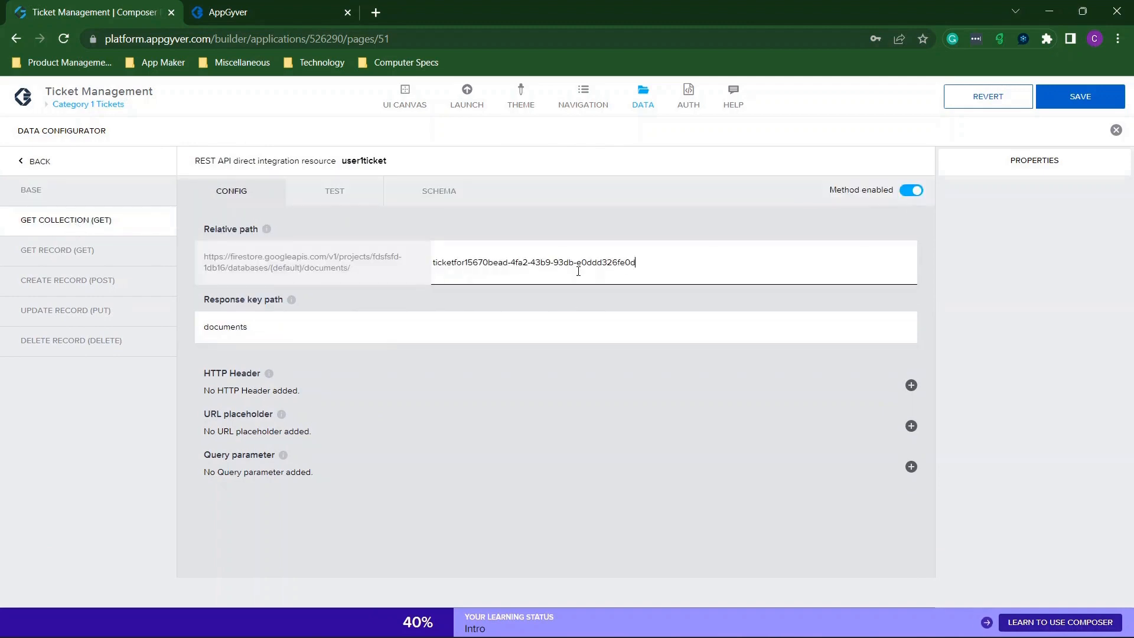
click(29, 167)
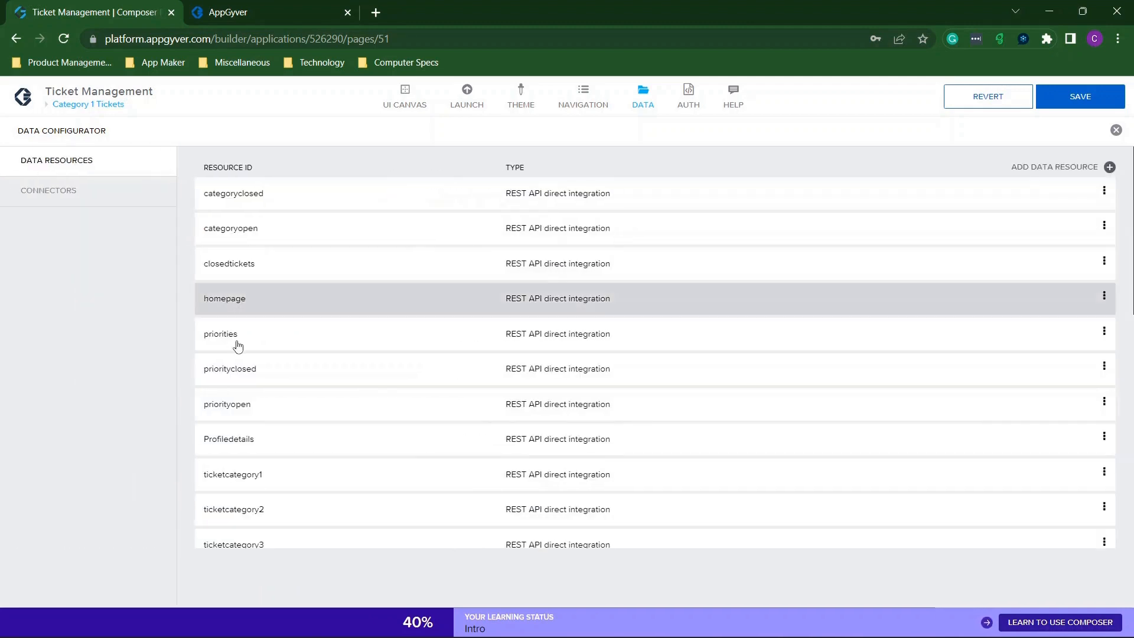
scroll(253, 384, down, 10)
click(275, 420)
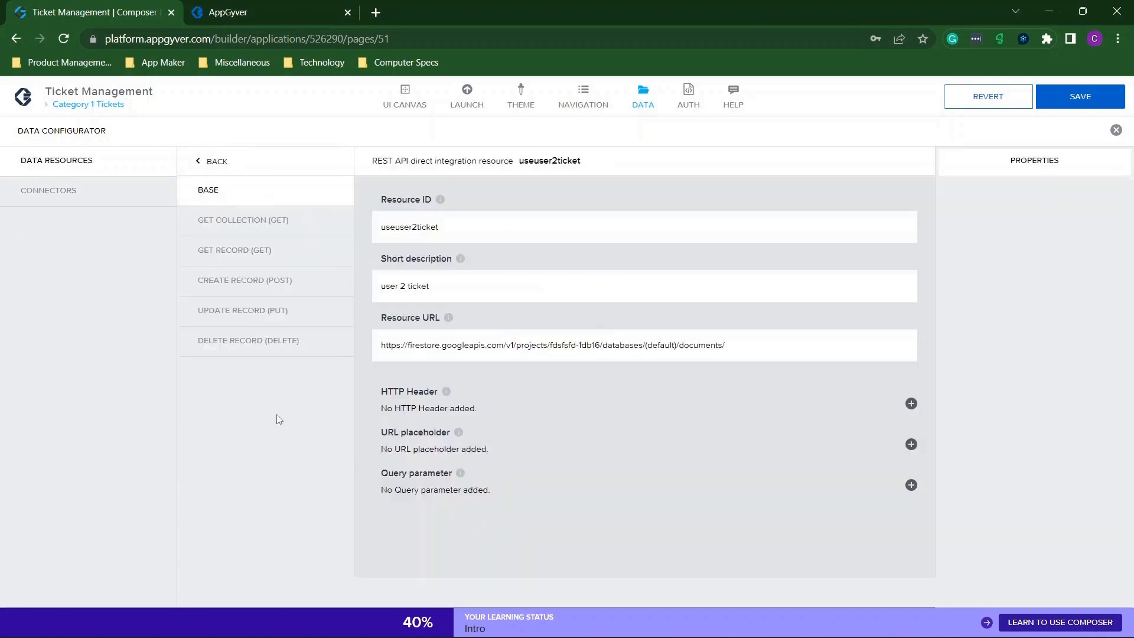
click(82, 217)
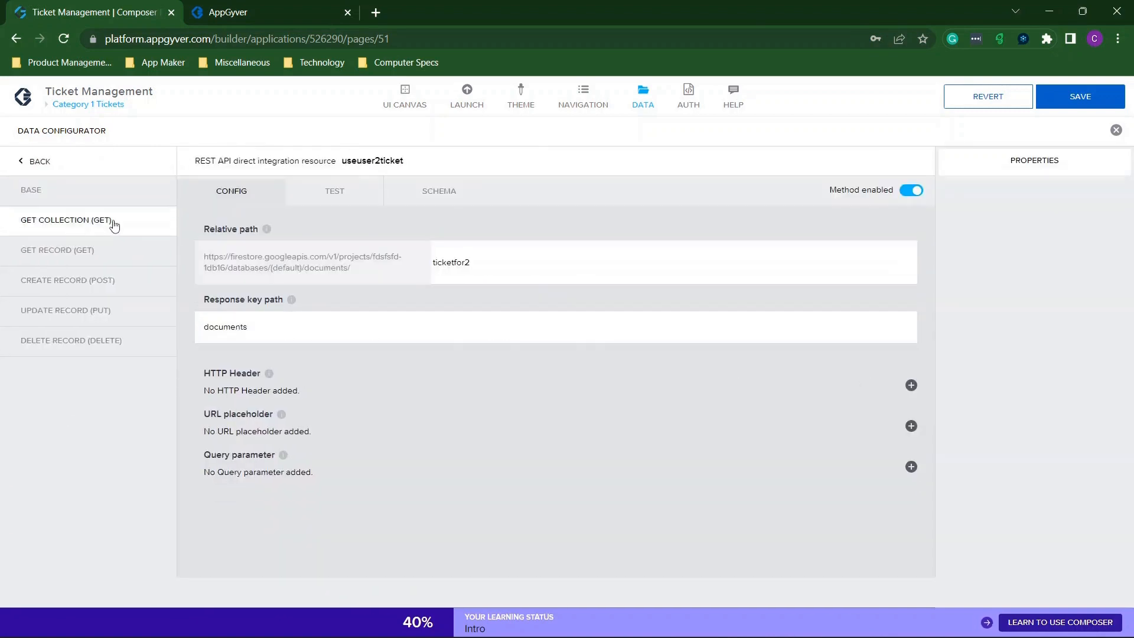
text(5670bead-4fa2-43b9-93db-e0ddd326fe0d)
click(1081, 96)
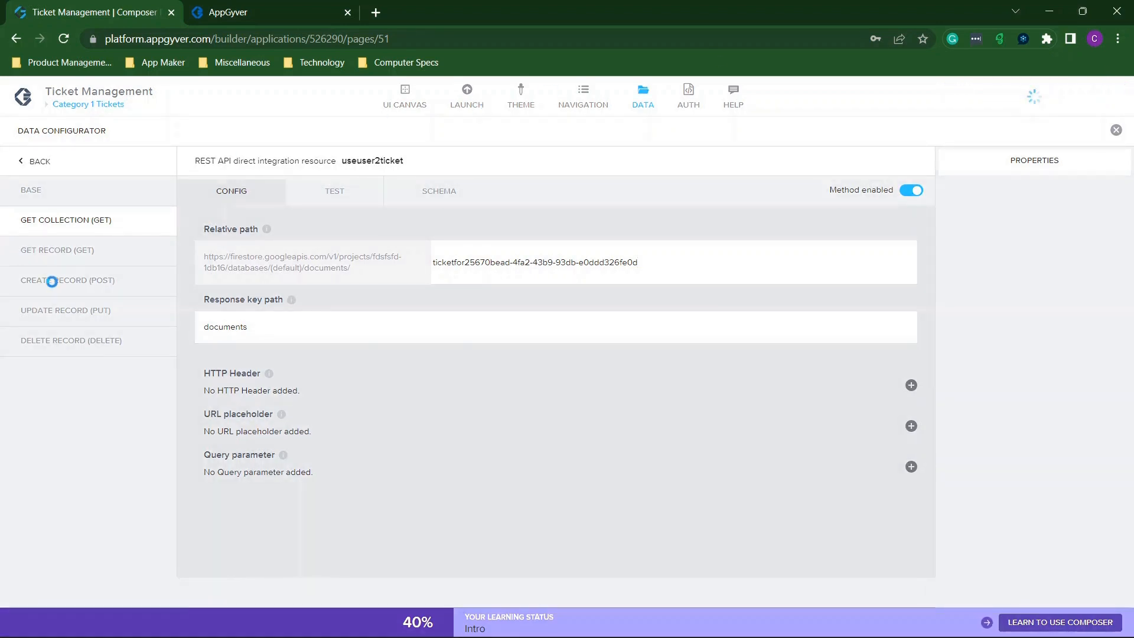
Return to the data resources list, scroll through it, and close the Data Configurator.
click(48, 164)
scroll(441, 331, down, 5)
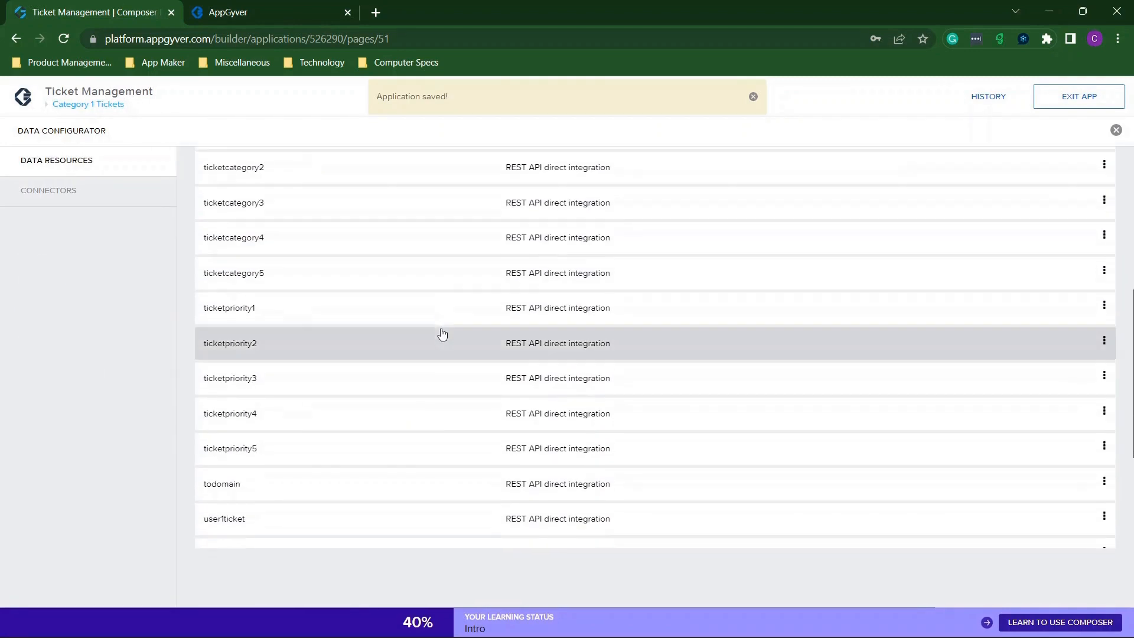
scroll(329, 197, up, 2)
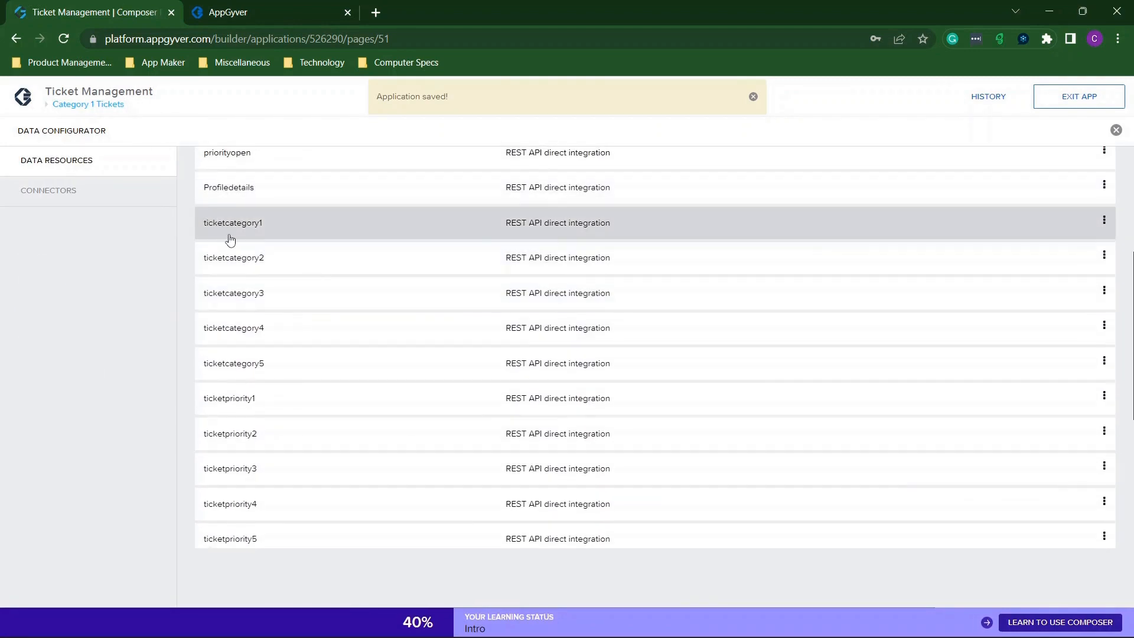
scroll(297, 370, down, 2)
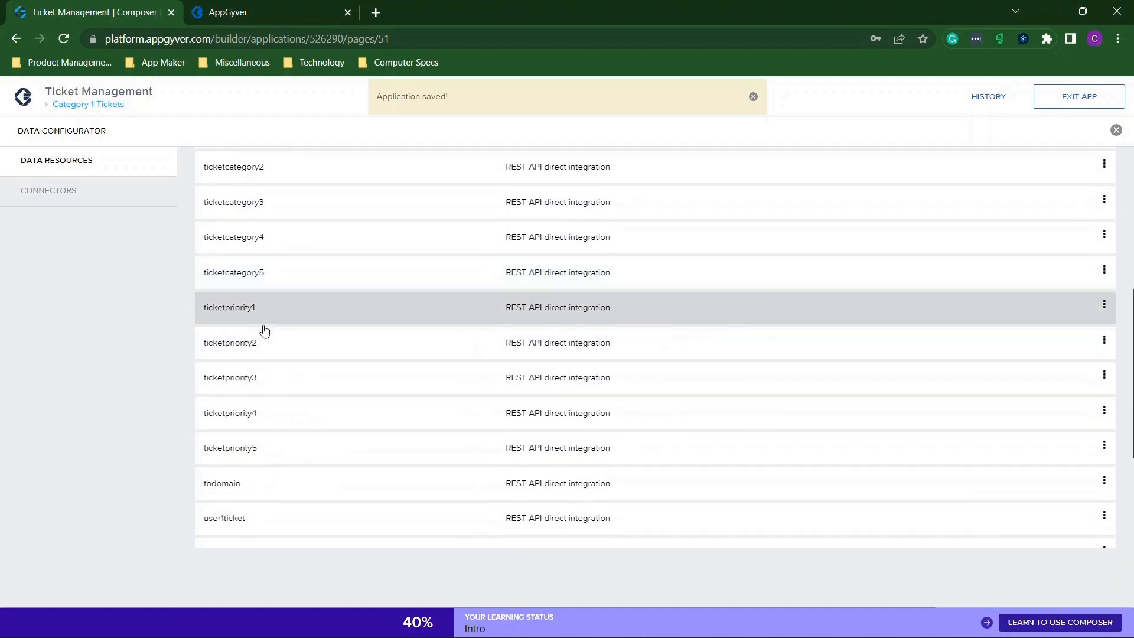
scroll(299, 450, down, 5)
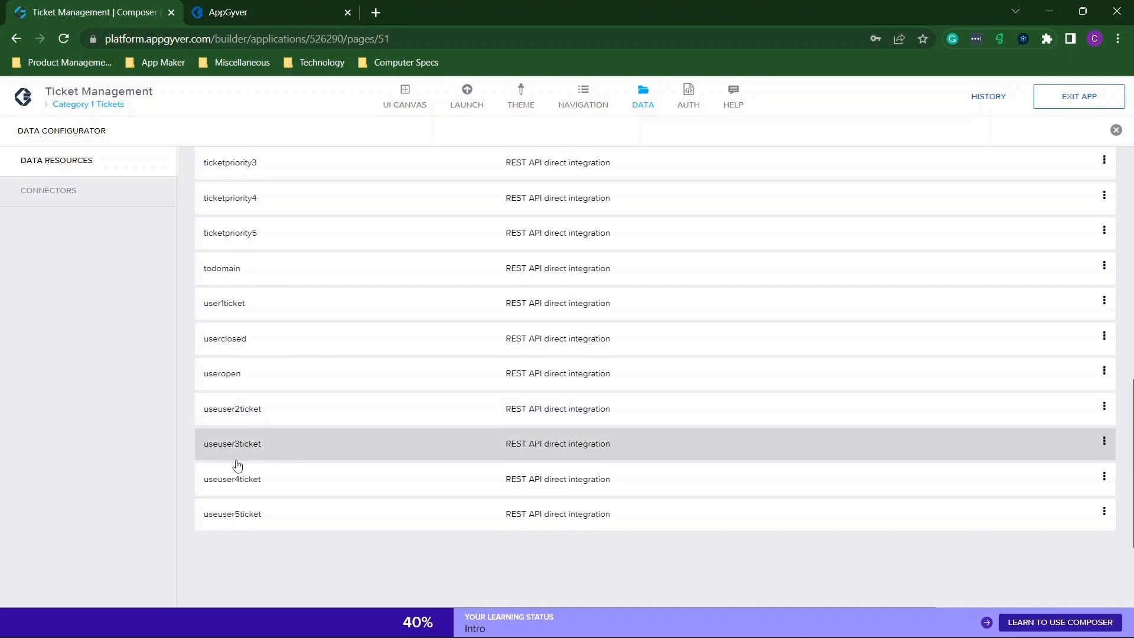
click(1116, 130)
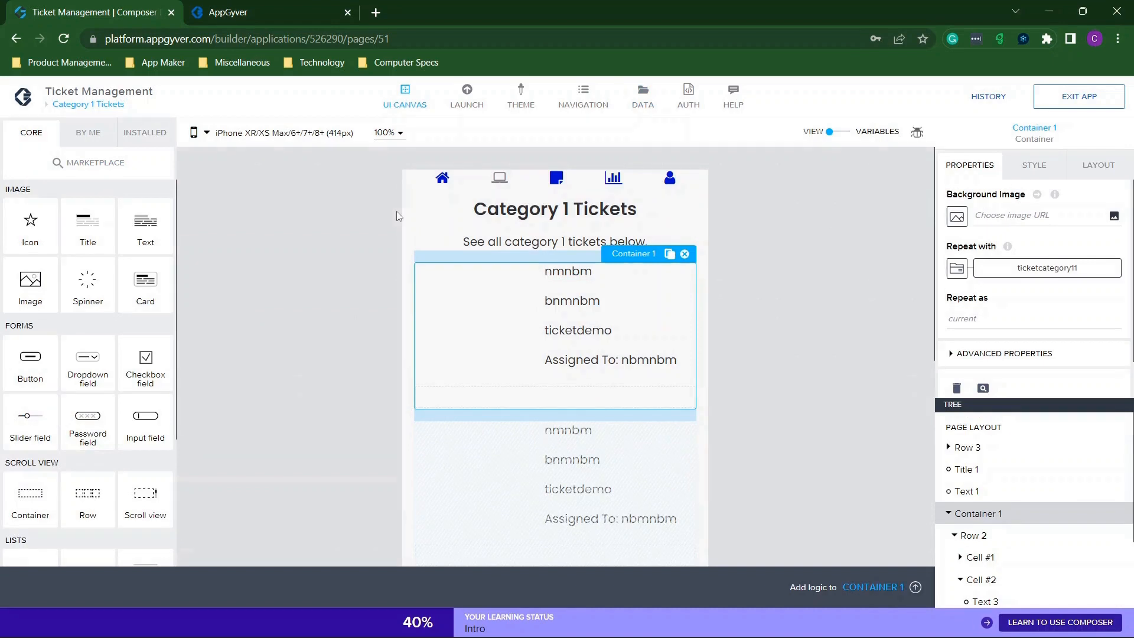
In the live preview, check the User 1 and User 2 ticket lists under Tickets By User.
click(300, 20)
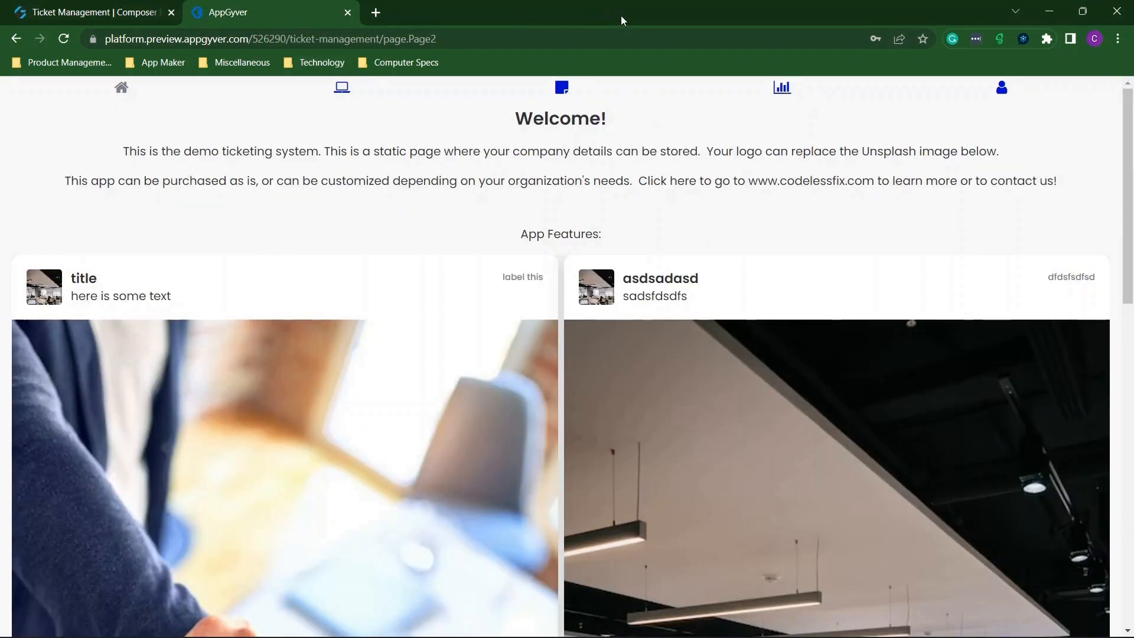
click(343, 89)
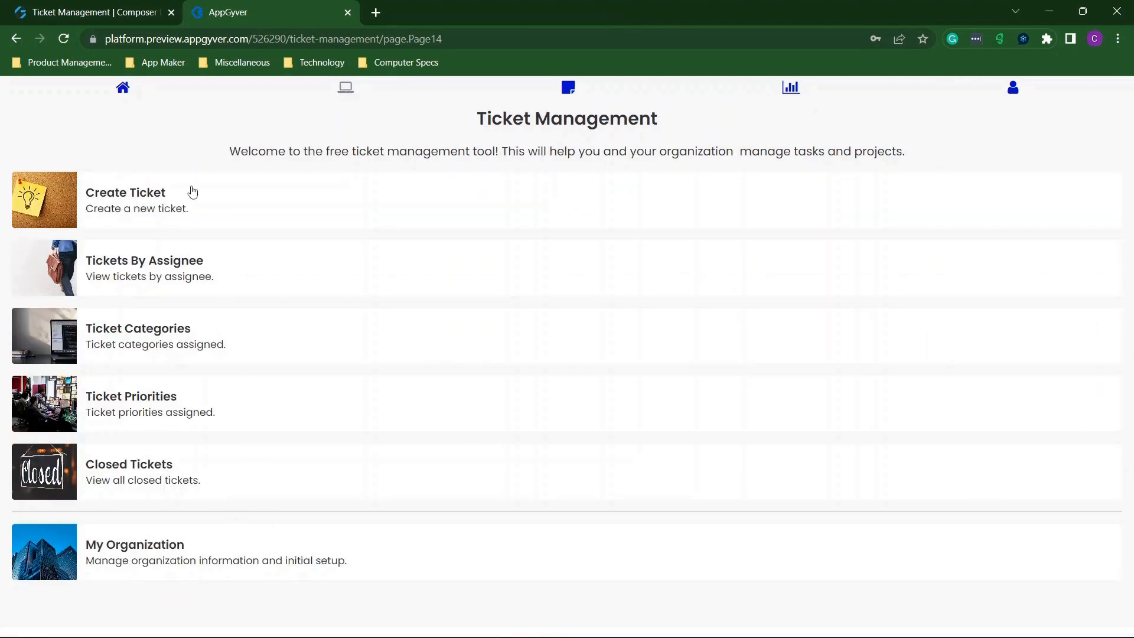
click(212, 281)
click(180, 204)
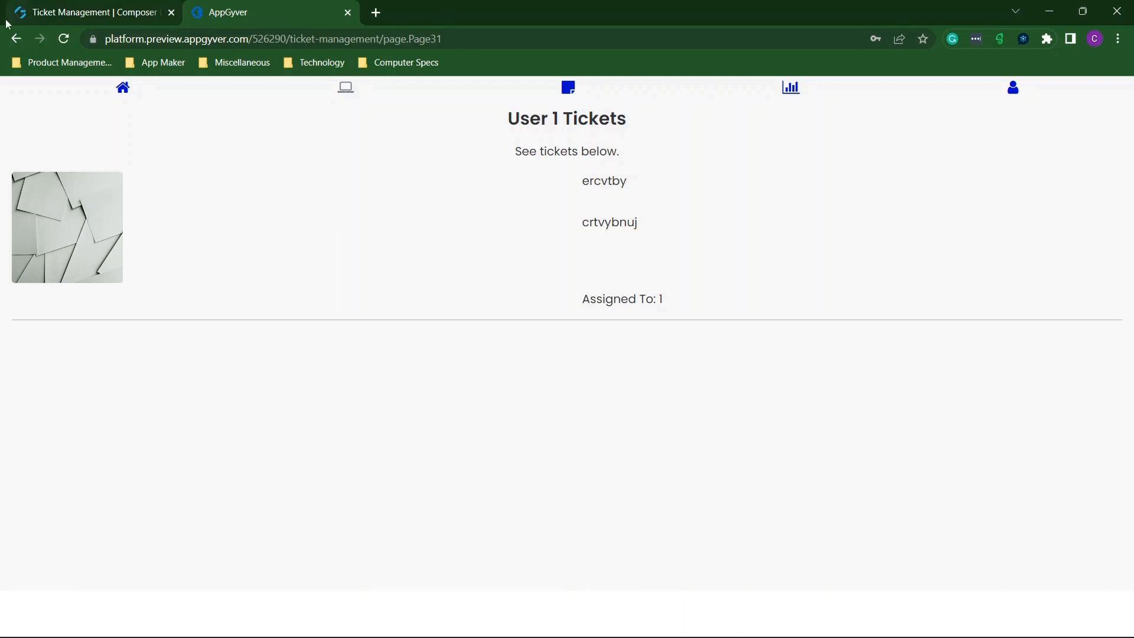
click(16, 40)
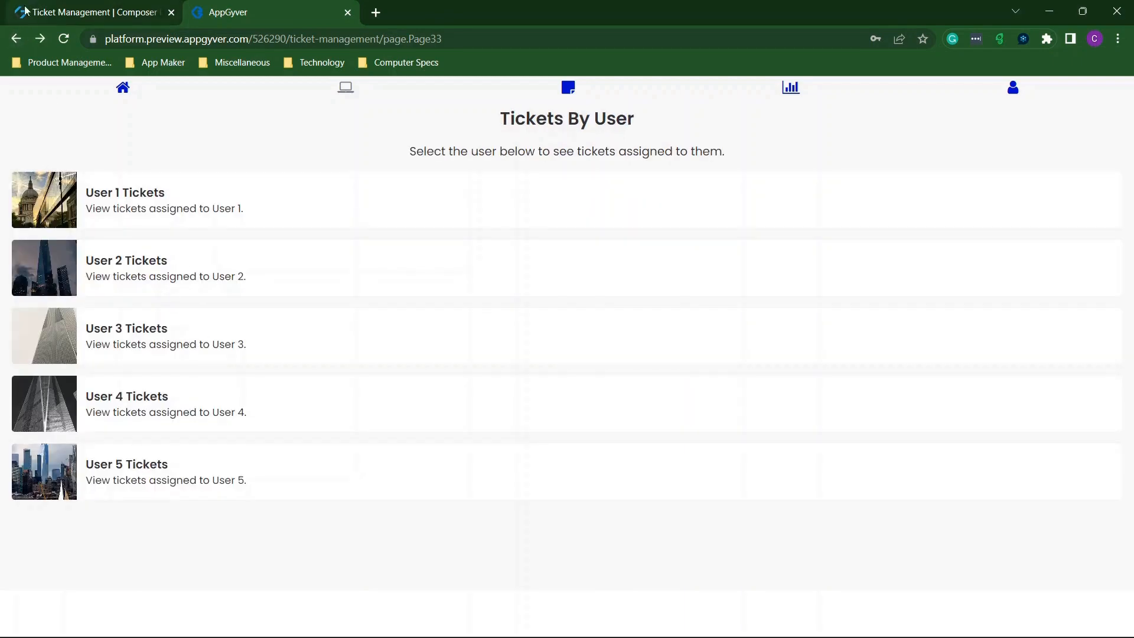
click(175, 262)
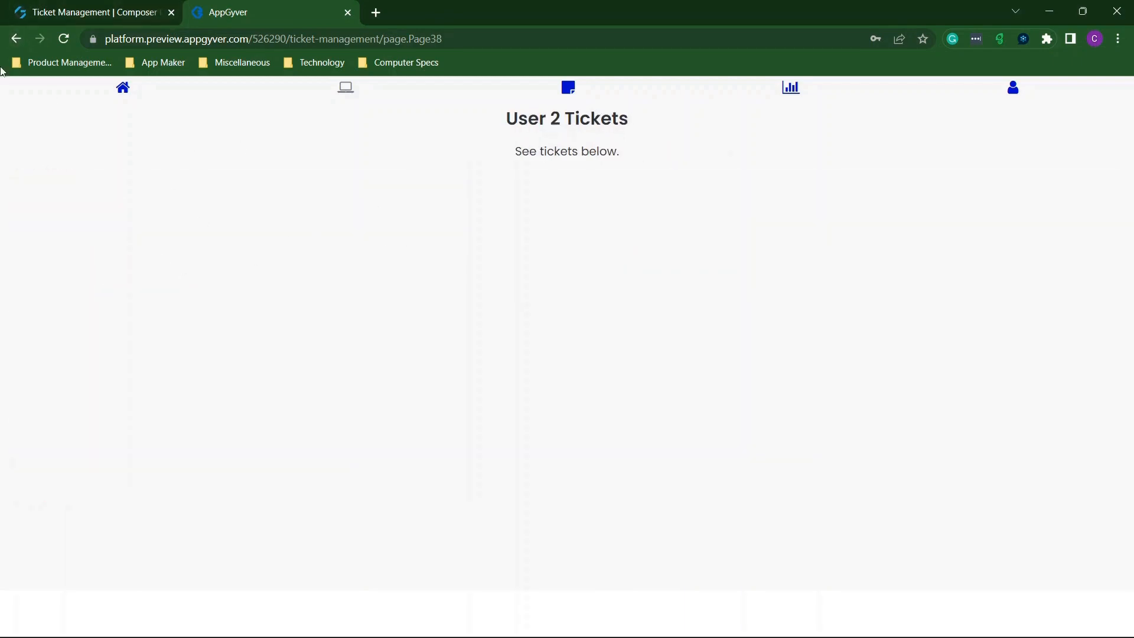
click(15, 39)
click(15, 39)
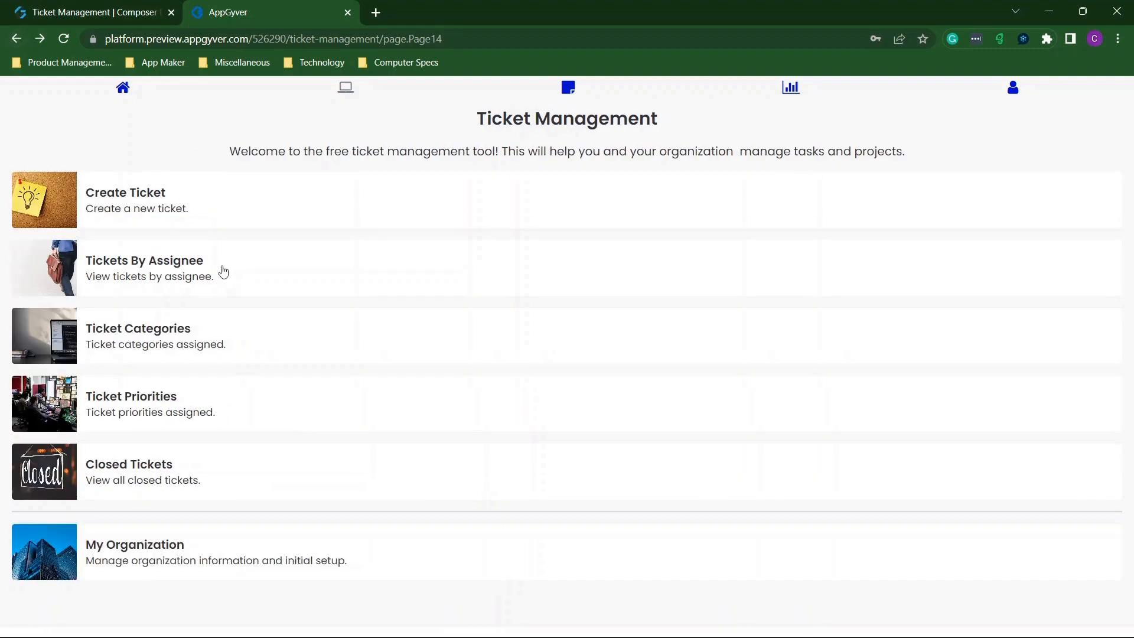
Check the Category 1 and Category 2 ticket lists under Tickets By Category.
click(155, 344)
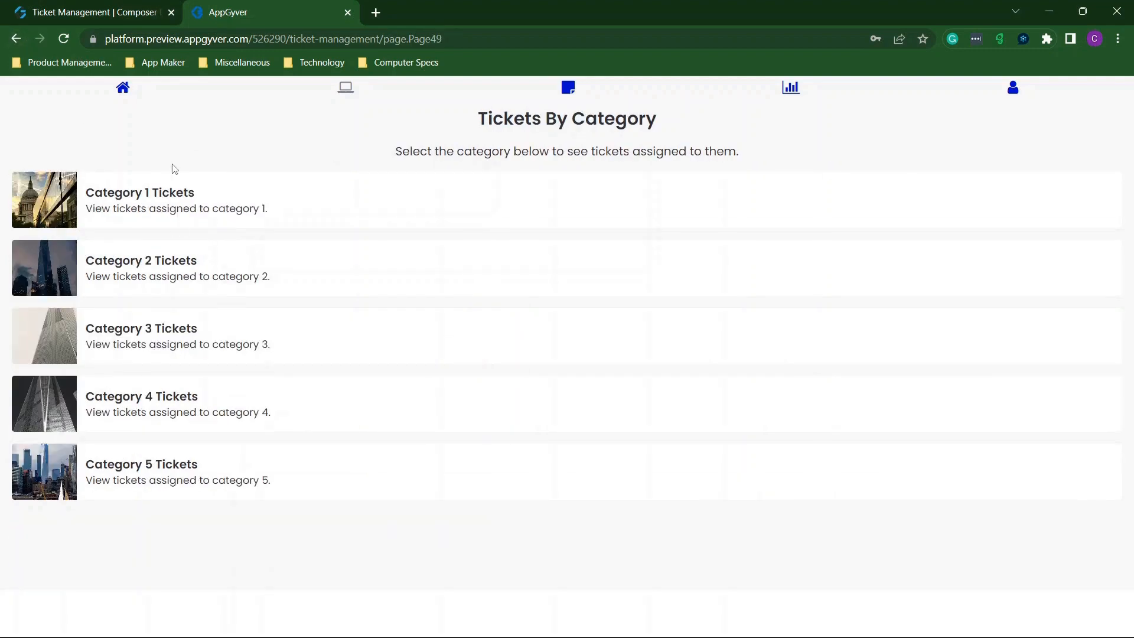
click(174, 208)
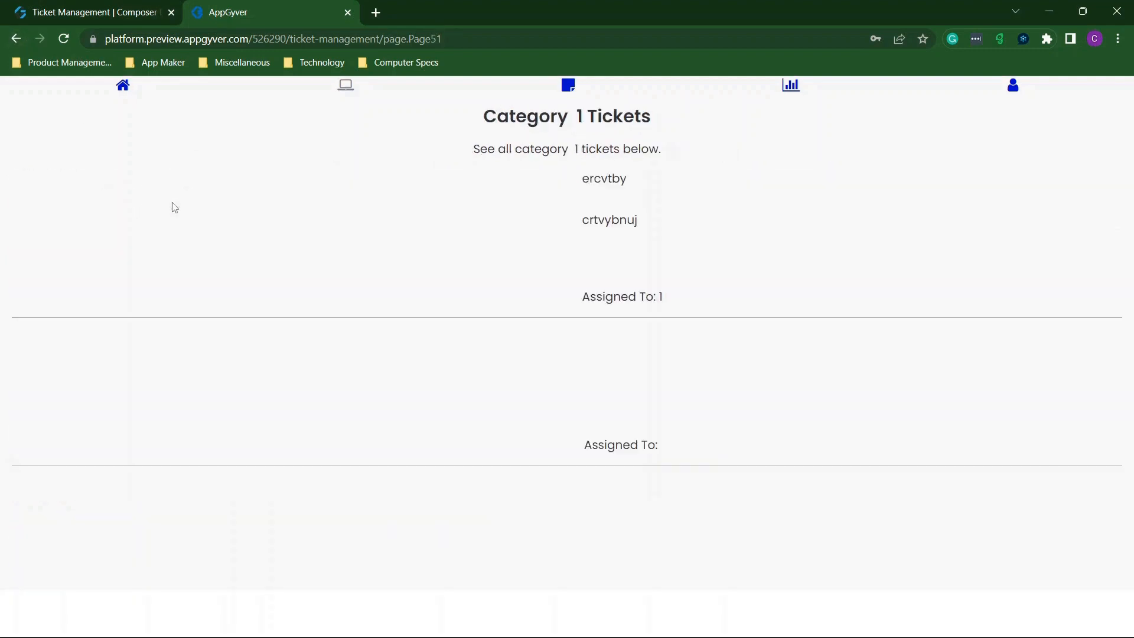
click(15, 39)
click(165, 279)
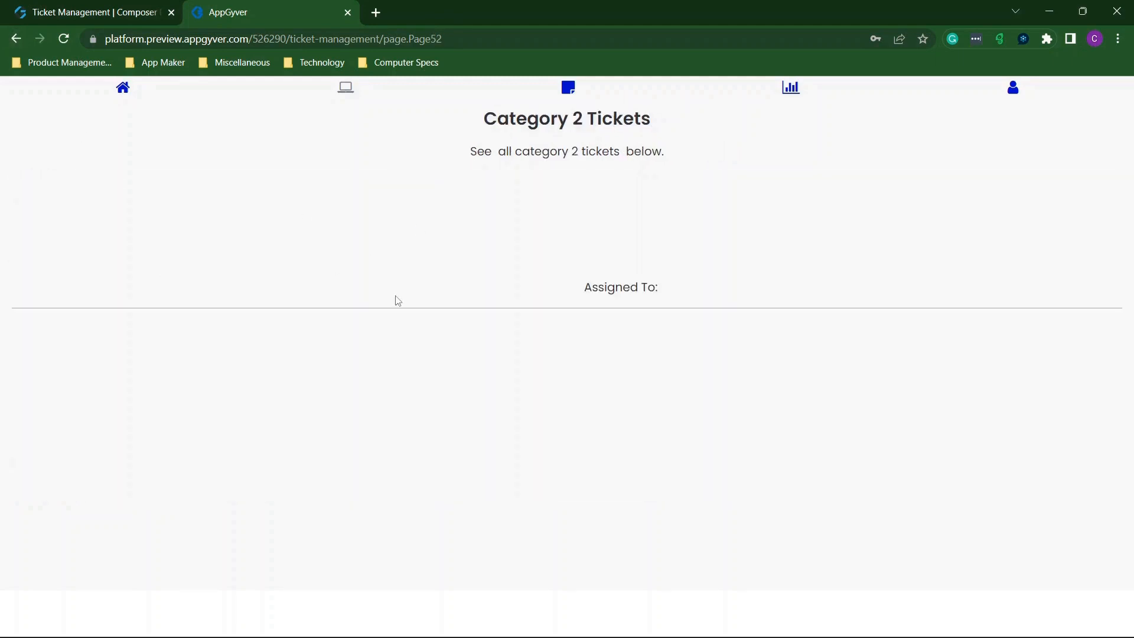
click(16, 39)
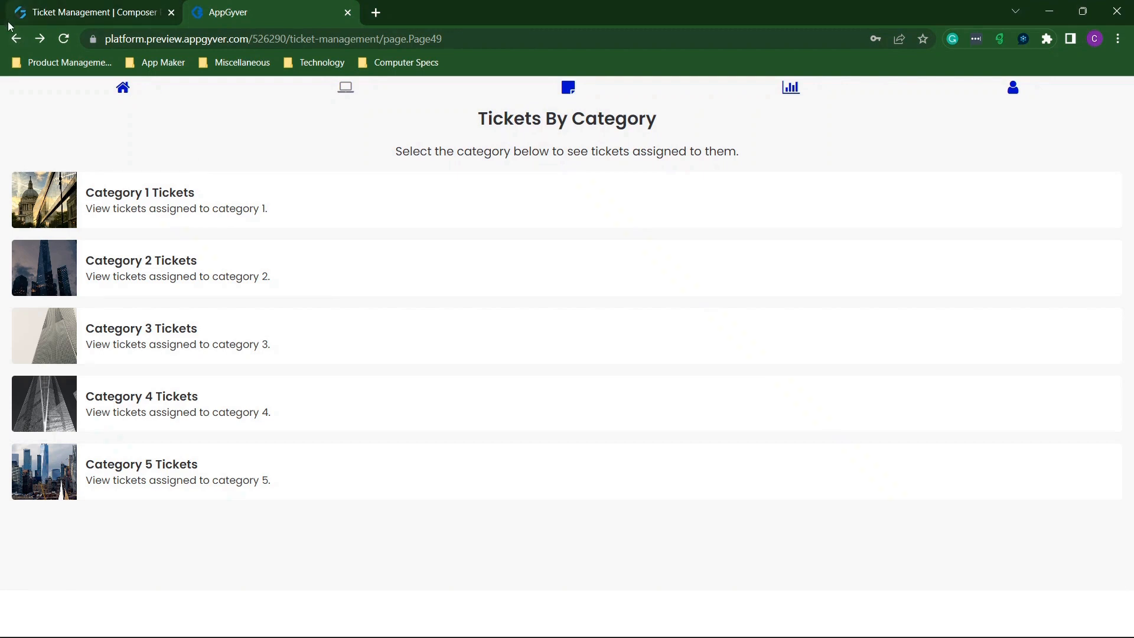
click(15, 39)
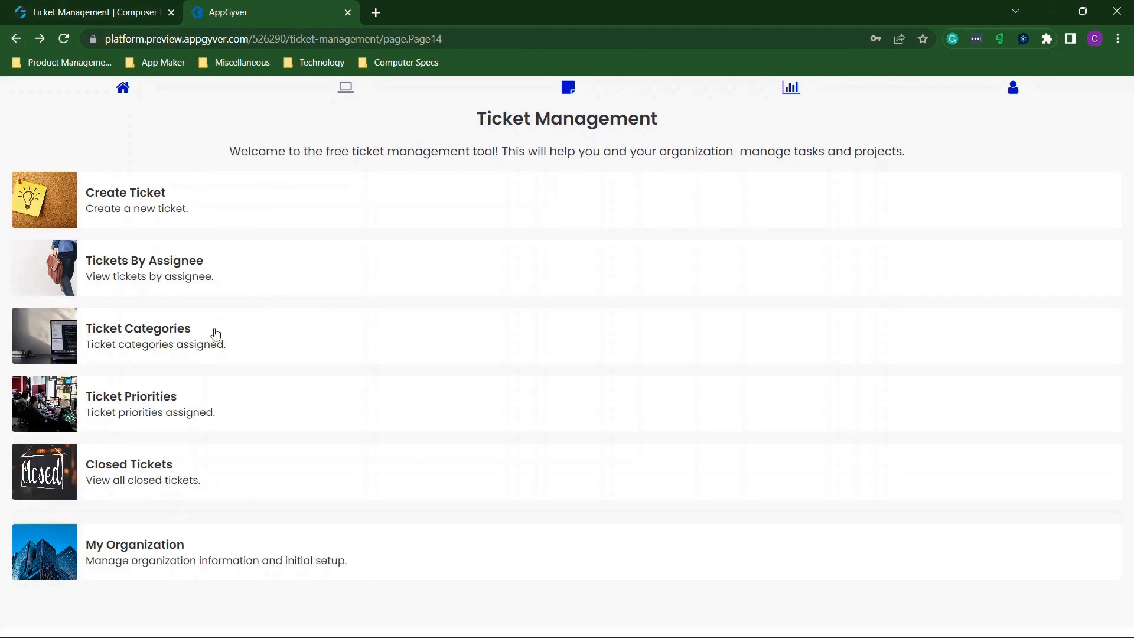
Check Priority 1 and Priority 2 tickets, then view Reporting showing category 1 at 100%.
click(167, 407)
click(175, 219)
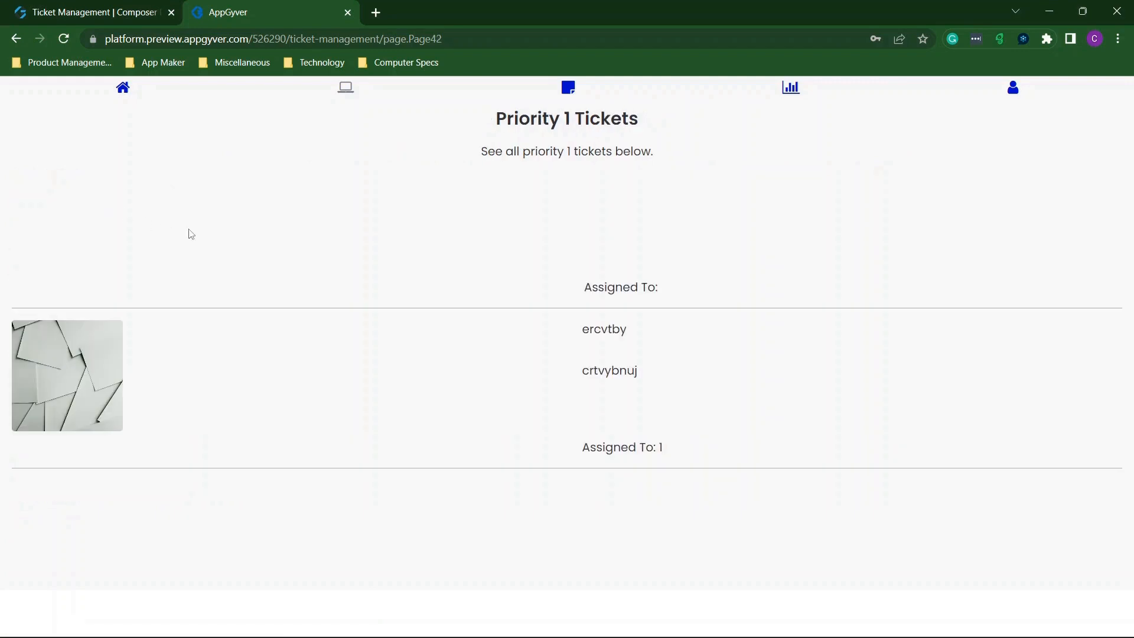
click(16, 39)
click(241, 259)
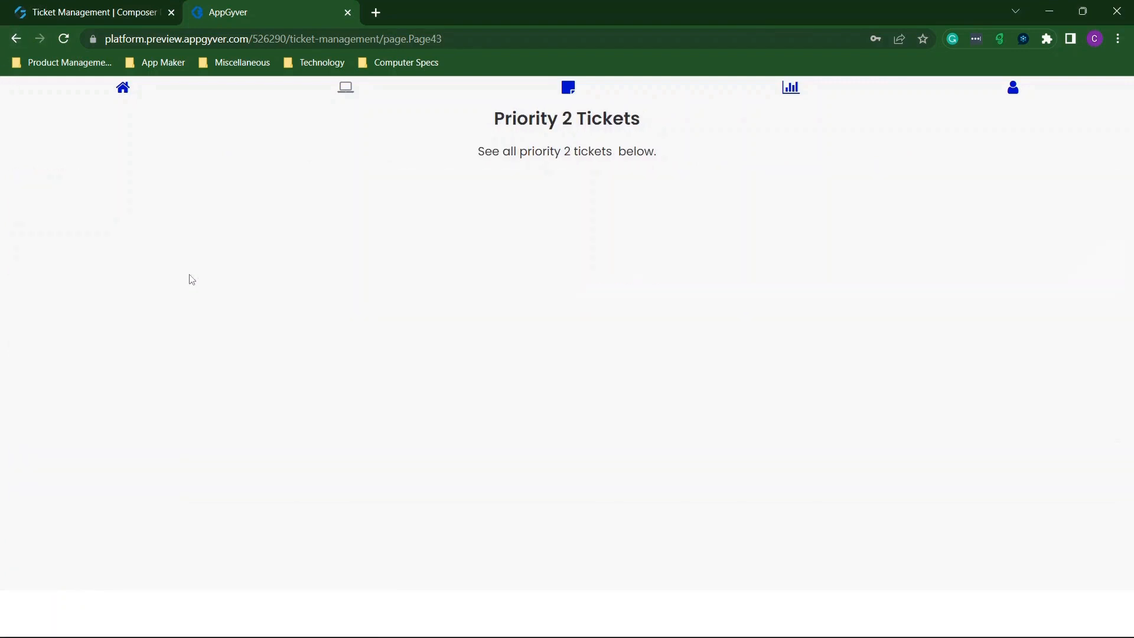
click(16, 40)
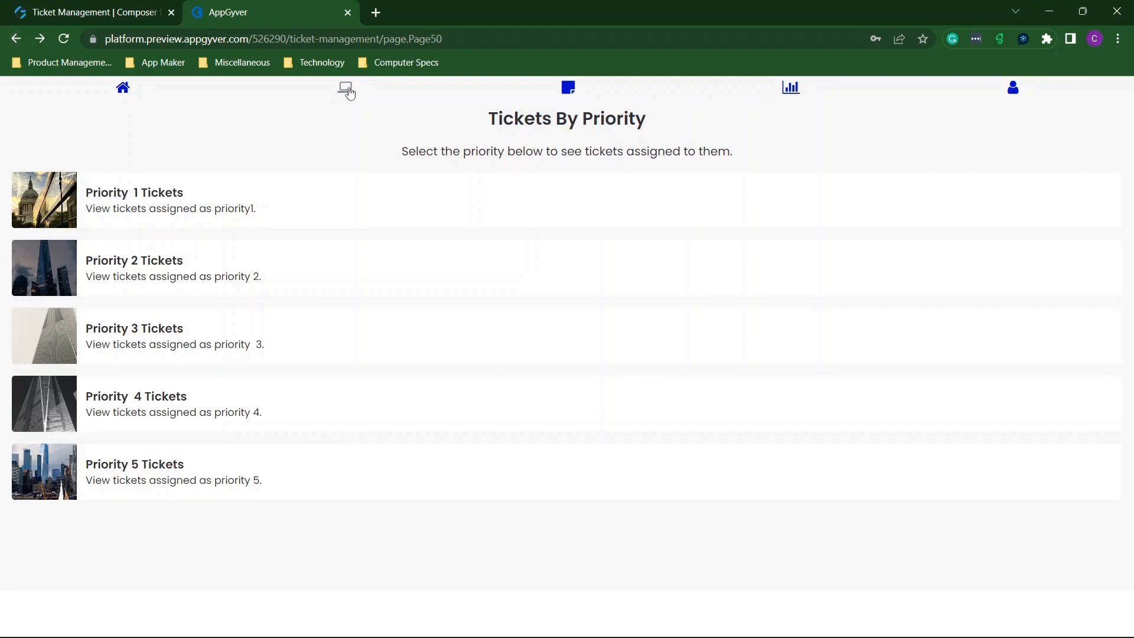
click(347, 90)
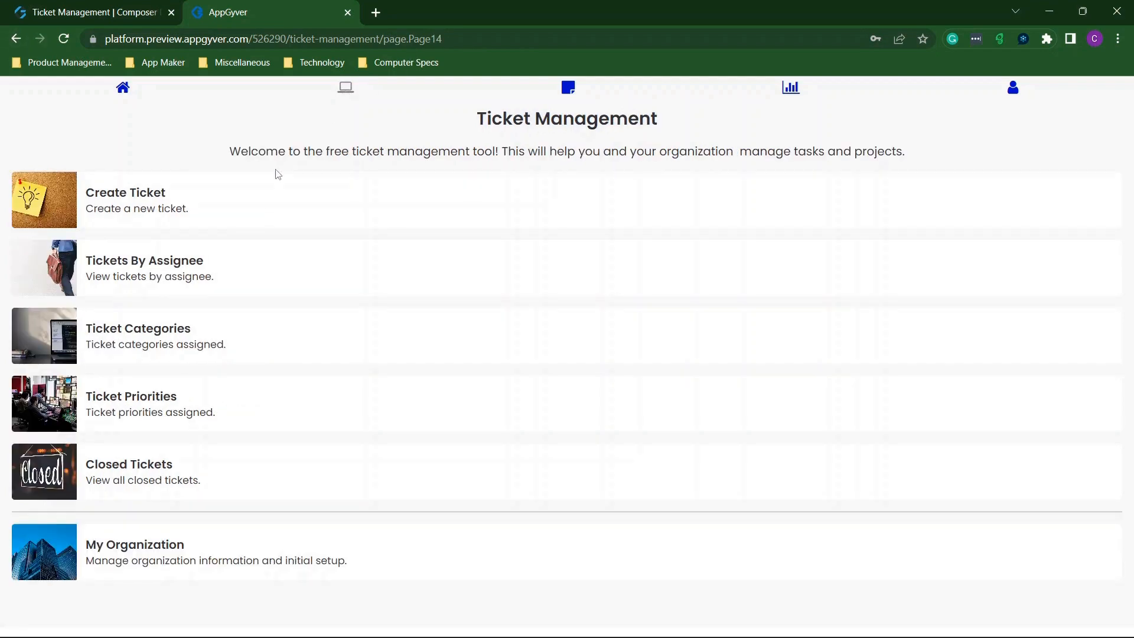
click(798, 93)
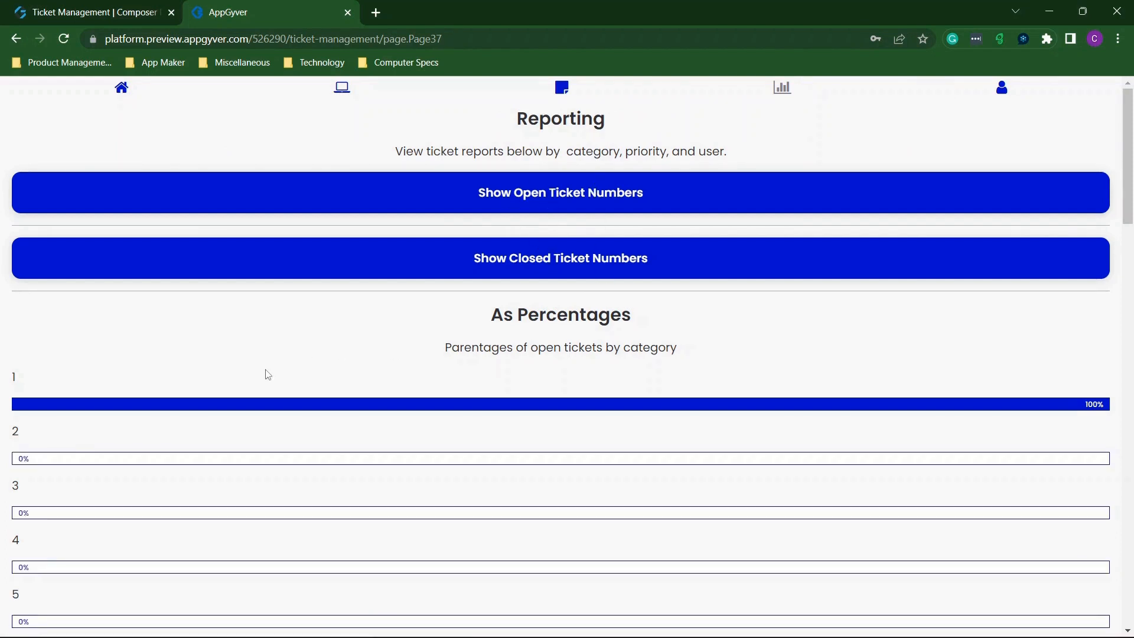
Show the open and closed ticket counts on the Reporting page and scroll through them.
click(544, 200)
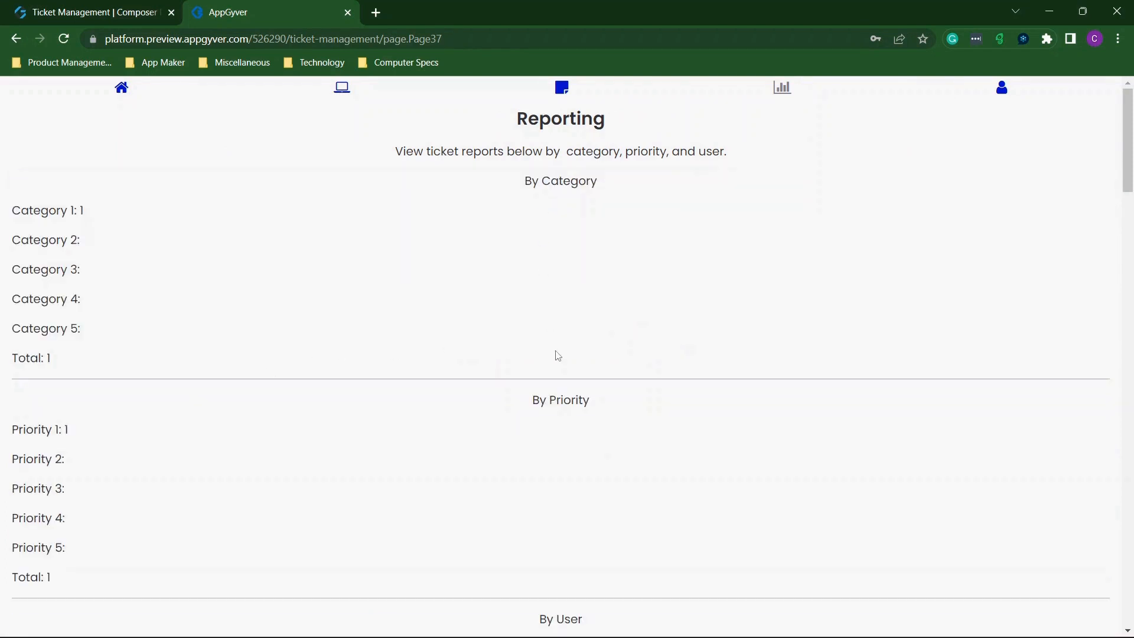
scroll(534, 310, down, 7)
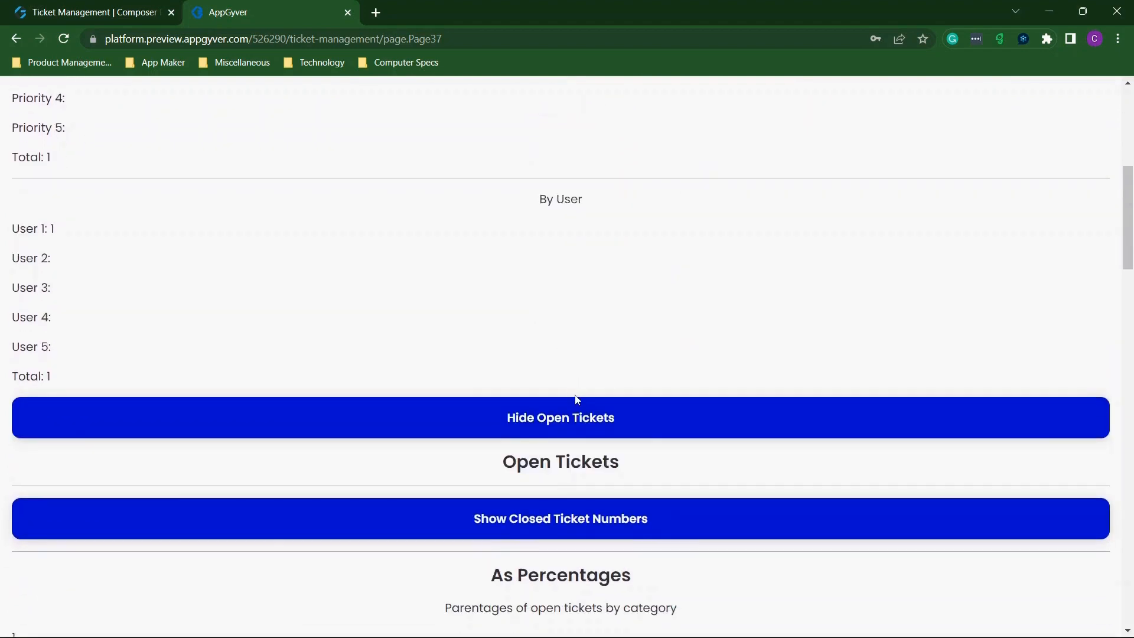
click(568, 534)
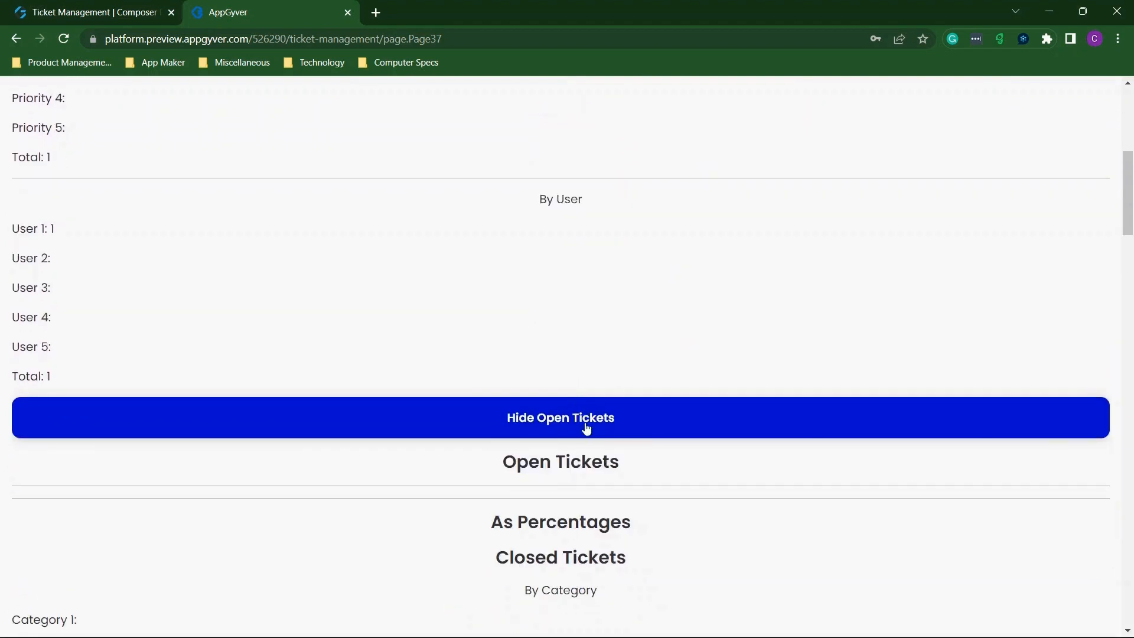
scroll(590, 336, up, 7)
scroll(590, 335, down, 9)
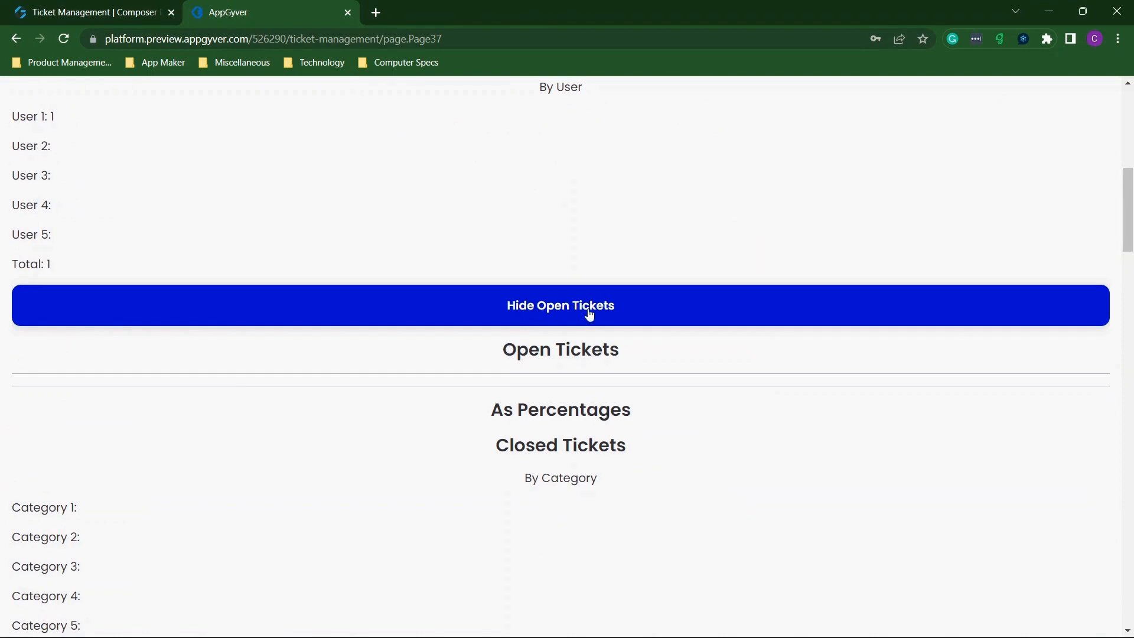
scroll(590, 314, down, 17)
scroll(590, 314, up, 19)
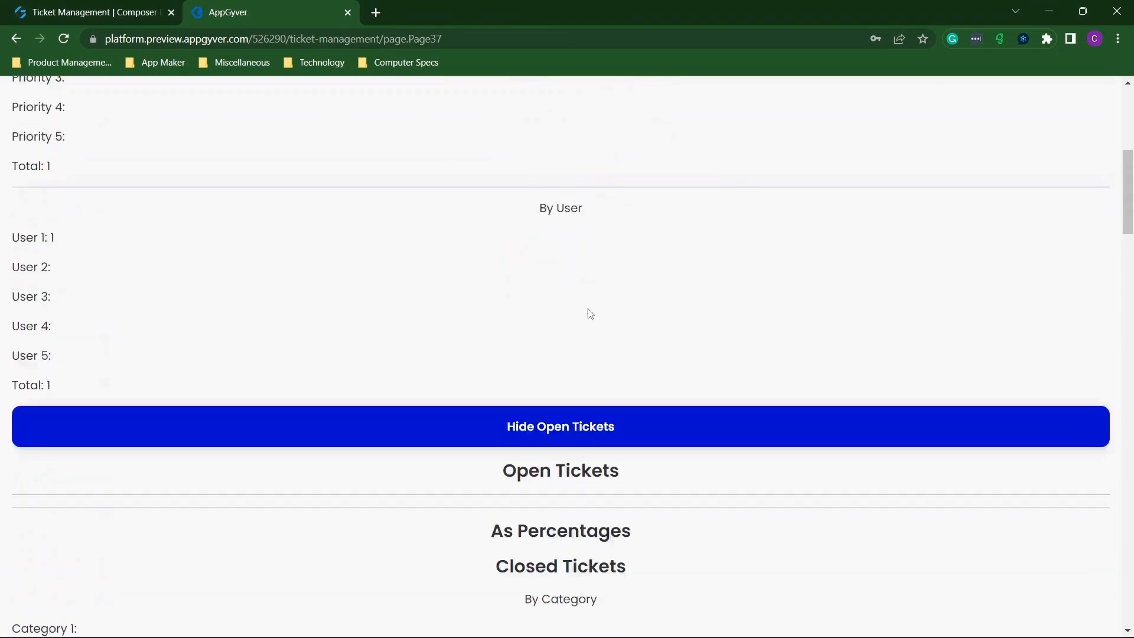
scroll(590, 314, up, 5)
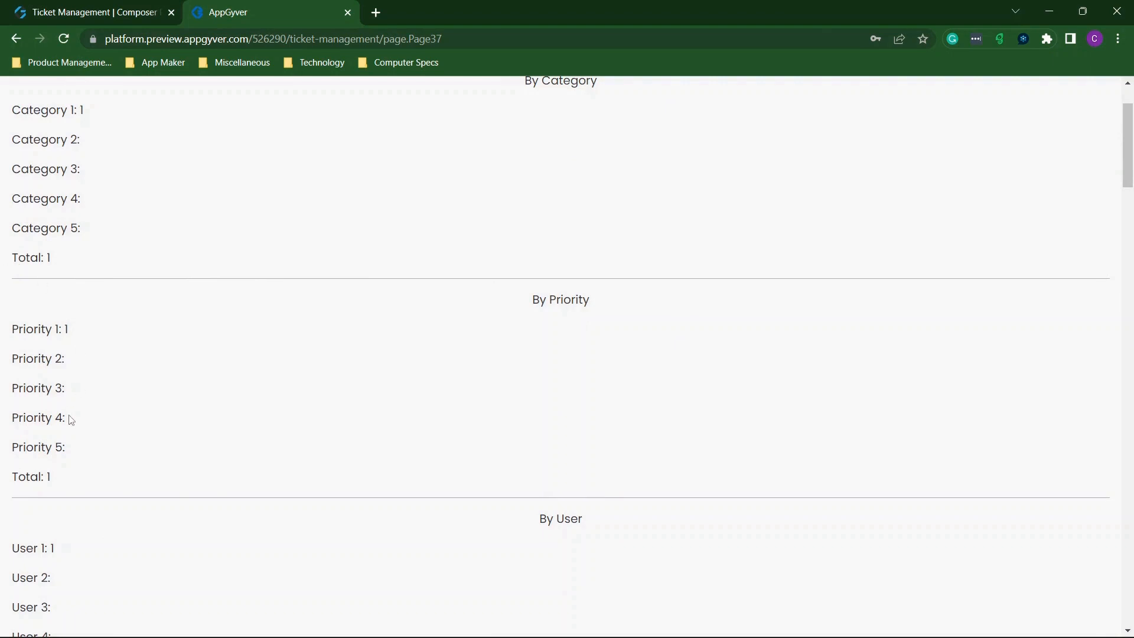
scroll(70, 420, down, 14)
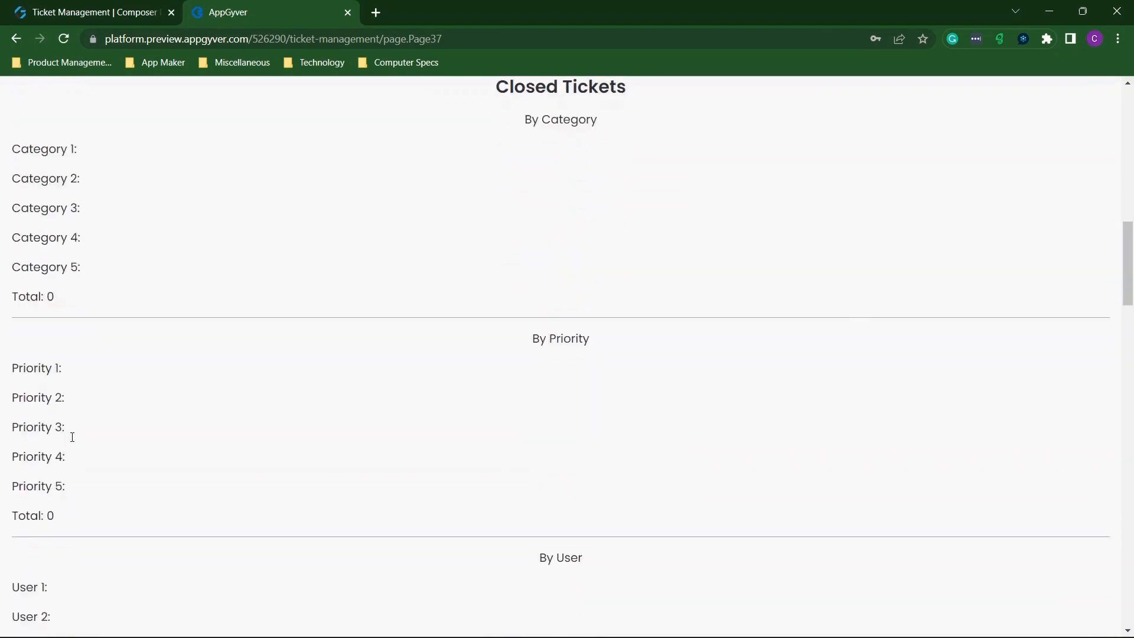
scroll(72, 439, down, 4)
scroll(73, 442, up, 10)
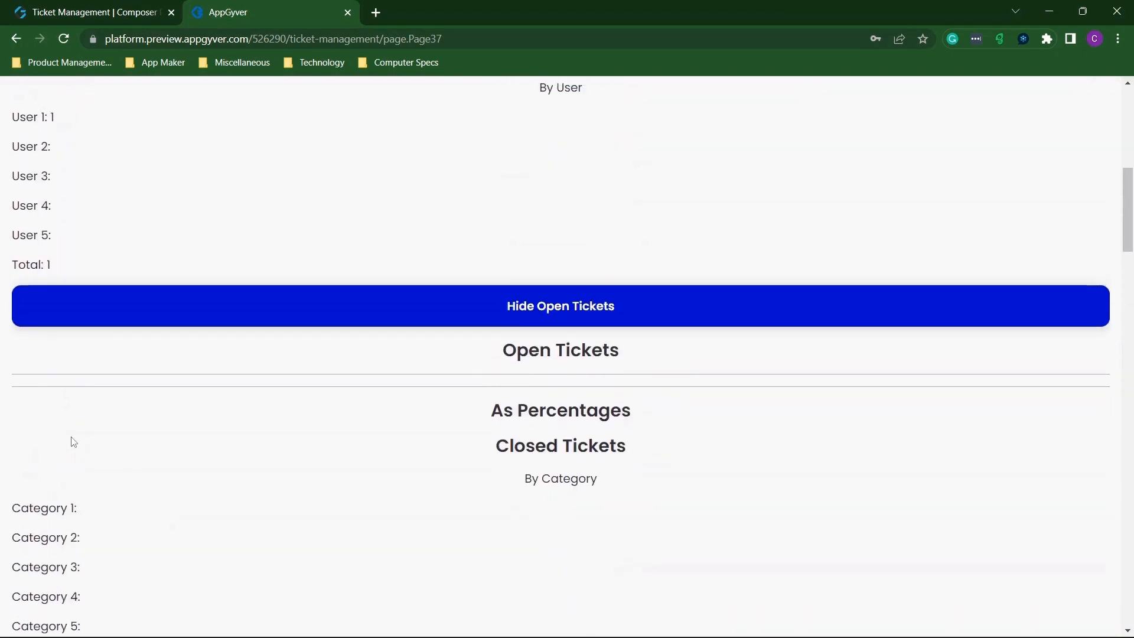
scroll(74, 443, up, 1)
Glance at the app design in the builder, then return to the preview's Ticket Management home page.
click(84, 15)
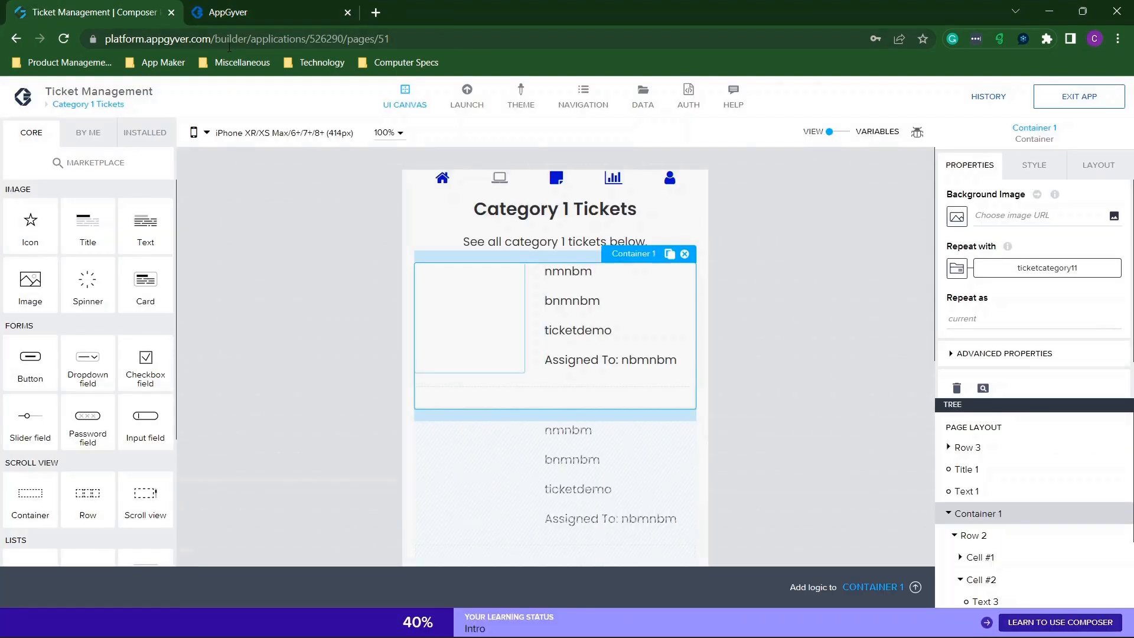
click(264, 7)
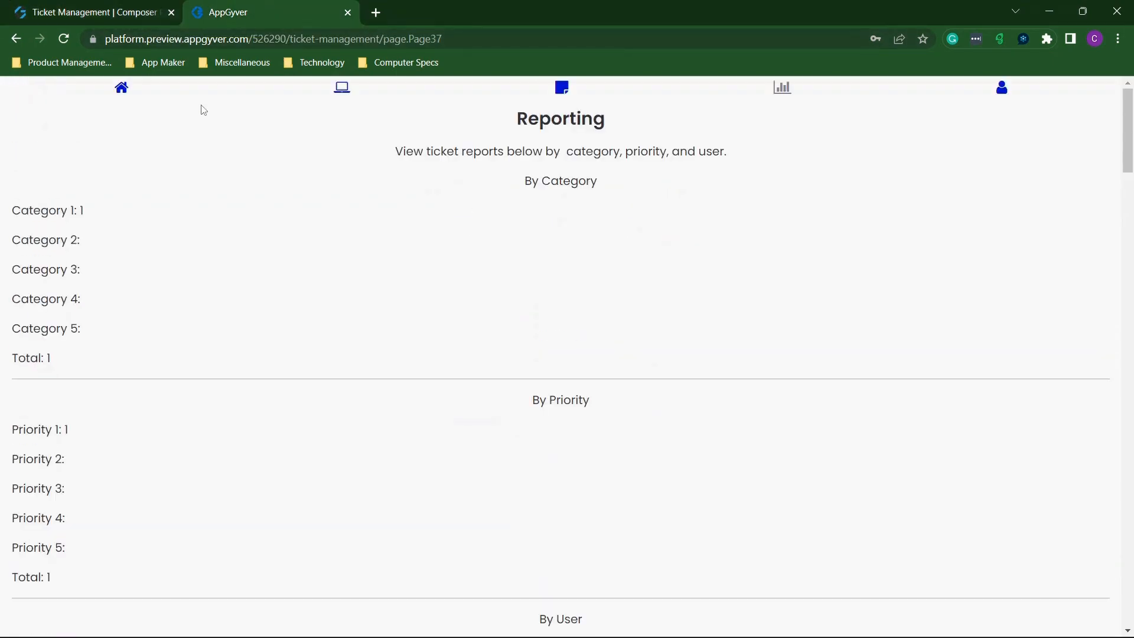
click(343, 88)
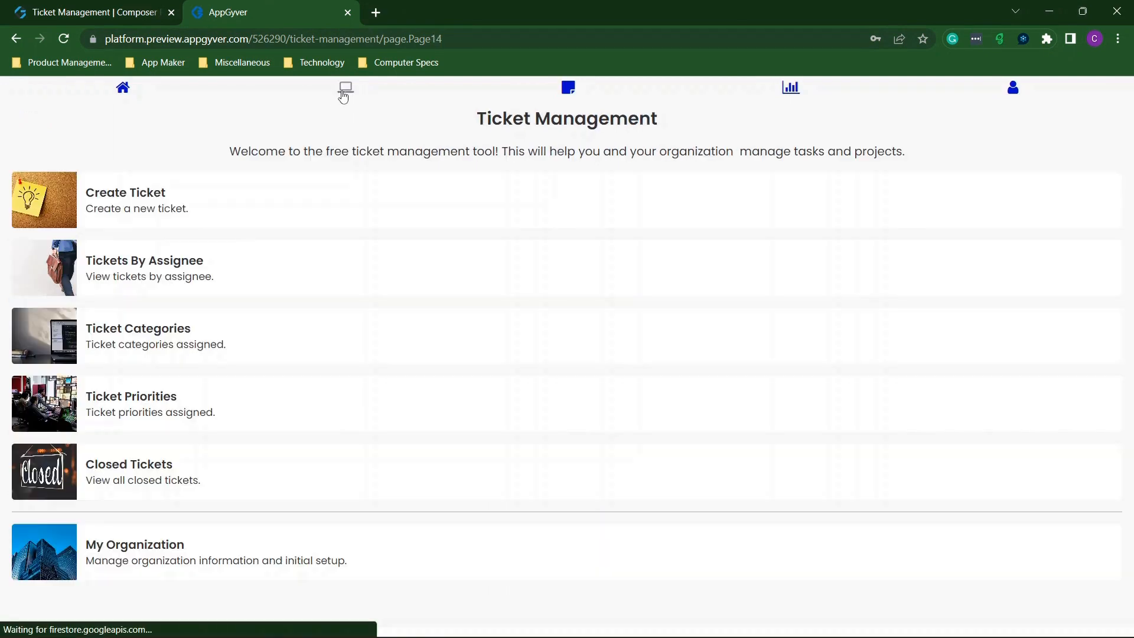
Start a new ticket with name 'newjdsifgbsugsu' and 'bsiugbuig' in the next field.
click(142, 197)
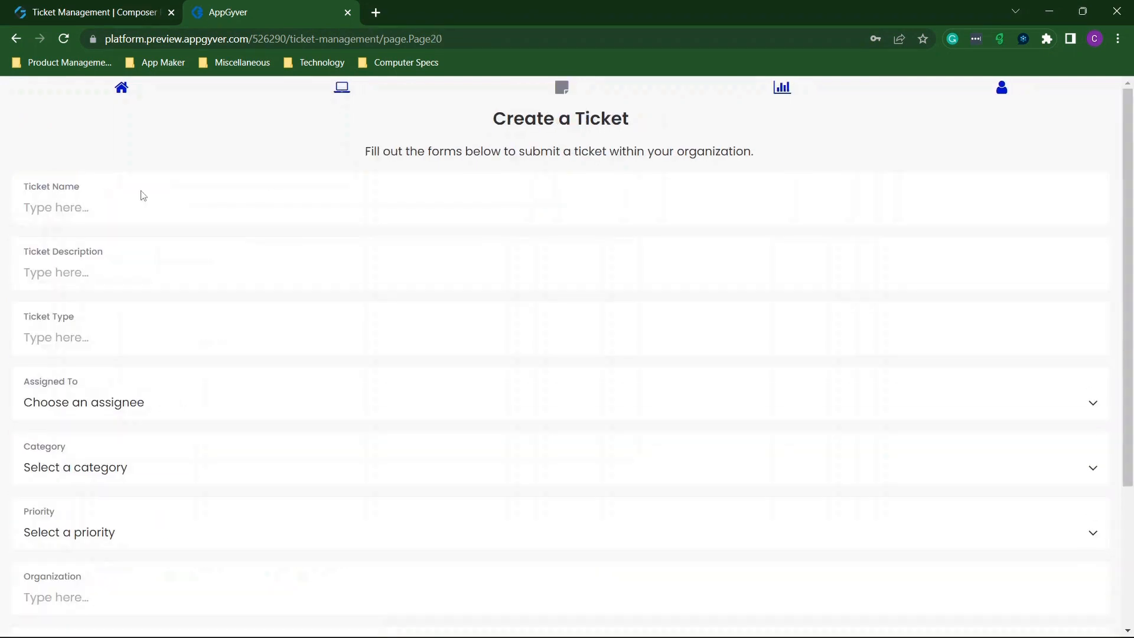
click(89, 211)
text(new)
text(jdsifgbsugsu)
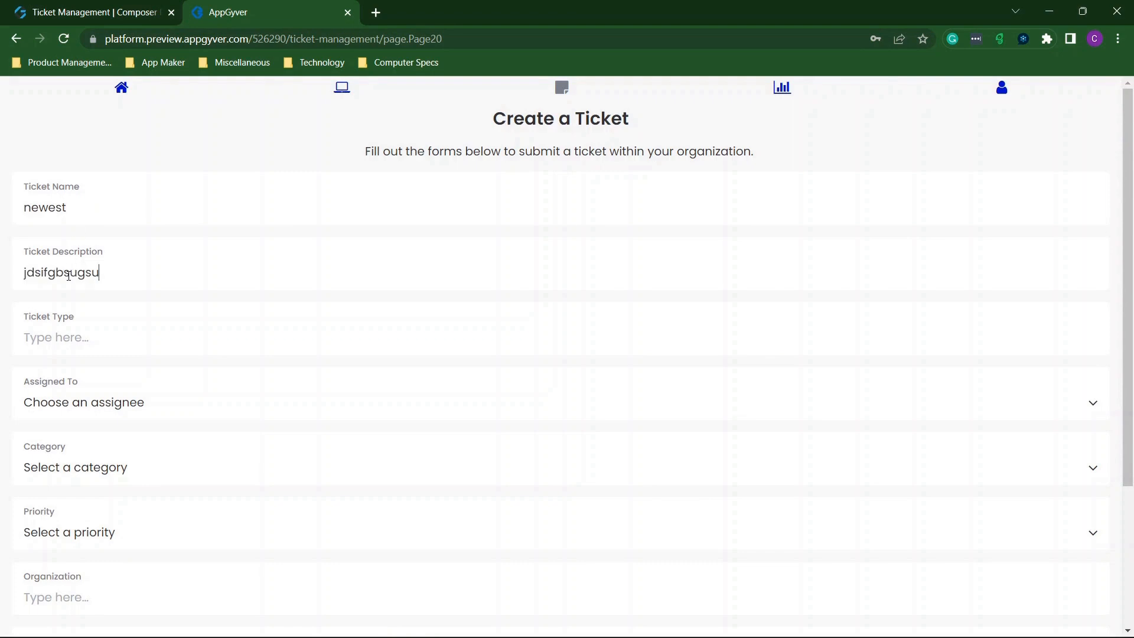
key(Tab)
text(bsiugbuig)
scroll(68, 276, down, 2)
Assign it to User 2, Category 2 and priority 2, fill in the organization, and submit.
click(75, 291)
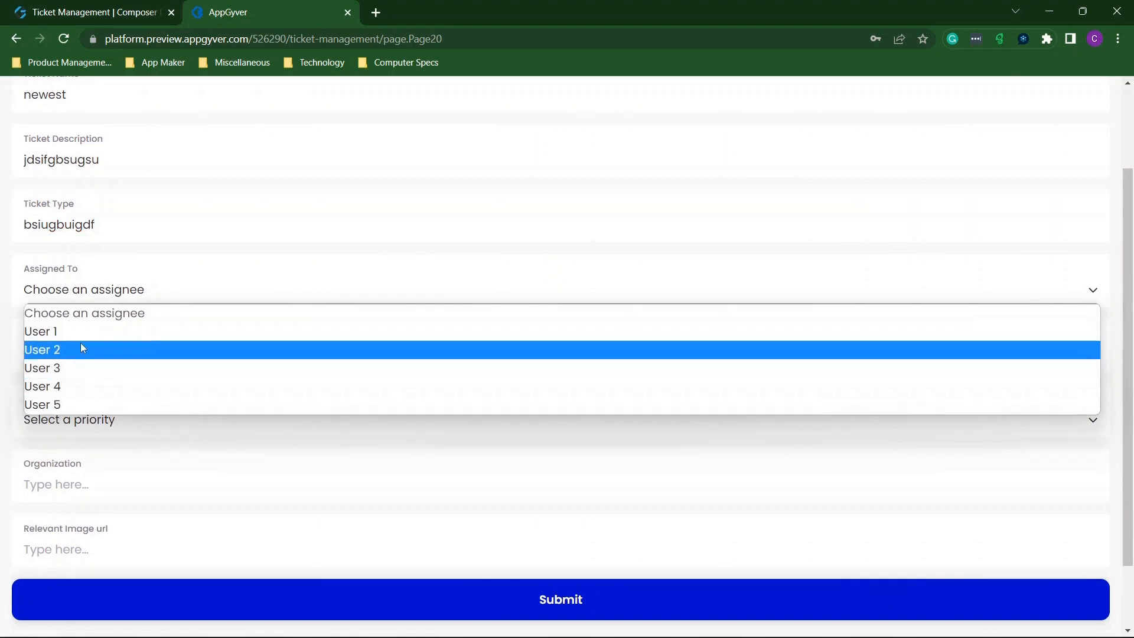
click(57, 349)
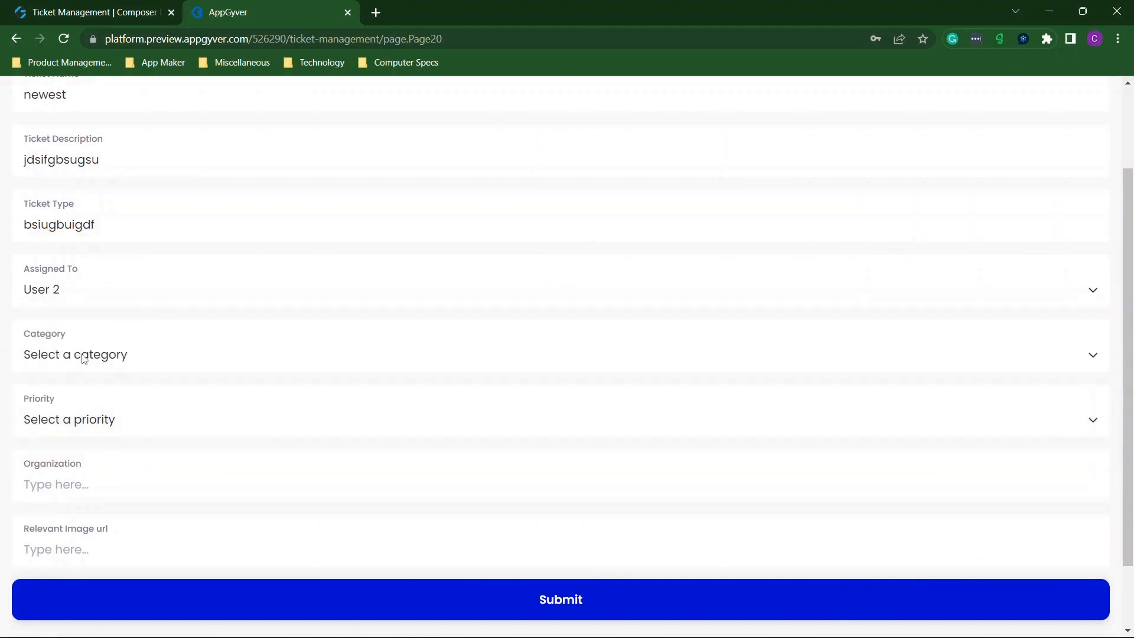
click(83, 358)
click(77, 415)
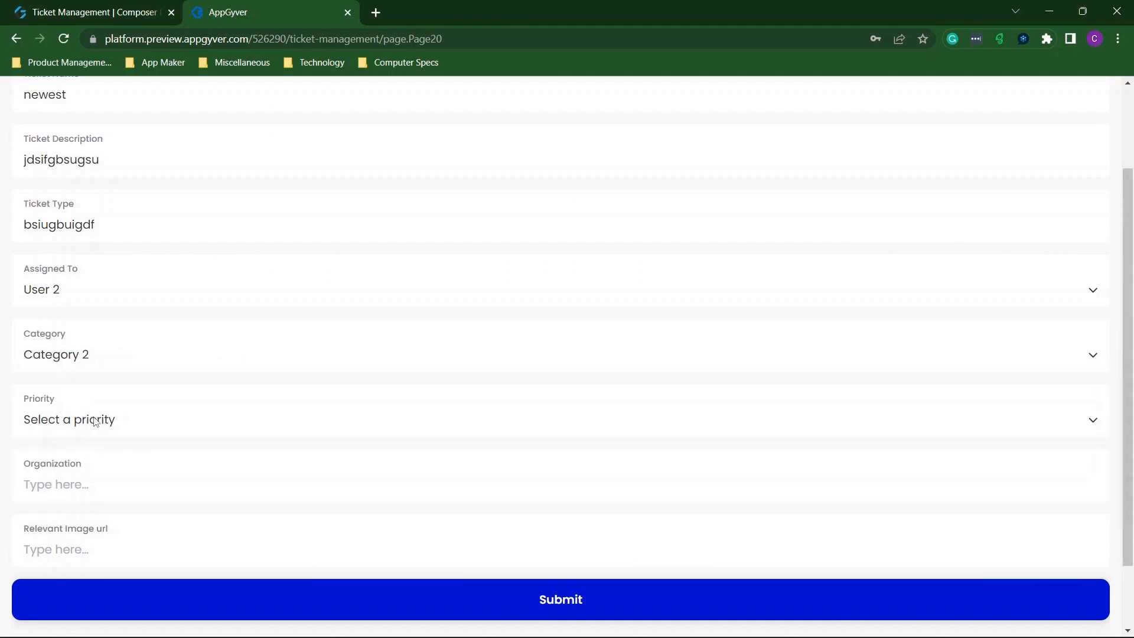
click(95, 421)
click(118, 481)
scroll(132, 423, down, 2)
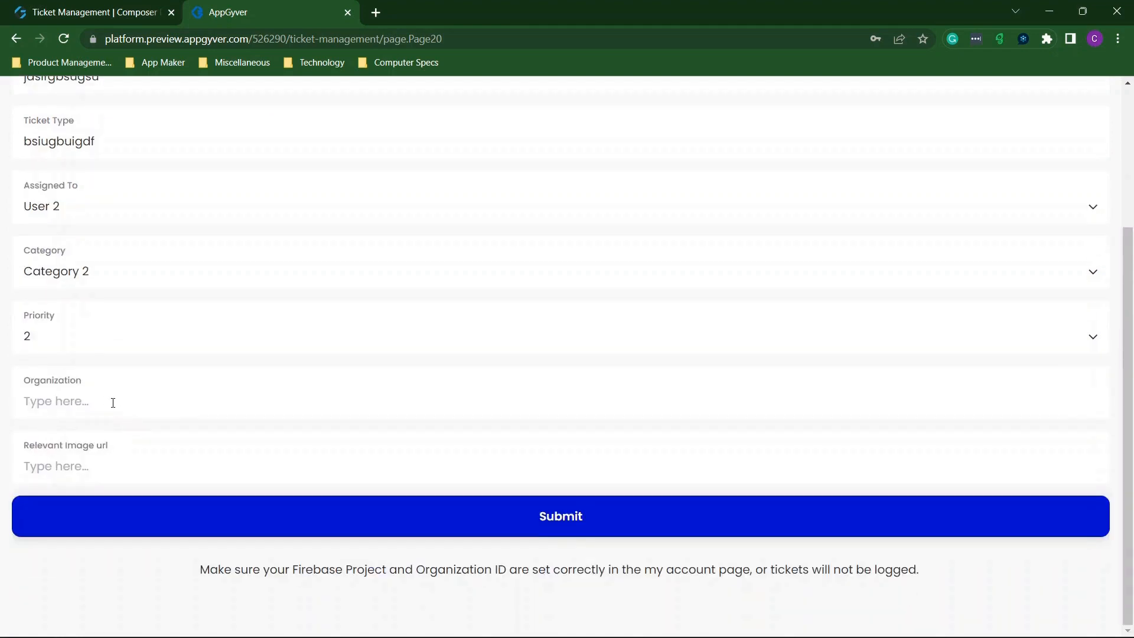
text(hsbfhbdfbdsbidf)
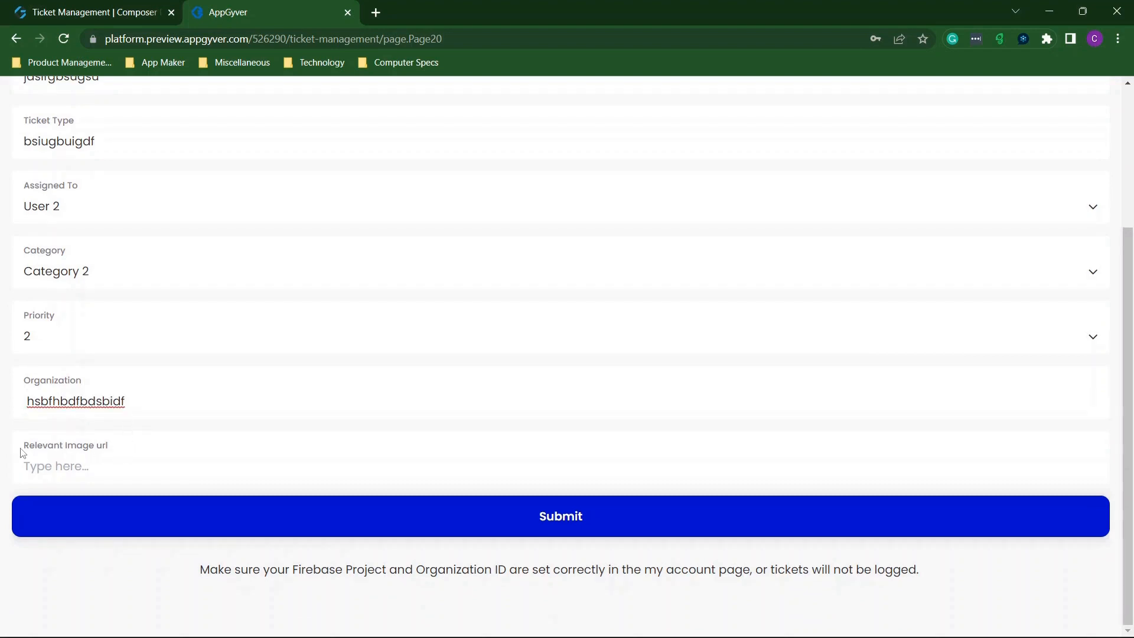
click(92, 462)
click(566, 515)
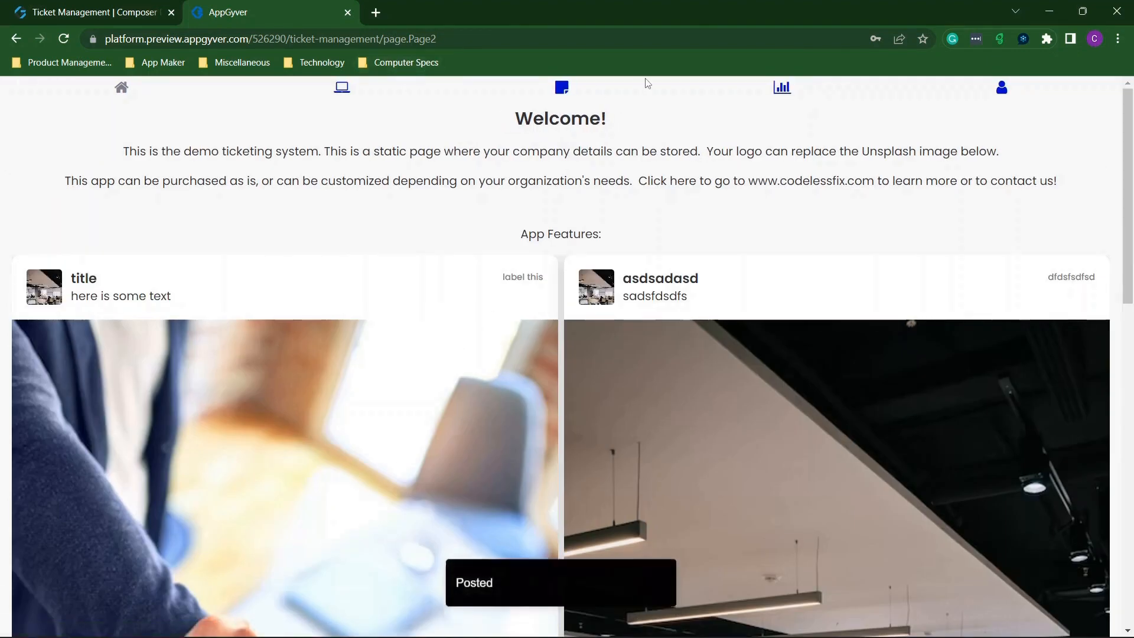
Check that the new ticket appears in User 2's assigned tickets.
click(342, 87)
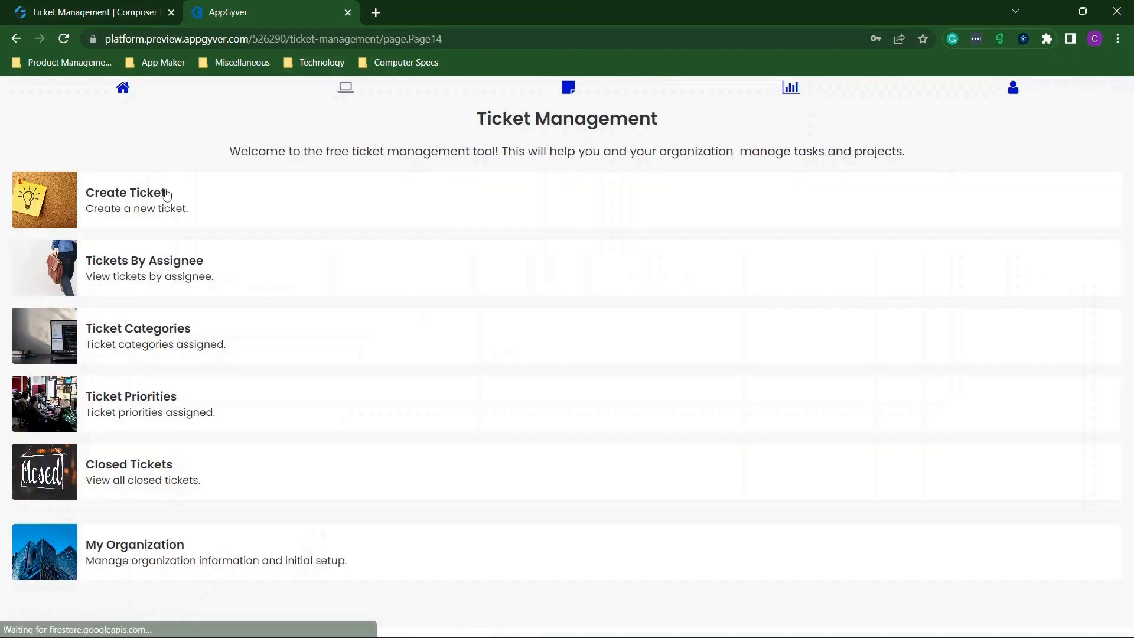
click(172, 275)
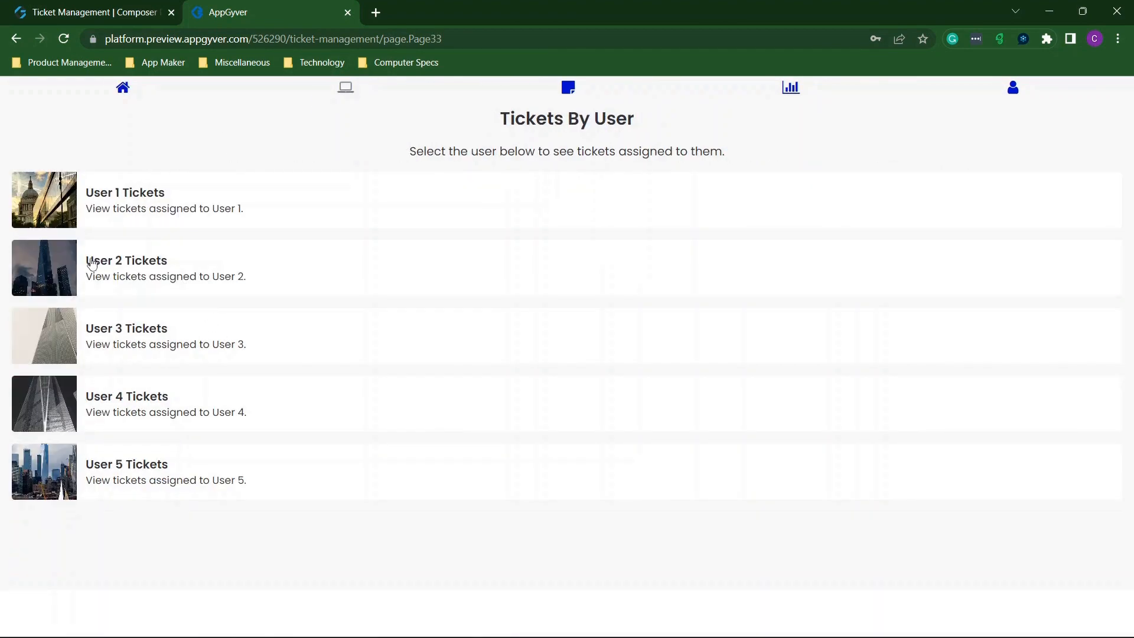
click(71, 266)
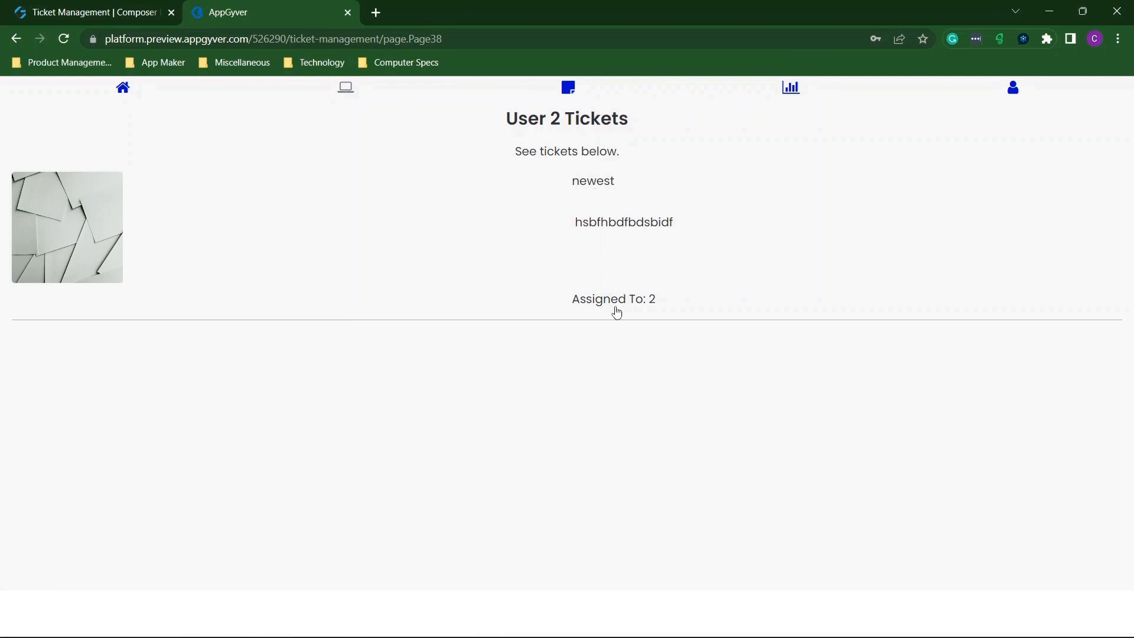
click(16, 39)
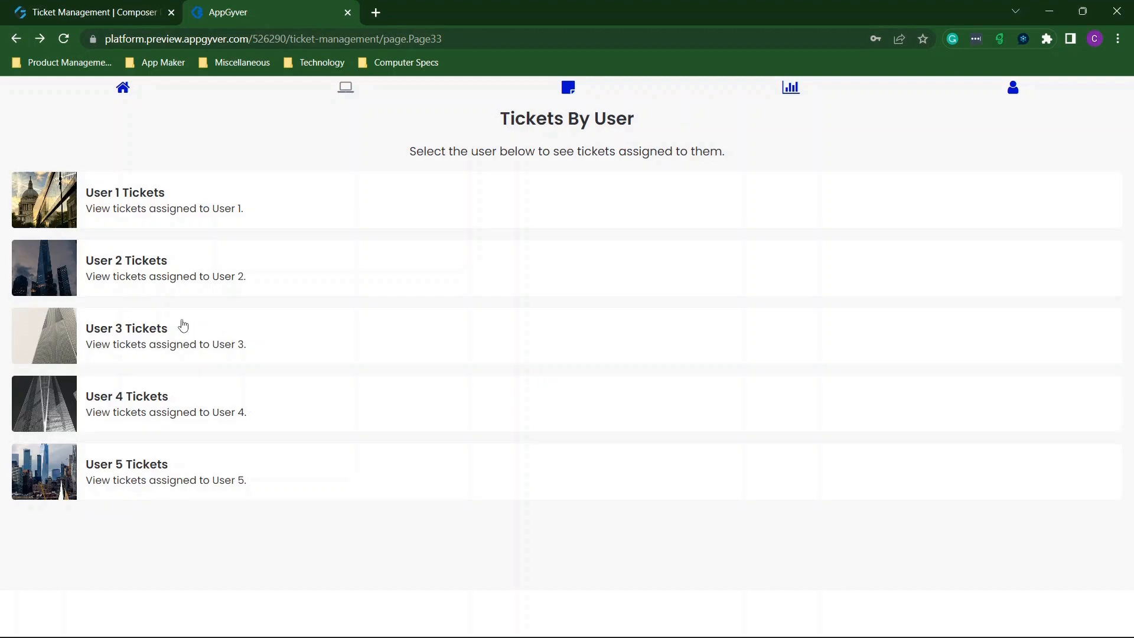
click(16, 38)
Confirm it also appears in the Category 2 and Priority 2 lists, then start another ticket.
click(158, 327)
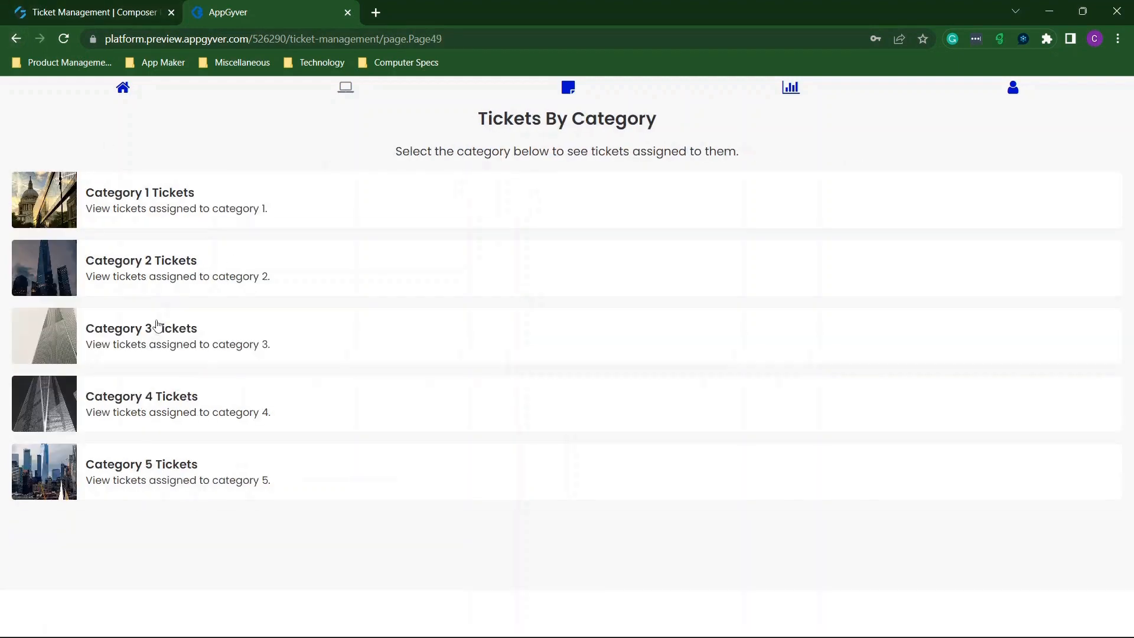
click(158, 270)
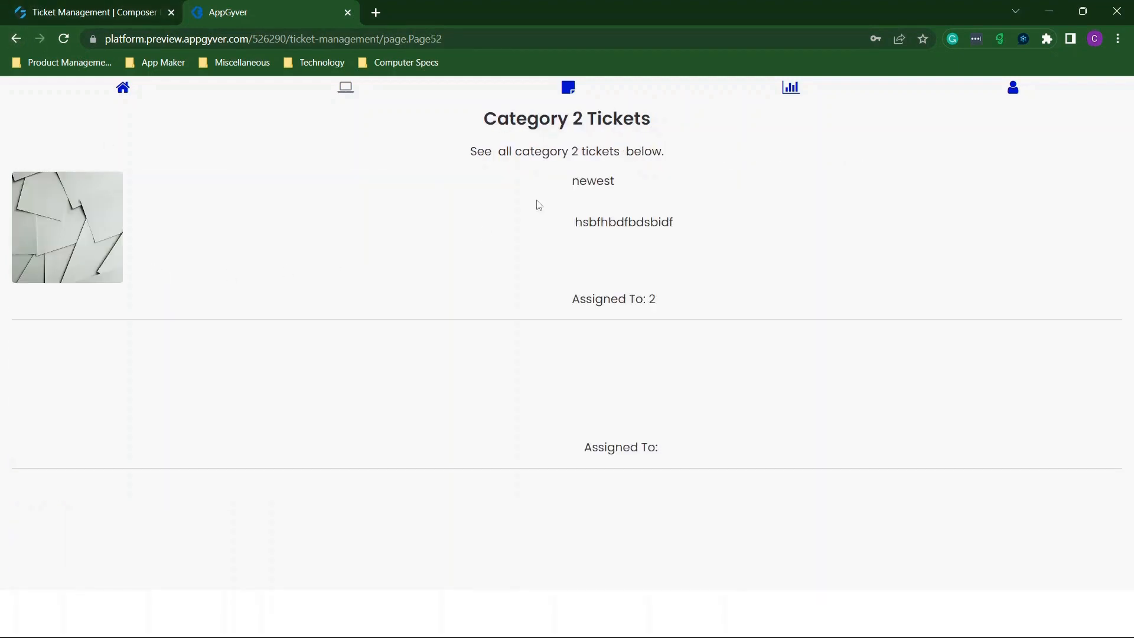
click(17, 41)
click(22, 39)
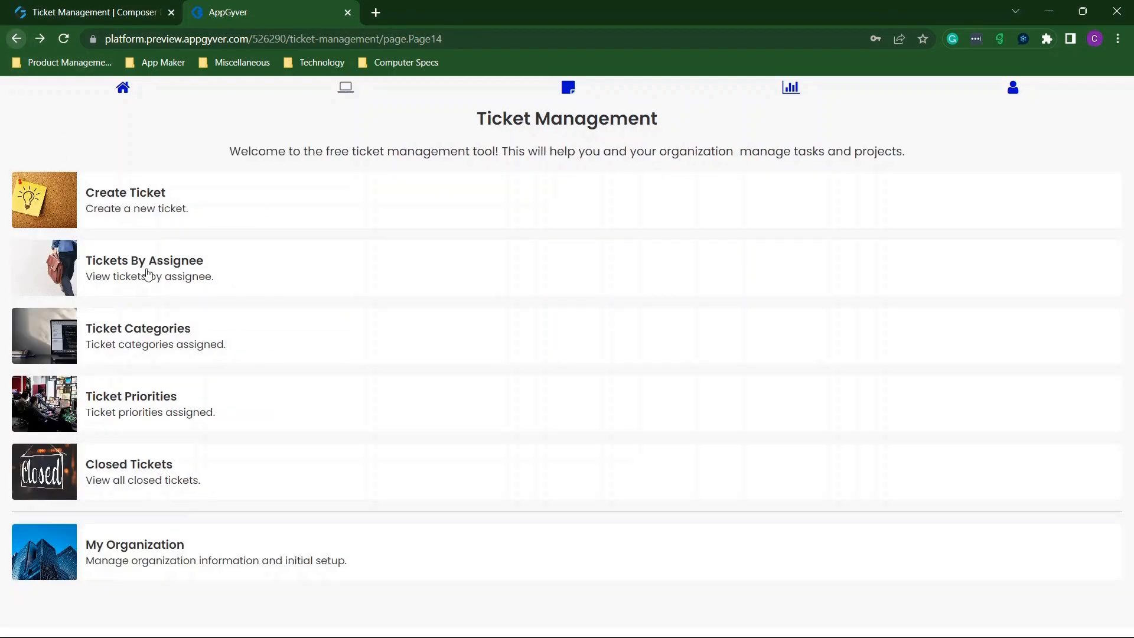
click(112, 402)
click(170, 274)
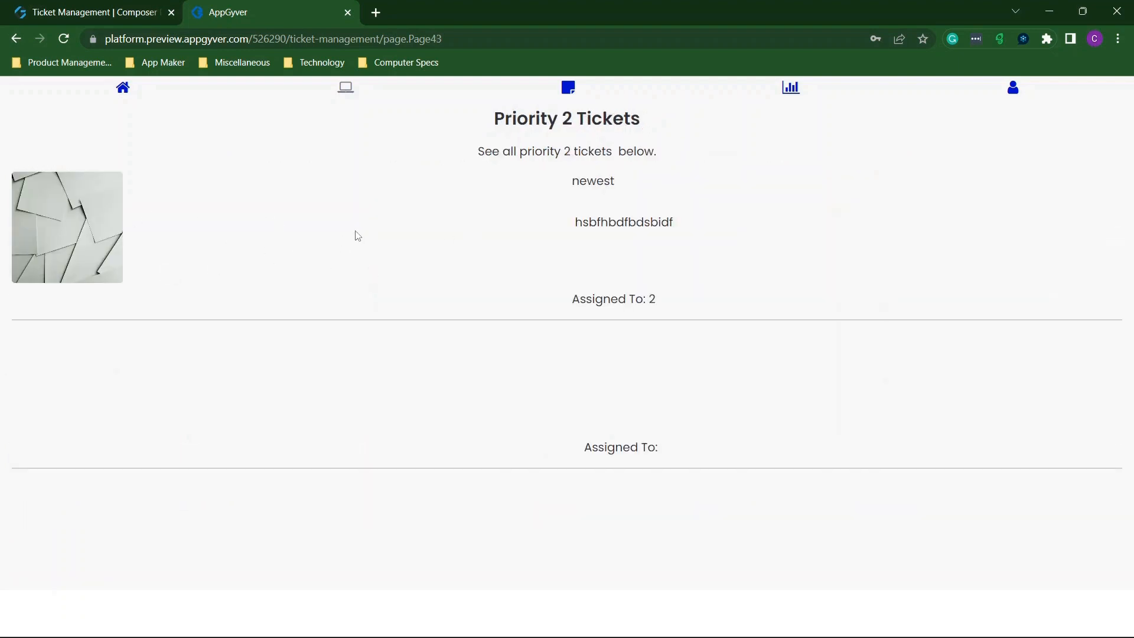
click(342, 95)
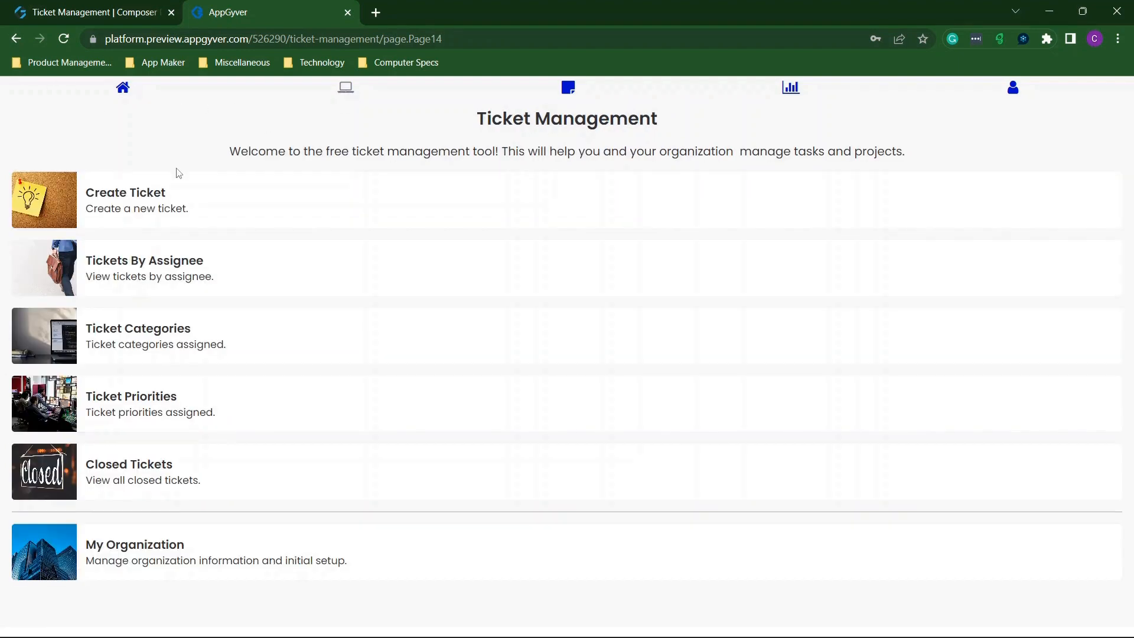
click(152, 193)
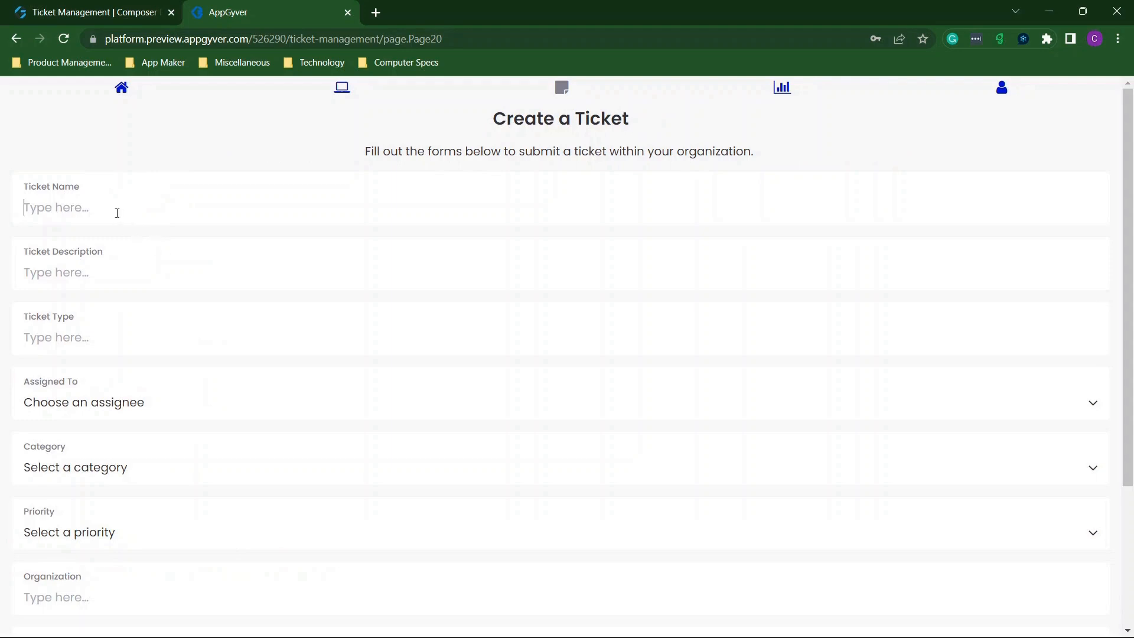
Fill the description and set User 1, Category 2, priority 2 and organization 'dfsdgd'.
text(sdfdsfsdfsdfdsfdsf)
text(dsfdsfdsfds)
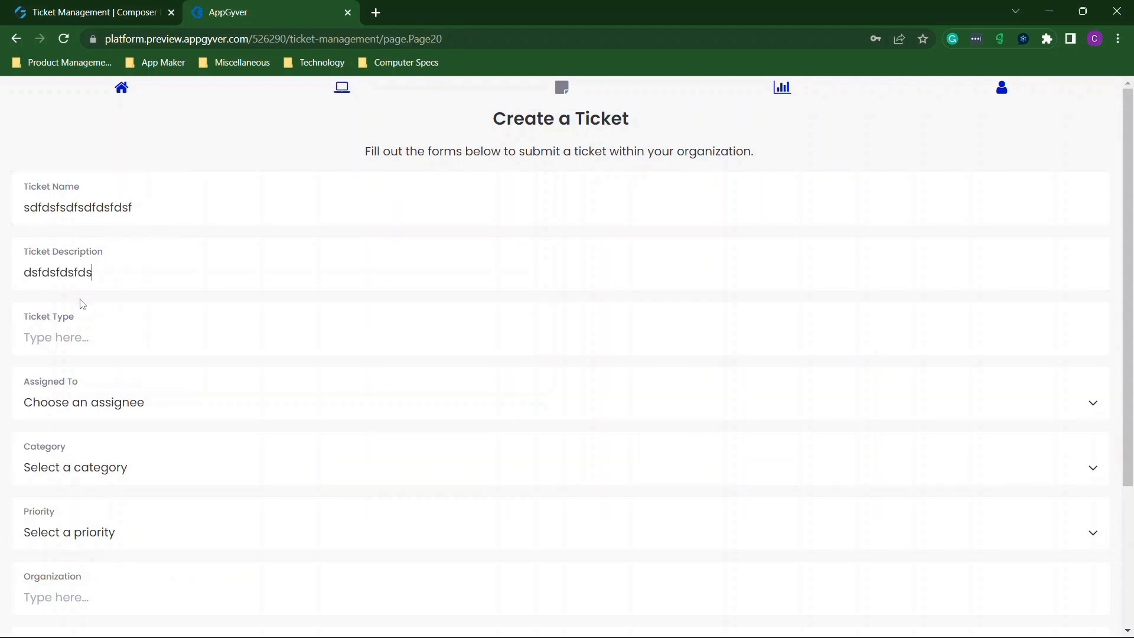
text(sdfdsf)
scroll(103, 236, down, 3)
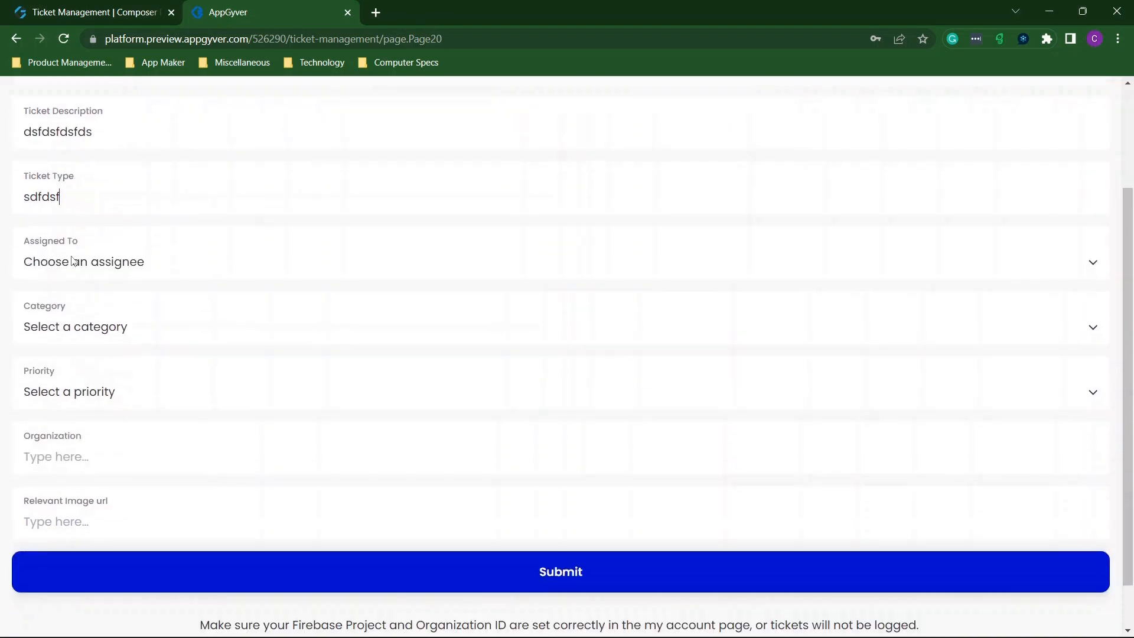
click(103, 236)
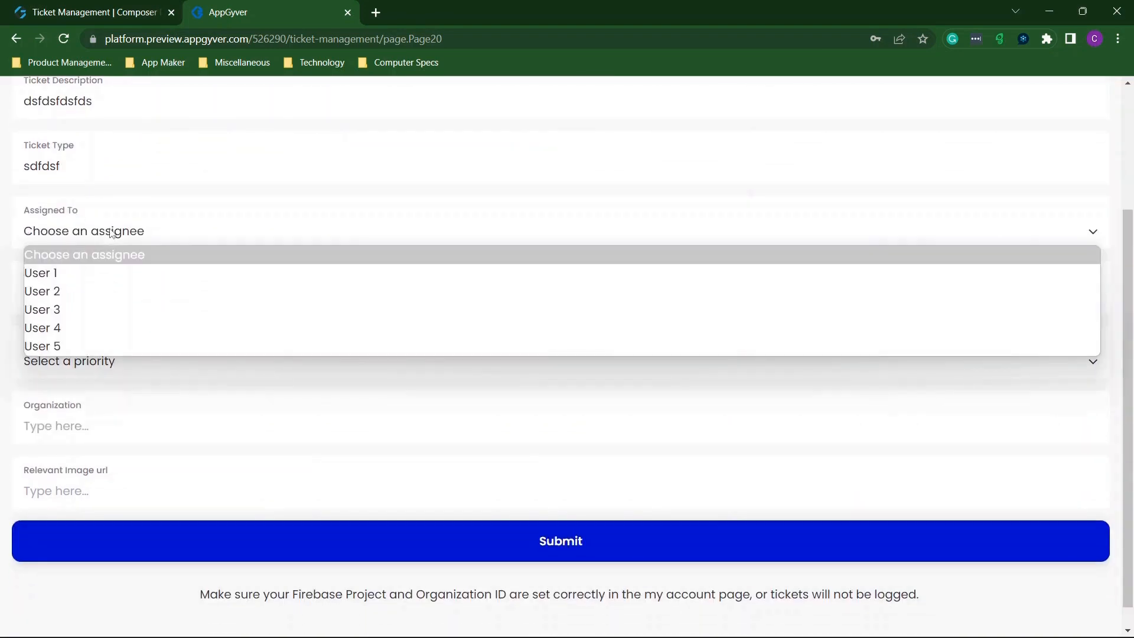
click(79, 271)
click(79, 295)
click(78, 357)
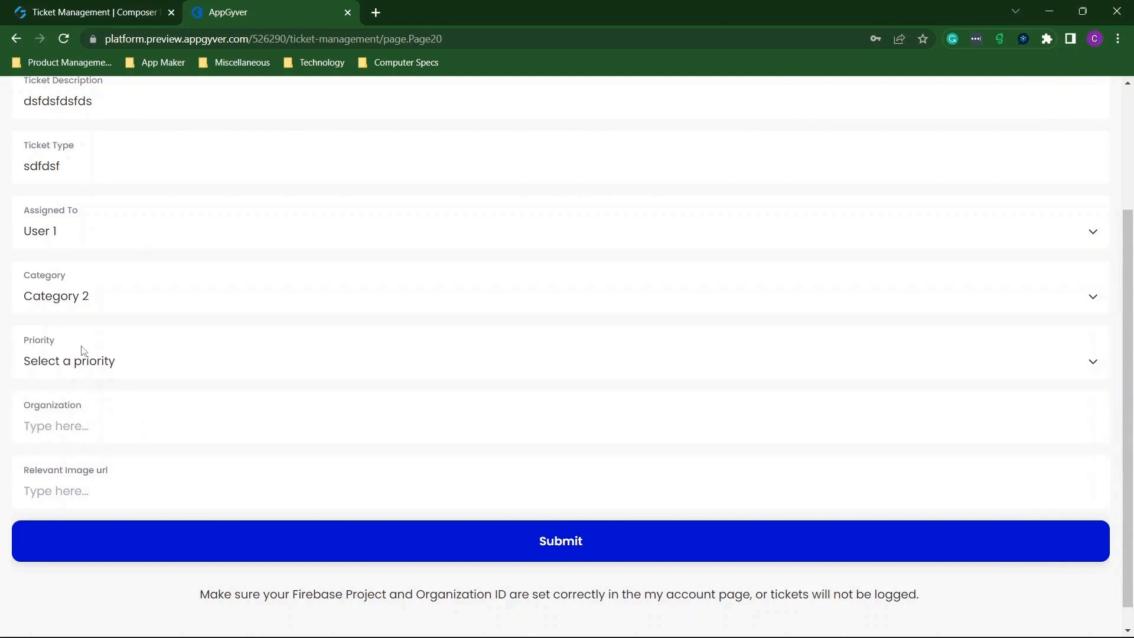
click(86, 361)
click(65, 422)
text(dfsdgd)
scroll(168, 126, up, 3)
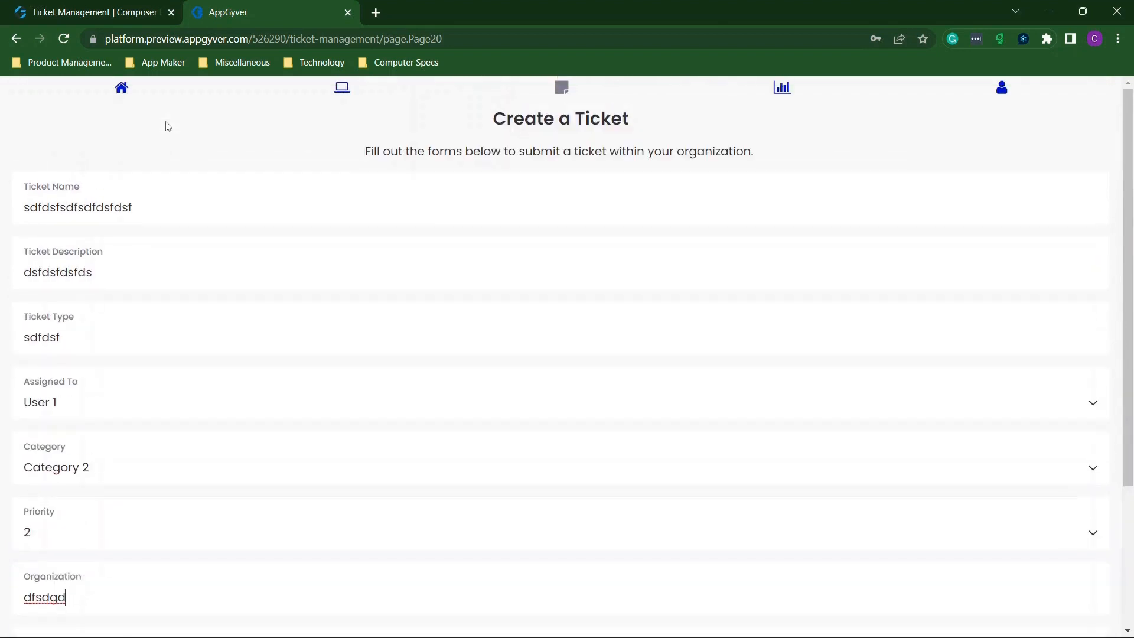
drag(164, 200, 20, 200)
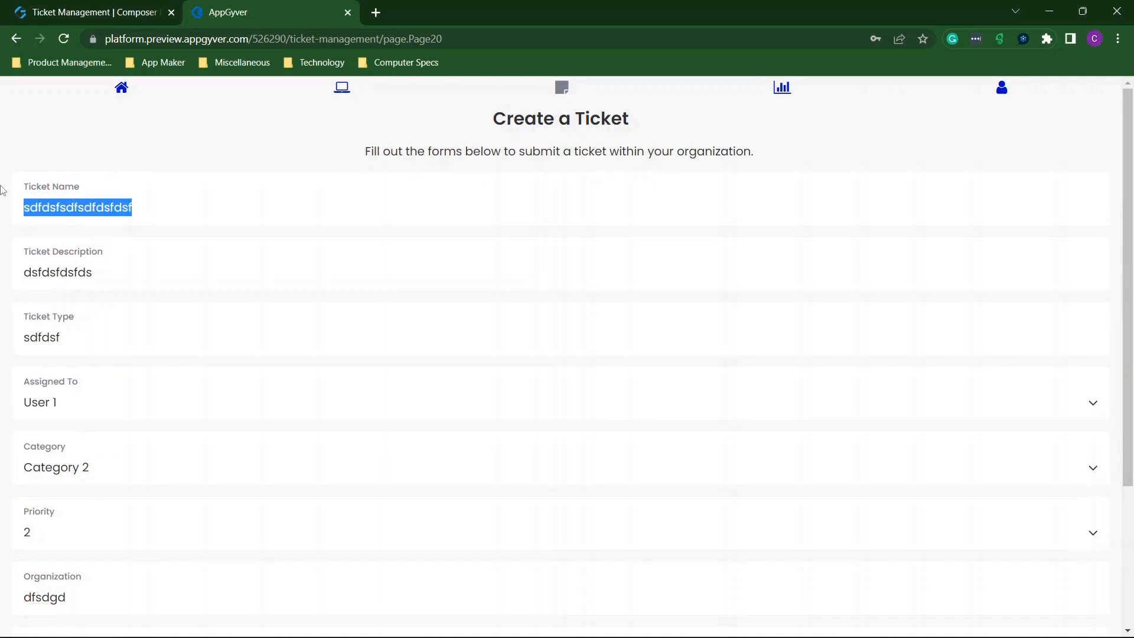
text(11111111111111111111111111111111111111111)
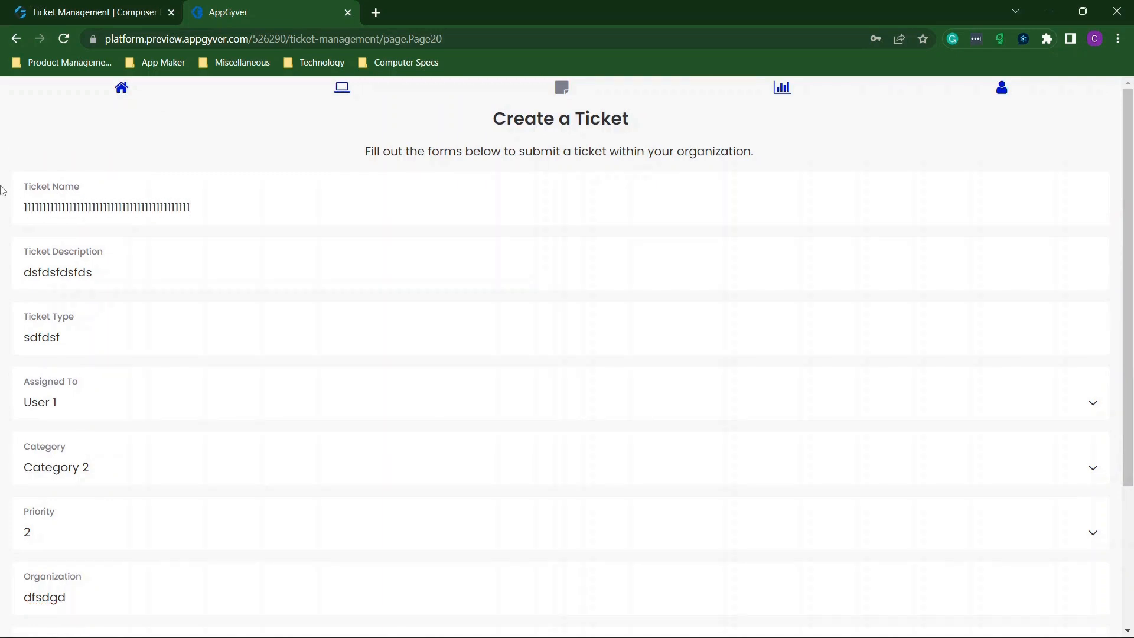
scroll(303, 238, down, 3)
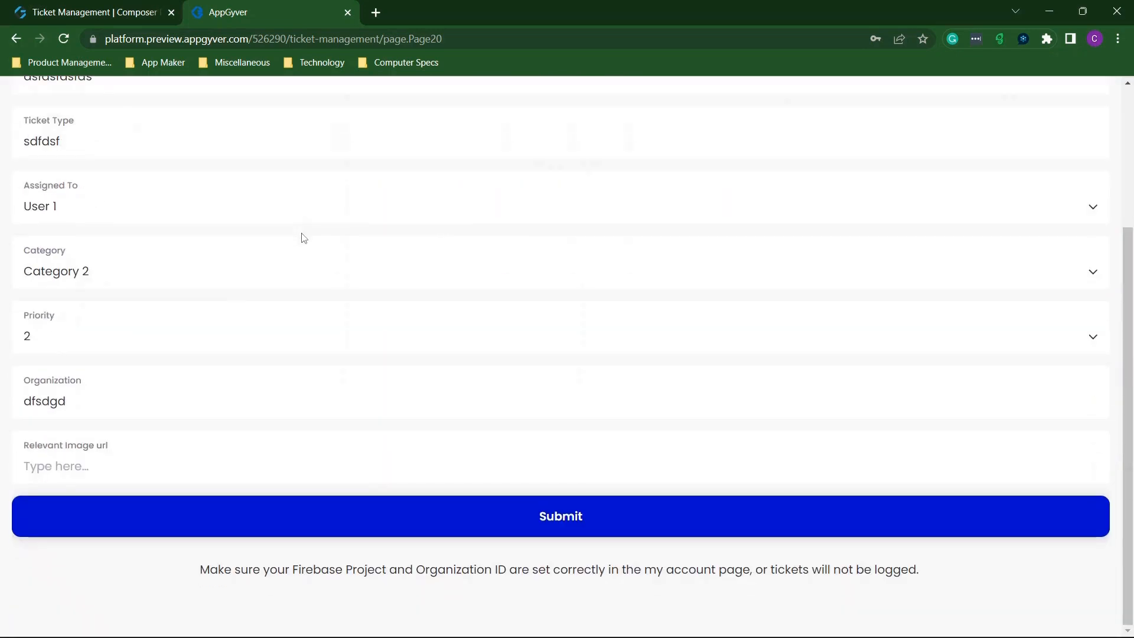
click(582, 507)
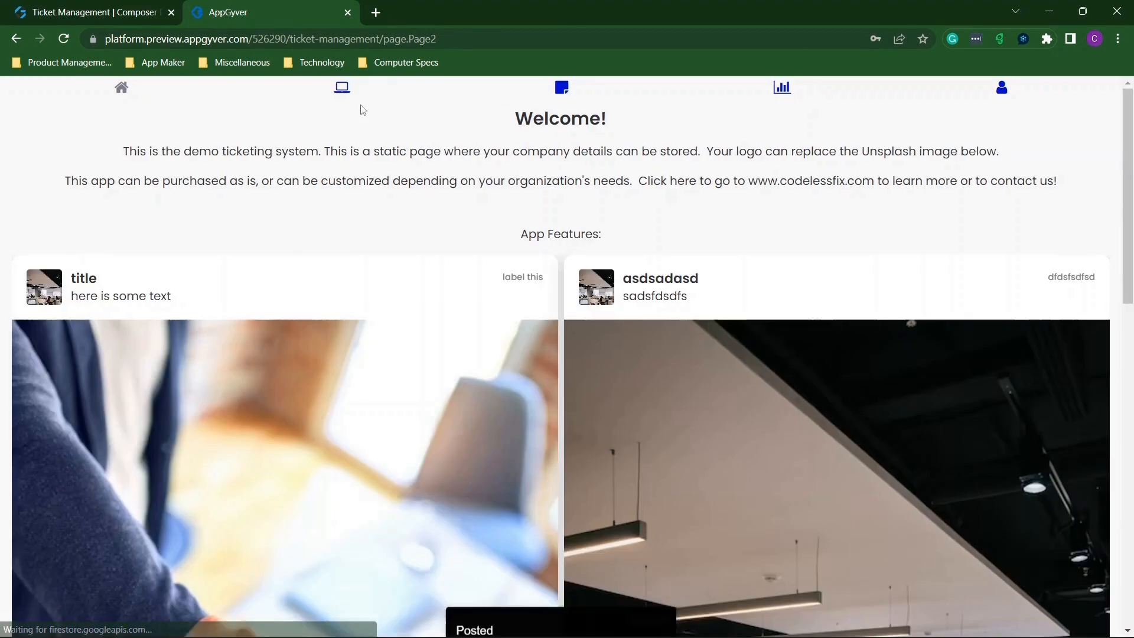
Check the tickets listed under User 1 and User 2 in Tickets By Assignee.
click(344, 94)
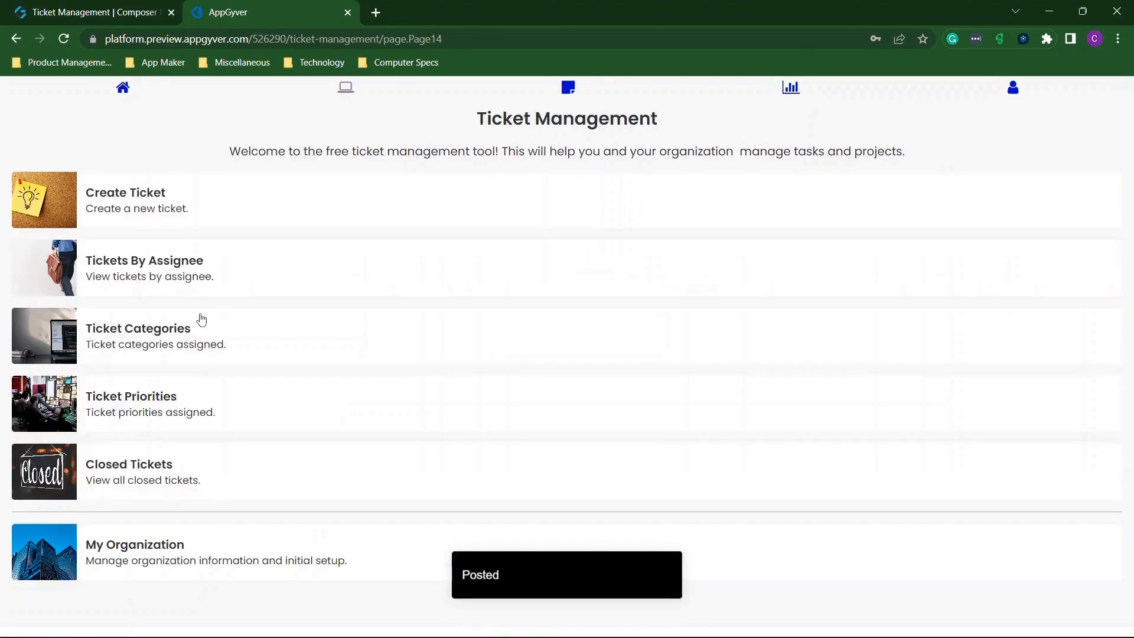
click(189, 289)
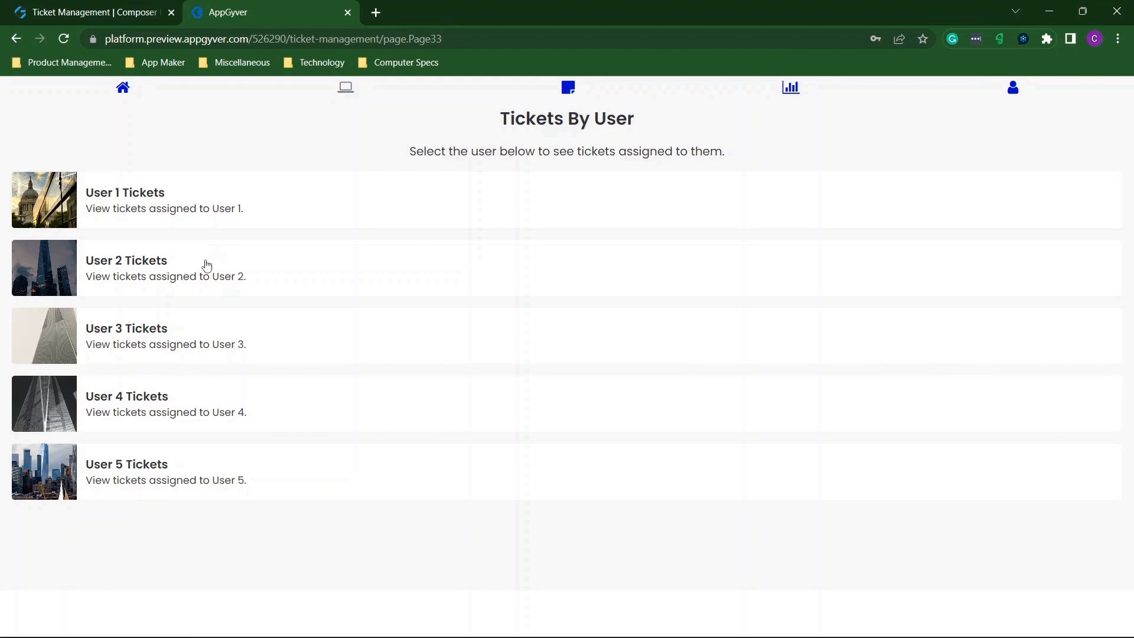
click(180, 213)
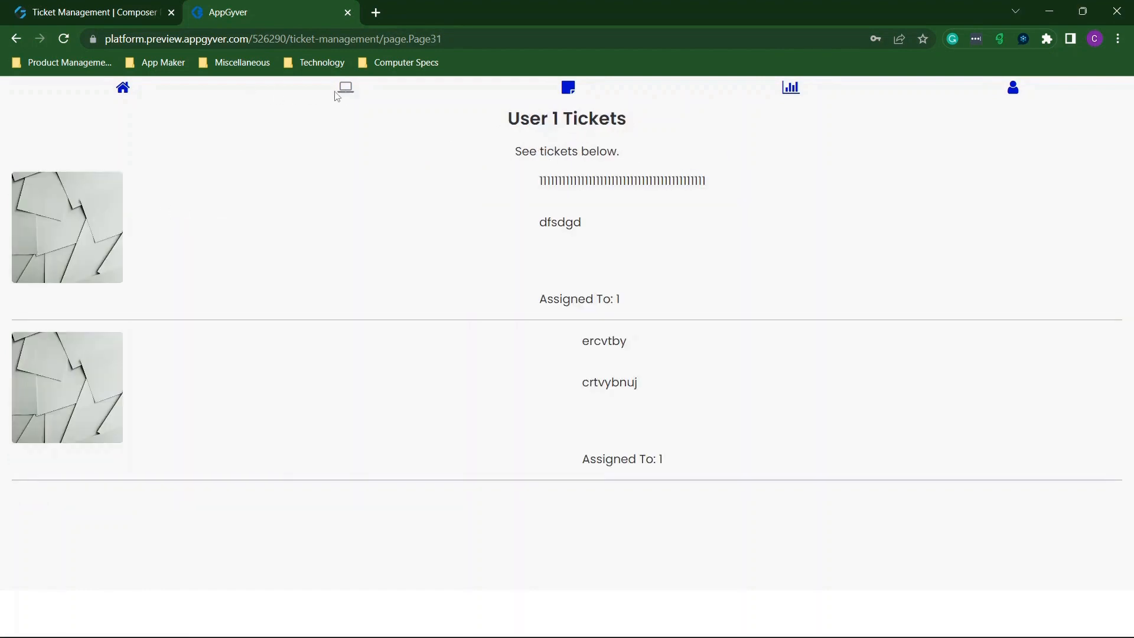
click(351, 93)
click(178, 272)
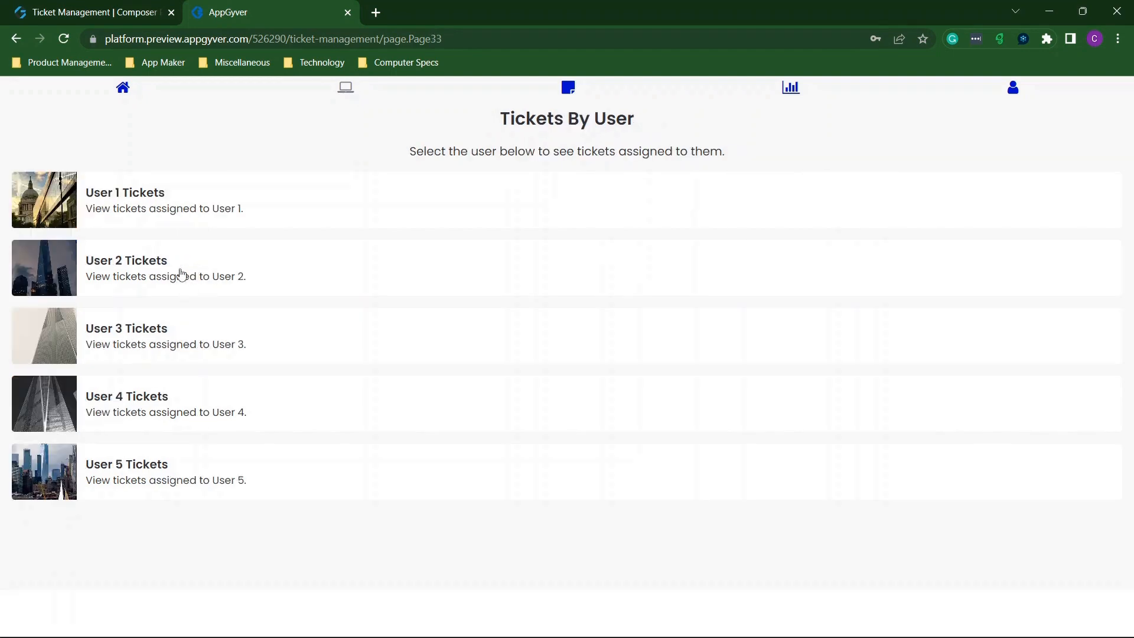
click(165, 273)
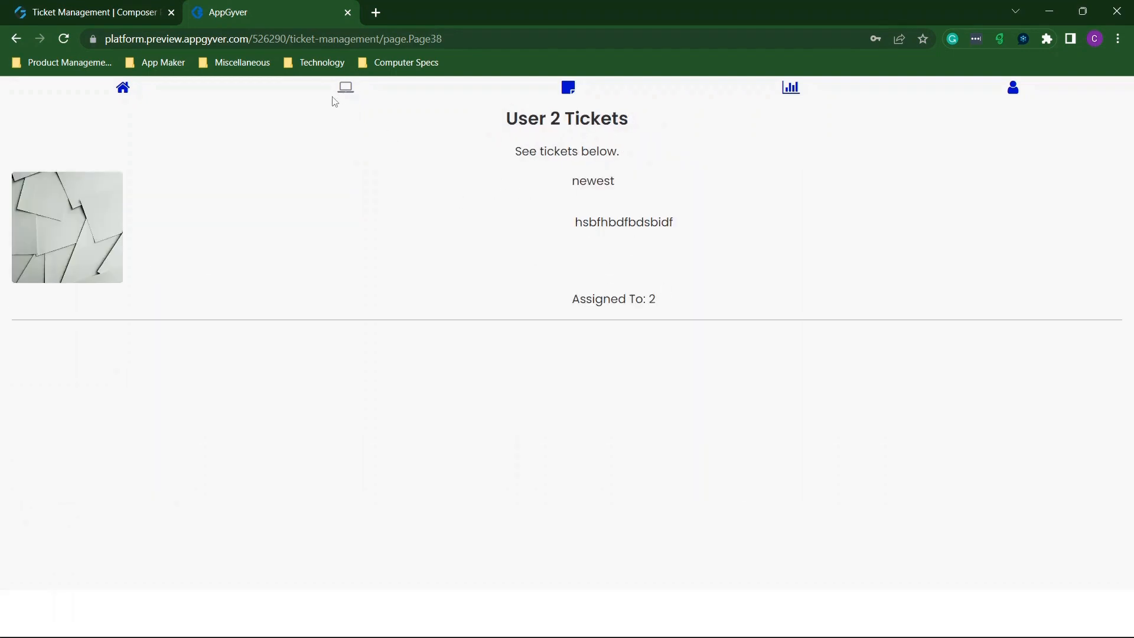
Check the Category 2 and Priority 2 ticket lists.
click(346, 89)
click(166, 345)
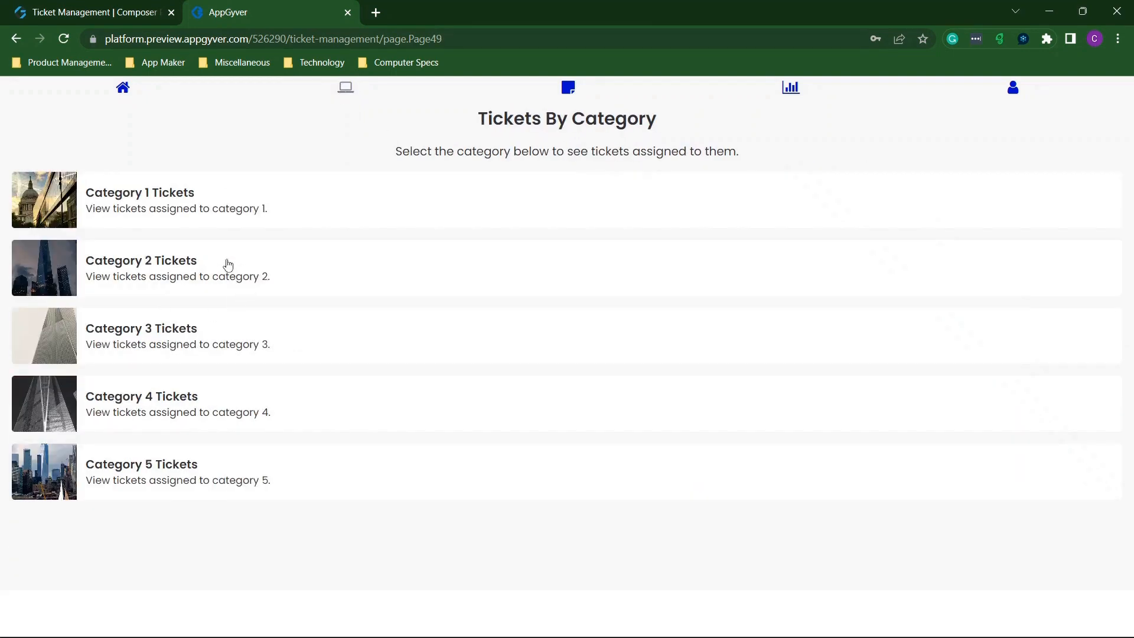
click(202, 263)
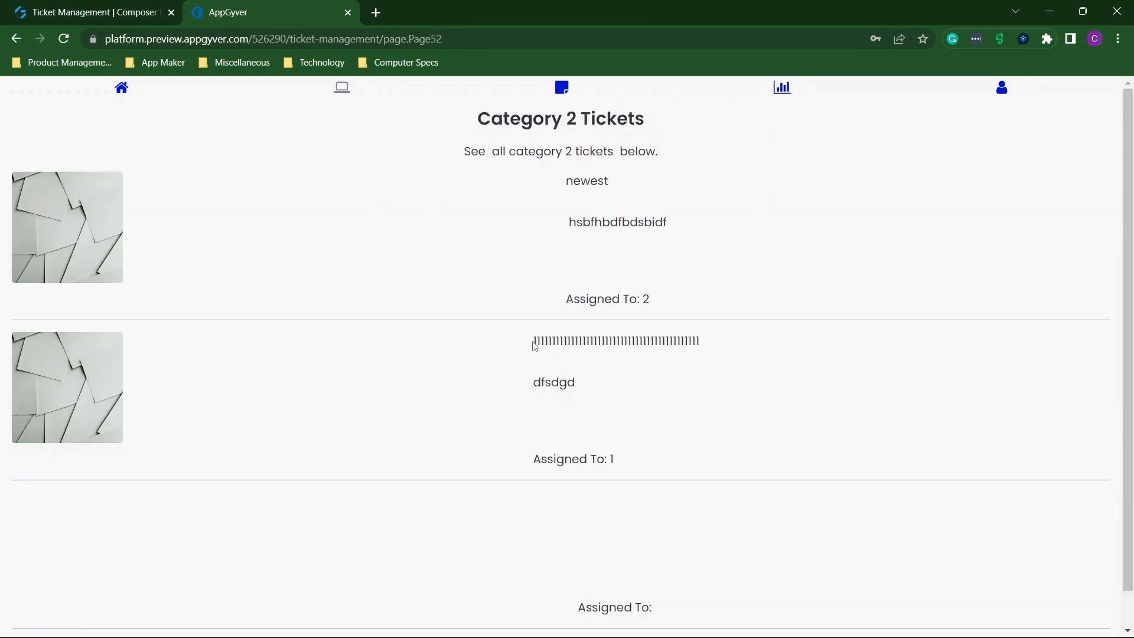
click(341, 90)
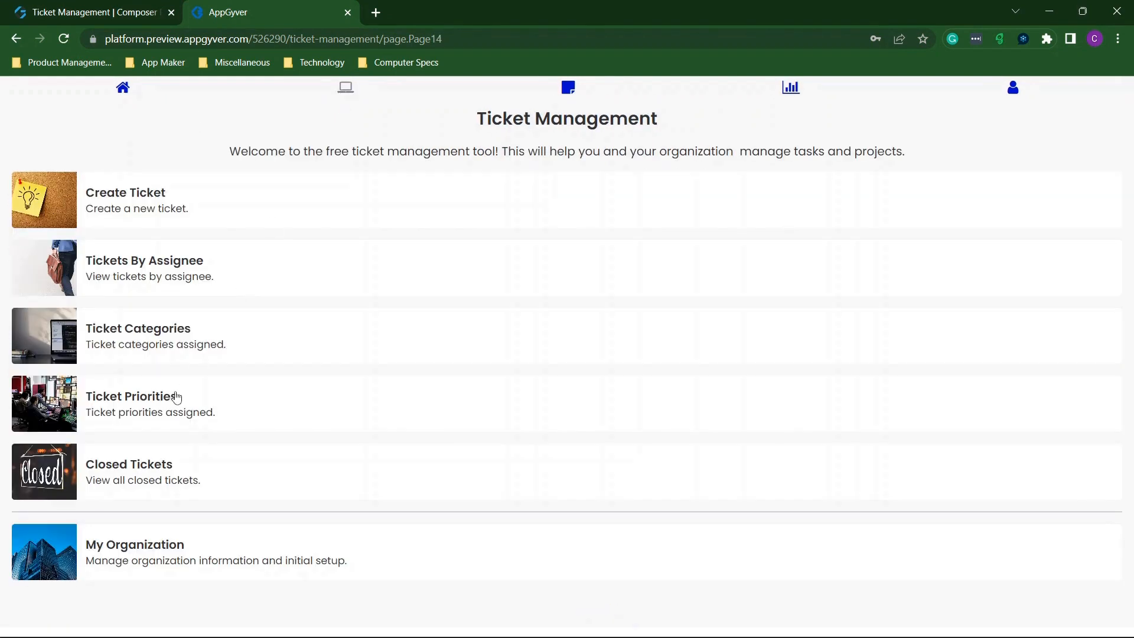
click(157, 399)
click(257, 276)
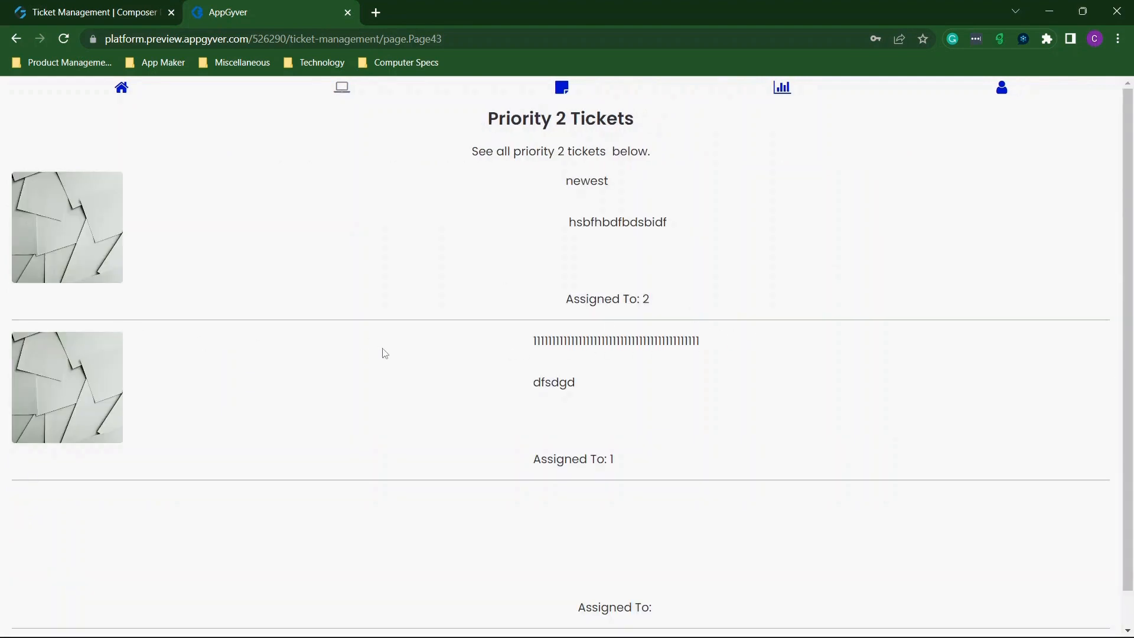
click(783, 94)
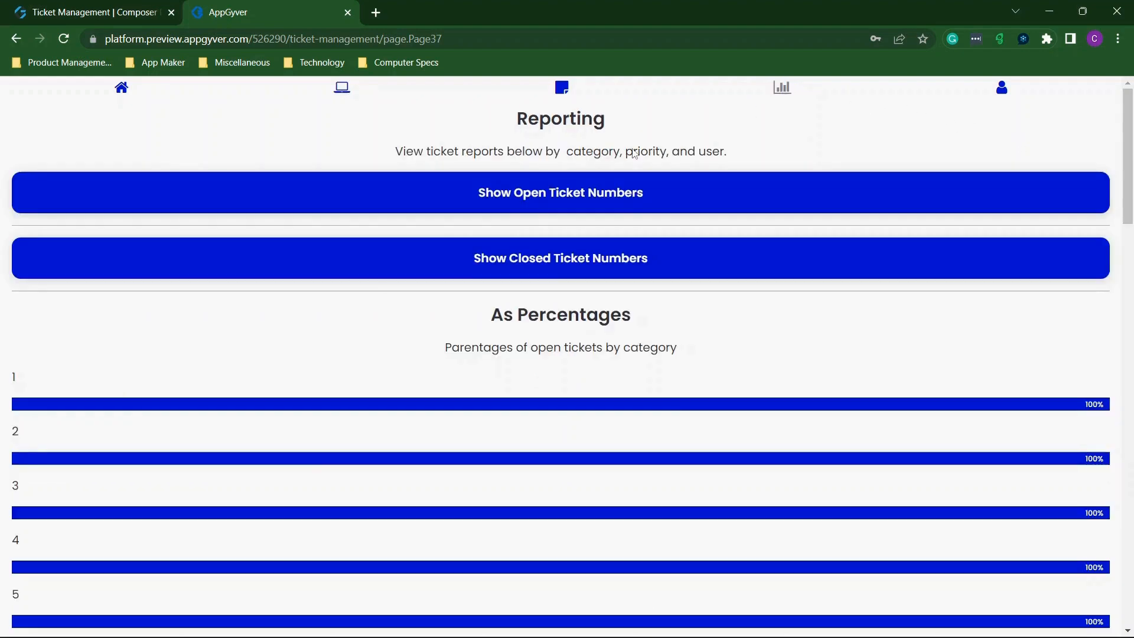
Show open ticket counts by category, priority and user, review the percentage bars, and snap the preview left.
click(533, 206)
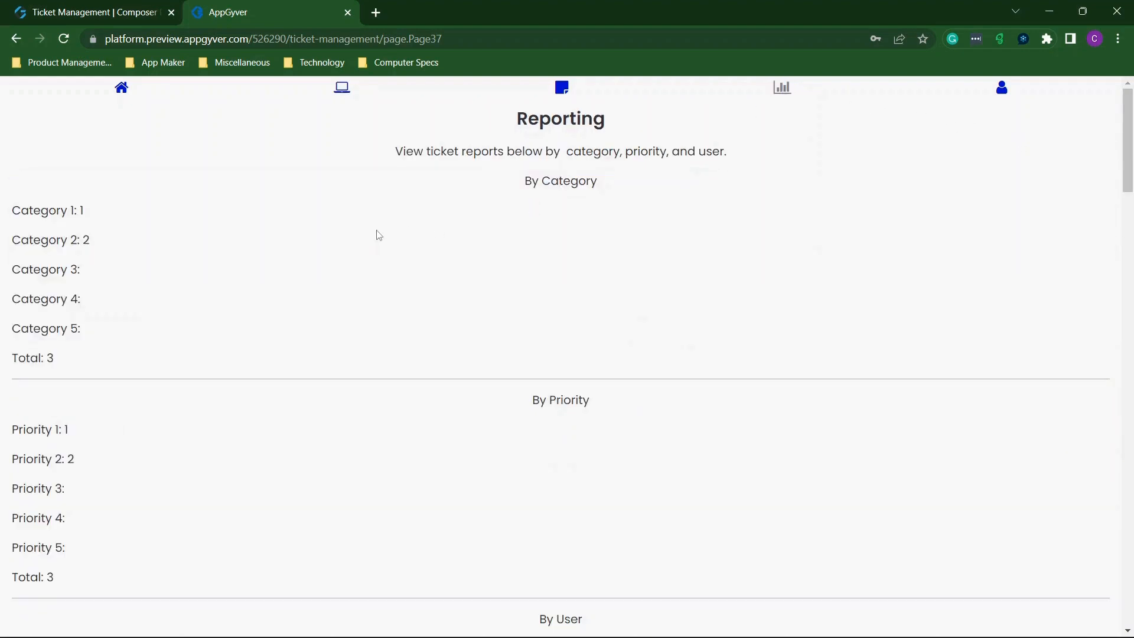
scroll(379, 235, down, 1)
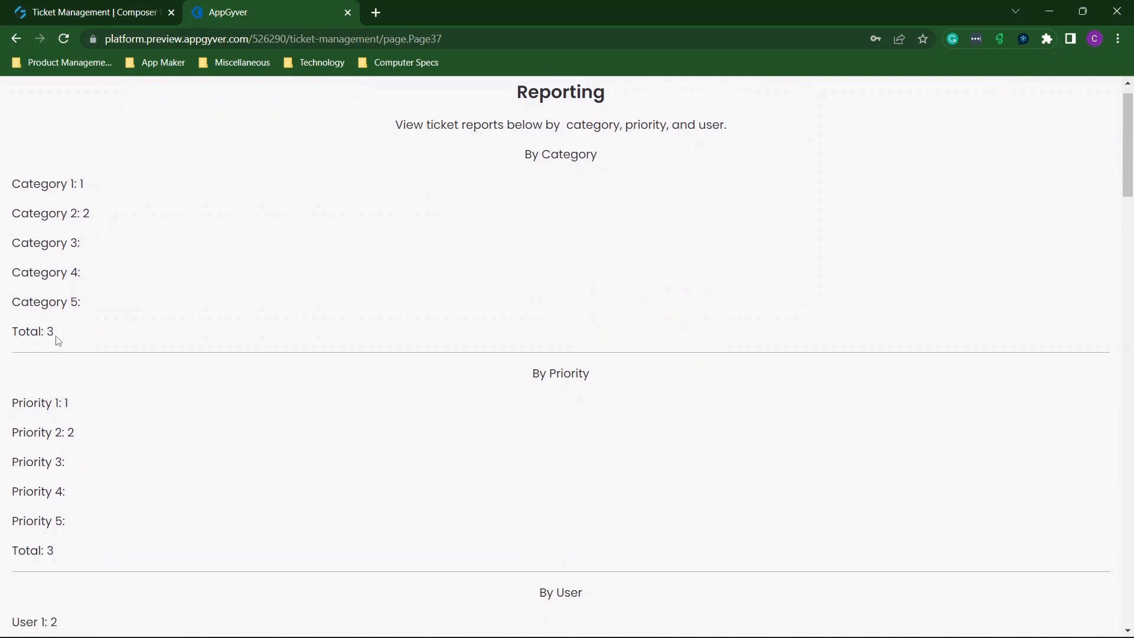
scroll(56, 337, down, 3)
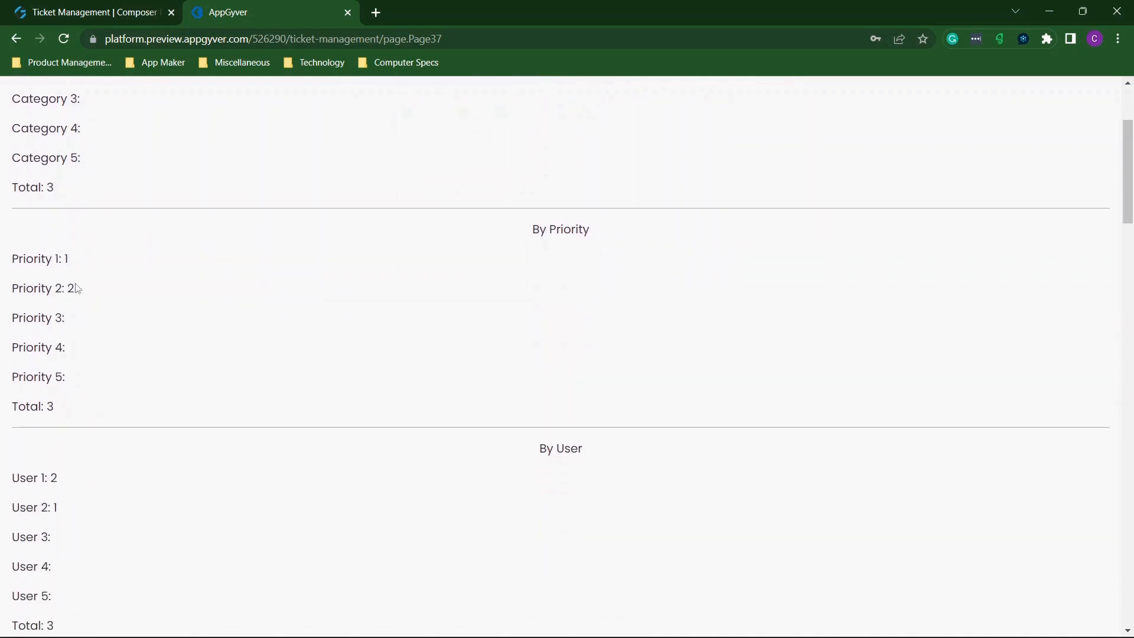
scroll(91, 333, down, 1)
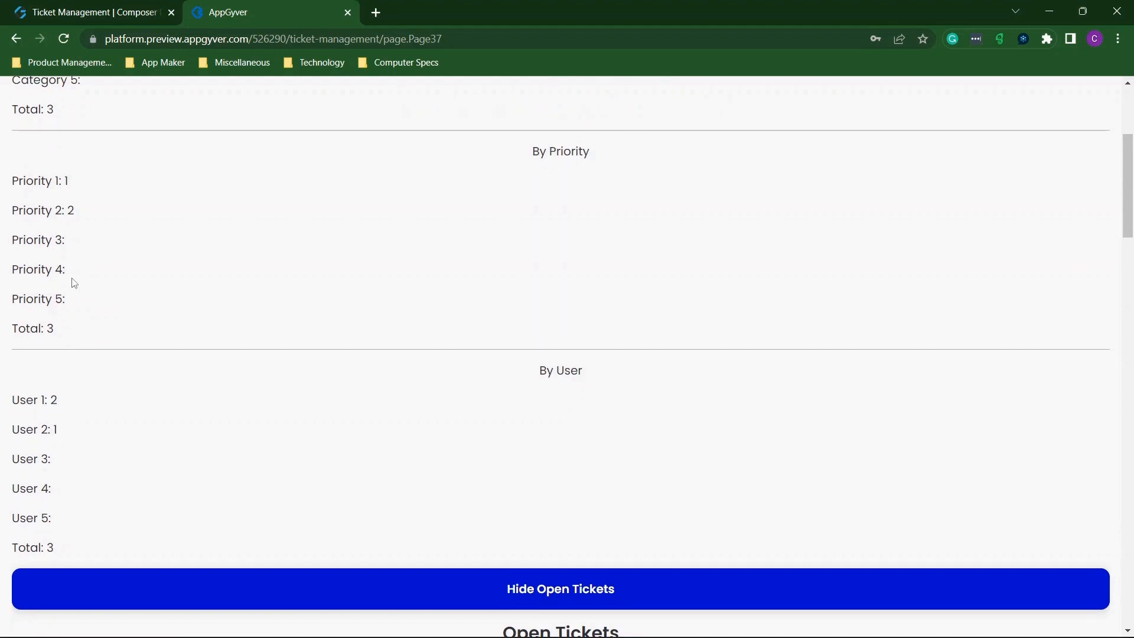
scroll(74, 283, down, 3)
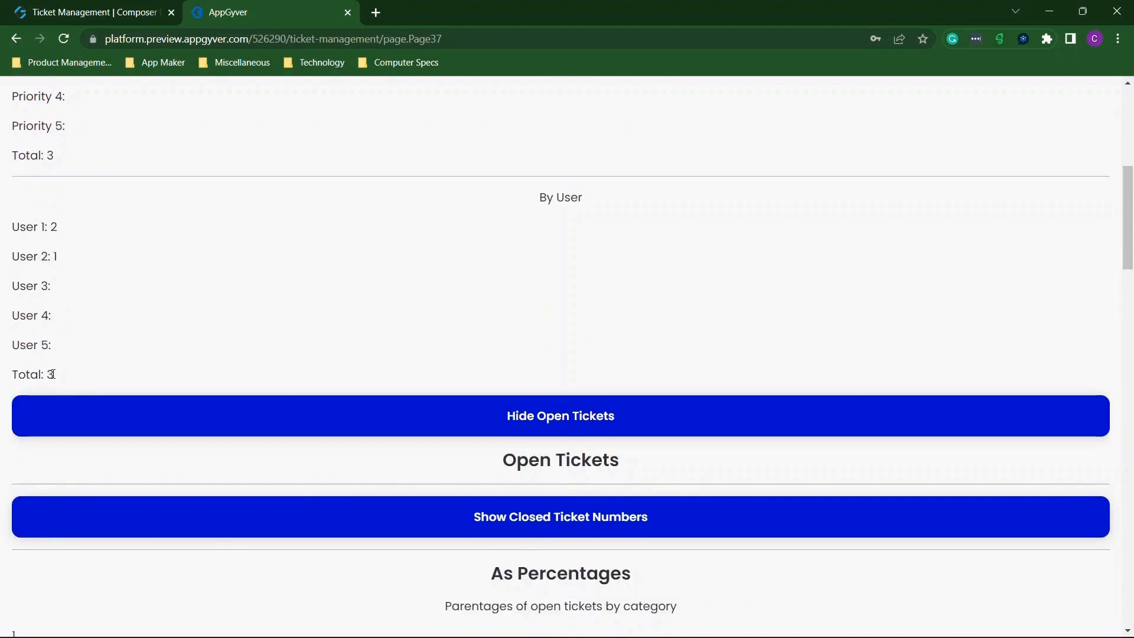
scroll(52, 374, up, 3)
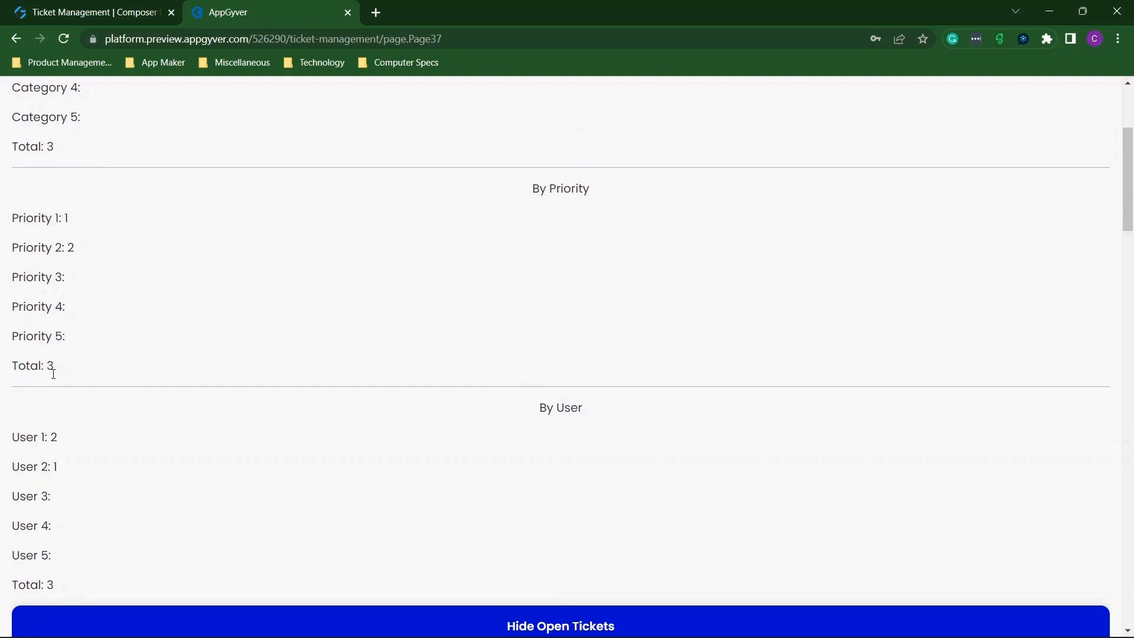
scroll(59, 380, down, 3)
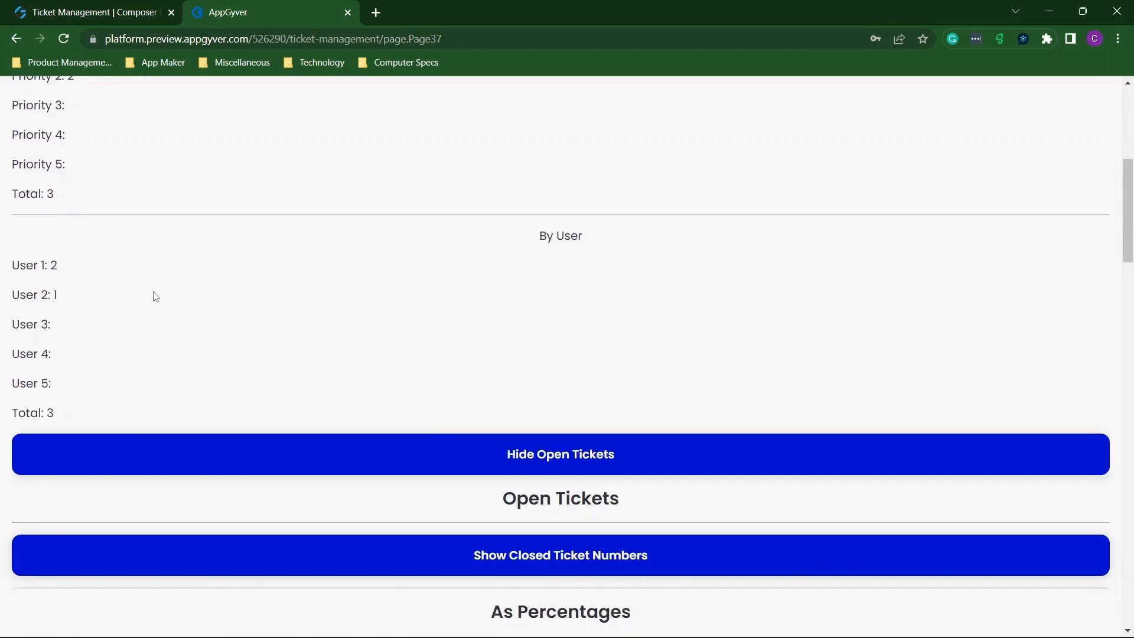
scroll(155, 297, down, 4)
scroll(155, 296, down, 3)
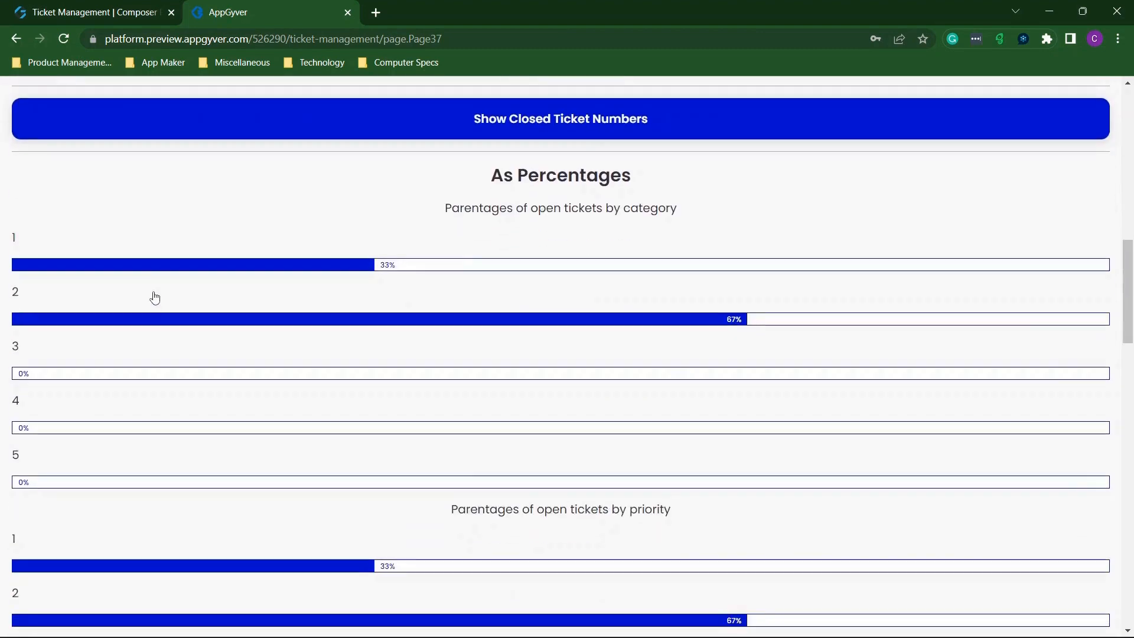
scroll(155, 297, down, 6)
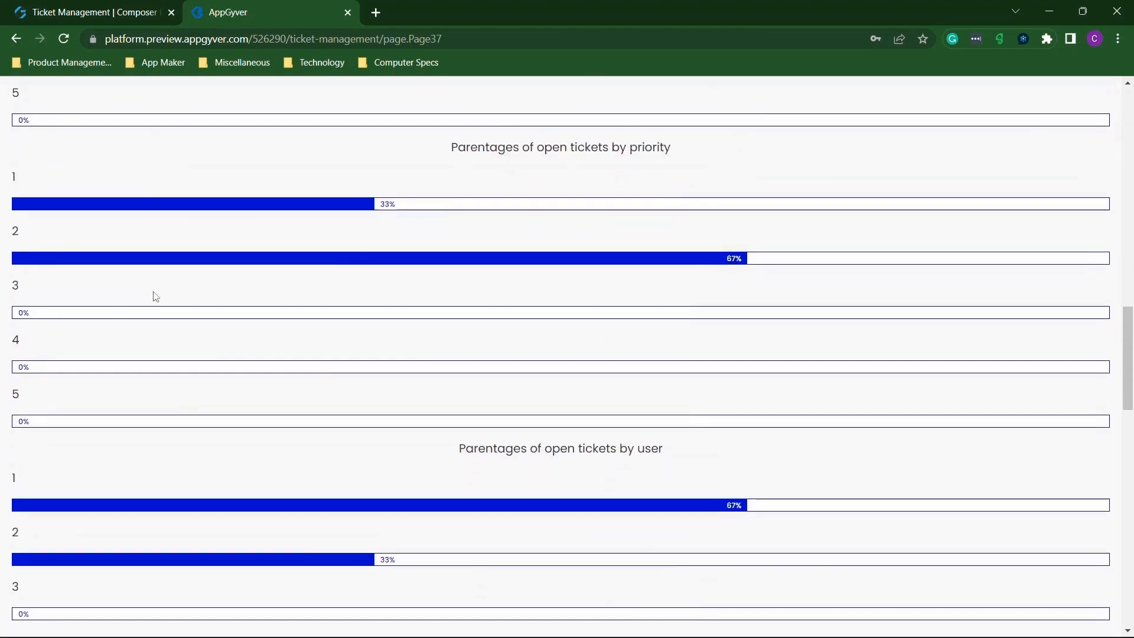
scroll(155, 296, down, 2)
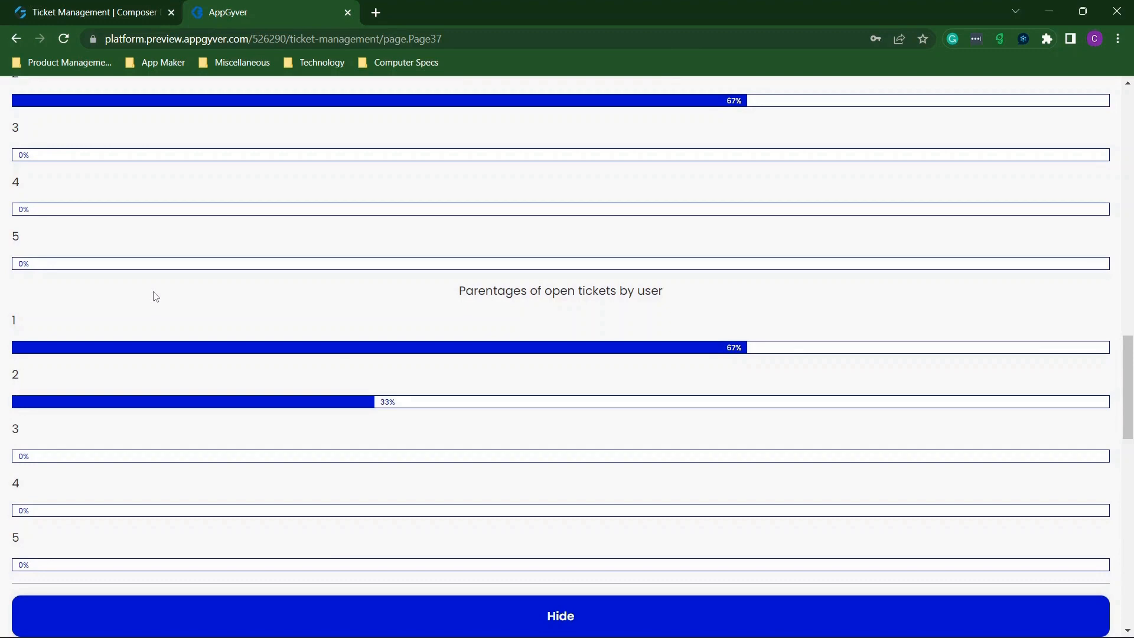
scroll(327, 350, up, 7)
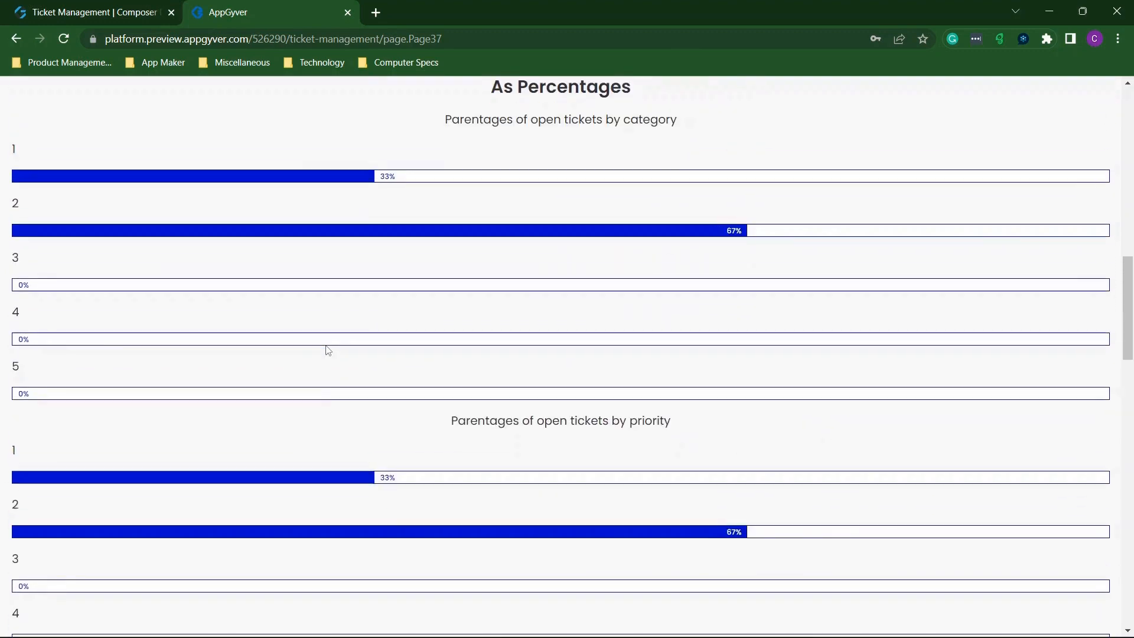
scroll(476, 444, down, 9)
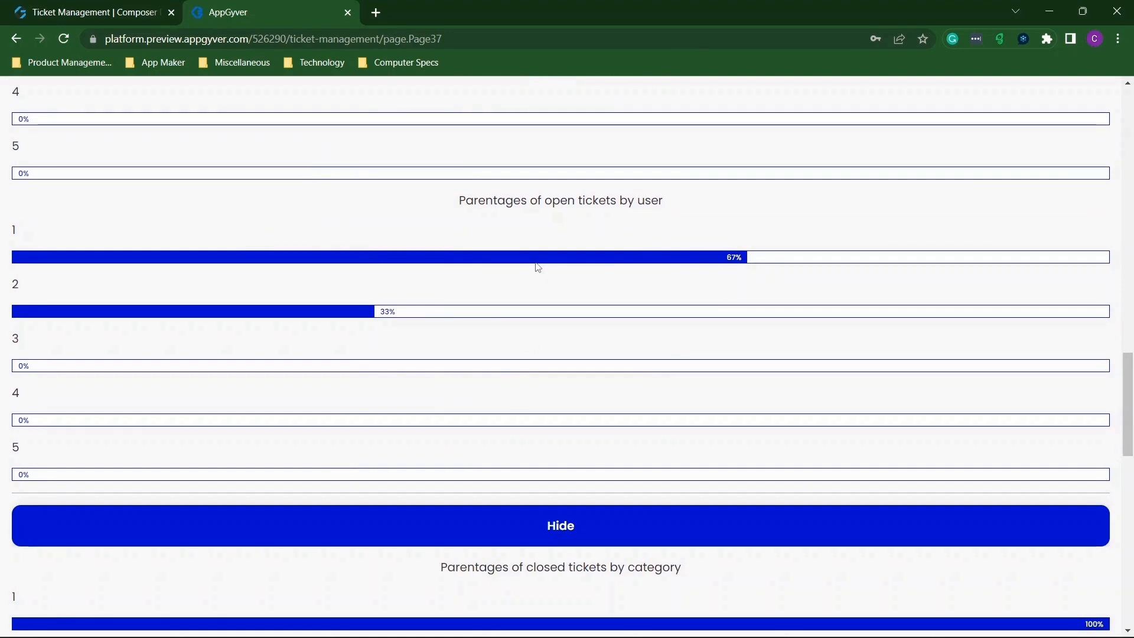
scroll(517, 254, up, 10)
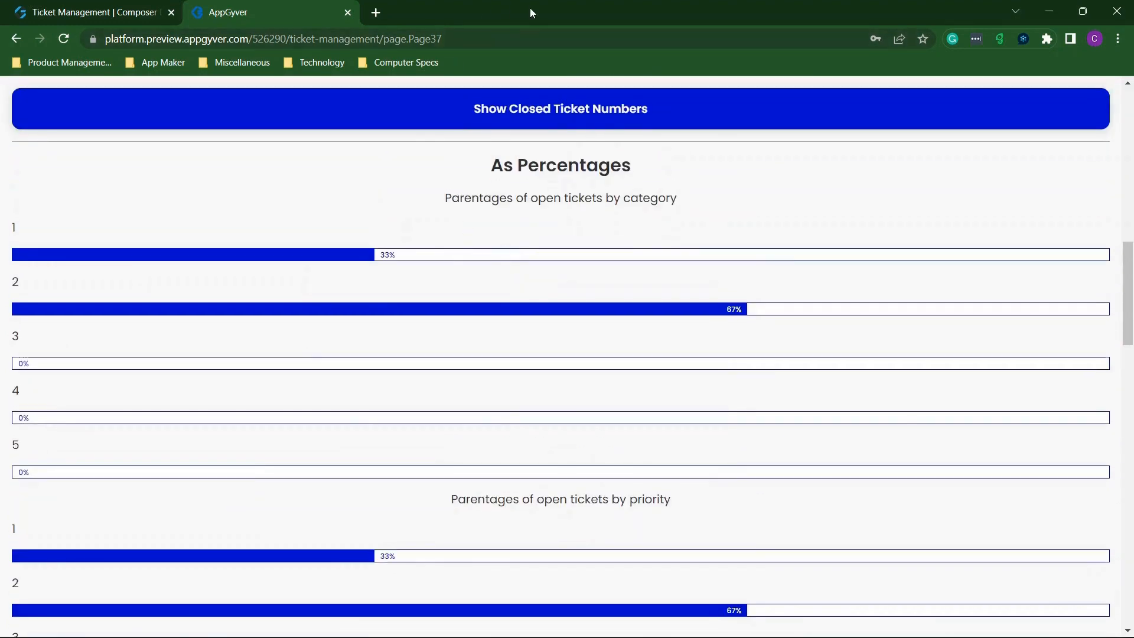
drag(513, 18, 3, 99)
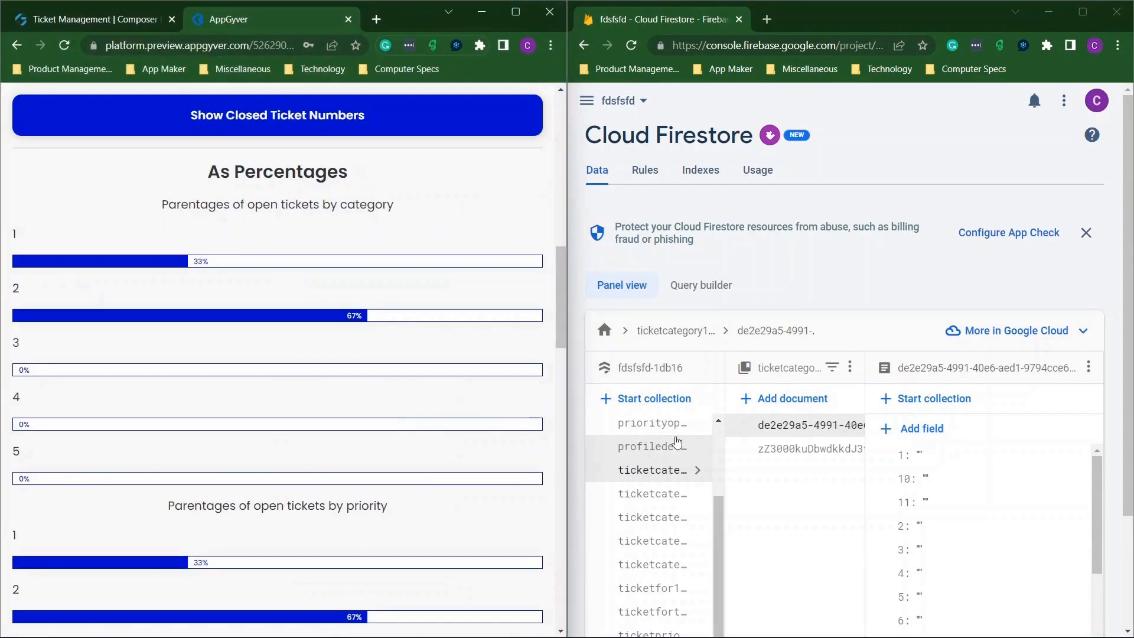
Open the profiledetails collection in Firestore and maximize the Firebase Console window.
click(664, 453)
scroll(650, 490, down, 2)
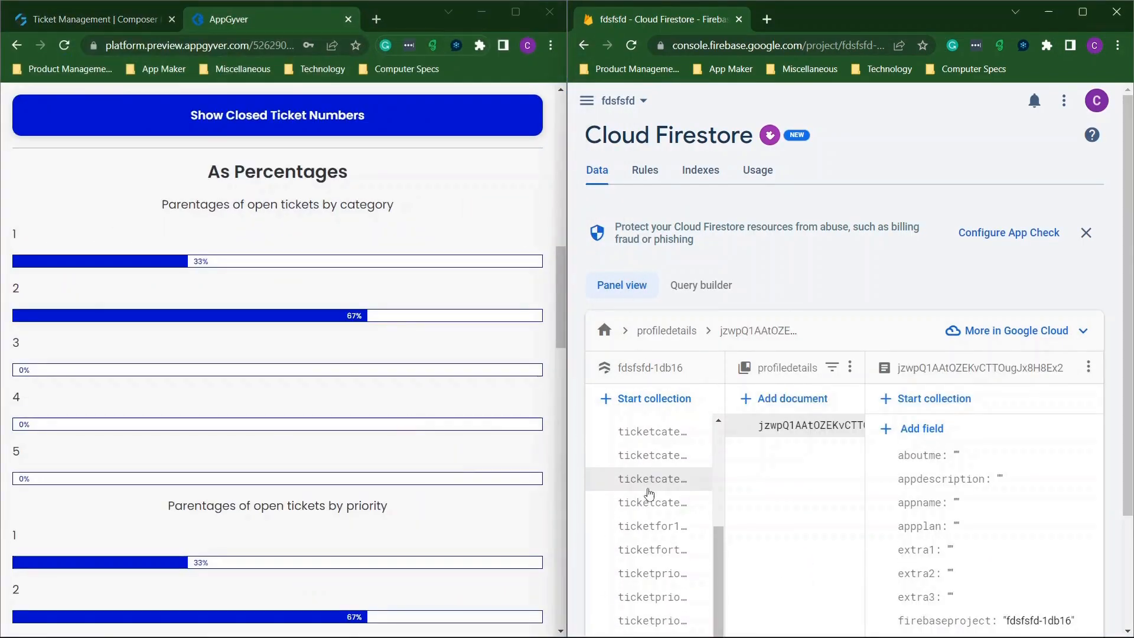
scroll(650, 522, down, 1)
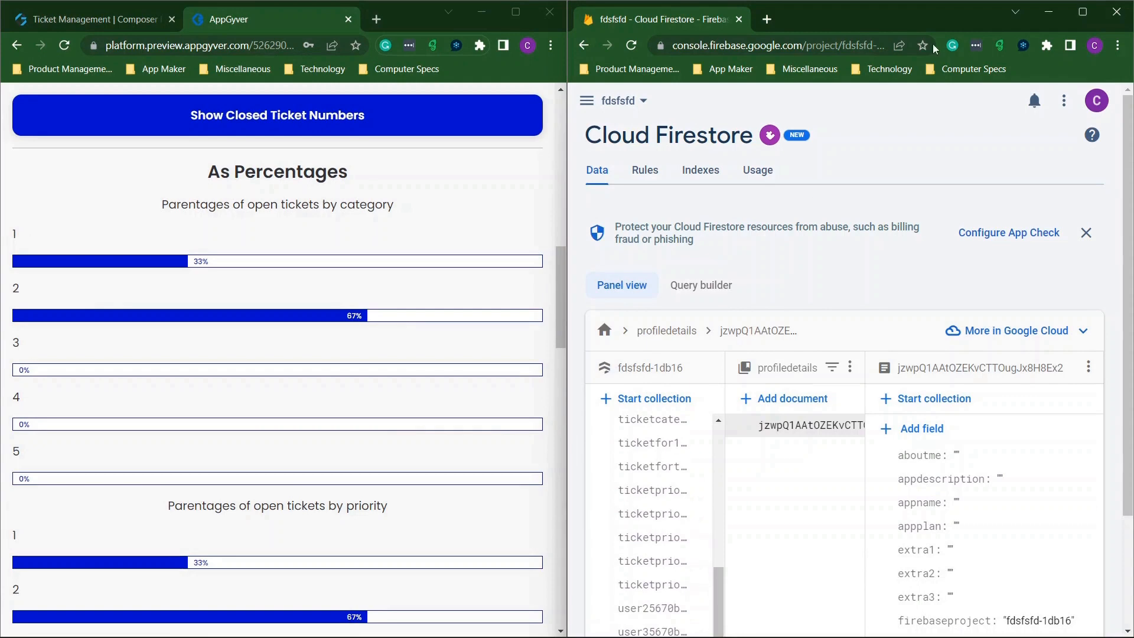
click(1072, 18)
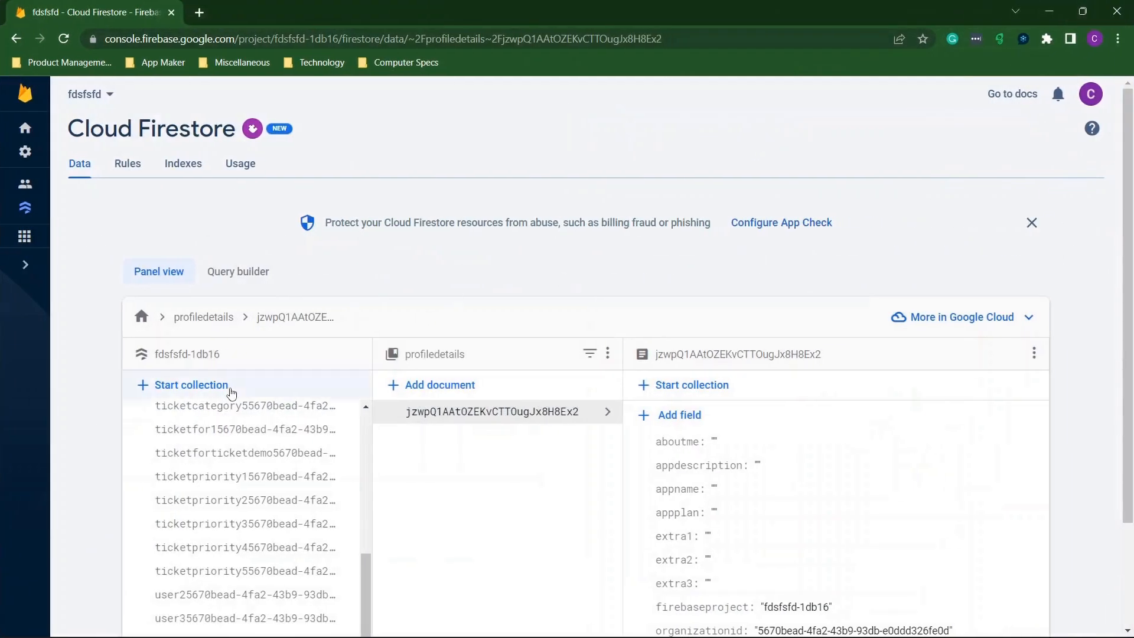
scroll(249, 469, down, 2)
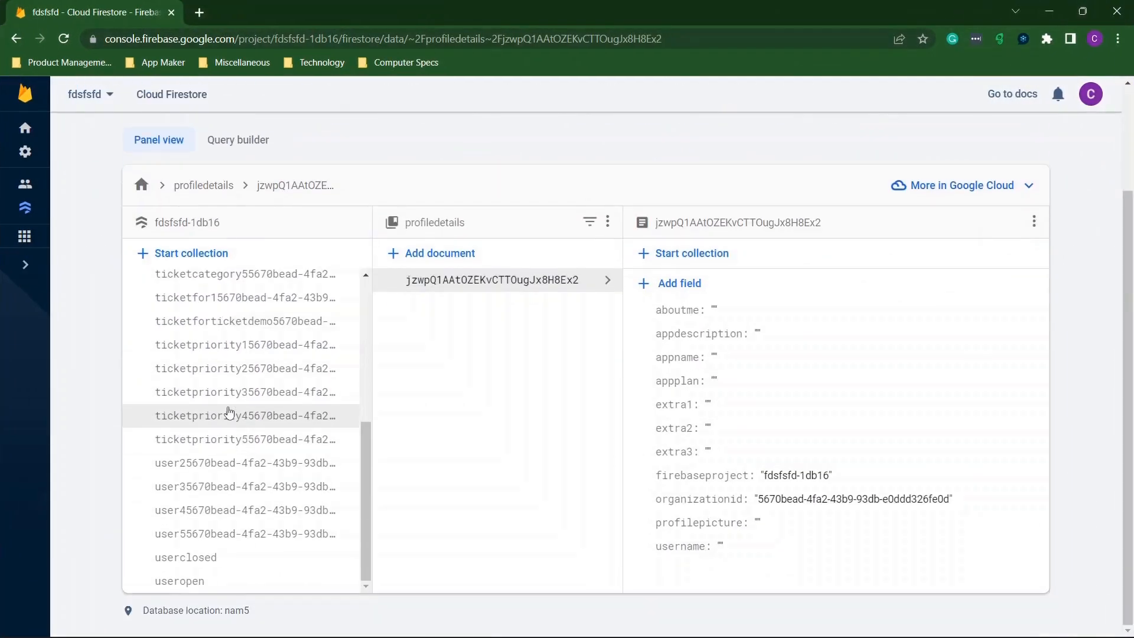
scroll(230, 412, up, 6)
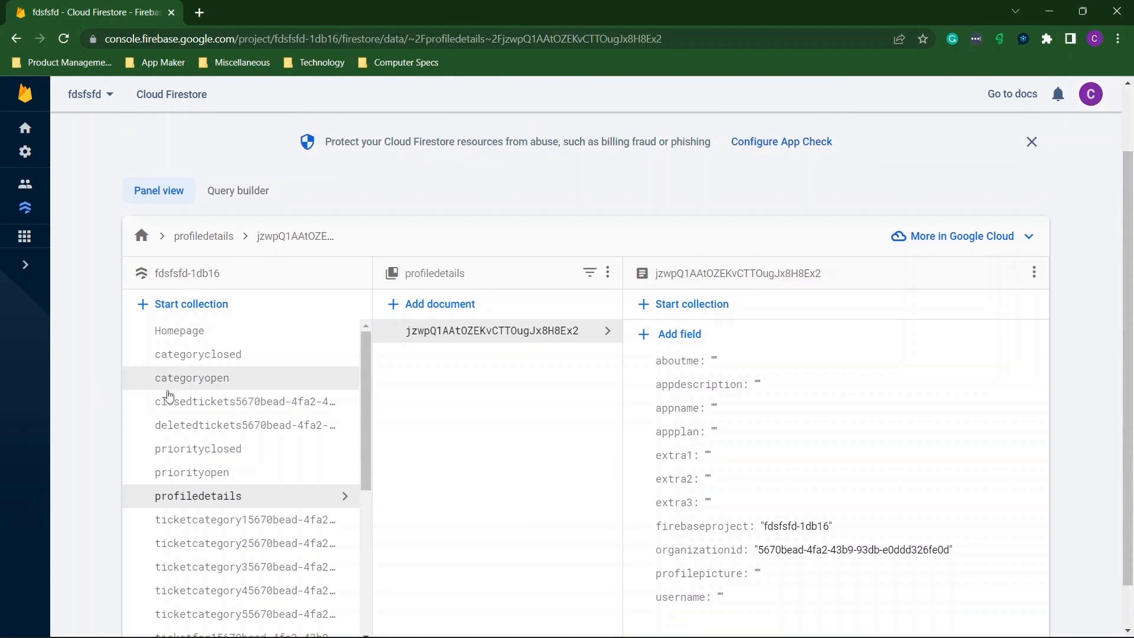
Inspect categoryclosed, categoryopen, priorityopen, priorityclosed, userclosed and finally the useropen document.
click(206, 358)
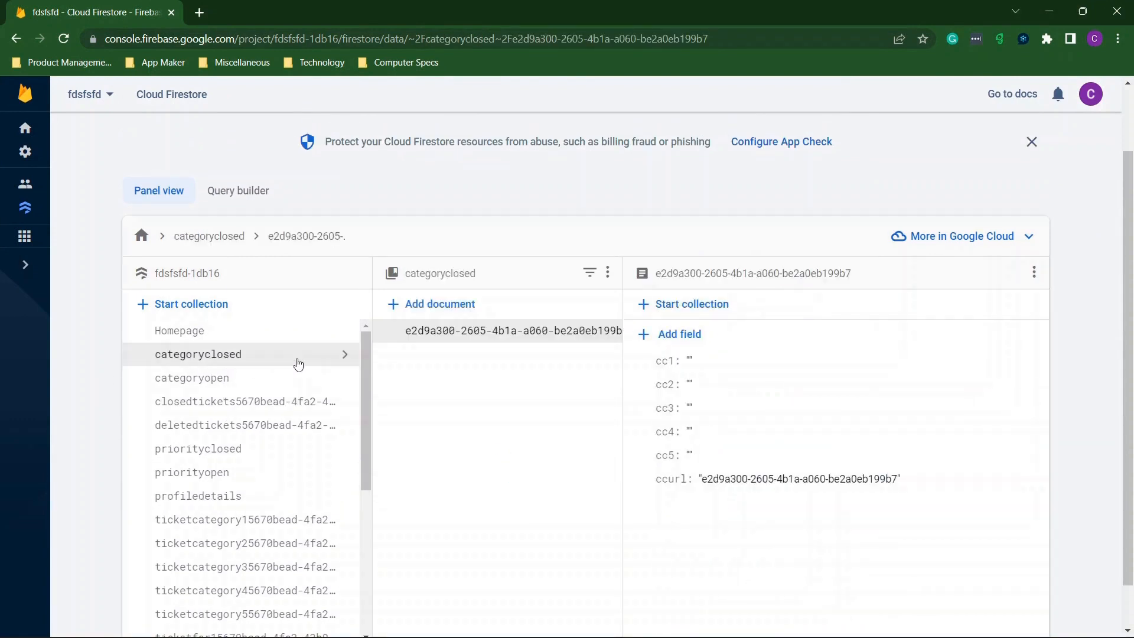
click(237, 385)
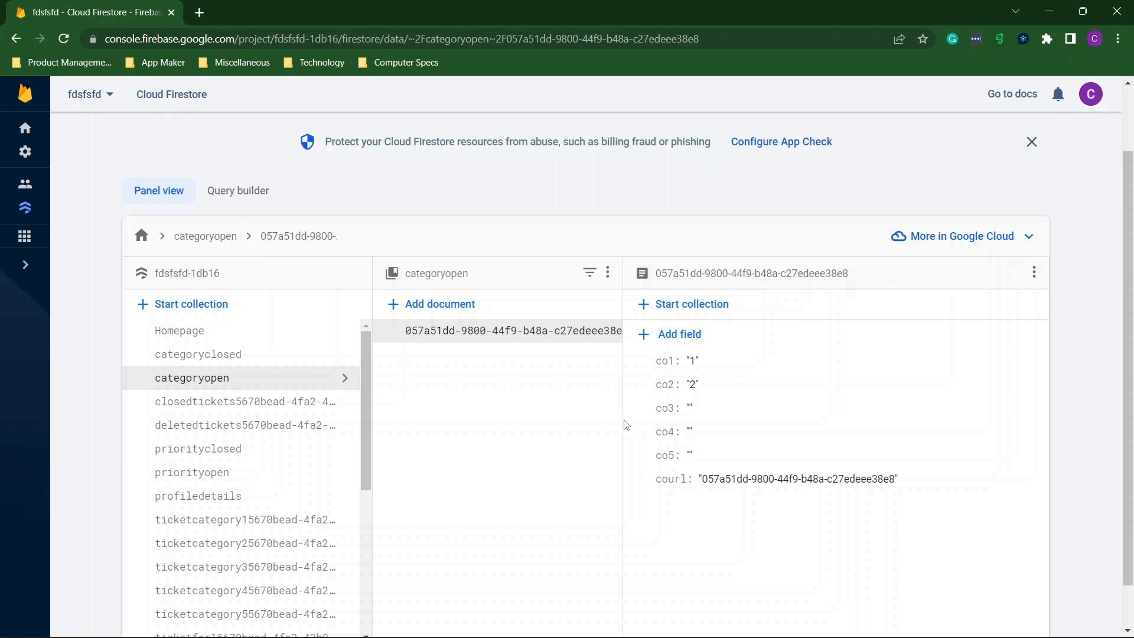
click(228, 470)
click(231, 449)
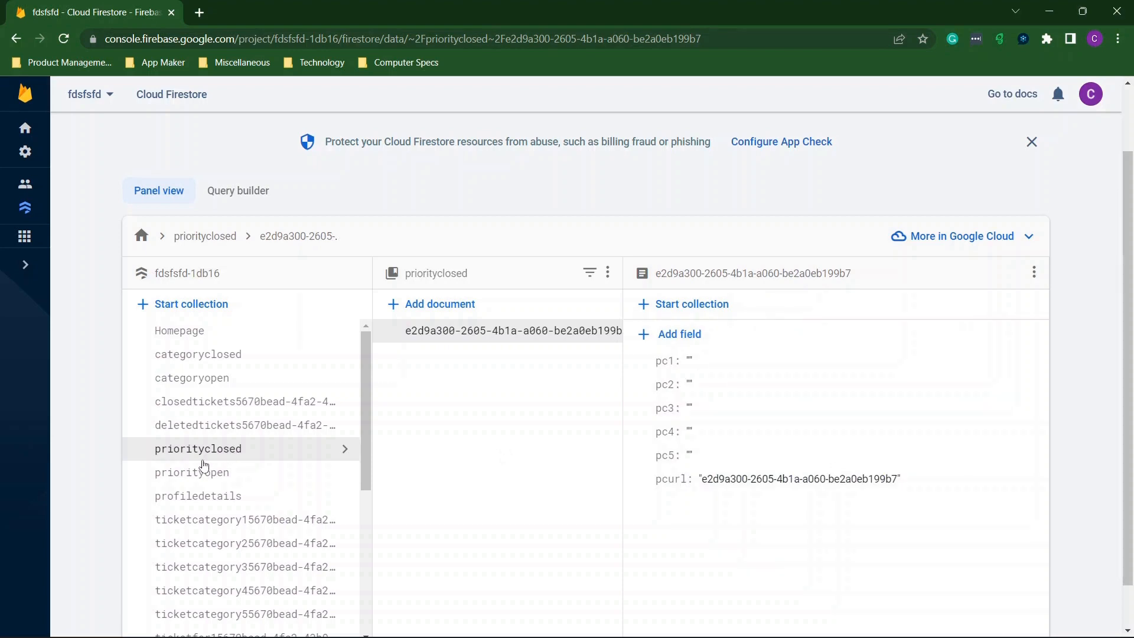
scroll(213, 467, down, 5)
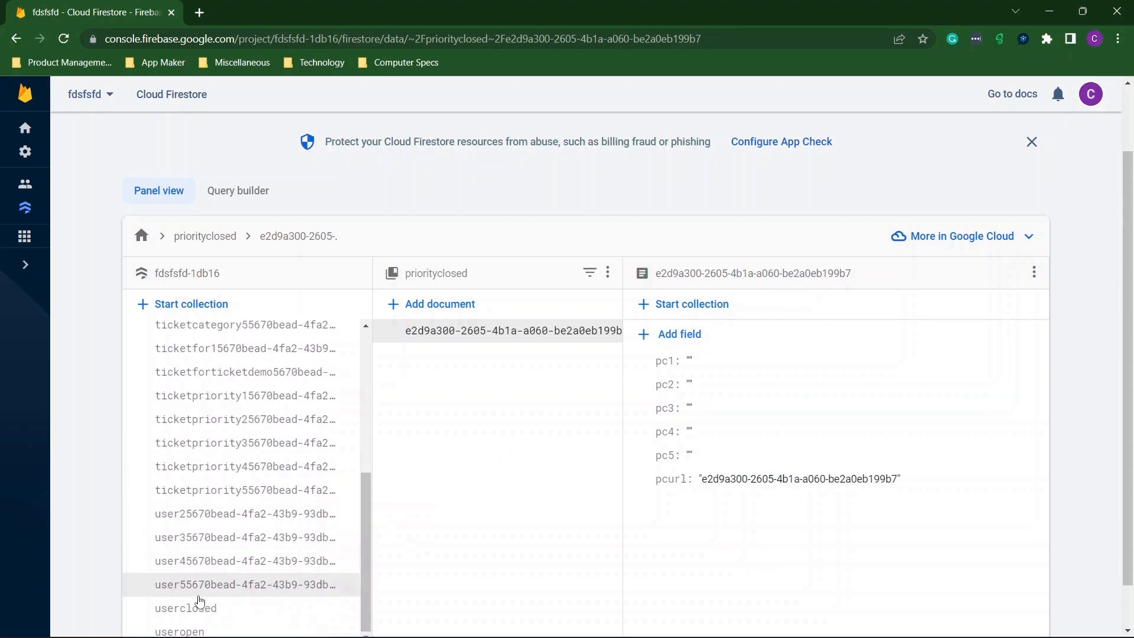
click(221, 604)
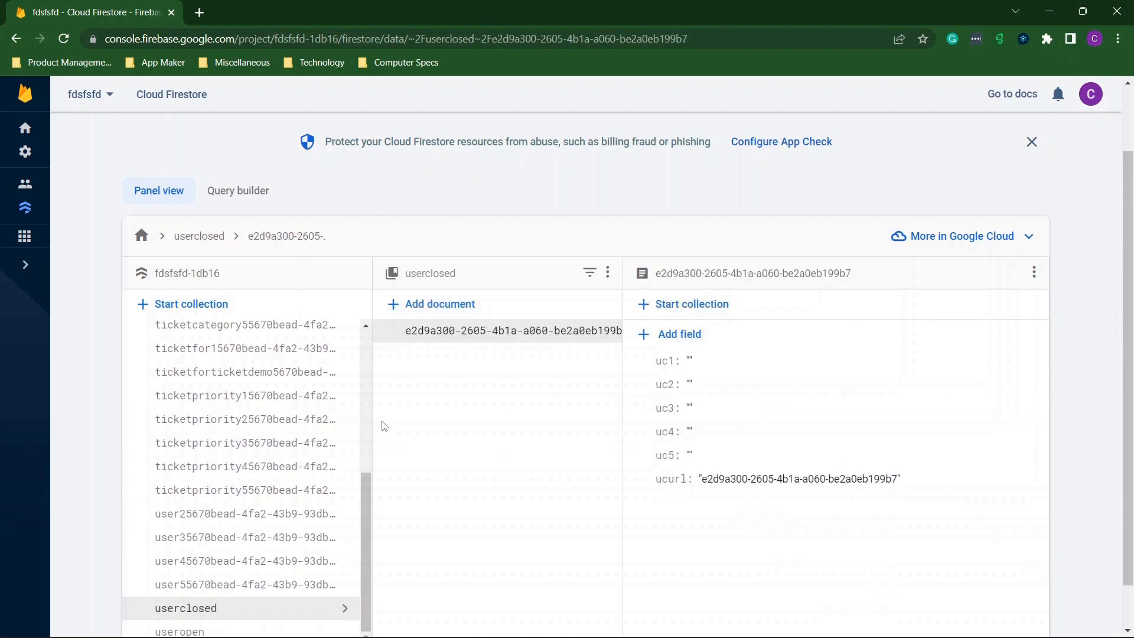
scroll(546, 393, down, 1)
click(223, 584)
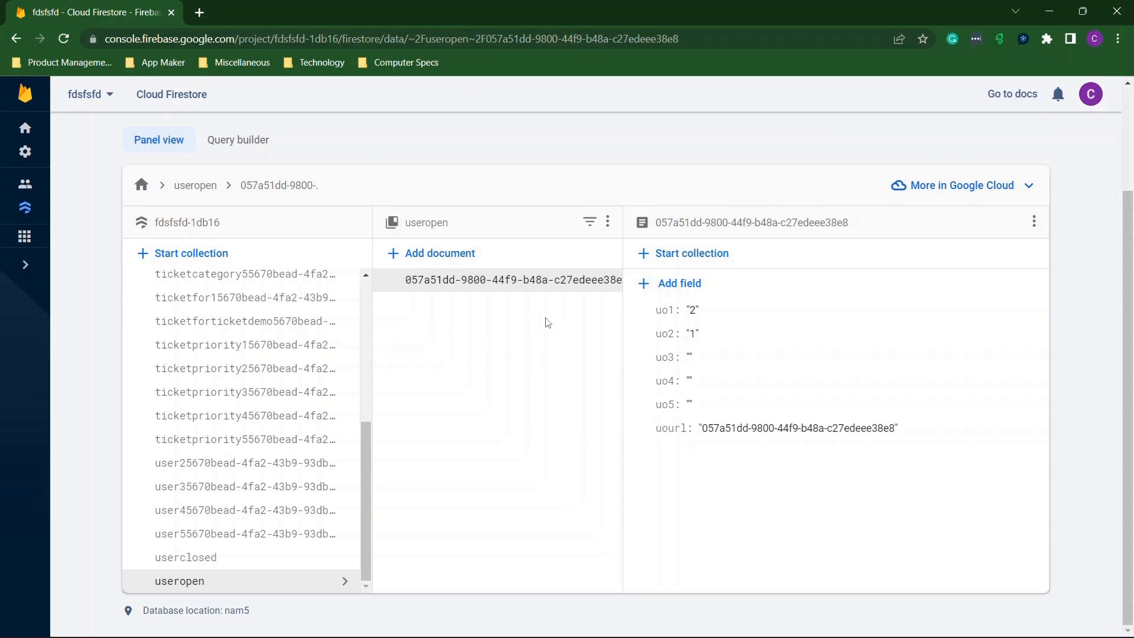
Open the uo1 field's editor to check its value 2, then cancel without changes.
click(696, 310)
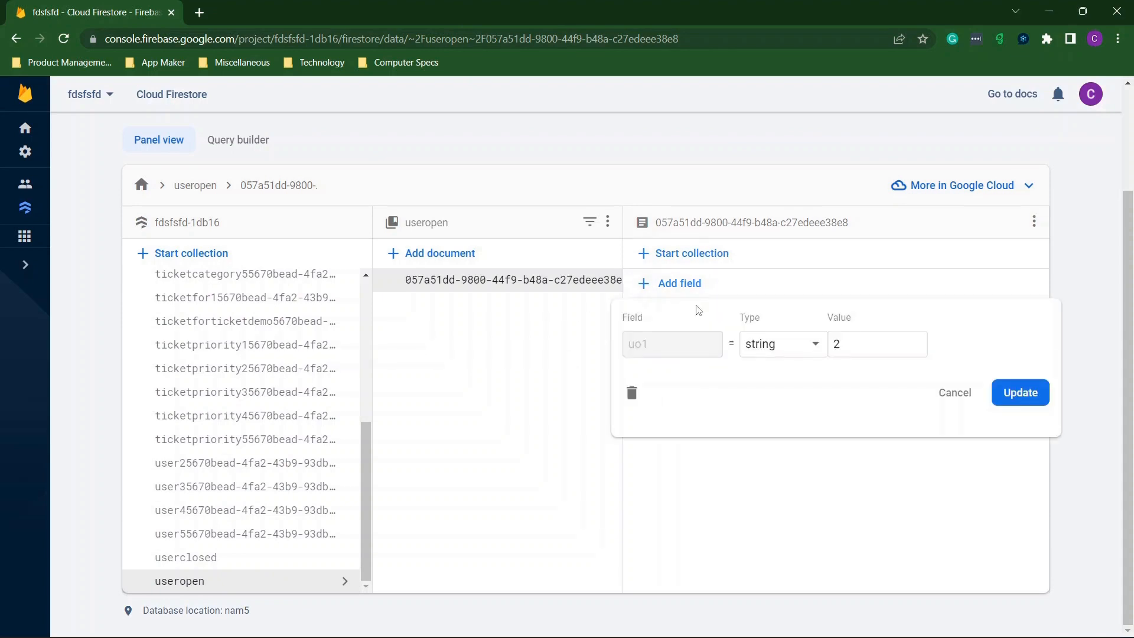
double_click(880, 338)
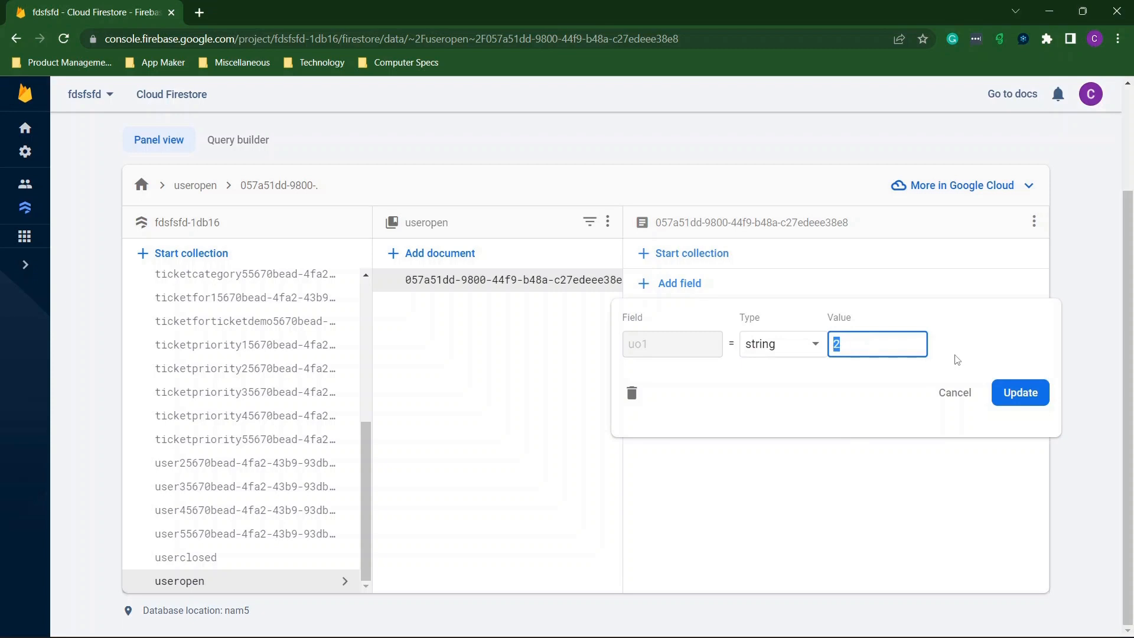
click(951, 393)
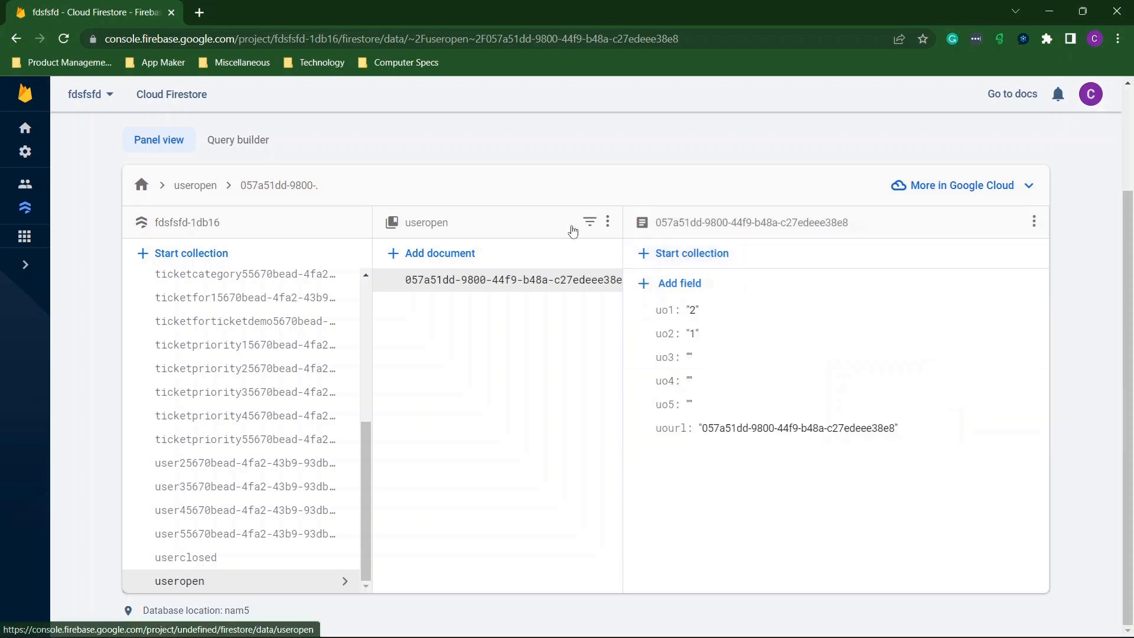
Snap the Firestore window right of the preview and recheck uo1 without editing it.
drag(130, 15, 1131, 118)
scroll(403, 192, up, 8)
scroll(404, 193, up, 5)
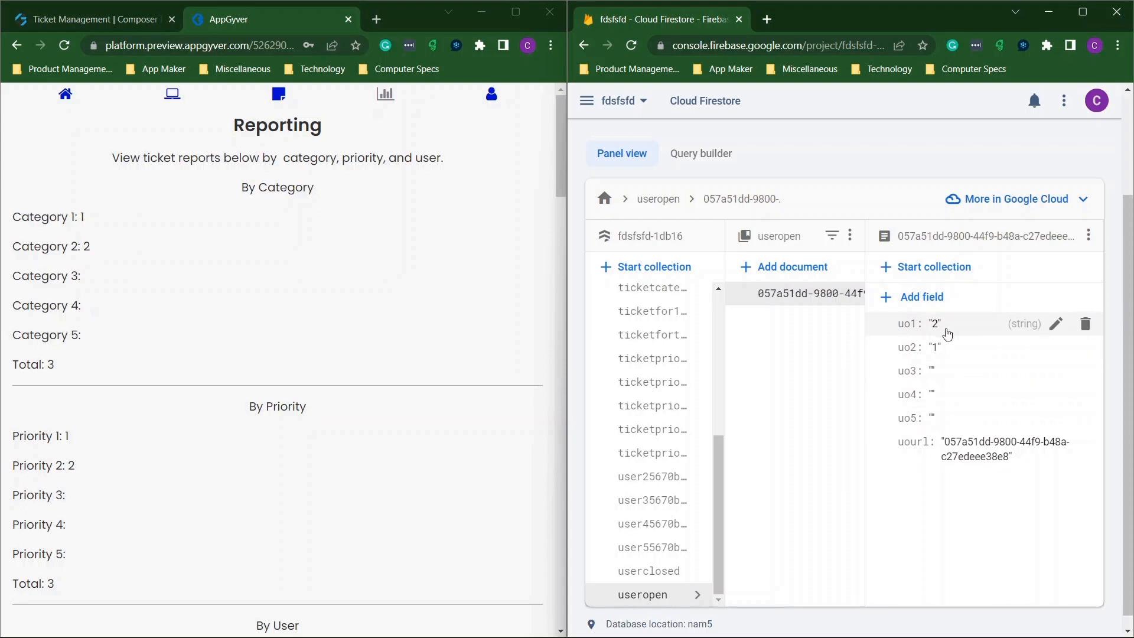
click(938, 324)
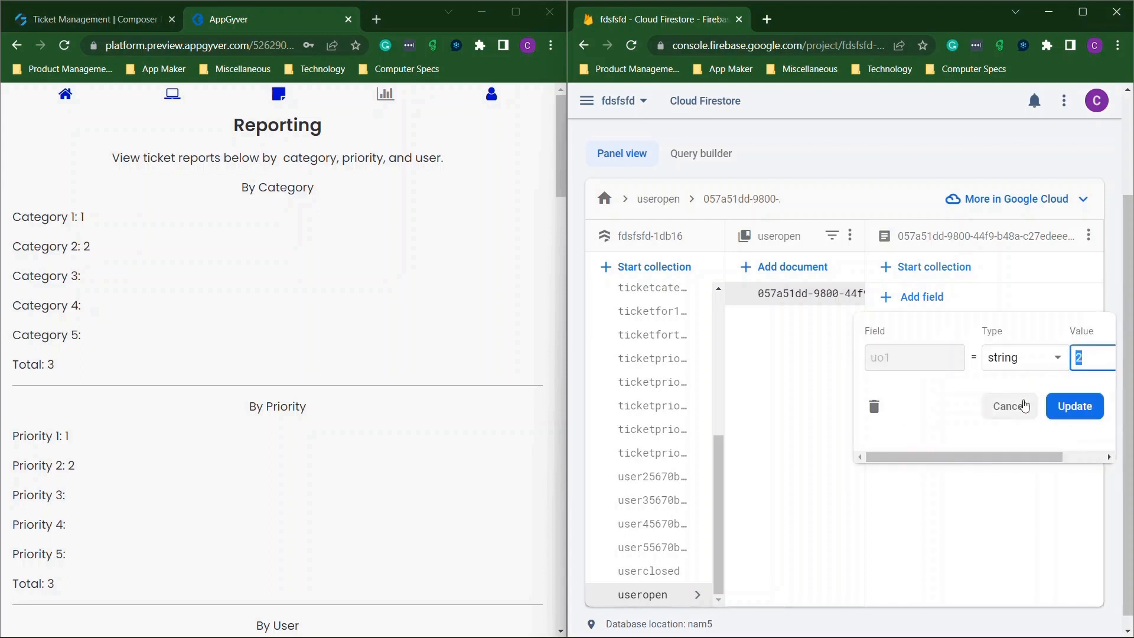
click(1009, 406)
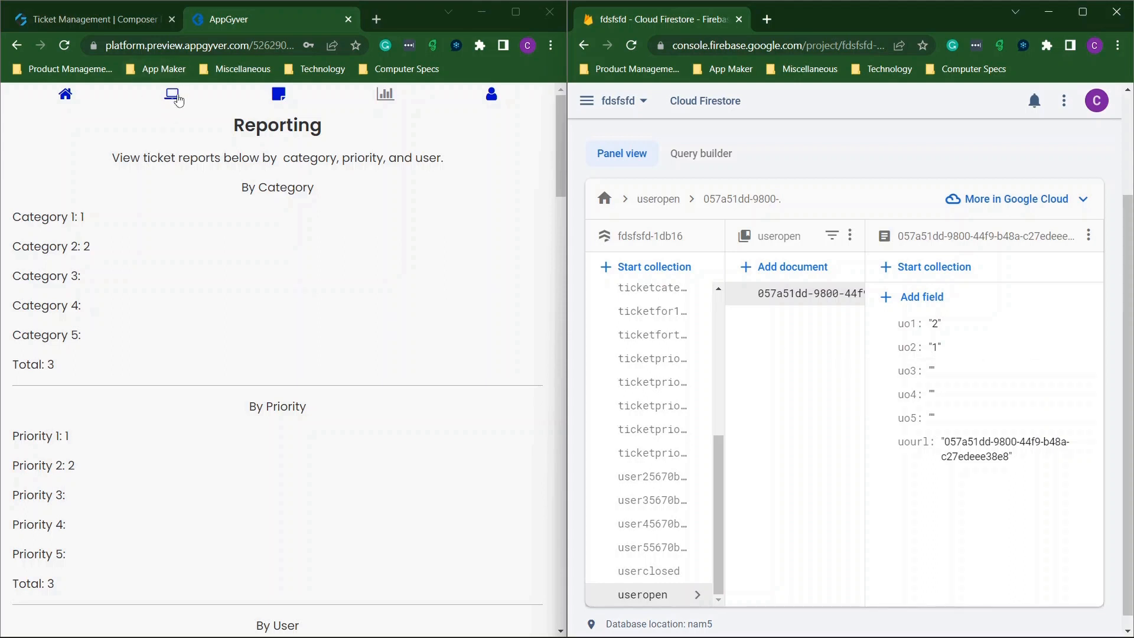
Maximize the preview, go to Category 1 tickets and open the ercvtby ticket's details.
click(518, 13)
click(348, 97)
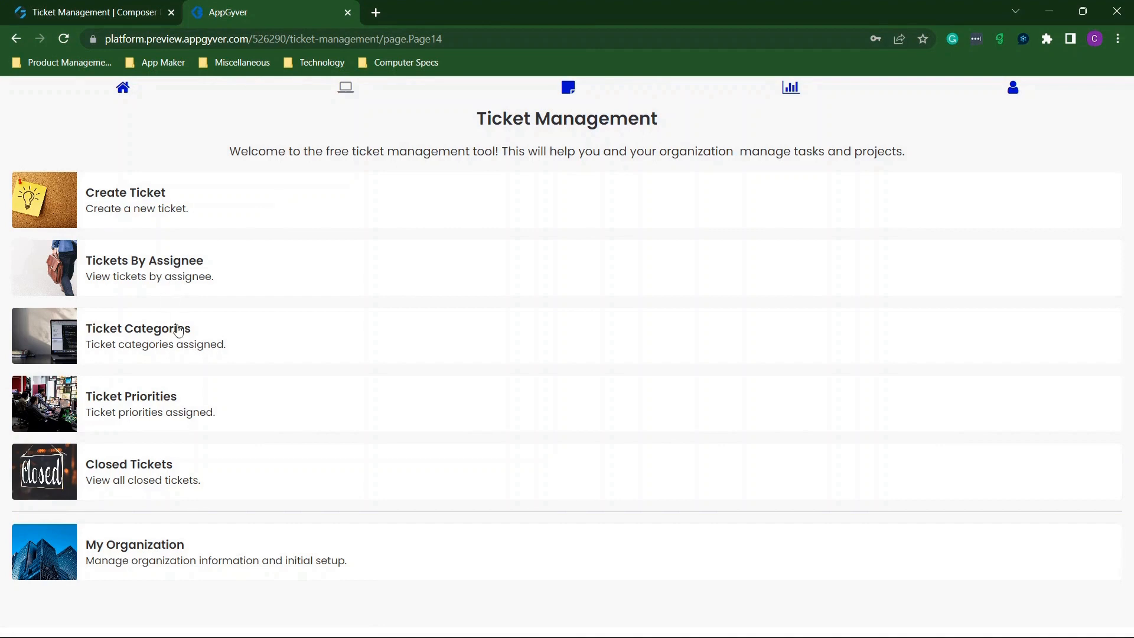
click(566, 92)
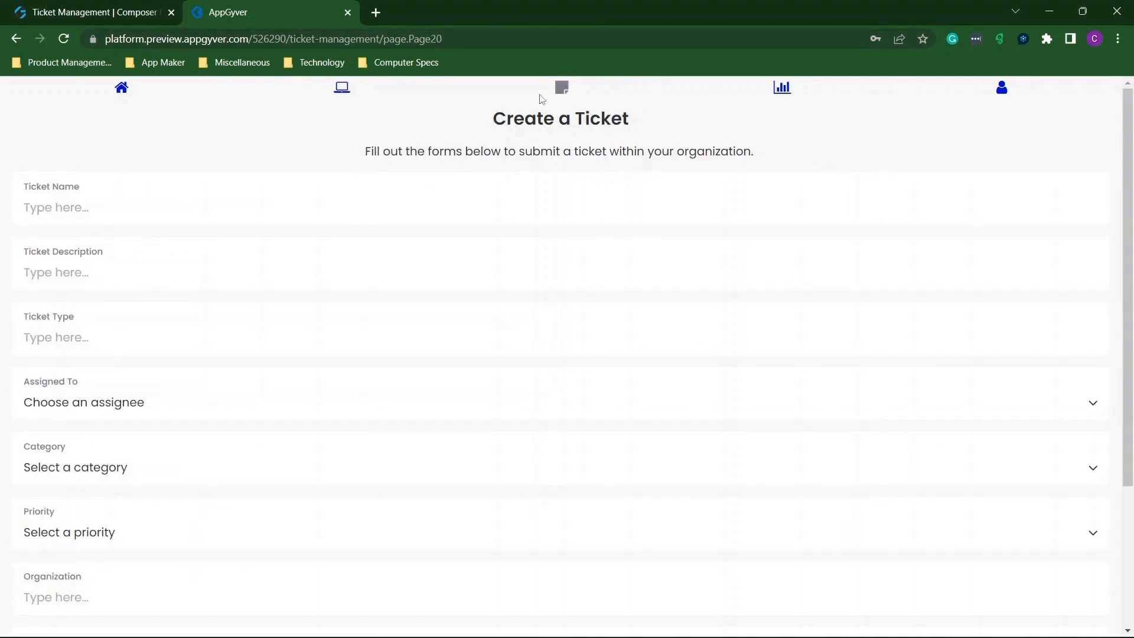
click(342, 93)
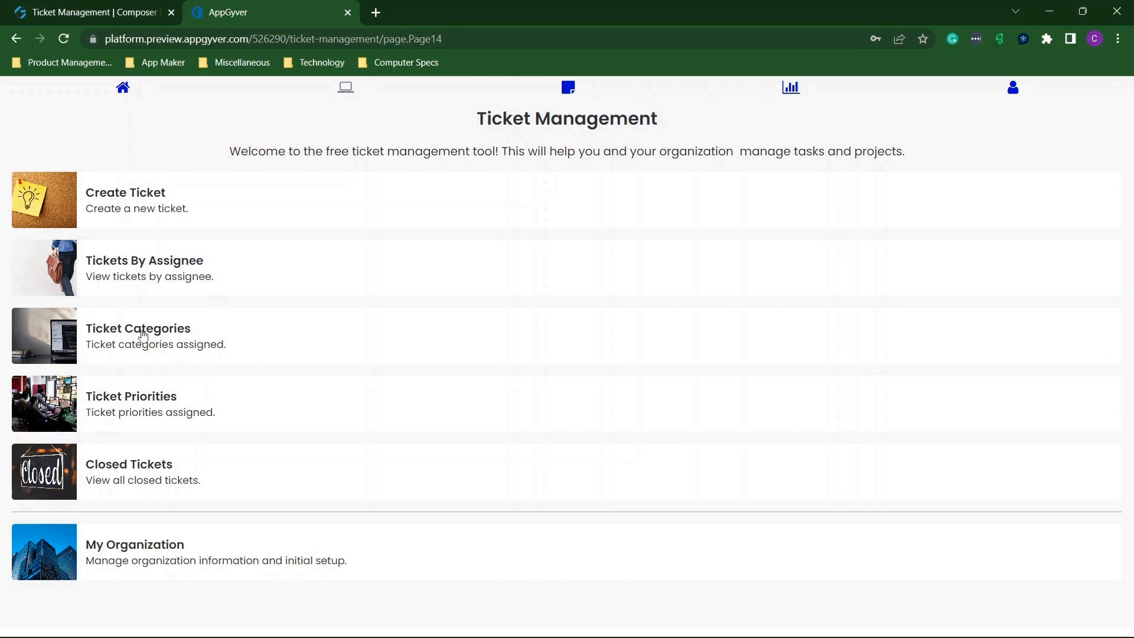
click(201, 326)
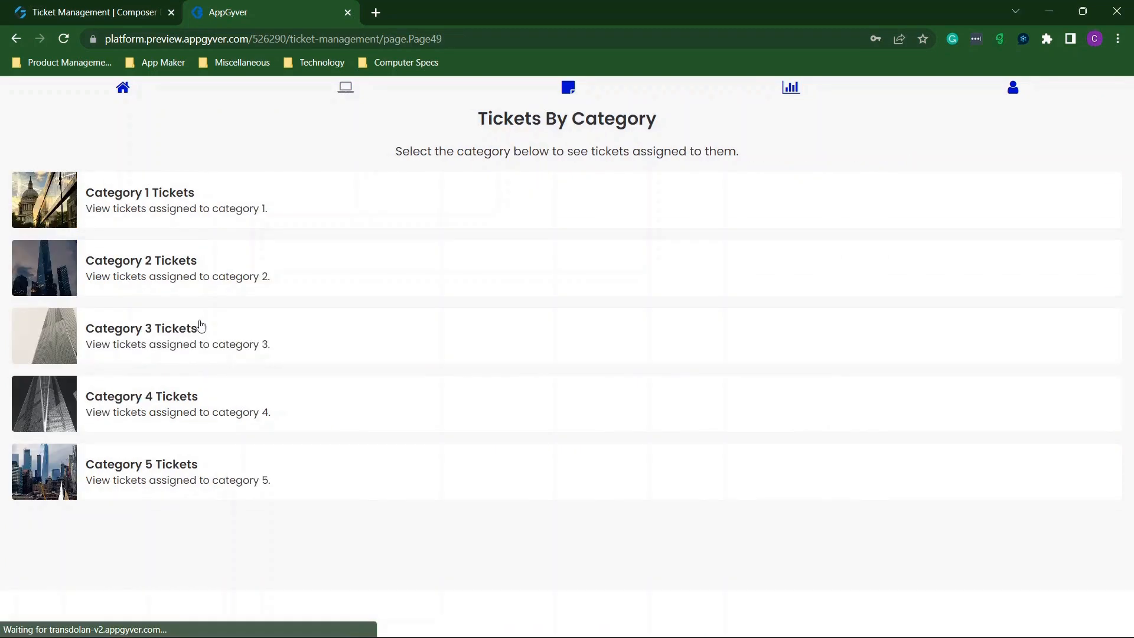
click(144, 211)
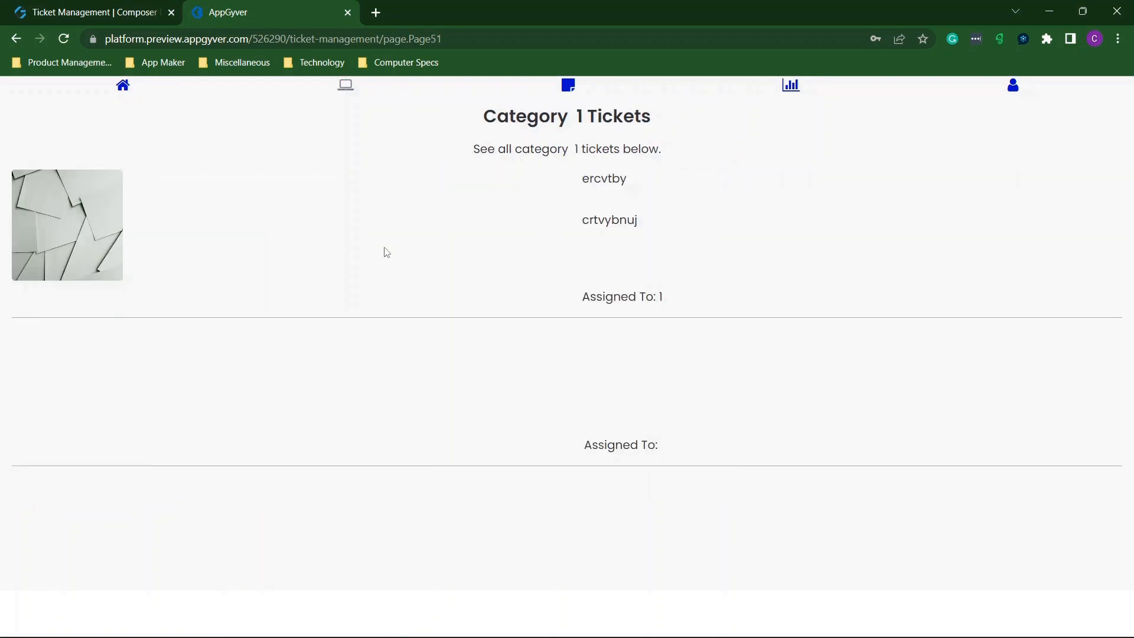
click(65, 230)
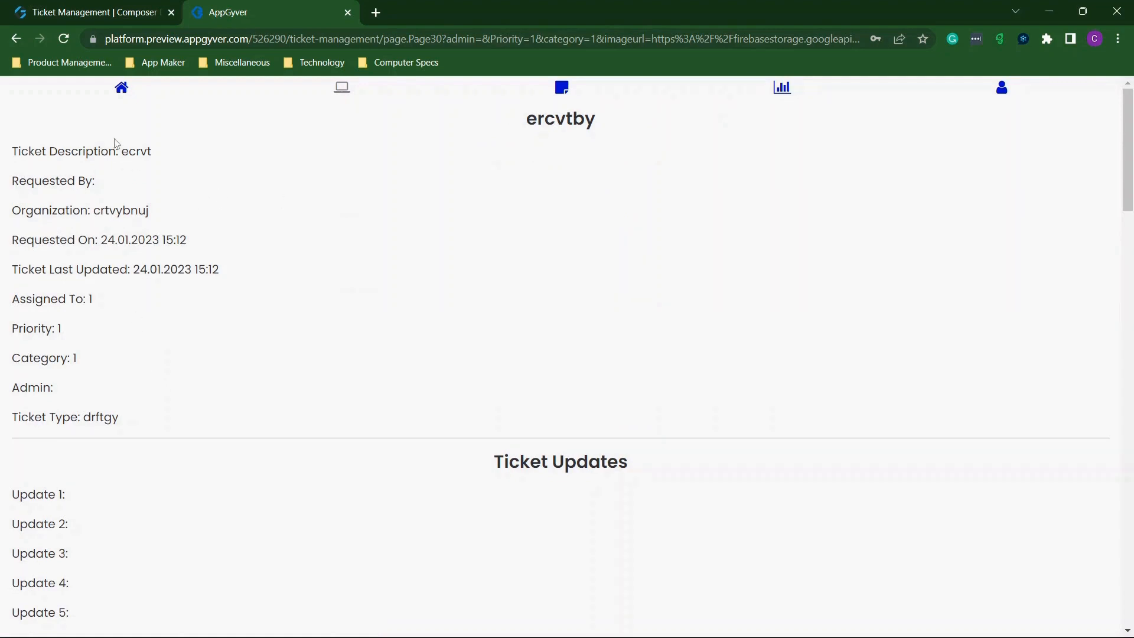
Review the ercvtby ticket details and open its update form.
scroll(181, 381, down, 4)
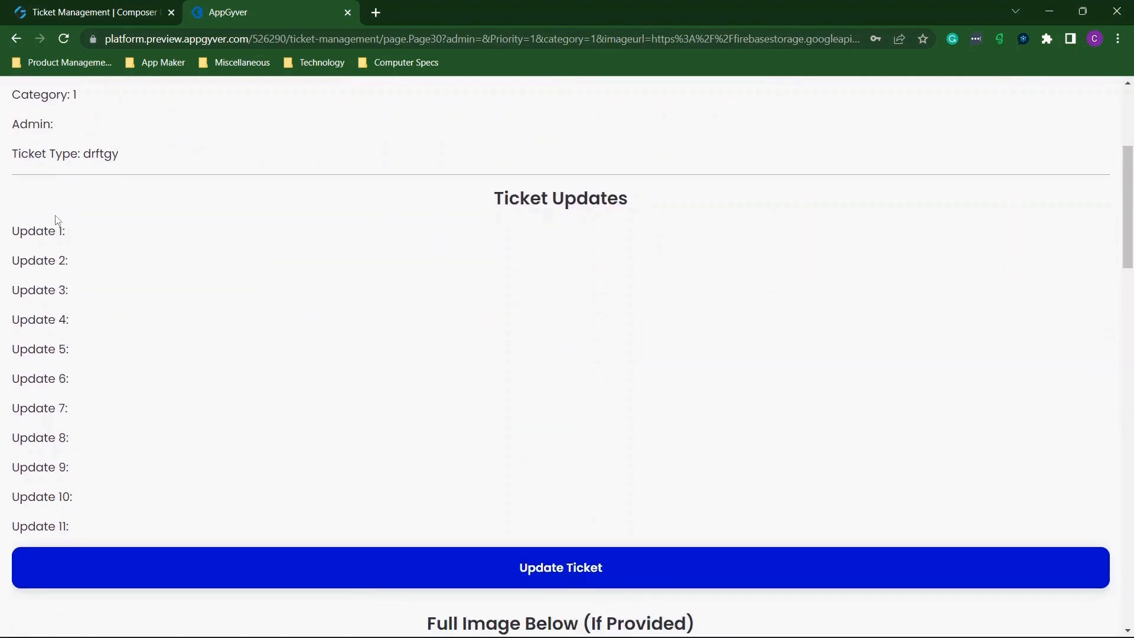
scroll(292, 441, down, 5)
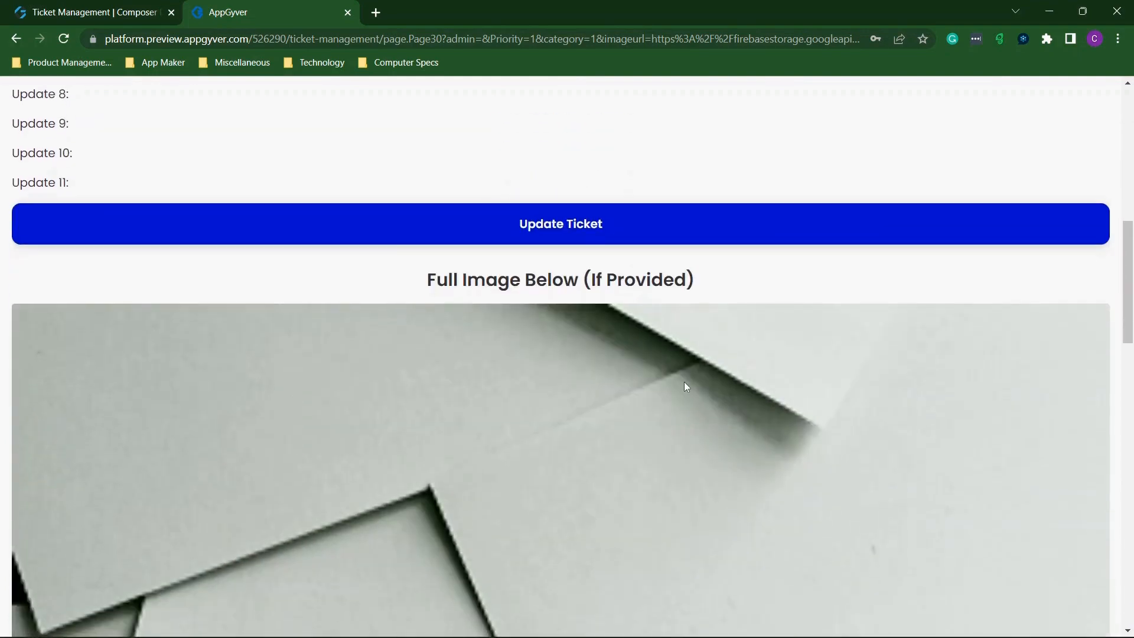
scroll(684, 382, down, 5)
scroll(685, 384, up, 14)
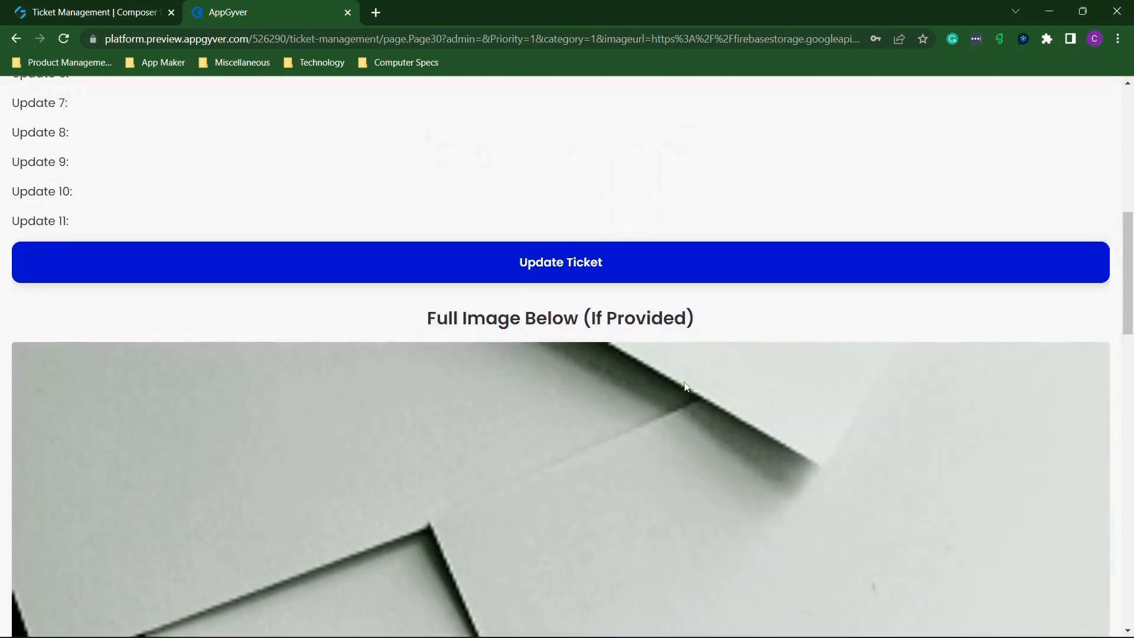
scroll(685, 387, down, 7)
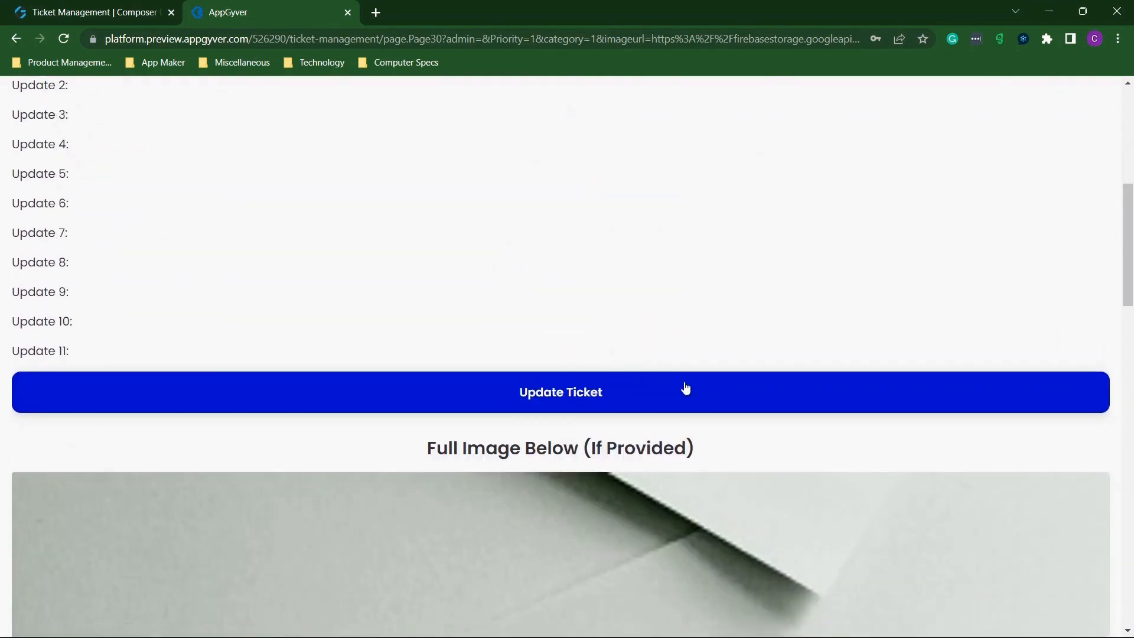
click(594, 395)
scroll(546, 375, down, 3)
scroll(542, 368, down, 1)
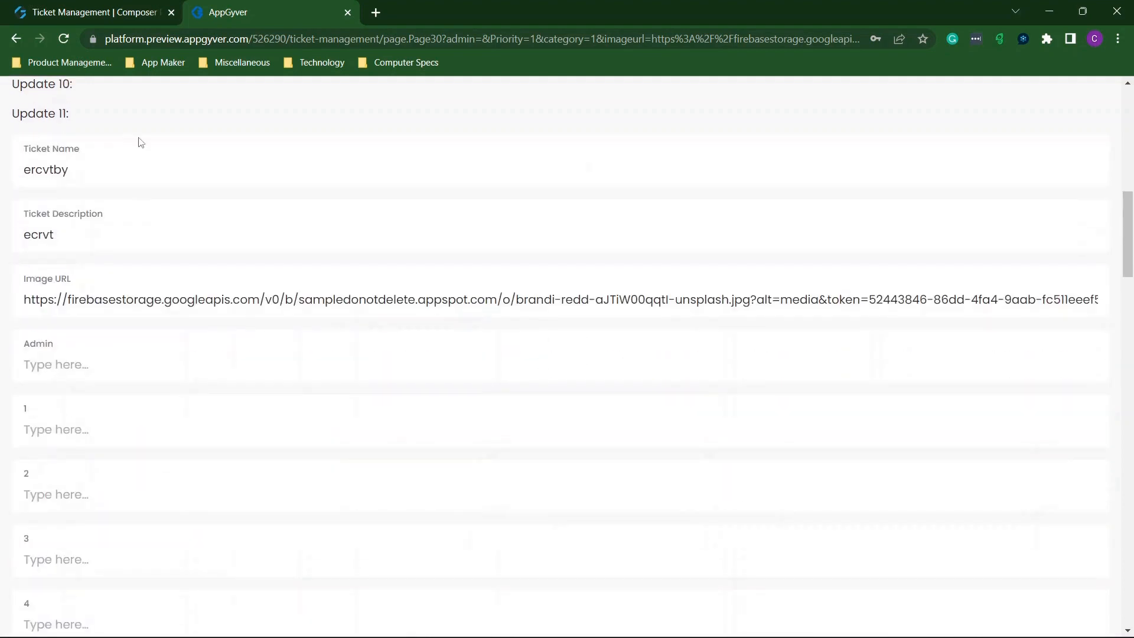
Enter update text: name 'sdfdsf', description 'sdfdsfsd', Admin 'sdfdsf' and another field 'sdfdsf'.
click(113, 164)
text(sdfdsf)
click(110, 231)
text(sdfdsfsd)
click(85, 365)
text(sdfdsf)
scroll(86, 366, down, 4)
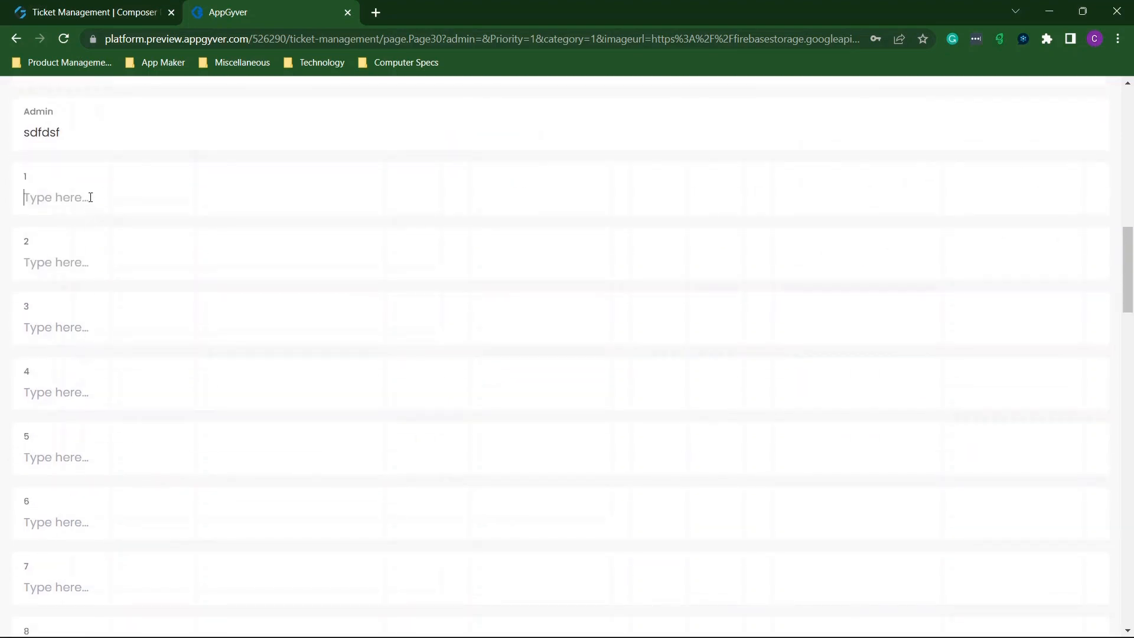
text(sdfdsf)
Fill update fields 2 and 6, submit the update, and snap the preview left beside Firestore.
click(68, 263)
text(dsfdsf)
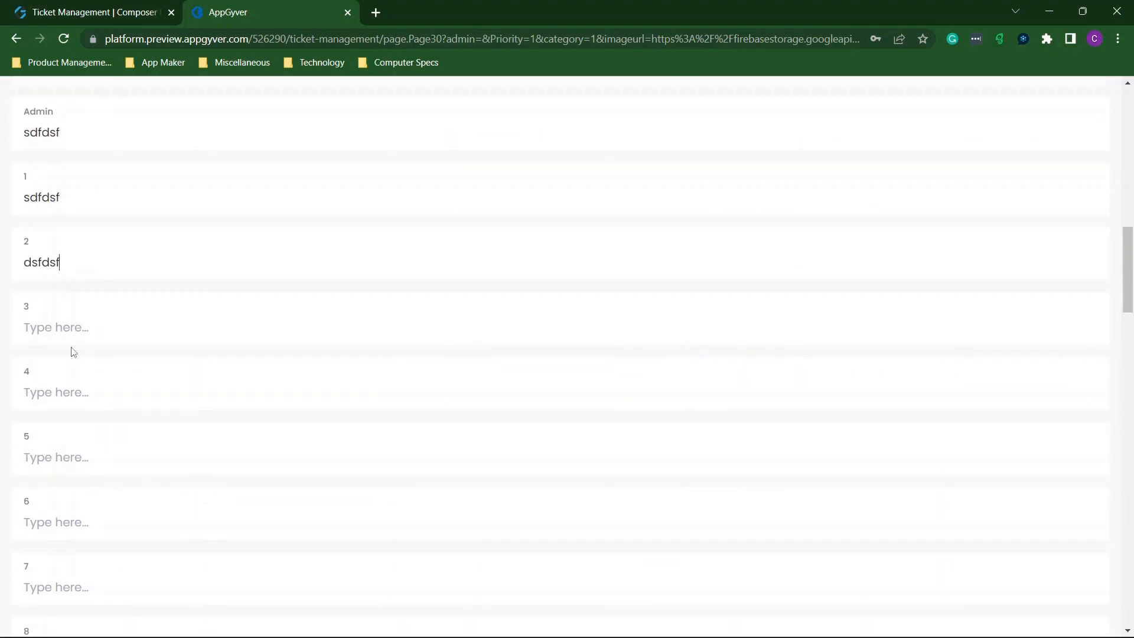
text(sdfdsfds)
scroll(83, 395, down, 2)
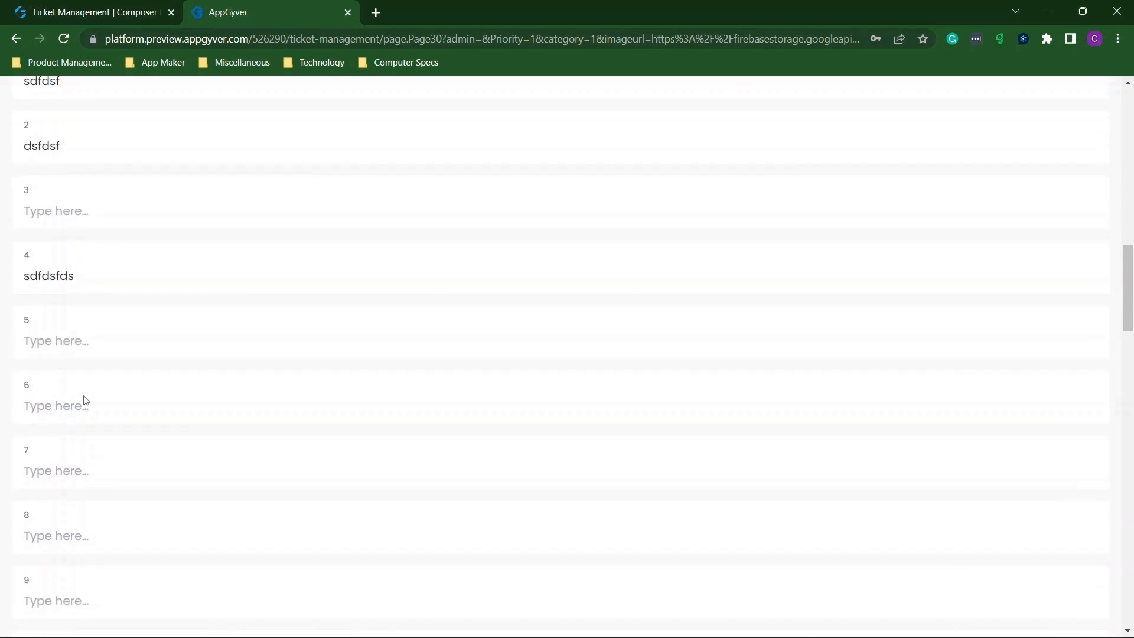
click(81, 399)
text(sdfdsf)
scroll(109, 256, down, 8)
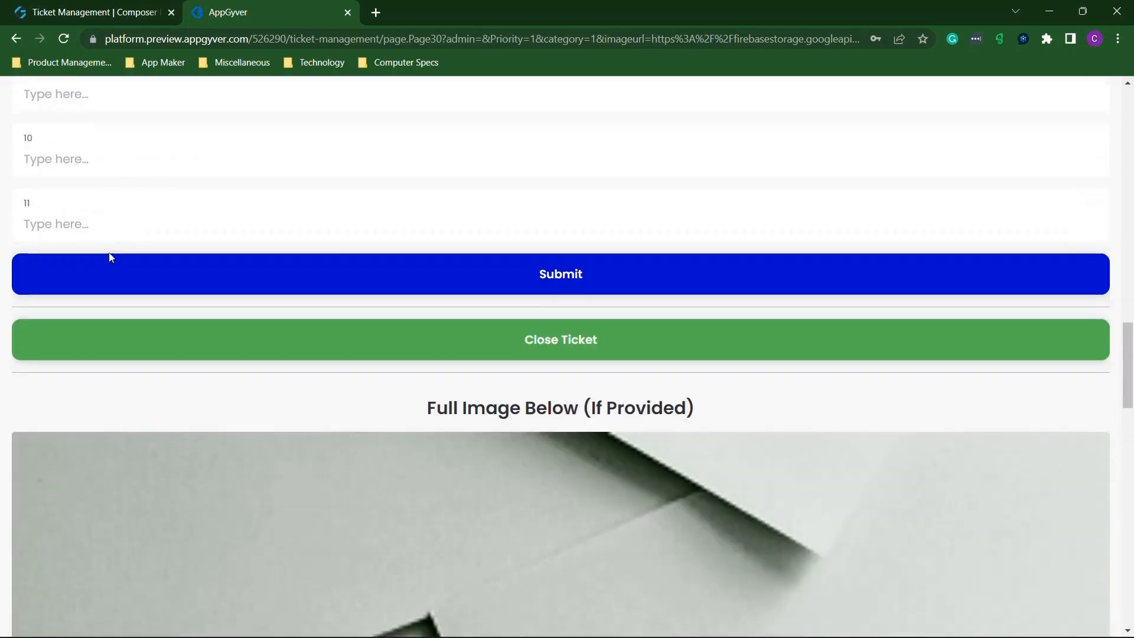
click(582, 290)
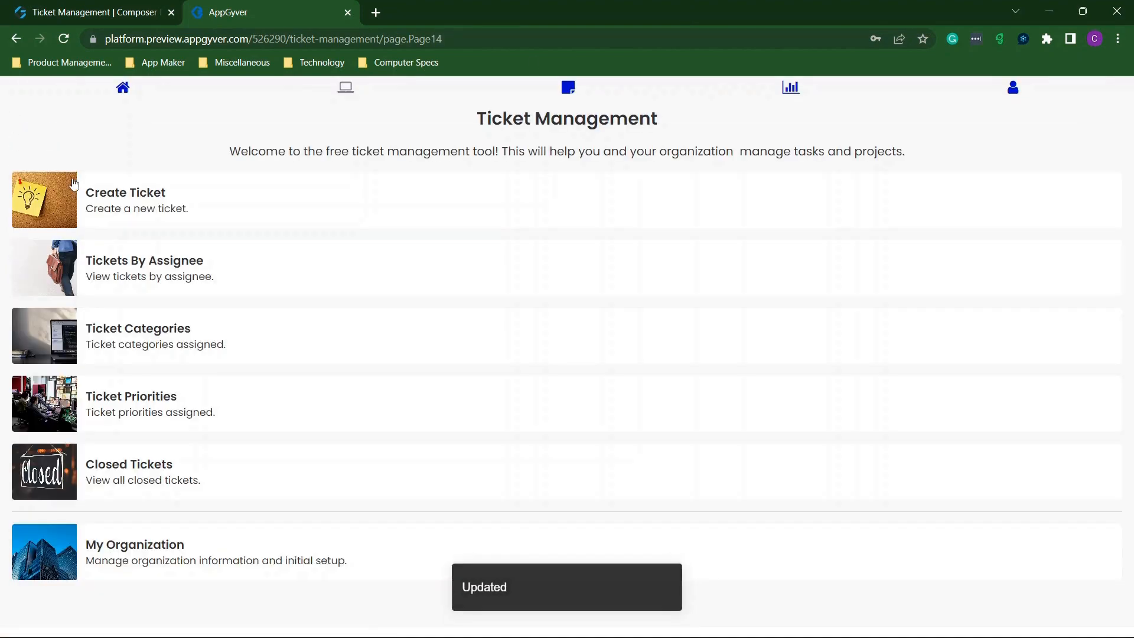
key(super+Left)
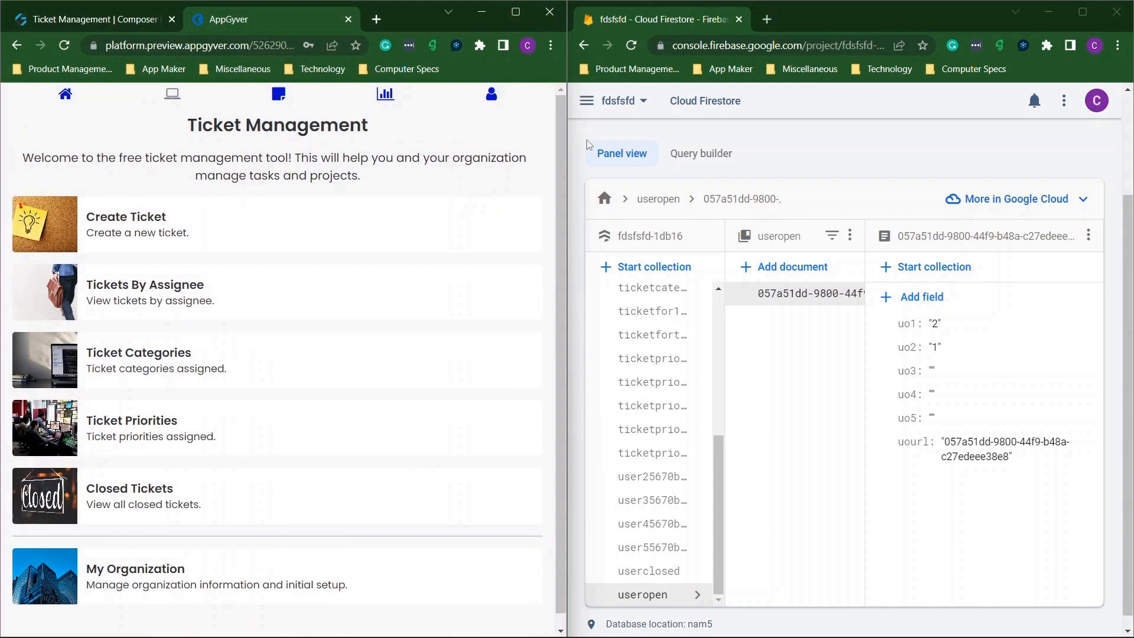
Open the empty ticketfor2 collection in Firestore and bring up a blank Create a Ticket form.
click(674, 309)
scroll(660, 337, up, 4)
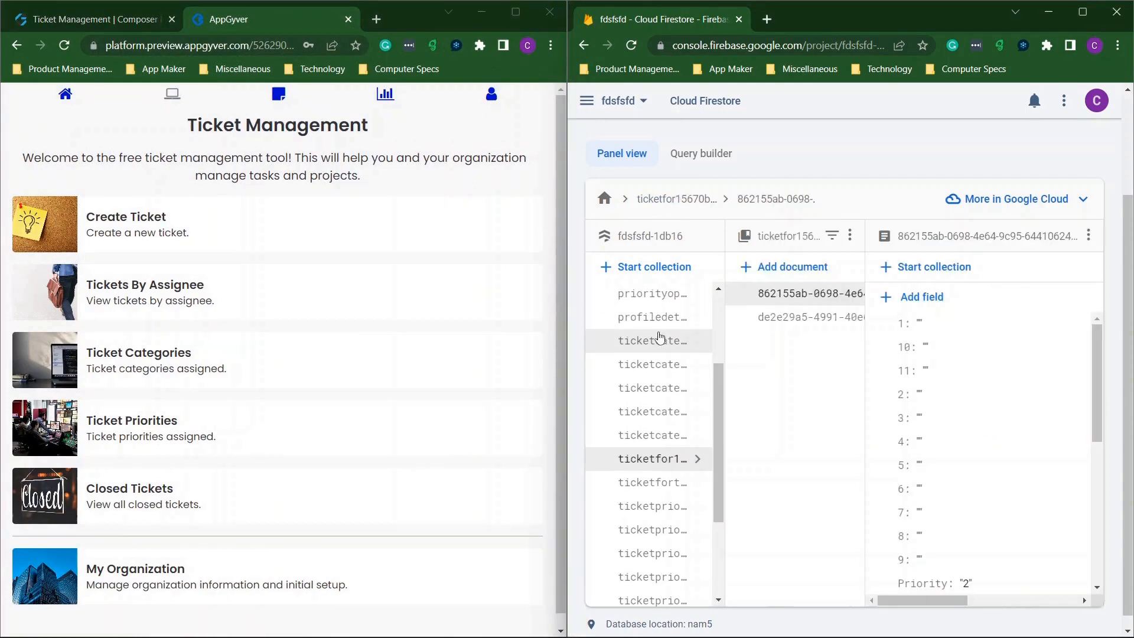
click(658, 328)
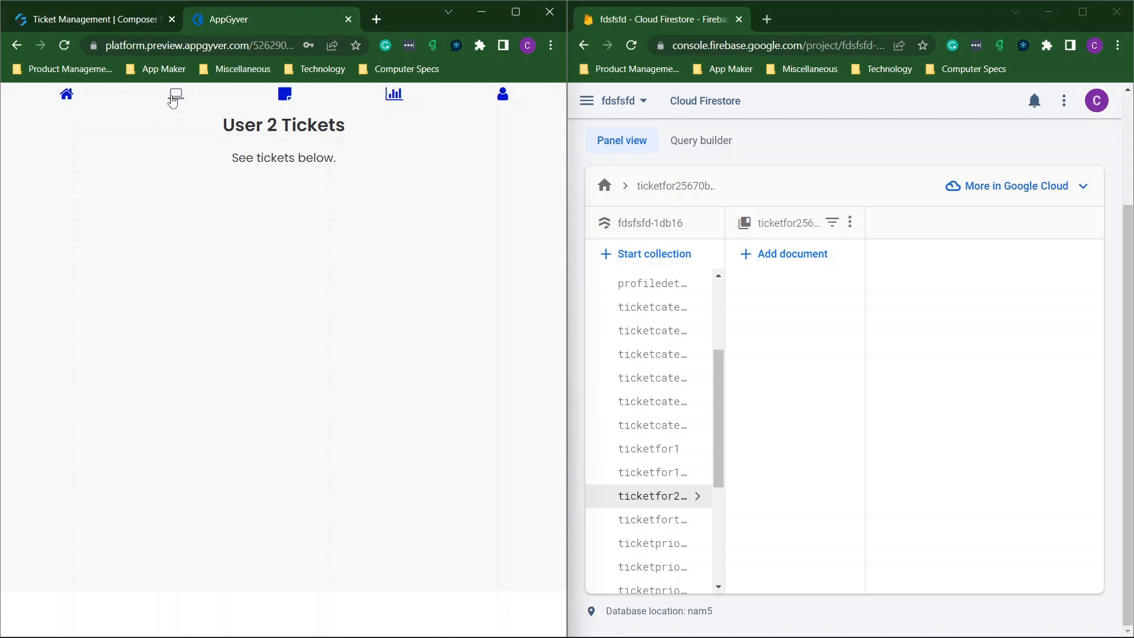
click(286, 94)
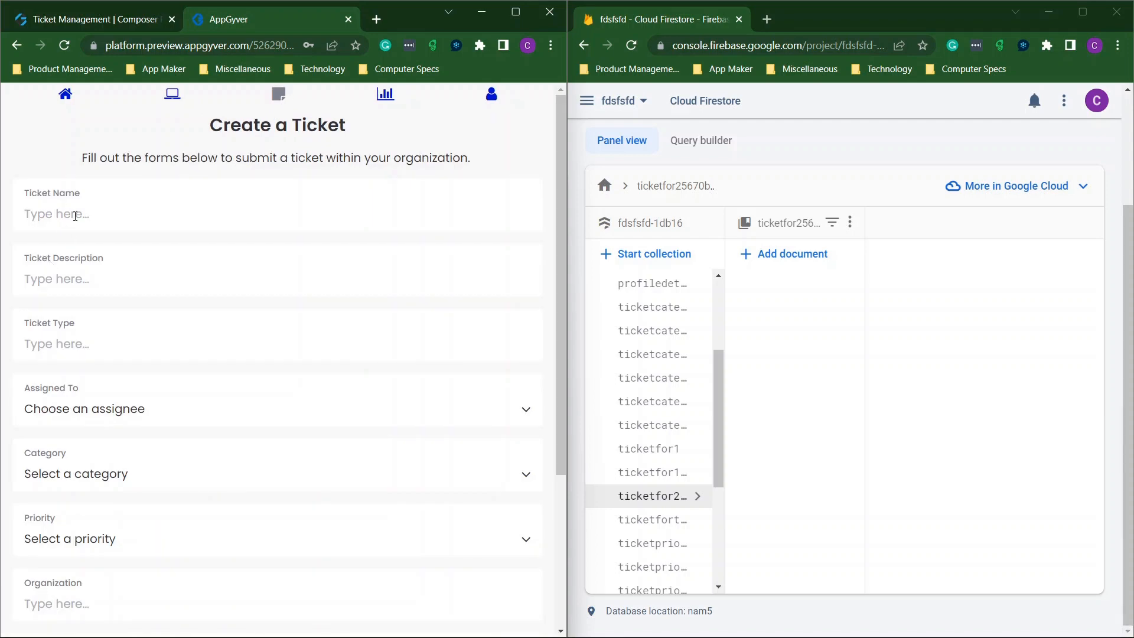
Enter ticket 1212 / fggfdg, assign it to User 2, with Category 2 and priority 2.
click(75, 215)
text(12)
text(12)
text(fggfdg)
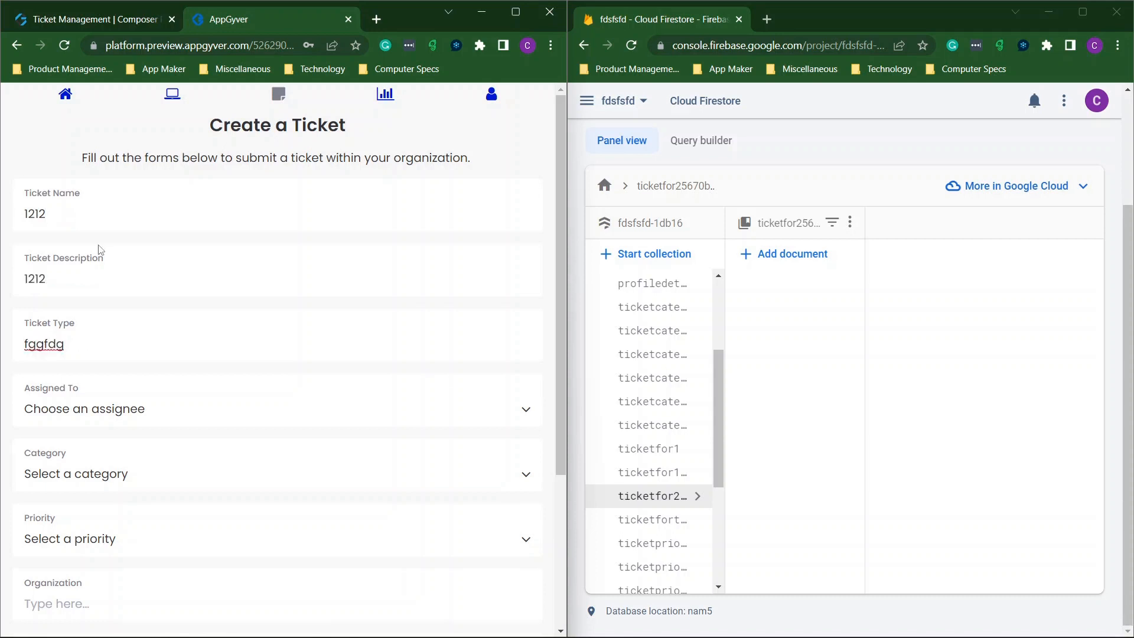
scroll(99, 250, down, 3)
click(101, 248)
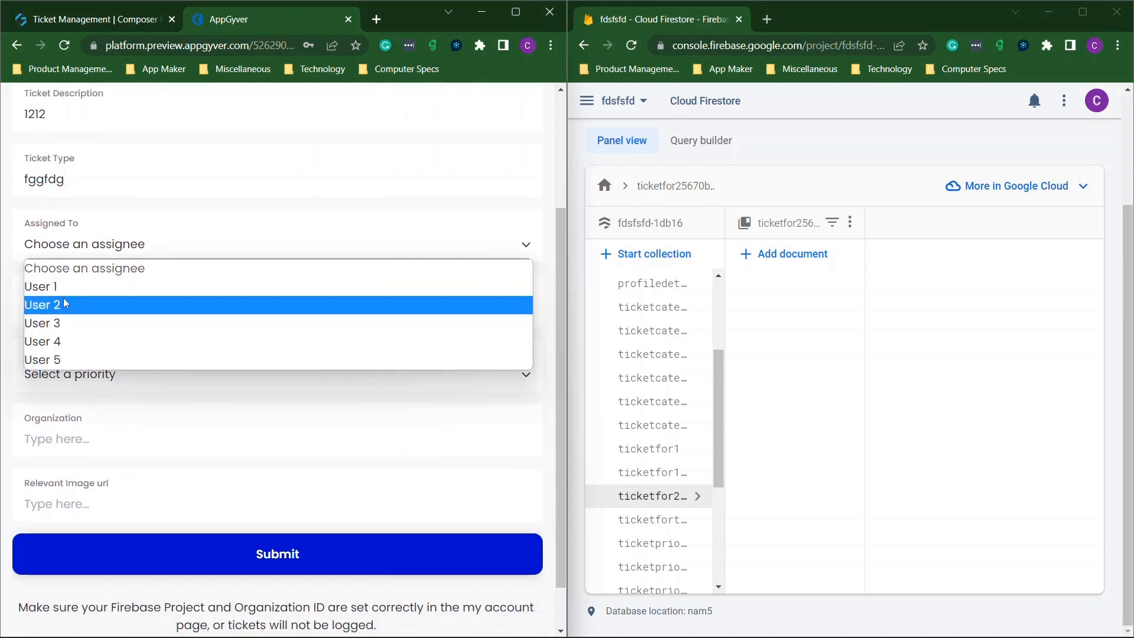
click(65, 303)
click(54, 314)
click(76, 368)
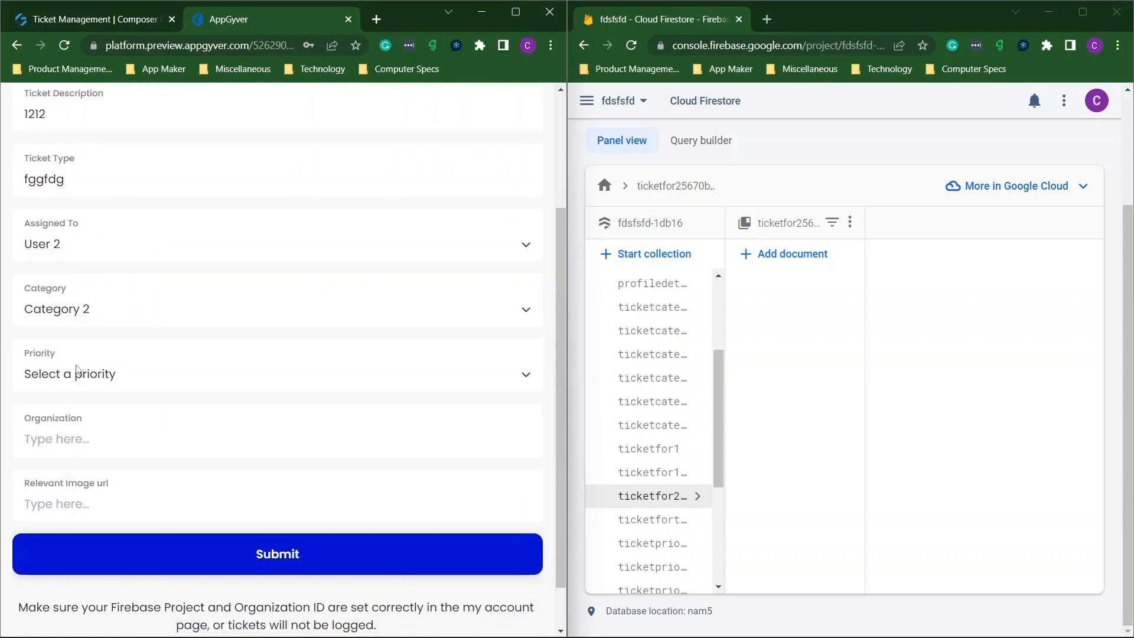
click(77, 372)
click(73, 436)
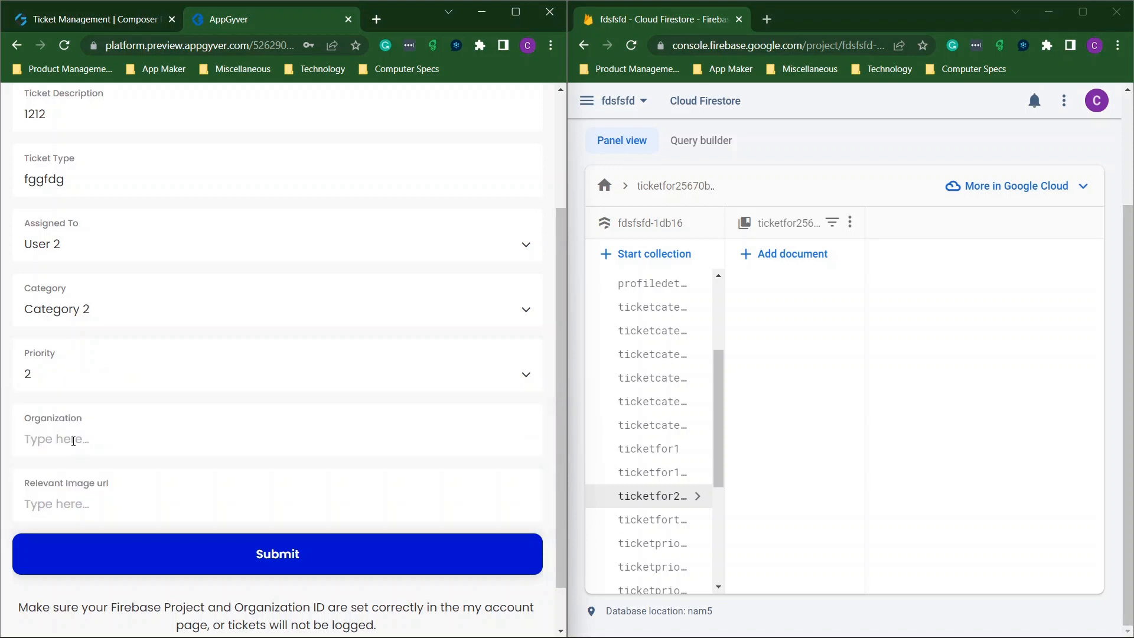
Set organization to fsdf, paste the storage image URL, and submit the ticket.
click(85, 442)
text(fsdf)
scroll(152, 443, down, 1)
key(Tab)
key(ctrl+v)
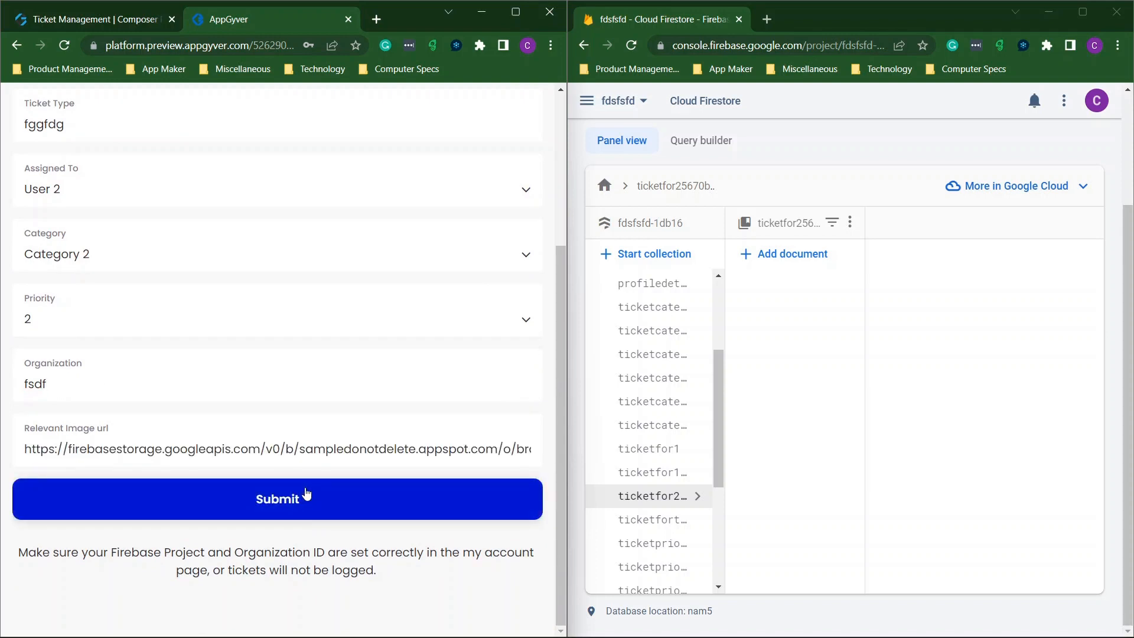
click(307, 497)
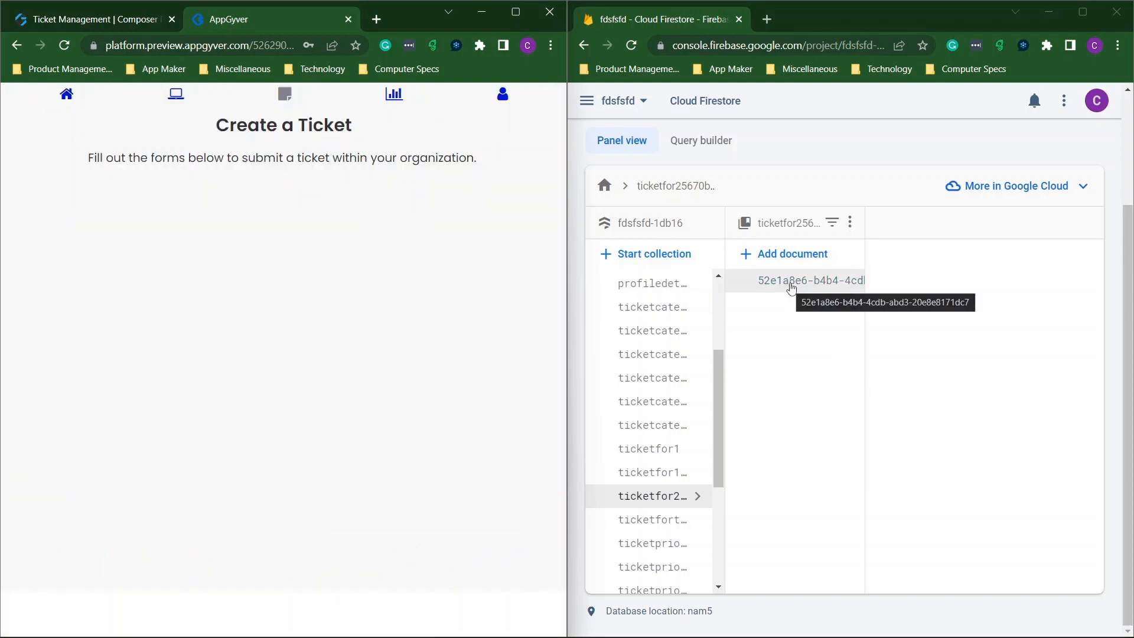
Find the new ticket's Priority 2 document in ticketcategory and ticketpriority, then return the preview home.
scroll(671, 318, up, 3)
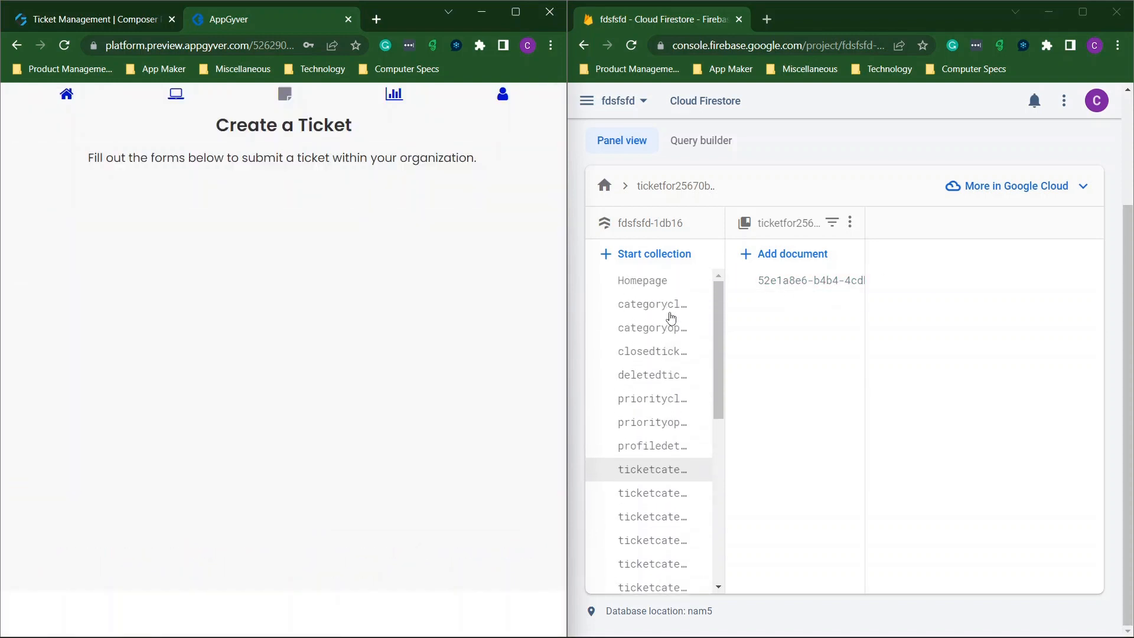
scroll(656, 328, down, 2)
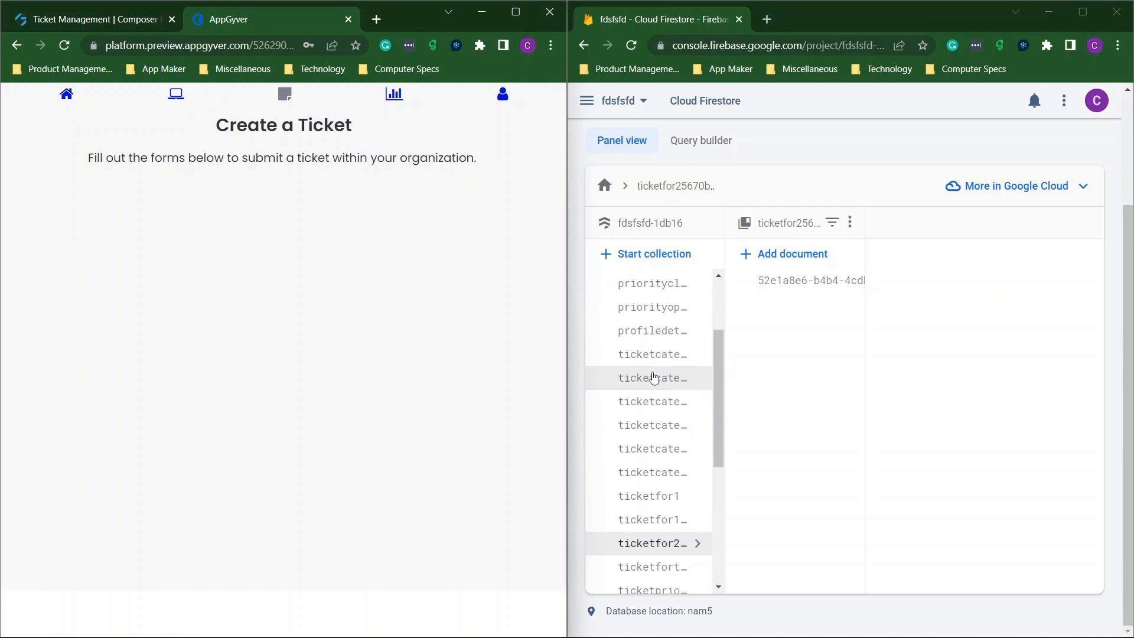
scroll(654, 379, down, 1)
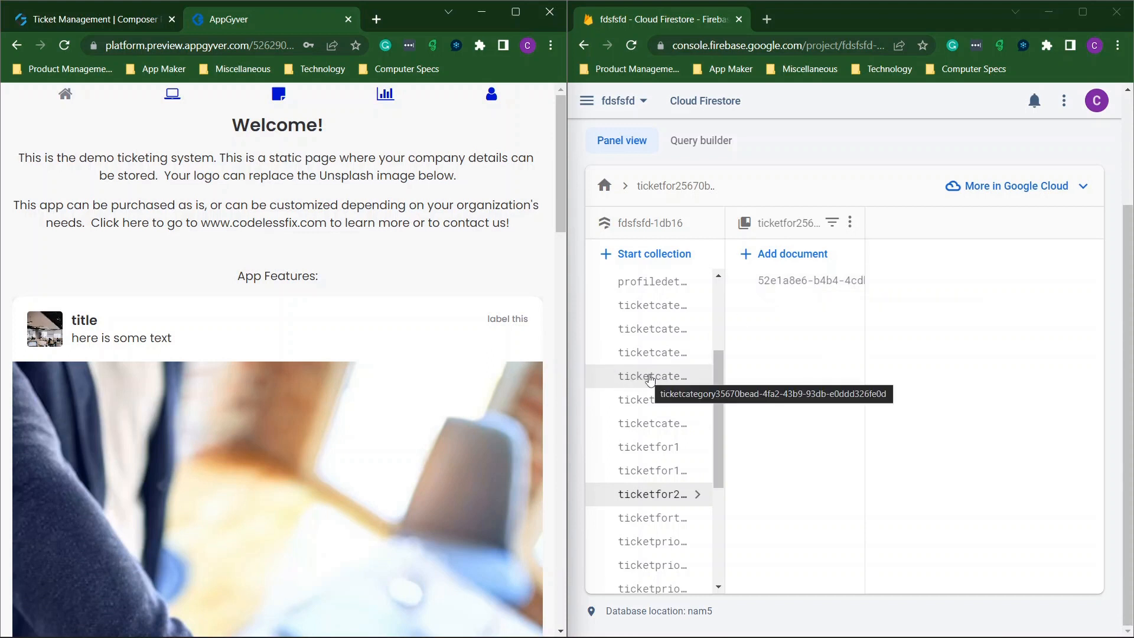
click(651, 355)
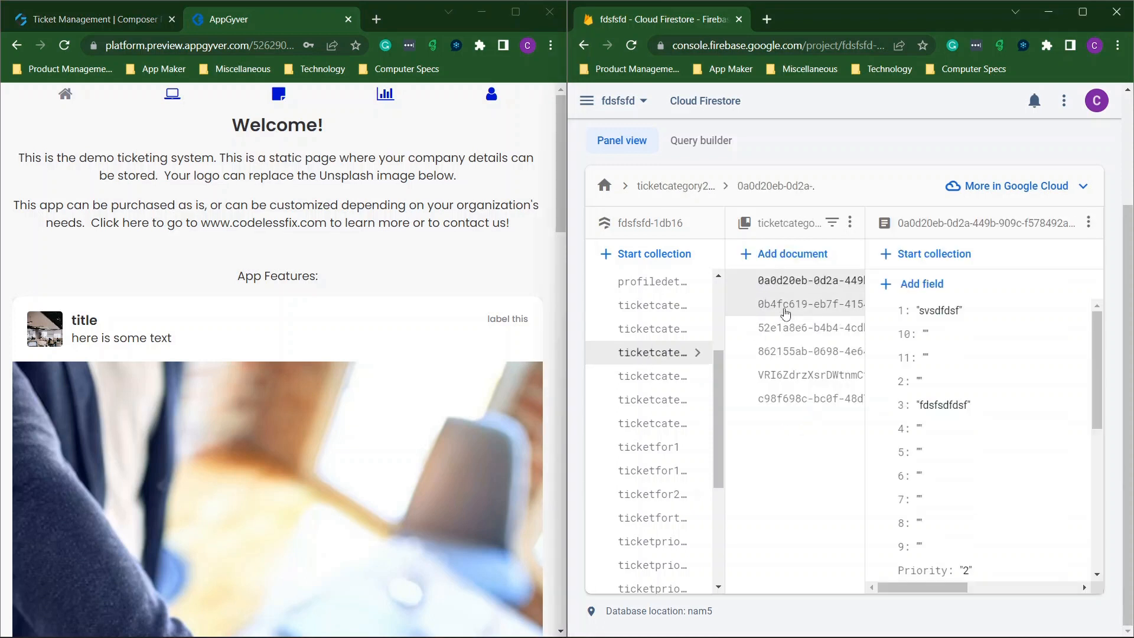
scroll(703, 402, down, 2)
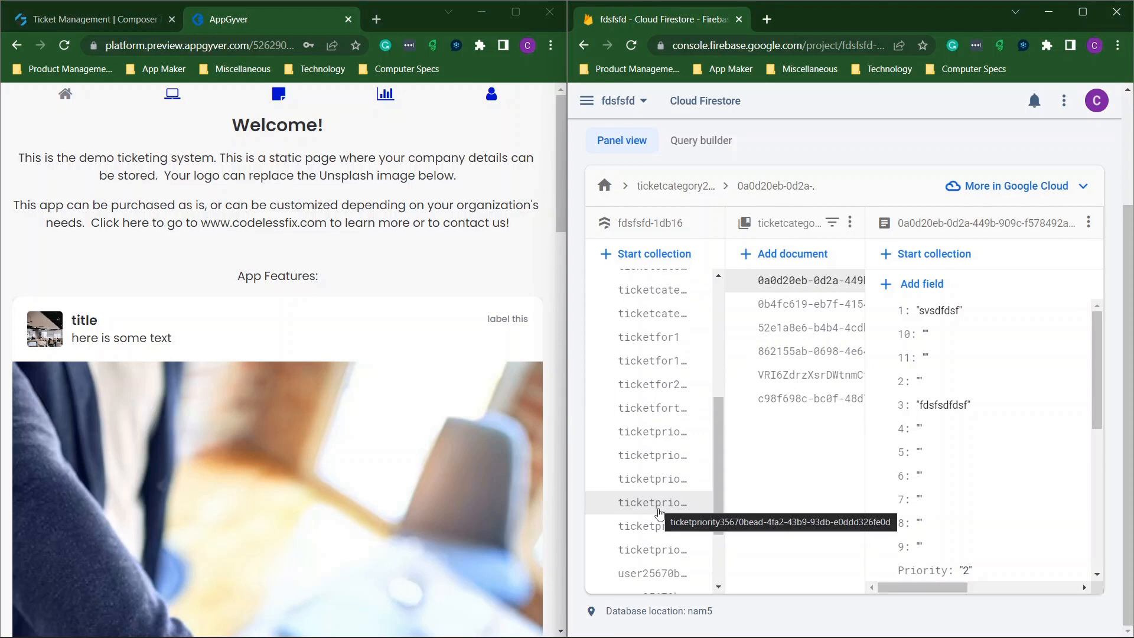
click(655, 487)
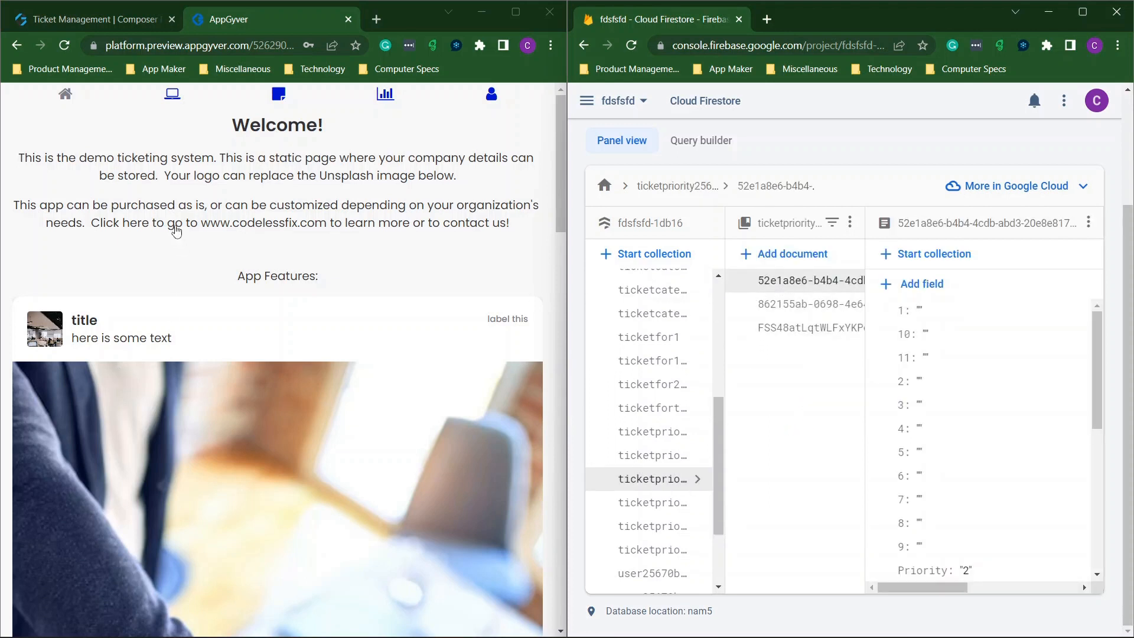
click(171, 100)
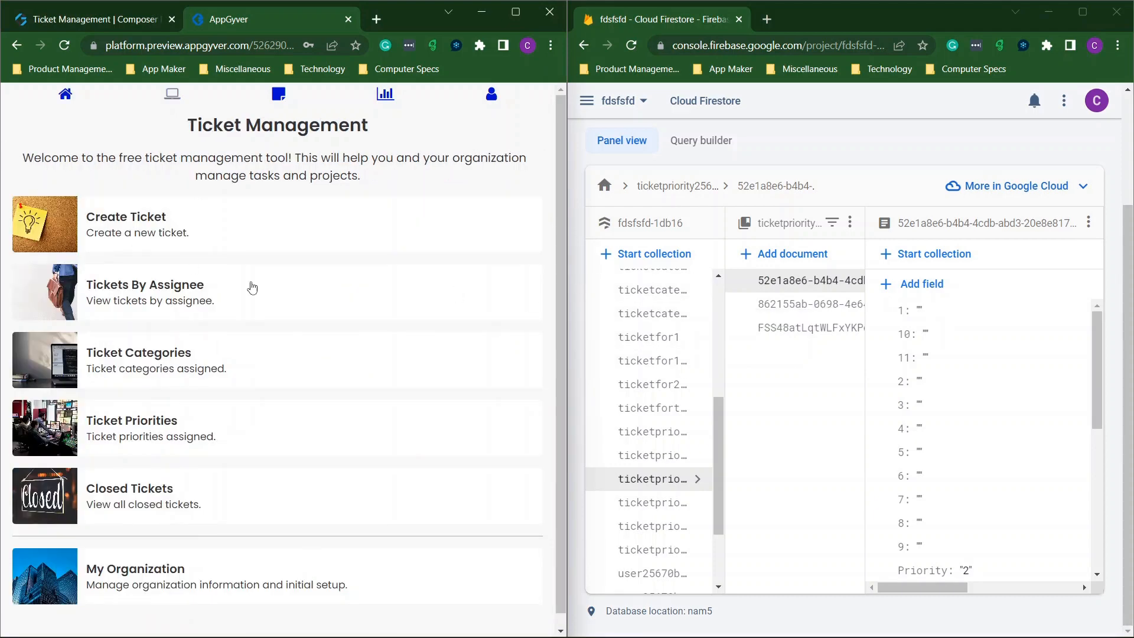
Open the ticketfor2 collection in Firestore and list User 2's tickets in the preview.
click(132, 295)
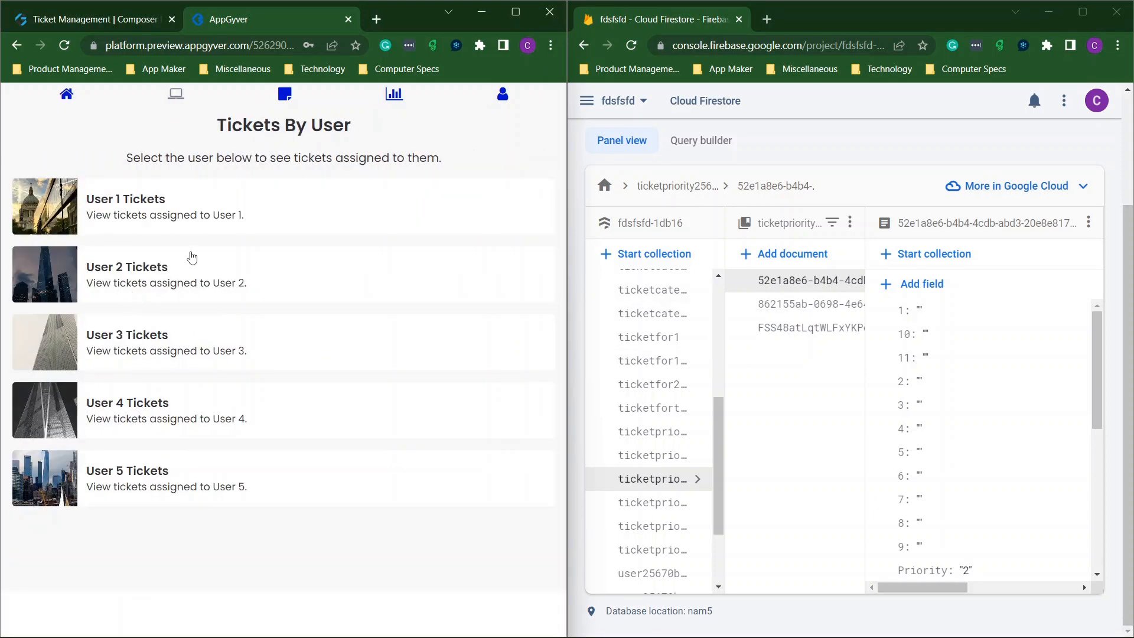
scroll(659, 366, up, 3)
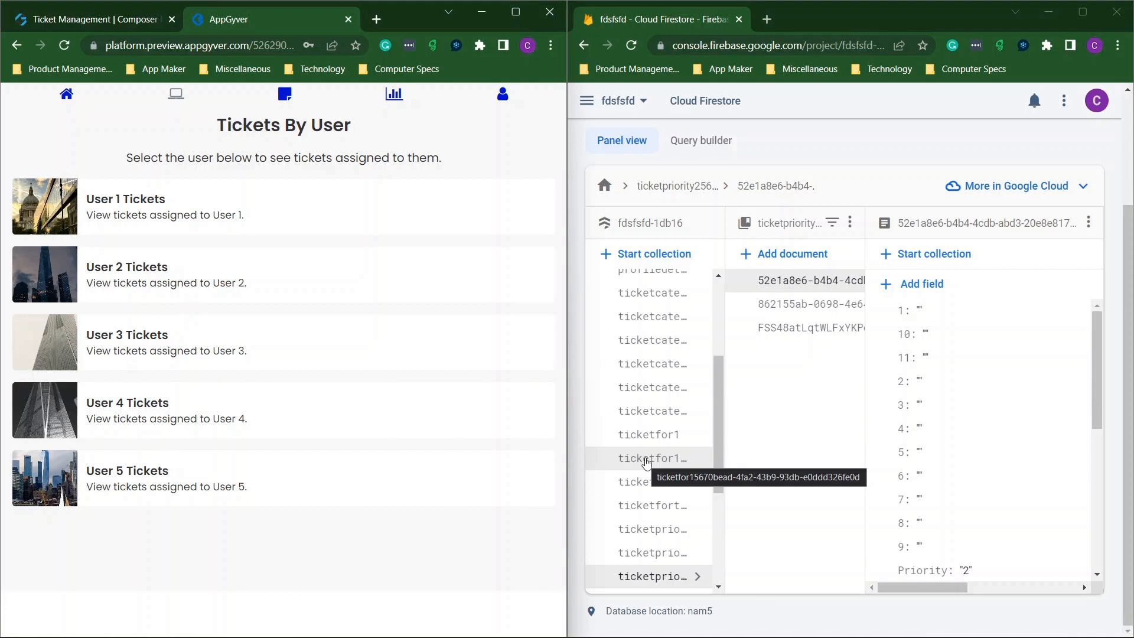
click(646, 481)
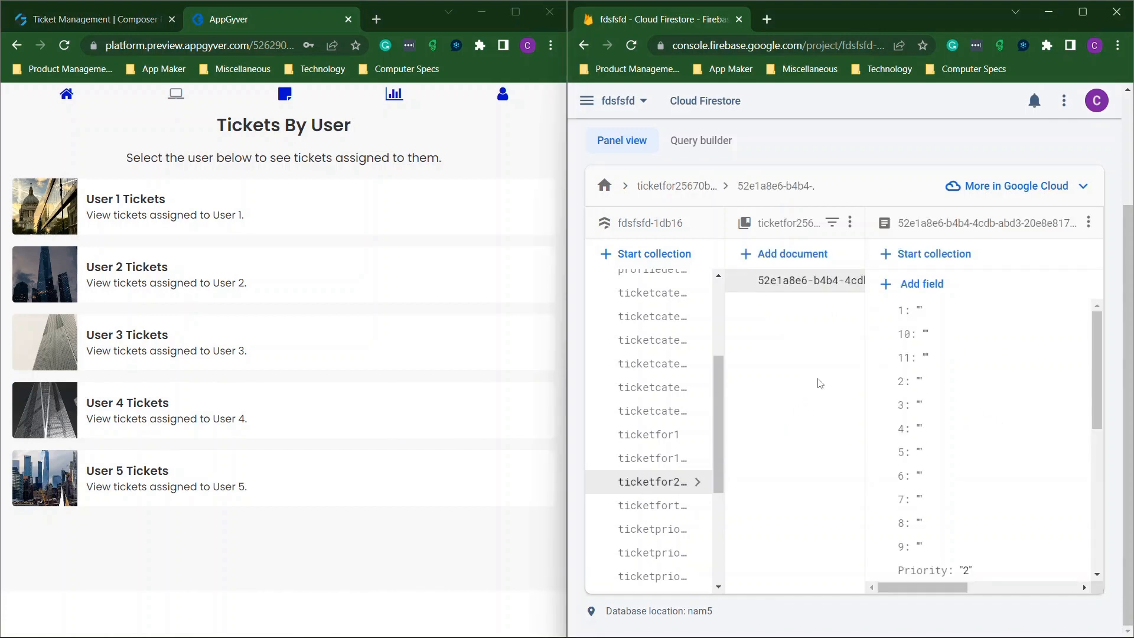
click(132, 285)
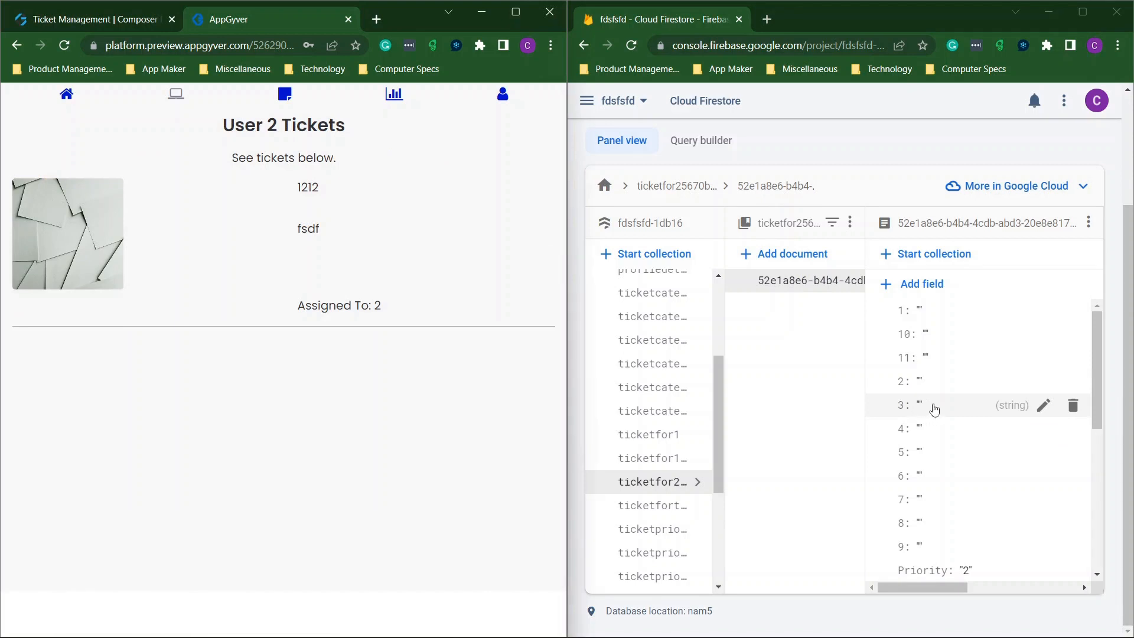
In Firestore, set field 3 to 324243 and field 9 to 'close the ticket'.
click(934, 409)
click(1092, 445)
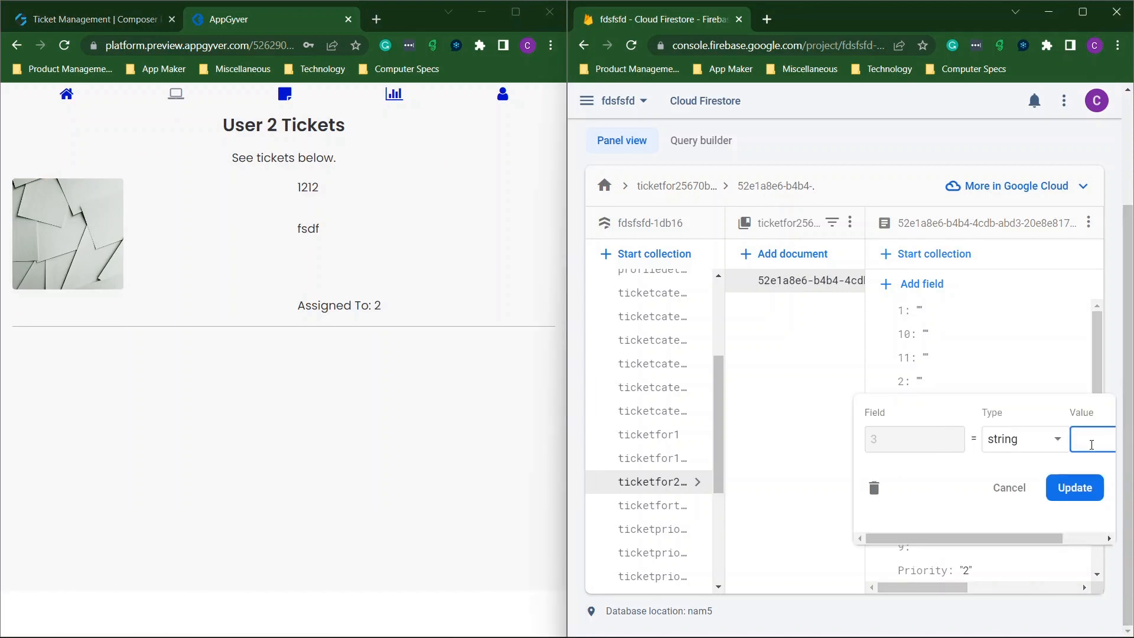
text(324243)
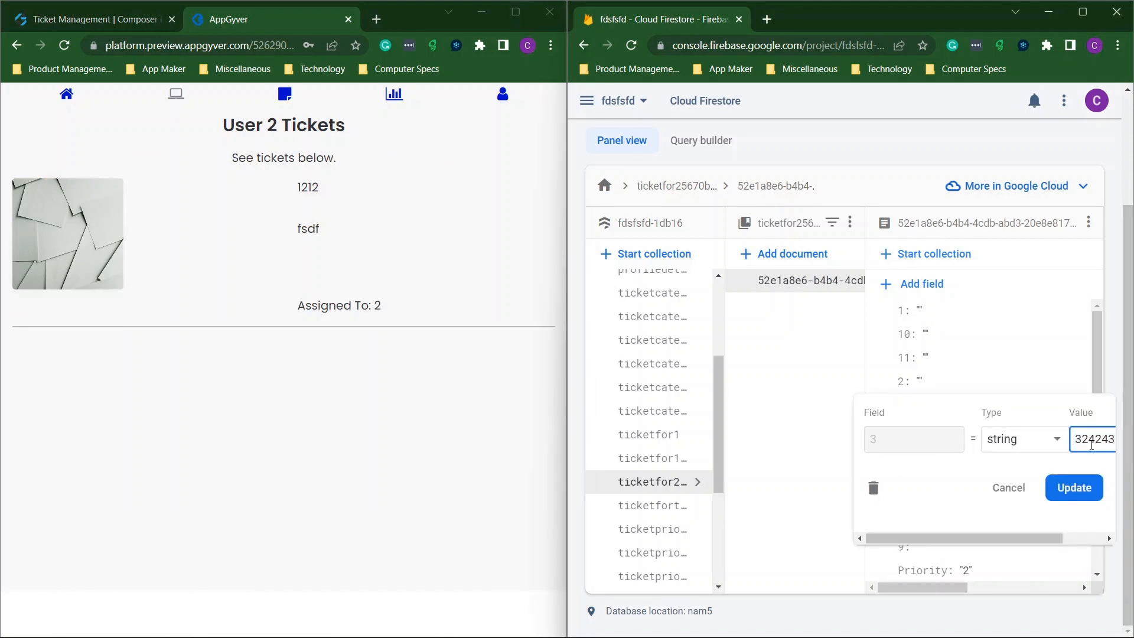
click(1075, 487)
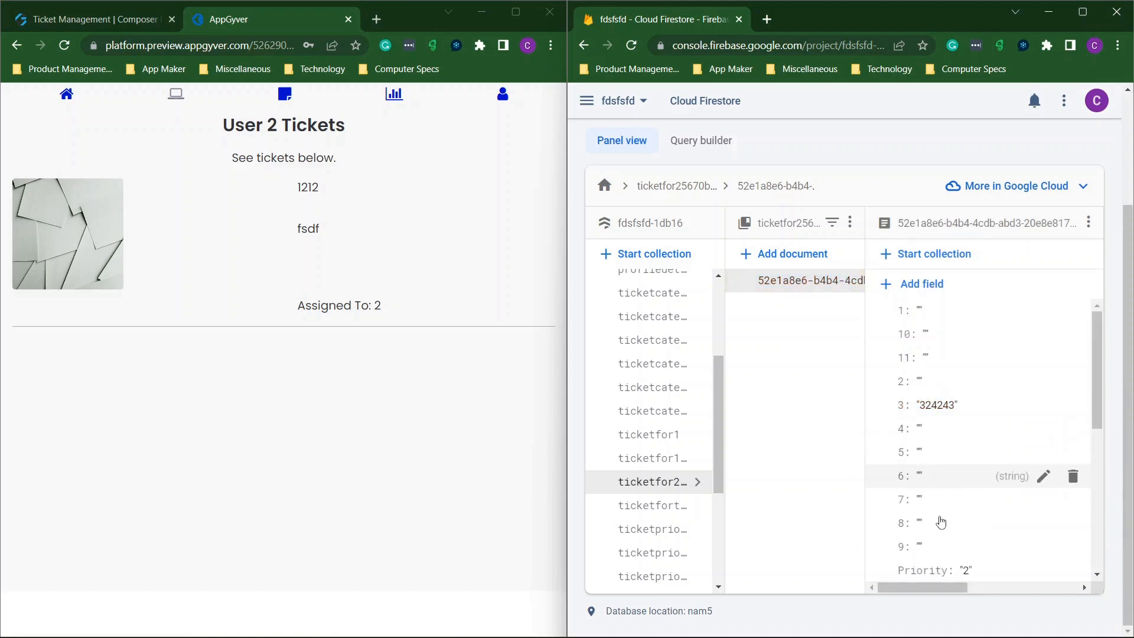
click(932, 550)
click(1077, 572)
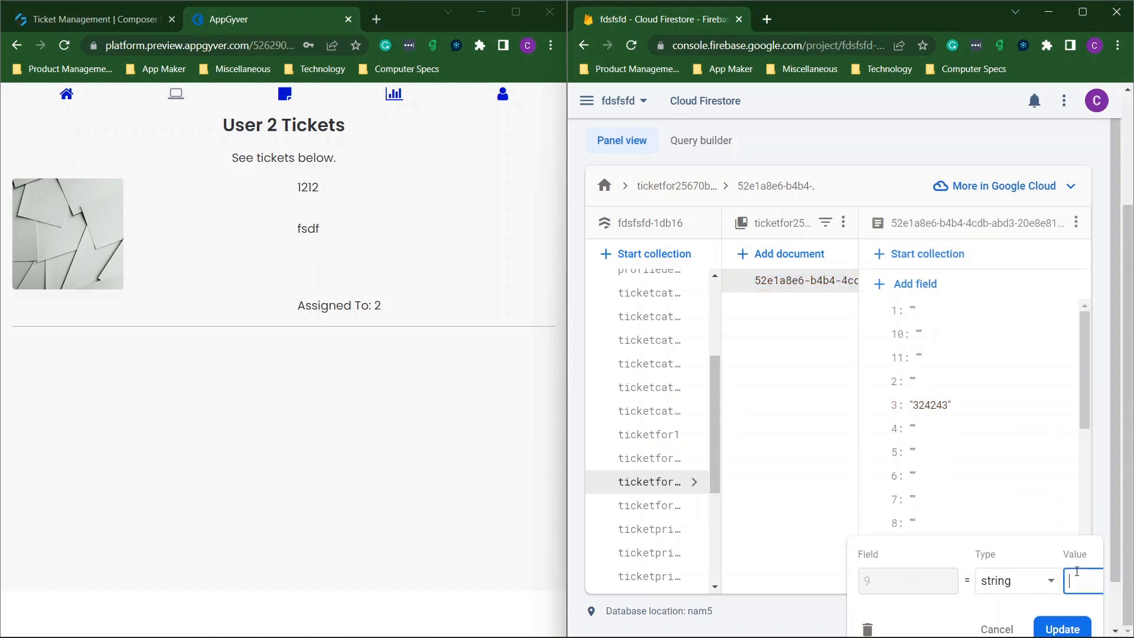
text(close the ticket)
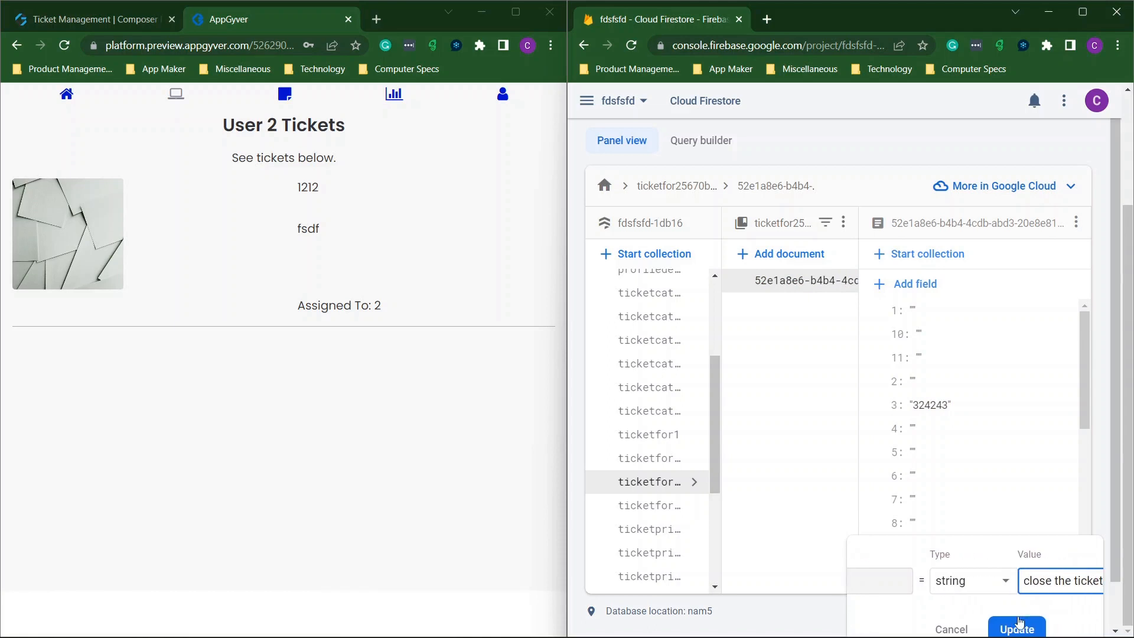
click(1017, 628)
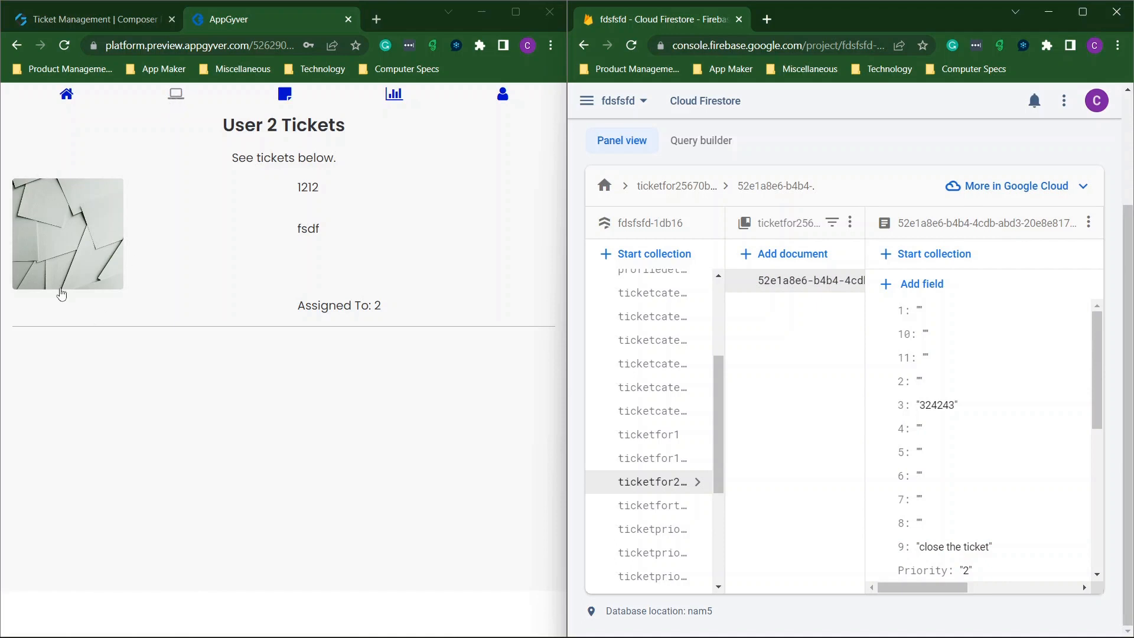
Open ticket 1212's edit form in the preview and mark the ticket as closed.
click(60, 291)
scroll(230, 282, down, 8)
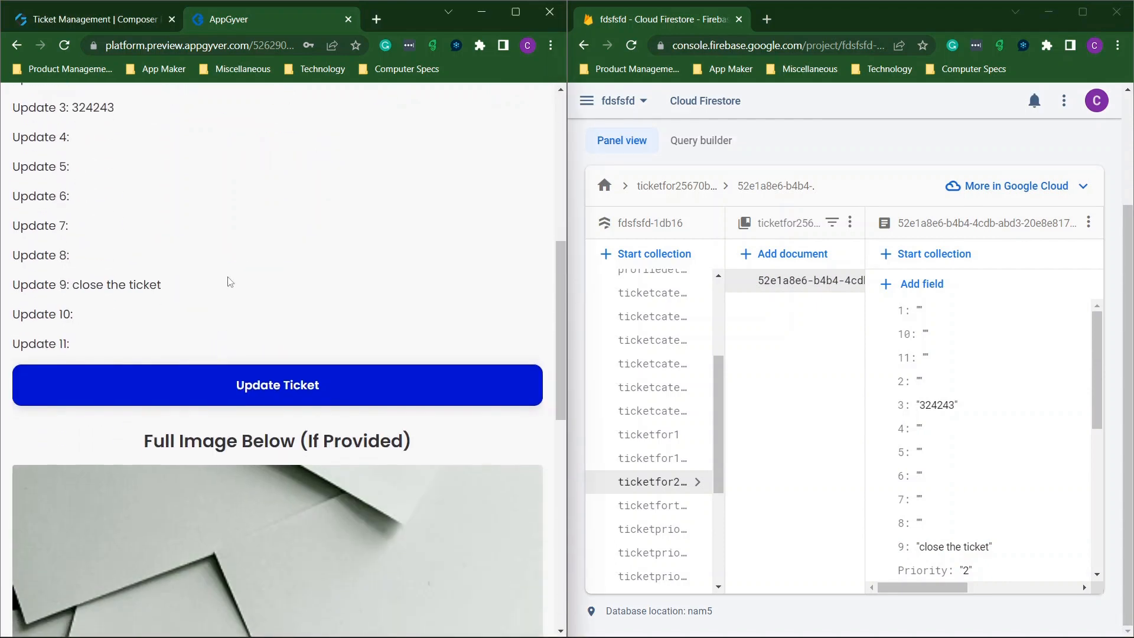
scroll(230, 282, up, 2)
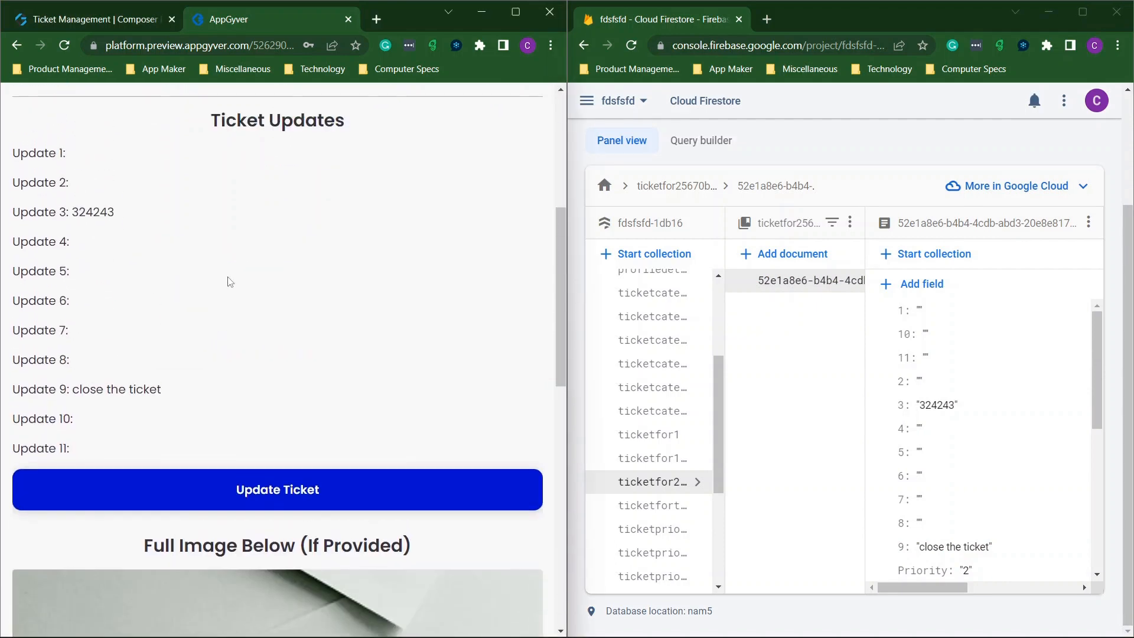
click(297, 477)
scroll(283, 437, down, 6)
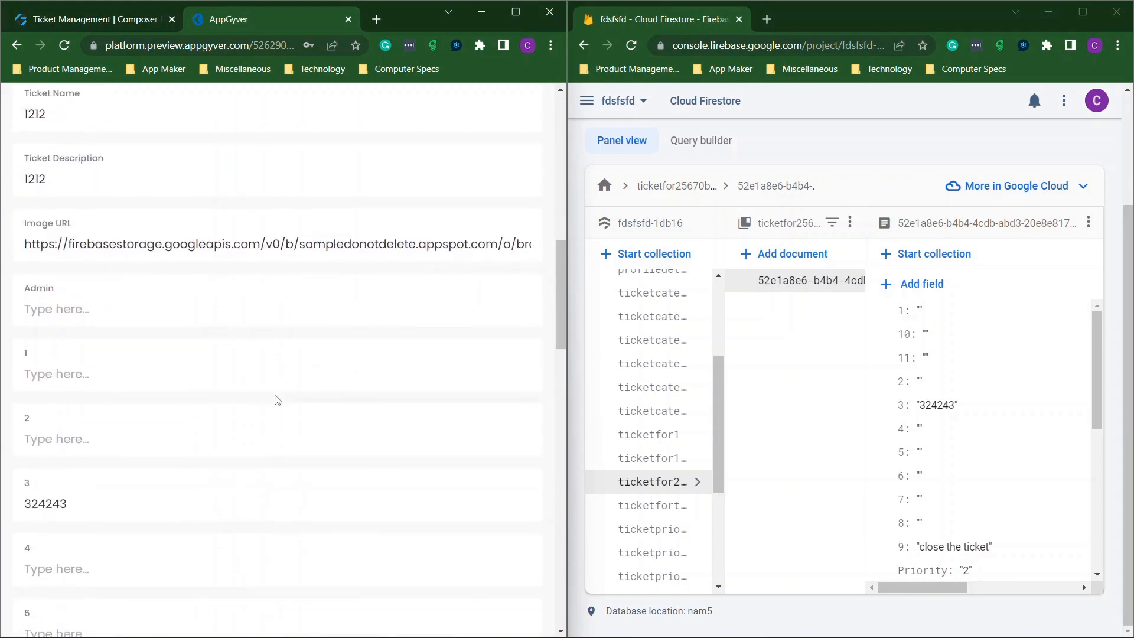
scroll(278, 400, down, 12)
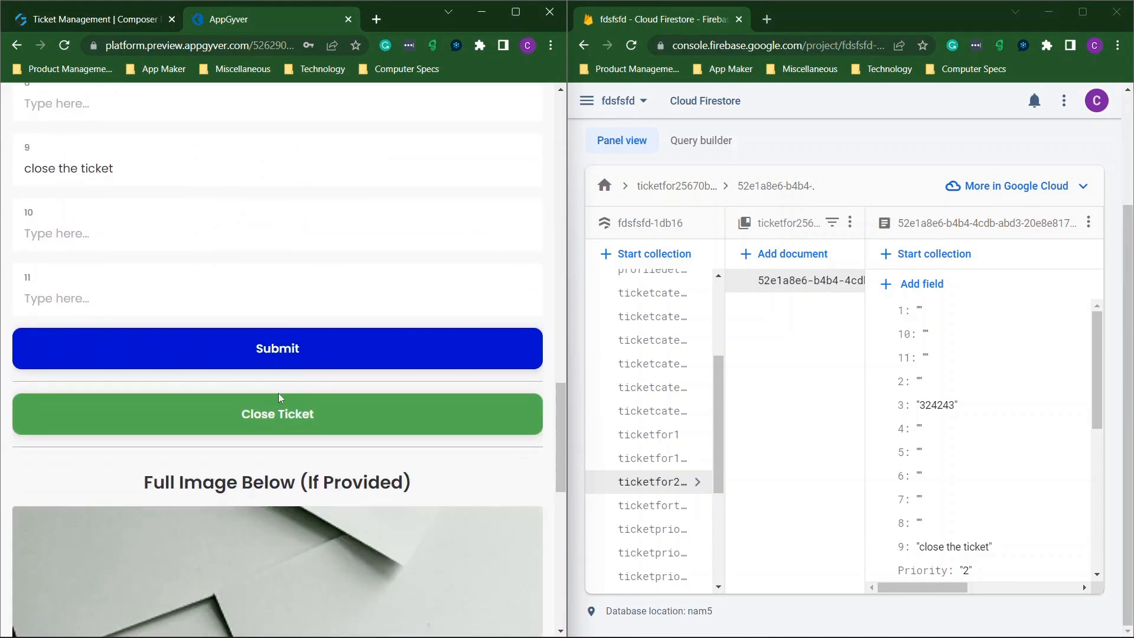
click(269, 417)
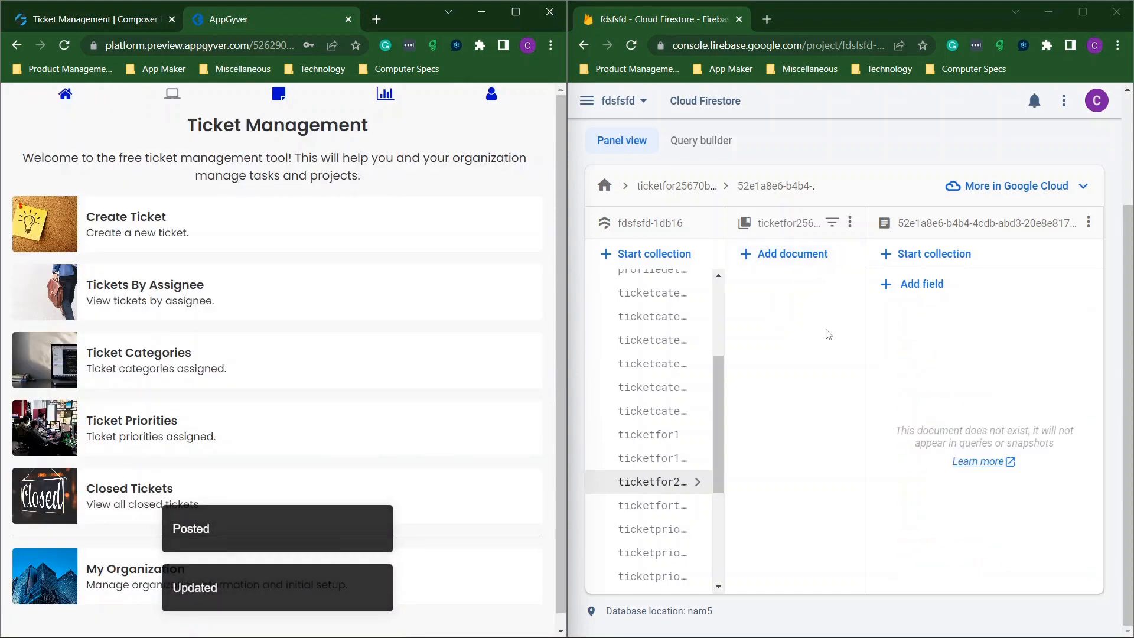
Check the ticket category and ticket priority collections' documents in Firestore.
scroll(634, 440, up, 1)
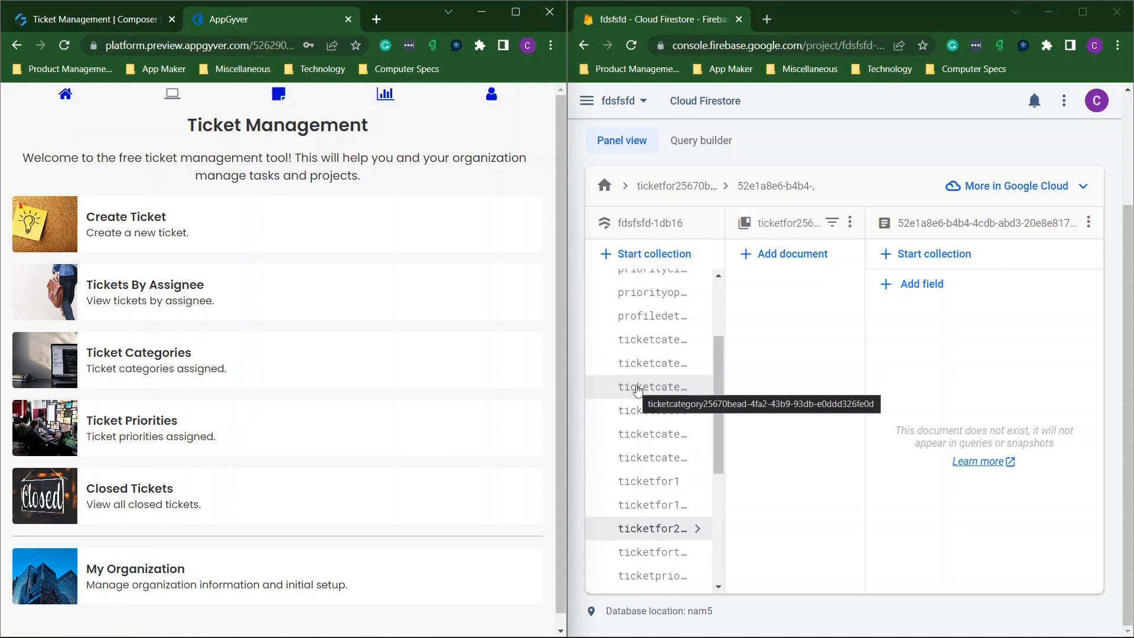
click(636, 390)
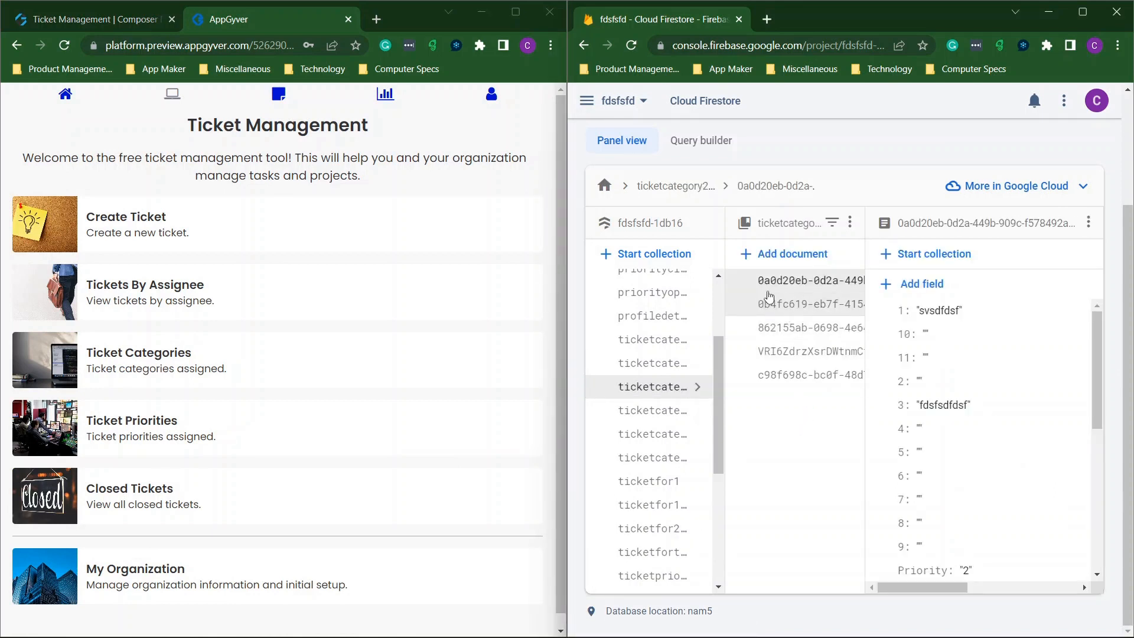
scroll(663, 392, down, 2)
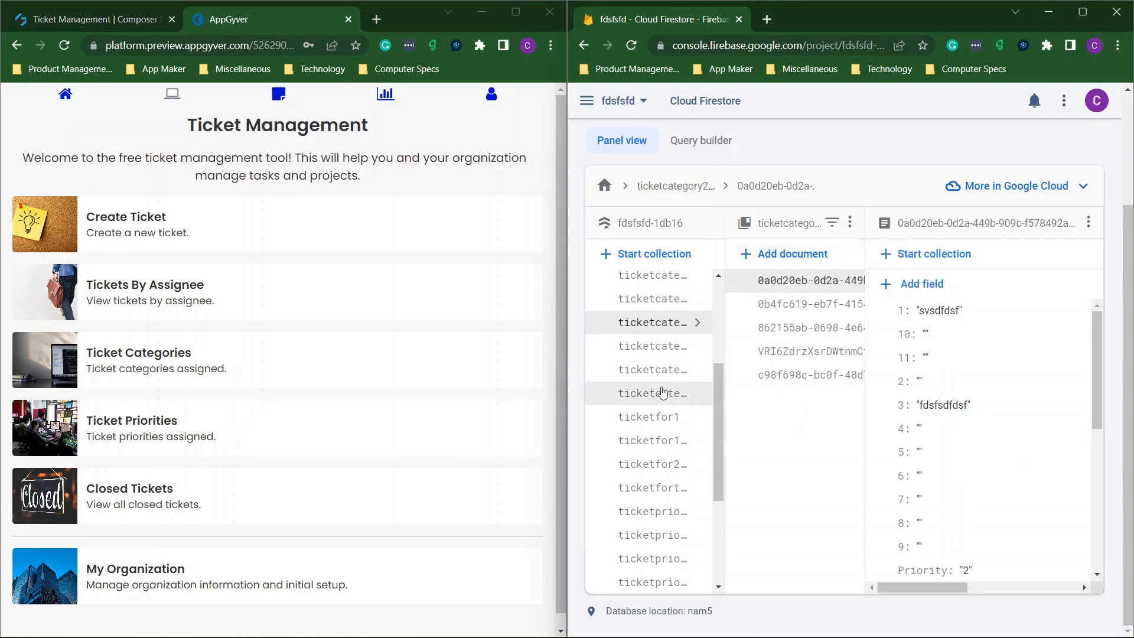
scroll(663, 393, down, 1)
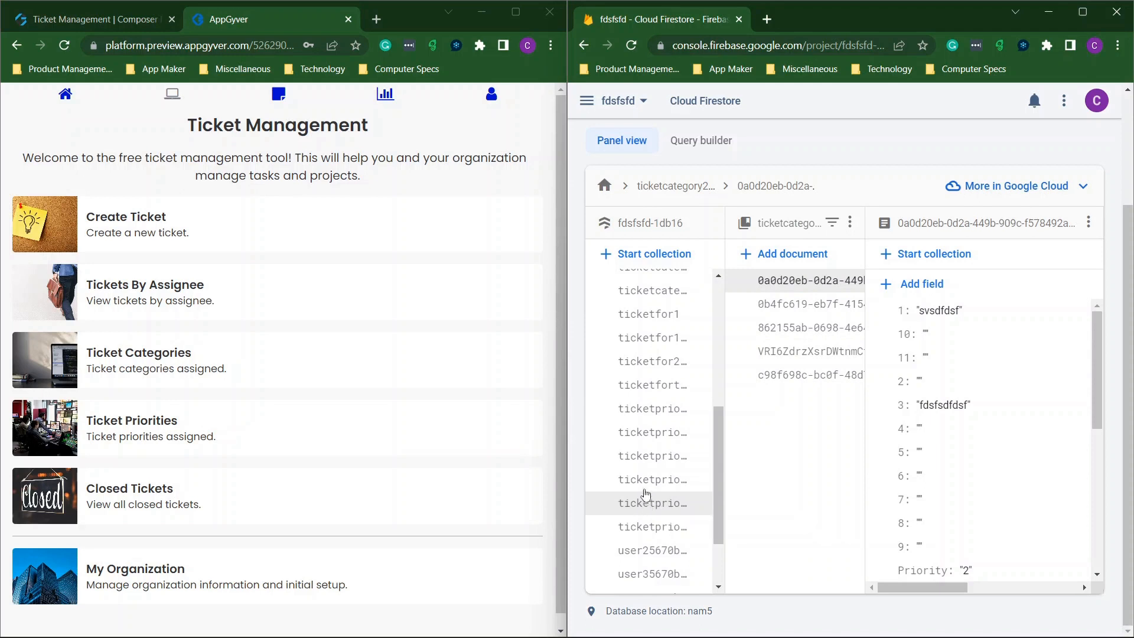
click(640, 458)
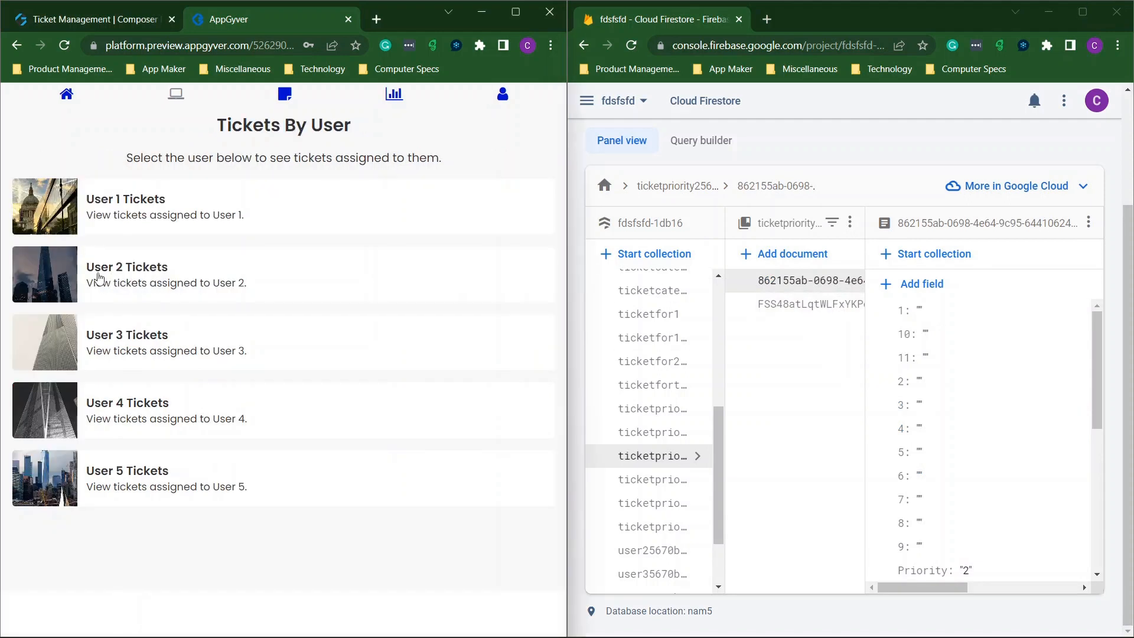
View User 2's empty ticket list, then go home and open Closed Tickets.
click(99, 277)
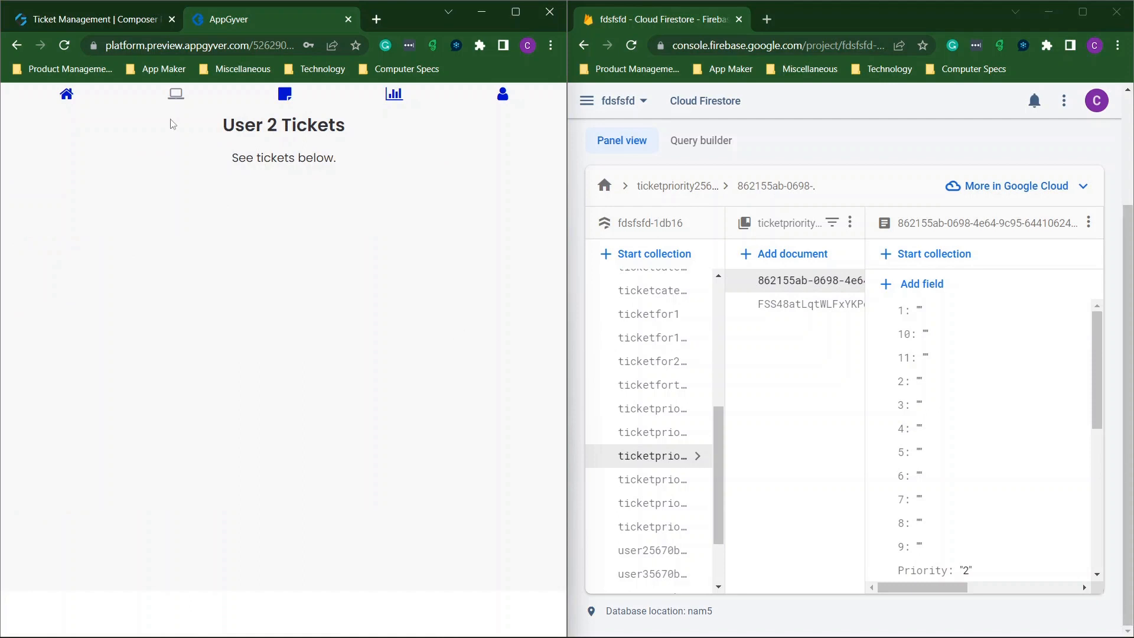
click(177, 96)
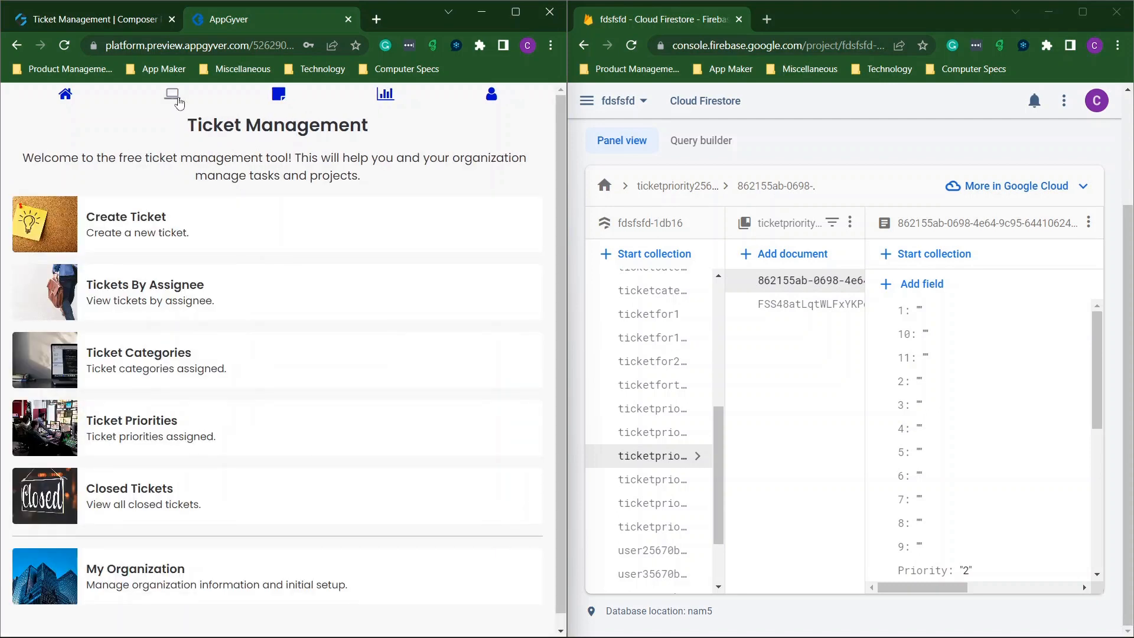
click(143, 493)
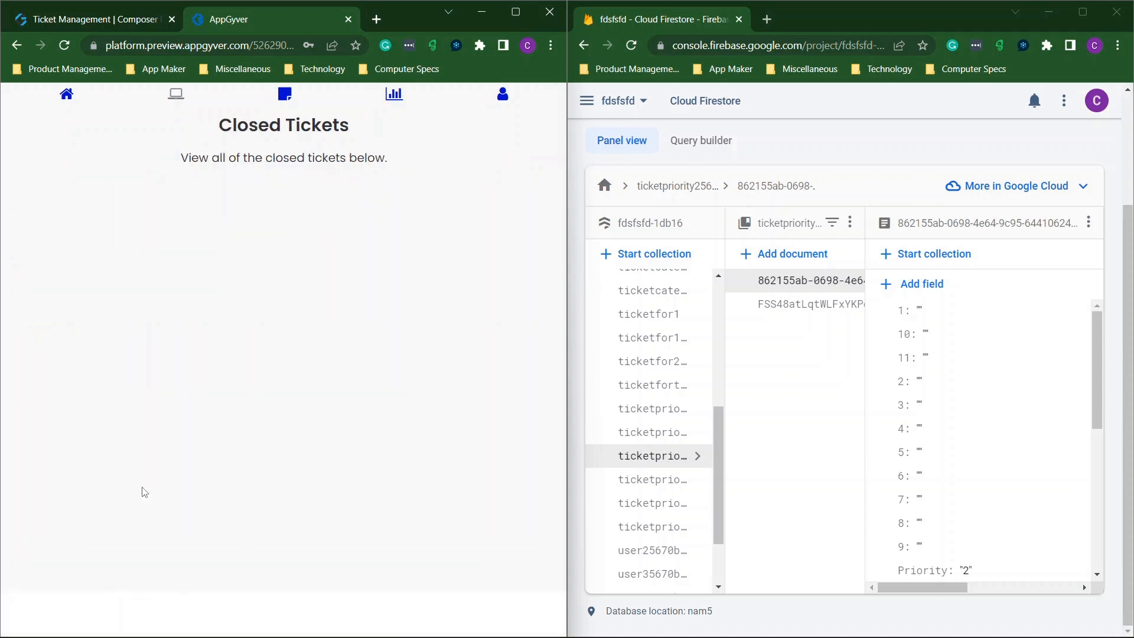
Open closed ticket 1212's details from the Closed Tickets list.
scroll(164, 284, down, 3)
scroll(165, 284, down, 7)
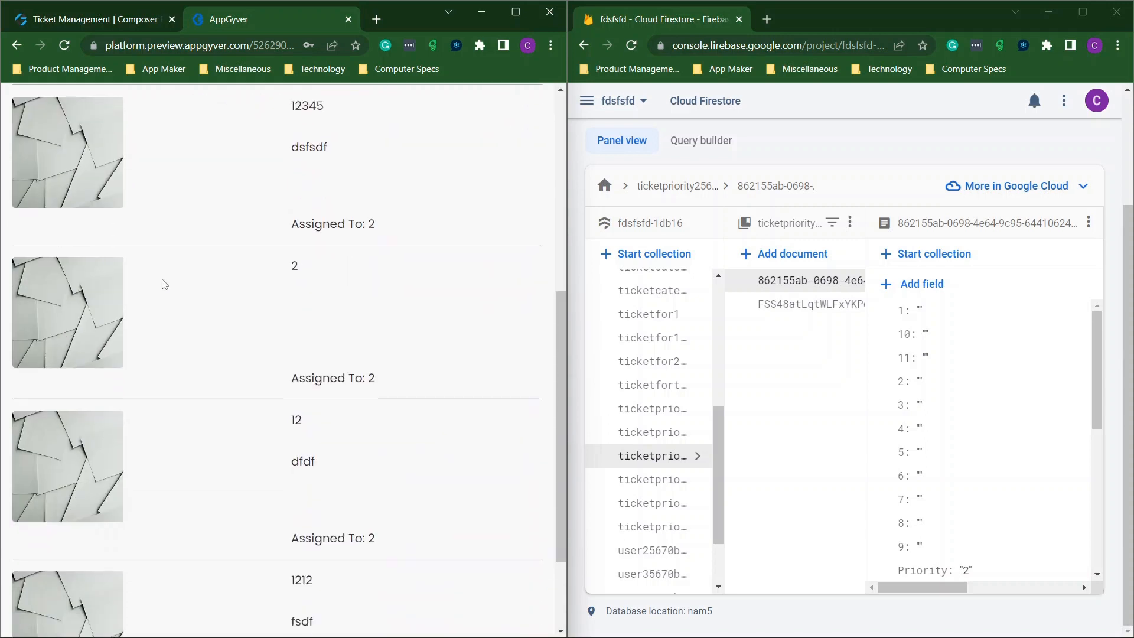
click(56, 488)
scroll(57, 487, up, 6)
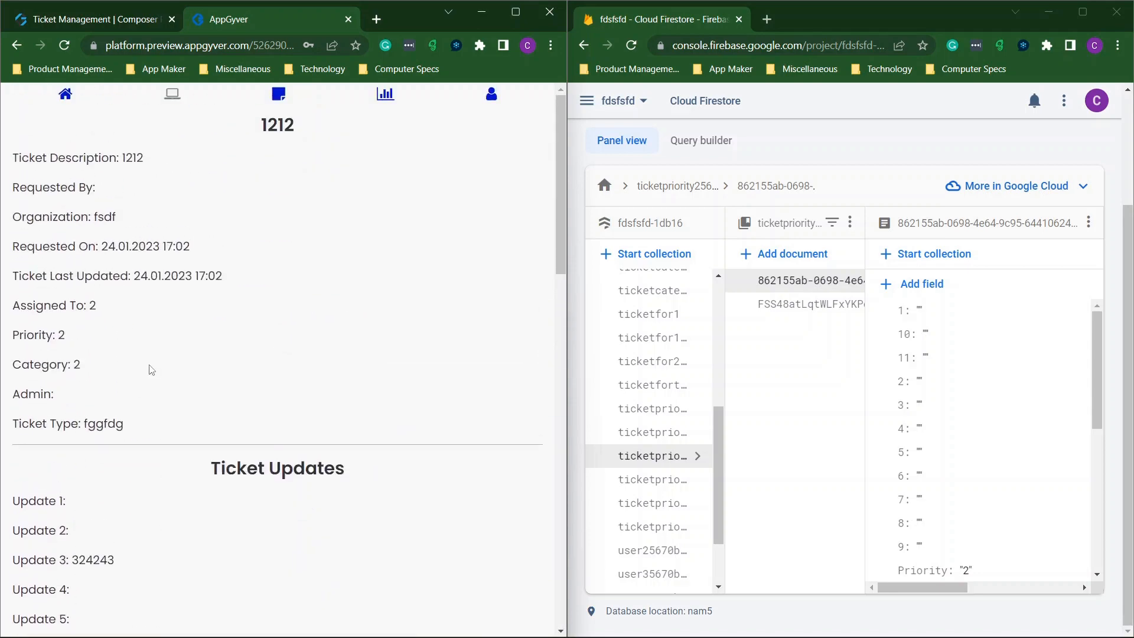
scroll(152, 370, down, 9)
scroll(176, 225, up, 7)
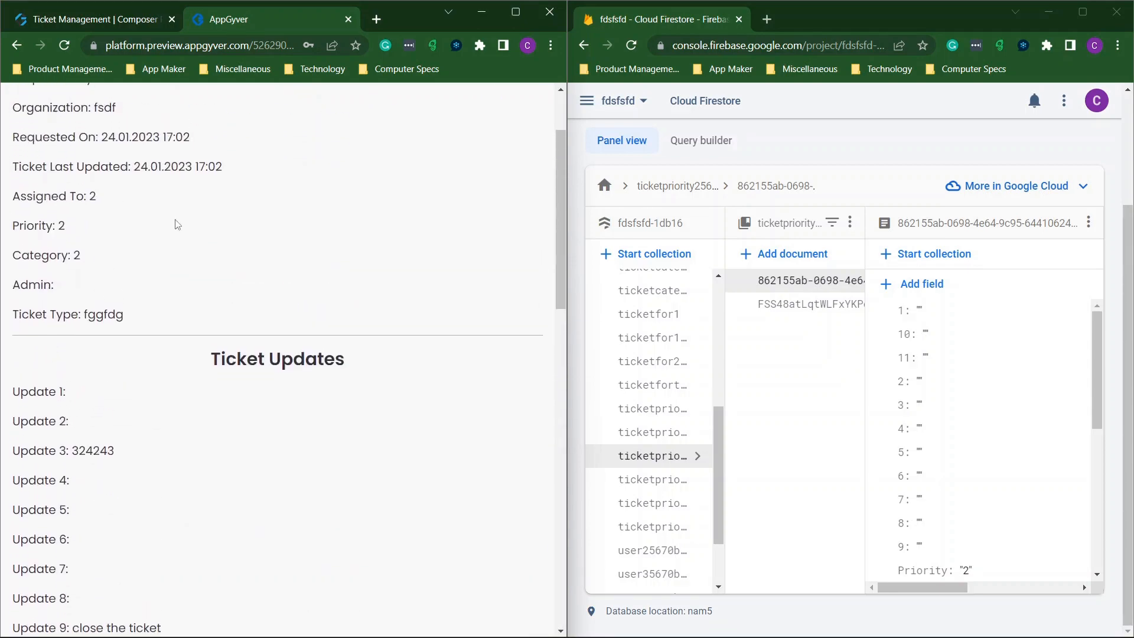
scroll(176, 224, down, 7)
scroll(176, 224, up, 8)
scroll(176, 224, down, 9)
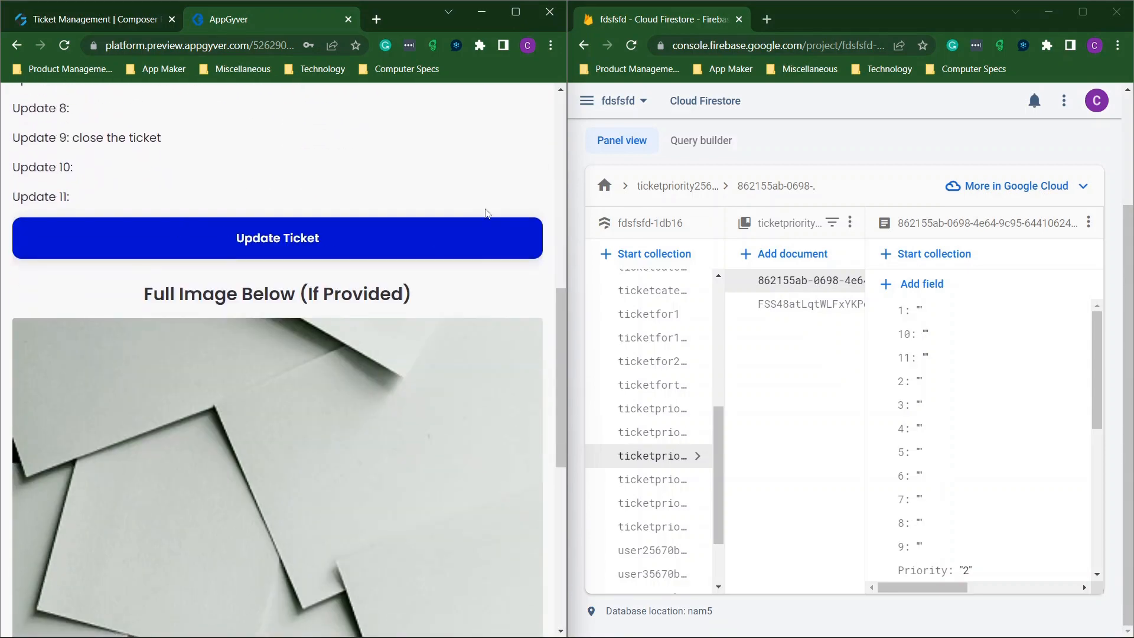
Expand ticket 1212's edit form and review Update 3: 324243 and Update 9: close the ticket.
click(344, 235)
scroll(345, 235, down, 10)
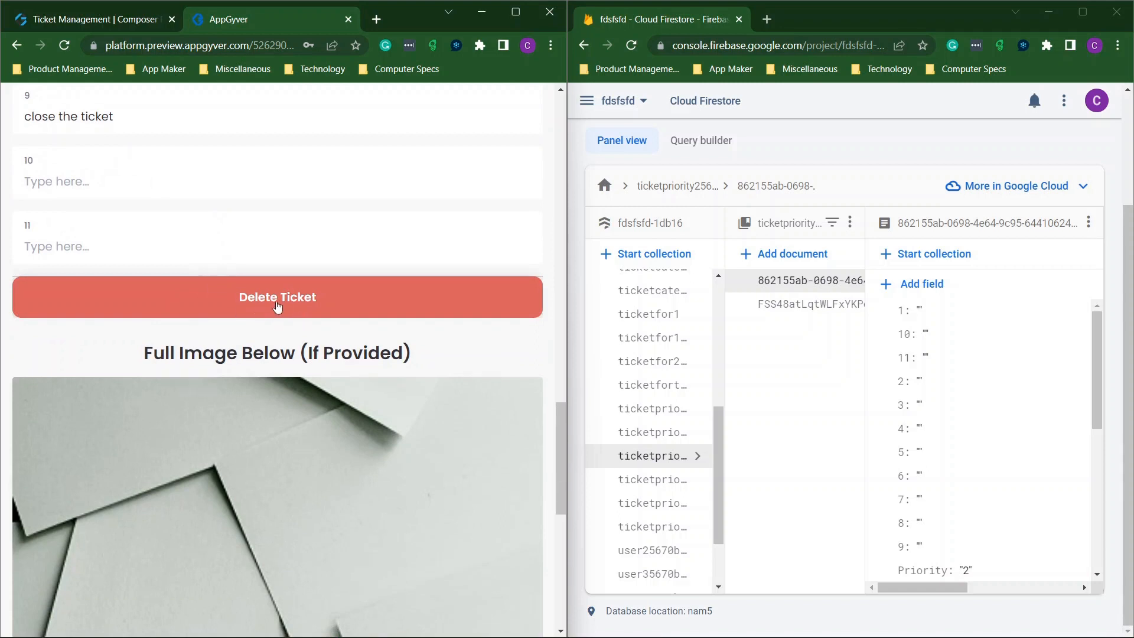
scroll(290, 269, up, 12)
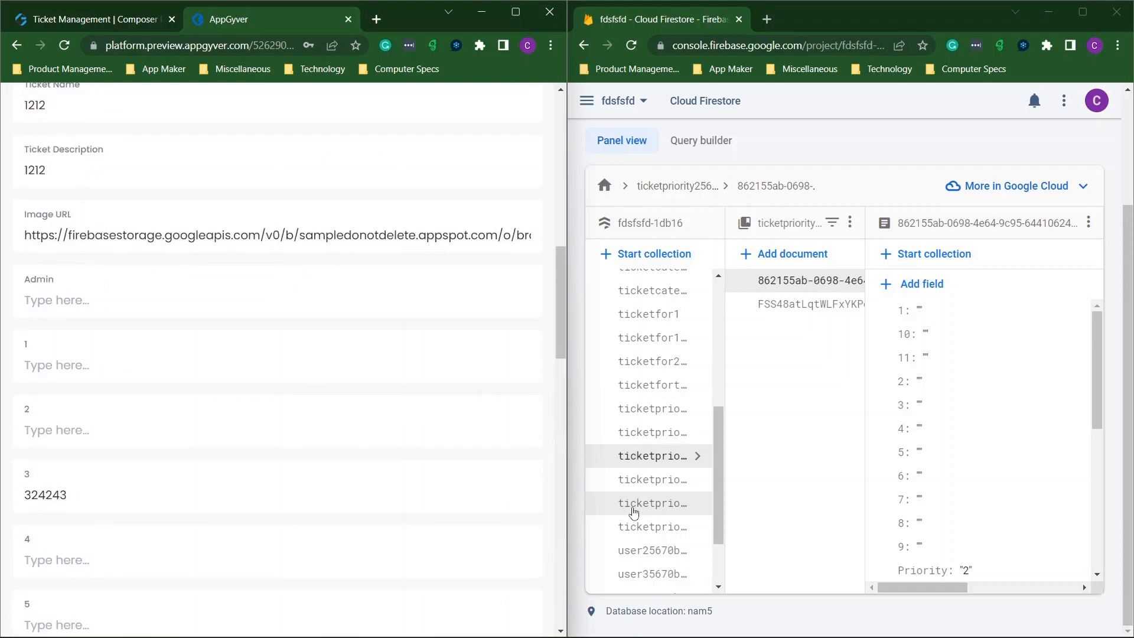
scroll(653, 502, down, 2)
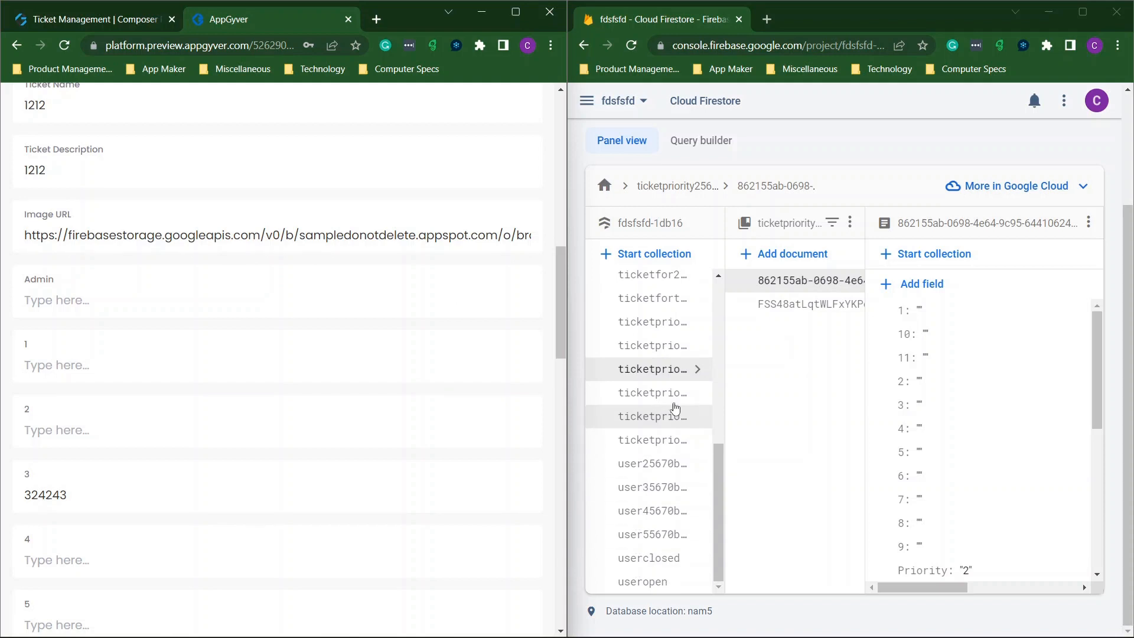
mouse_move(571, 360)
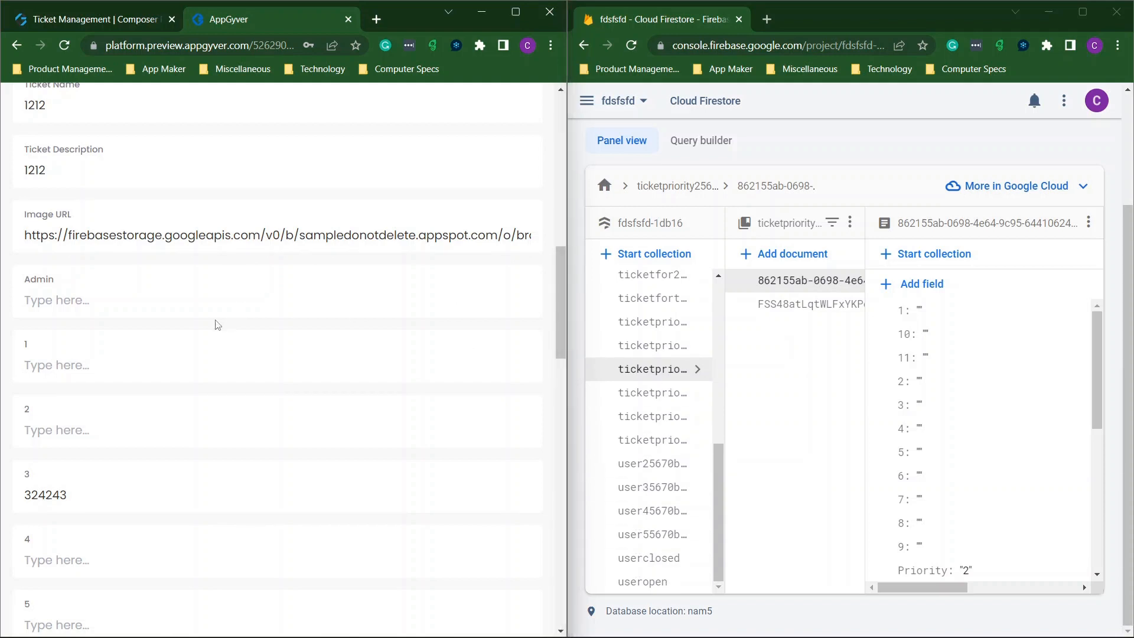
scroll(218, 325, down, 10)
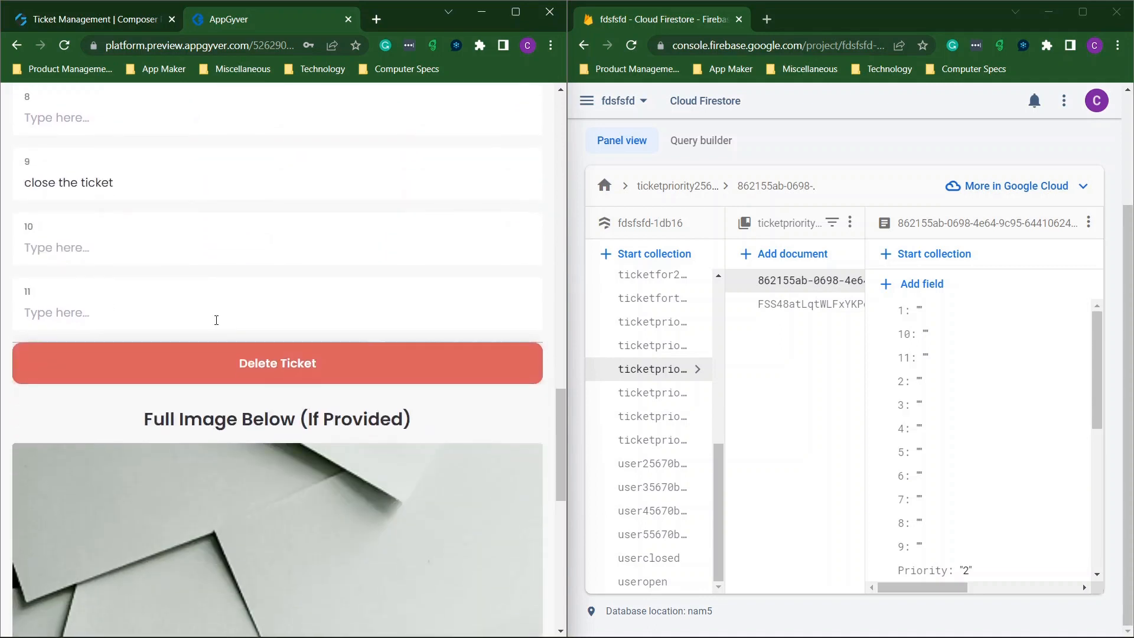
scroll(216, 321, up, 20)
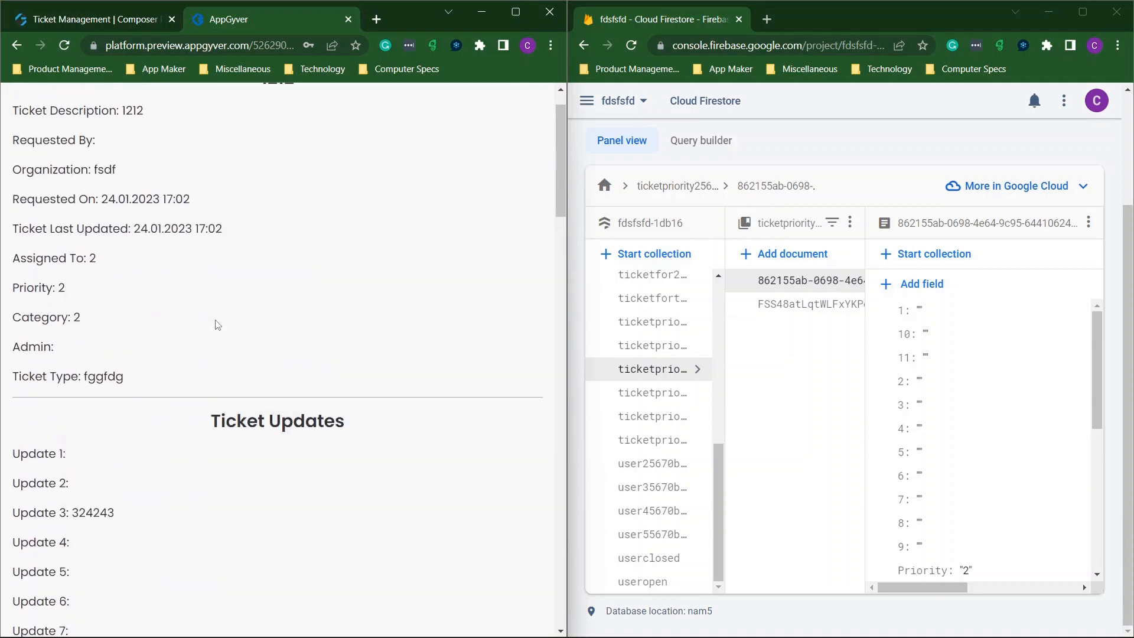
scroll(218, 325, up, 1)
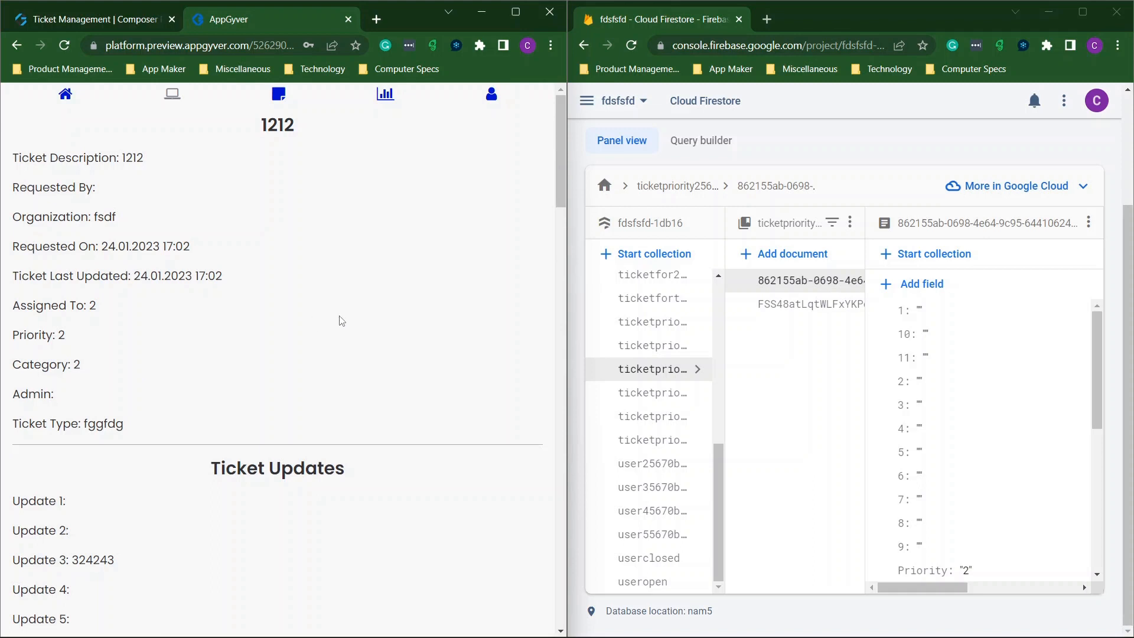
scroll(342, 321, down, 4)
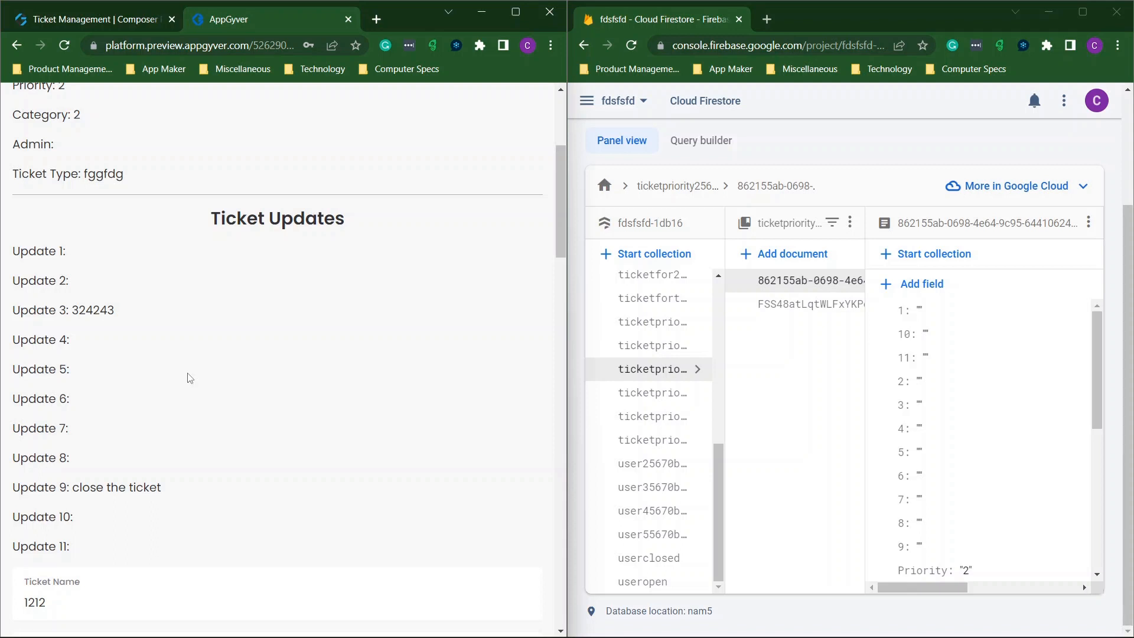
Open ticket 1212's record in the Firestore closedtickets collection.
scroll(328, 433, down, 15)
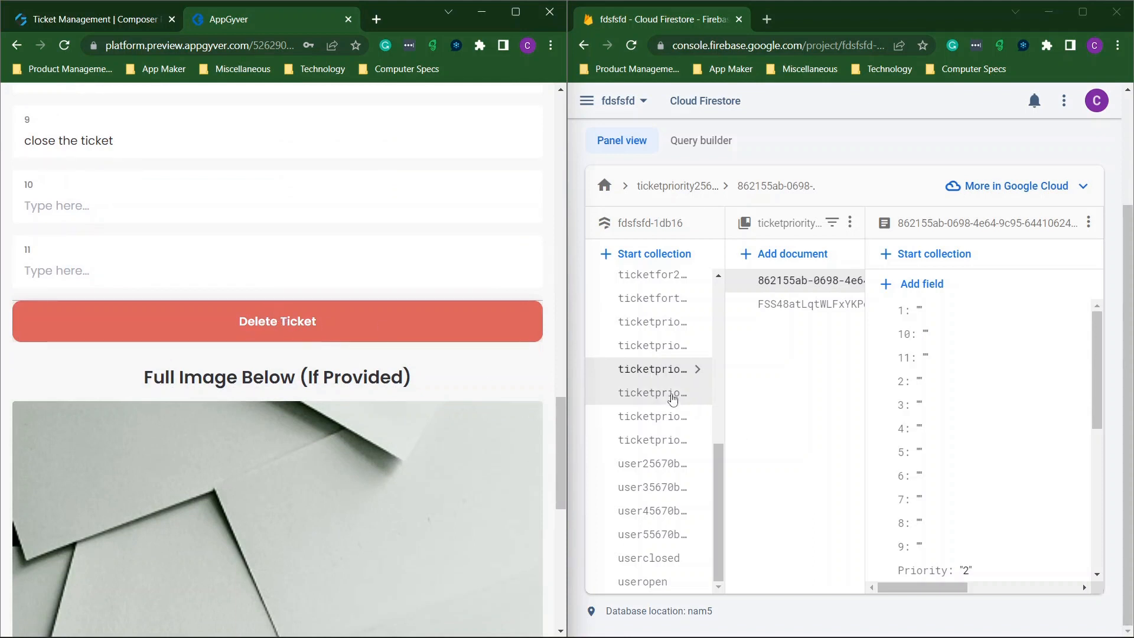
scroll(677, 405, up, 5)
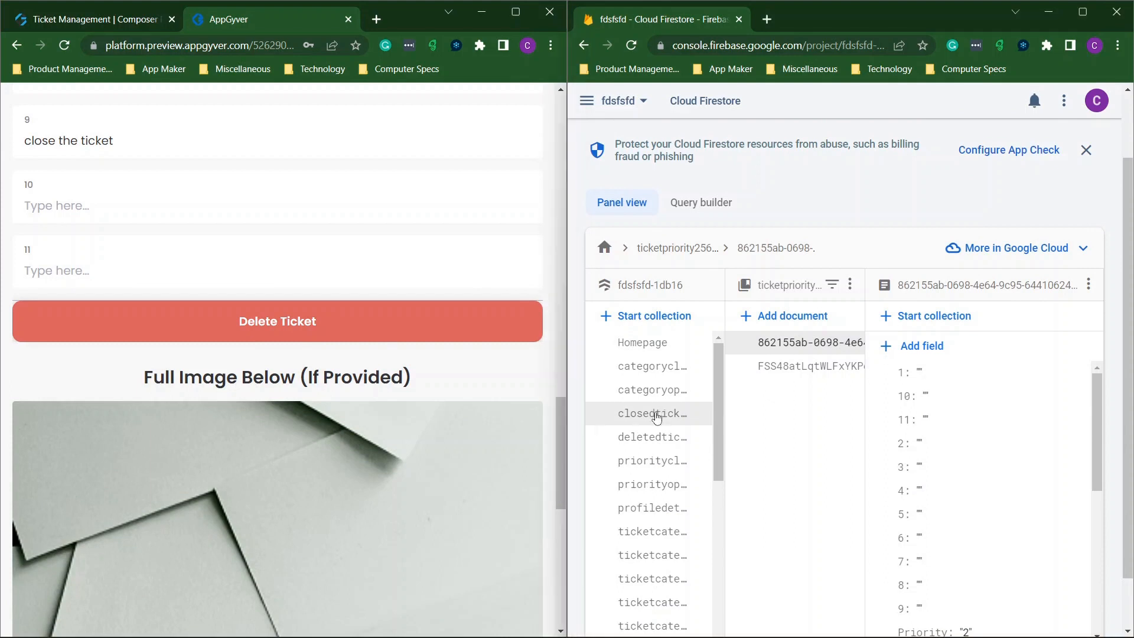
click(650, 413)
click(781, 464)
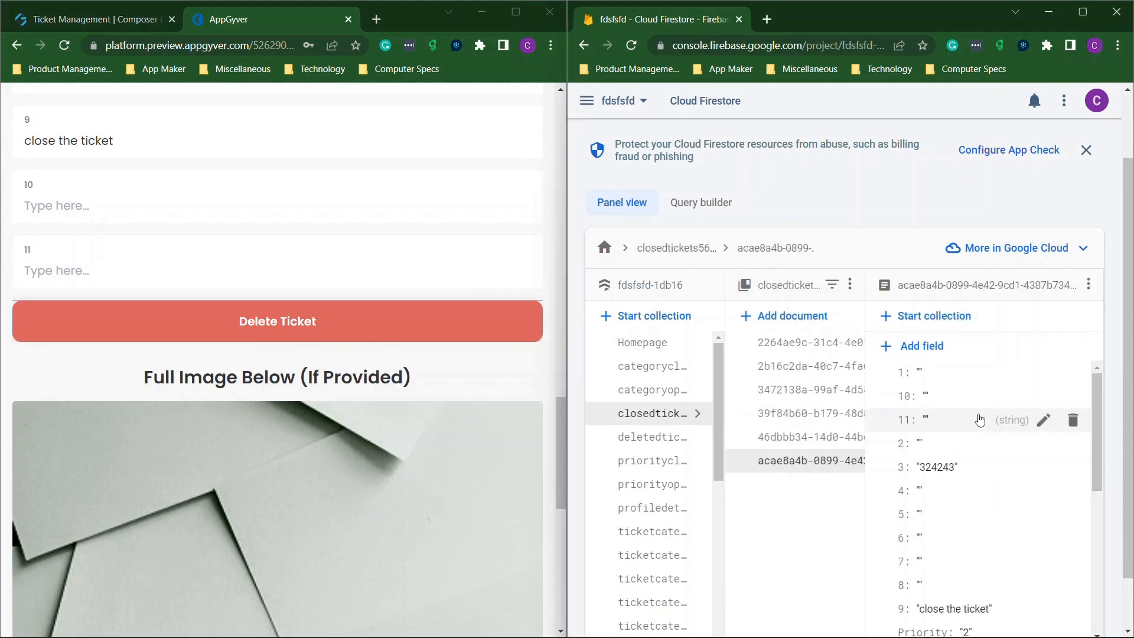
Review the record's fields, then start deleting ticket 1212 in the preview app.
scroll(981, 420, down, 8)
scroll(980, 420, down, 2)
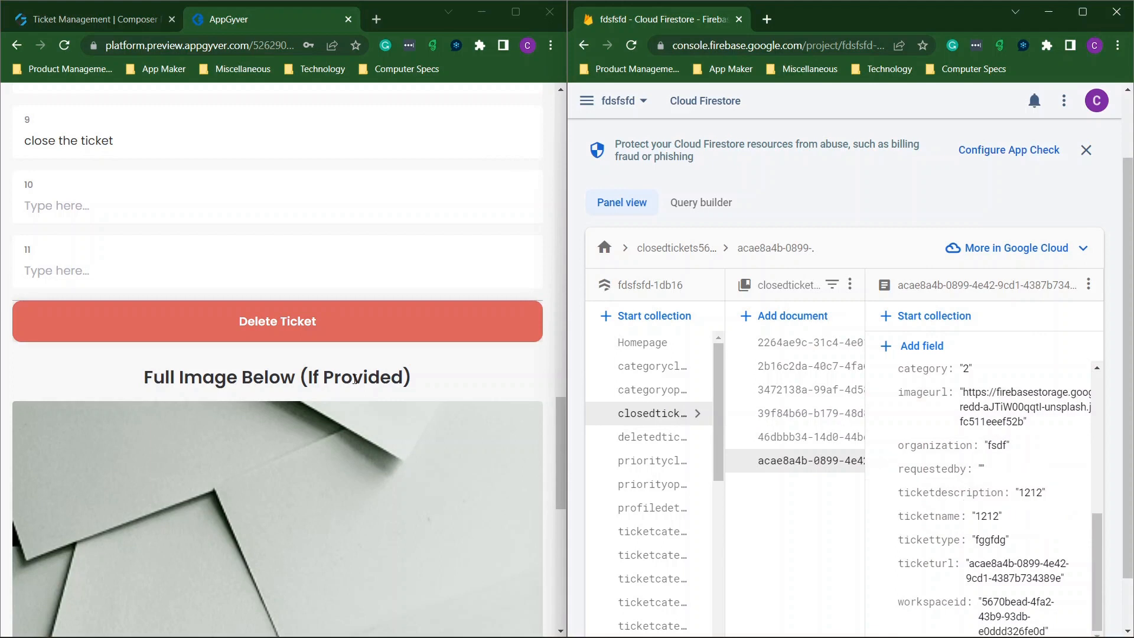
click(258, 326)
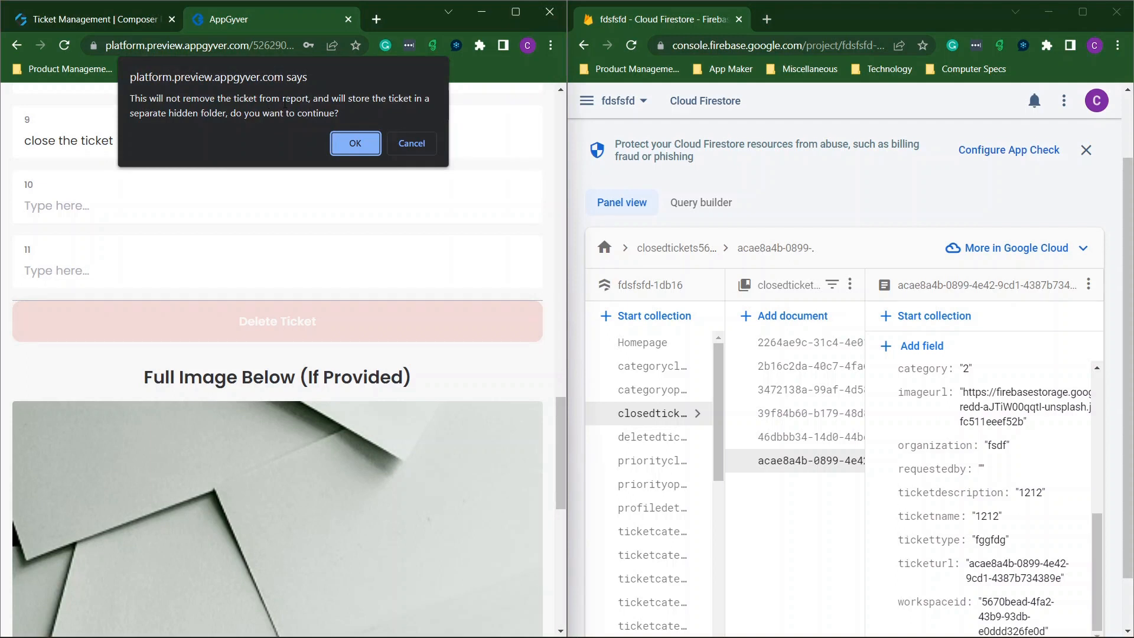
Confirm deleting ticket 1212 and browse the documents in the deletedtickets collection.
click(341, 148)
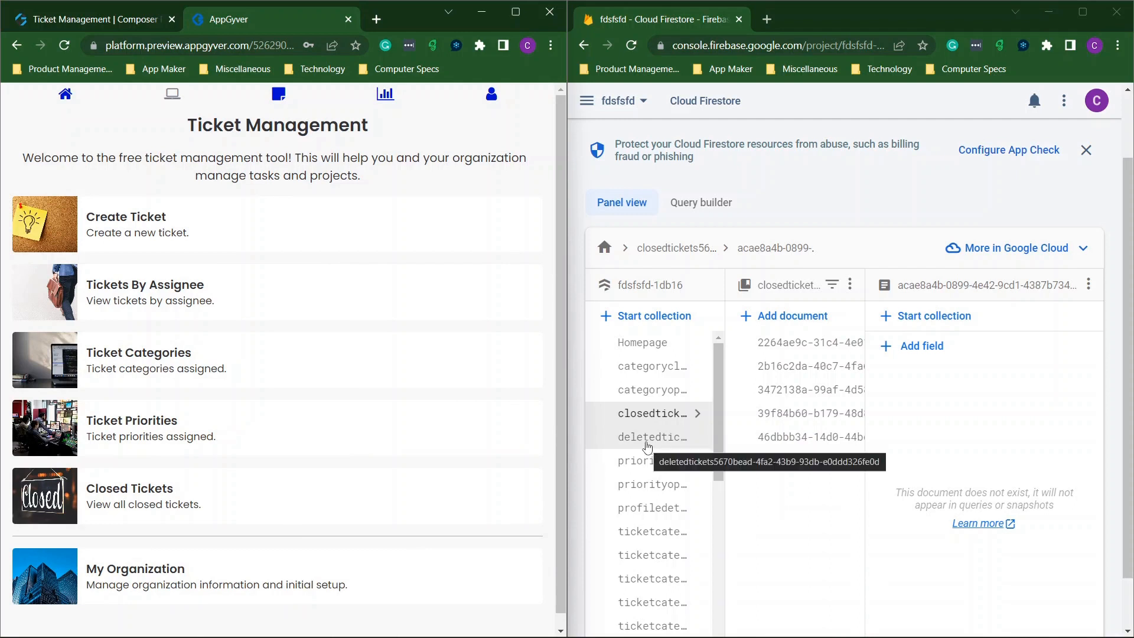
click(649, 440)
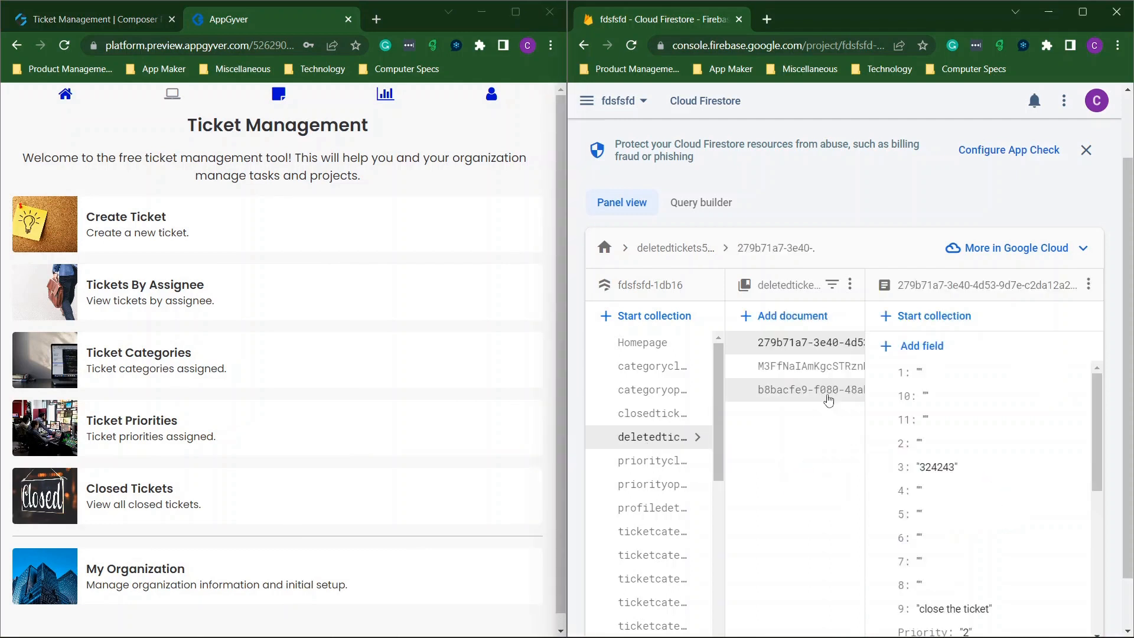
click(794, 368)
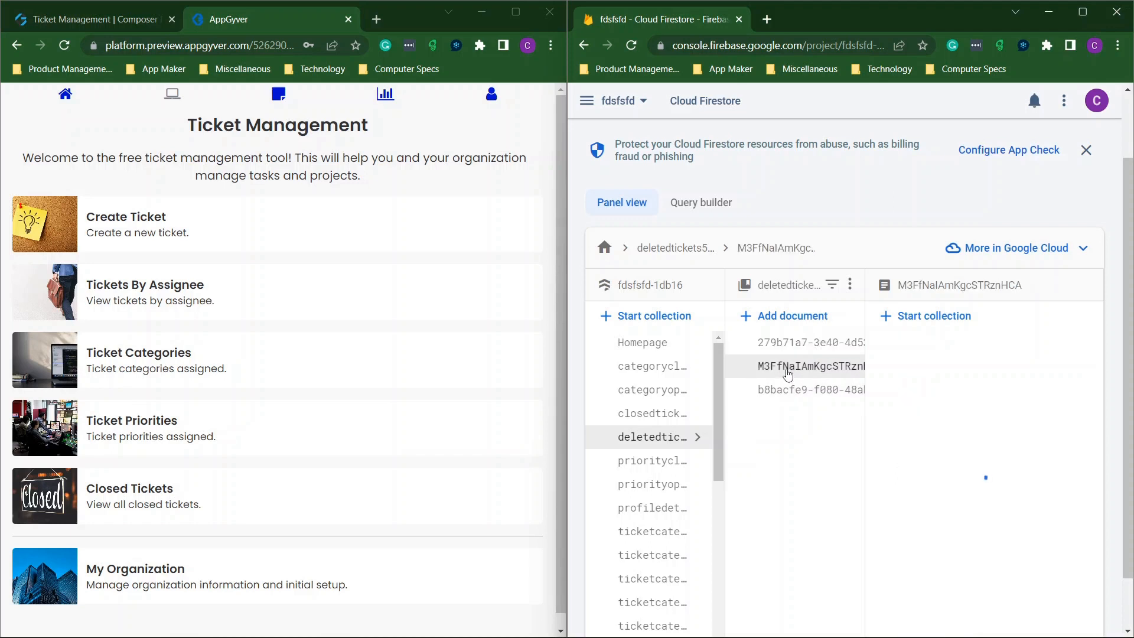
scroll(981, 467, down, 1)
click(809, 334)
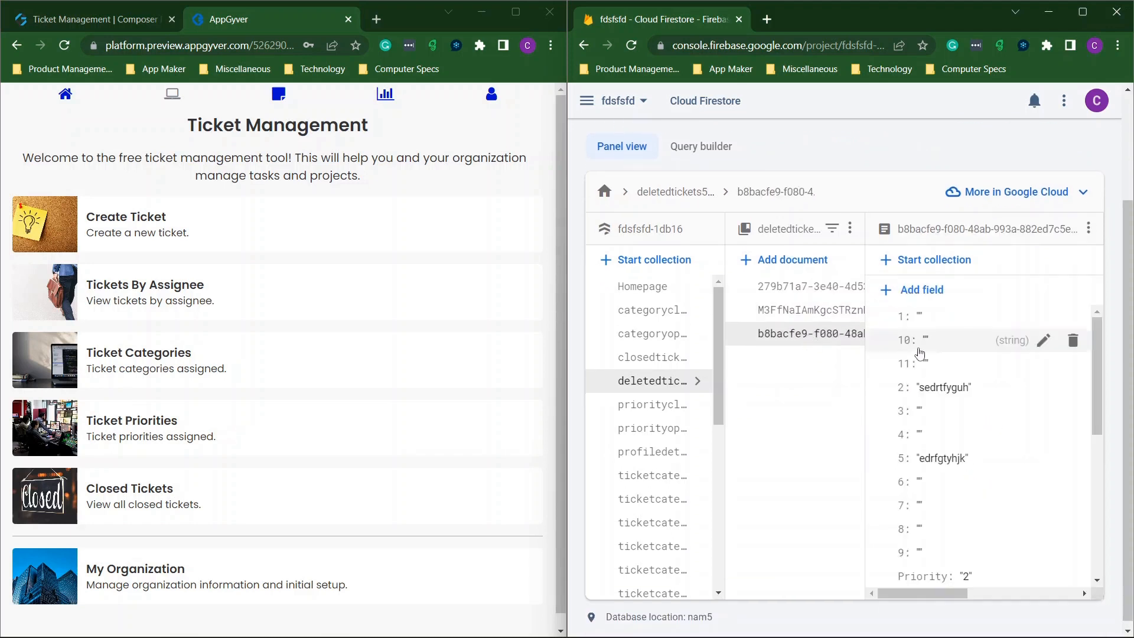
scroll(922, 354, down, 4)
scroll(925, 354, down, 1)
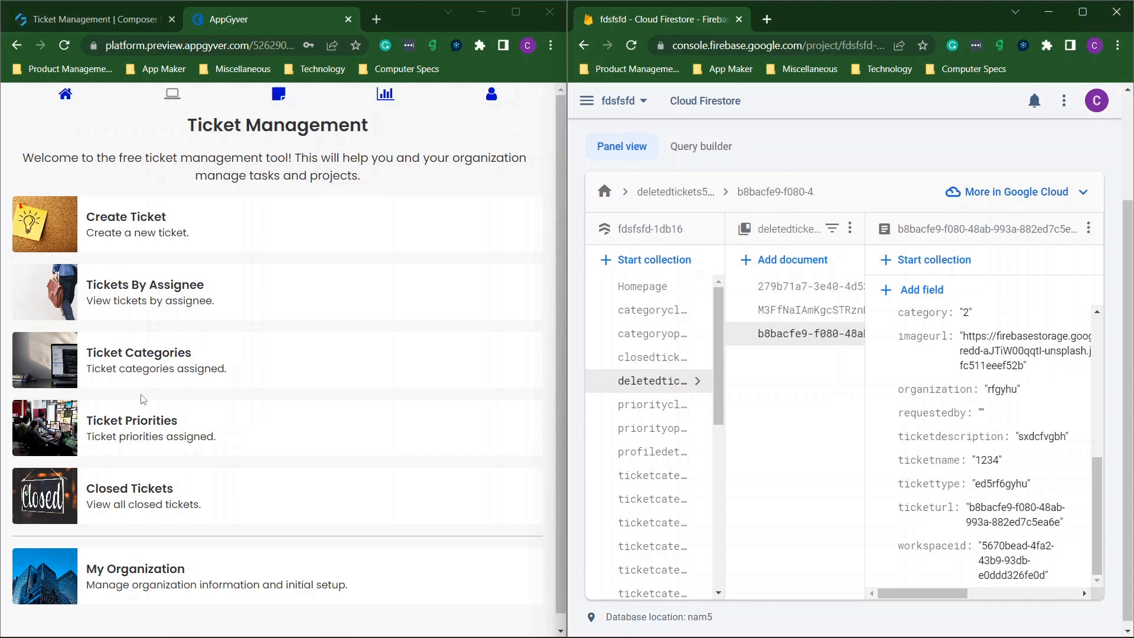
Check the Closed Tickets list and ticket 1212's deleted record, then return home and maximize Firestore.
click(180, 495)
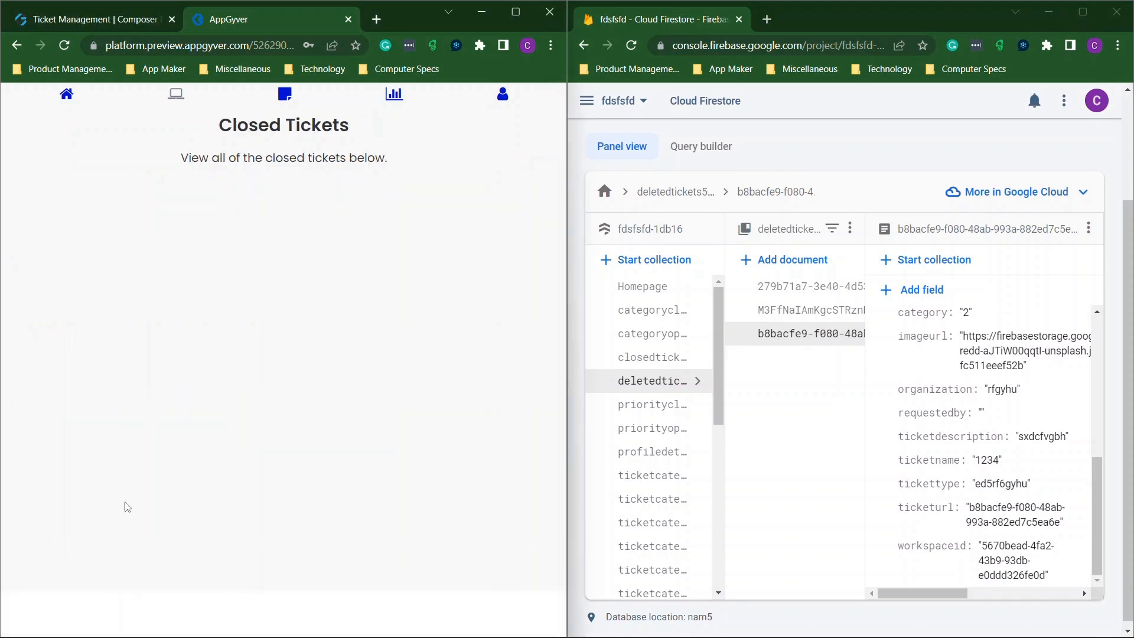
scroll(261, 233, down, 5)
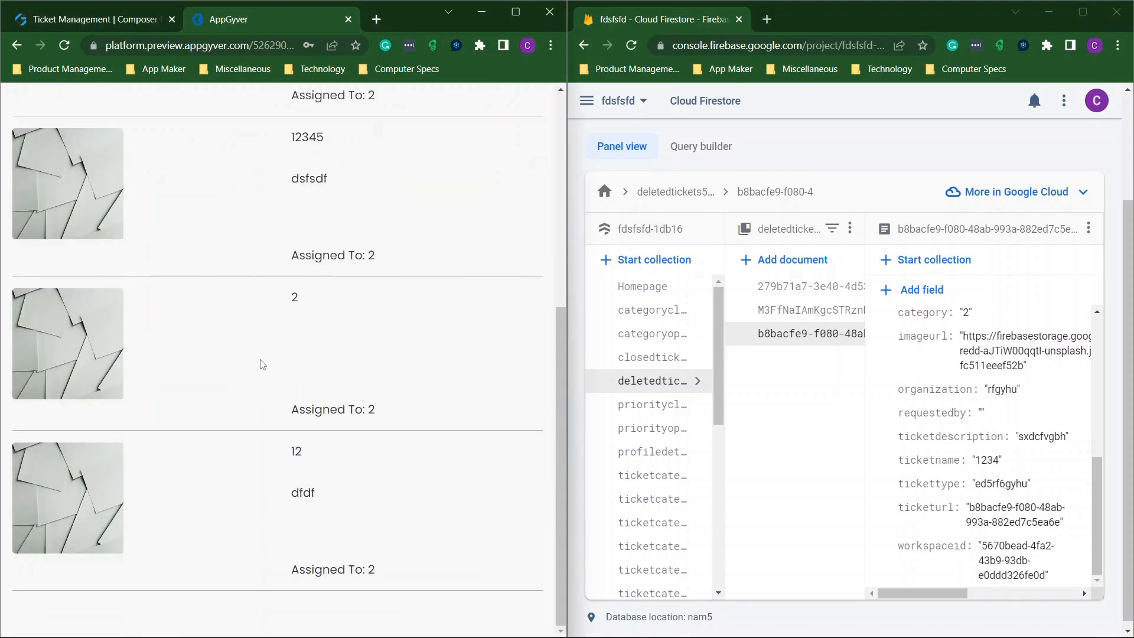
scroll(262, 364, up, 5)
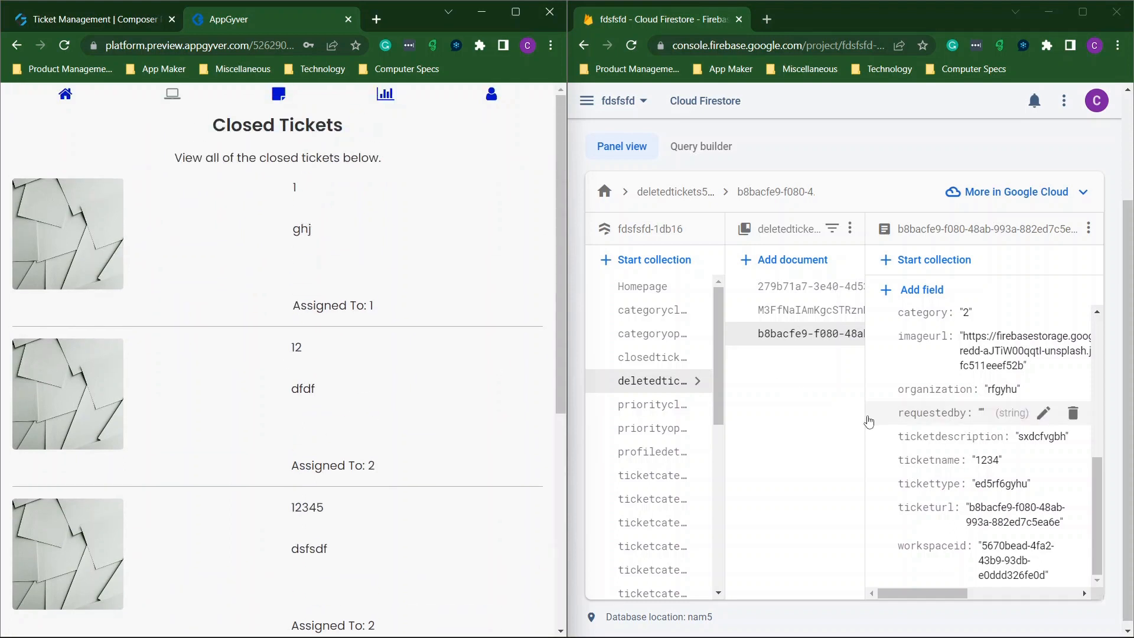
scroll(960, 432, down, 1)
click(746, 304)
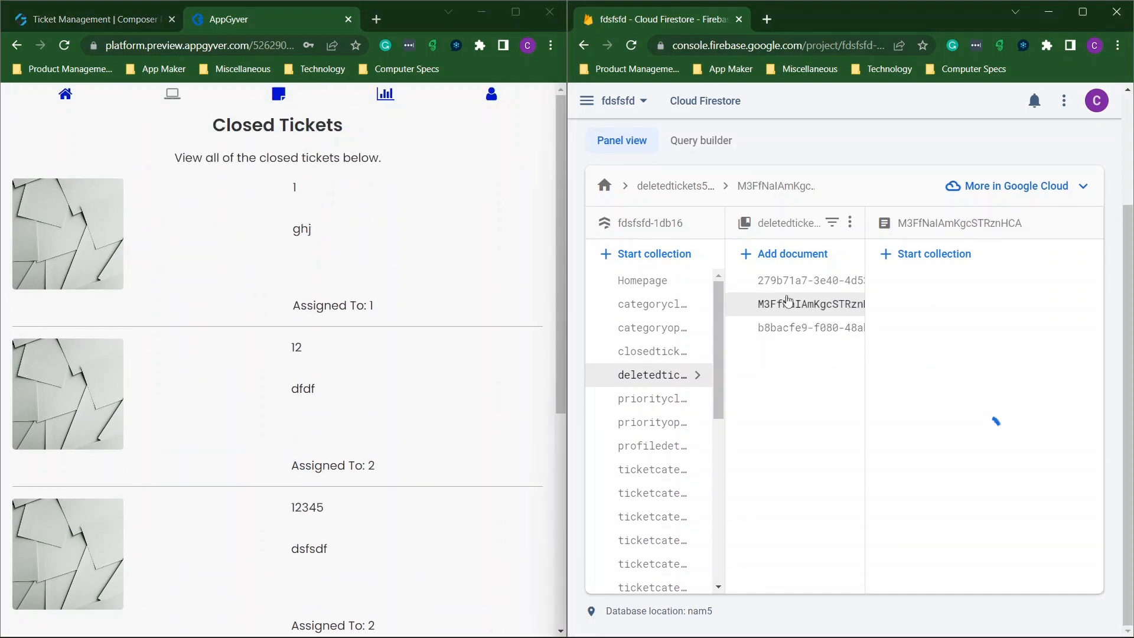
click(792, 283)
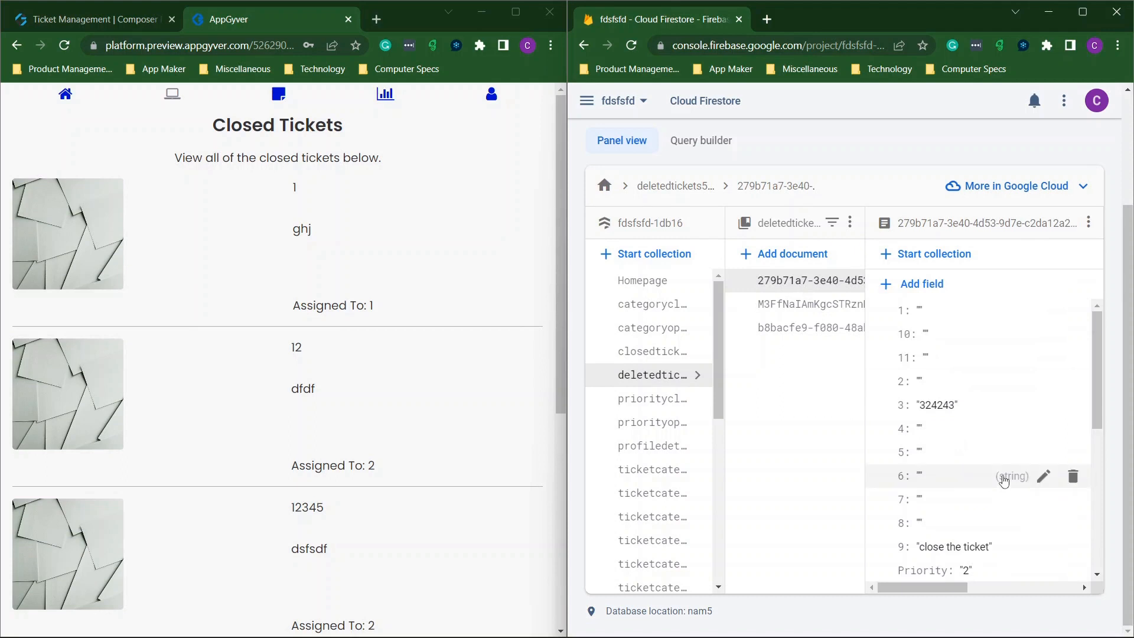
scroll(1001, 466, down, 5)
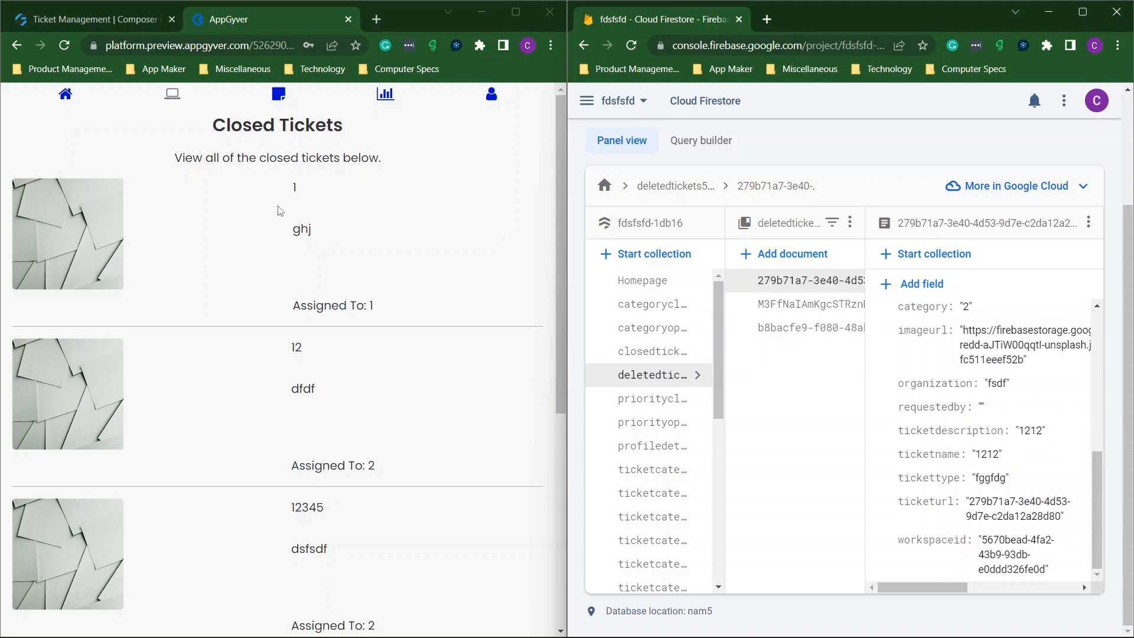
click(63, 100)
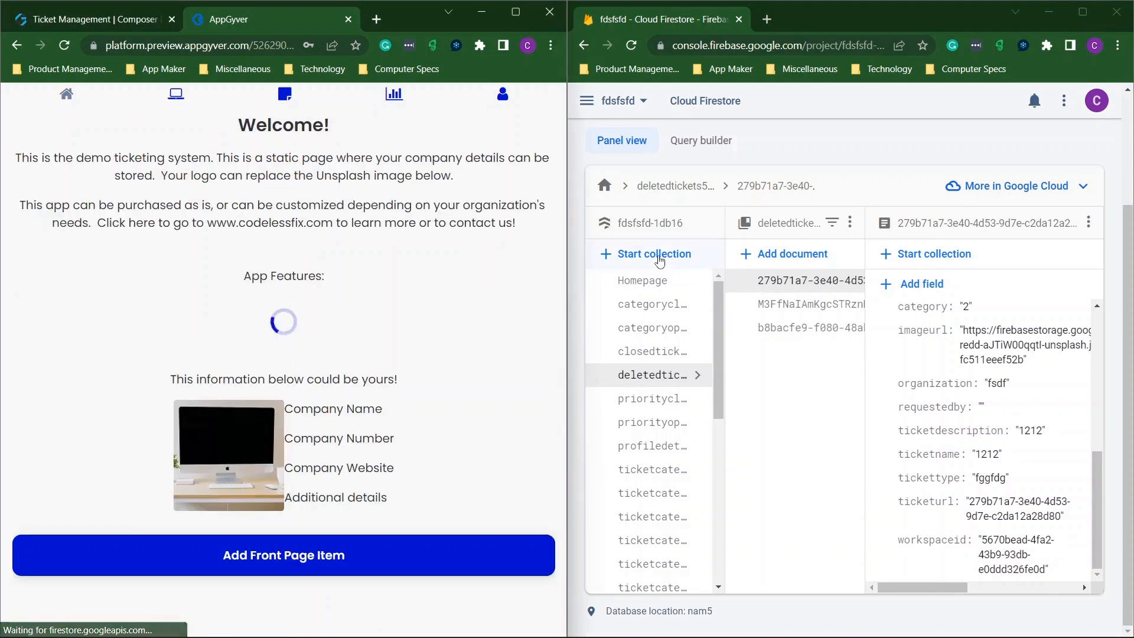
click(1081, 13)
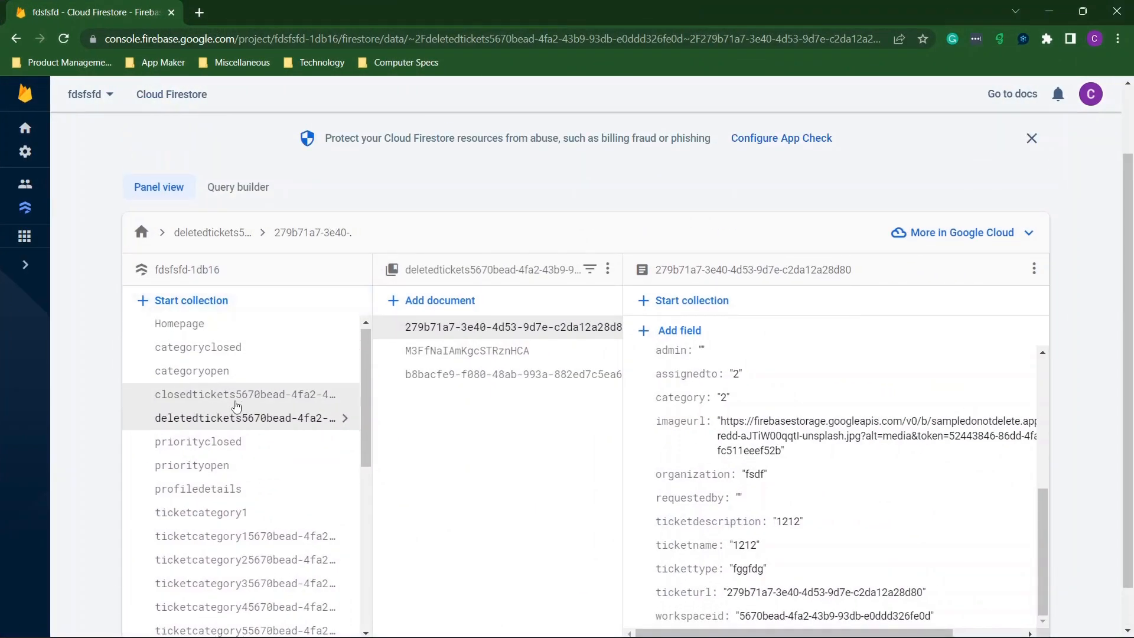
Clear categoryclosed counts cc2 (4) and cc1 (1) to empty strings.
scroll(235, 390, down, 2)
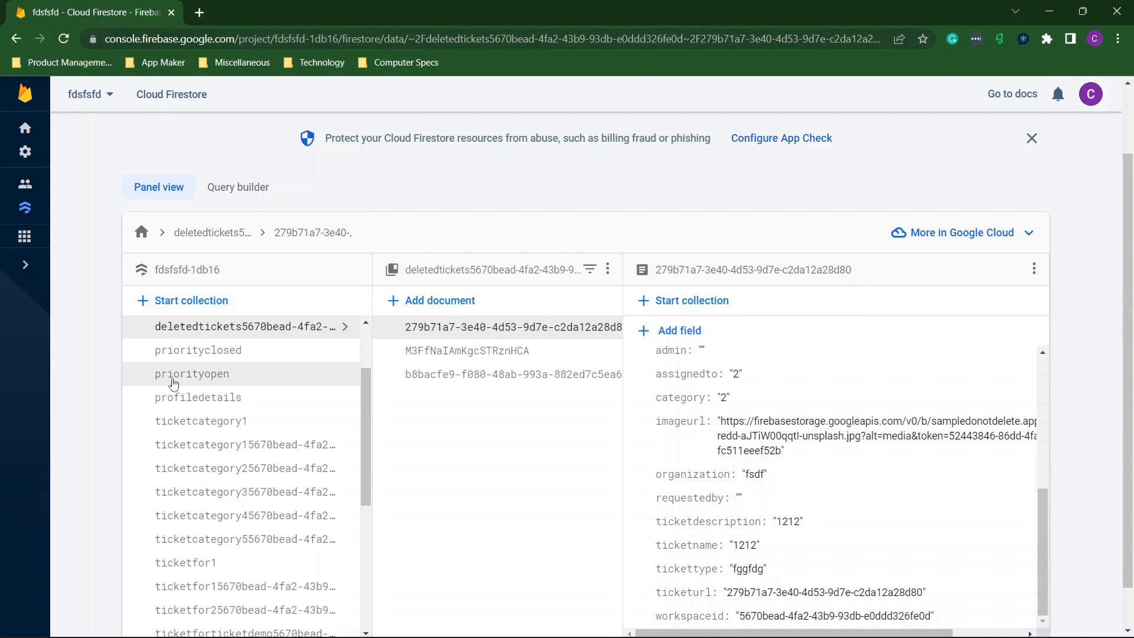
click(173, 383)
scroll(215, 384, up, 2)
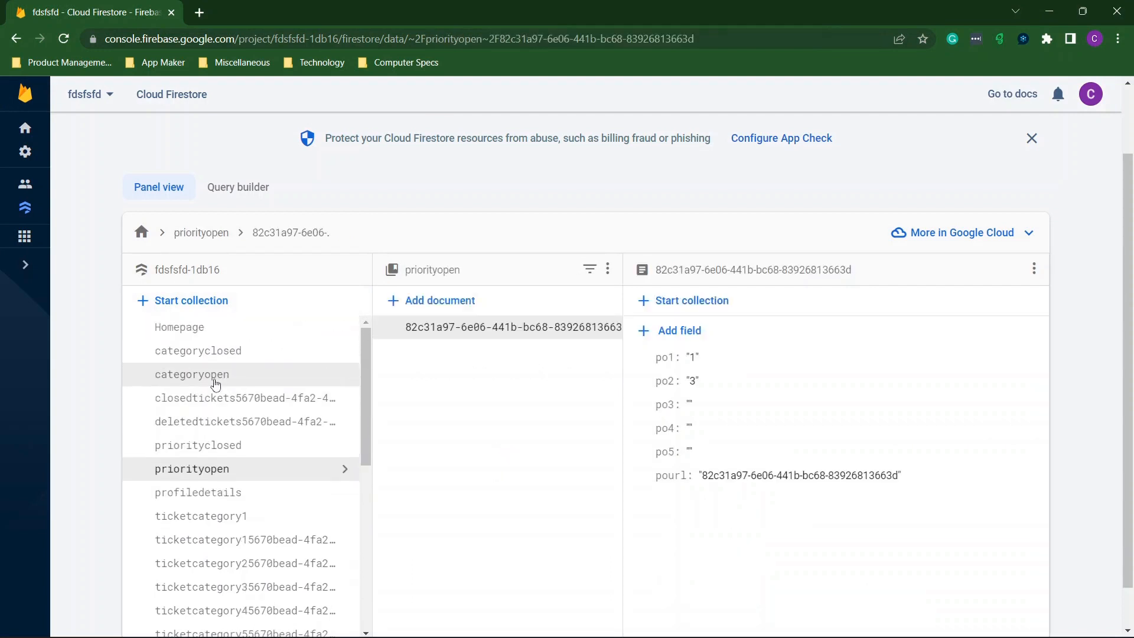
click(192, 355)
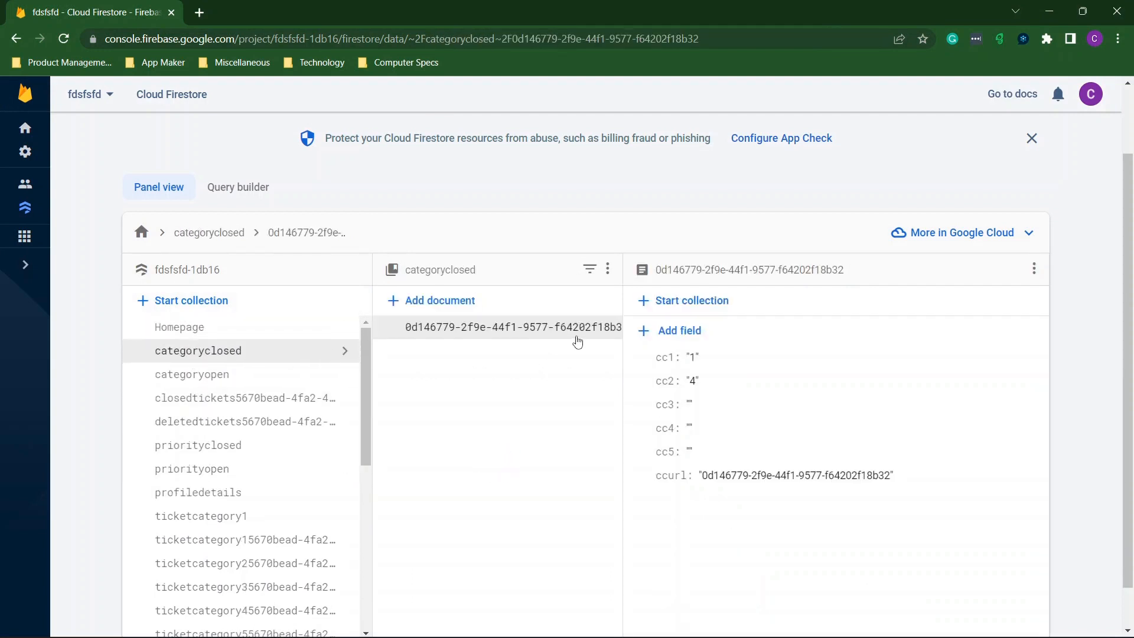
click(720, 383)
click(886, 422)
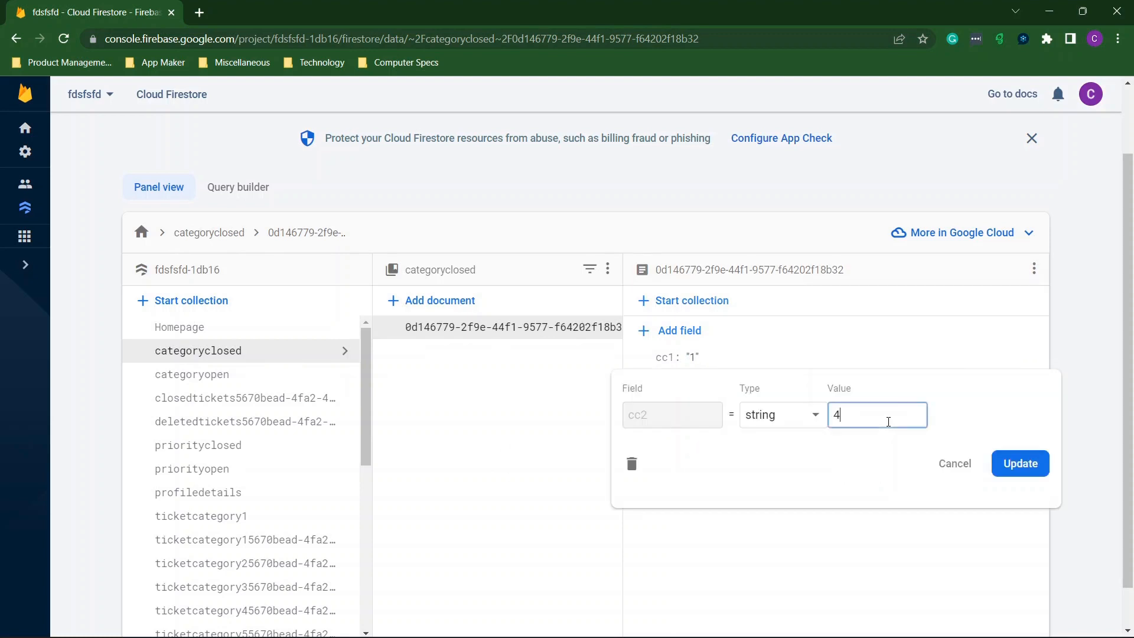
key(BackSpace)
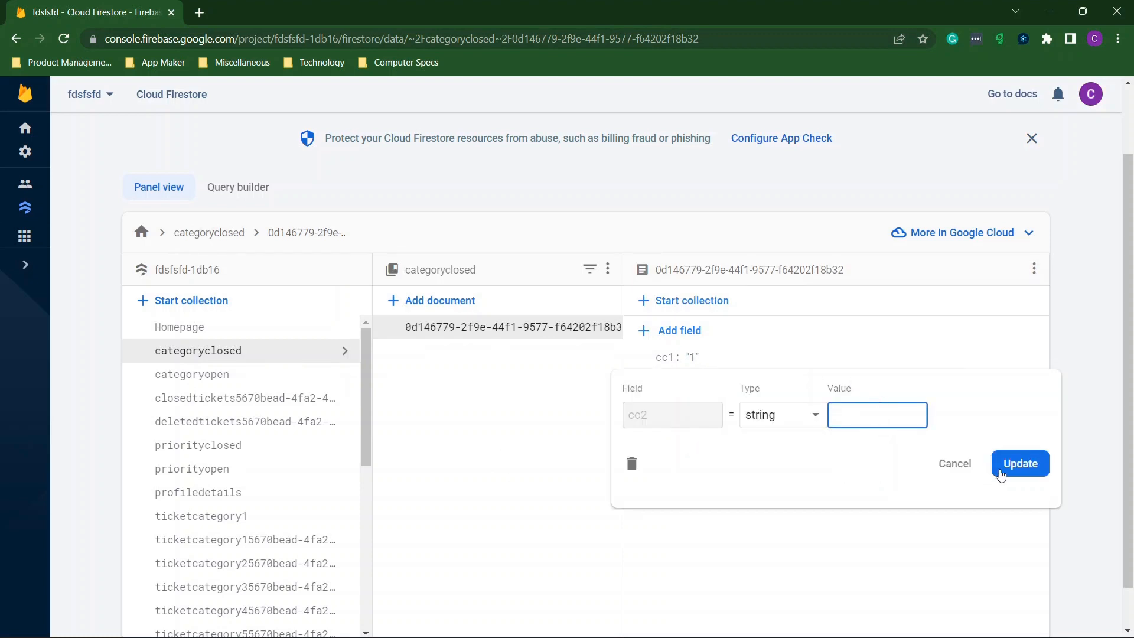
click(1031, 463)
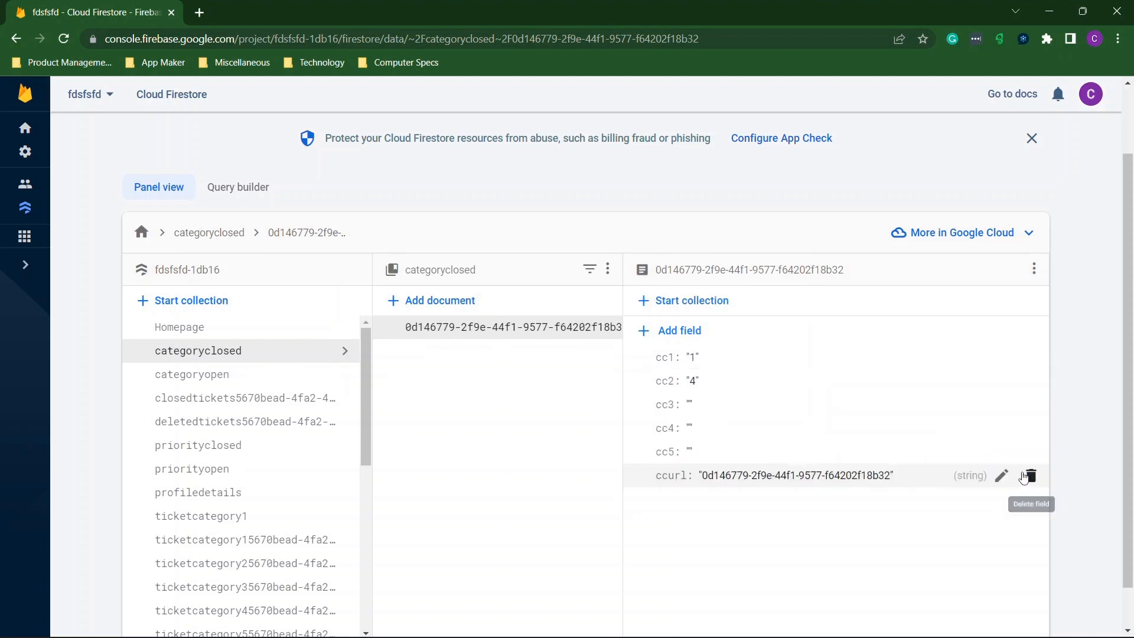
click(713, 362)
click(871, 393)
key(BackSpace)
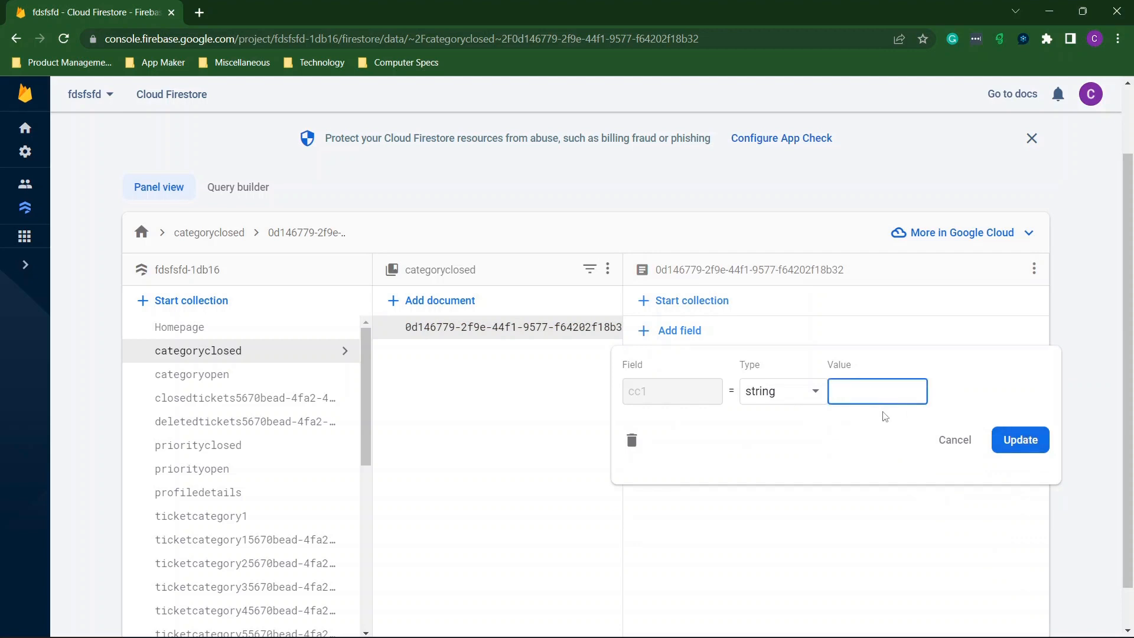
click(1007, 449)
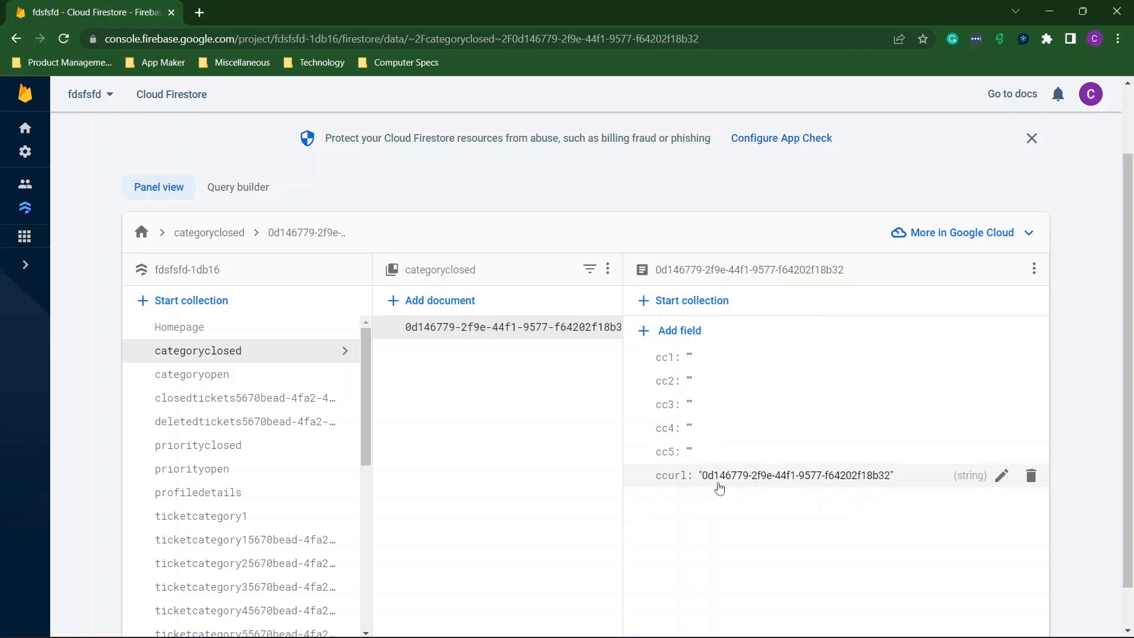
Clear categoryopen counts co1 and co2 to empty strings.
click(182, 378)
click(752, 364)
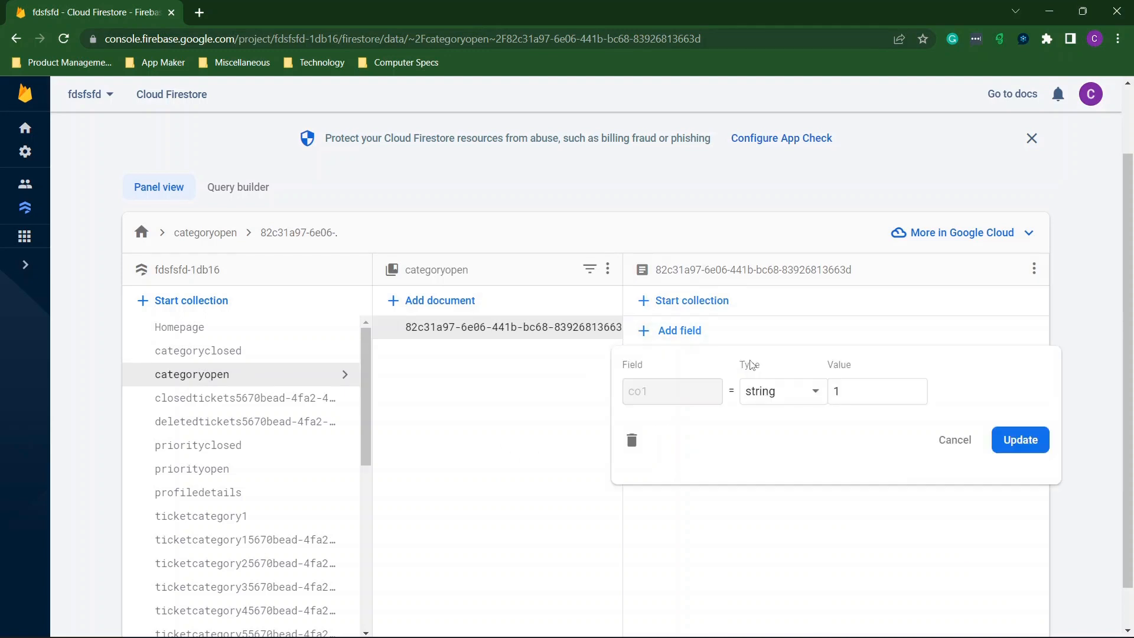
key(BackSpace)
click(1020, 440)
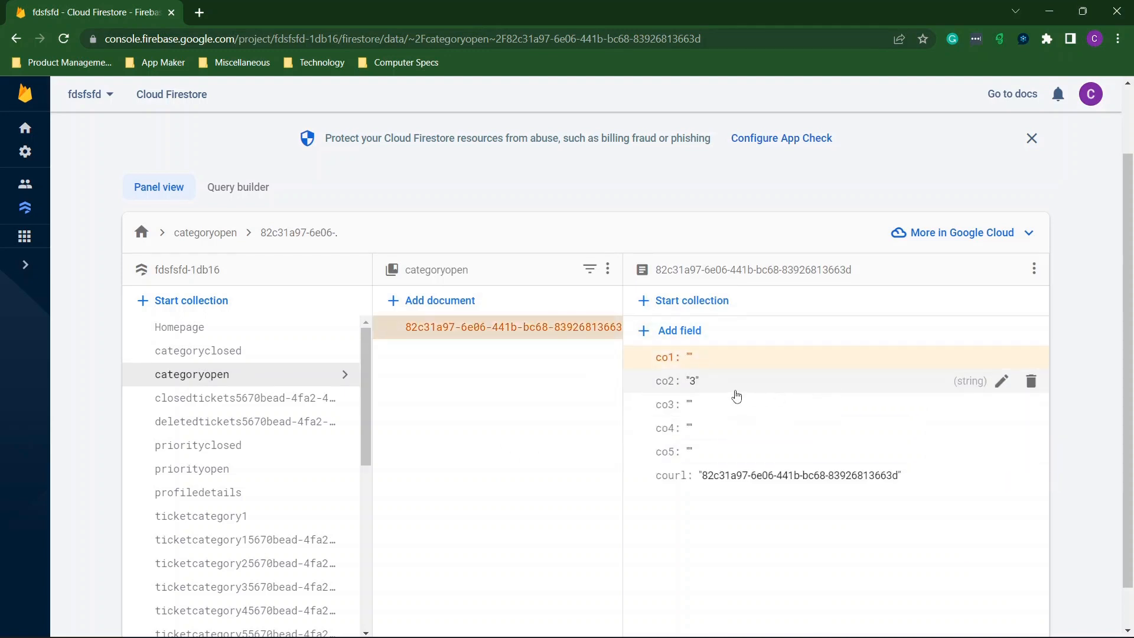
click(731, 390)
key(BackSpace)
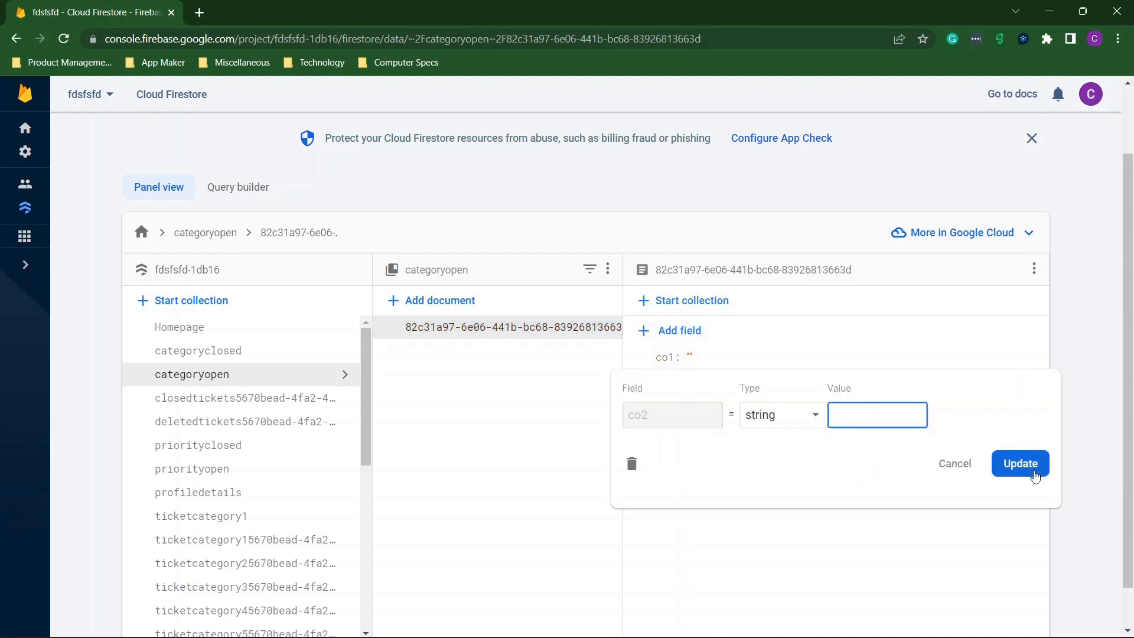
click(1020, 463)
Clear priorityclosed counts pc1 (1) and pc2 (4) to empty strings.
scroll(266, 429, down, 1)
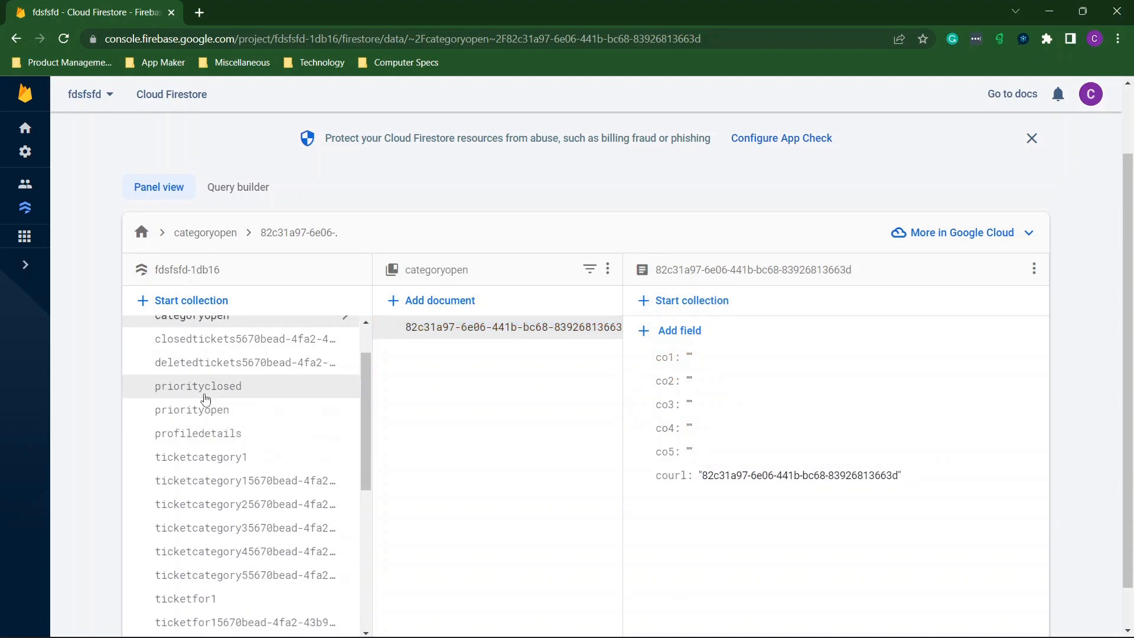
click(248, 386)
click(725, 361)
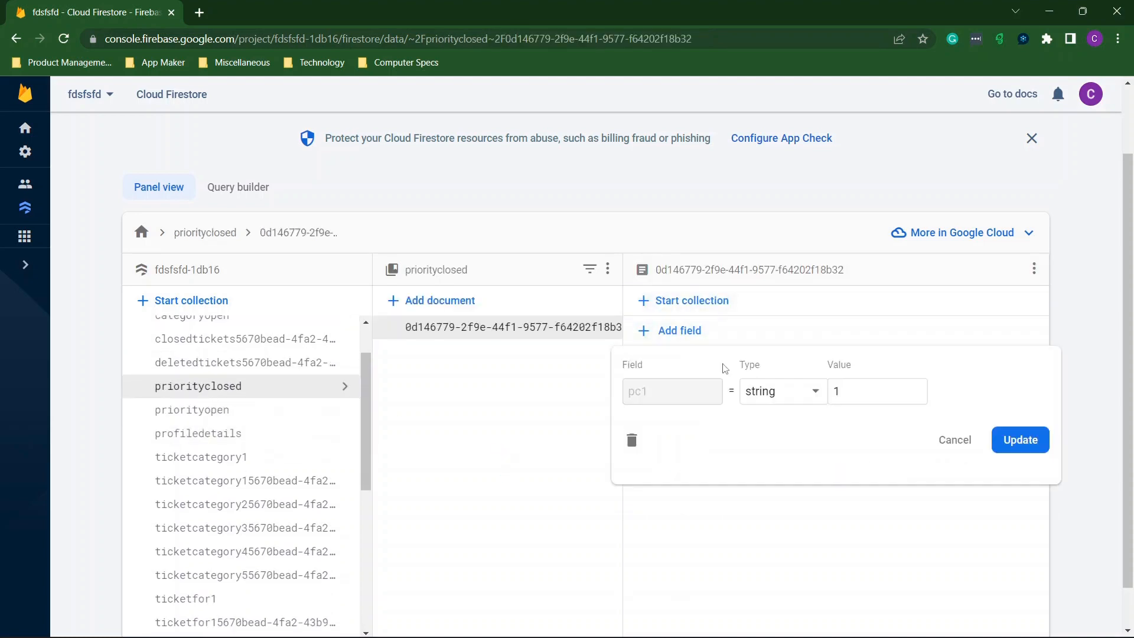
click(882, 393)
key(BackSpace)
click(1020, 440)
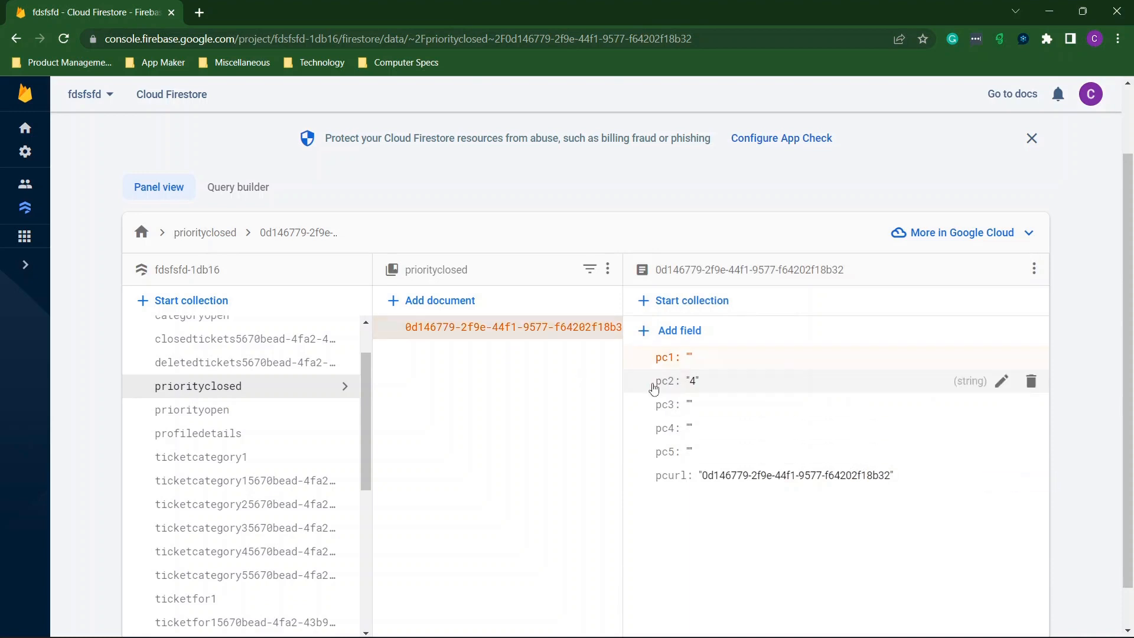
click(713, 389)
click(881, 413)
key(BackSpace)
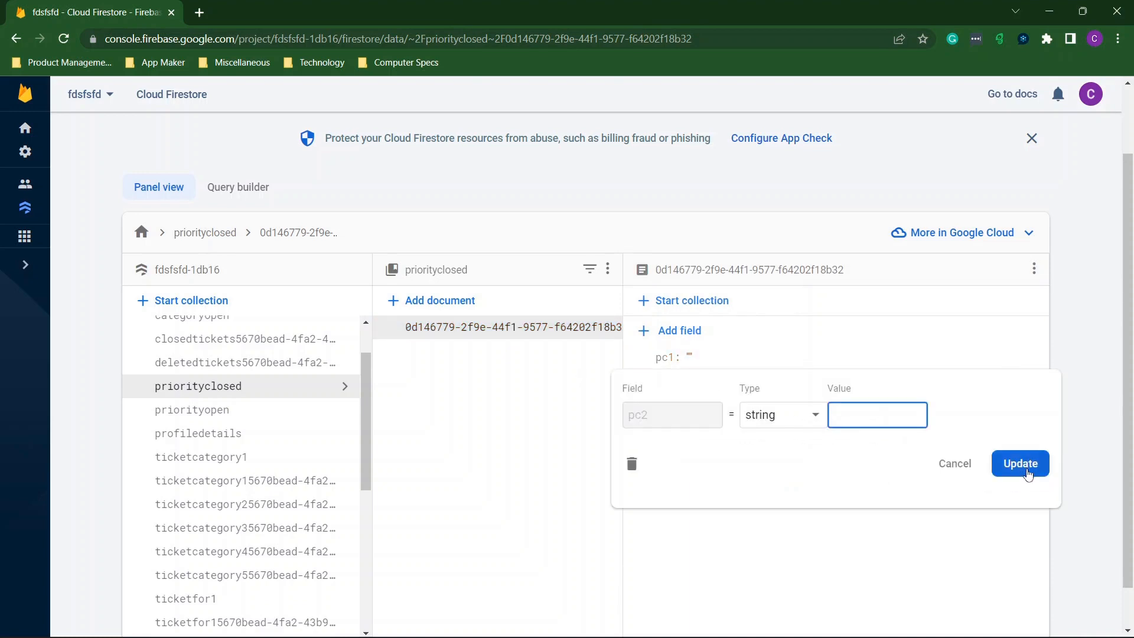
click(1026, 473)
Clear priorityopen counts po1 (1) and po2 (3), then recheck priorityclosed.
click(299, 412)
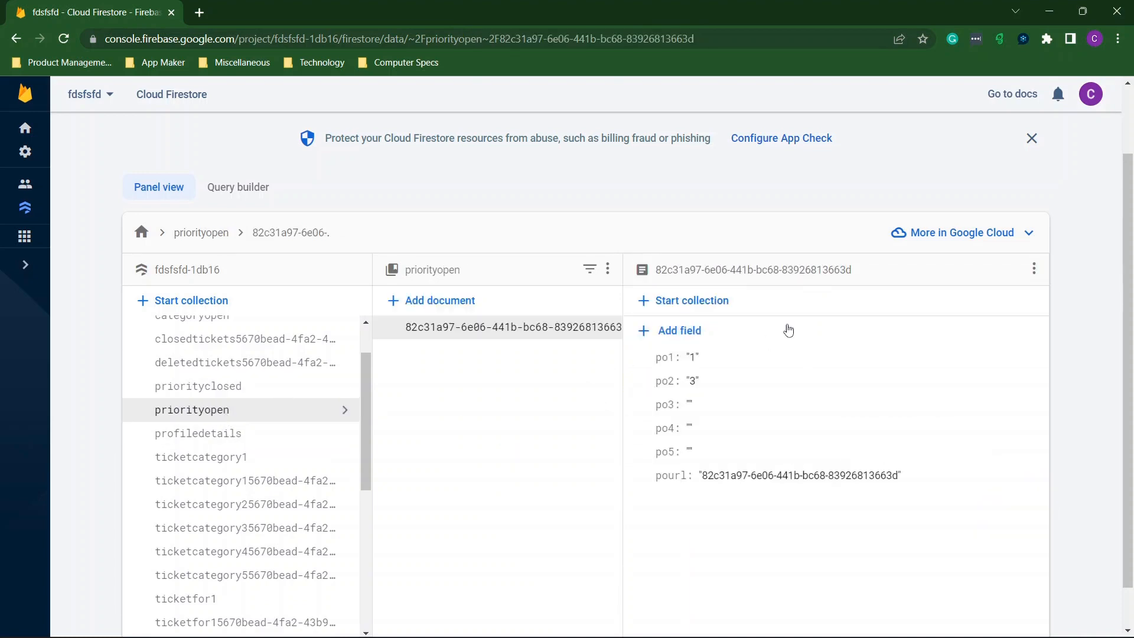
click(744, 358)
click(892, 386)
key(BackSpace)
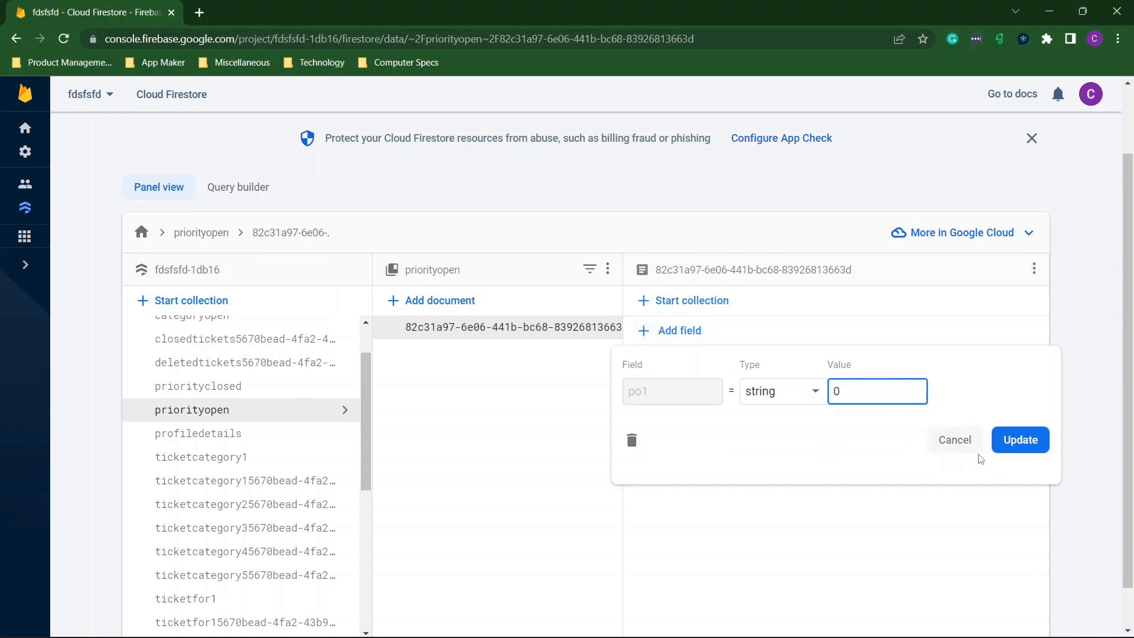
click(1002, 452)
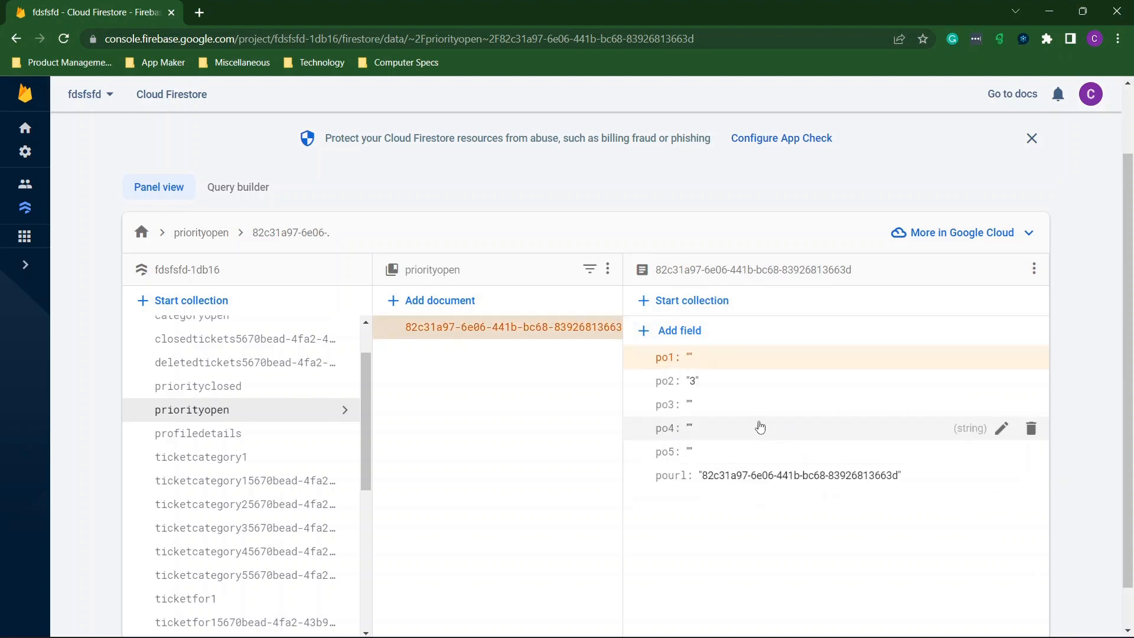
click(715, 391)
click(836, 413)
key(BackSpace)
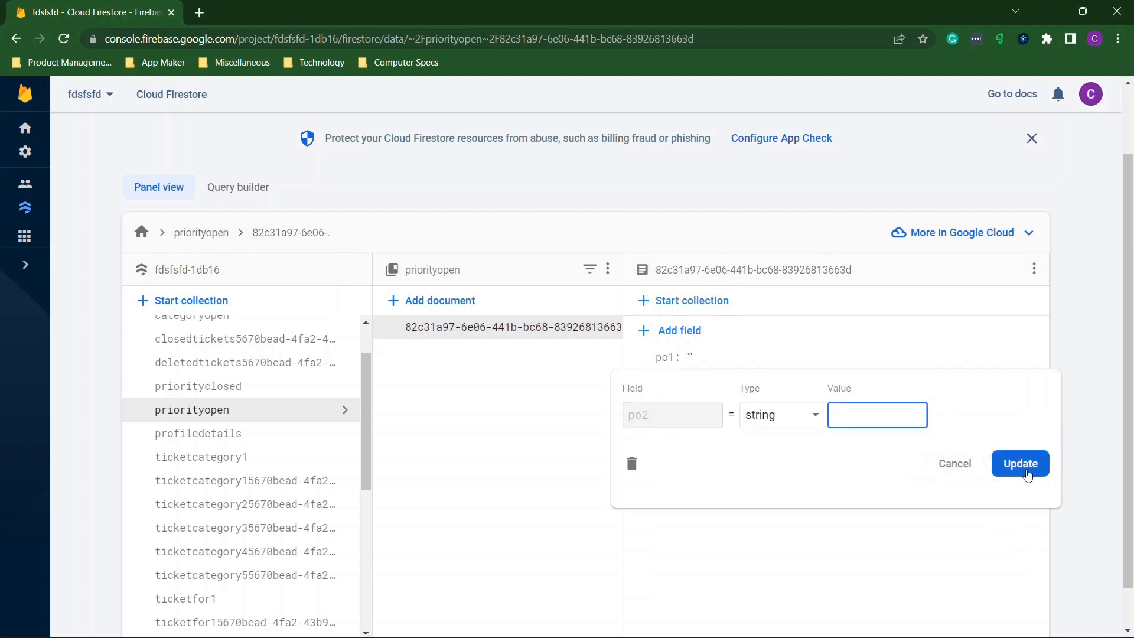
click(1031, 463)
click(198, 390)
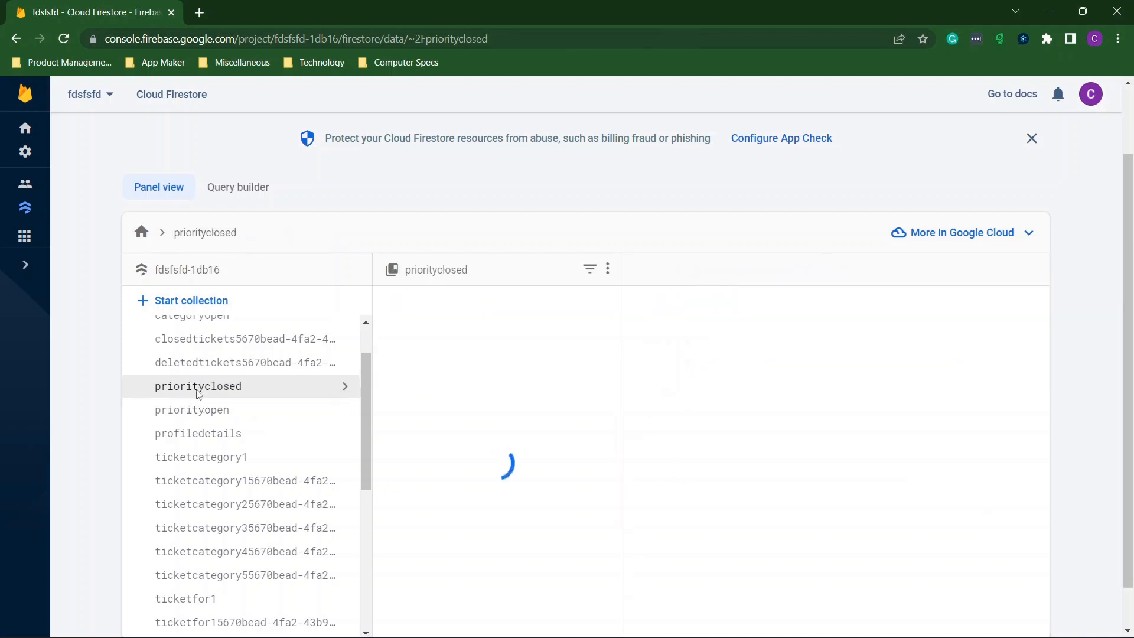
scroll(198, 408, down, 3)
scroll(198, 407, down, 3)
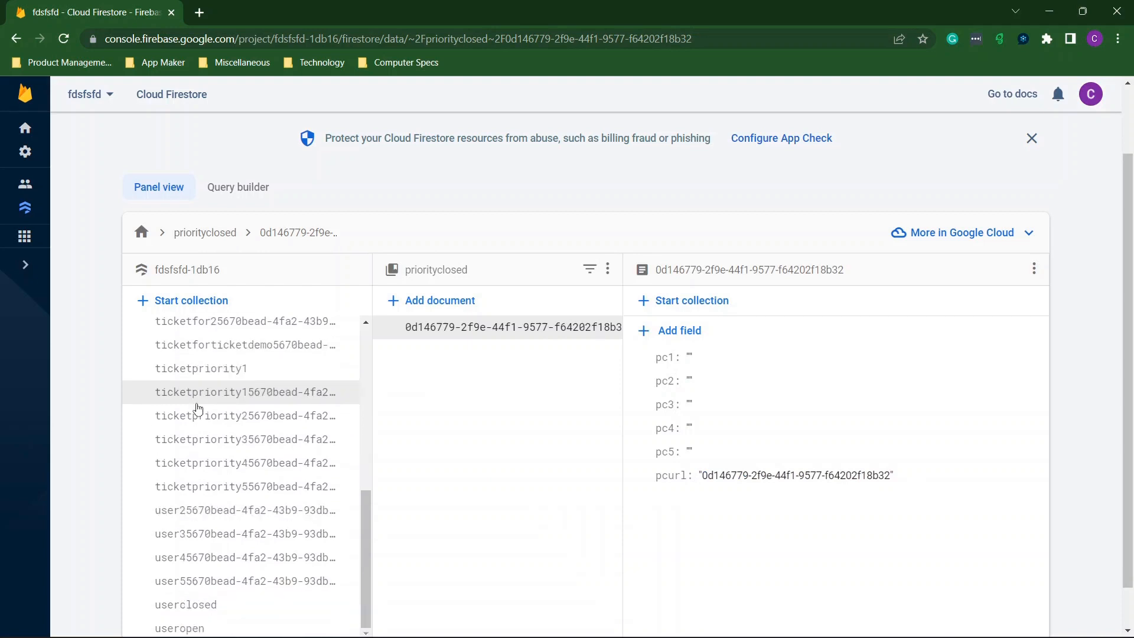
Set the userclosed uc1 count to 0.
click(165, 604)
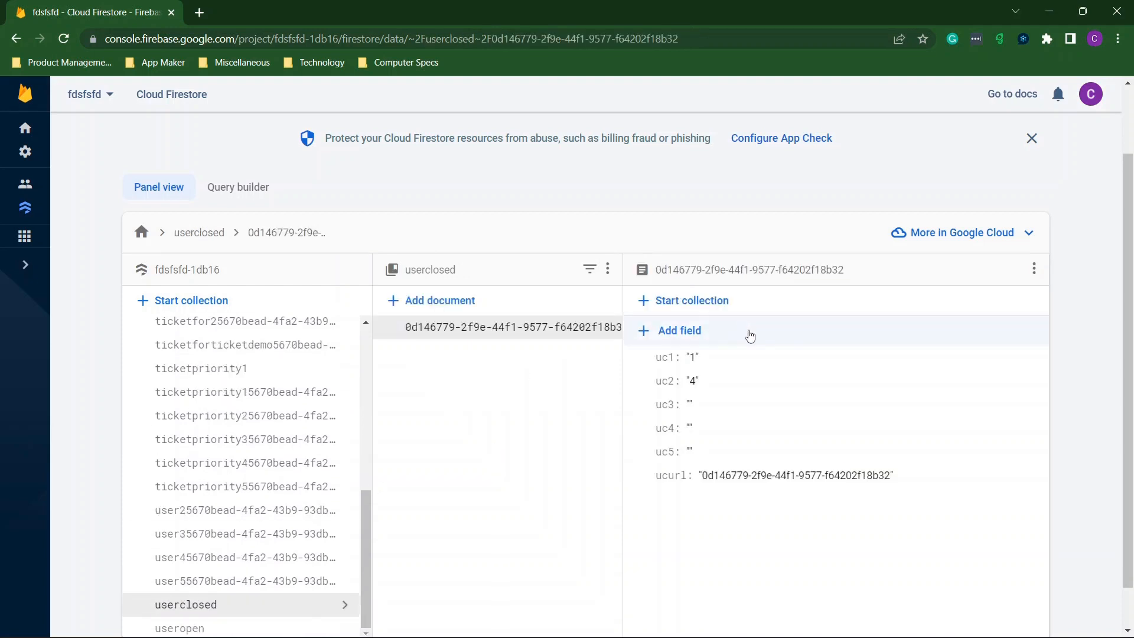
click(698, 362)
double_click(850, 390)
text(0)
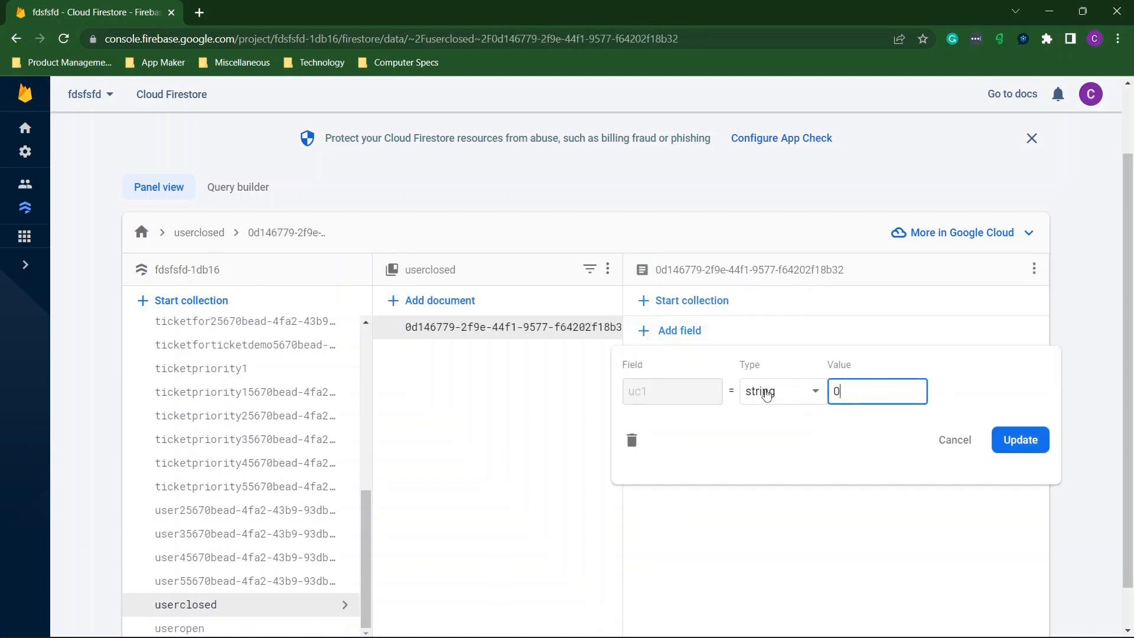
click(1020, 440)
Clear useropen counts uo2 (3) and uo1 (1) to empty strings.
scroll(580, 488, down, 1)
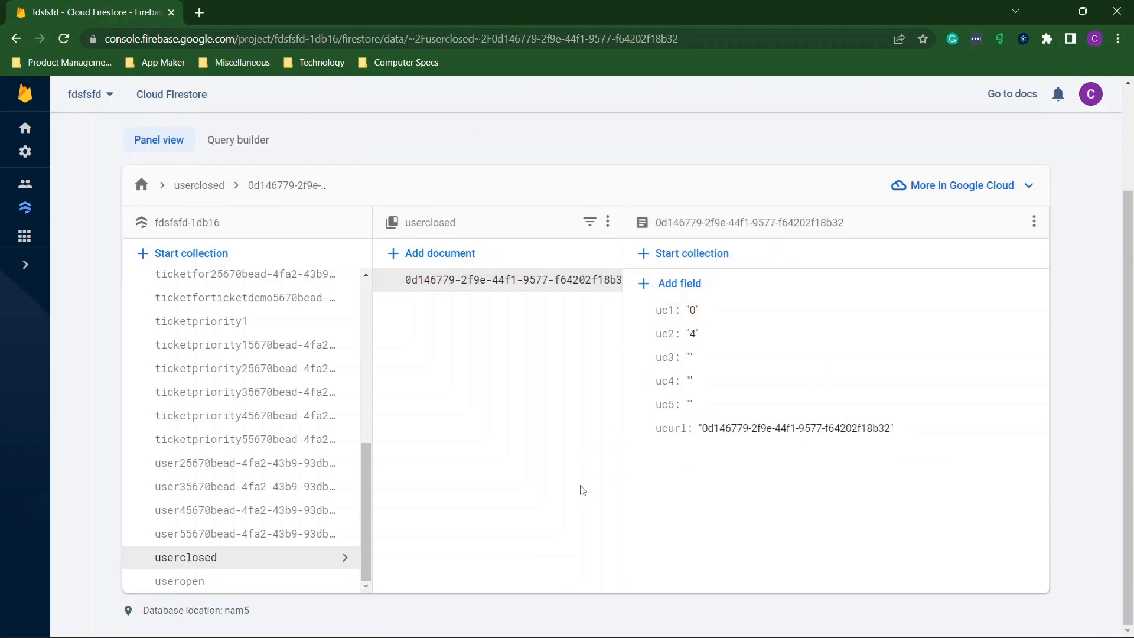
click(230, 579)
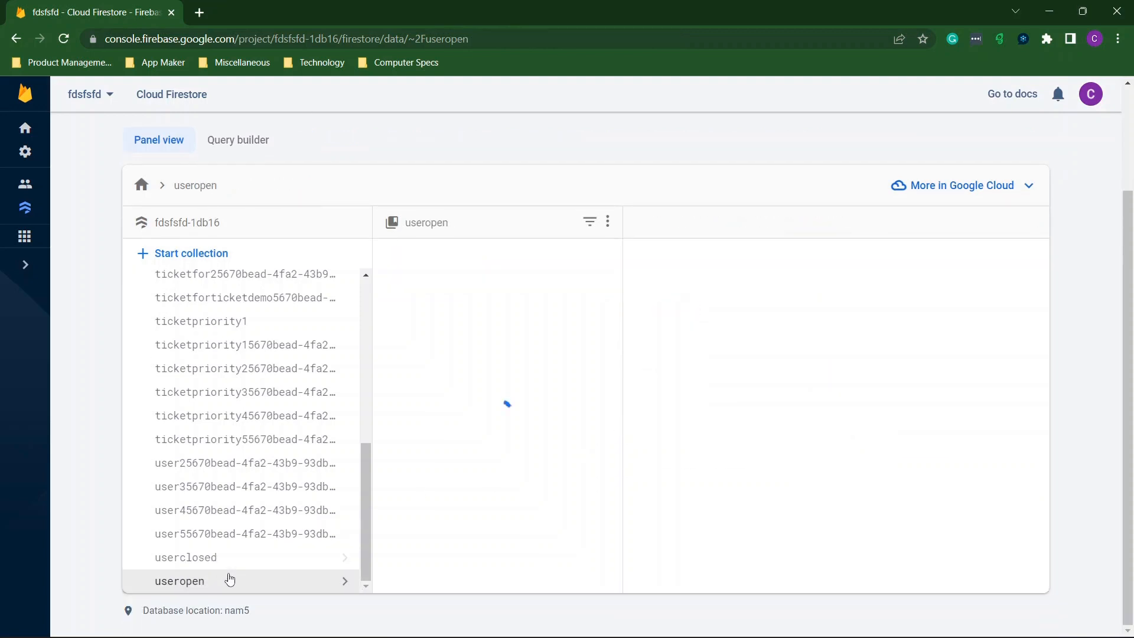
click(762, 334)
double_click(857, 362)
key(BackSpace)
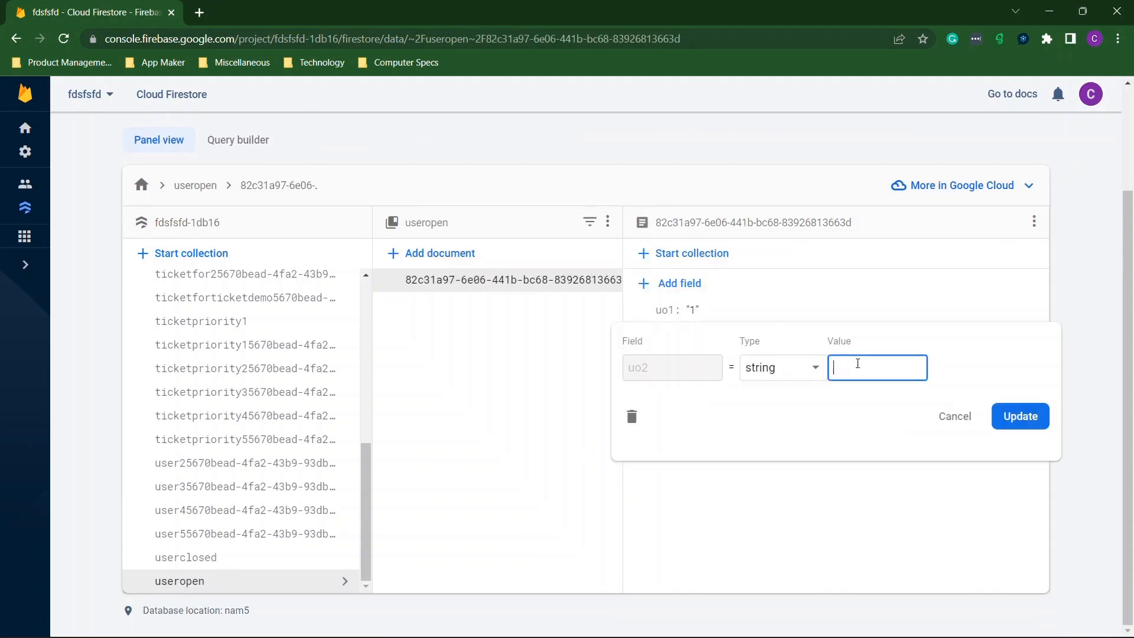
click(1021, 415)
click(694, 310)
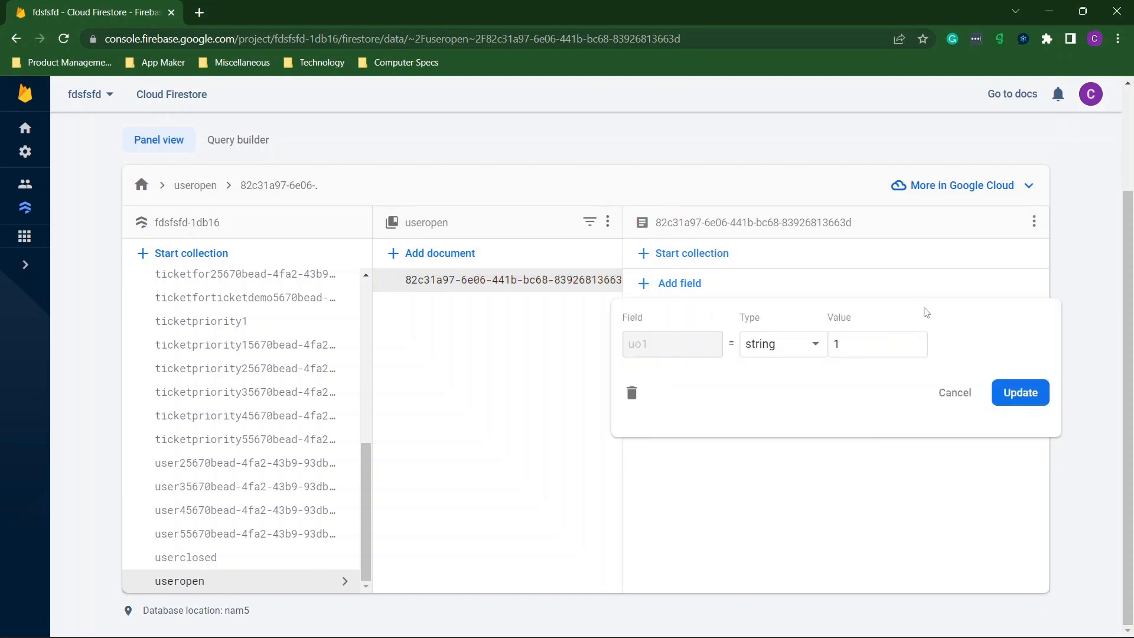
double_click(866, 346)
key(BackSpace)
click(1017, 401)
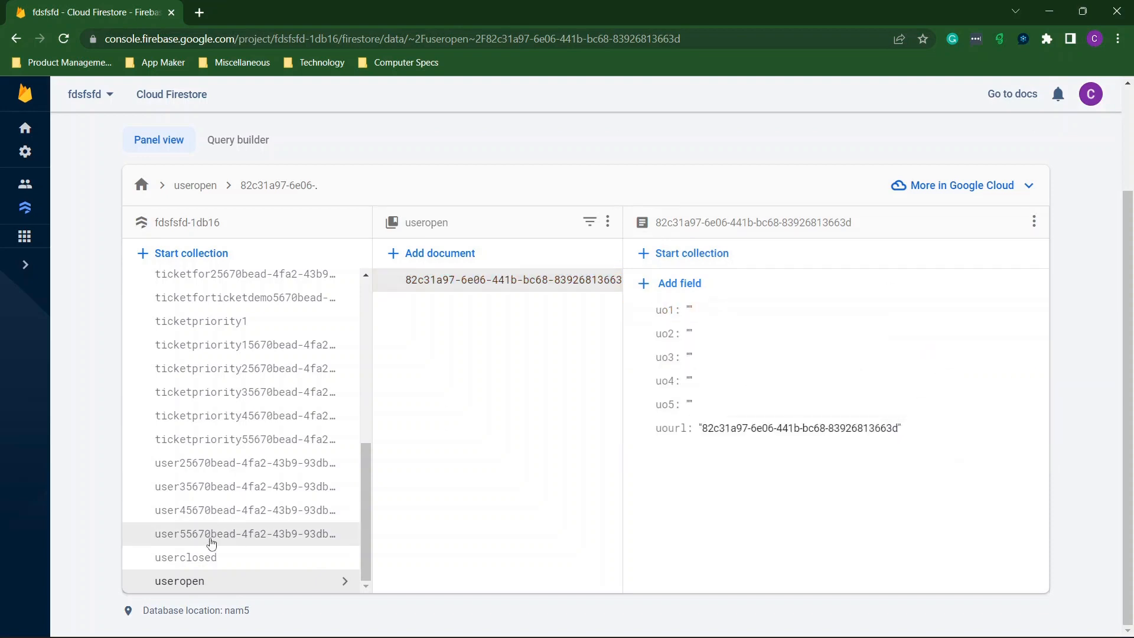
Clear userclosed uc2 (4) and uc1 to empty strings, then restore the console to half-screen.
click(340, 556)
click(714, 333)
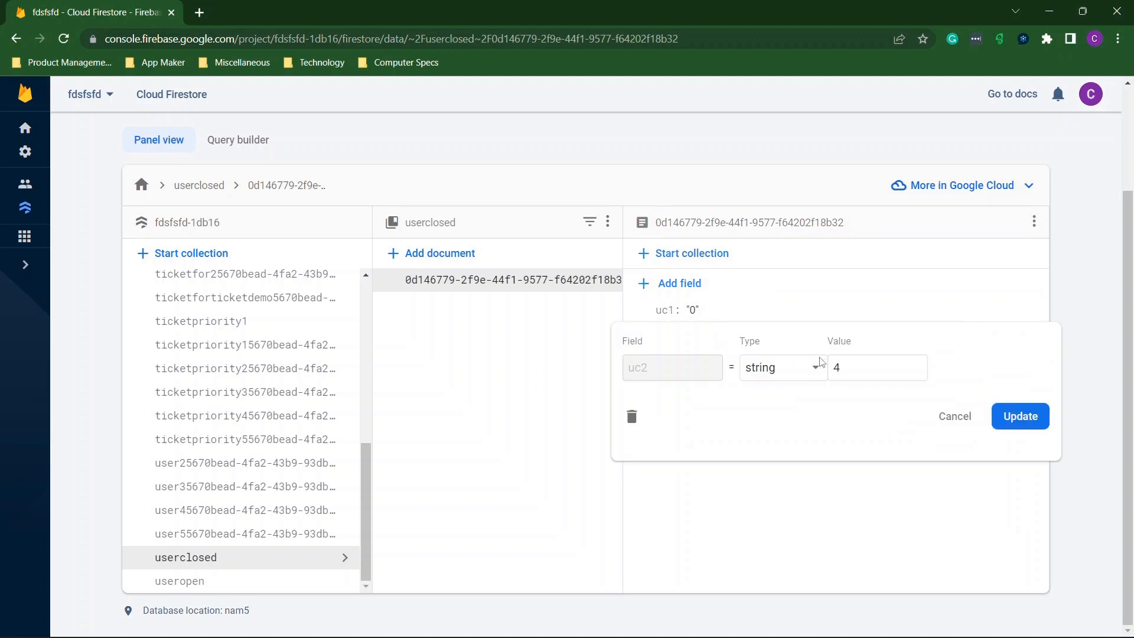
double_click(836, 368)
key(BackSpace)
click(1028, 409)
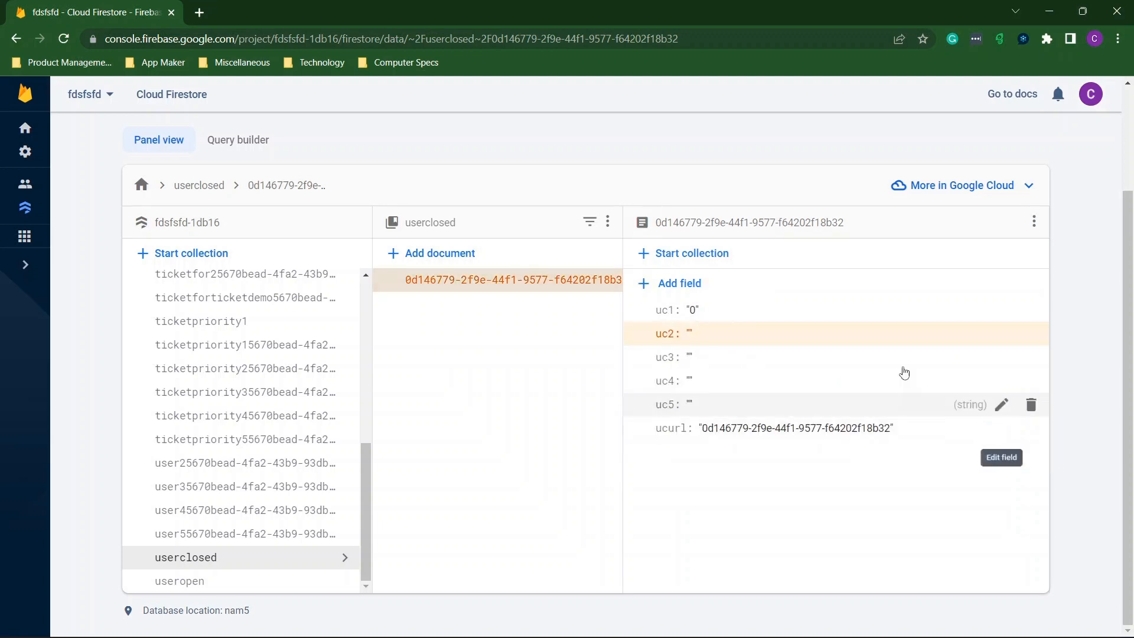
click(711, 311)
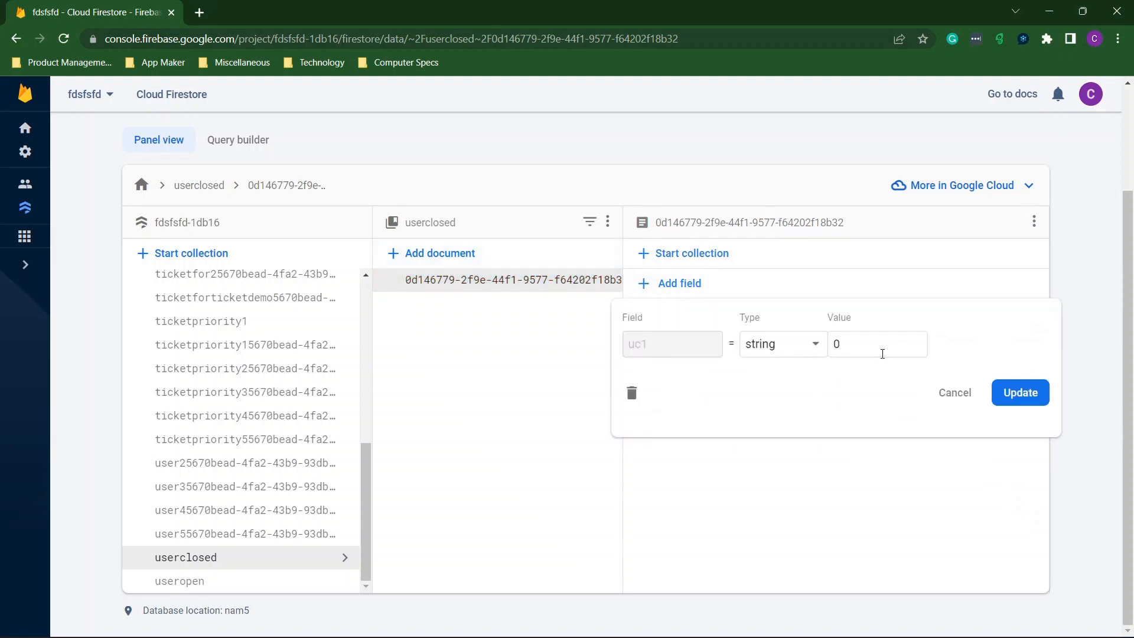
click(881, 350)
click(1017, 393)
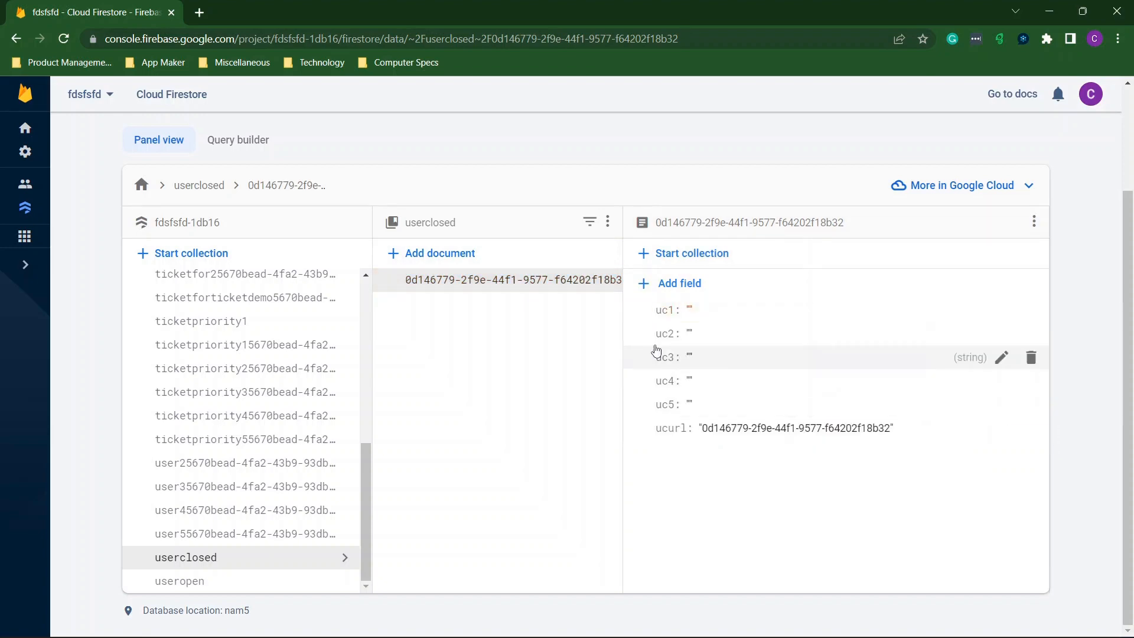
double_click(386, 5)
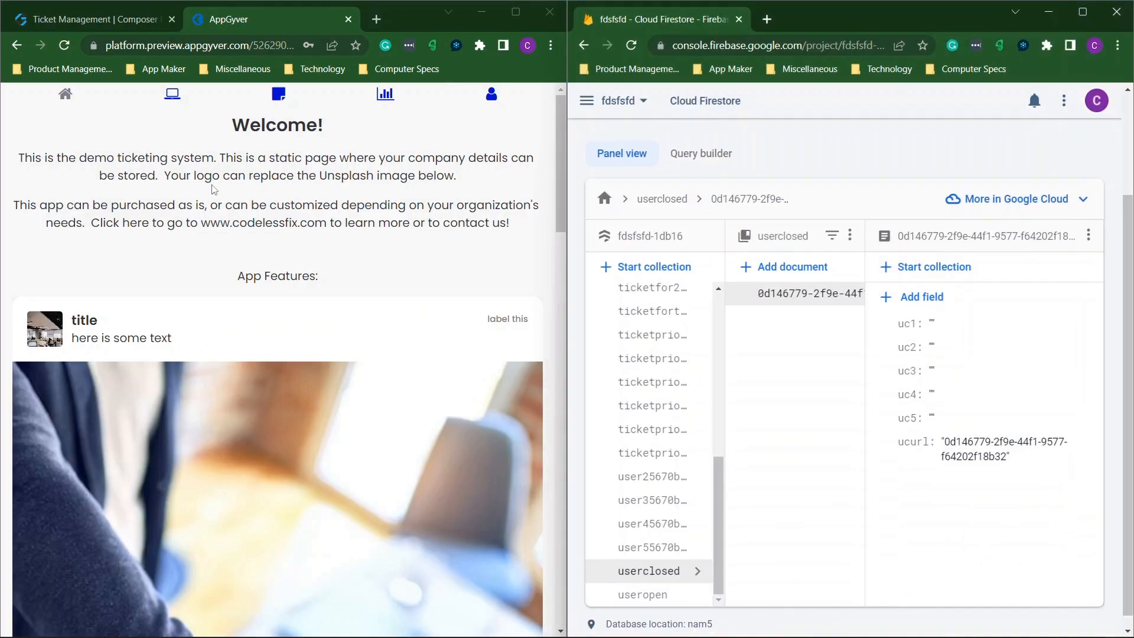
Open the Reporting page full screen and hide the open and closed by-user percentage bars.
click(385, 95)
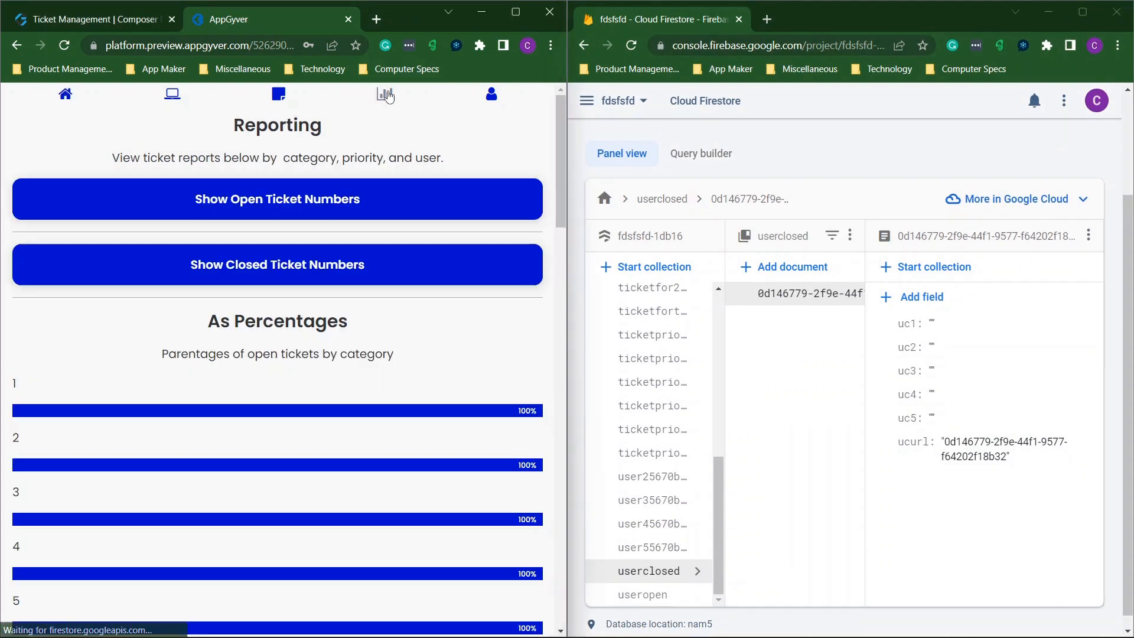
click(516, 12)
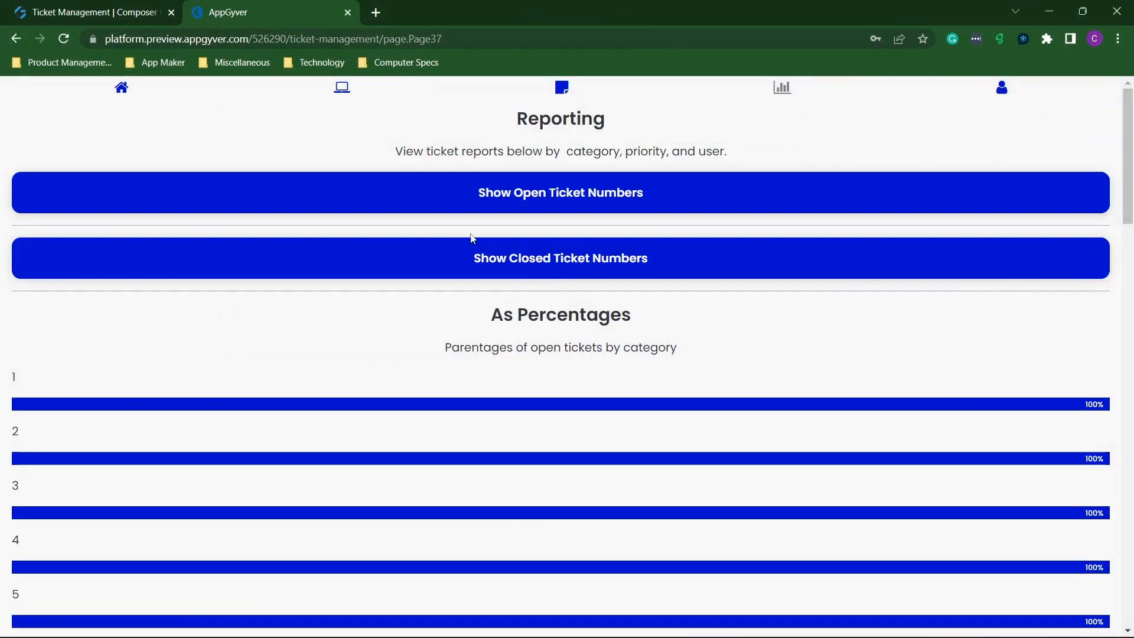
scroll(447, 353, down, 4)
scroll(449, 352, down, 15)
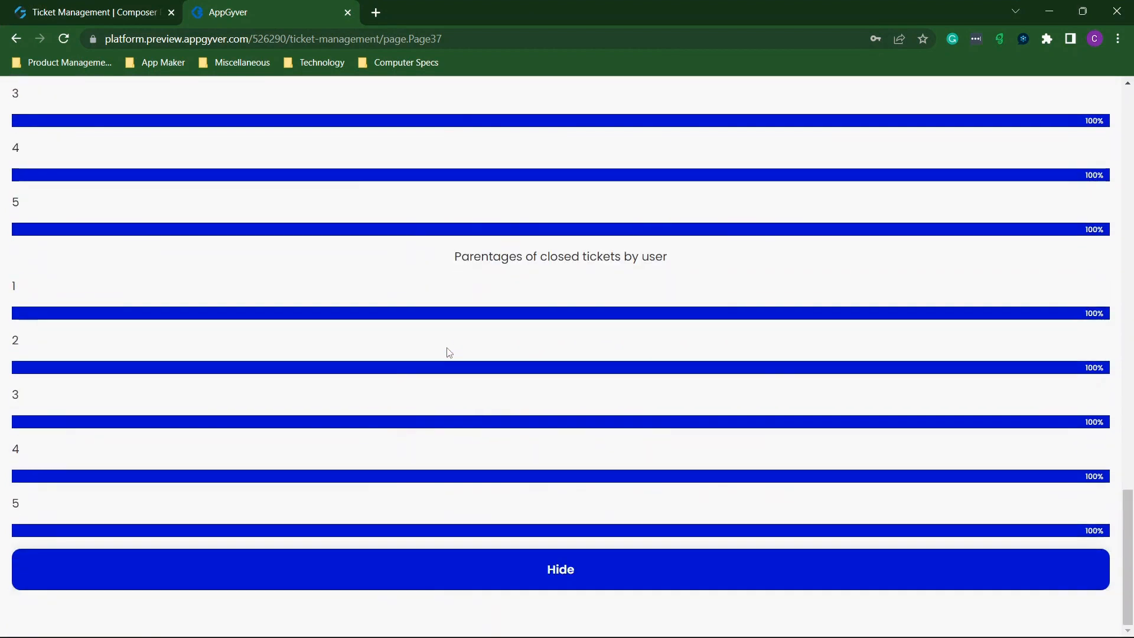
scroll(449, 352, up, 20)
scroll(449, 353, down, 10)
scroll(449, 353, down, 8)
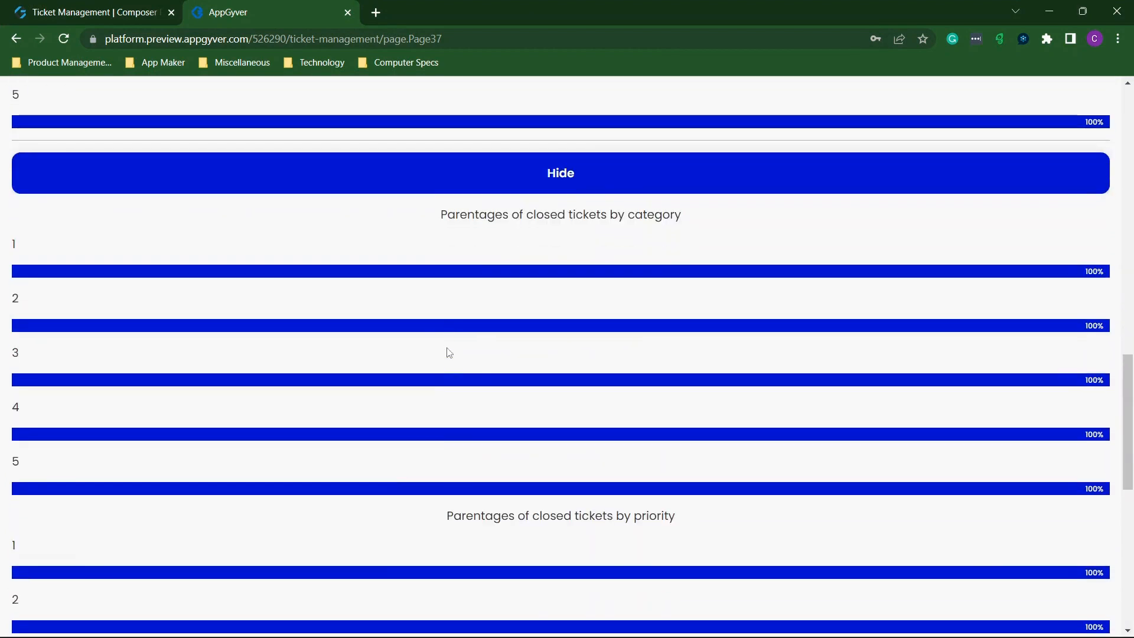
scroll(449, 353, up, 2)
click(534, 242)
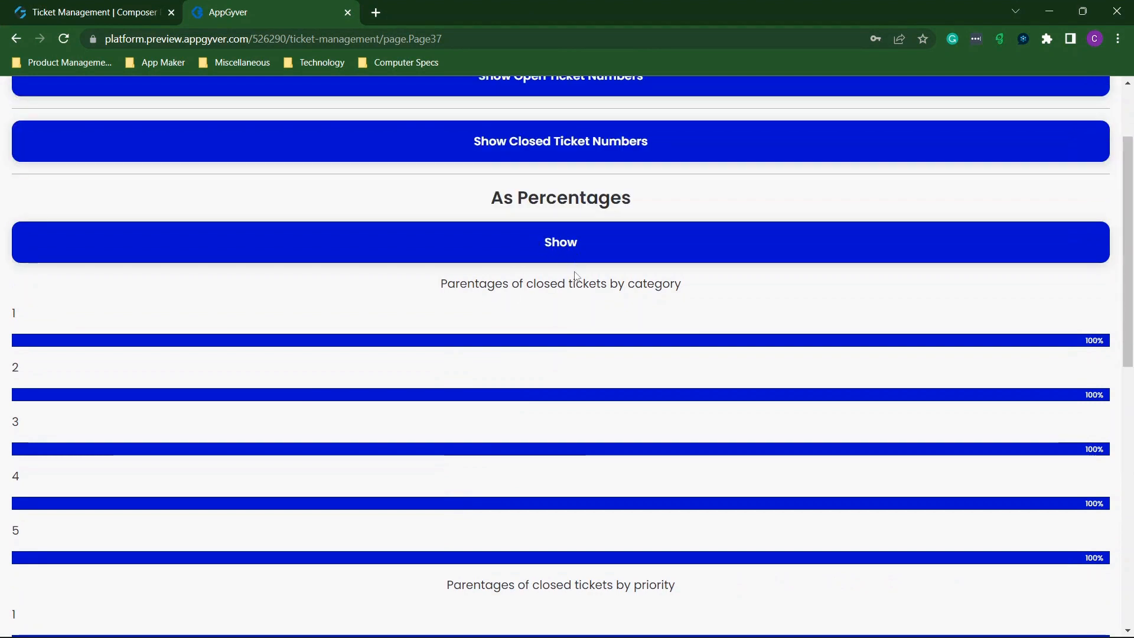
scroll(573, 275, down, 1)
click(572, 226)
scroll(570, 236, down, 20)
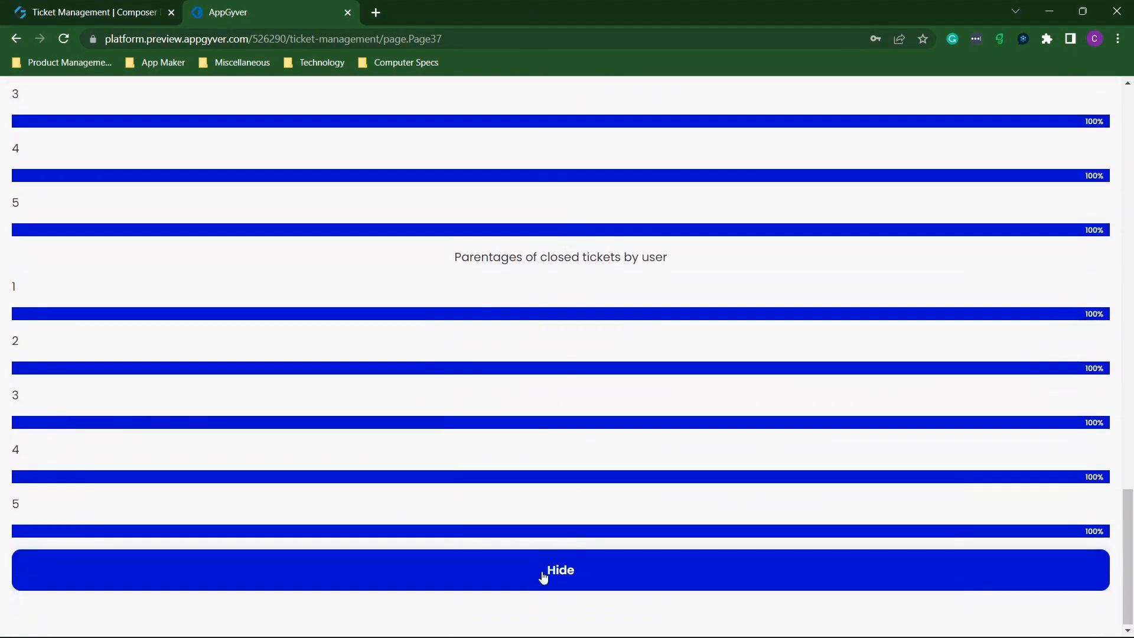
click(544, 577)
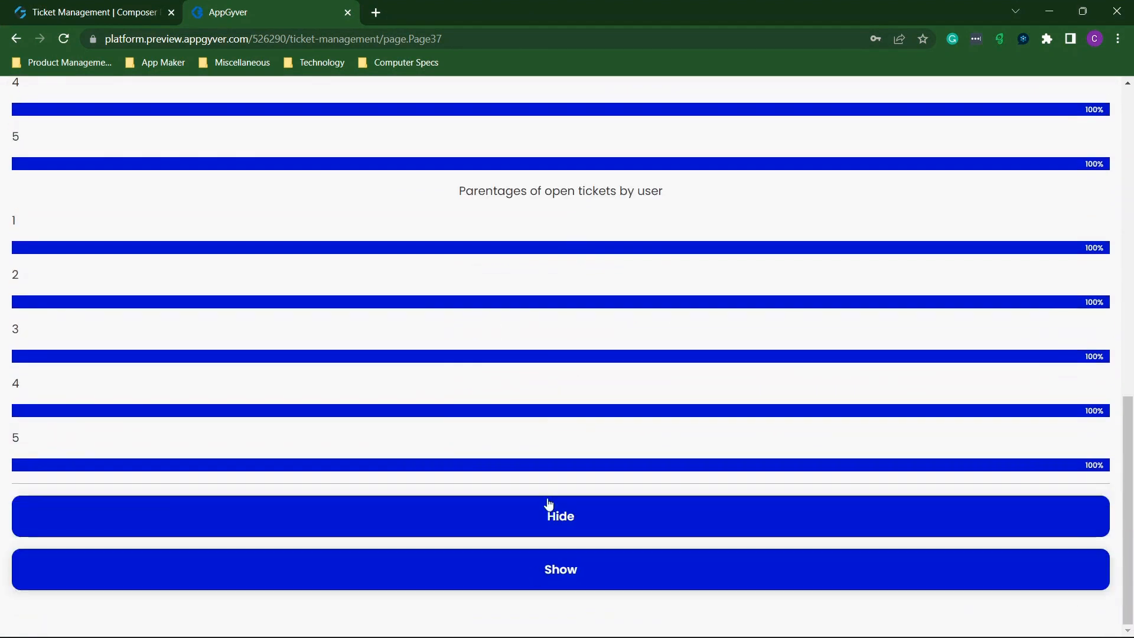
click(589, 532)
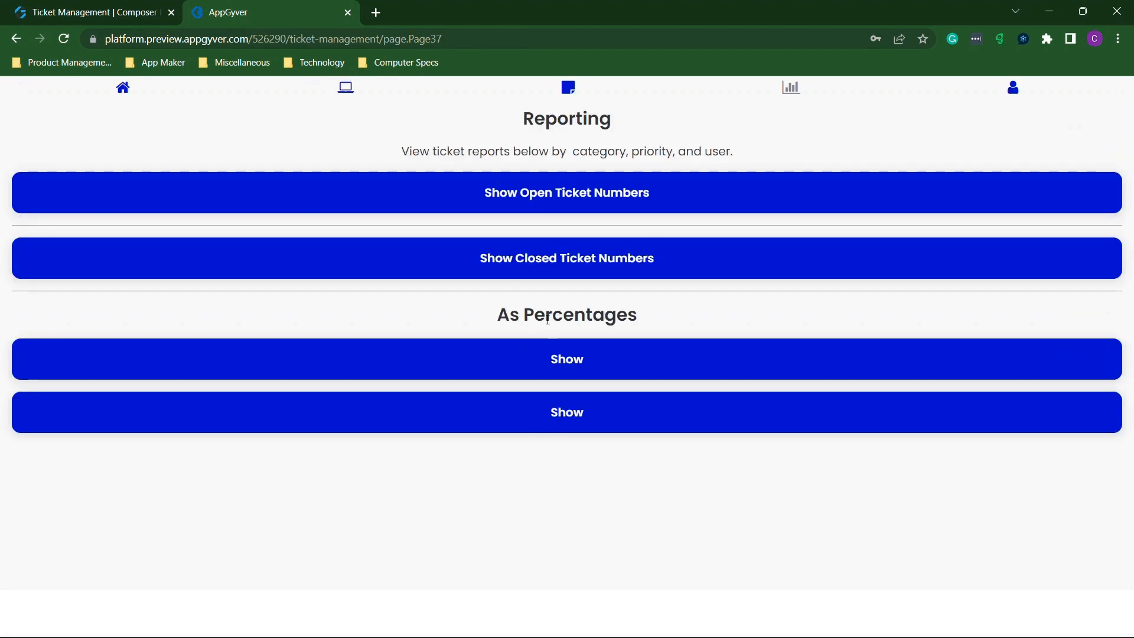
Show the open and closed ticket counts, all totalling 0, then return to the home page.
click(534, 197)
scroll(497, 246, down, 5)
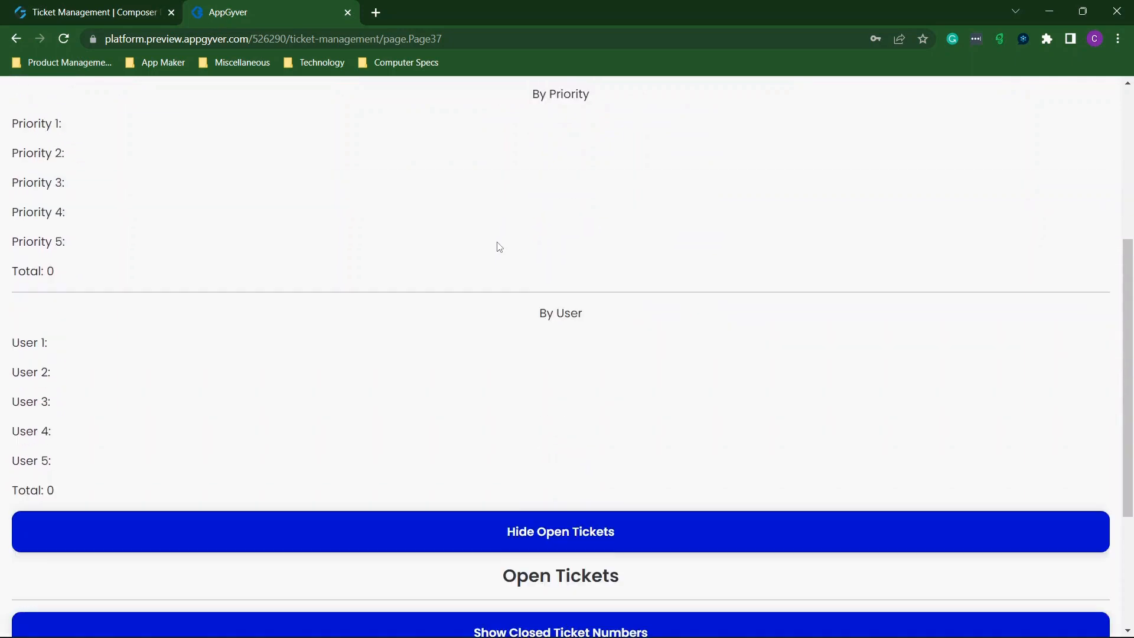
scroll(498, 246, down, 3)
click(526, 446)
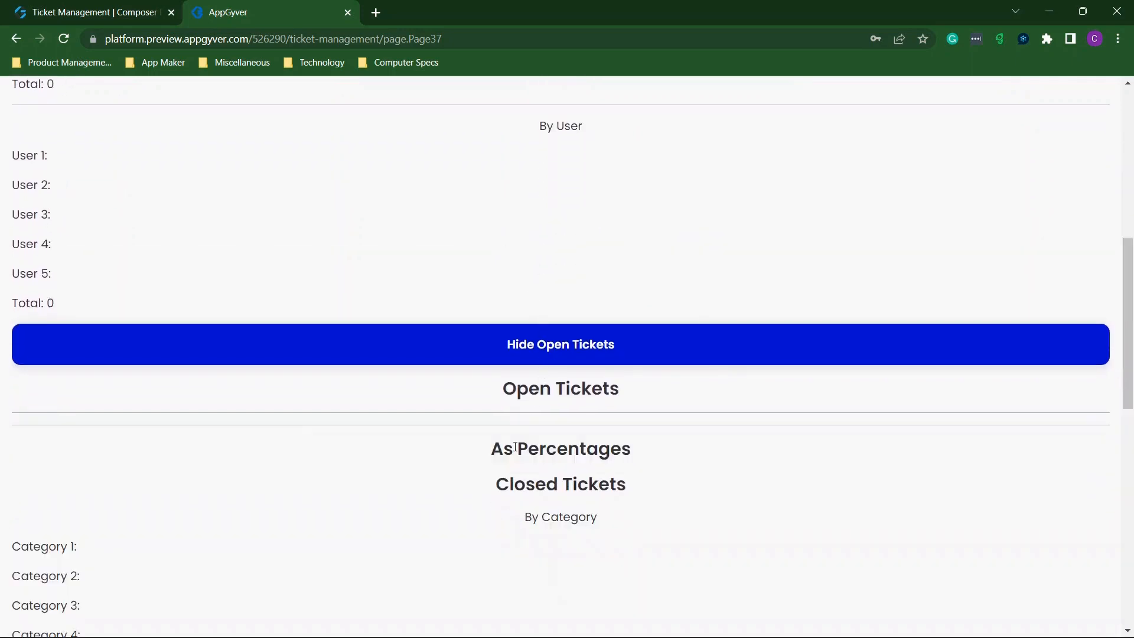
scroll(512, 451, down, 10)
scroll(514, 451, down, 1)
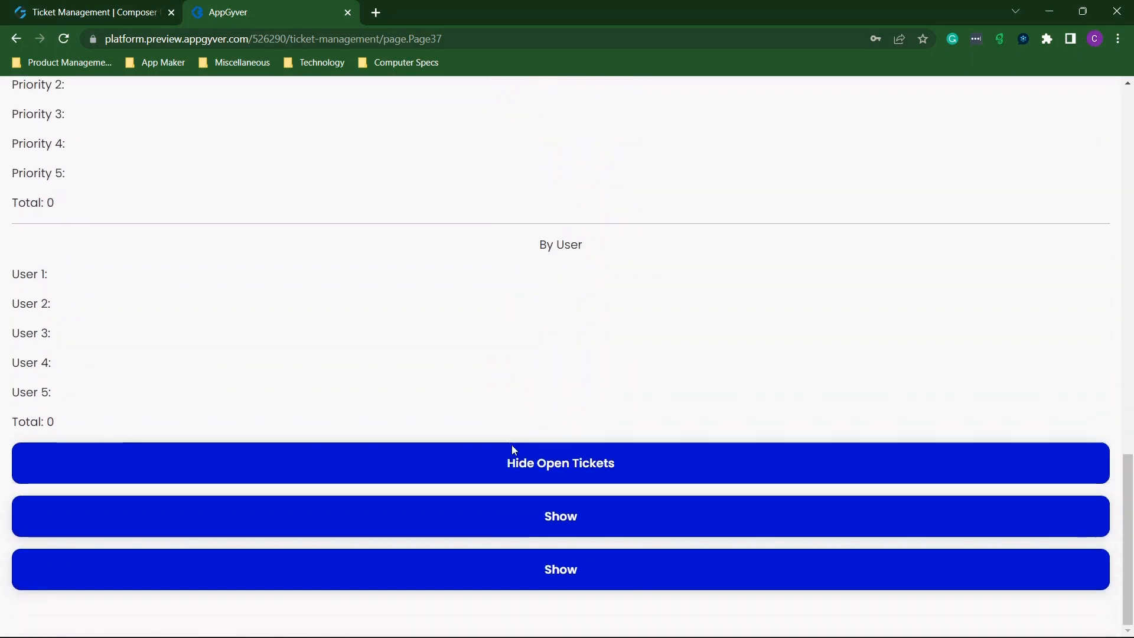
click(91, 14)
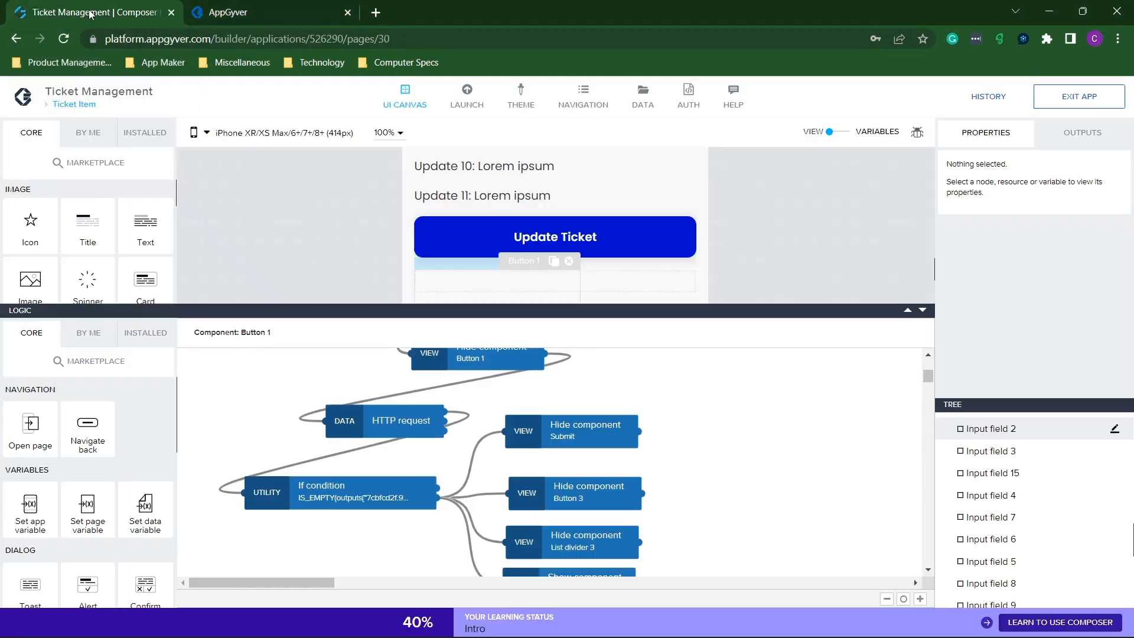
click(208, 9)
scroll(435, 189, up, 6)
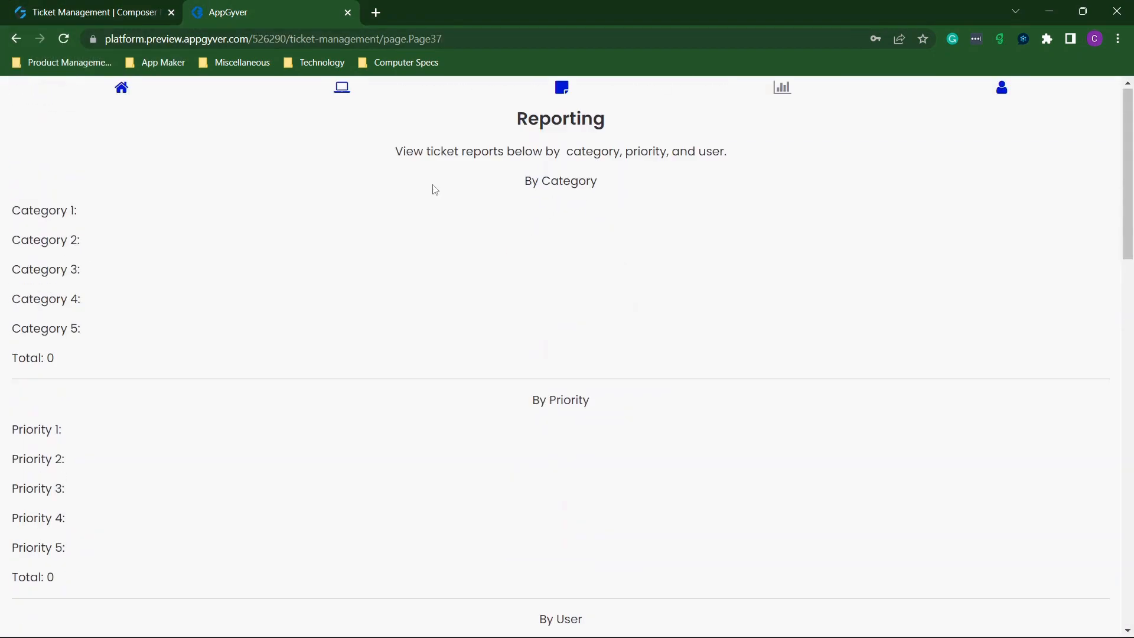
click(345, 92)
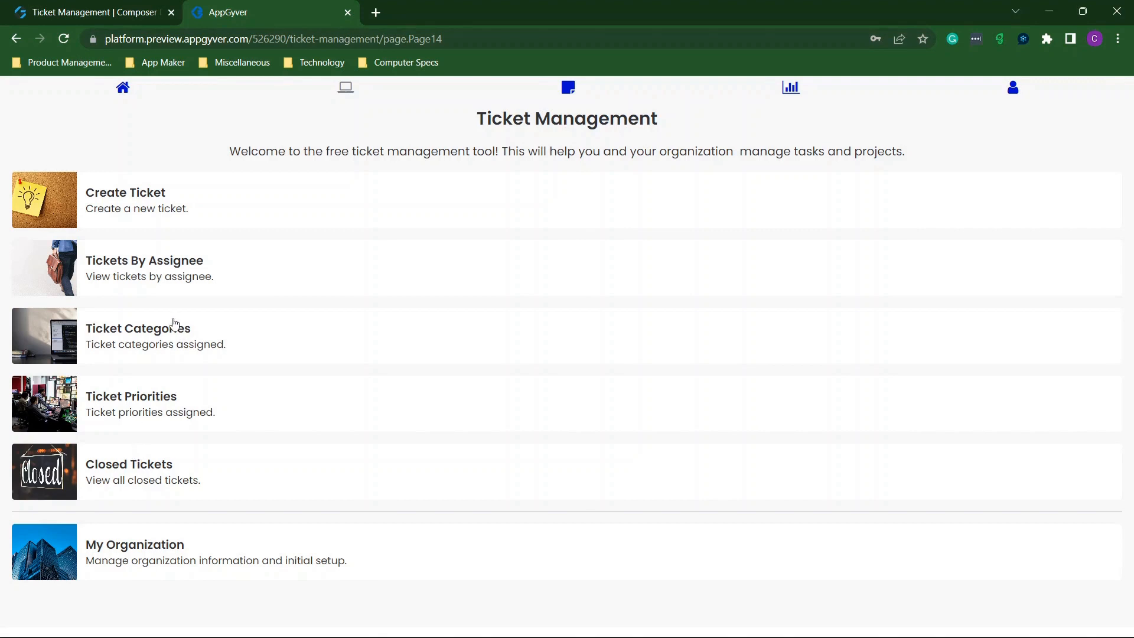
Start a new ticket named 'h hbbh' with description 'bbubu' and type 'bbubub'.
click(139, 225)
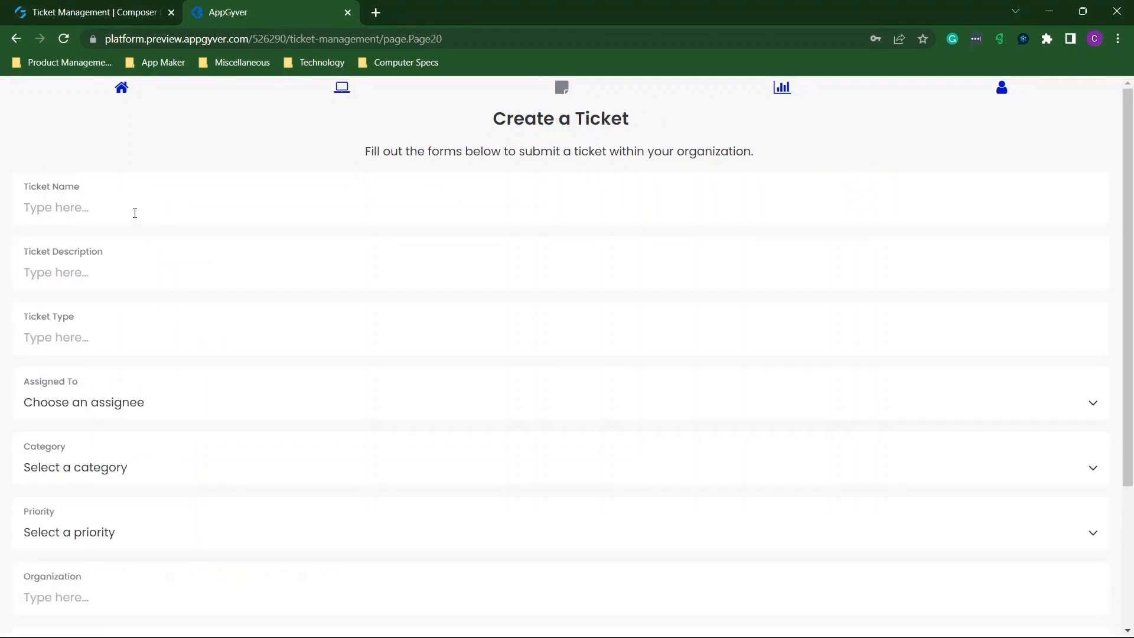
click(248, 205)
text(h hbbh)
click(139, 279)
text(bbubuu)
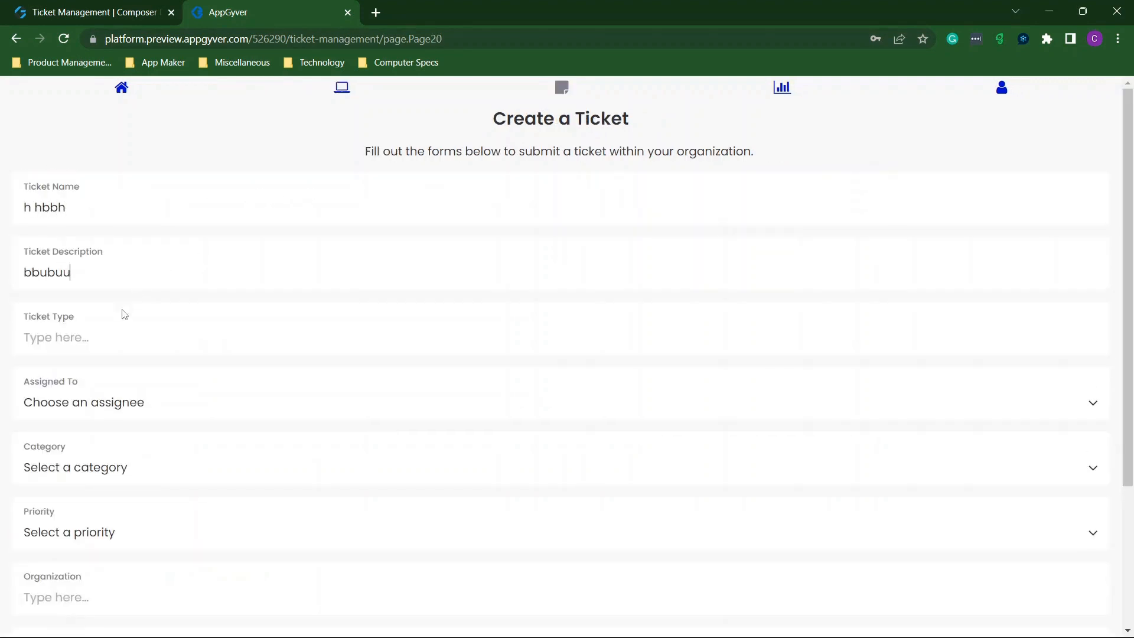
click(115, 330)
text(bbubub)
Assign the ticket to User 1 with Category 2 and priority 2, and submit it.
click(121, 402)
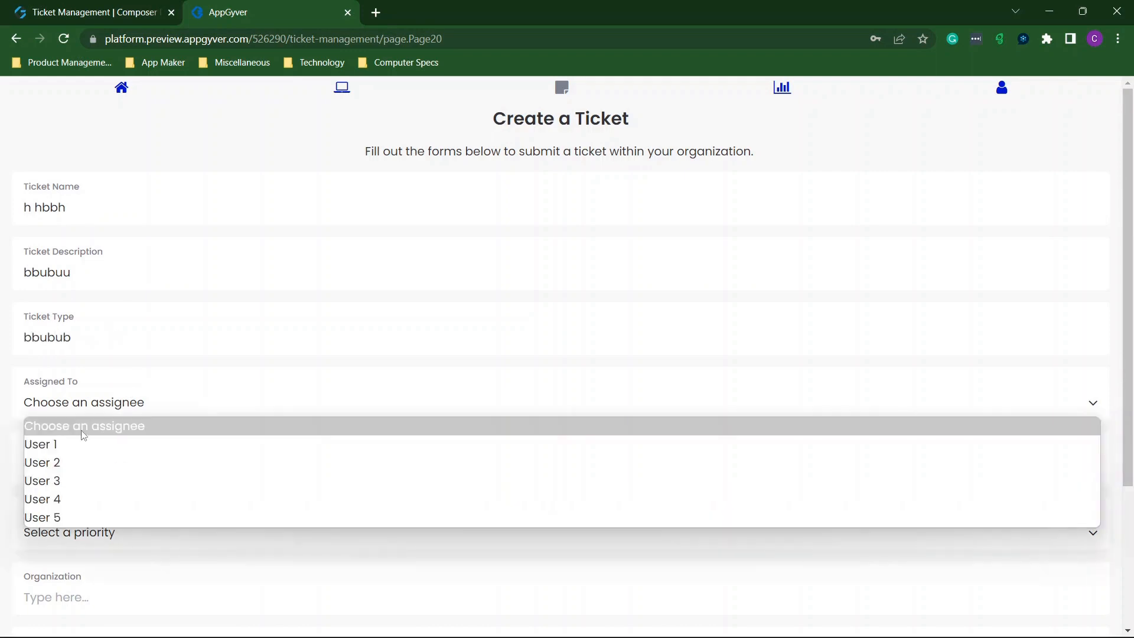
click(63, 461)
click(63, 469)
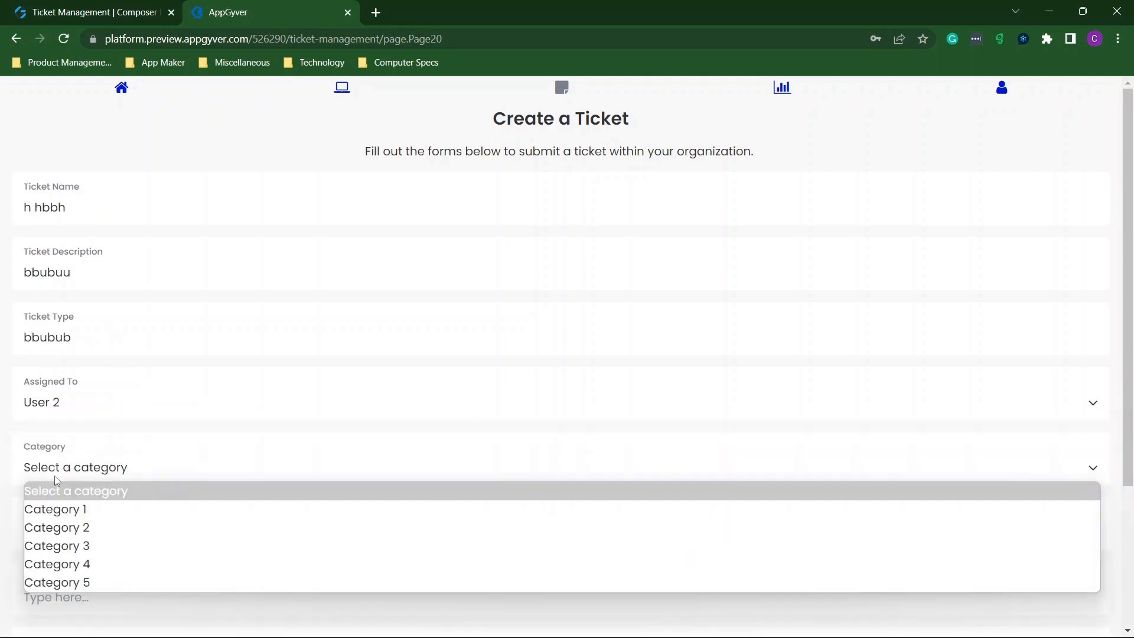
click(41, 529)
click(80, 535)
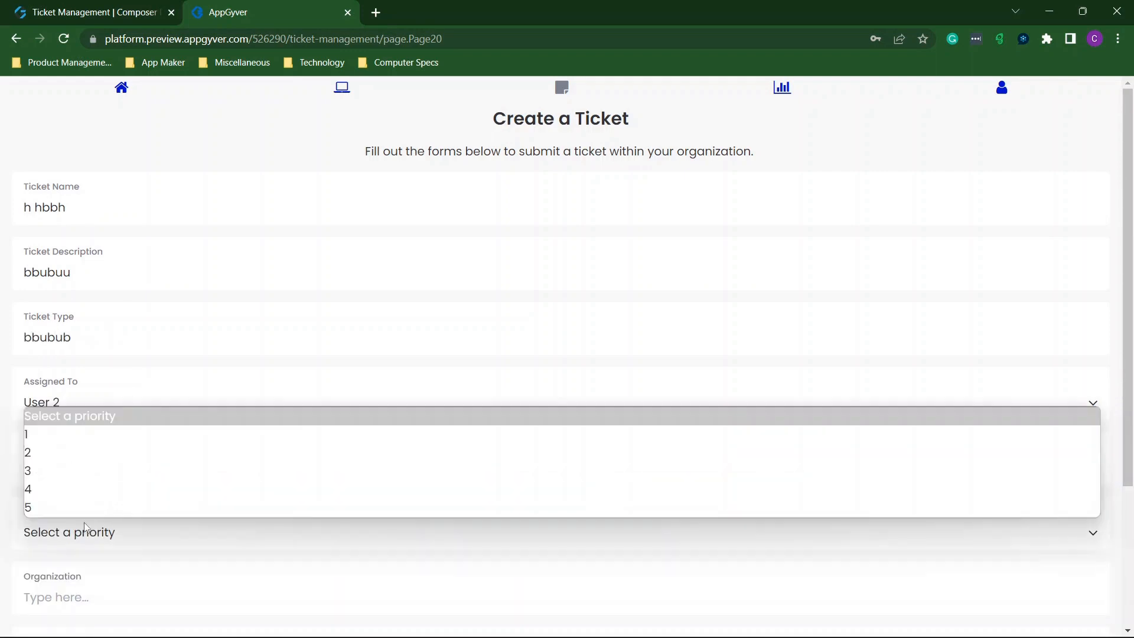
click(53, 458)
click(79, 413)
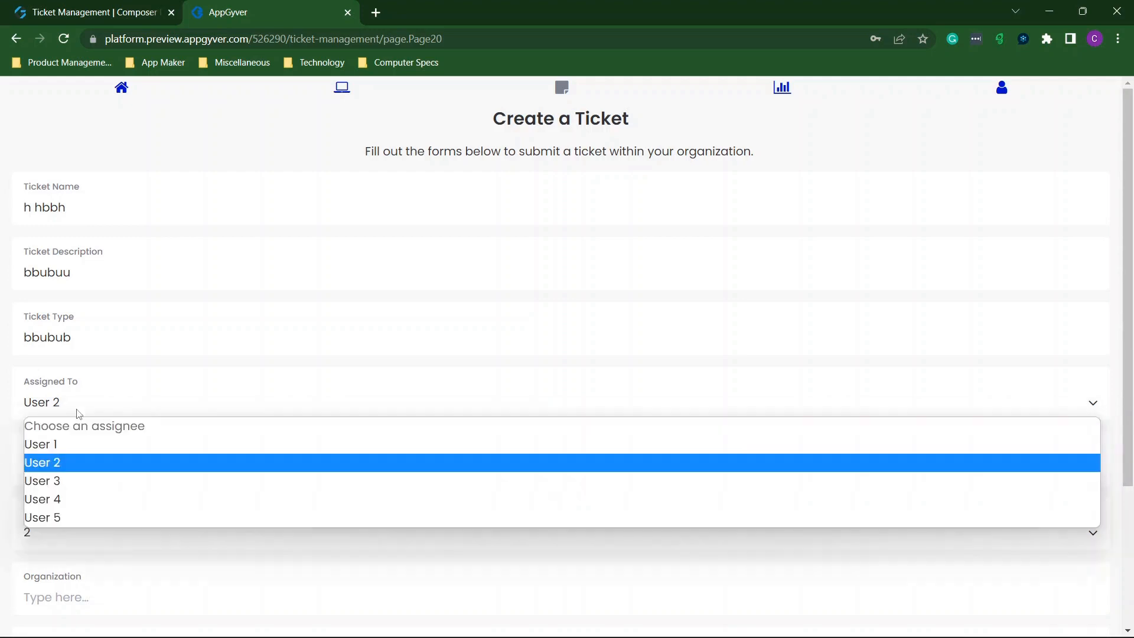
click(62, 446)
scroll(123, 509, down, 3)
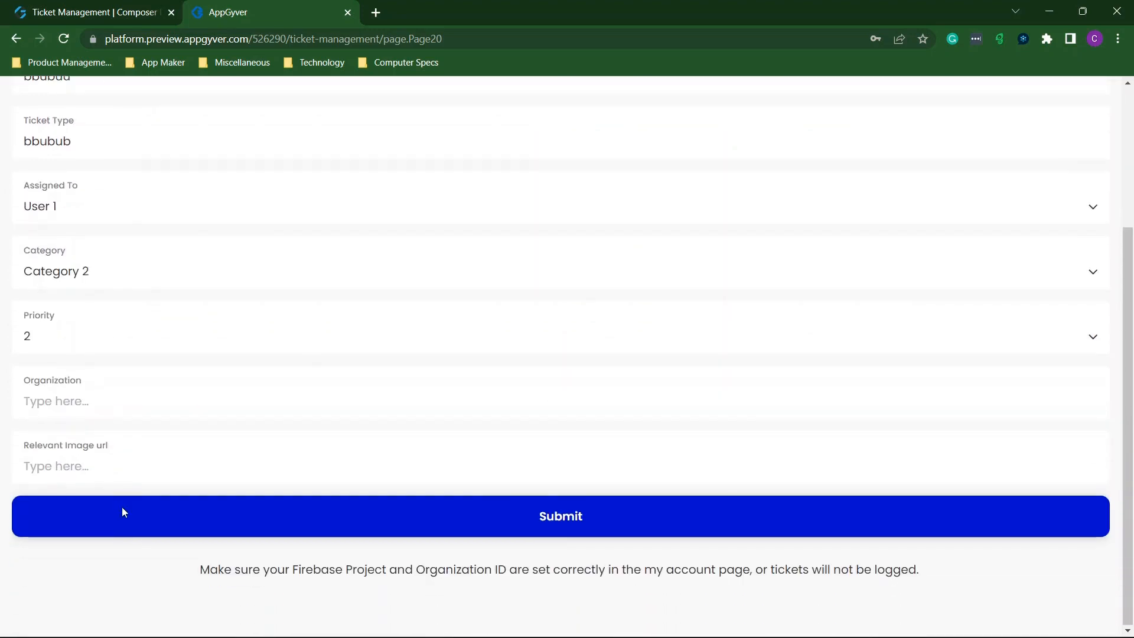
click(501, 515)
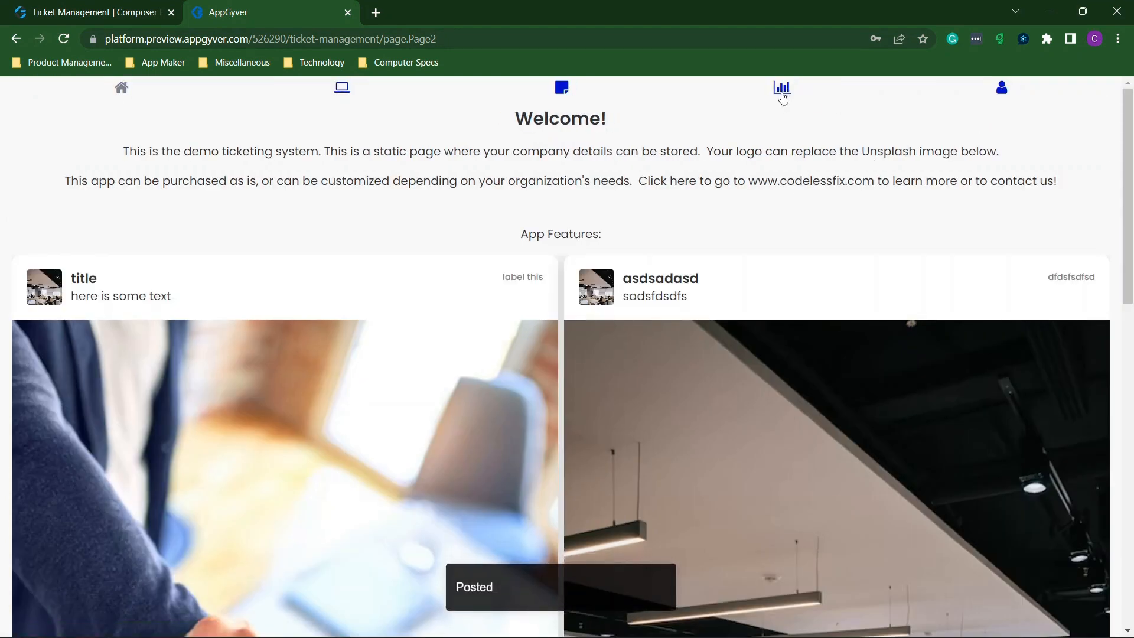
Review the Reporting page's open-ticket counts, with priority 2 and User 1 at 100%.
click(783, 88)
click(534, 197)
scroll(441, 263, down, 1)
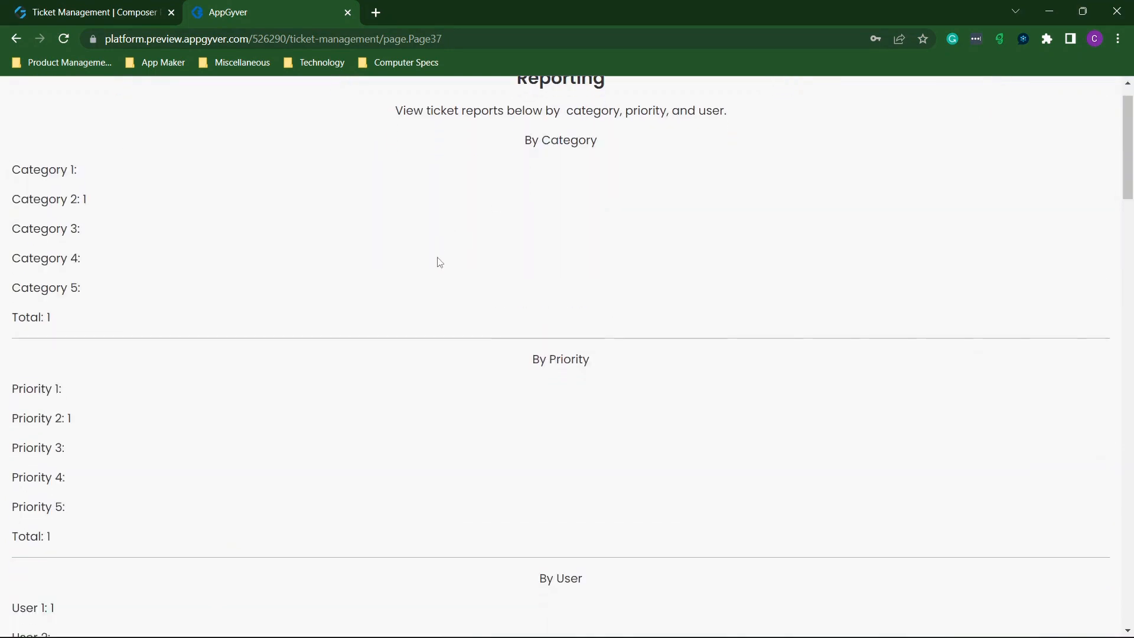
scroll(66, 214, down, 3)
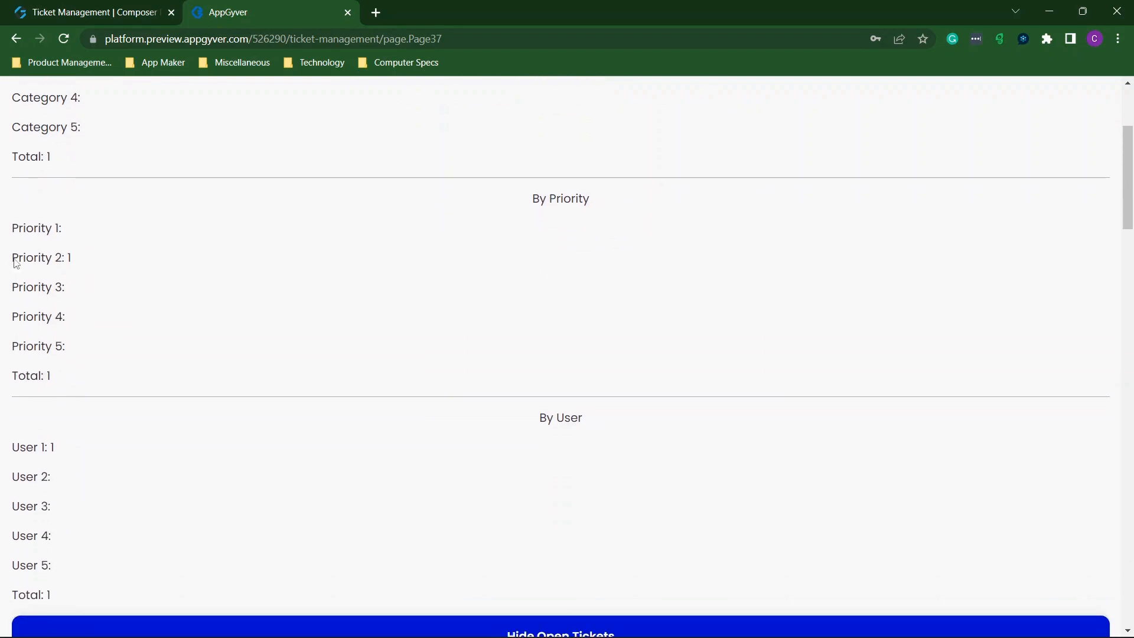
scroll(70, 415, down, 1)
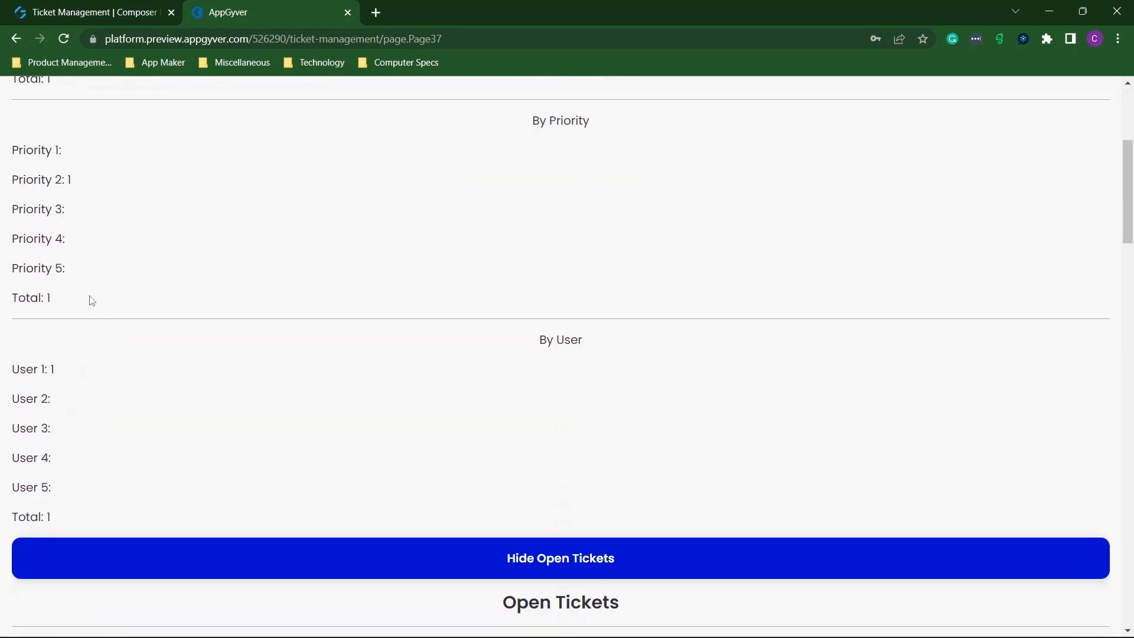
scroll(71, 281, up, 5)
scroll(72, 281, down, 14)
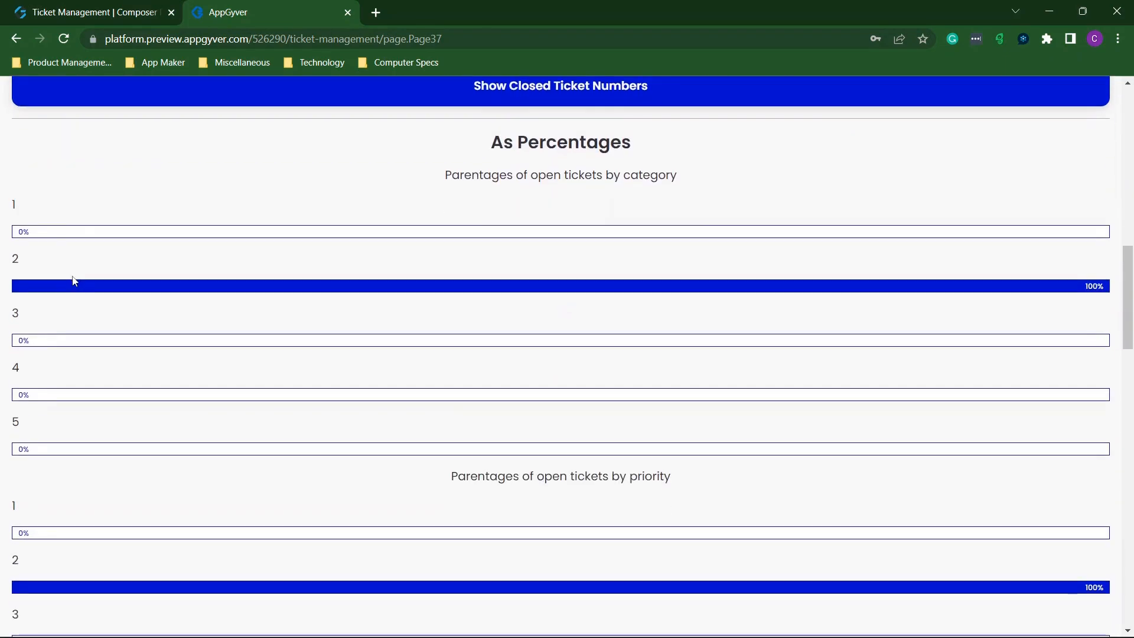
scroll(463, 276, down, 1)
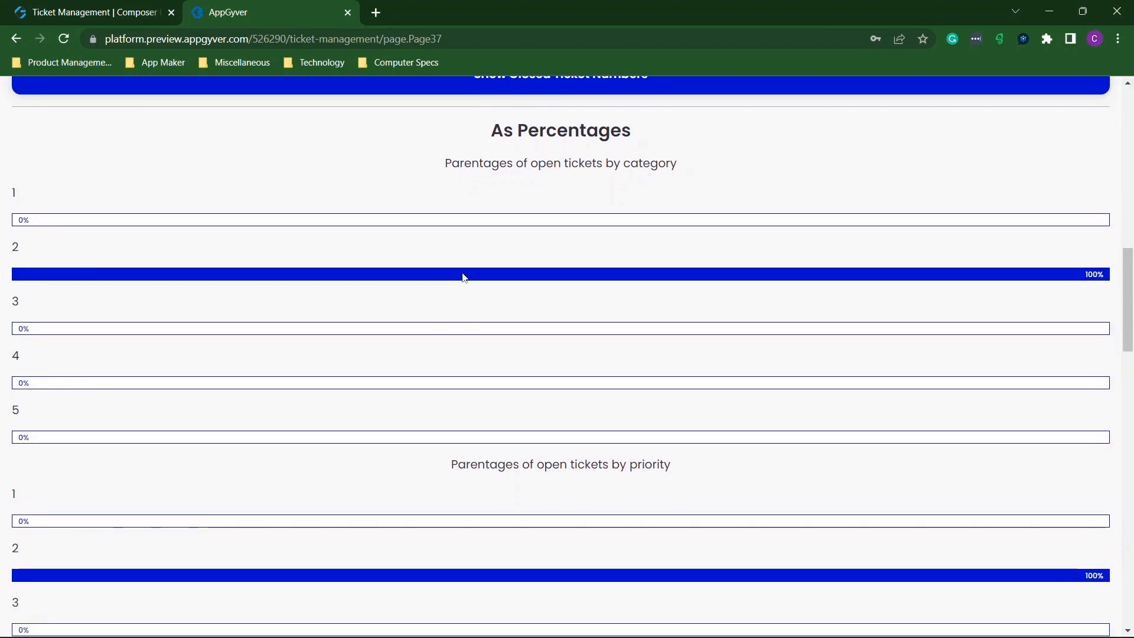
scroll(512, 196, down, 1)
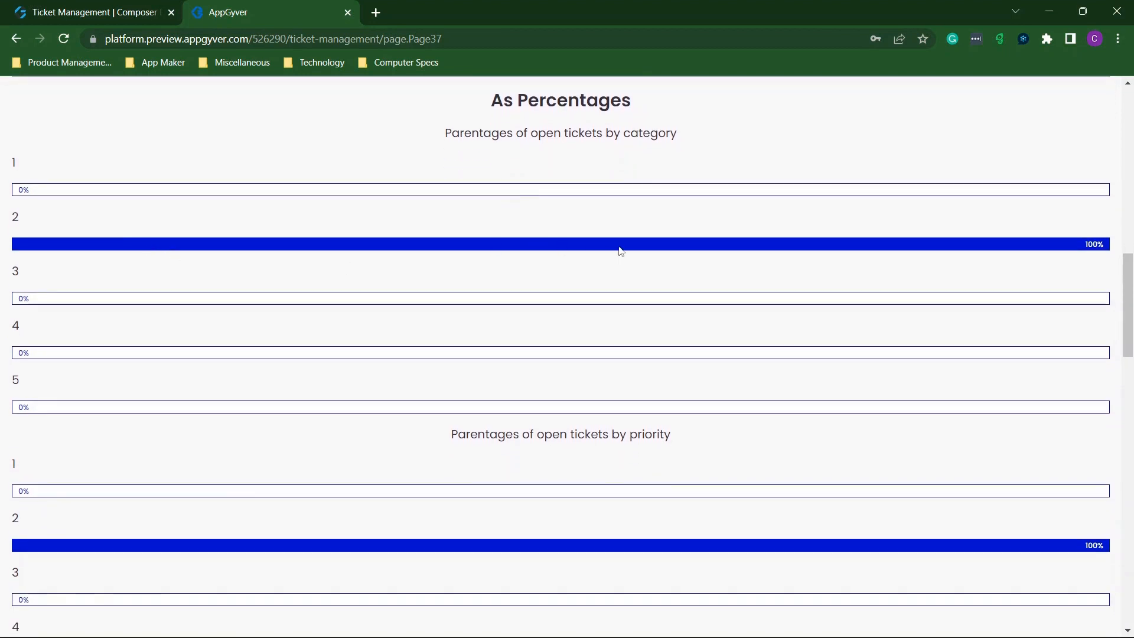
scroll(621, 251, down, 4)
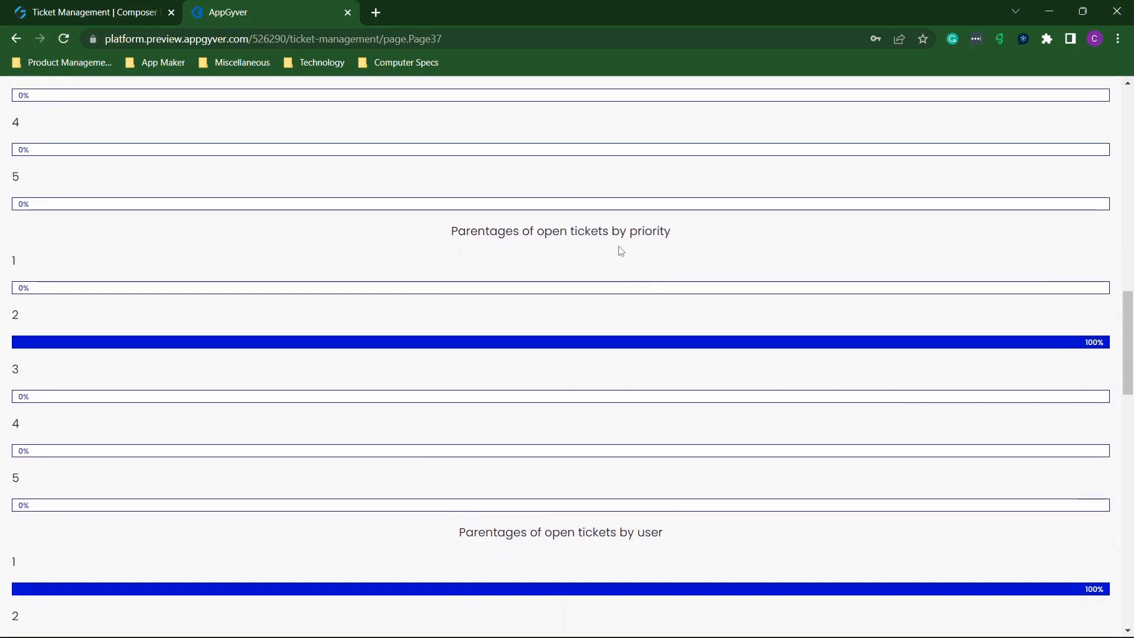
scroll(621, 251, up, 2)
scroll(621, 251, down, 2)
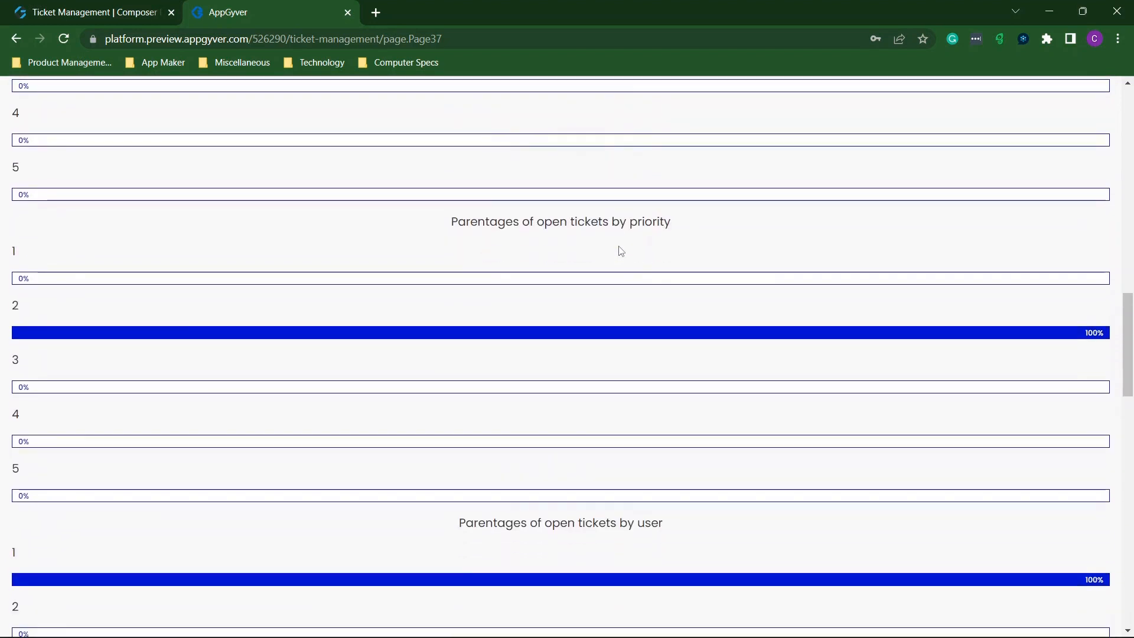
scroll(435, 314, down, 1)
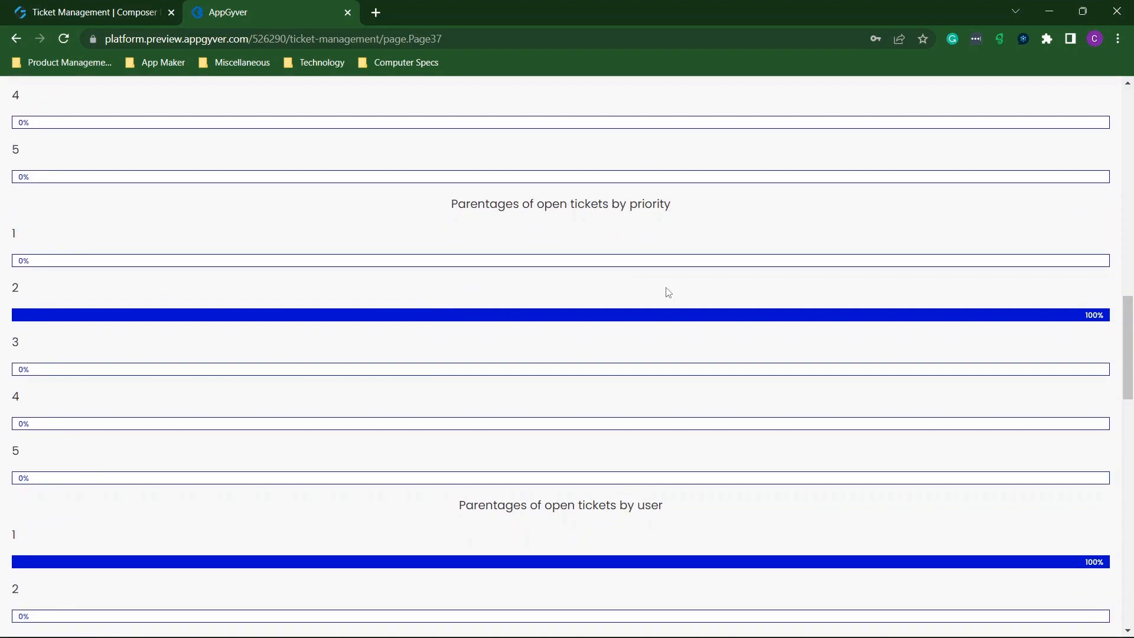
scroll(533, 319, down, 4)
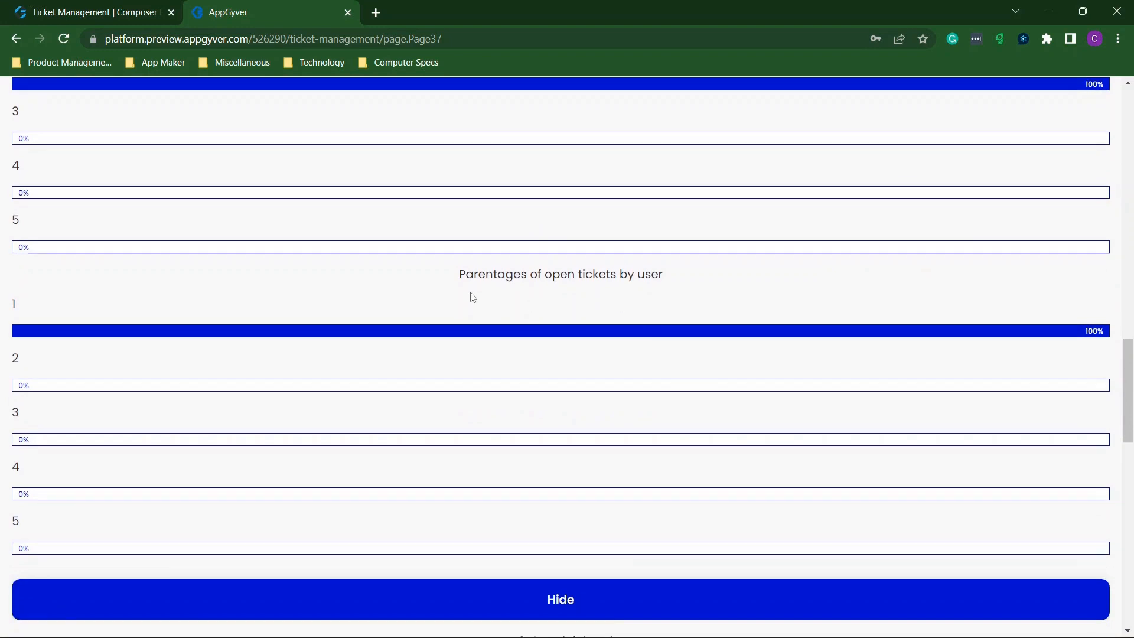
Check the Composer builder, then return to the preview home page and open Create Ticket.
click(59, 13)
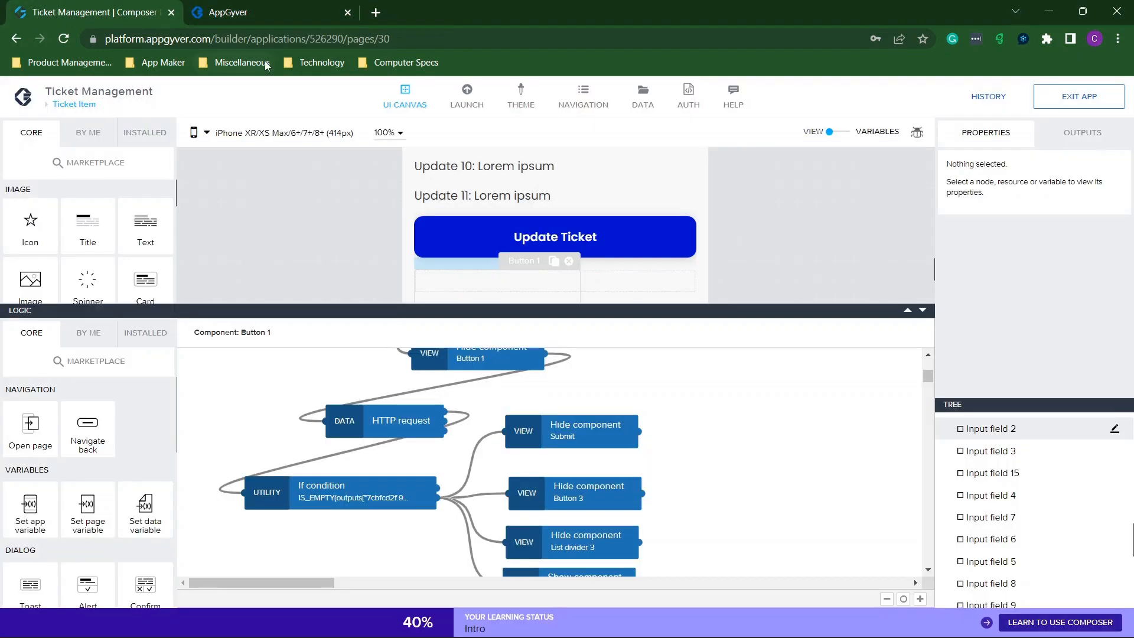
click(283, 5)
scroll(419, 376, up, 20)
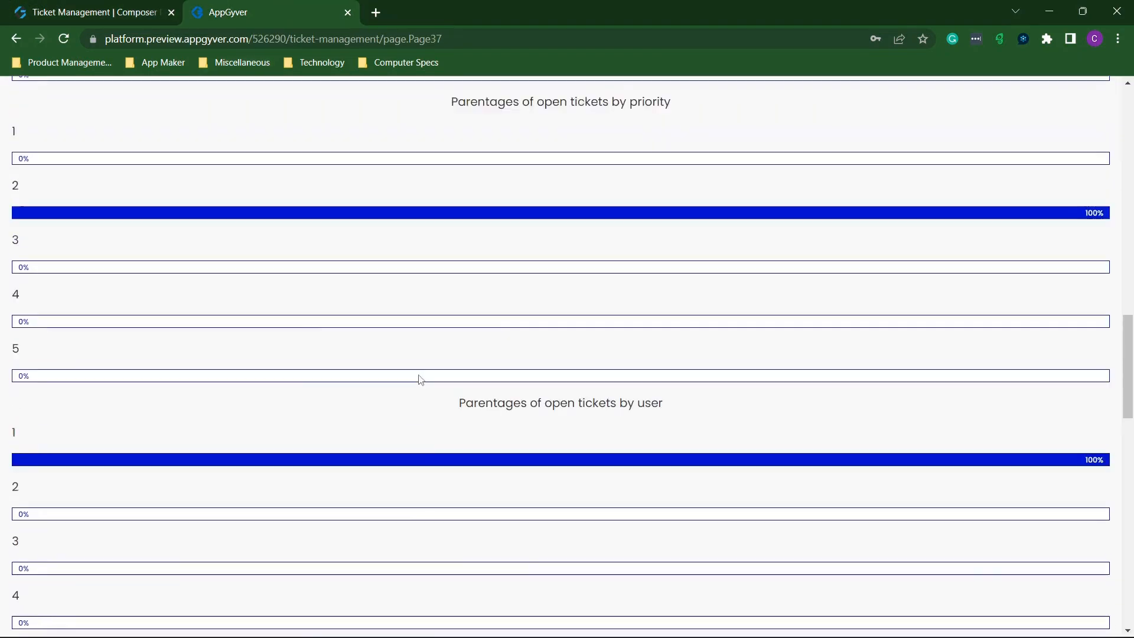
click(341, 88)
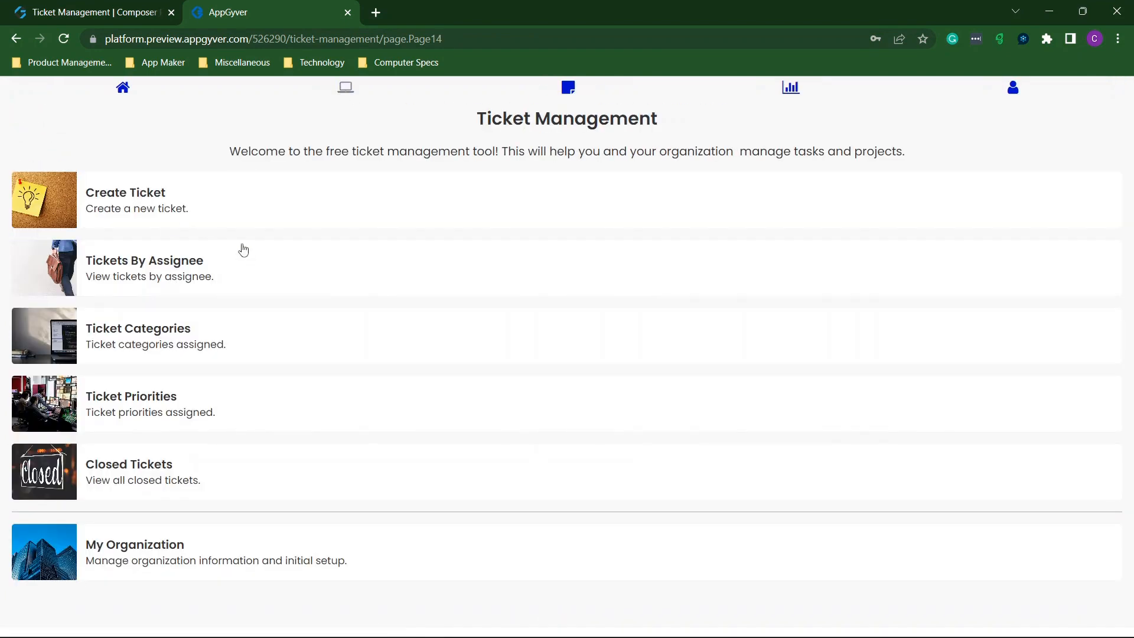
click(156, 197)
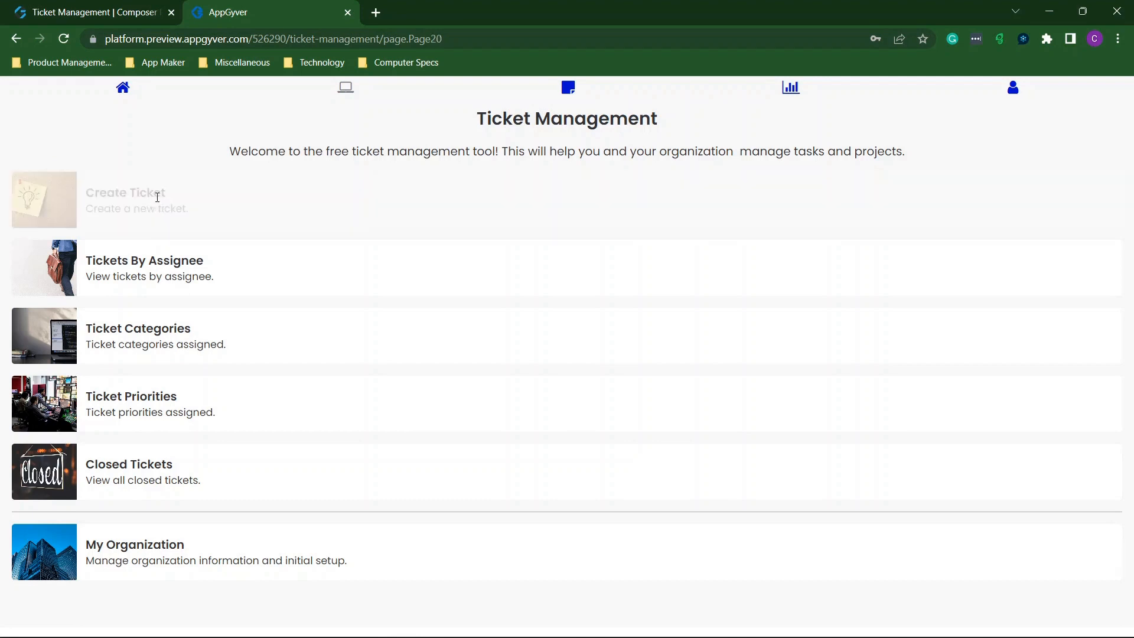
Enter the ticket name 'ujn' and the description 'ioiiii'.
click(71, 205)
text(ujnin)
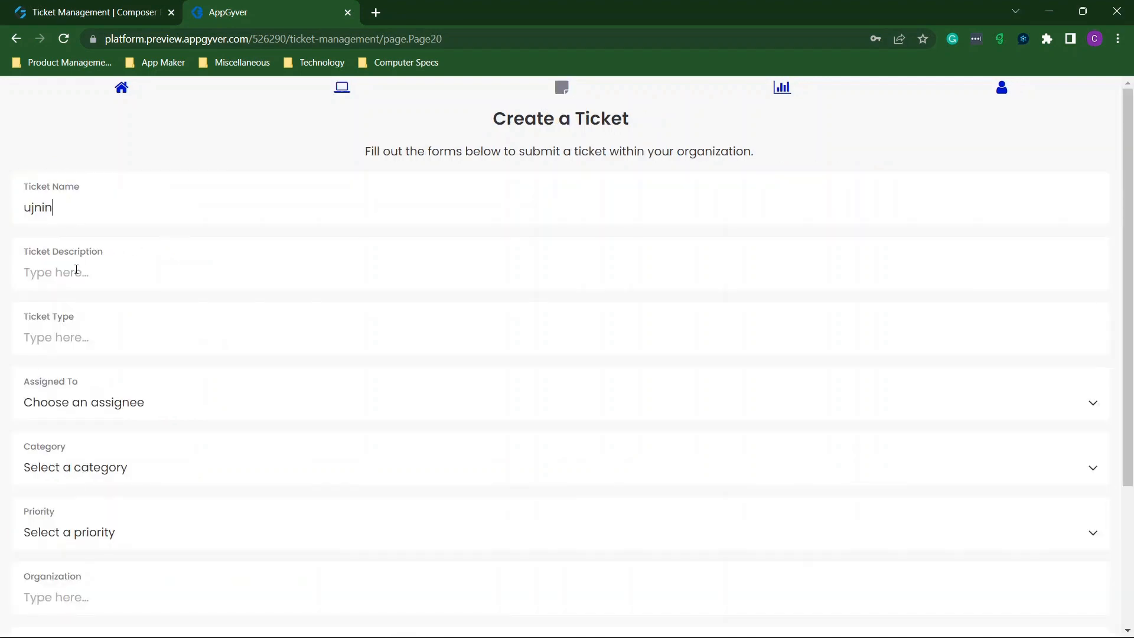
click(77, 270)
text(ioii)
text(ii)
Assign the ticket to User 1, Category 1 and priority 1, then submit it.
click(99, 403)
click(68, 444)
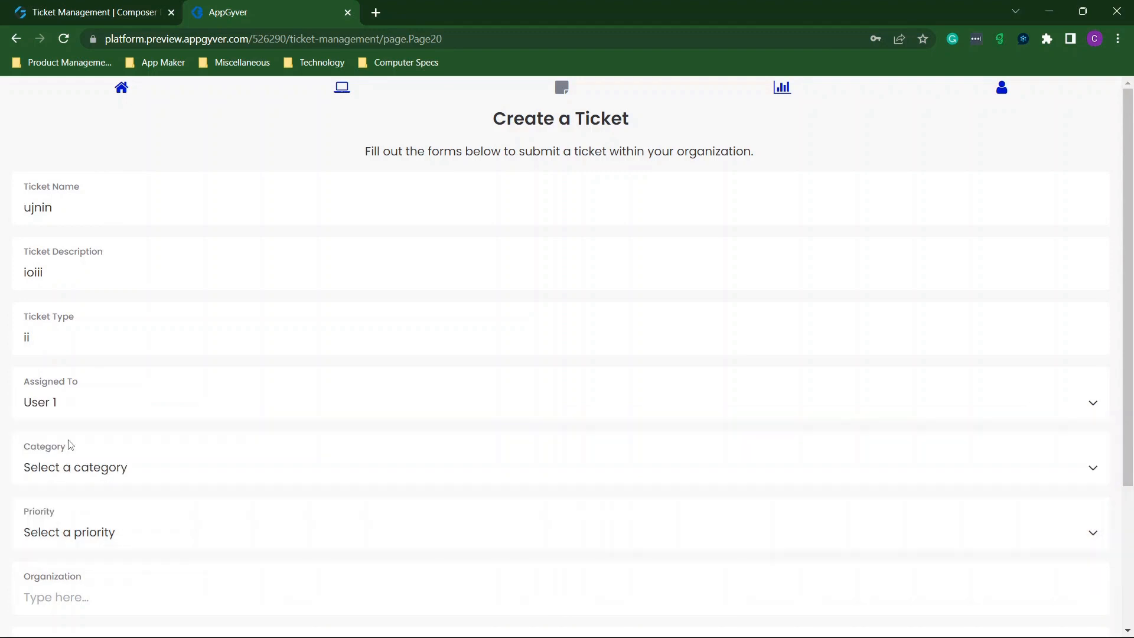
click(71, 466)
click(65, 511)
click(73, 533)
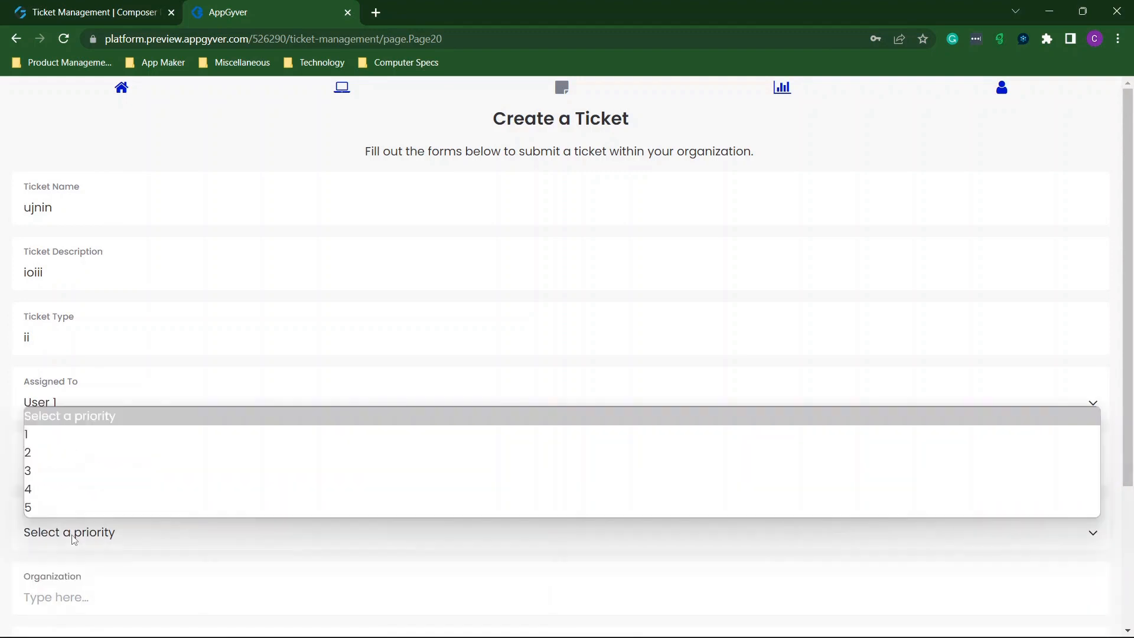
click(58, 433)
scroll(159, 422, down, 3)
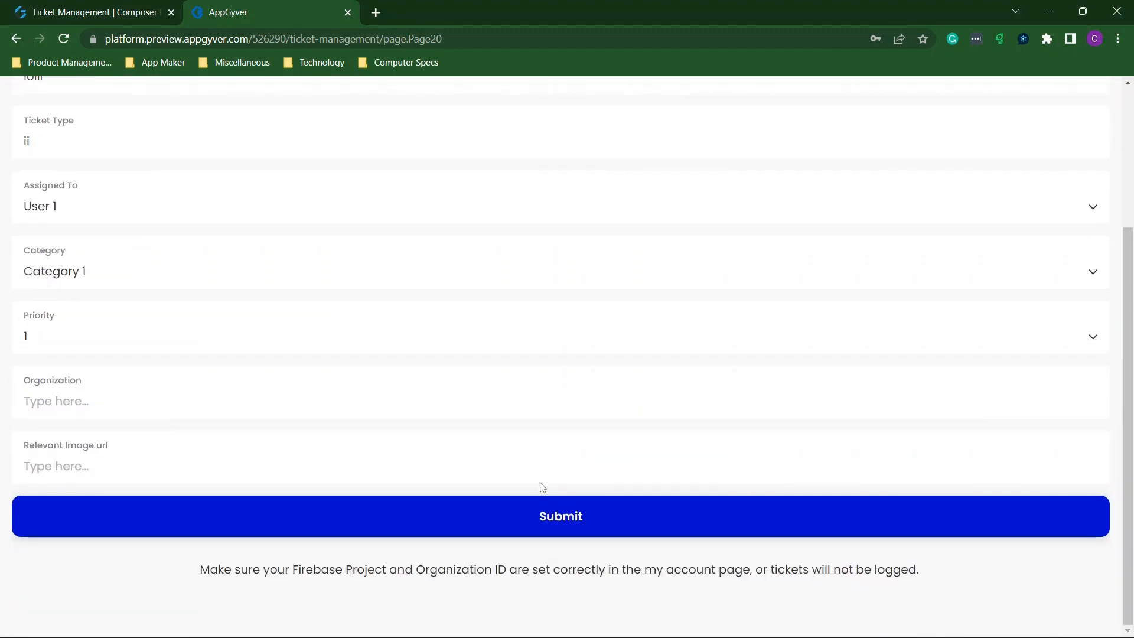
click(547, 516)
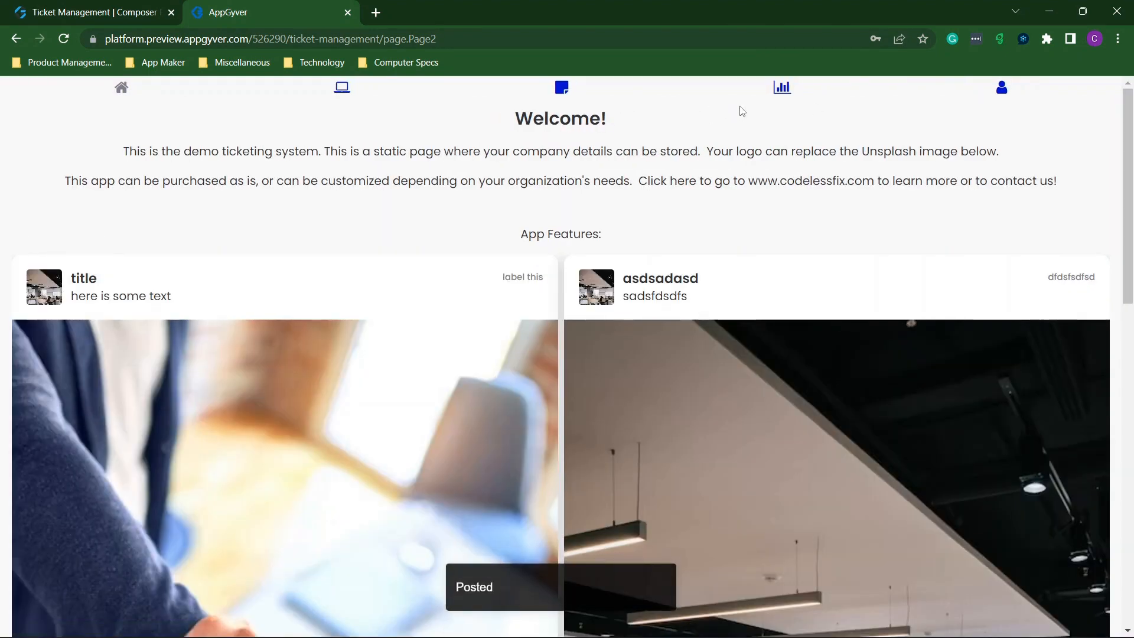
Review the Reporting percentage bars and show open counts: Categories 1 and 2 each 1, total 2.
click(782, 89)
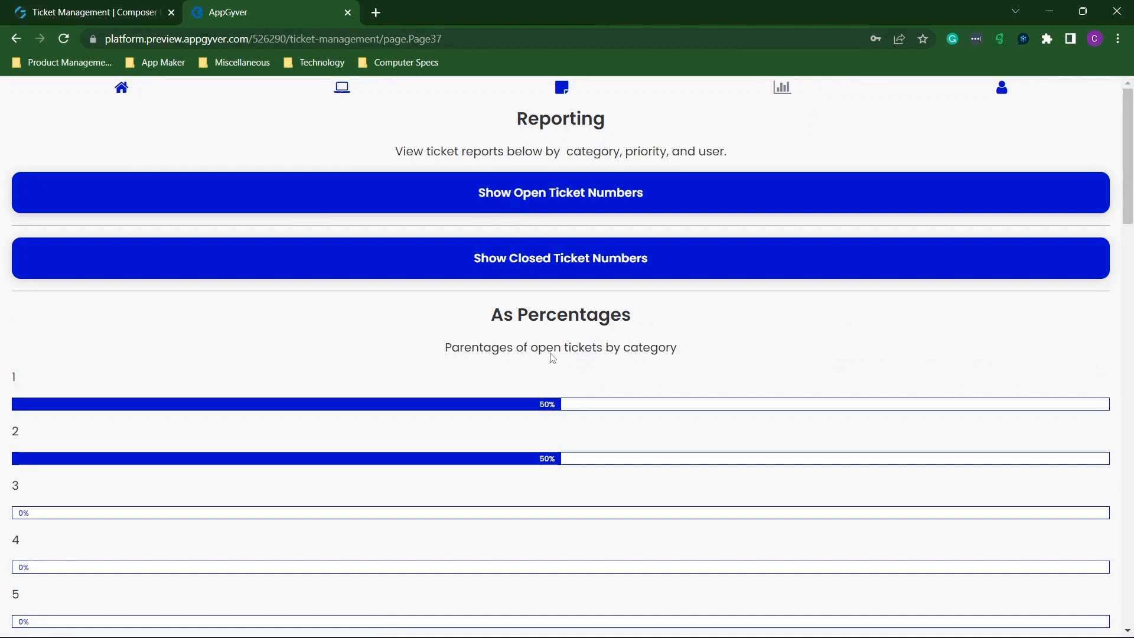
scroll(490, 338, down, 3)
scroll(608, 312, down, 8)
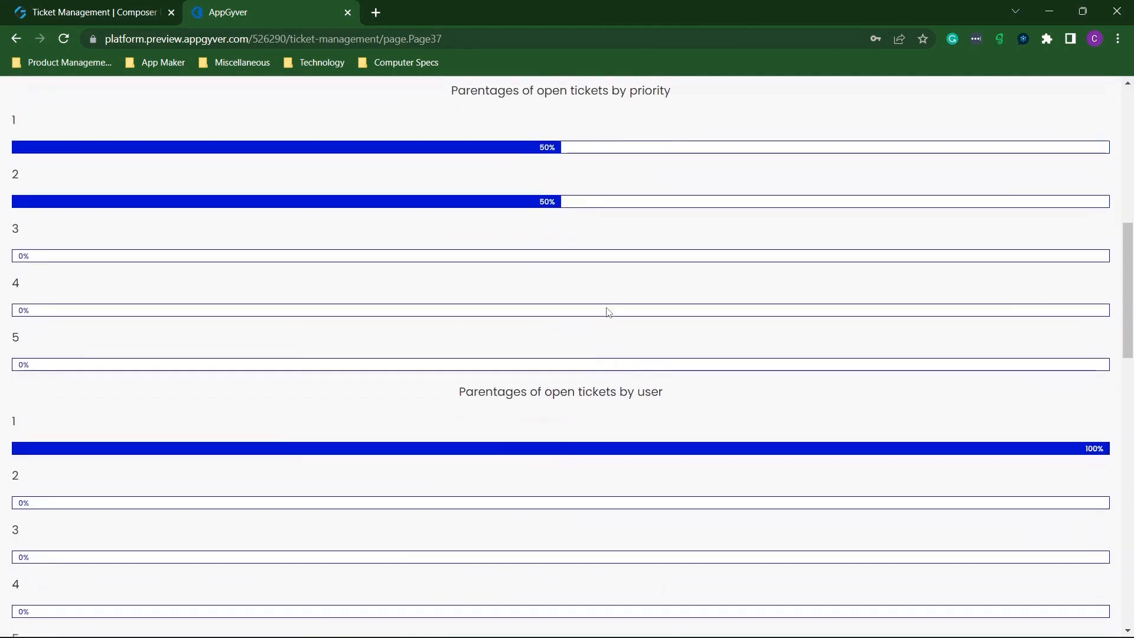
scroll(608, 312, down, 2)
scroll(491, 331, up, 1)
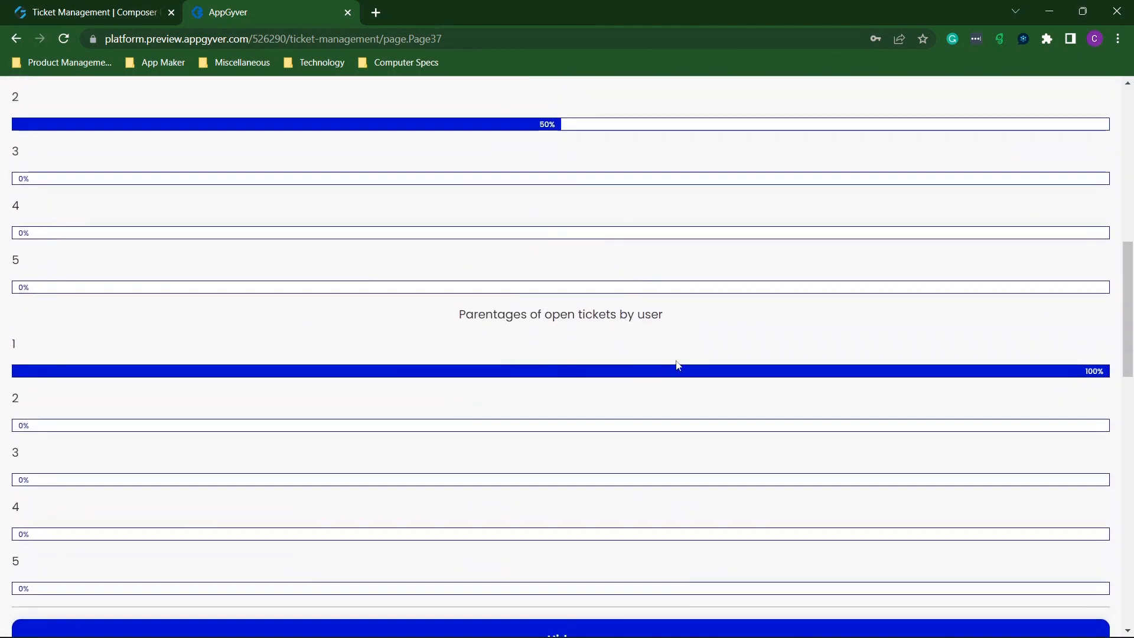
scroll(683, 370, down, 1)
scroll(677, 370, up, 9)
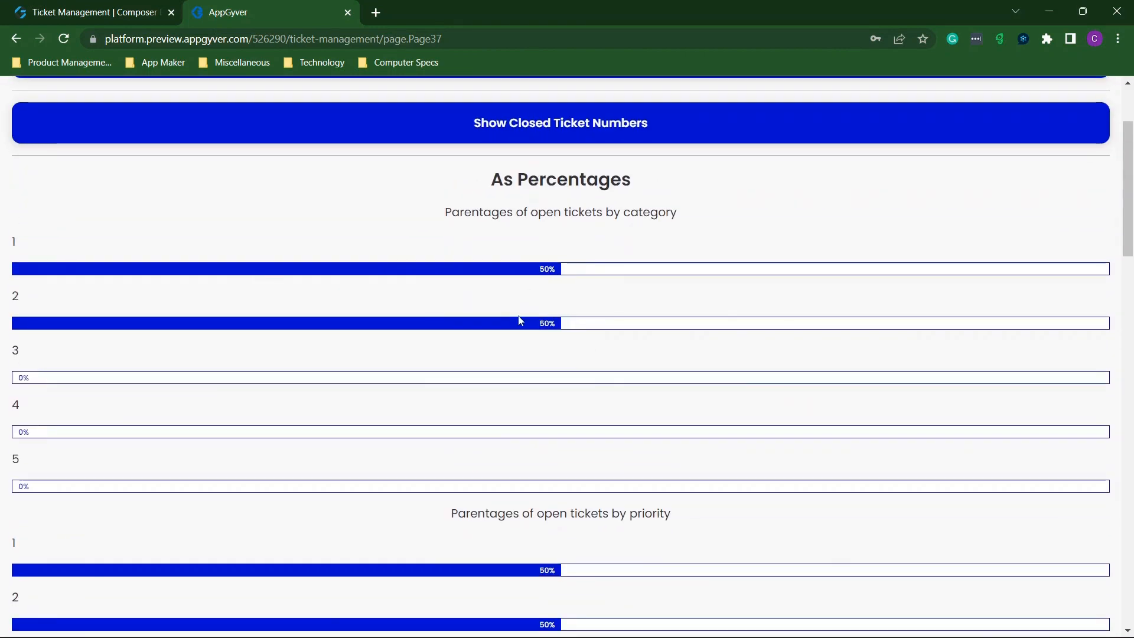
scroll(544, 325, down, 5)
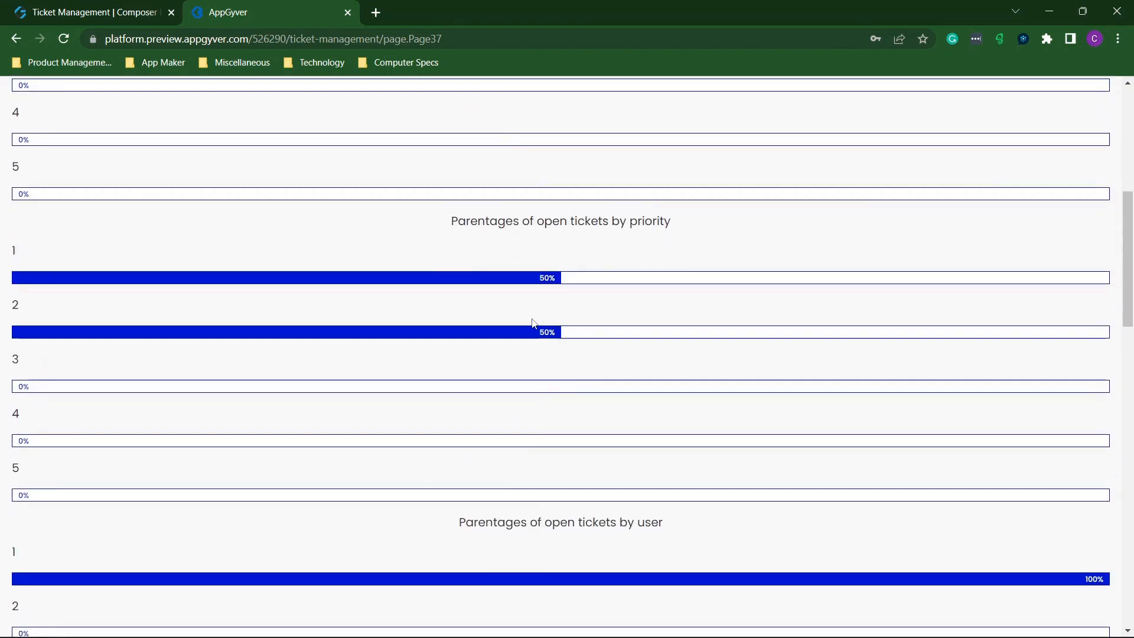
scroll(528, 307, down, 6)
scroll(556, 240, up, 10)
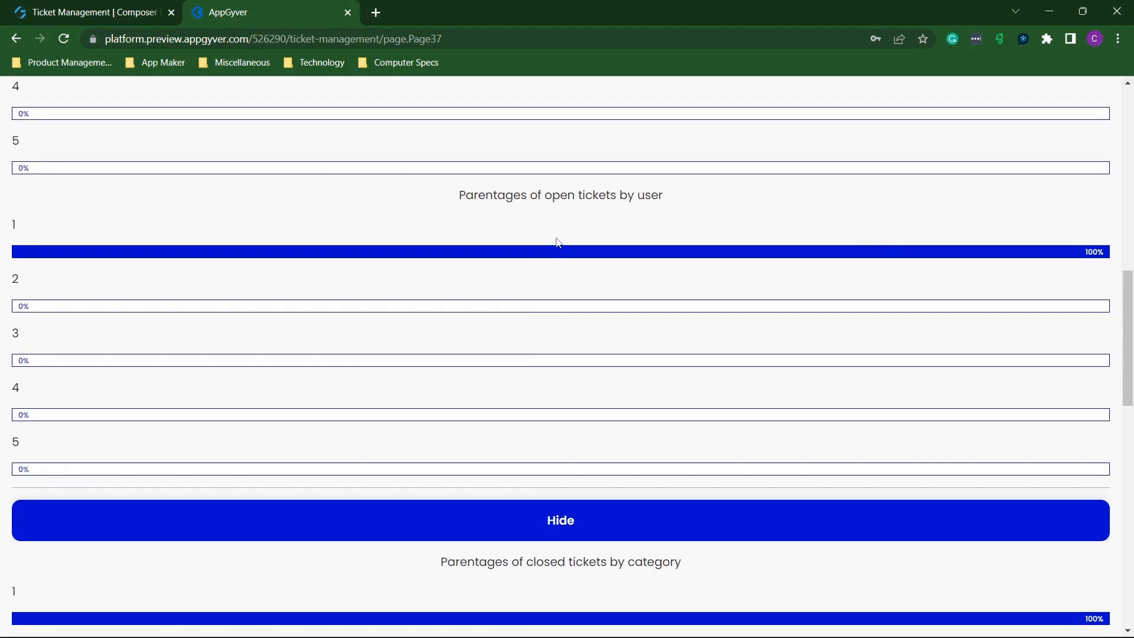
scroll(556, 239, down, 9)
scroll(557, 243, down, 10)
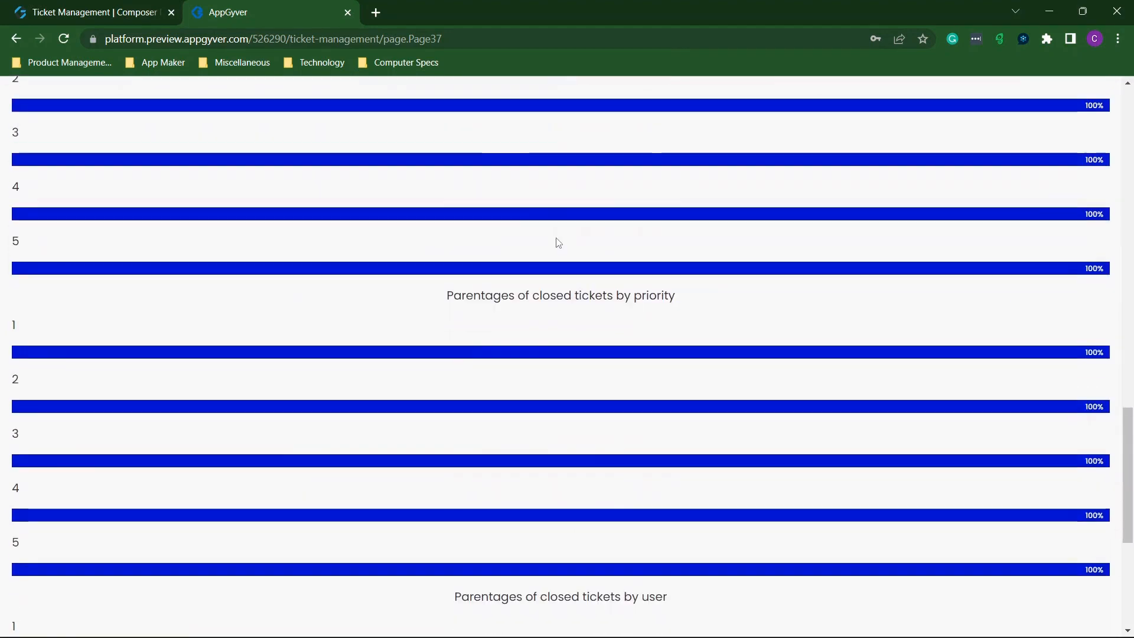
scroll(558, 242, up, 3)
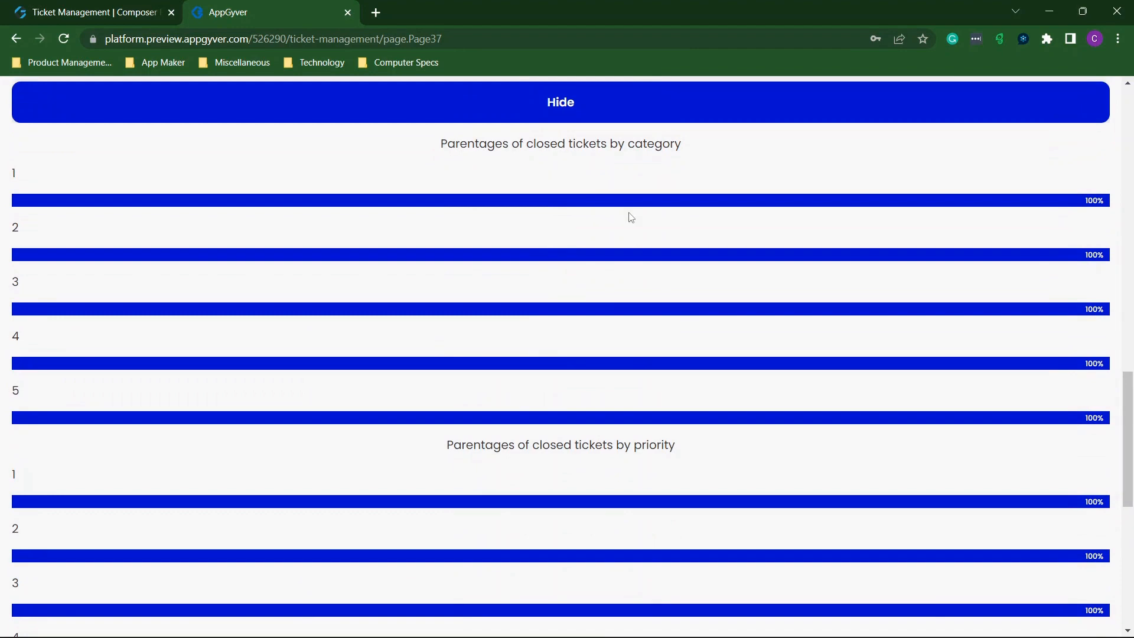
scroll(781, 277, up, 10)
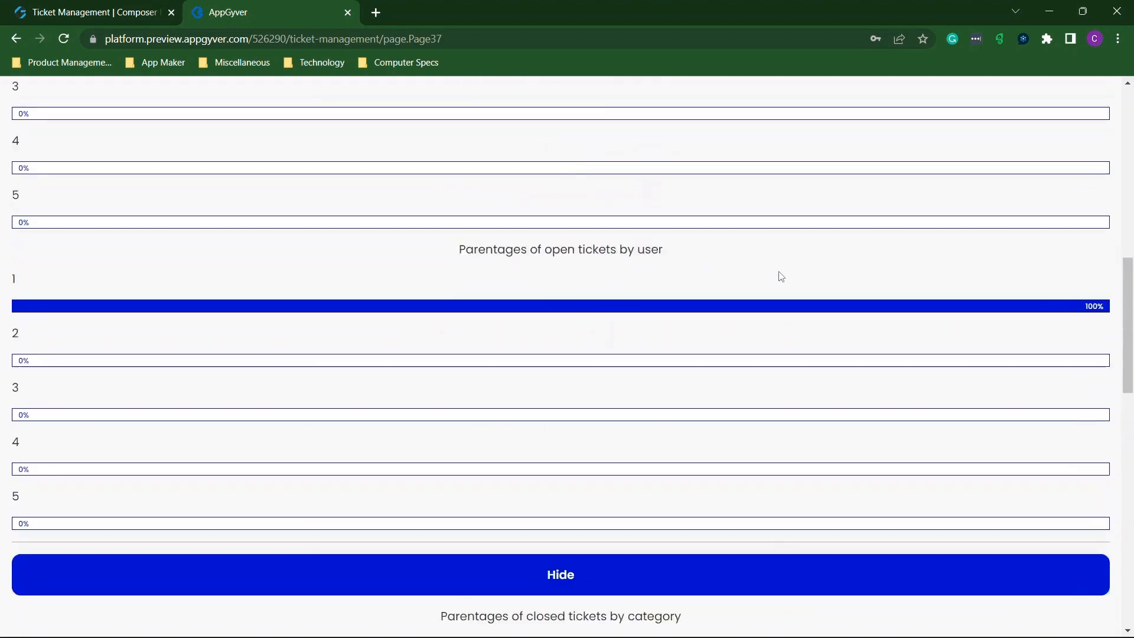
click(551, 201)
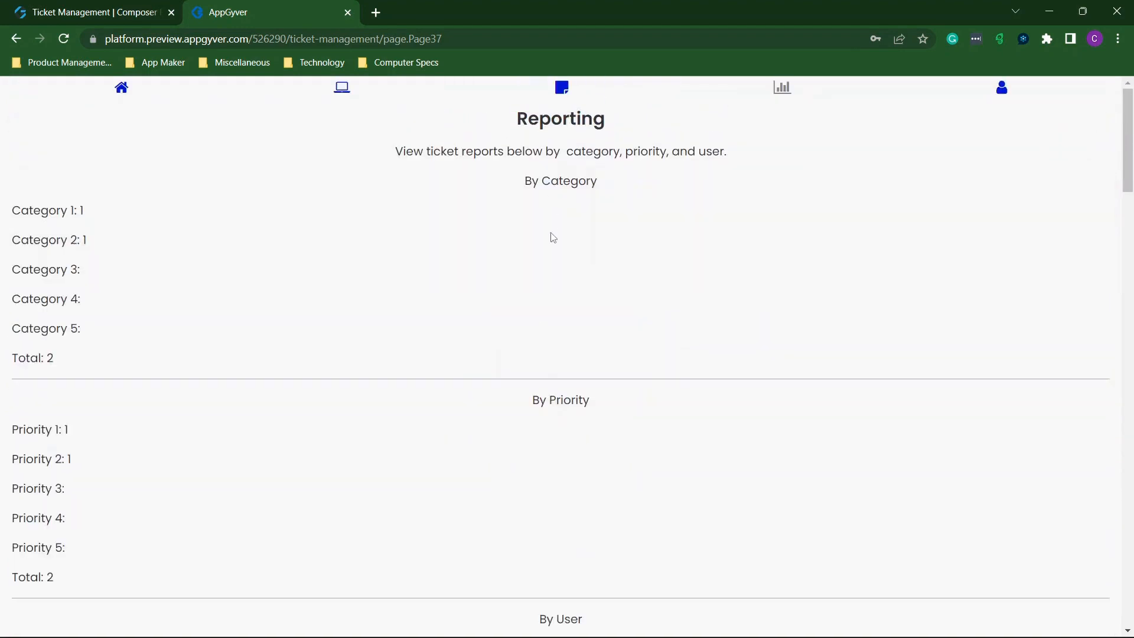
Check User 1's open-ticket count, which credits both open tickets.
scroll(554, 238, down, 1)
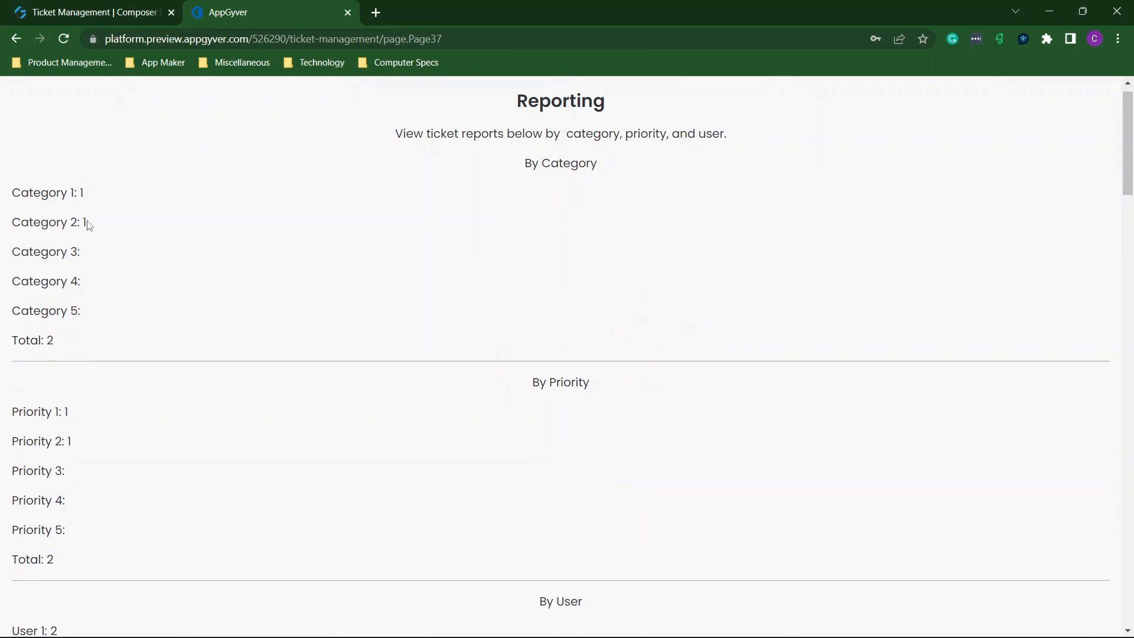
scroll(88, 225, down, 3)
scroll(88, 297, down, 2)
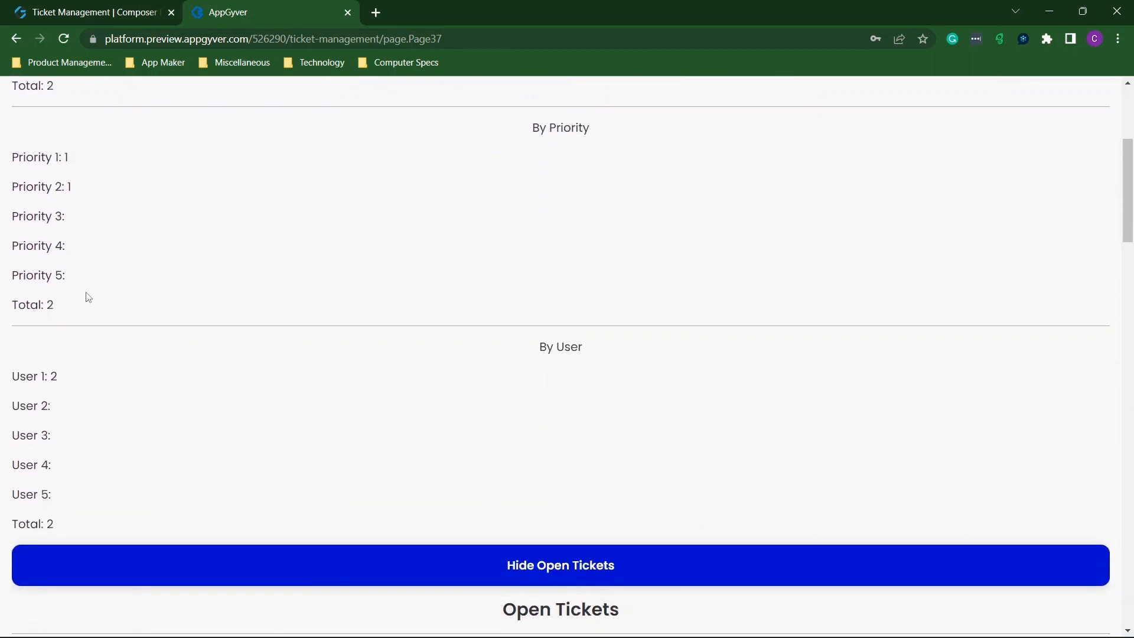
drag(48, 376, 61, 376)
click(61, 376)
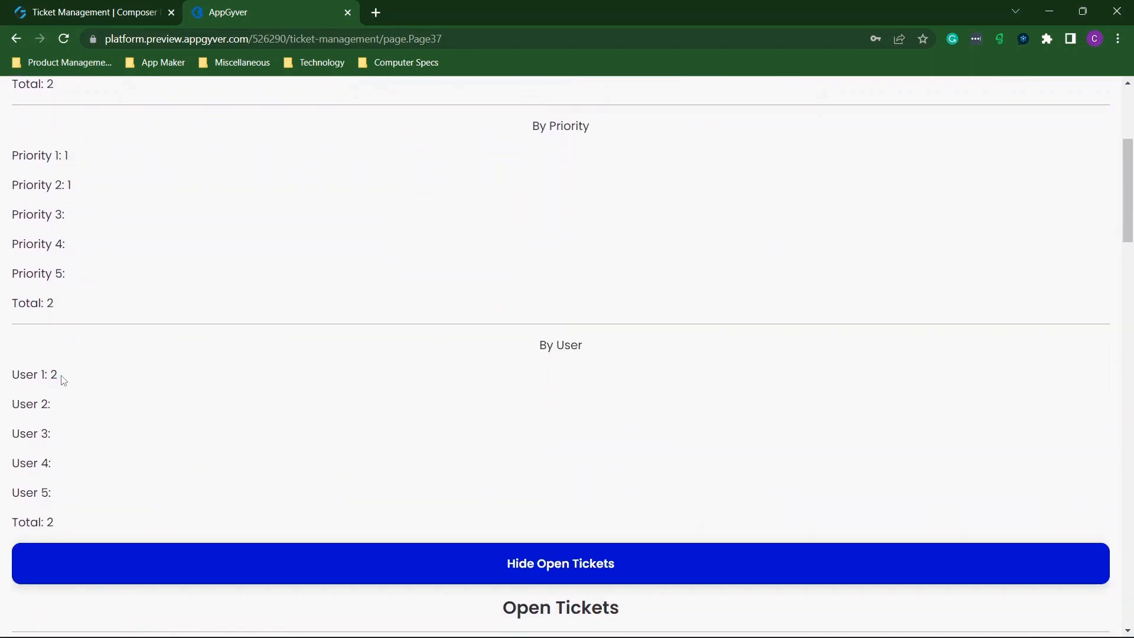
scroll(64, 380, down, 2)
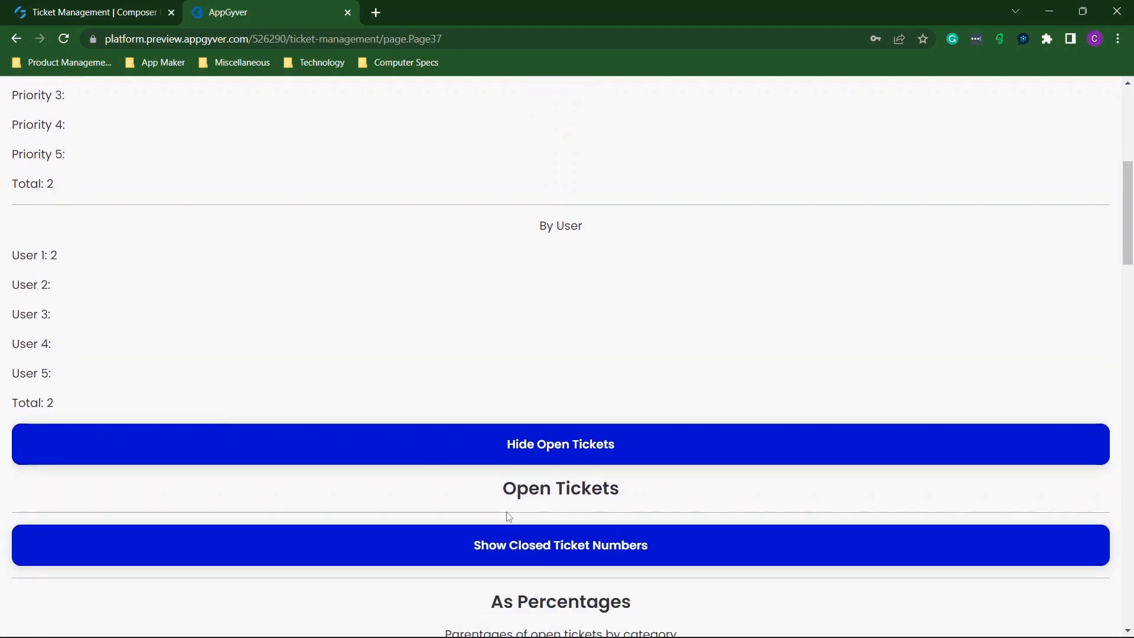
Show the closed-ticket counts, all blank with total 0.
click(531, 536)
scroll(509, 368, down, 5)
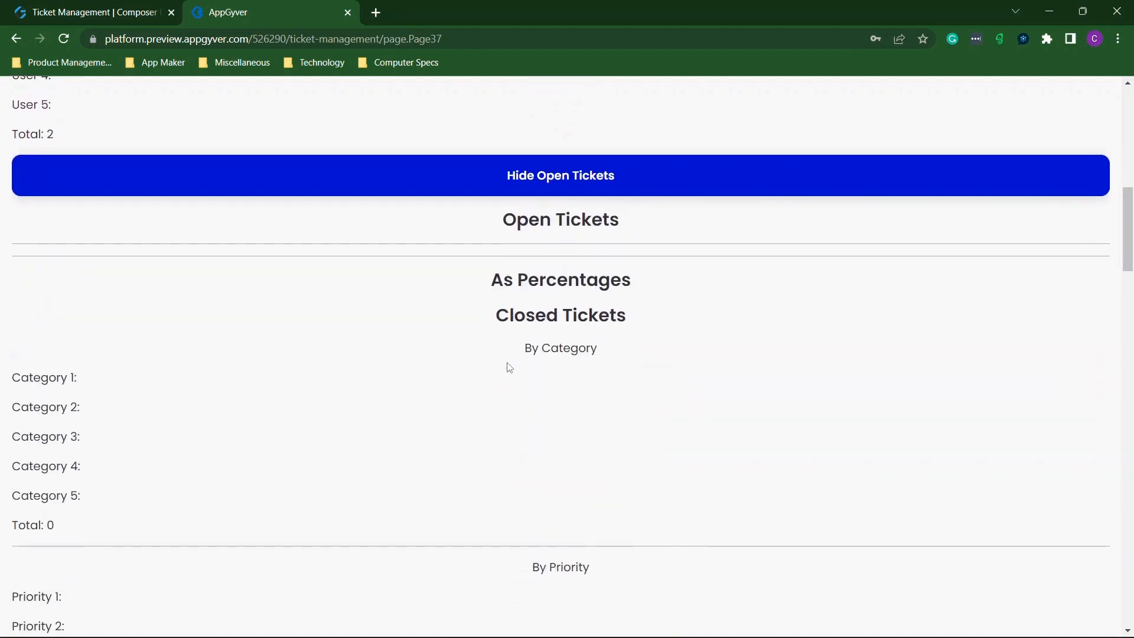
scroll(509, 367, down, 3)
scroll(509, 367, down, 3)
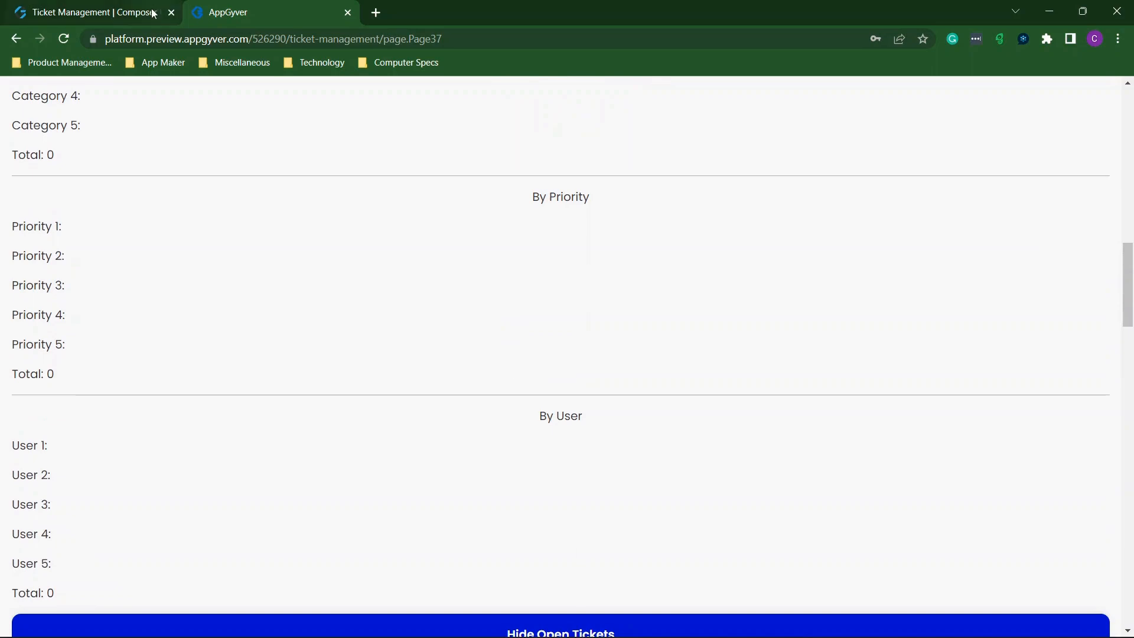
Check the Composer builder, then return to the preview's Ticket Management home page.
click(117, 17)
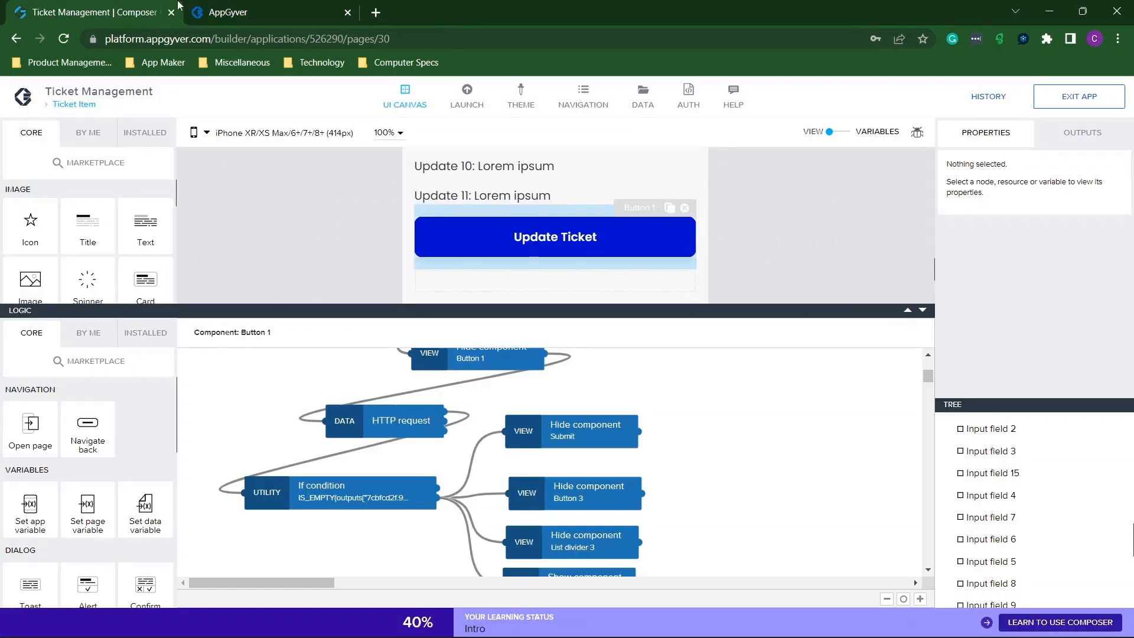
click(227, 7)
scroll(358, 168, up, 4)
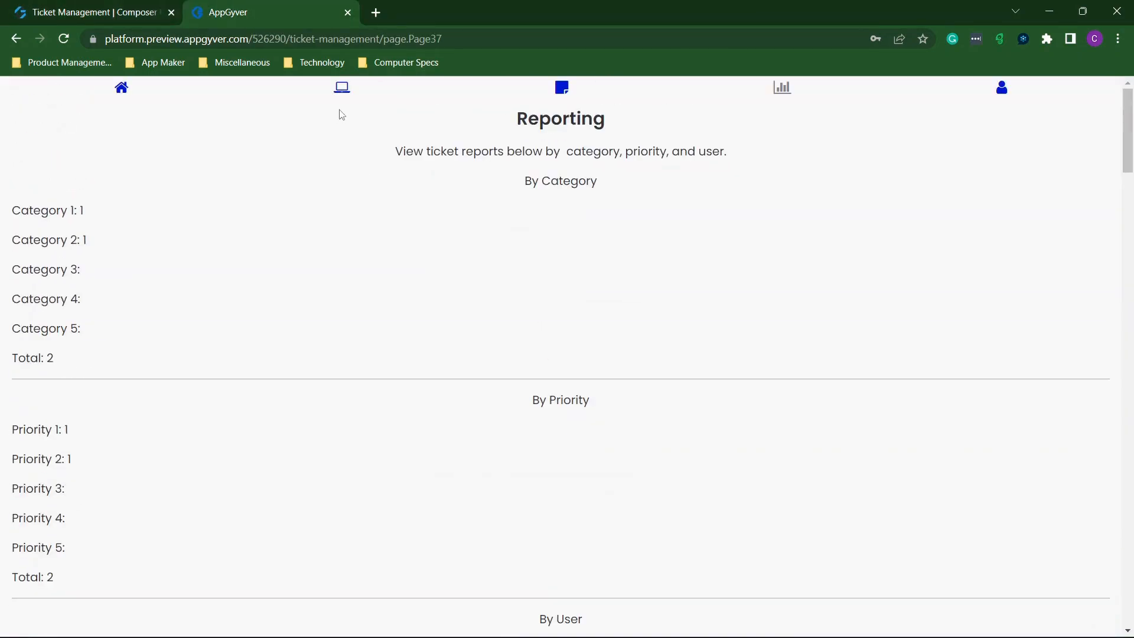
click(343, 90)
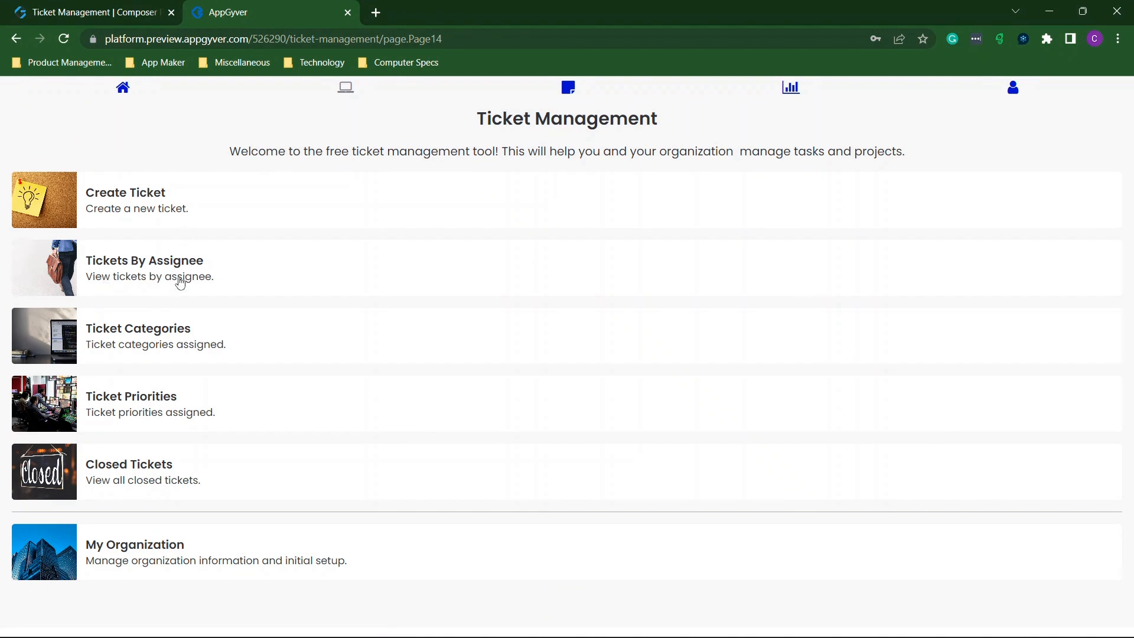
Find ticket 'h hbbh' under Category 2 and close it from its edit form.
click(151, 319)
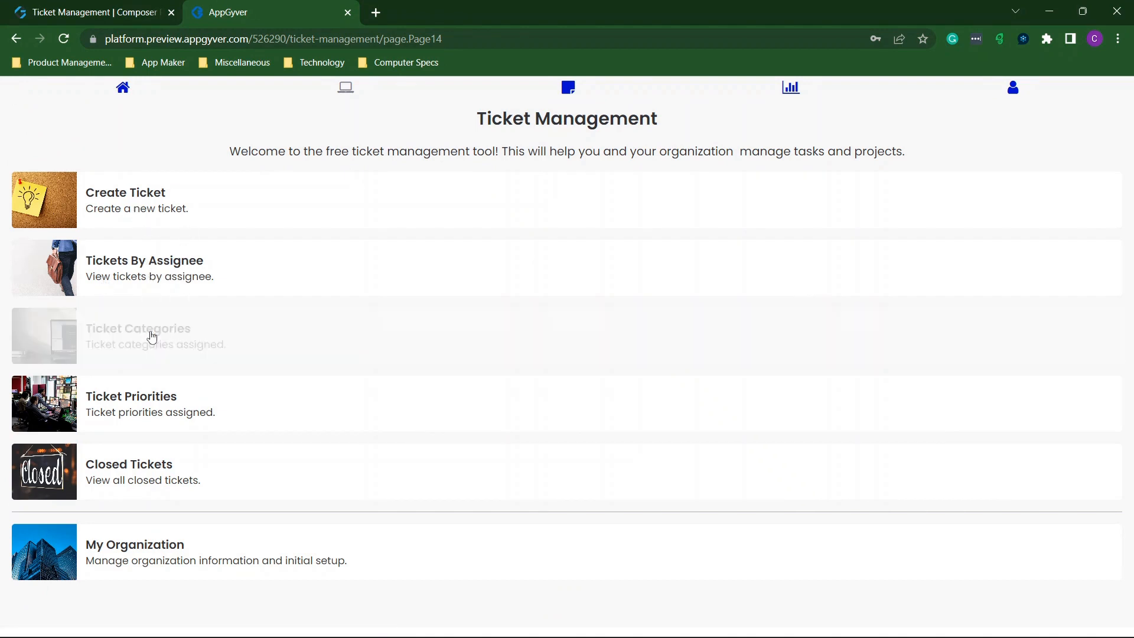
click(157, 263)
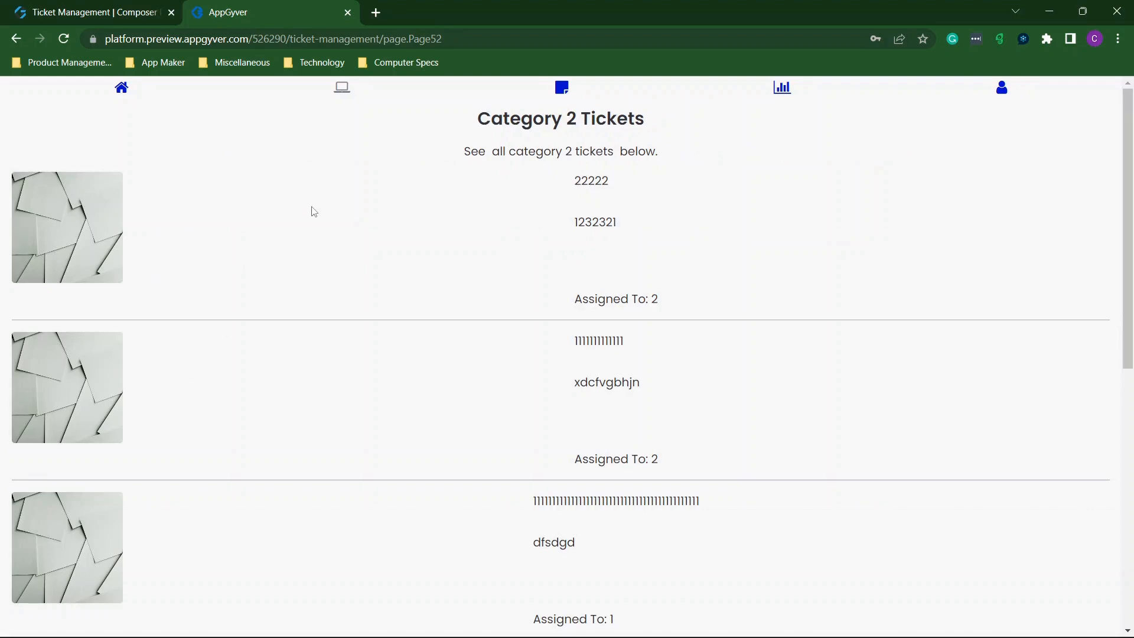
scroll(466, 388, down, 8)
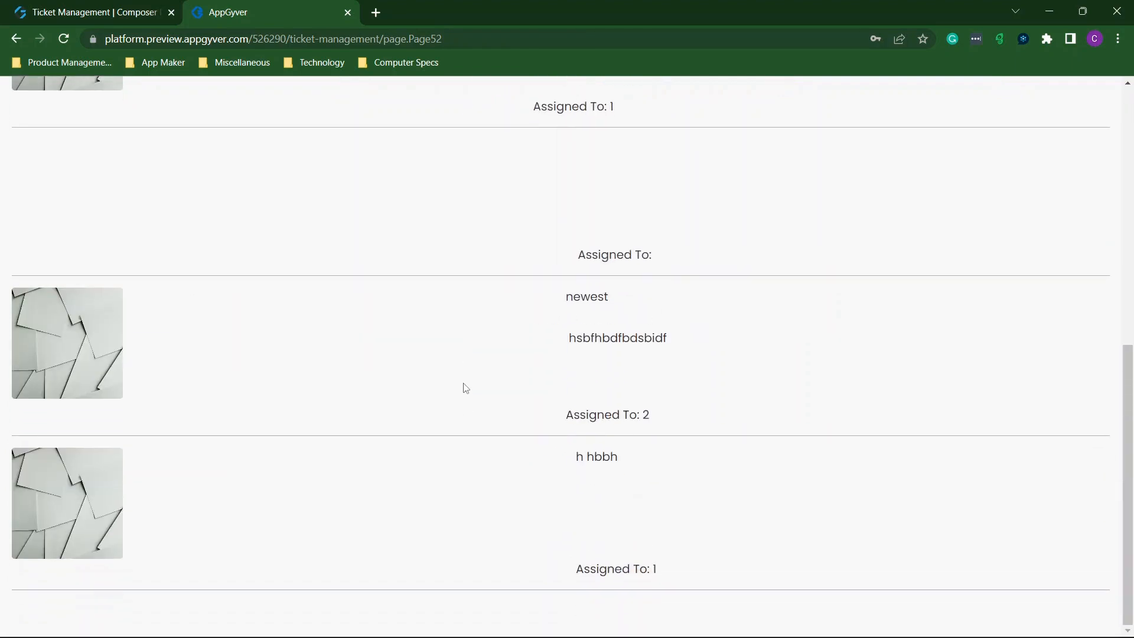
right_click(466, 388)
click(74, 476)
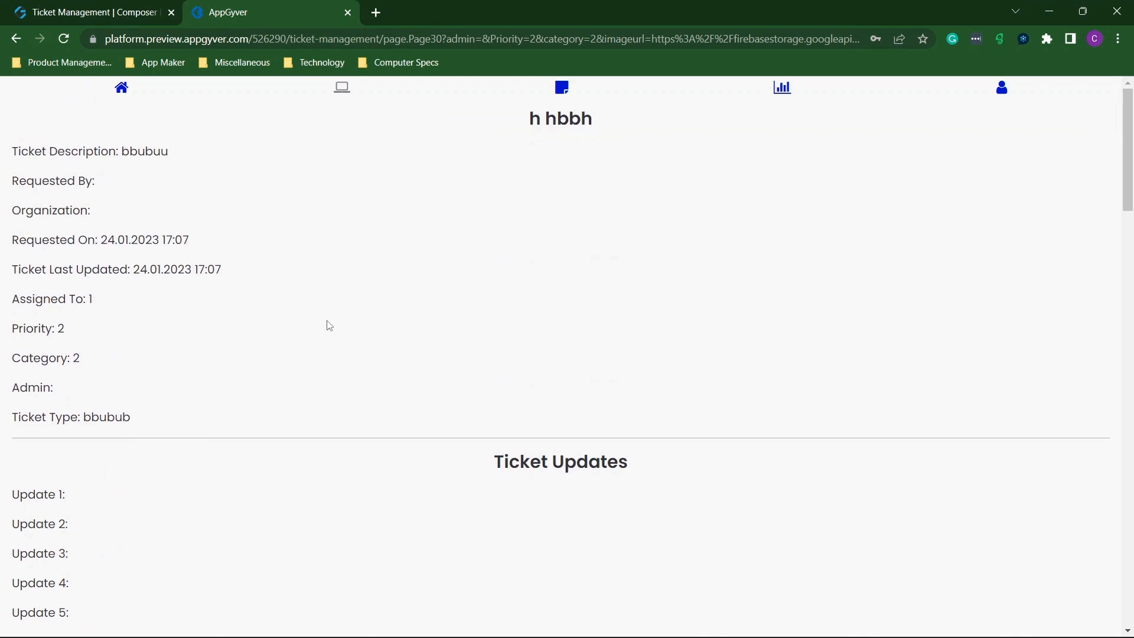
scroll(330, 326, down, 6)
click(578, 486)
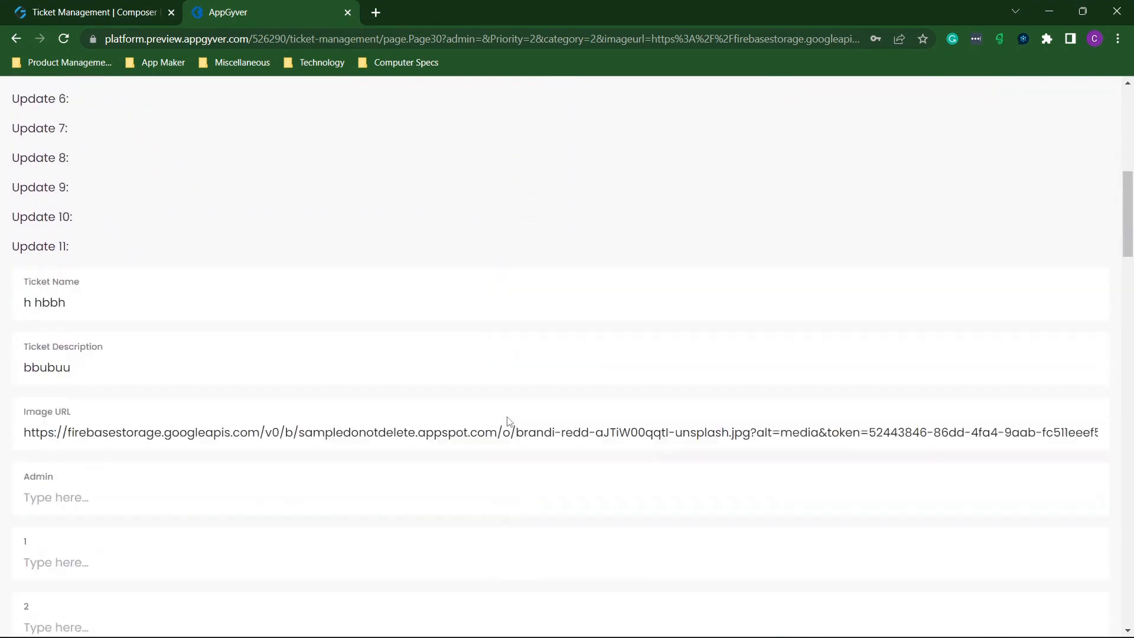
scroll(508, 420, down, 15)
click(544, 398)
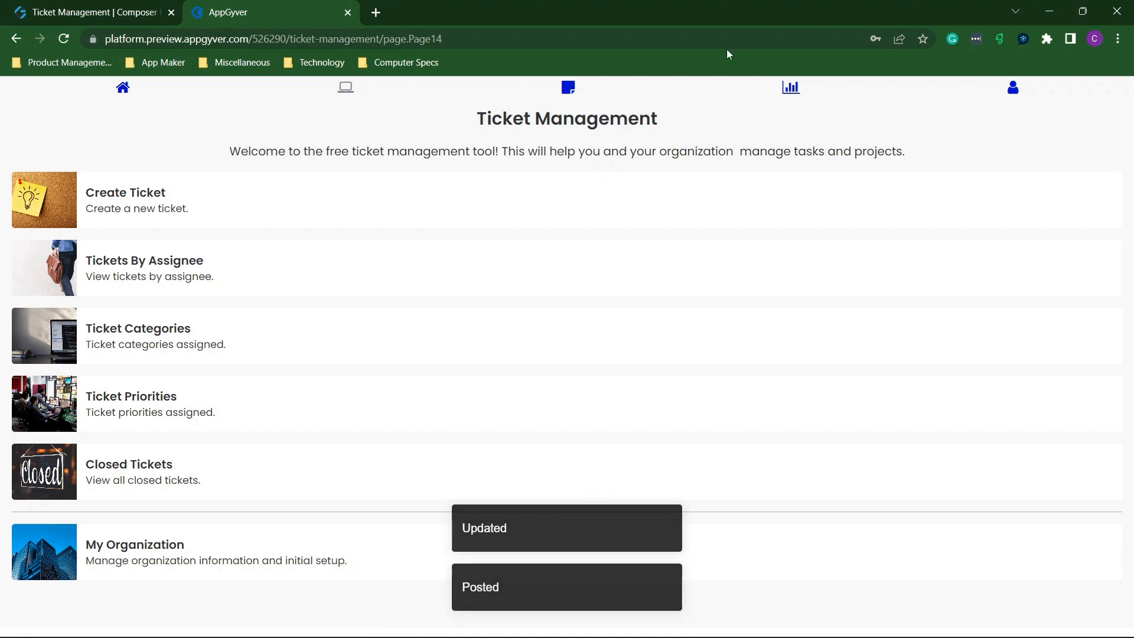
Review the Reporting bars and show closed counts: Category 2, Priority 2, User 1 at 100%, total 1.
click(792, 90)
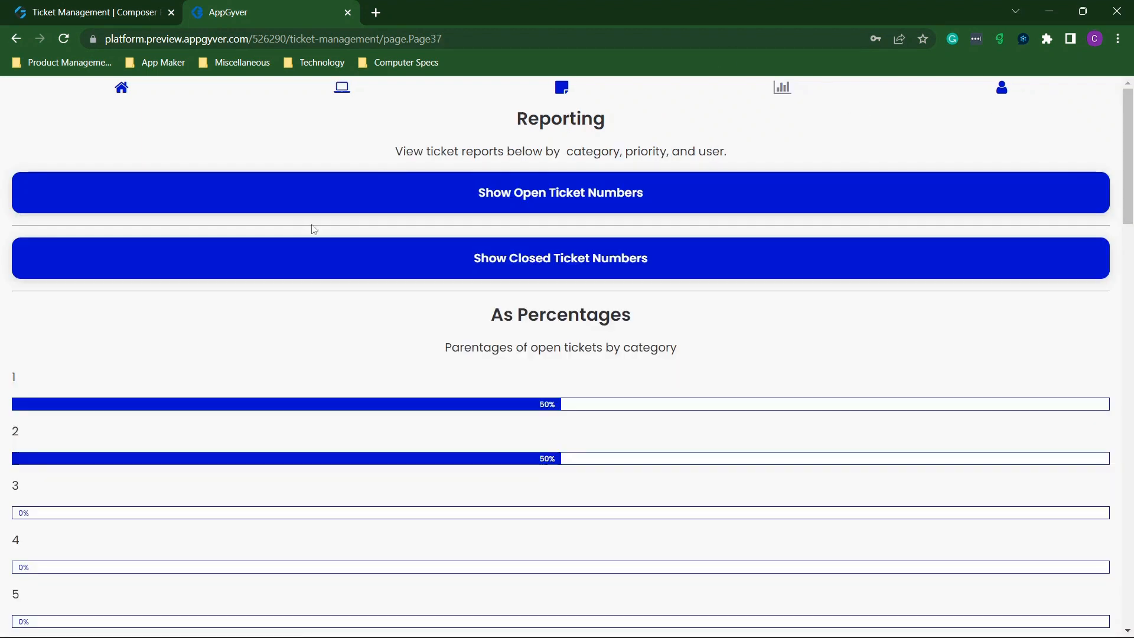
scroll(518, 339, down, 8)
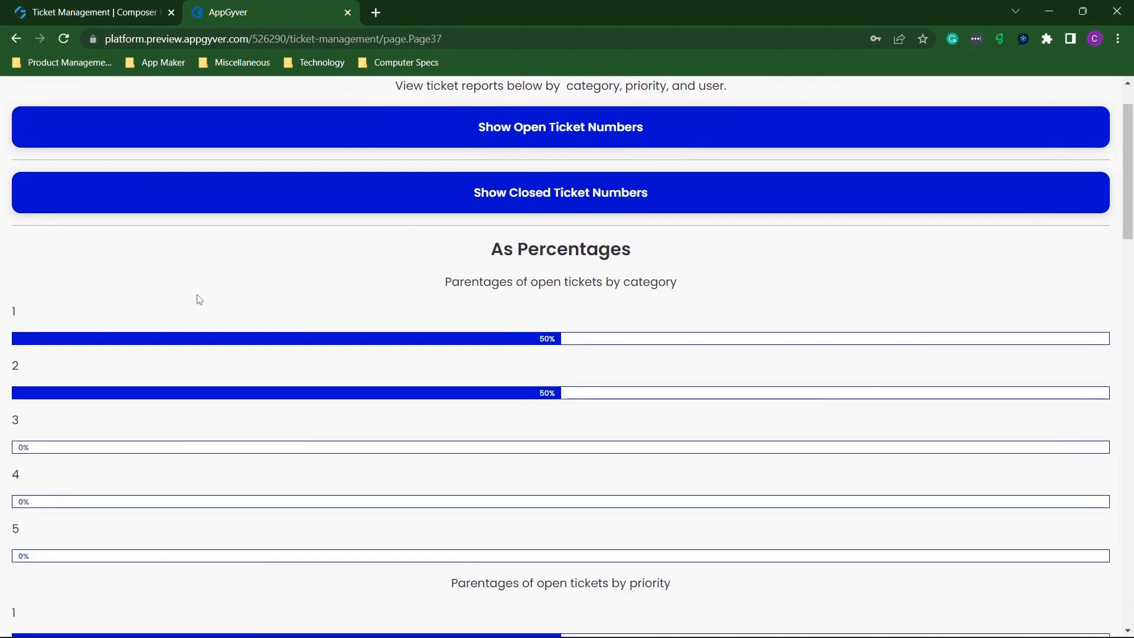
scroll(199, 299, down, 2)
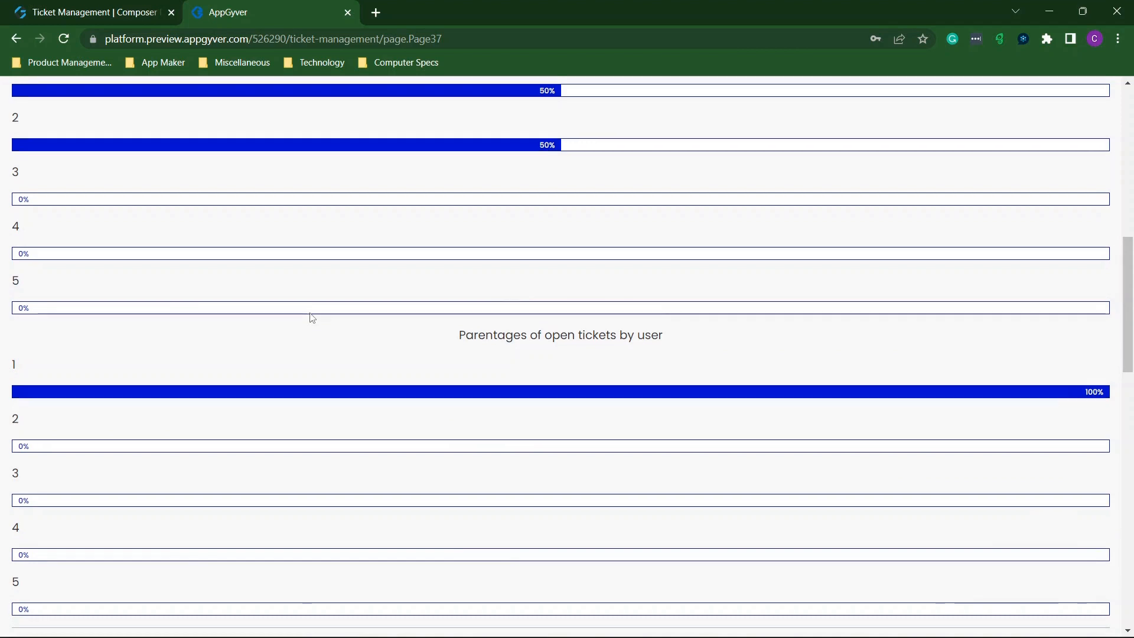
scroll(312, 318, down, 4)
scroll(312, 318, down, 4)
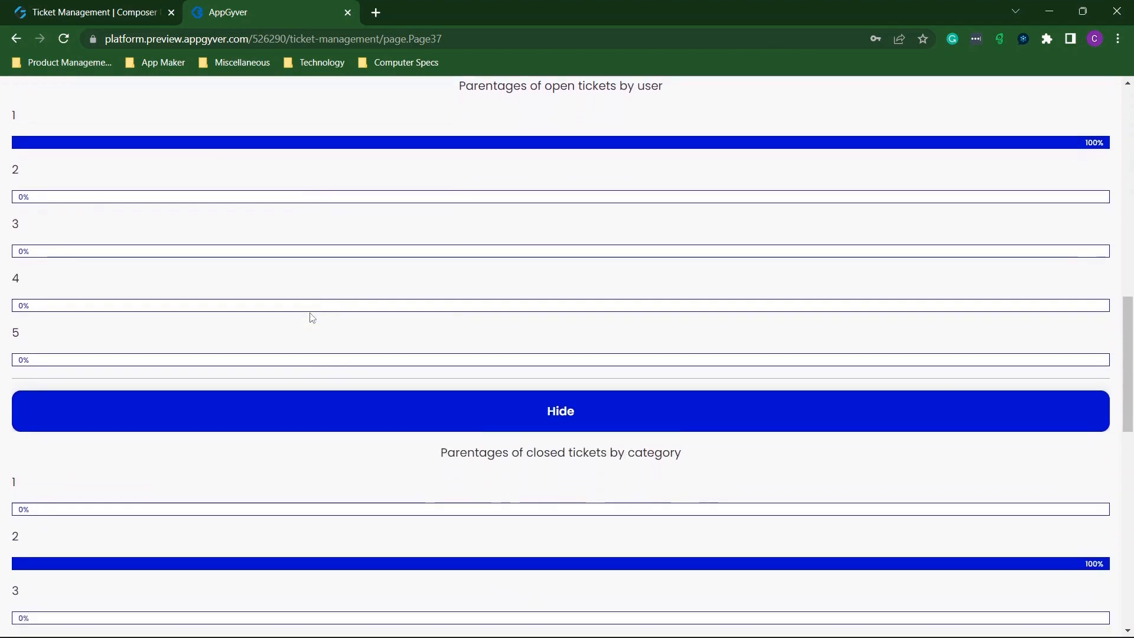
scroll(312, 318, down, 1)
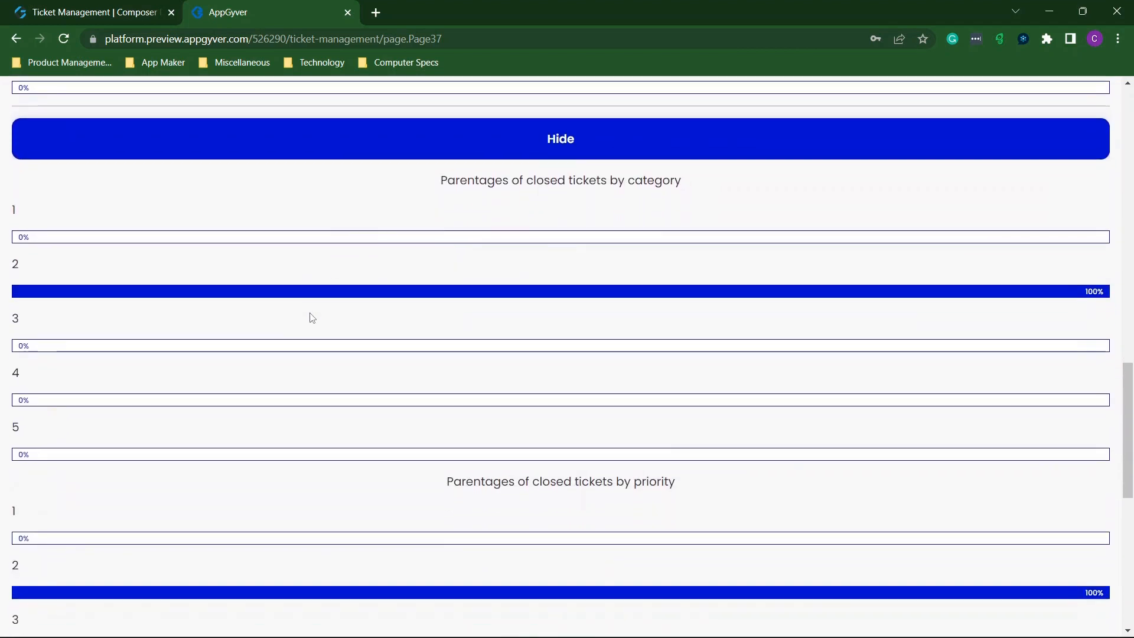
scroll(311, 318, down, 1)
scroll(312, 318, up, 2)
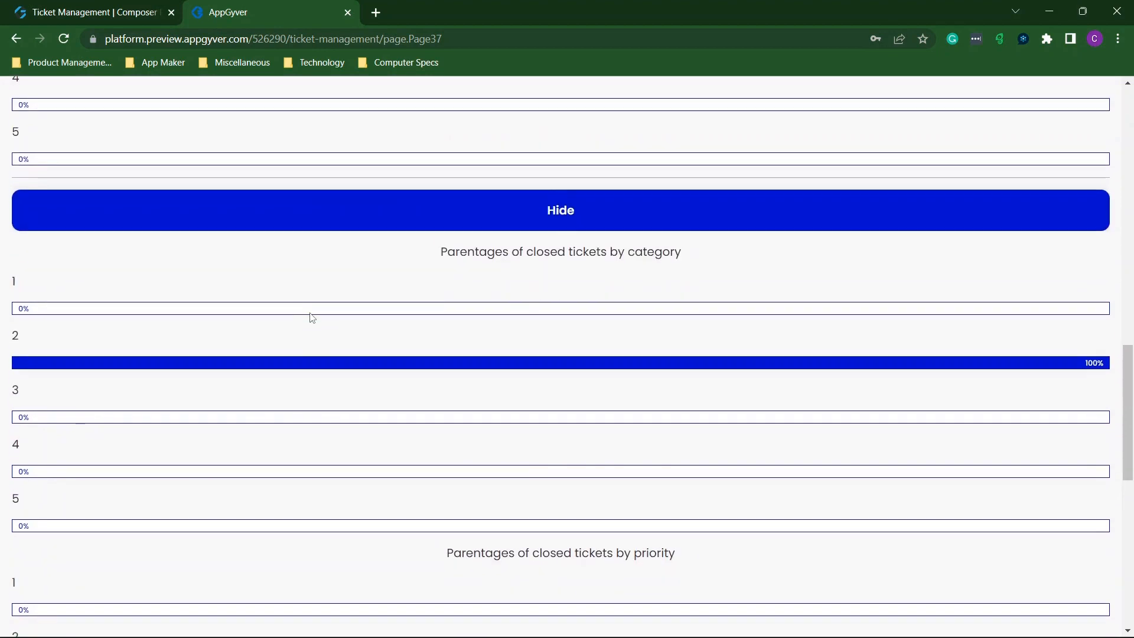
scroll(312, 318, down, 1)
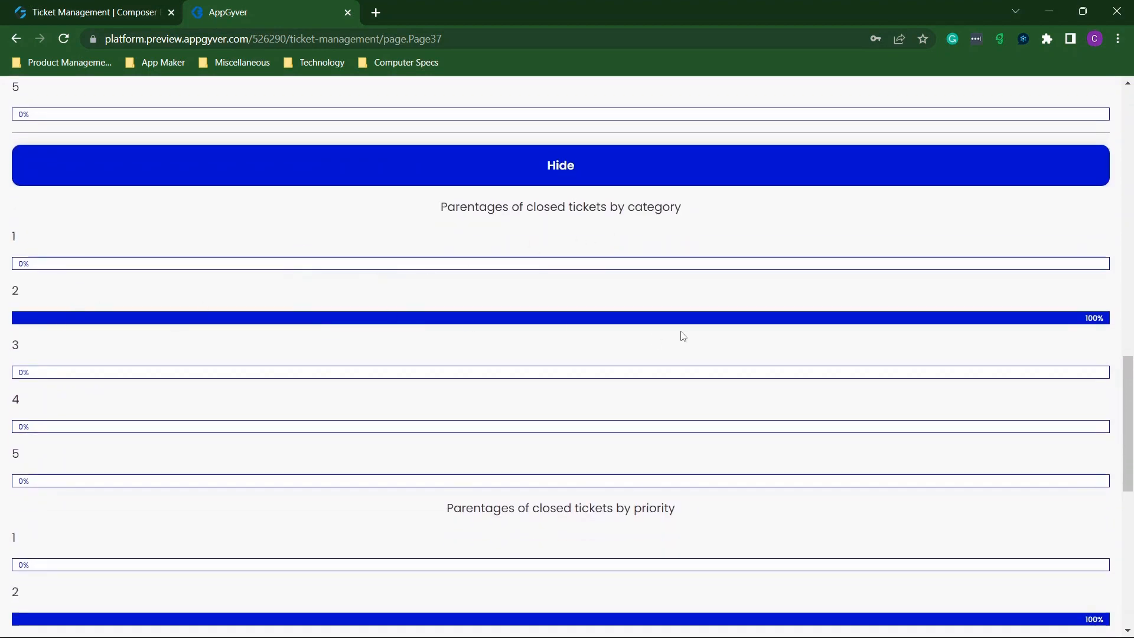
scroll(562, 347, down, 4)
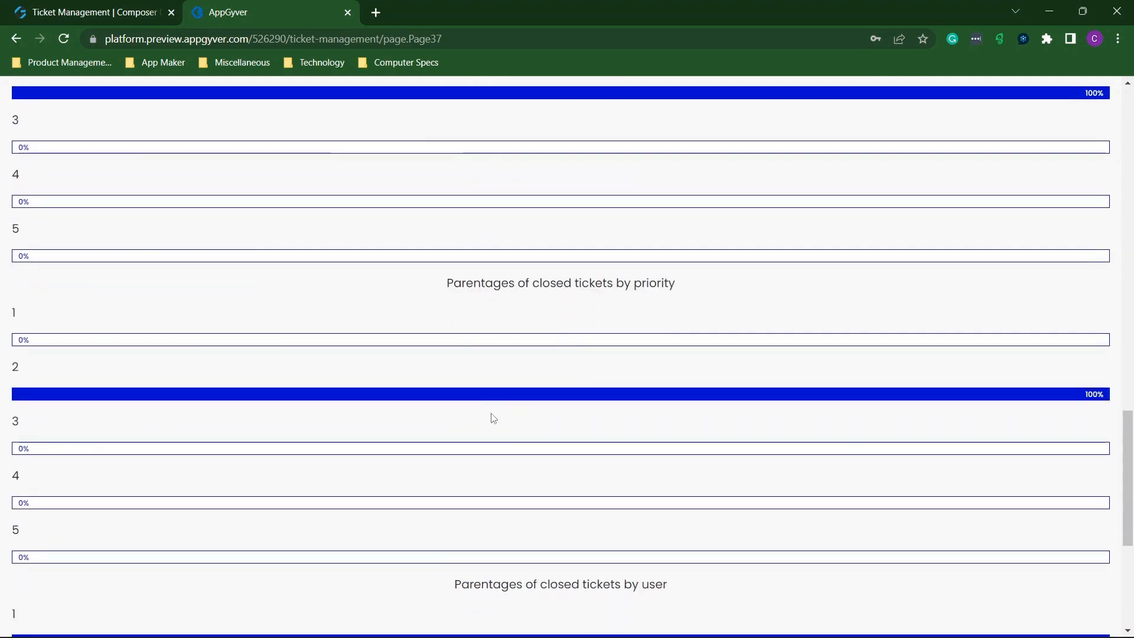
scroll(494, 418, down, 5)
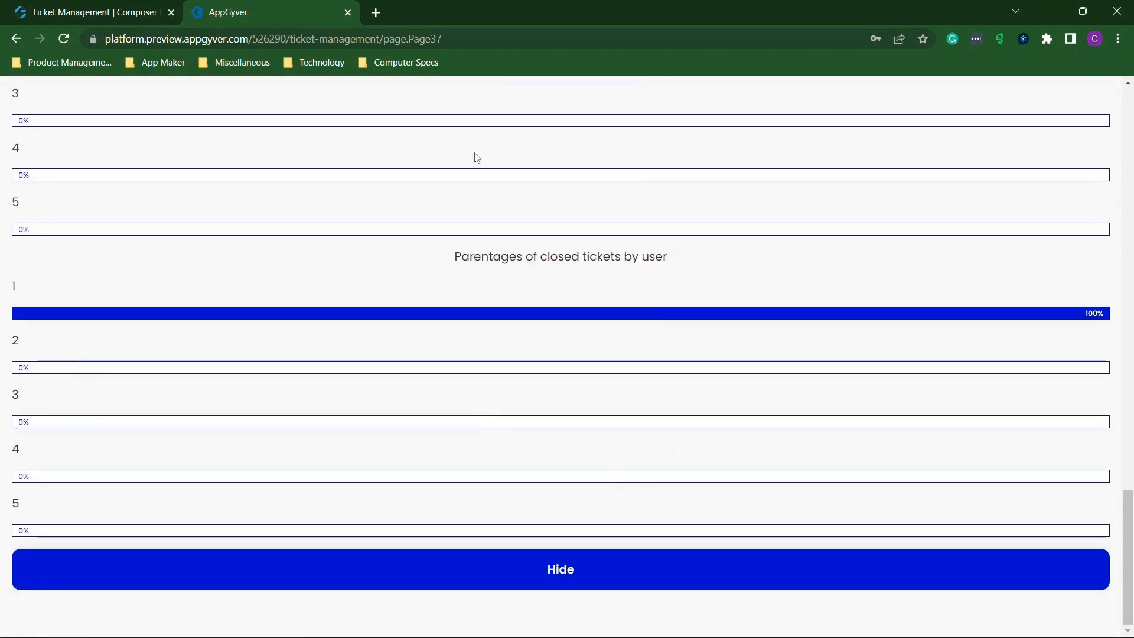
scroll(476, 157, up, 20)
click(519, 187)
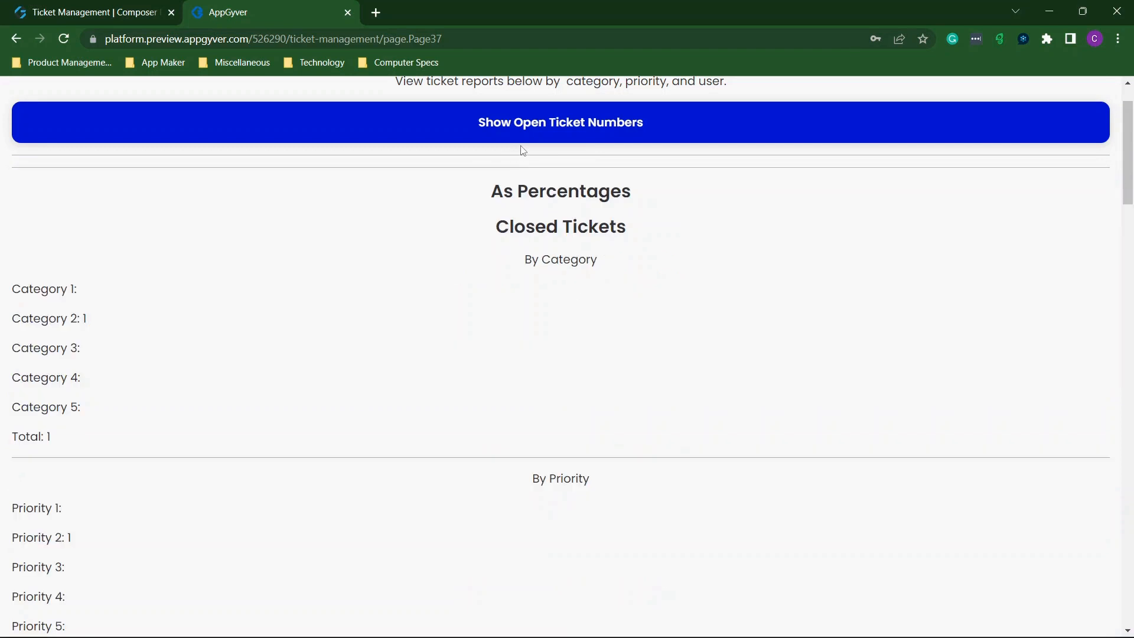
Show open counts (one each in Categories 1–2 and Priorities 1–2, total 2) beside closed counts.
click(520, 139)
scroll(425, 181, down, 1)
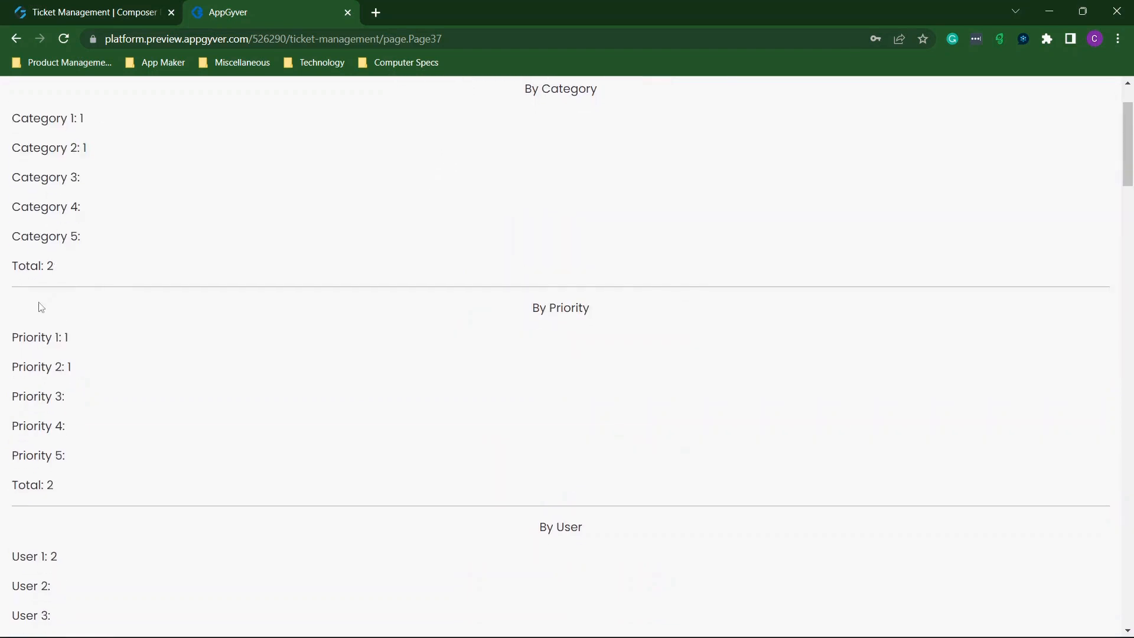
scroll(100, 266, down, 2)
scroll(191, 375, down, 3)
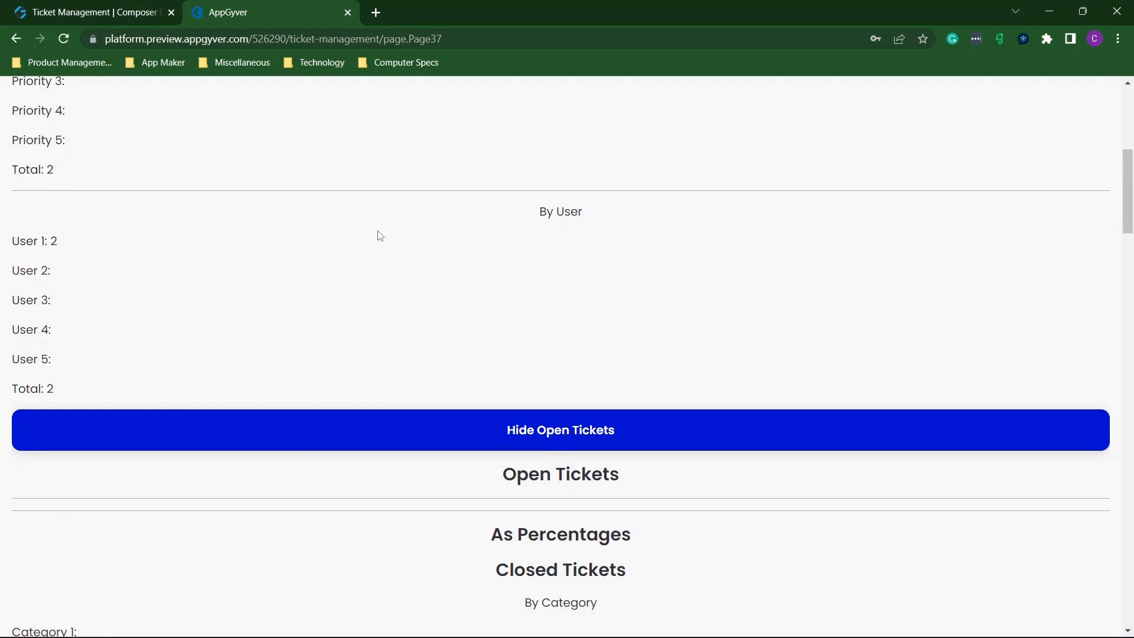
scroll(380, 236, down, 1)
scroll(381, 237, down, 5)
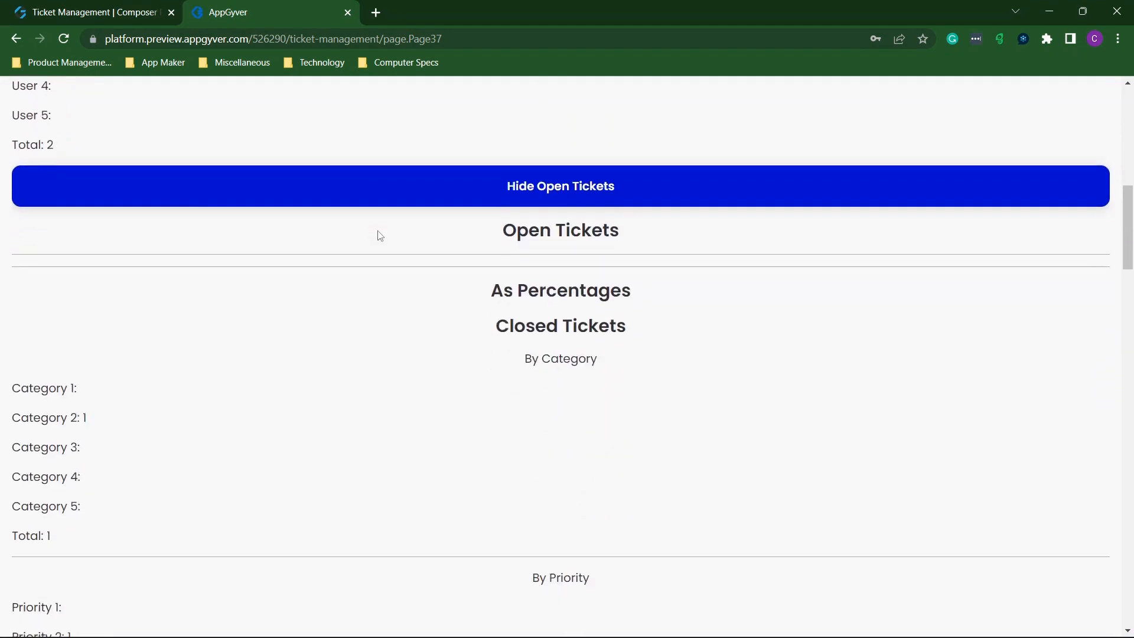
scroll(378, 233, down, 2)
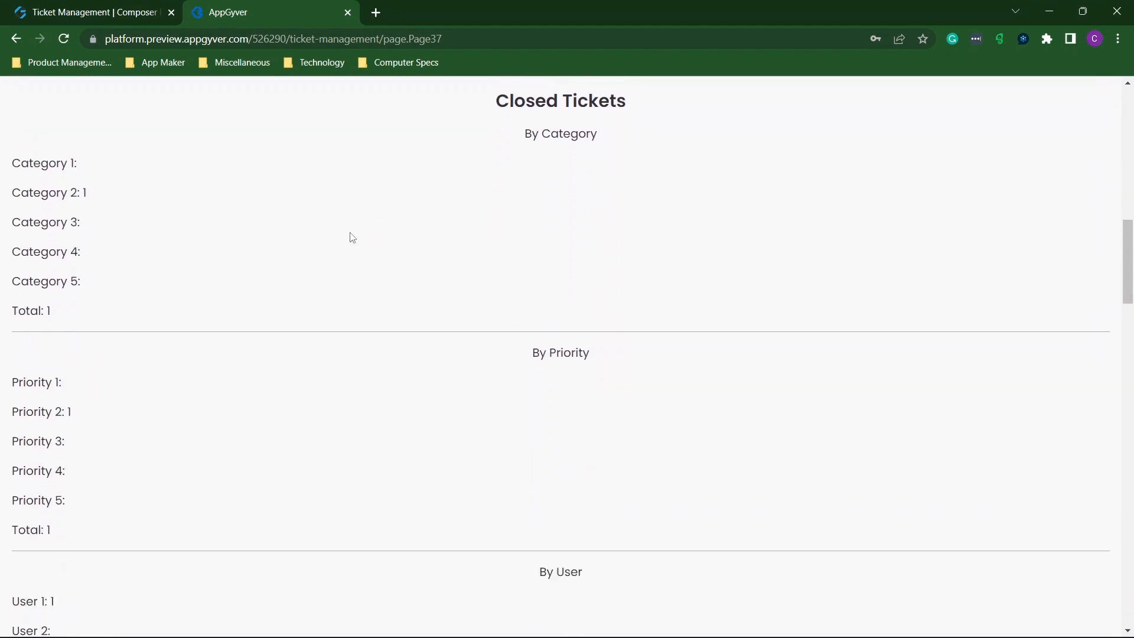
scroll(114, 331, down, 3)
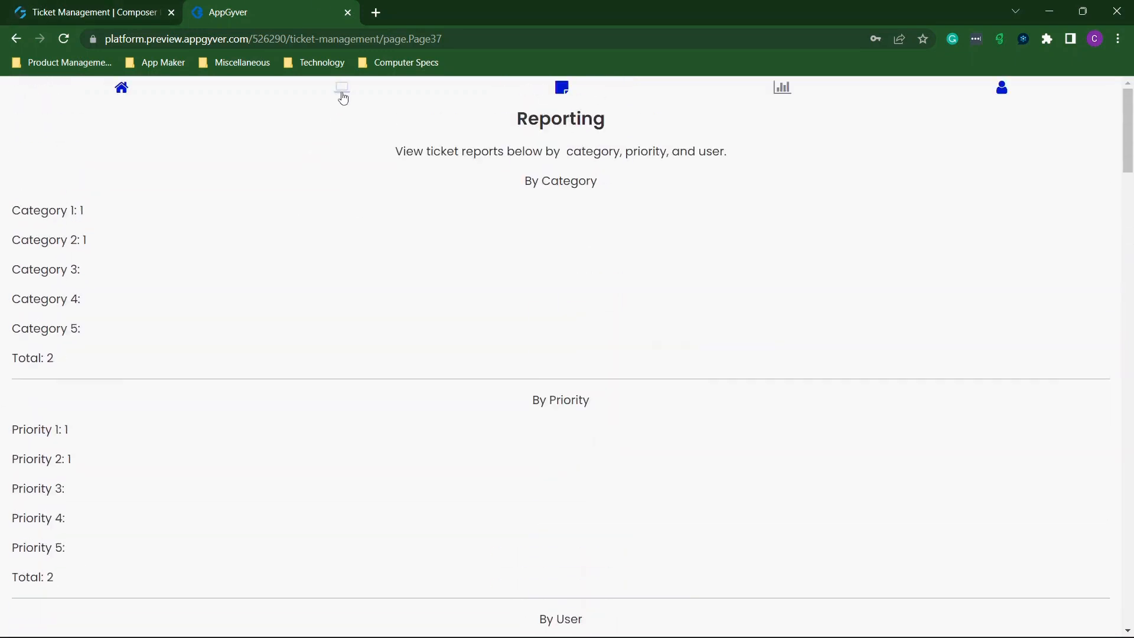
Open the Closed Tickets list and review ticket 12's details and edit form.
click(344, 91)
click(98, 479)
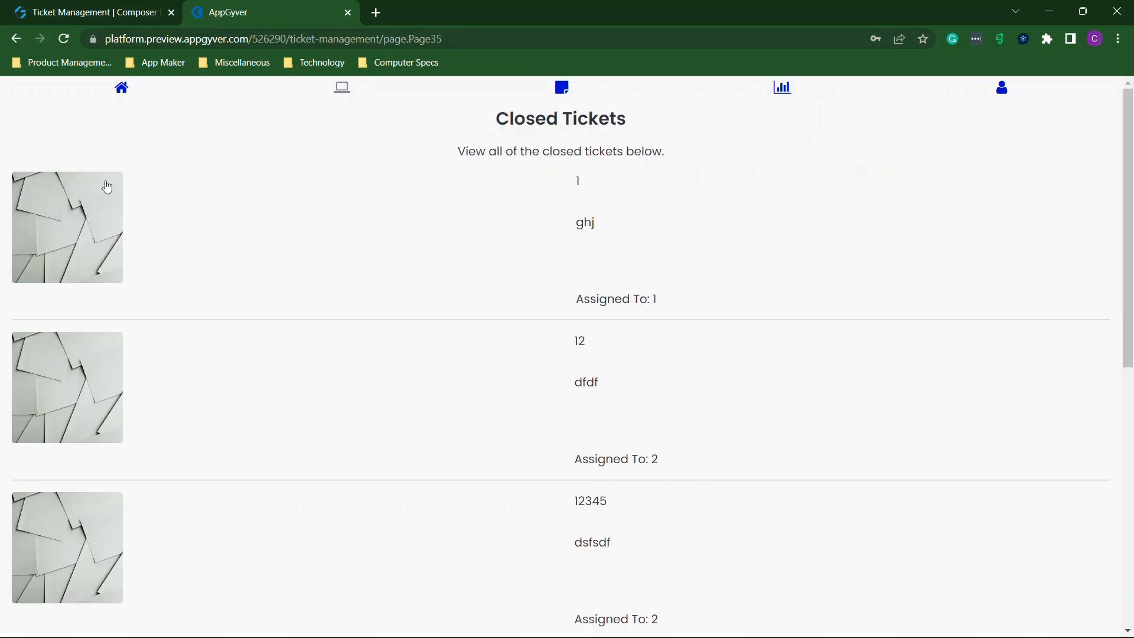
click(75, 360)
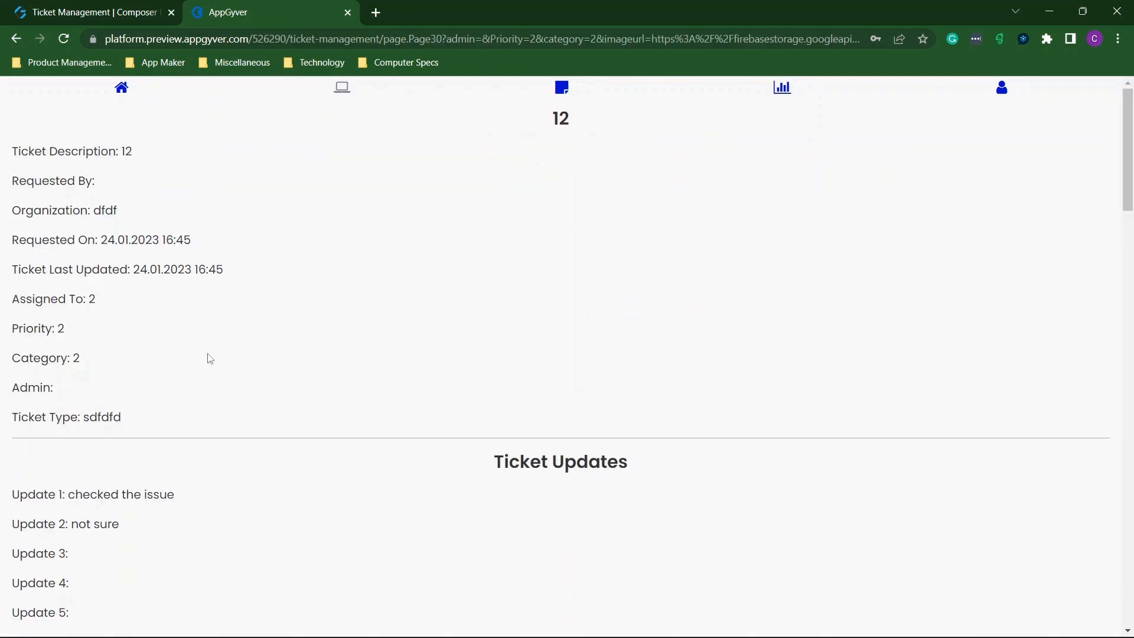
scroll(208, 358, down, 7)
click(527, 290)
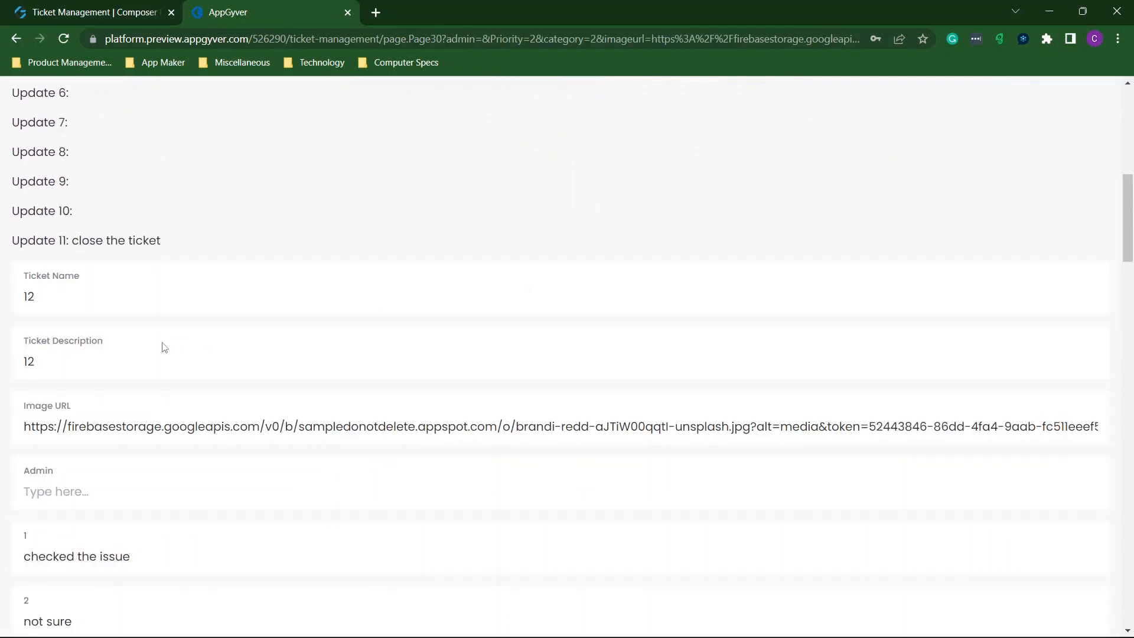
scroll(254, 400, down, 14)
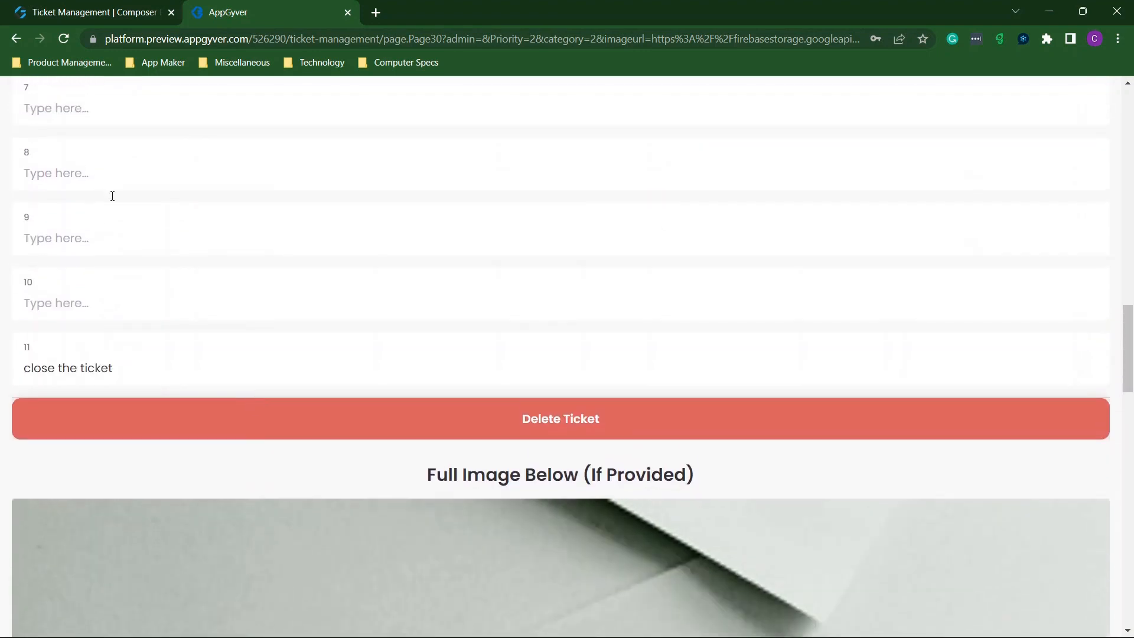
click(15, 41)
Review closed ticket 'h hbbh' details and edit form, then return to the home page.
scroll(547, 372, down, 5)
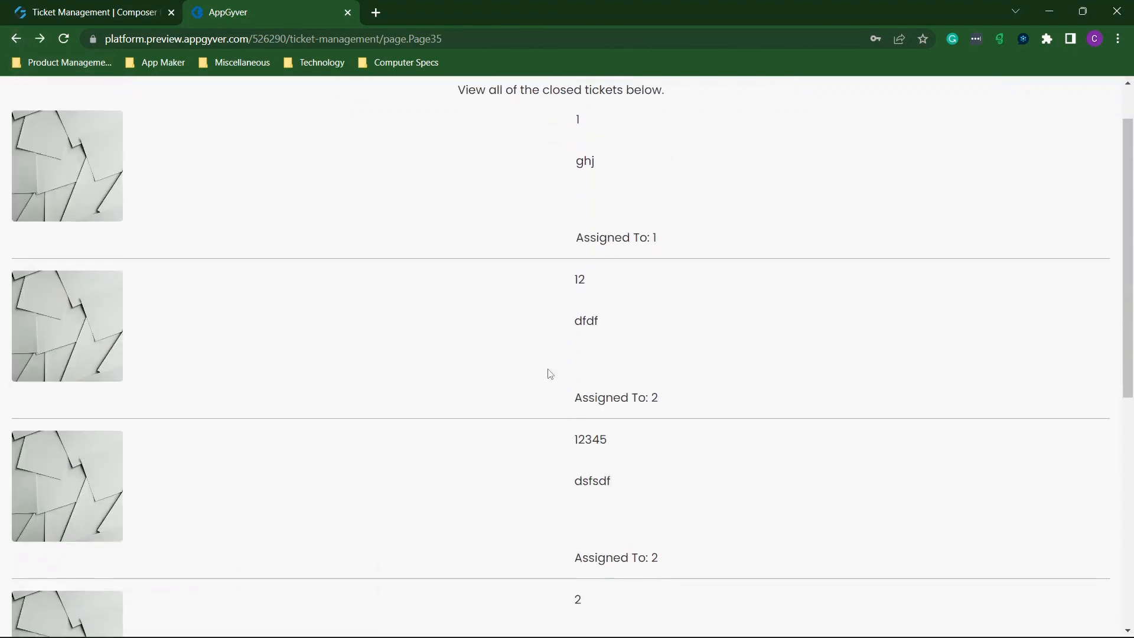
scroll(429, 235, down, 3)
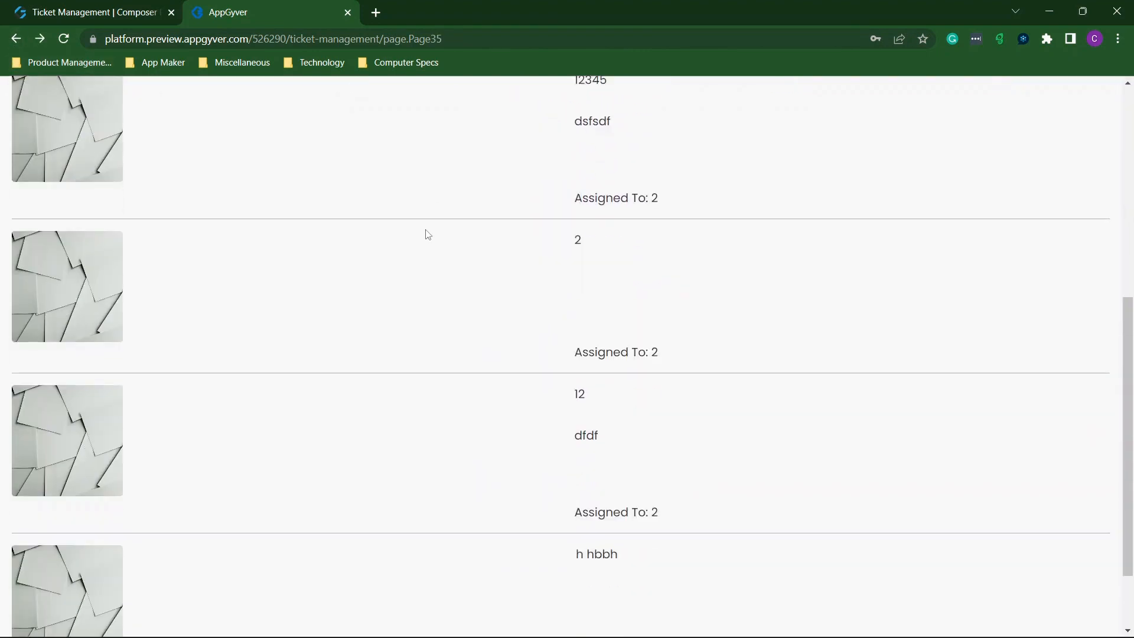
click(41, 500)
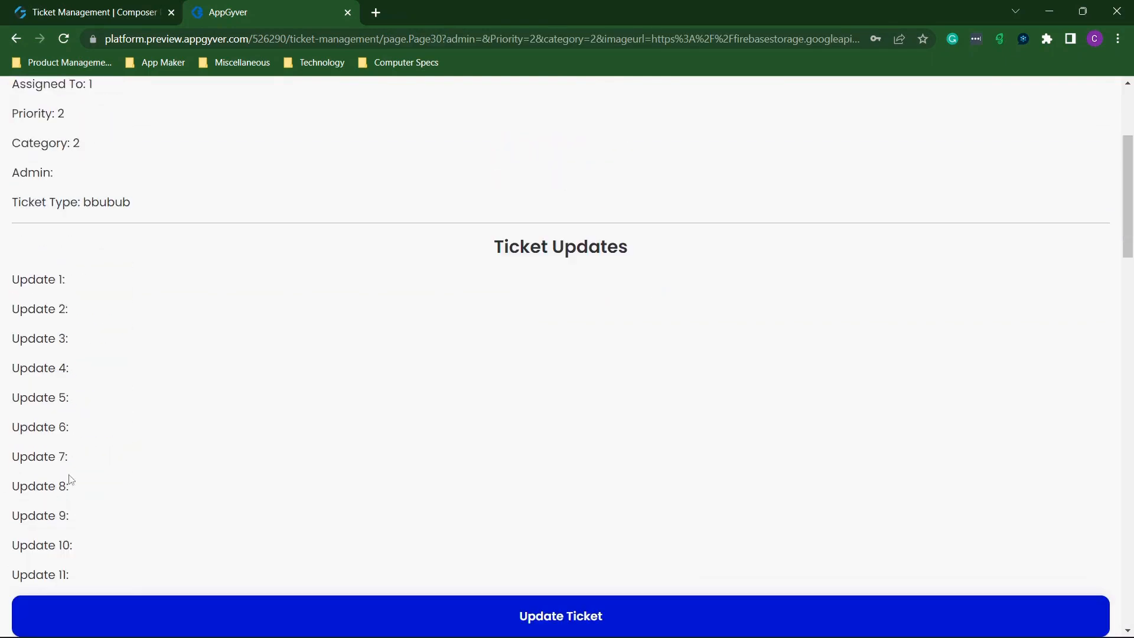
scroll(537, 220, down, 7)
scroll(538, 222, down, 1)
click(557, 299)
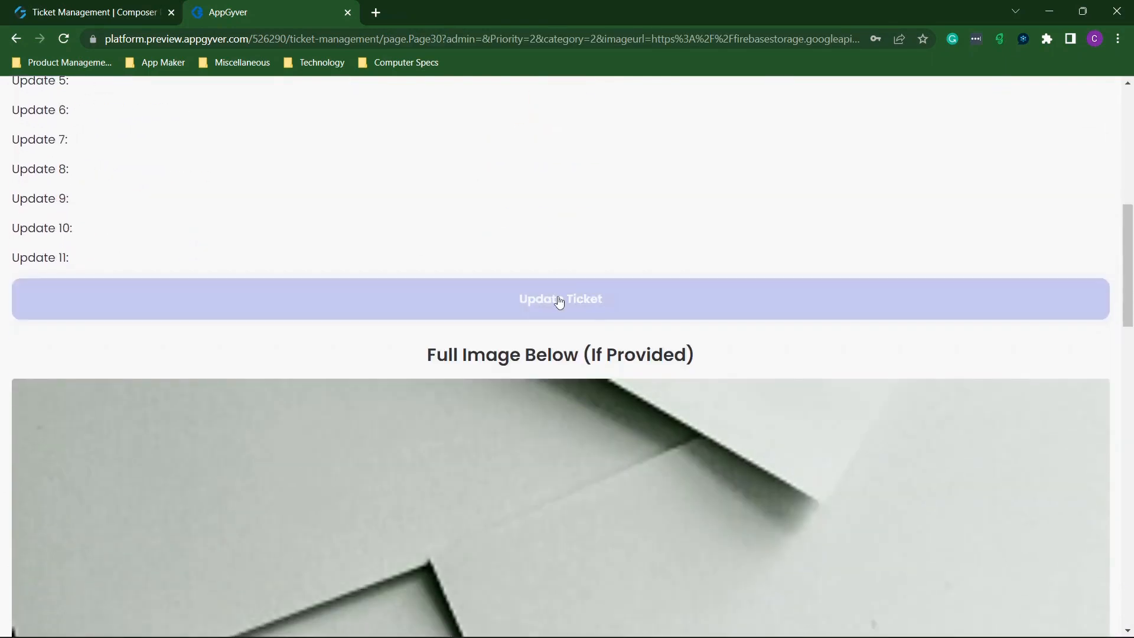
scroll(416, 316, down, 10)
scroll(416, 317, down, 5)
scroll(415, 319, up, 20)
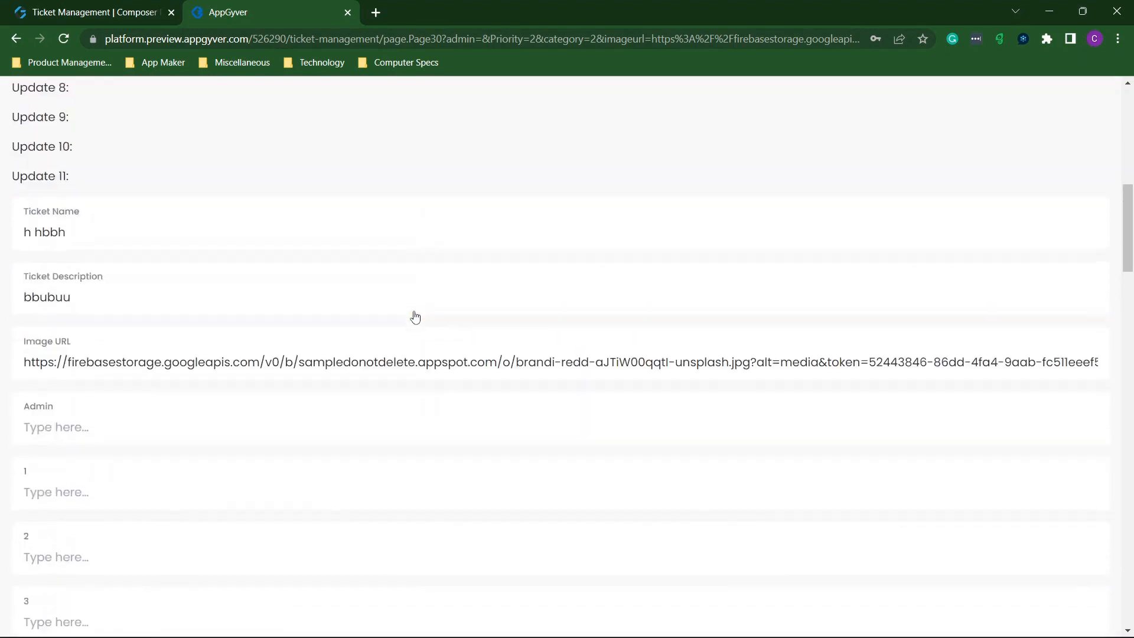
click(345, 90)
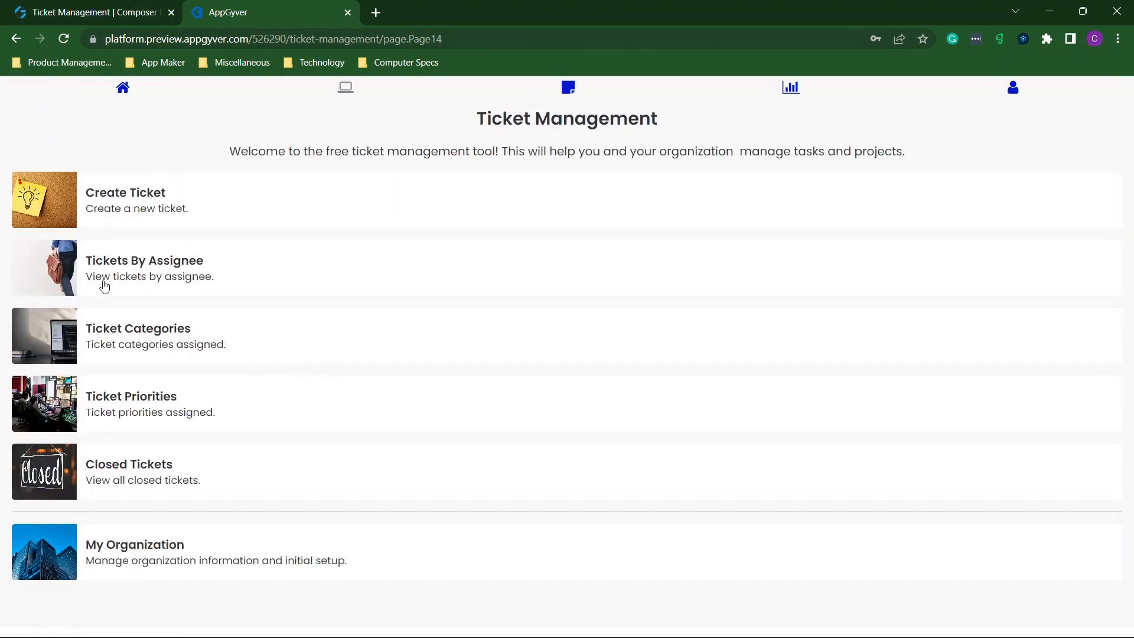
Find the ujnin ticket among User 1's assigned tickets and close it from its edit form.
click(144, 289)
click(142, 272)
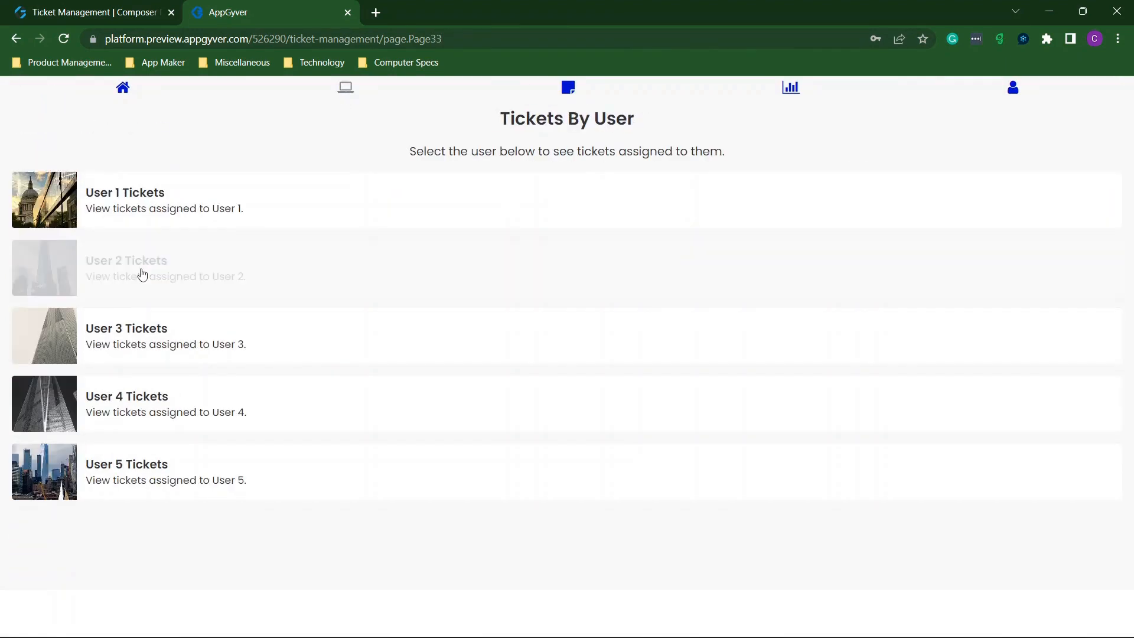
click(15, 39)
click(147, 217)
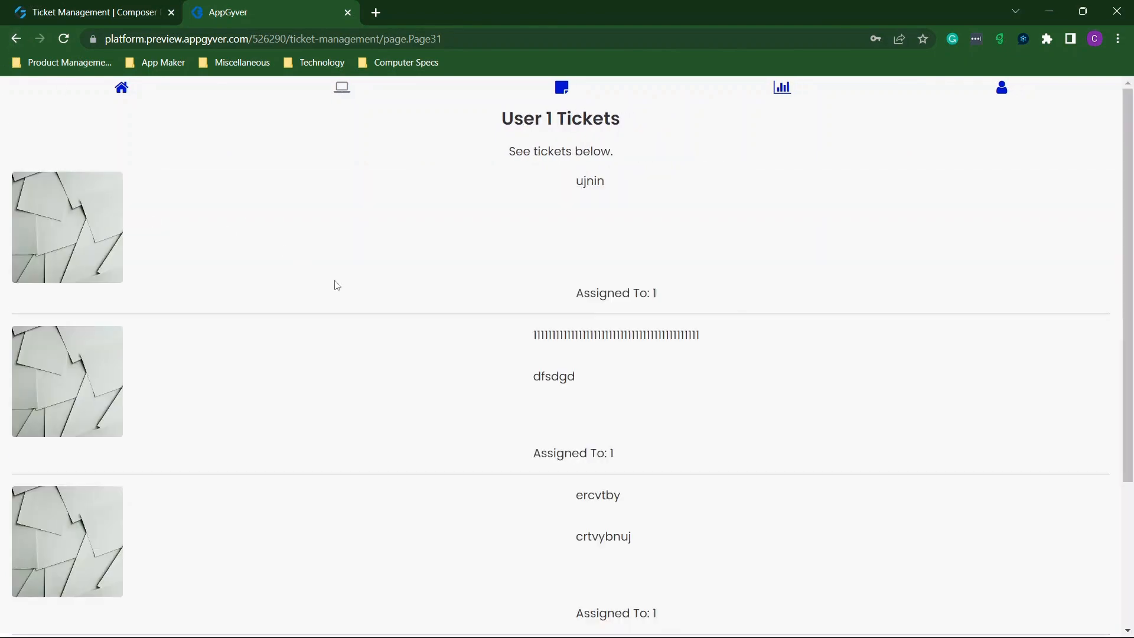
click(61, 256)
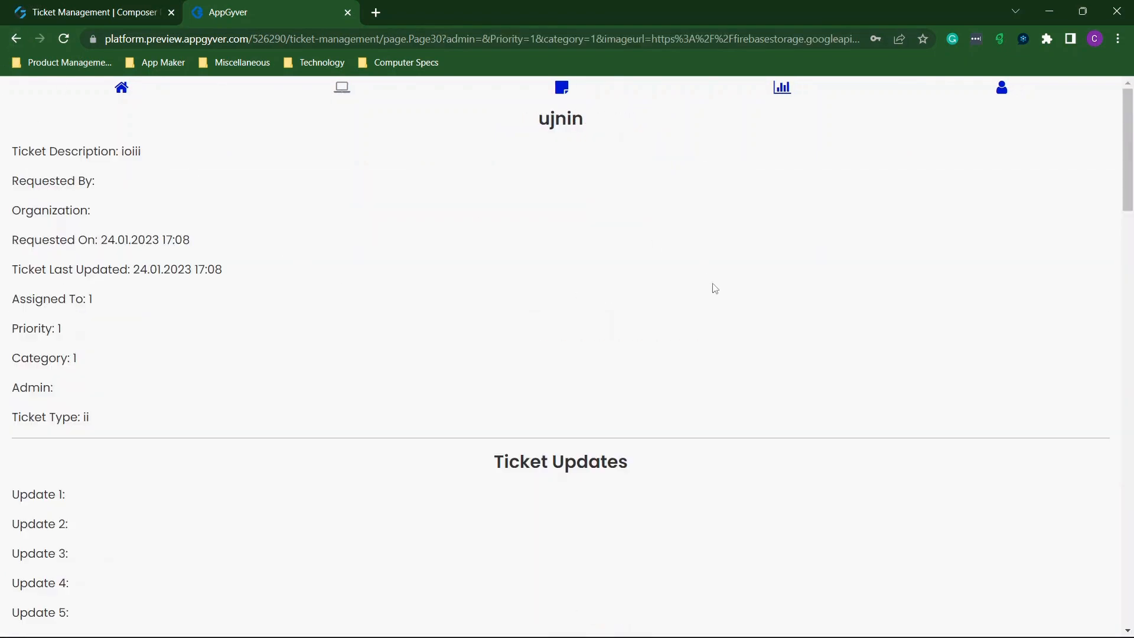
scroll(711, 286, down, 7)
click(532, 358)
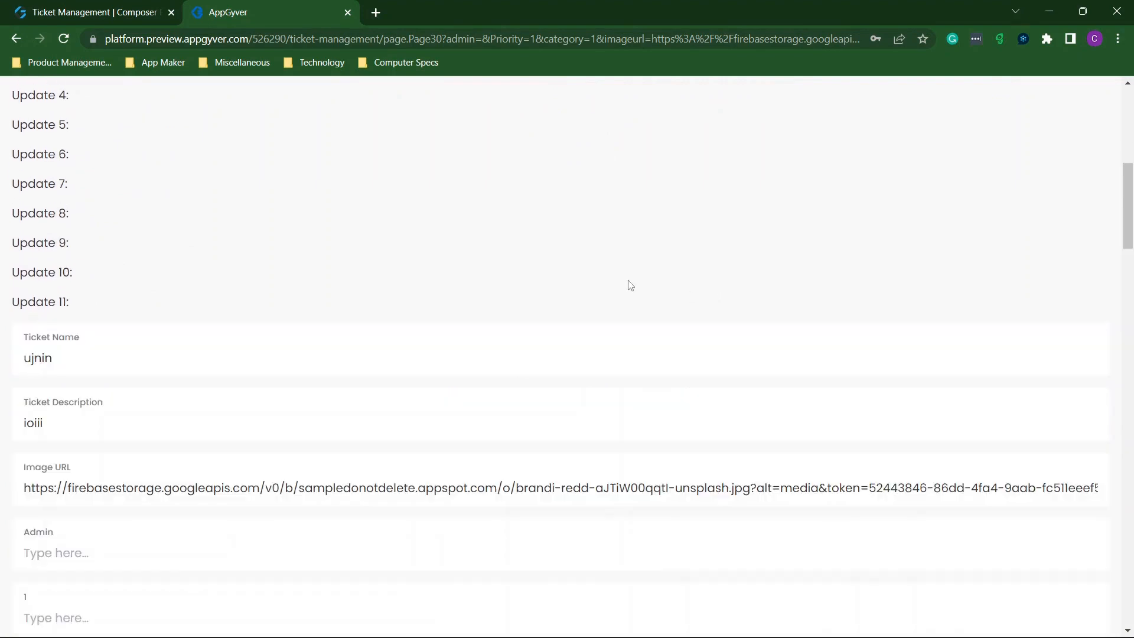
scroll(628, 283, down, 15)
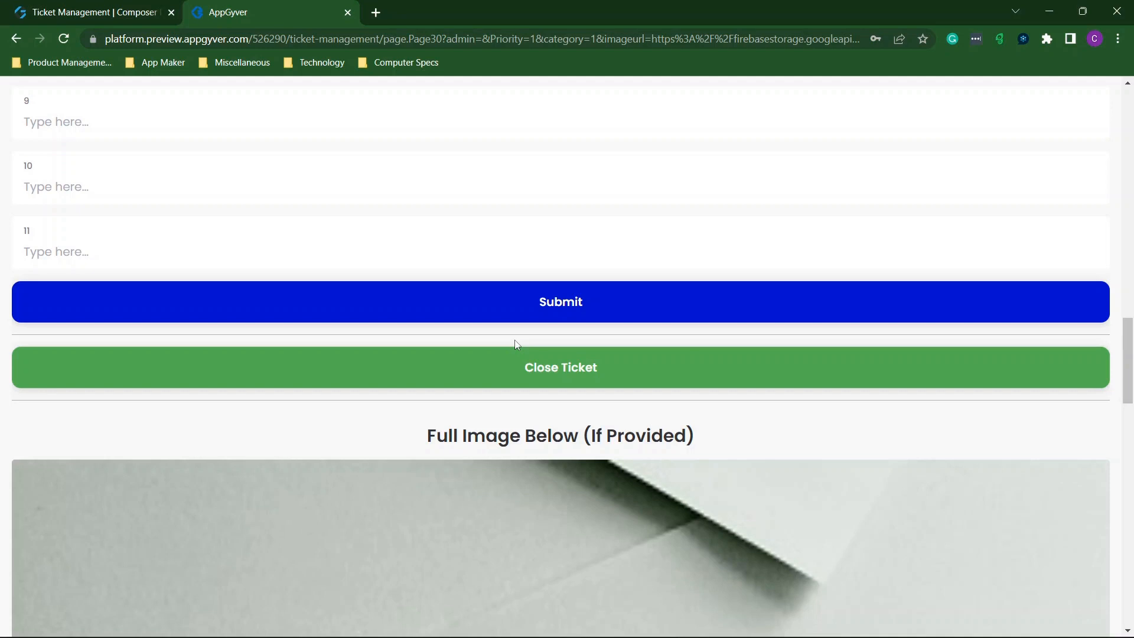
click(556, 371)
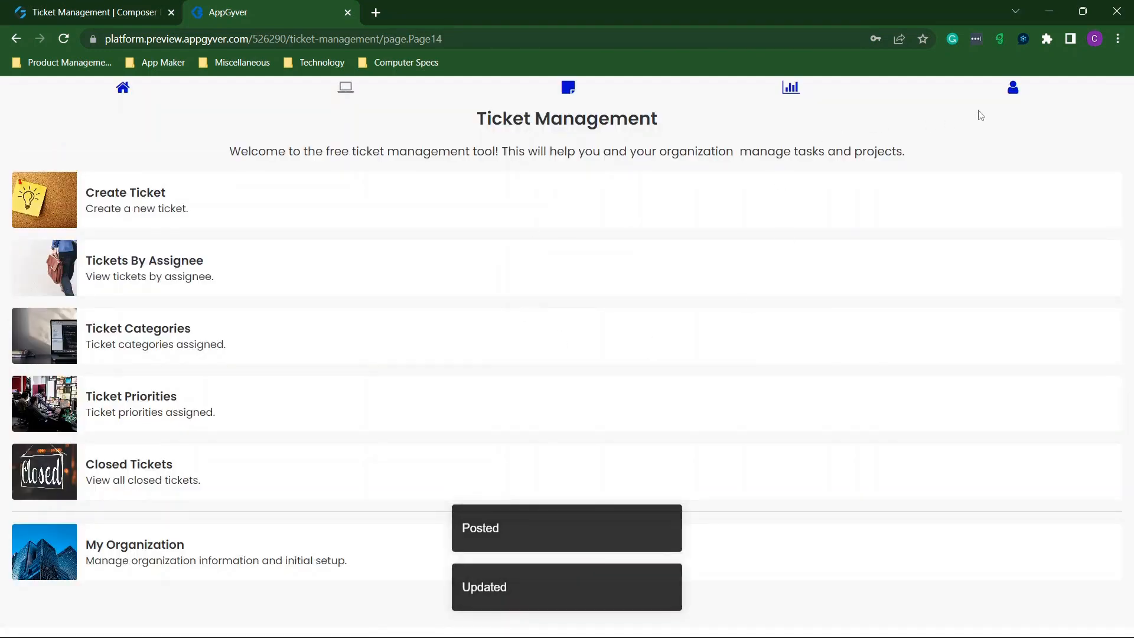
Go to the Reporting page and review its percentage bars.
click(791, 87)
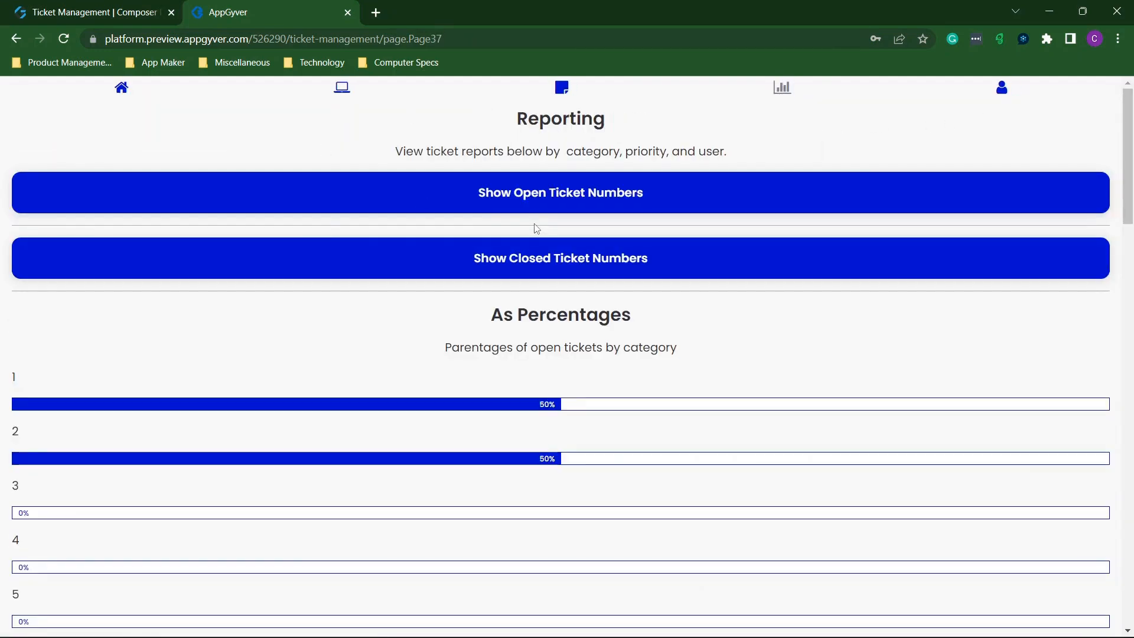
scroll(536, 225, down, 5)
scroll(535, 225, down, 7)
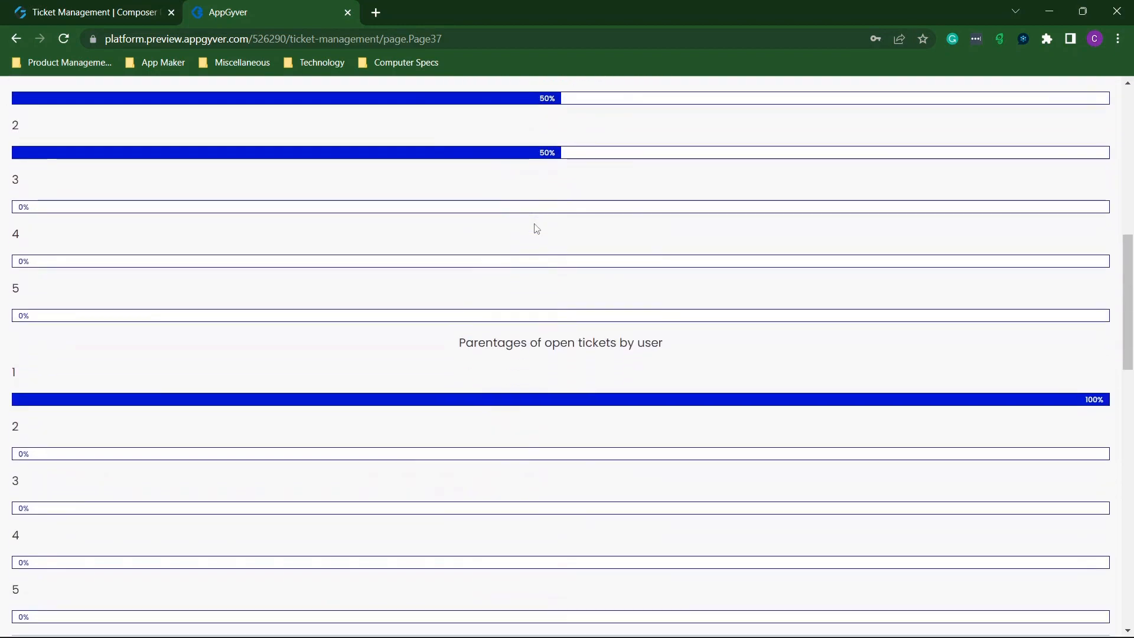
scroll(536, 229, down, 14)
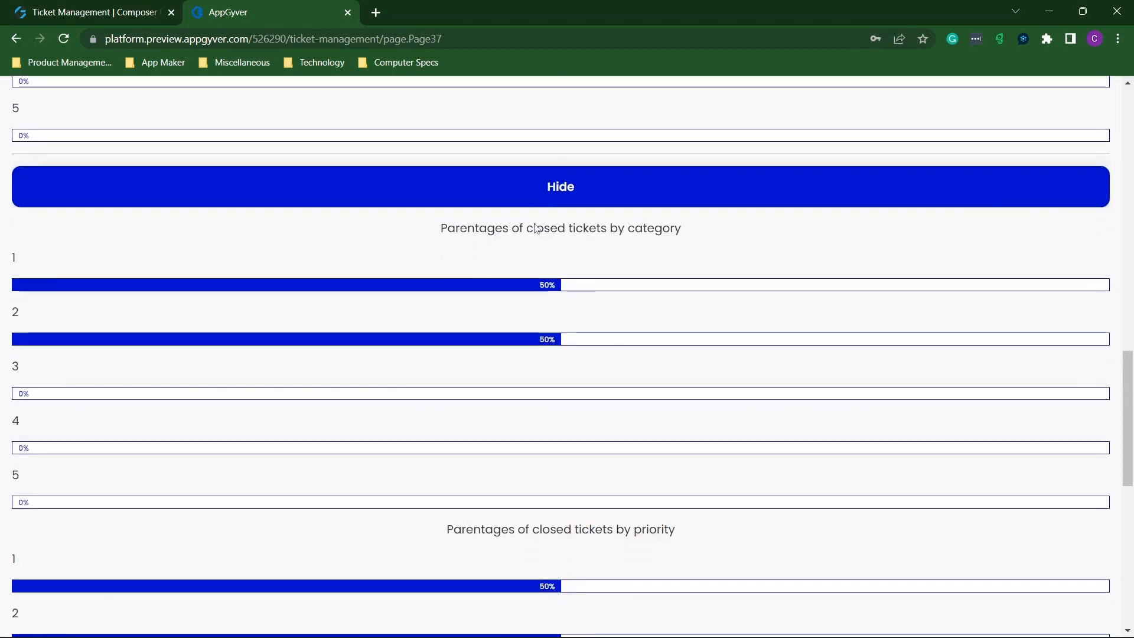
scroll(537, 228, up, 11)
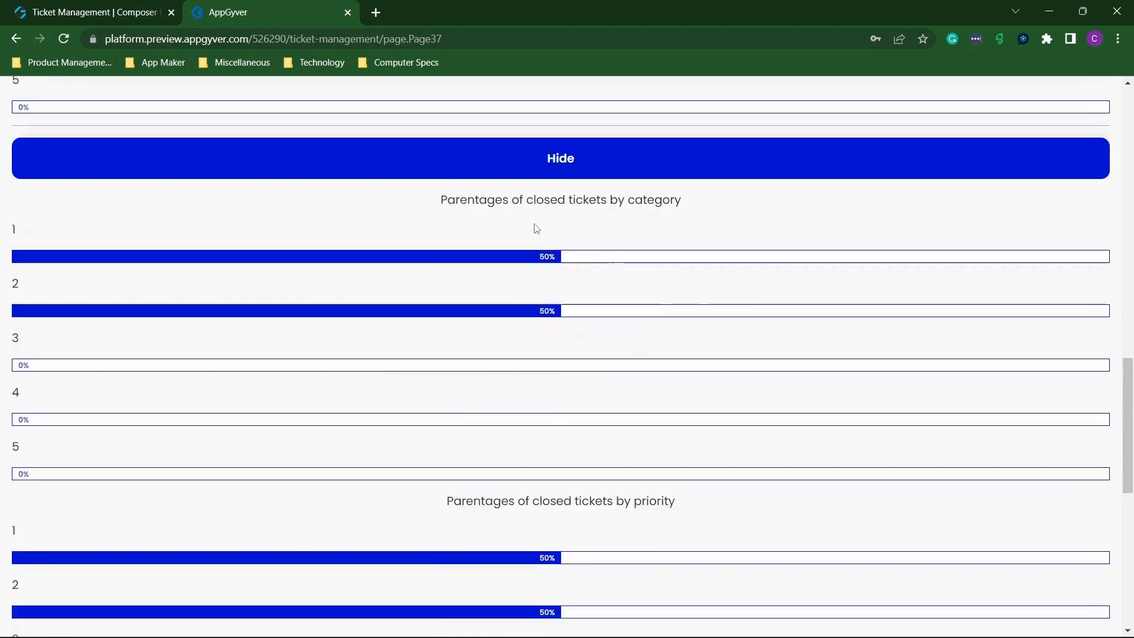
scroll(537, 229, up, 6)
scroll(537, 229, down, 11)
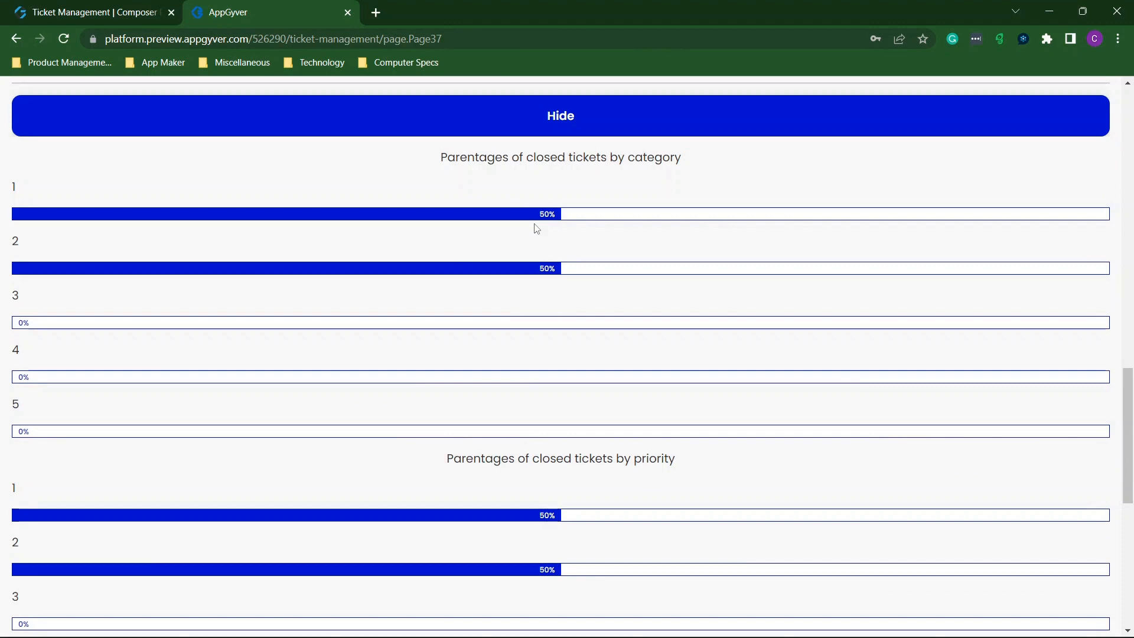
scroll(537, 229, down, 4)
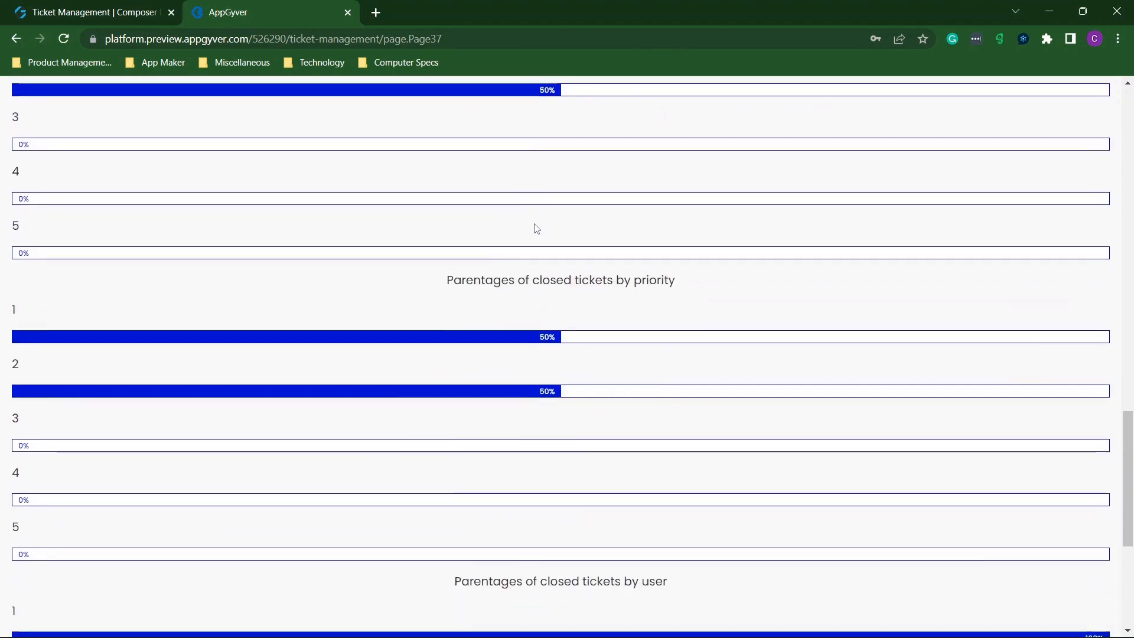
scroll(537, 229, up, 20)
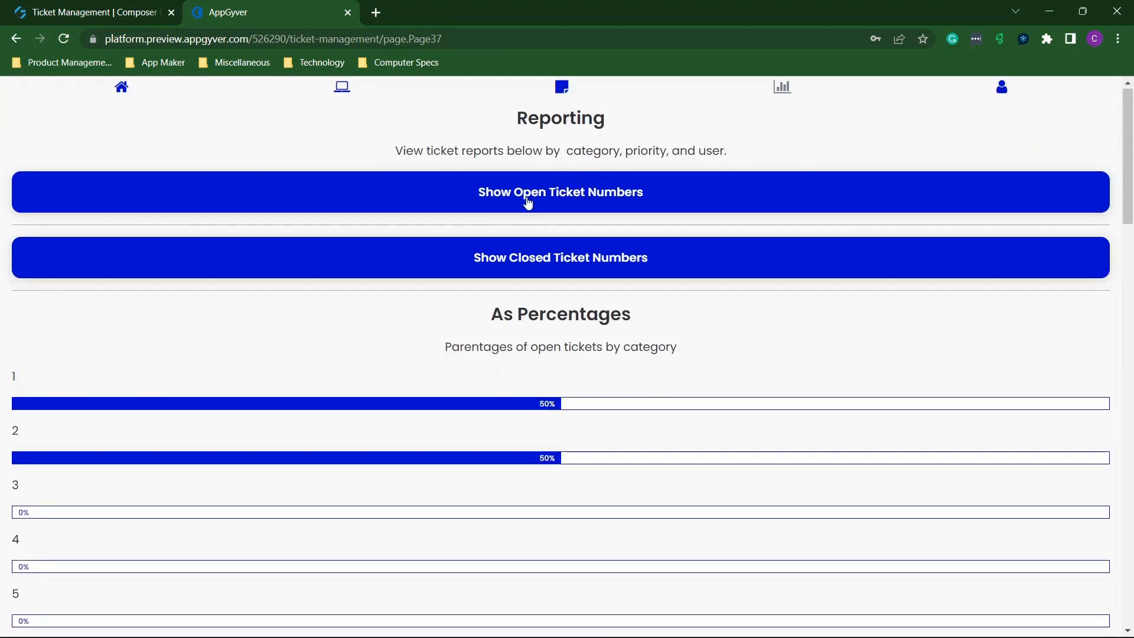
Show the open and closed ticket counts on the Reporting page.
click(571, 204)
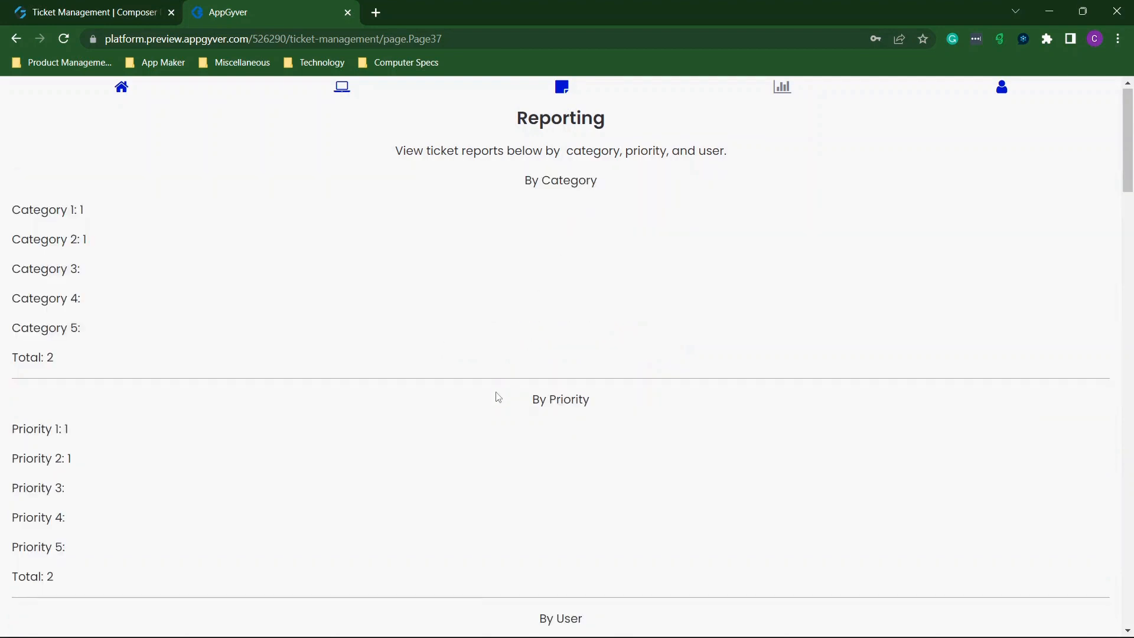
scroll(498, 395, down, 4)
scroll(508, 532, down, 6)
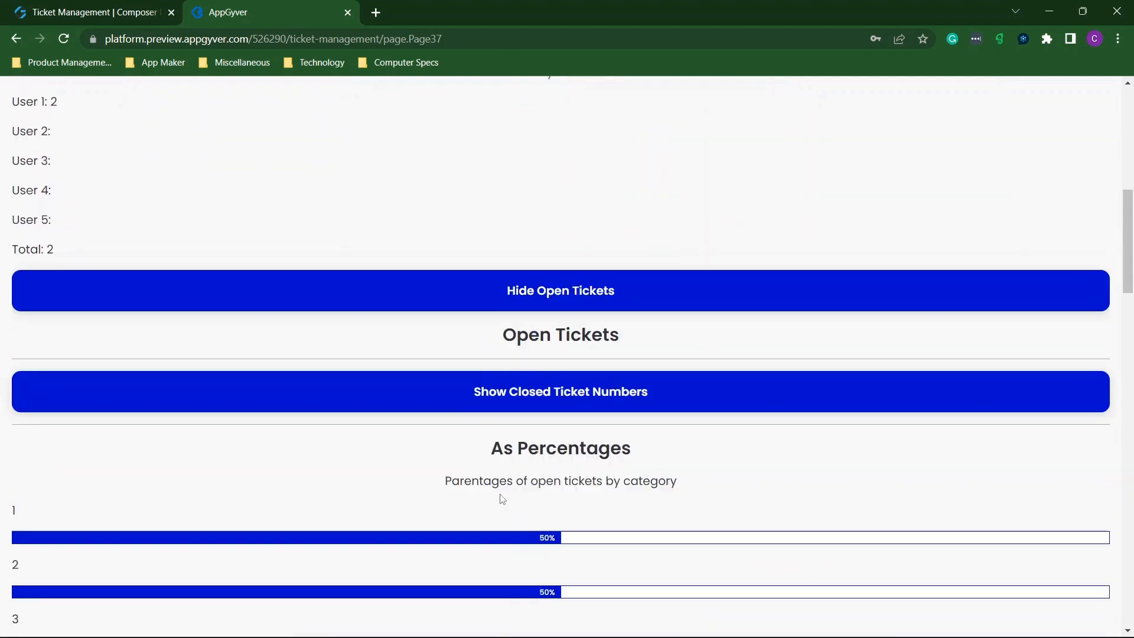
click(531, 359)
scroll(338, 300, up, 9)
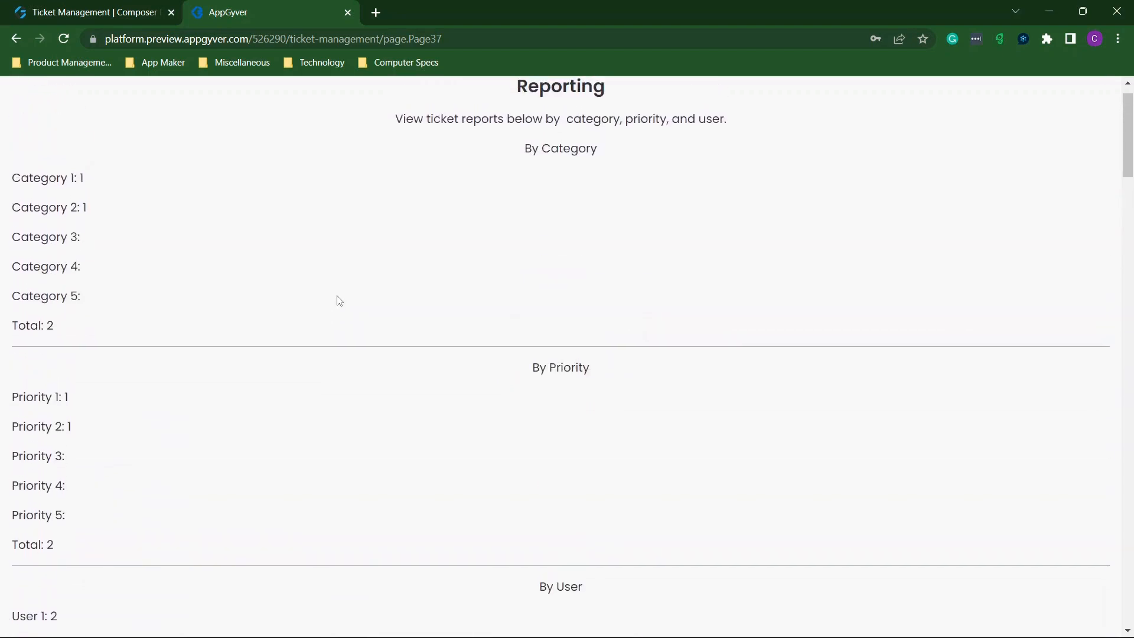
Verify the category breakdown totals 2 tickets, with Categories 1 and 2 at 50% each.
scroll(76, 299, down, 1)
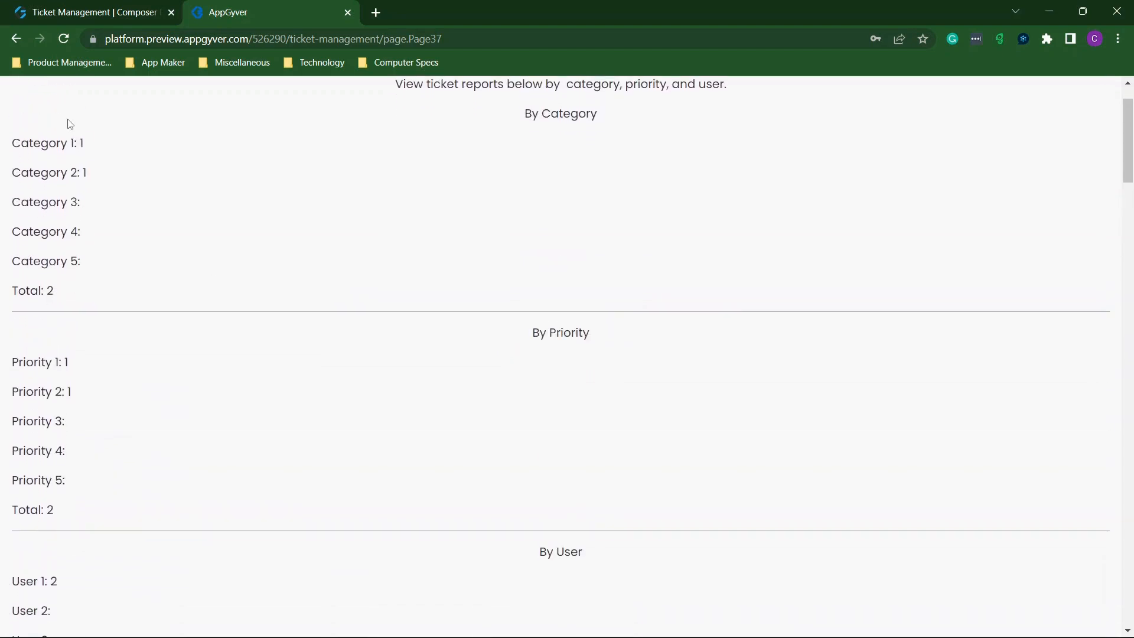
scroll(86, 175, down, 3)
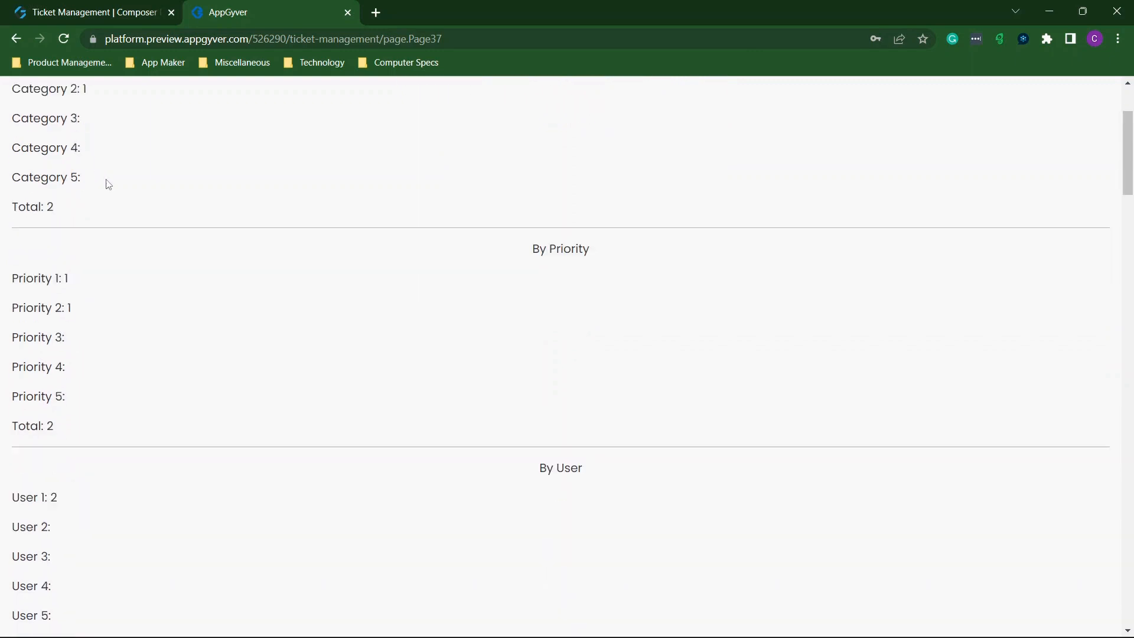
scroll(87, 181, down, 7)
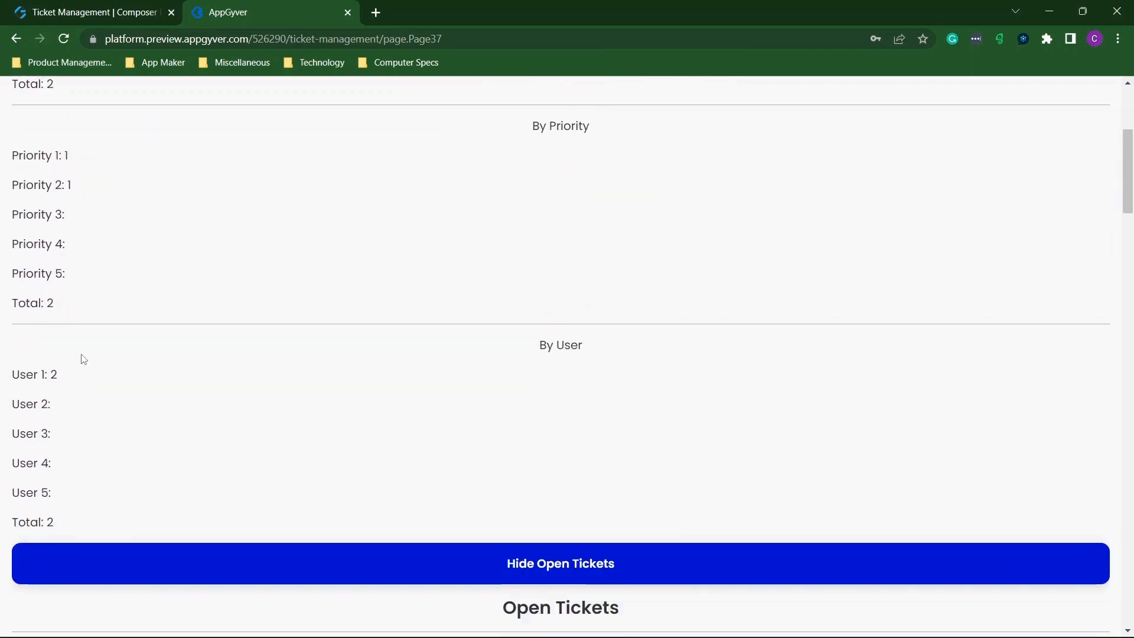
scroll(56, 349, down, 15)
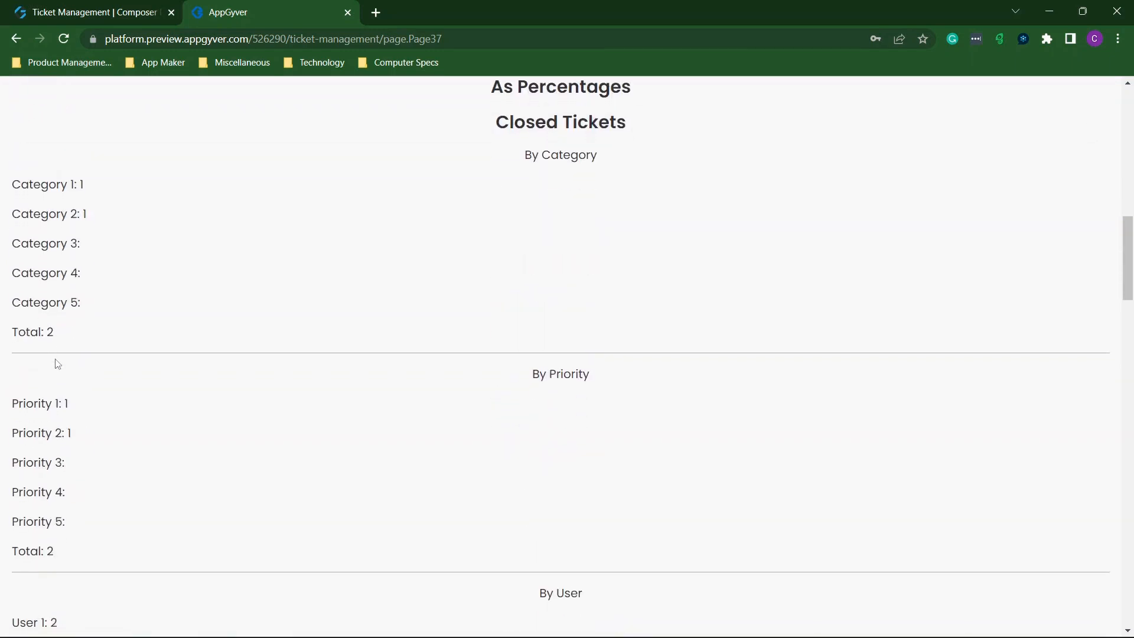
scroll(55, 364, up, 8)
scroll(56, 358, down, 7)
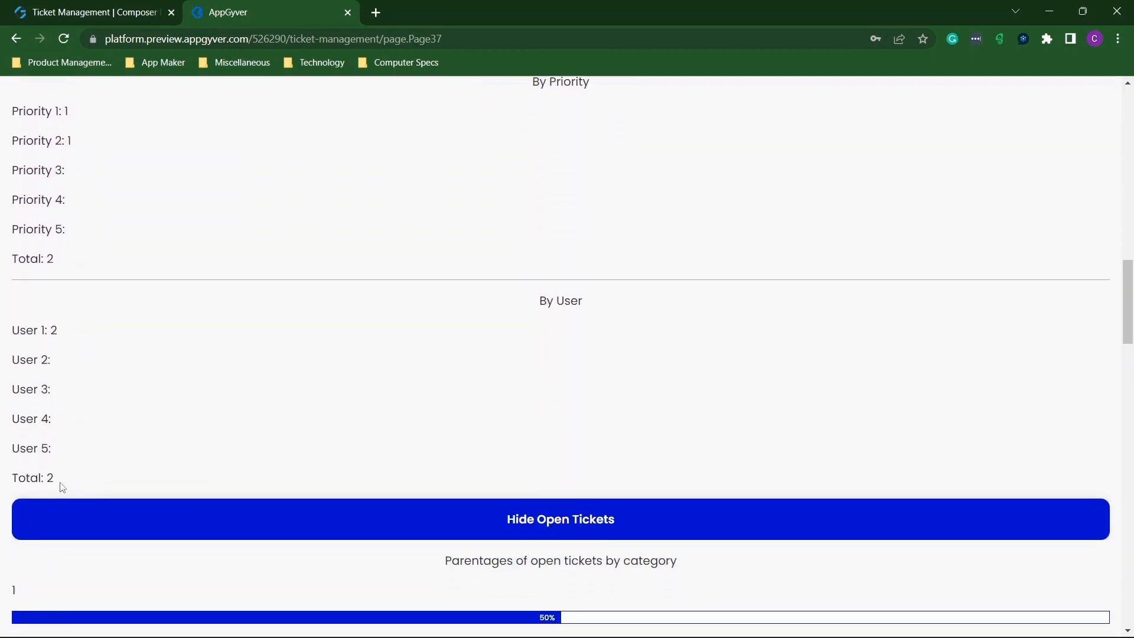
scroll(361, 416, up, 10)
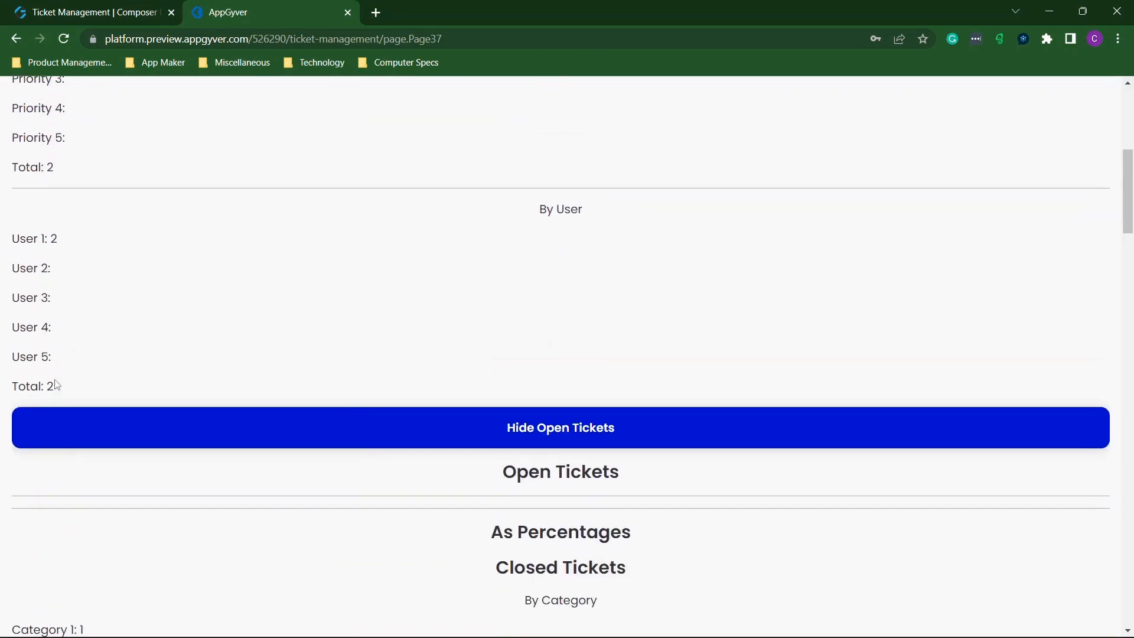
scroll(56, 385, down, 10)
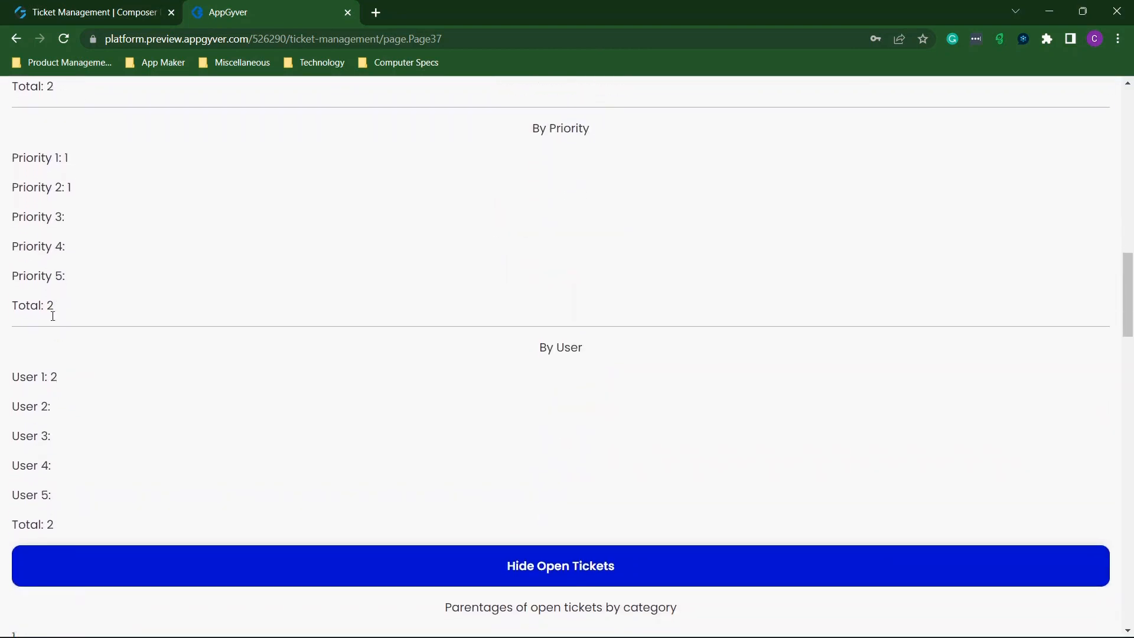
scroll(192, 269, up, 6)
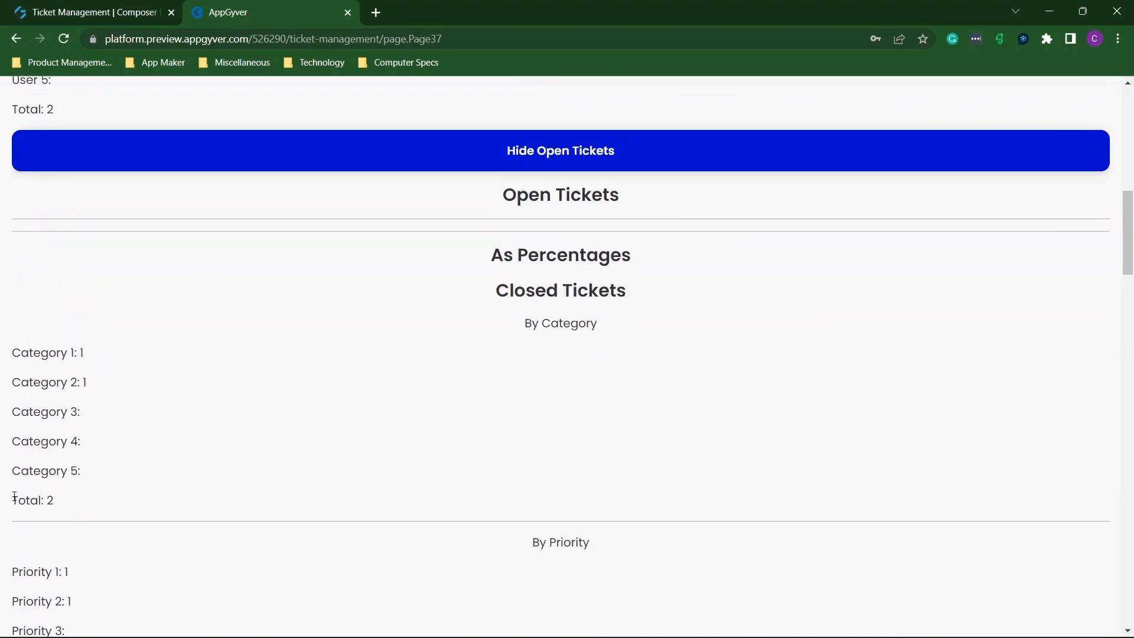
drag(14, 498, 80, 506)
click(80, 503)
Verify User 1 totals 2 tickets, checking the builder logic before returning to the preview.
scroll(77, 482, up, 4)
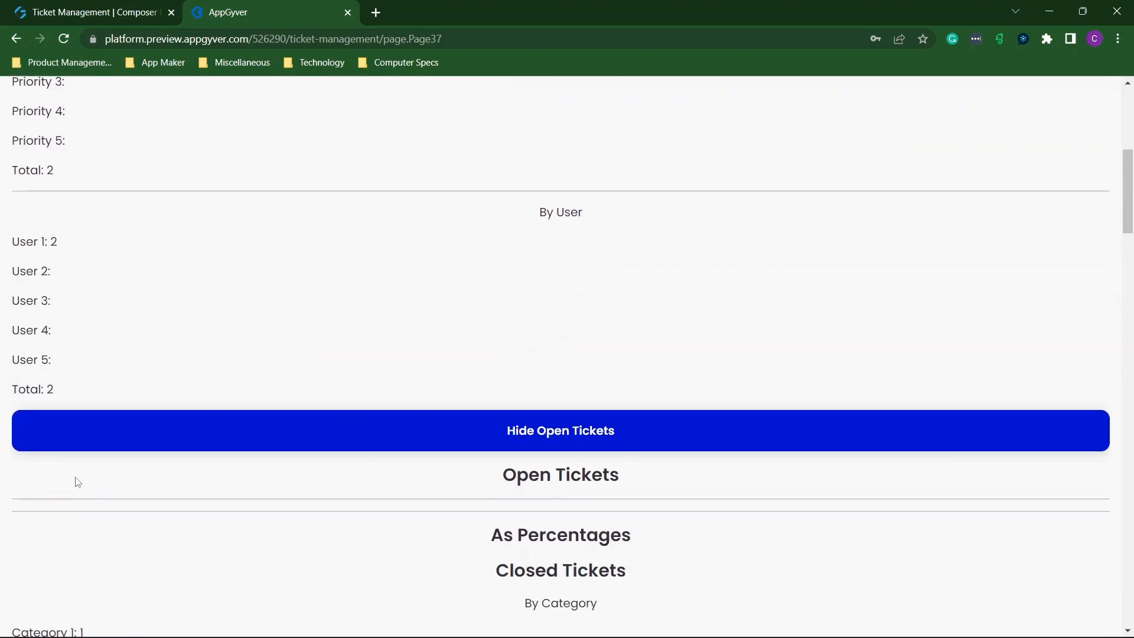
drag(13, 391, 86, 385)
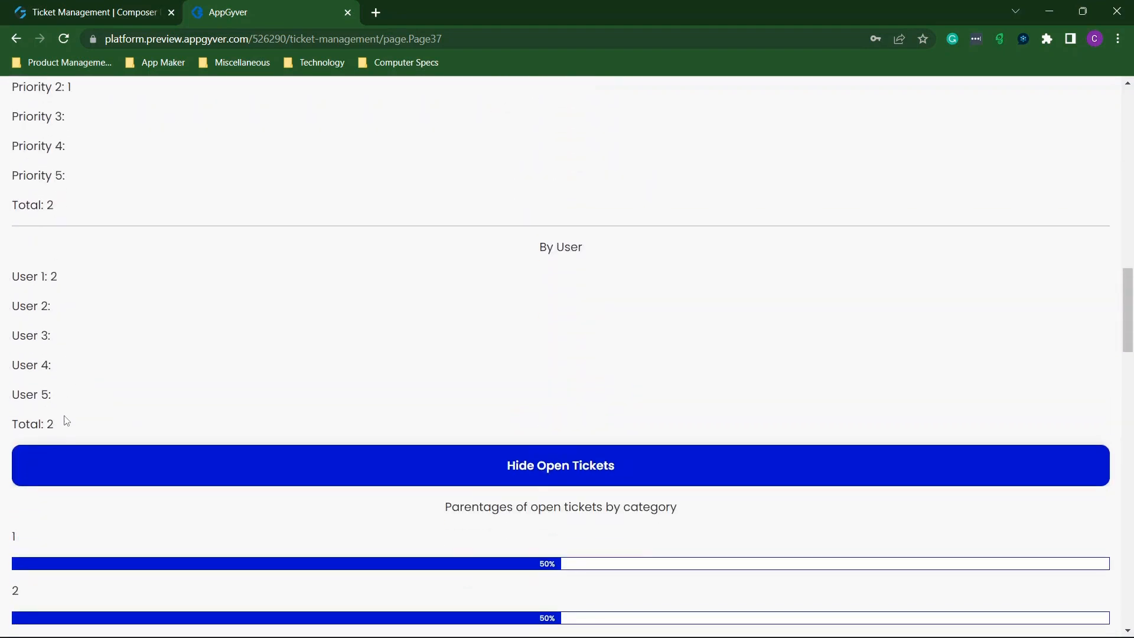
drag(67, 421, 5, 421)
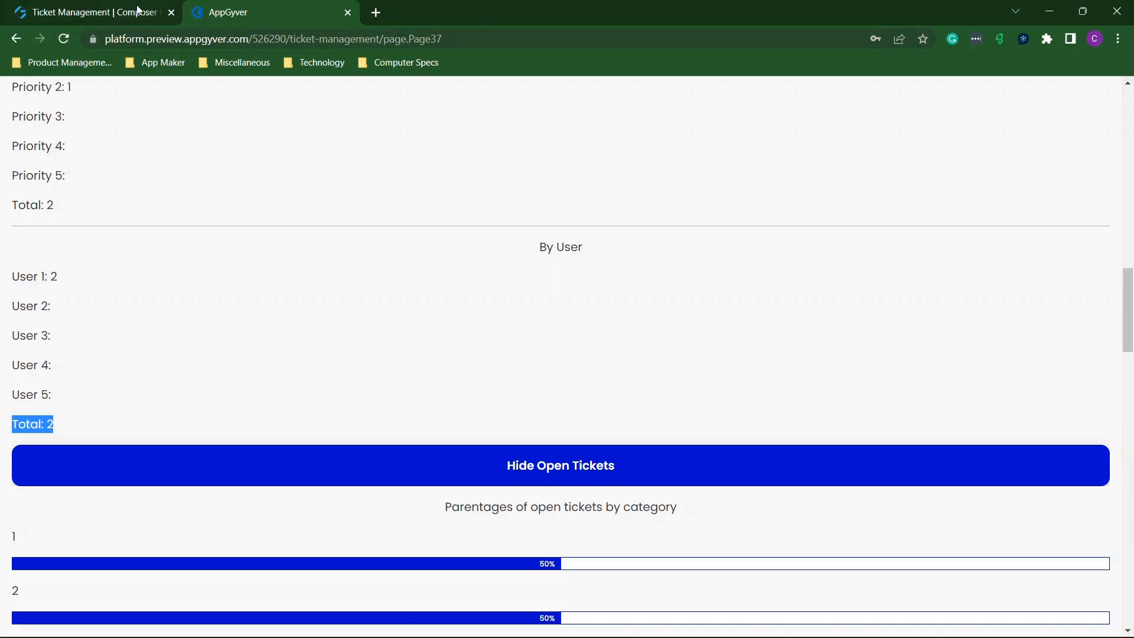
click(101, 8)
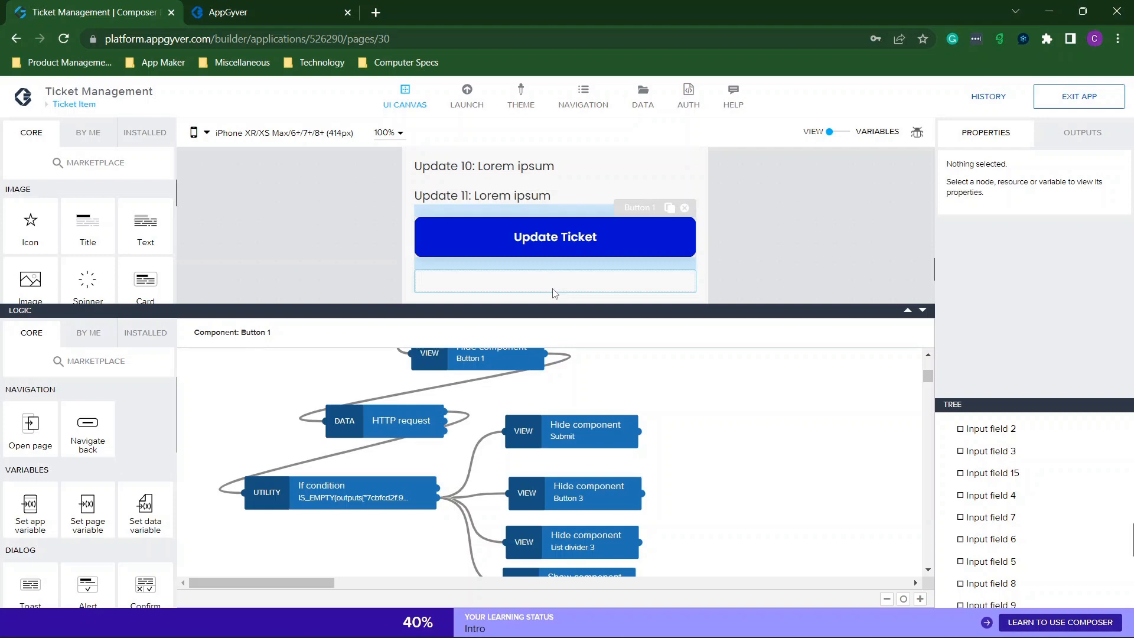
click(234, 9)
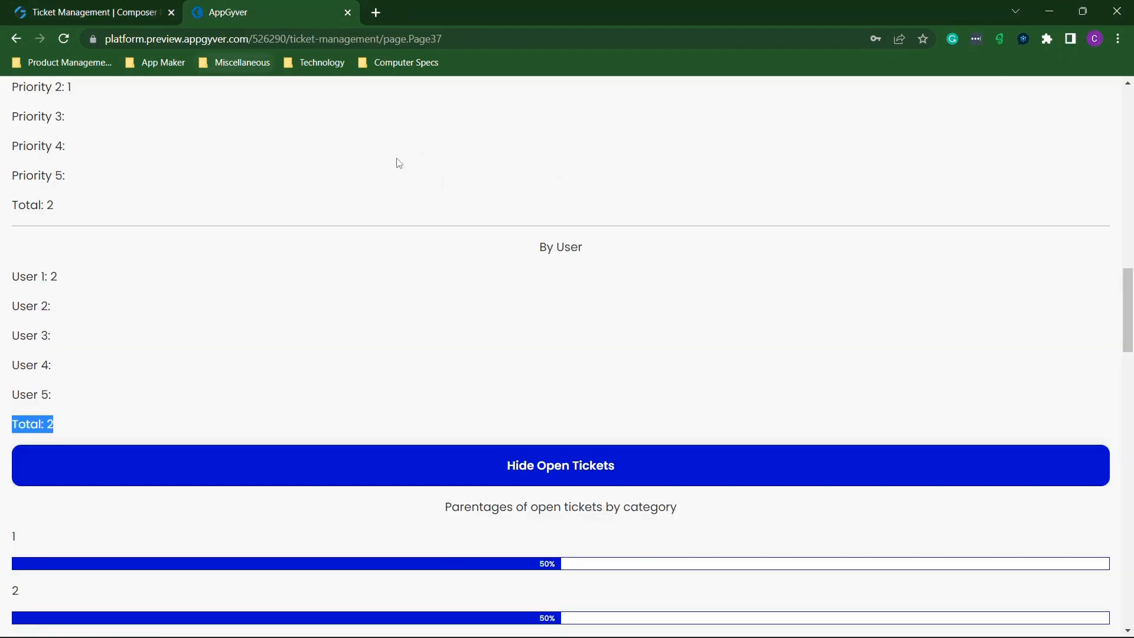
scroll(398, 162, up, 6)
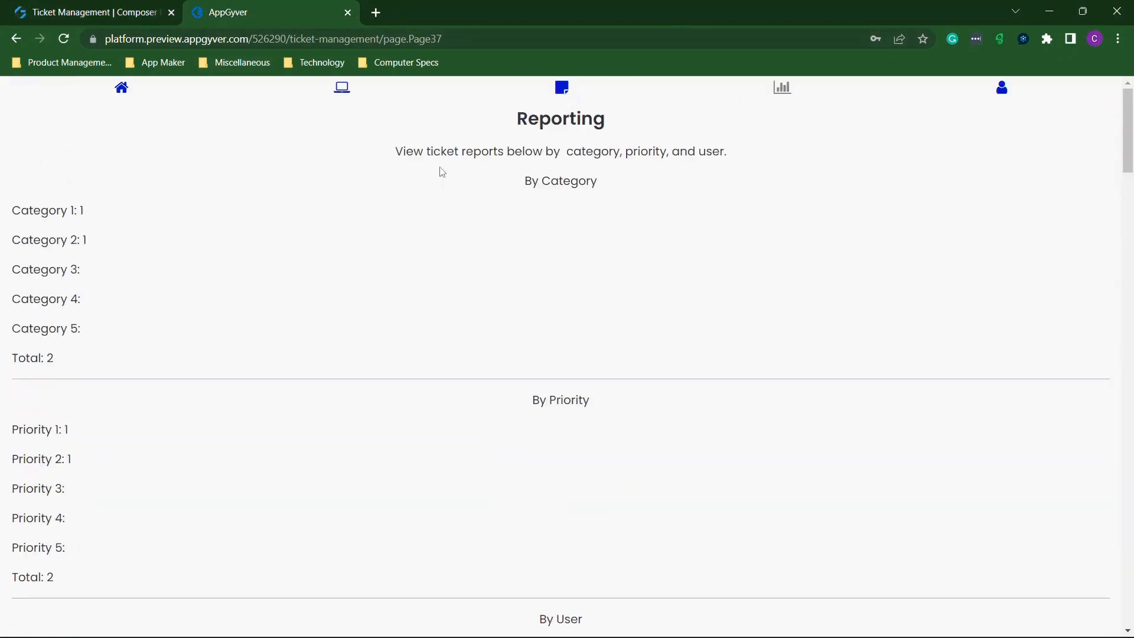